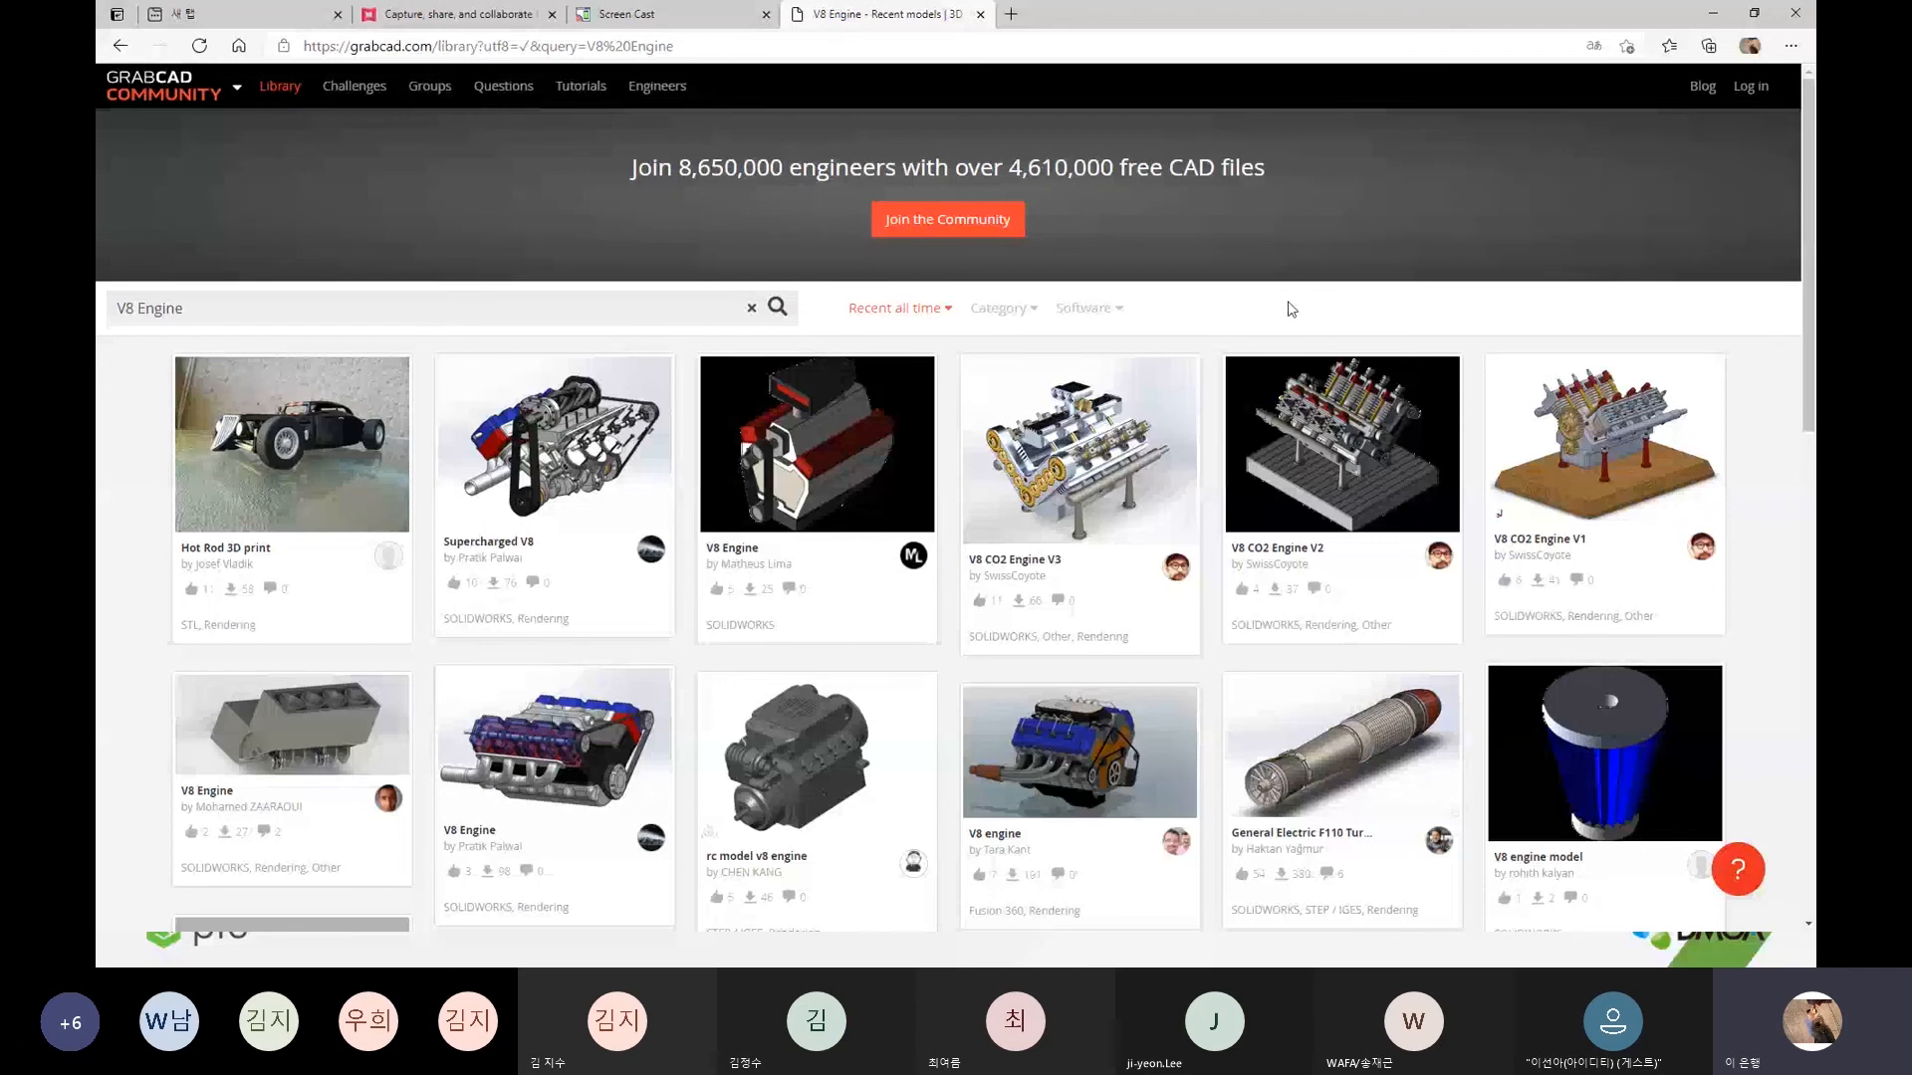
# - Browse the V8 Engine models on GrabCAD and continue to the second page of results
pyautogui.scroll(-5, 1187, 583)
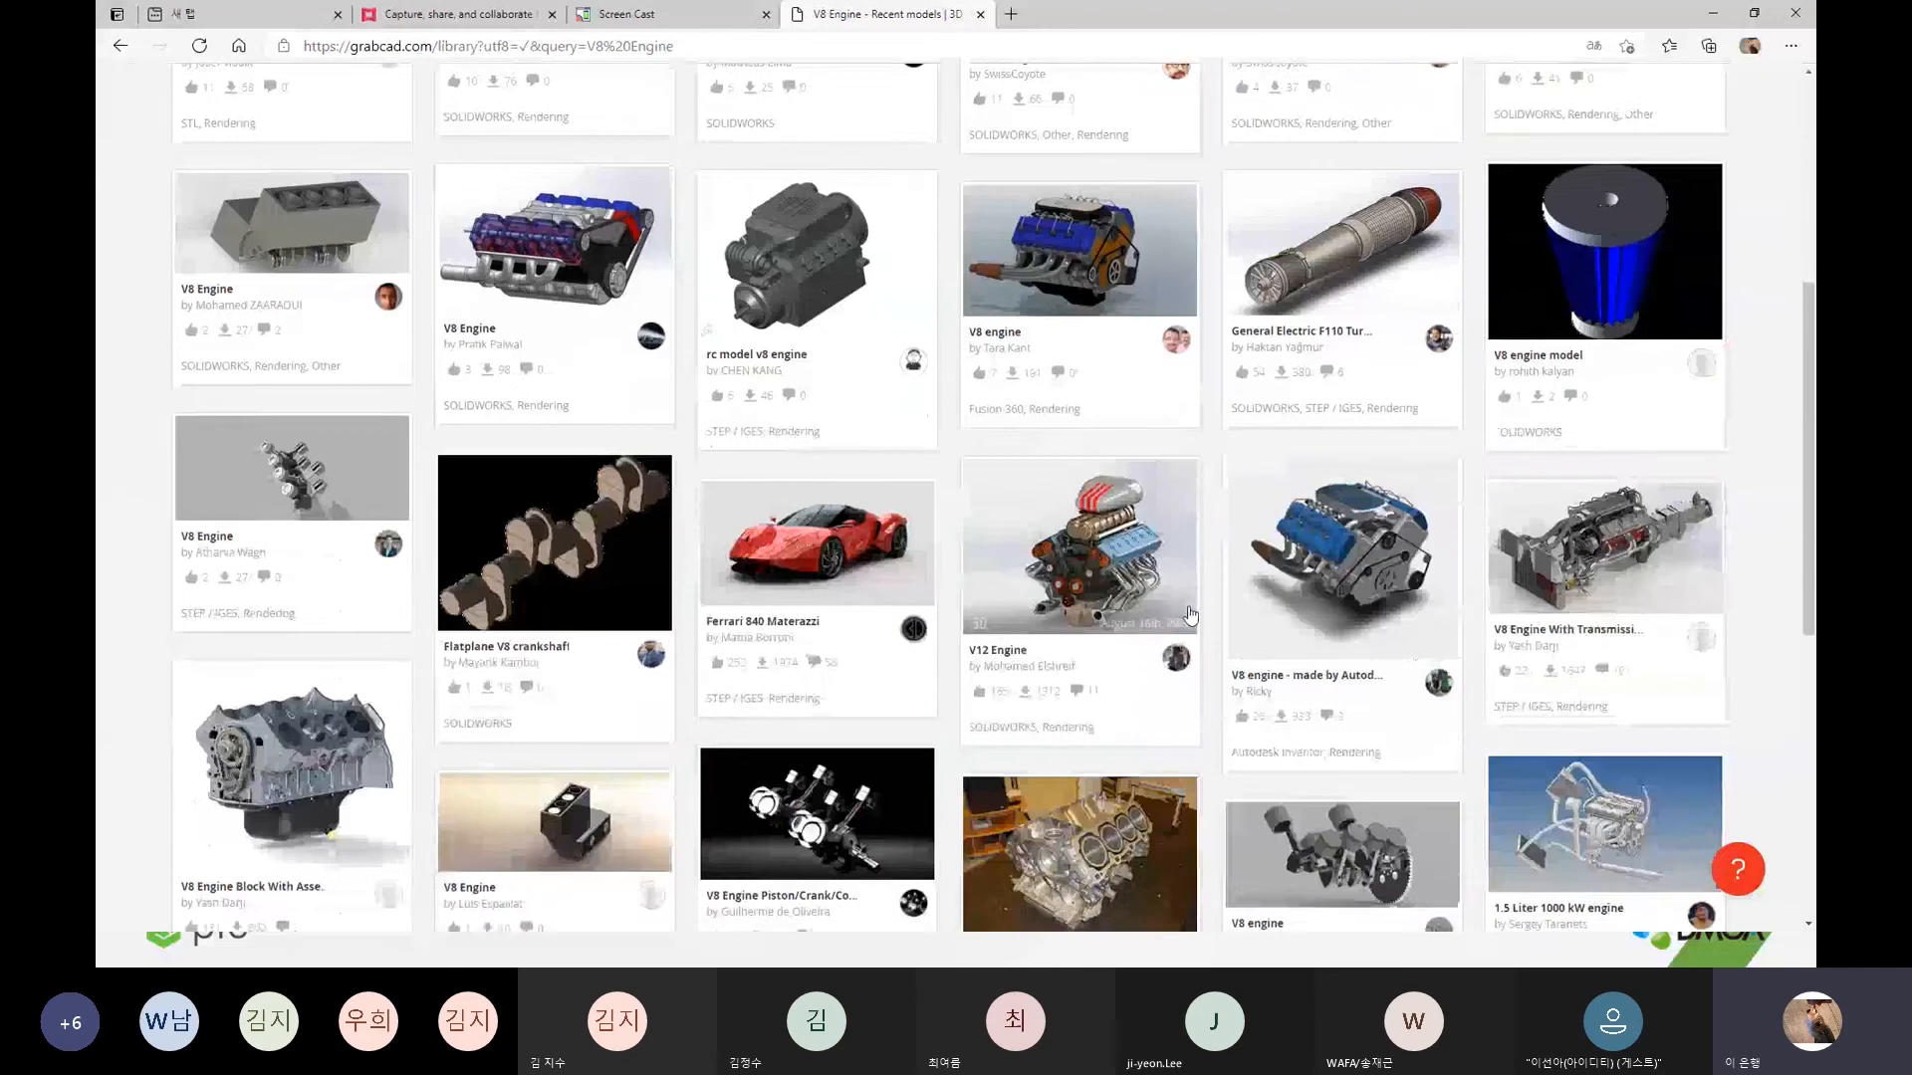
pyautogui.scroll(-3, 1190, 615)
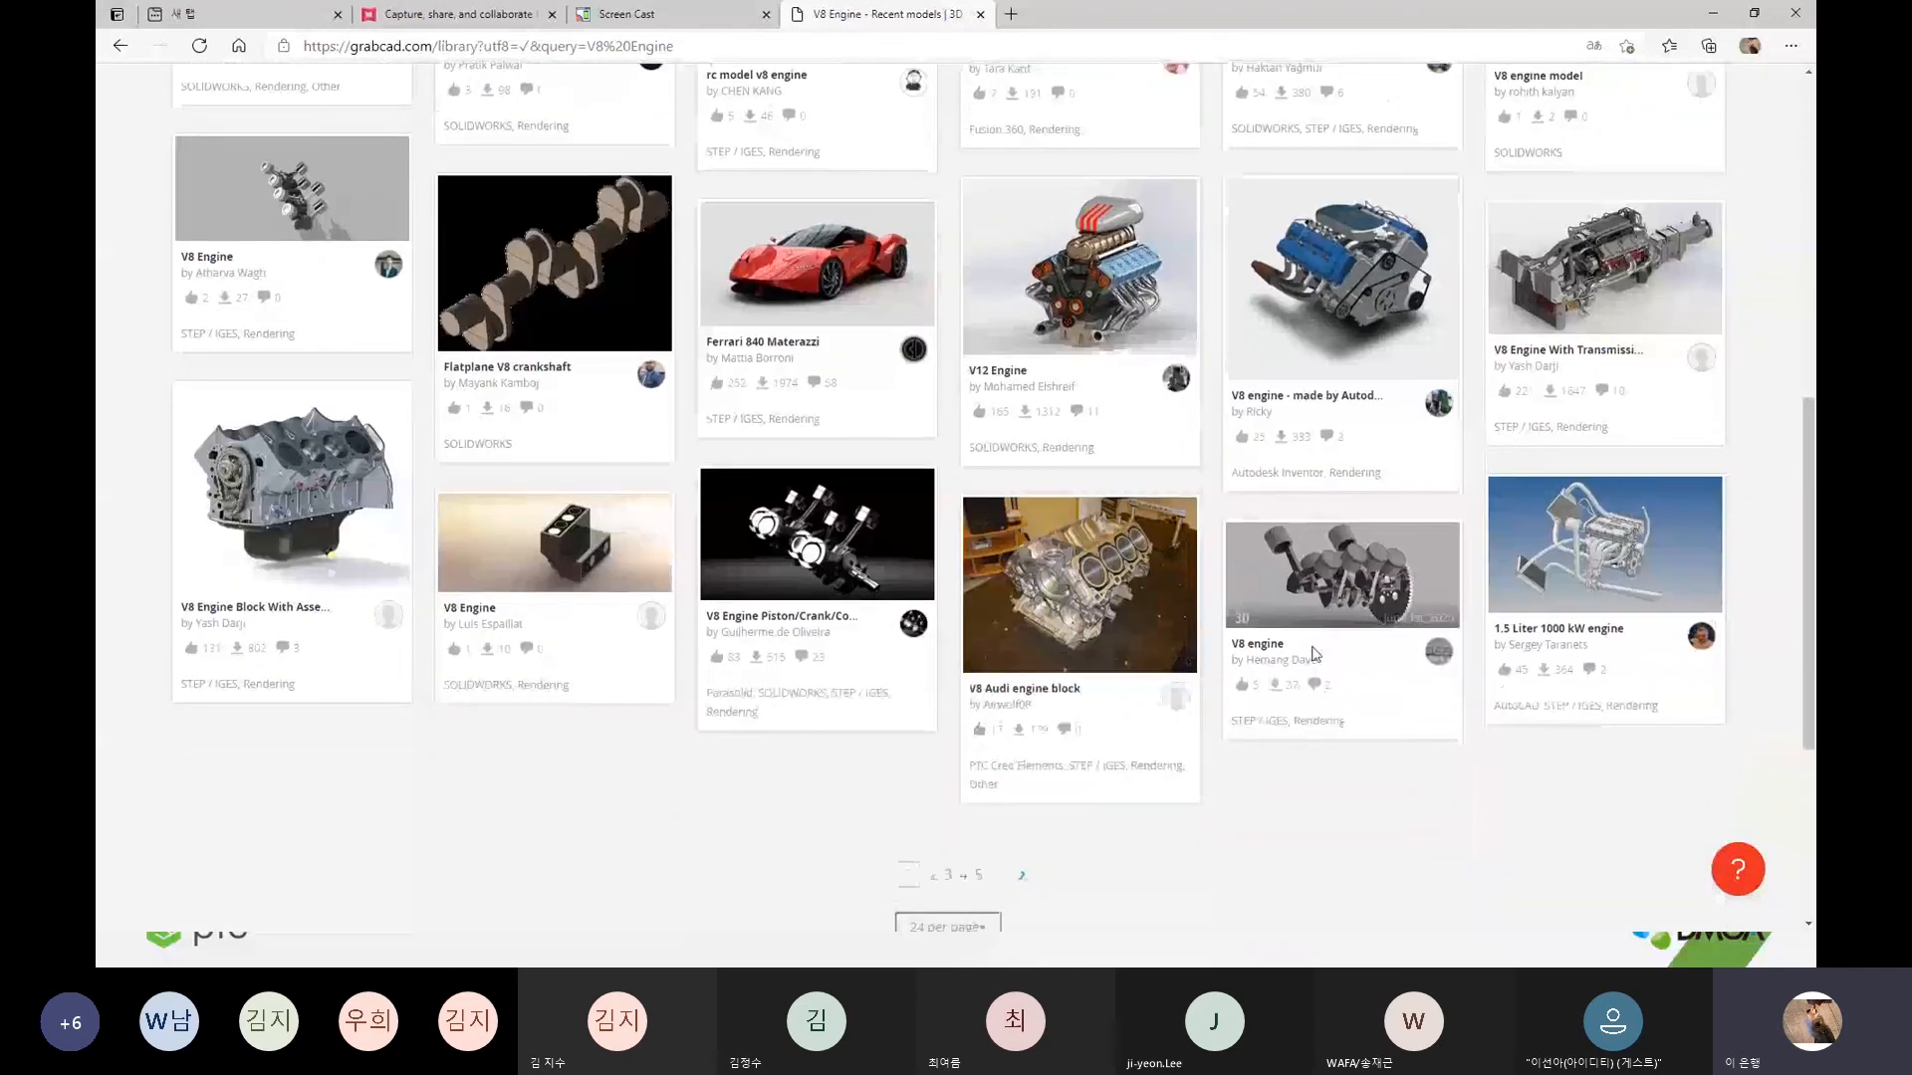
pyautogui.scroll(7, 1137, 647)
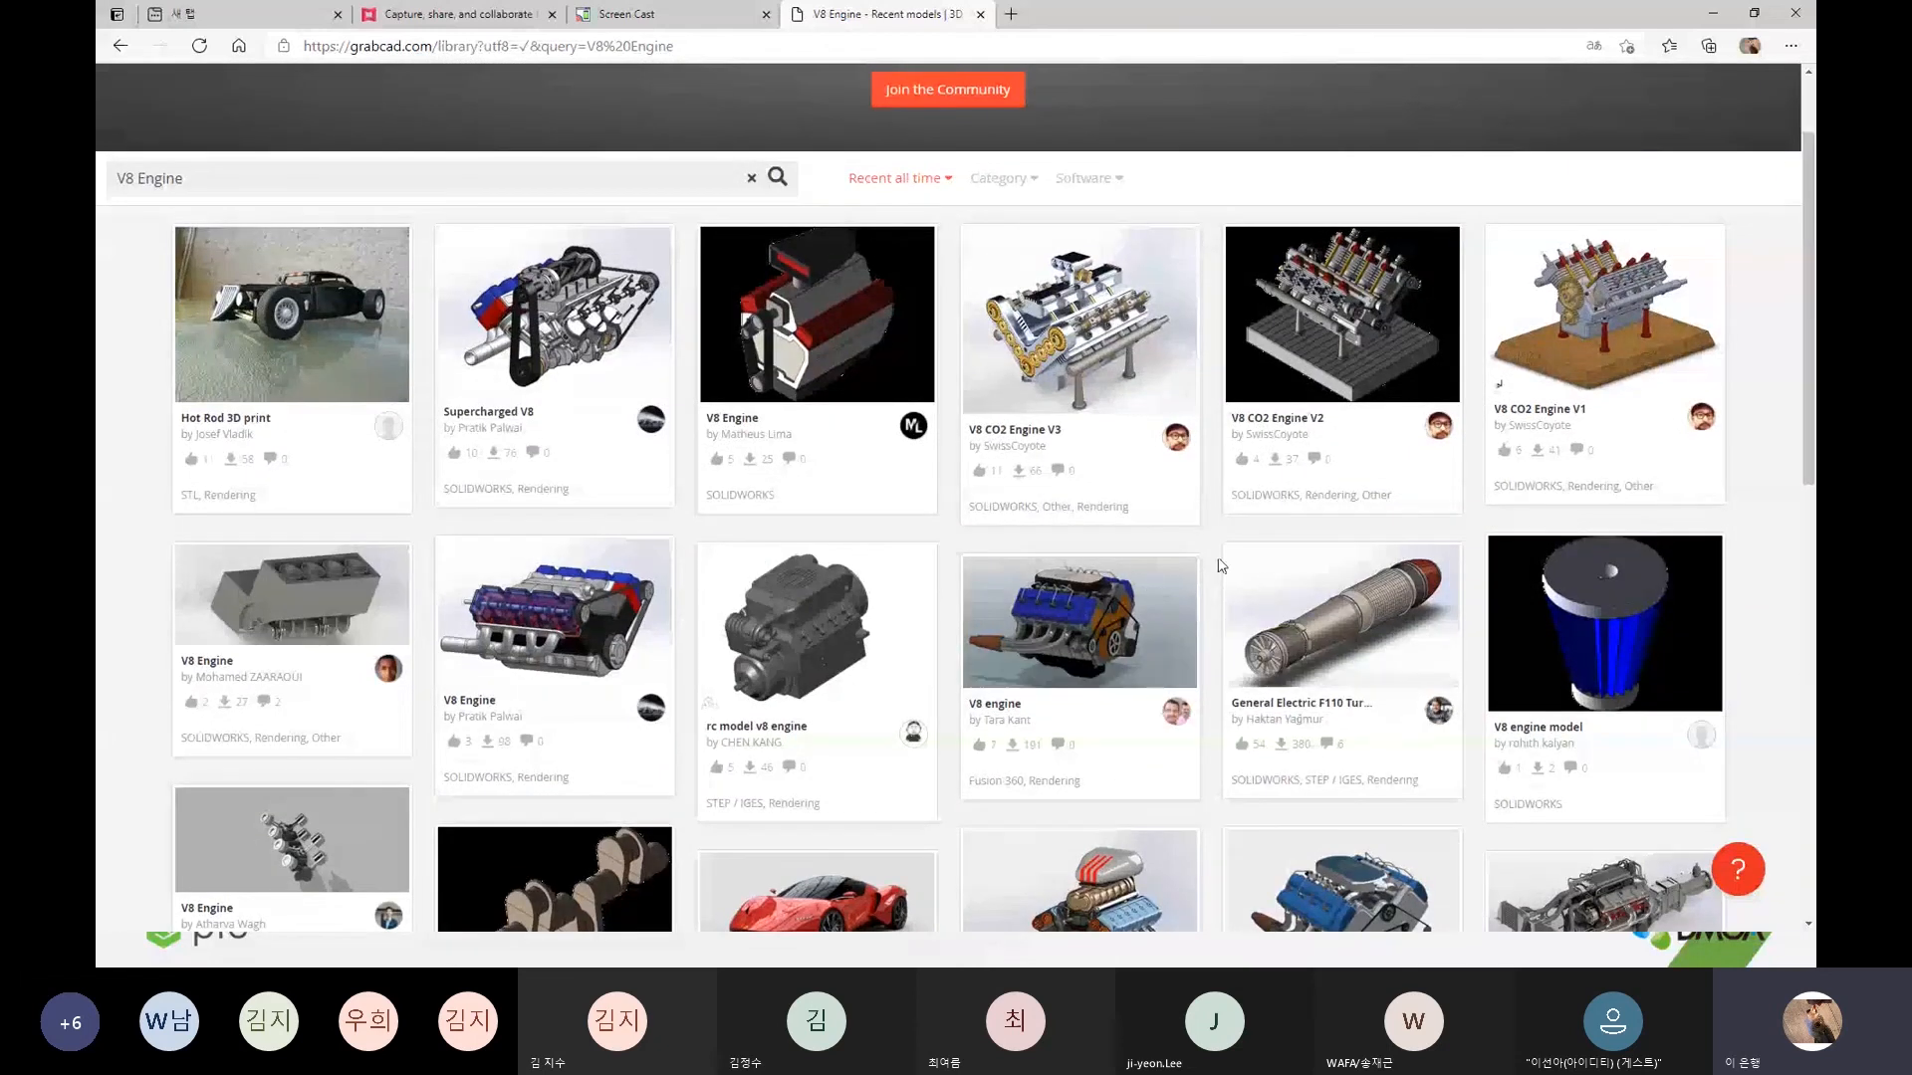
pyautogui.scroll(-4, 1219, 567)
pyautogui.scroll(-3, 1145, 598)
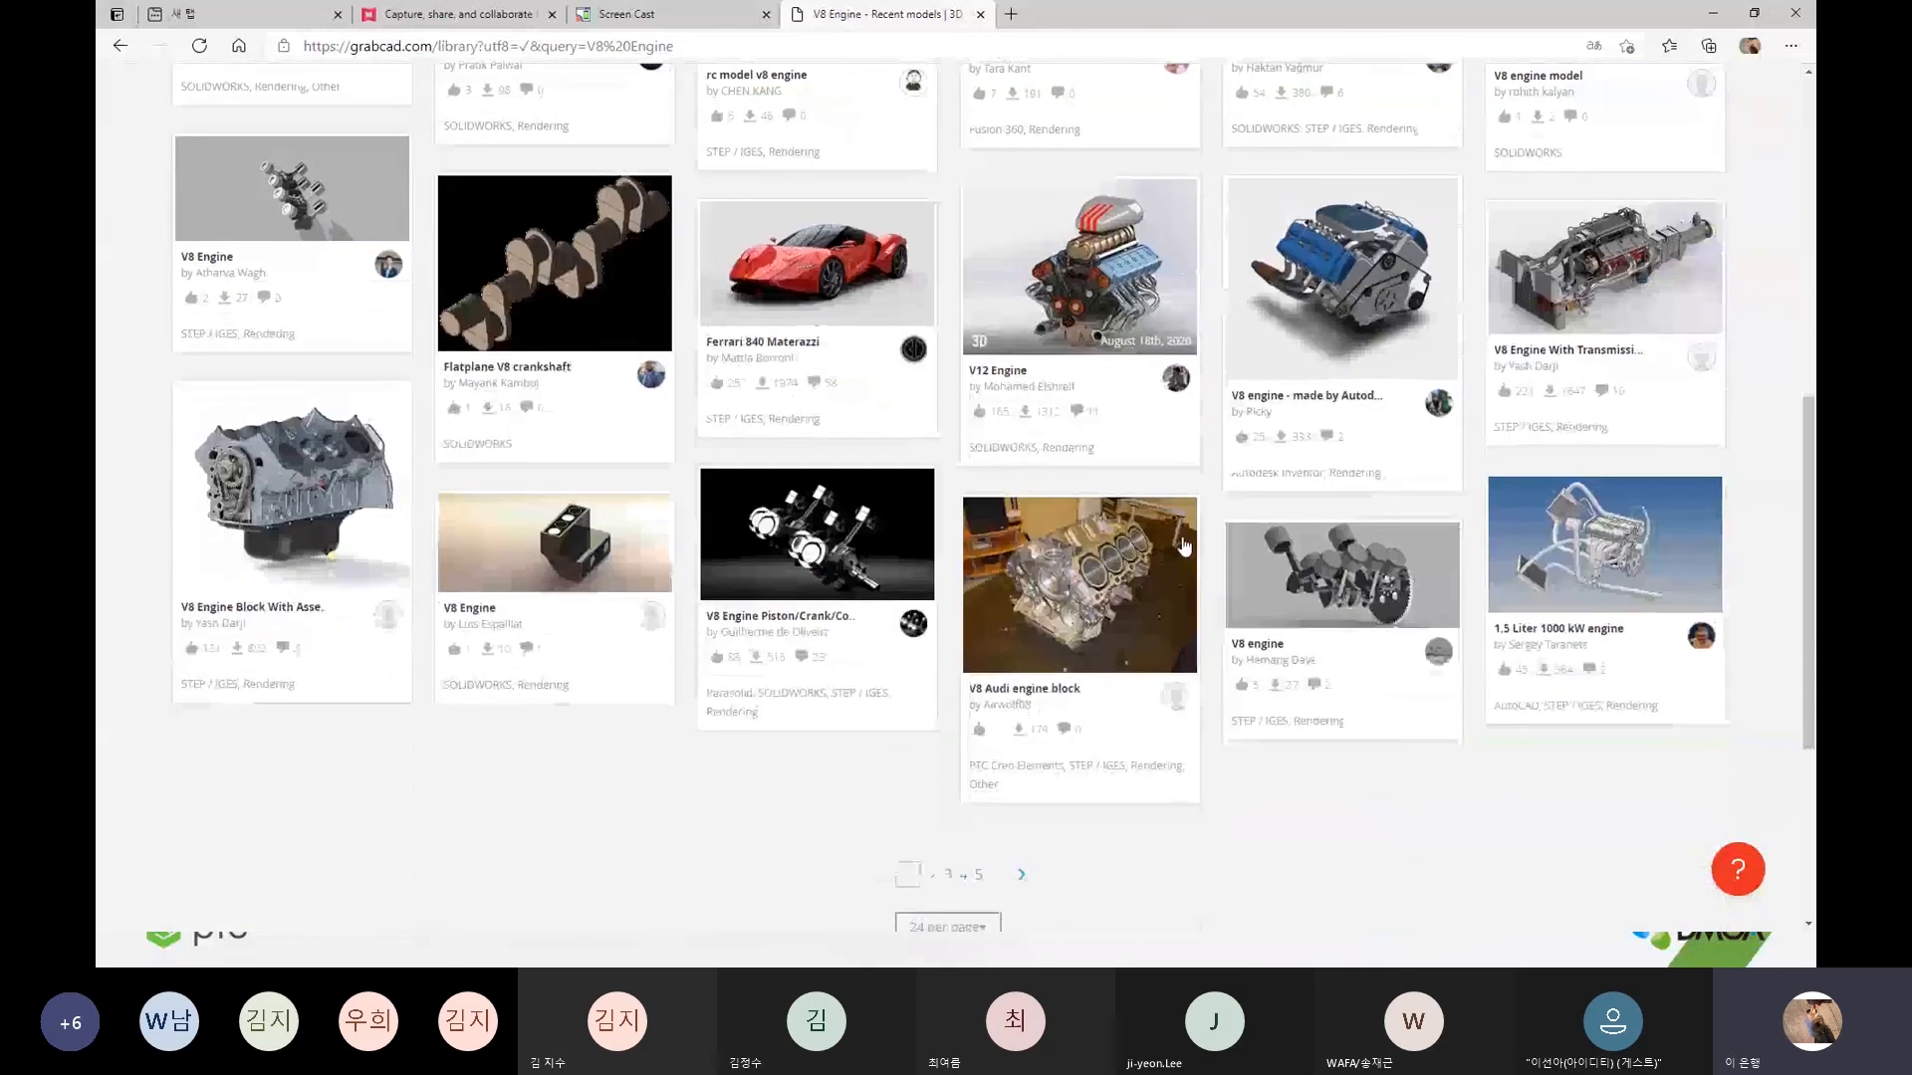
pyautogui.click(933, 875)
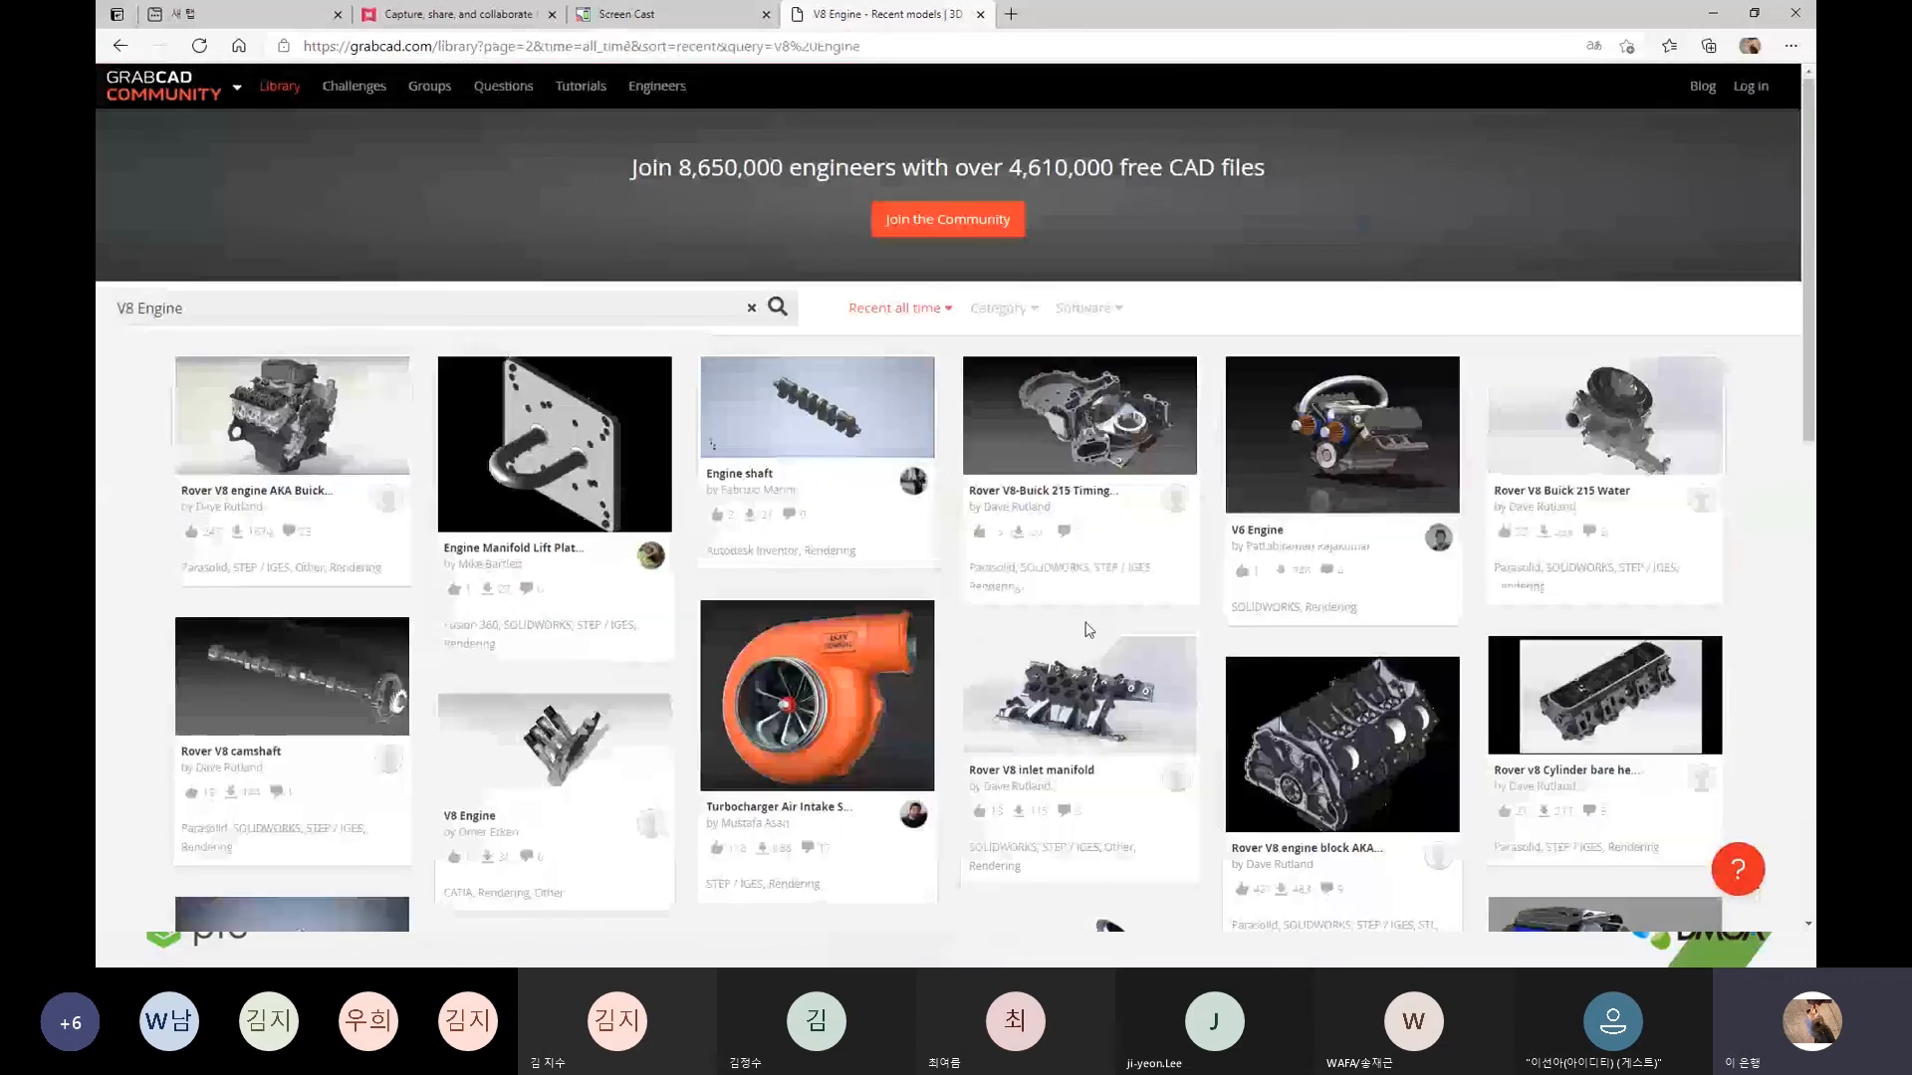
pyautogui.scroll(-2, 1046, 614)
pyautogui.scroll(1, 587, 419)
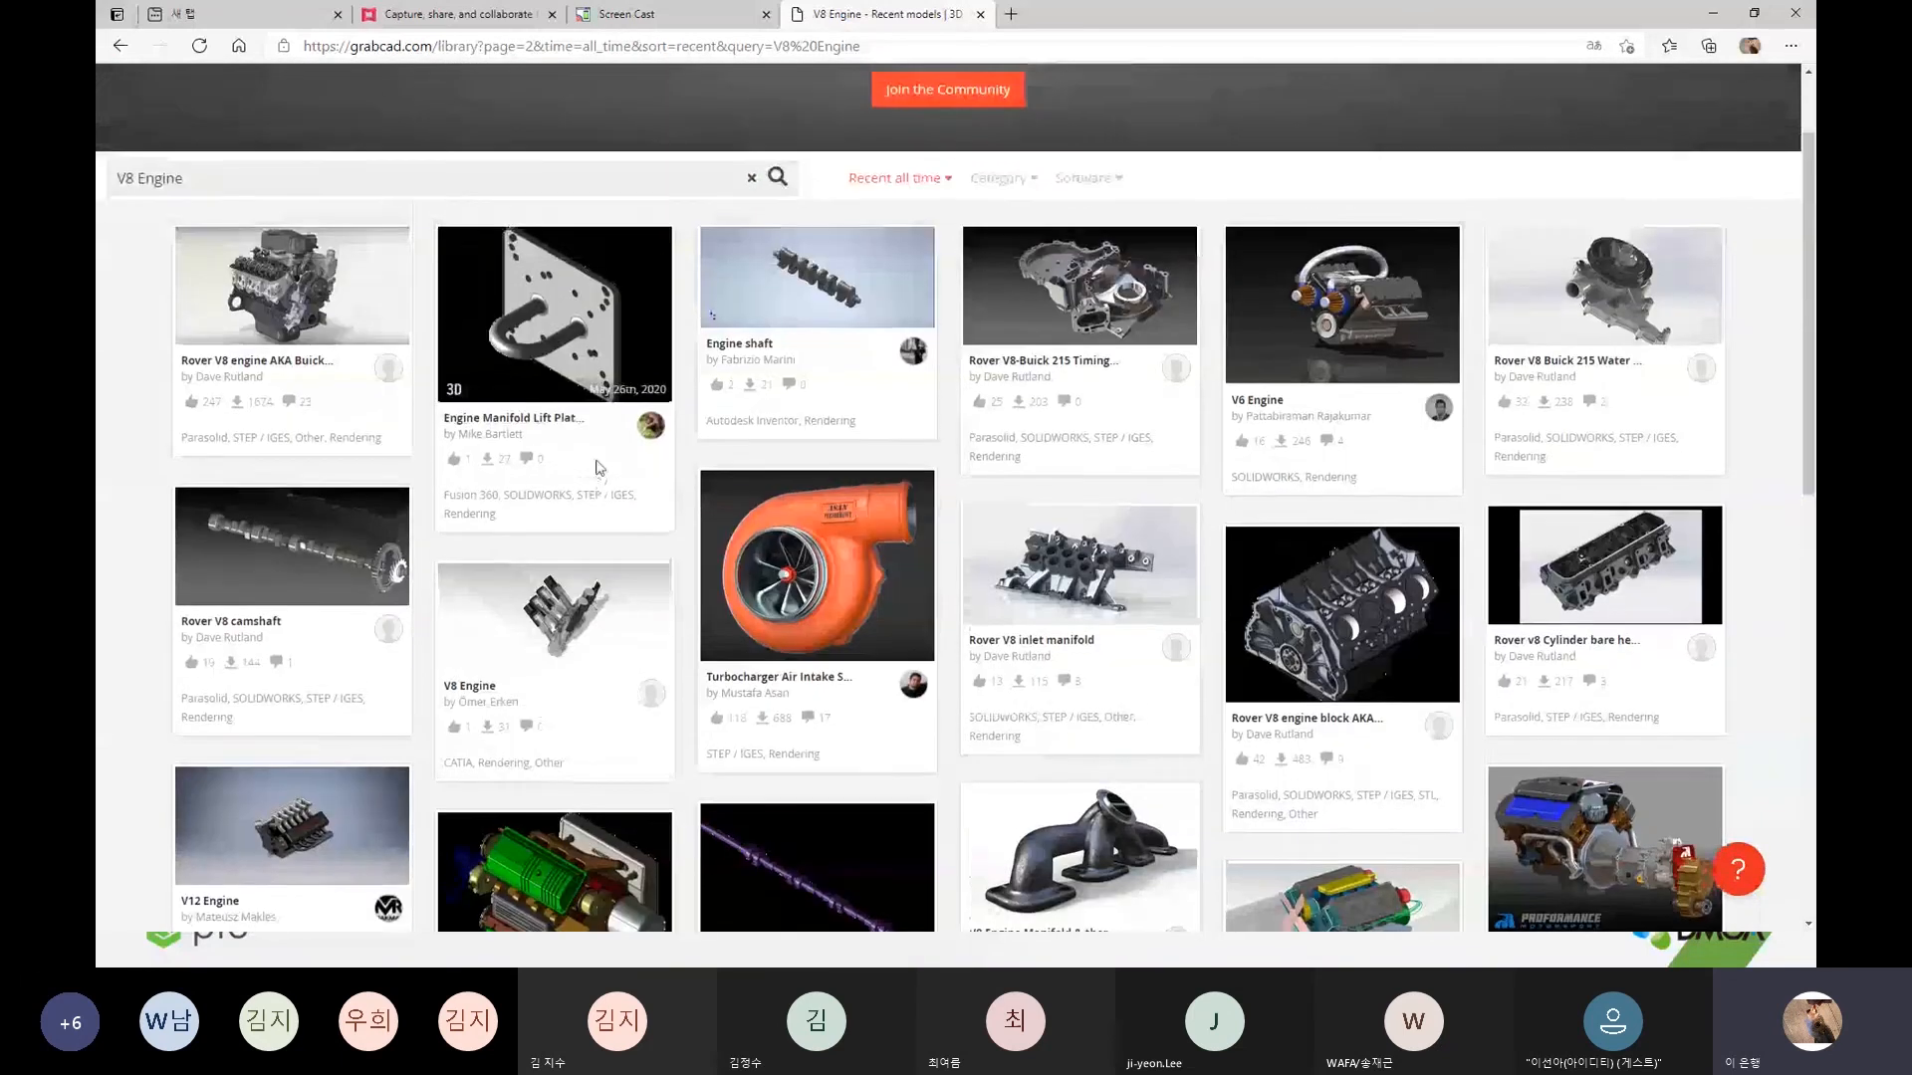
# - Open the Rover V8 engine AKA Buick 215 model and examine its preview images, description and file list
pyautogui.click(258, 294)
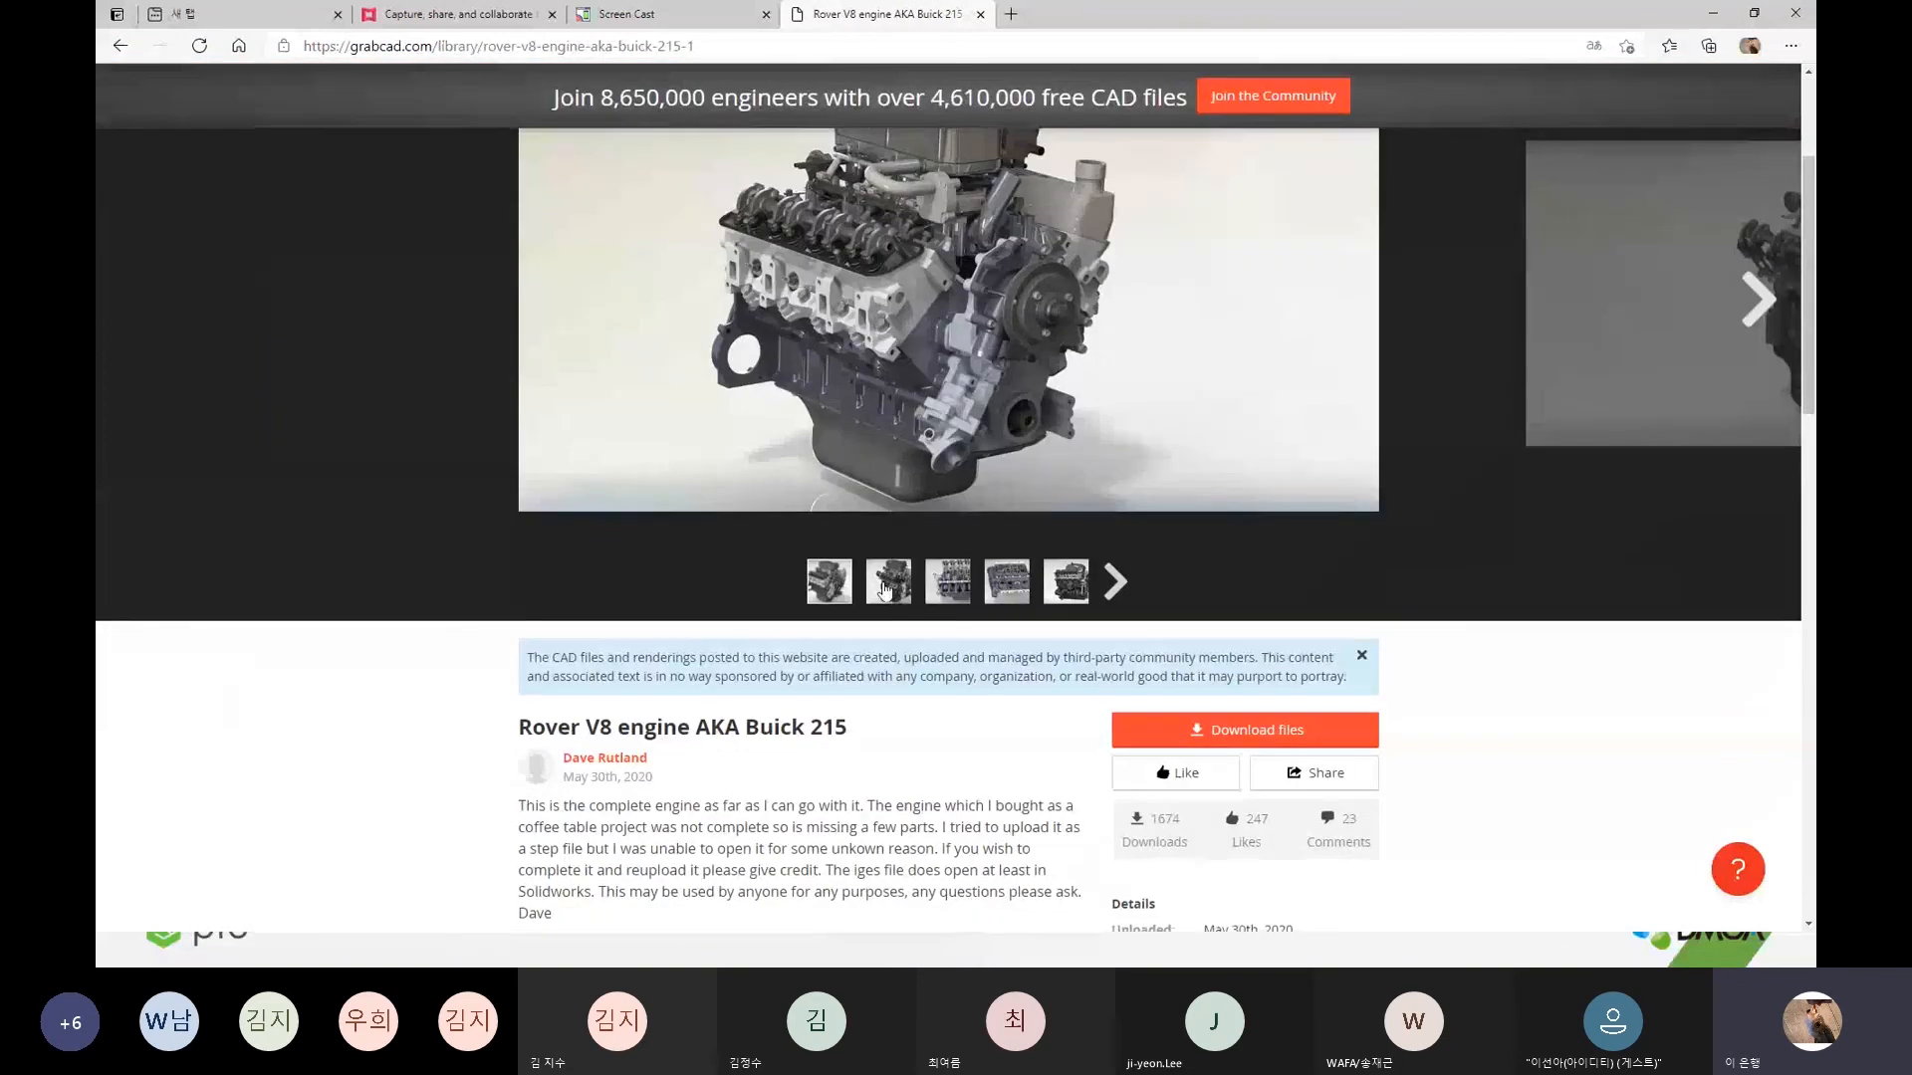
pyautogui.click(889, 588)
pyautogui.click(931, 591)
pyautogui.click(1025, 595)
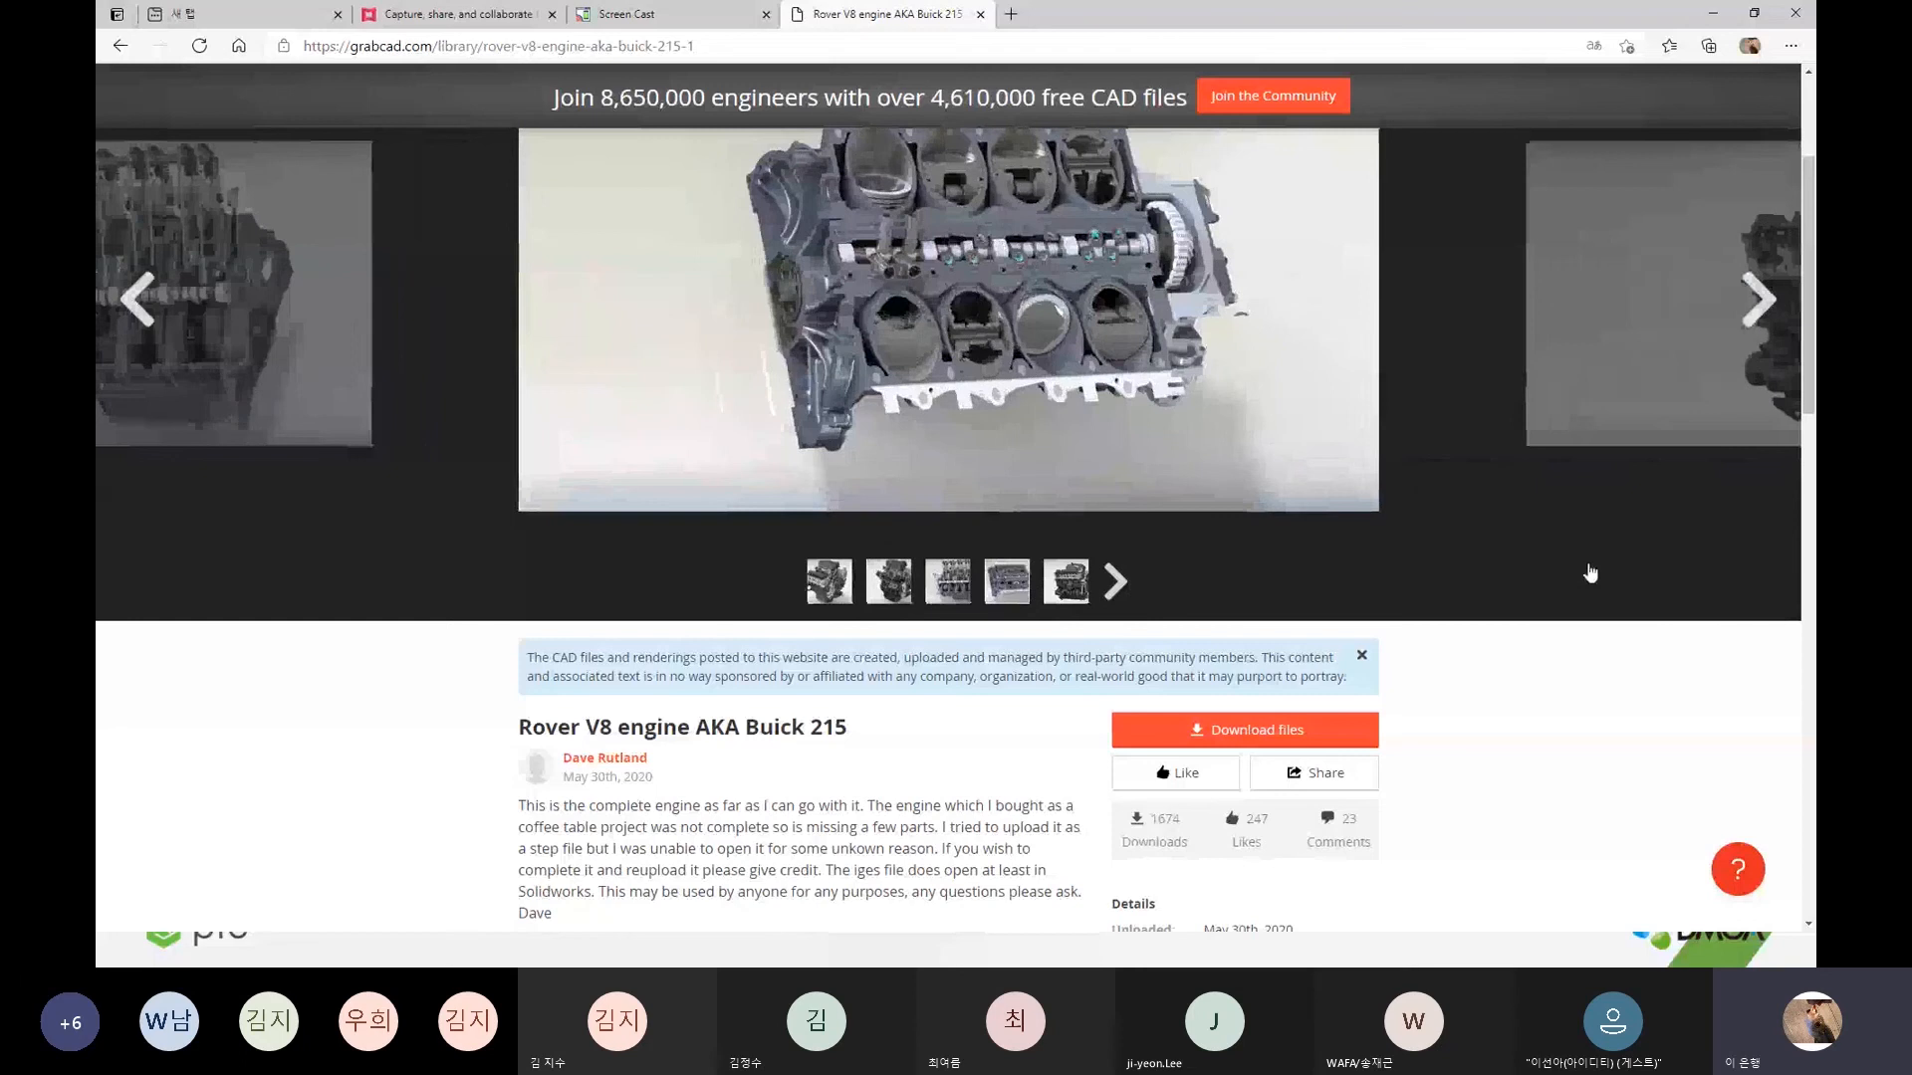
pyautogui.scroll(-3, 1590, 572)
pyautogui.scroll(-4, 1590, 572)
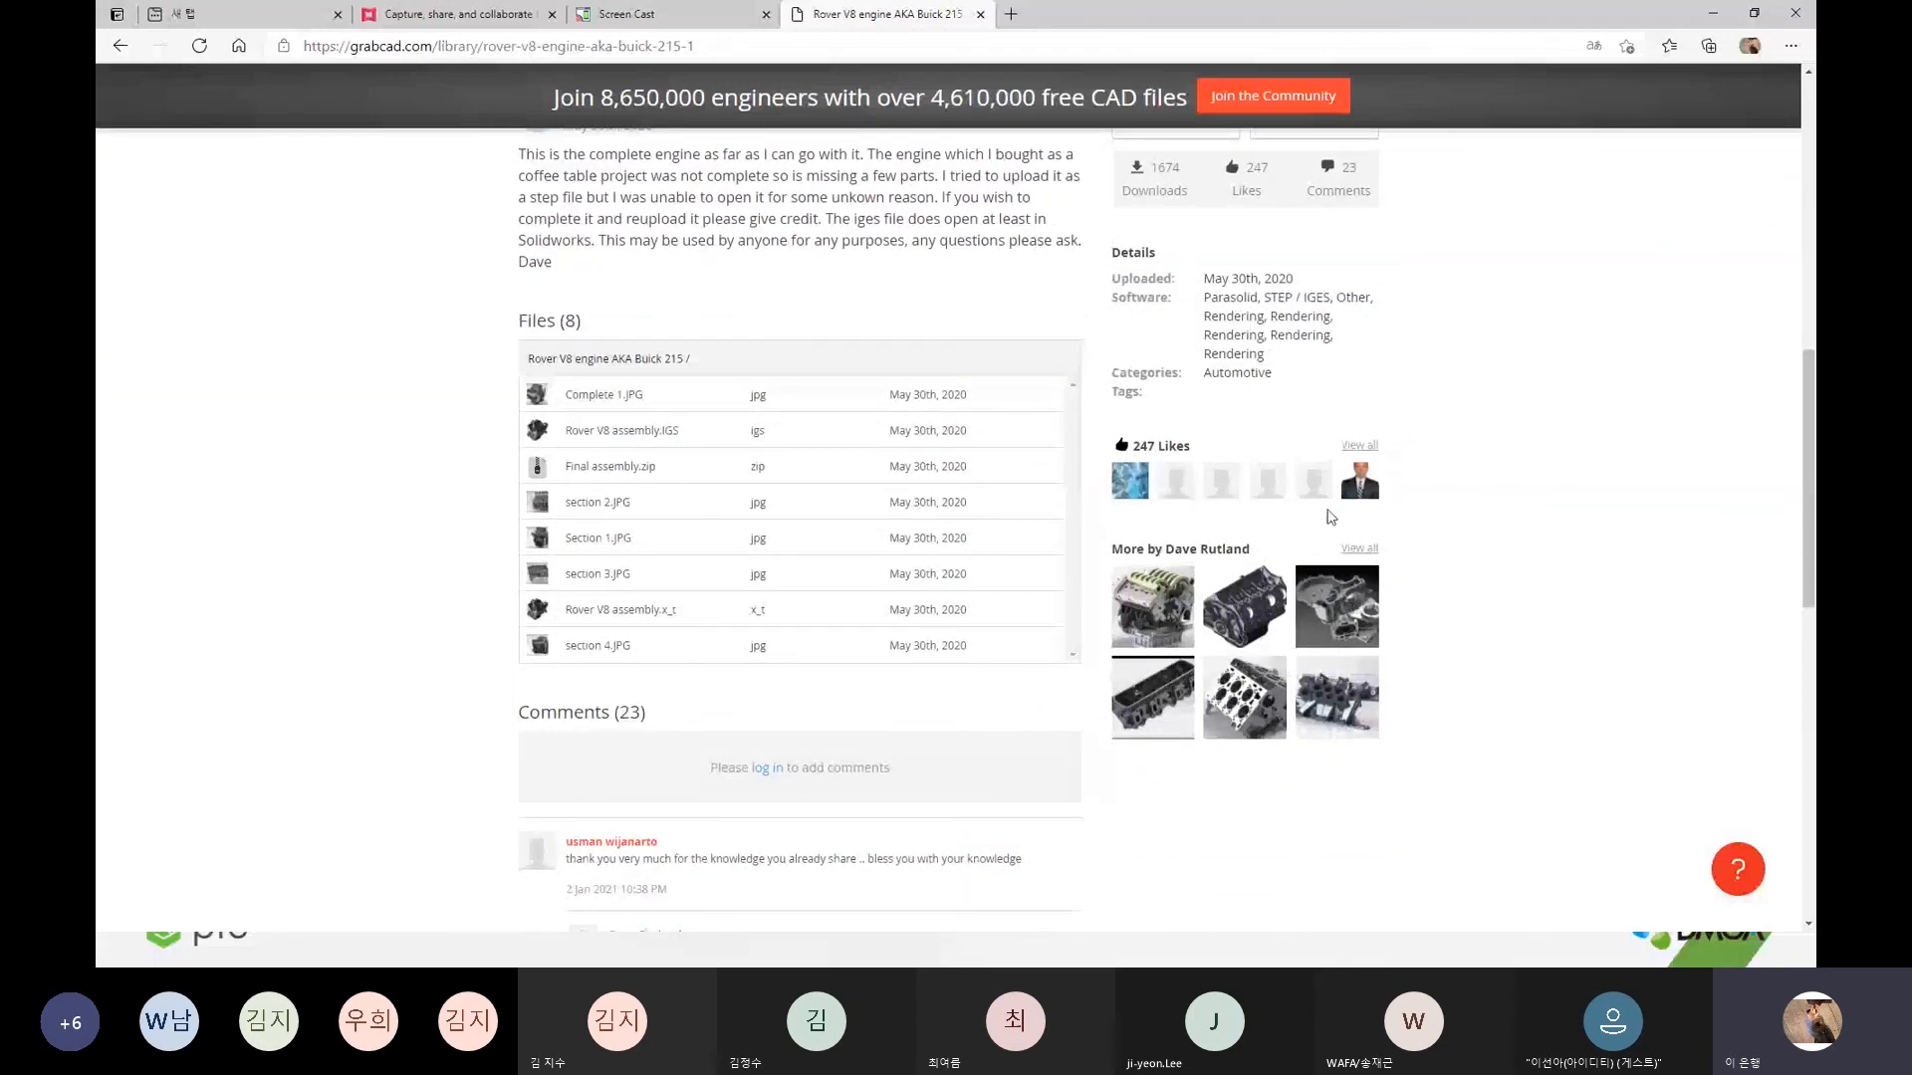
pyautogui.scroll(8, 1281, 527)
pyautogui.scroll(1, 1280, 527)
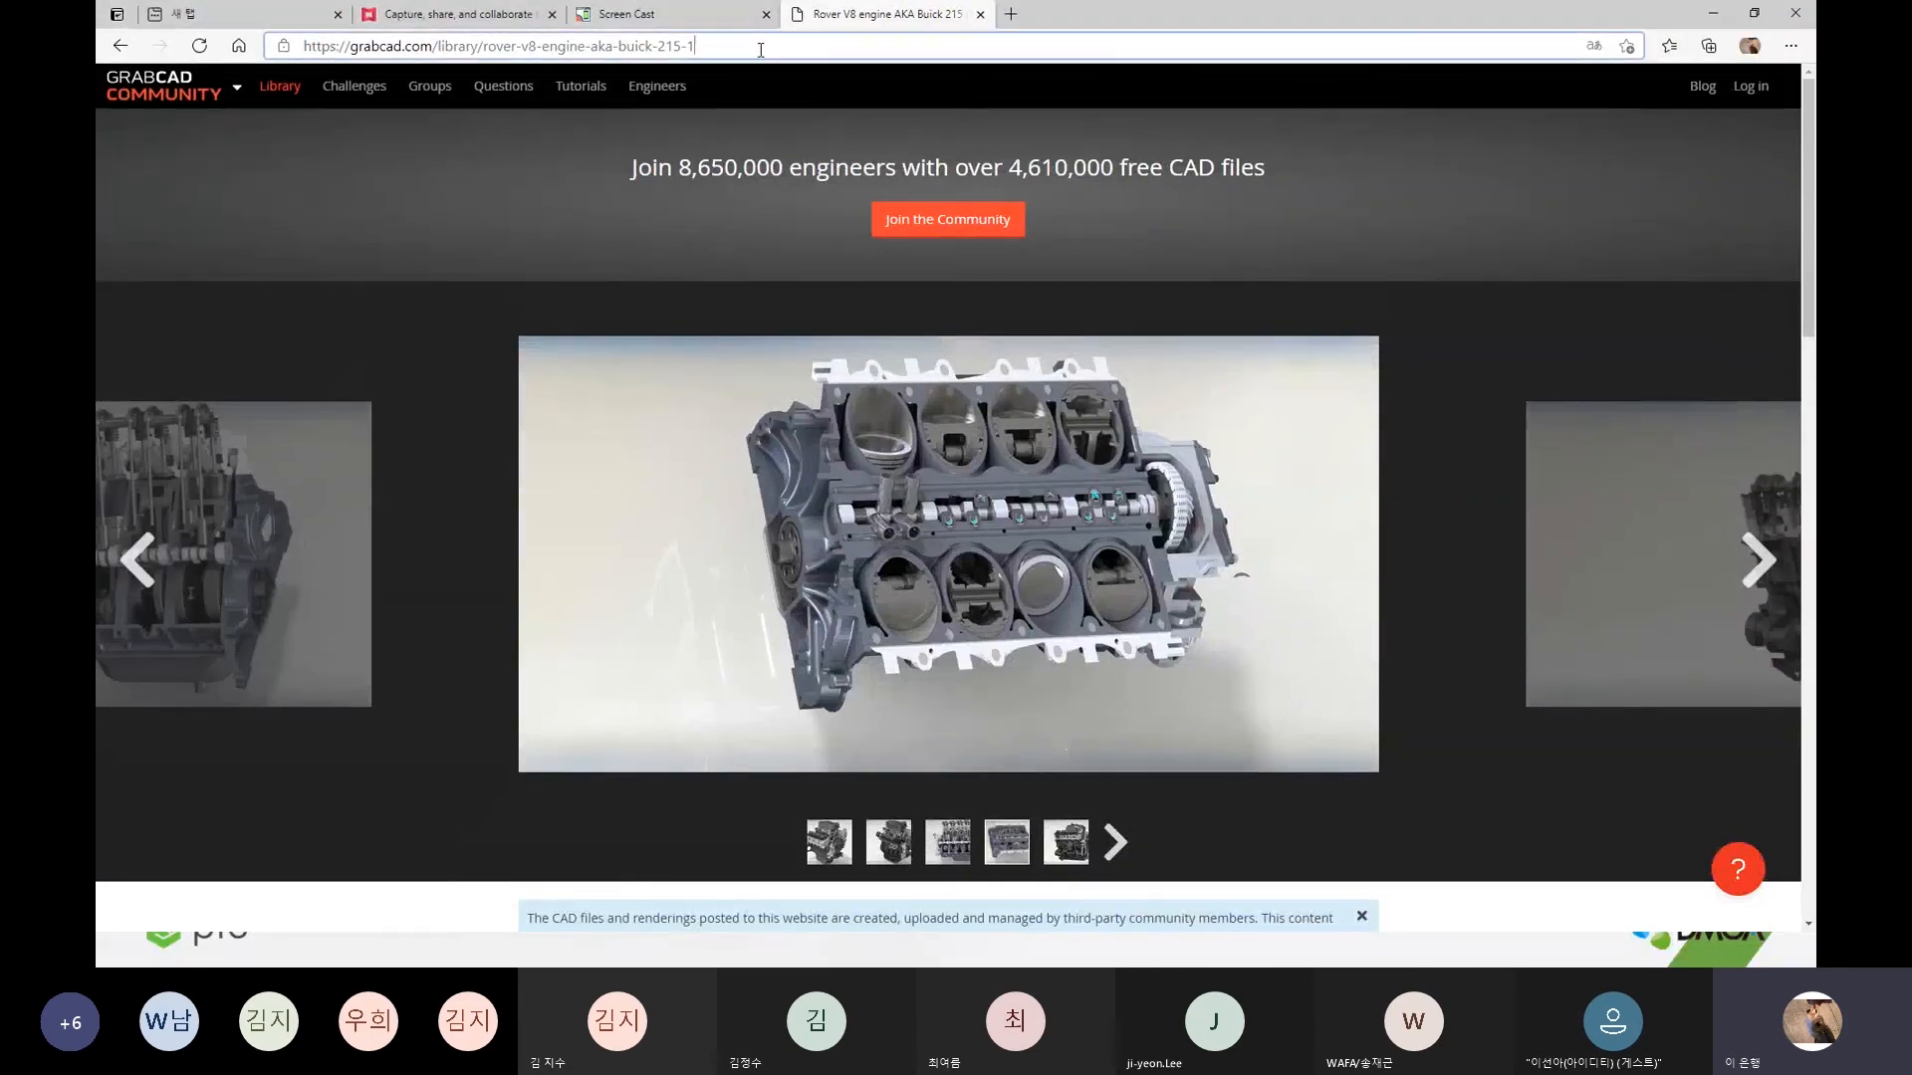
pyautogui.click(717, 46)
pyautogui.write('http://www.turbosquid.com')
pyautogui.press('Return')
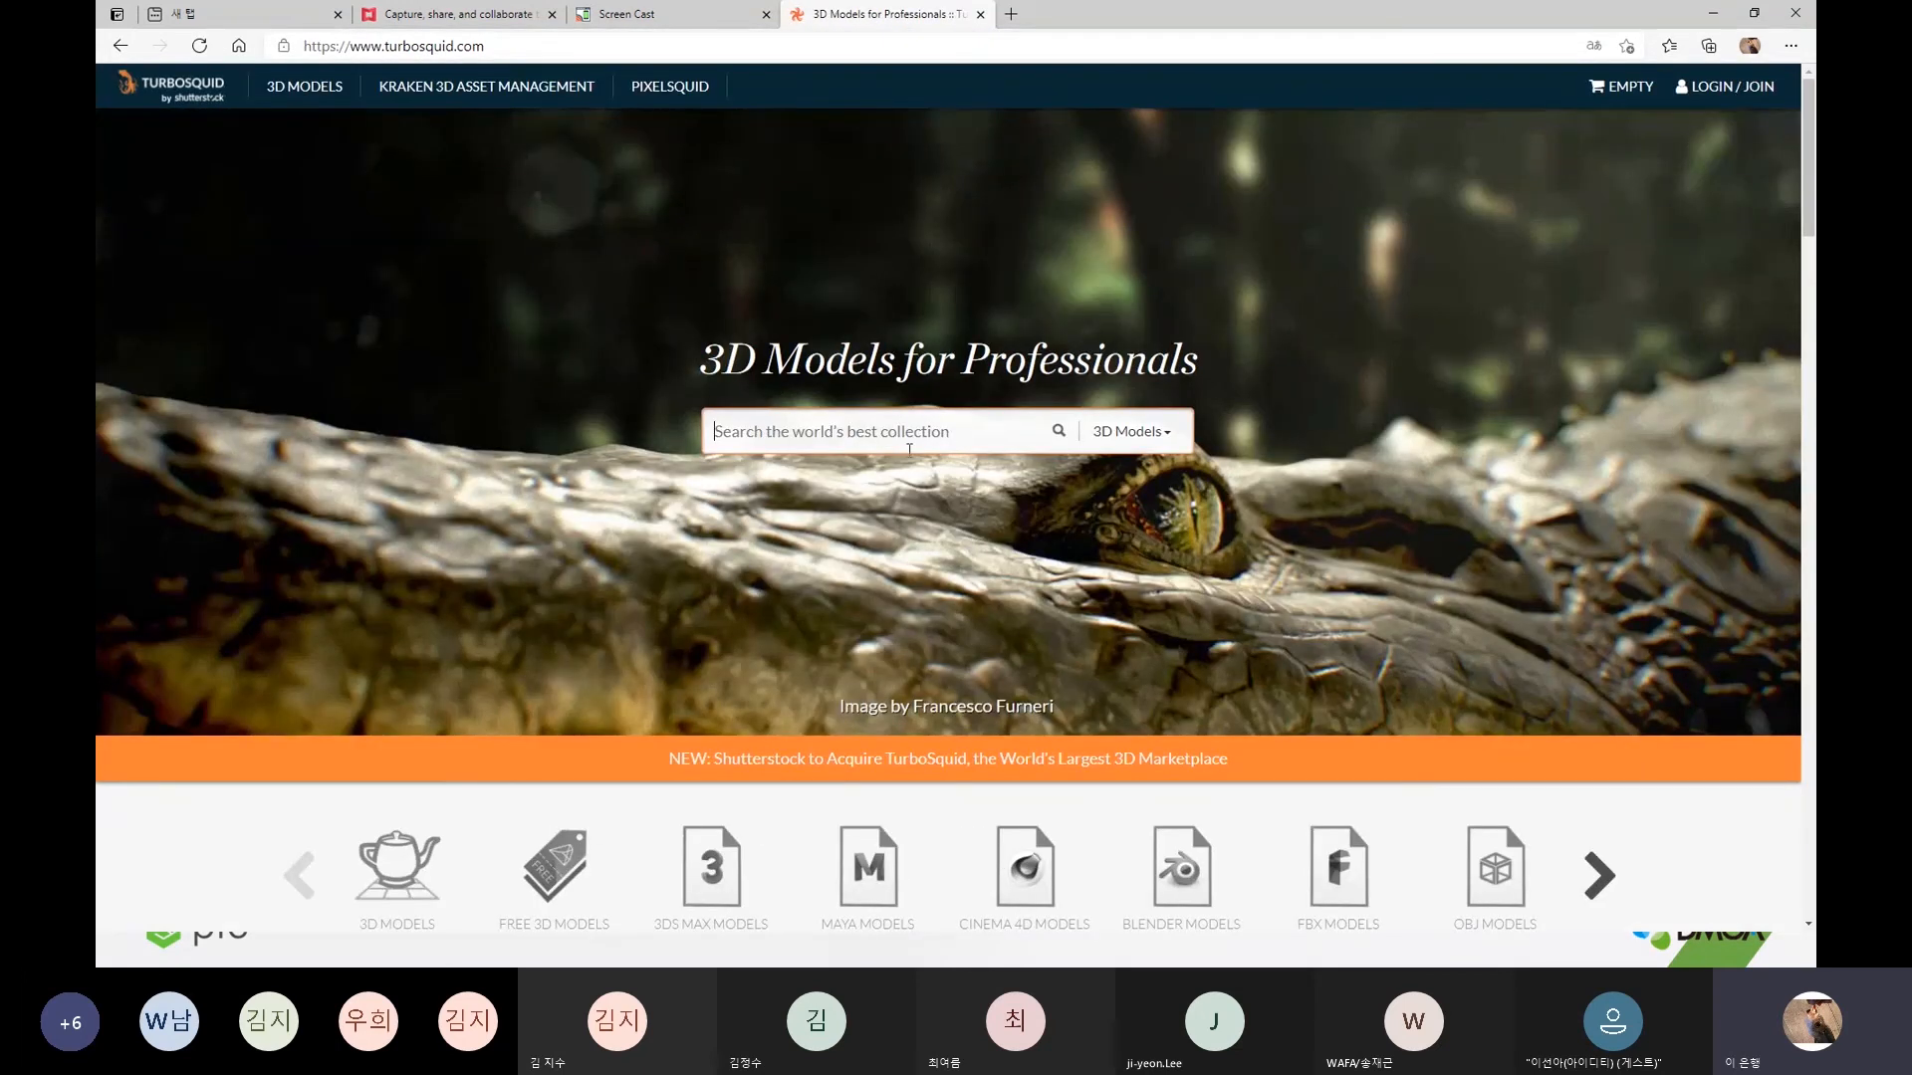
pyautogui.write('v8')
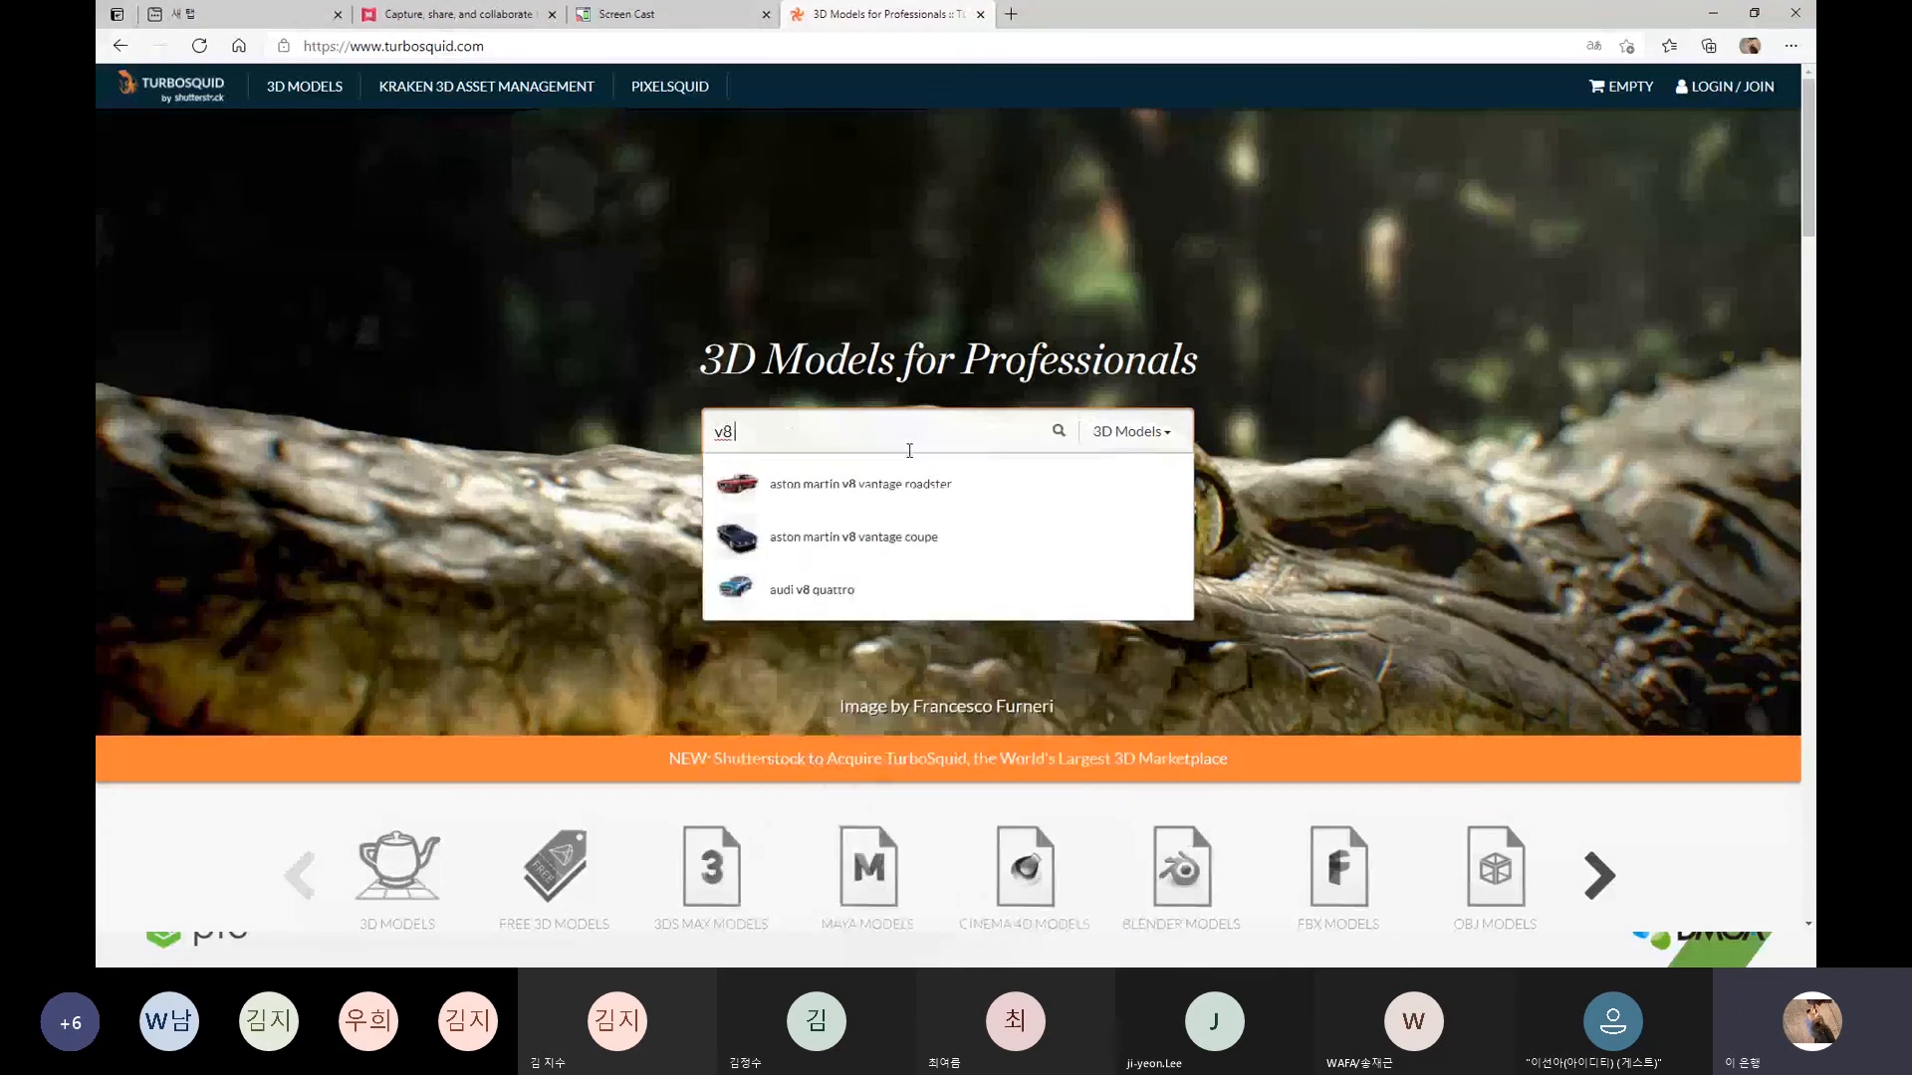
pyautogui.write(' Engine')
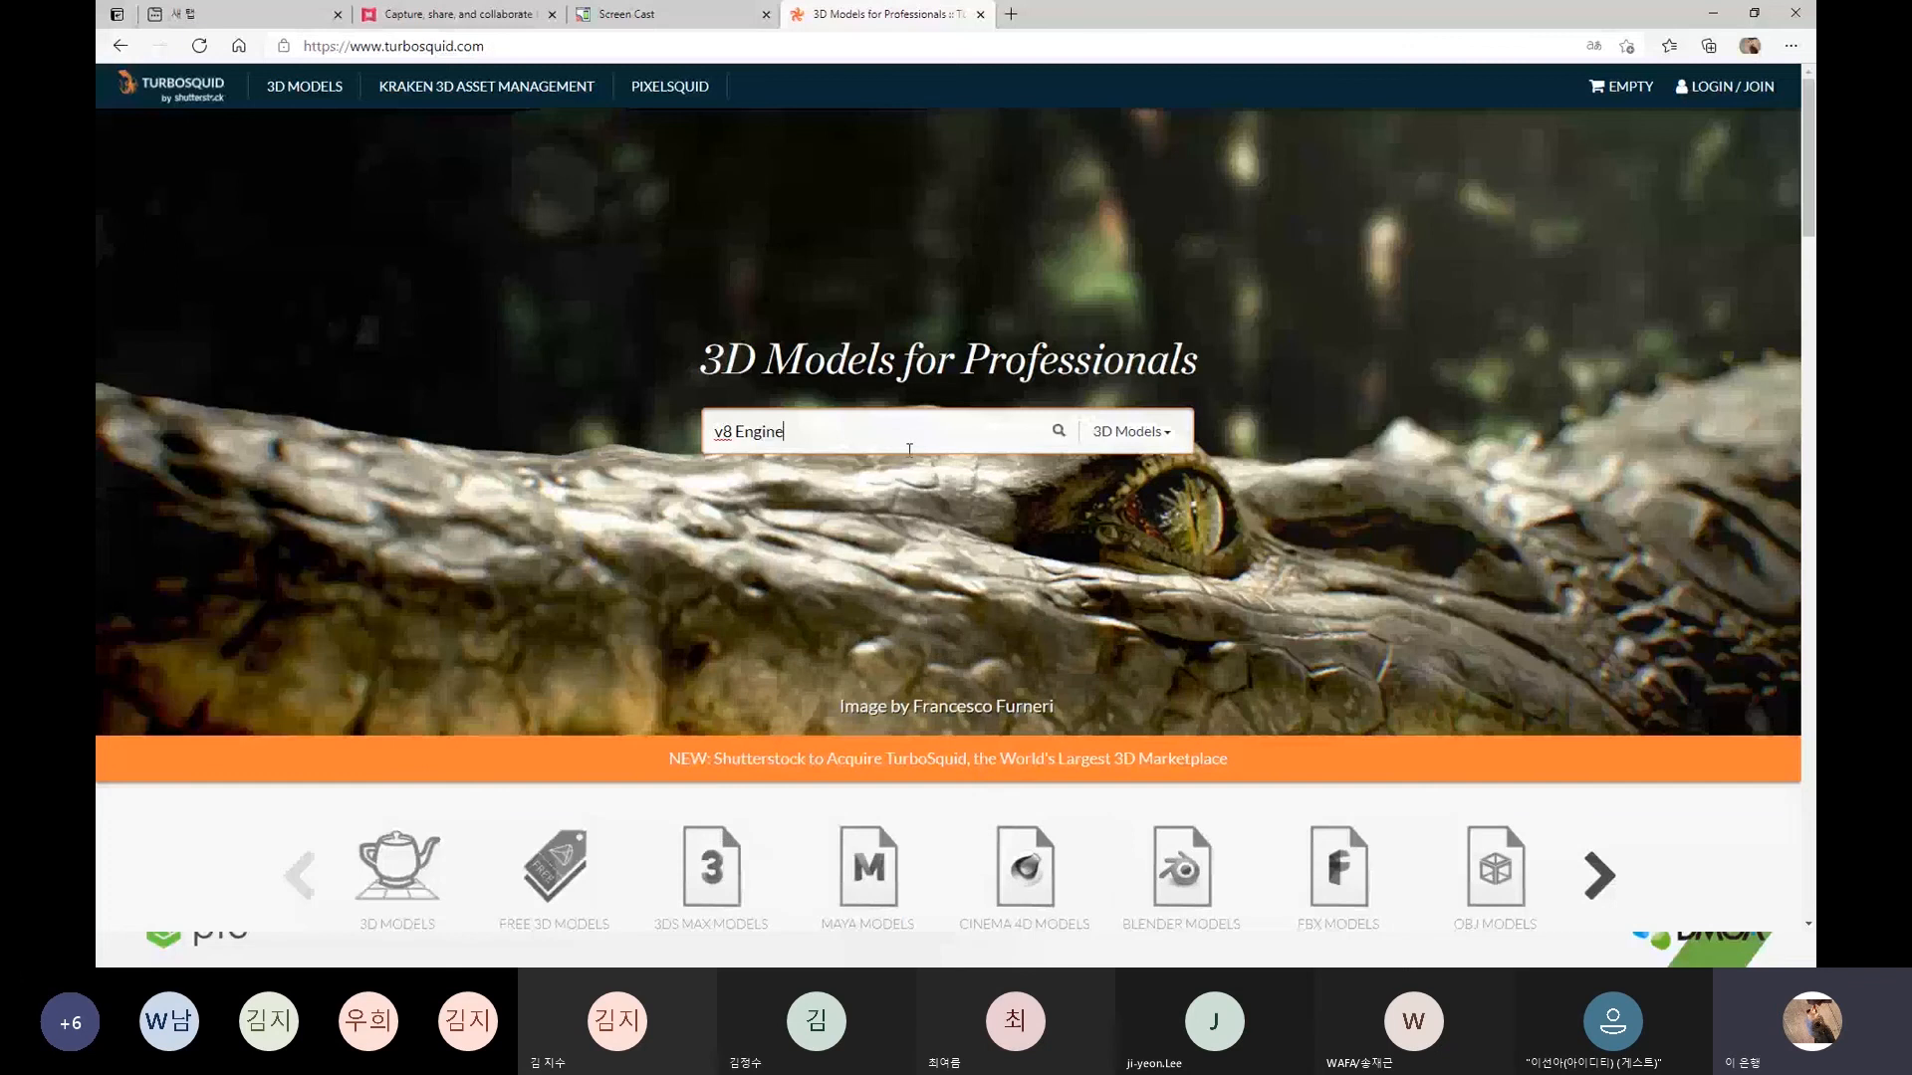
pyautogui.press('Return')
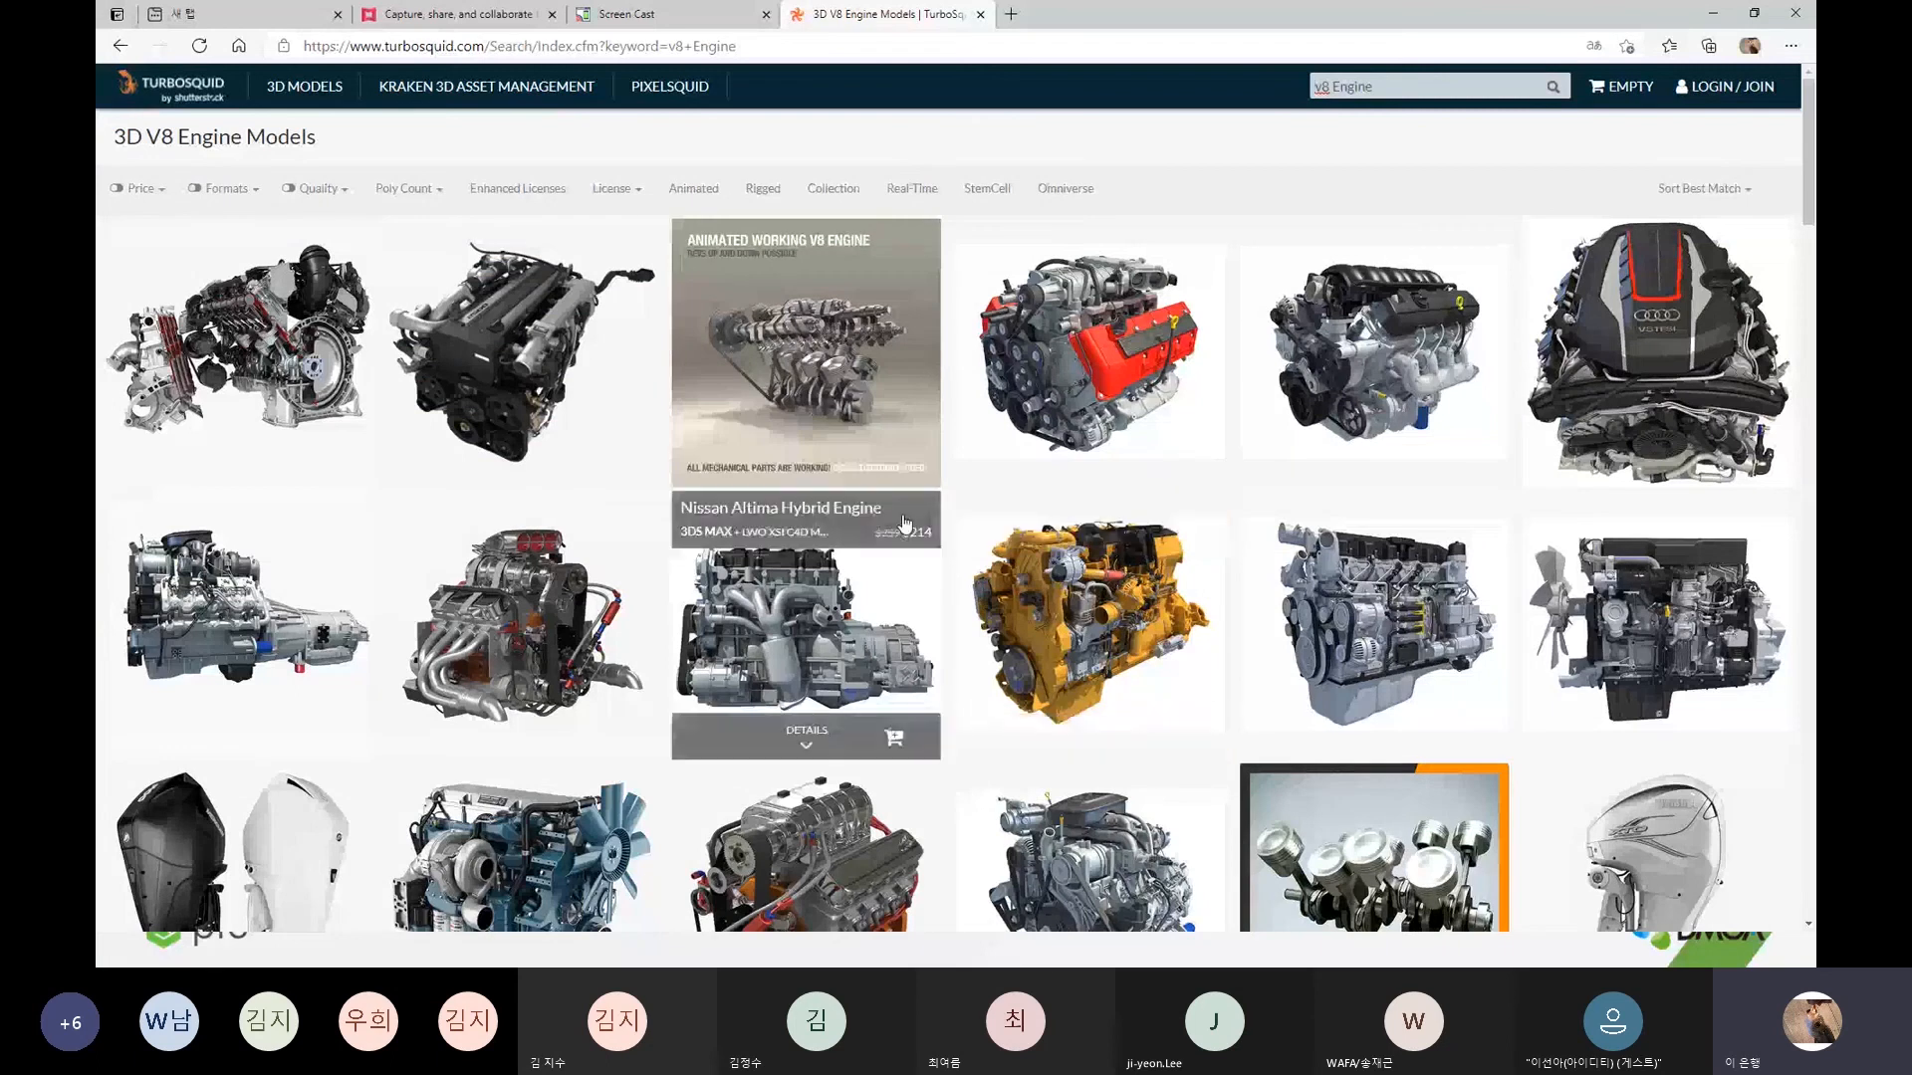
# - Open the Nissan Altima Hybrid Engine model, review its price, description and file formats, and return to the search results
pyautogui.scroll(-7, 1195, 572)
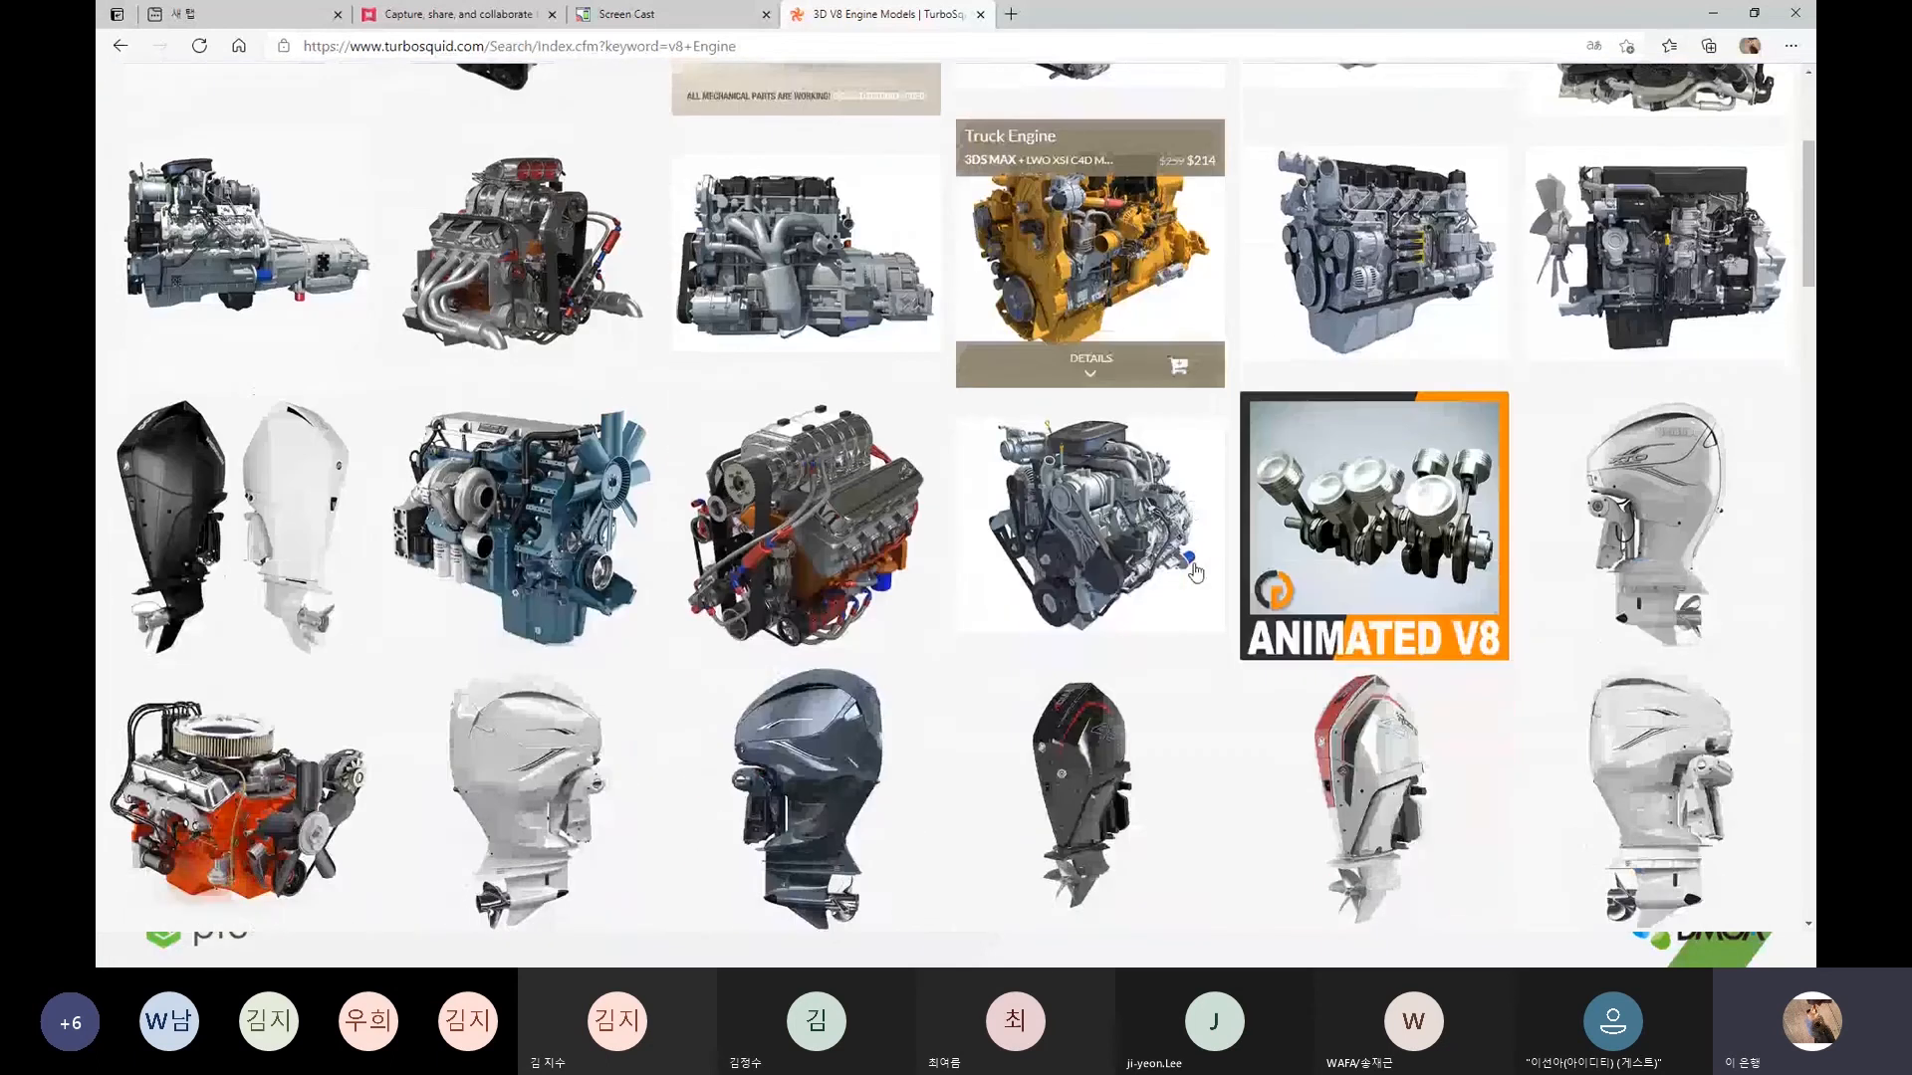
pyautogui.scroll(4, 918, 503)
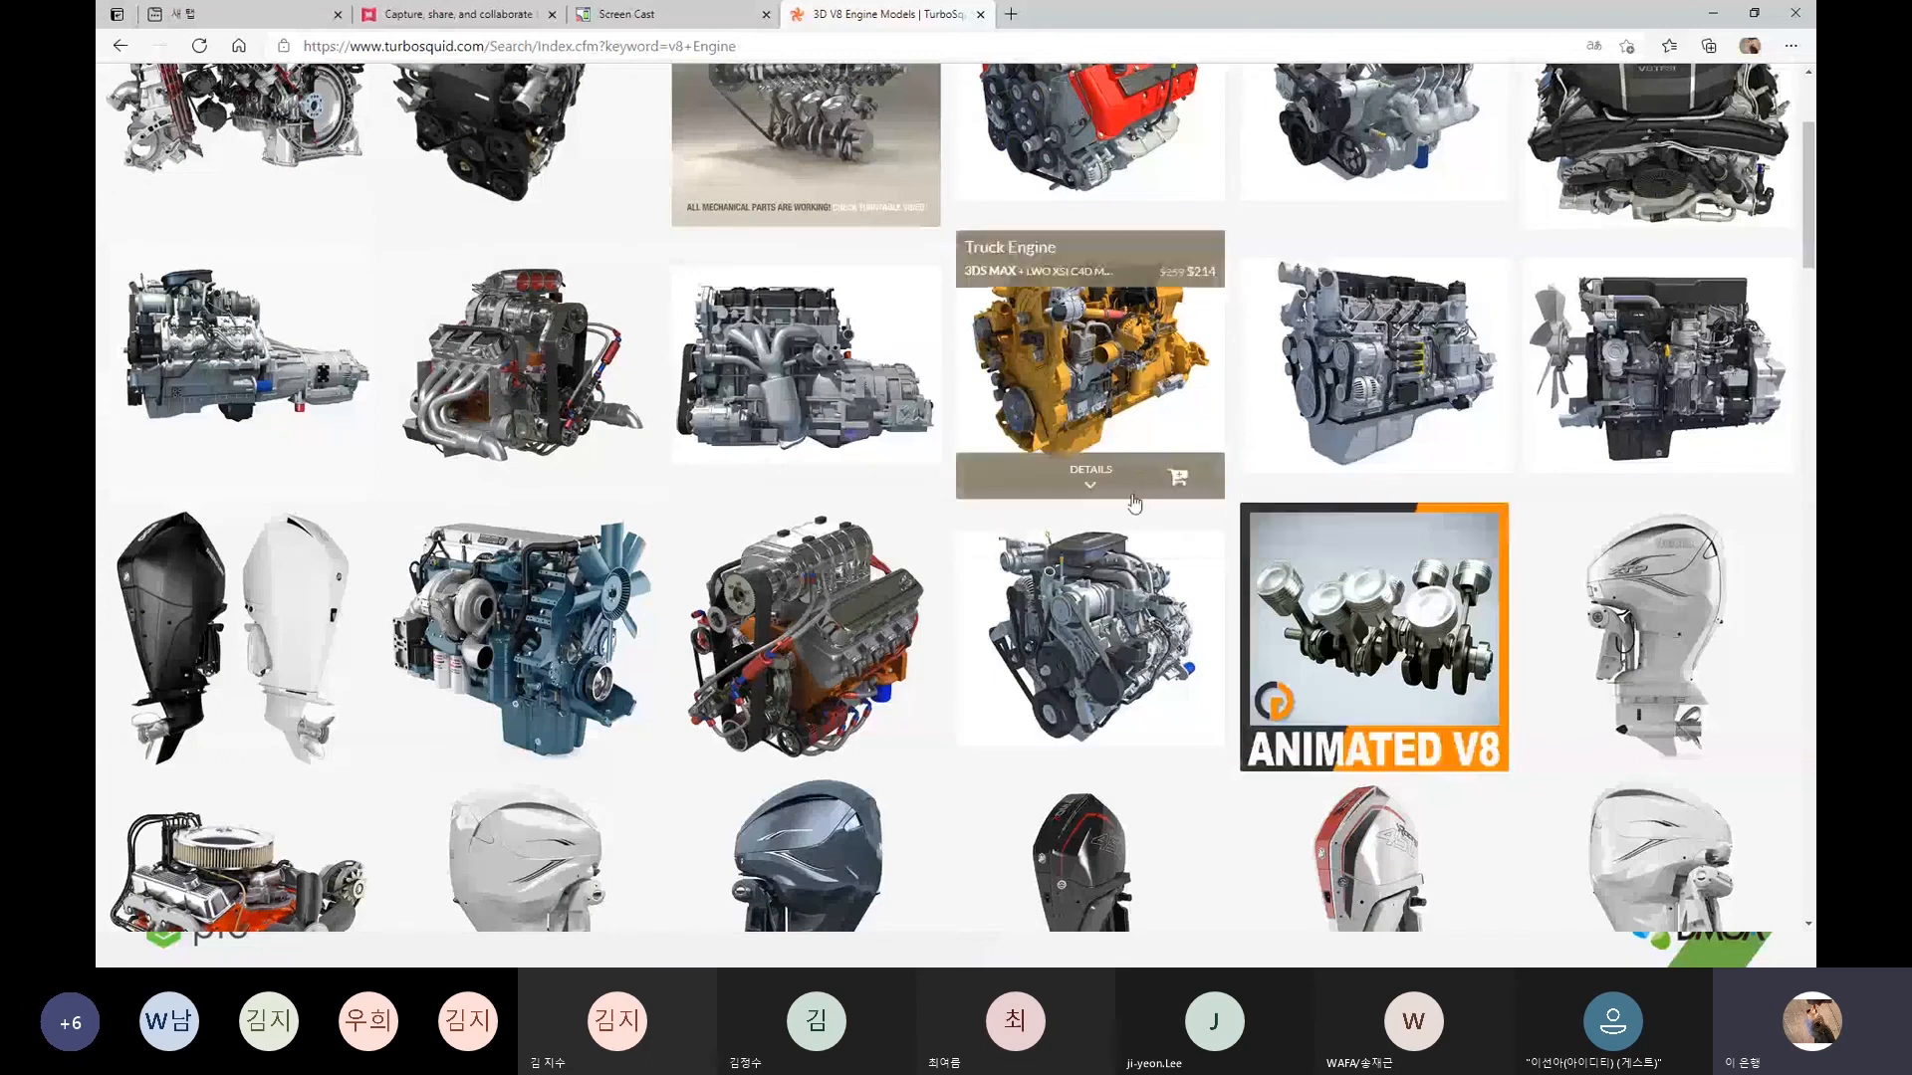
pyautogui.click(773, 375)
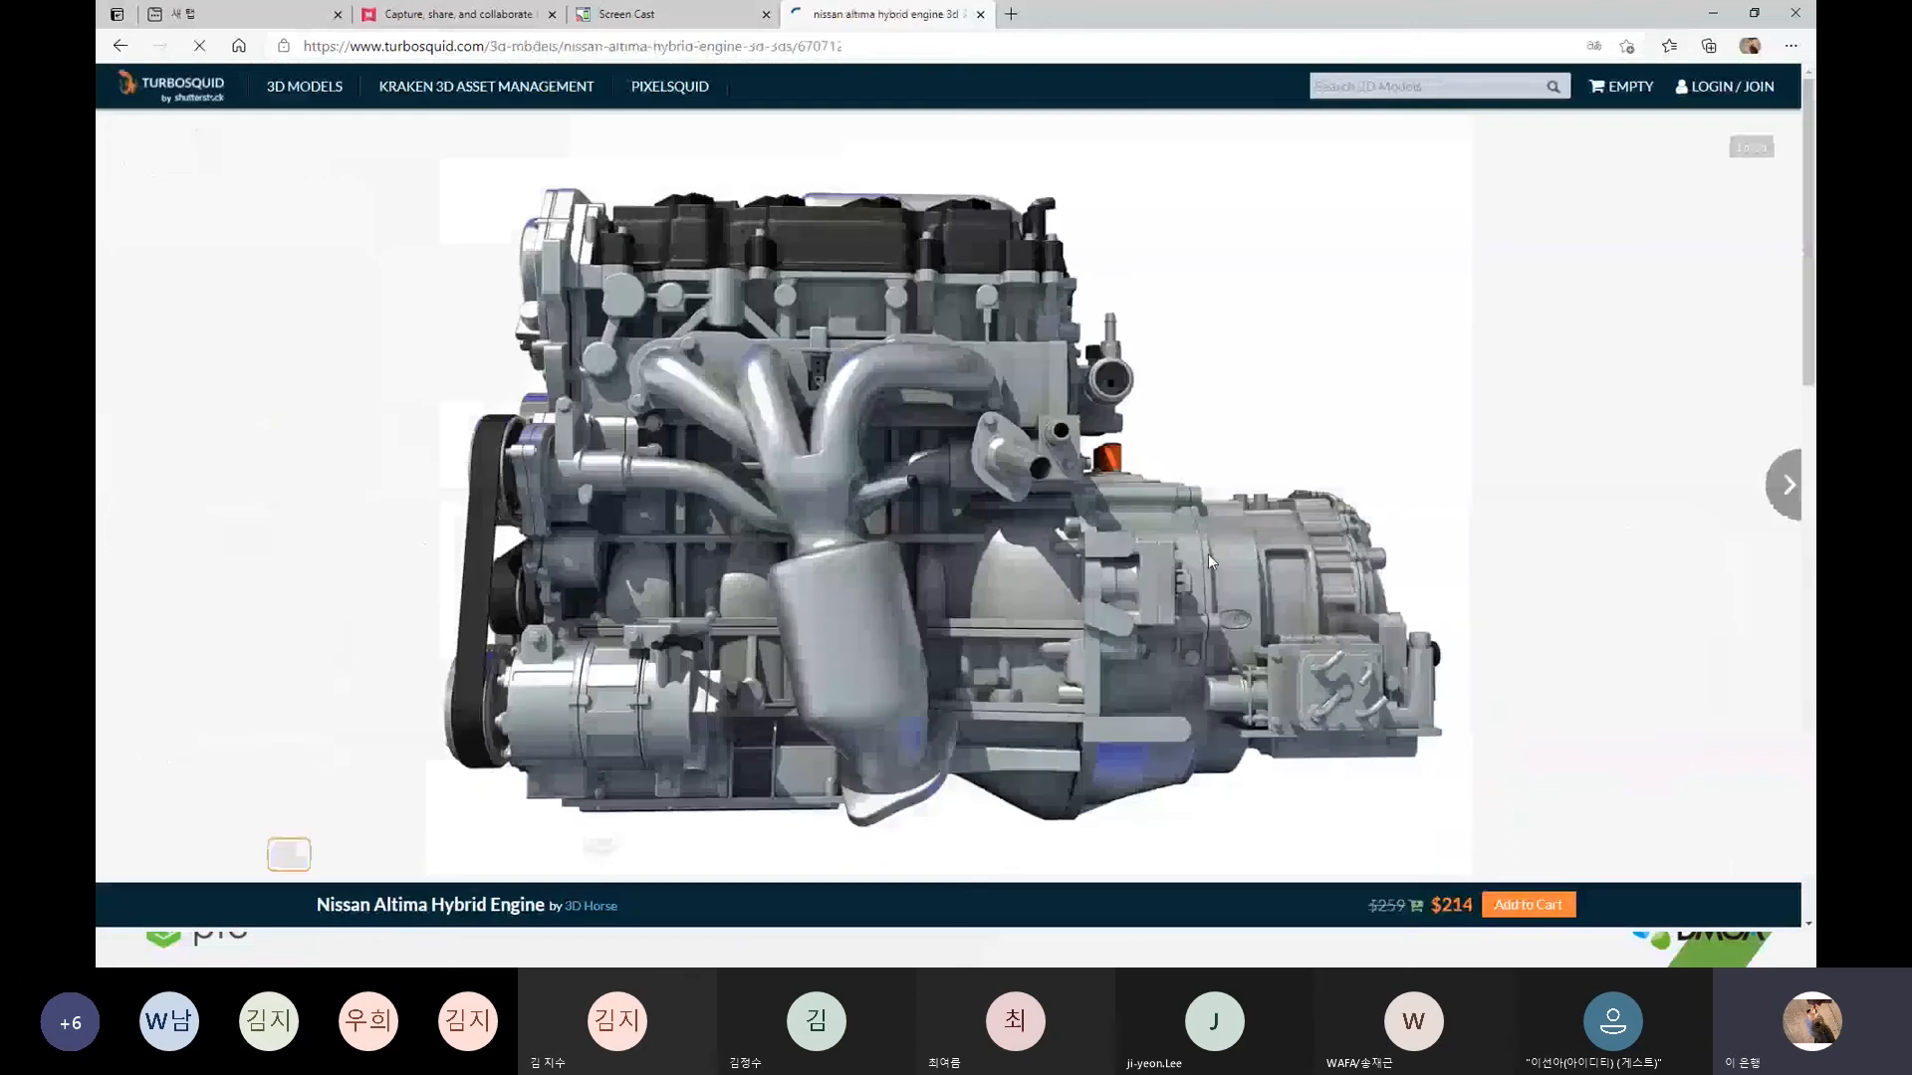
pyautogui.scroll(-3, 1197, 506)
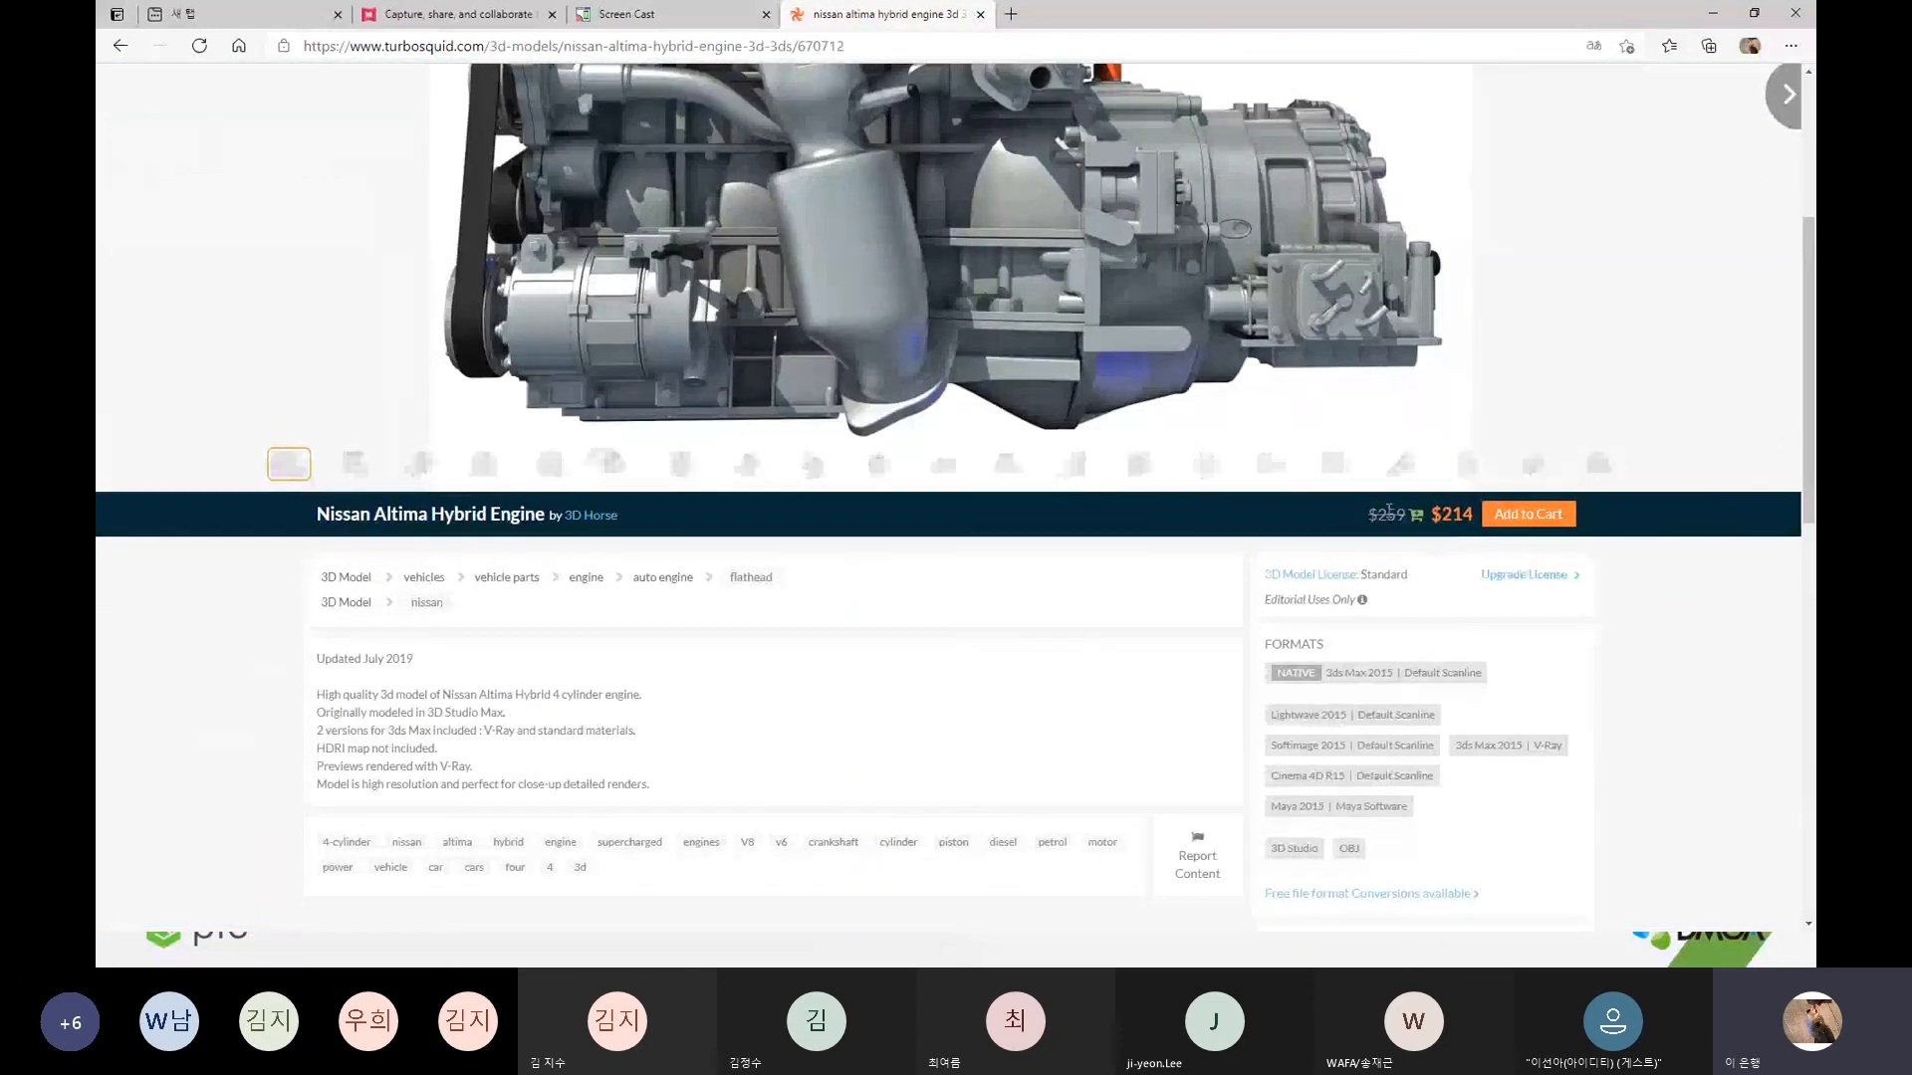
pyautogui.scroll(4, 862, 589)
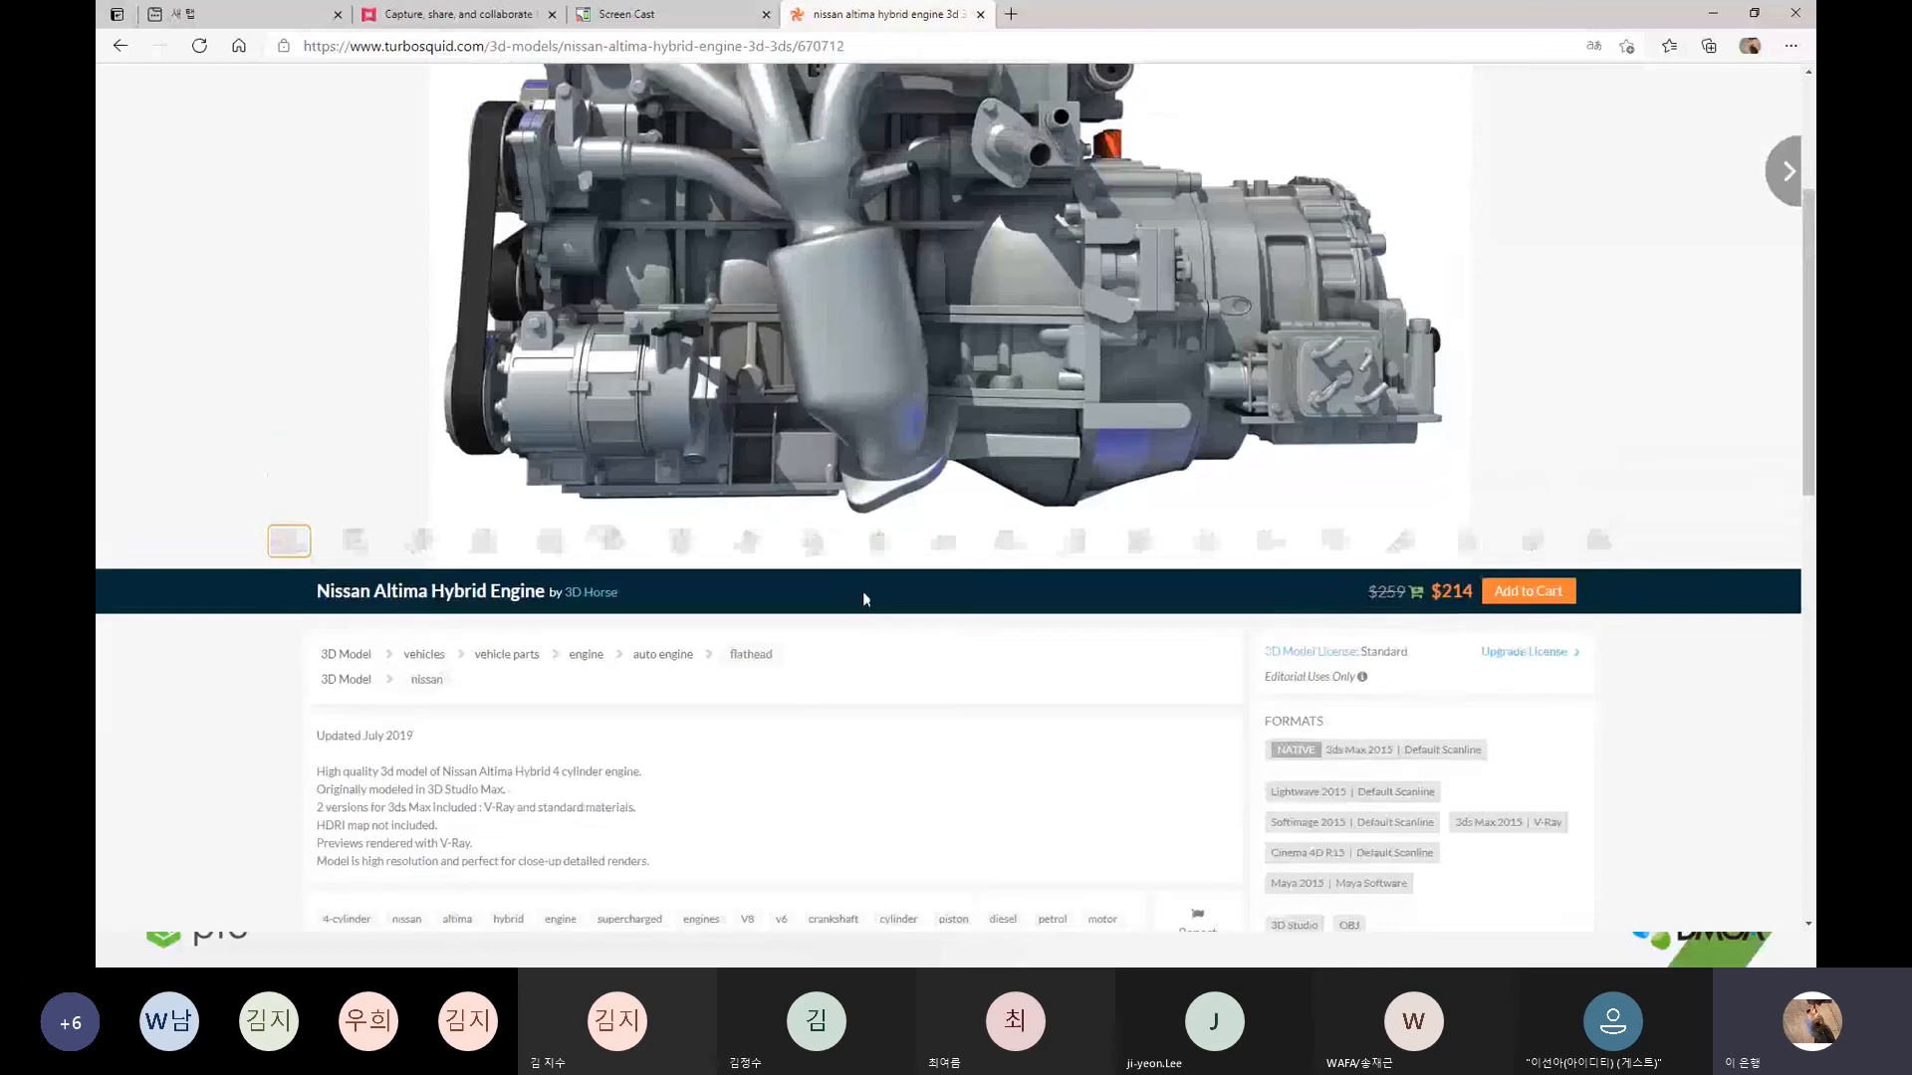
pyautogui.scroll(-1, 1085, 536)
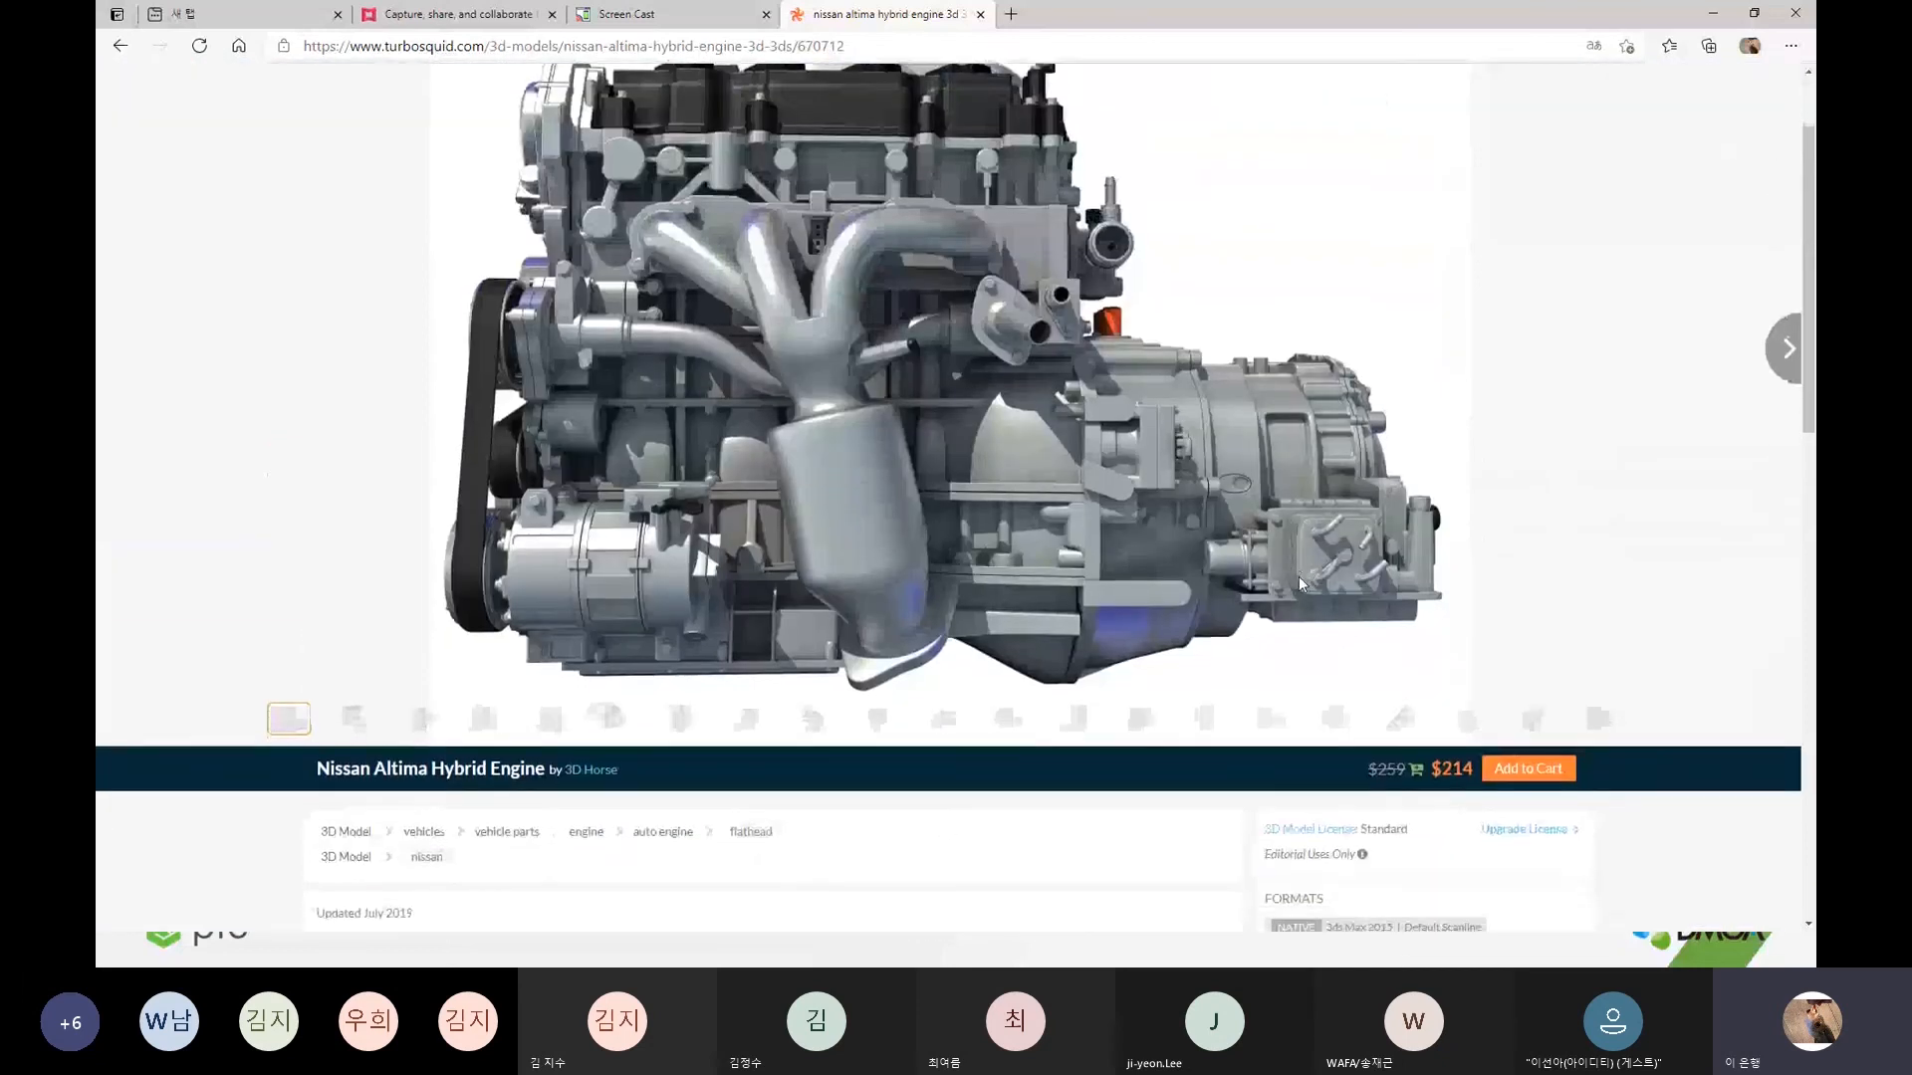
pyautogui.scroll(-5, 917, 544)
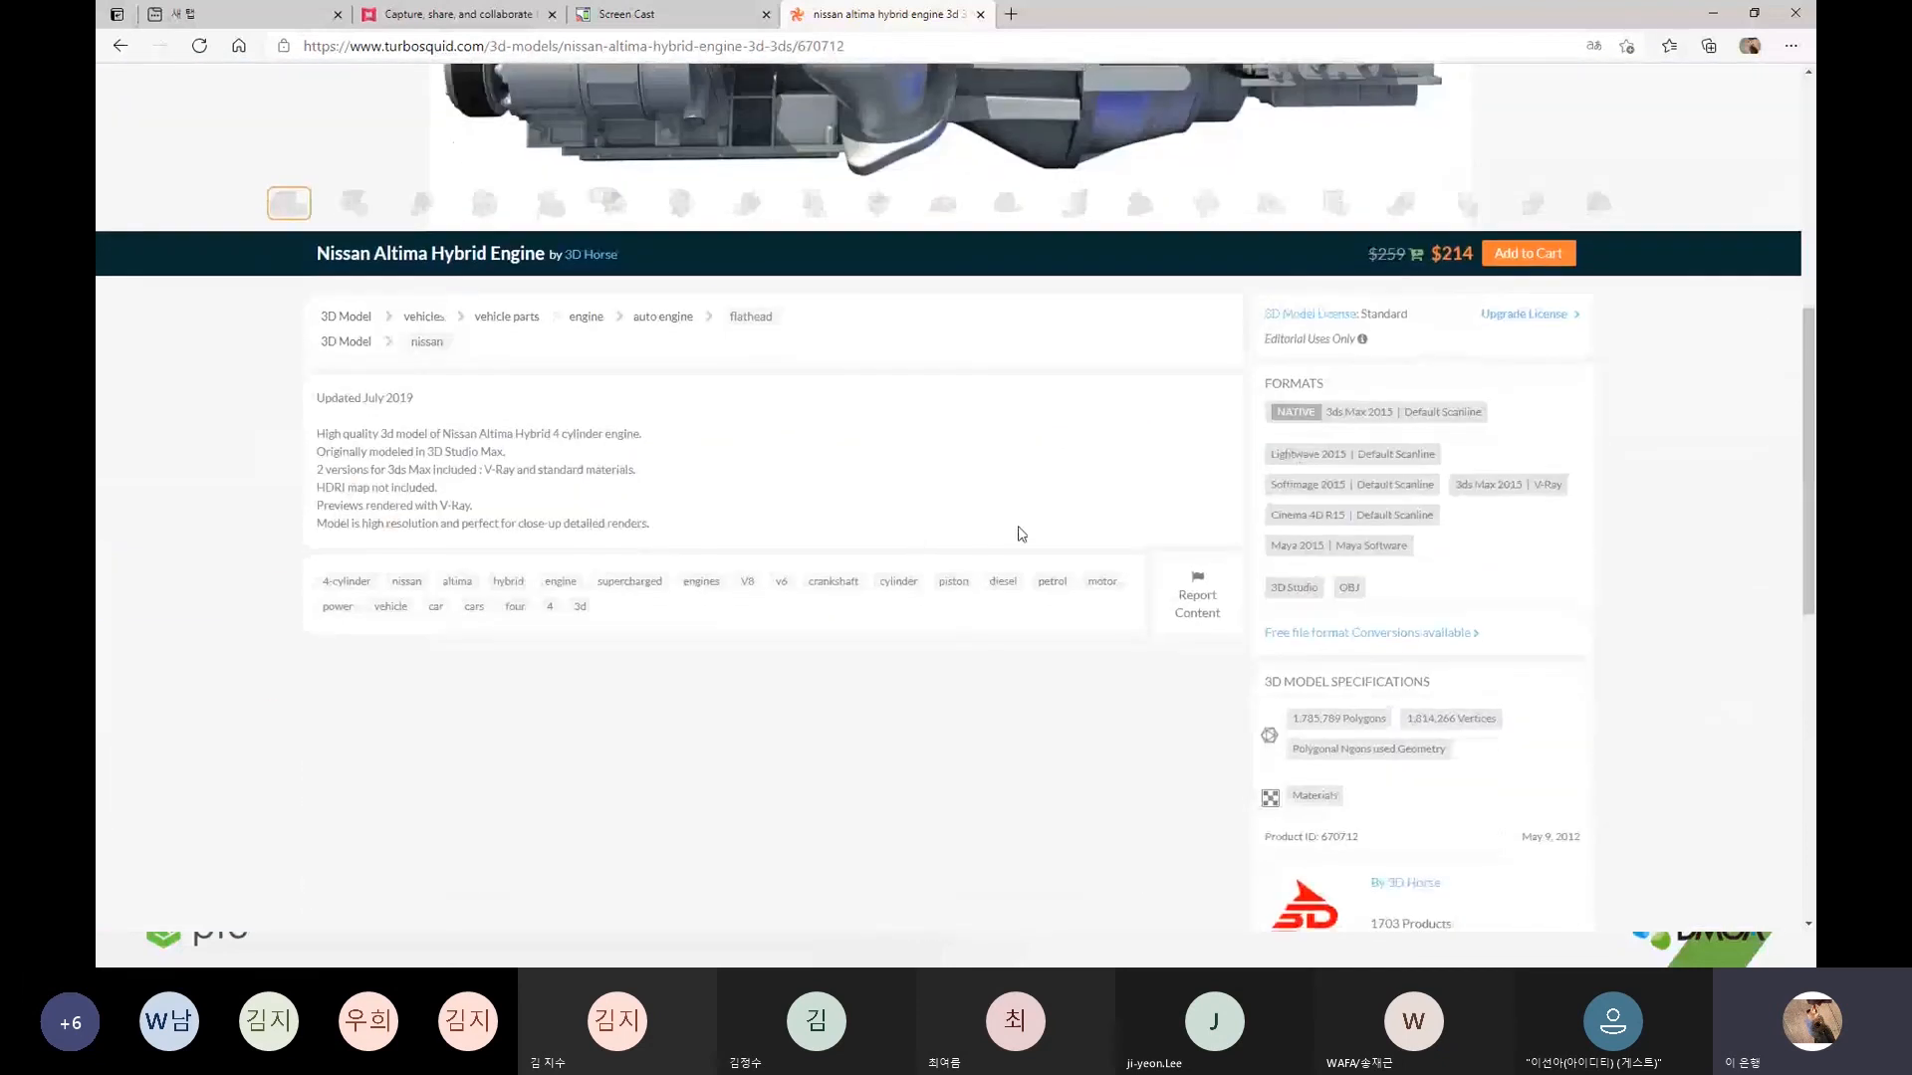
pyautogui.scroll(4, 1015, 533)
pyautogui.click(124, 48)
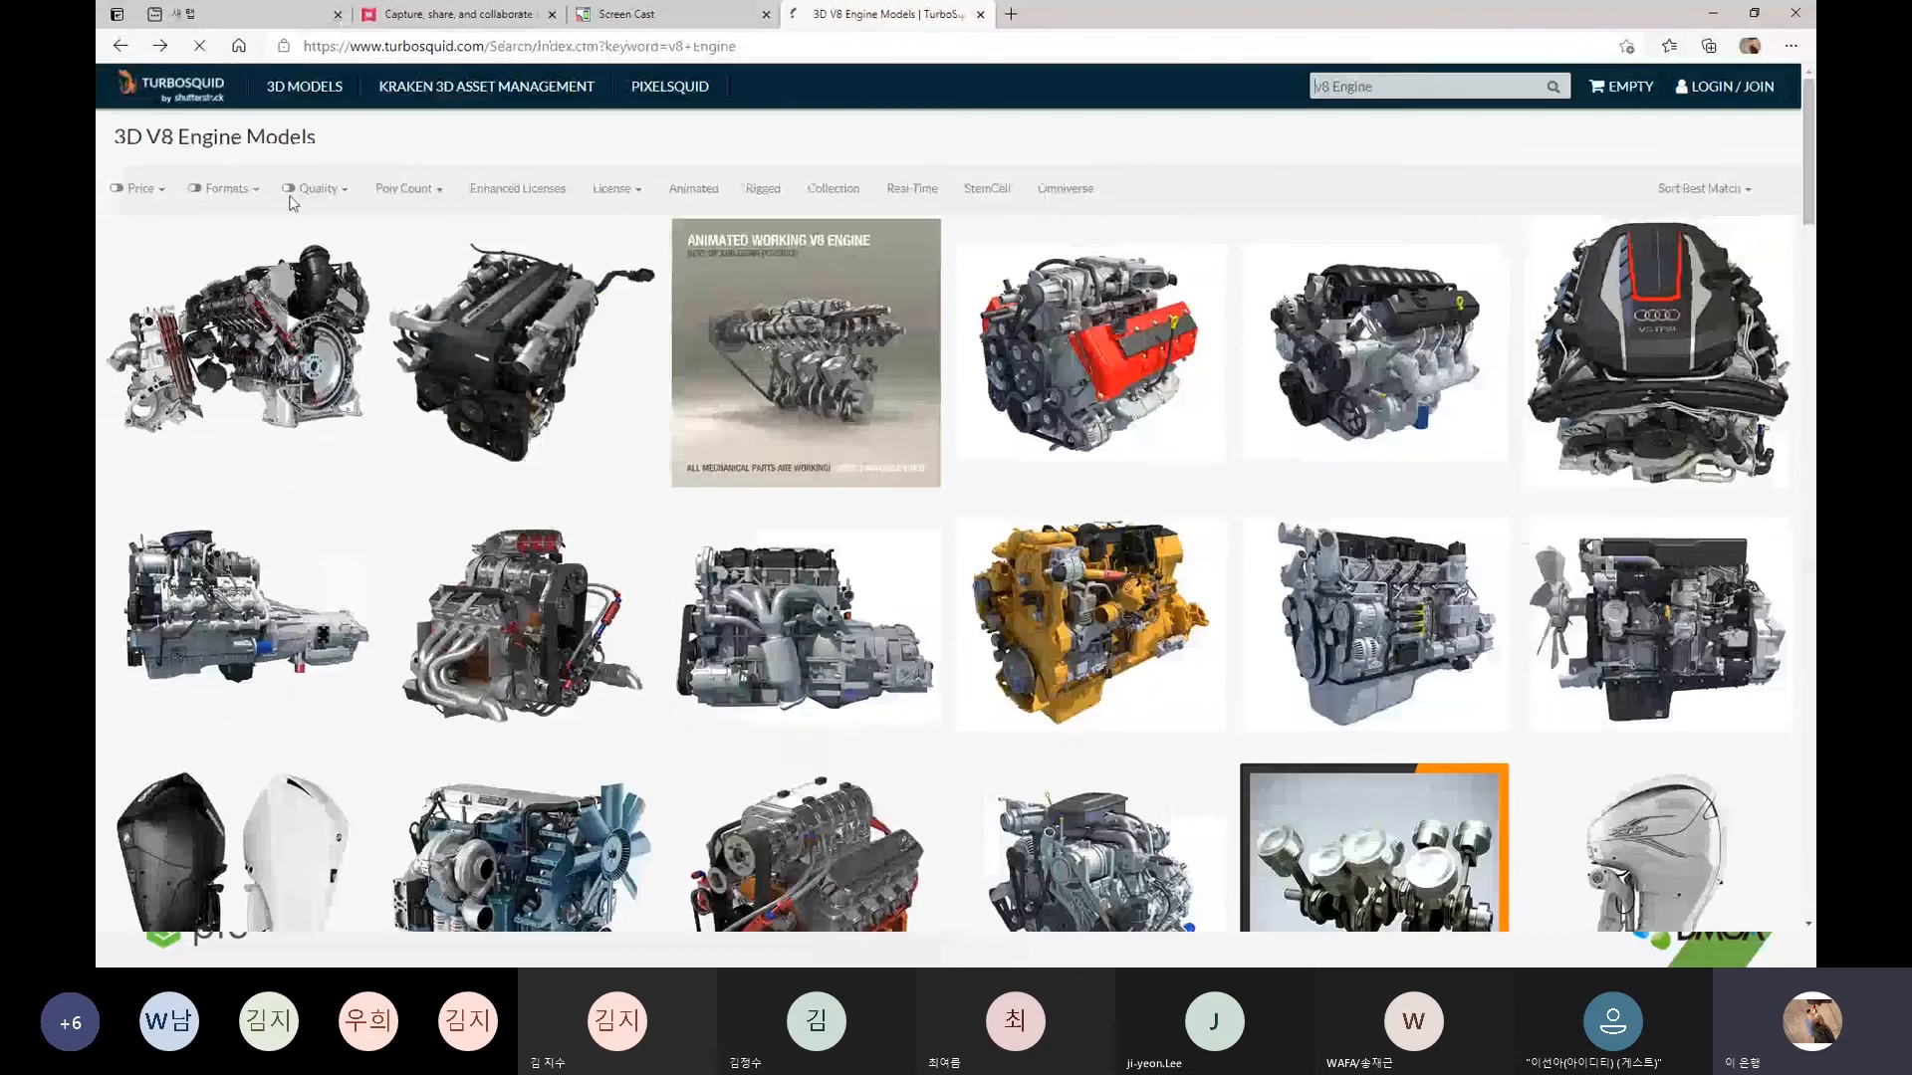
# - Open the 1JZ-GTE Engine (Full Edition) model and examine its description, file formats and model specifications
pyautogui.scroll(-3, 1032, 502)
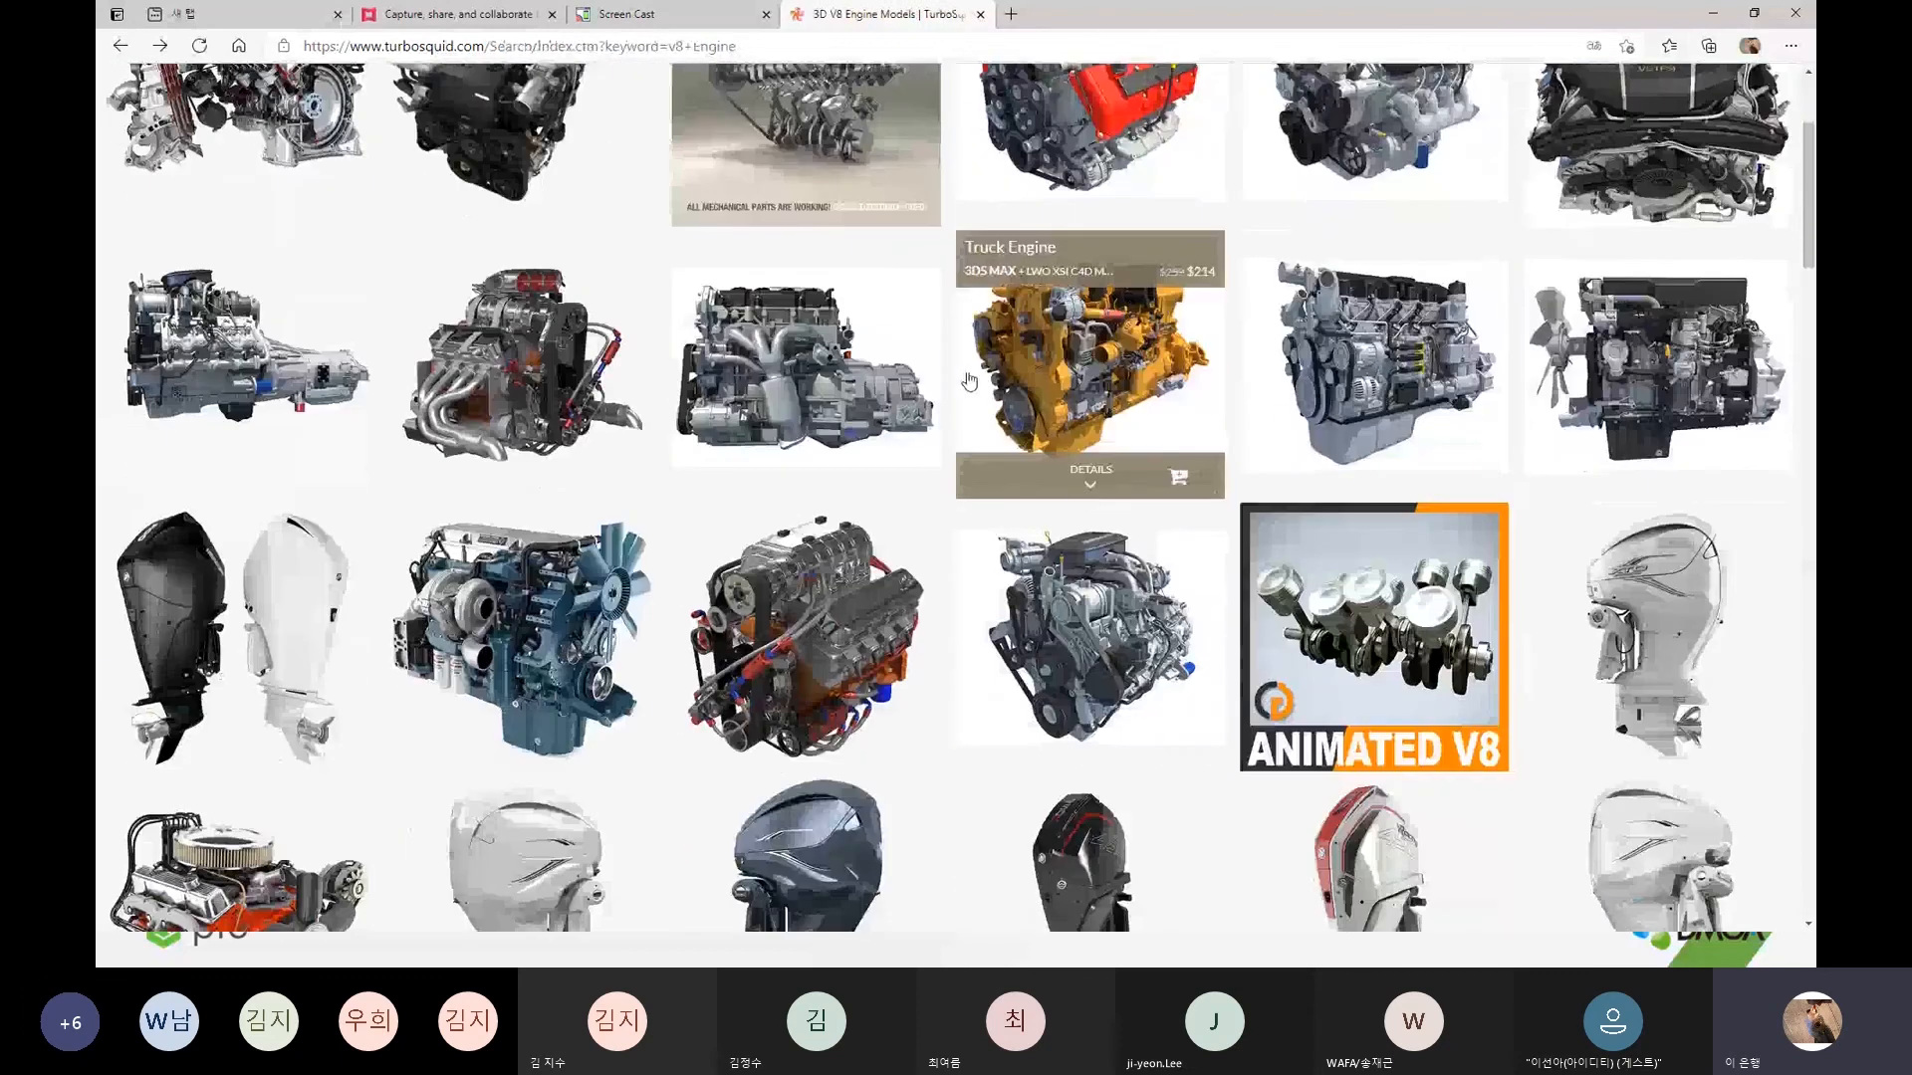
pyautogui.scroll(1, 707, 431)
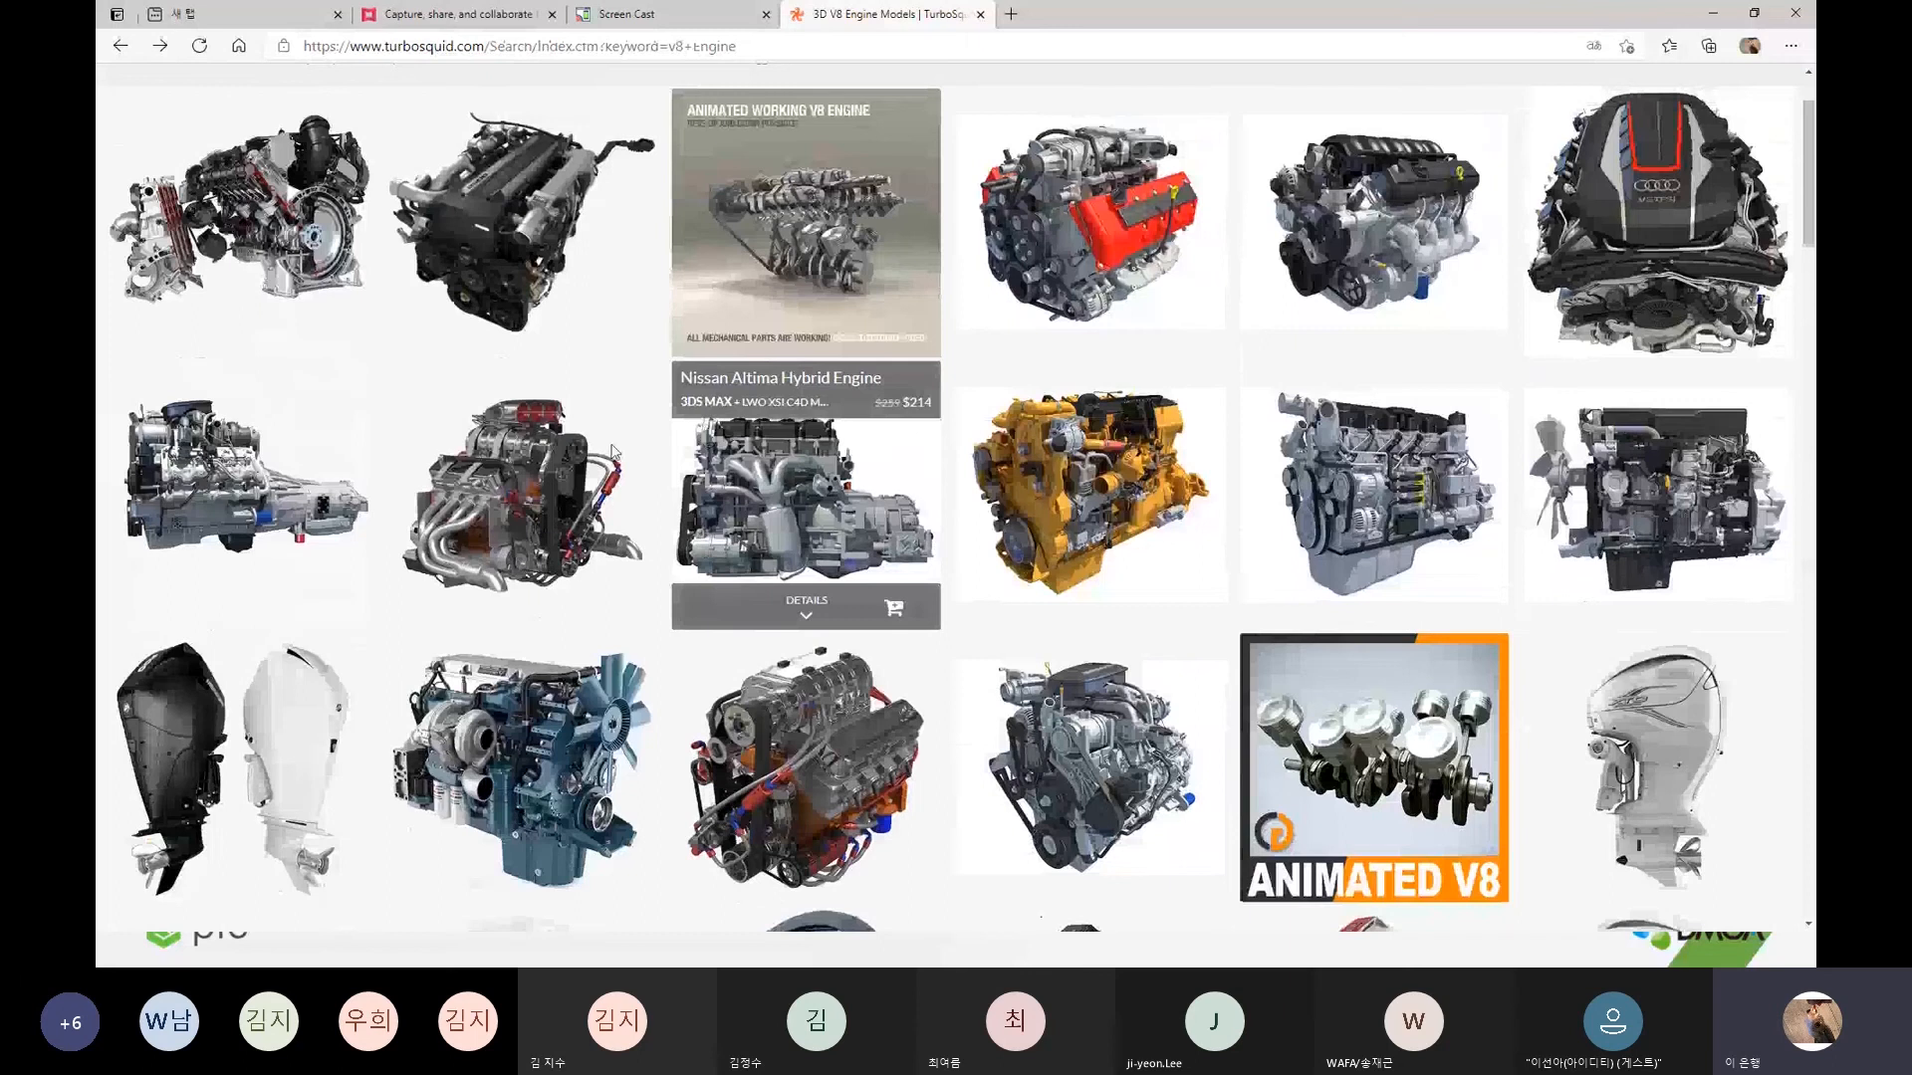
pyautogui.click(573, 241)
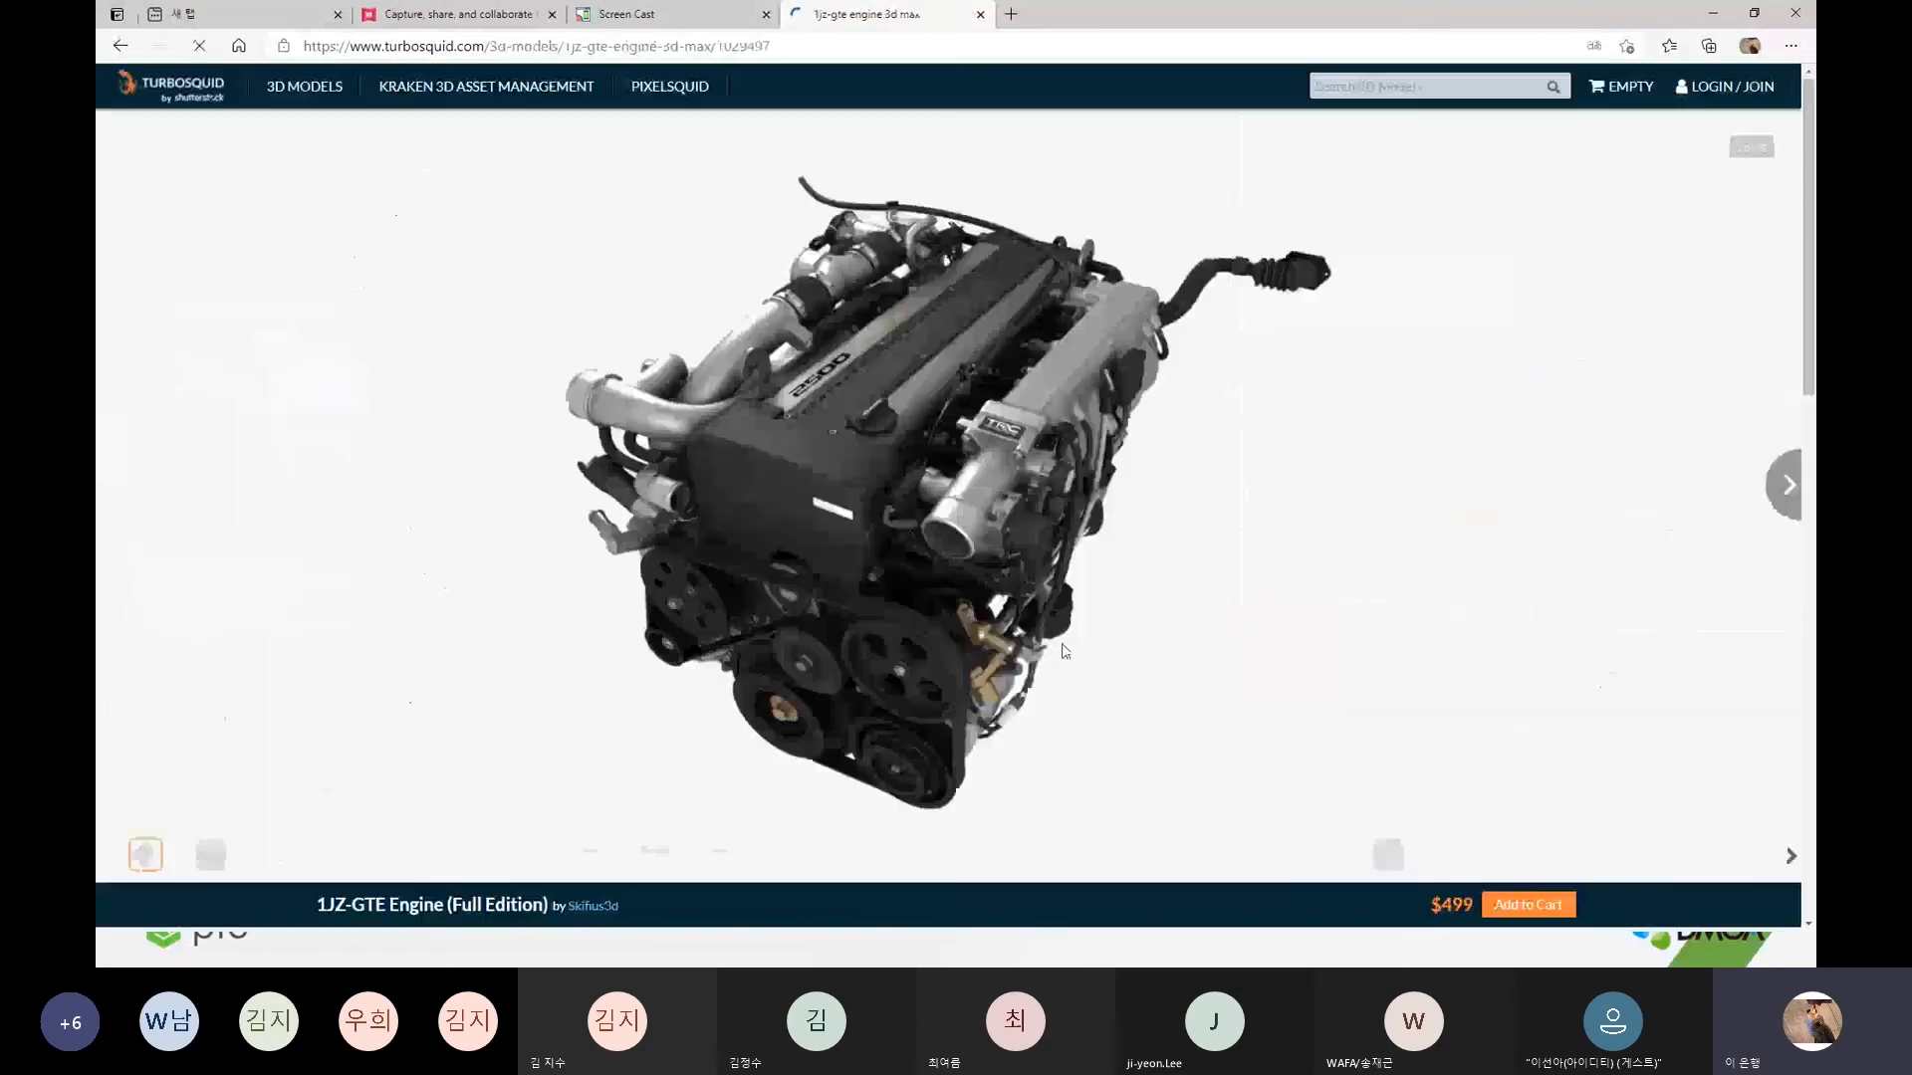
pyautogui.scroll(-4, 1169, 587)
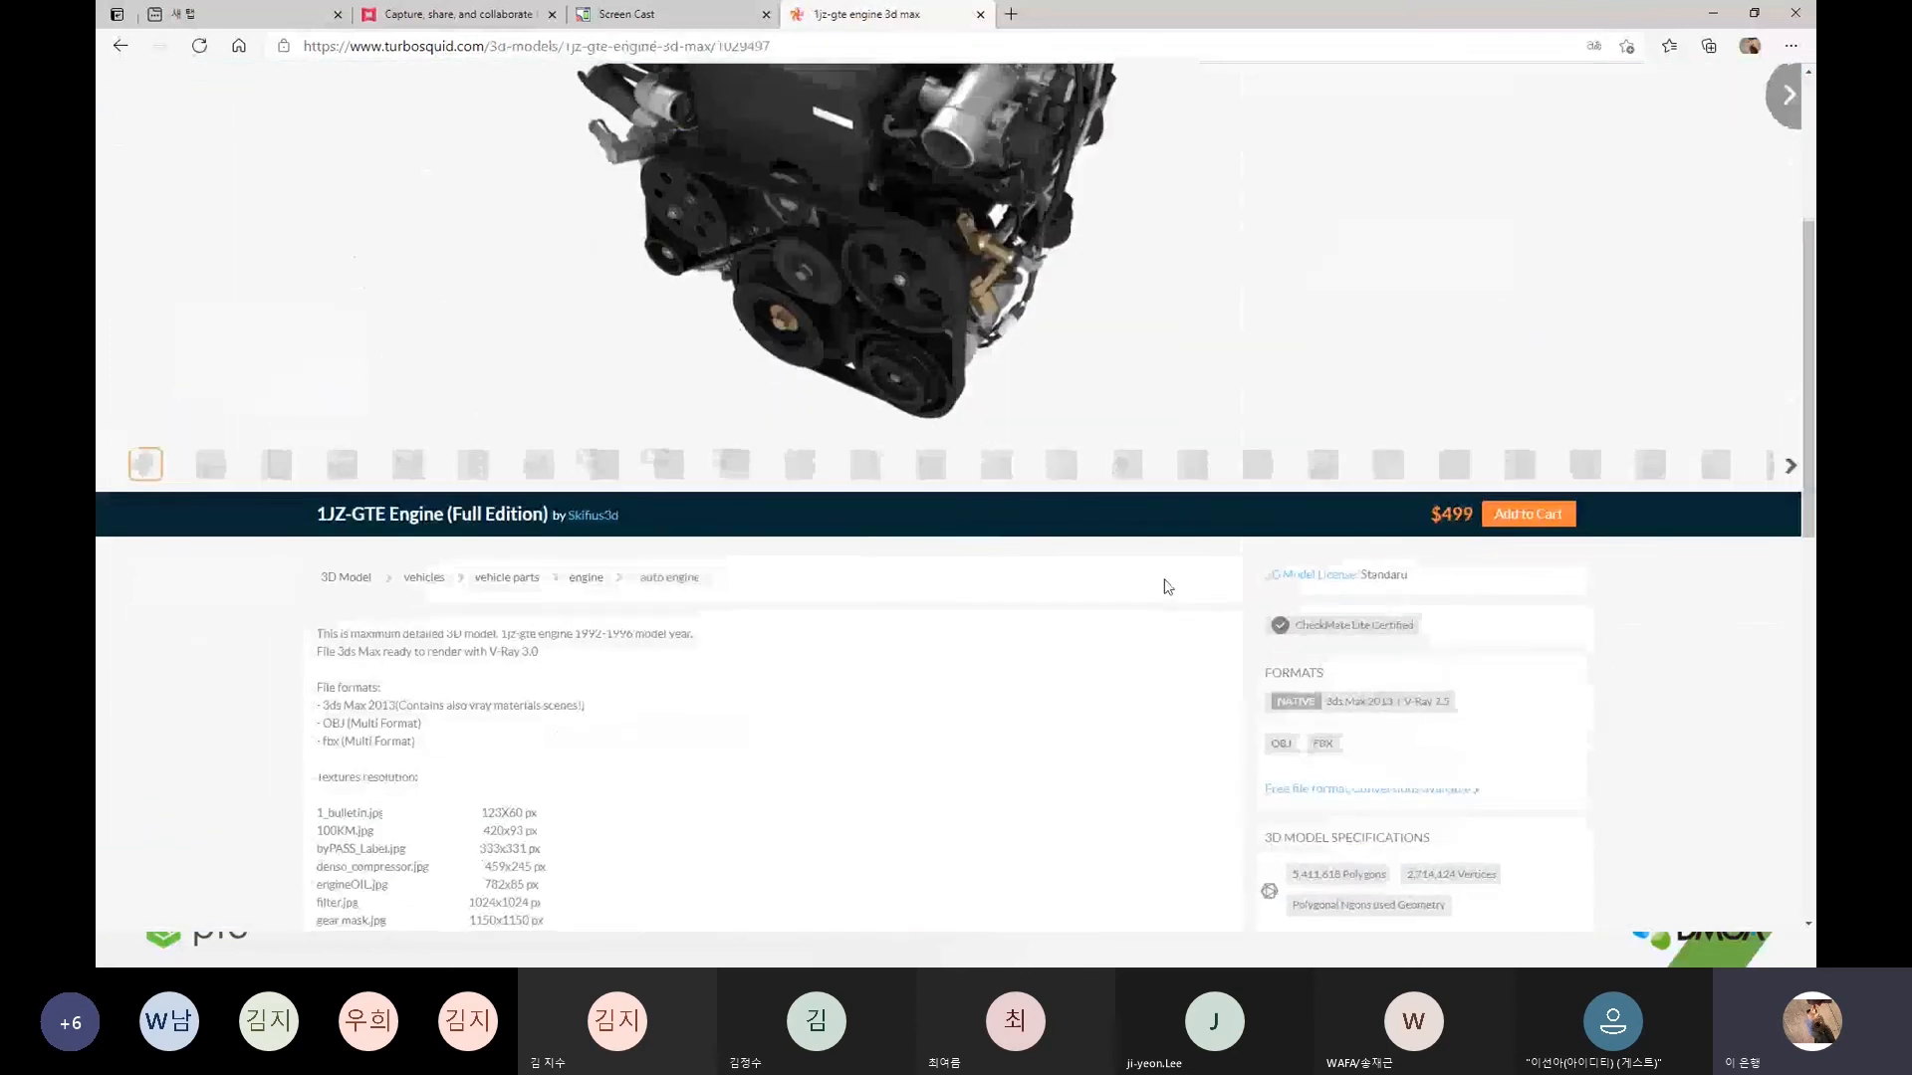
pyautogui.scroll(-5, 1169, 588)
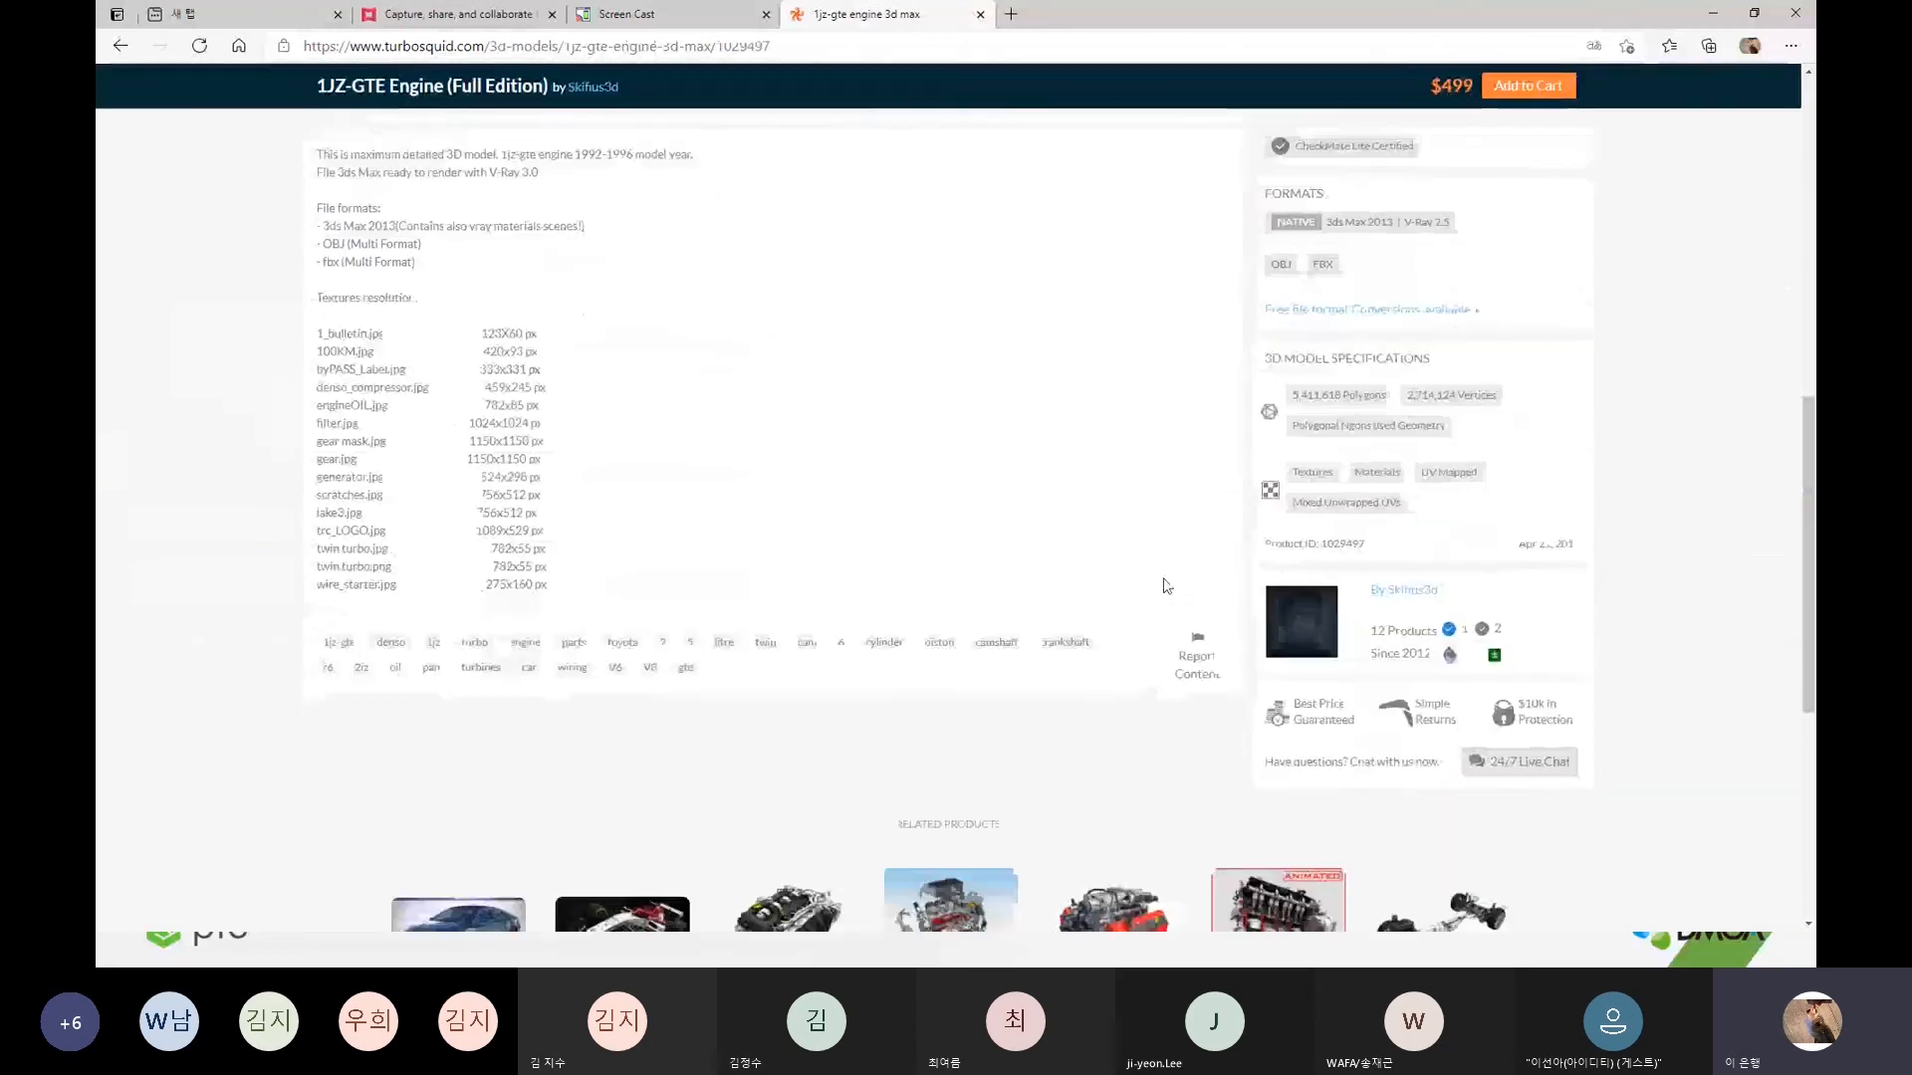
pyautogui.scroll(8, 1167, 586)
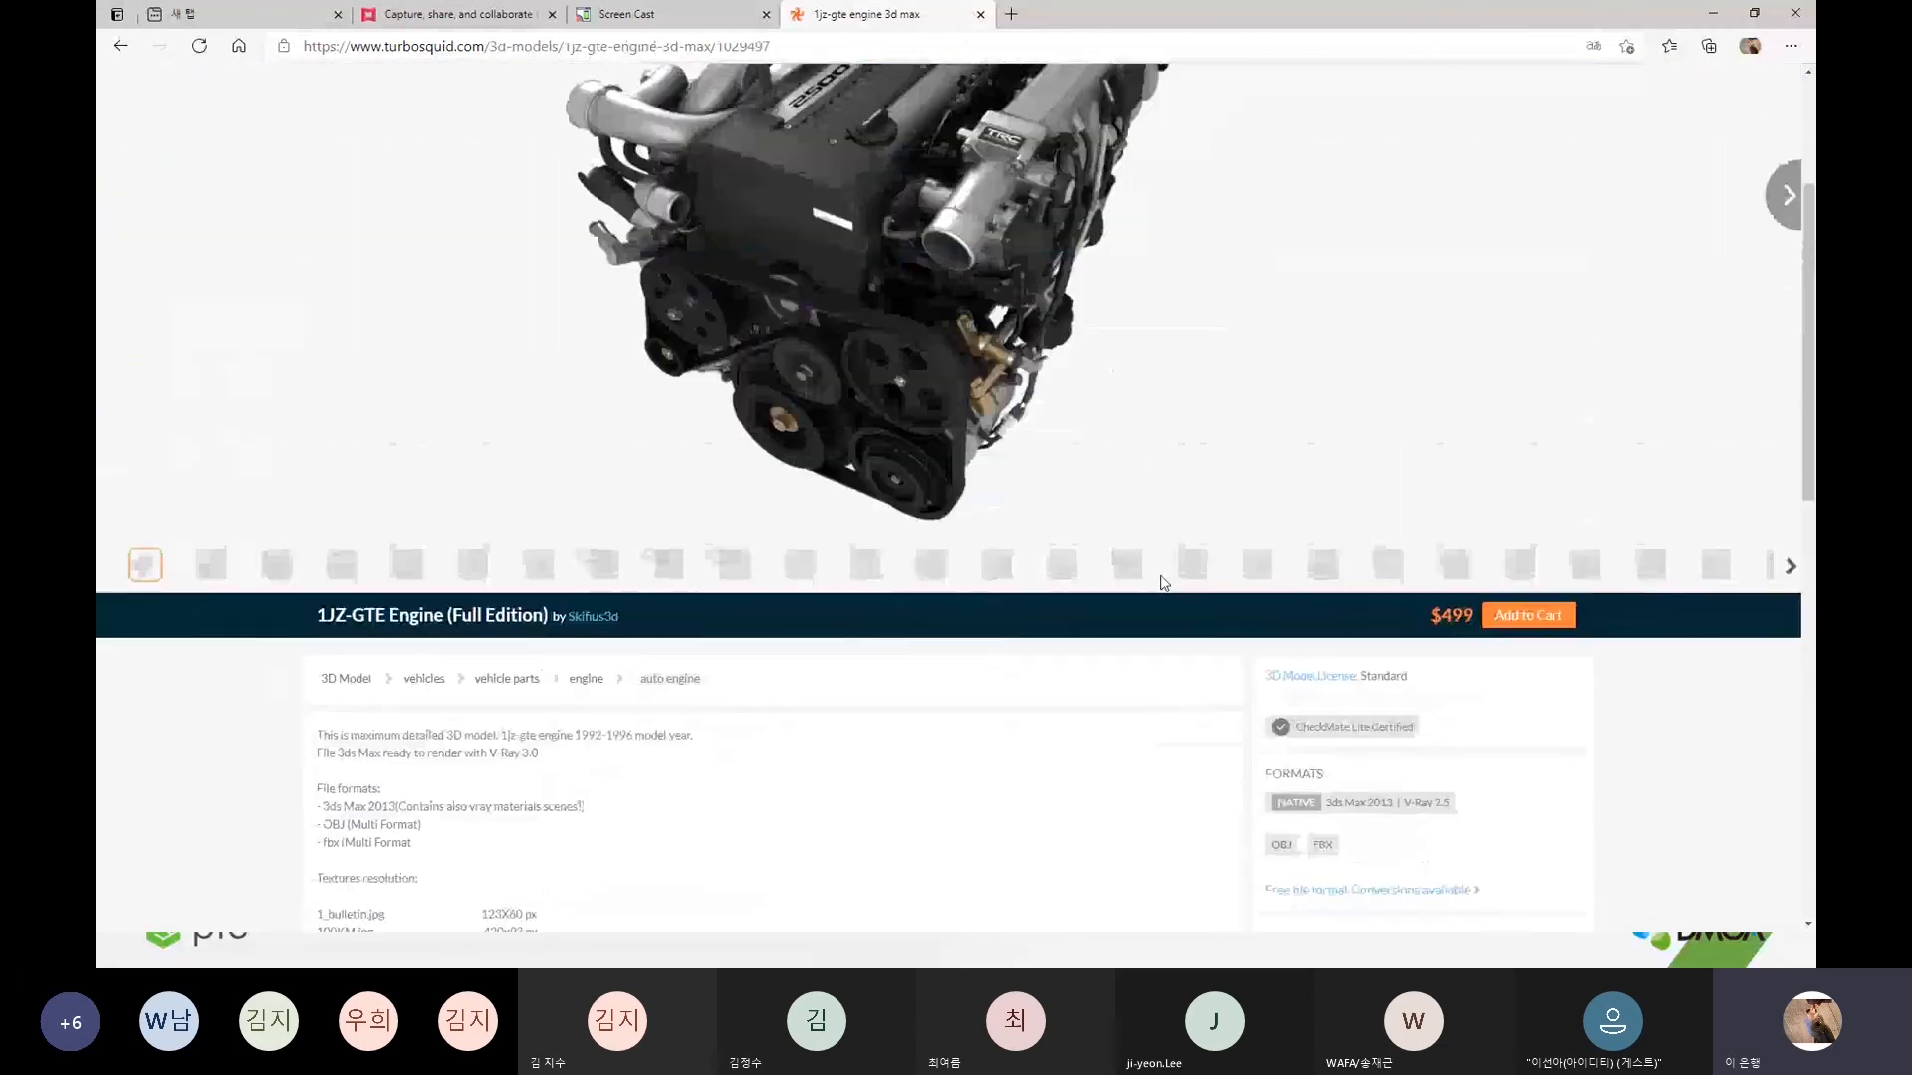
pyautogui.scroll(-4, 1041, 538)
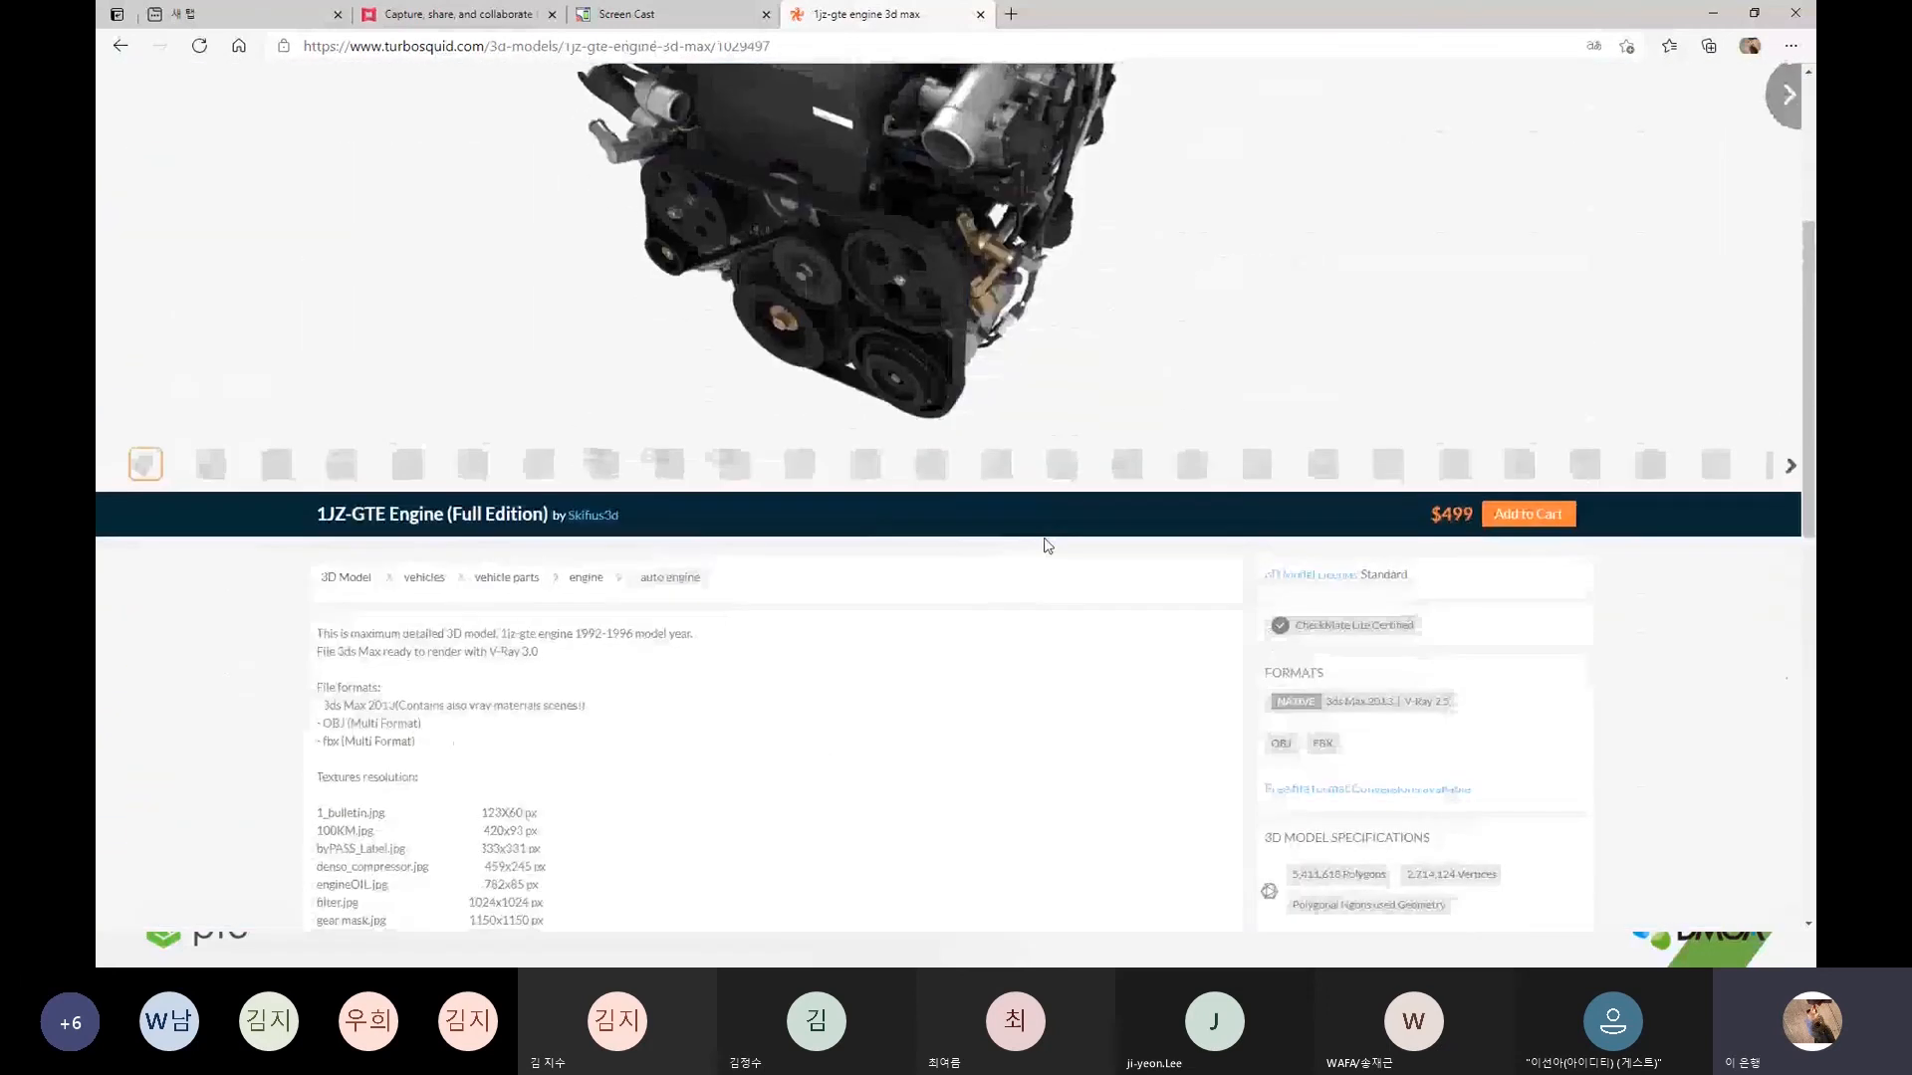
# - View the second, third and fifth preview images of the 1JZ-GTE engine
pyautogui.click(210, 464)
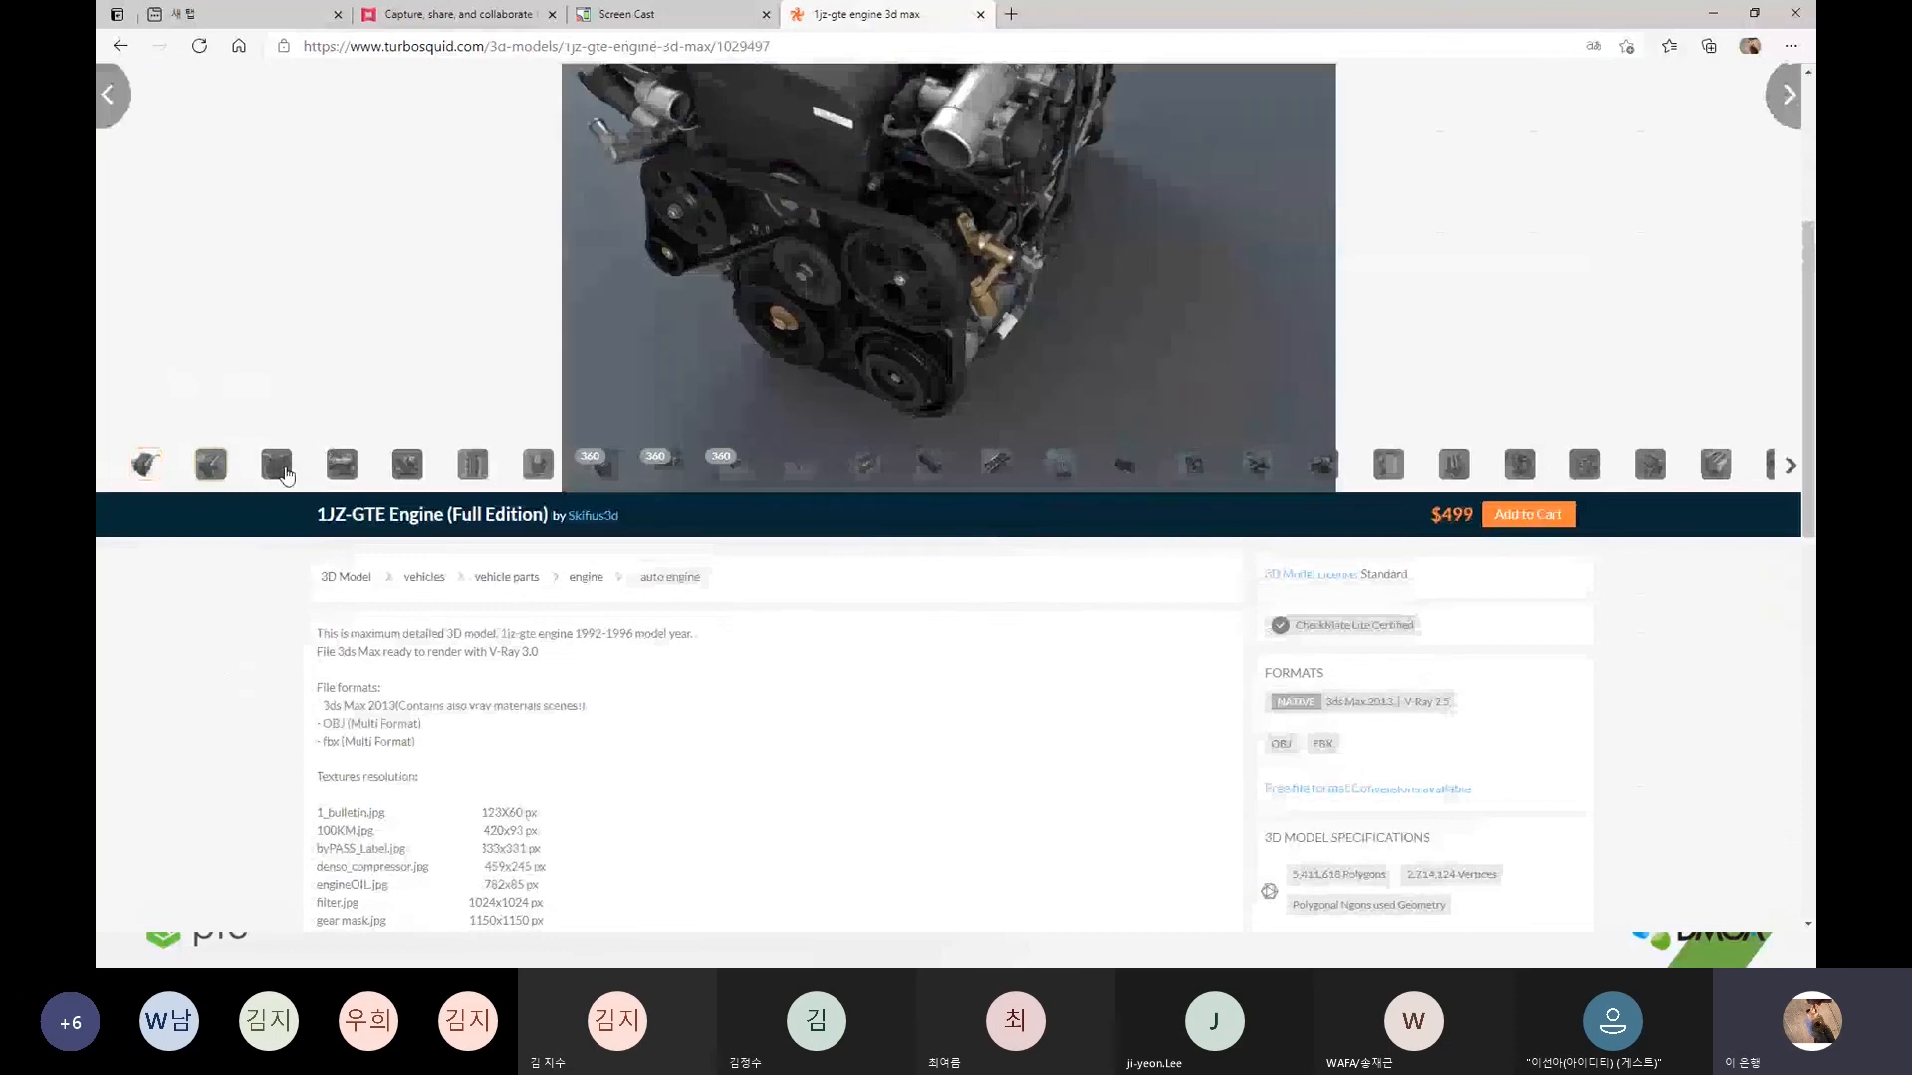
pyautogui.click(282, 470)
pyautogui.click(408, 465)
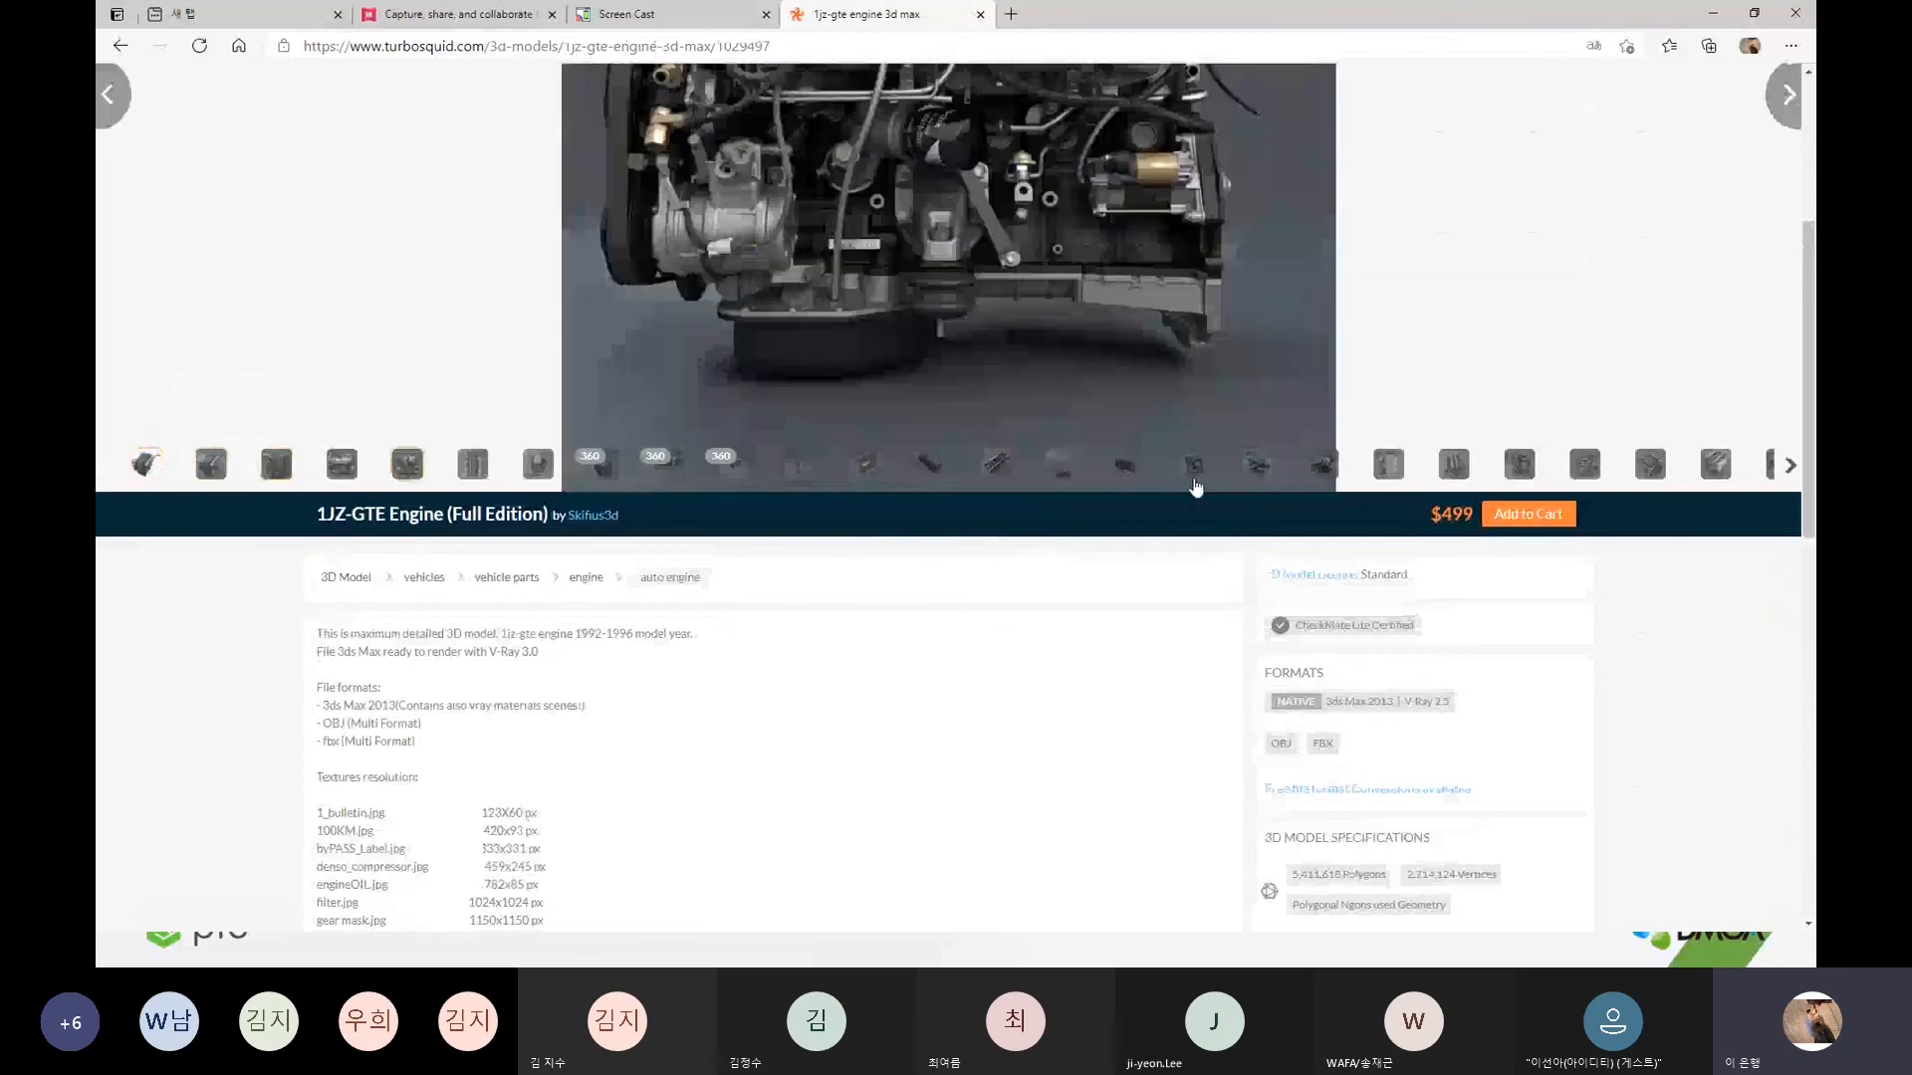
pyautogui.scroll(4, 1249, 514)
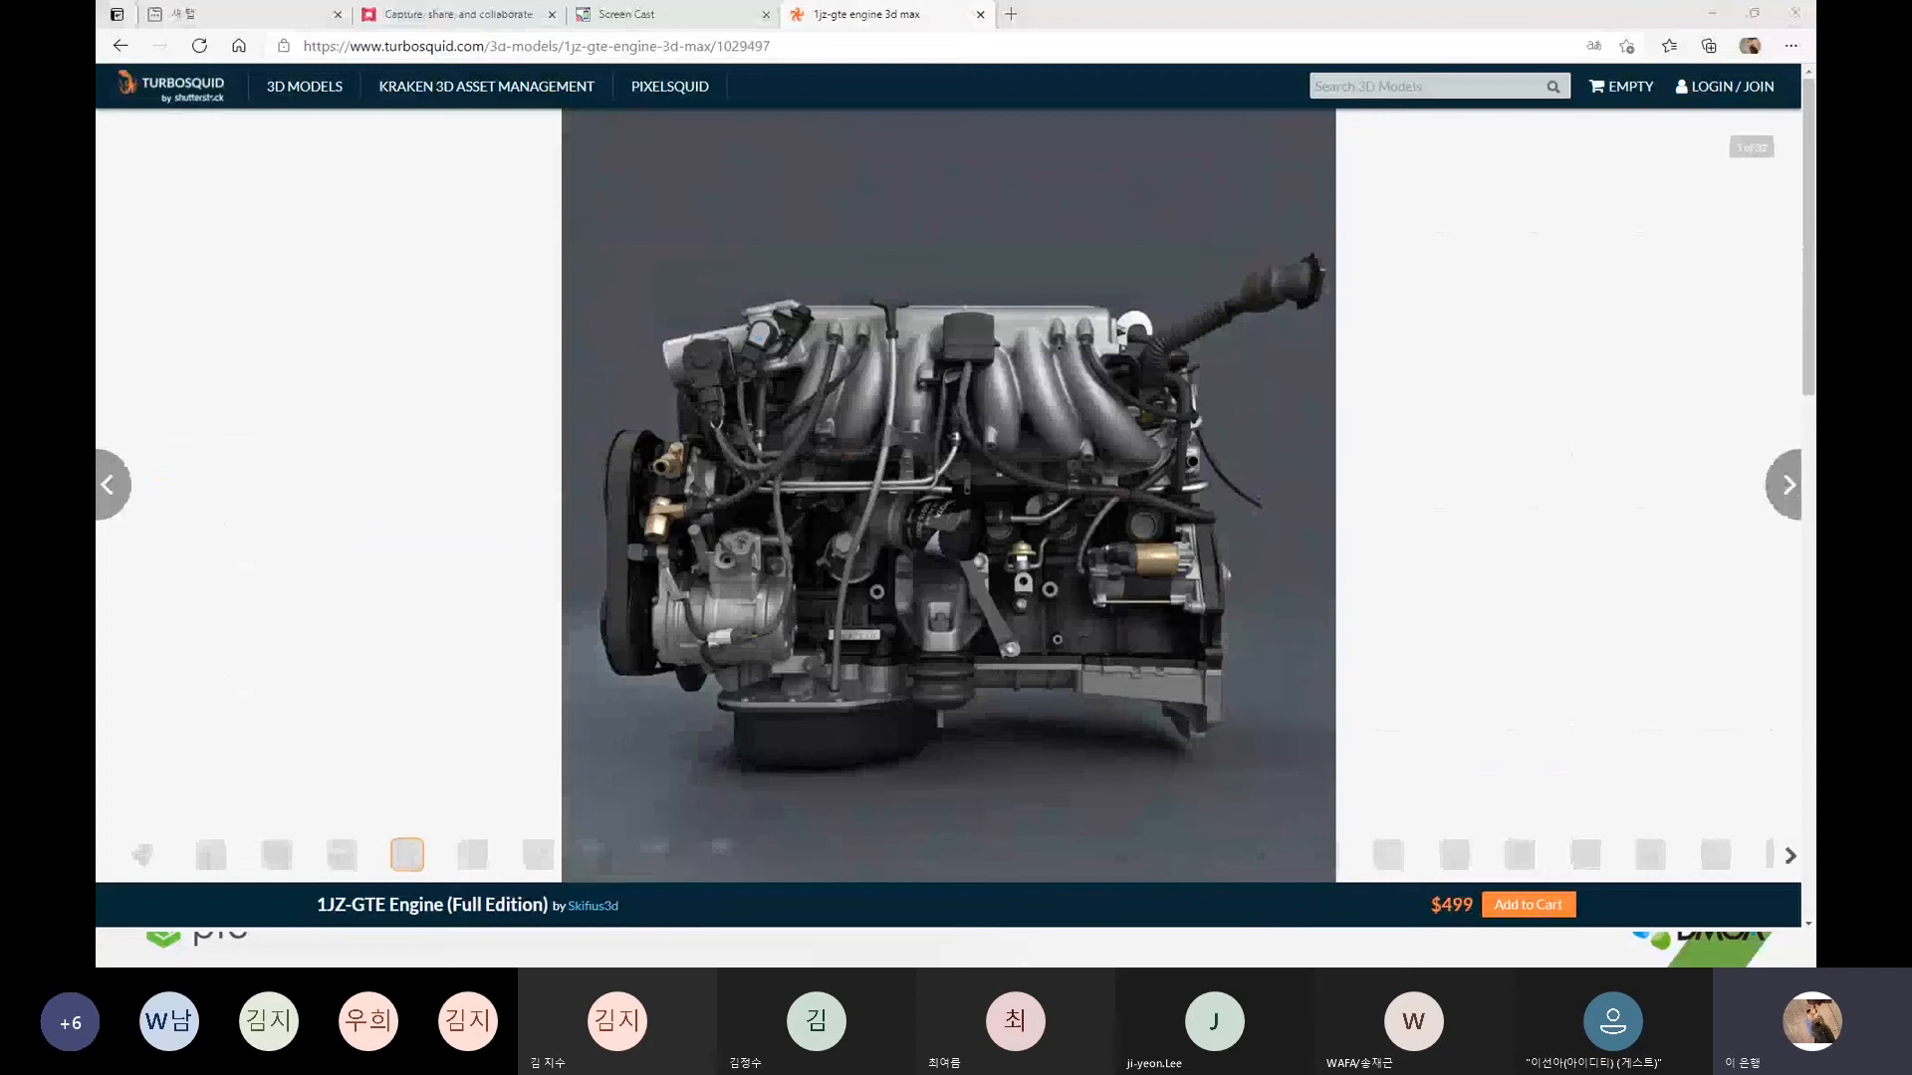
pyautogui.click(843, 46)
pyautogui.write('https://www.w3schools.com/')
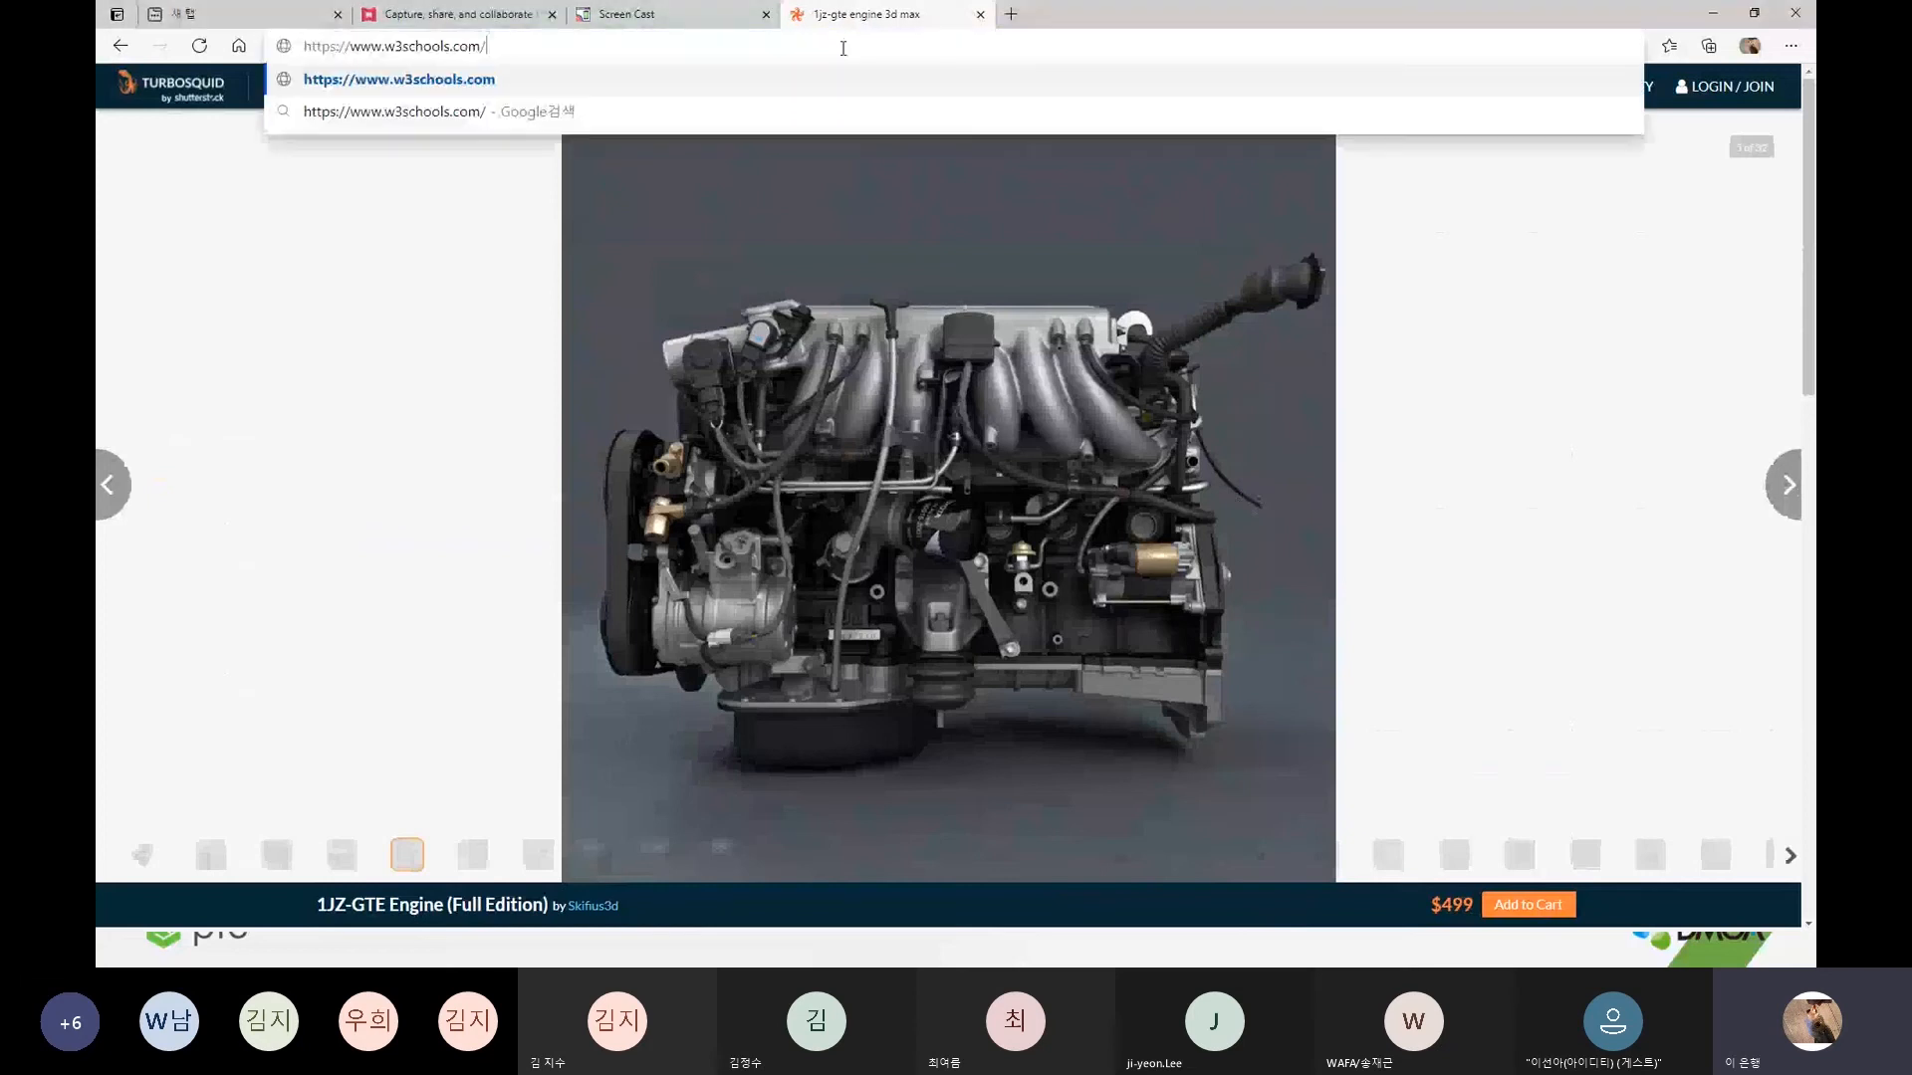
pyautogui.press('Return')
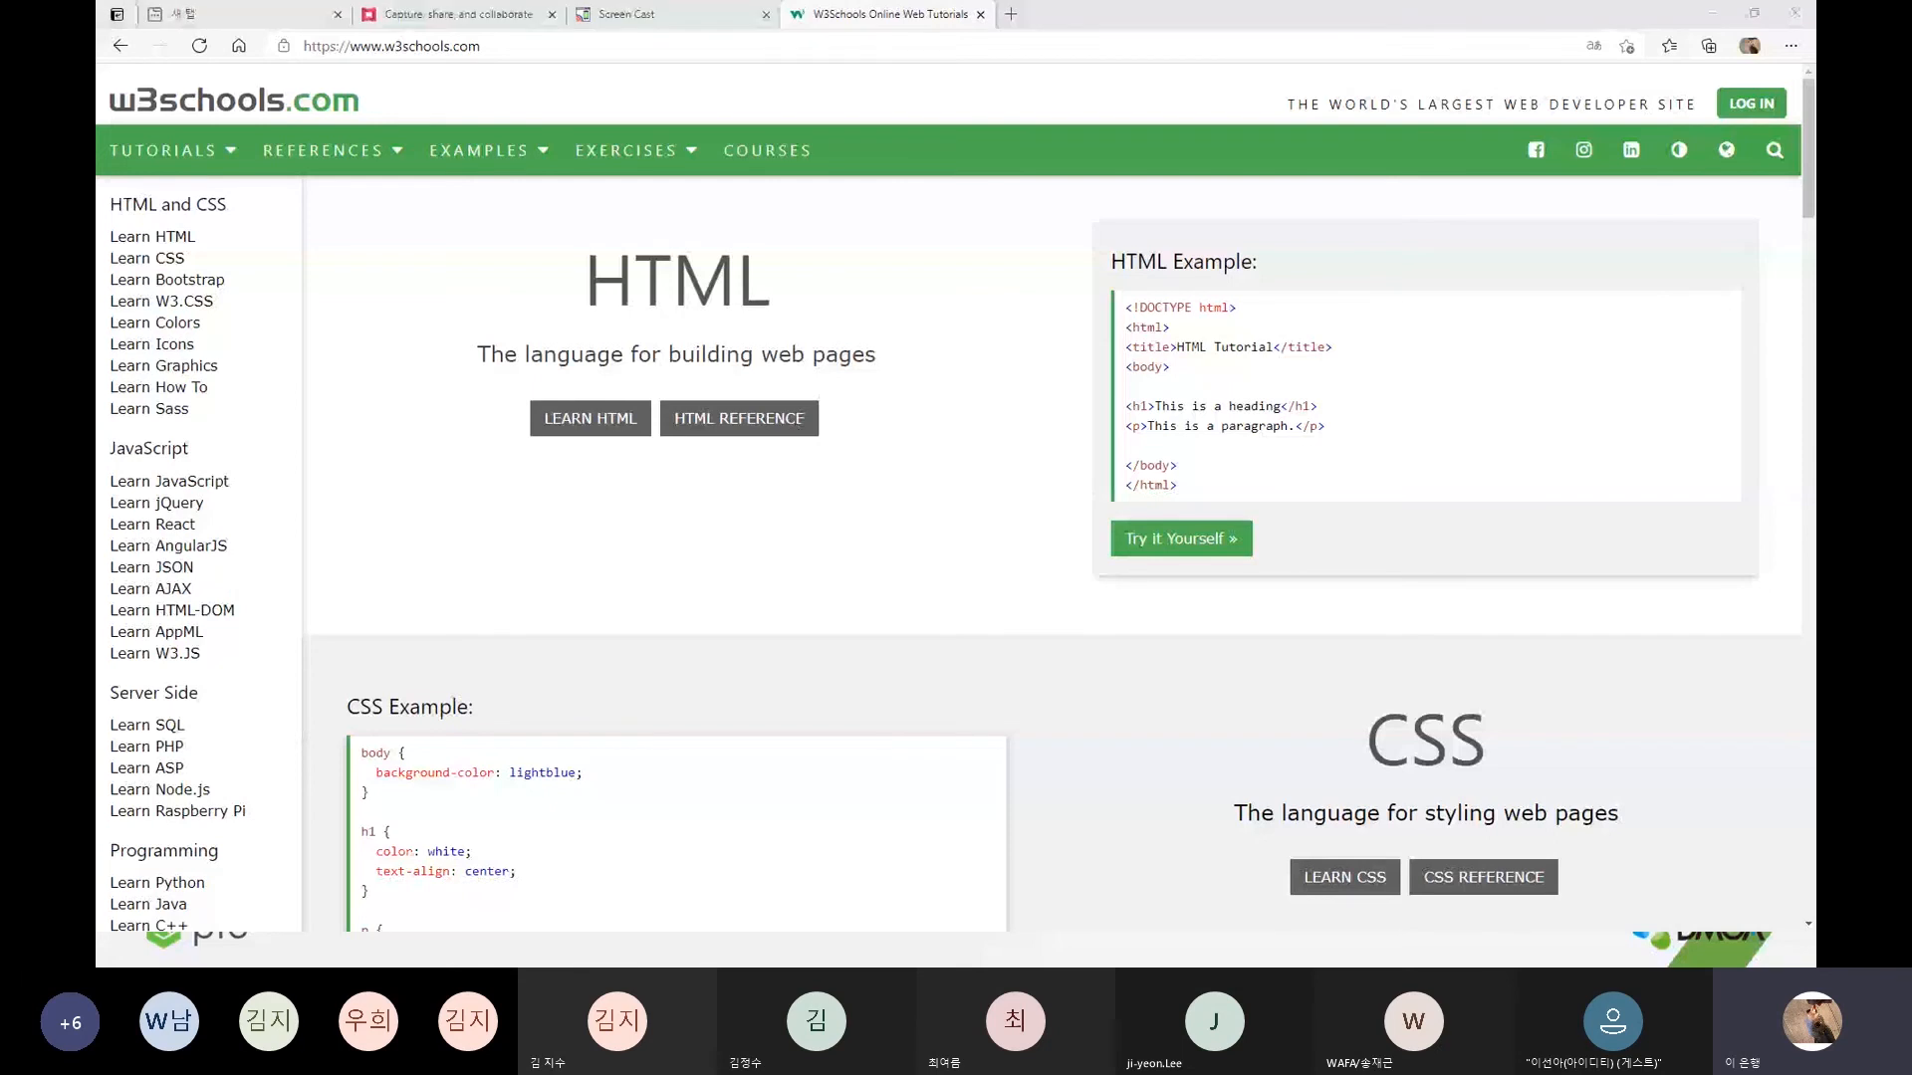
pyautogui.click(513, 46)
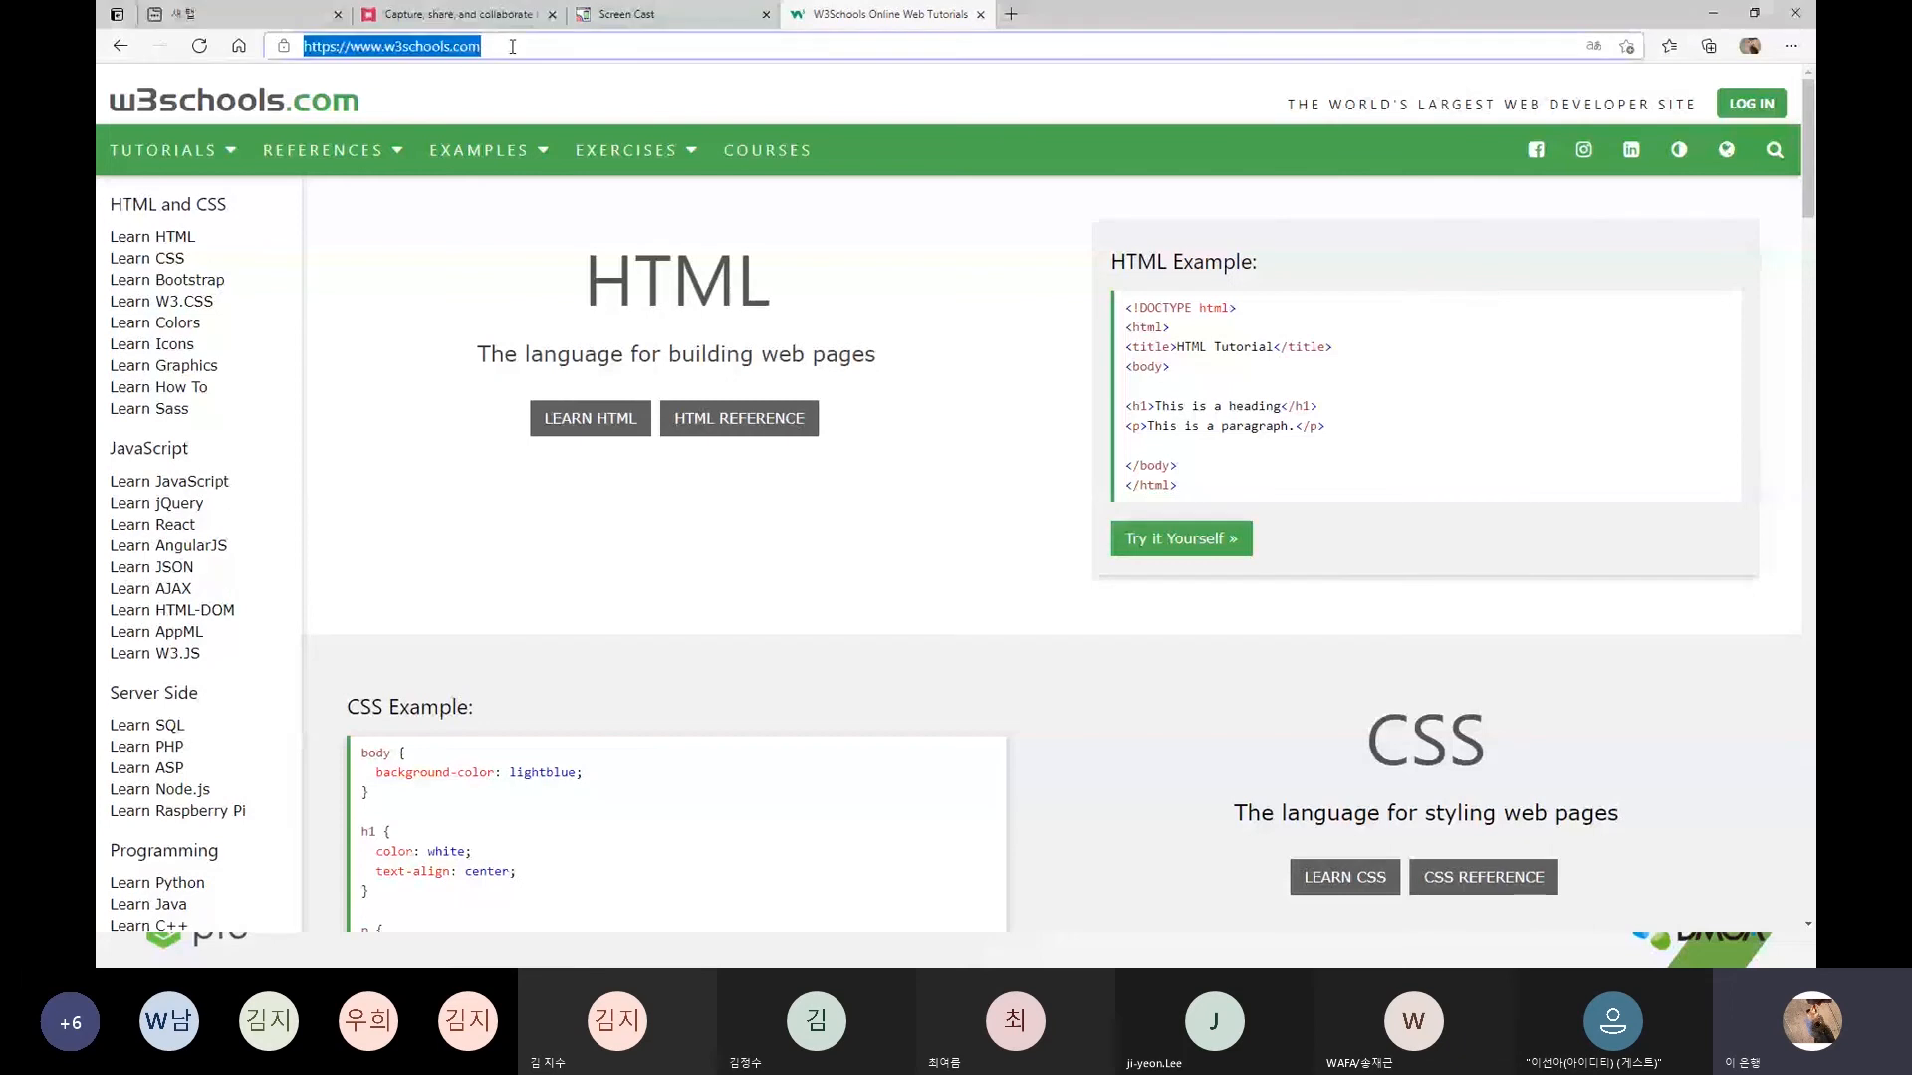
pyautogui.write('https://angularjs.org/')
pyautogui.press('Return')
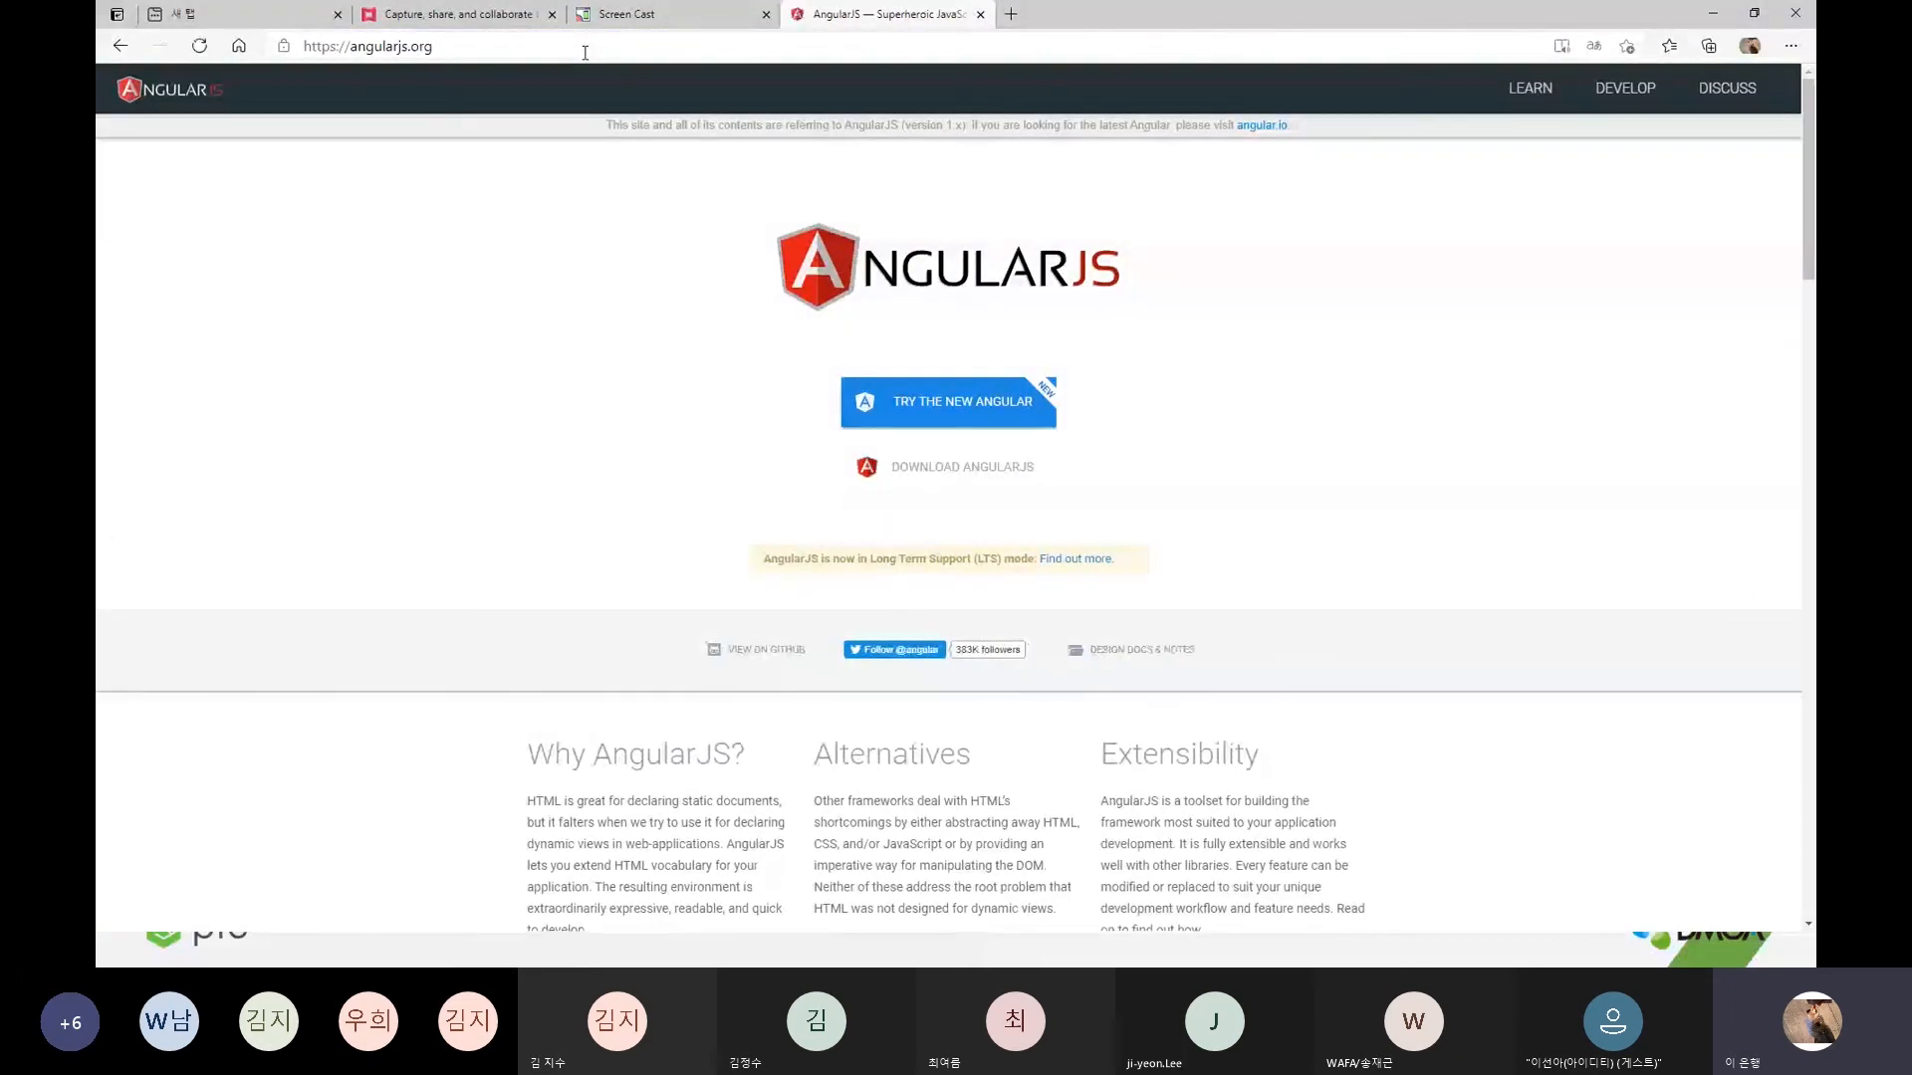
pyautogui.scroll(-5, 1529, 574)
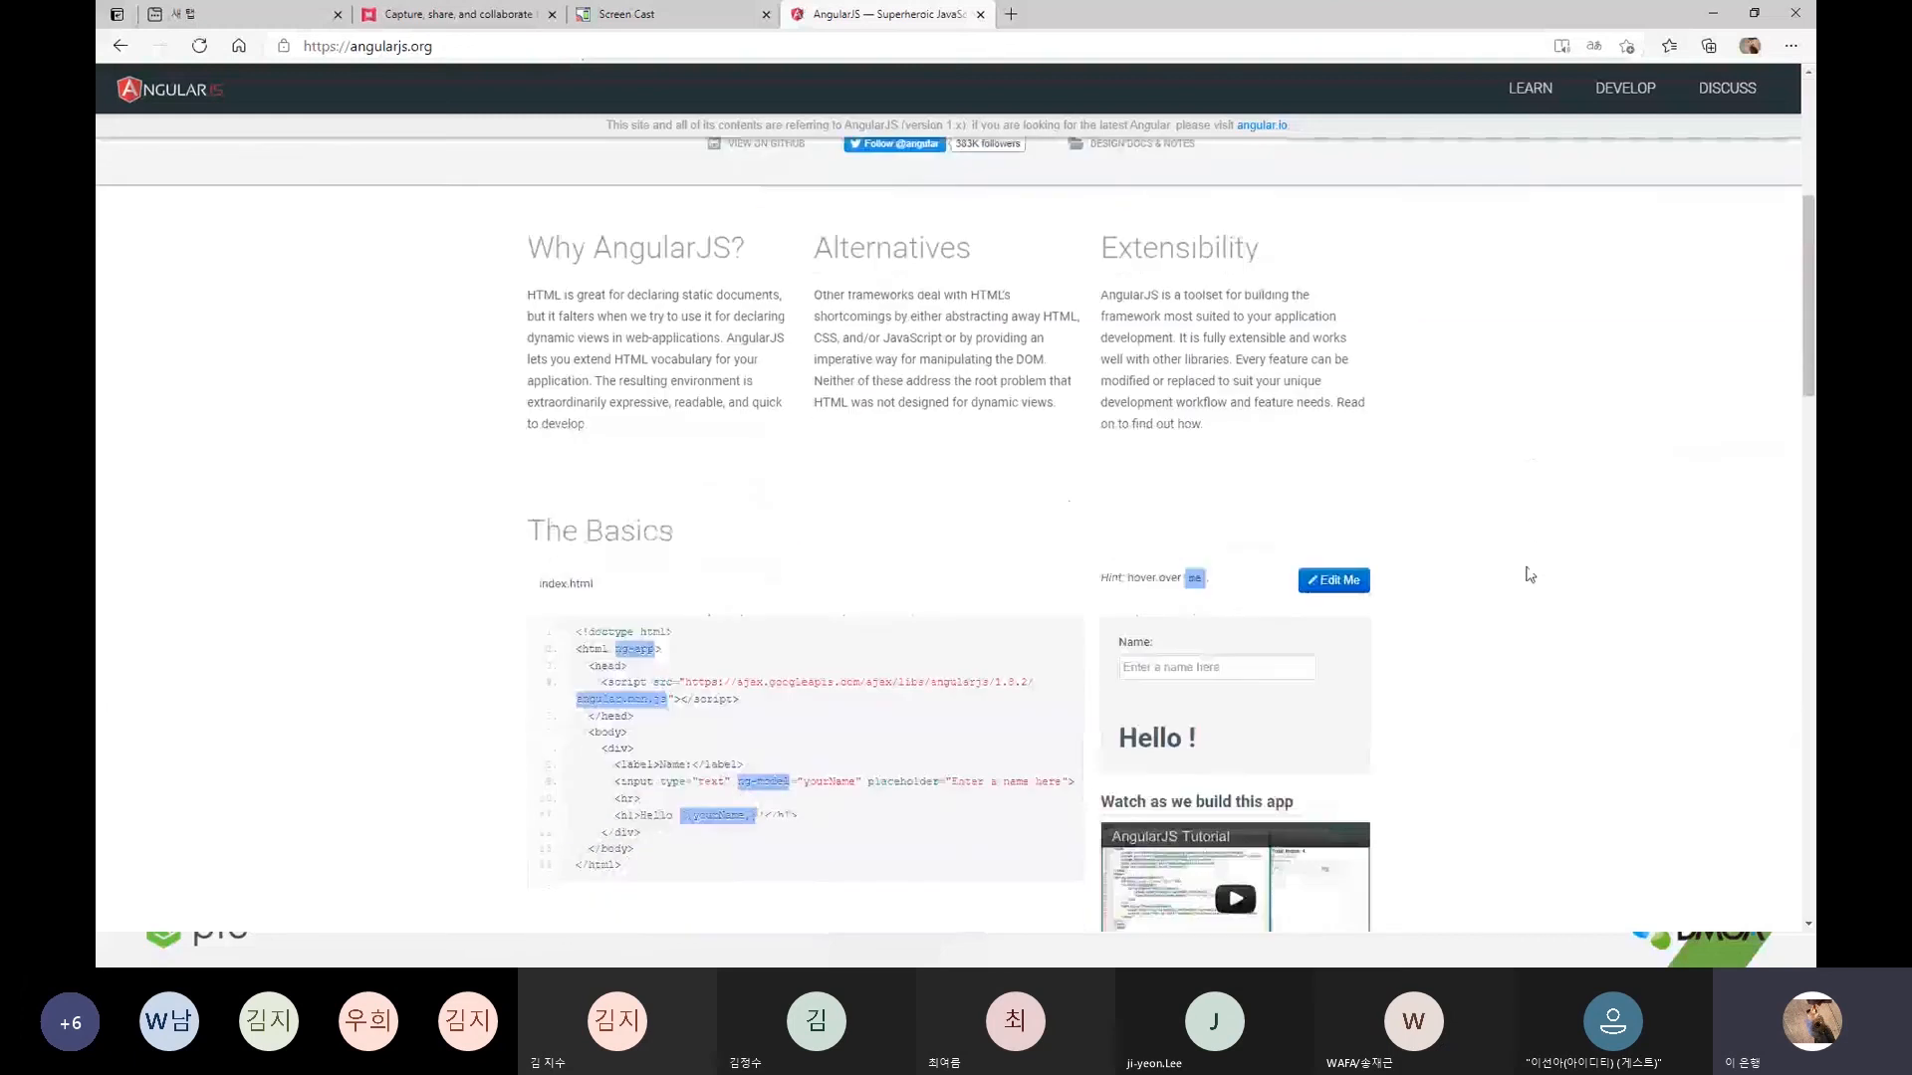
pyautogui.scroll(-1, 1529, 575)
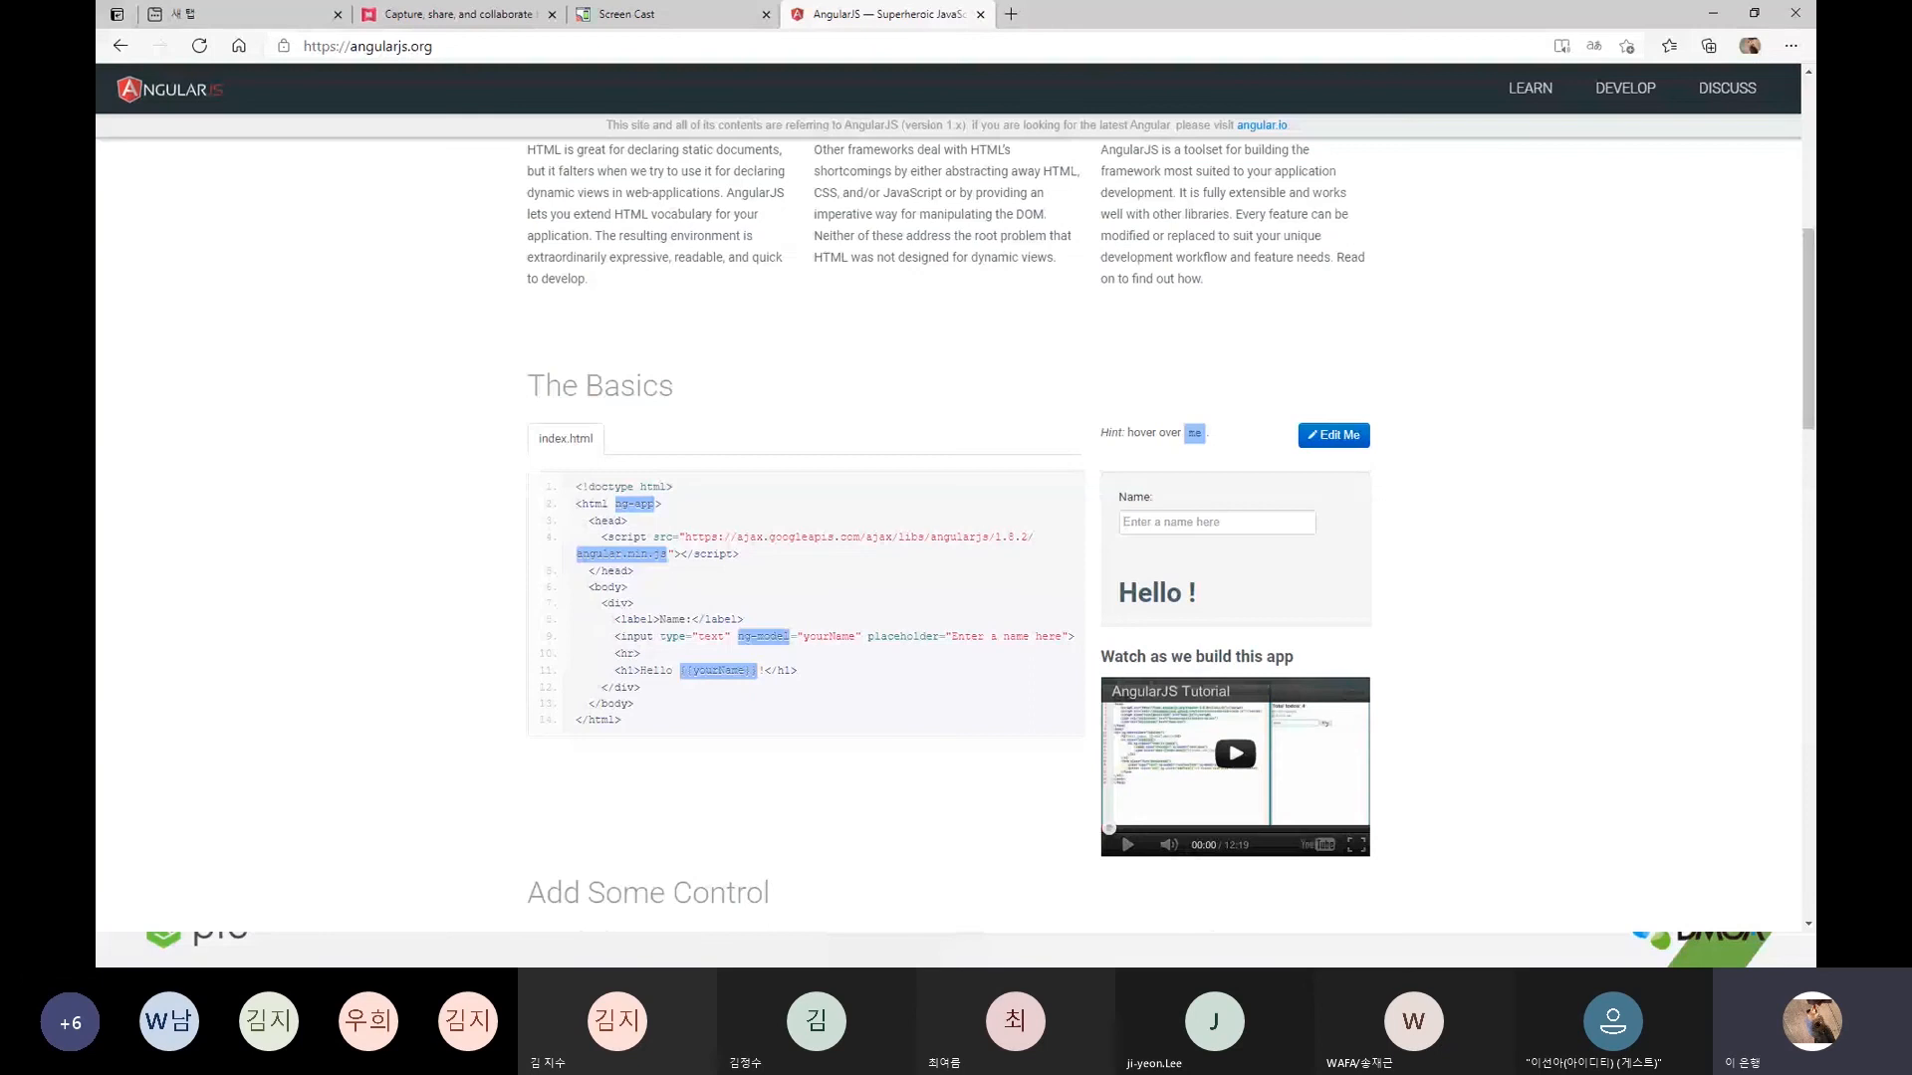
pyautogui.scroll(-9, 412, 681)
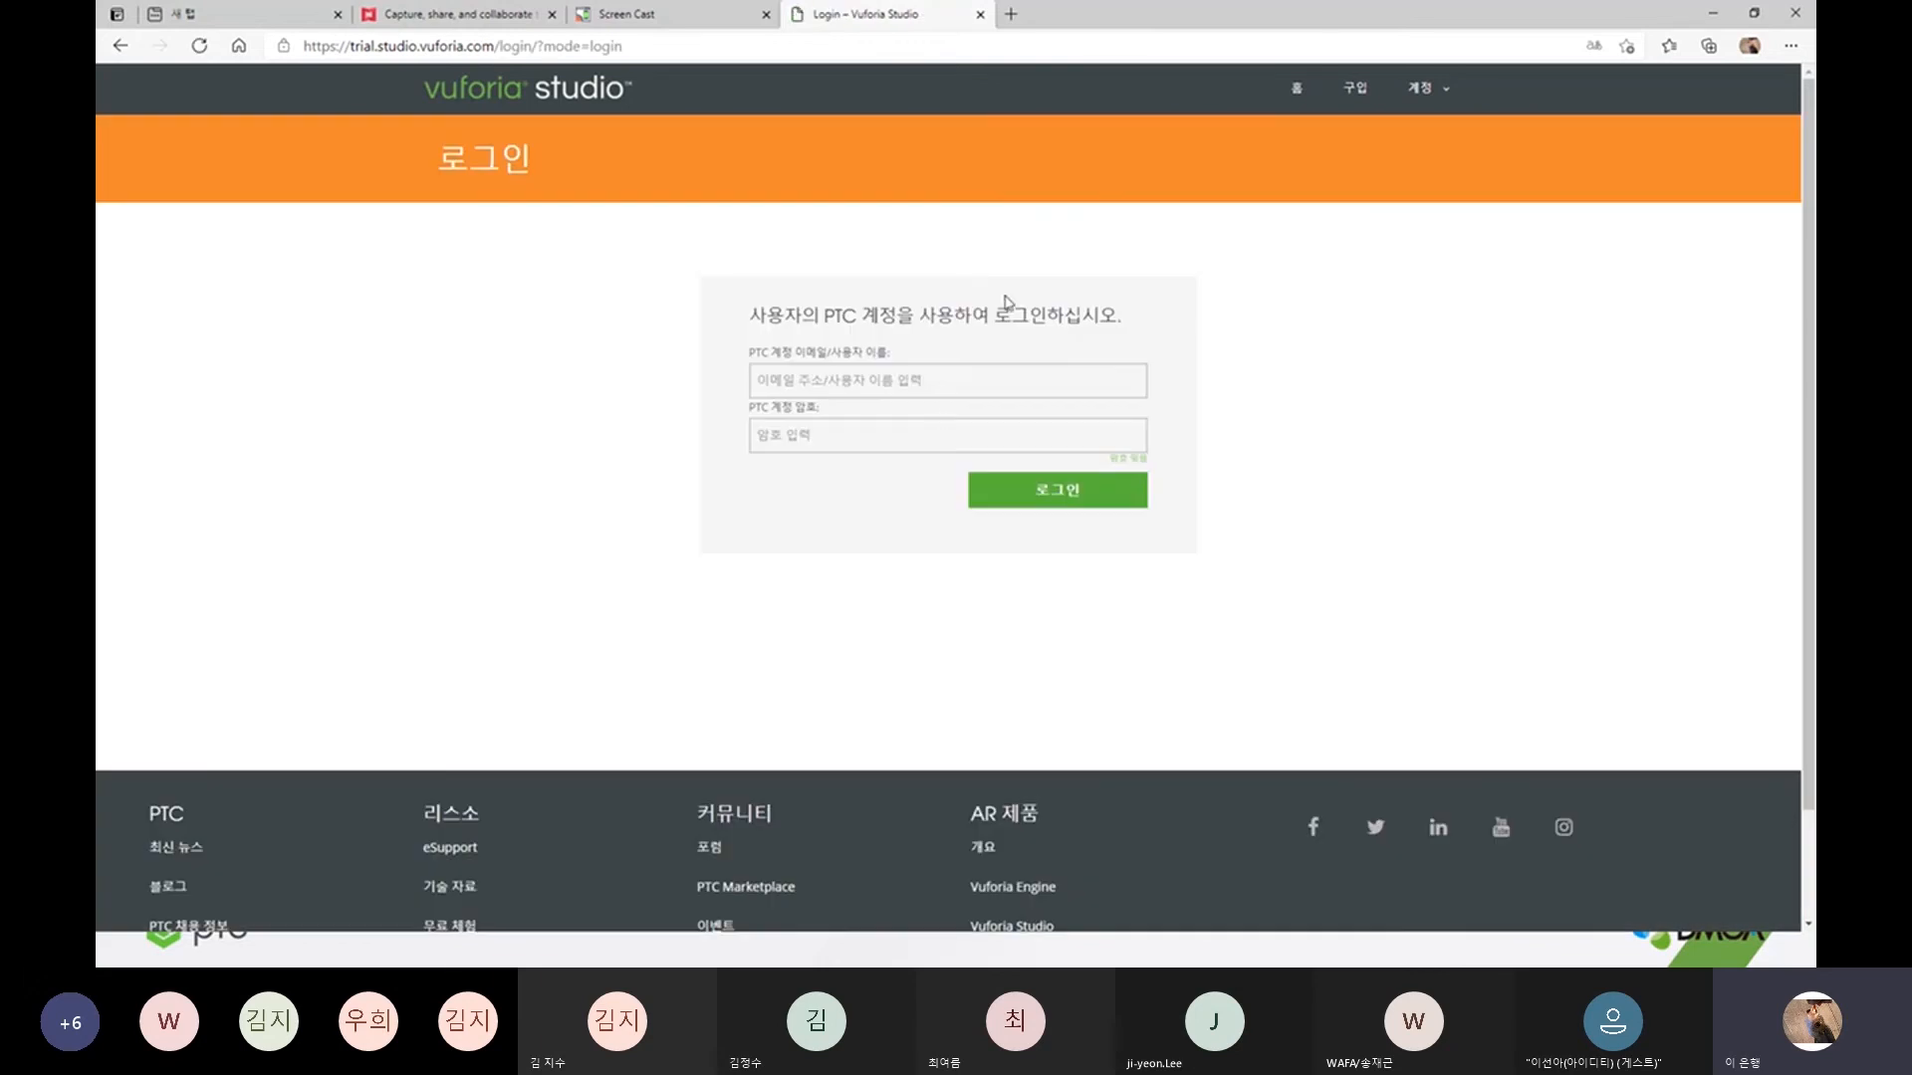
# - Log in to the Vuforia Studio trial site with the PTC account e-mail and password, declining to save the password
pyautogui.click(878, 390)
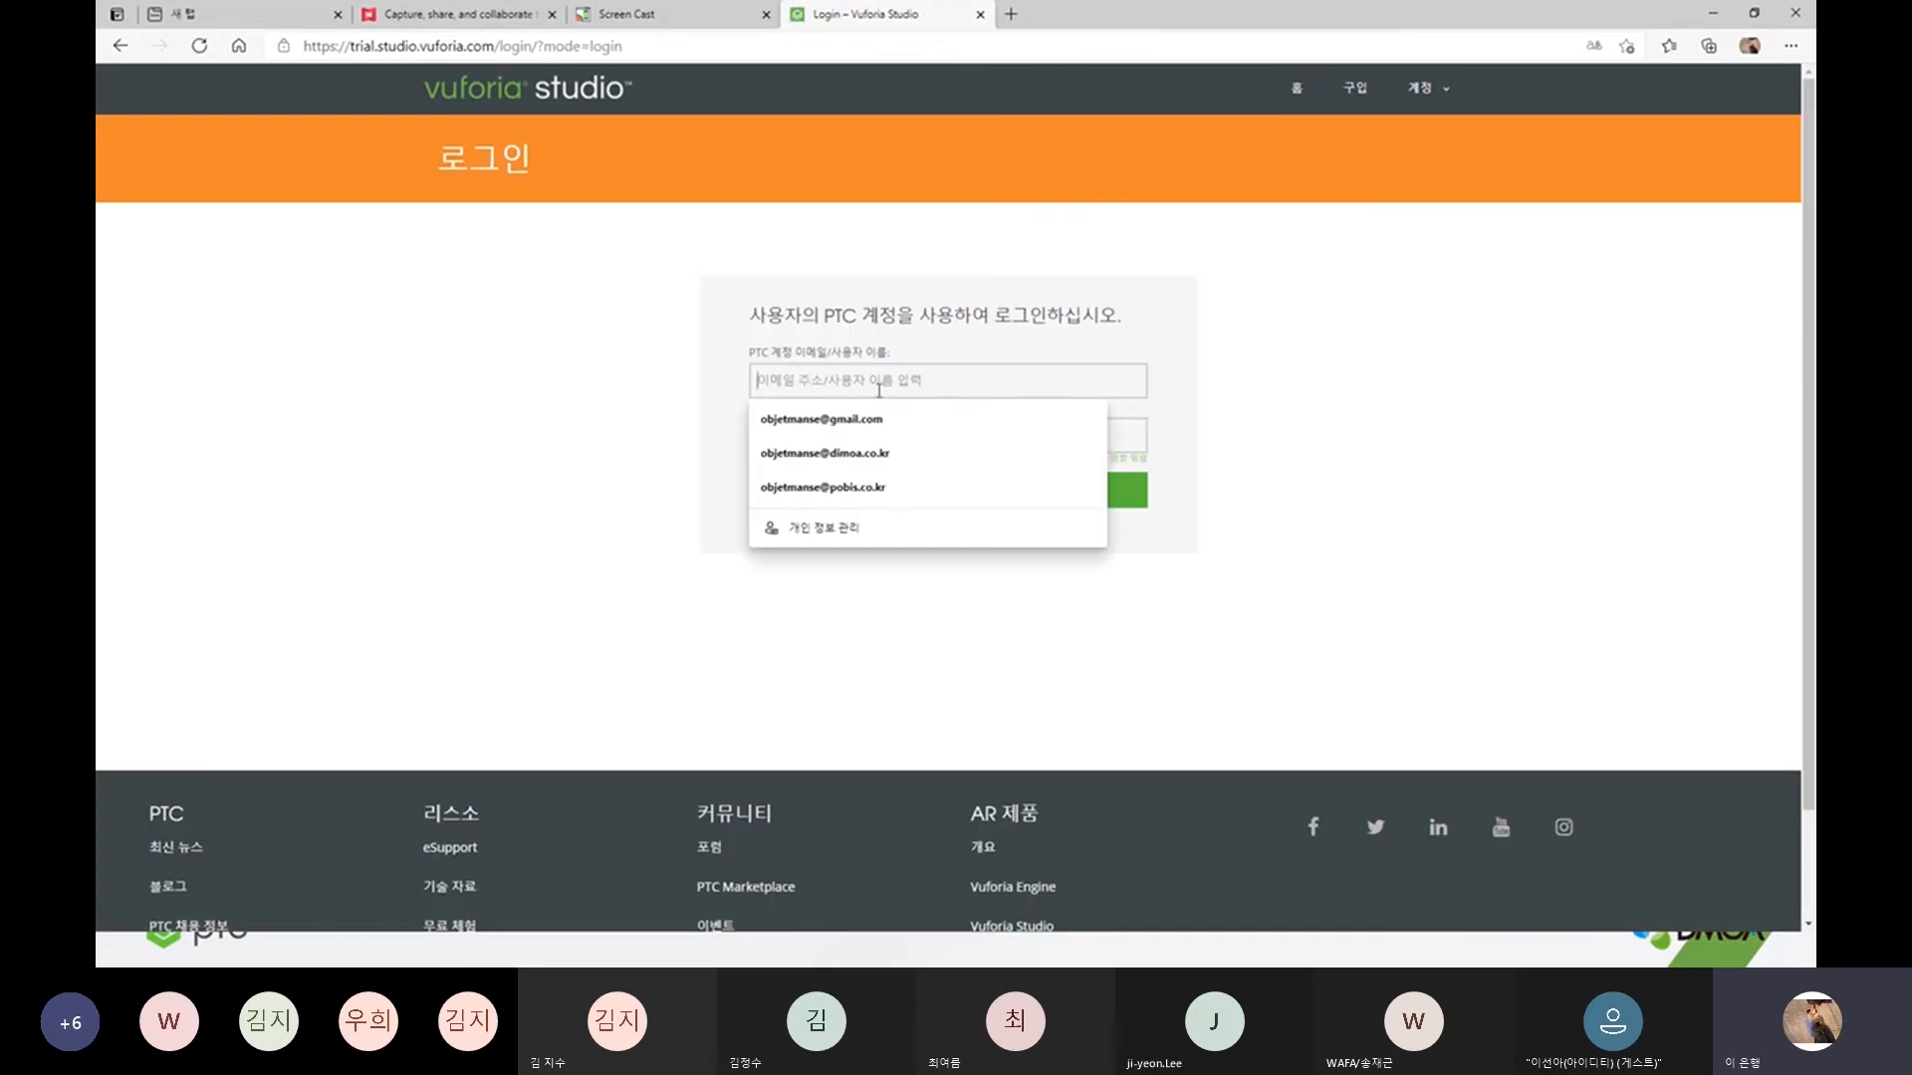
pyautogui.click(928, 453)
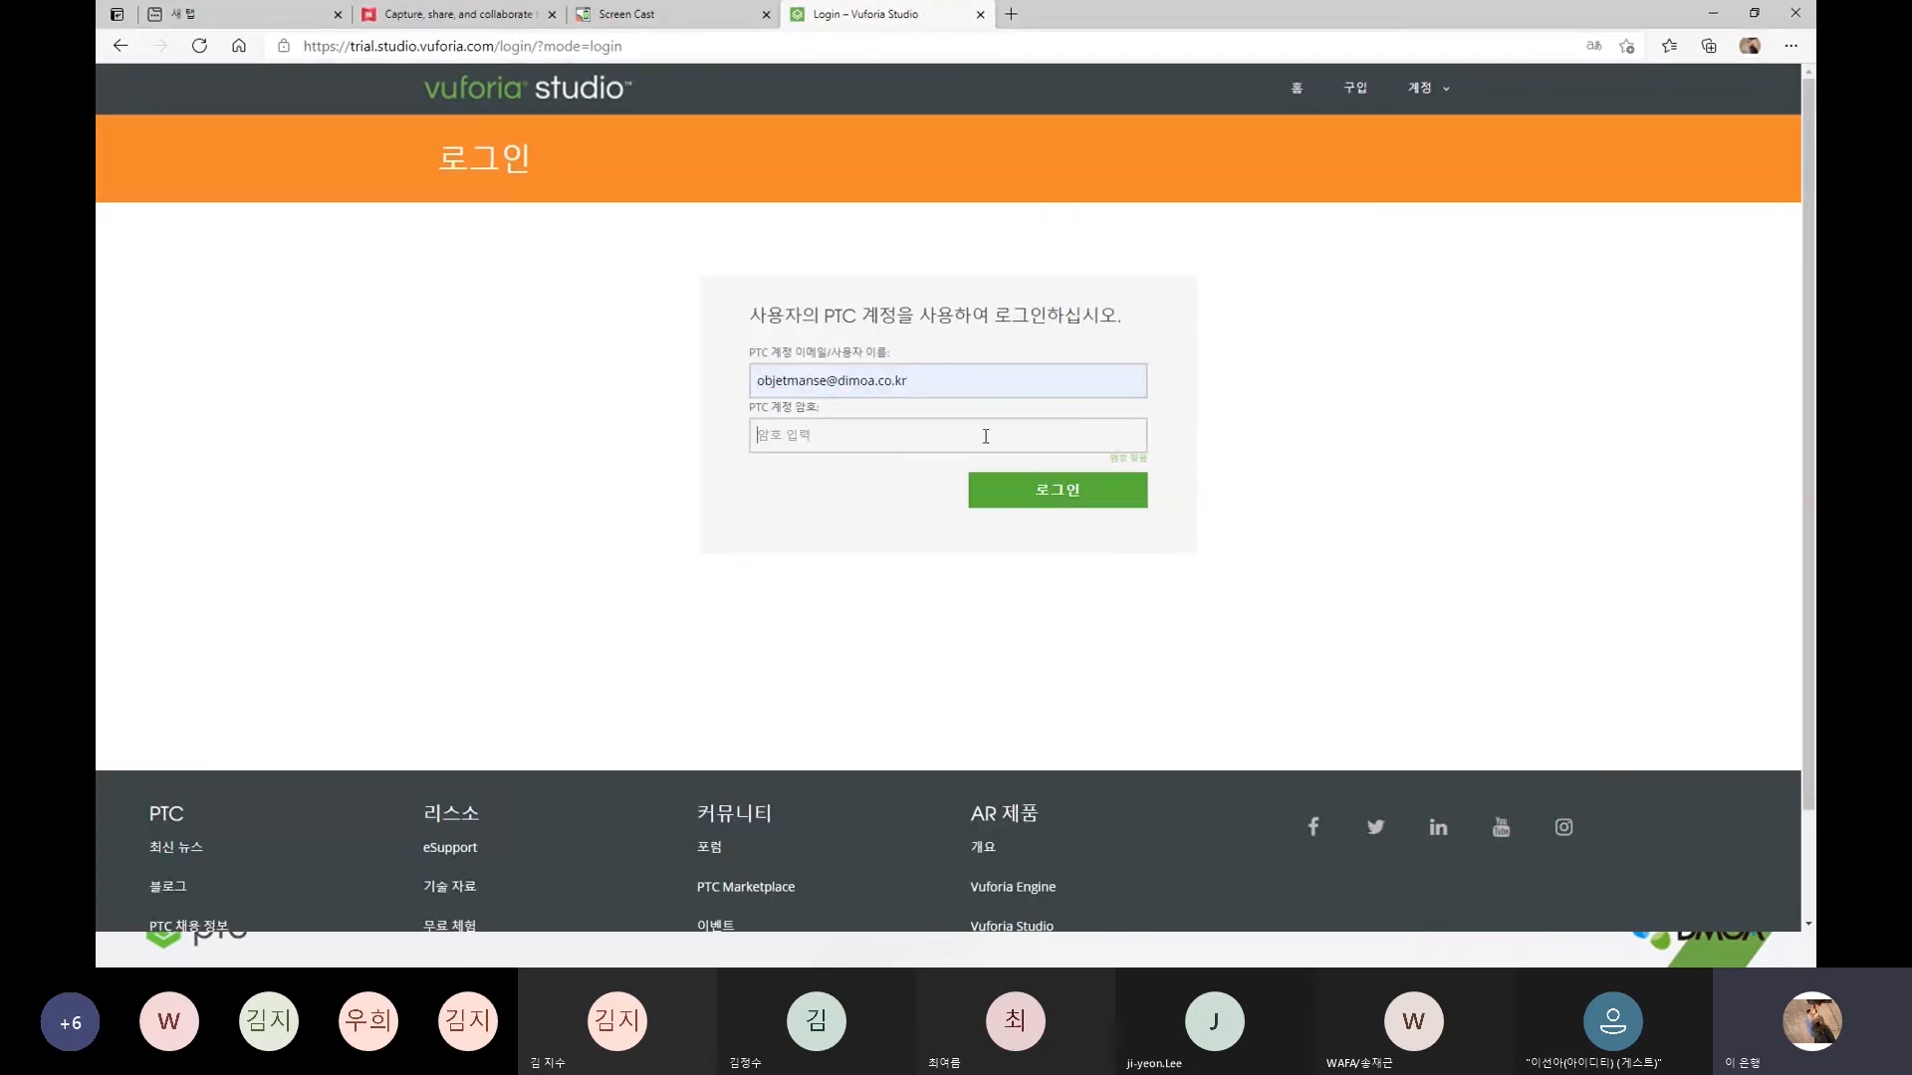
pyautogui.click(986, 436)
pyautogui.write('••••••••••')
pyautogui.press('Return')
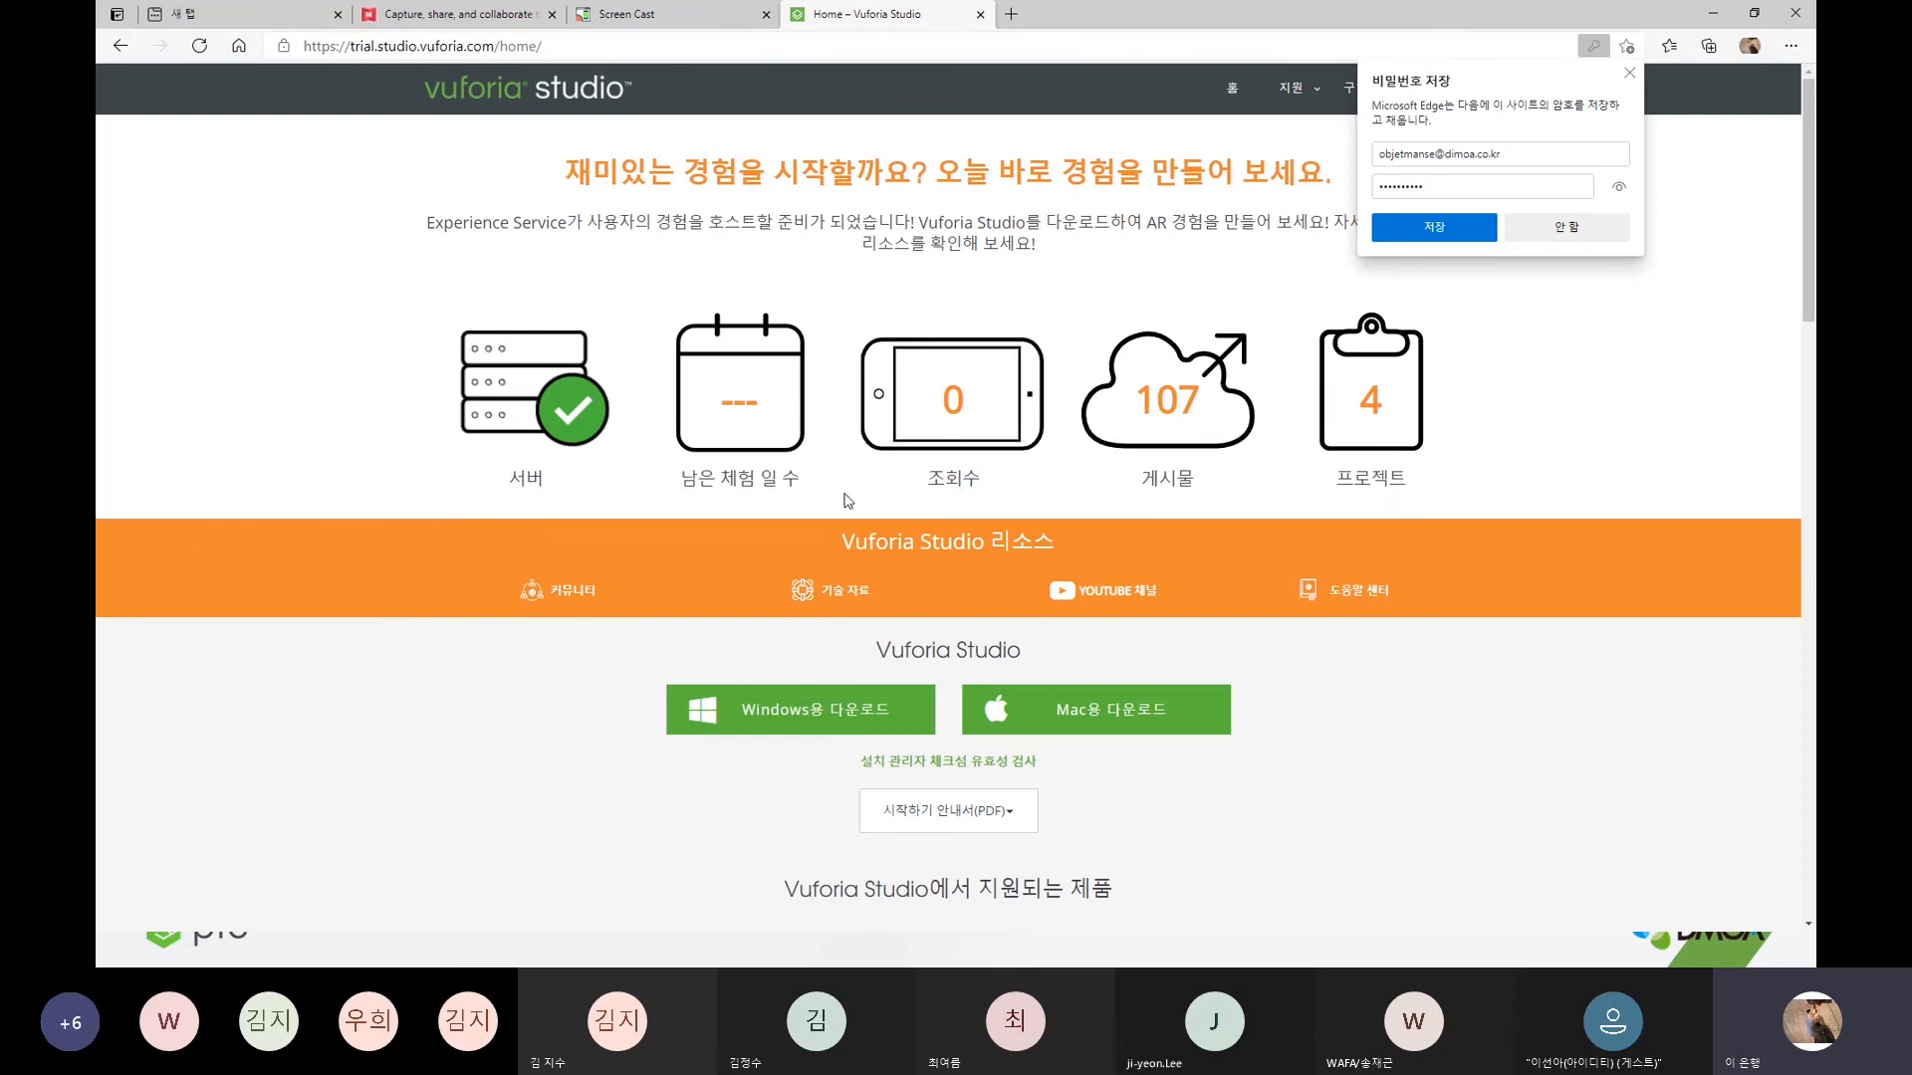
pyautogui.click(1629, 73)
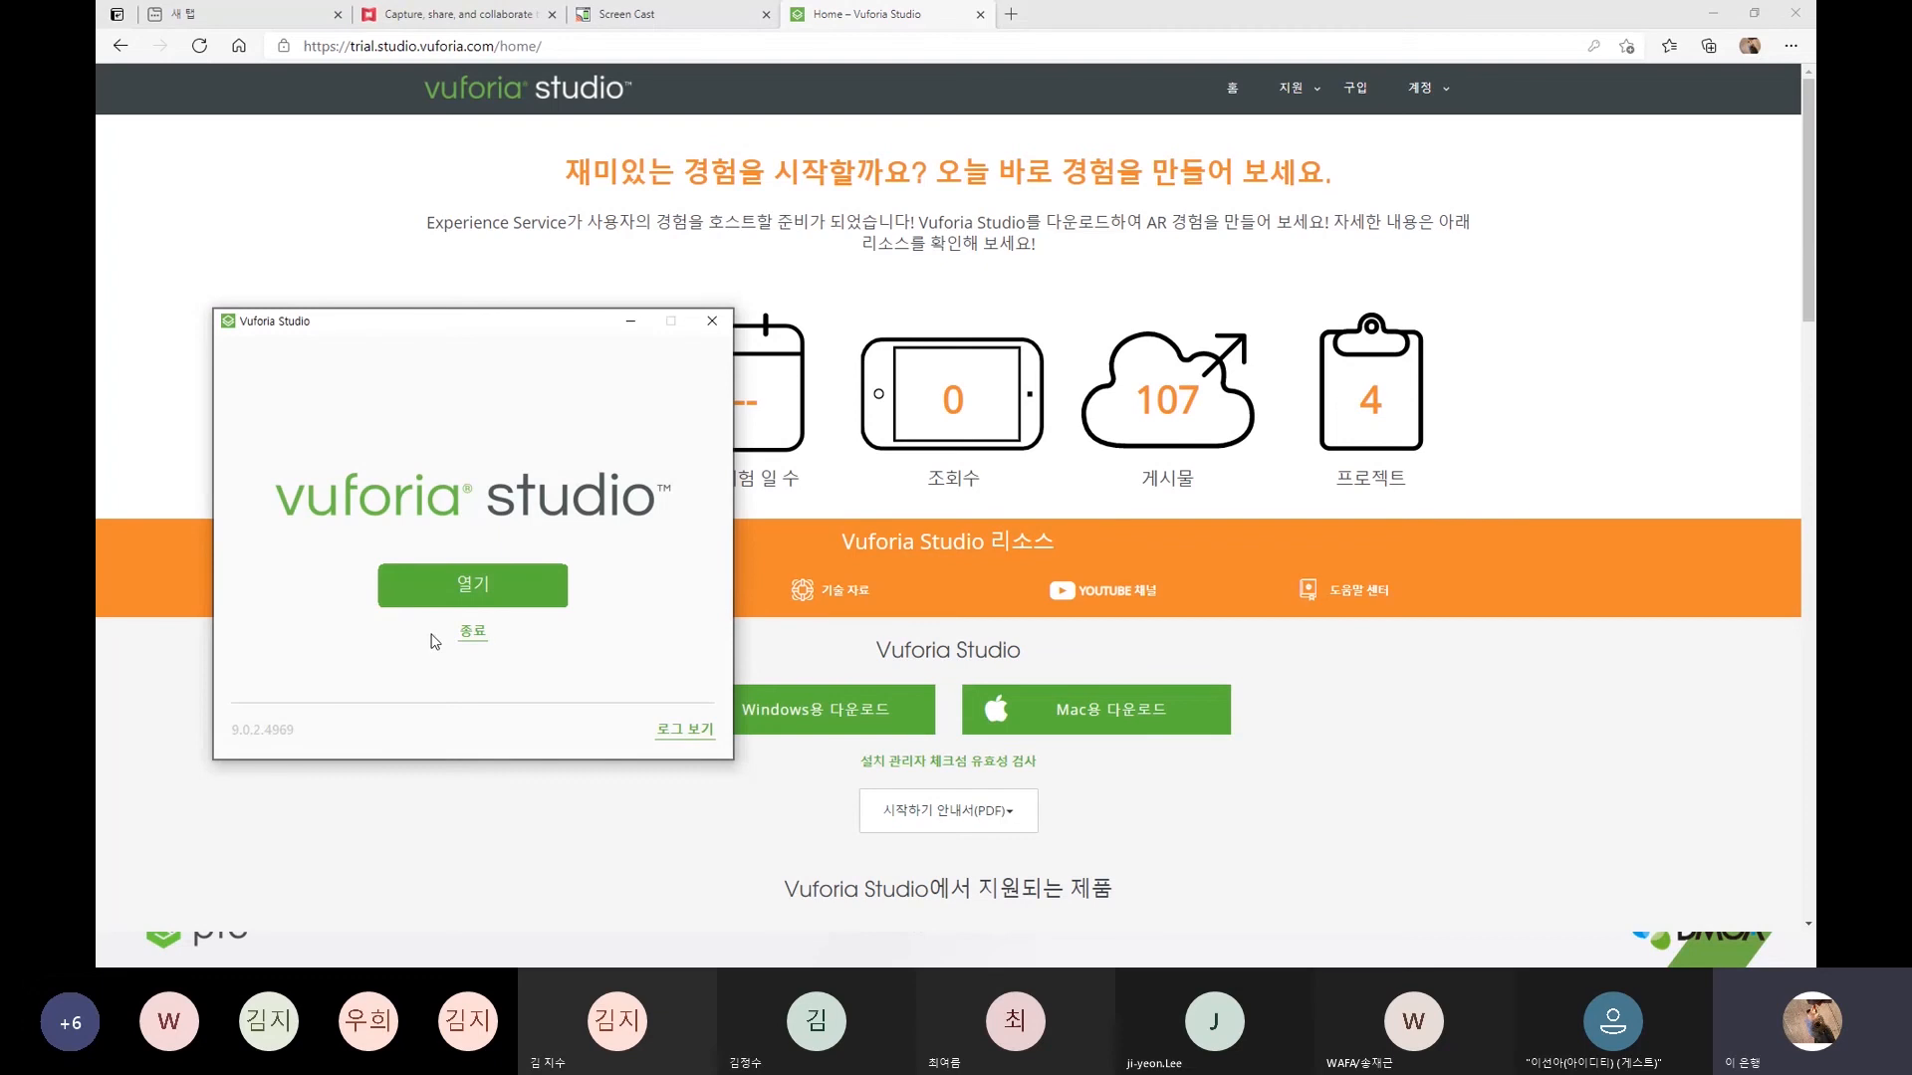
# - Start Vuforia Studio from its launcher window and load the project list
pyautogui.click(448, 590)
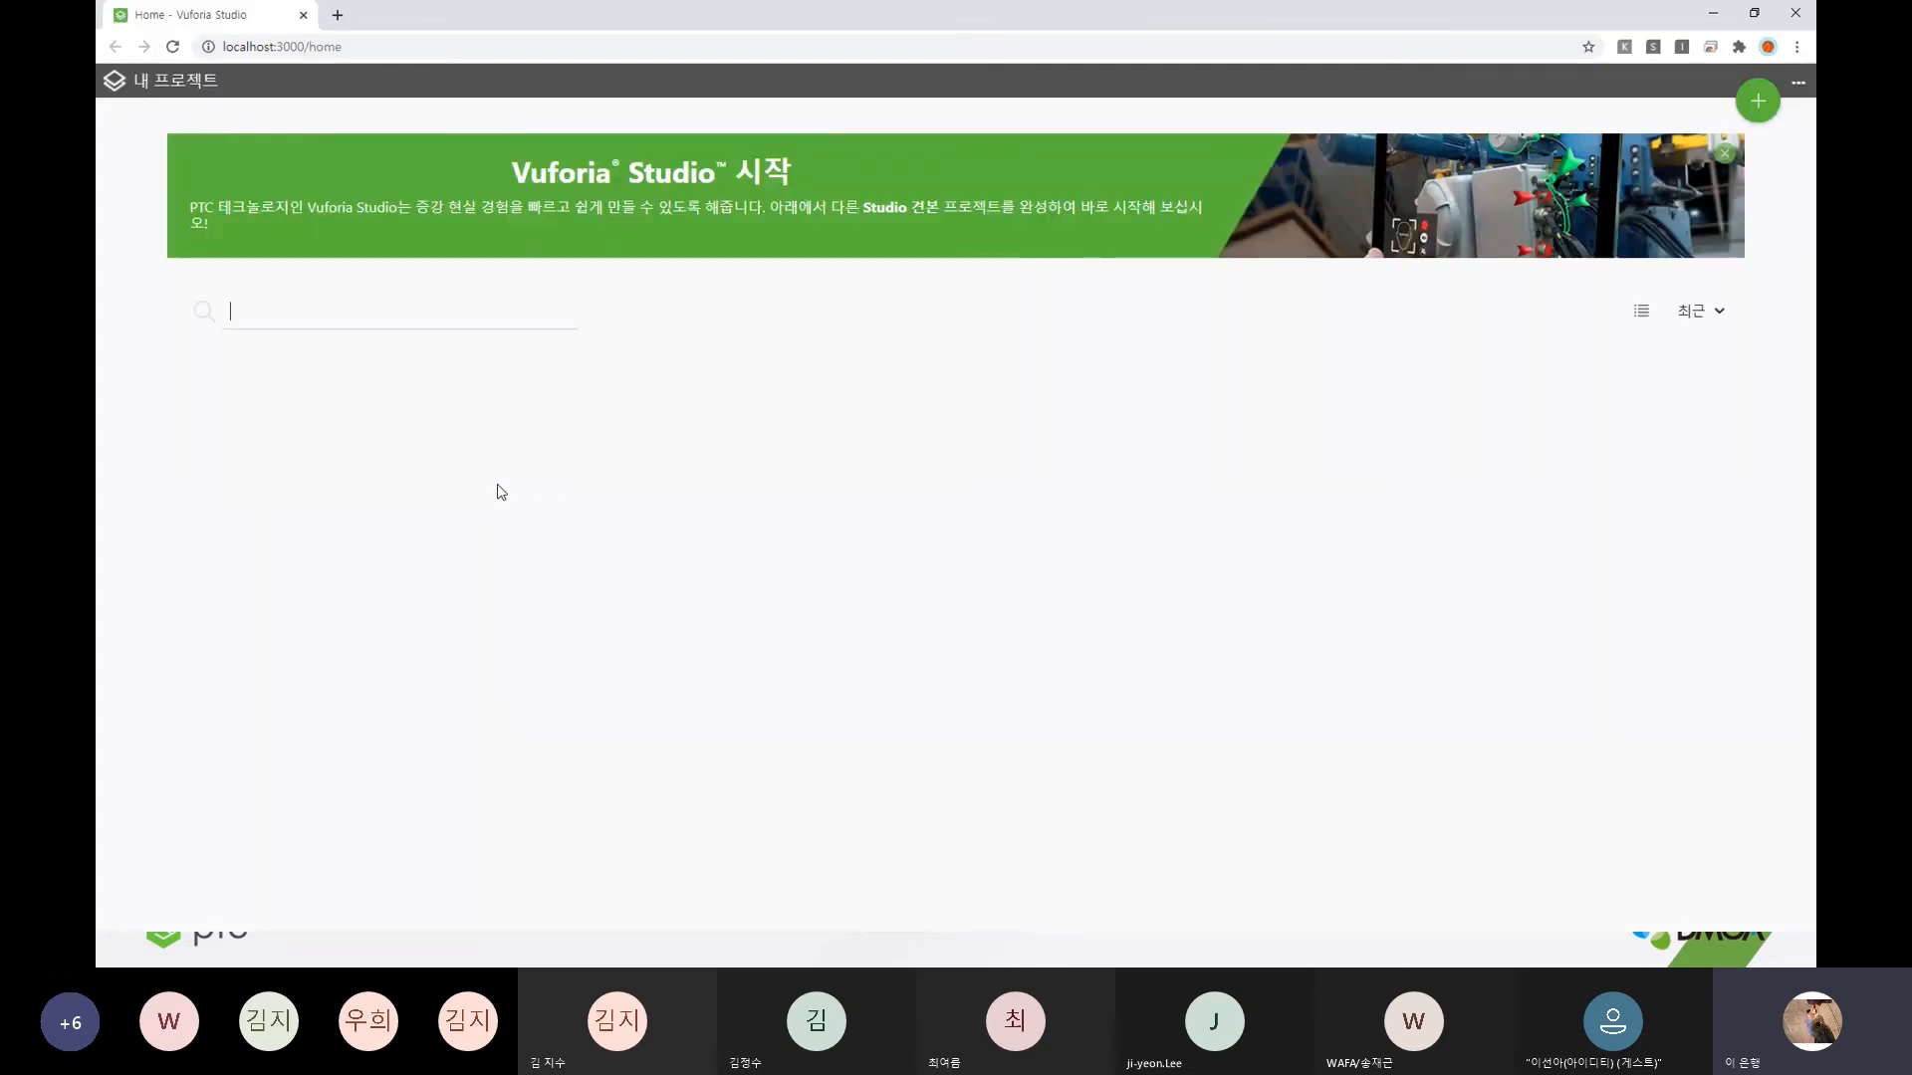
pyautogui.moveTo(500, 494)
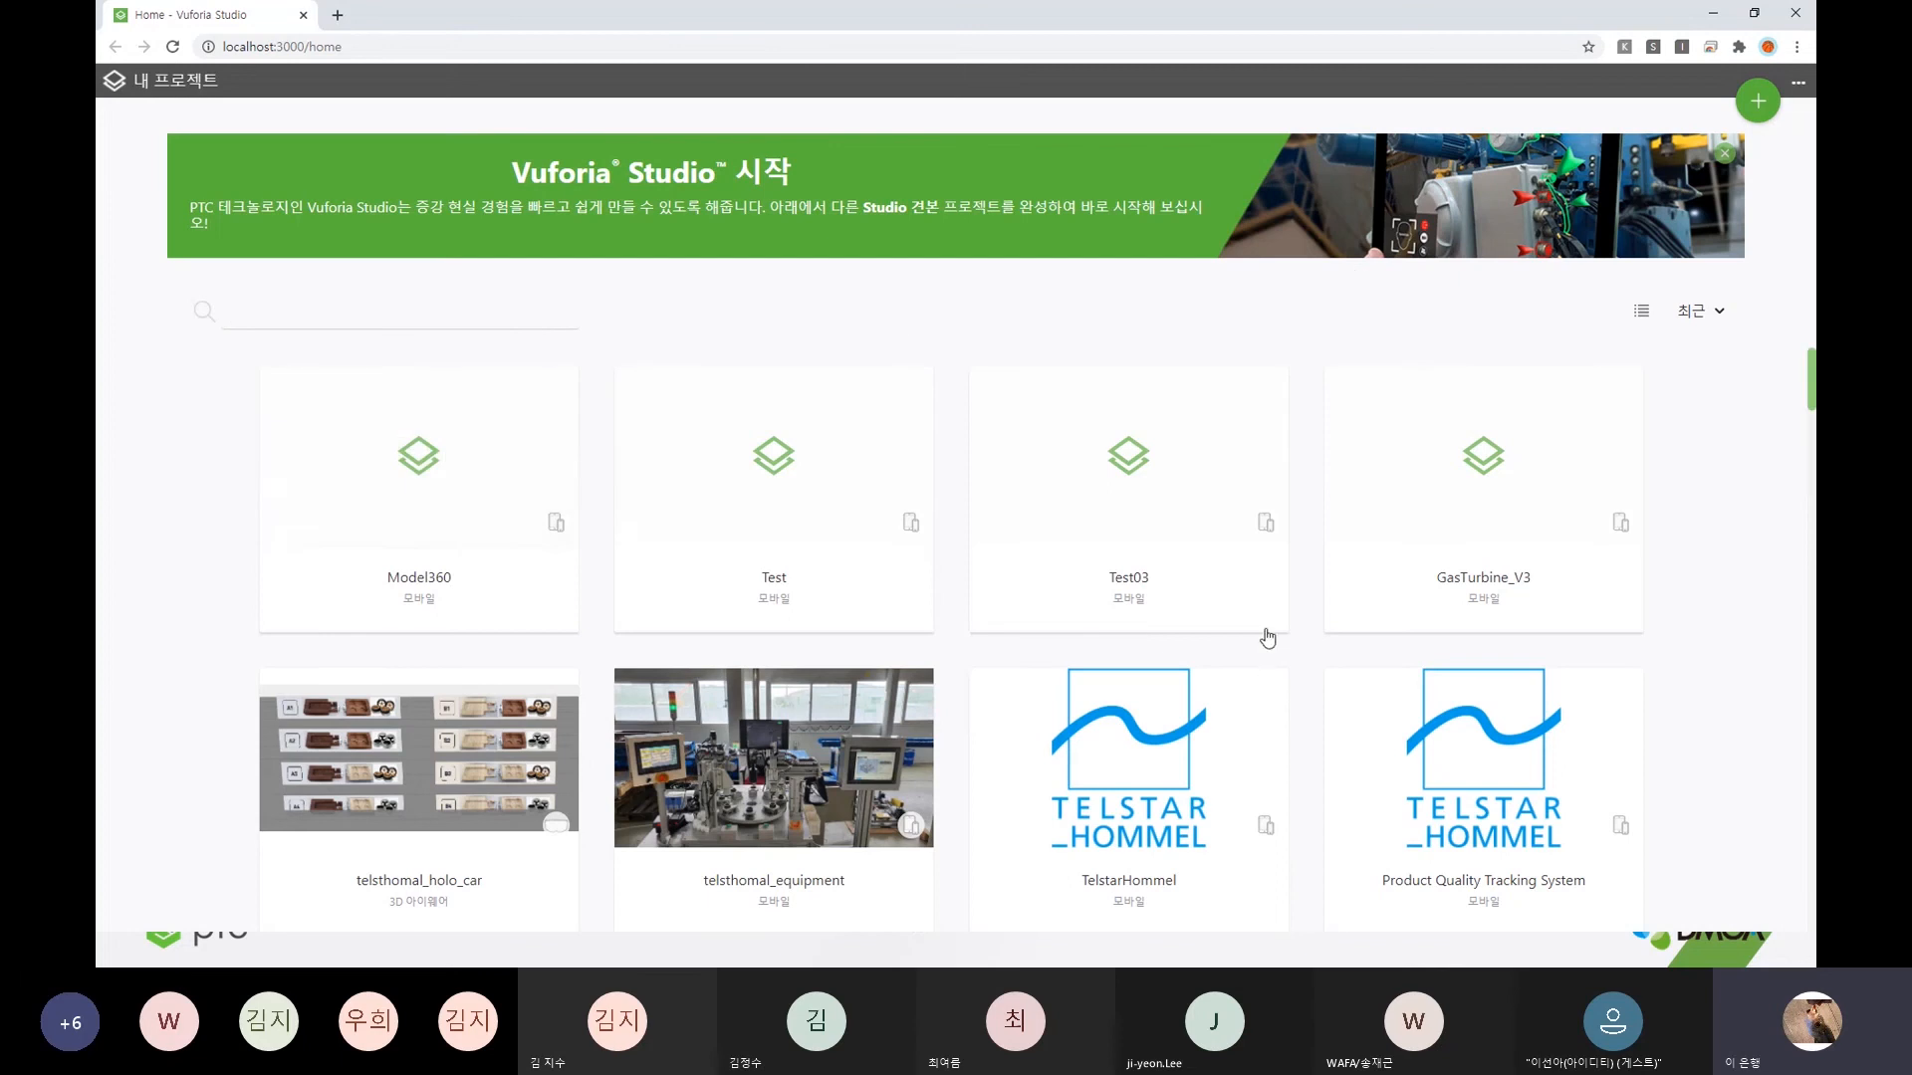
# - Look through the project list, examining the user projects and the supplied Studio Sample projects
pyautogui.scroll(-5, 1266, 627)
pyautogui.scroll(-5, 1272, 614)
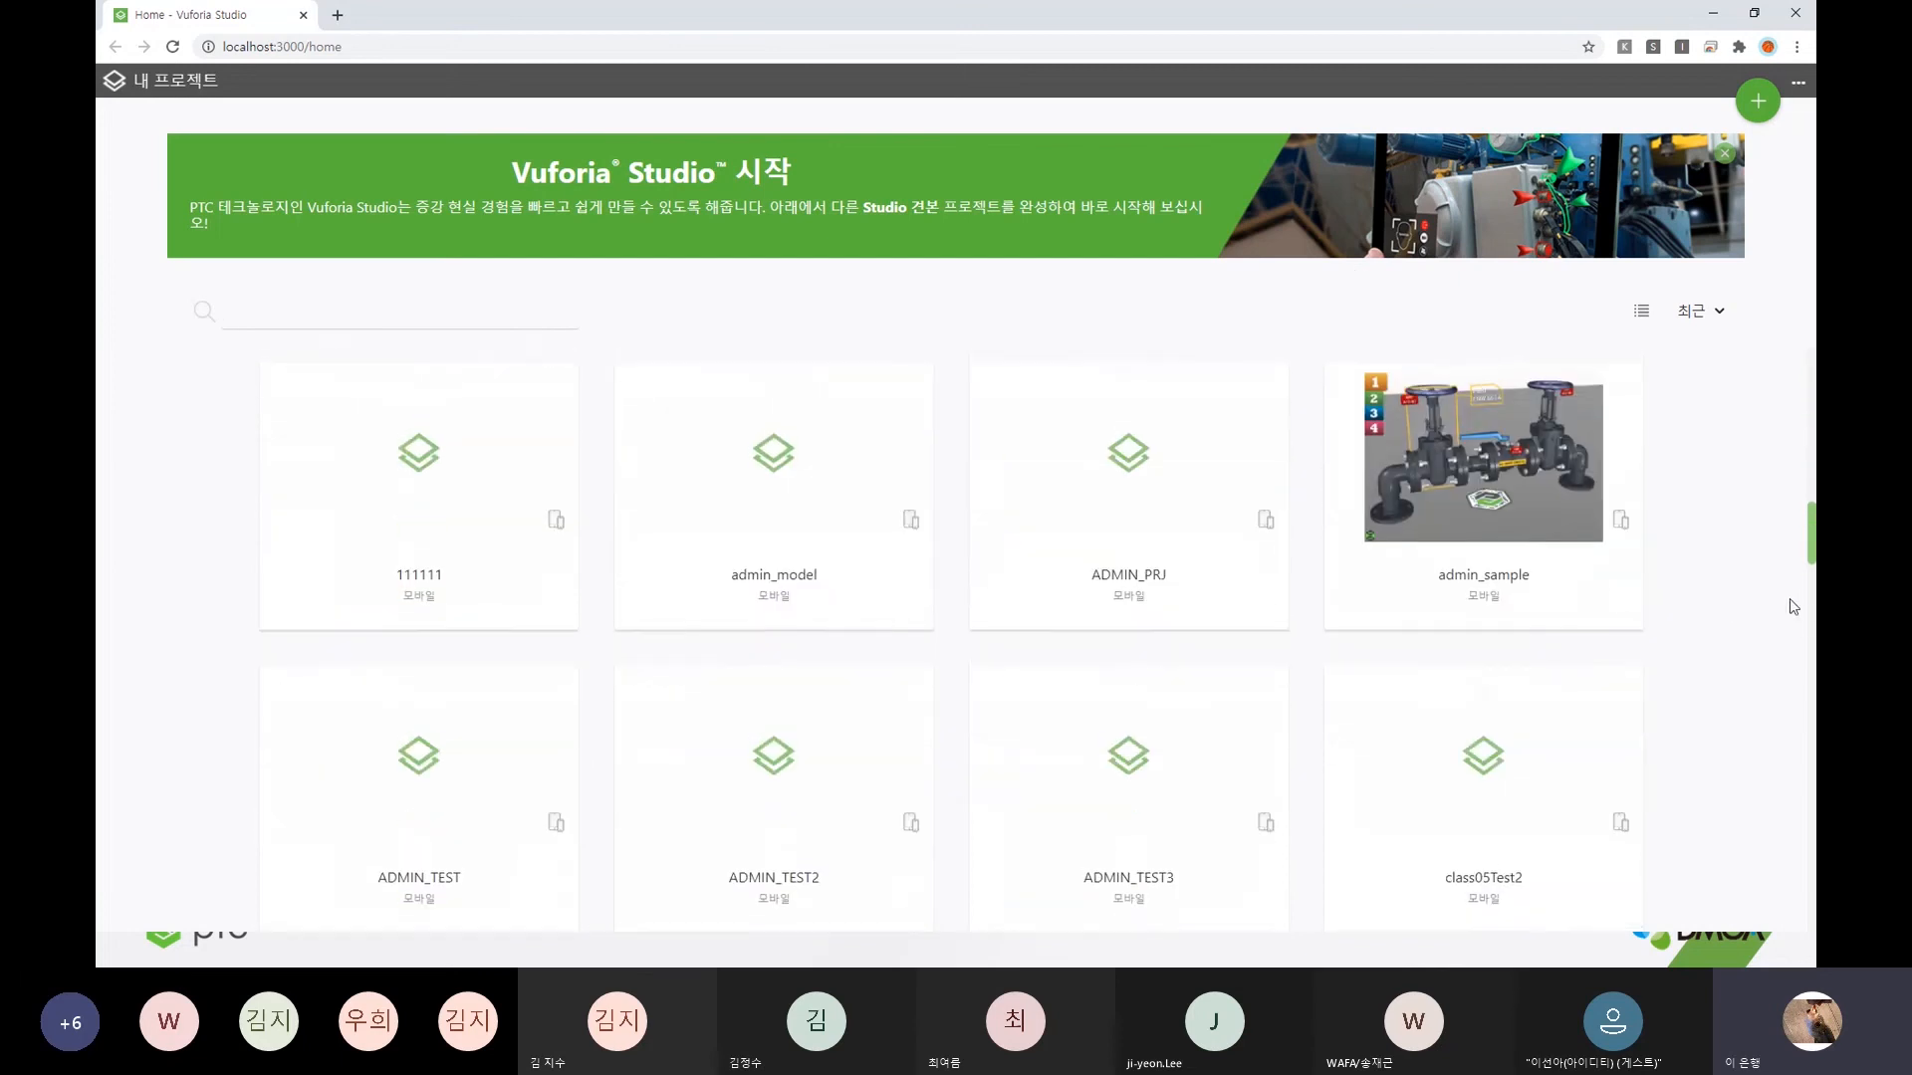
pyautogui.scroll(-5, 1359, 616)
pyautogui.scroll(6, 1295, 598)
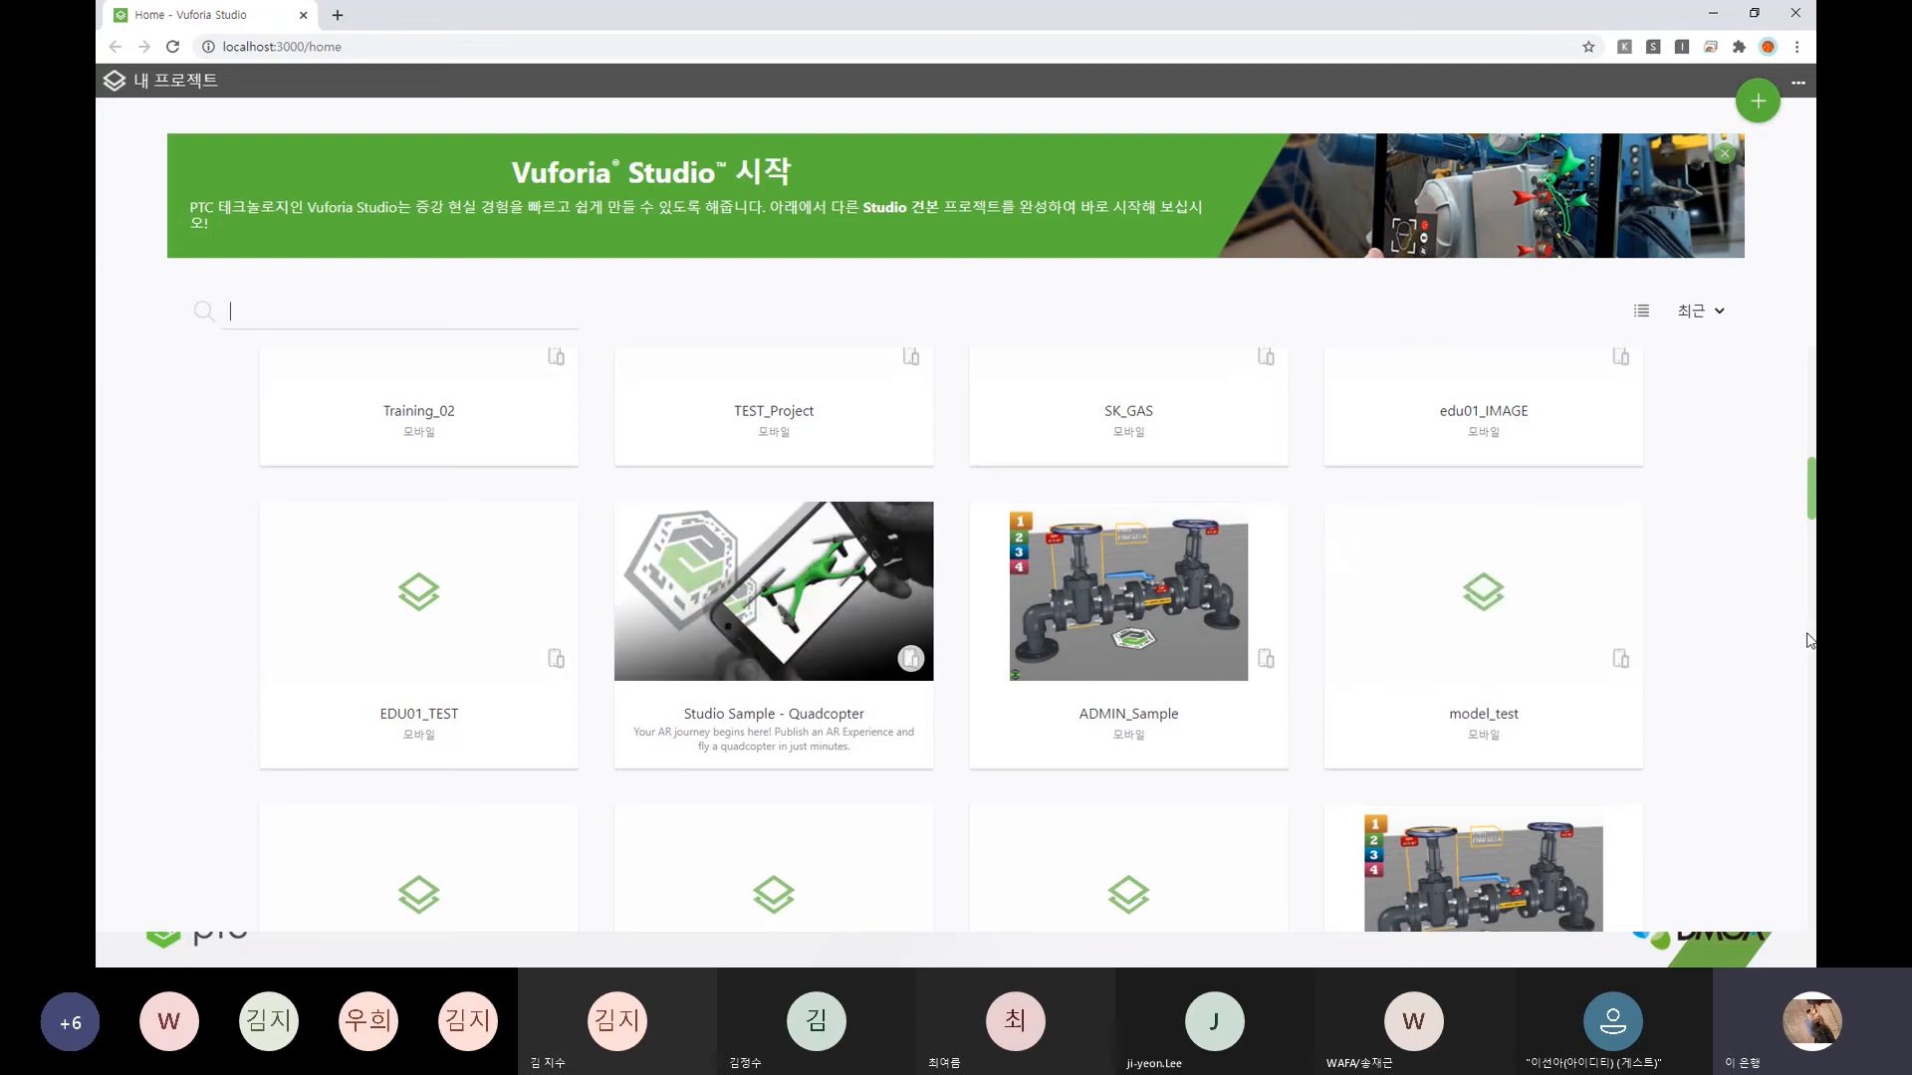
pyautogui.scroll(-20, 1753, 647)
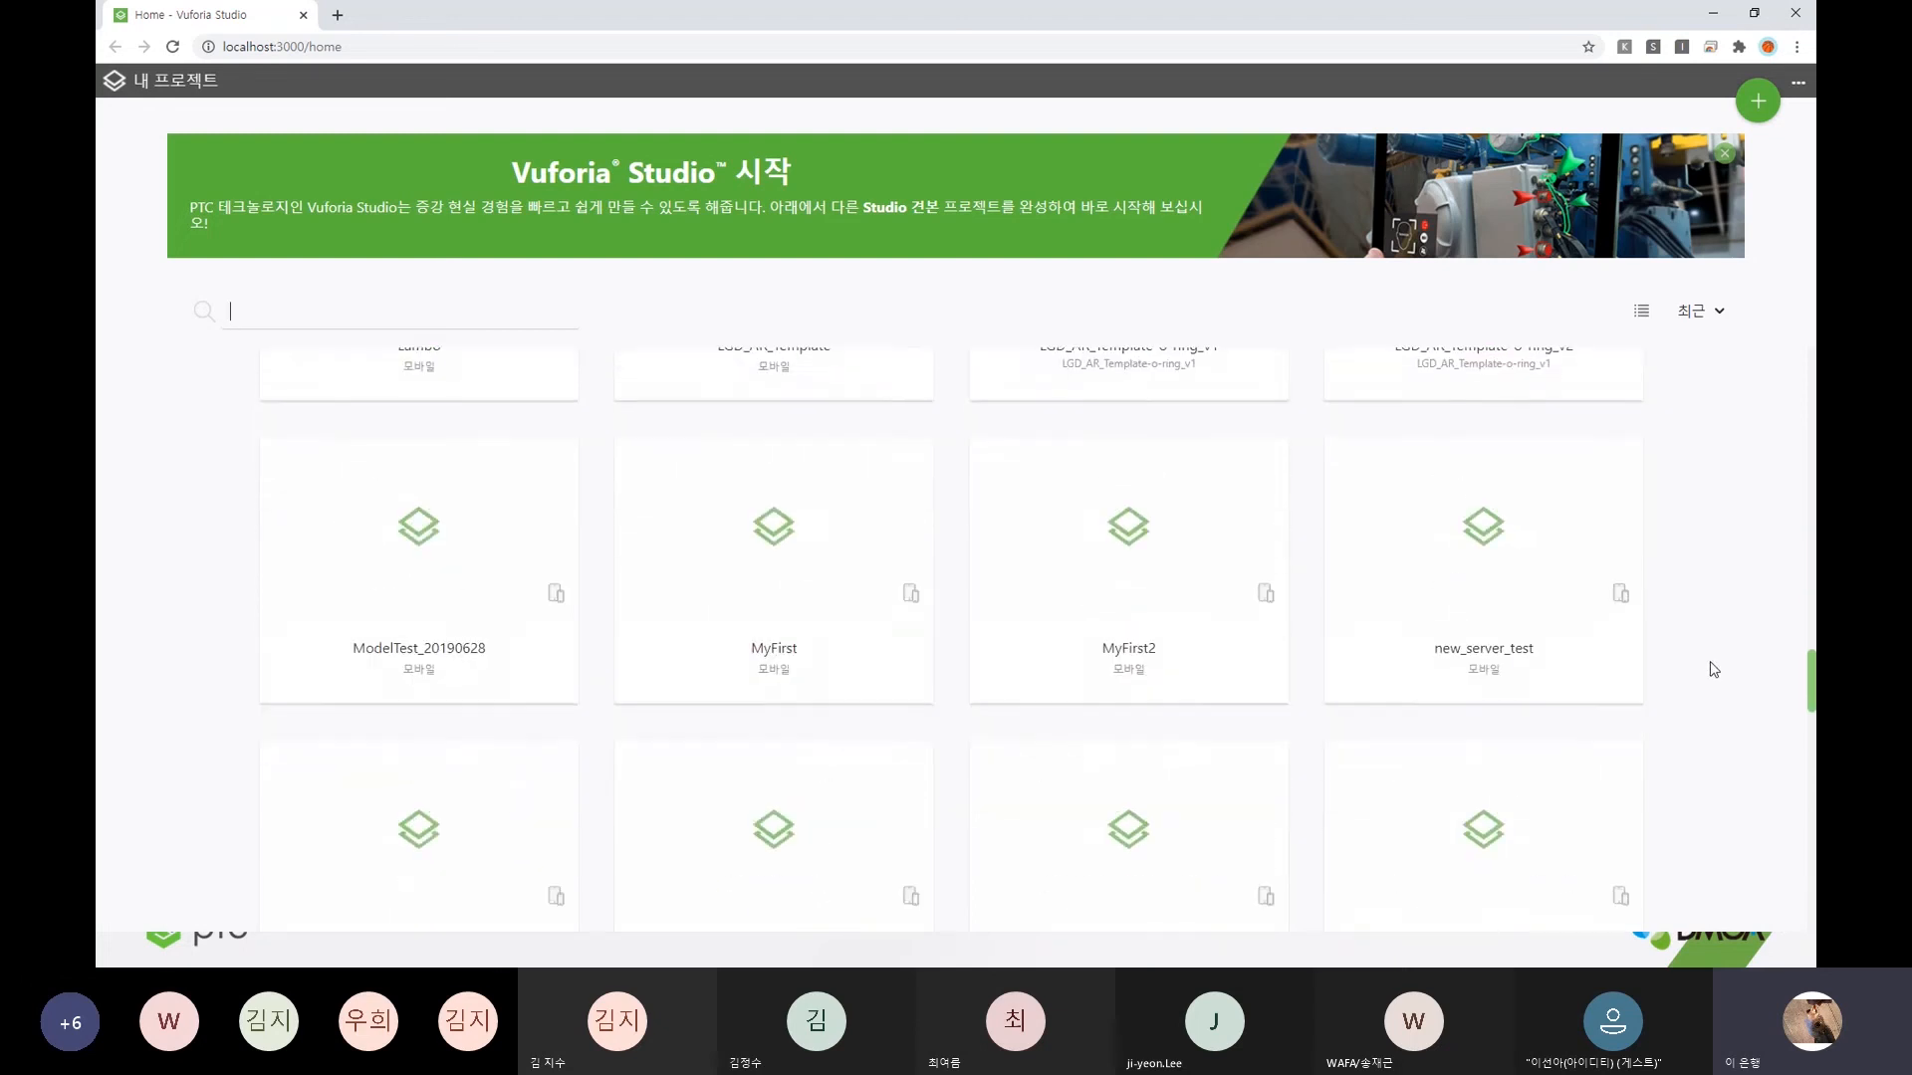
pyautogui.scroll(10, 1733, 668)
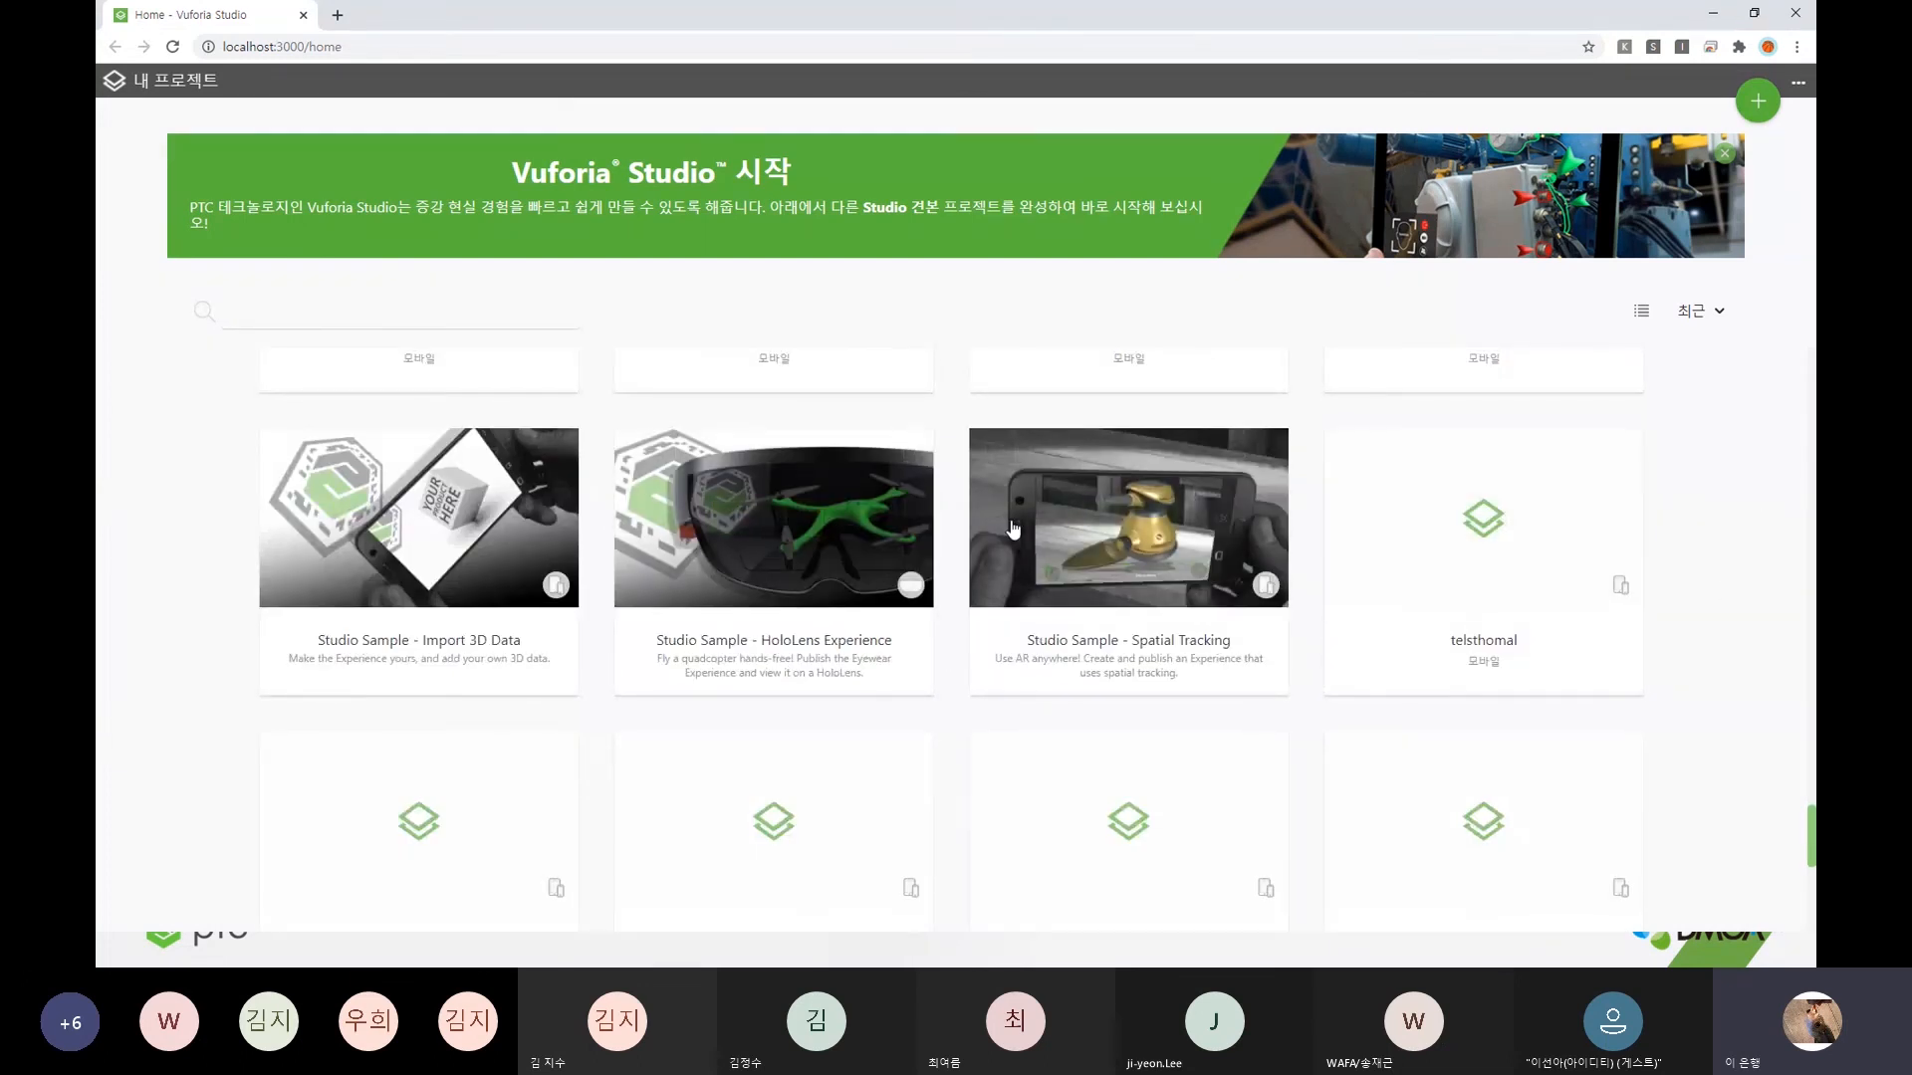
pyautogui.moveTo(519, 536)
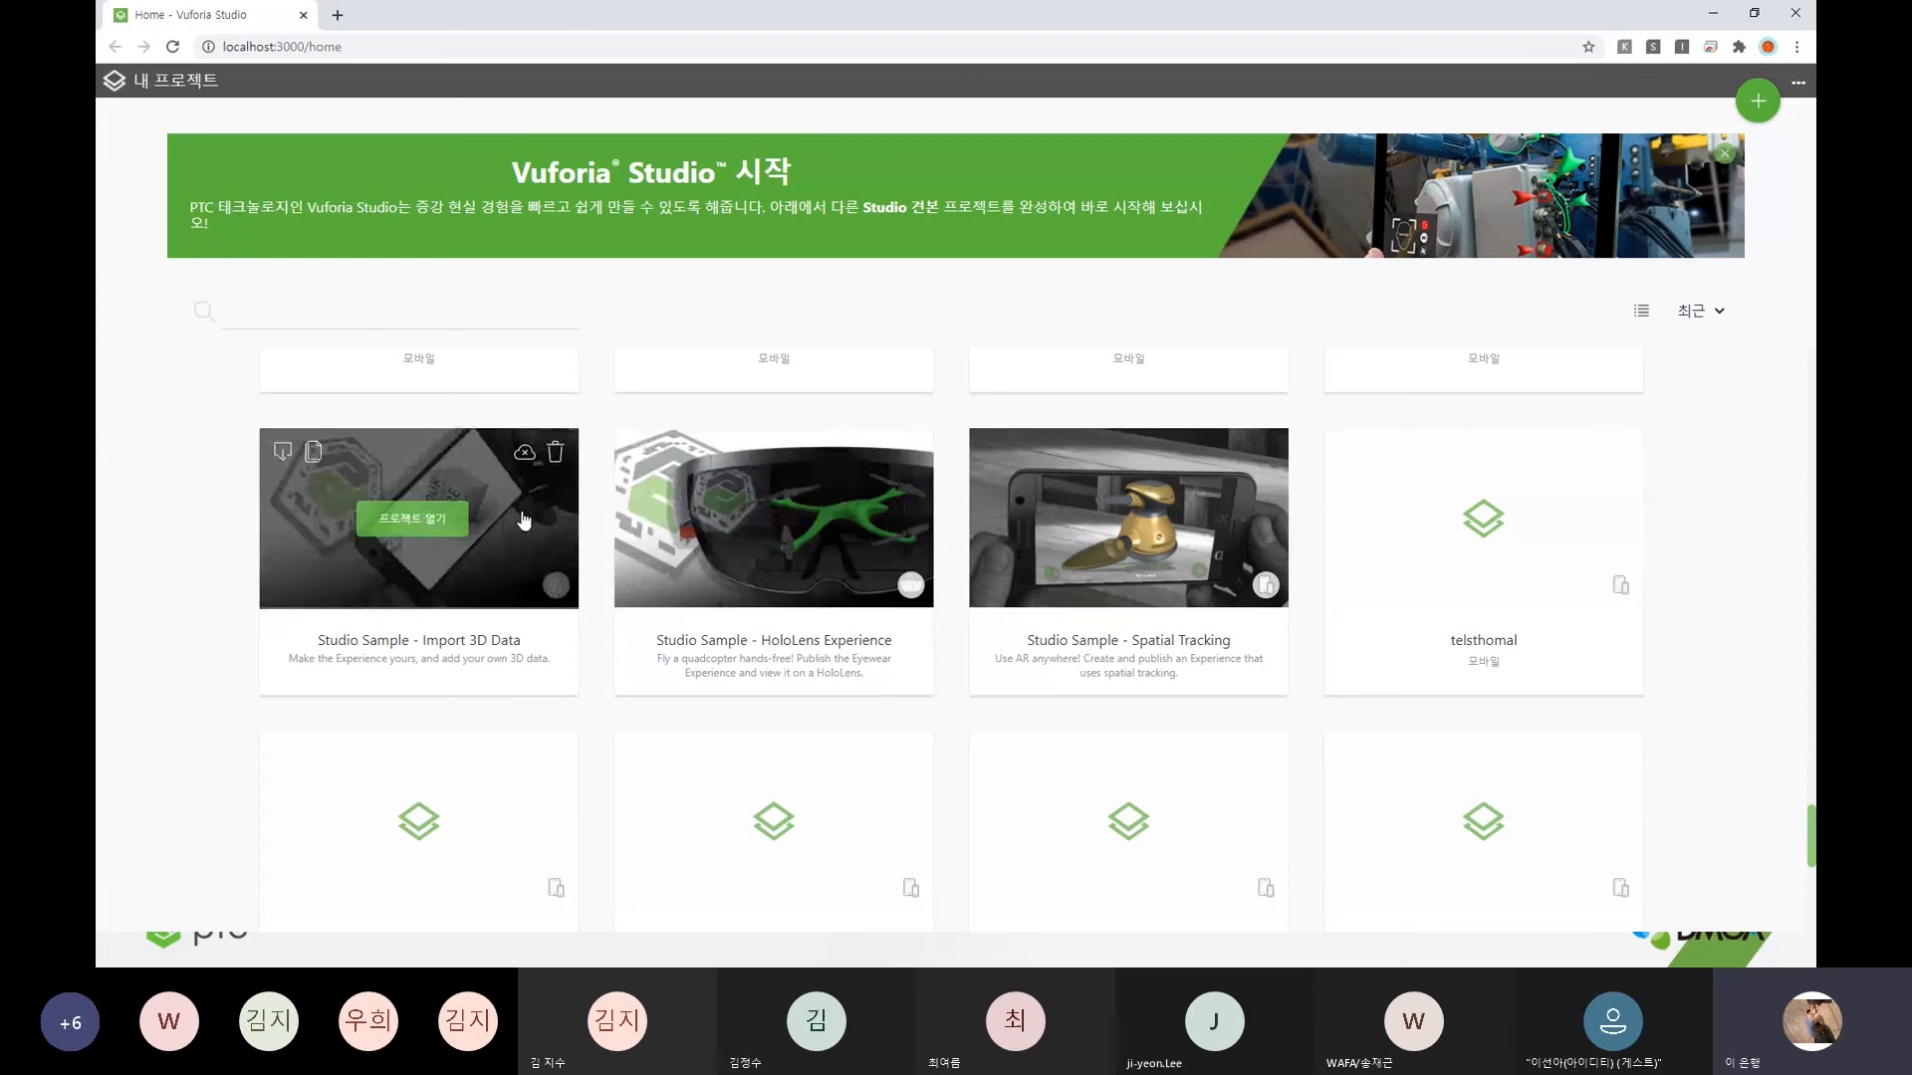
pyautogui.scroll(-3, 436, 543)
pyautogui.scroll(4, 1016, 519)
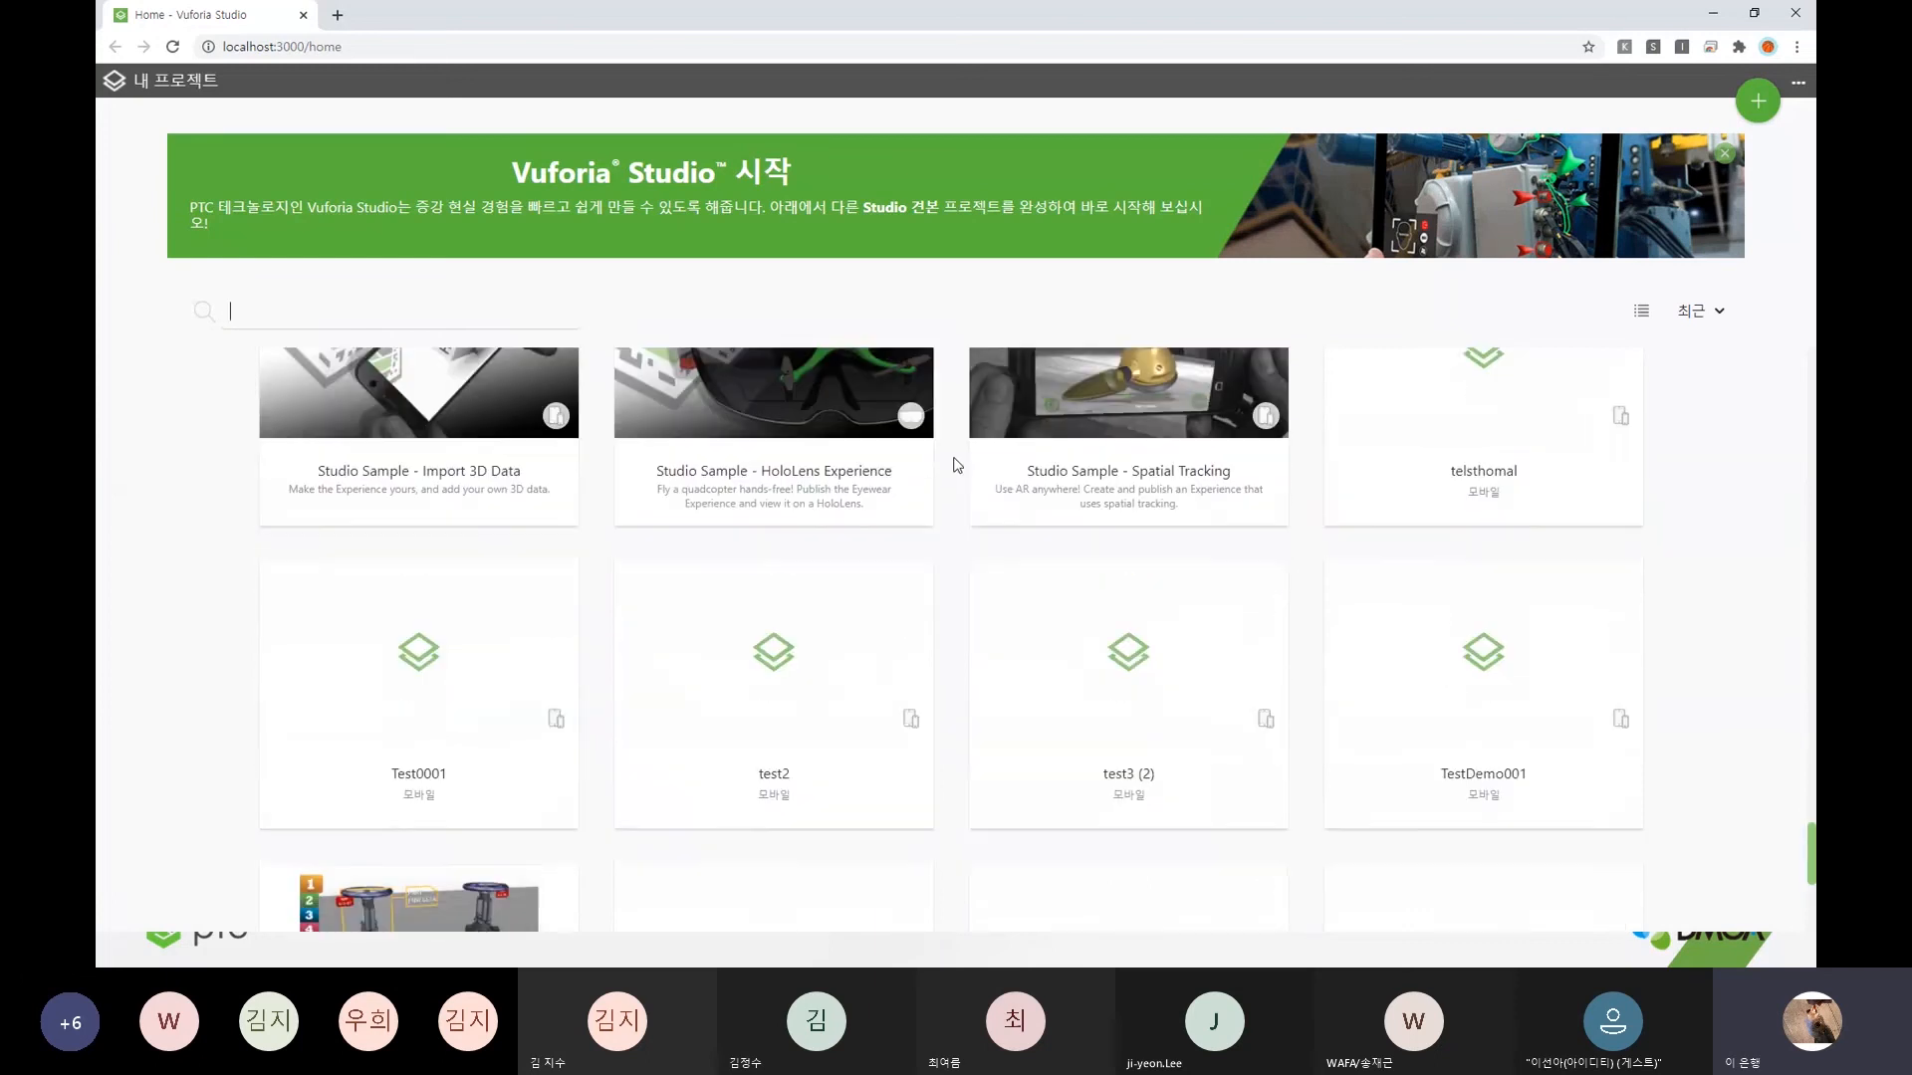
pyautogui.scroll(-10, 1028, 538)
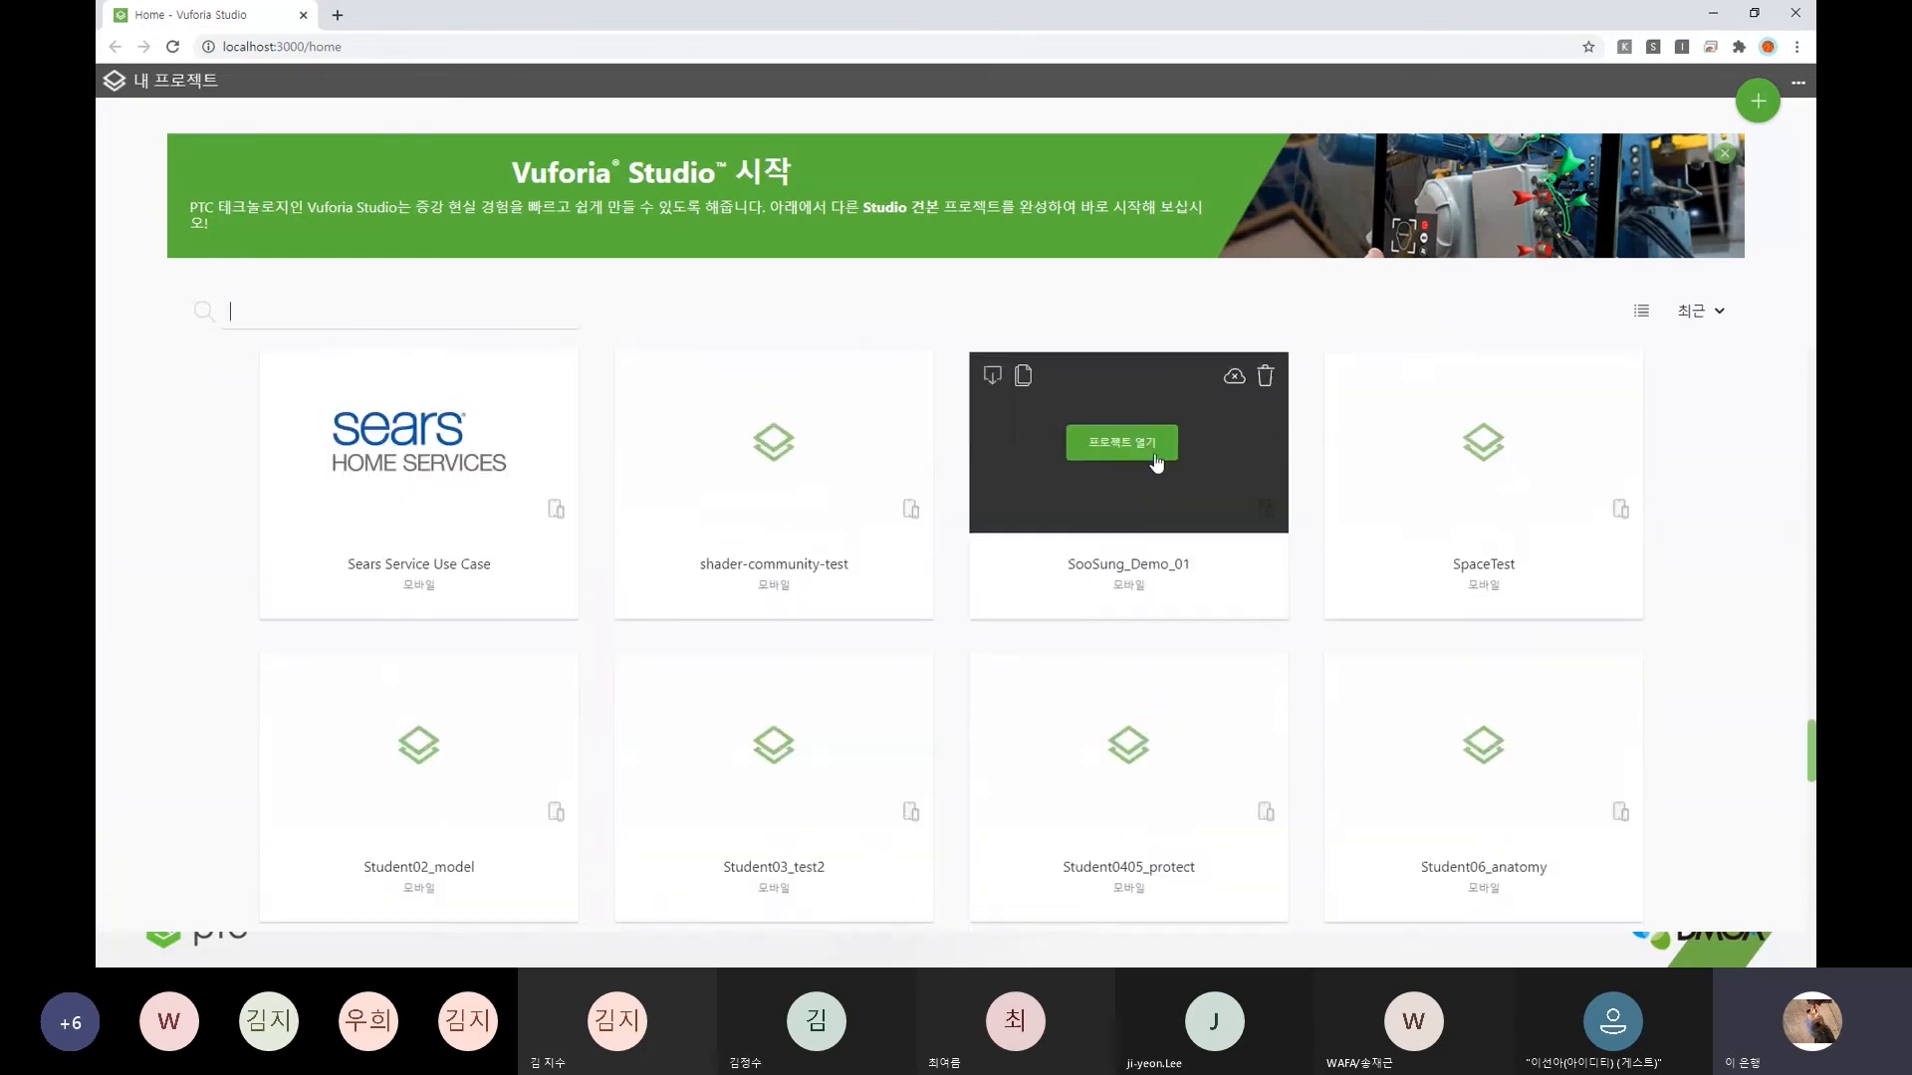
pyautogui.scroll(10, 1234, 508)
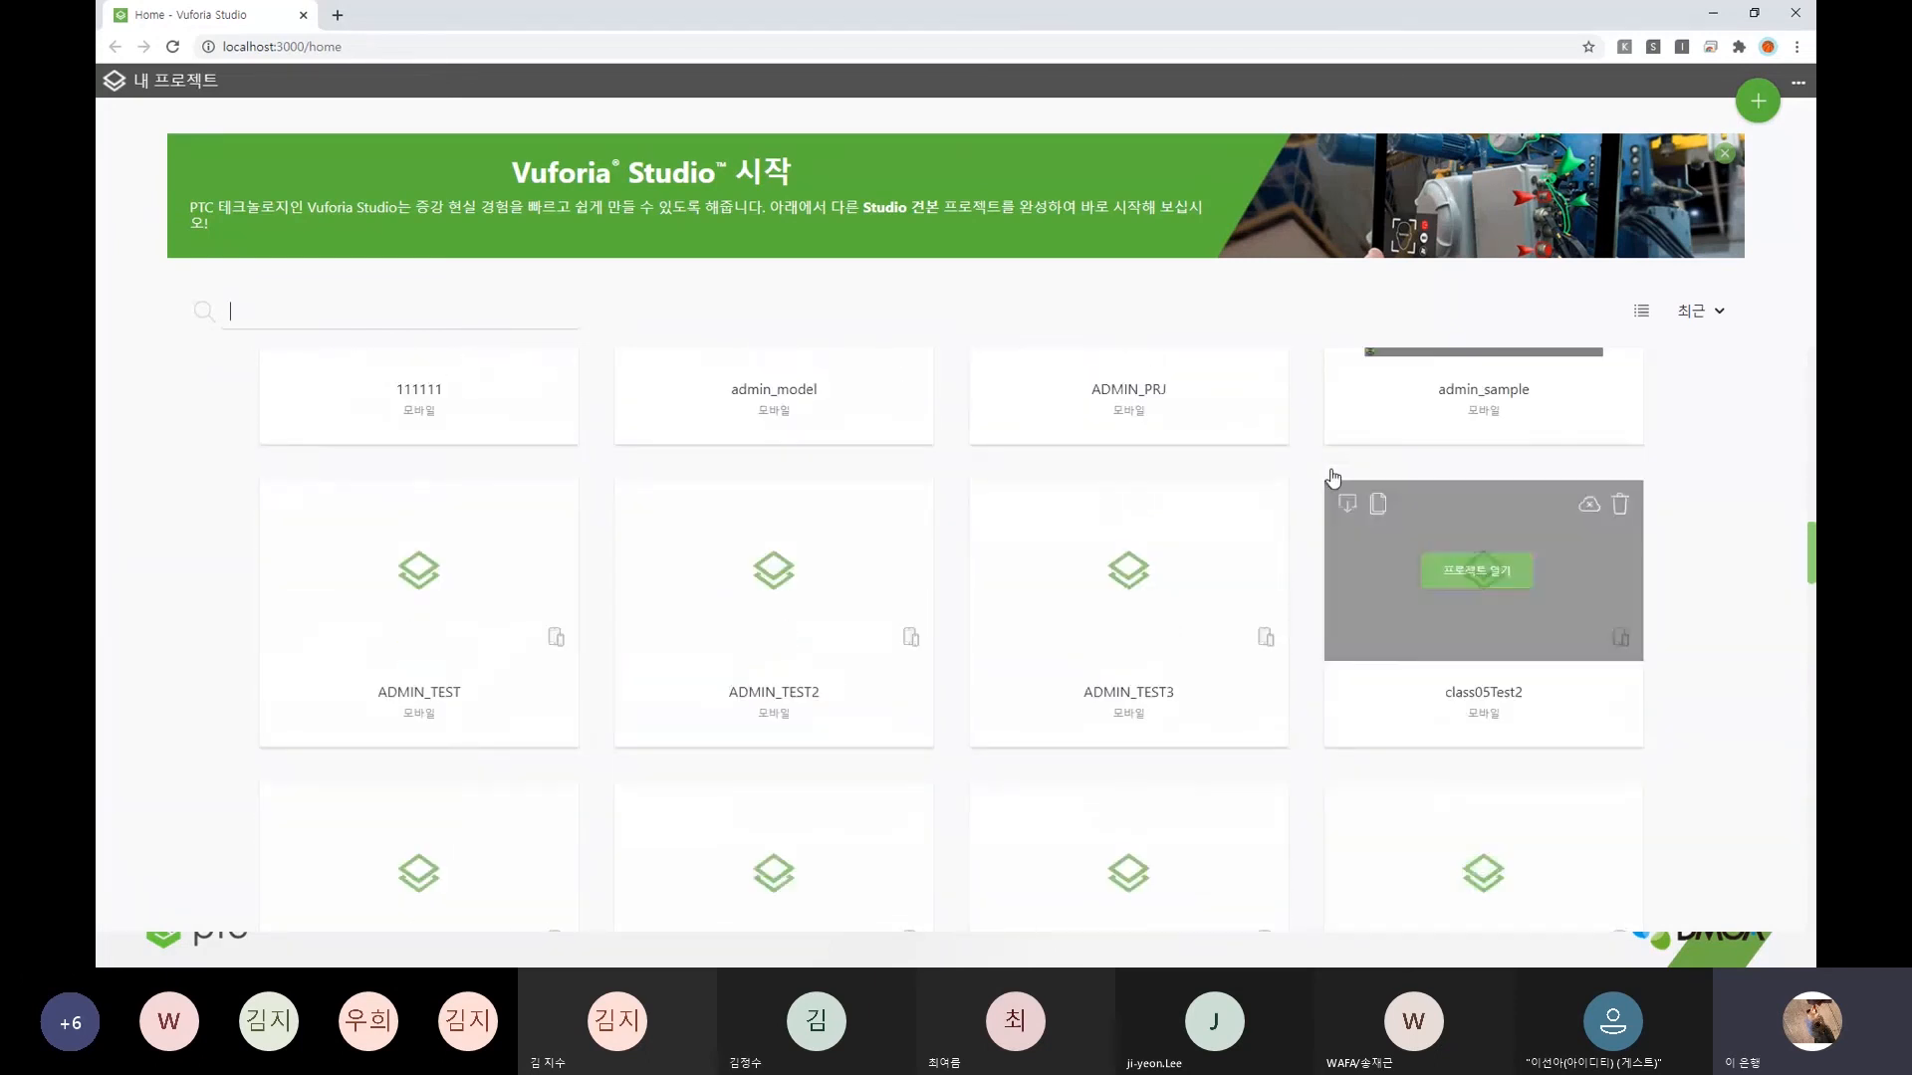
pyautogui.scroll(-15, 1638, 523)
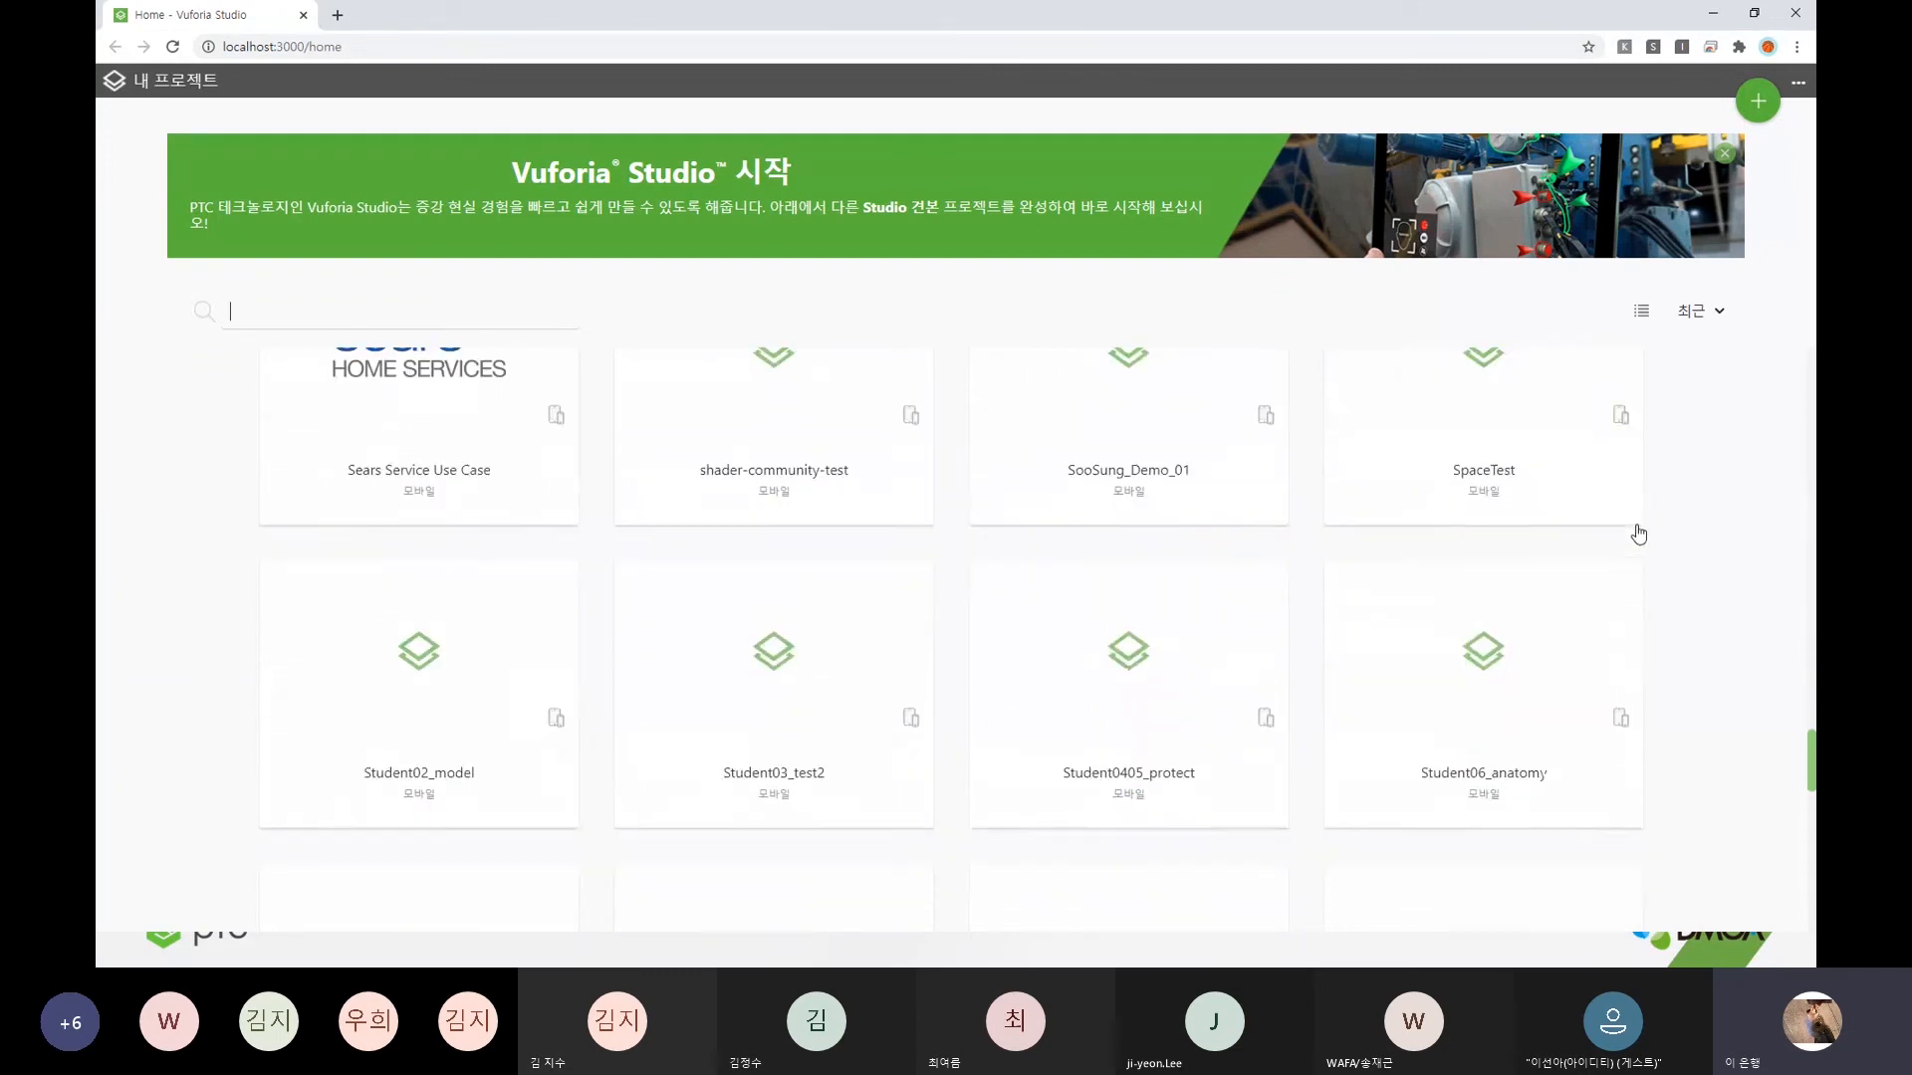
pyautogui.scroll(10, 1638, 511)
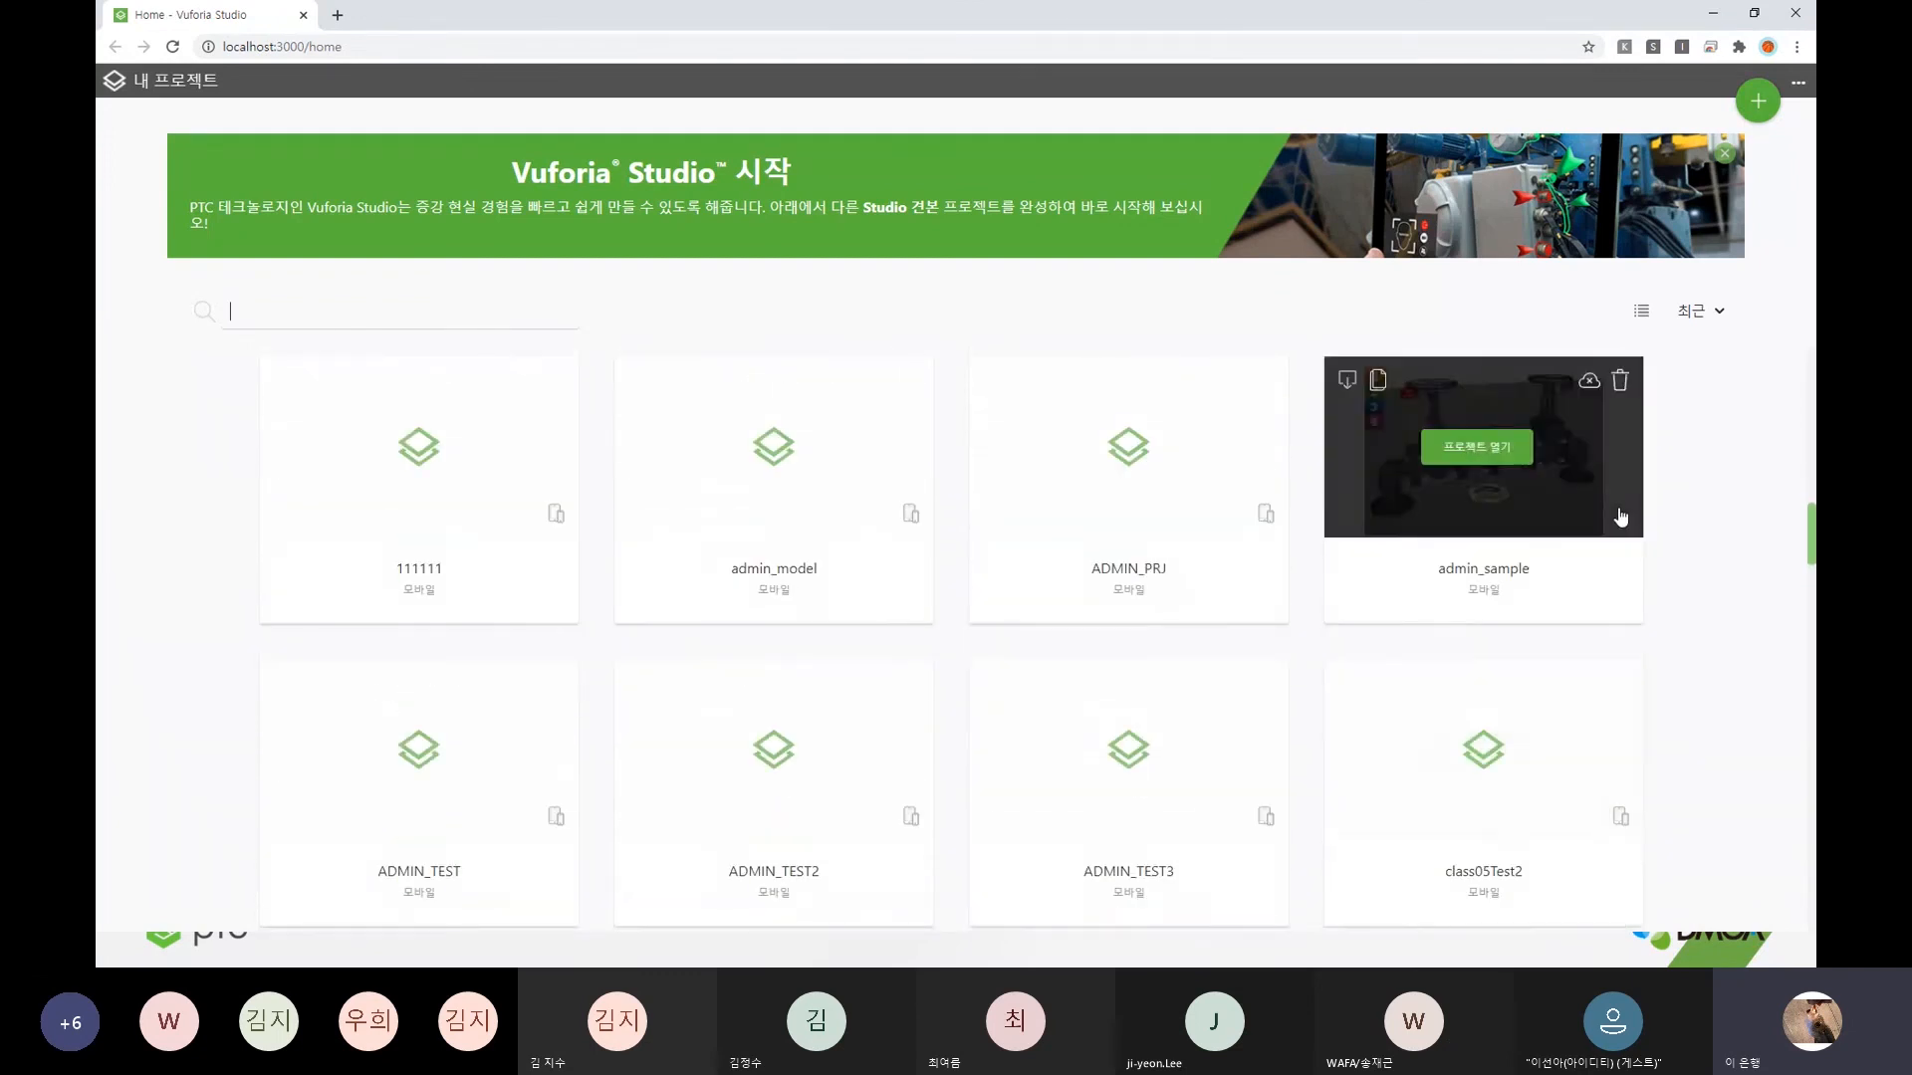
pyautogui.scroll(5, 1645, 549)
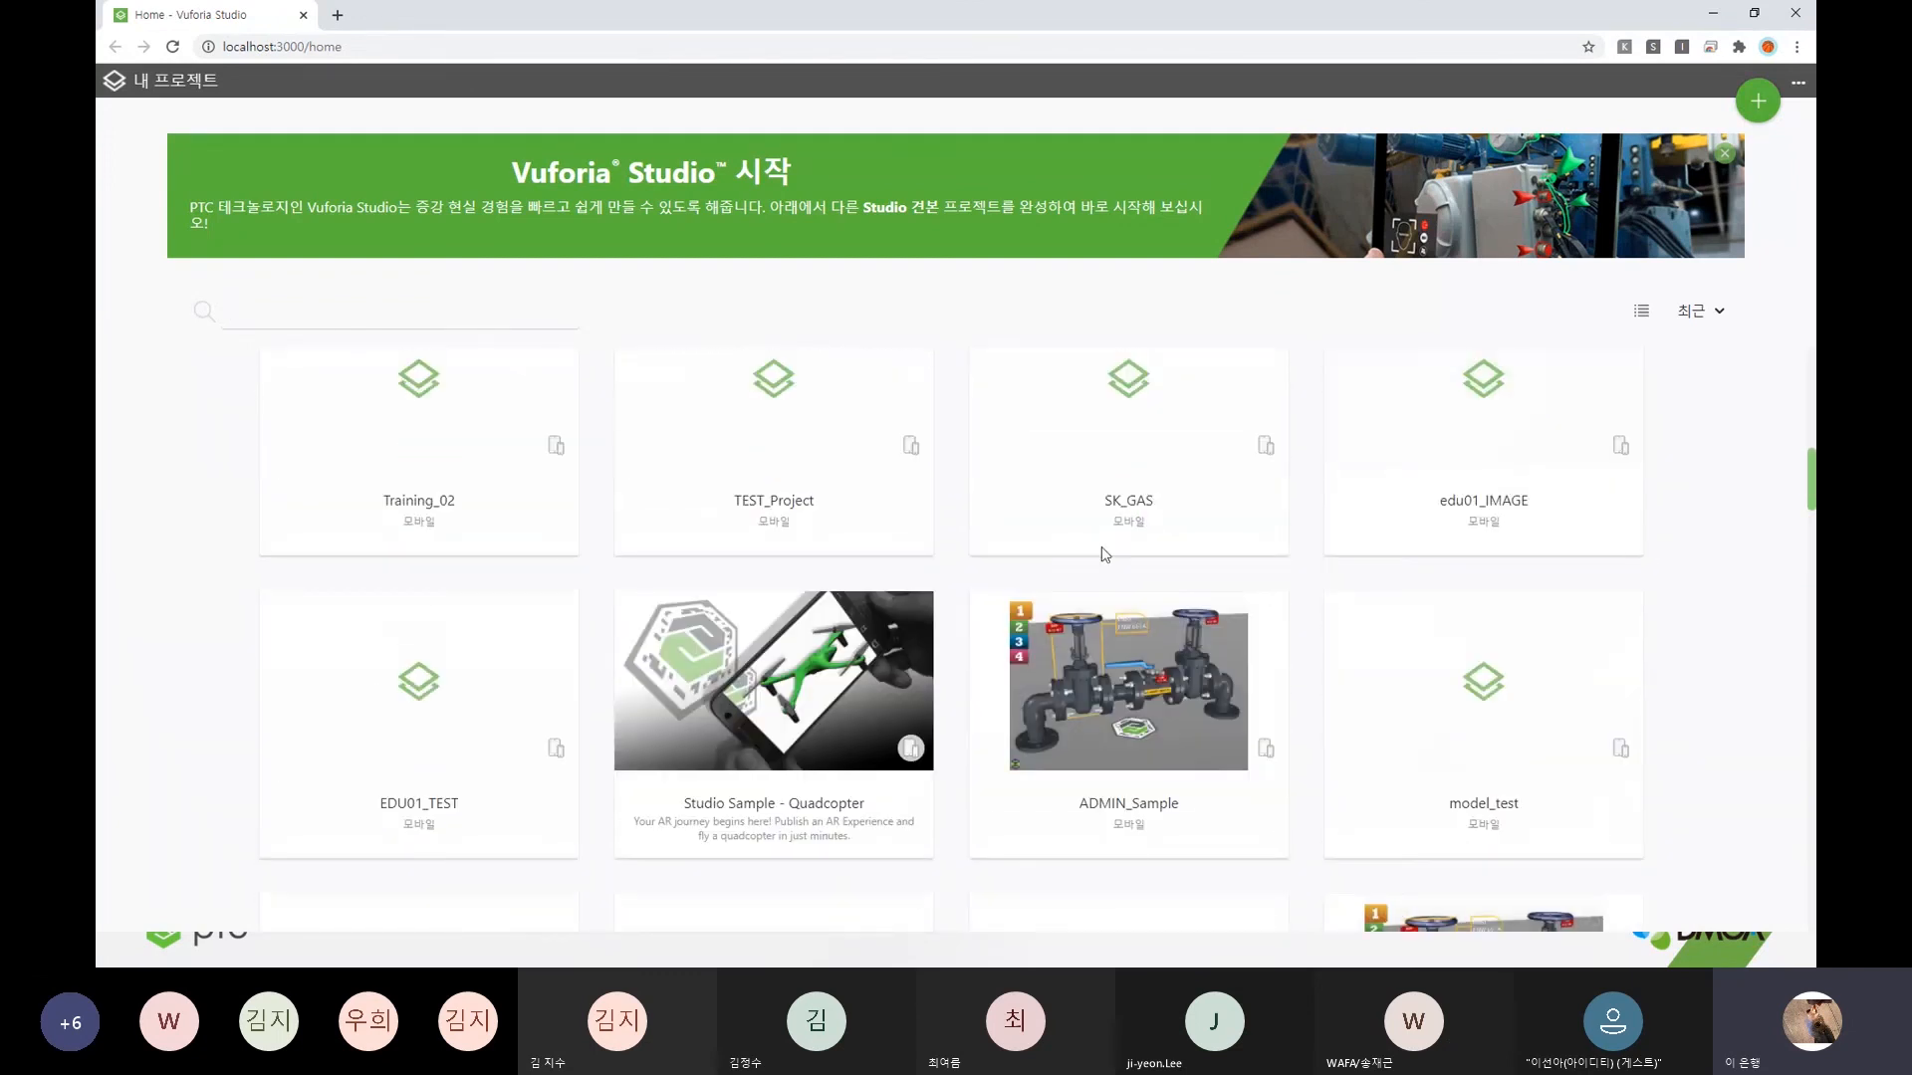
# - Open the Studio Sample - Quadcopter project and enlarge its canvas by closing the tutorial and narrowing the data pane
pyautogui.click(707, 747)
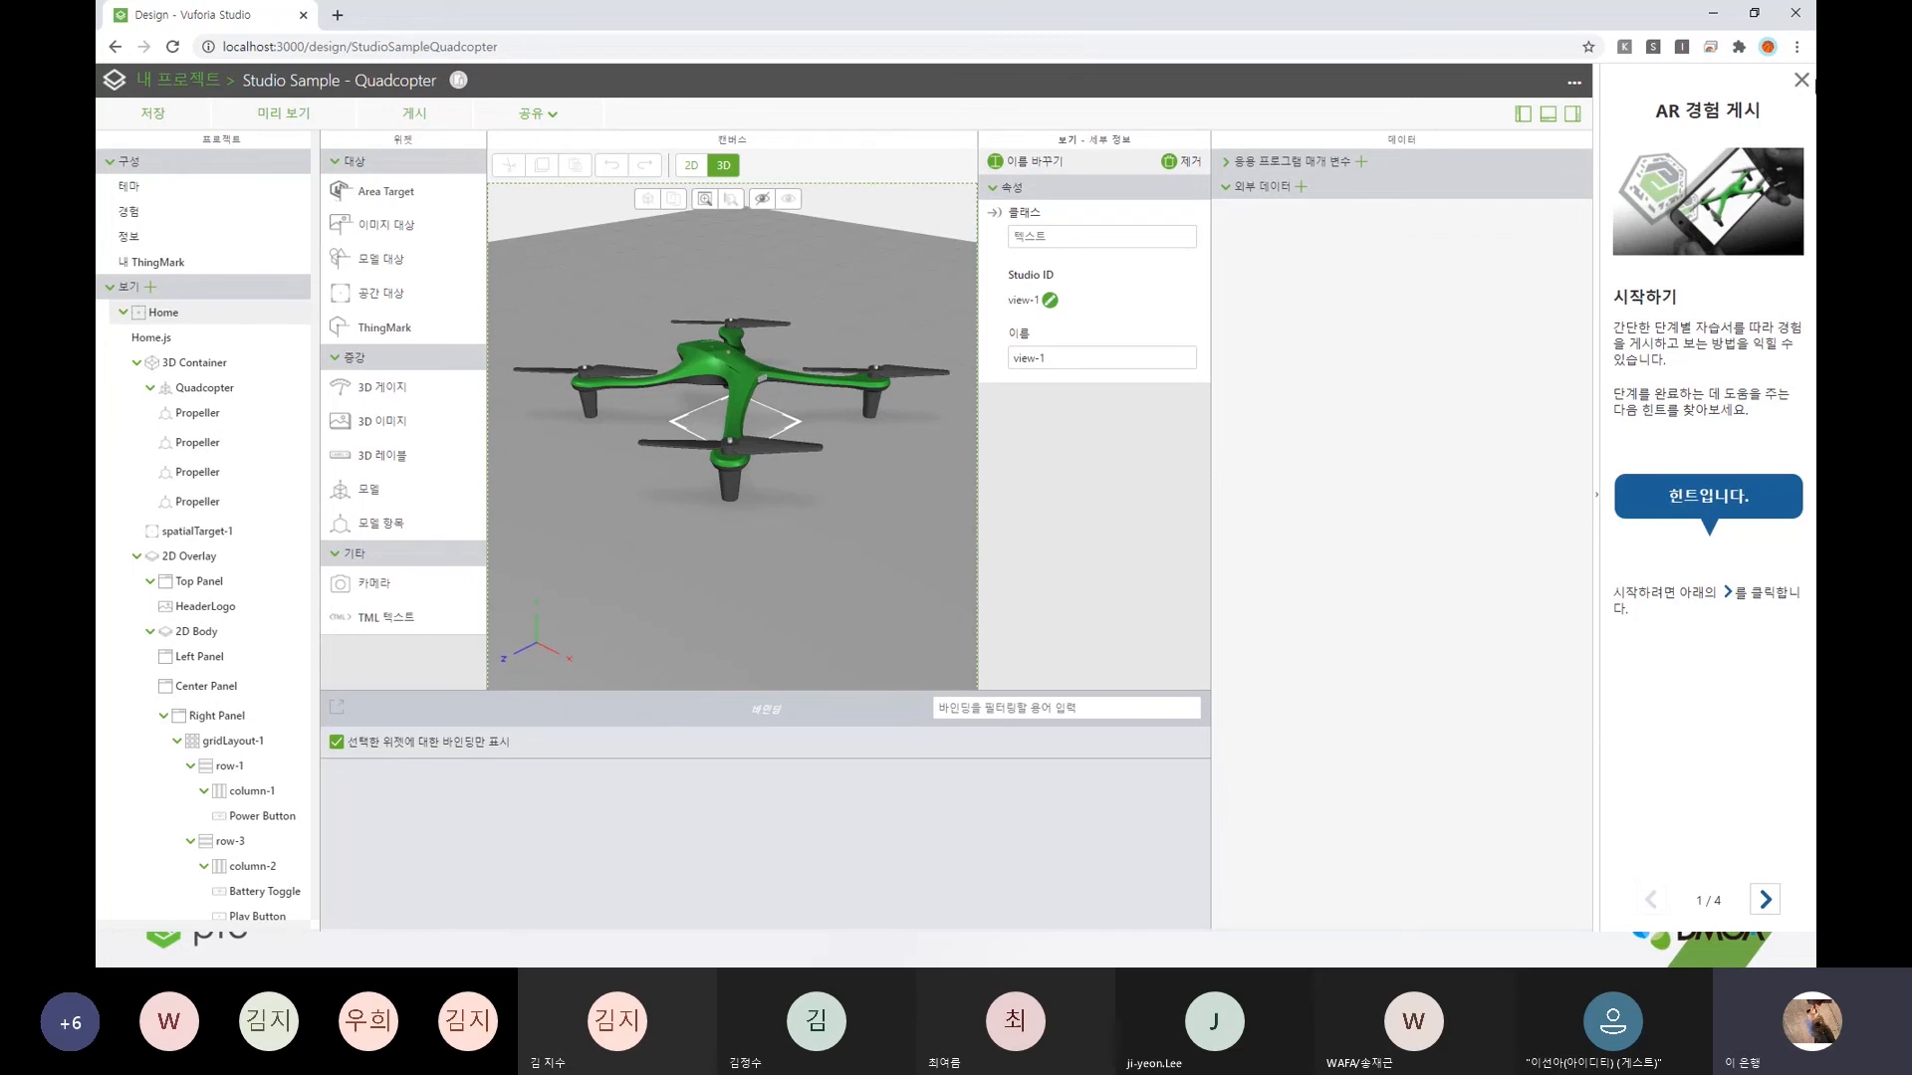
pyautogui.click(1801, 82)
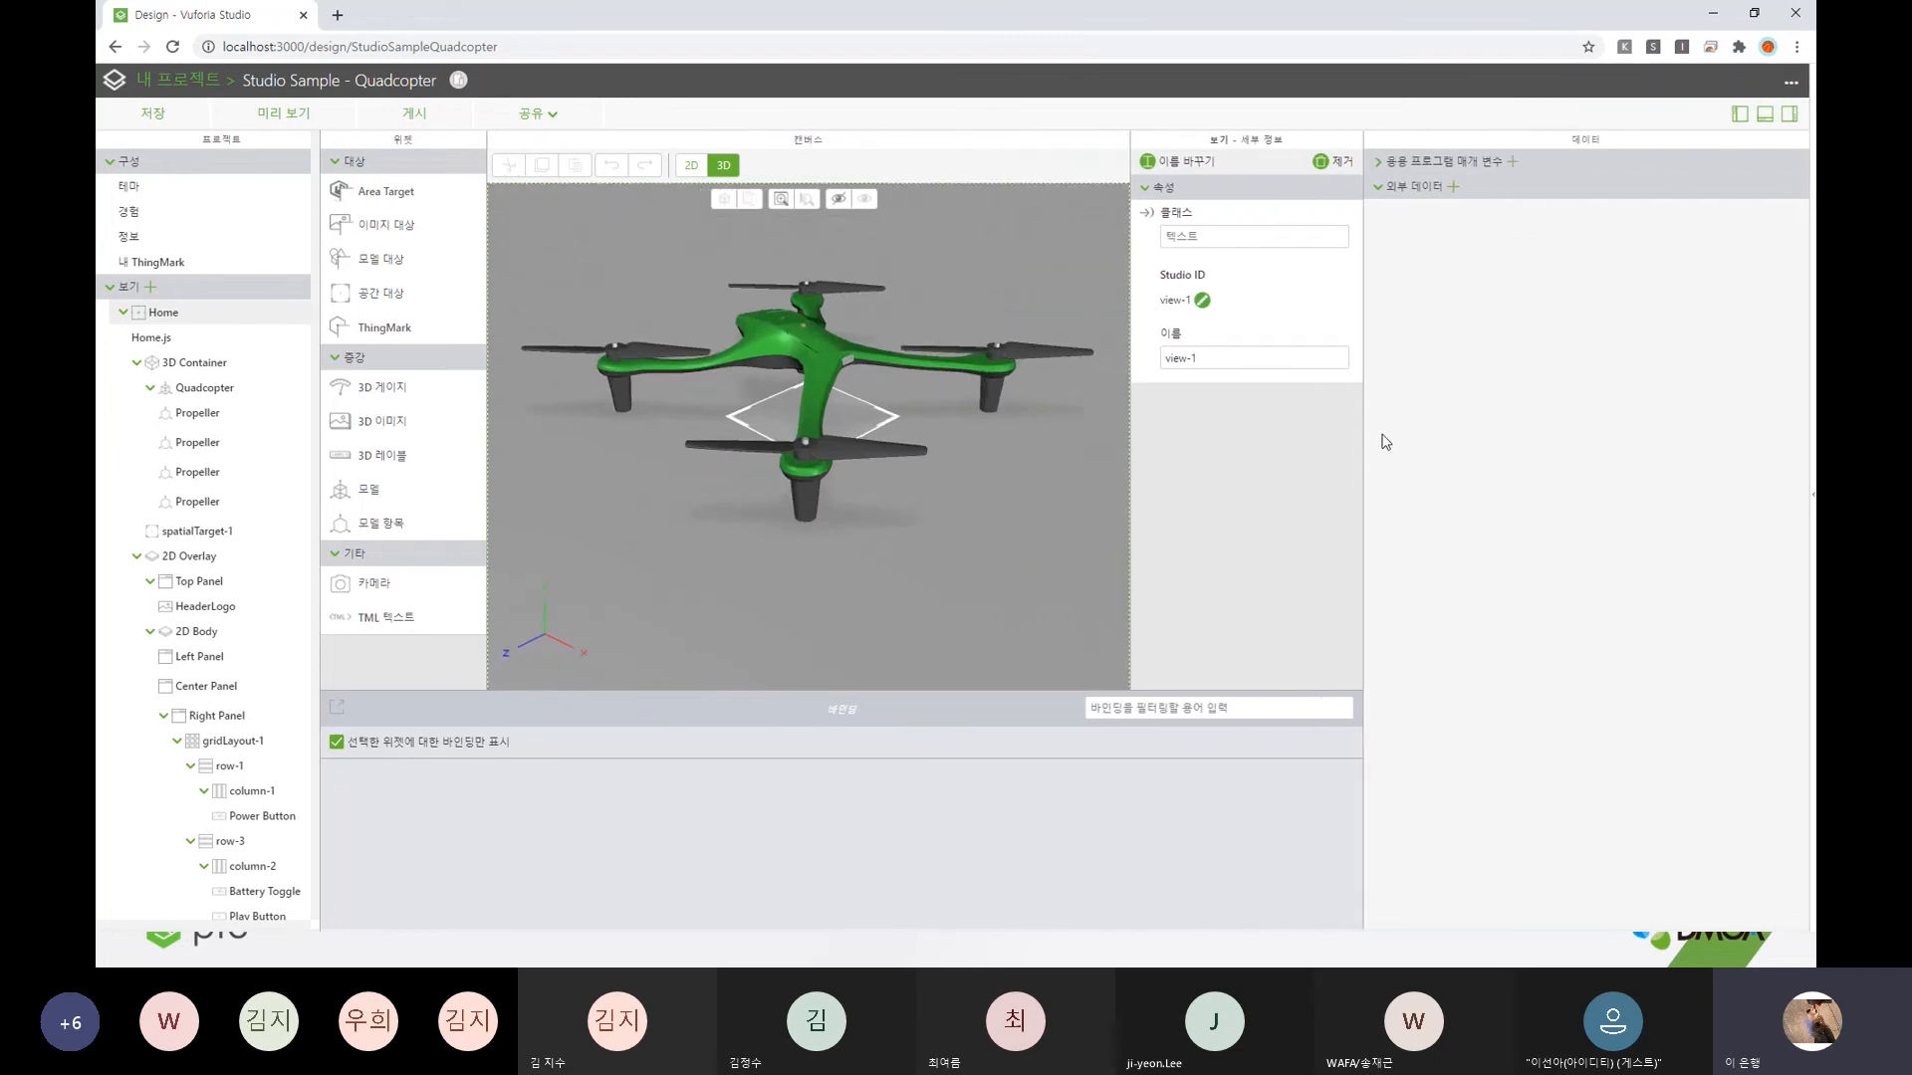
pyautogui.hotkey('ctrl', 'a')
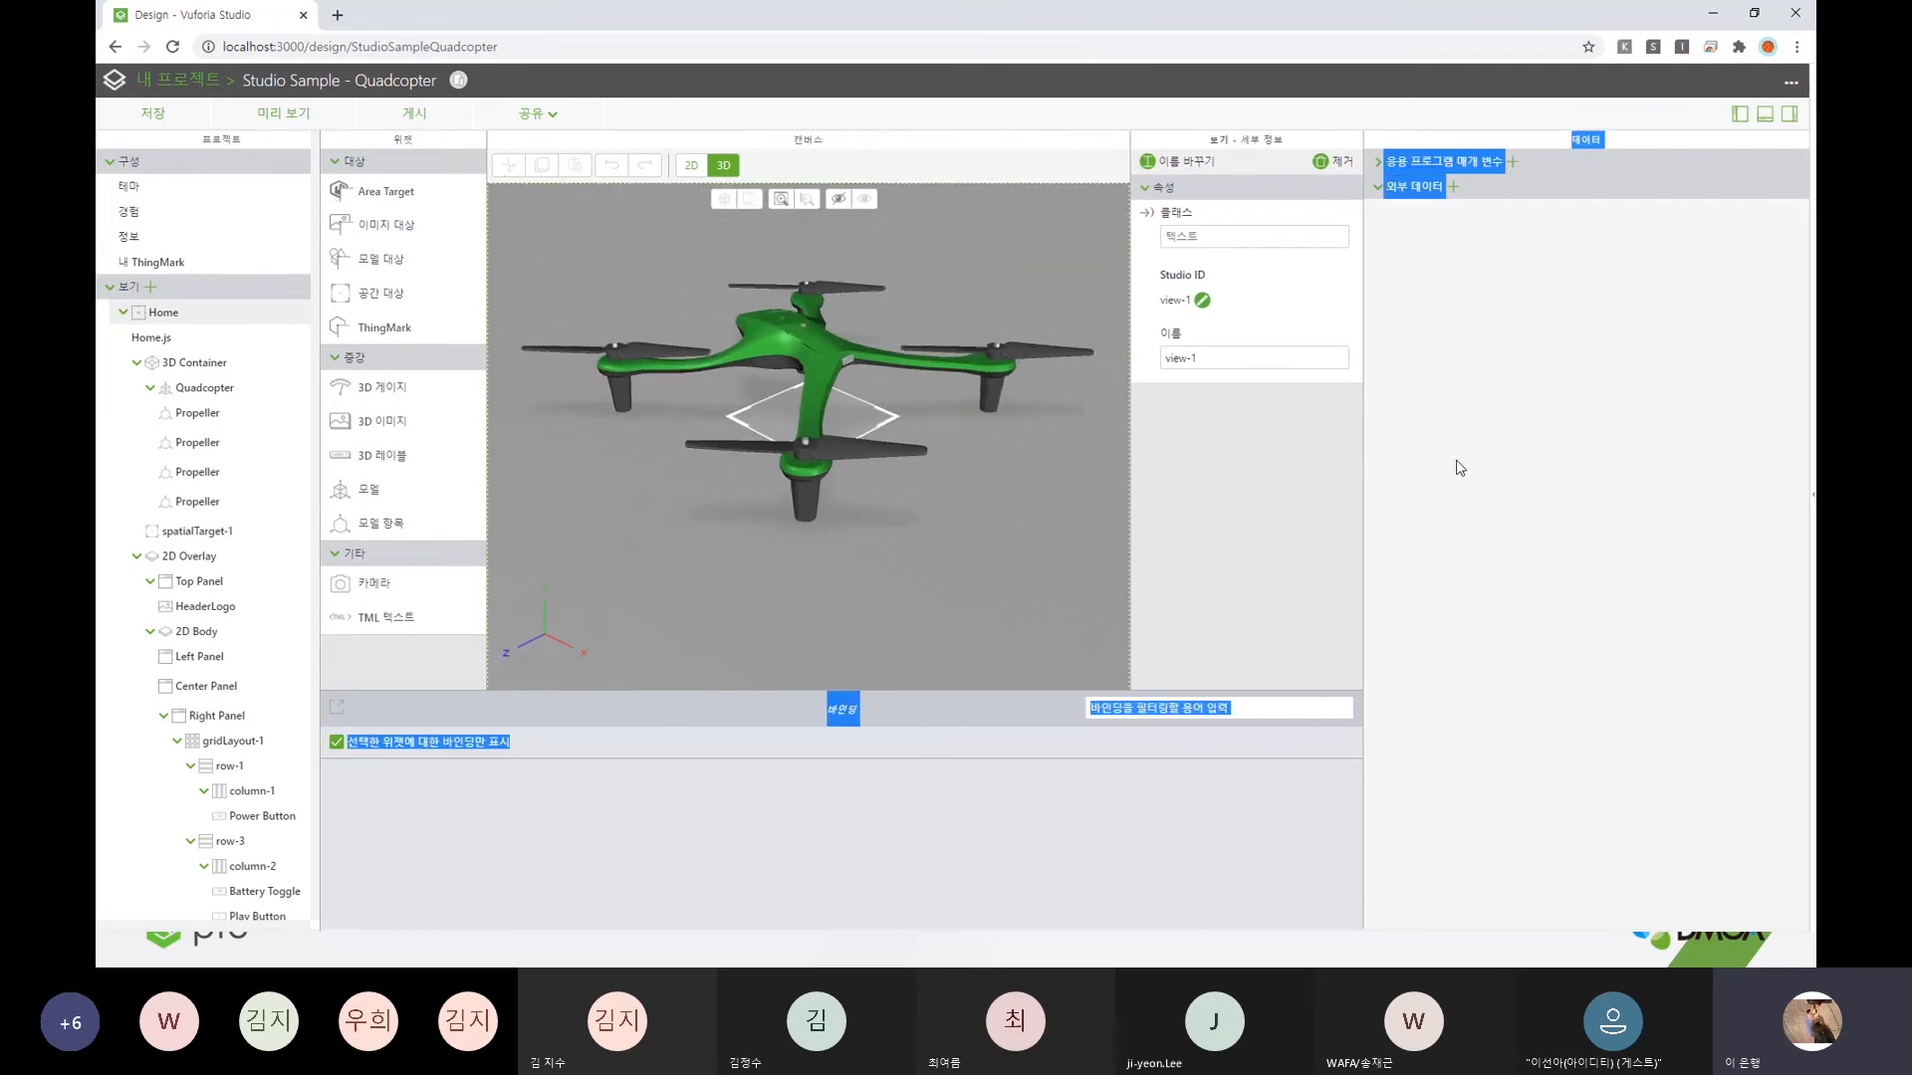
pyautogui.click(1312, 505)
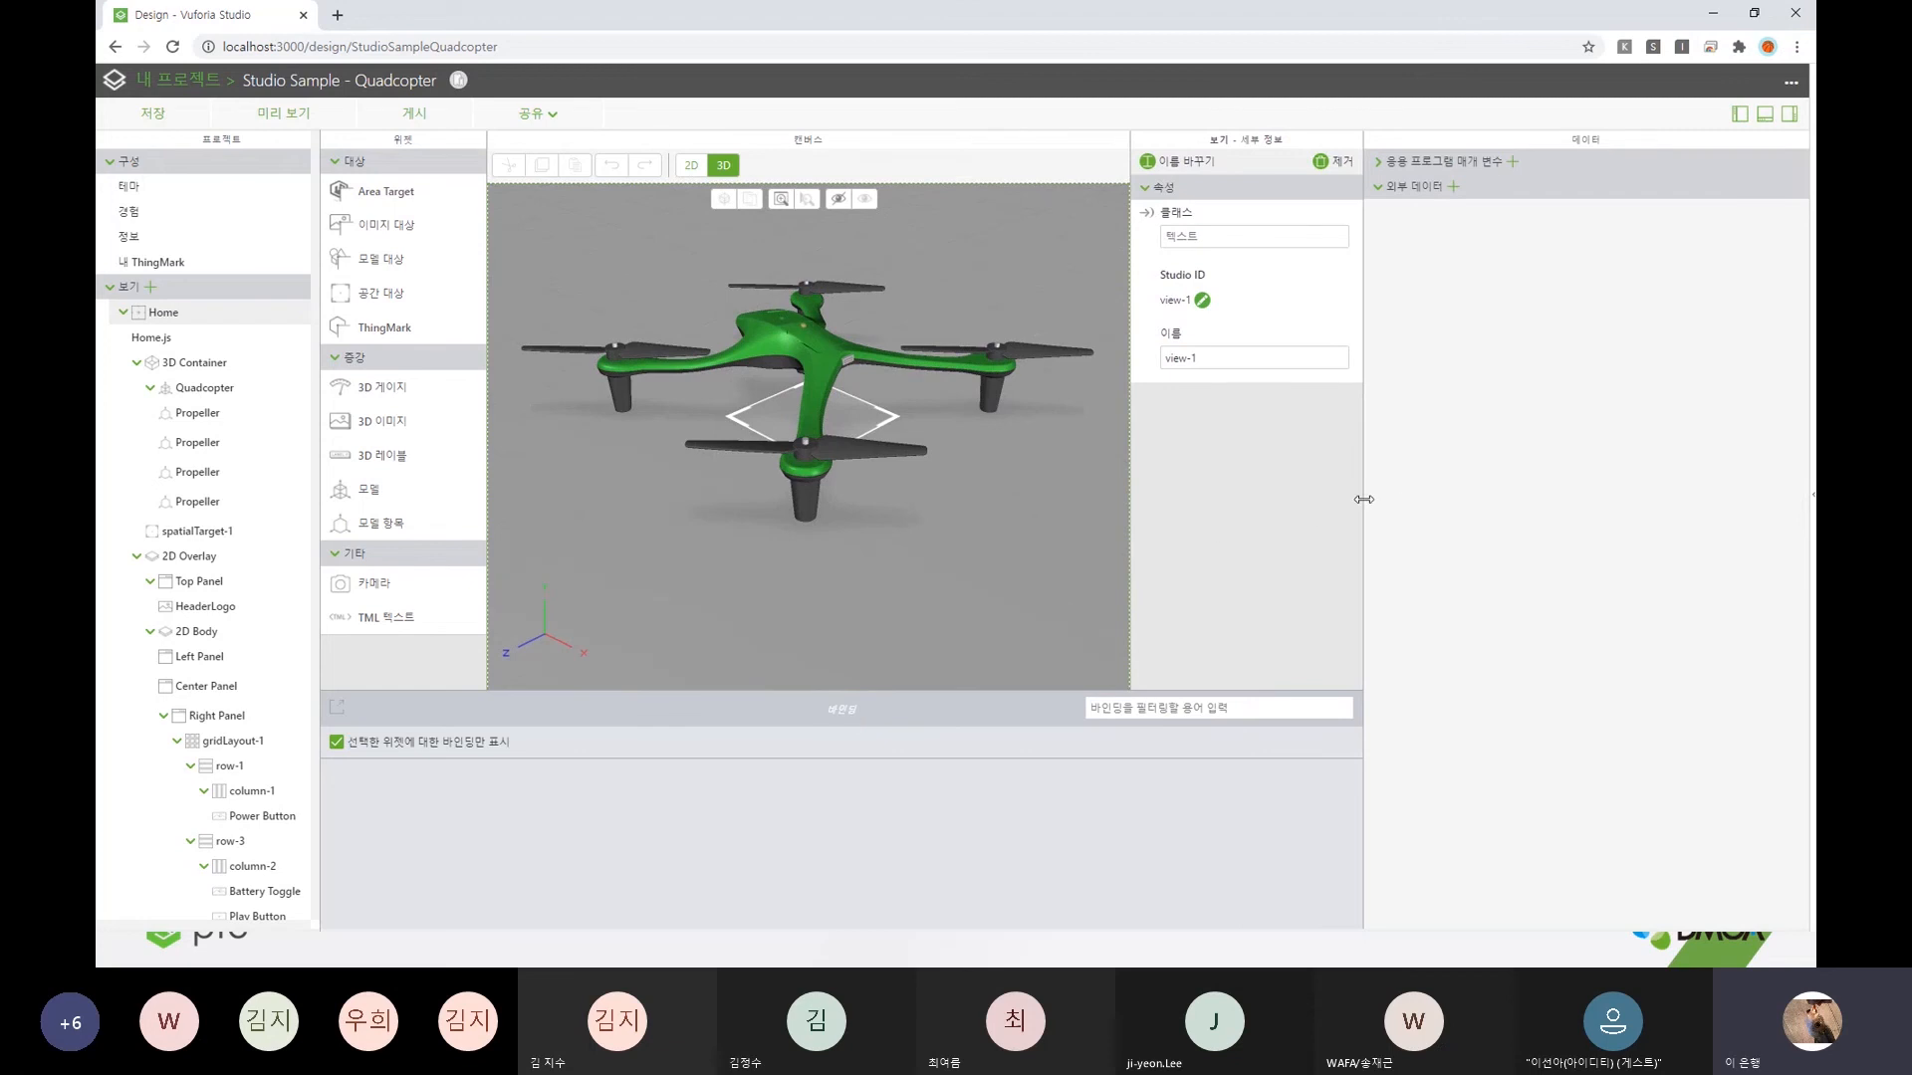
pyautogui.moveTo(1365, 504); pyautogui.dragTo(1599, 512)
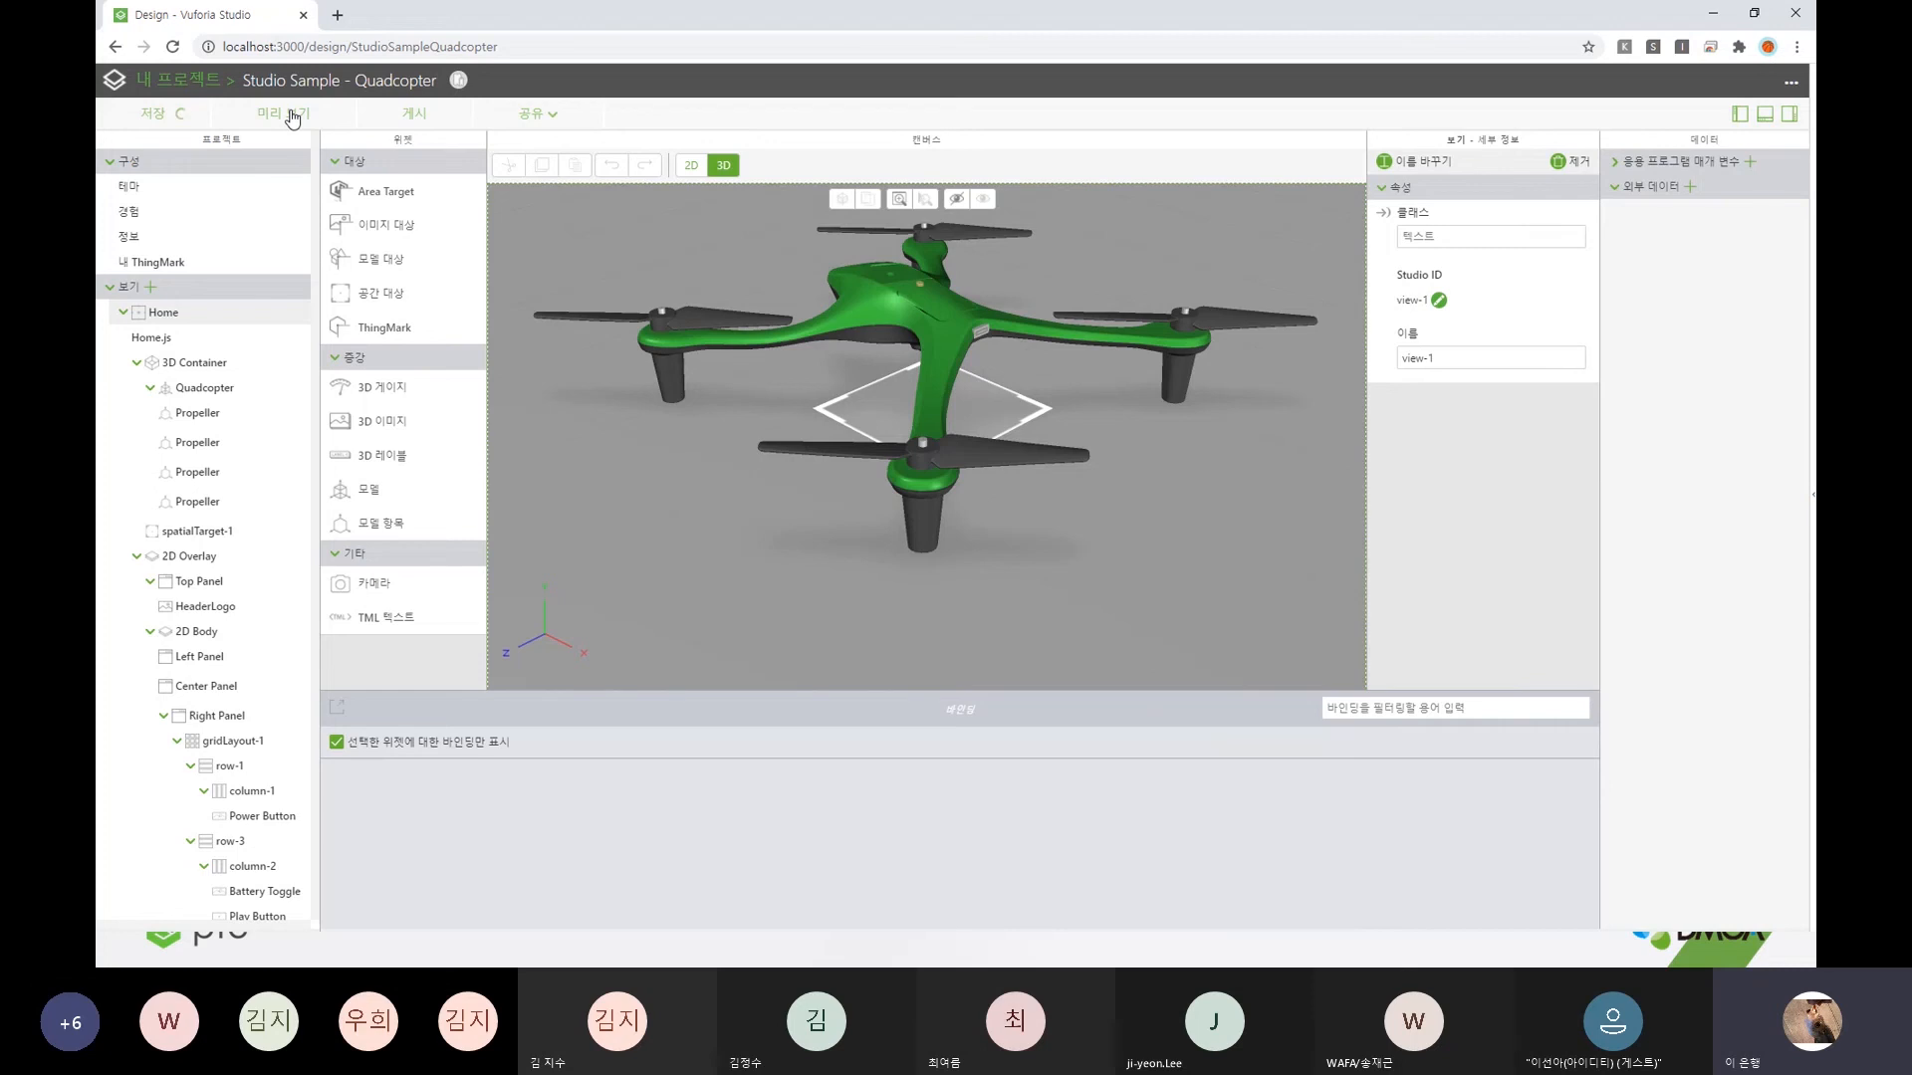
# - Preview the Quadcopter experience on an iPad Pro screen in landscape orientation
pyautogui.click(293, 117)
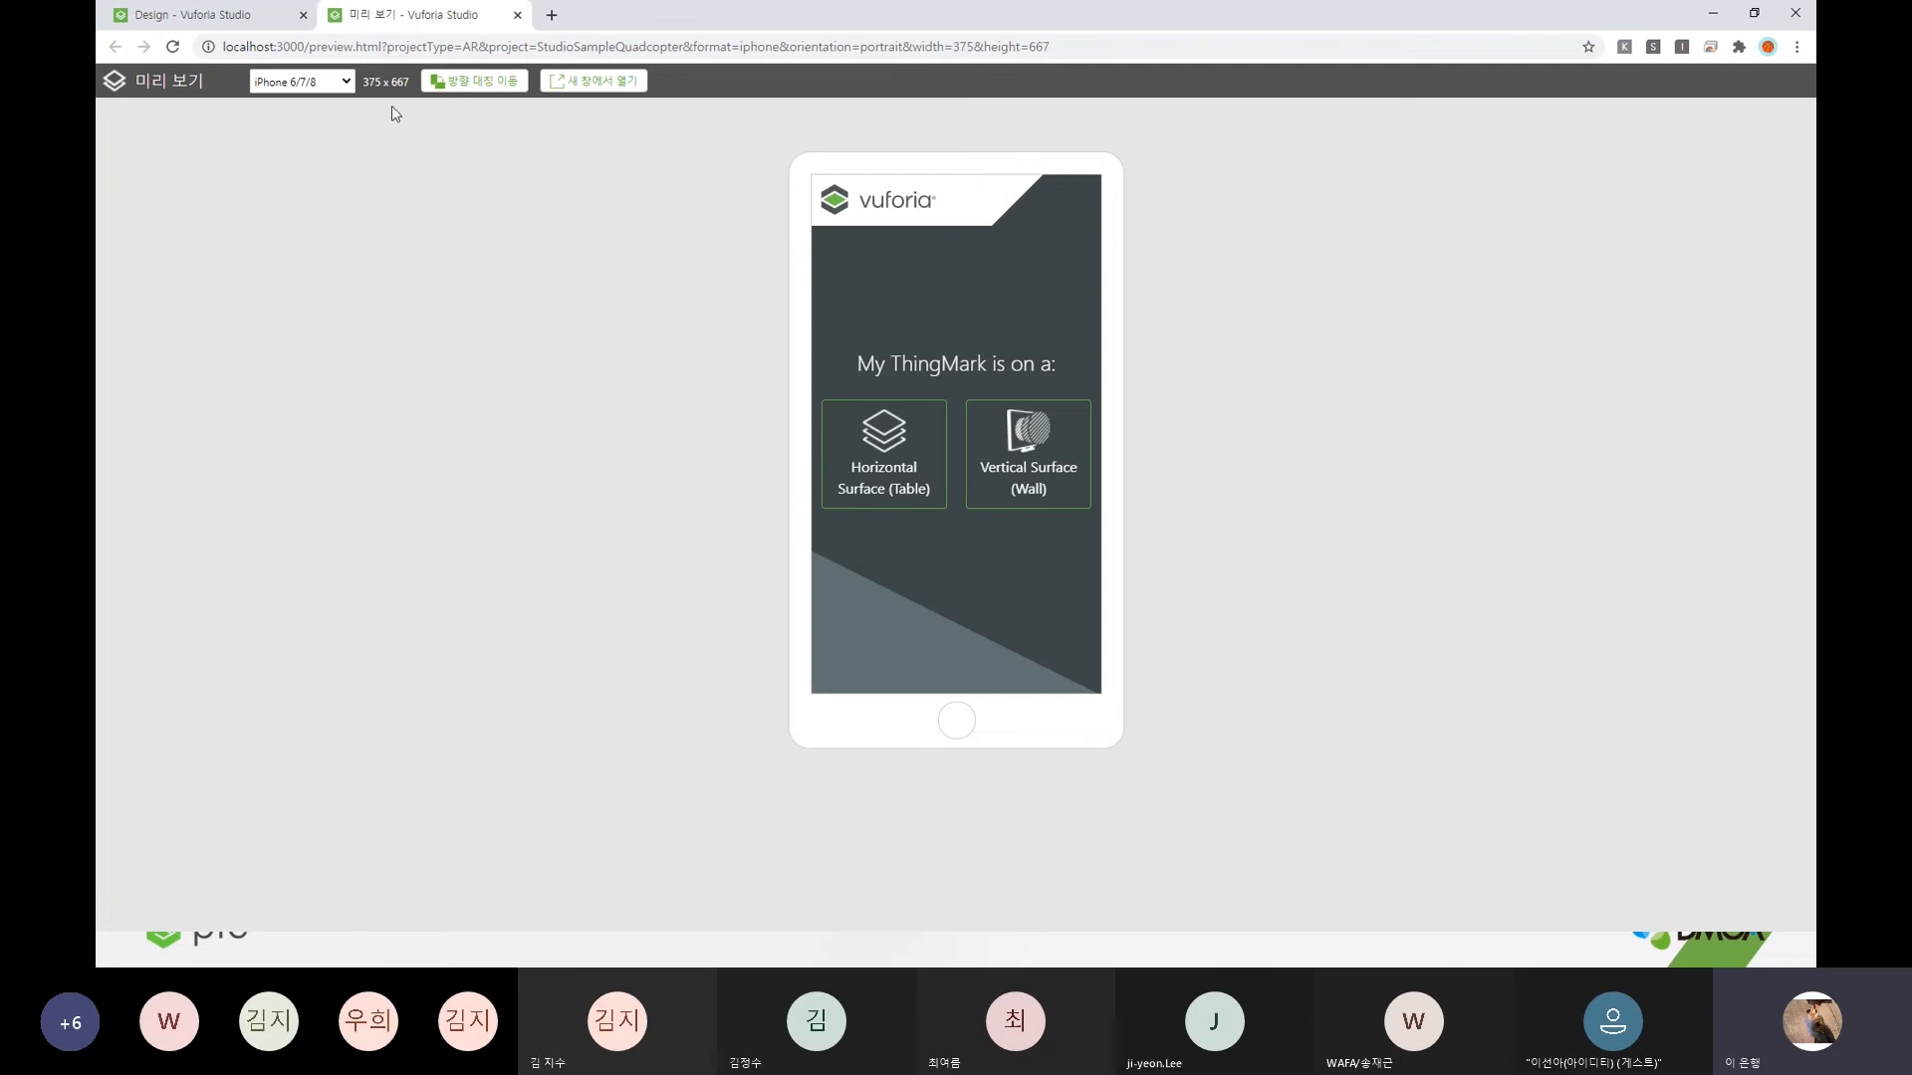
pyautogui.click(346, 85)
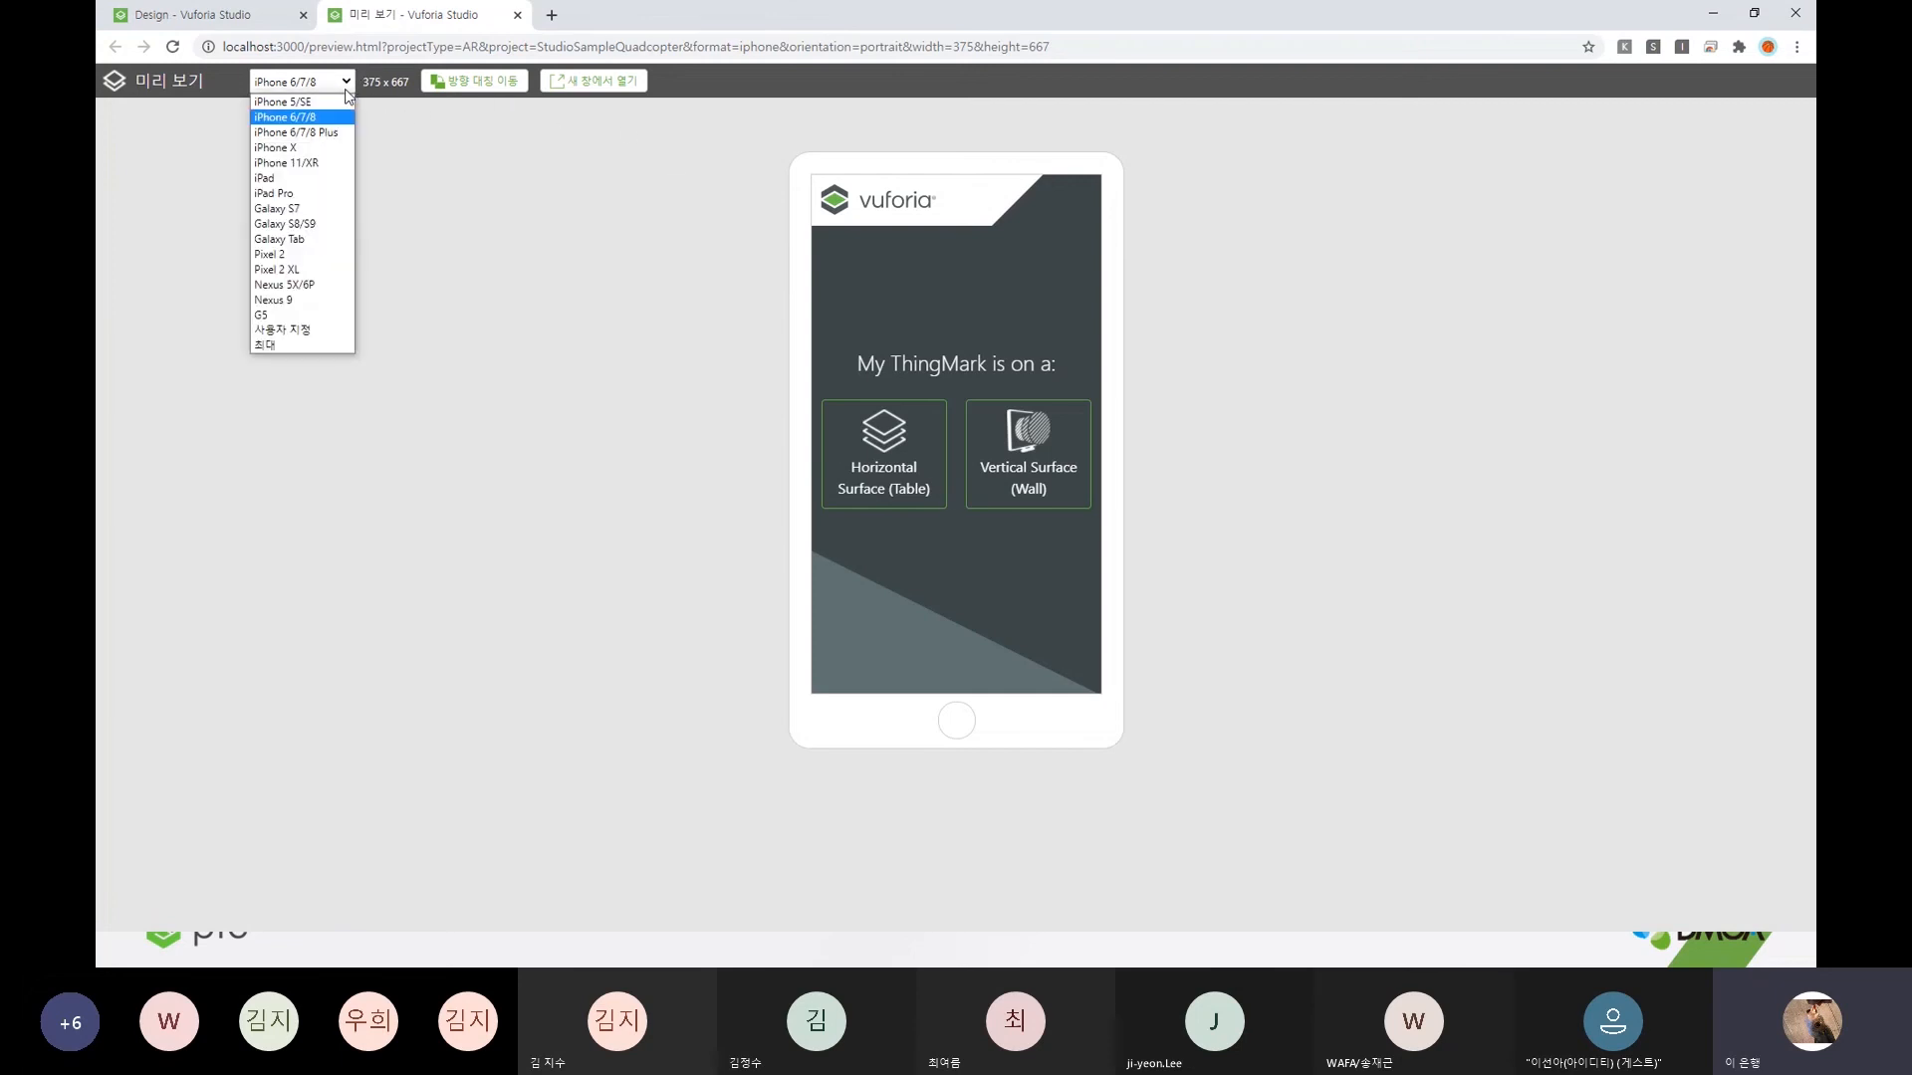
pyautogui.click(323, 196)
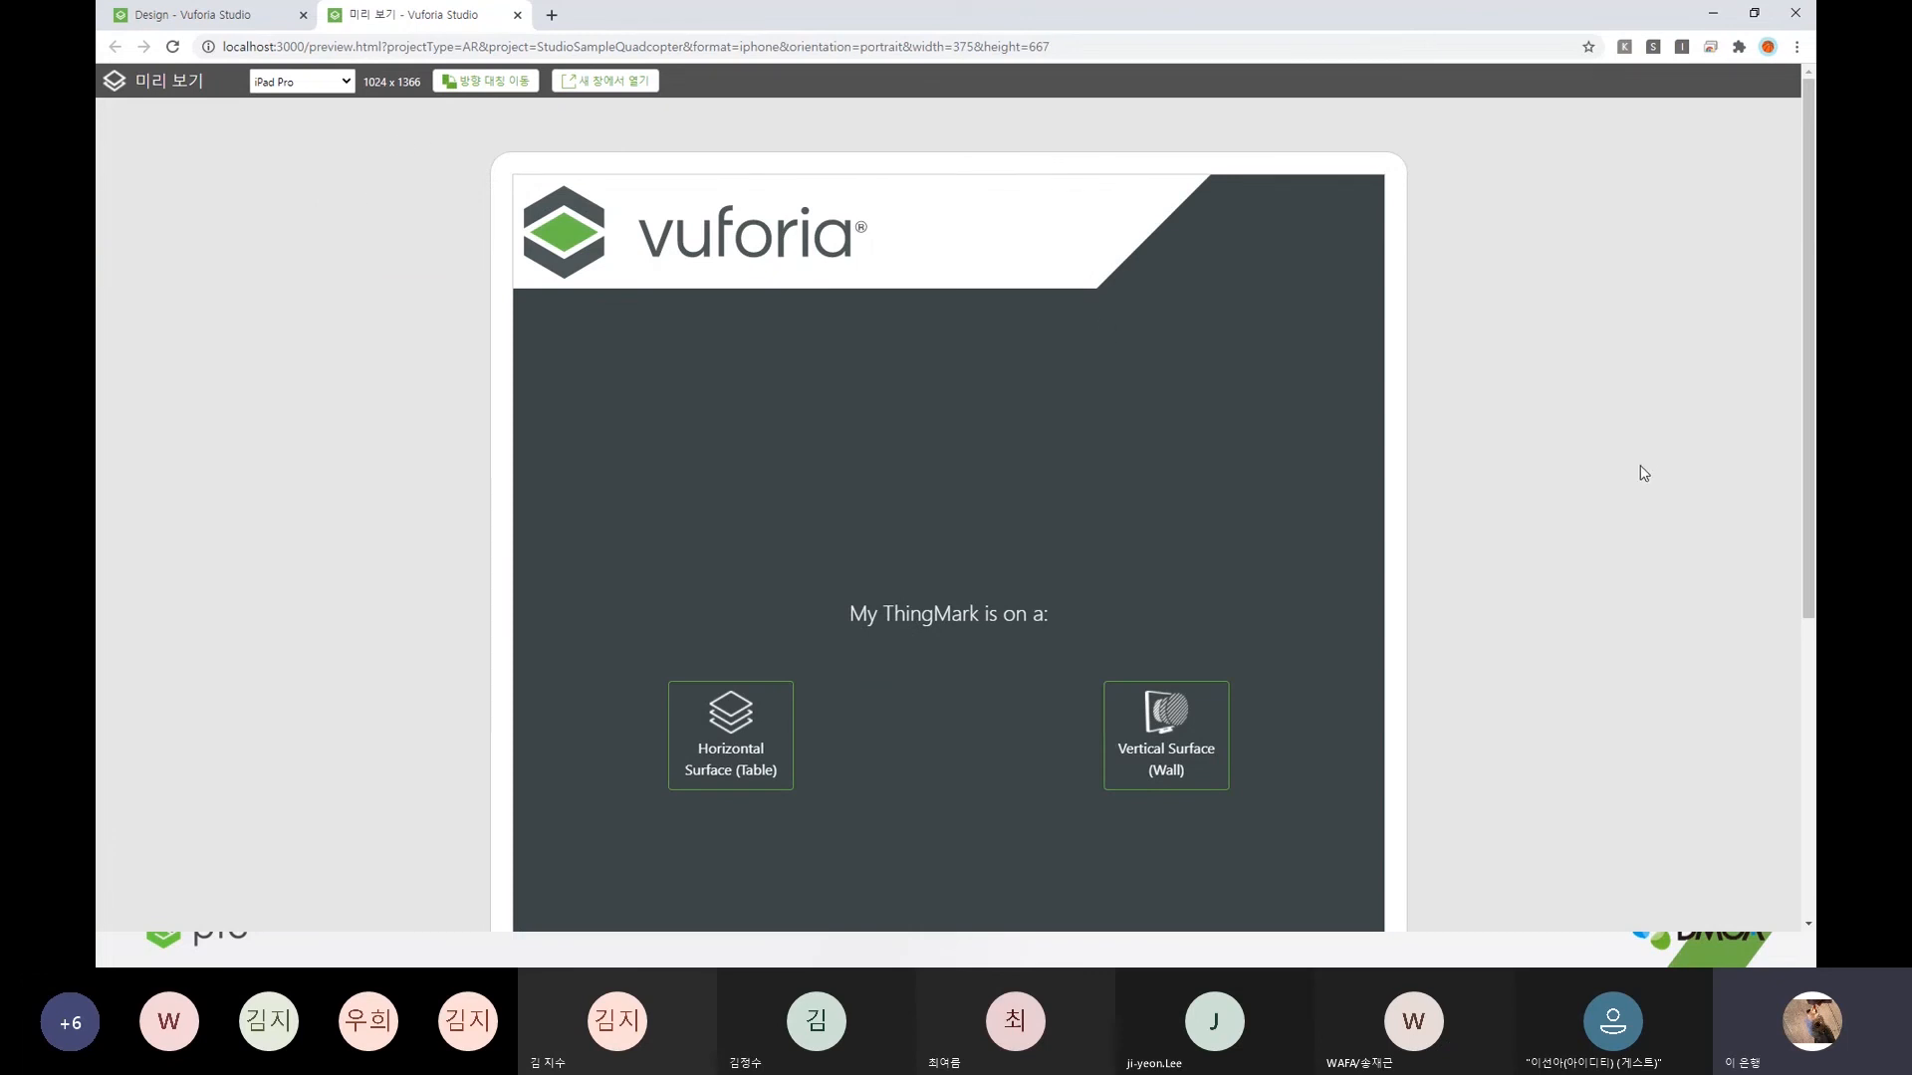
pyautogui.scroll(-2, 1643, 473)
pyautogui.scroll(2, 1637, 474)
pyautogui.click(470, 84)
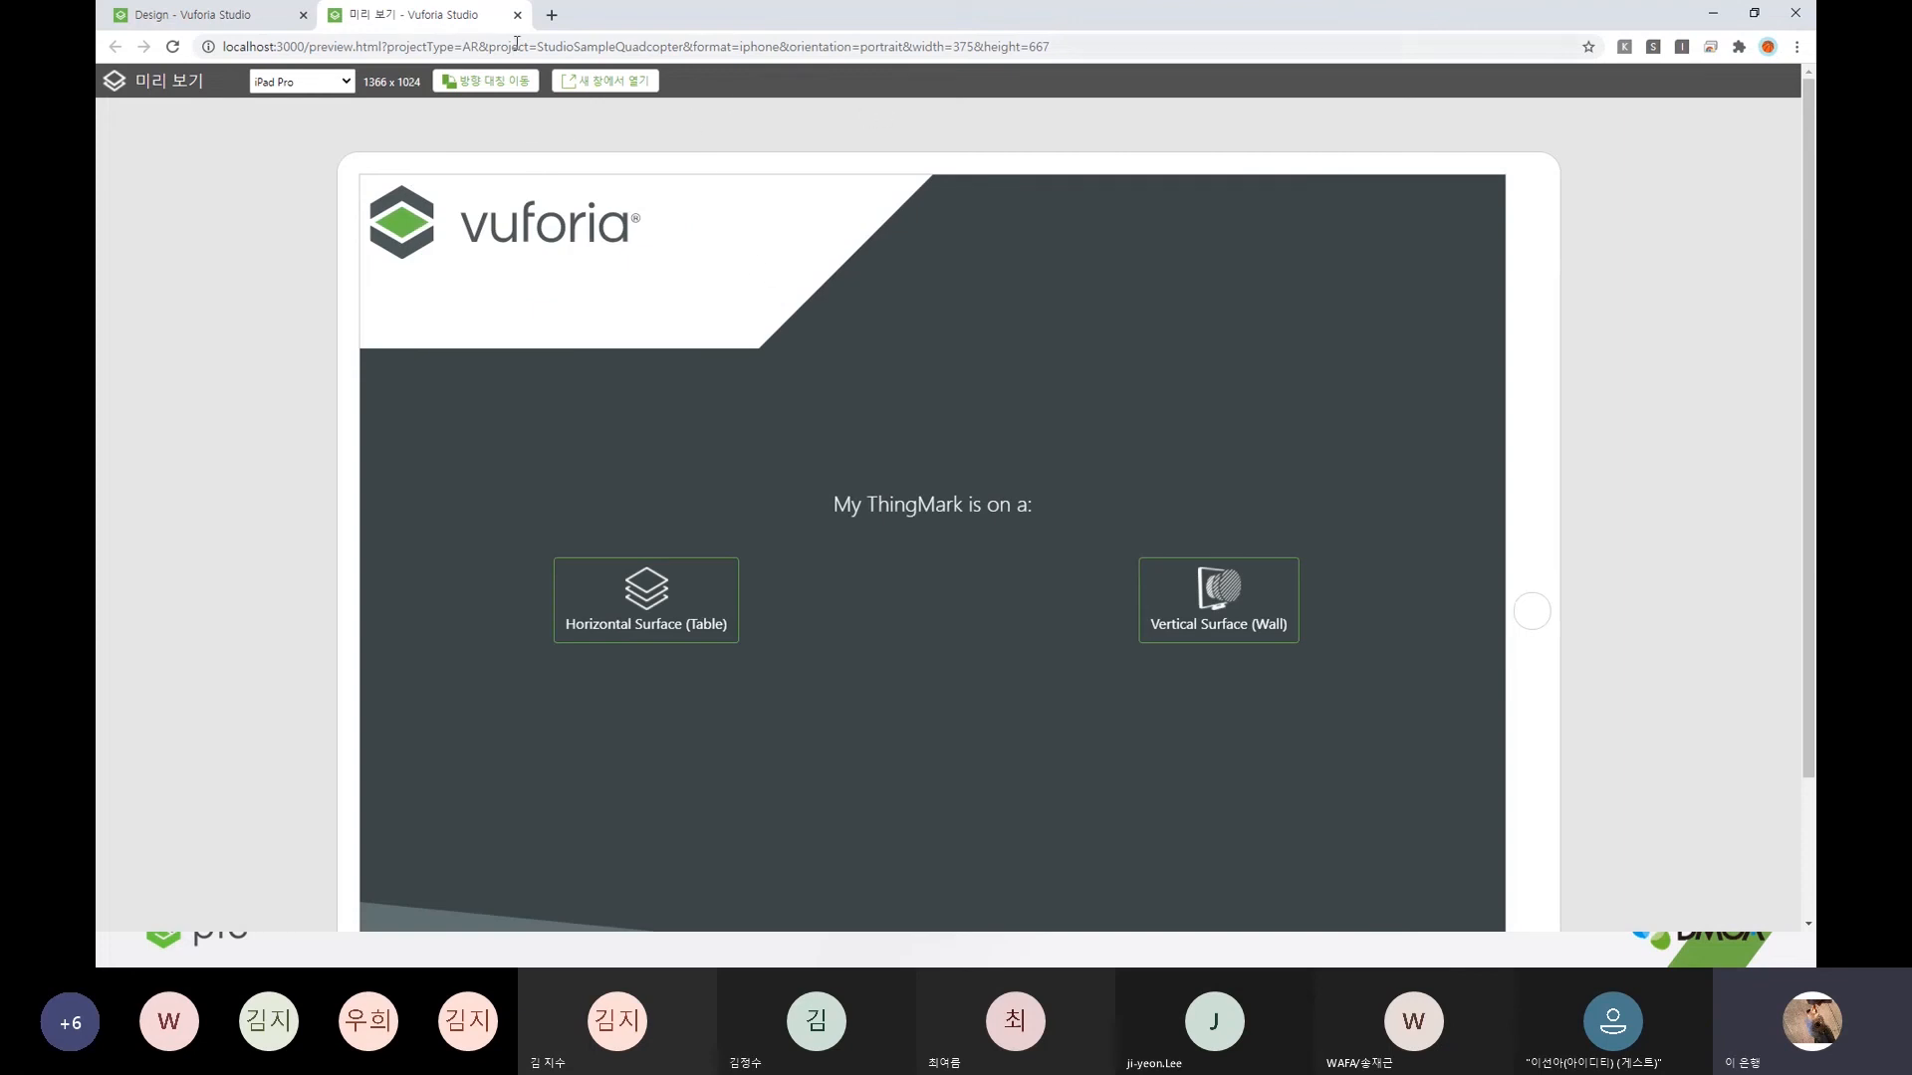
# - Try the custom size (사용자 지정) for the preview and set the preview device to iPhone 6/7/8 Plus
pyautogui.click(319, 86)
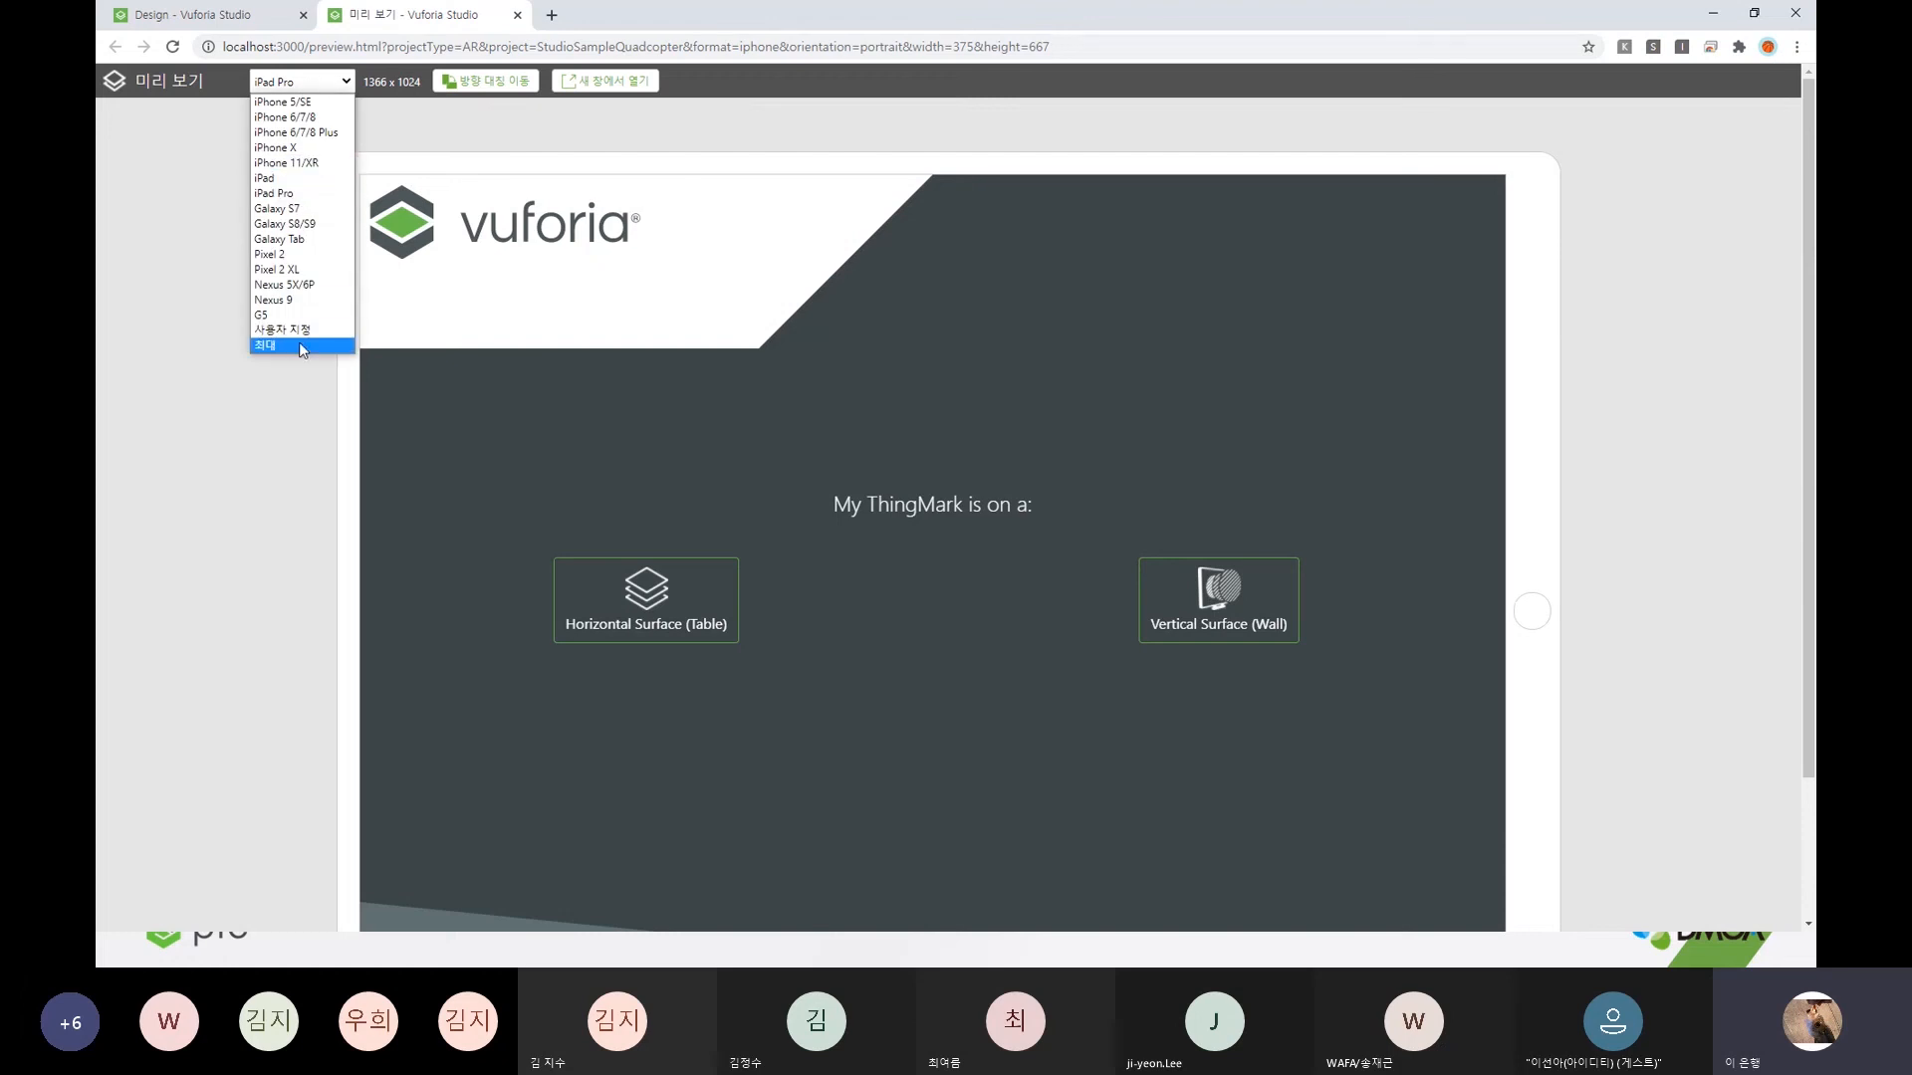
pyautogui.click(299, 345)
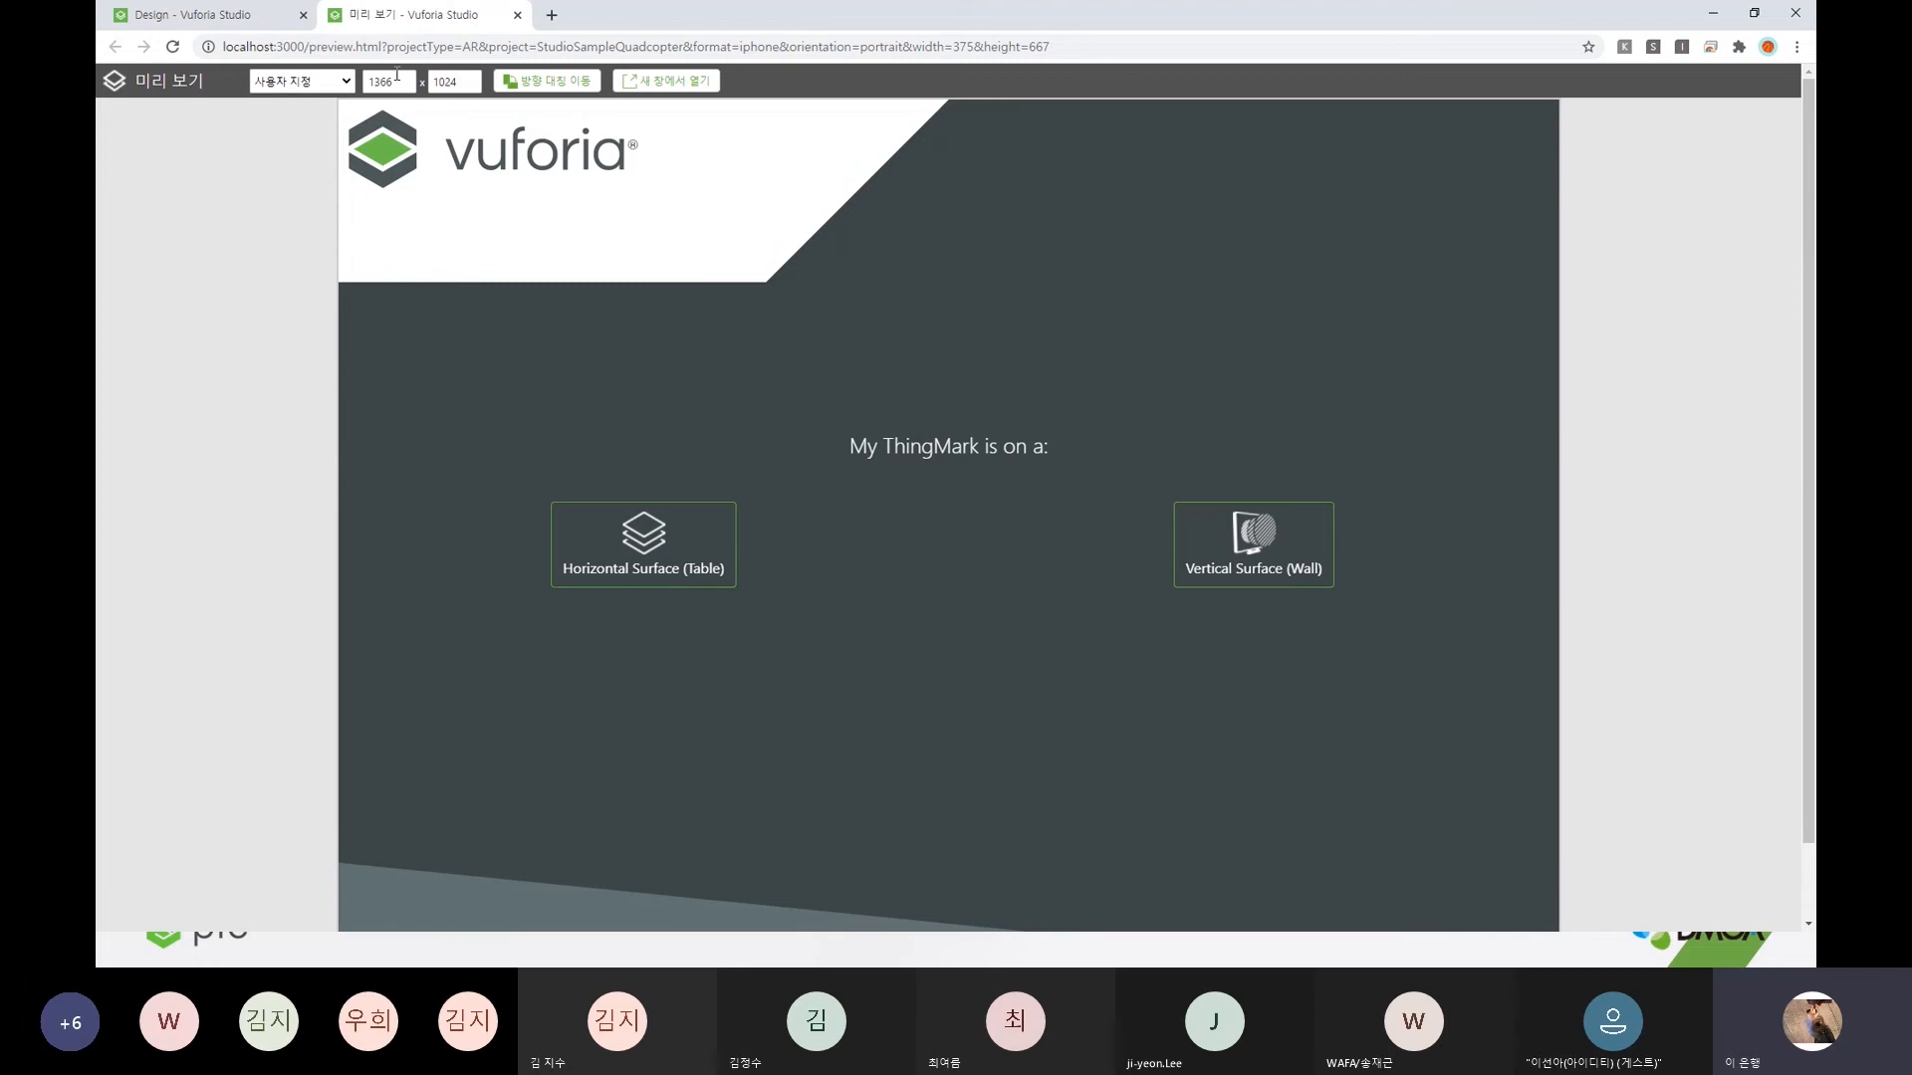
pyautogui.moveTo(399, 78); pyautogui.dragTo(364, 84)
pyautogui.click(348, 84)
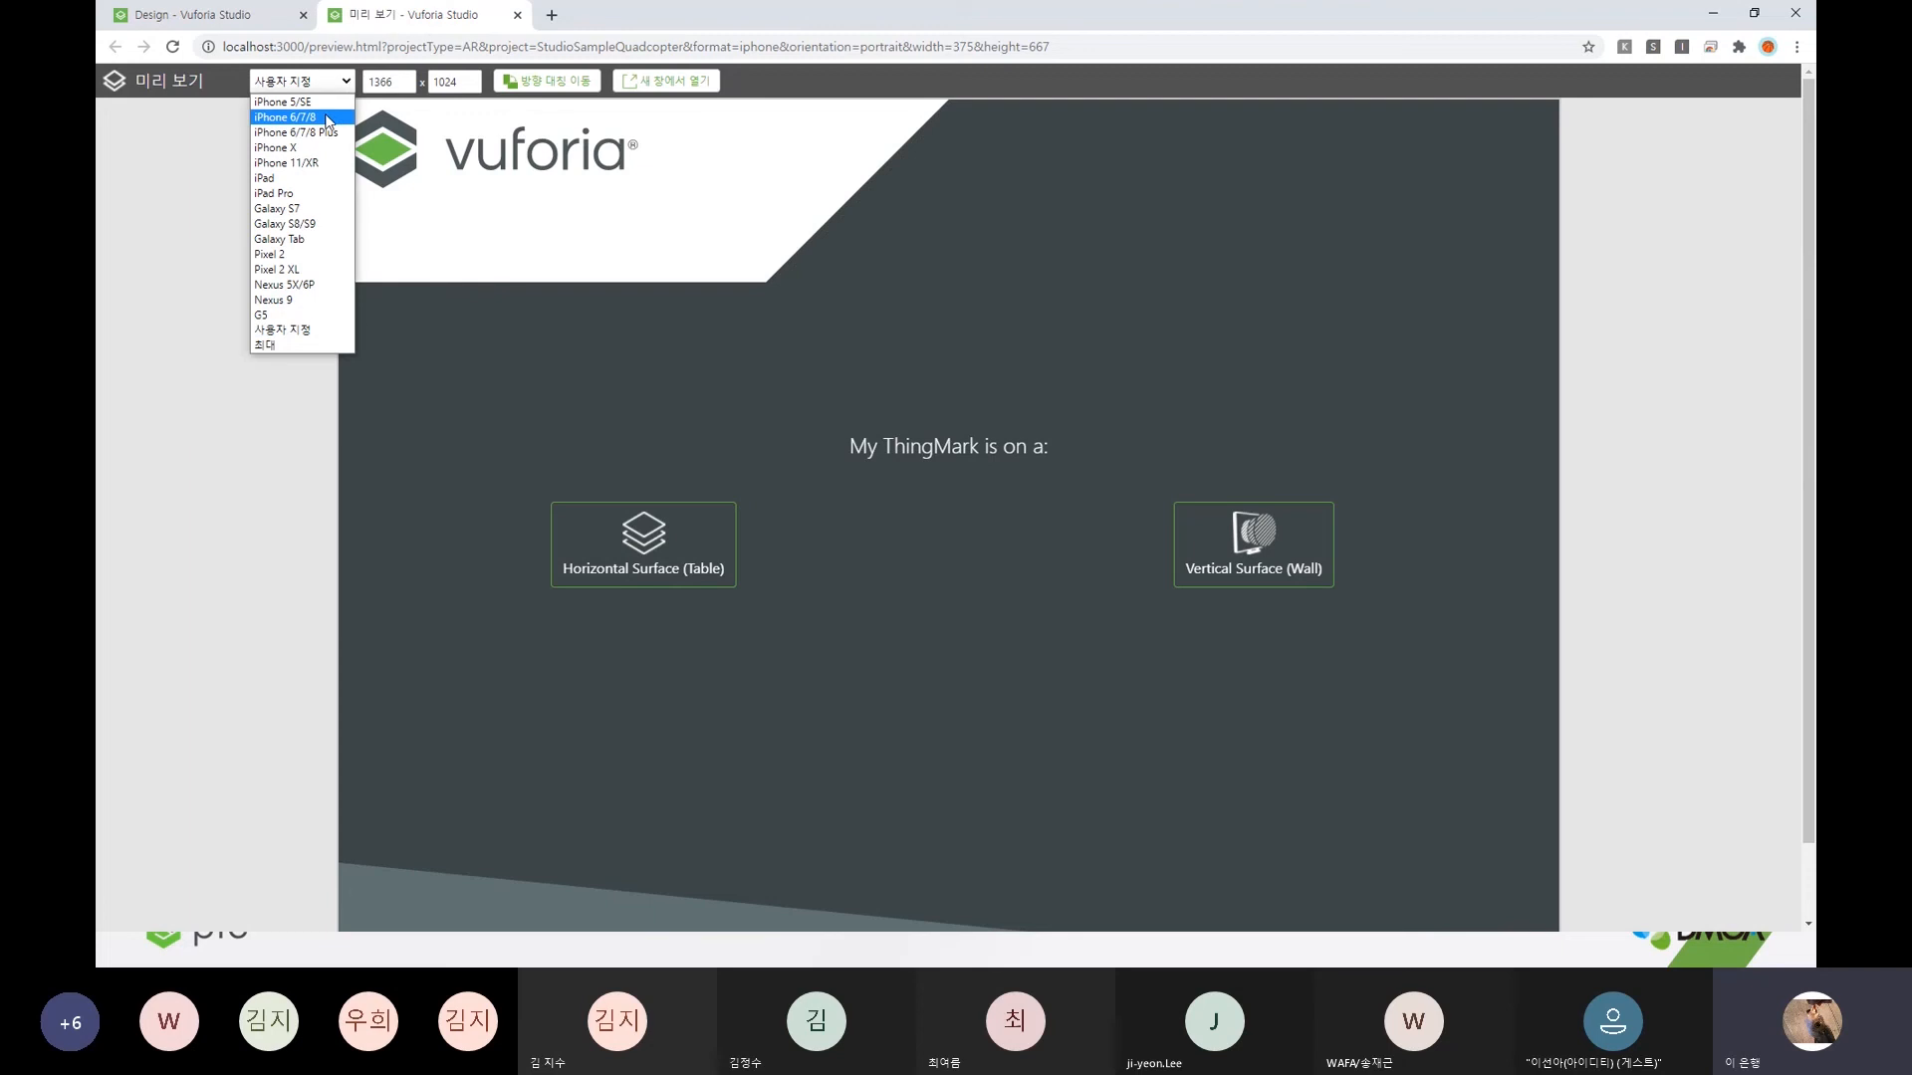
pyautogui.click(320, 132)
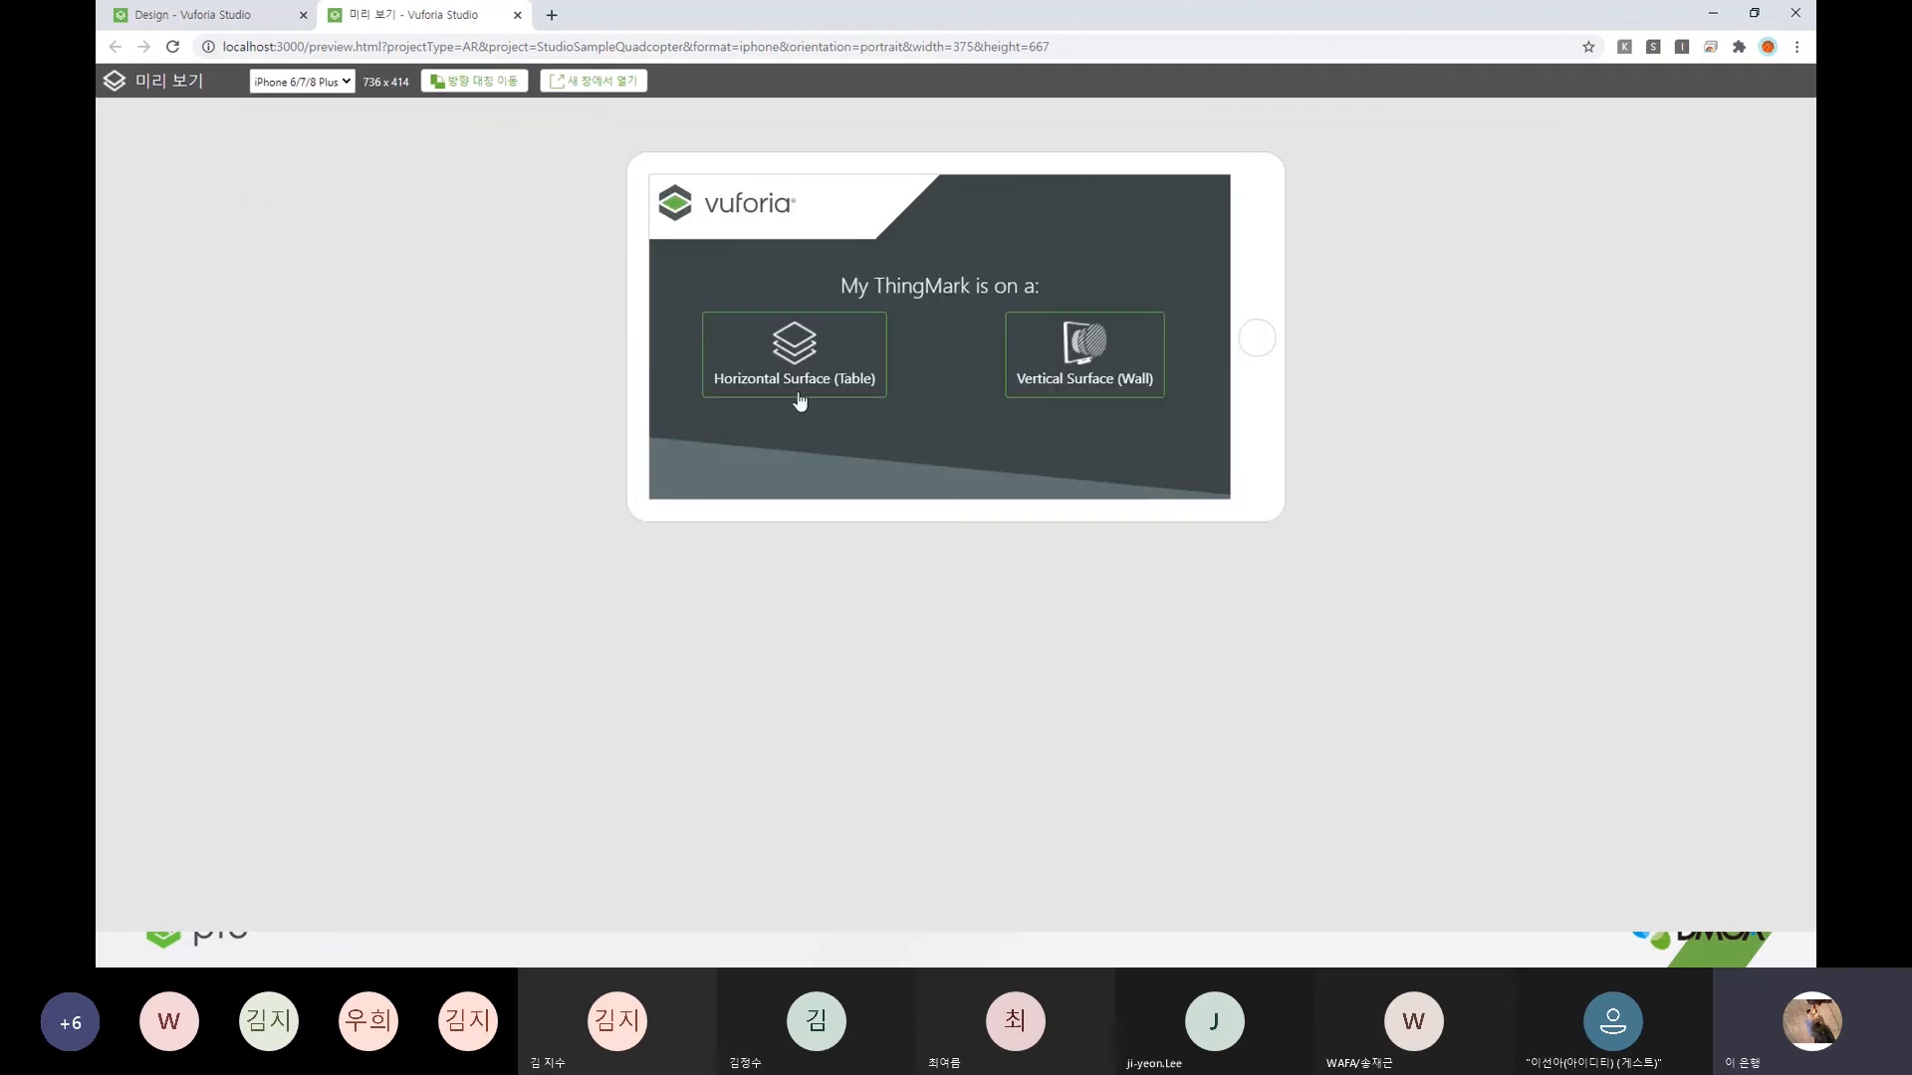
# - Test the Horizontal Surface (Table) preview by powering on the quadcopter, raising and lowering it, switching it off, and close the preview
pyautogui.click(822, 368)
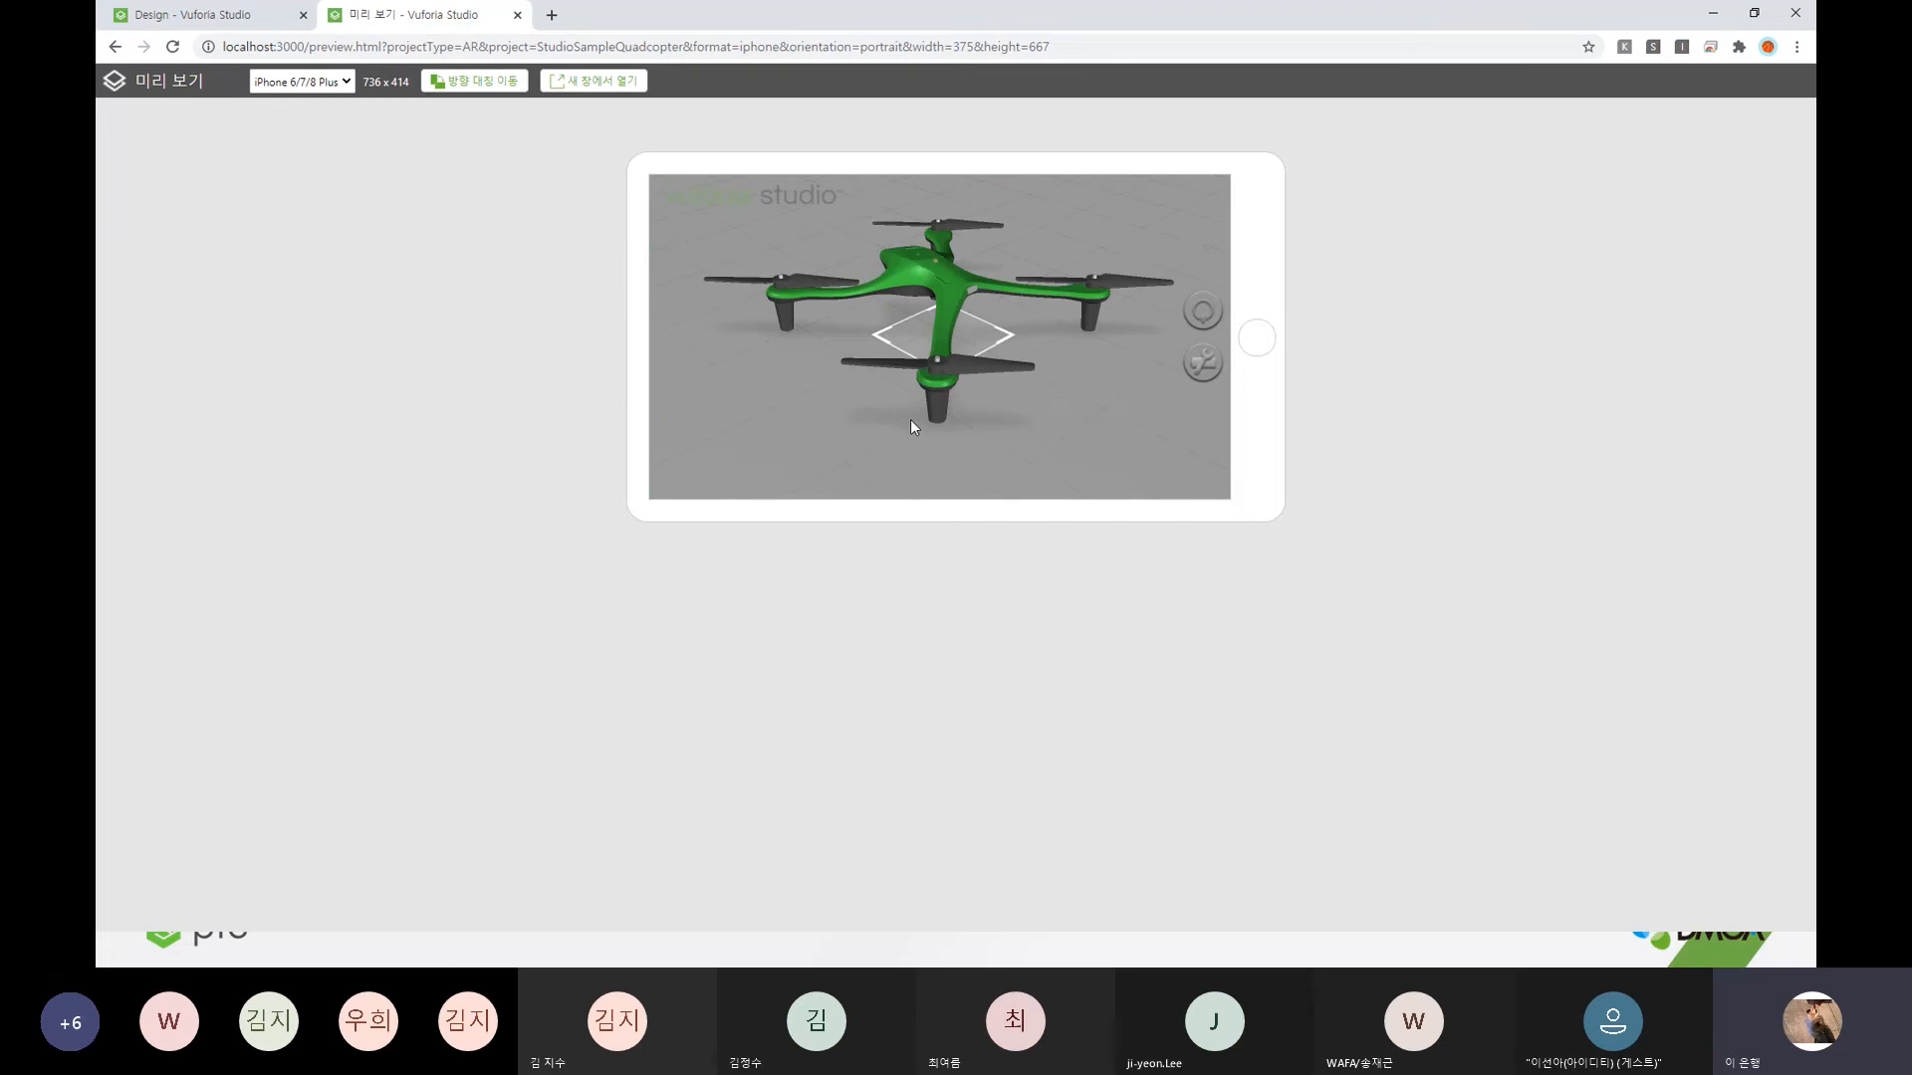
pyautogui.click(1199, 316)
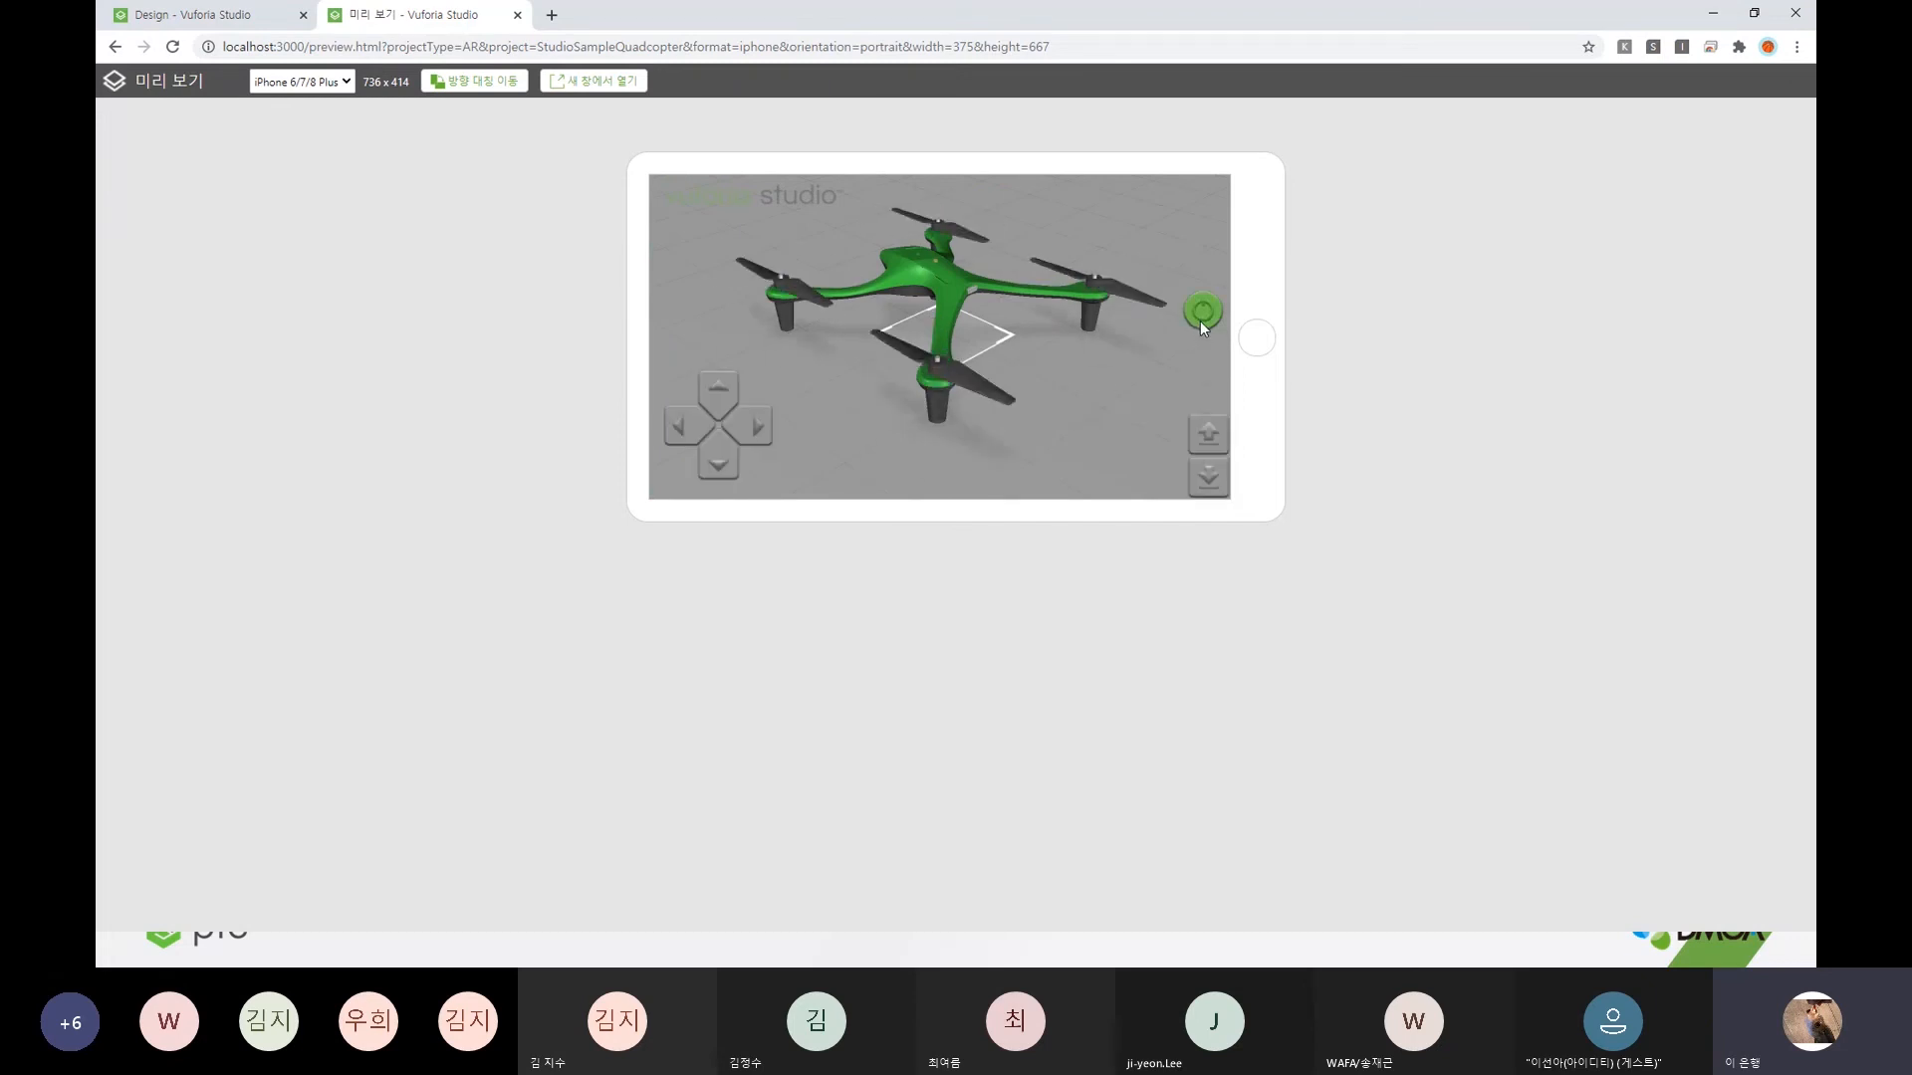
pyautogui.click(1203, 428)
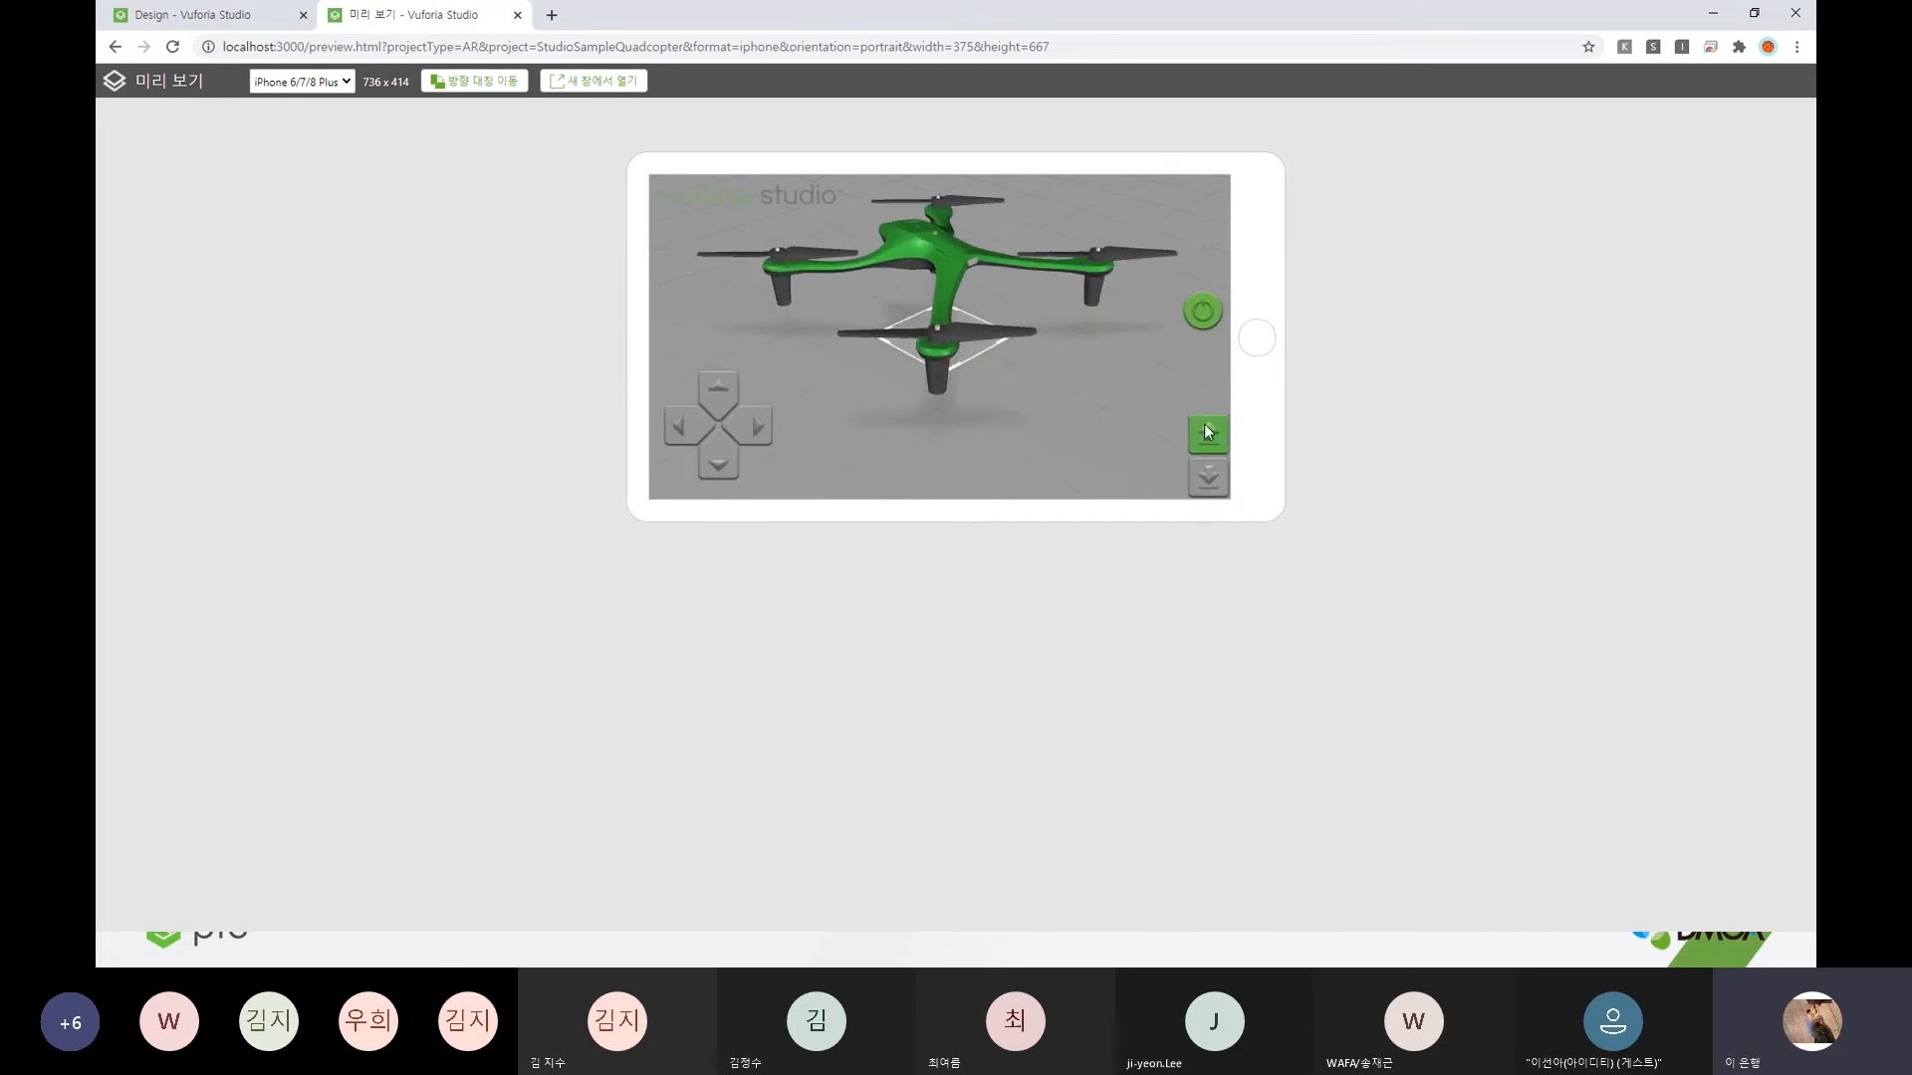
pyautogui.click(1213, 482)
pyautogui.click(1199, 317)
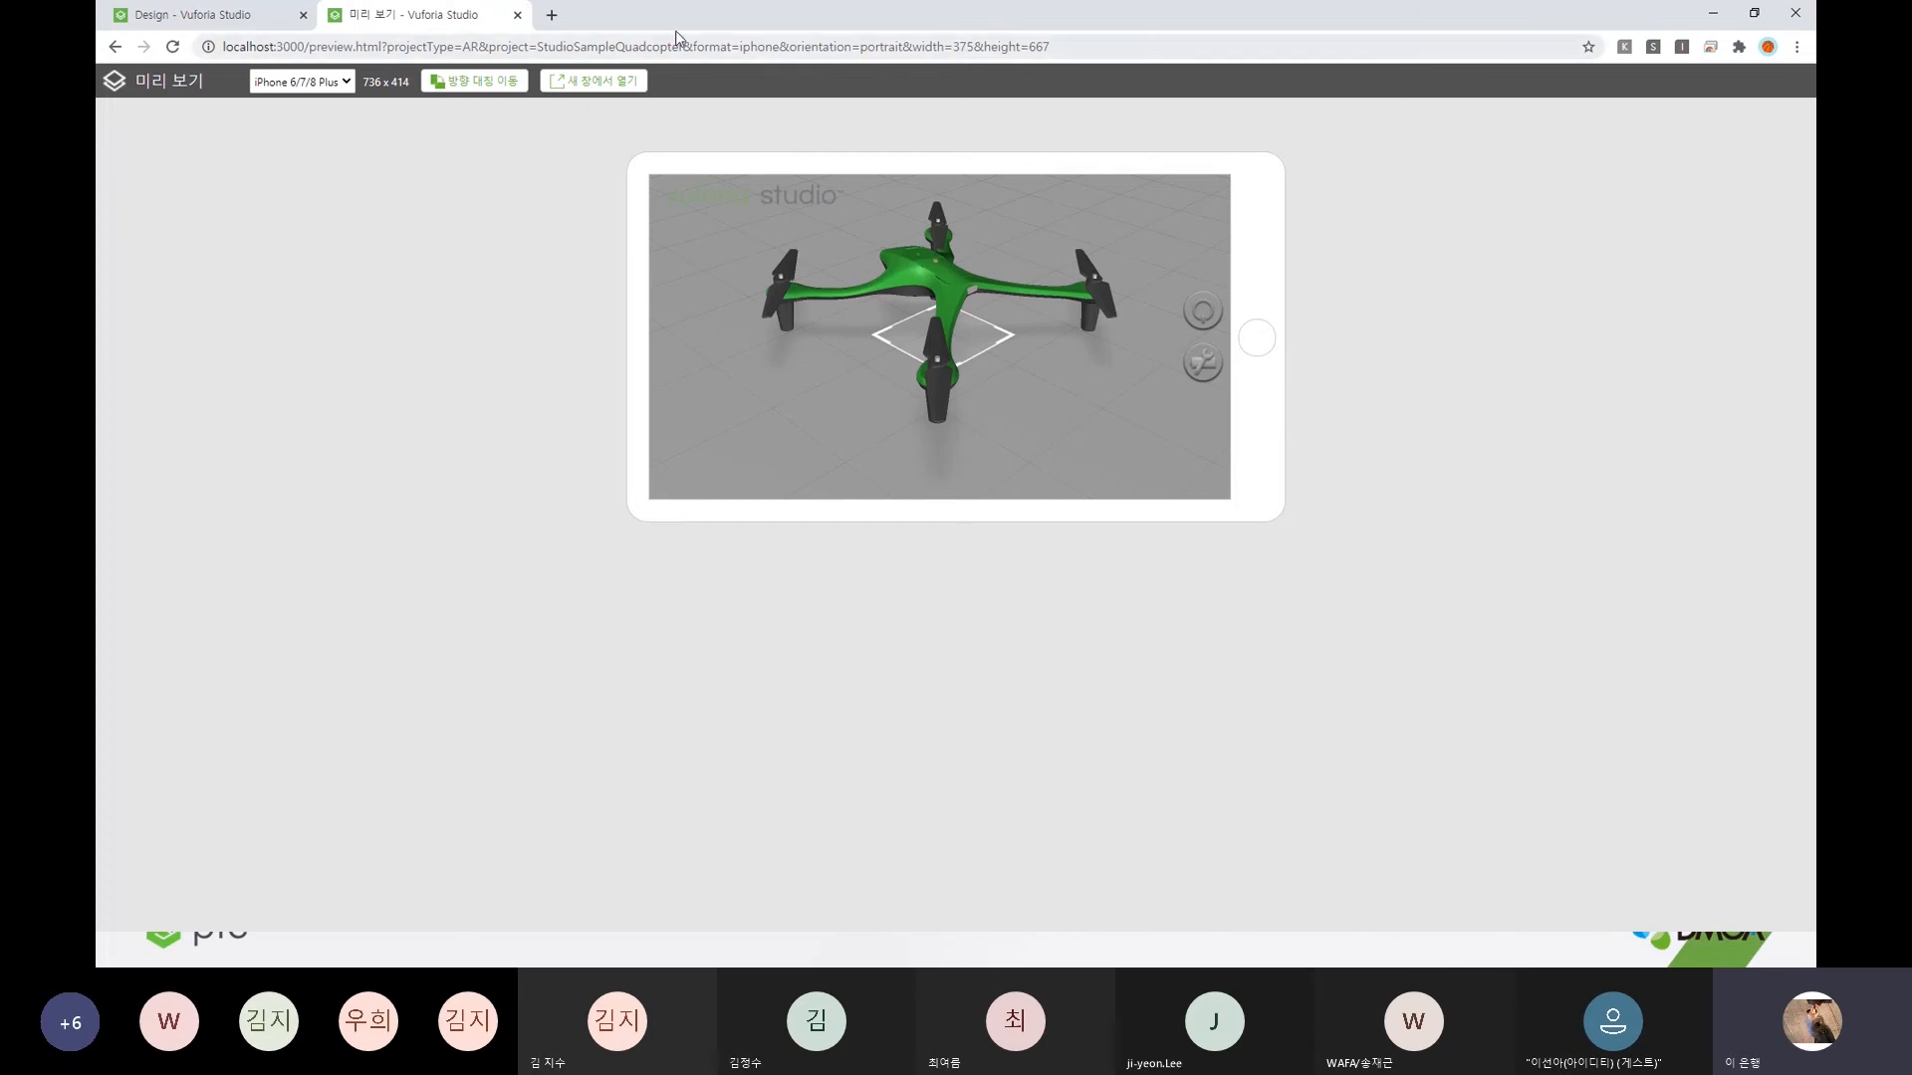
pyautogui.click(517, 15)
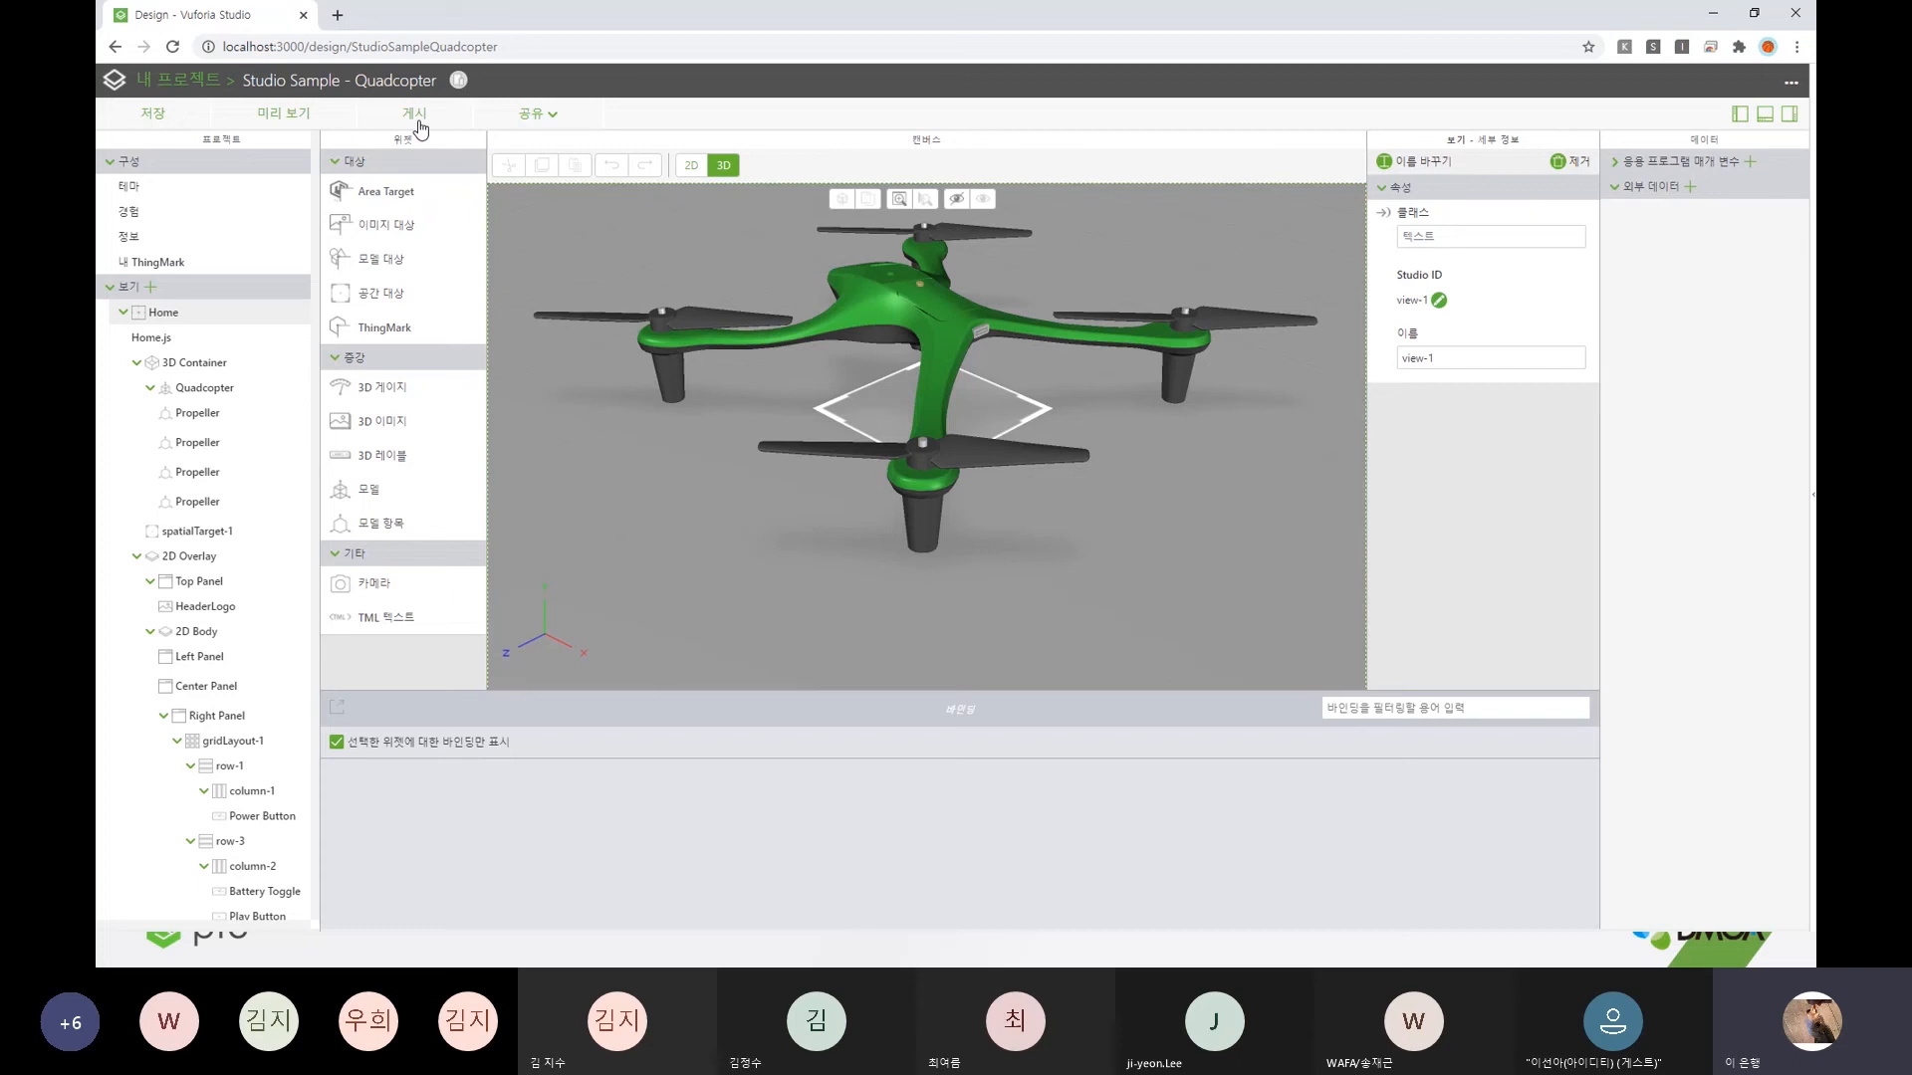
# - Look at the sharing options (공유) available for the Quadcopter project and close them without choosing one
pyautogui.click(562, 121)
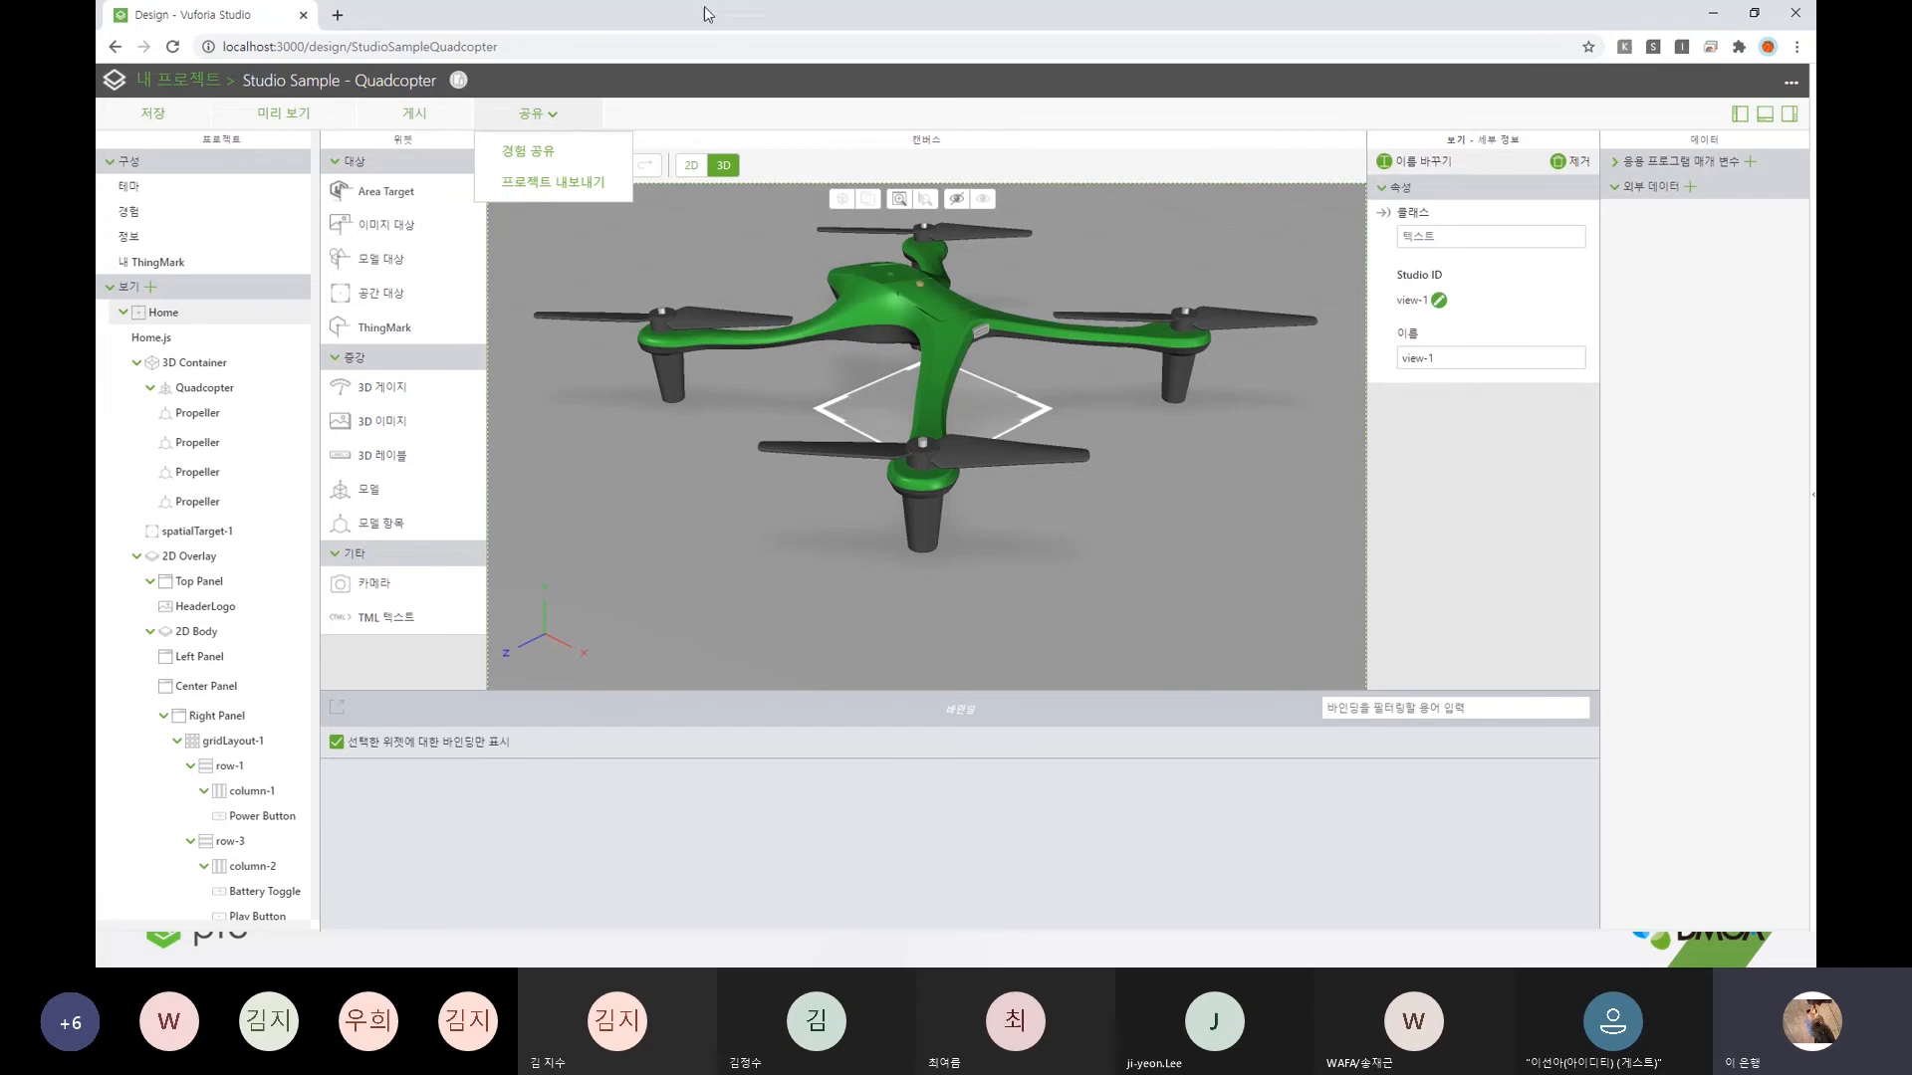
pyautogui.click(722, 41)
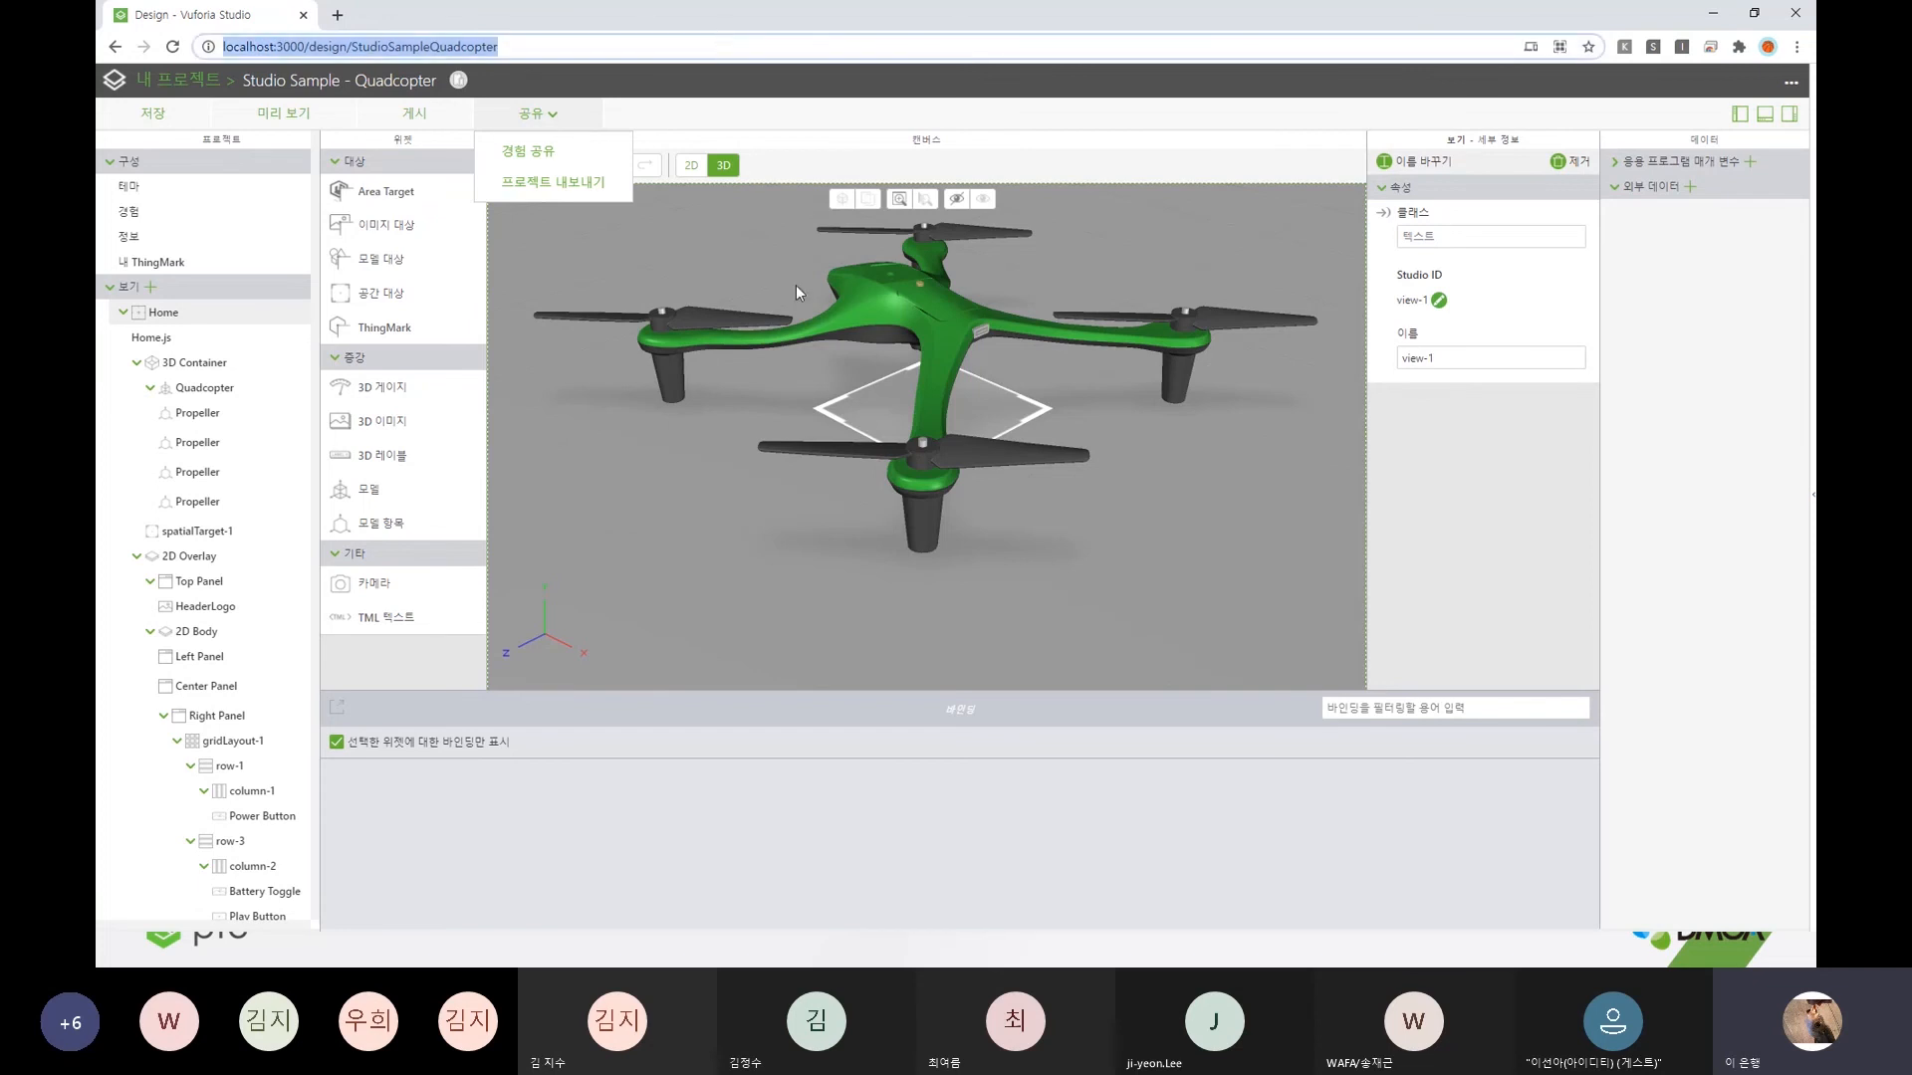
pyautogui.click(523, 122)
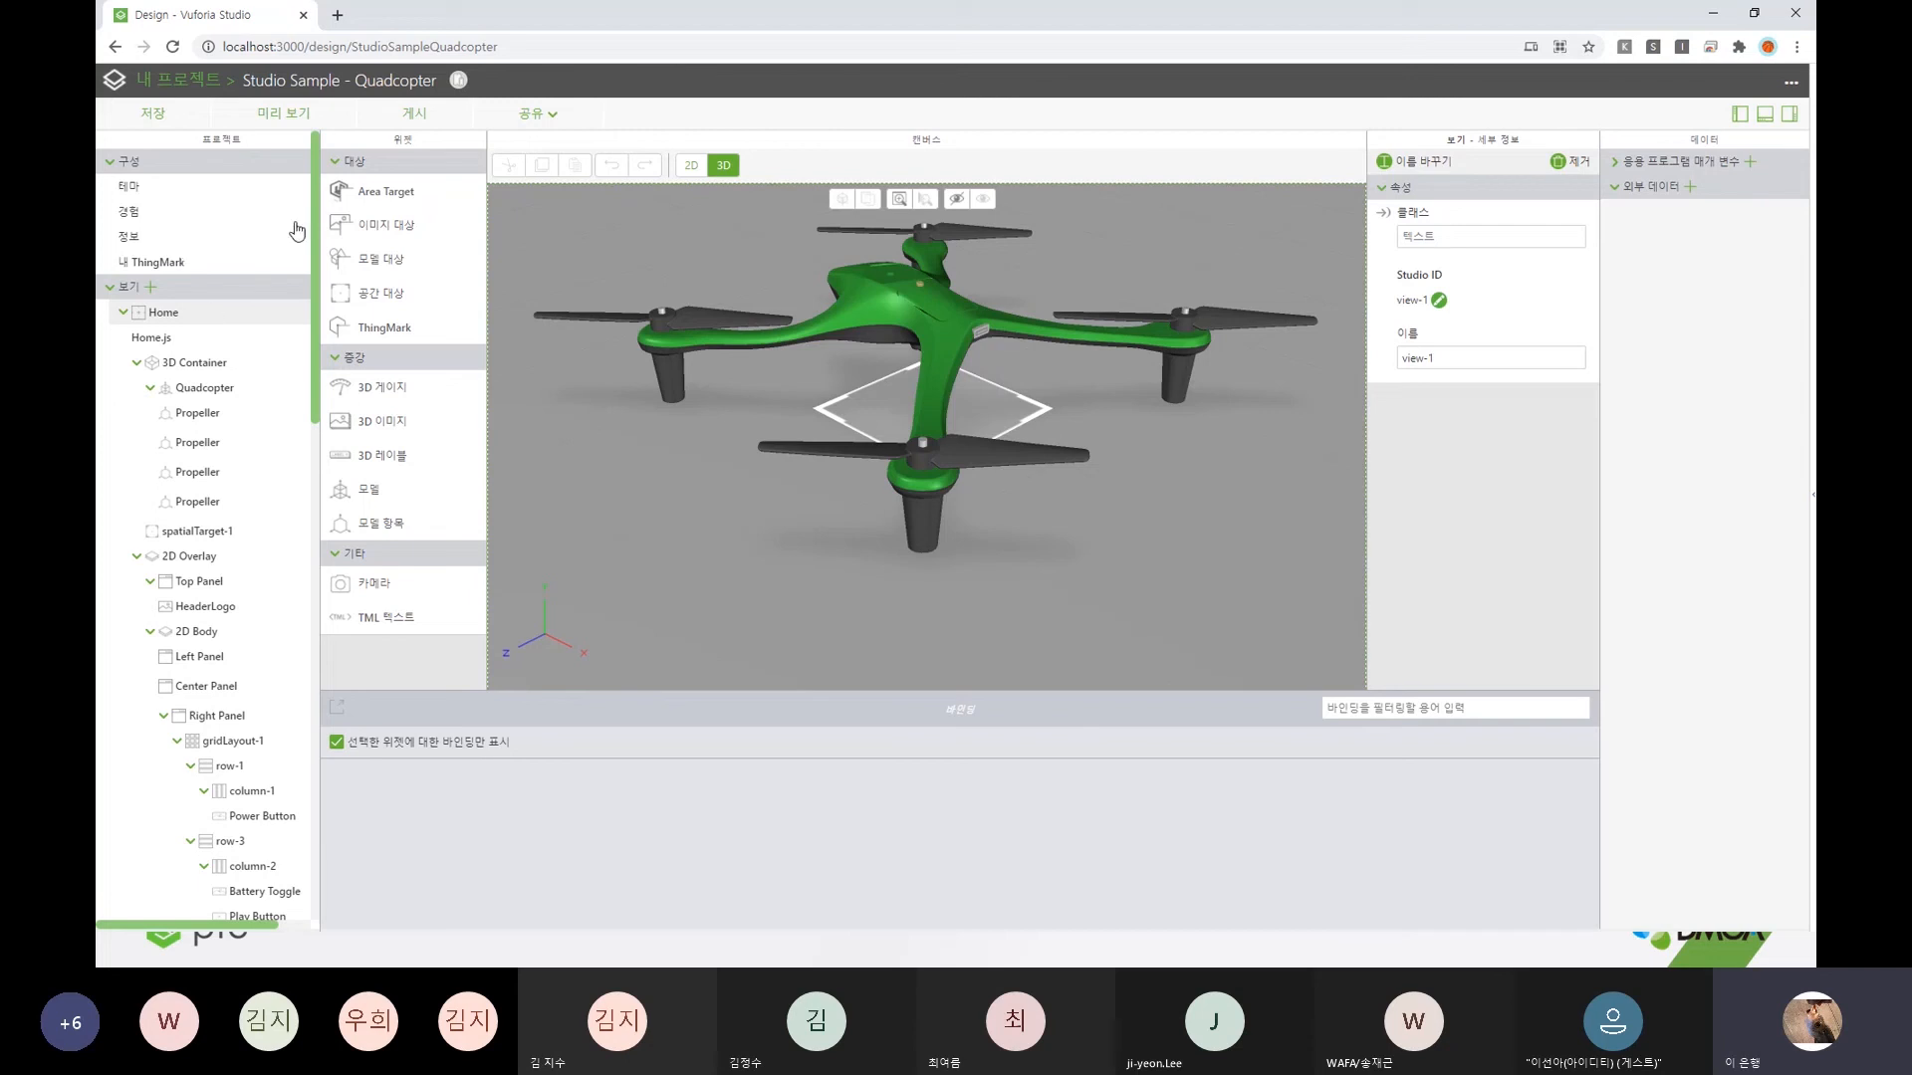
# - Collapse the configuration section (구성) of the project tree and examine the Home view's widget hierarchy and the application style code
pyautogui.click(114, 165)
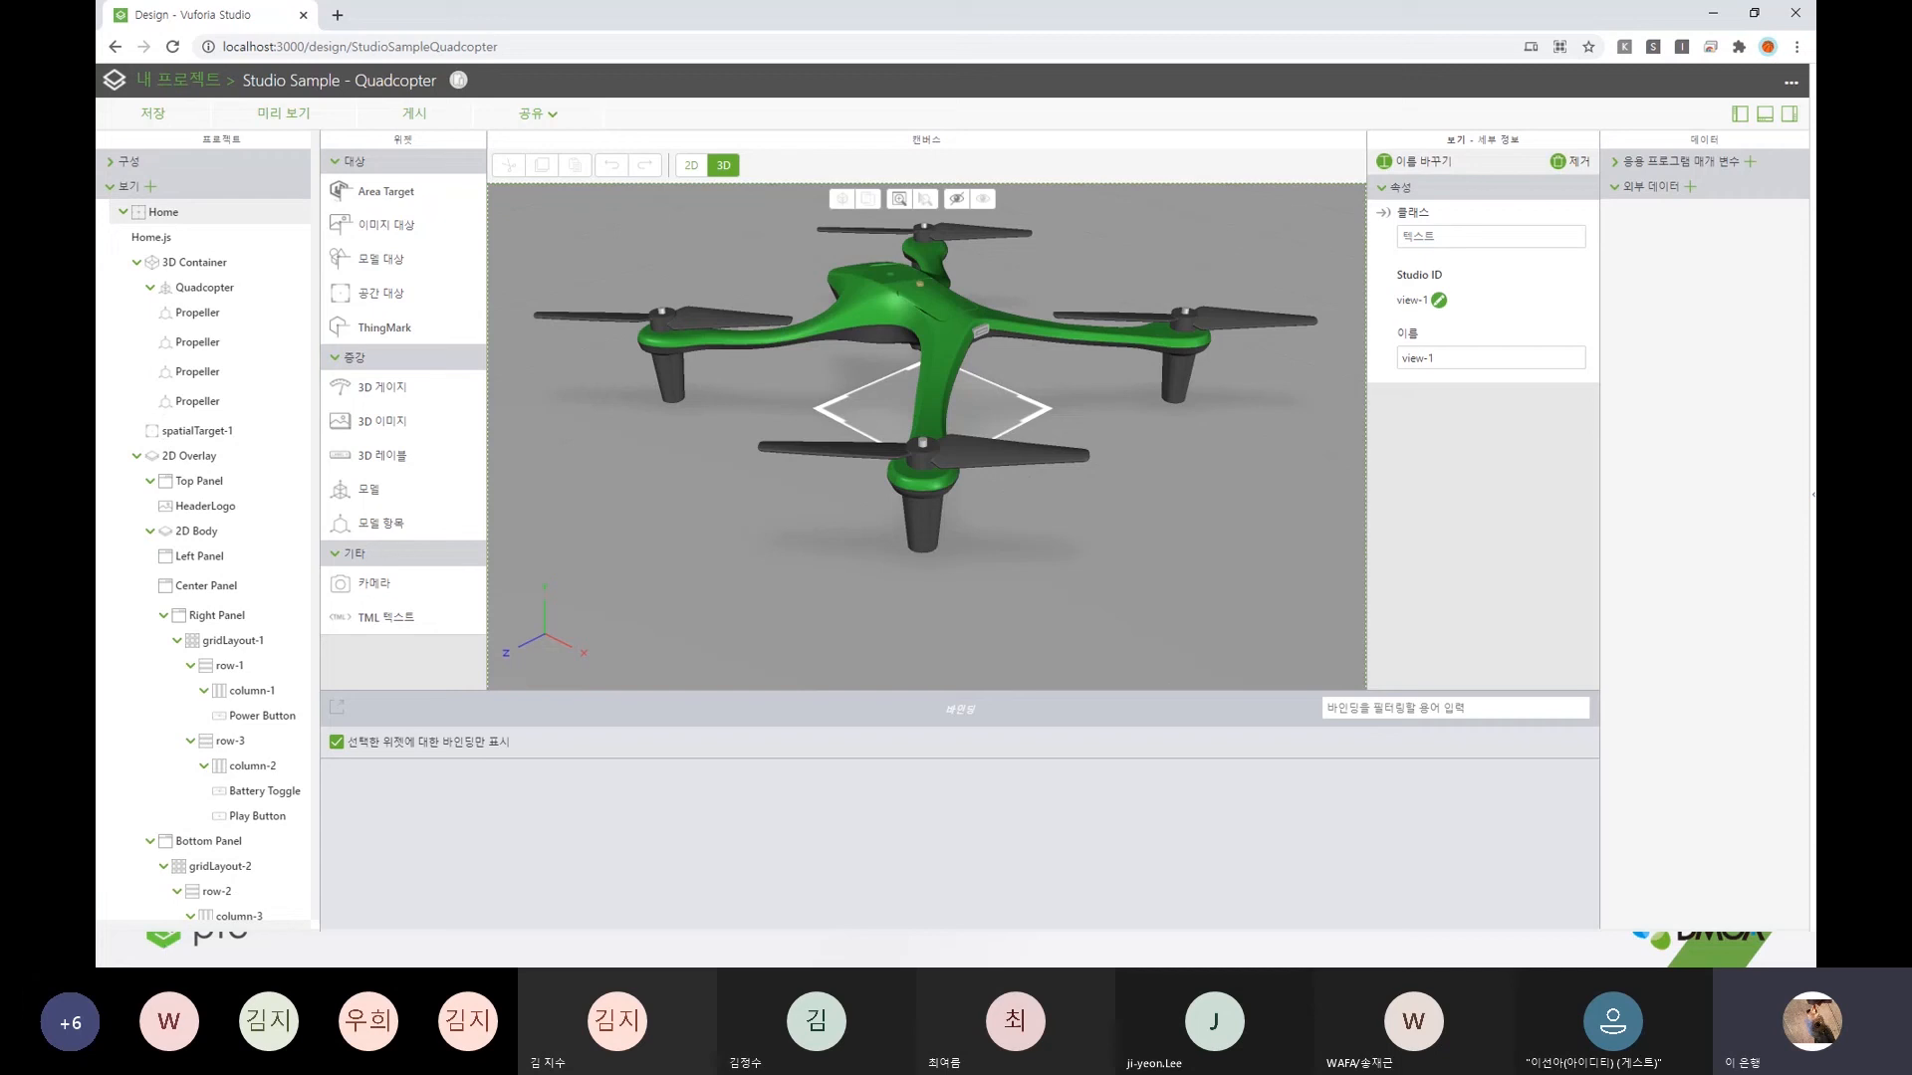
pyautogui.scroll(-2, 251, 567)
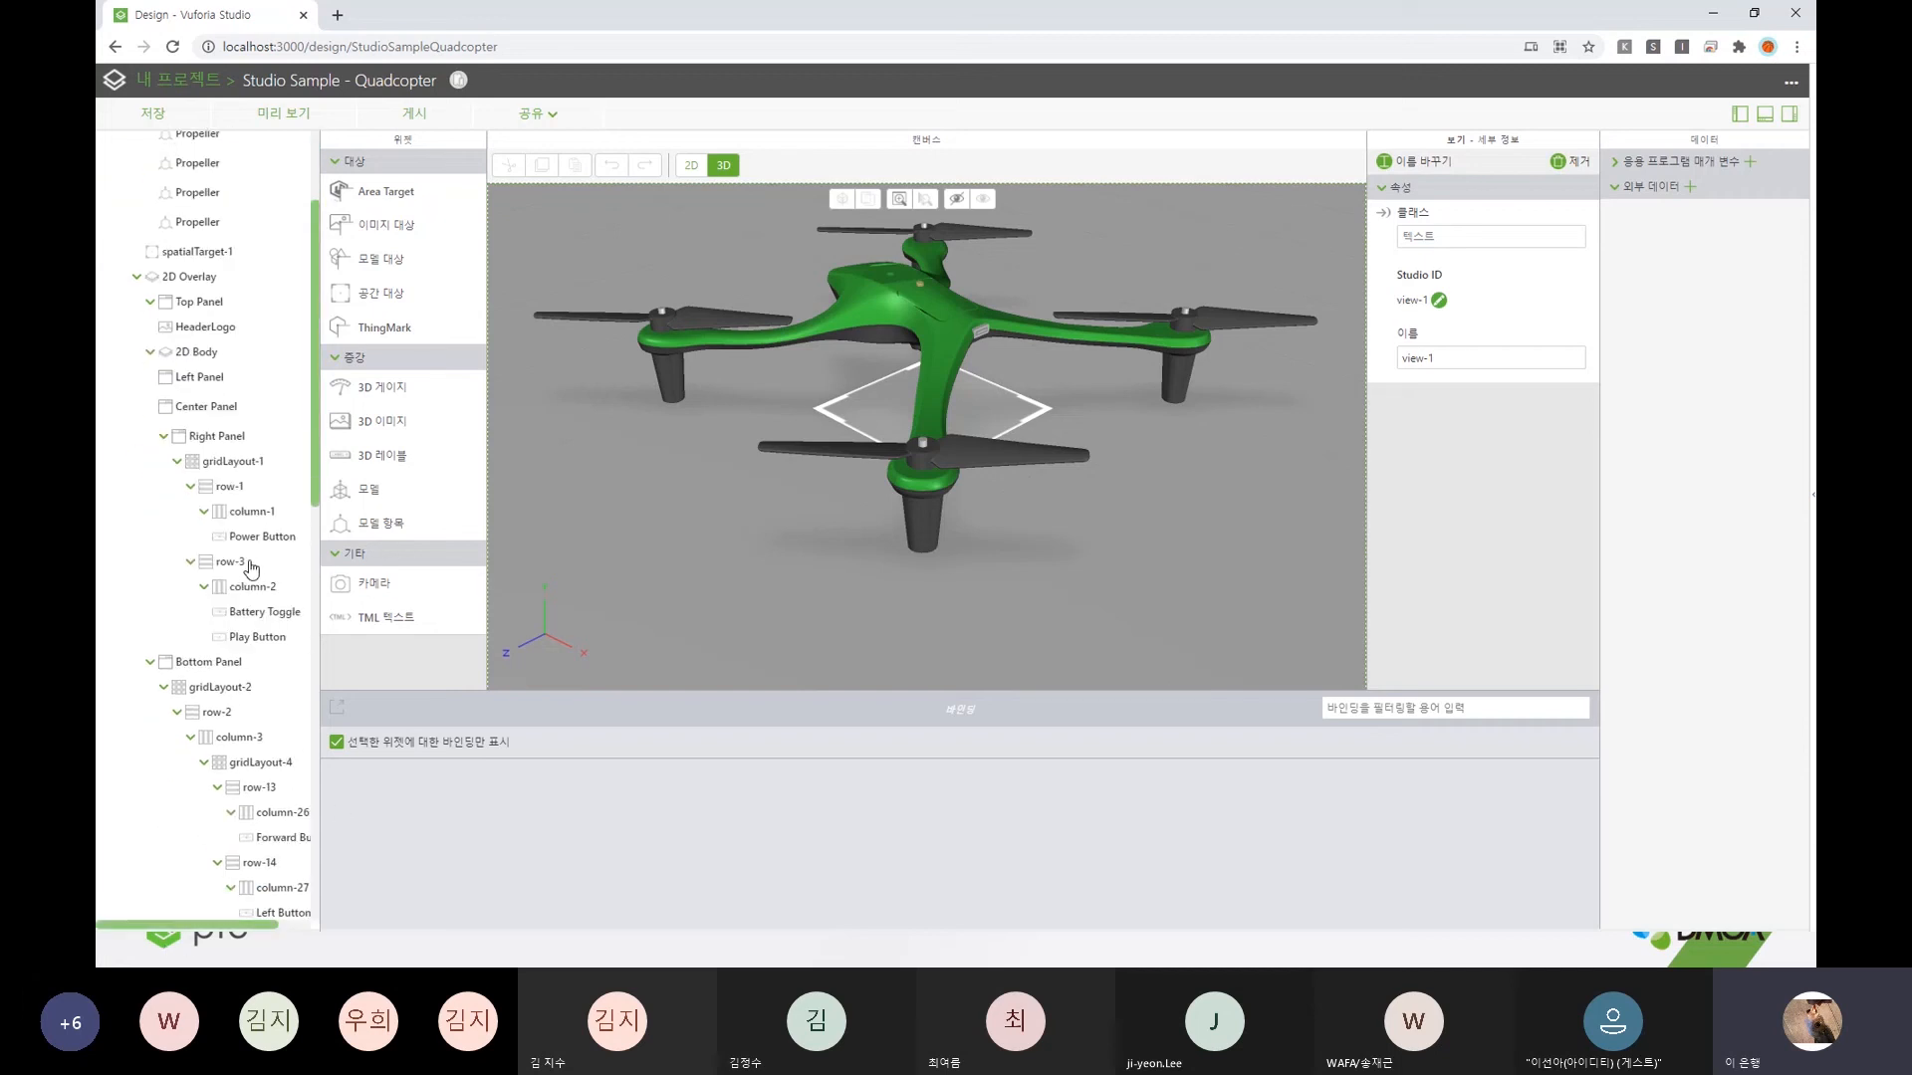
pyautogui.scroll(-4, 251, 567)
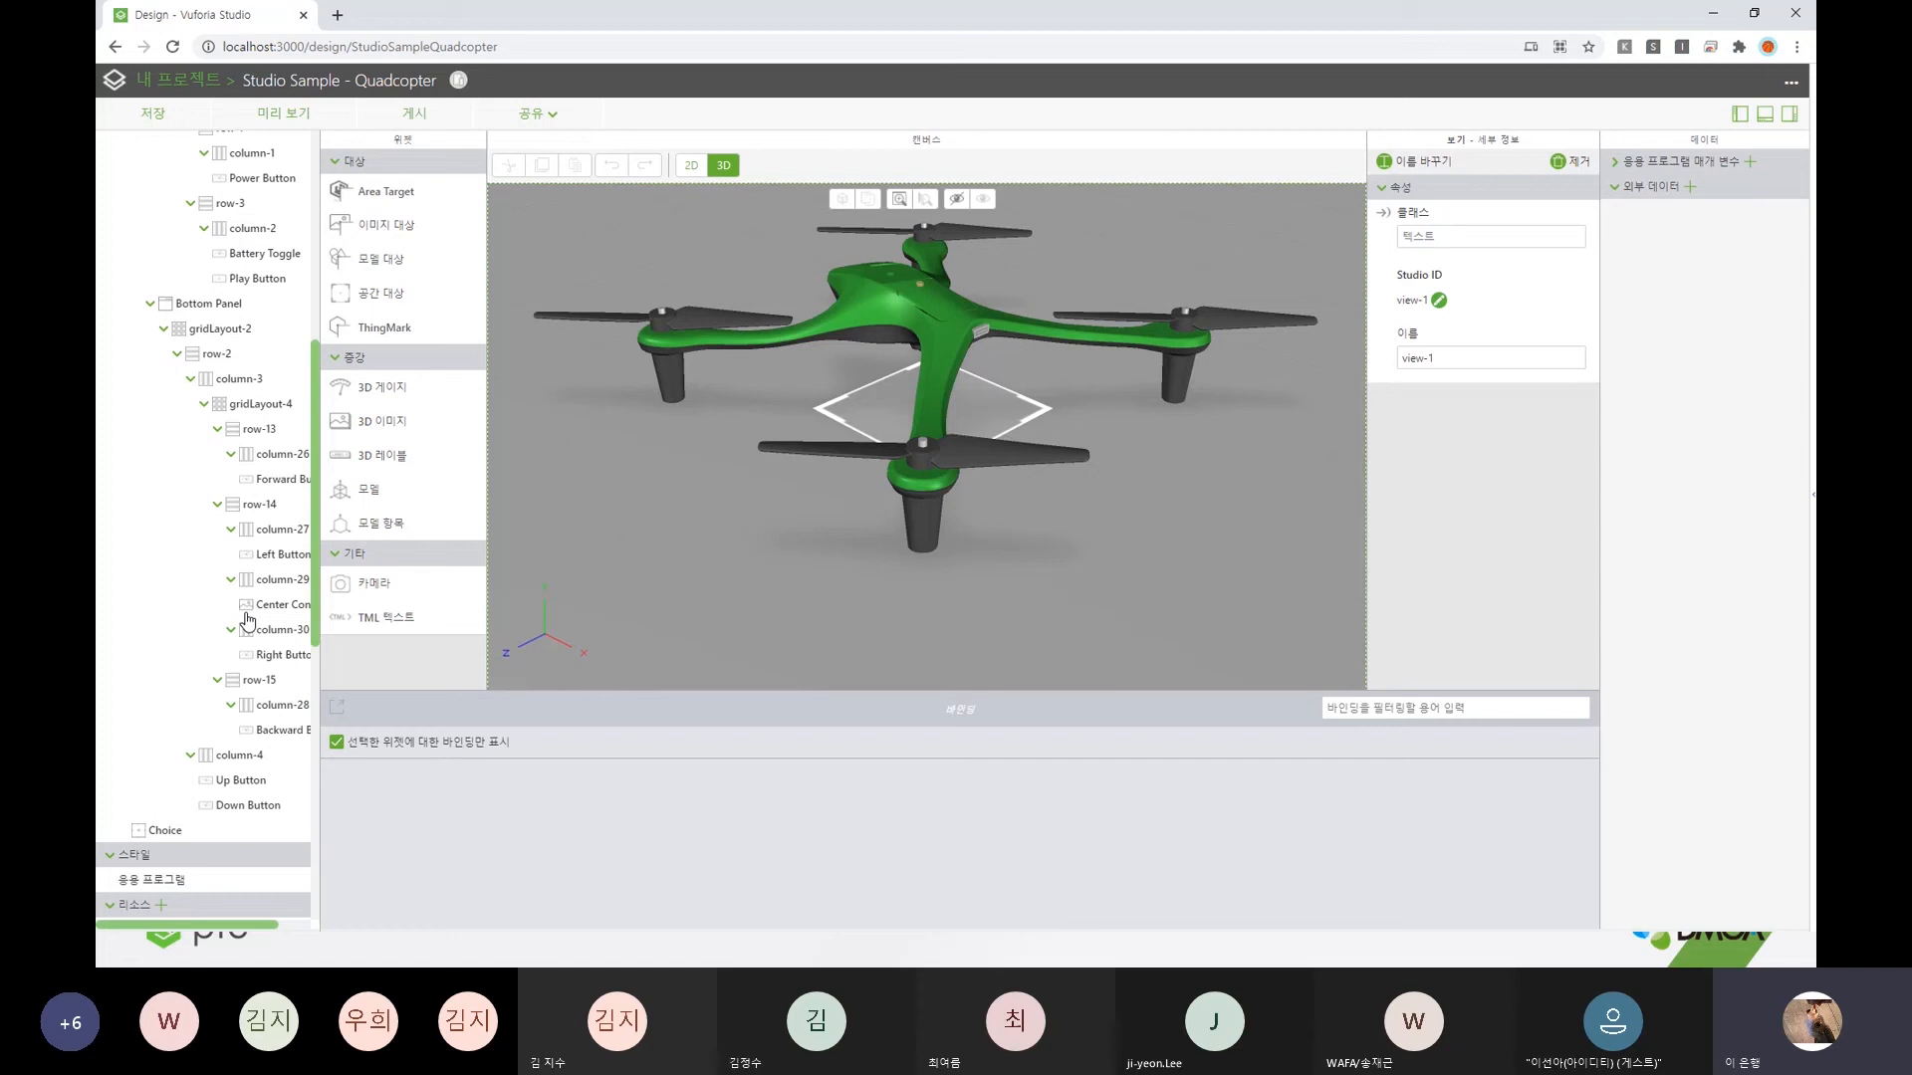
pyautogui.click(173, 883)
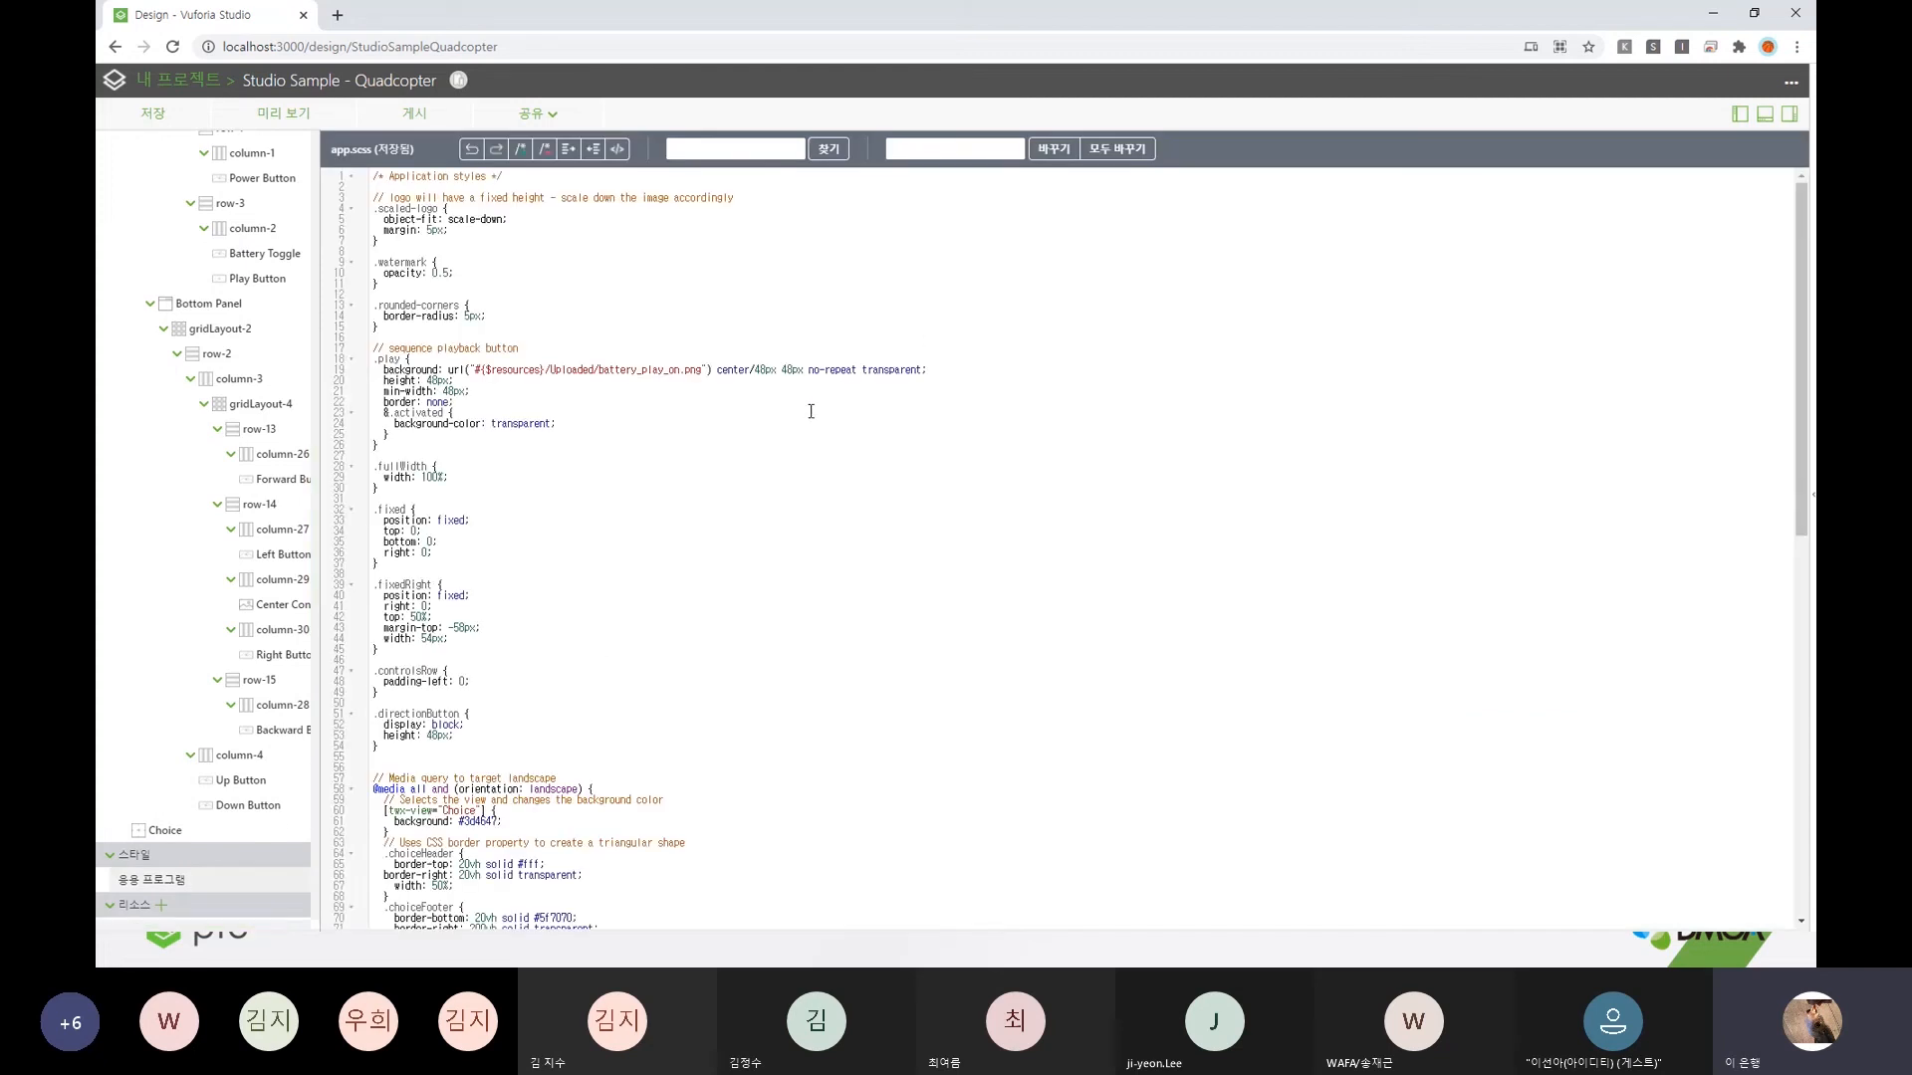
pyautogui.scroll(-8, 811, 411)
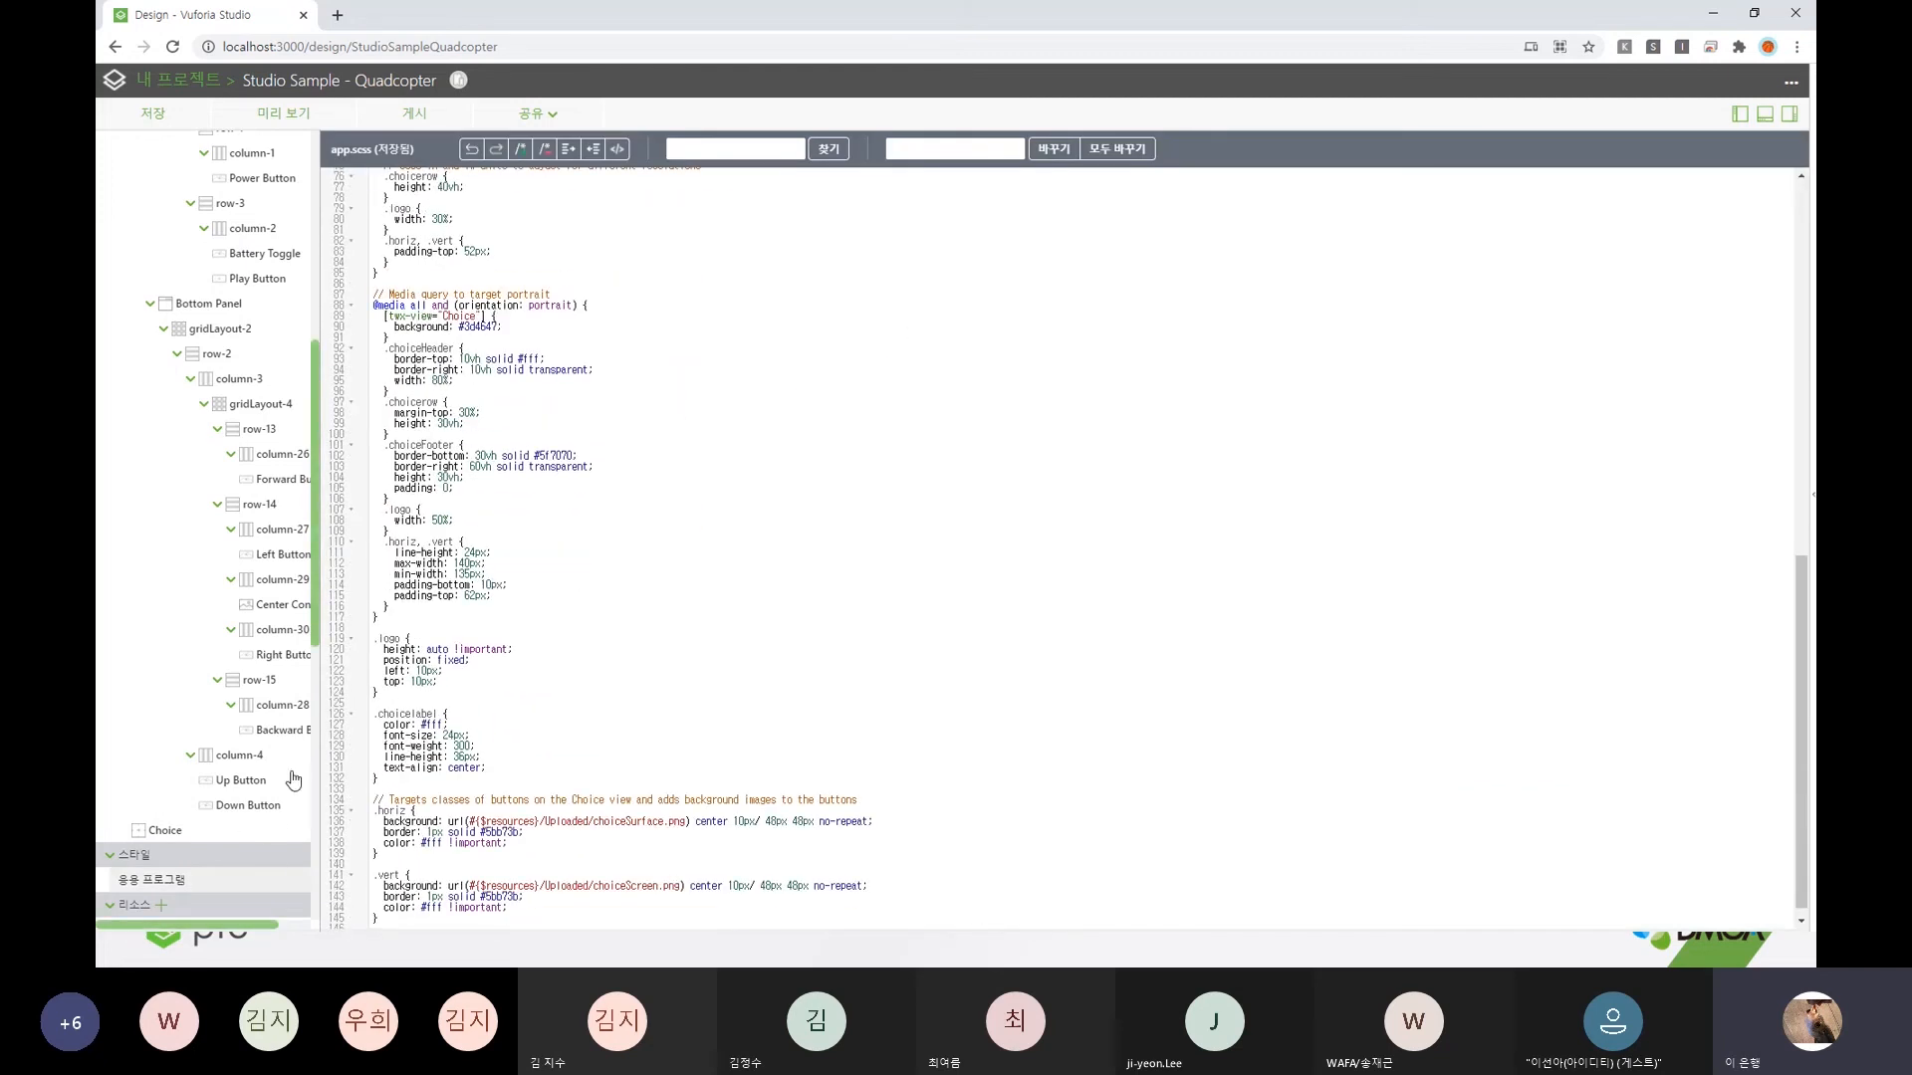
# - Look through the project's Default and Uploaded resource files, and collapse both groups
pyautogui.scroll(-3, 294, 779)
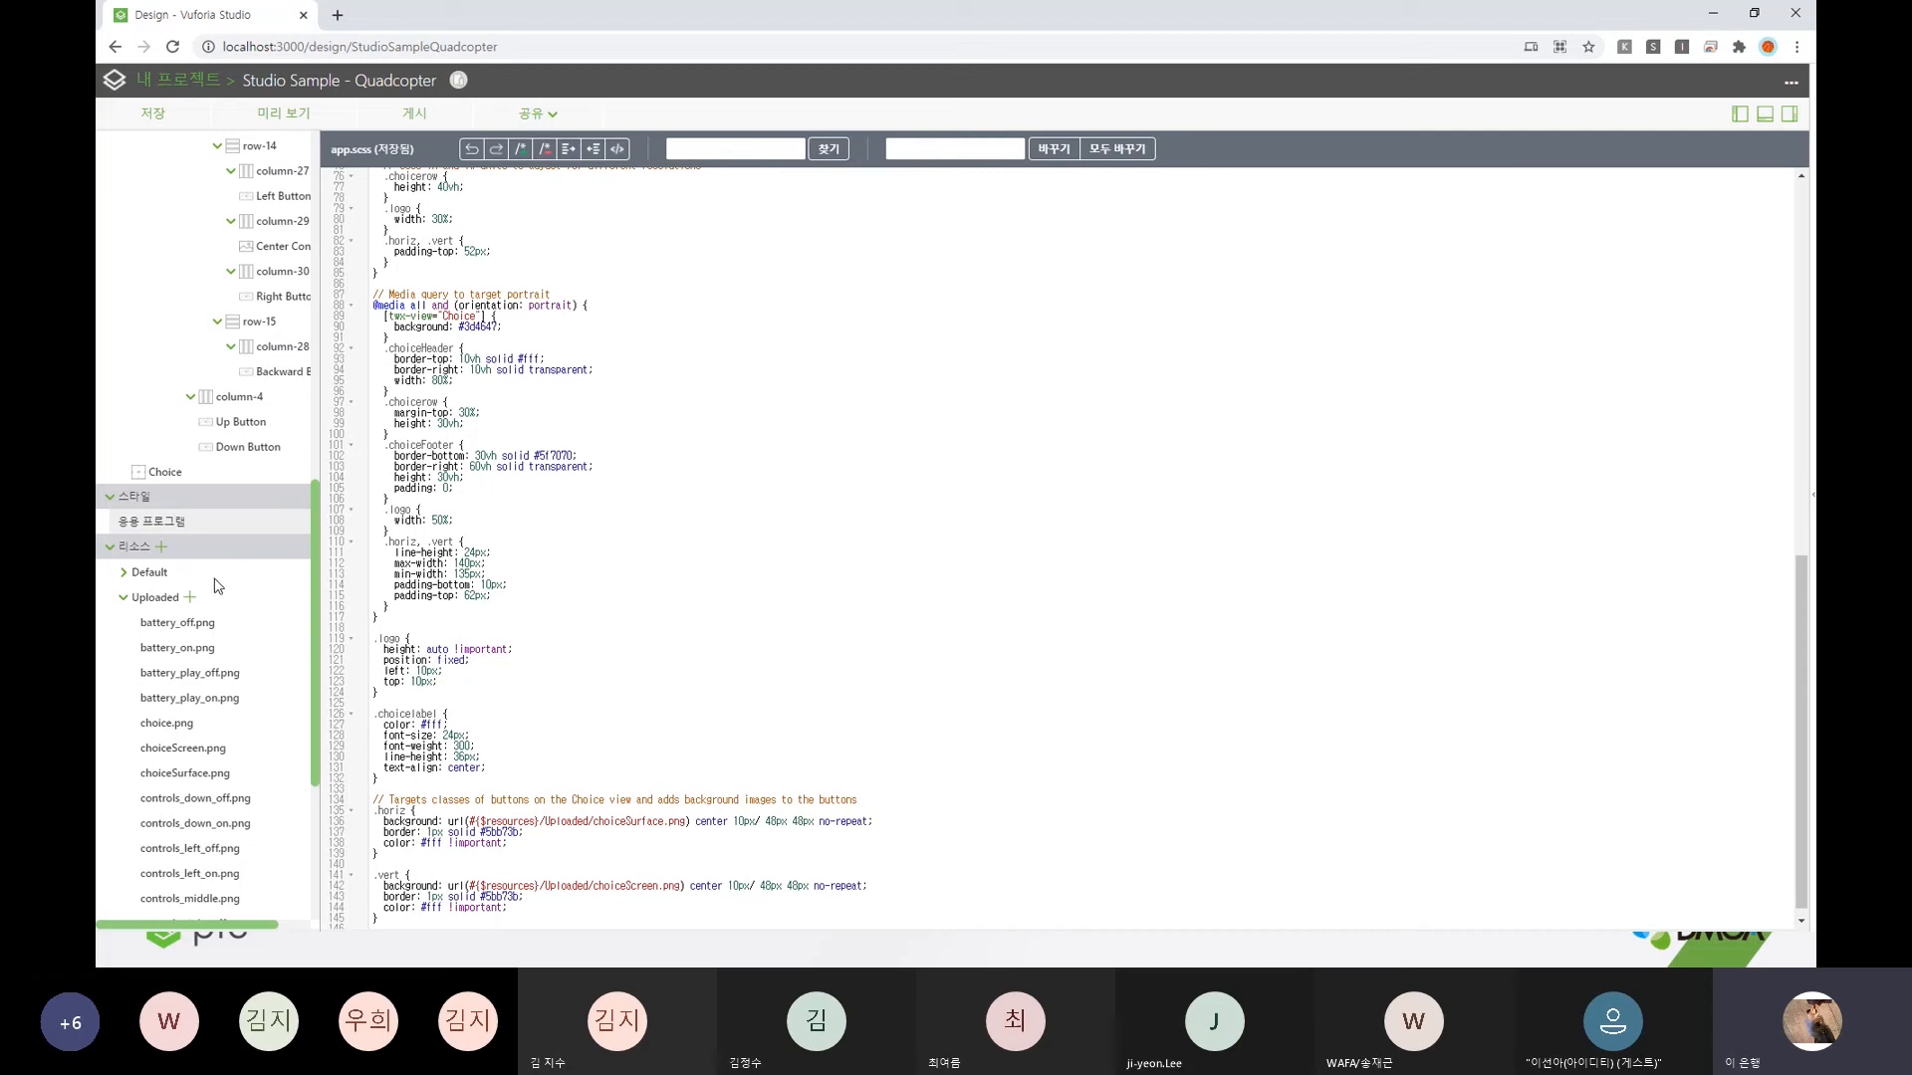
pyautogui.click(124, 574)
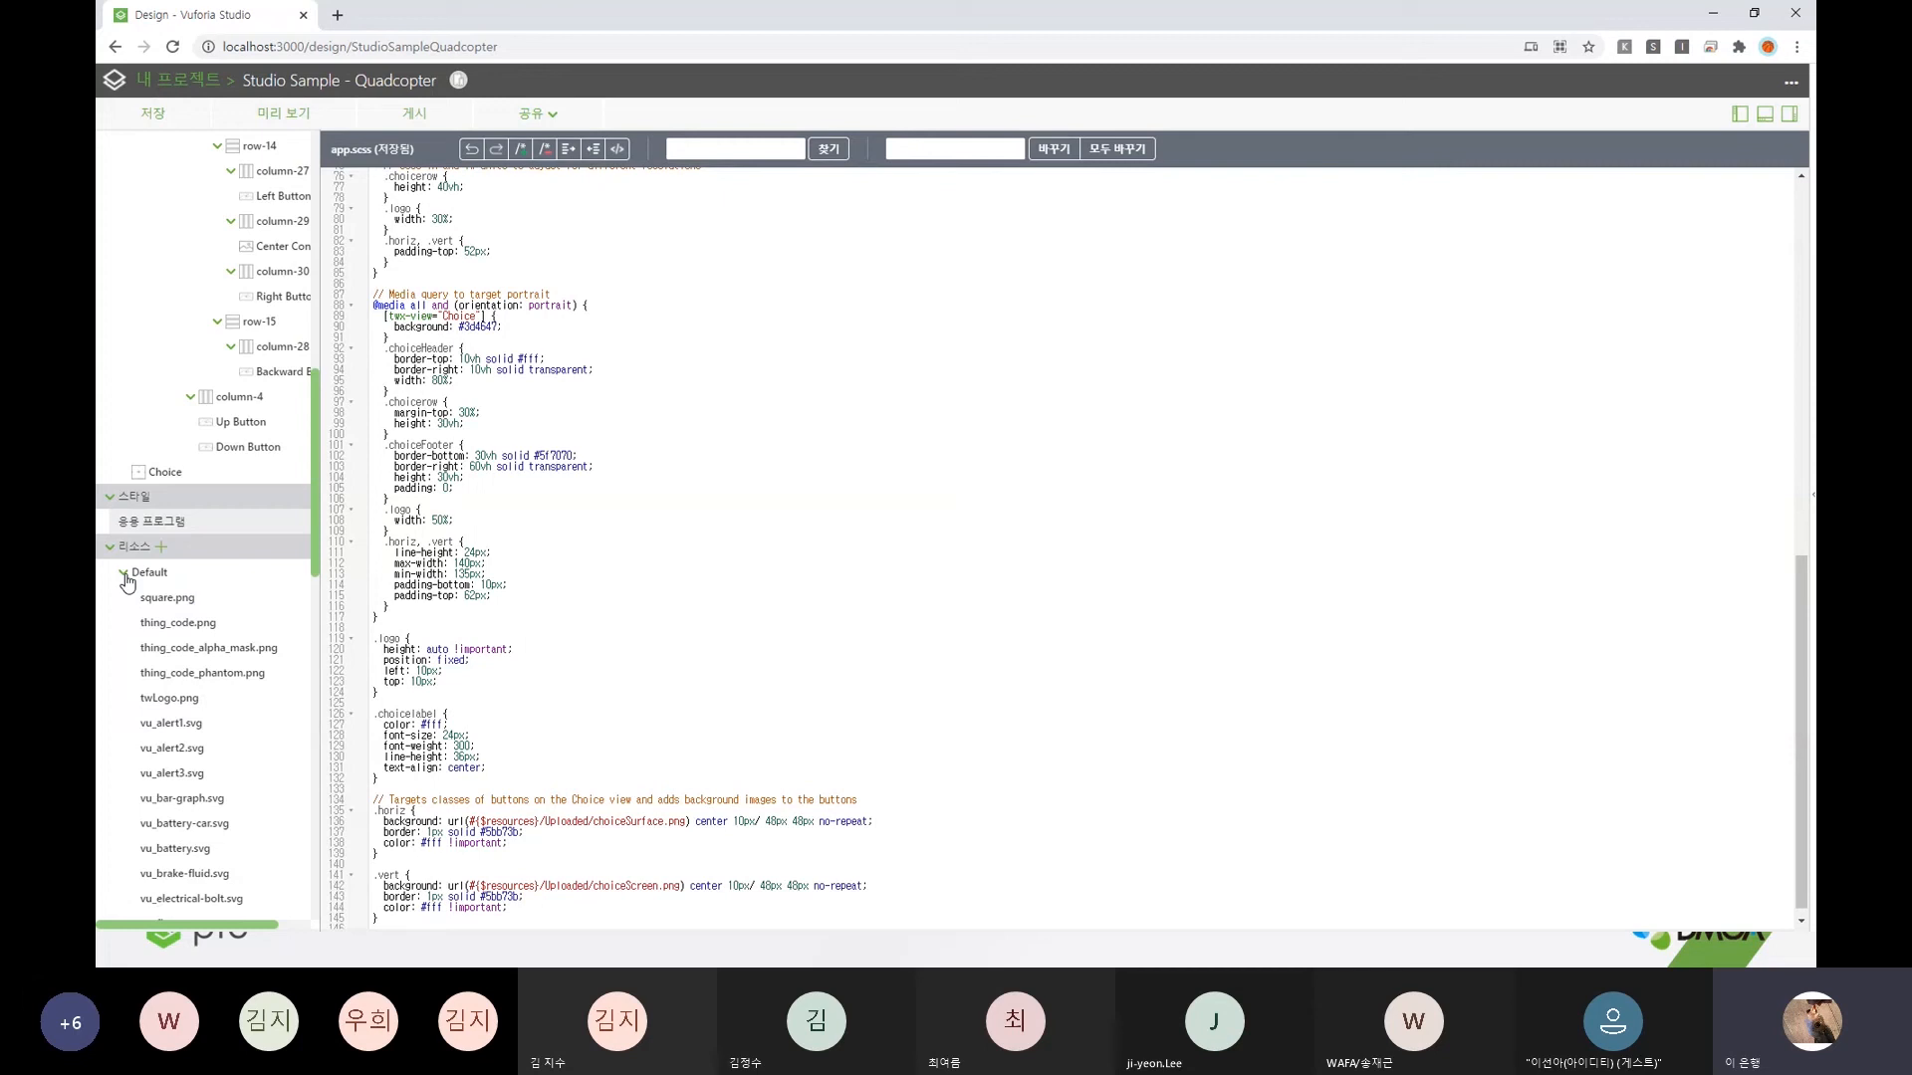
pyautogui.click(125, 574)
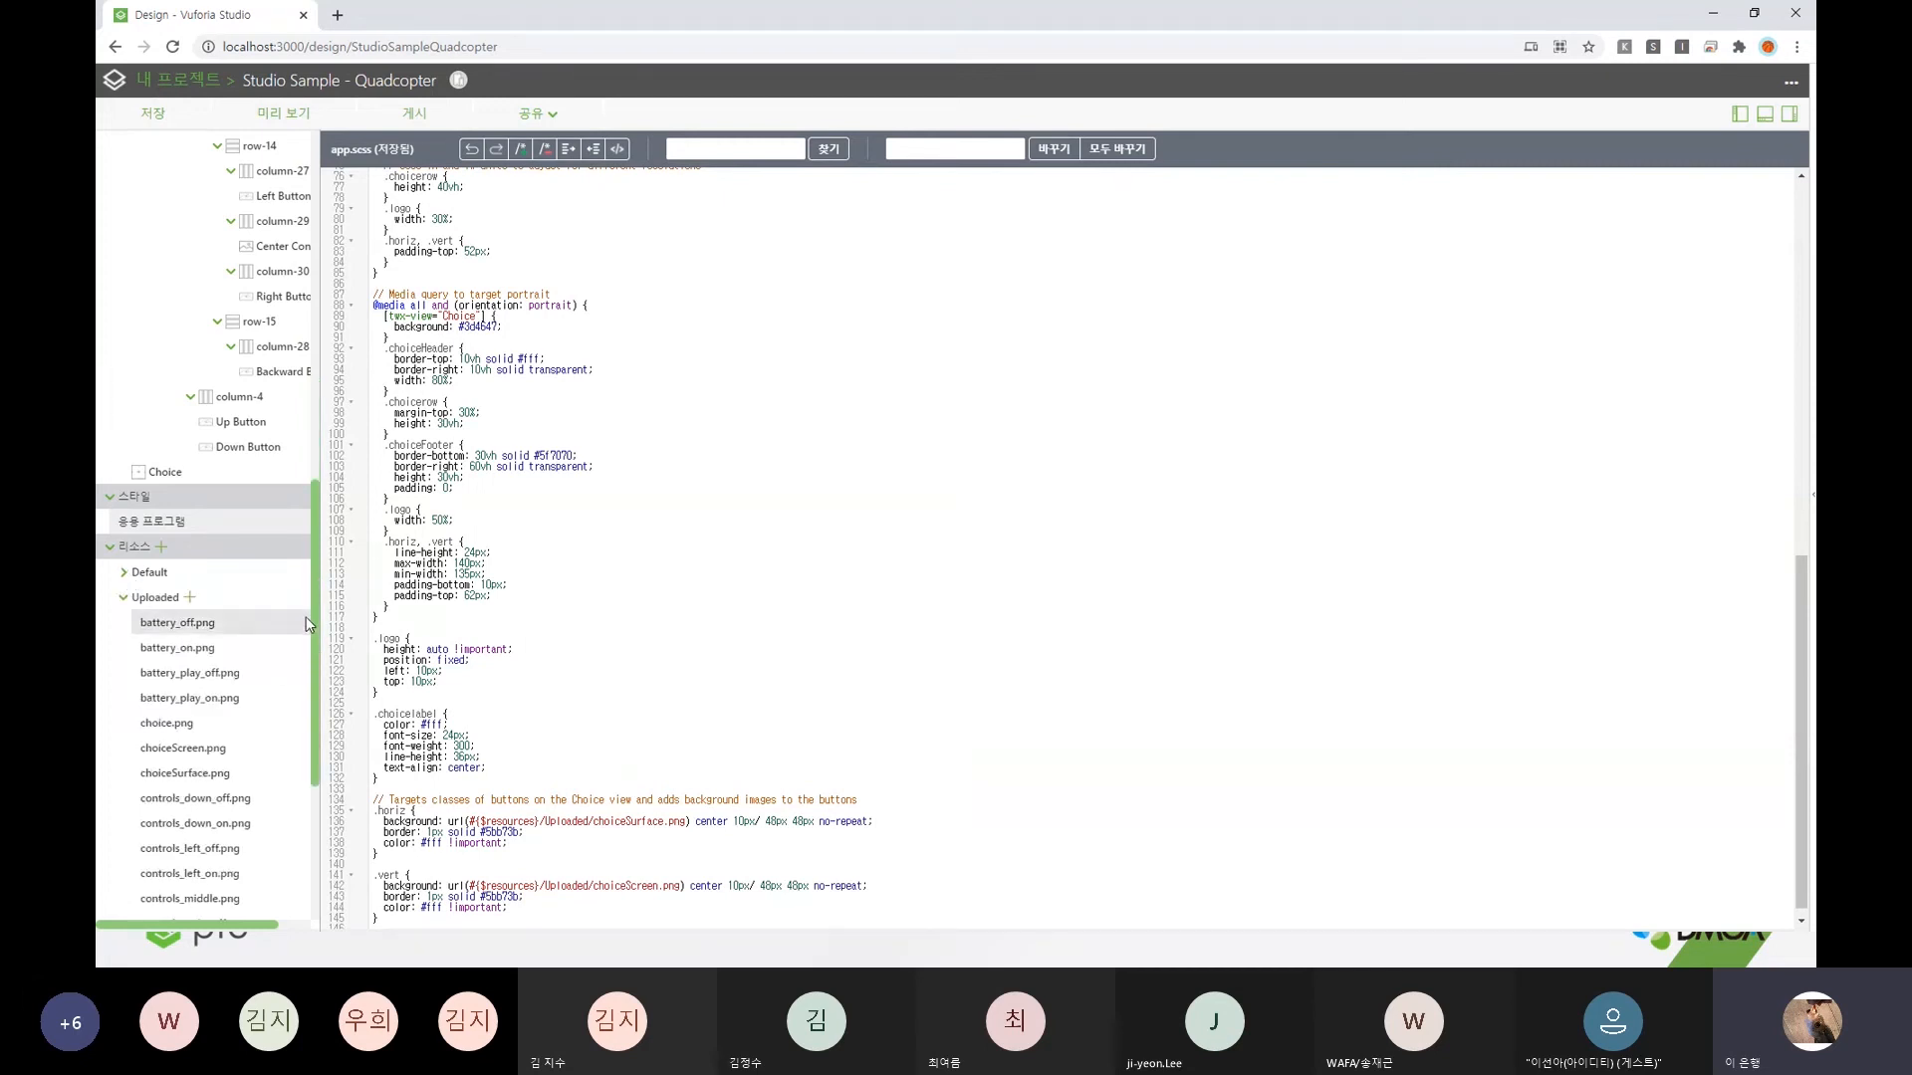
pyautogui.scroll(-5, 291, 649)
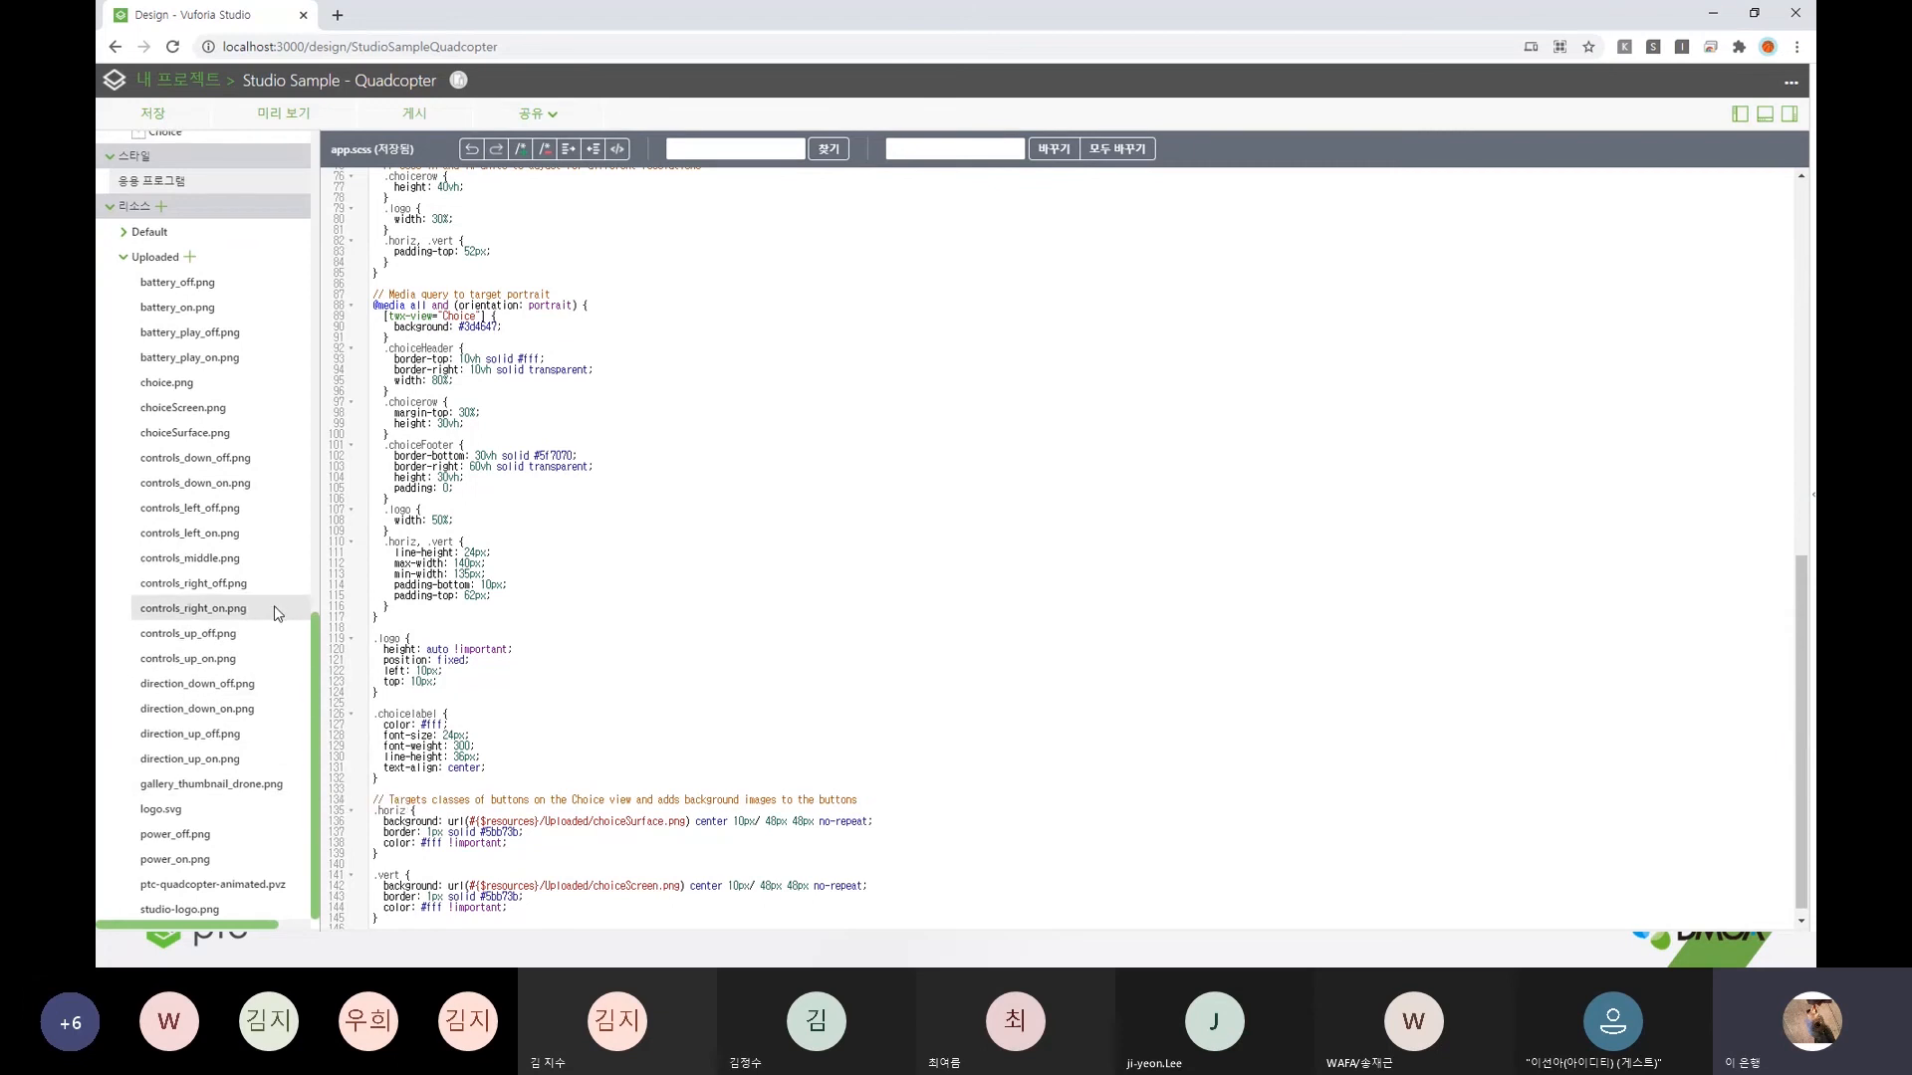
pyautogui.scroll(3, 273, 606)
pyautogui.click(124, 526)
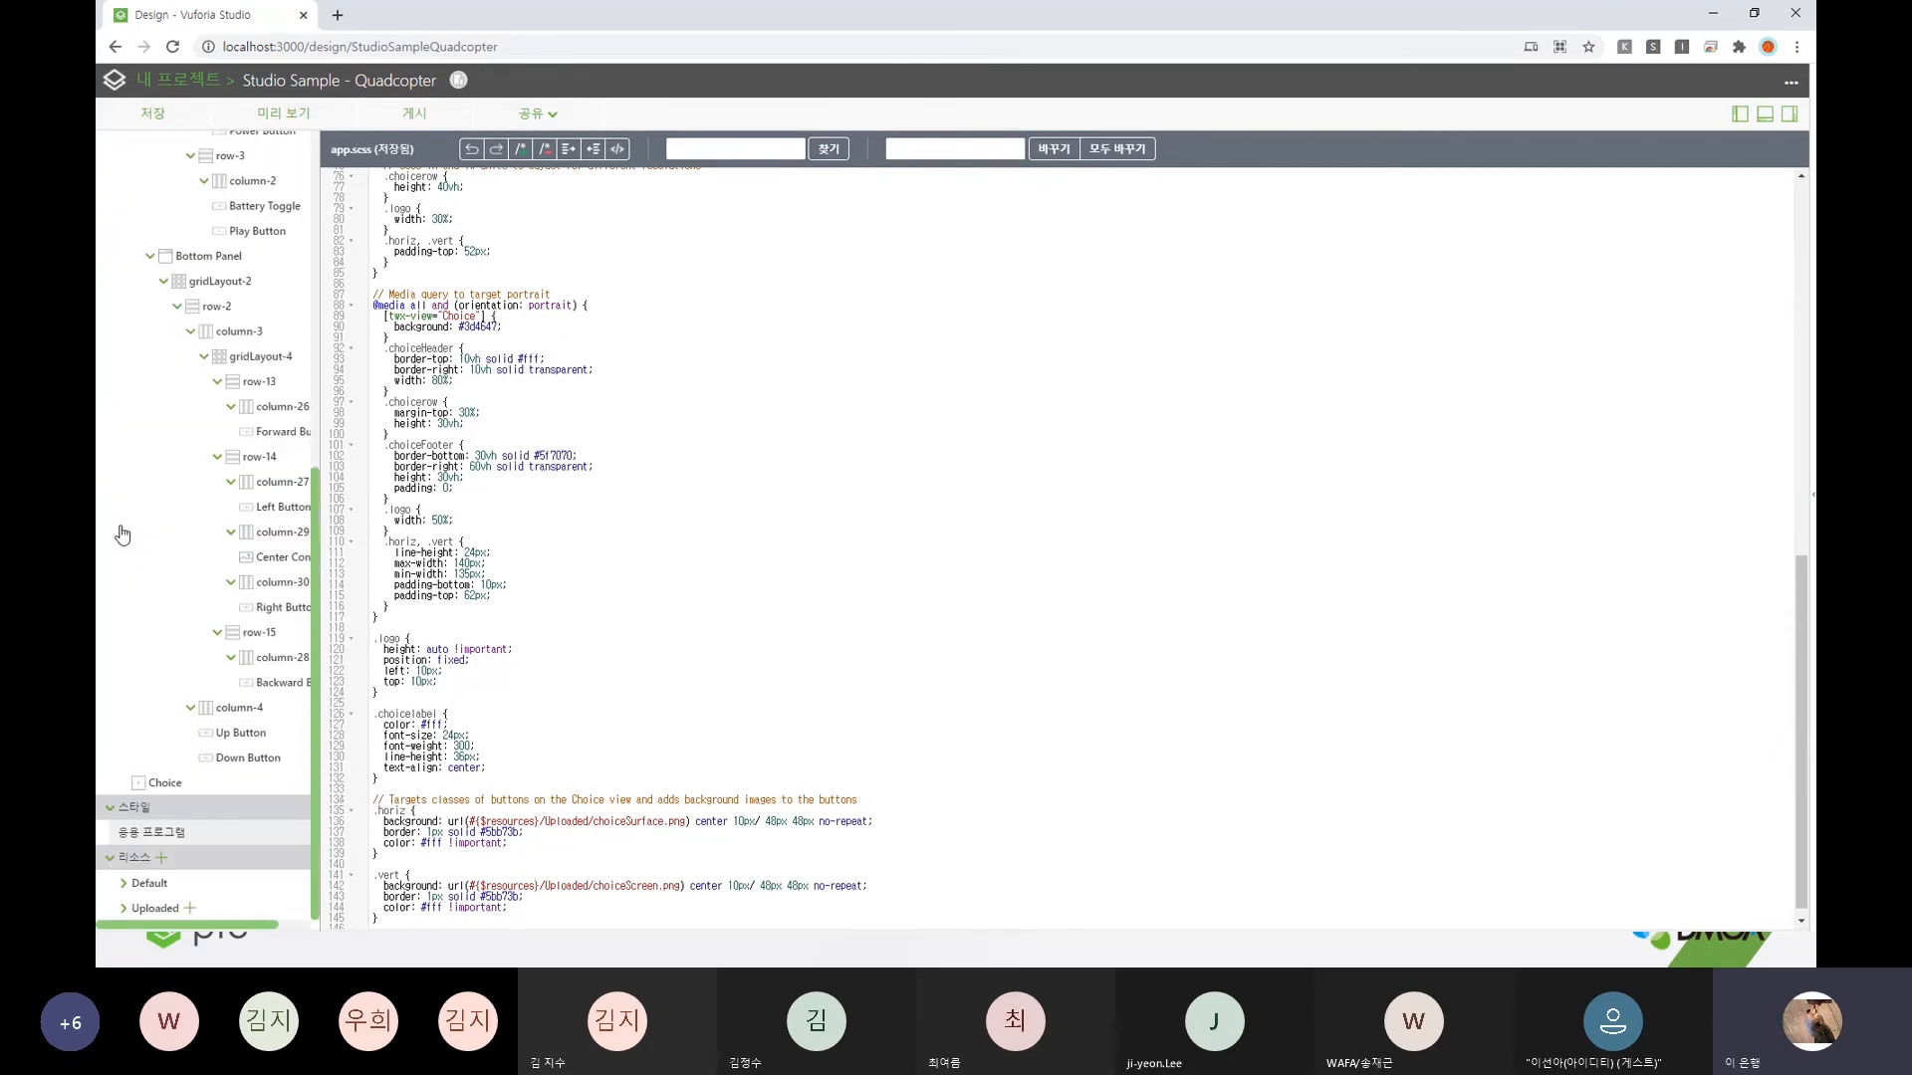
# - Create a new AR view named New1 in the Quadcopter project
pyautogui.scroll(6, 261, 737)
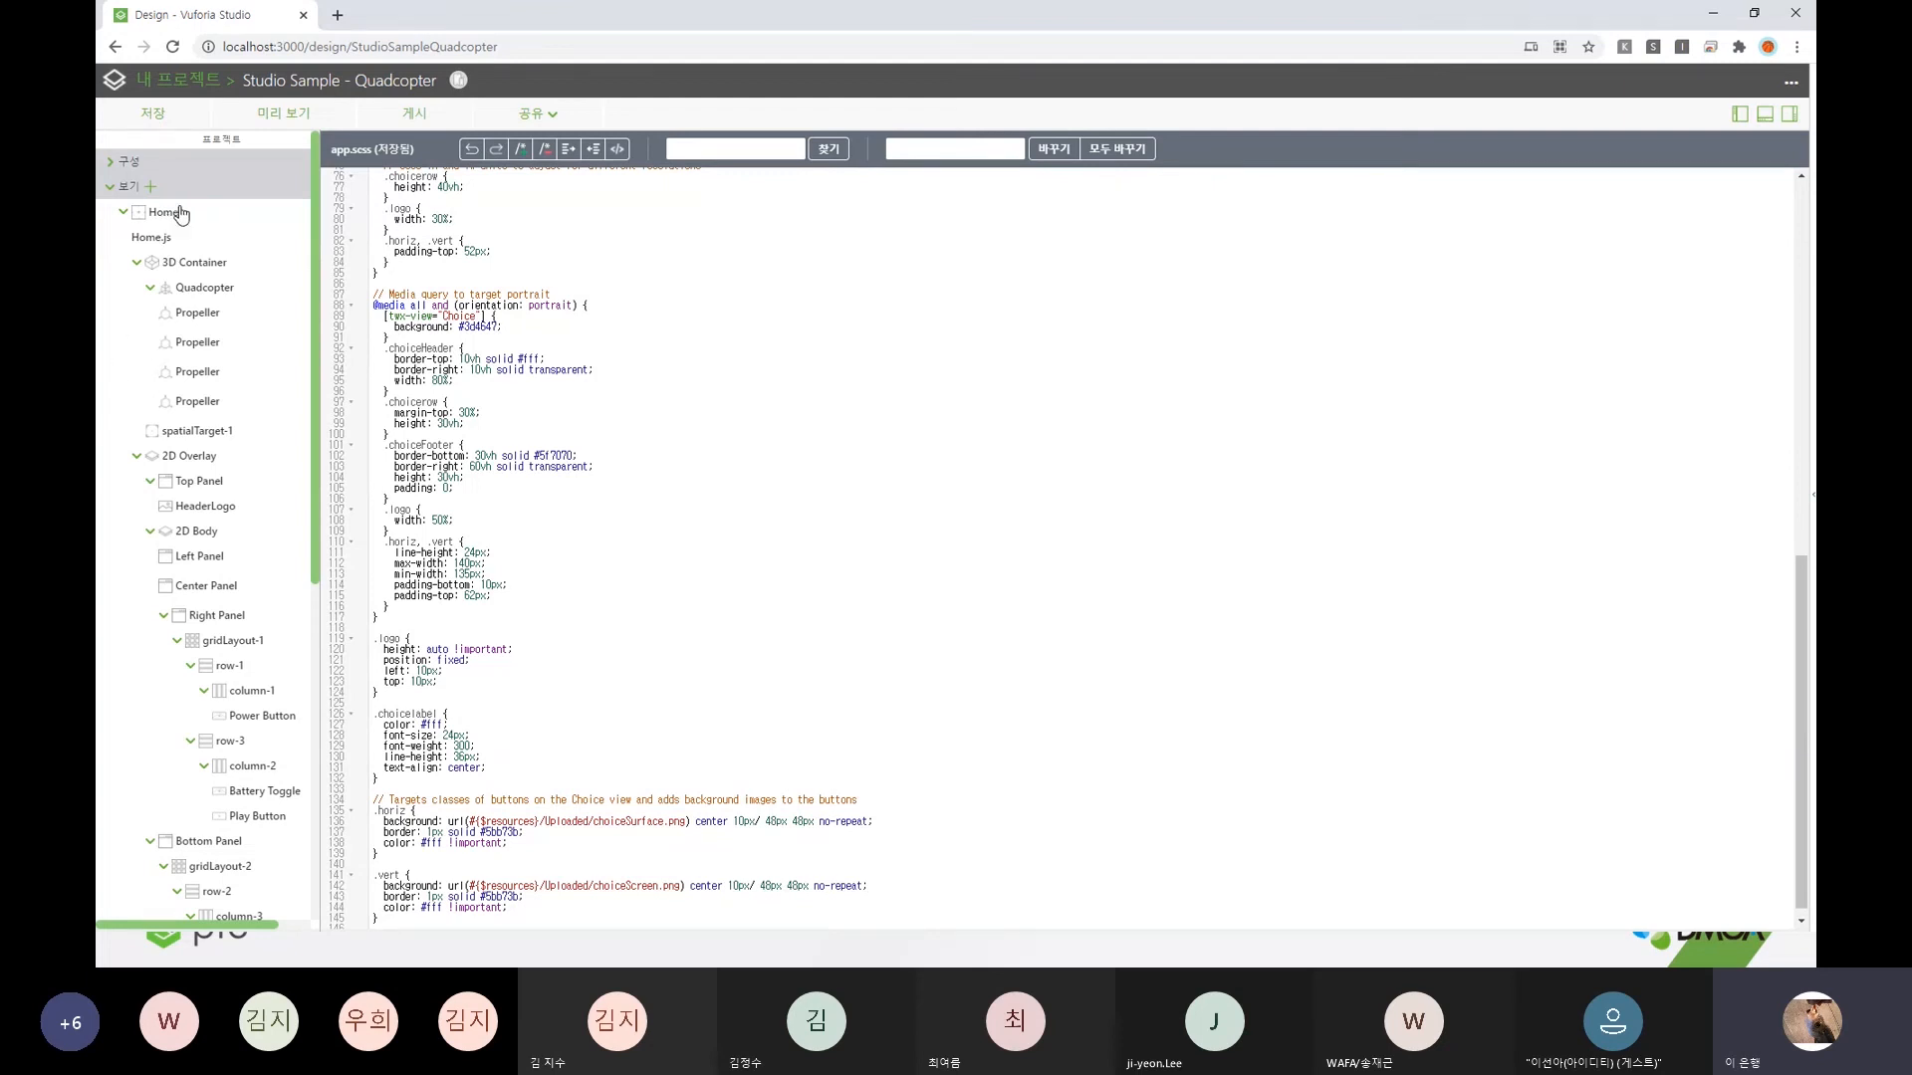
pyautogui.click(151, 186)
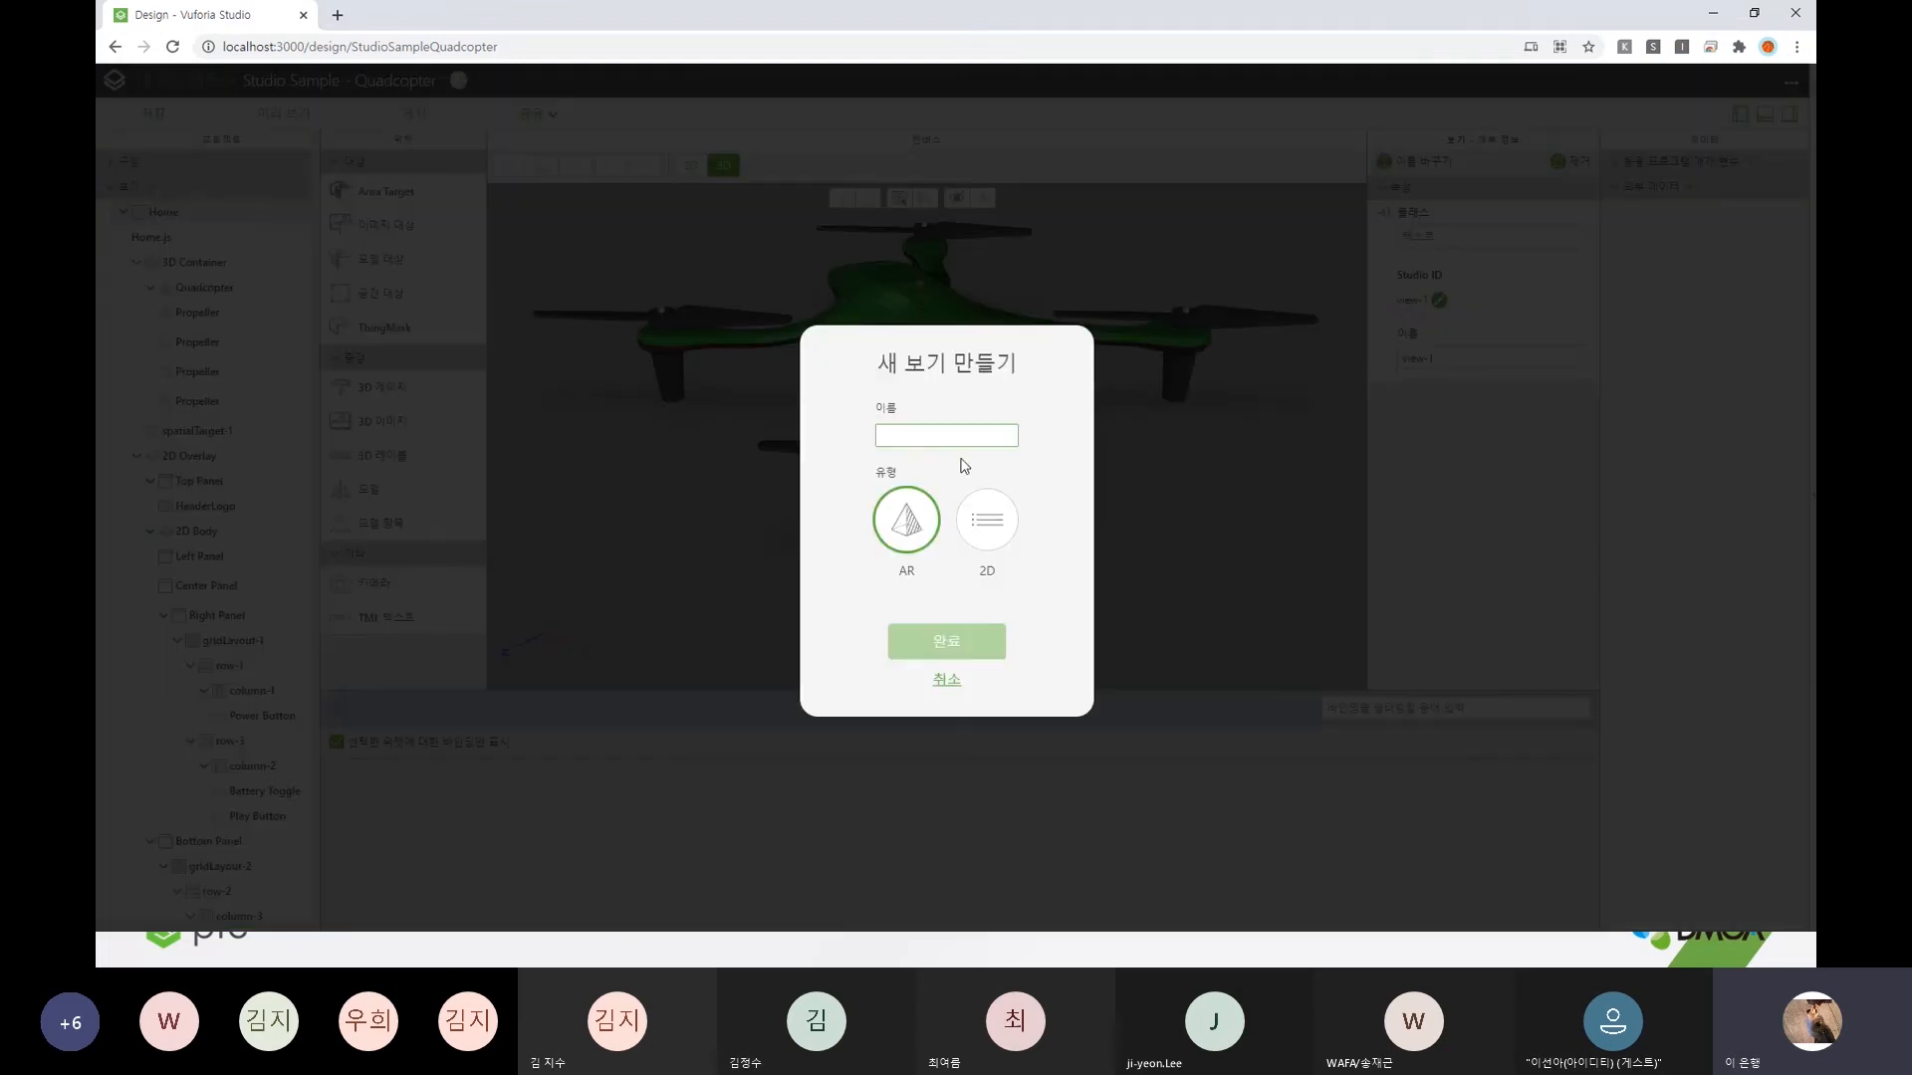
pyautogui.write('New')
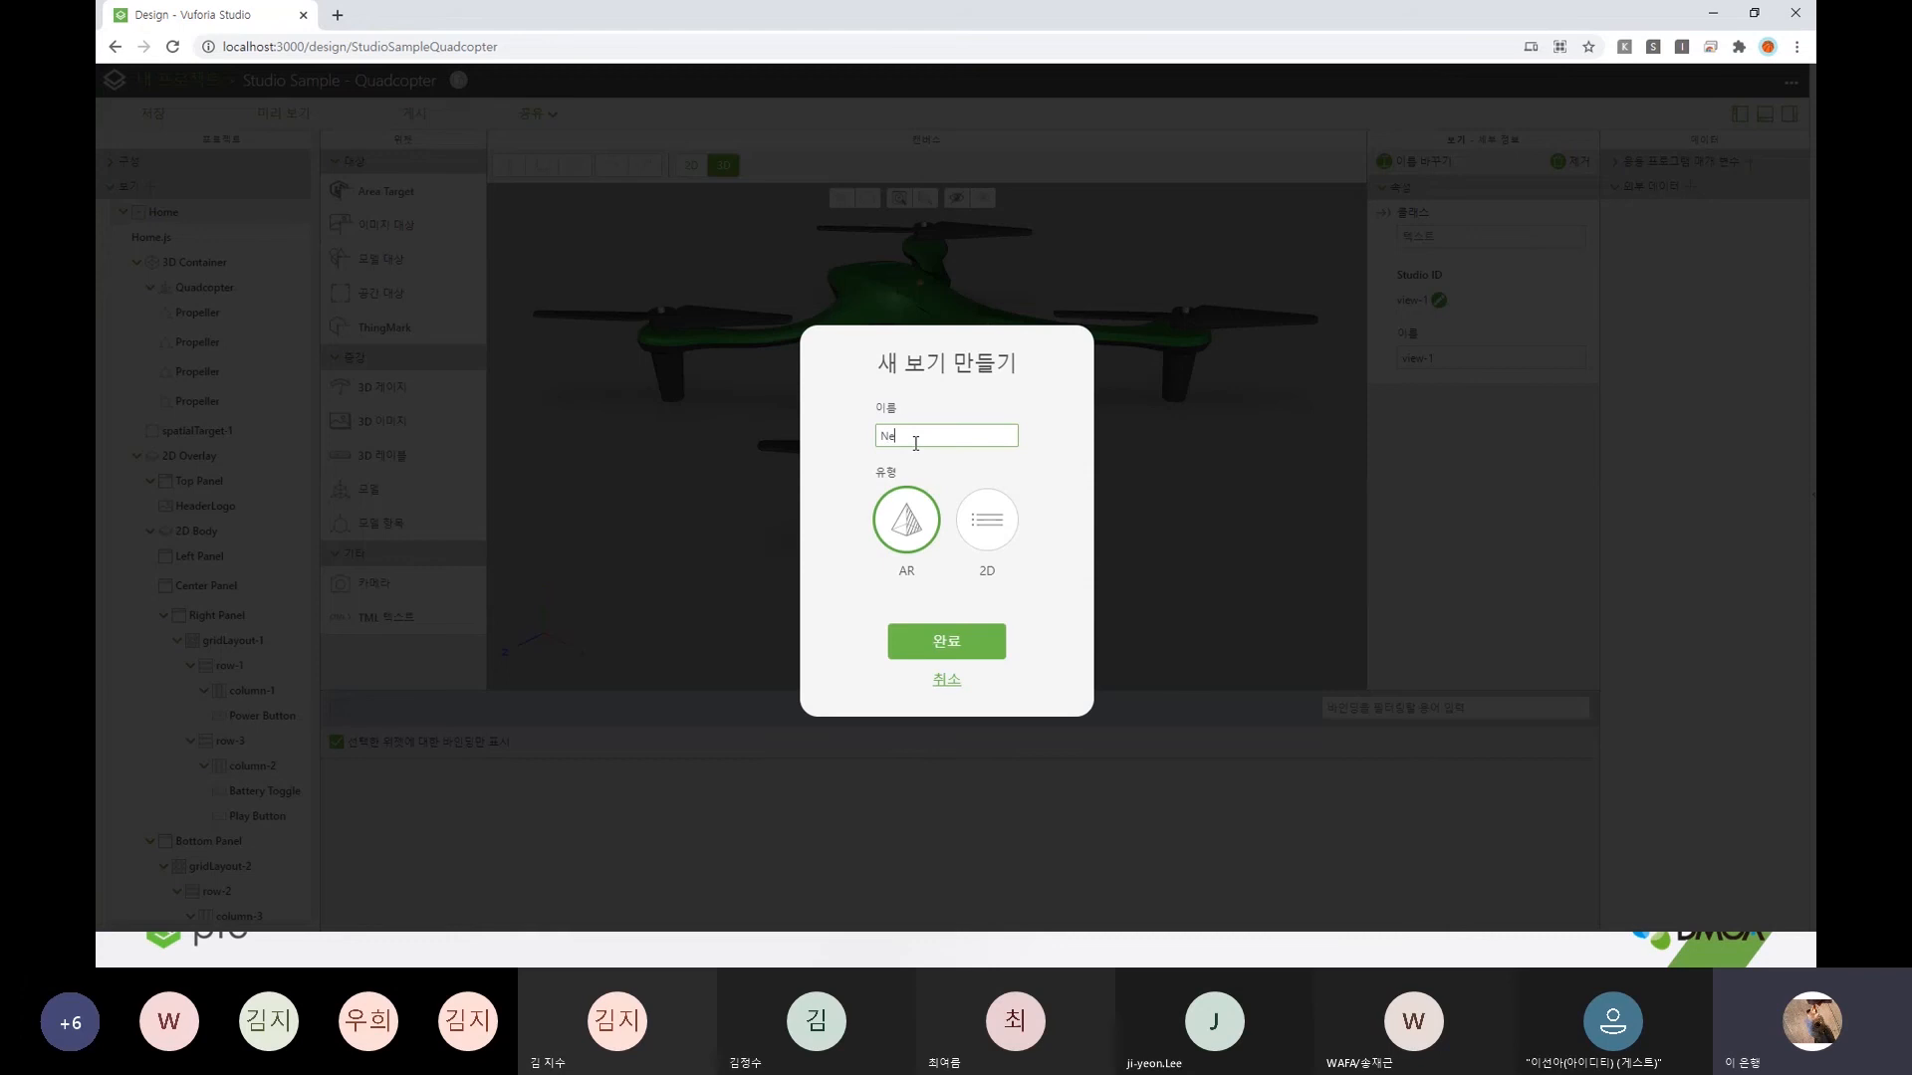
pyautogui.write('1')
pyautogui.click(961, 651)
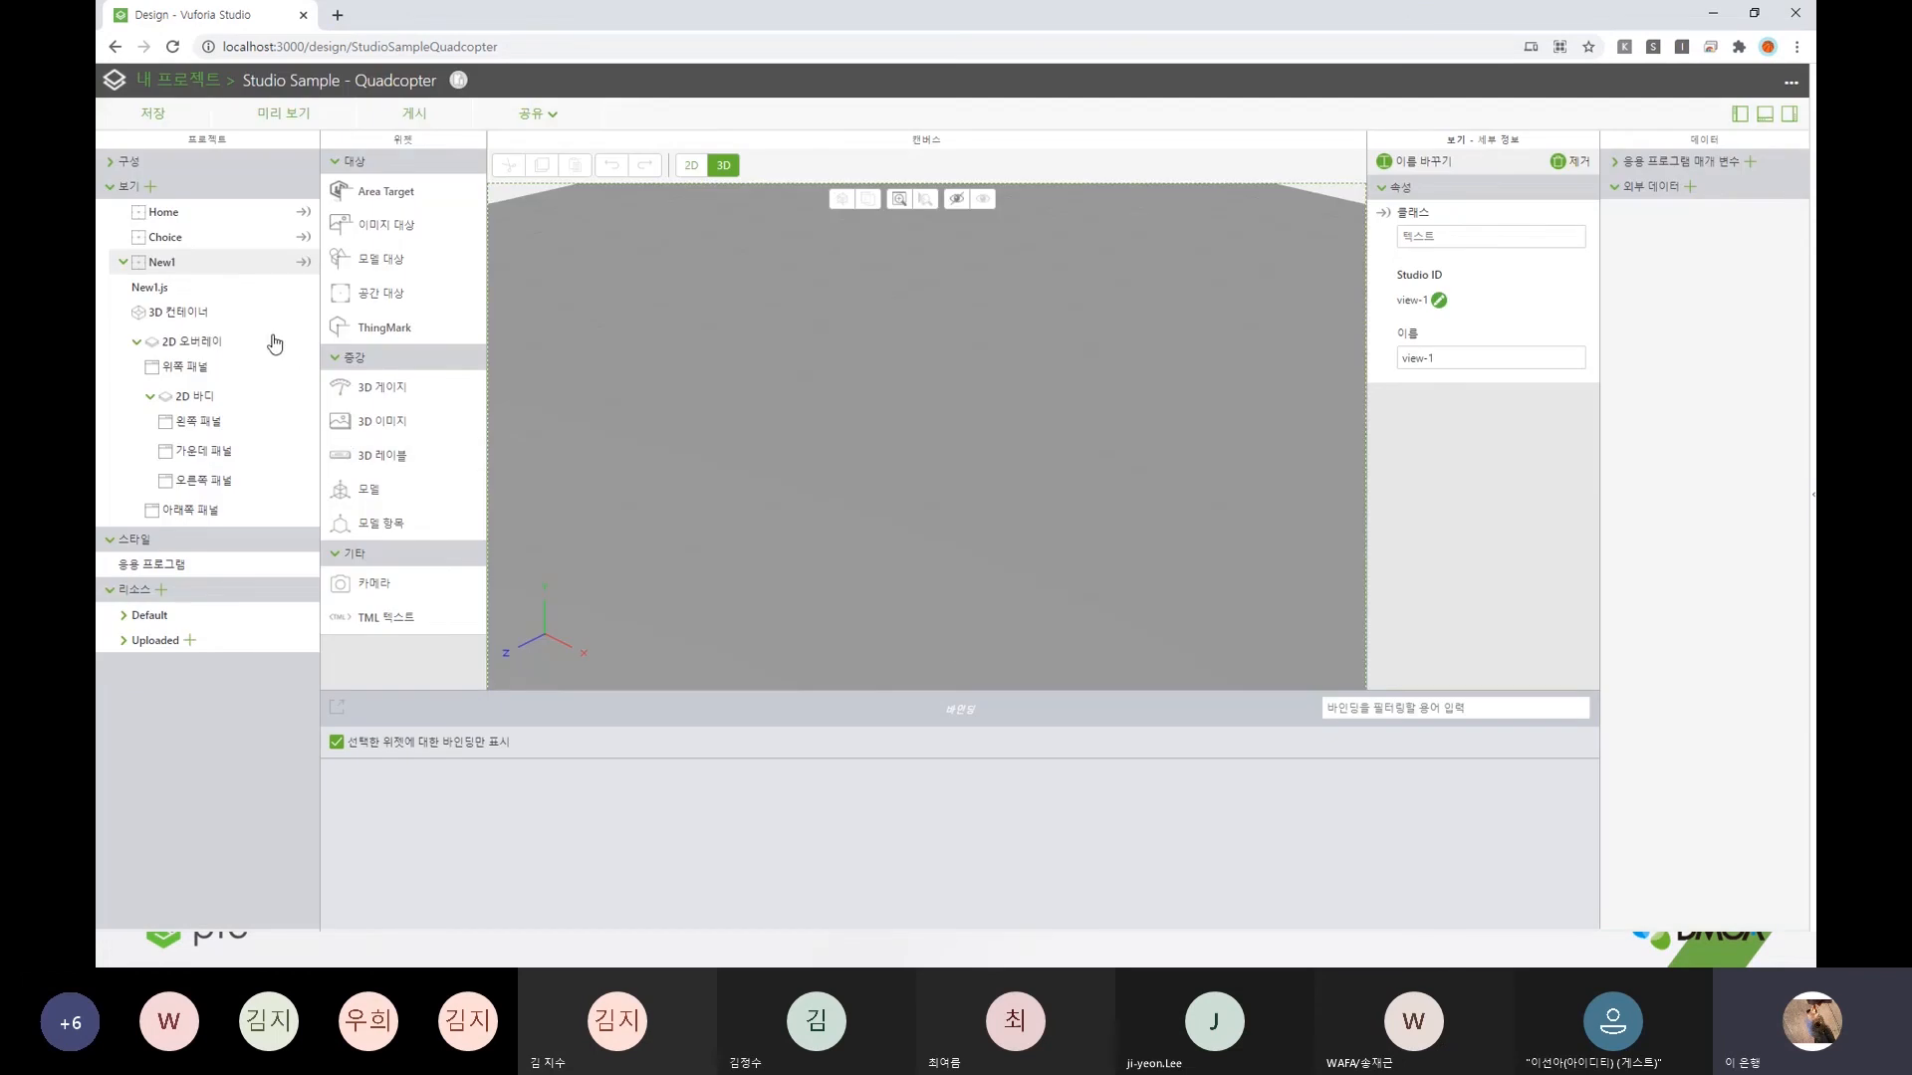
# - Open the New1.js script of the new view, and collapse and re-expand the views section (보기) of the project tree
pyautogui.click(197, 295)
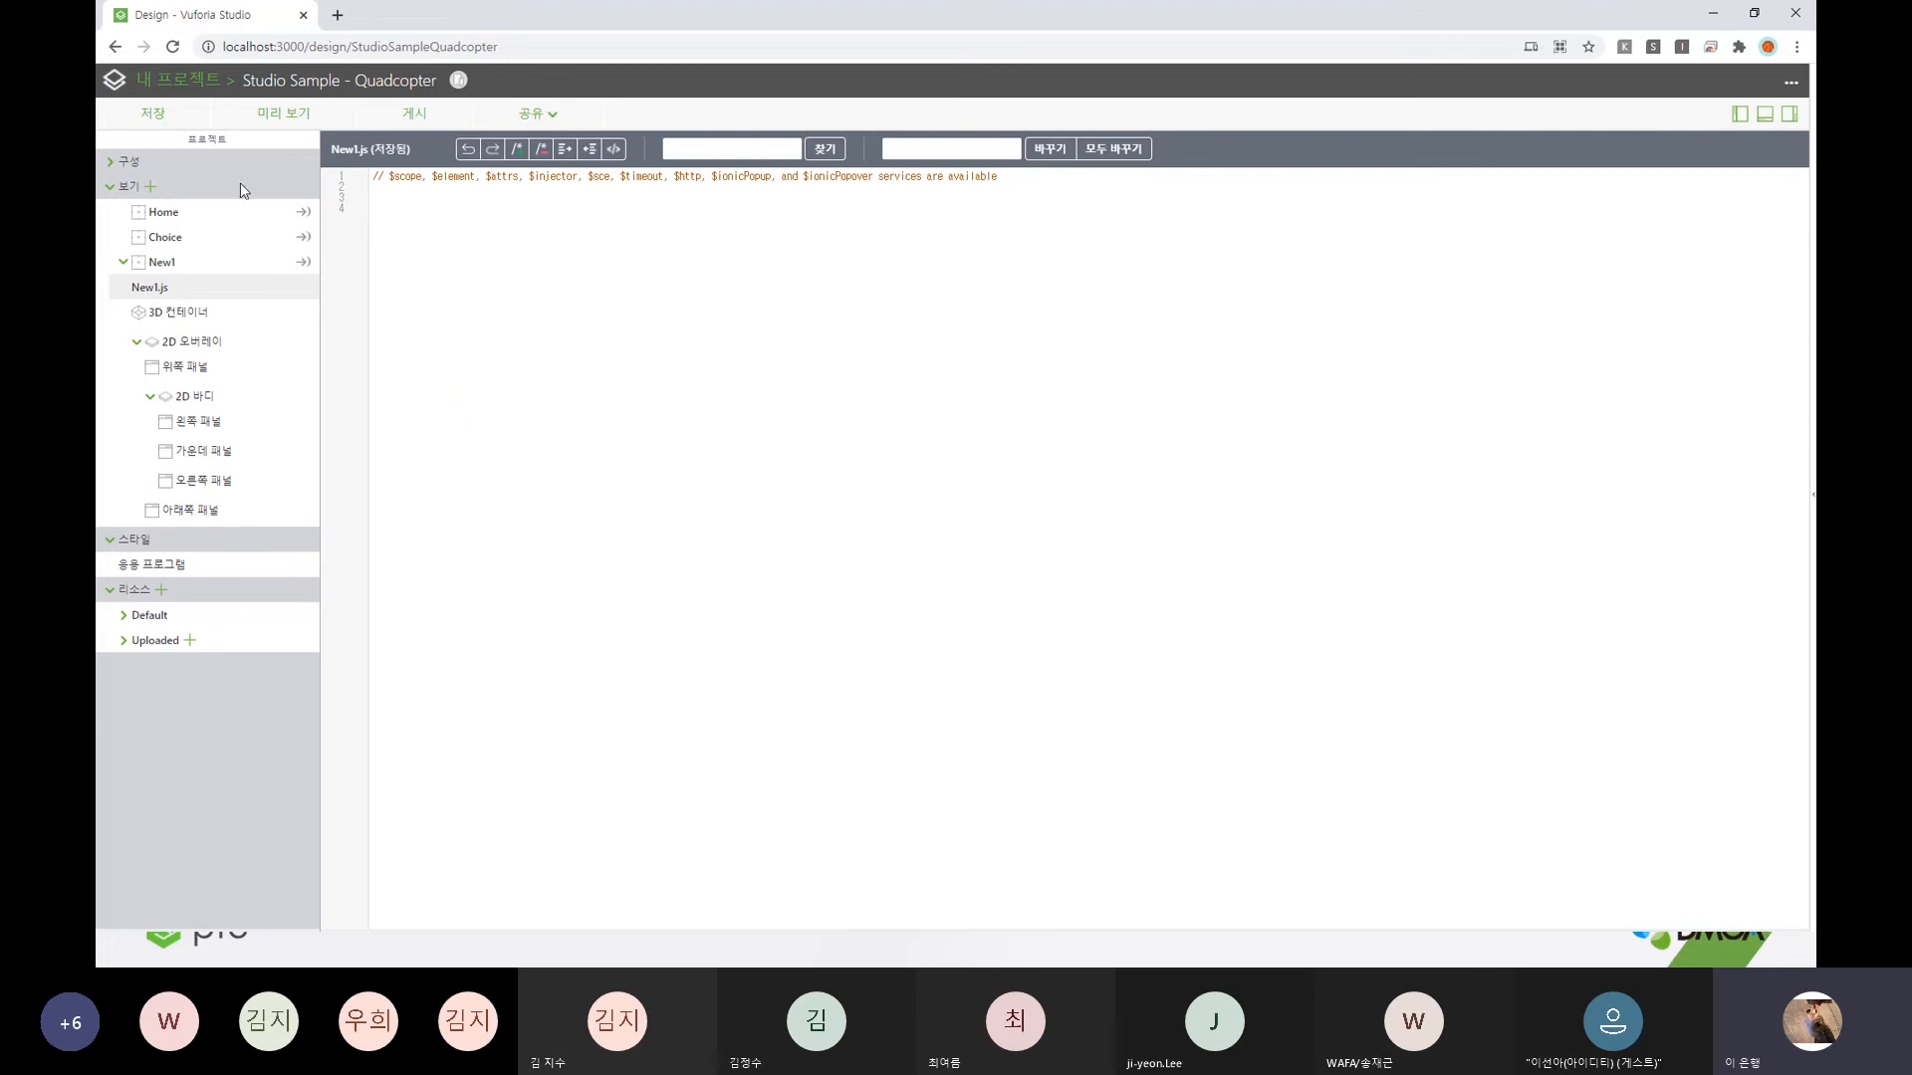
pyautogui.click(129, 186)
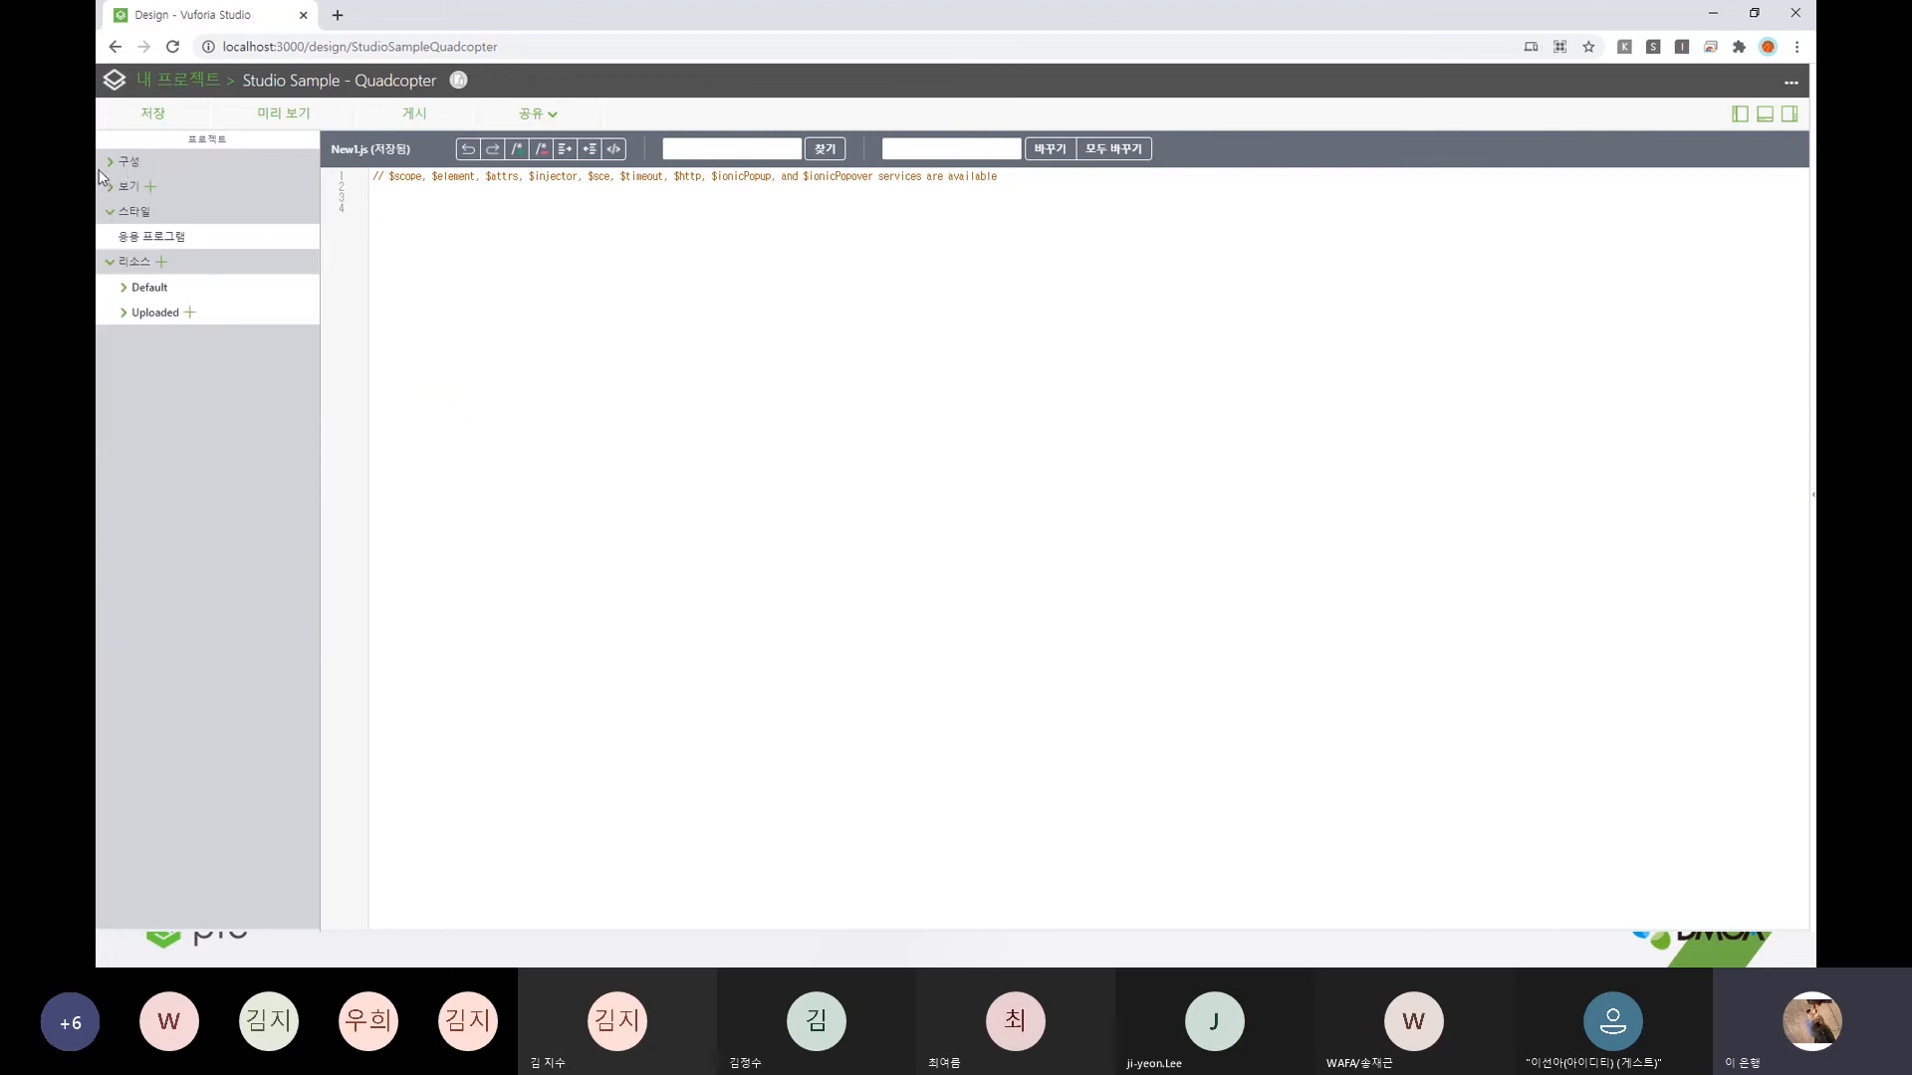
pyautogui.click(109, 189)
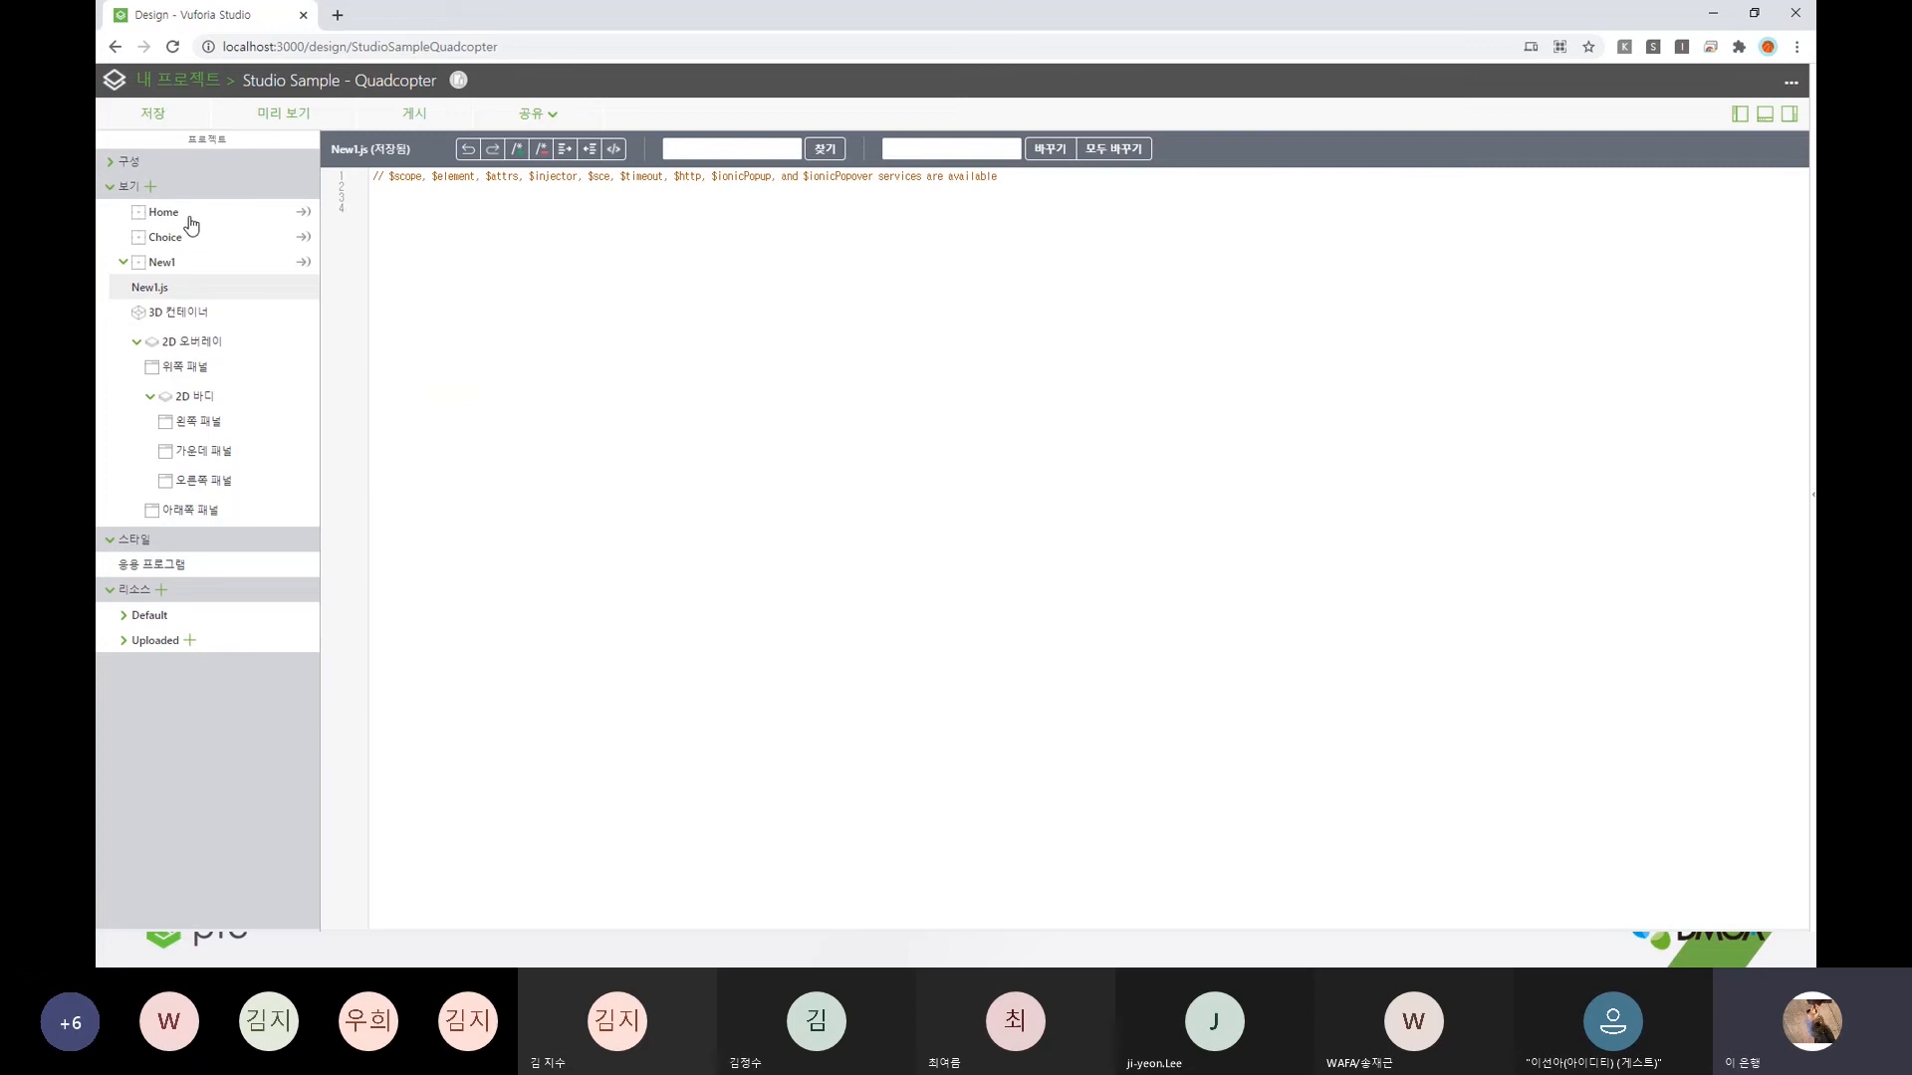
# - Open the Home view in 2D mode and look through its control layout and the available container, input and other widgets
pyautogui.click(189, 218)
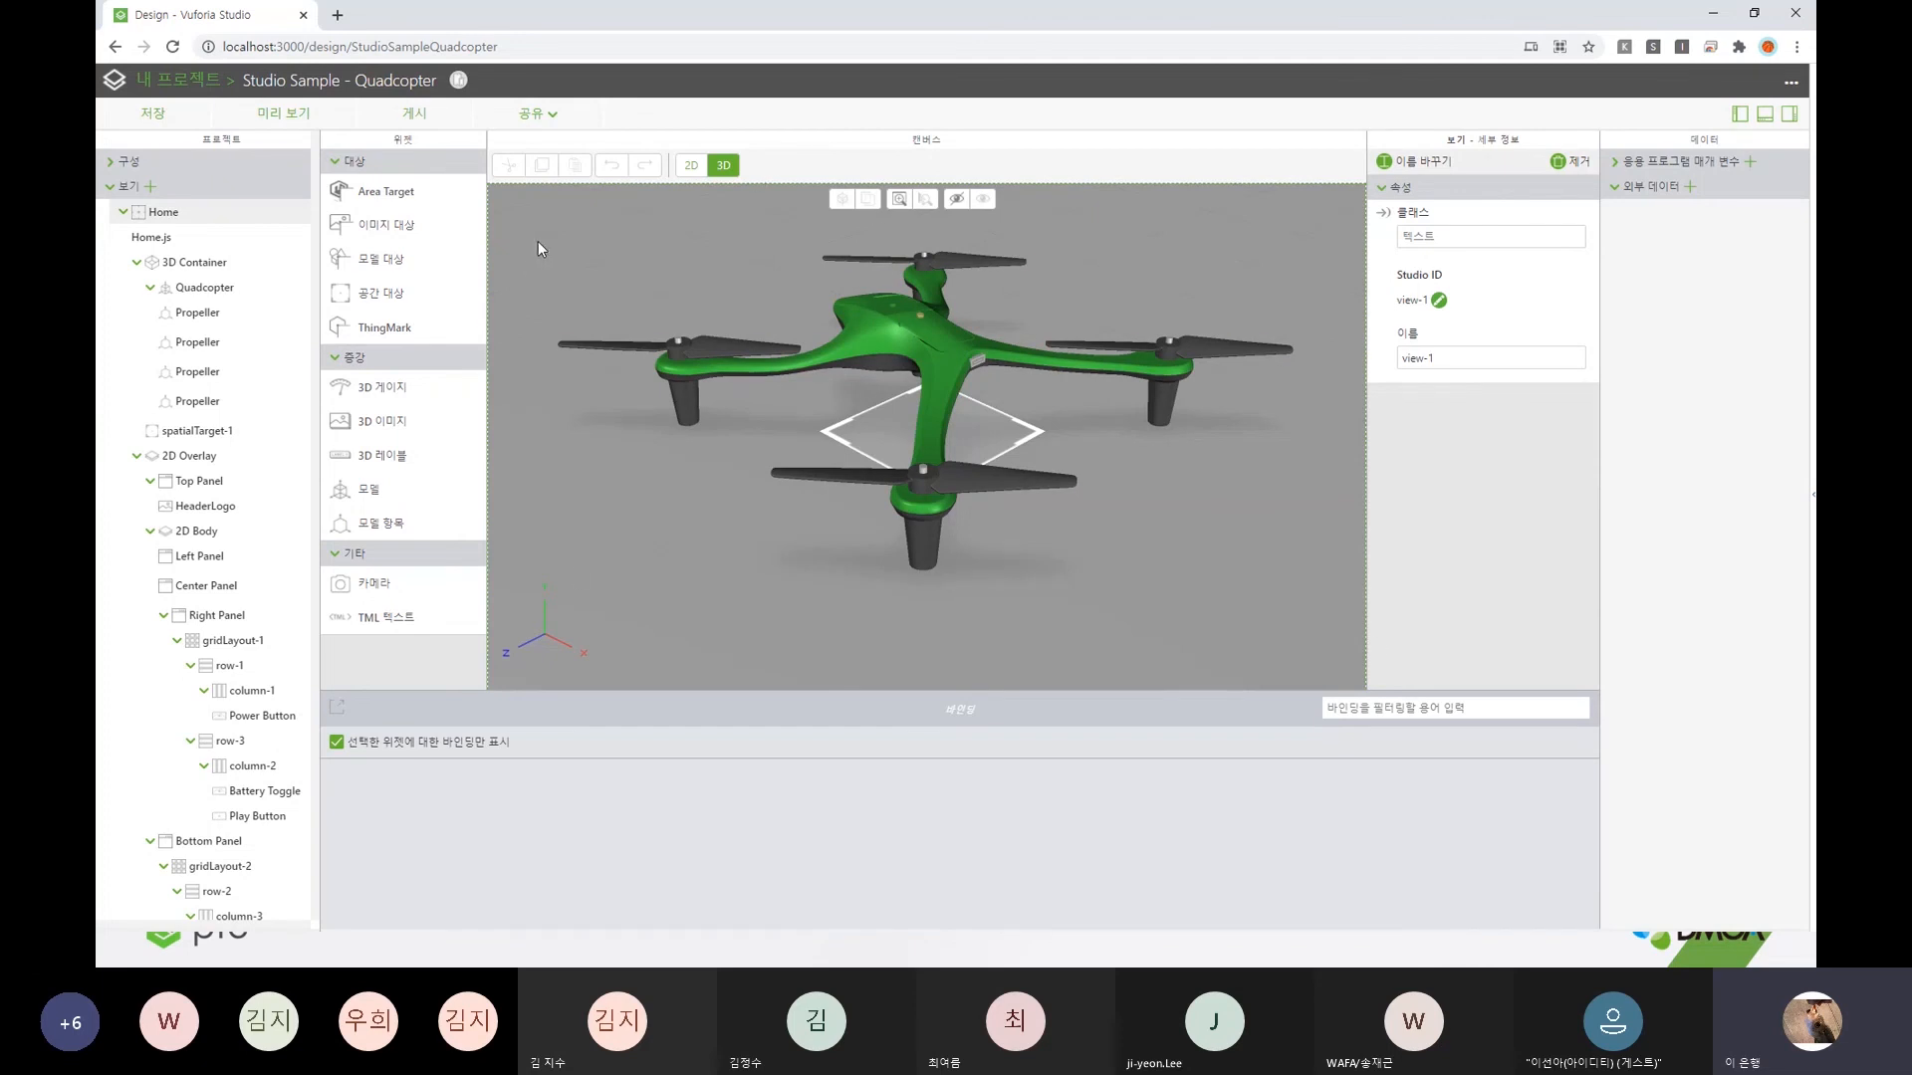
pyautogui.click(692, 166)
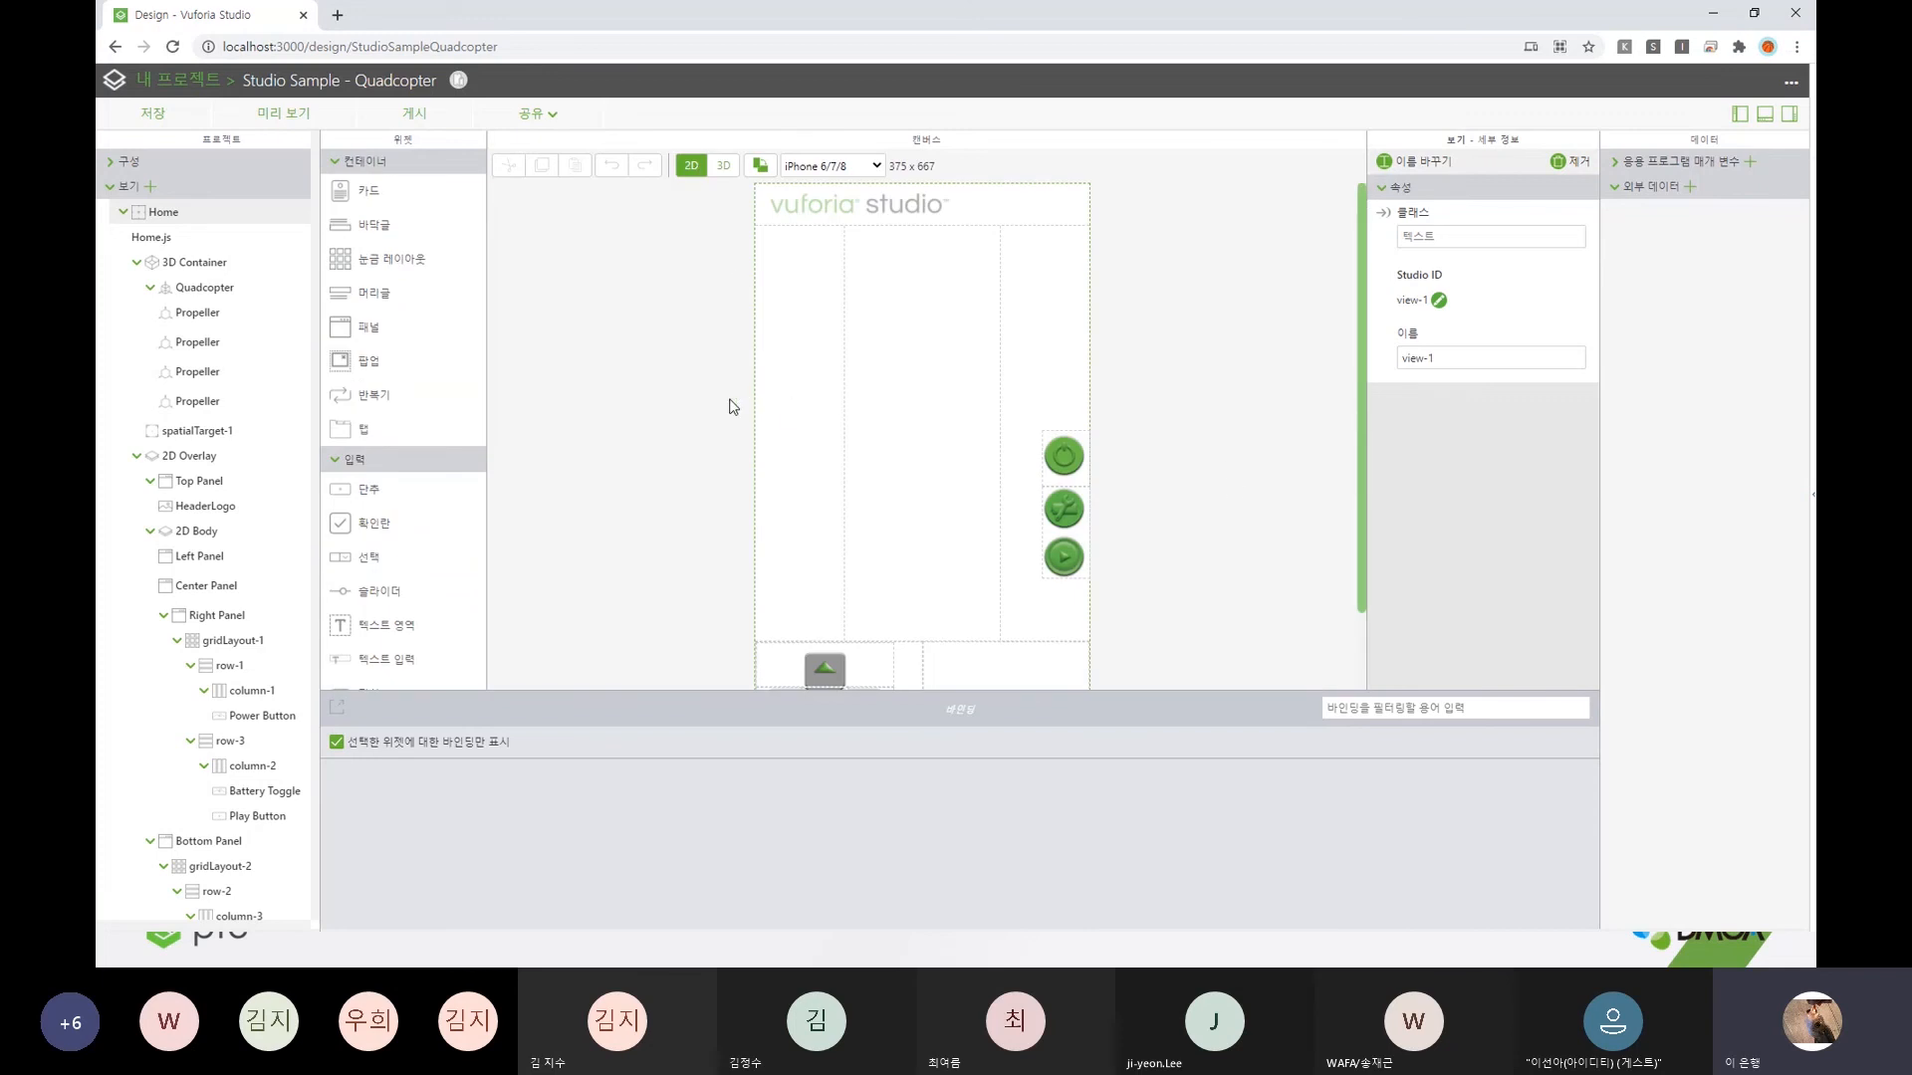
pyautogui.scroll(-4, 438, 533)
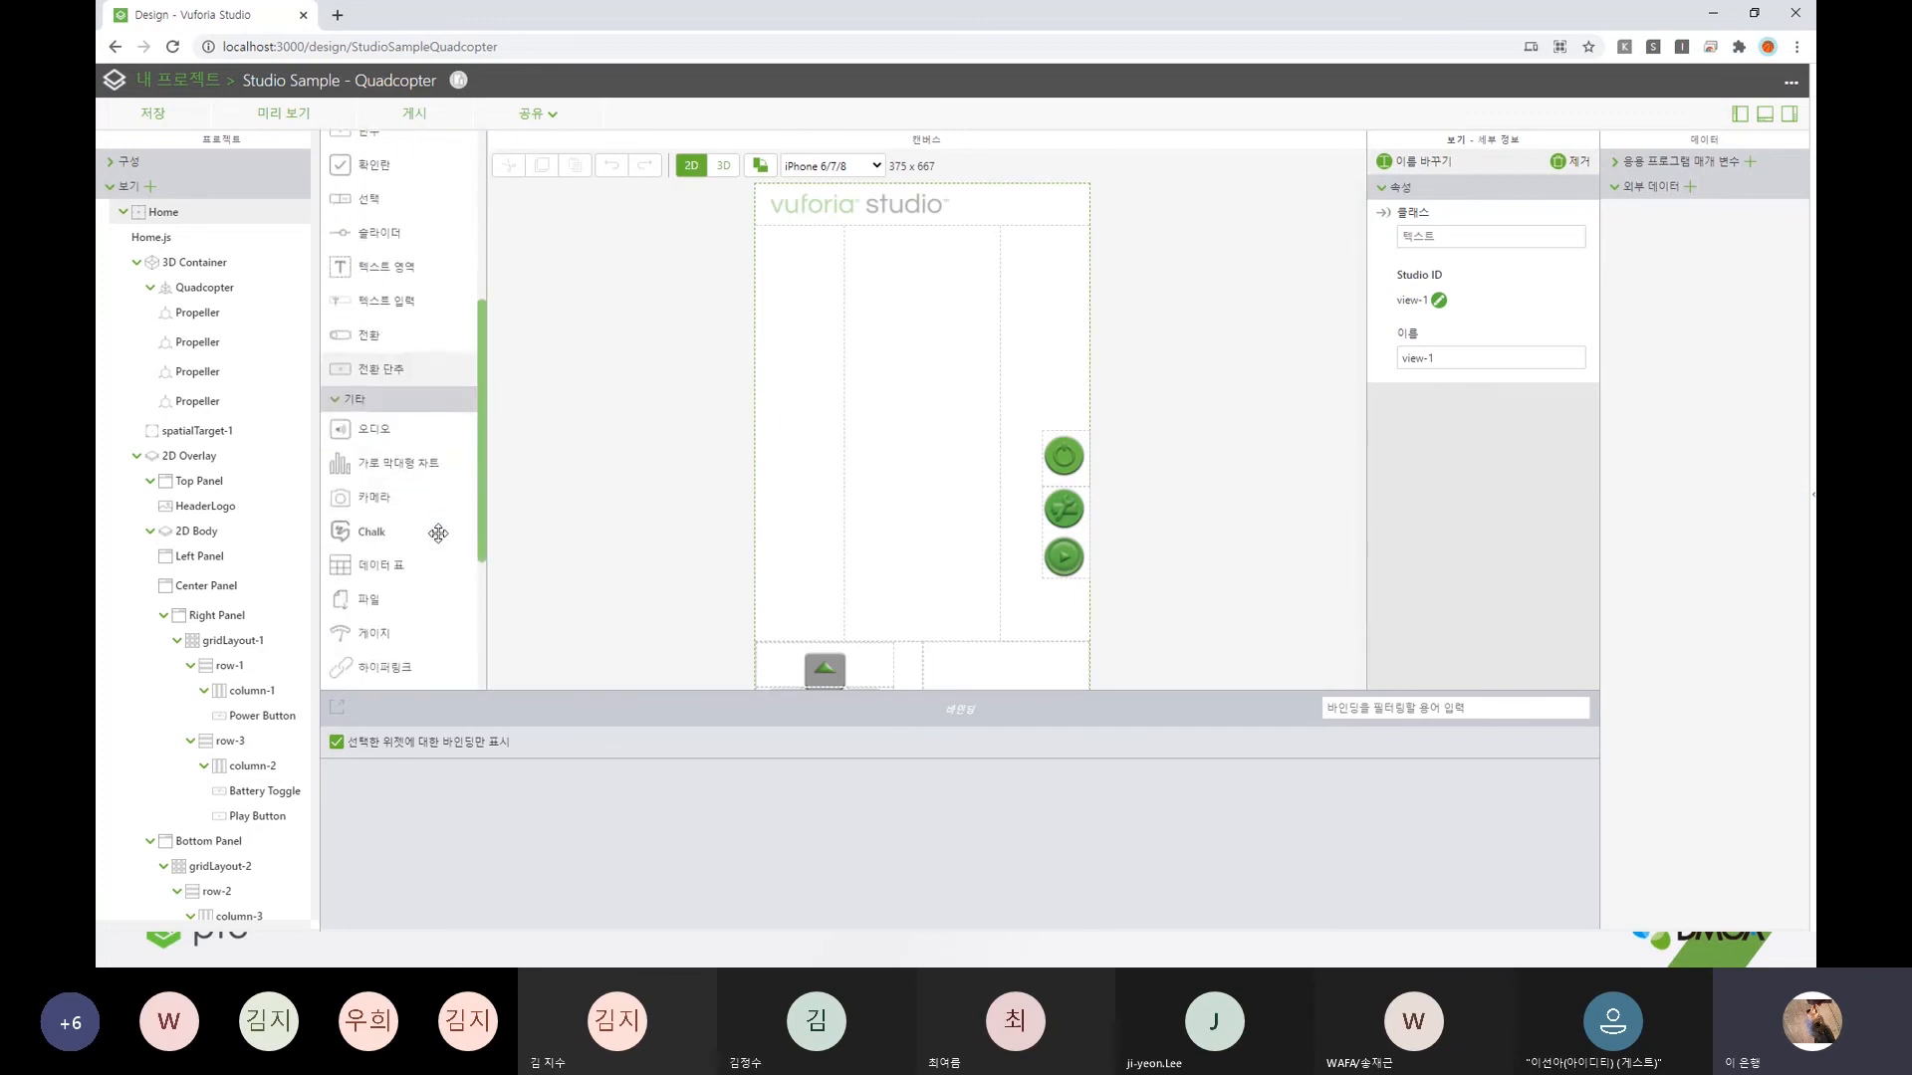
pyautogui.scroll(4, 440, 530)
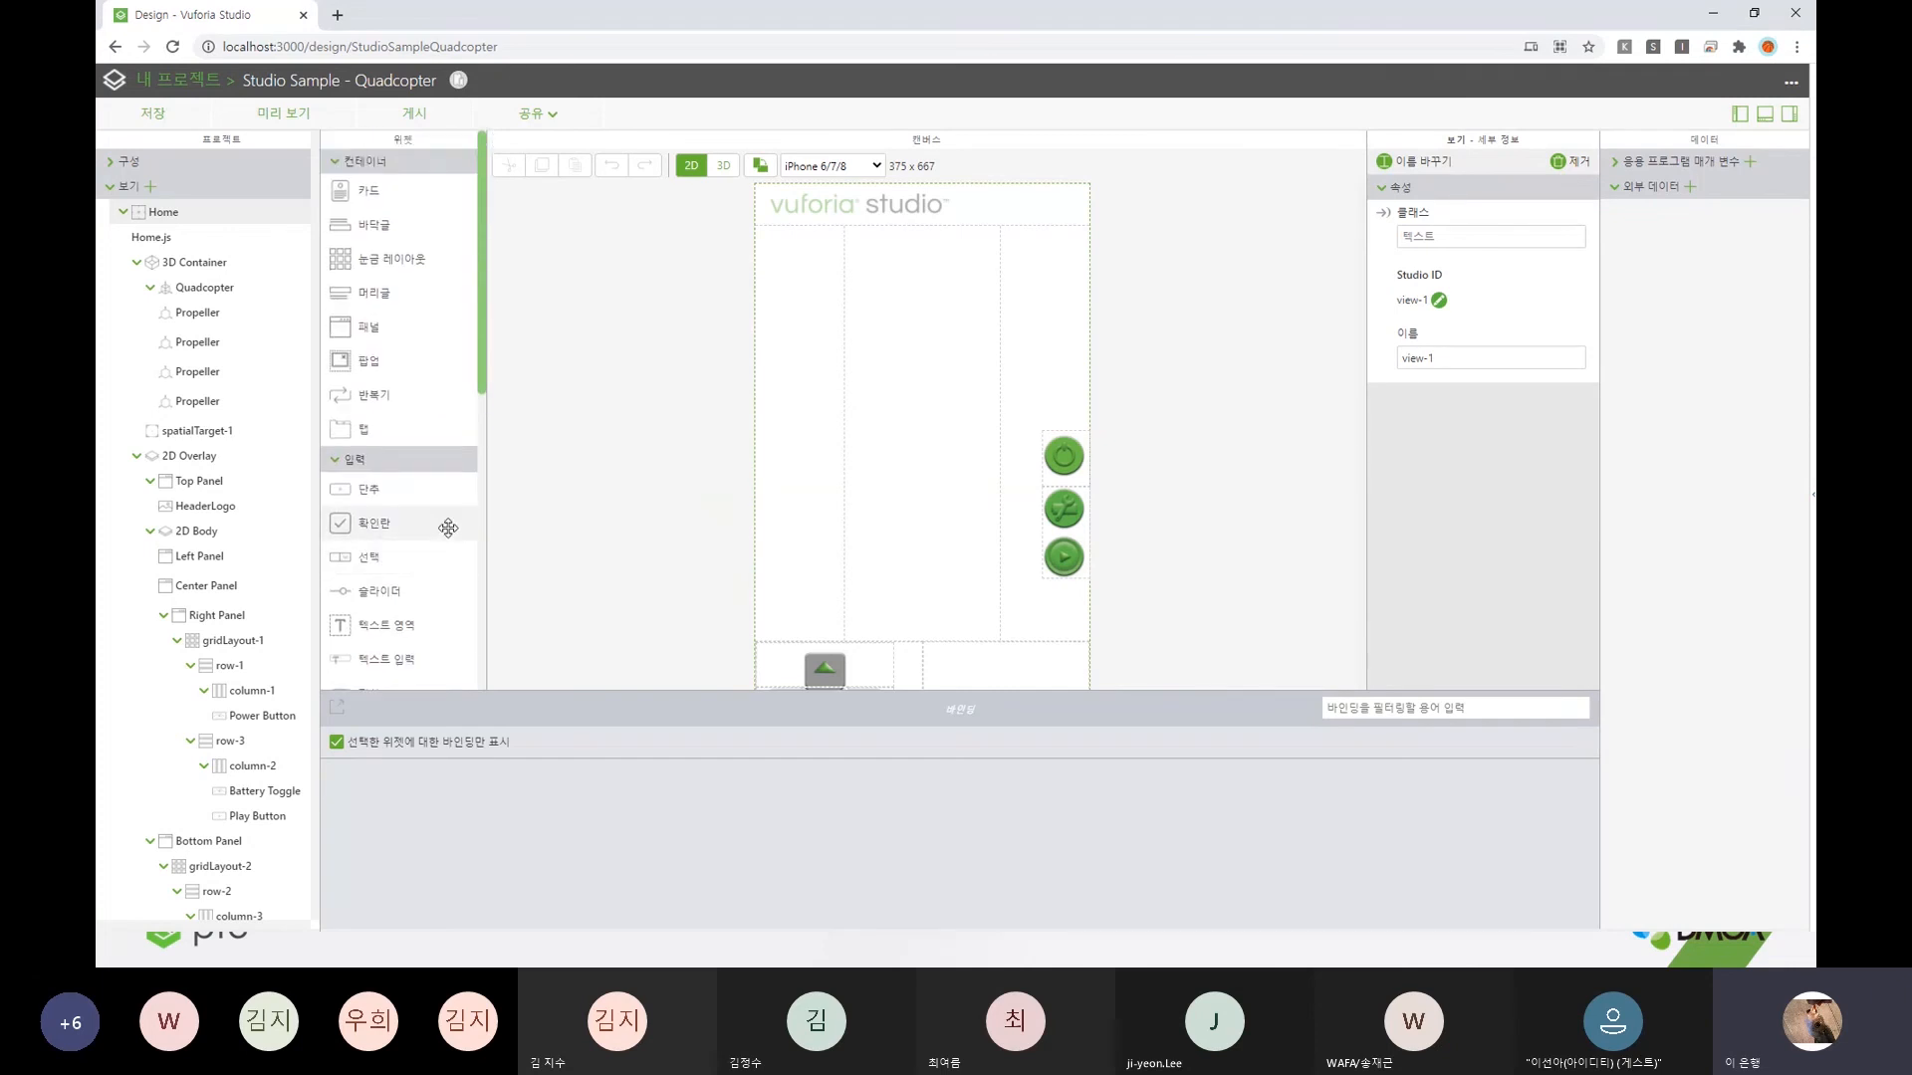
pyautogui.scroll(-1, 423, 483)
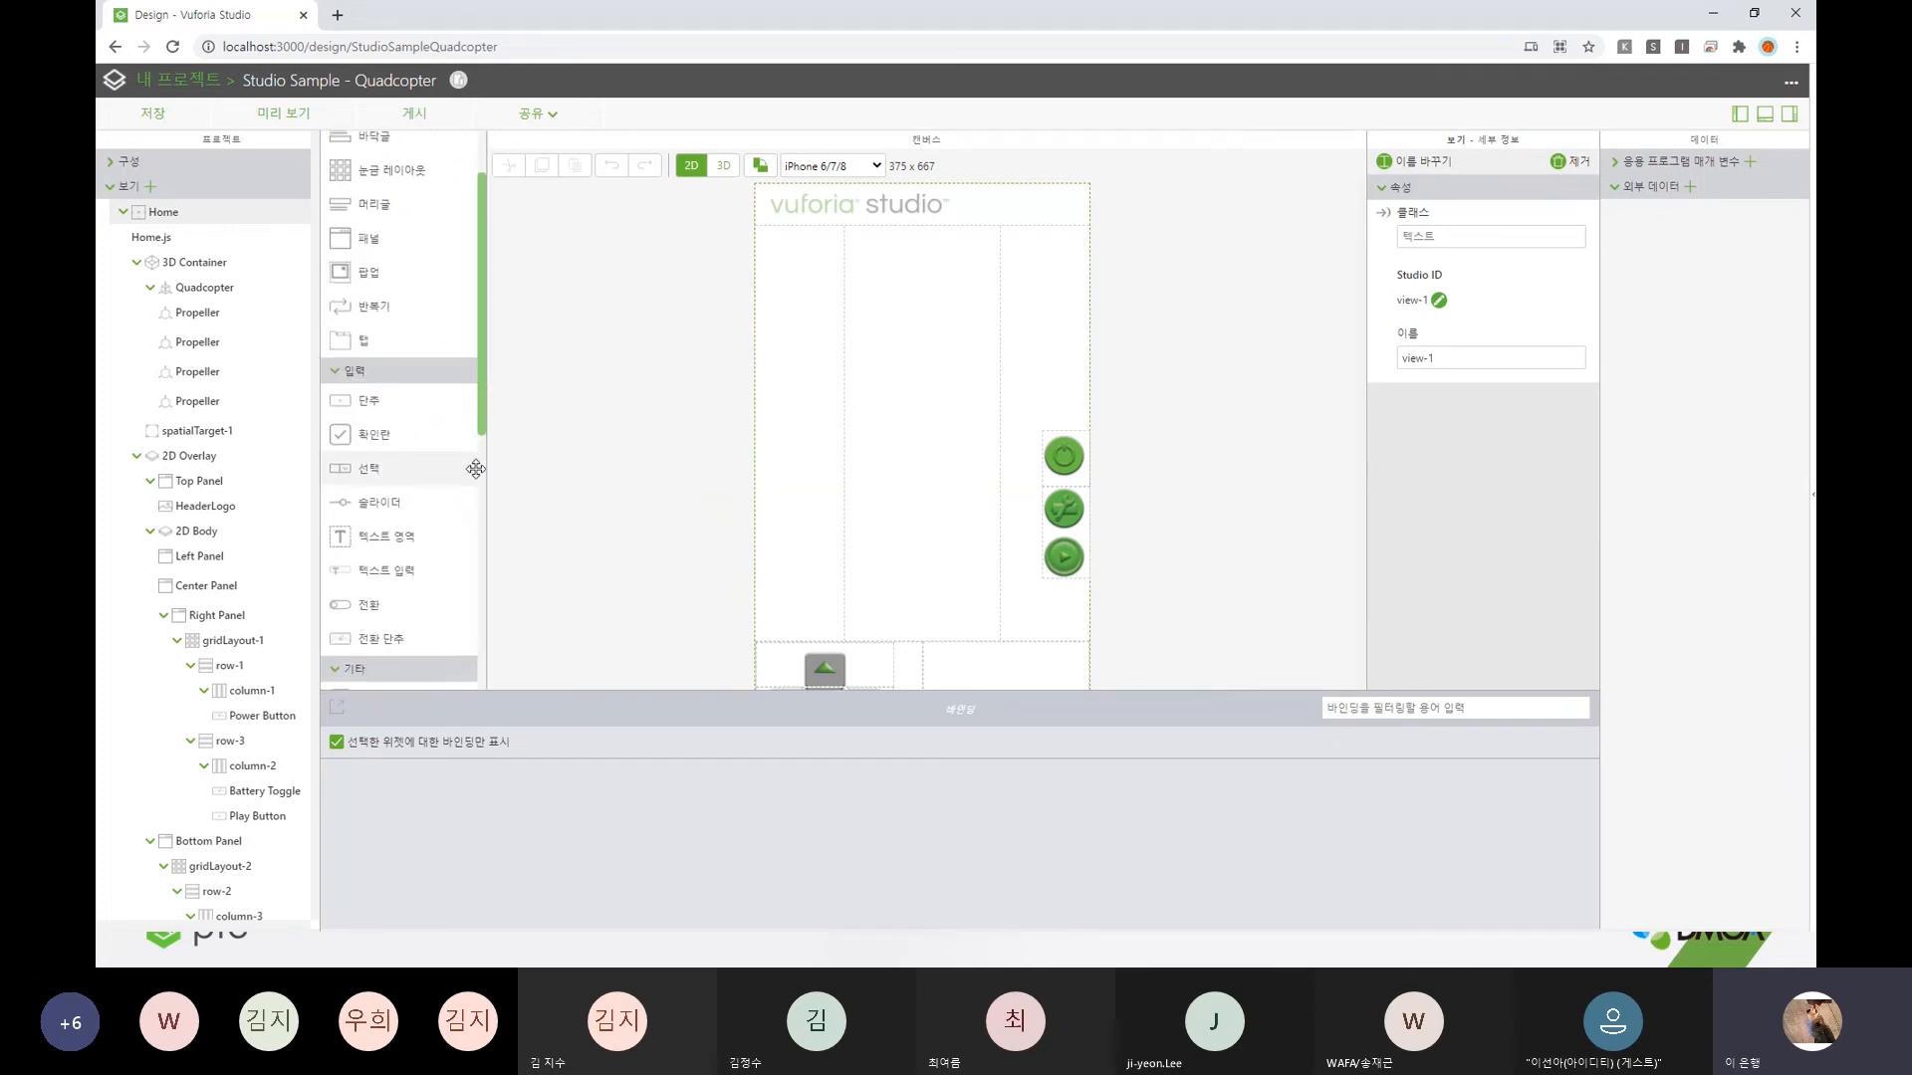
pyautogui.scroll(1, 476, 468)
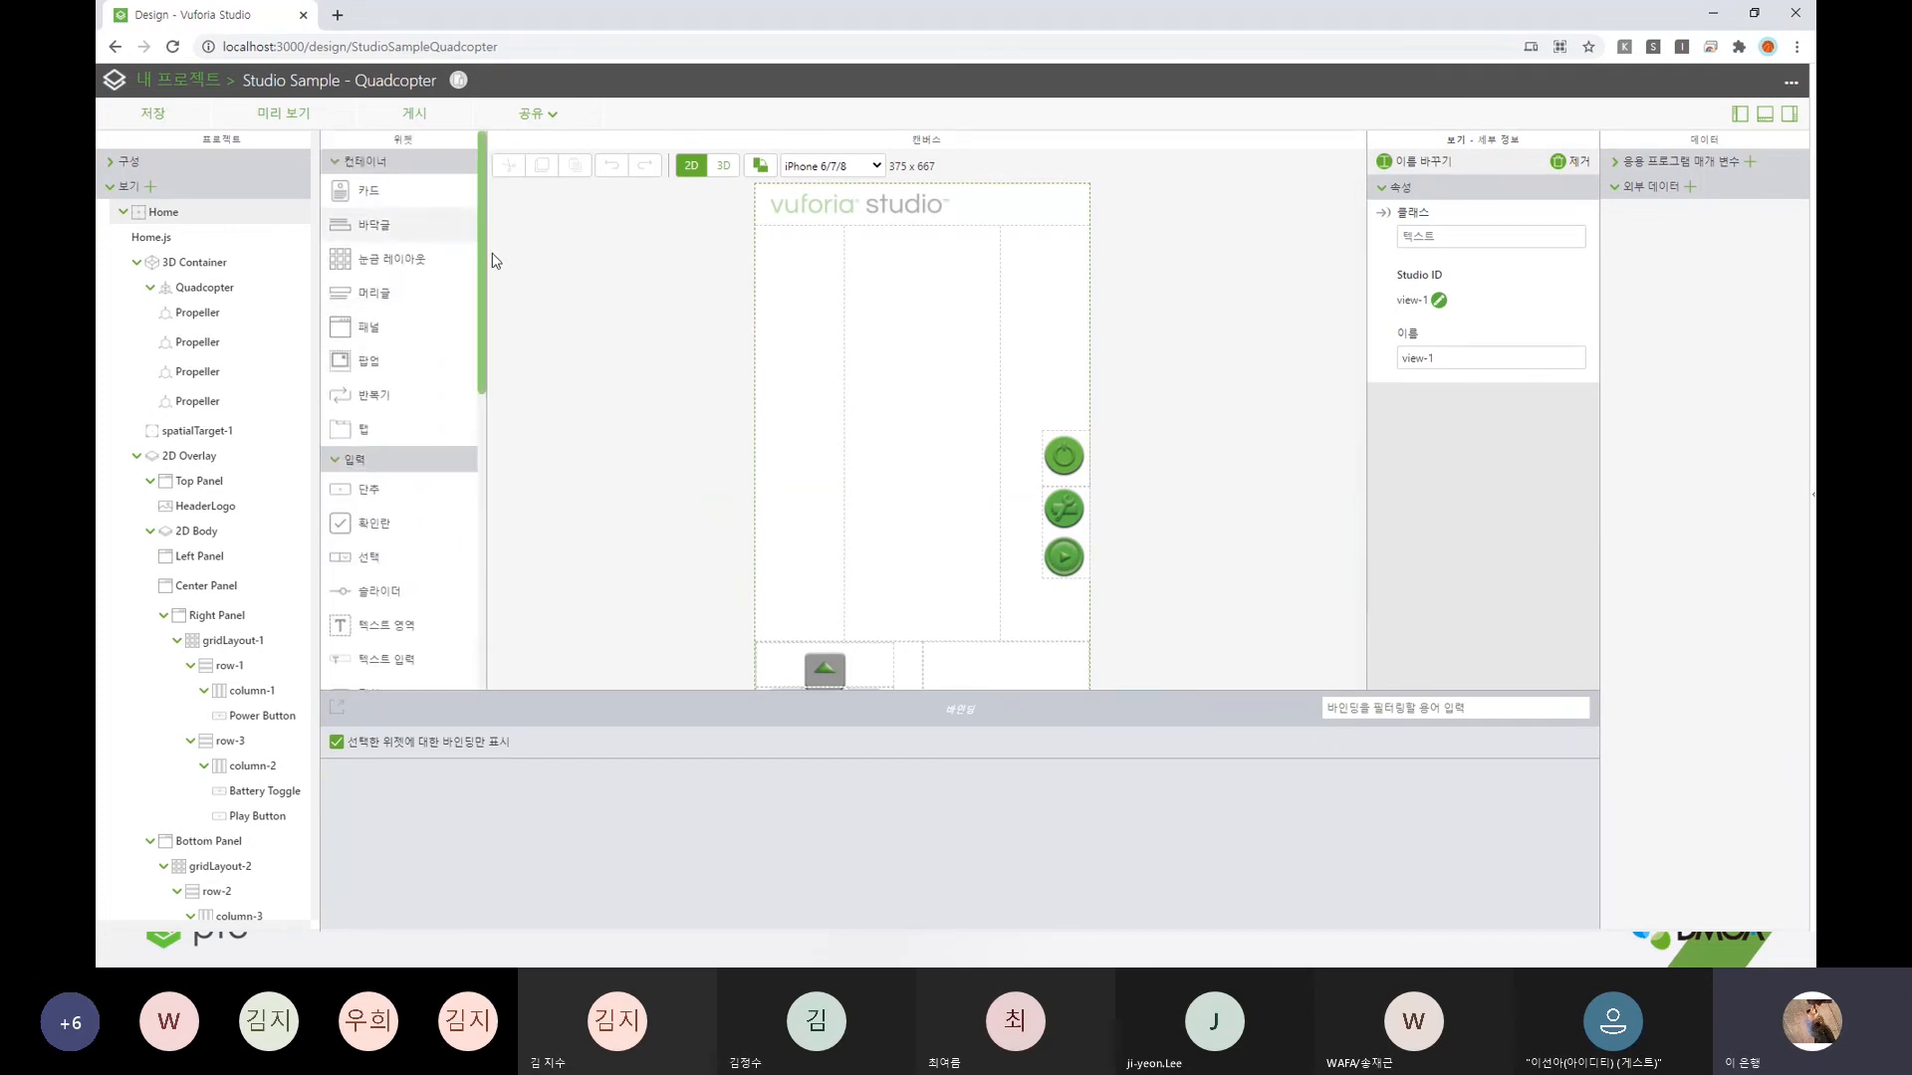
pyautogui.scroll(-3, 438, 423)
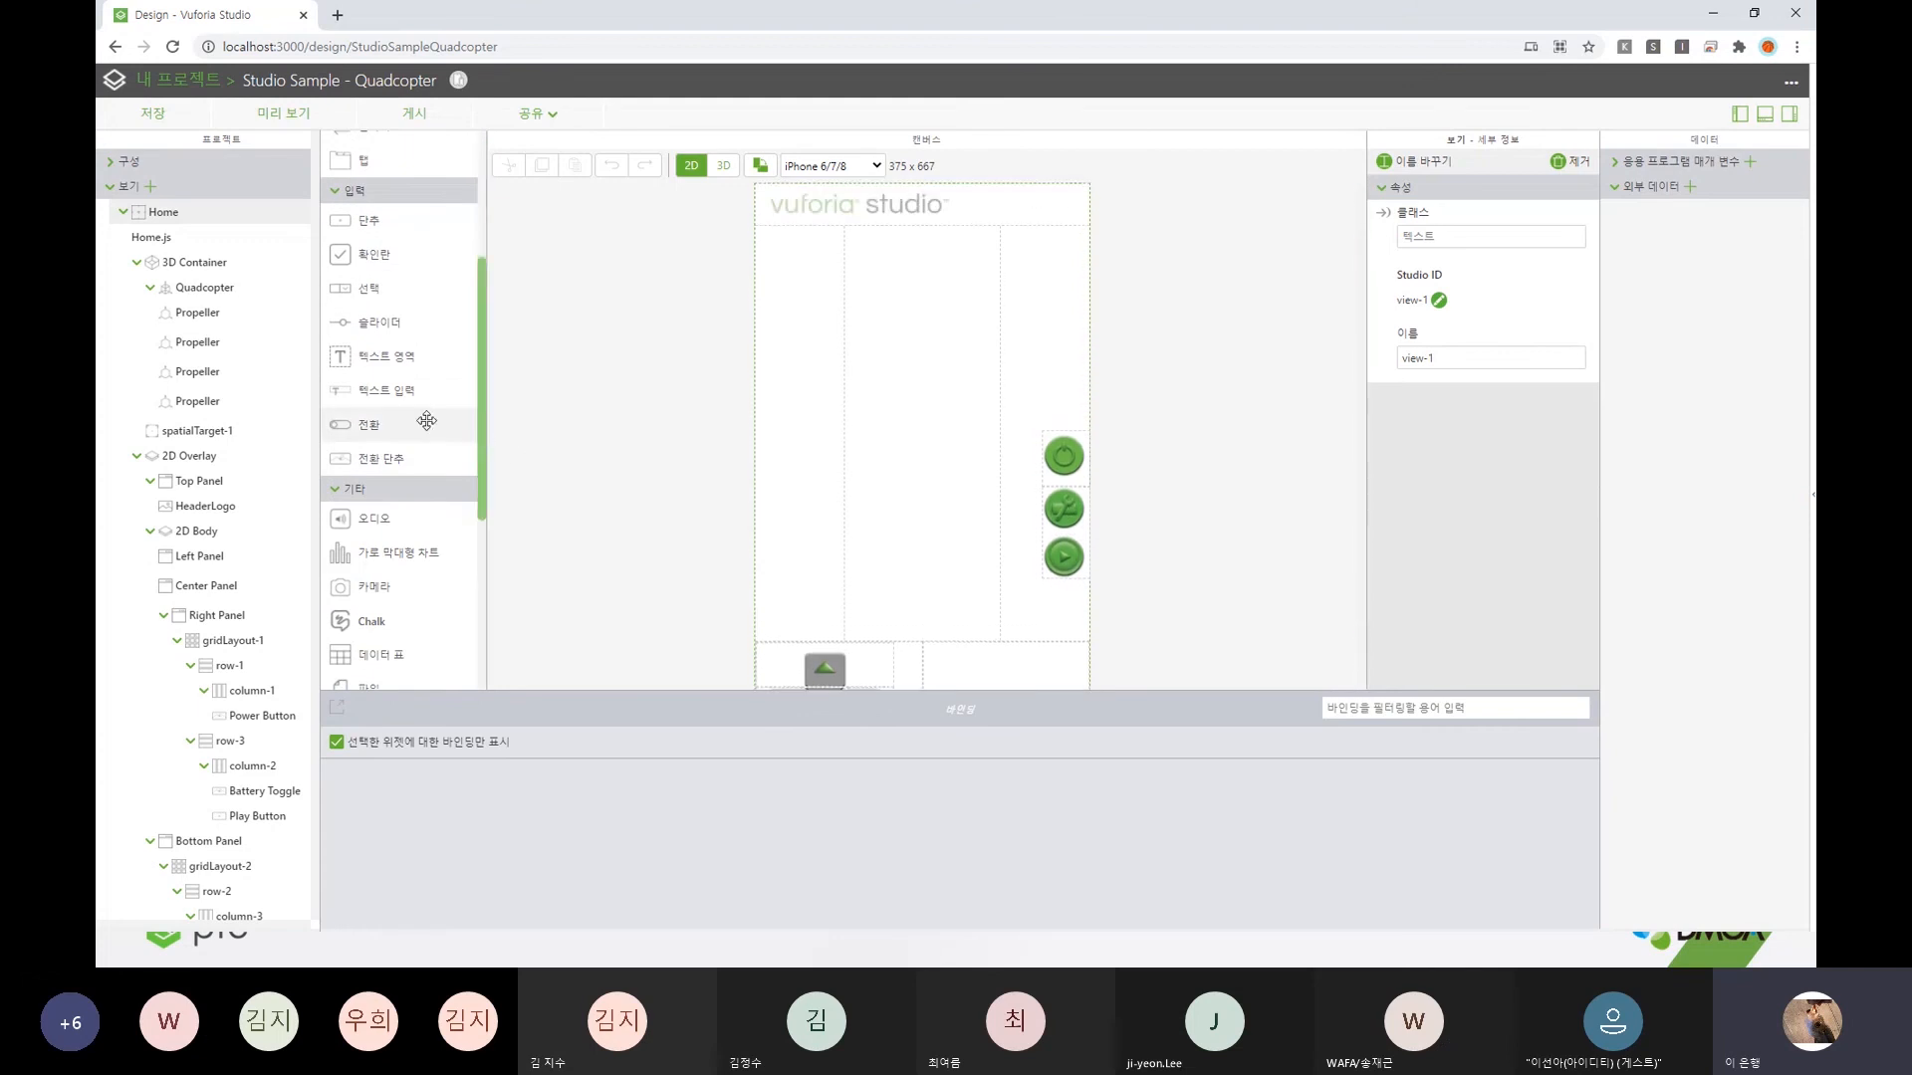
pyautogui.scroll(3, 426, 421)
pyautogui.scroll(-1, 921, 448)
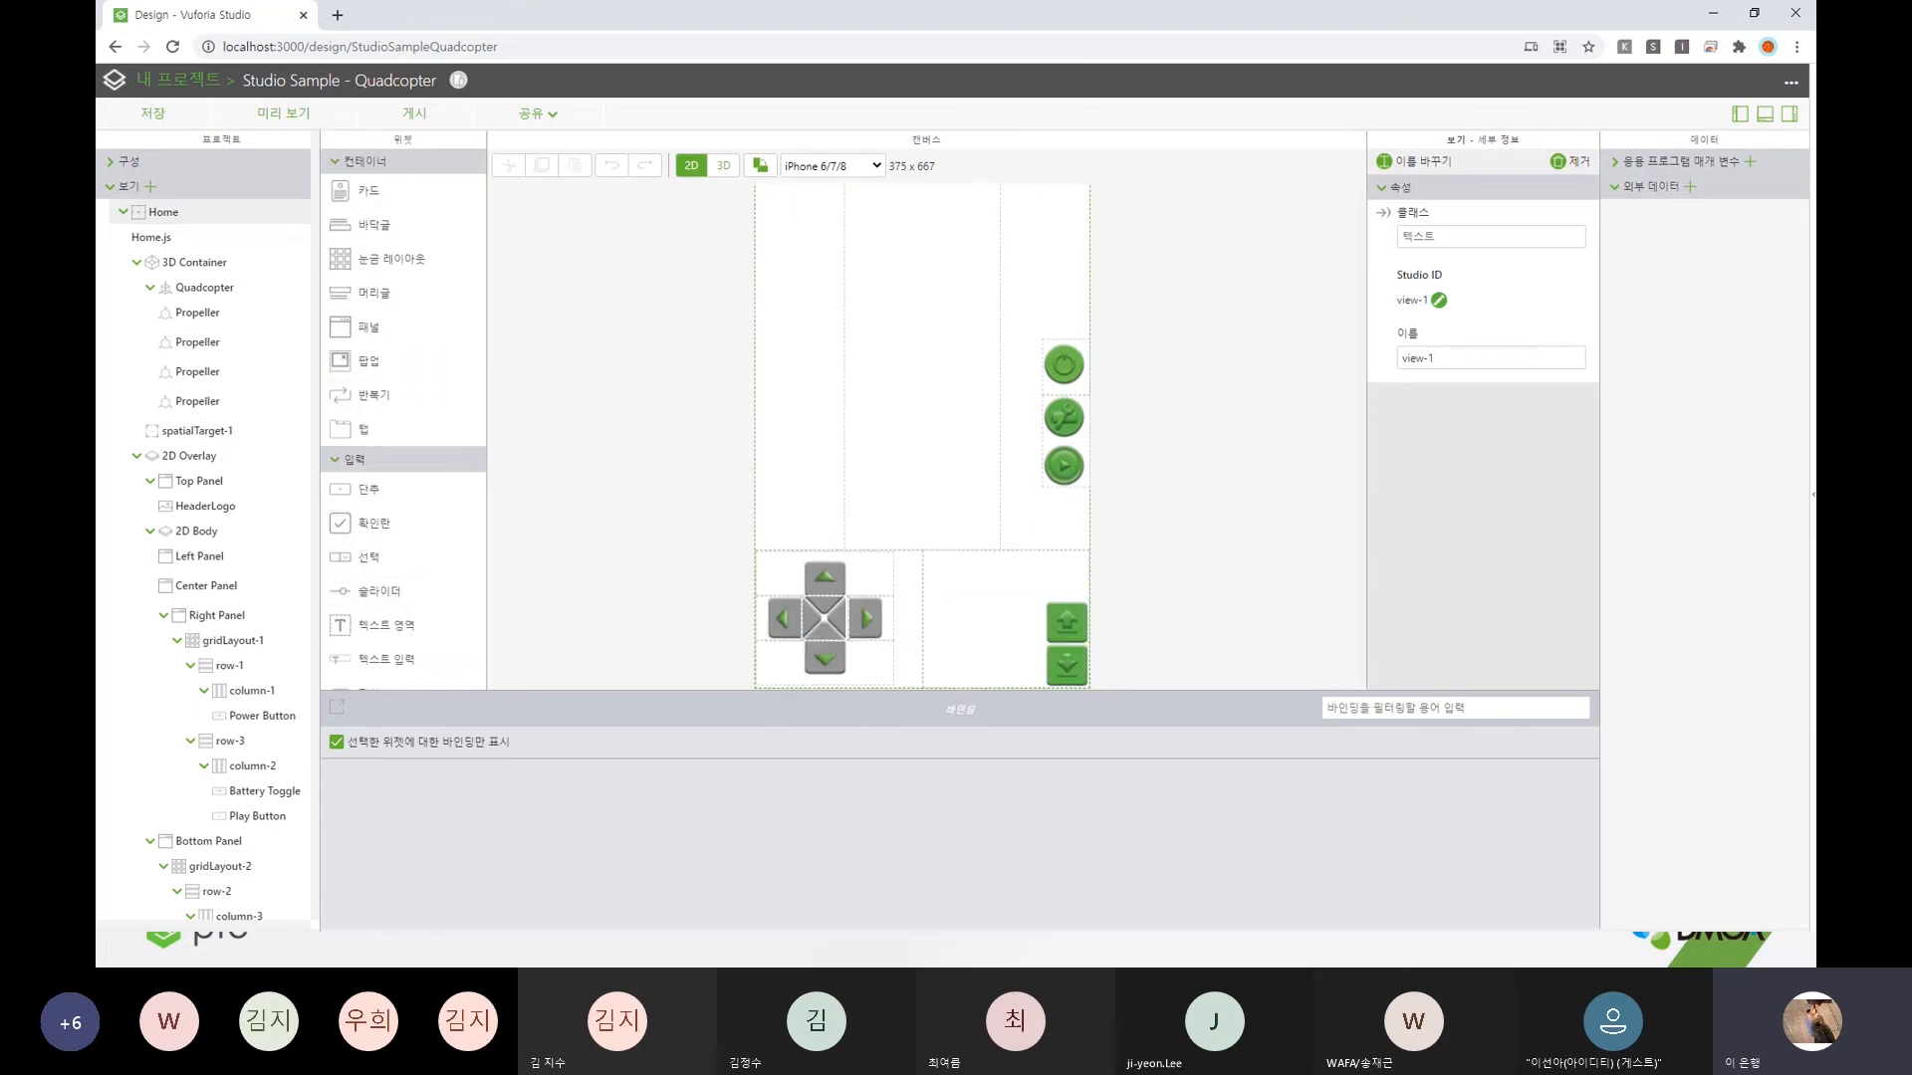
pyautogui.scroll(-4, 431, 568)
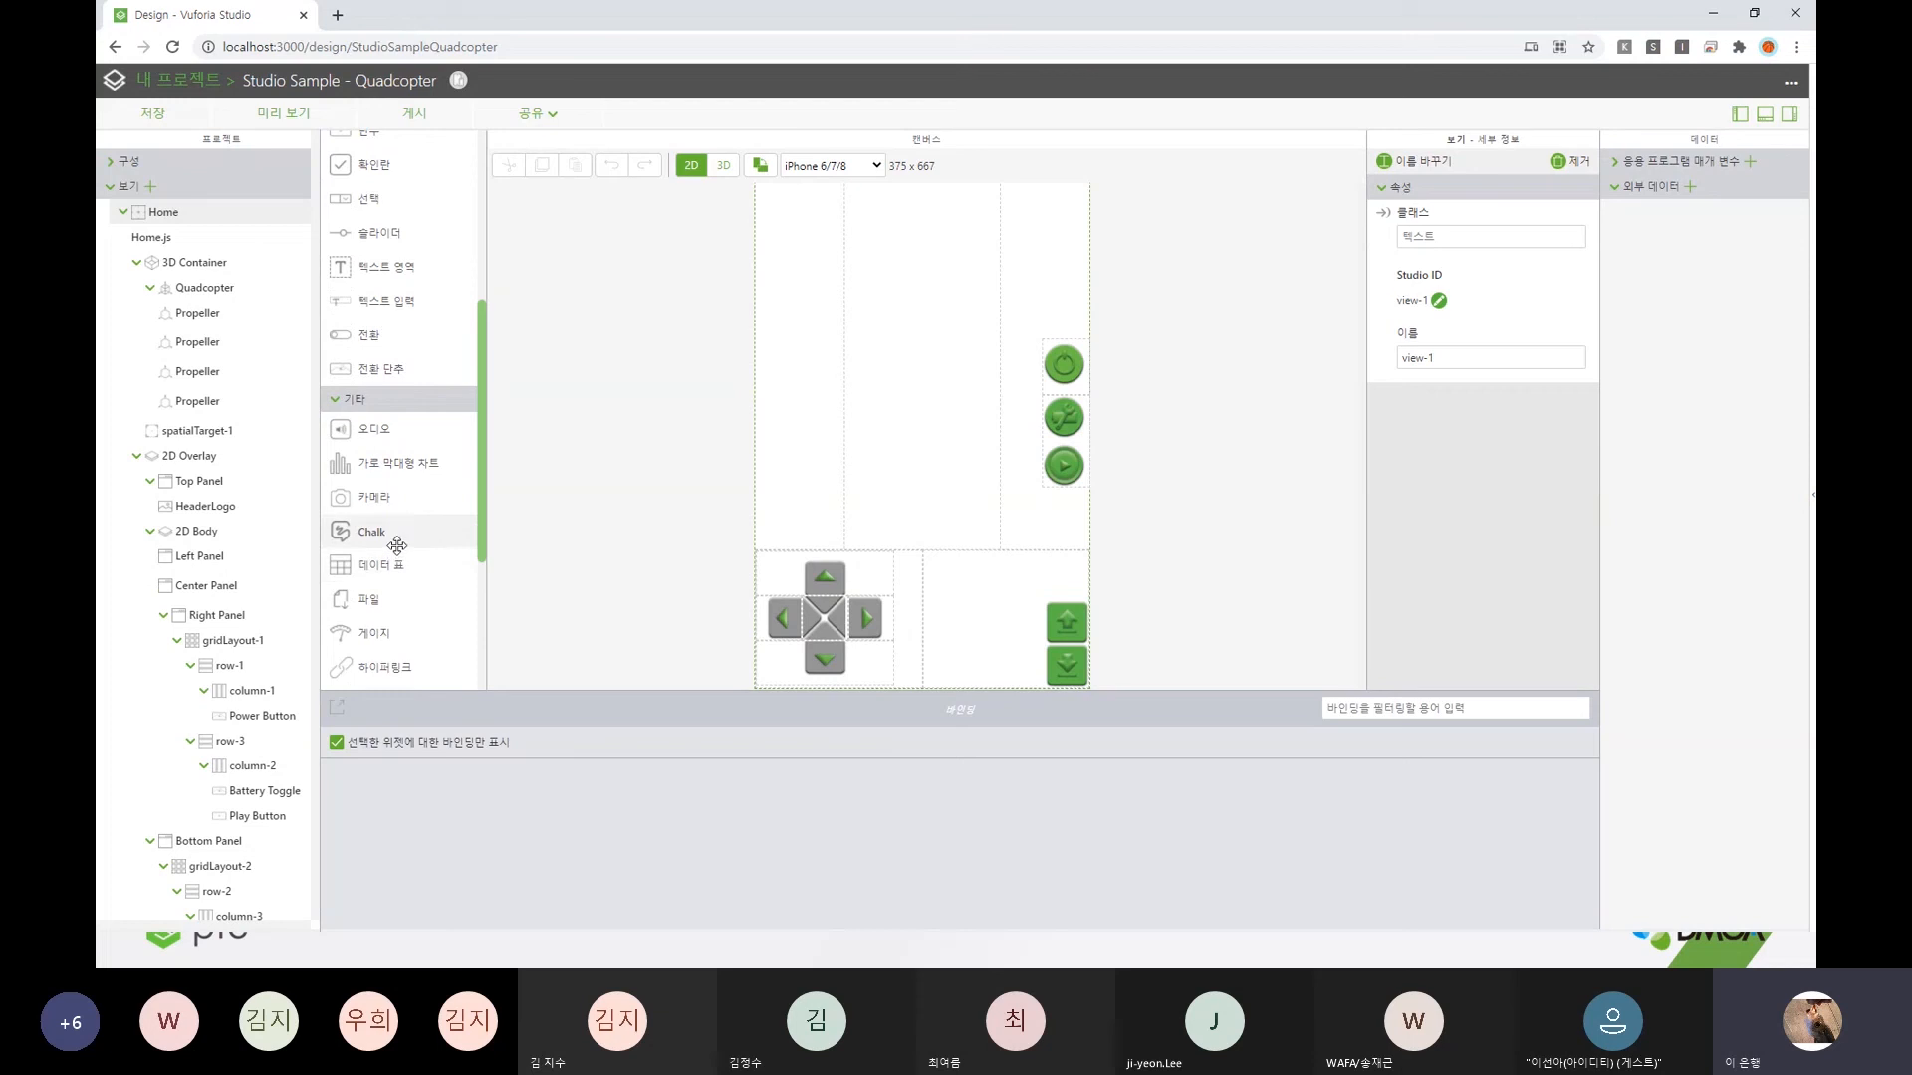
pyautogui.scroll(4, 397, 545)
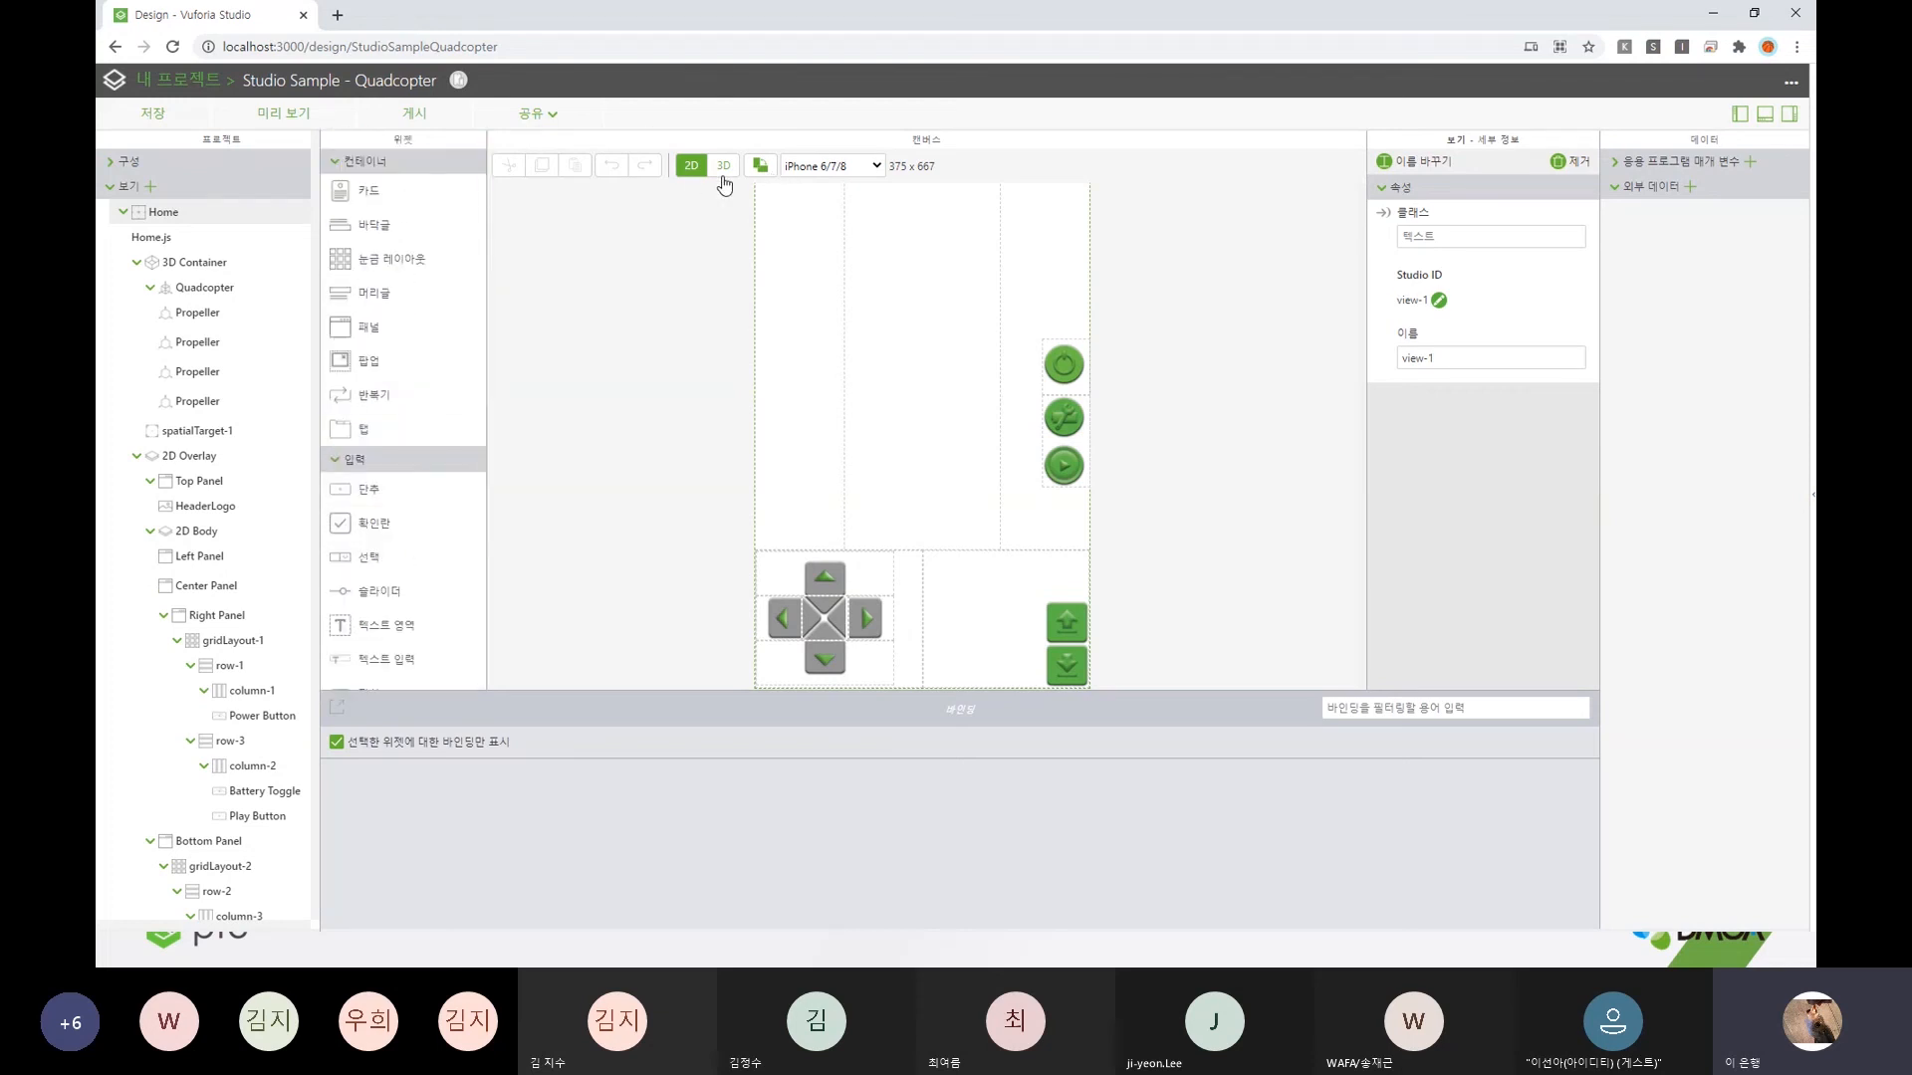
# - Switch the Home view to 3D mode, and examine the enableModel360 and enableAreaTarget settings in builder-settings.json in Notepad++
pyautogui.click(724, 166)
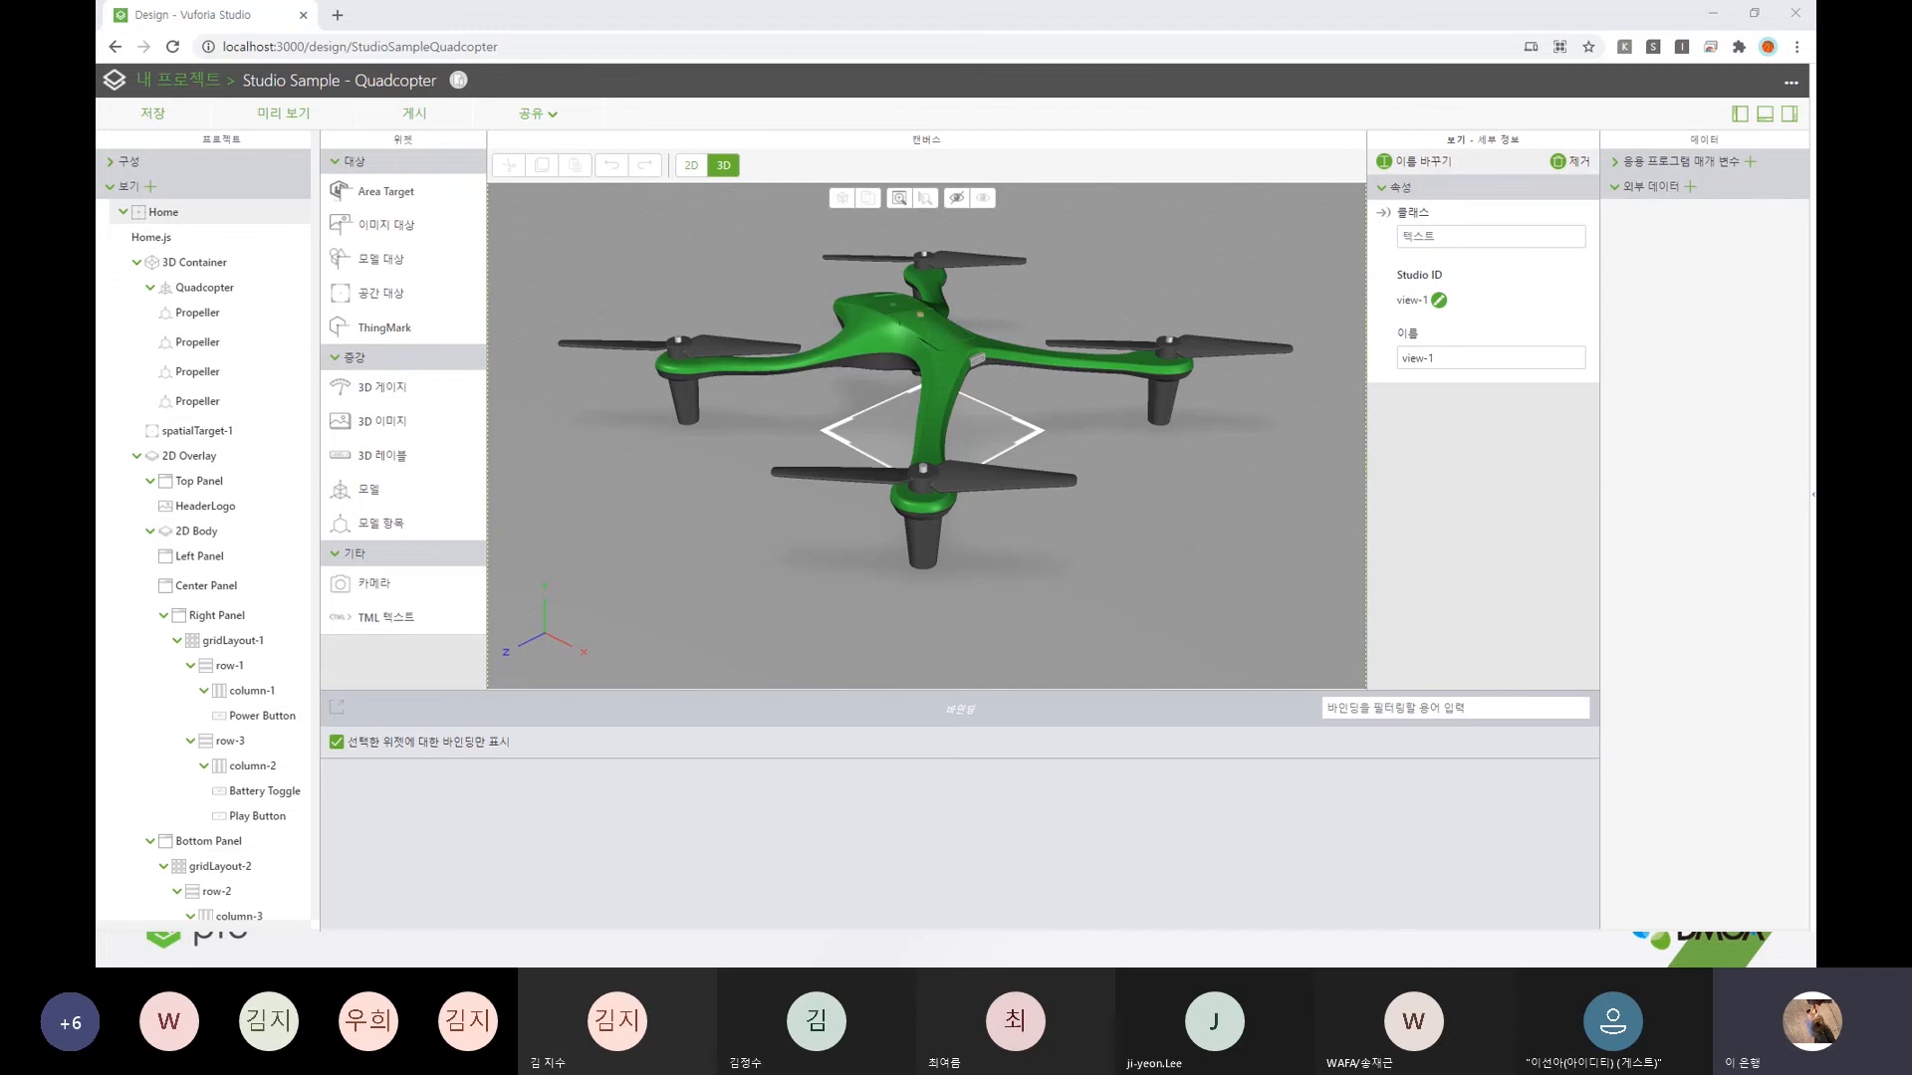
pyautogui.moveTo(97, 249); pyautogui.dragTo(1015, 288)
pyautogui.click(1201, 278)
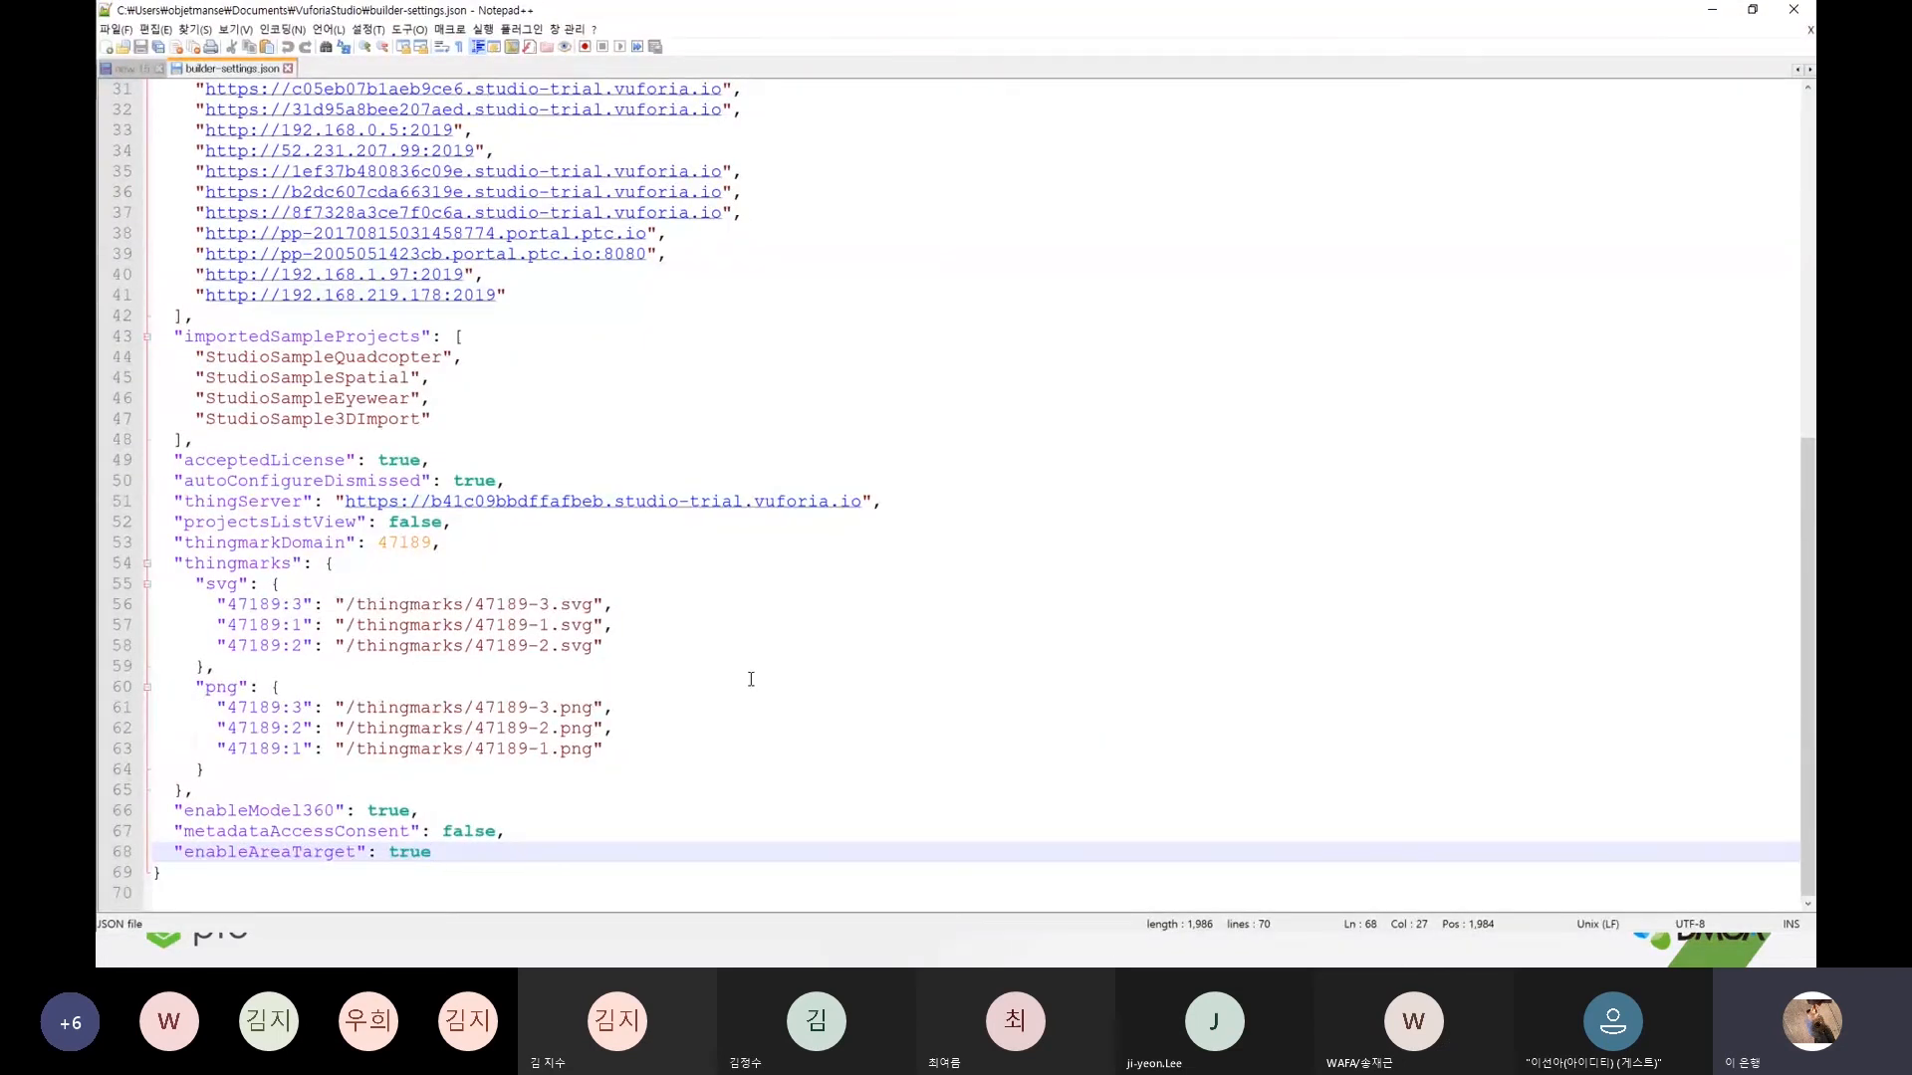
pyautogui.doubleClick(212, 809)
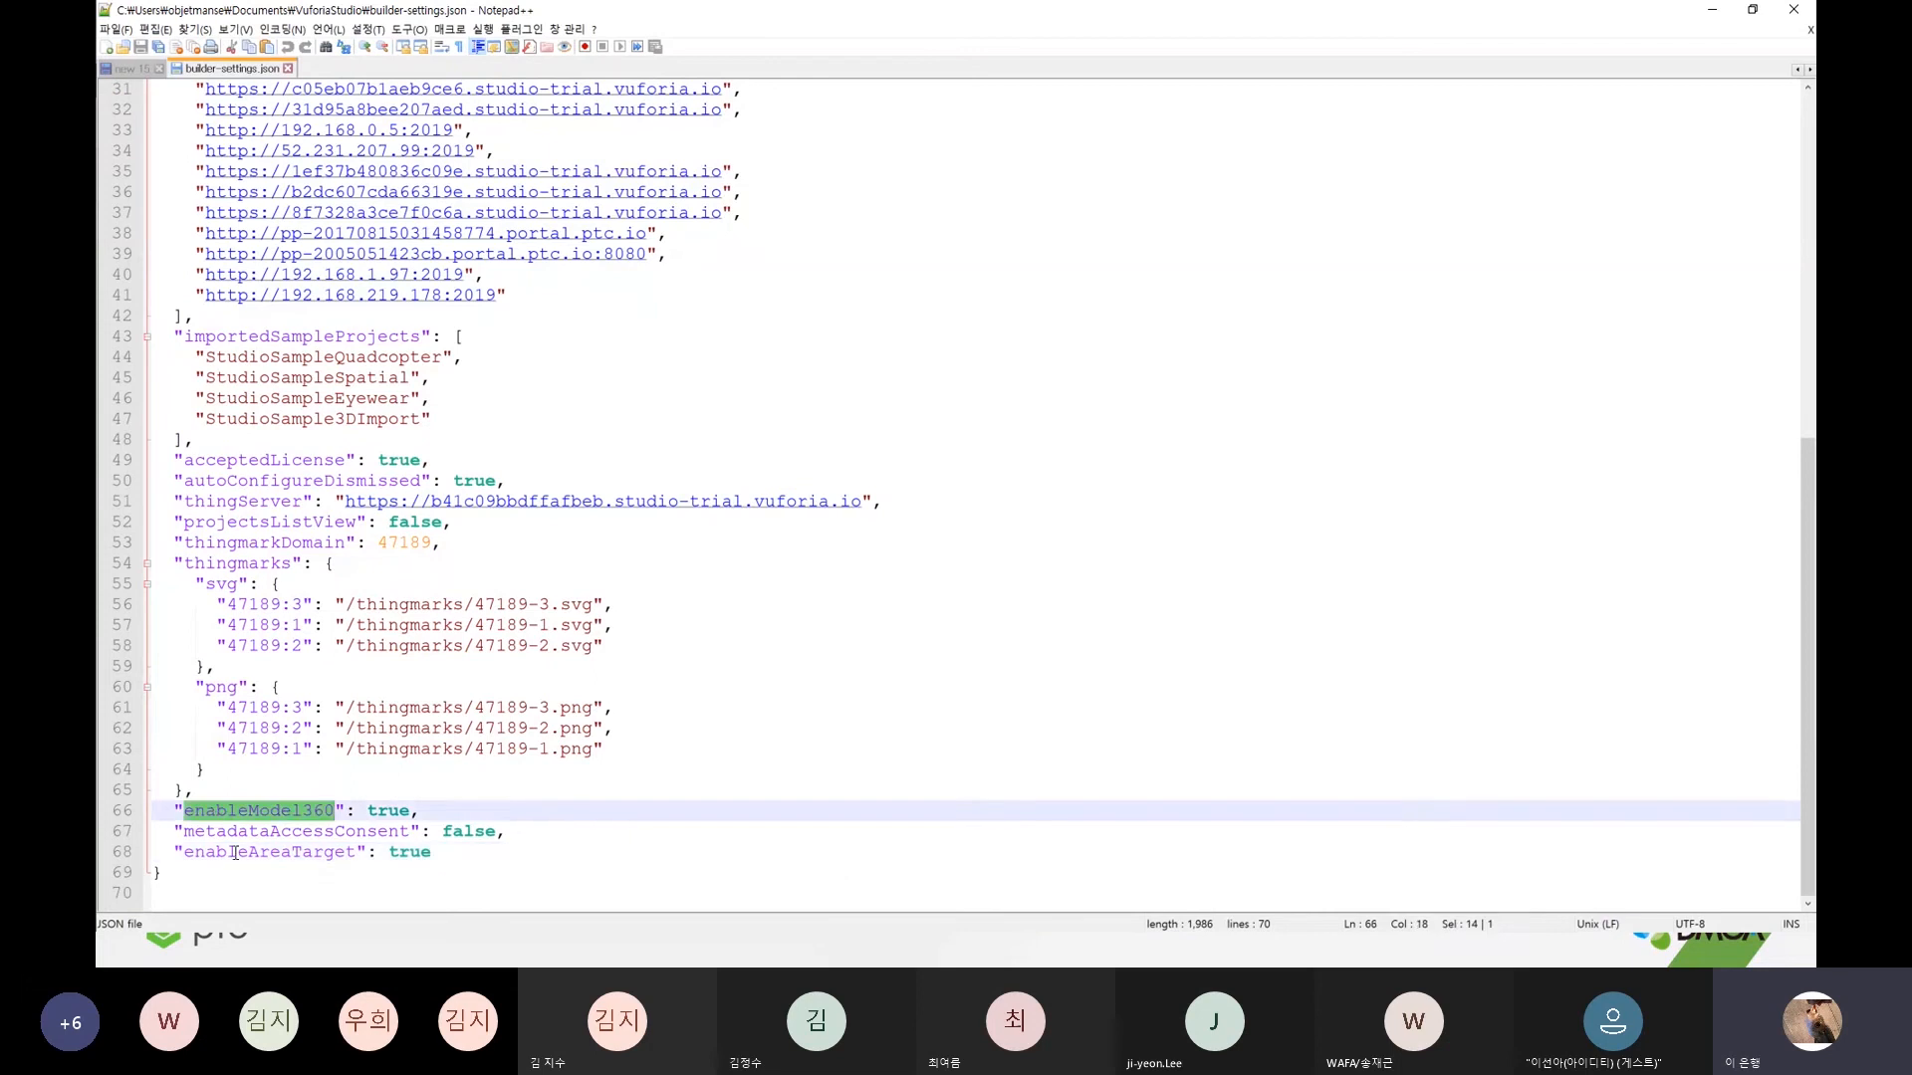
pyautogui.click(235, 853)
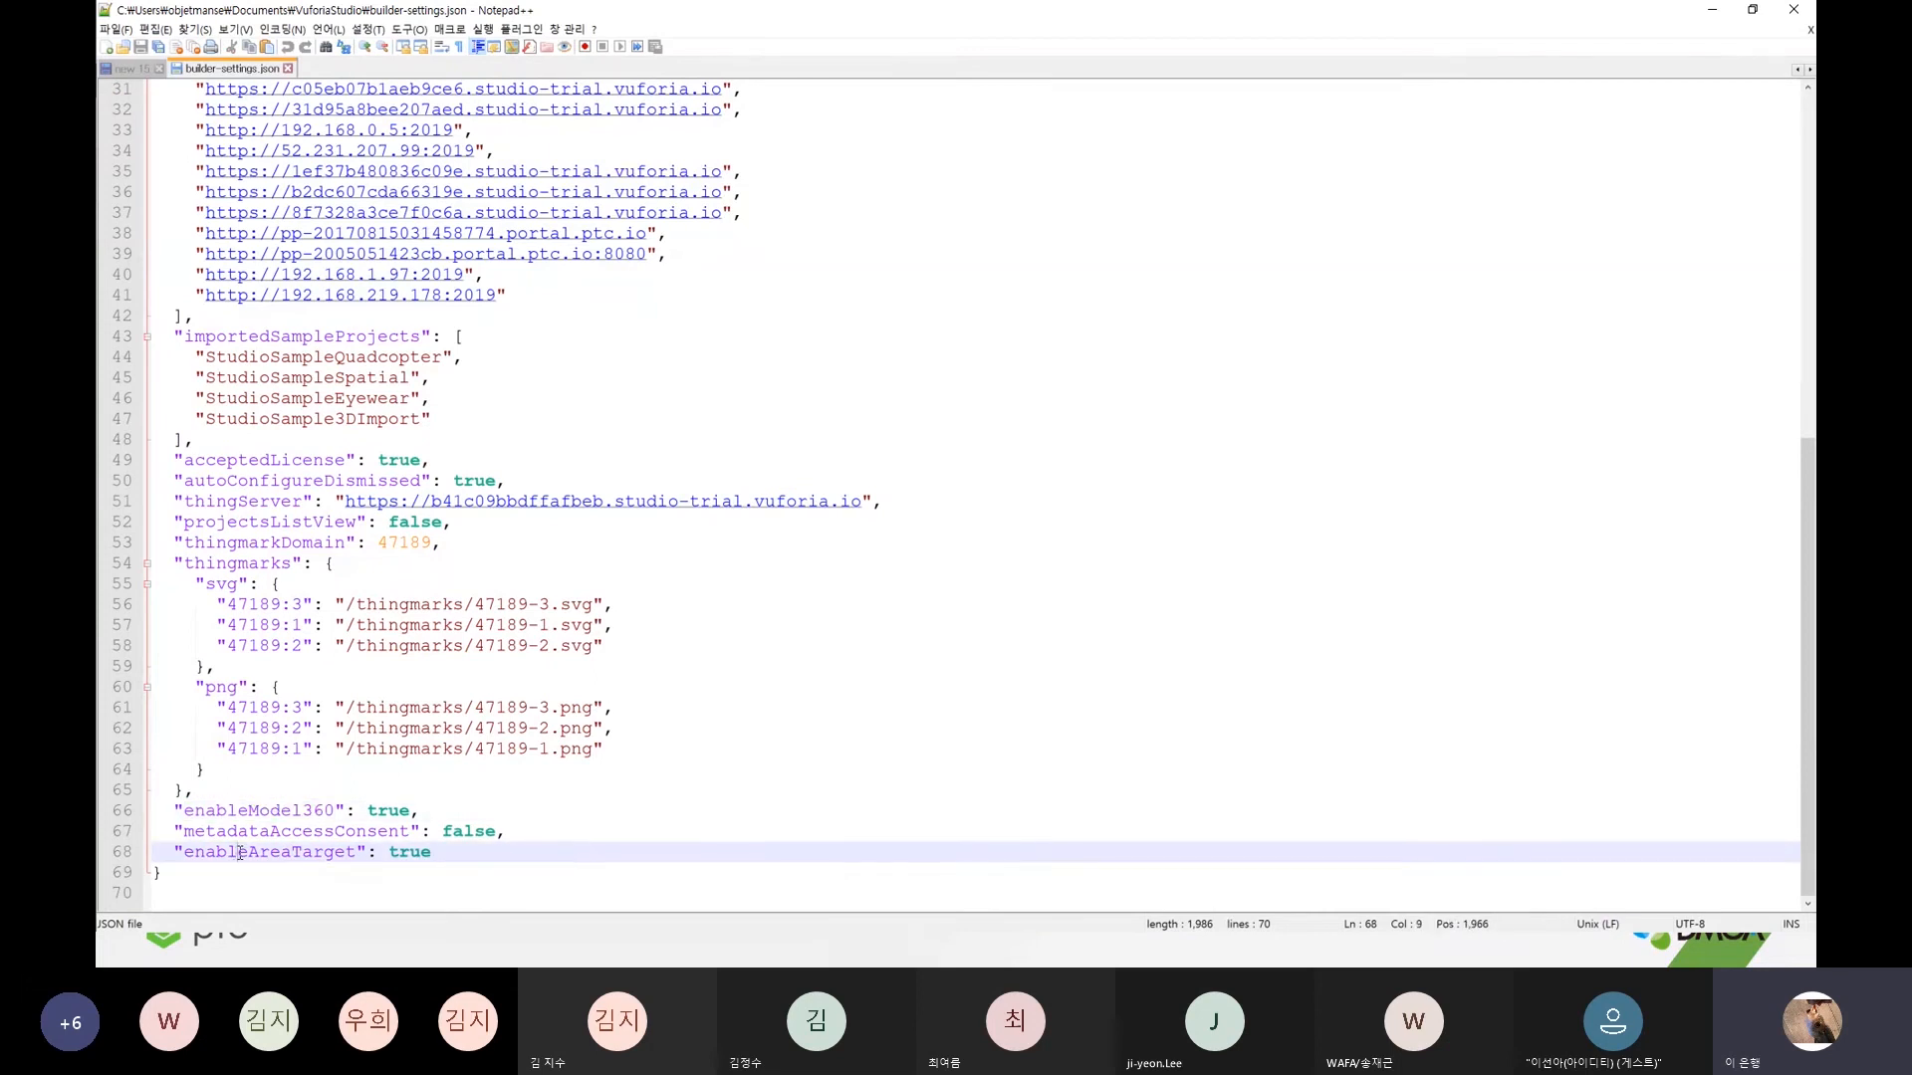
pyautogui.doubleClick(301, 854)
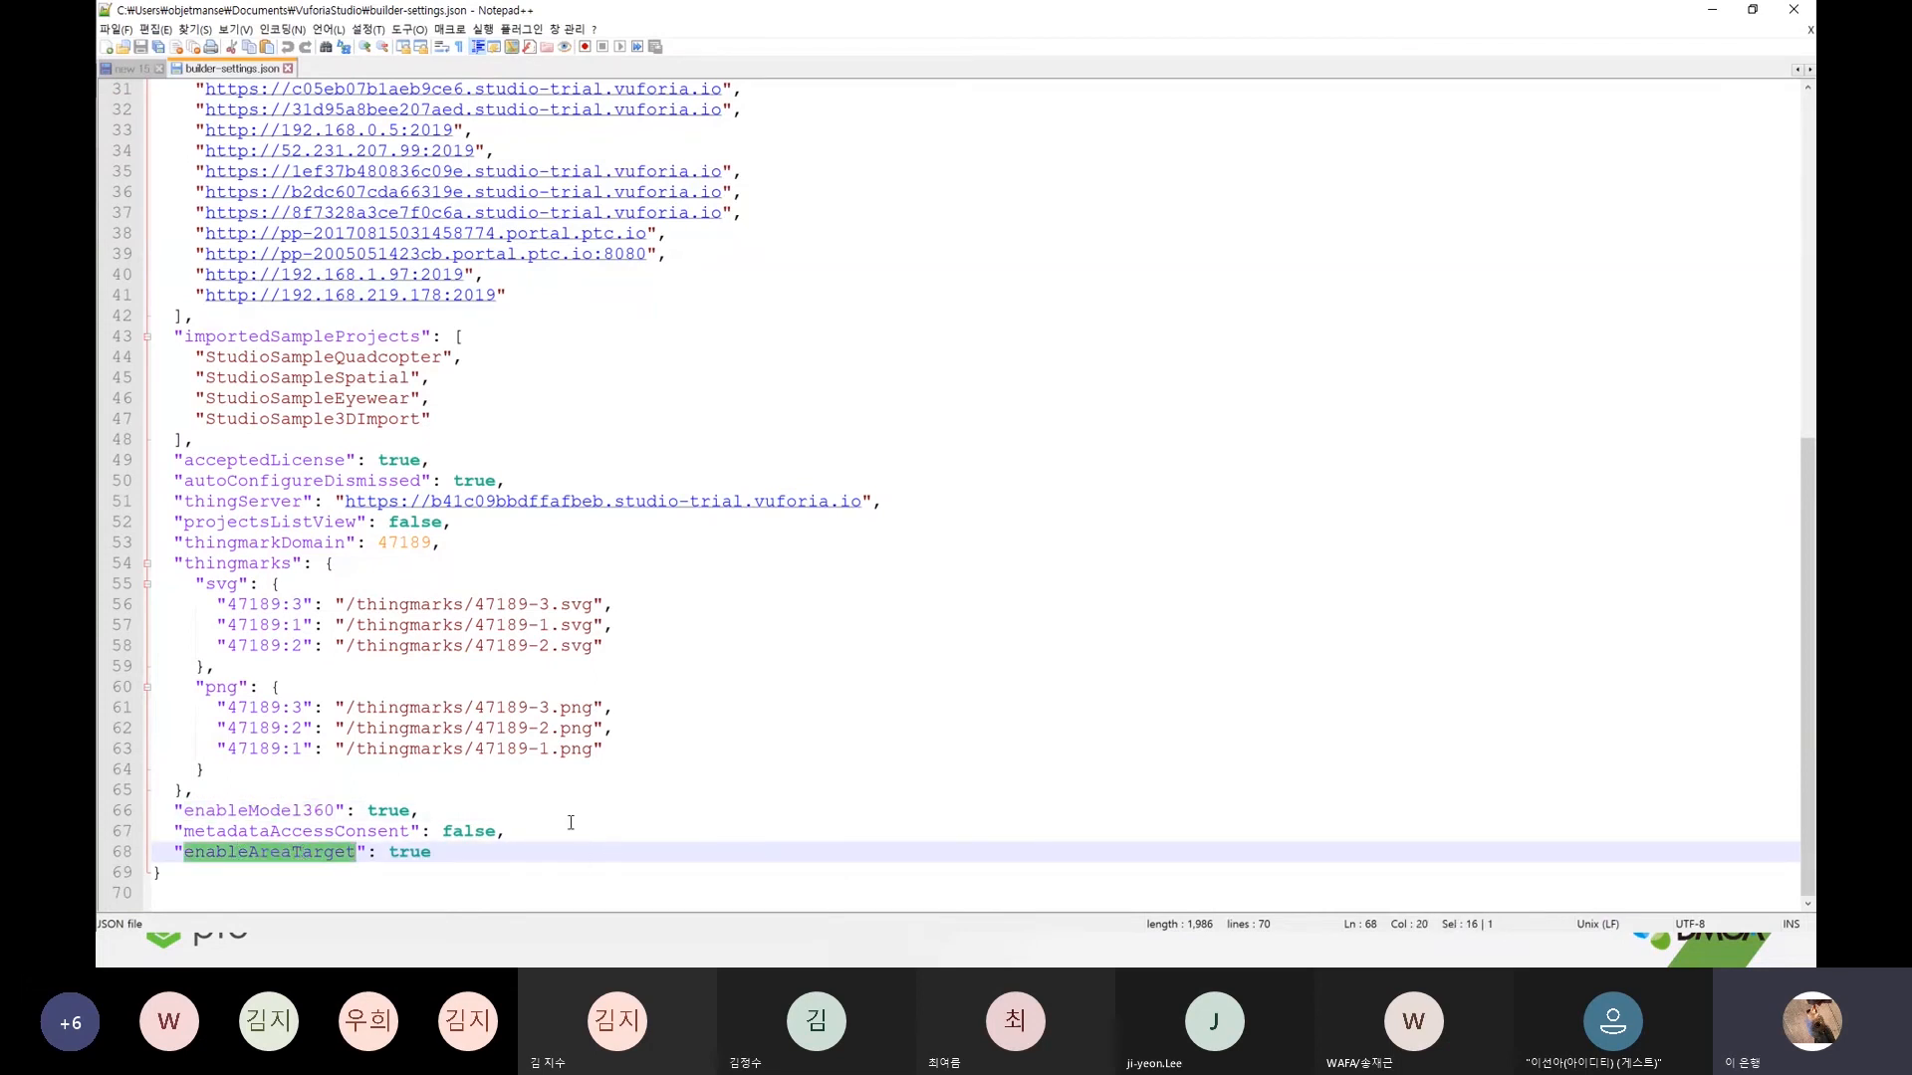
pyautogui.doubleClick(283, 811)
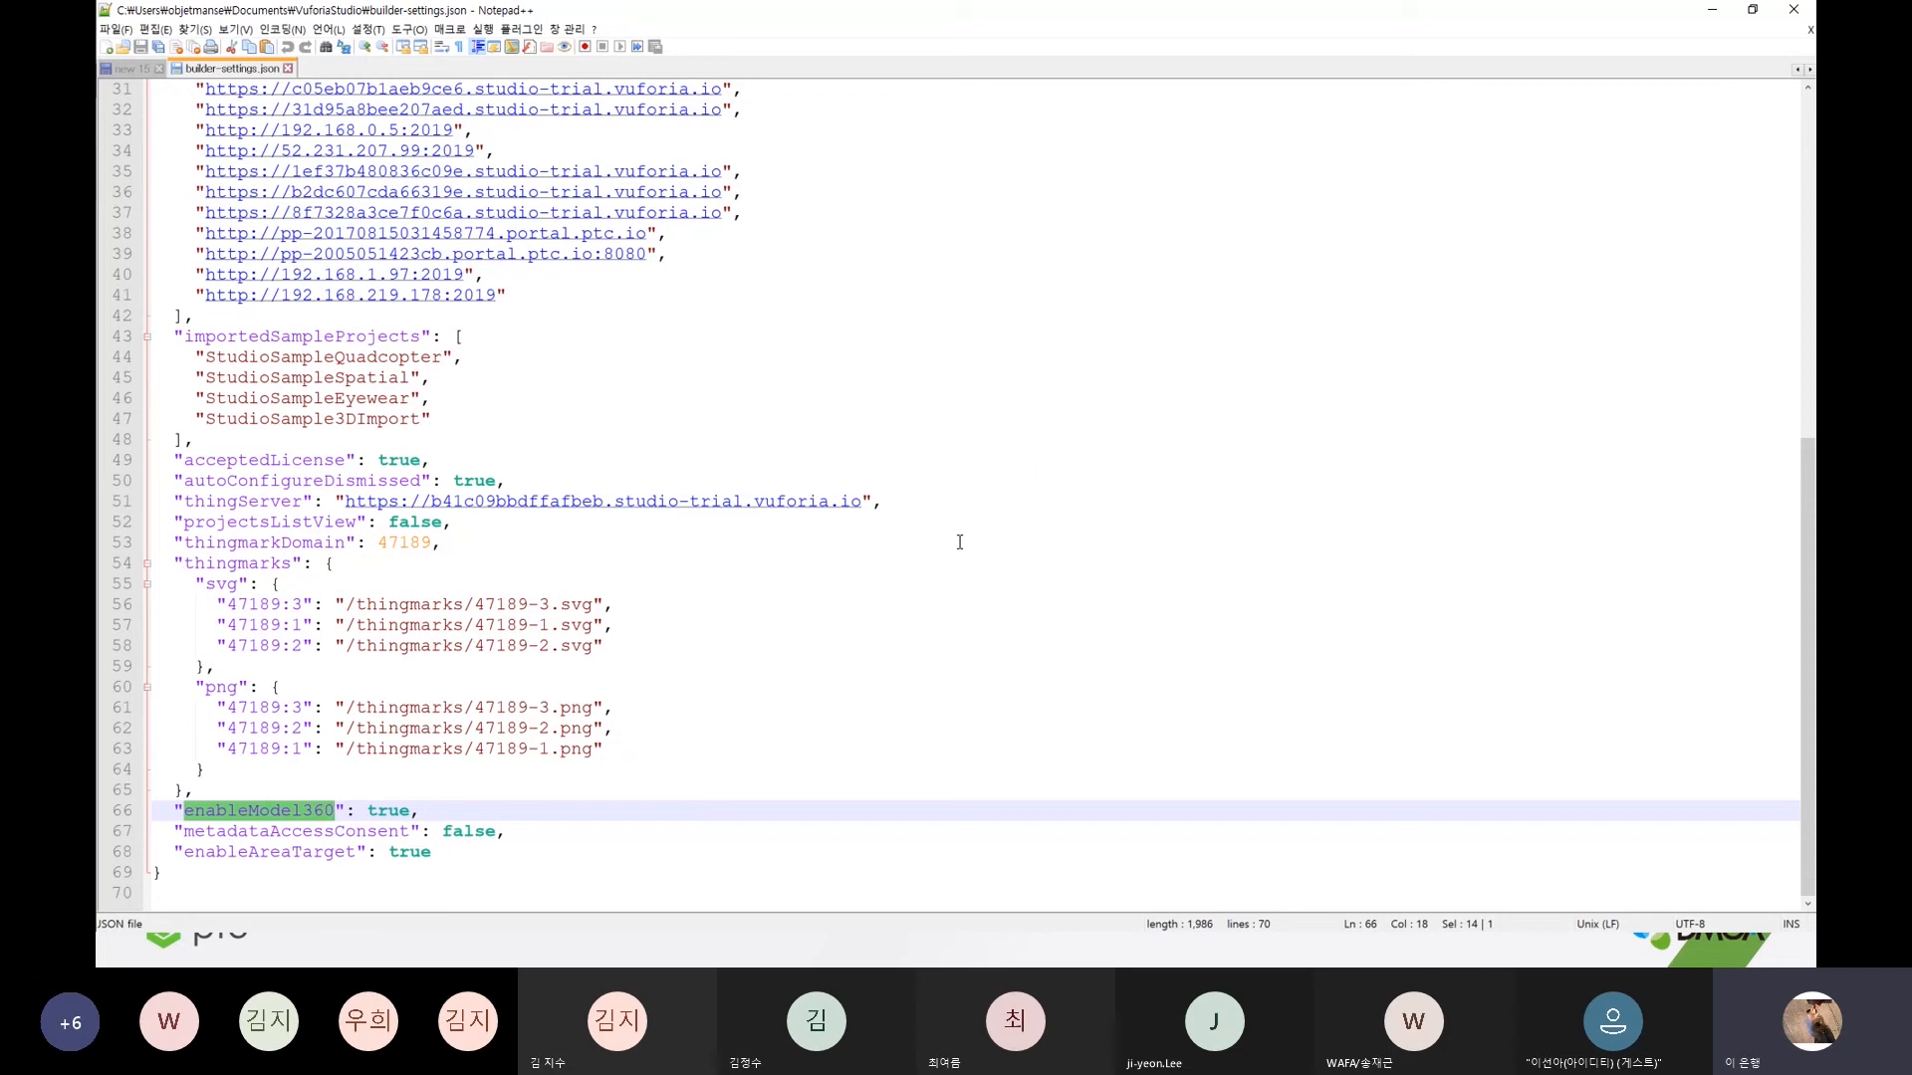
pyautogui.click(1709, 18)
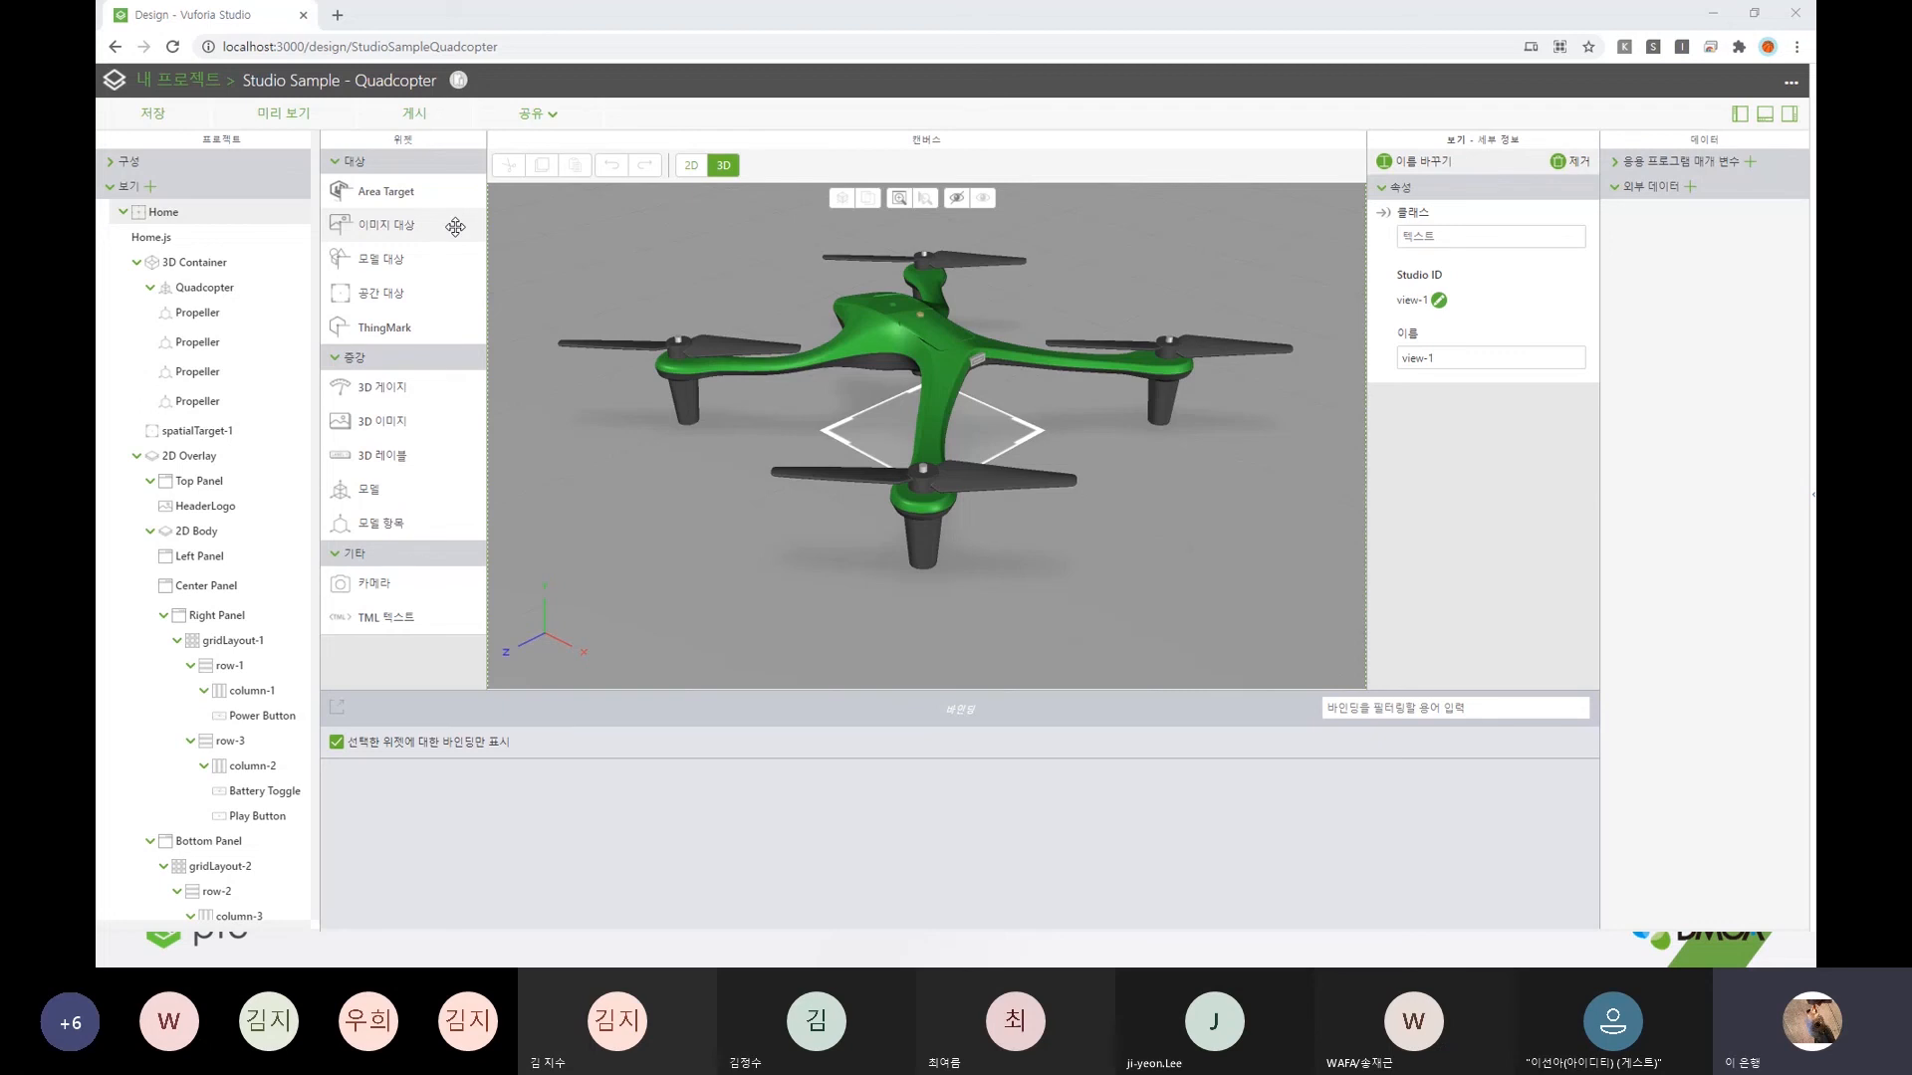
# - Remove the existing spatial target beneath the quadcopter in the Home view
pyautogui.click(881, 451)
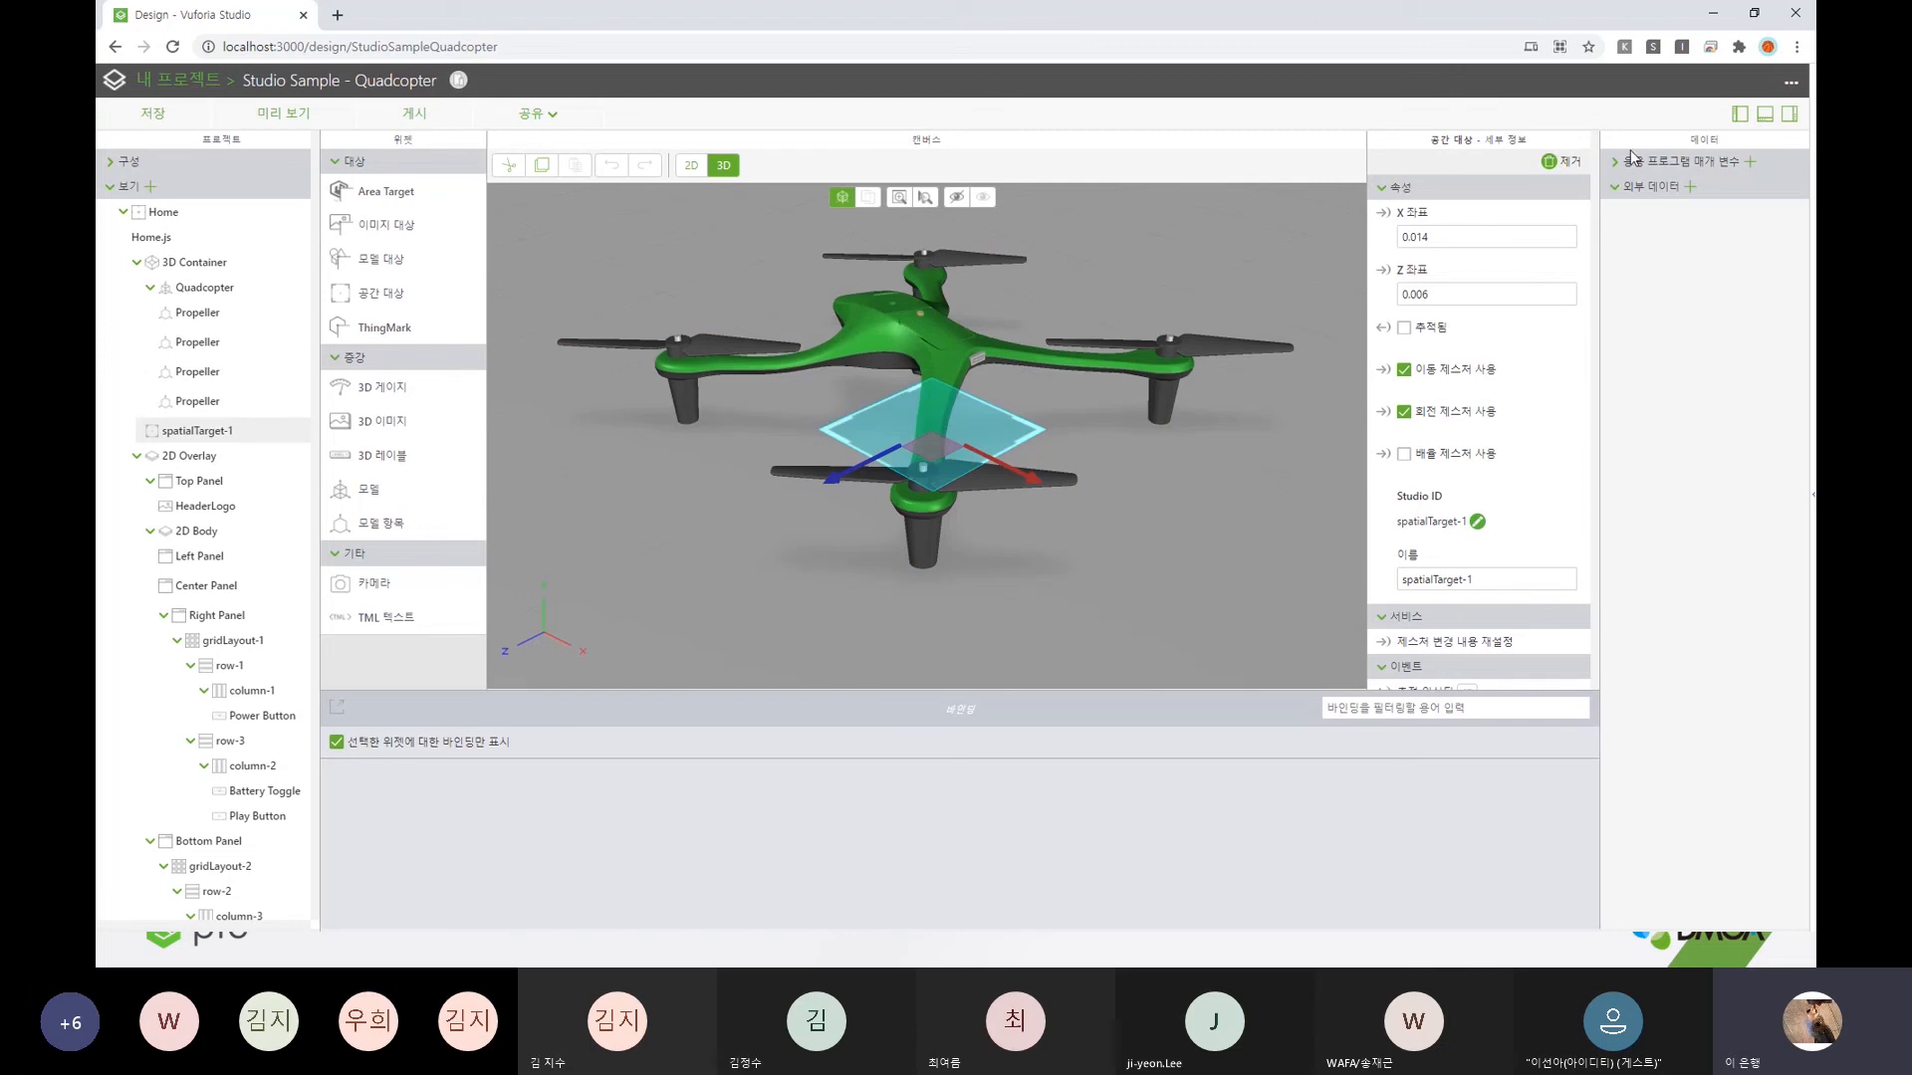
pyautogui.click(1561, 161)
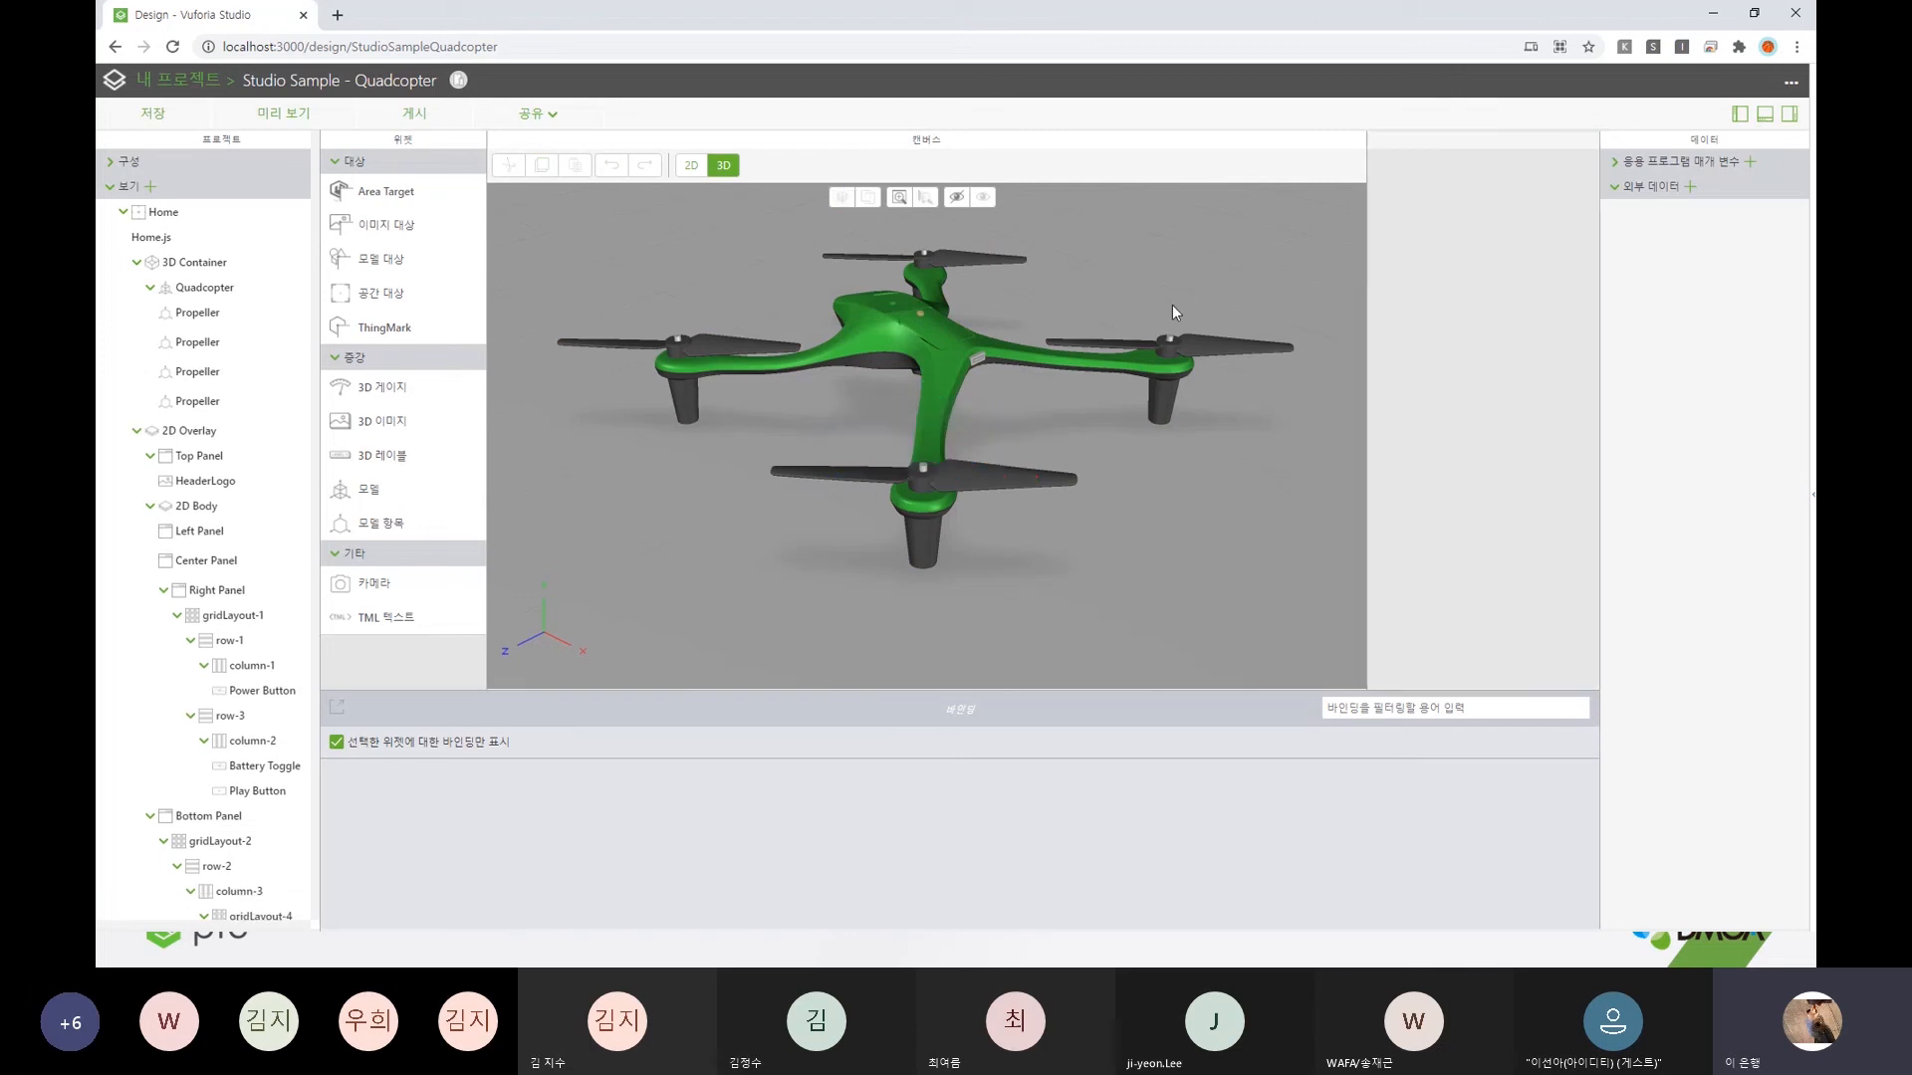
# - Add an image target beneath the quadcopter and assign it the uploaded drone gallery thumbnail image
pyautogui.moveTo(381, 224); pyautogui.dragTo(888, 411)
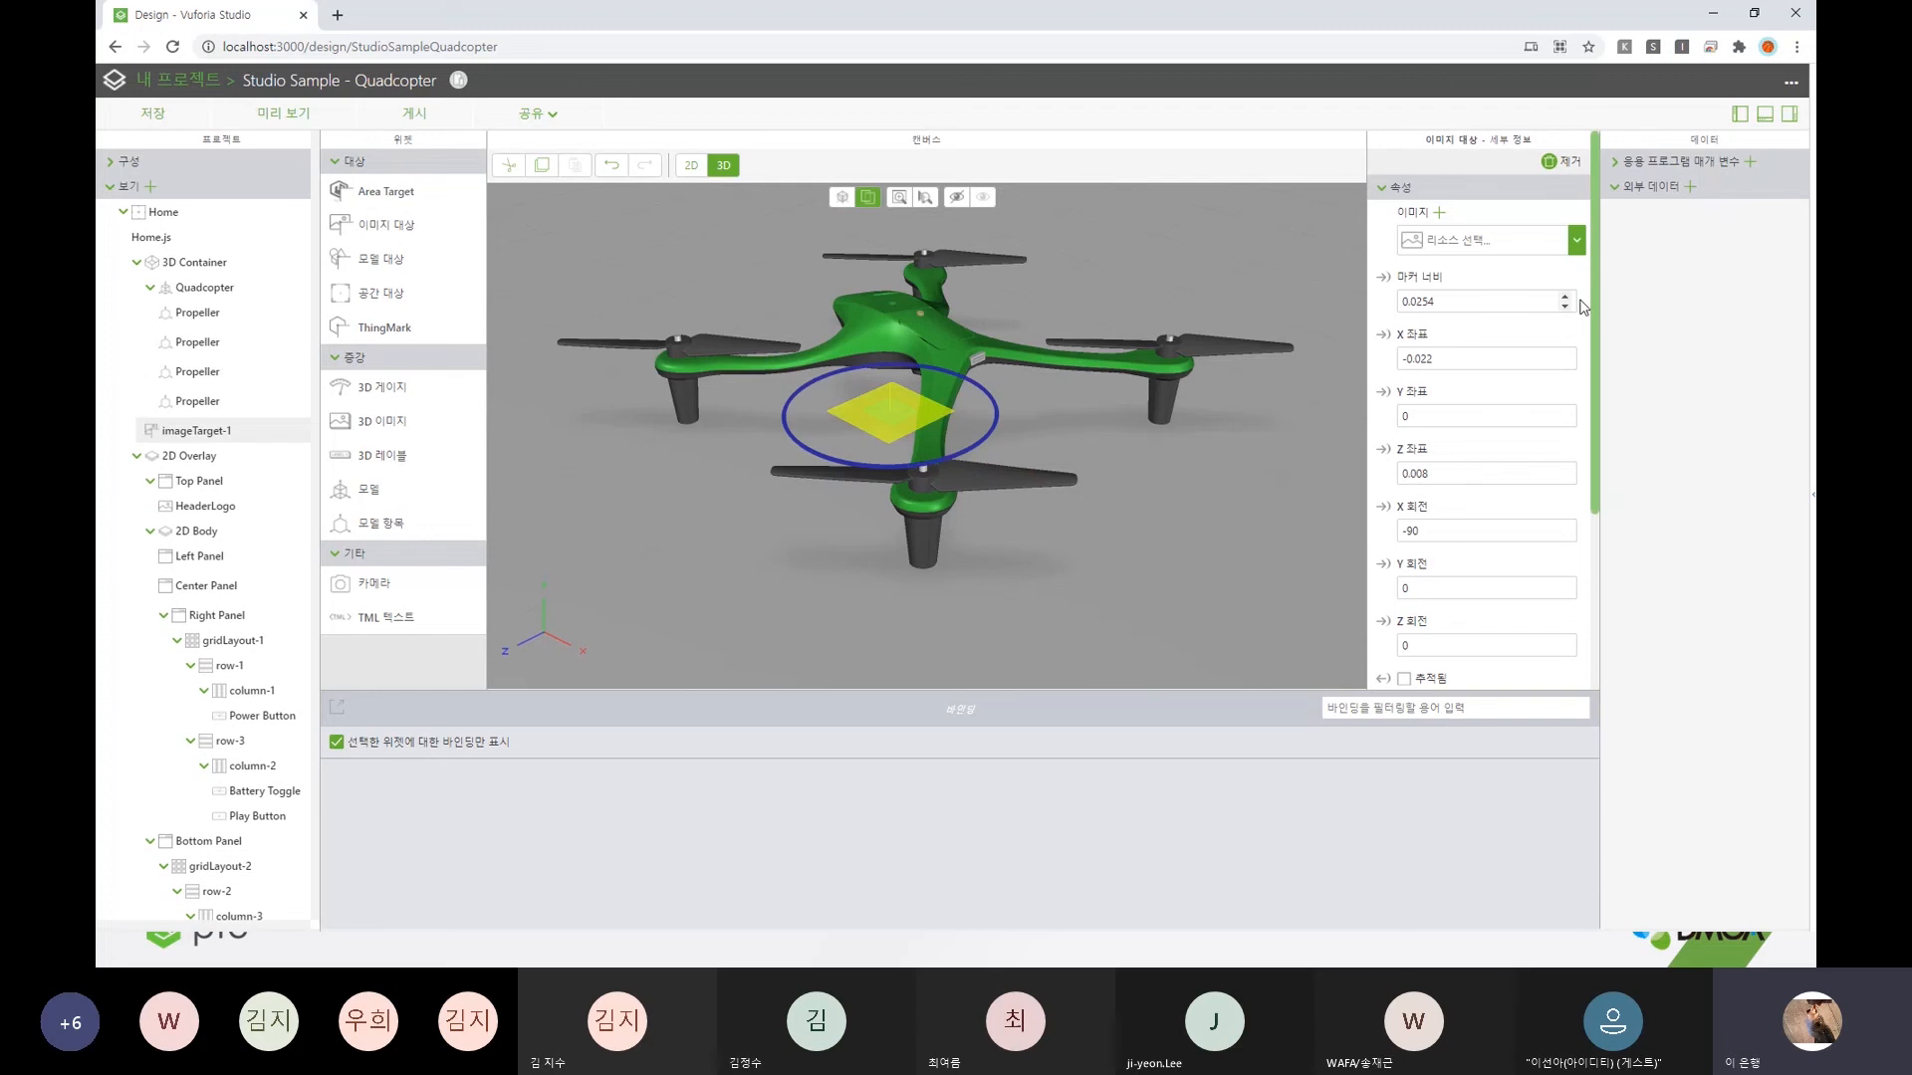
pyautogui.click(1577, 242)
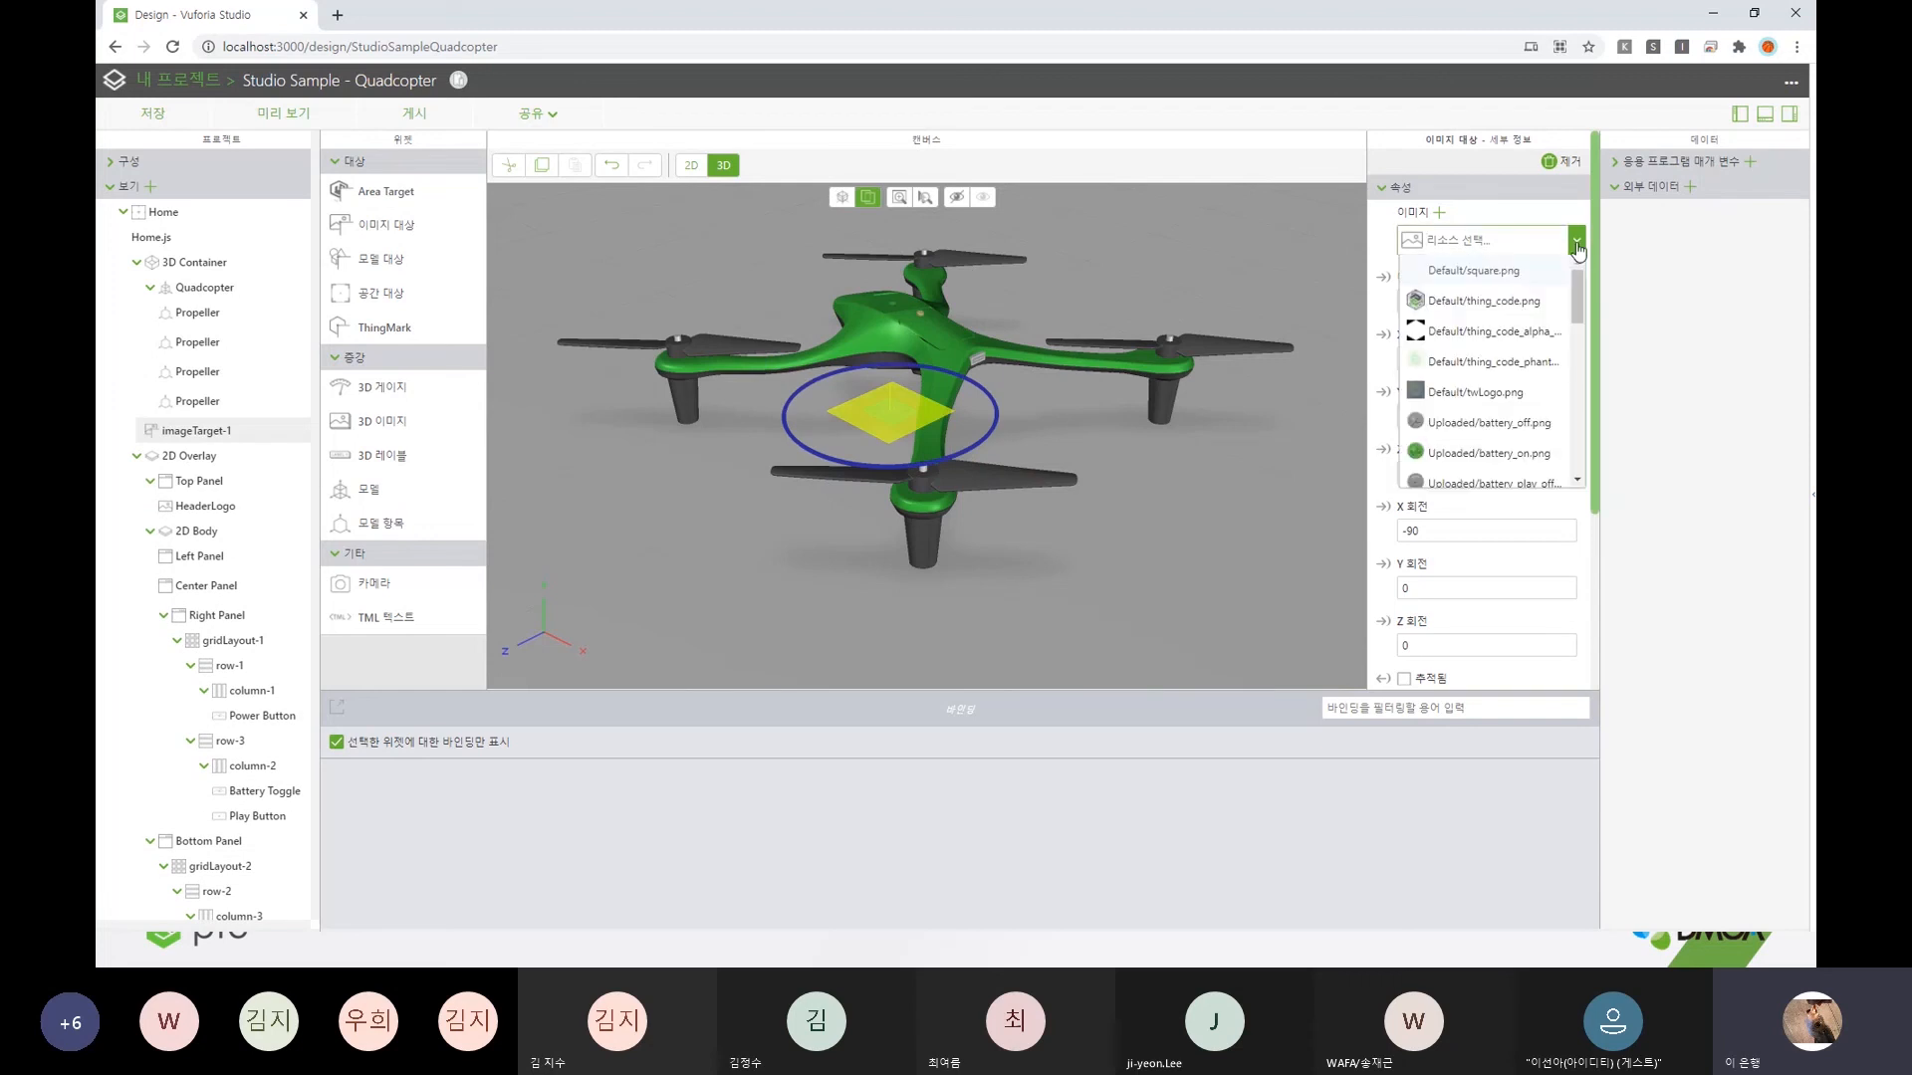
pyautogui.moveTo(1579, 317); pyautogui.dragTo(1583, 468)
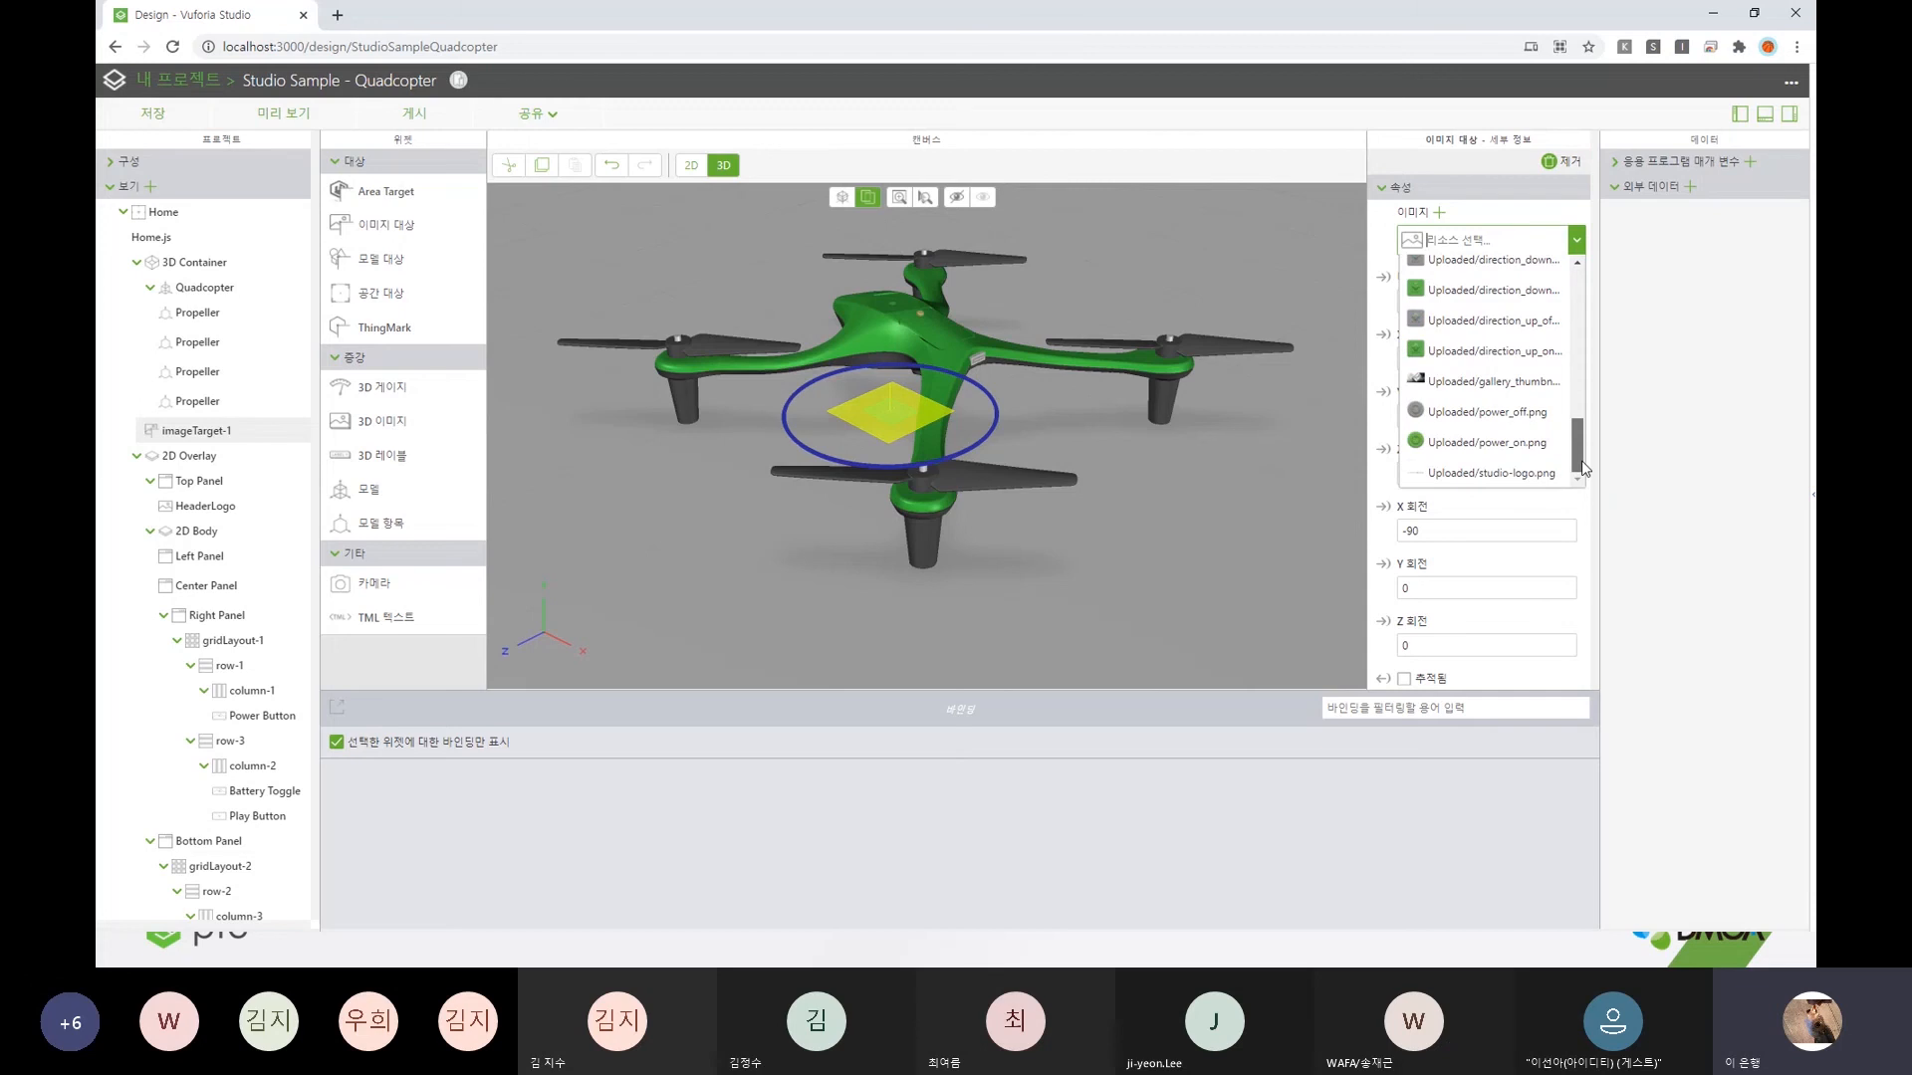
pyautogui.click(1529, 383)
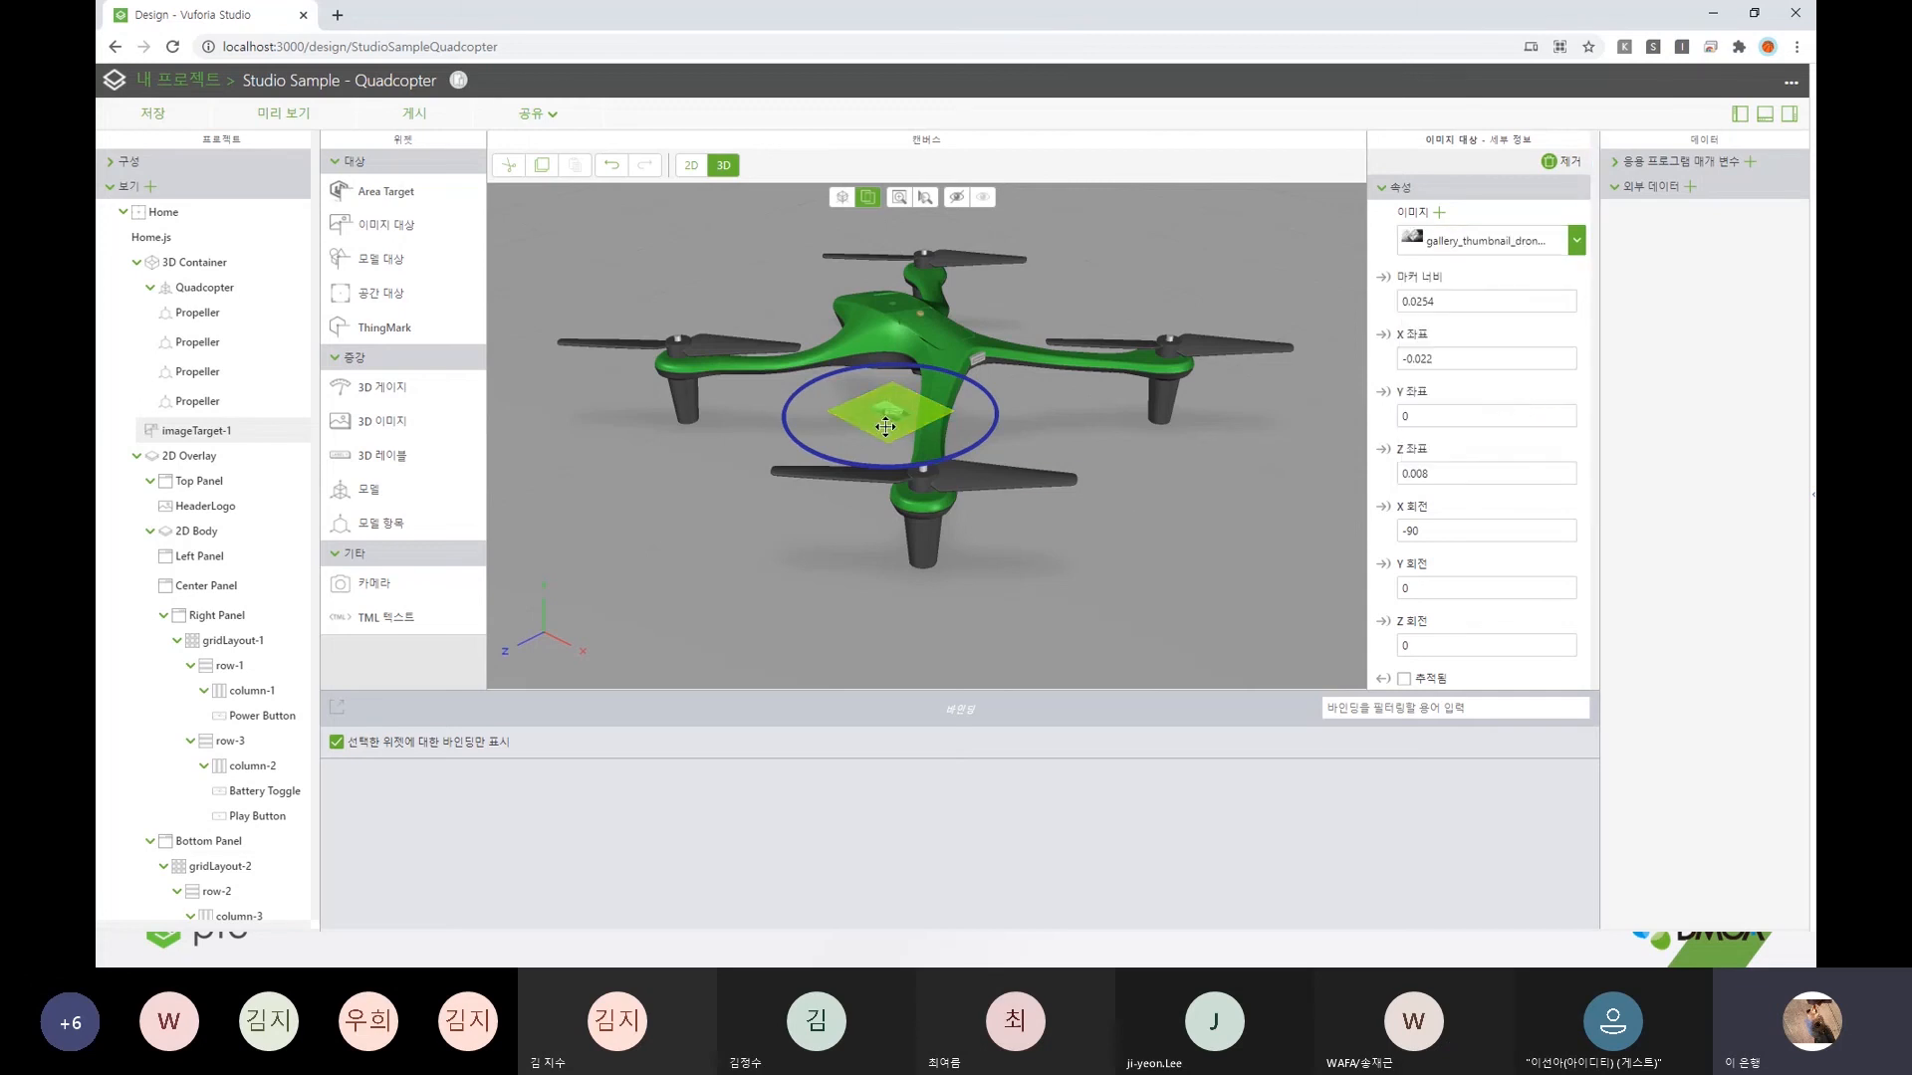
# - Inspect the image target and its marker width, and remove the image target from the scene
pyautogui.scroll(-1, 905, 468)
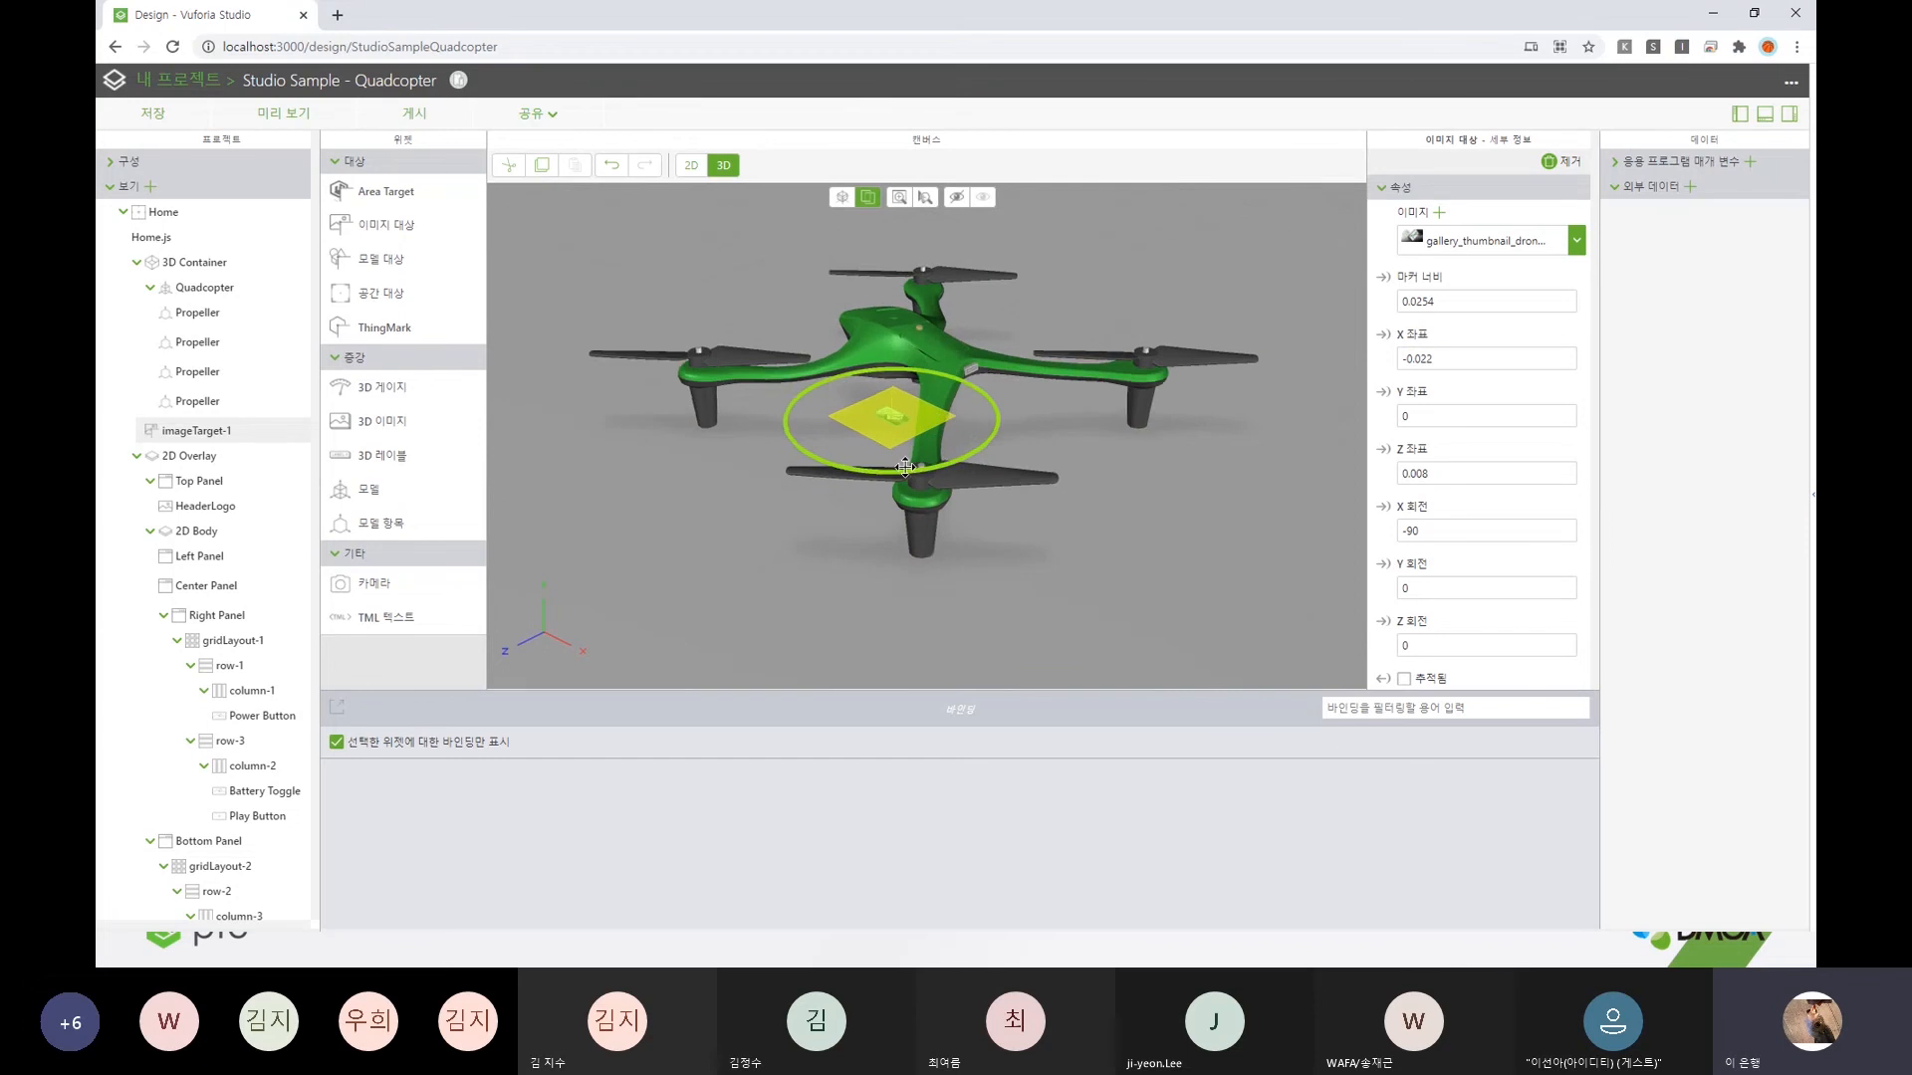
pyautogui.scroll(3, 905, 468)
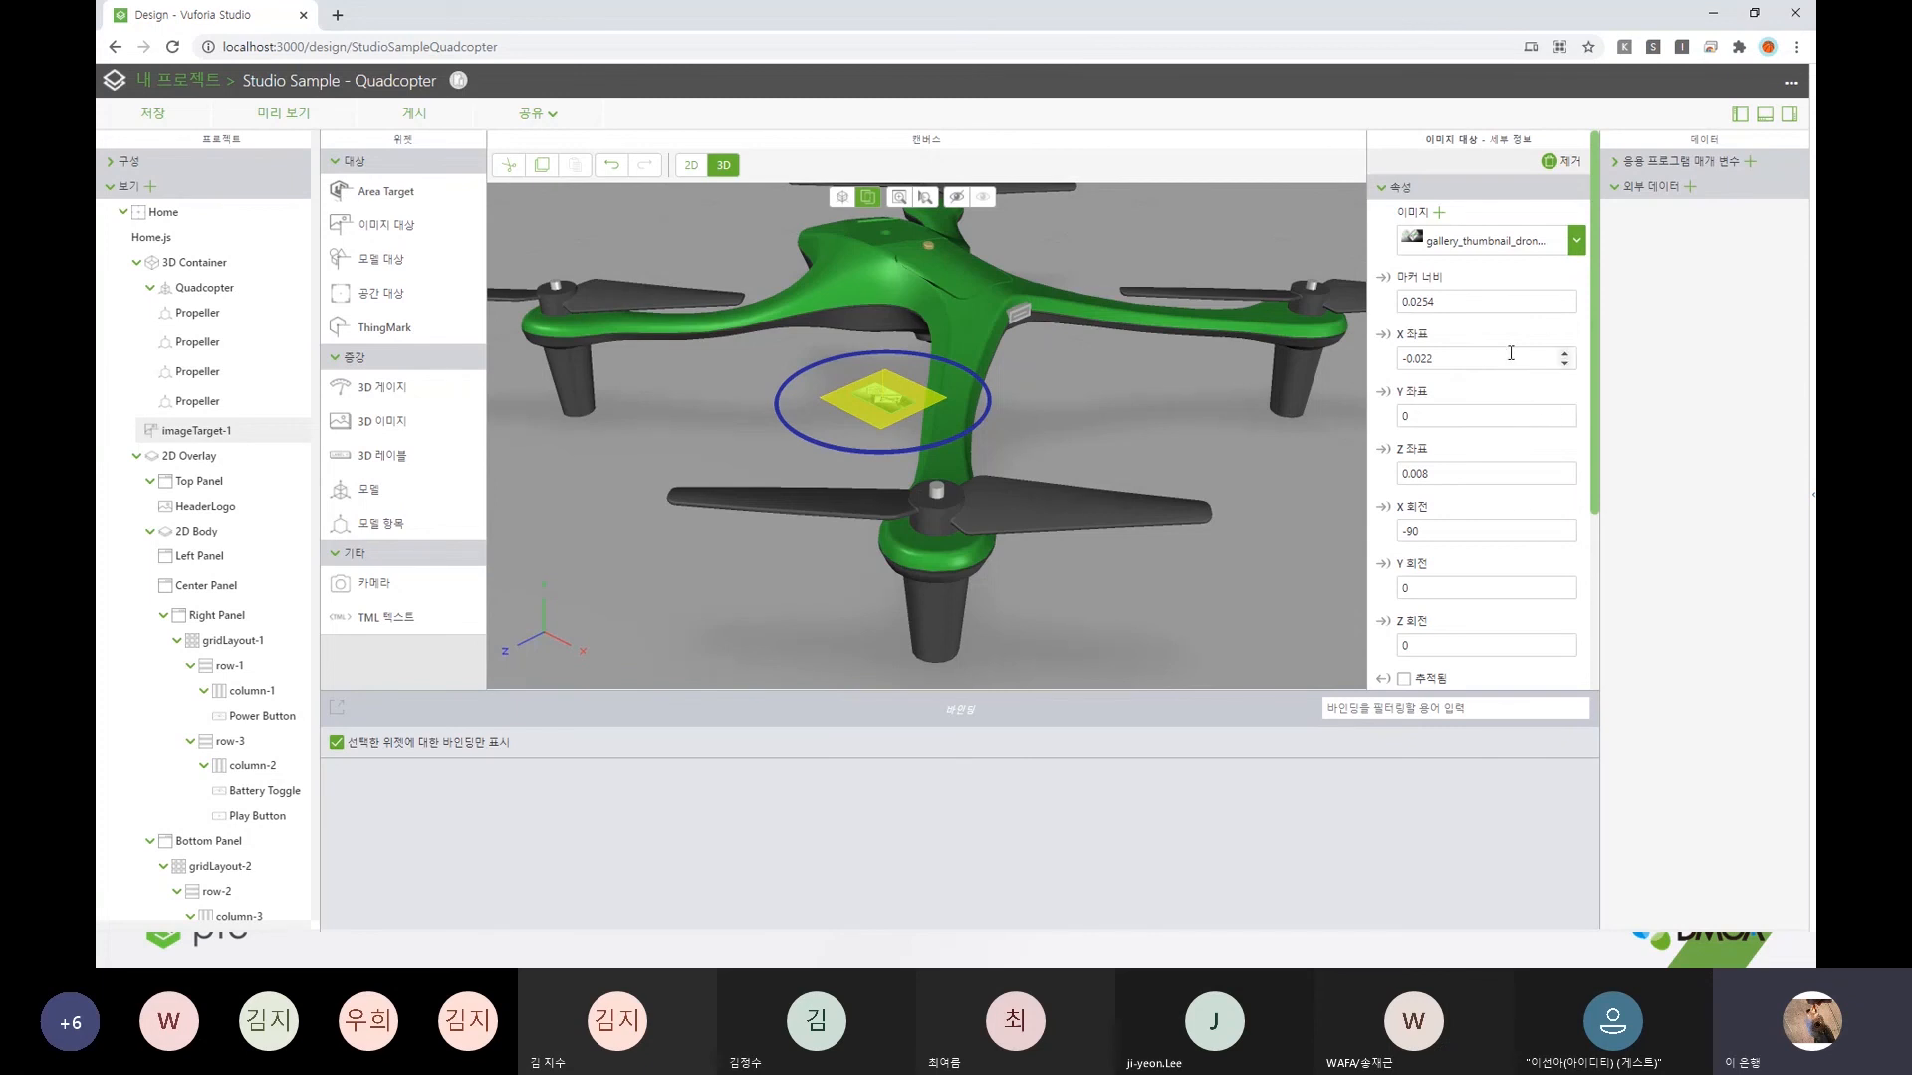
pyautogui.doubleClick(1468, 299)
pyautogui.click(1463, 295)
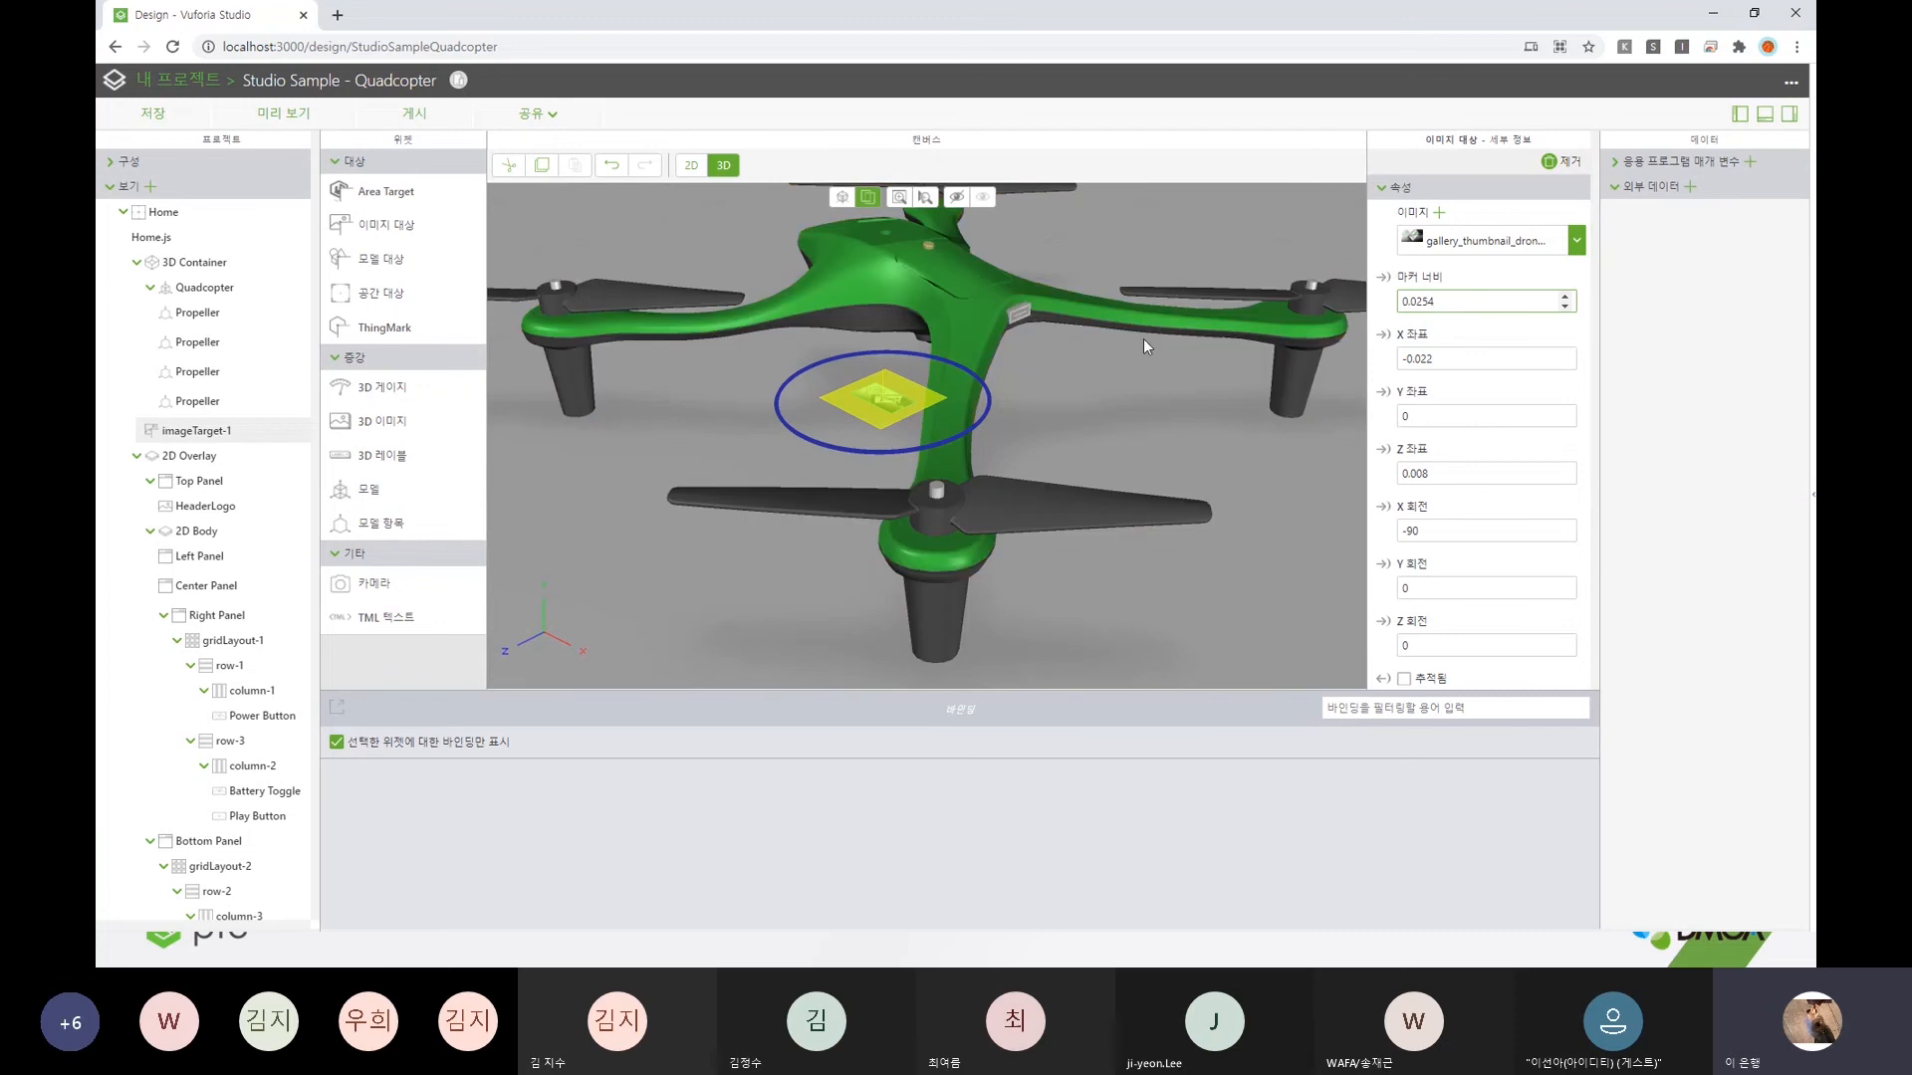
pyautogui.click(1563, 164)
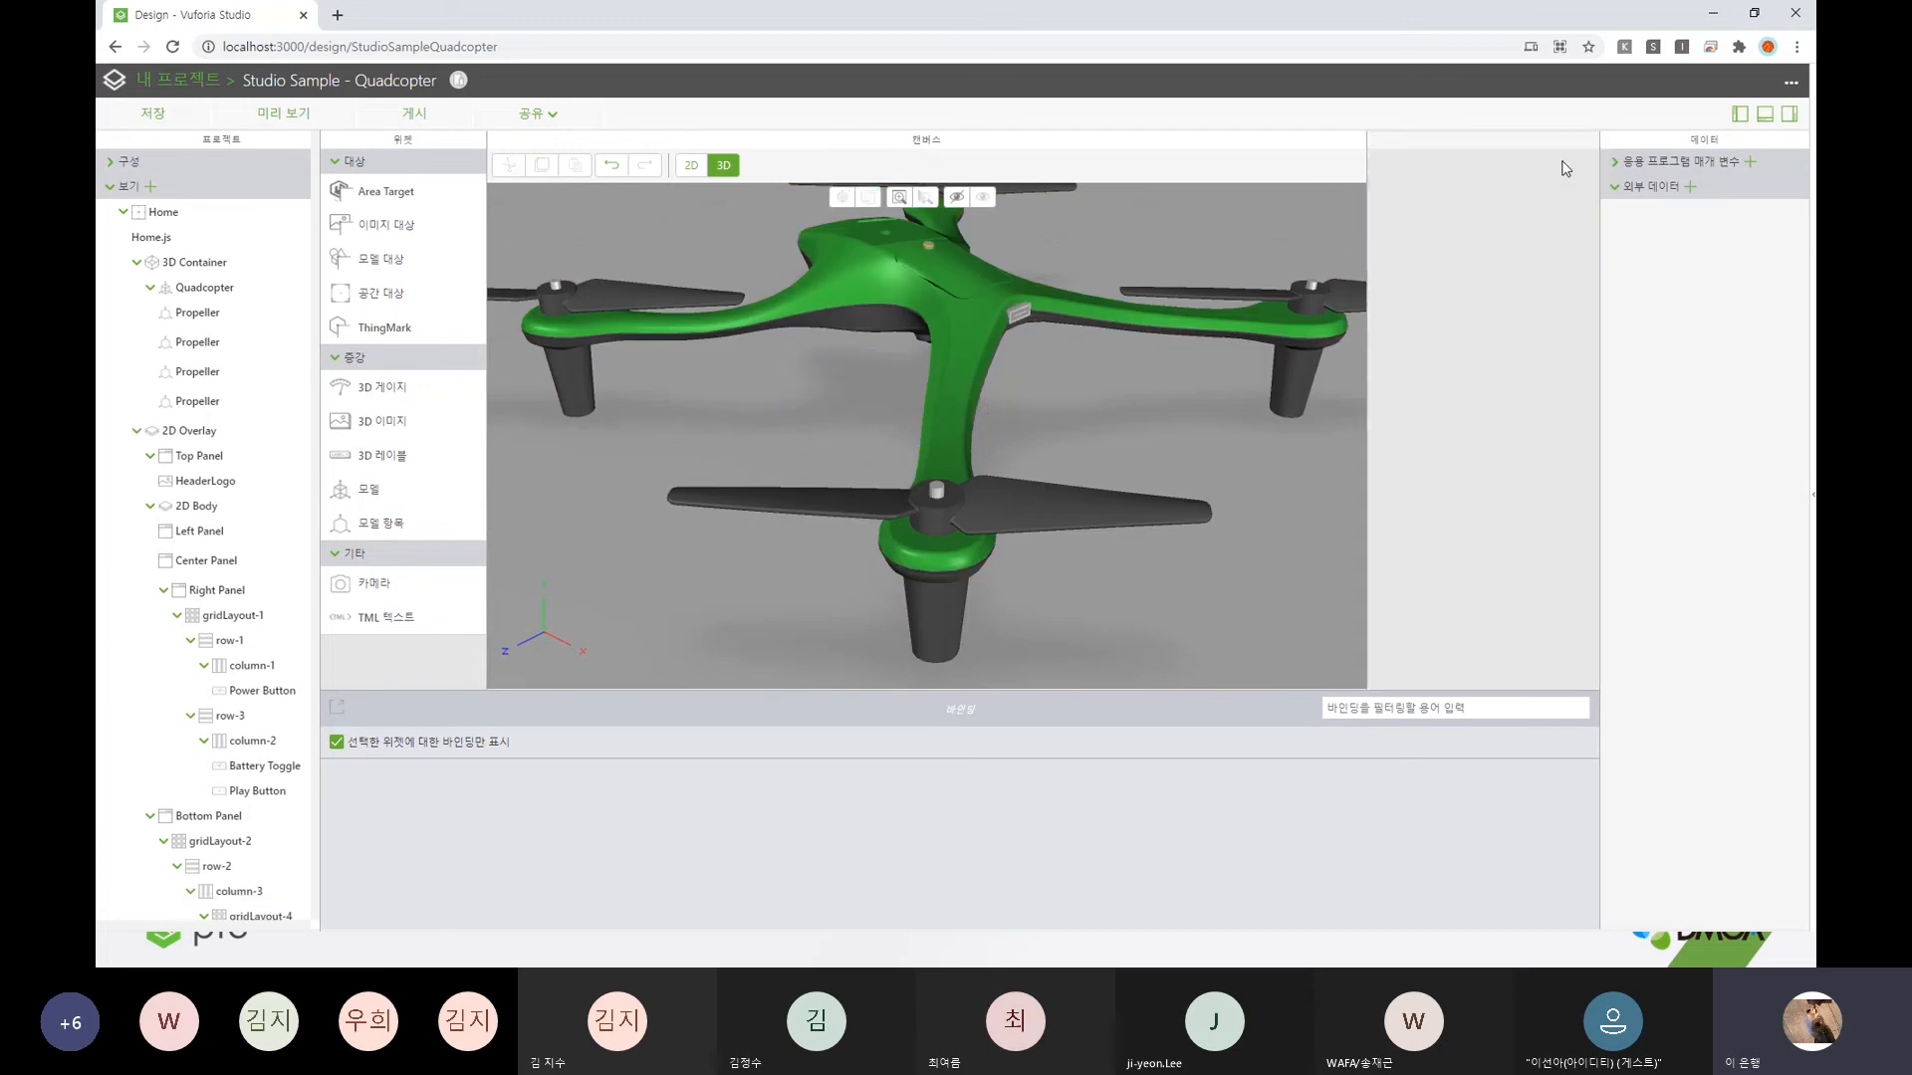
# - Add a model target for the quadcopter, and capture and save its detection position from a raised angle facing the drone's nose
pyautogui.moveTo(442, 261); pyautogui.dragTo(985, 354)
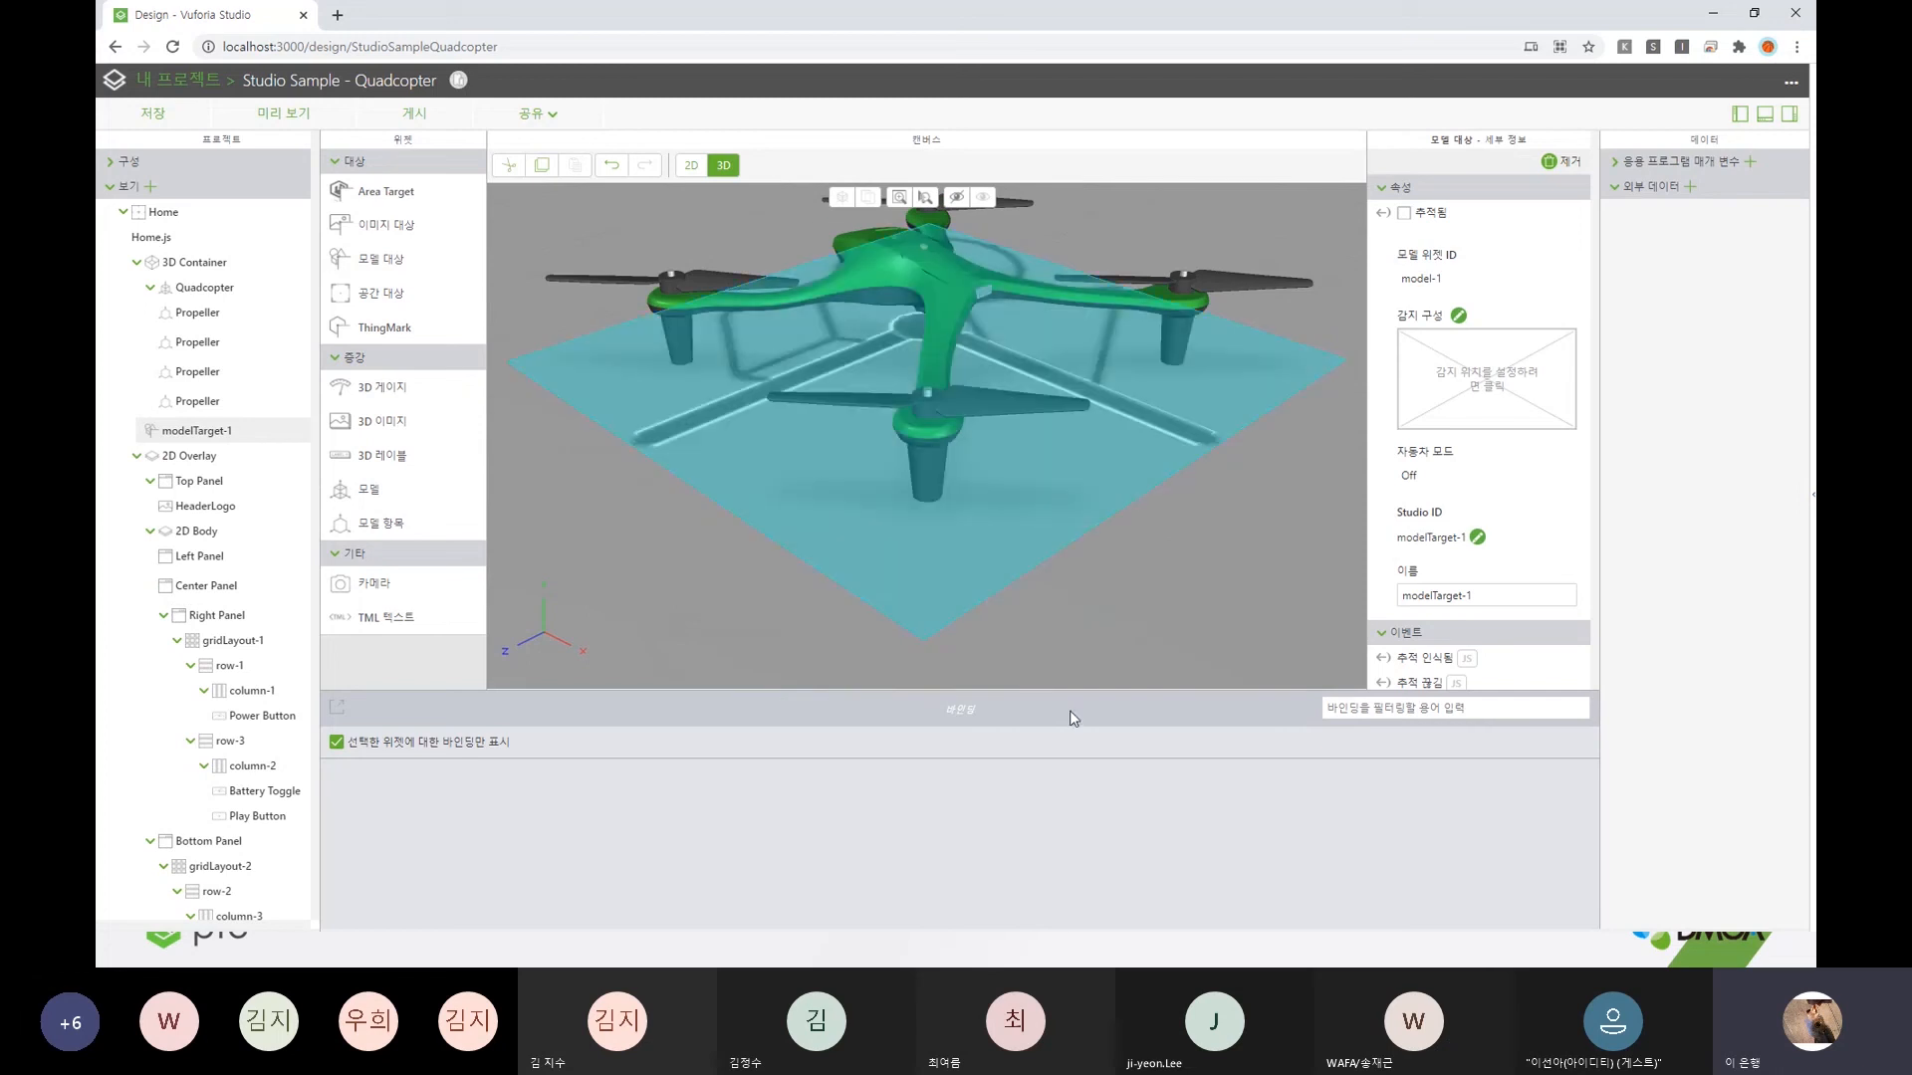
pyautogui.moveTo(644, 574); pyautogui.dragTo(783, 521)
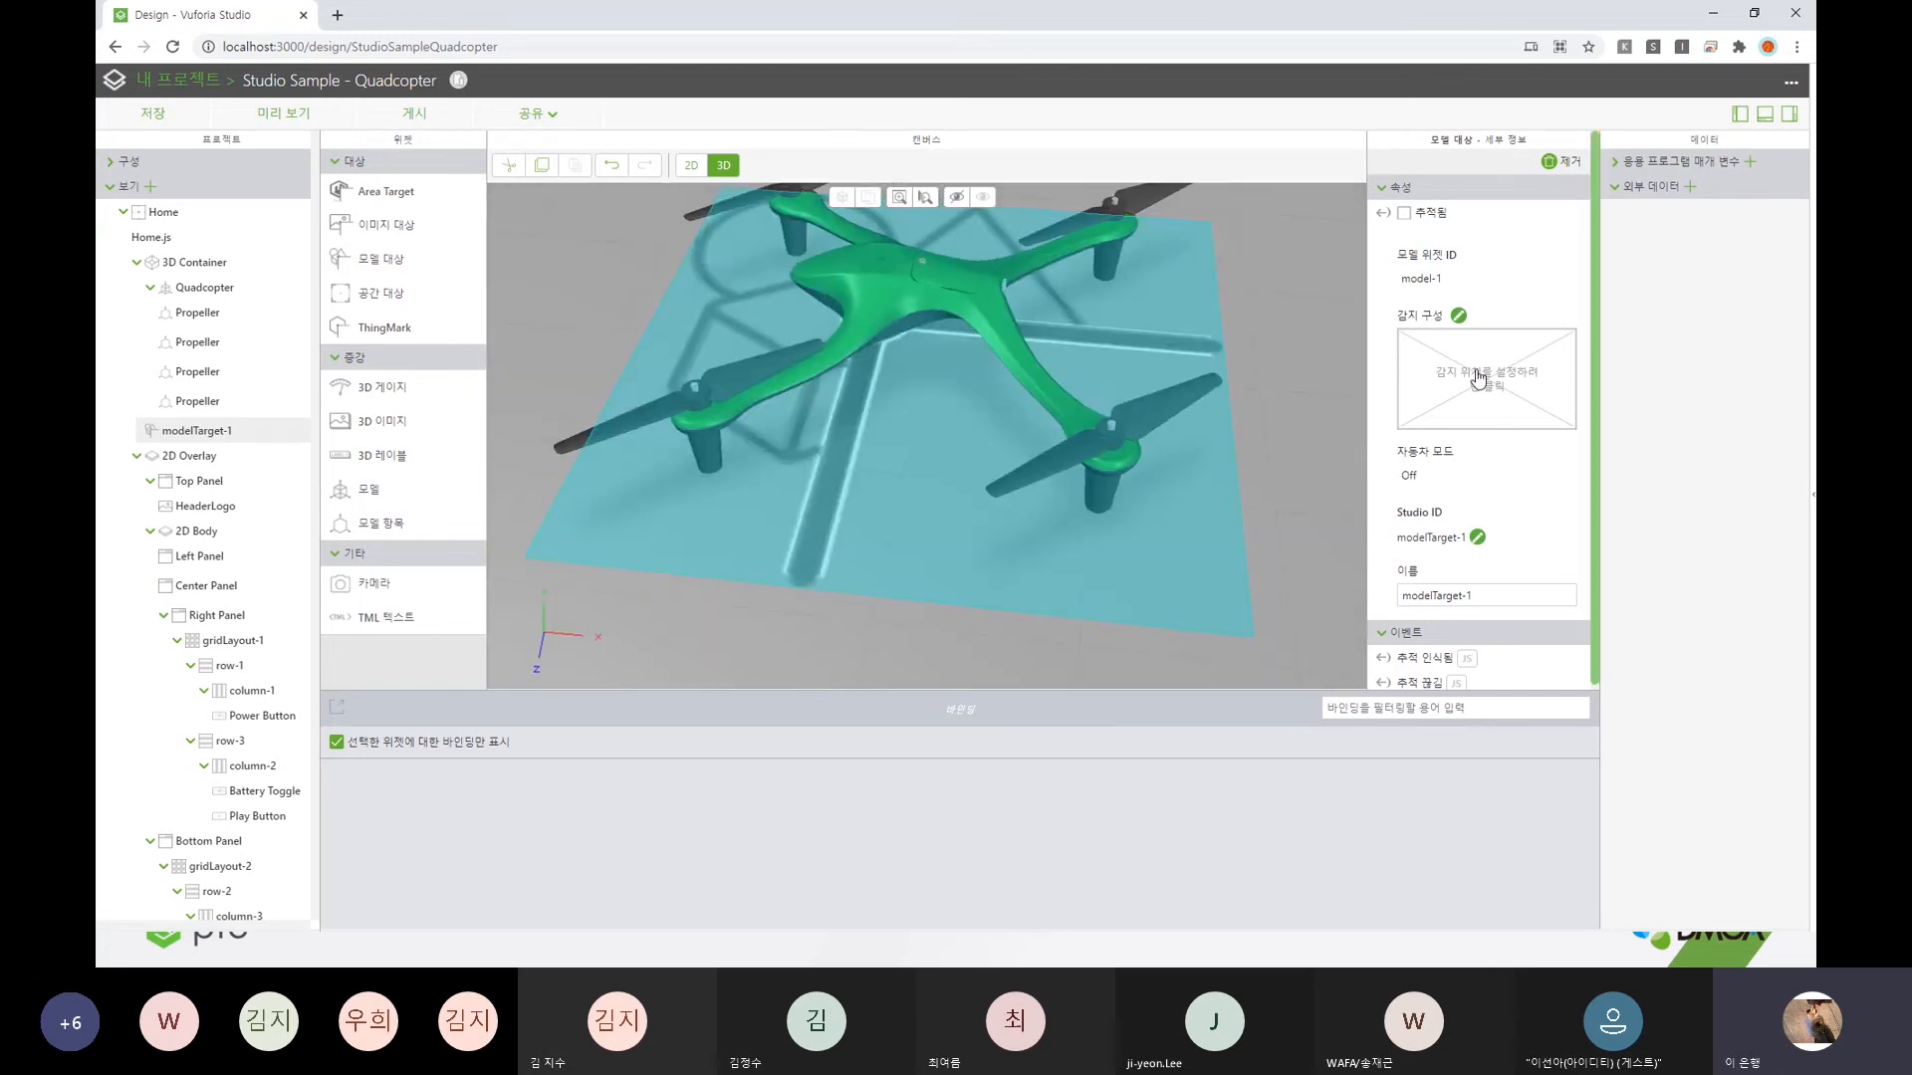
pyautogui.click(1507, 391)
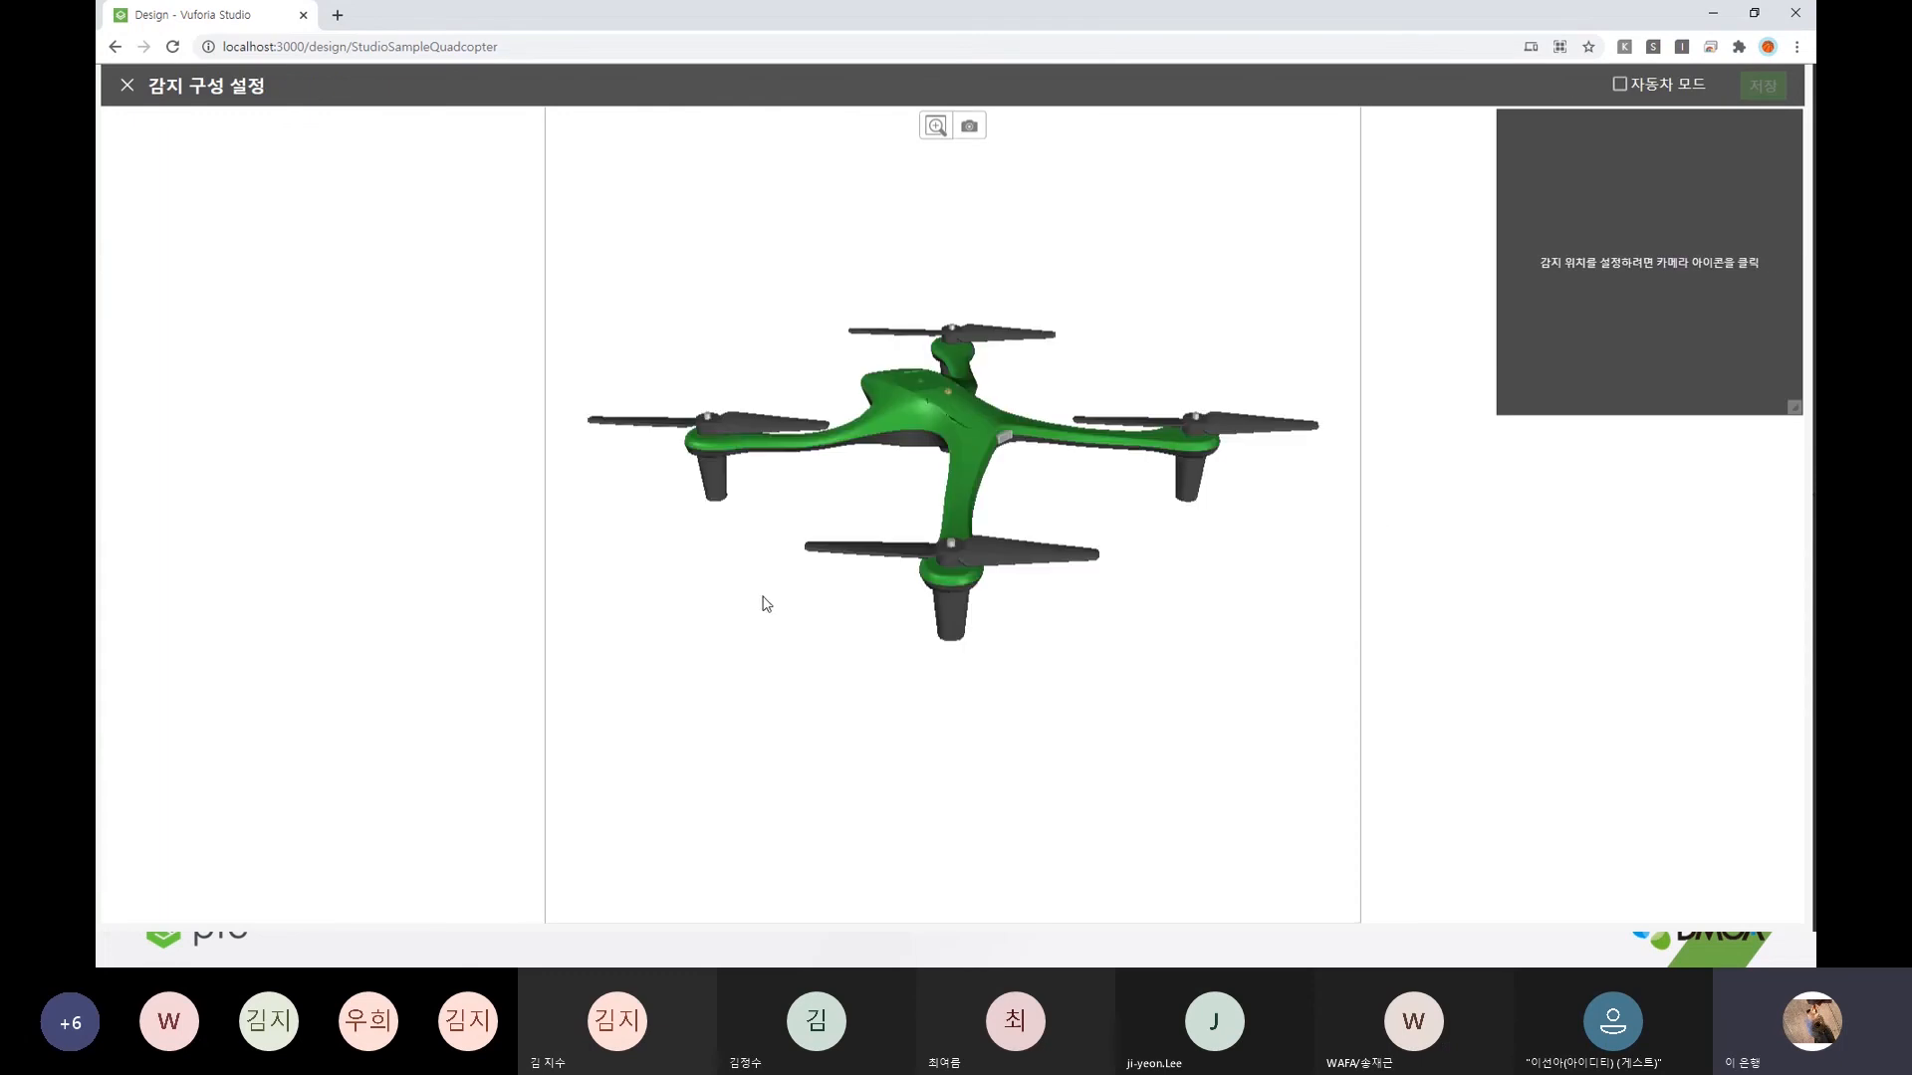
pyautogui.moveTo(762, 597); pyautogui.dragTo(994, 495)
pyautogui.moveTo(1145, 386); pyautogui.dragTo(1026, 638)
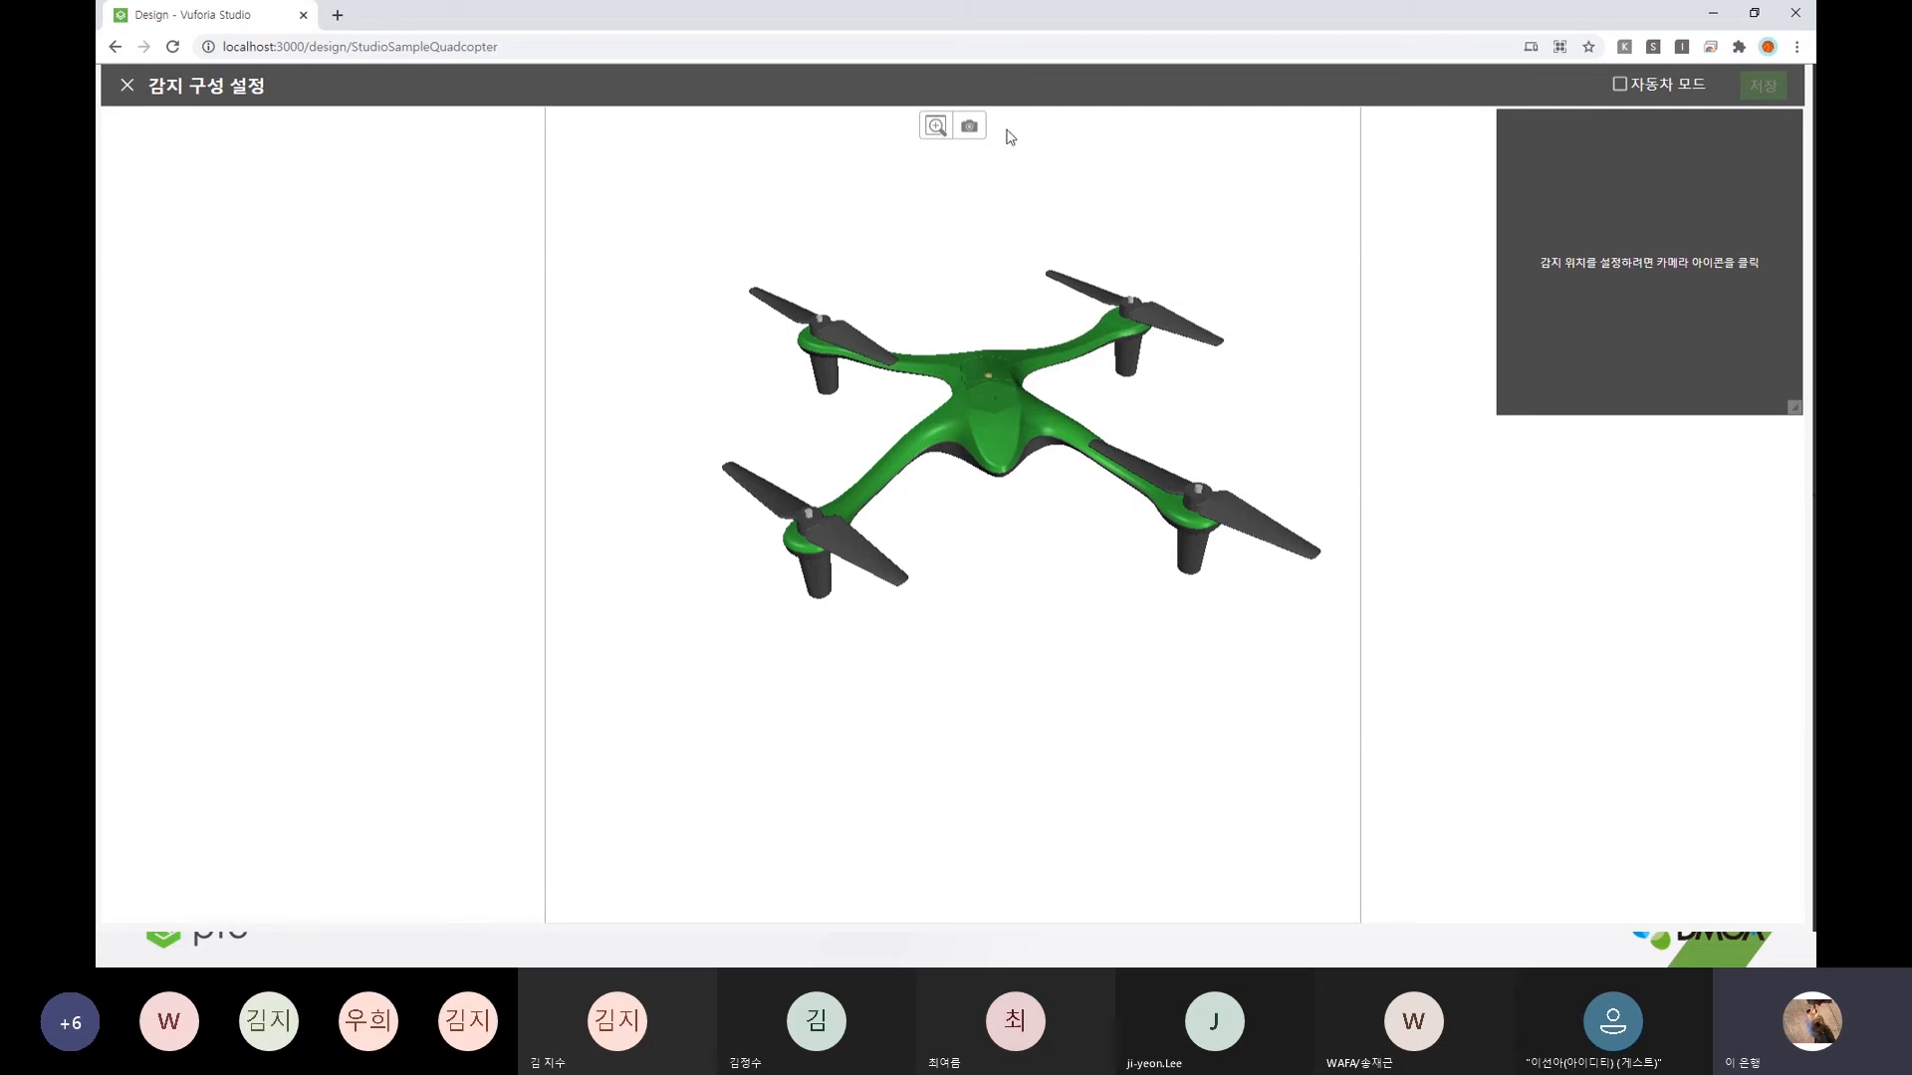
pyautogui.click(968, 129)
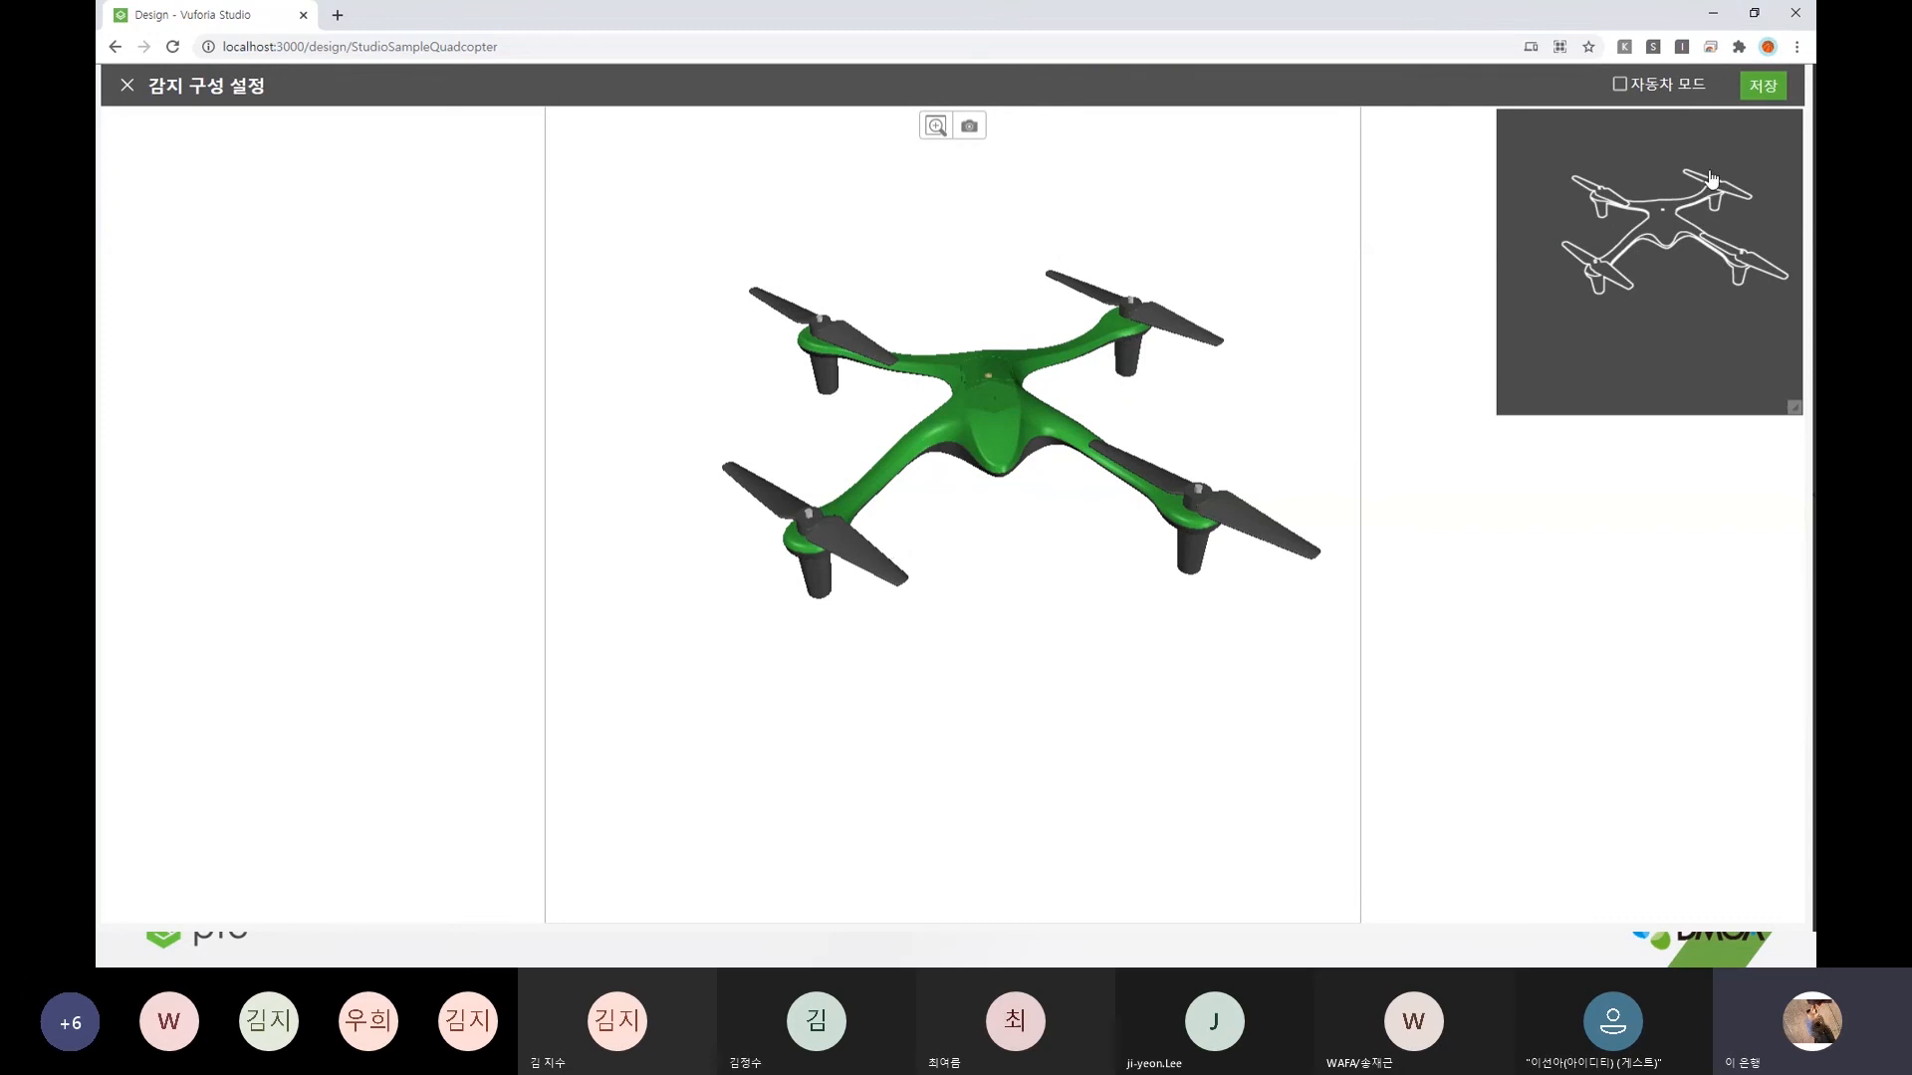
pyautogui.click(1764, 92)
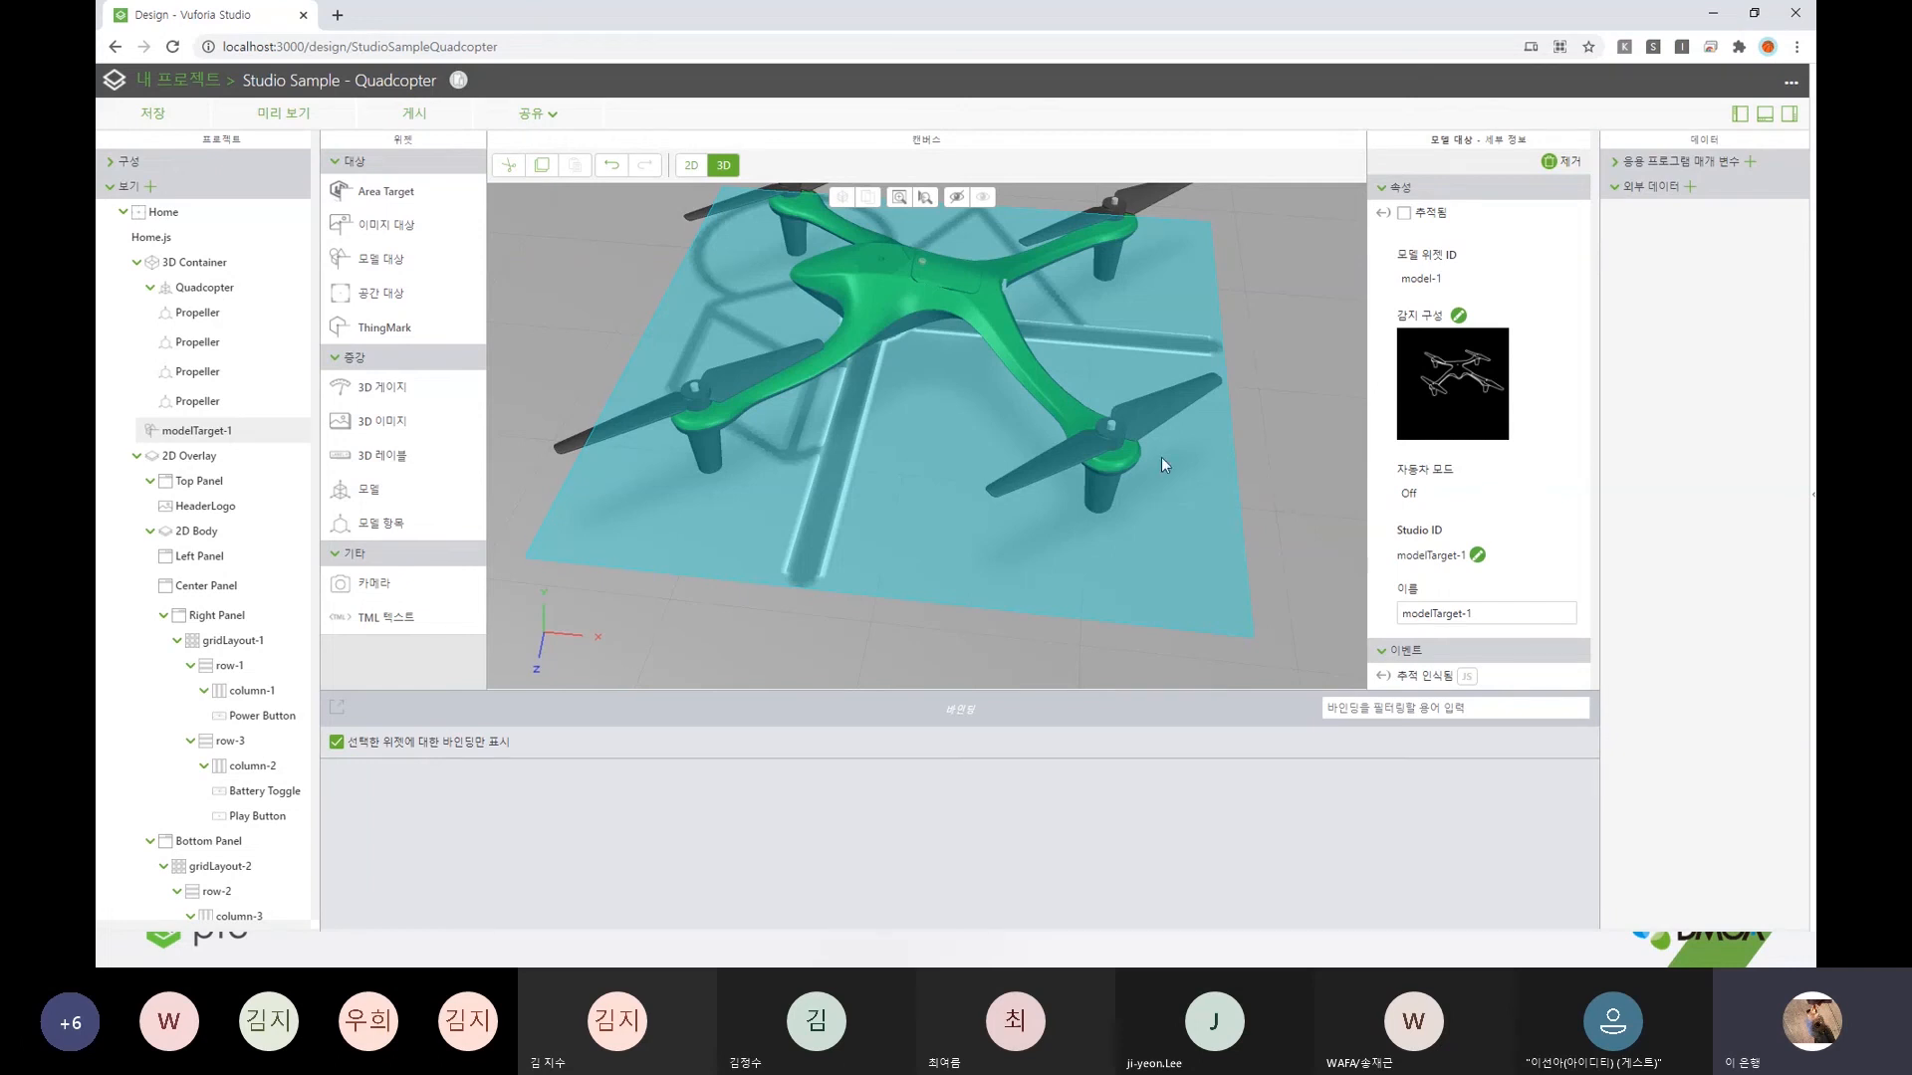
# - Examine the model target around the quadcopter and remove it from the scene
pyautogui.moveTo(753, 560); pyautogui.dragTo(1567, 176)
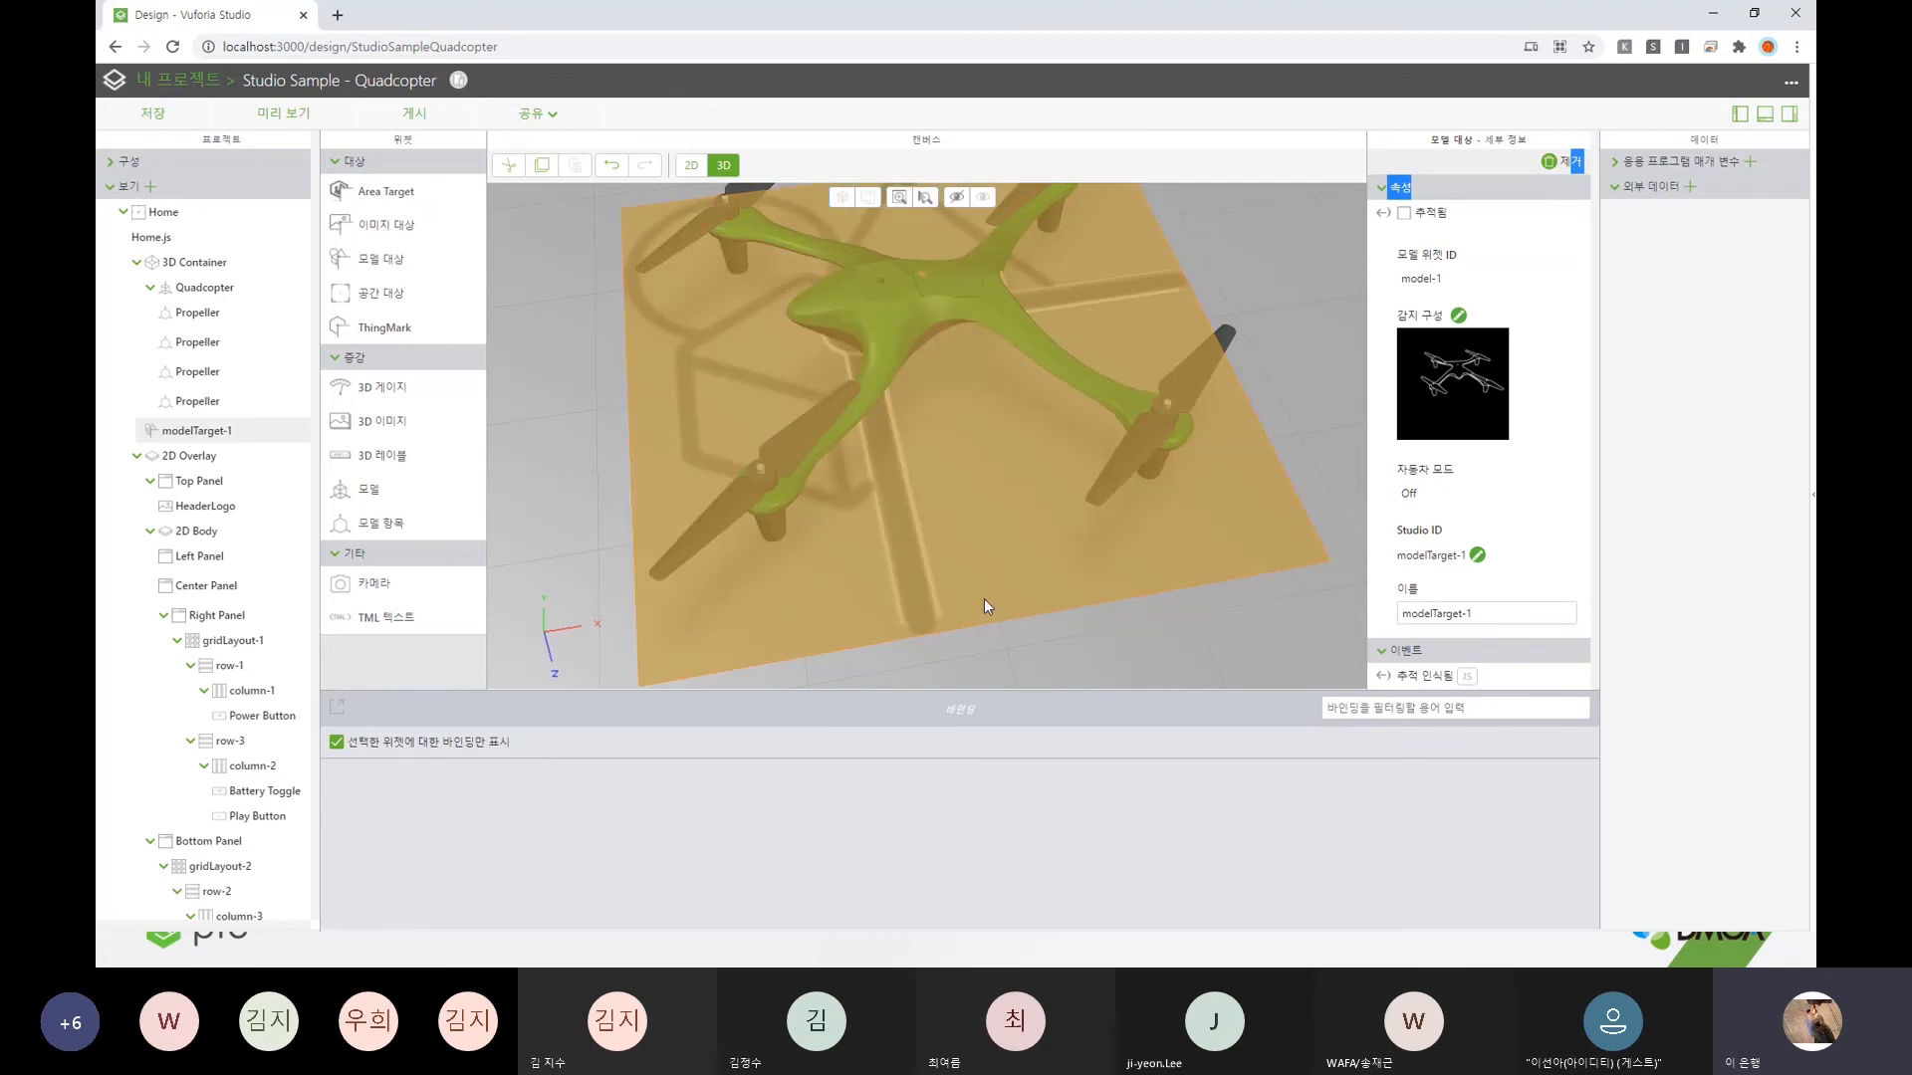
pyautogui.click(970, 605)
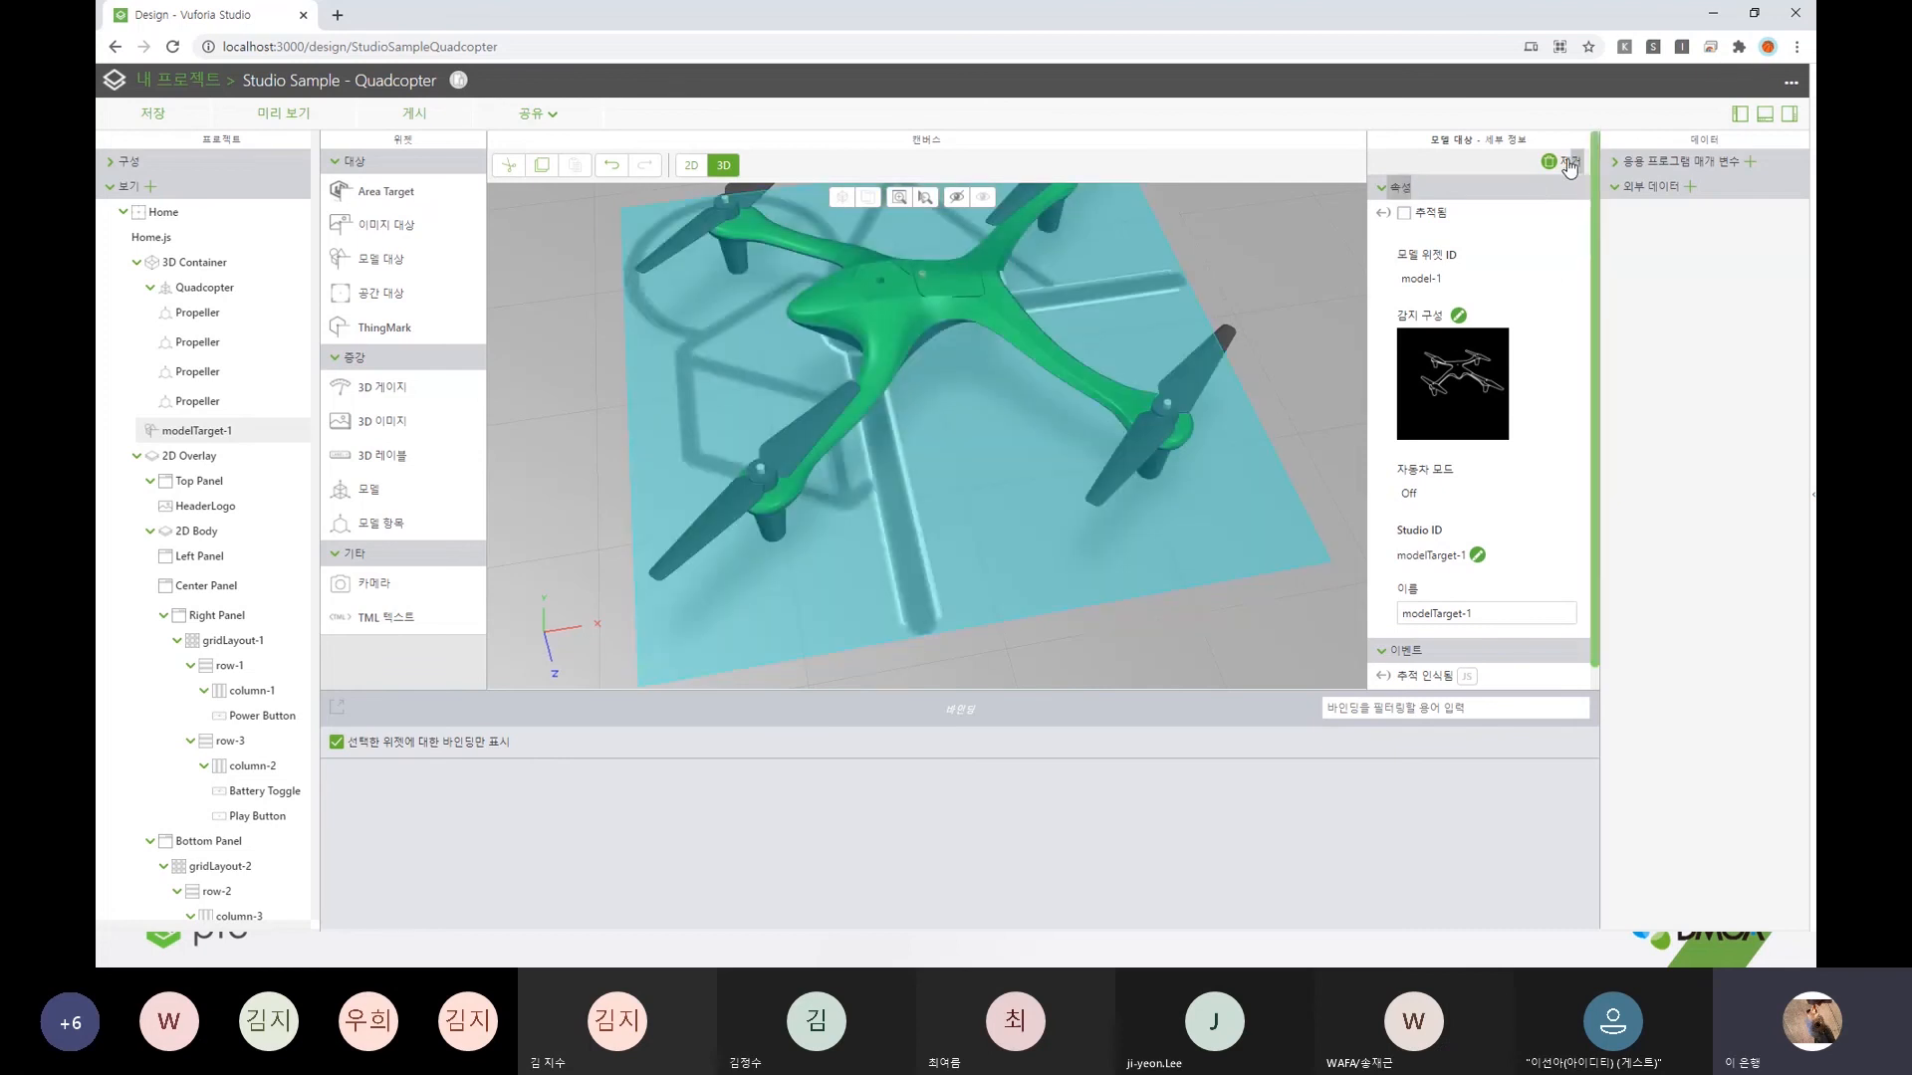
pyautogui.click(1567, 163)
# - Add a spatial target beneath the quadcopter, view it from another angle, and remove it again
pyautogui.moveTo(384, 292); pyautogui.dragTo(844, 338)
pyautogui.moveTo(875, 611); pyautogui.dragTo(1077, 524)
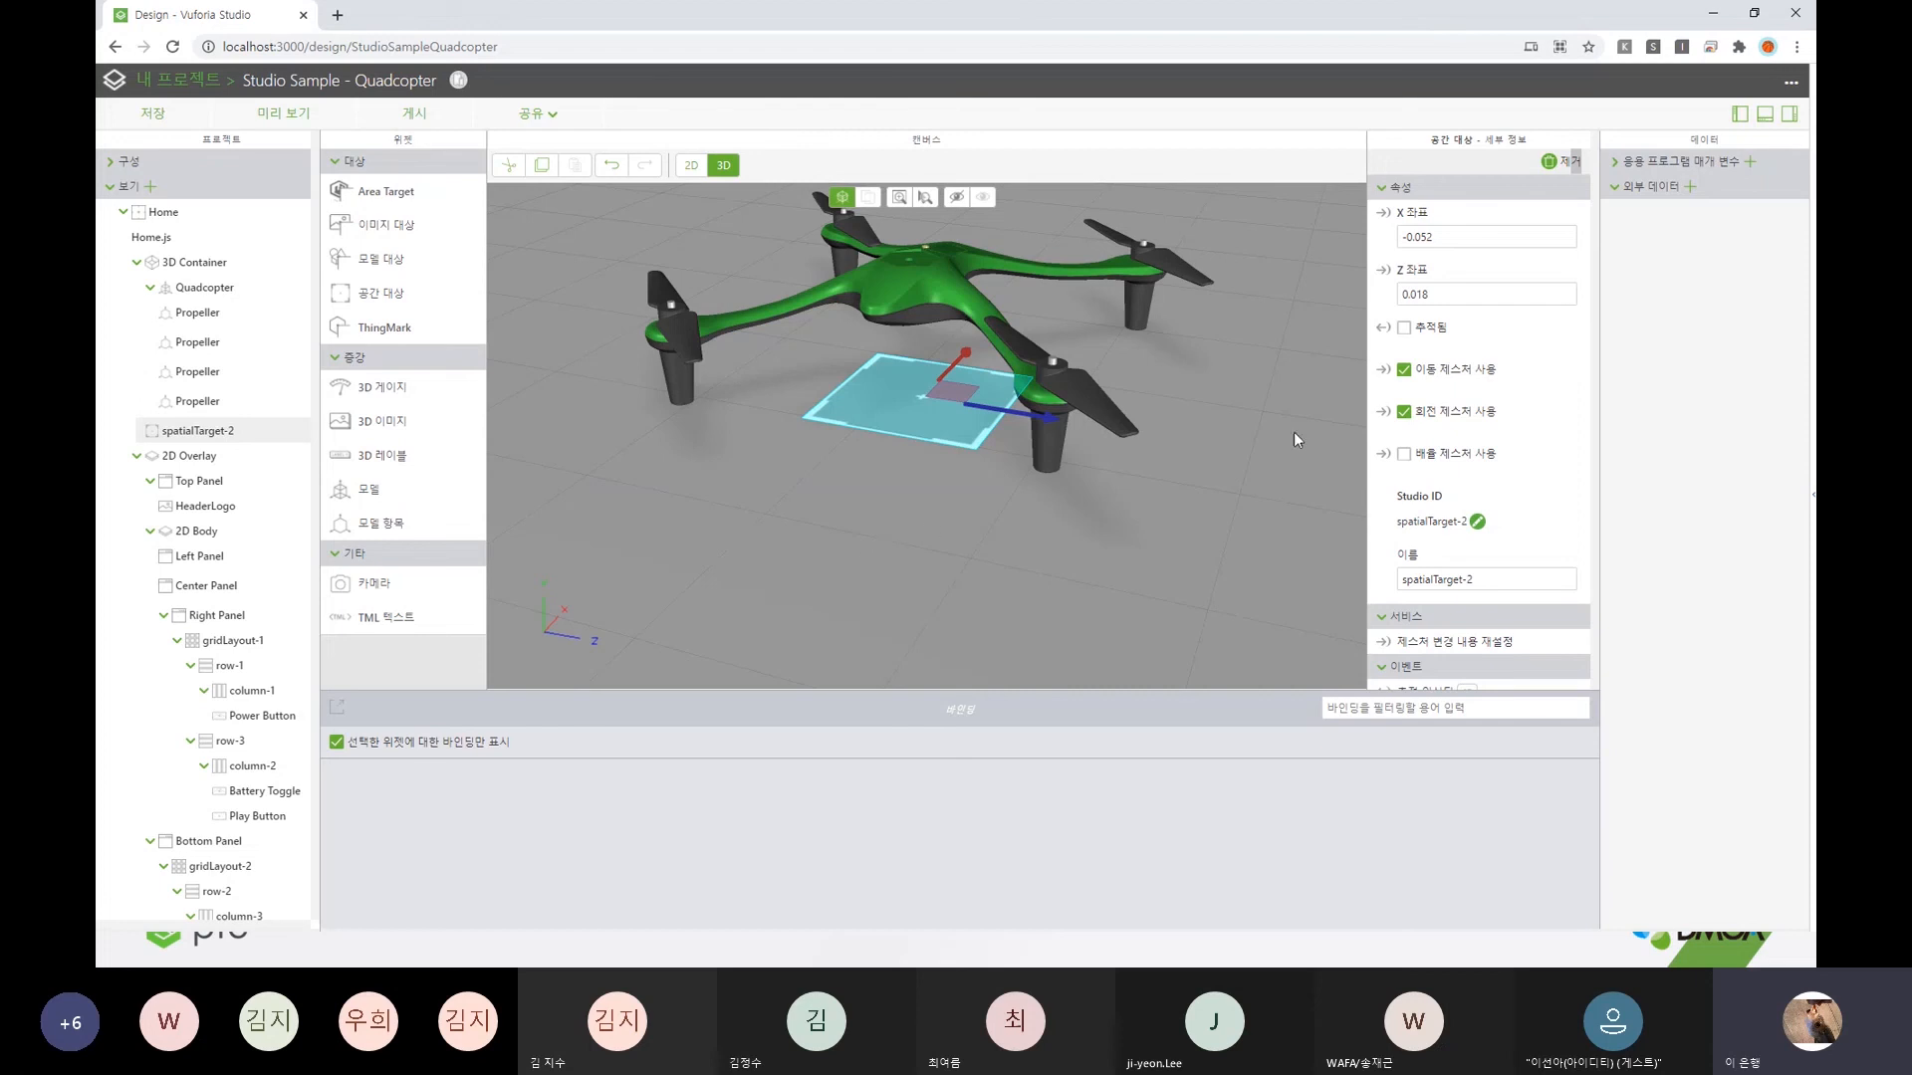
pyautogui.click(1573, 172)
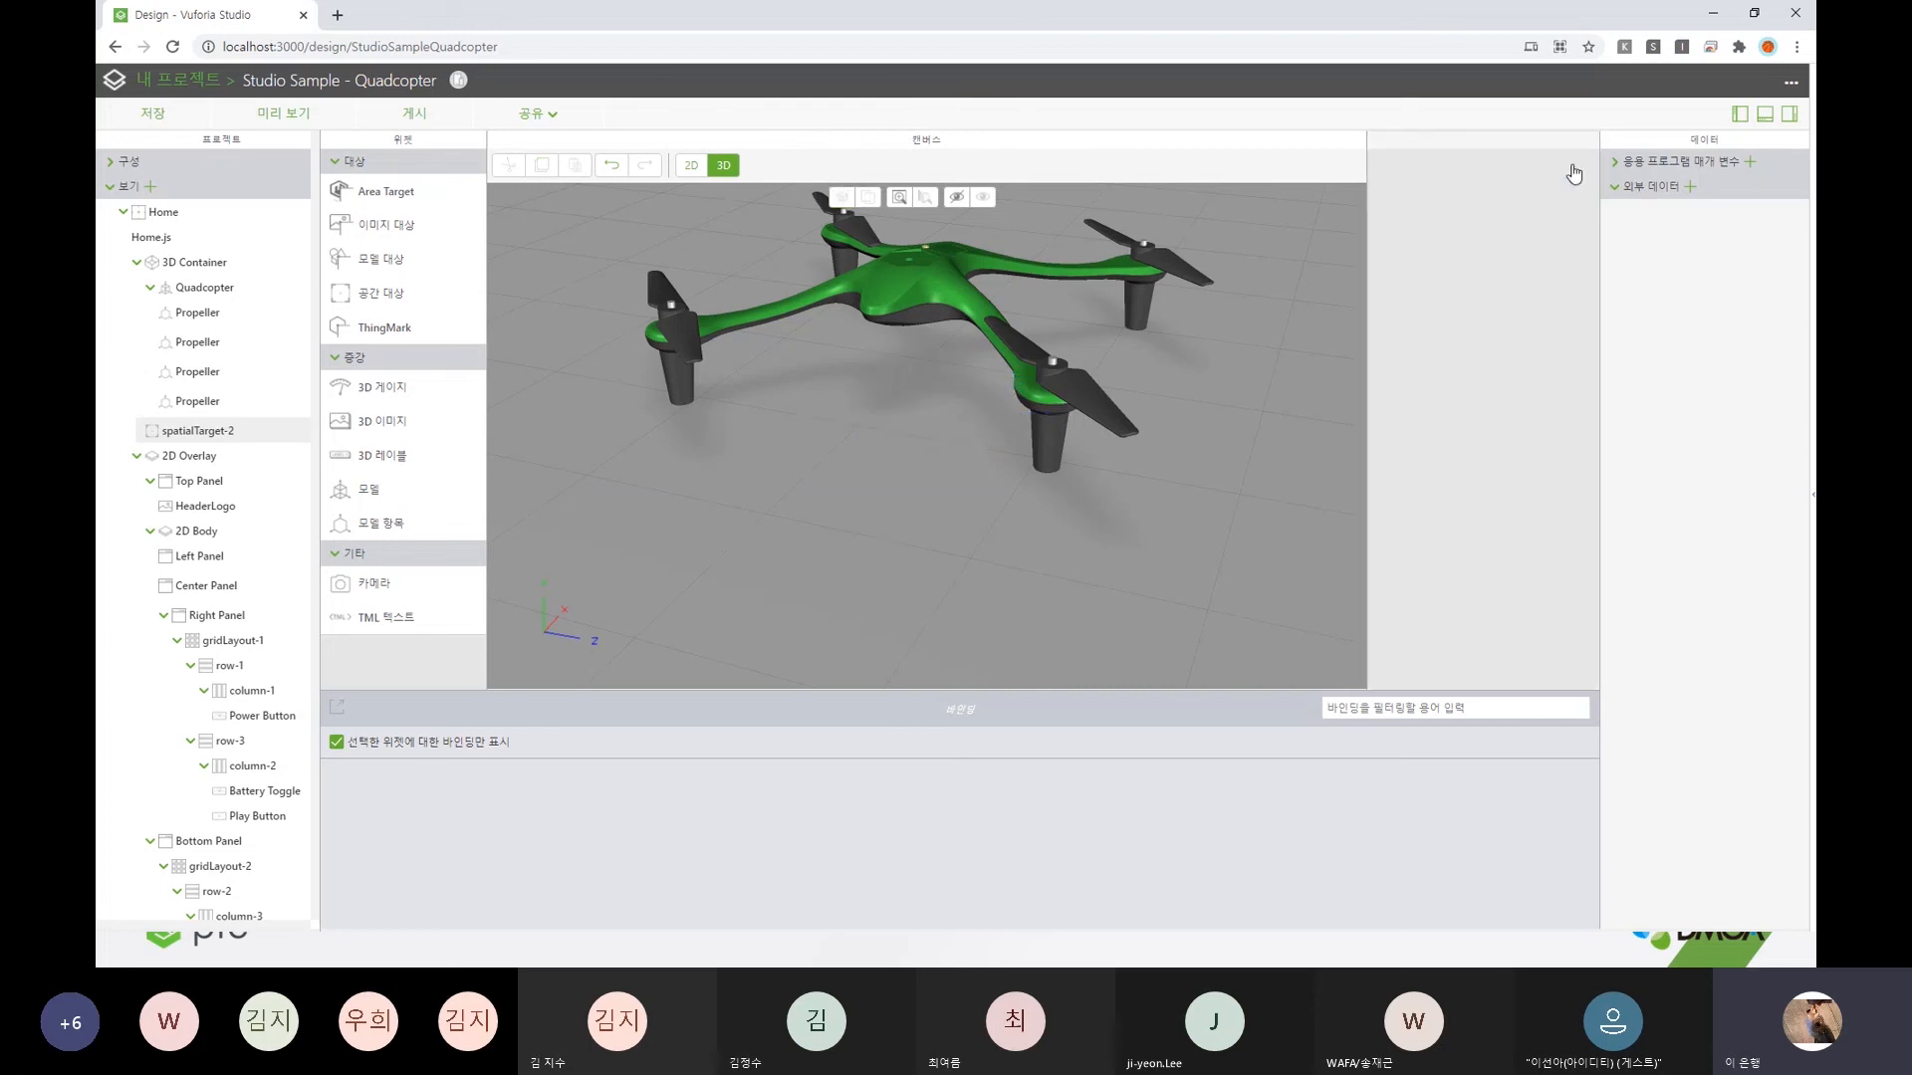
# - Add a ThingMark target on the ground near the quadcopter's nose at about X -0.072, Z 0.011
pyautogui.moveTo(398, 328); pyautogui.dragTo(896, 408)
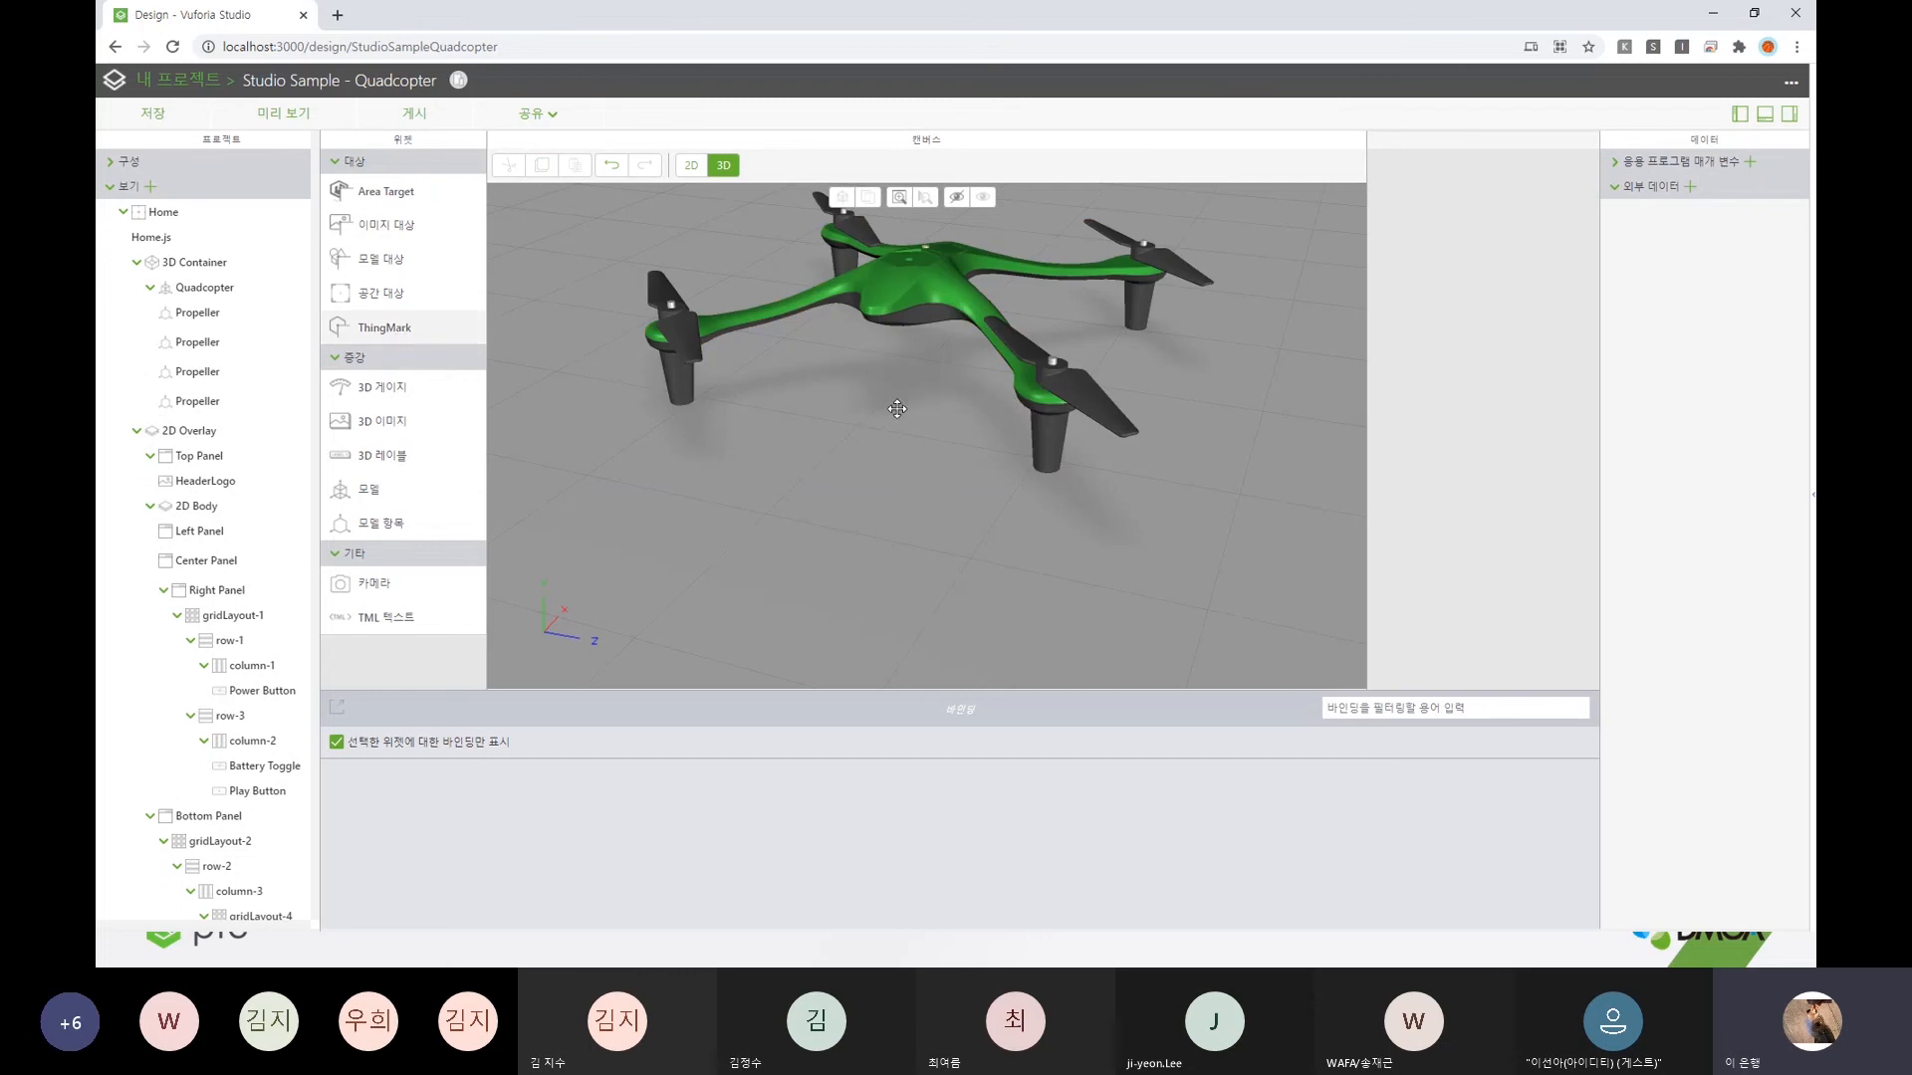
pyautogui.moveTo(910, 539); pyautogui.dragTo(942, 567)
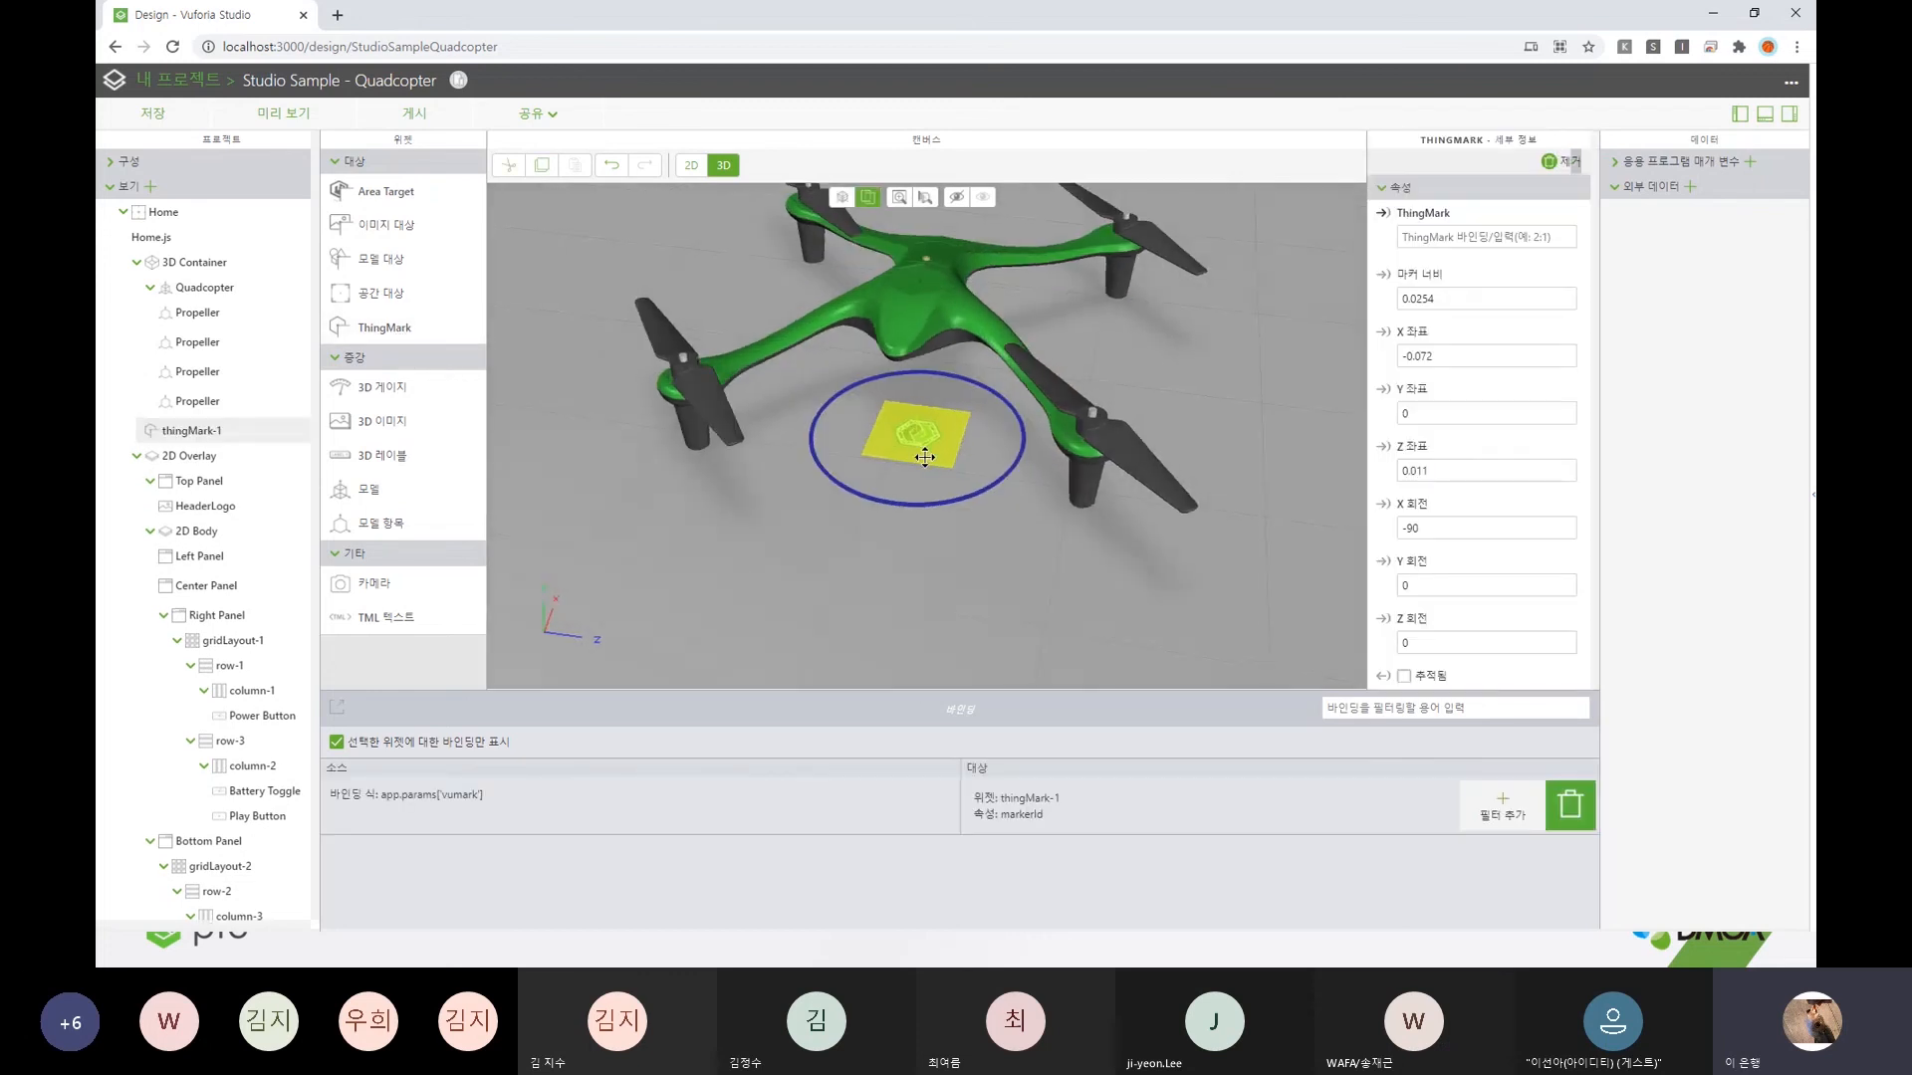
pyautogui.moveTo(923, 453); pyautogui.dragTo(939, 500)
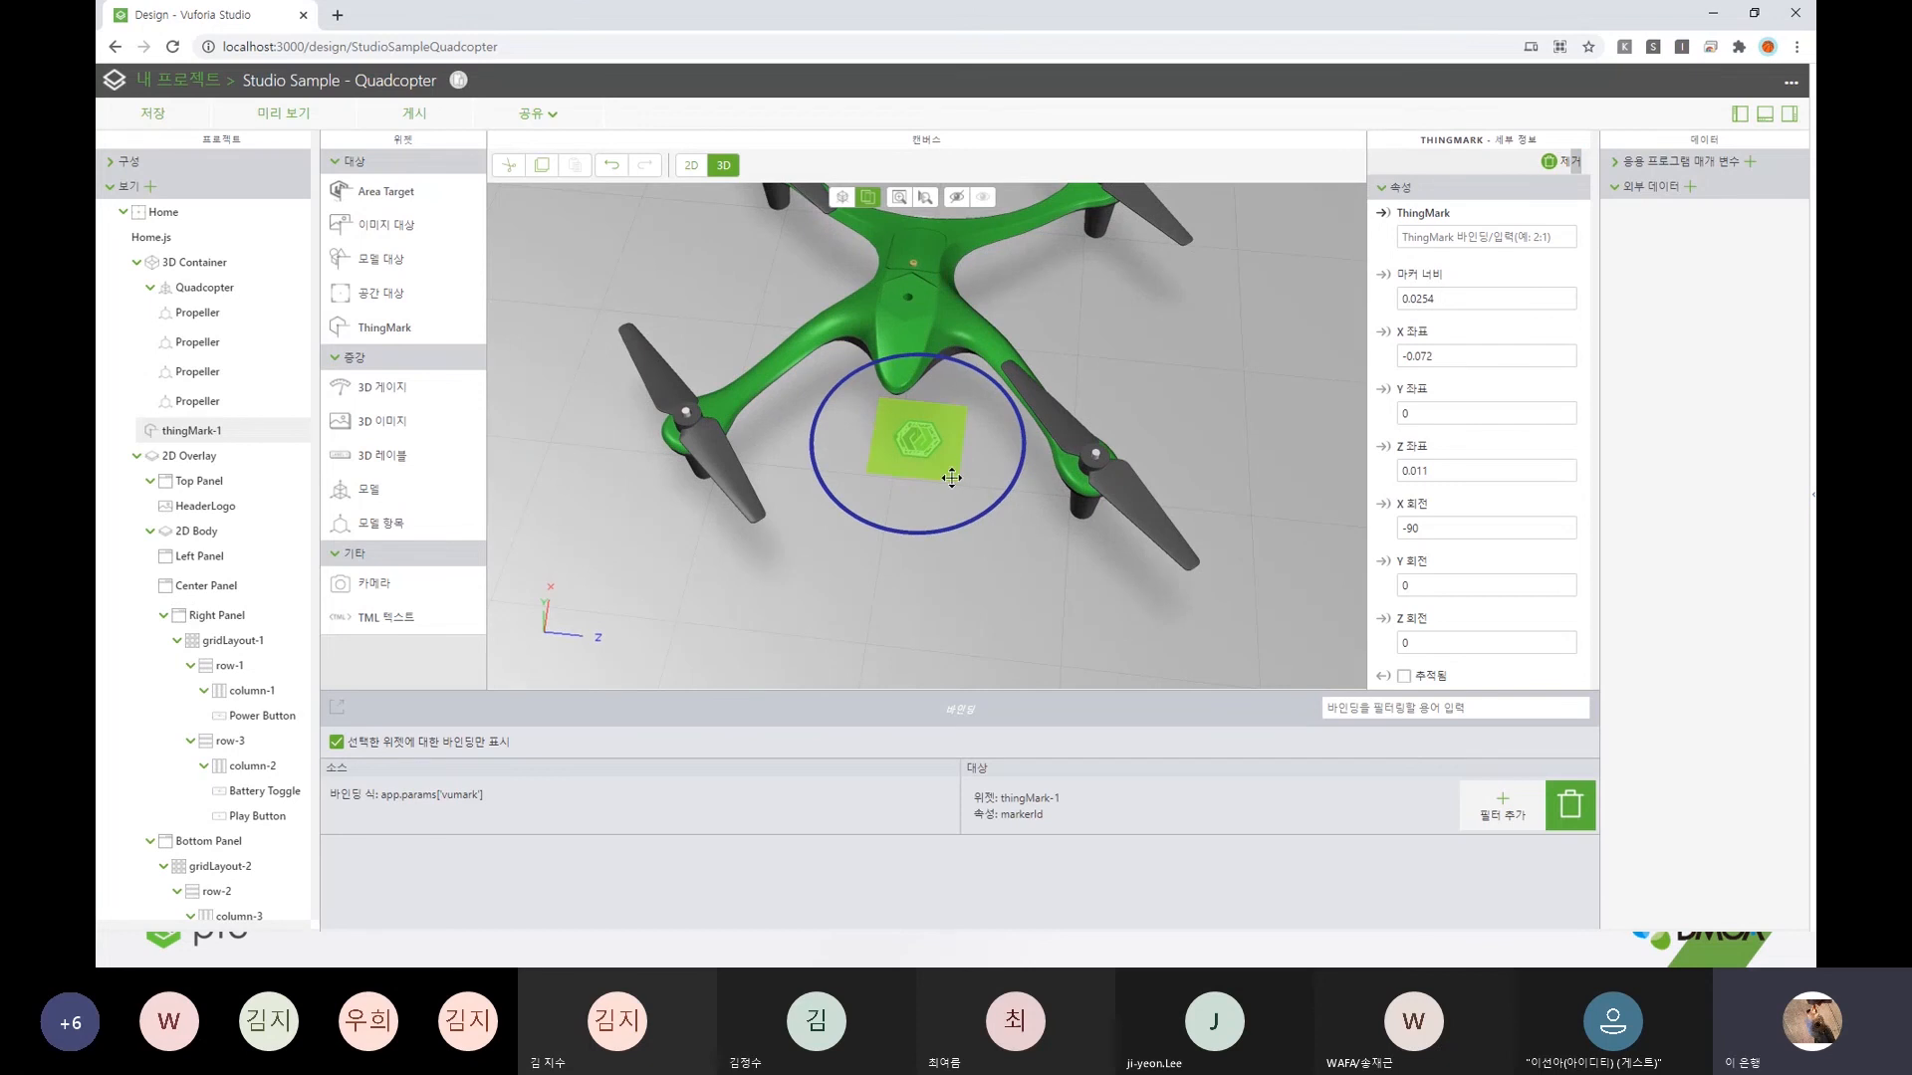
# - Open the project's list of own ThingMarks (내 ThingMark) and copy the ID 47189:1
pyautogui.click(115, 165)
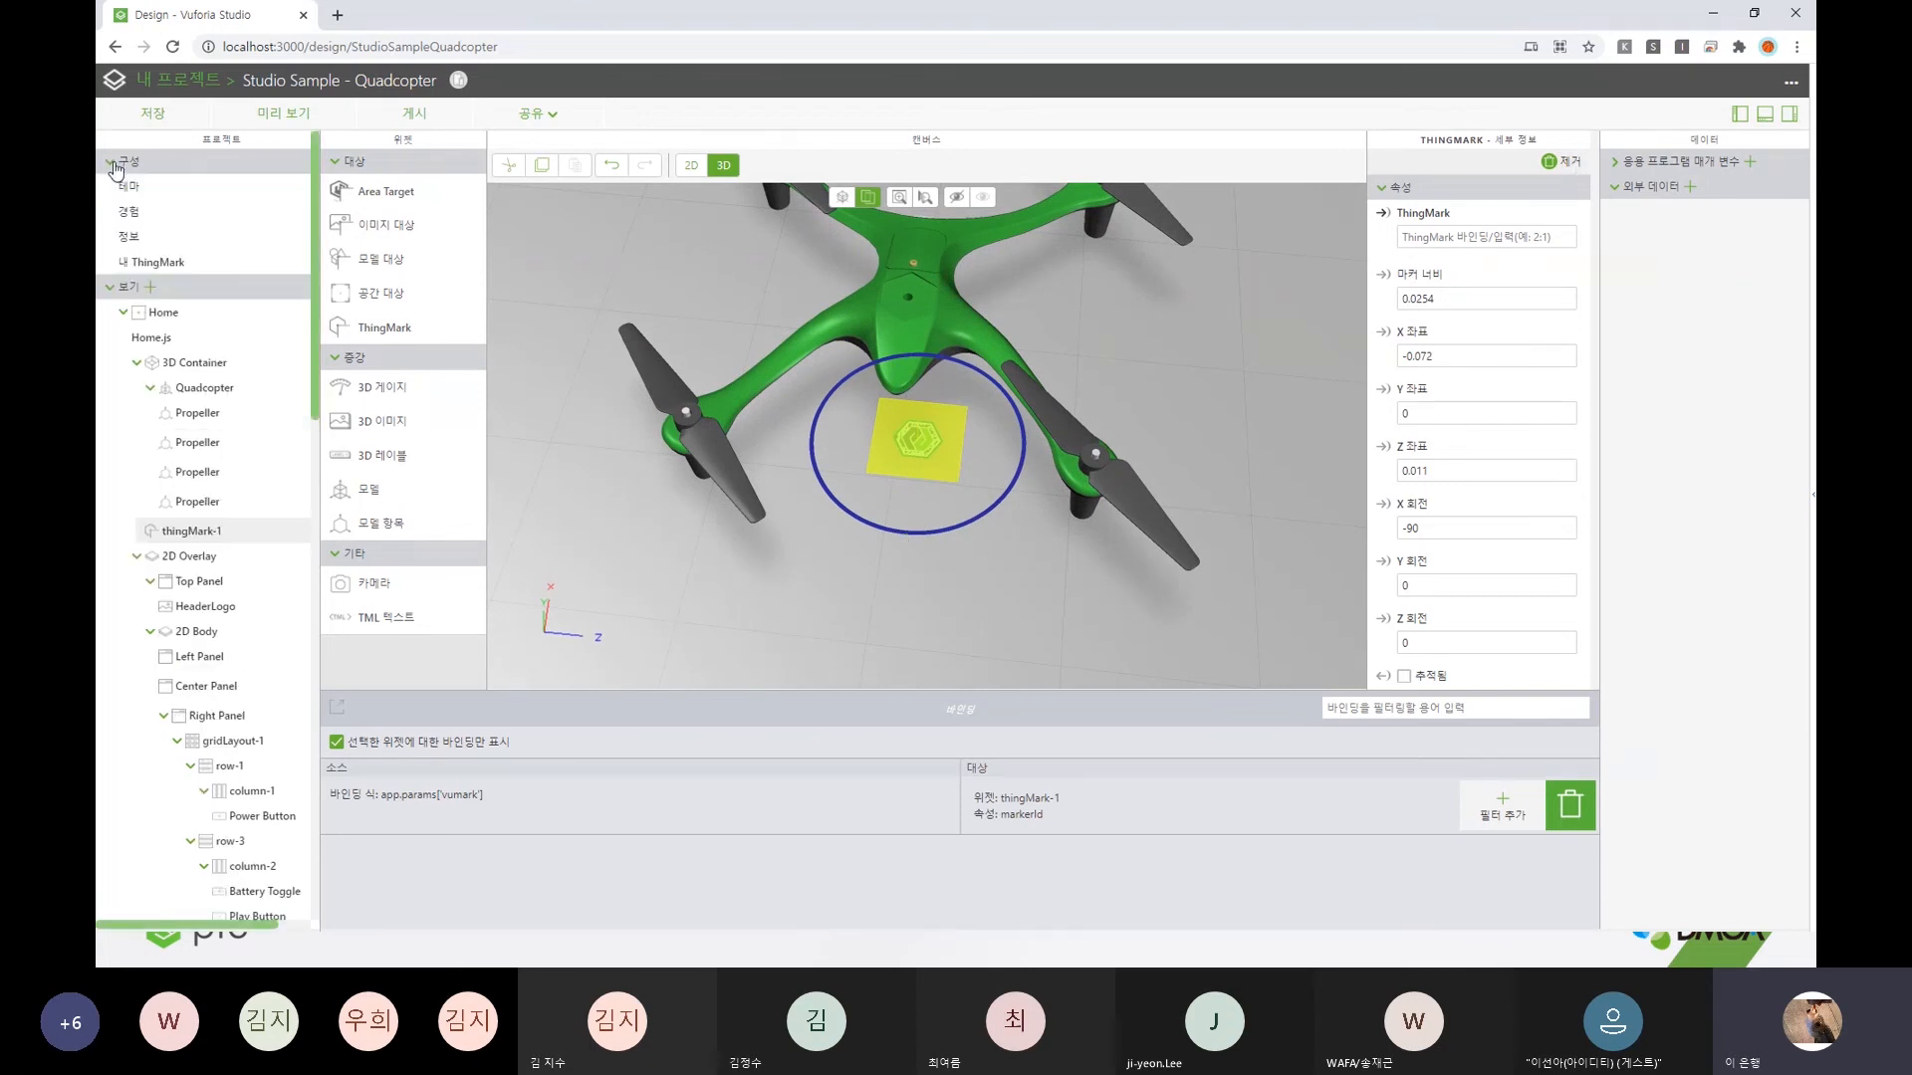
pyautogui.click(193, 269)
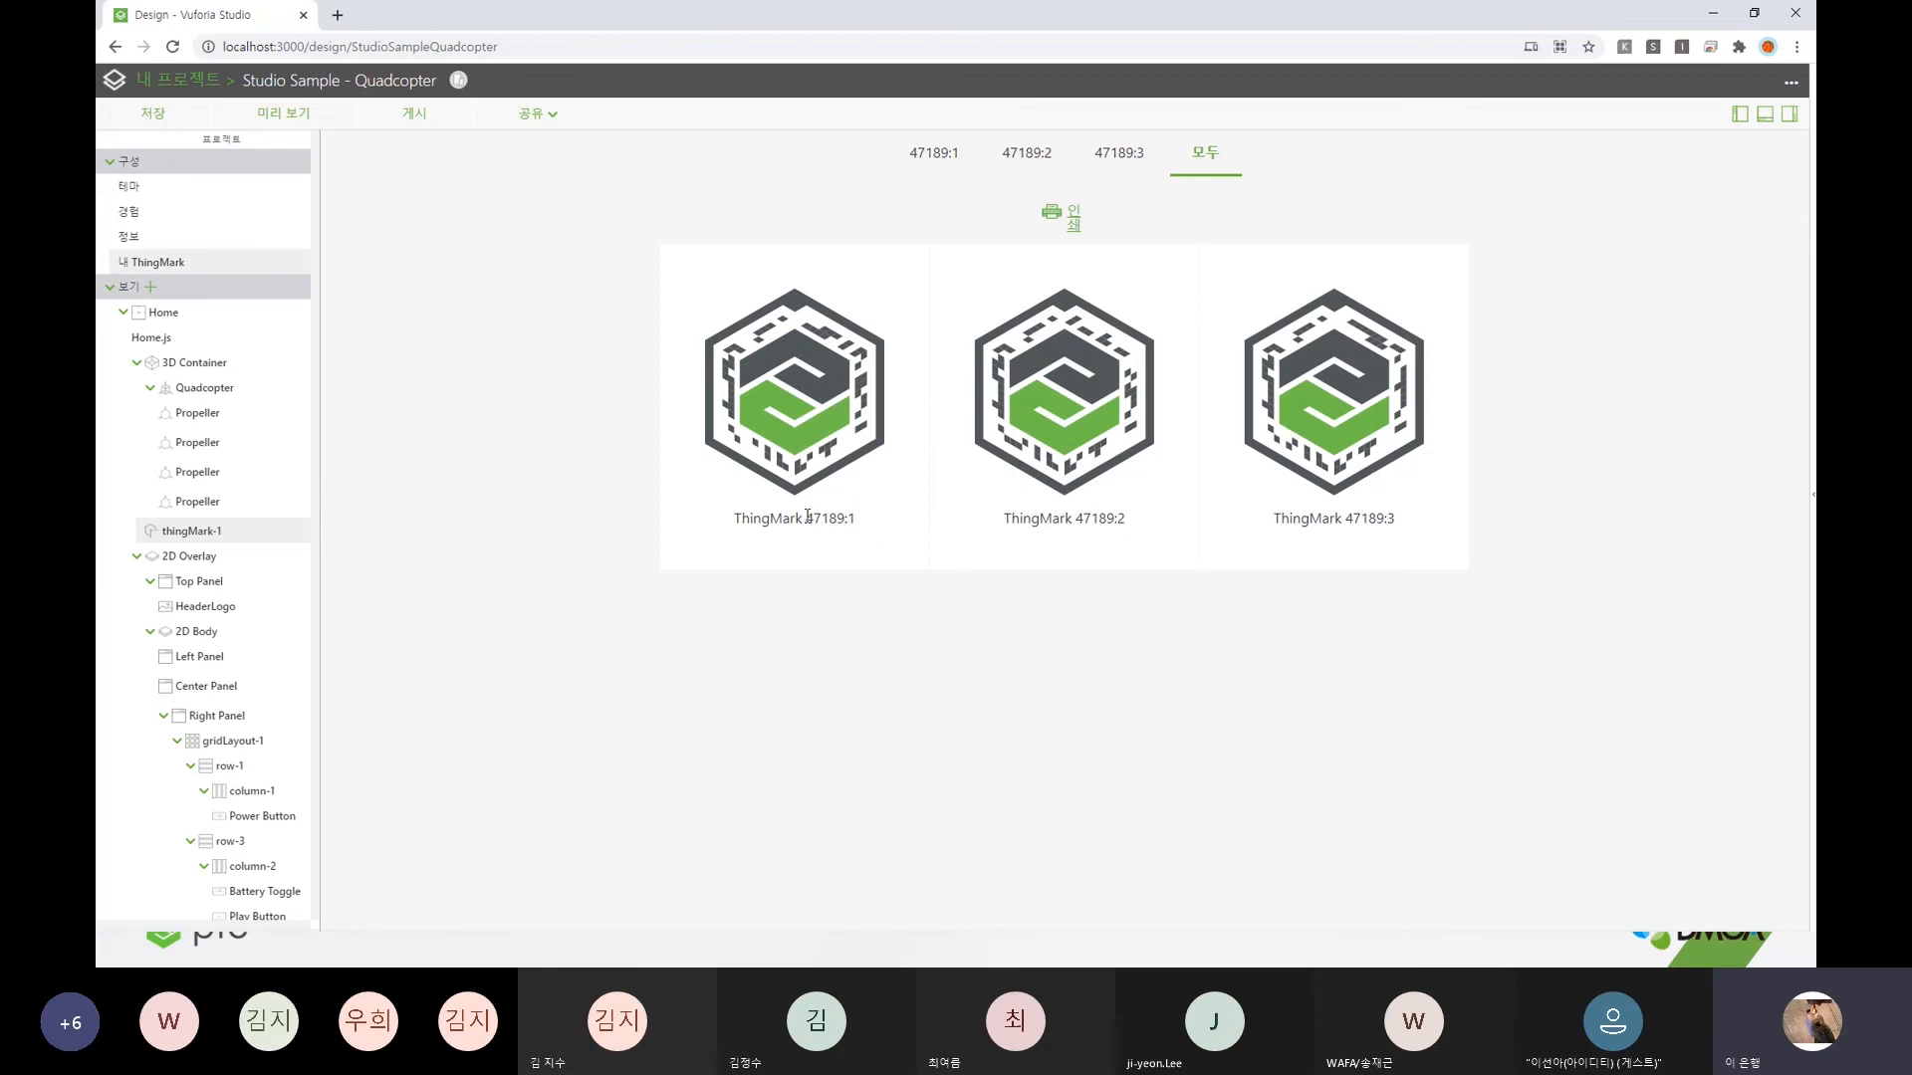
pyautogui.moveTo(807, 517); pyautogui.dragTo(856, 520)
pyautogui.hotkey('ctrl', 'c')
# - Return to the Home view and set the ThingMark target's ThingMark ID to 47189:1
pyautogui.click(164, 311)
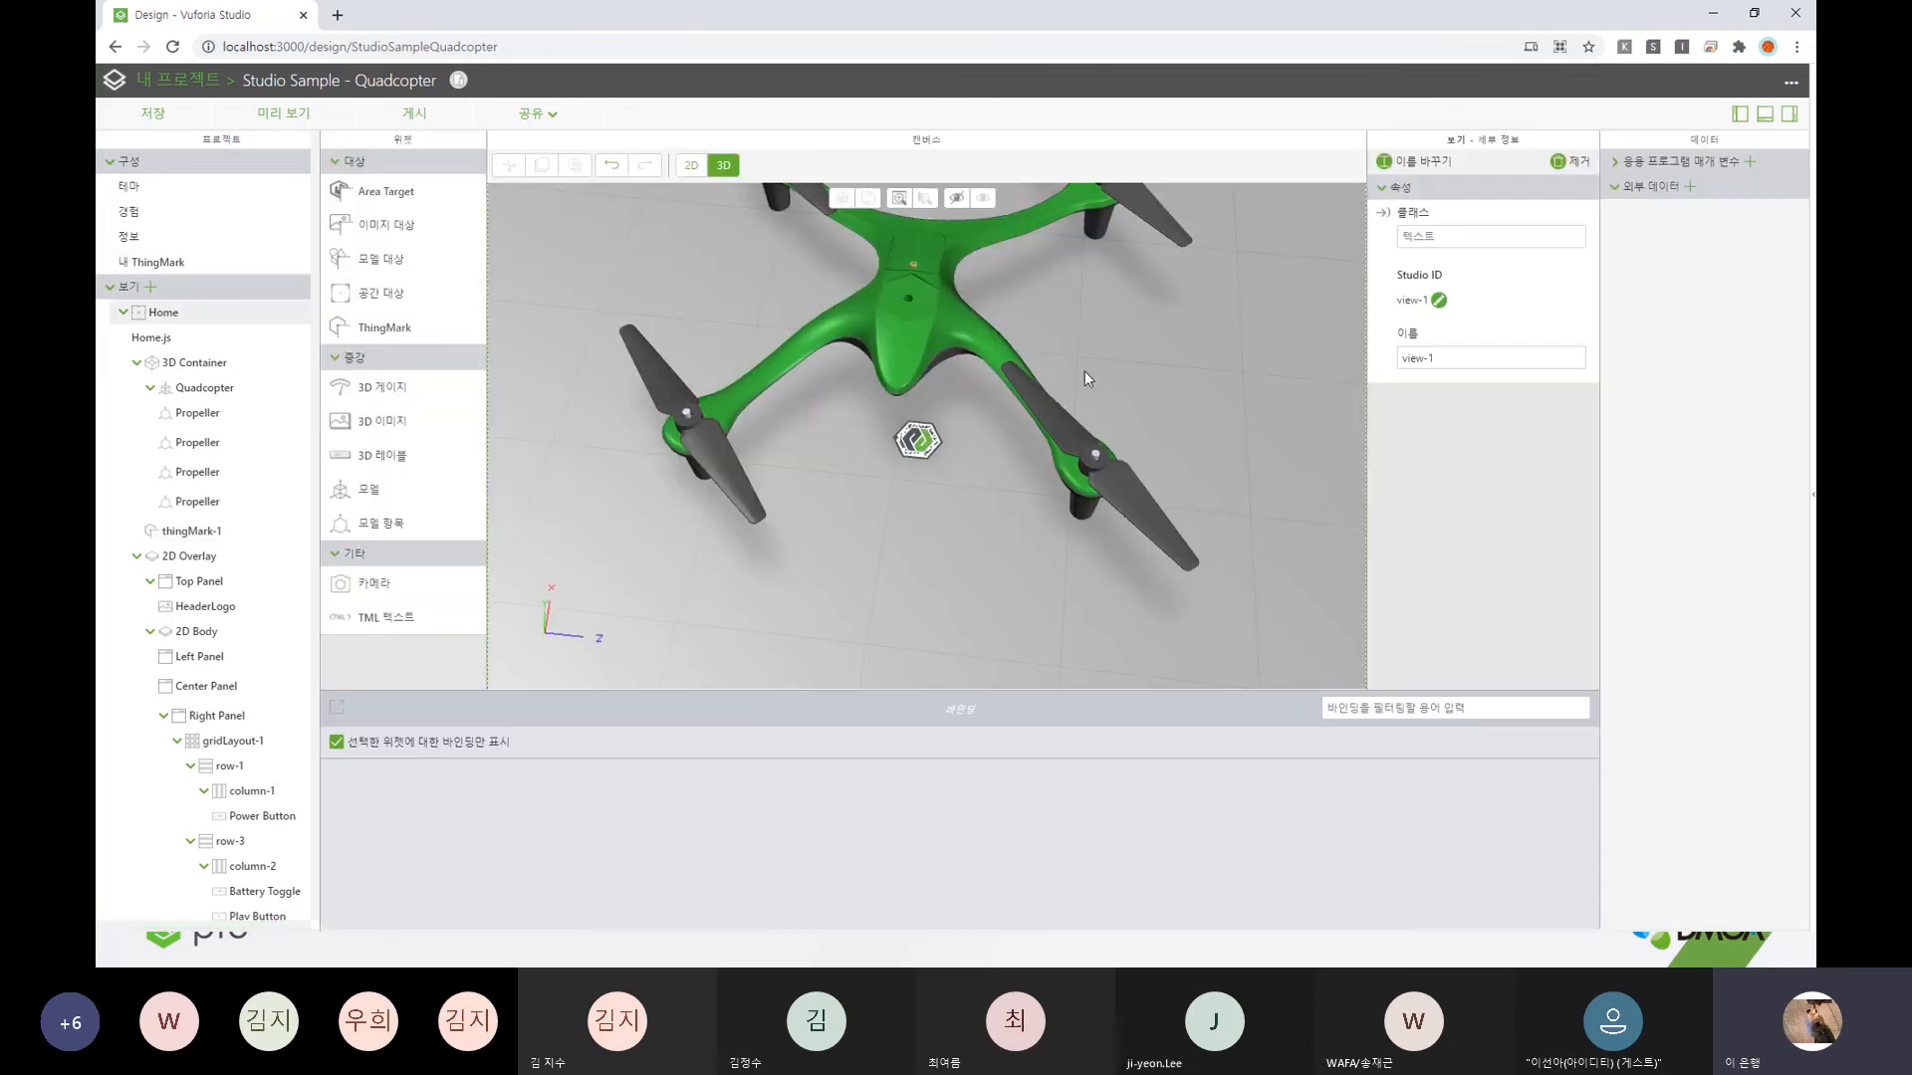
pyautogui.click(918, 448)
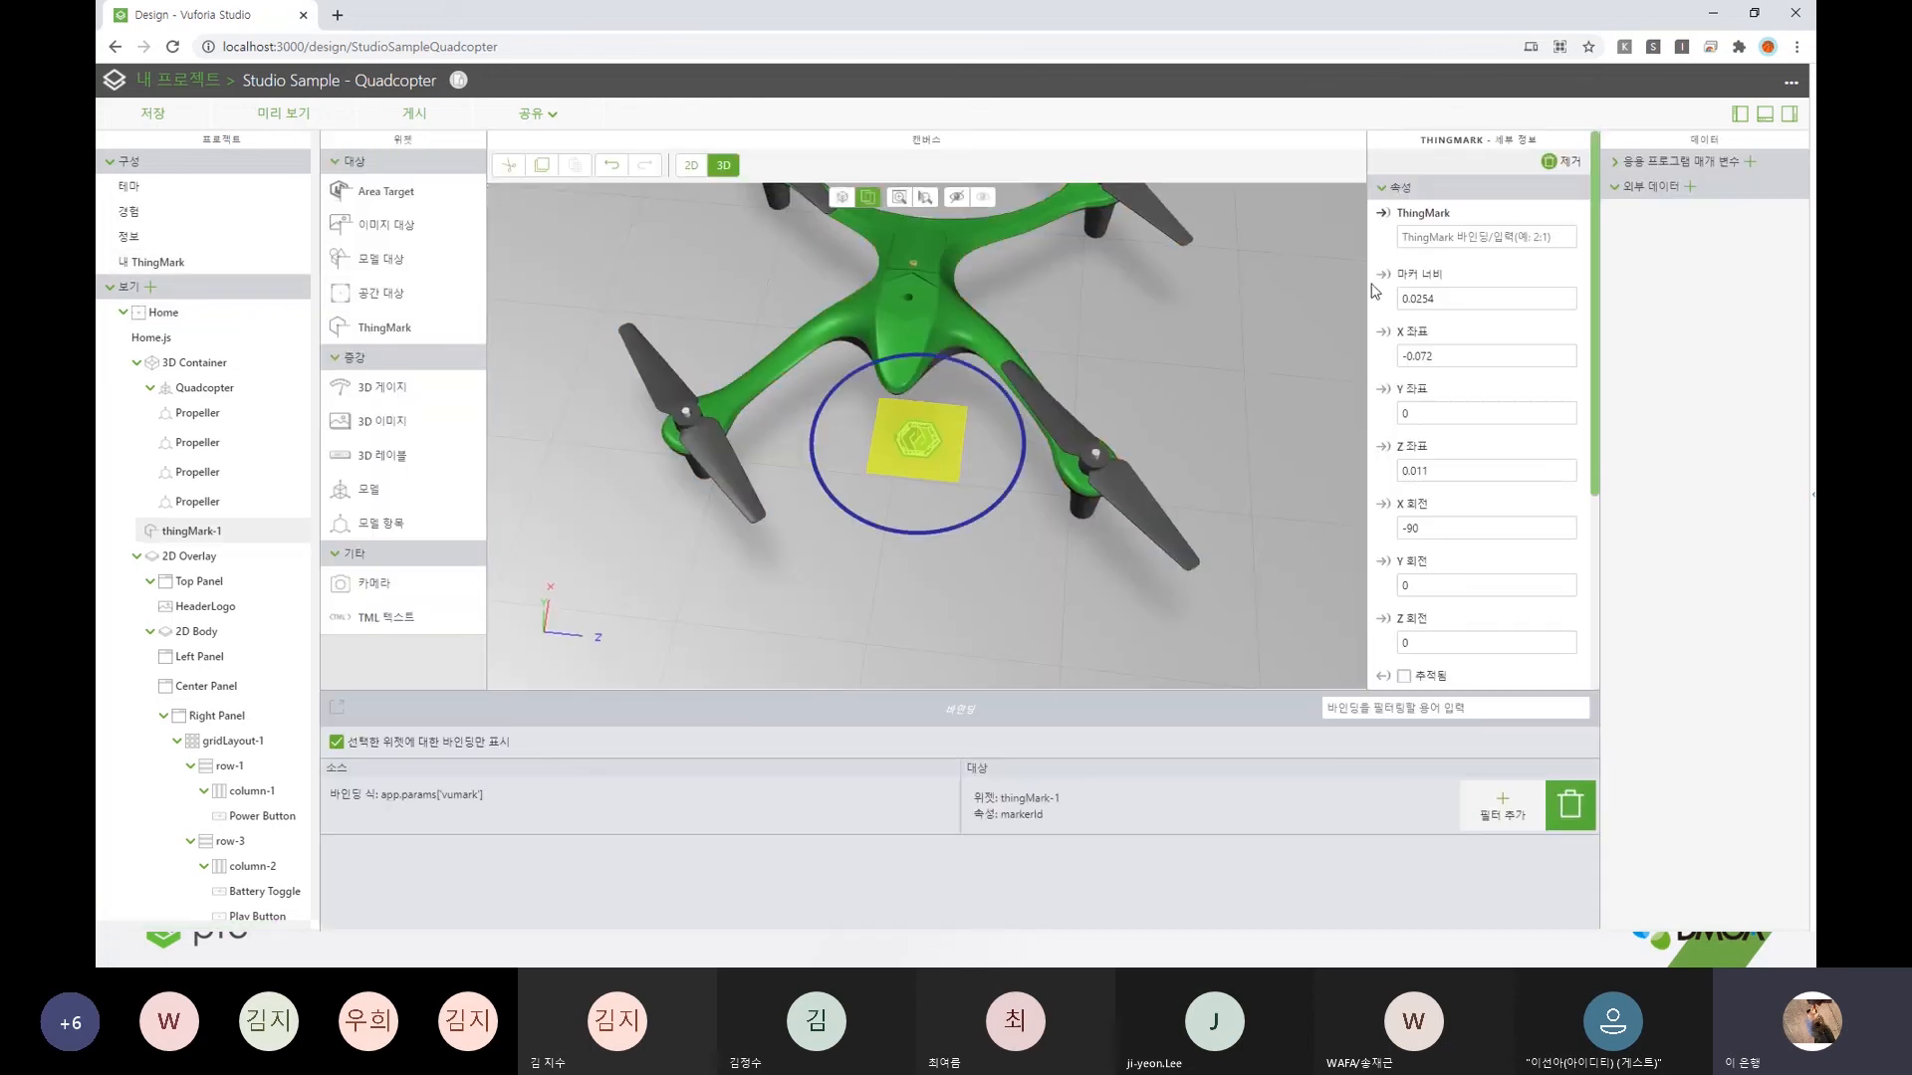
pyautogui.click(1434, 239)
pyautogui.hotkey('ctrl', 'v')
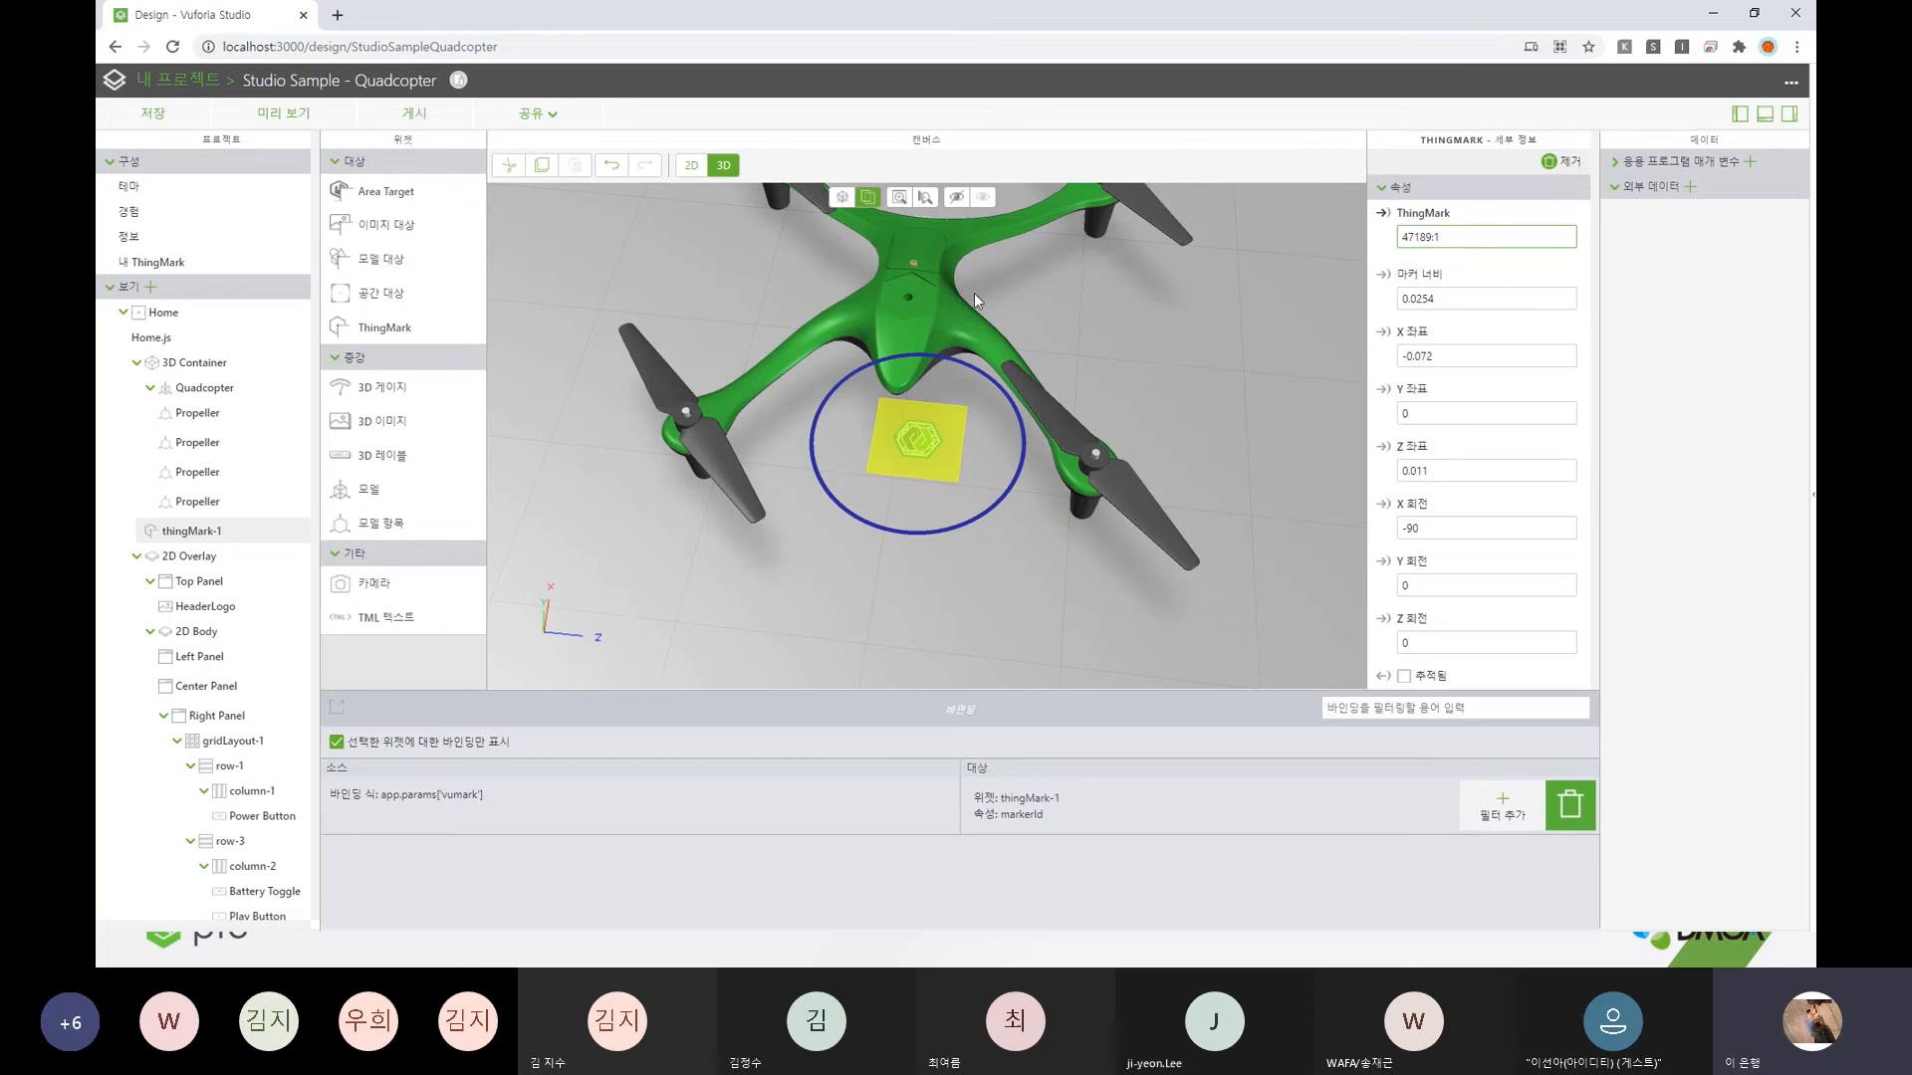
# - Add a 3D gauge, a 3D image at about X -0.12, Z 0.046, and a 3D label on the ground around the quadcopter
pyautogui.click(918, 438)
pyautogui.moveTo(880, 585)
pyautogui.mouseDown(button='middle')
pyautogui.moveTo(841, 559)
pyautogui.moveTo(864, 578)
pyautogui.mouseUp(button='middle')
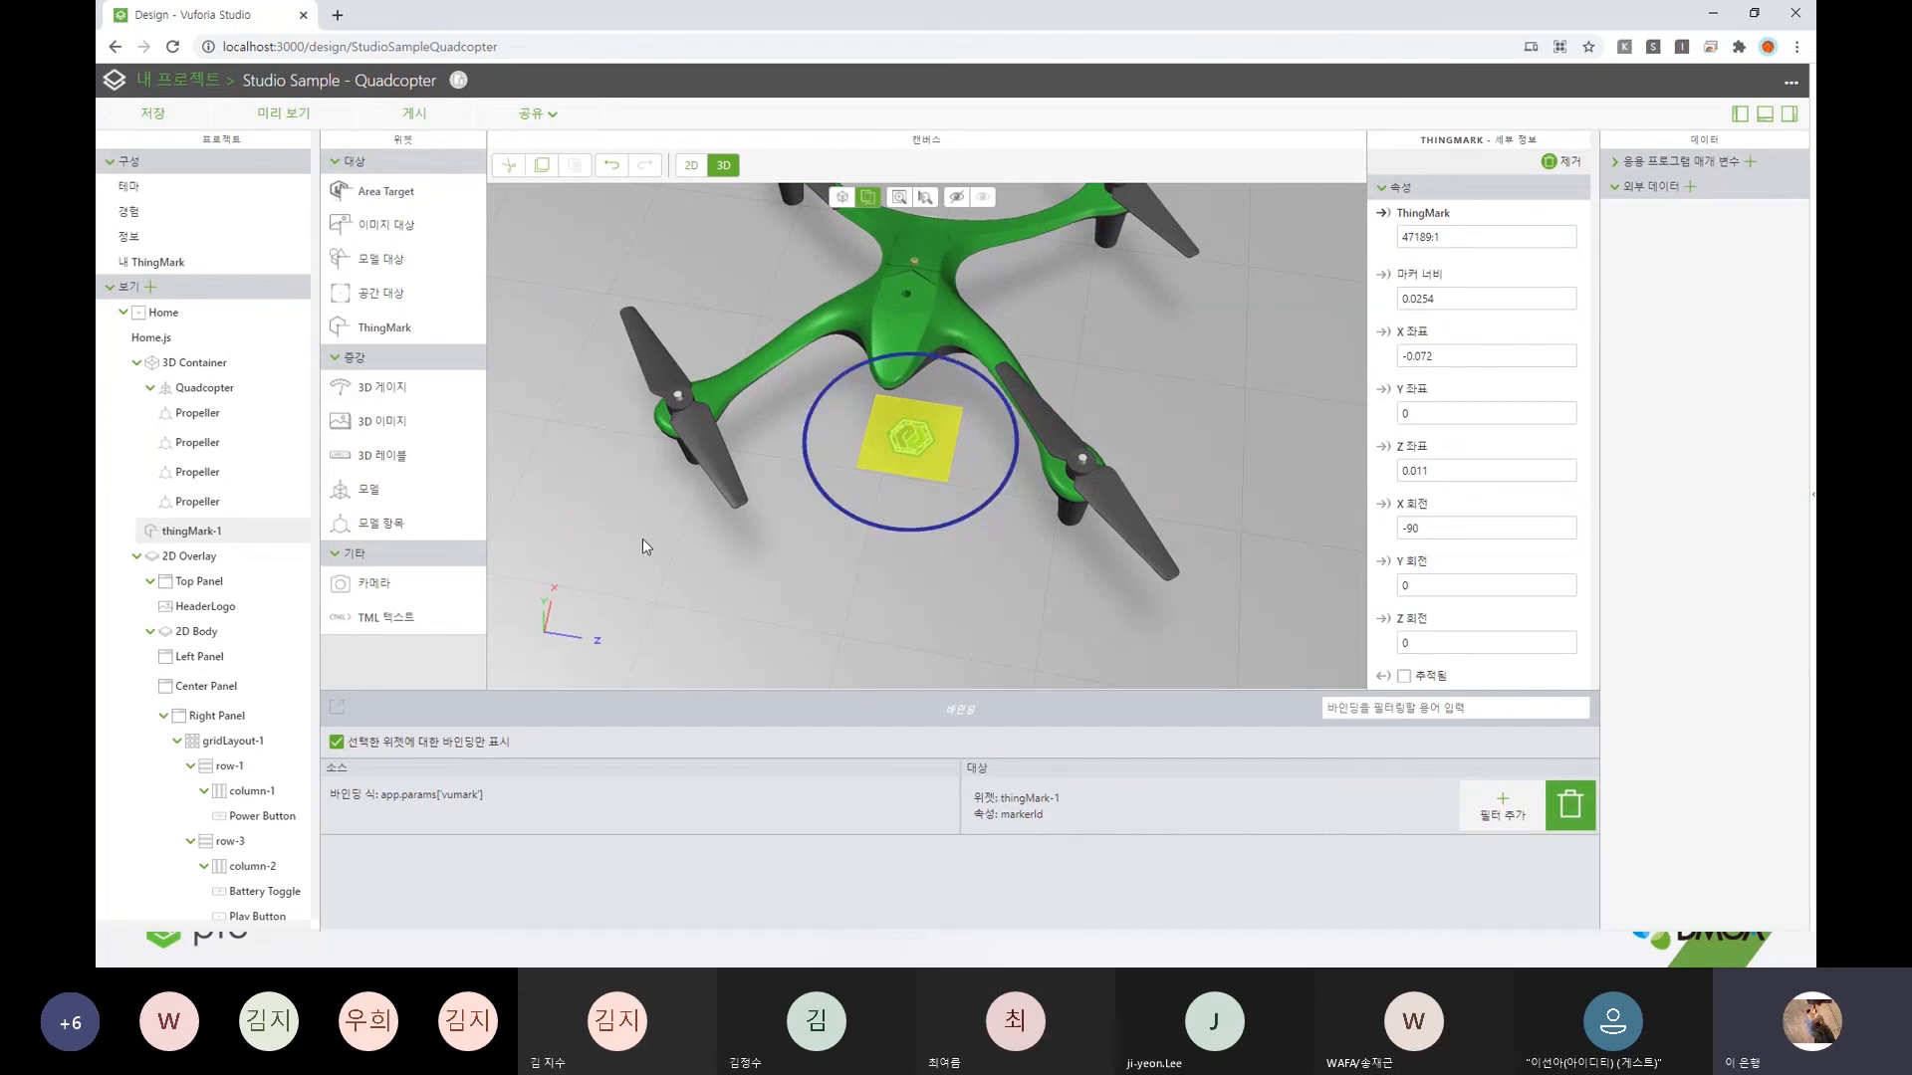
pyautogui.moveTo(739, 564); pyautogui.dragTo(713, 527)
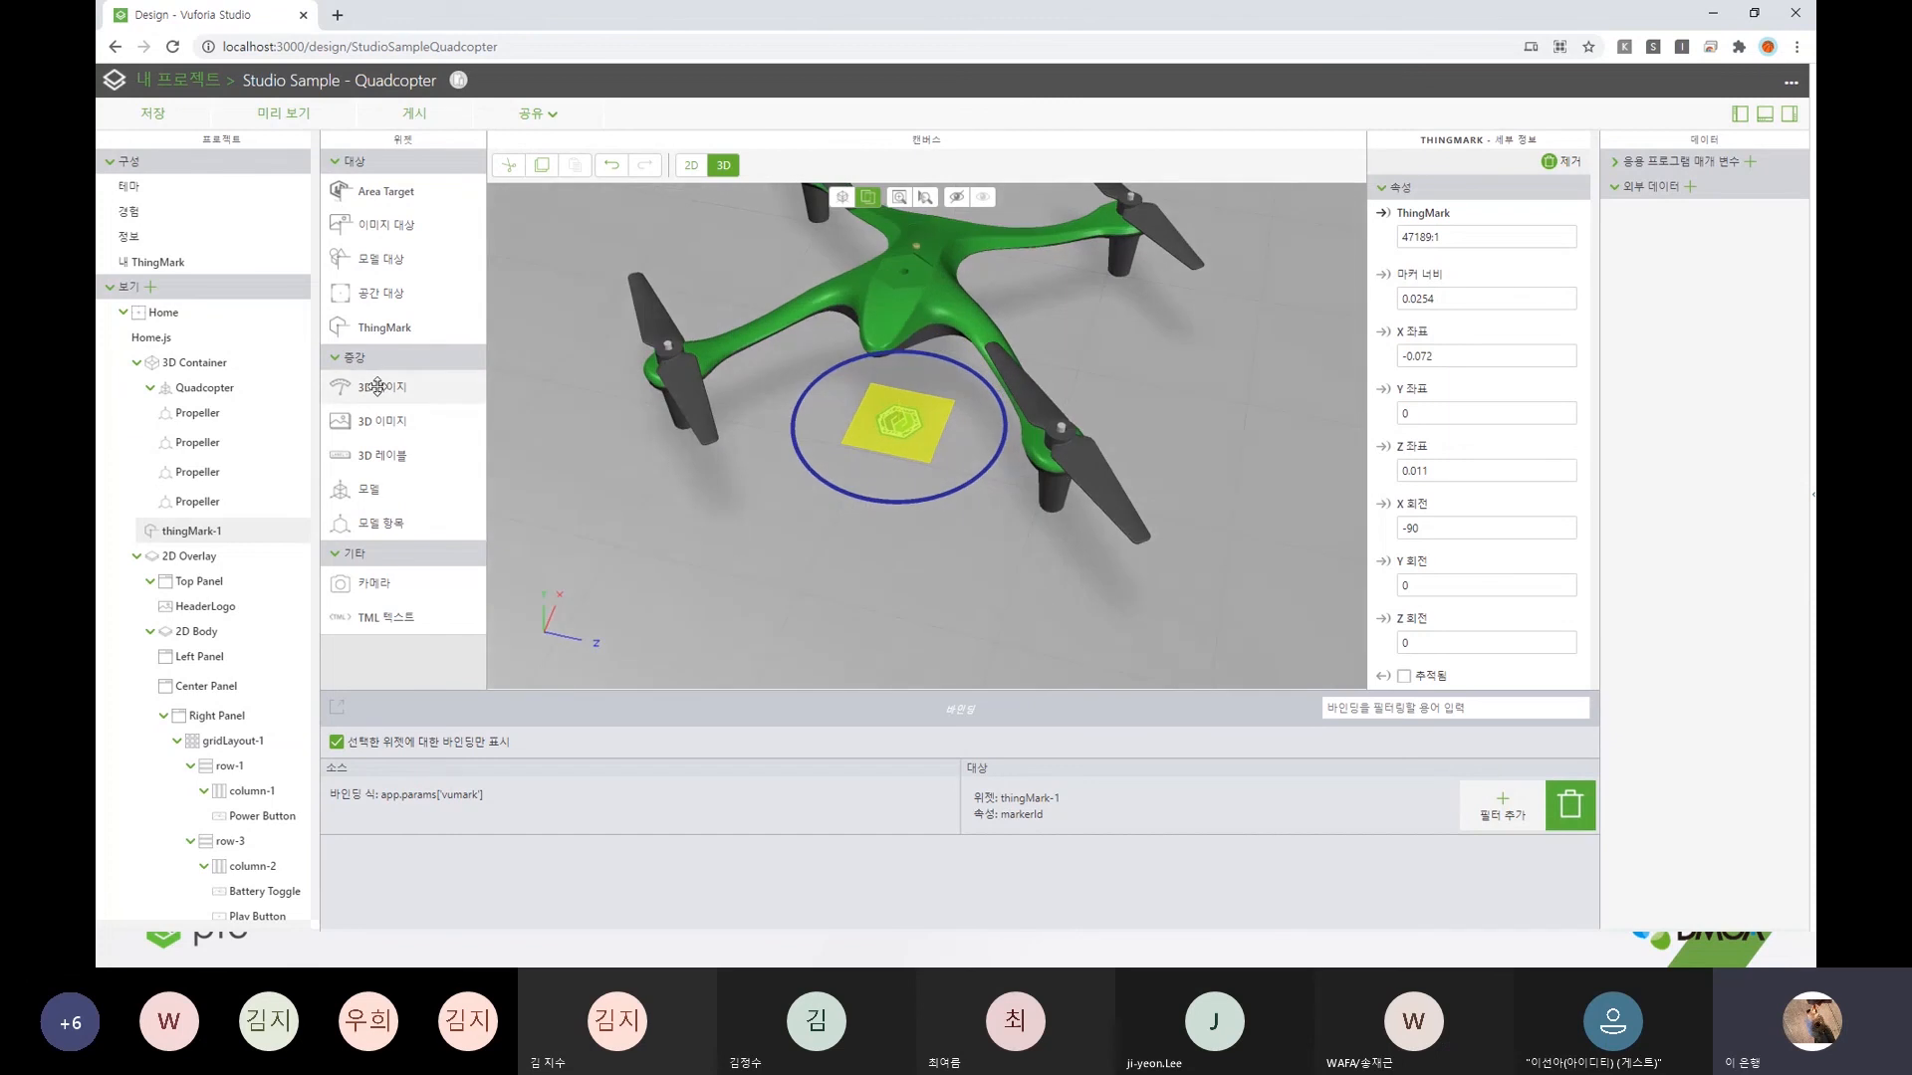
pyautogui.moveTo(378, 386); pyautogui.dragTo(757, 498)
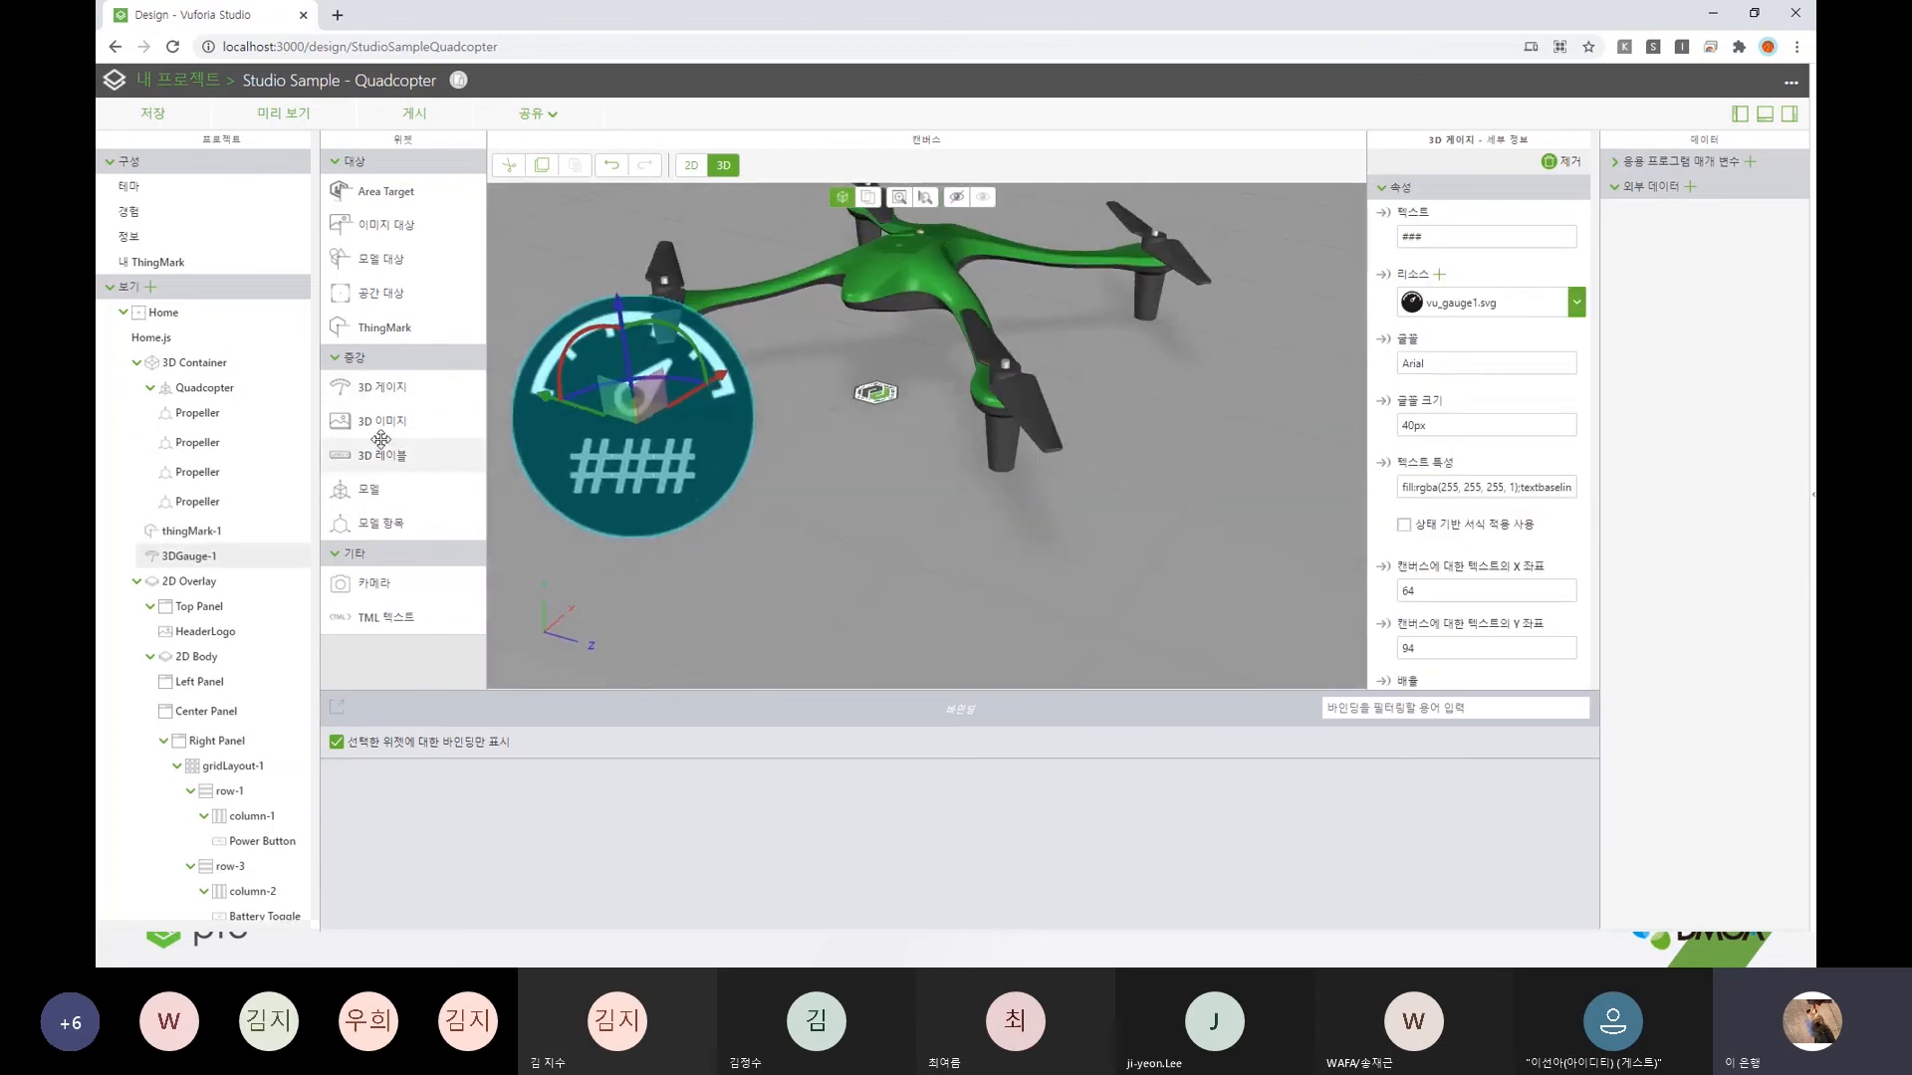
pyautogui.moveTo(381, 438); pyautogui.dragTo(876, 423)
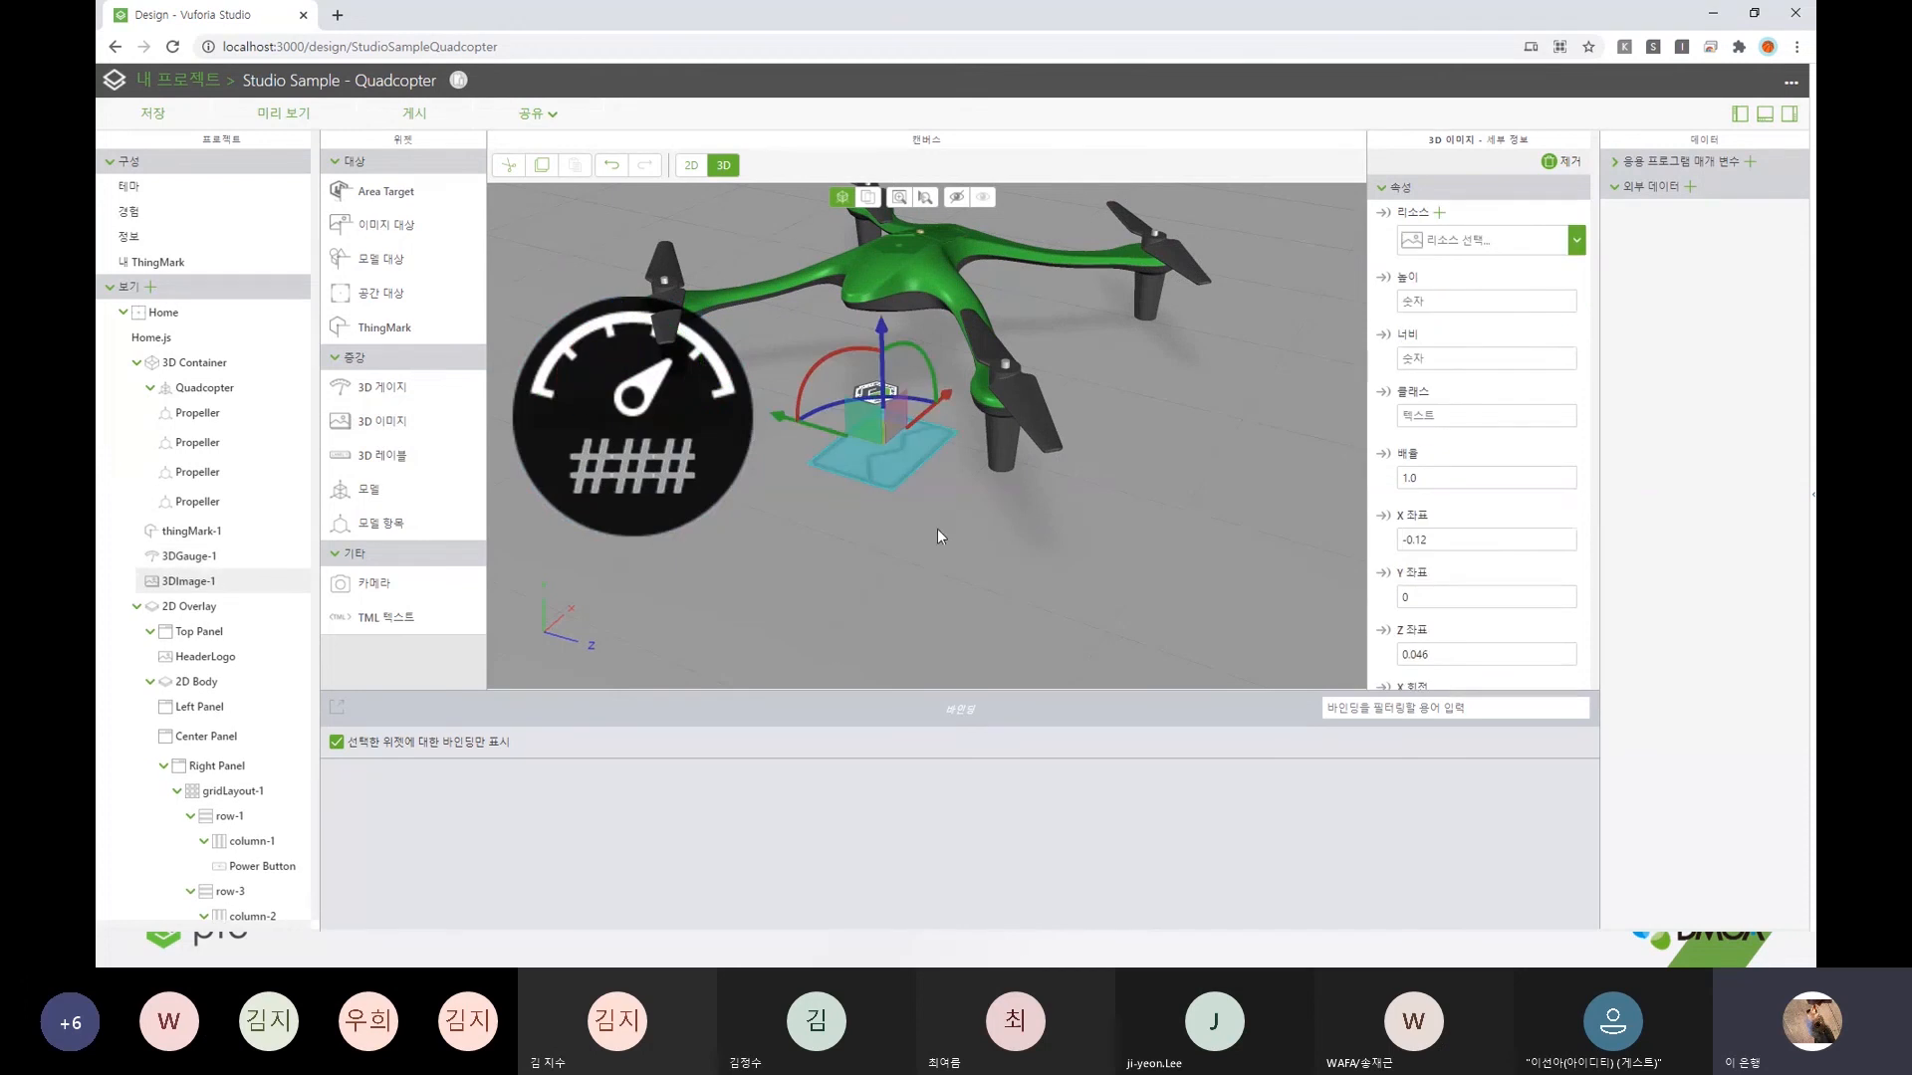
pyautogui.moveTo(408, 458); pyautogui.dragTo(1245, 380)
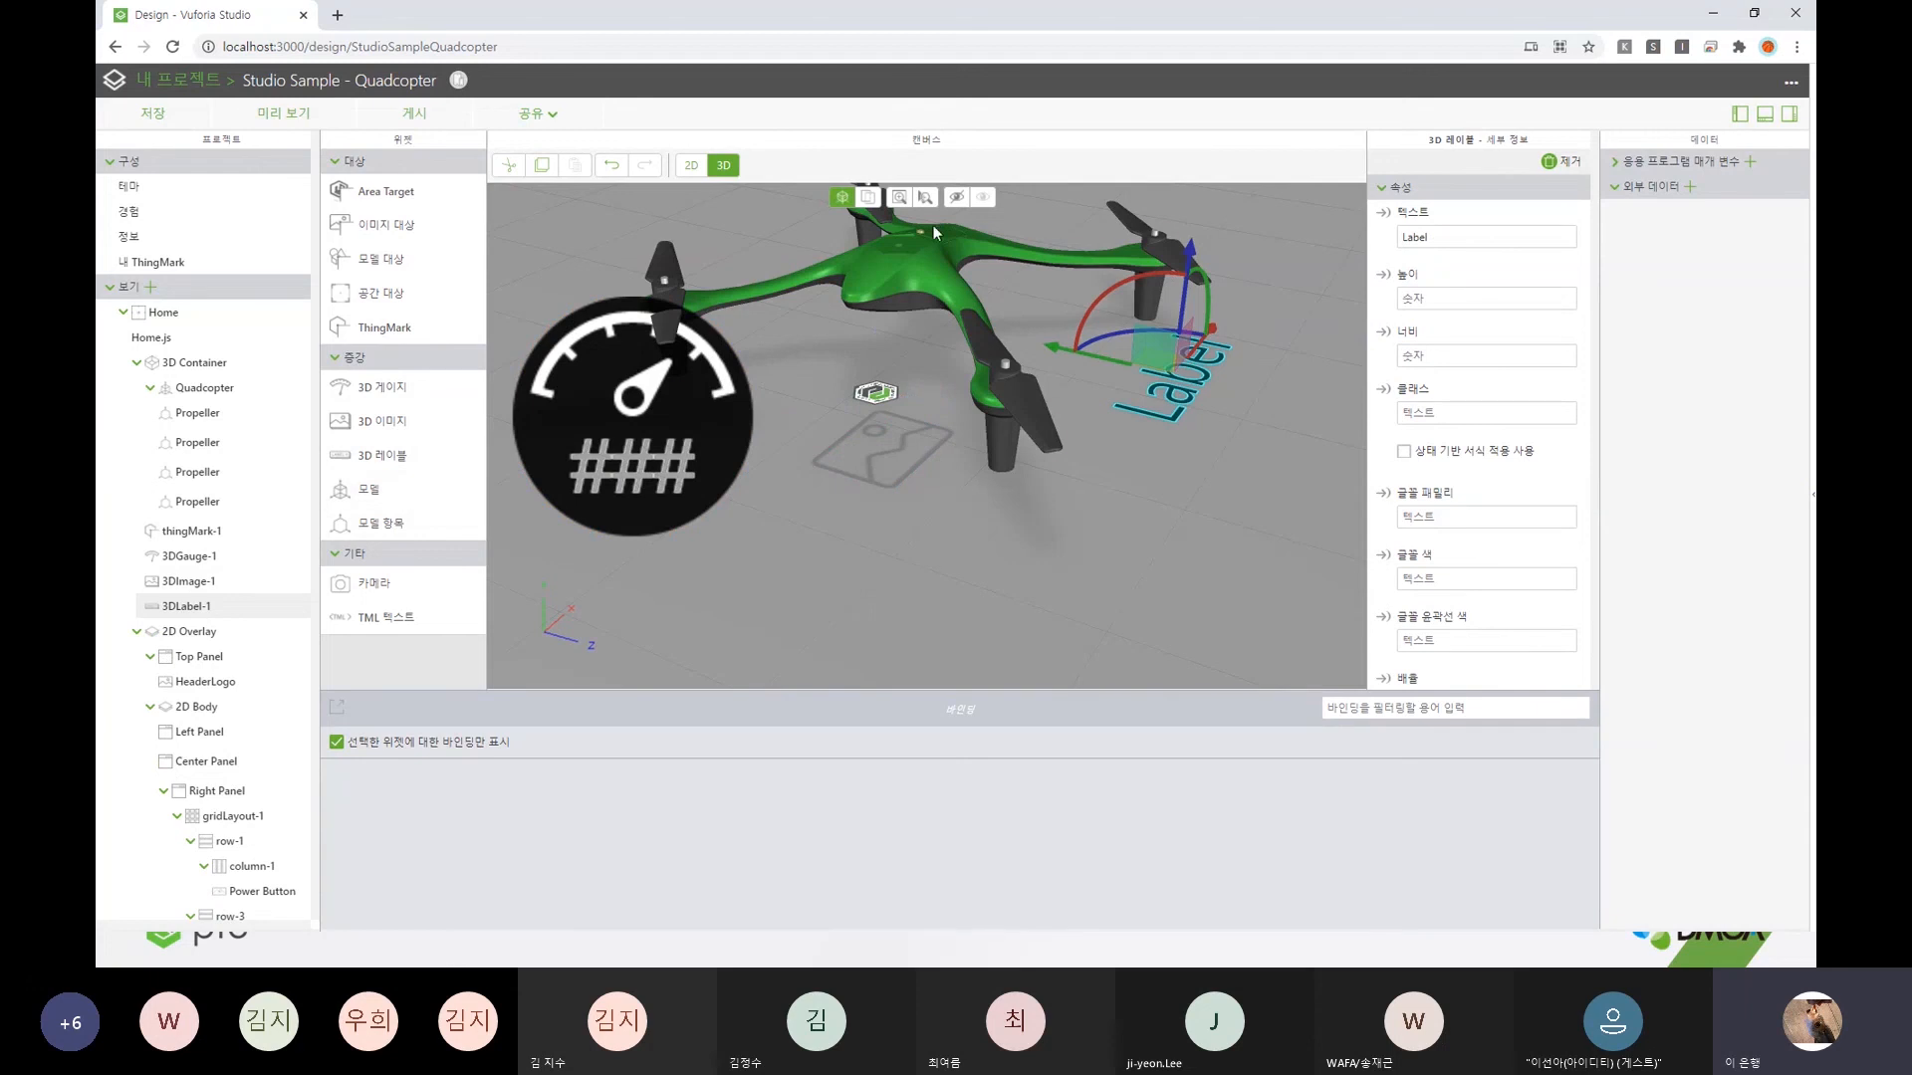
# - Examine the quadcopter model's properties, including resource, scale, coordinates, rotation, visibility, opacity, sequence and Studio ID
pyautogui.click(924, 288)
pyautogui.moveTo(1107, 476); pyautogui.dragTo(1137, 569)
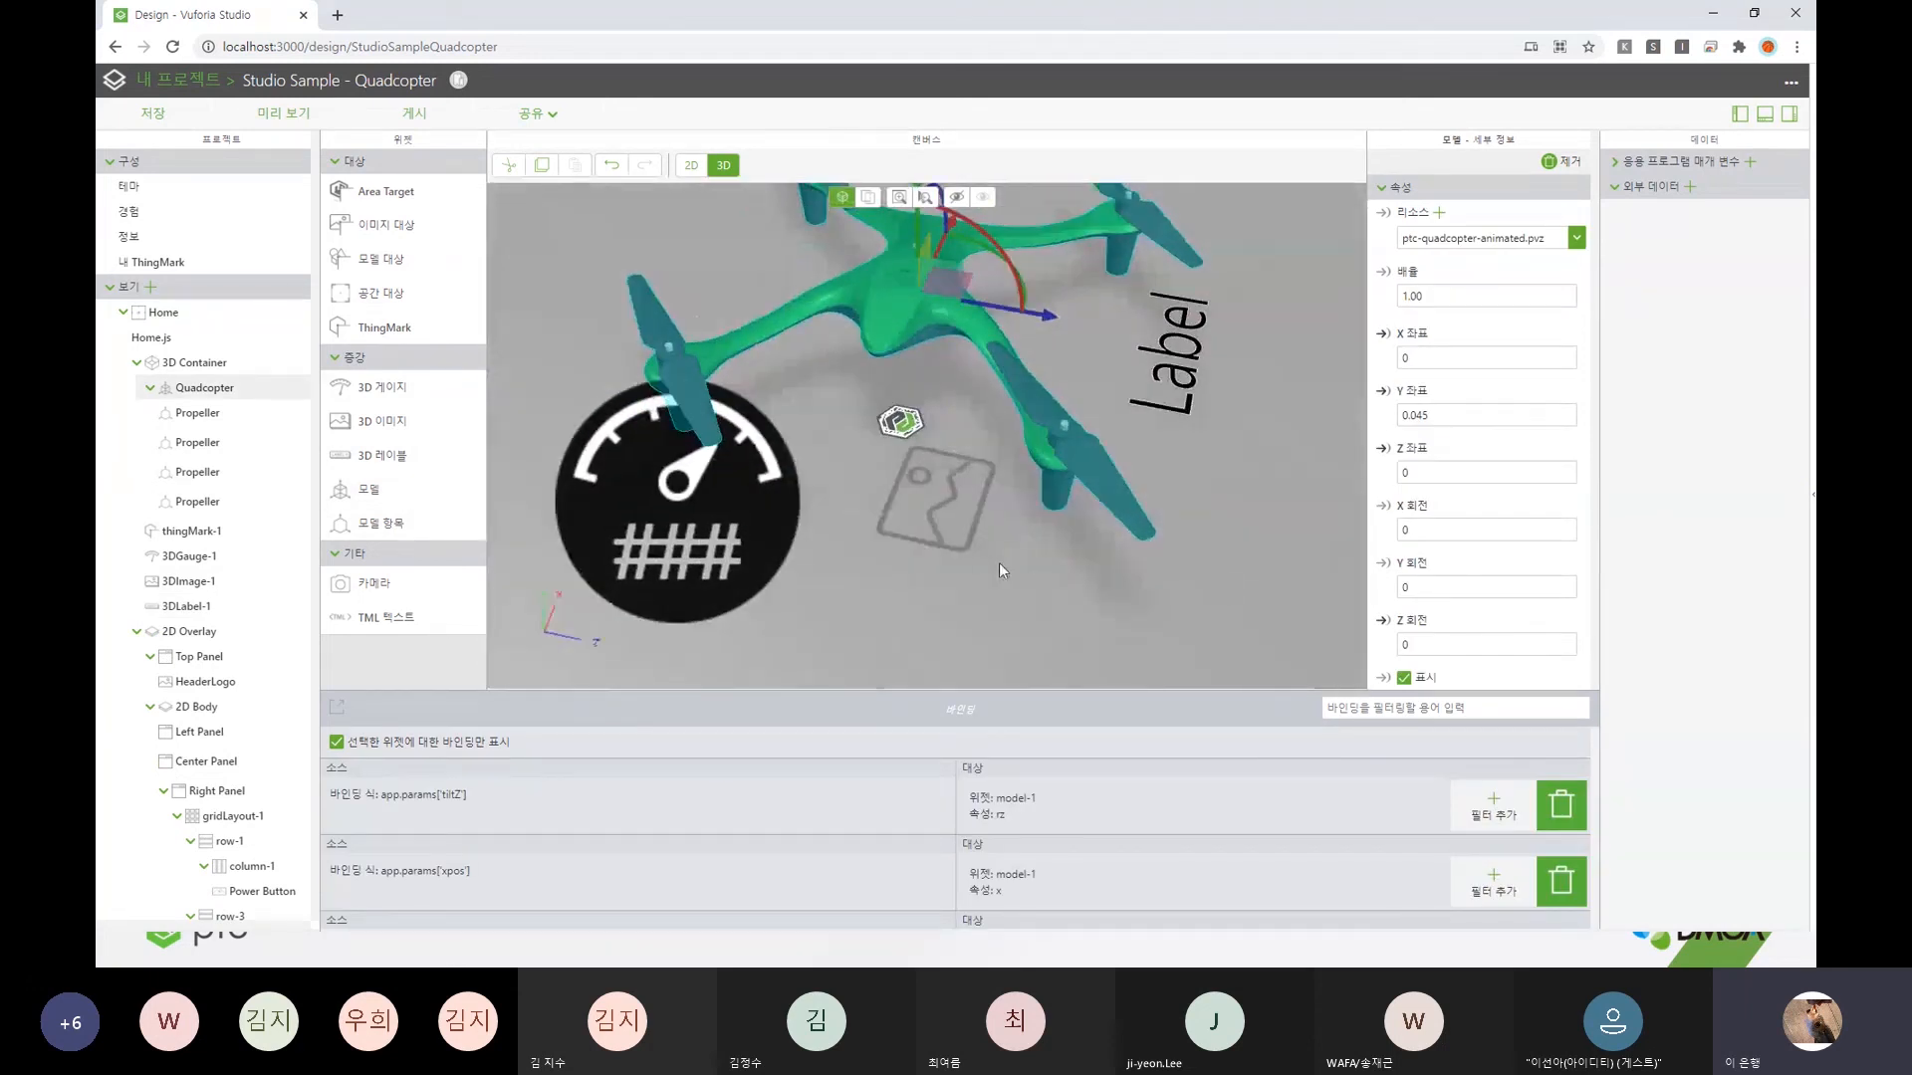
pyautogui.moveTo(942, 587)
pyautogui.mouseDown()
pyautogui.moveTo(923, 588)
pyautogui.moveTo(938, 557)
pyautogui.mouseUp()
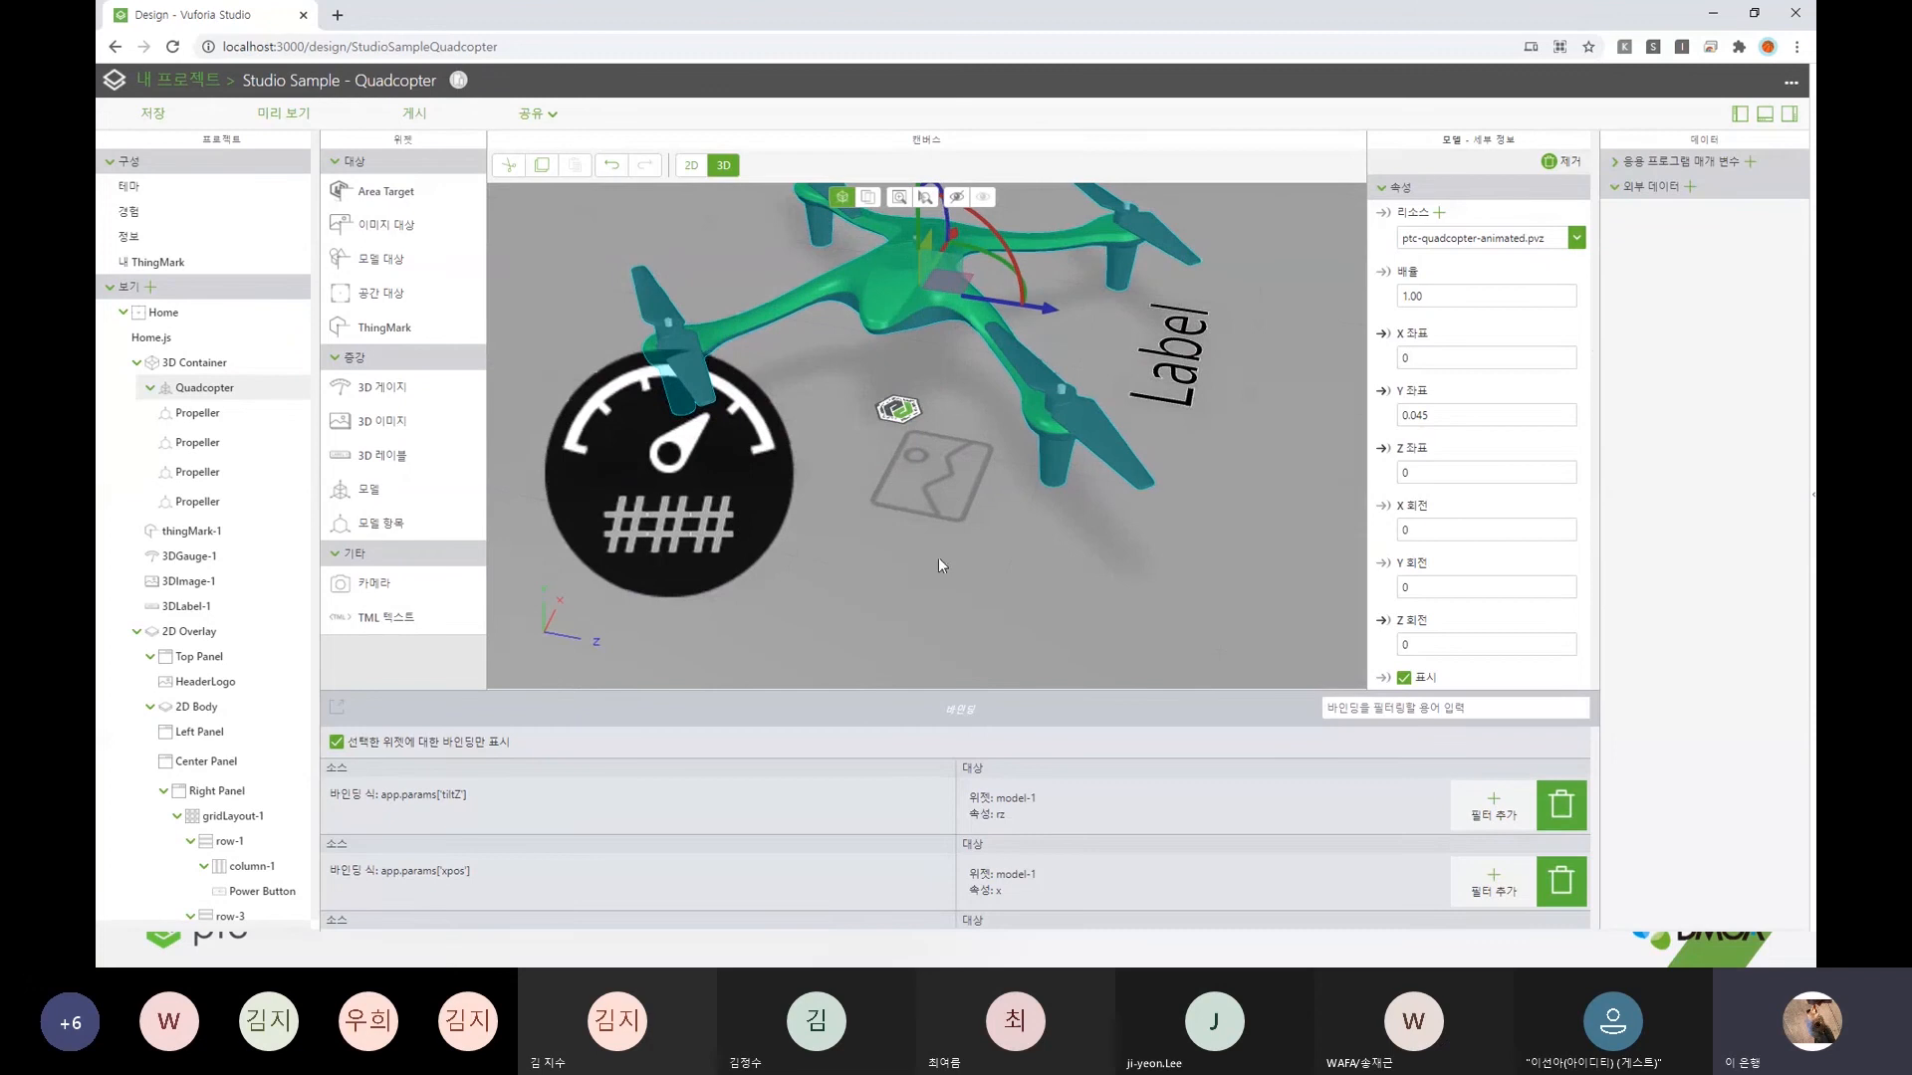
pyautogui.click(1574, 241)
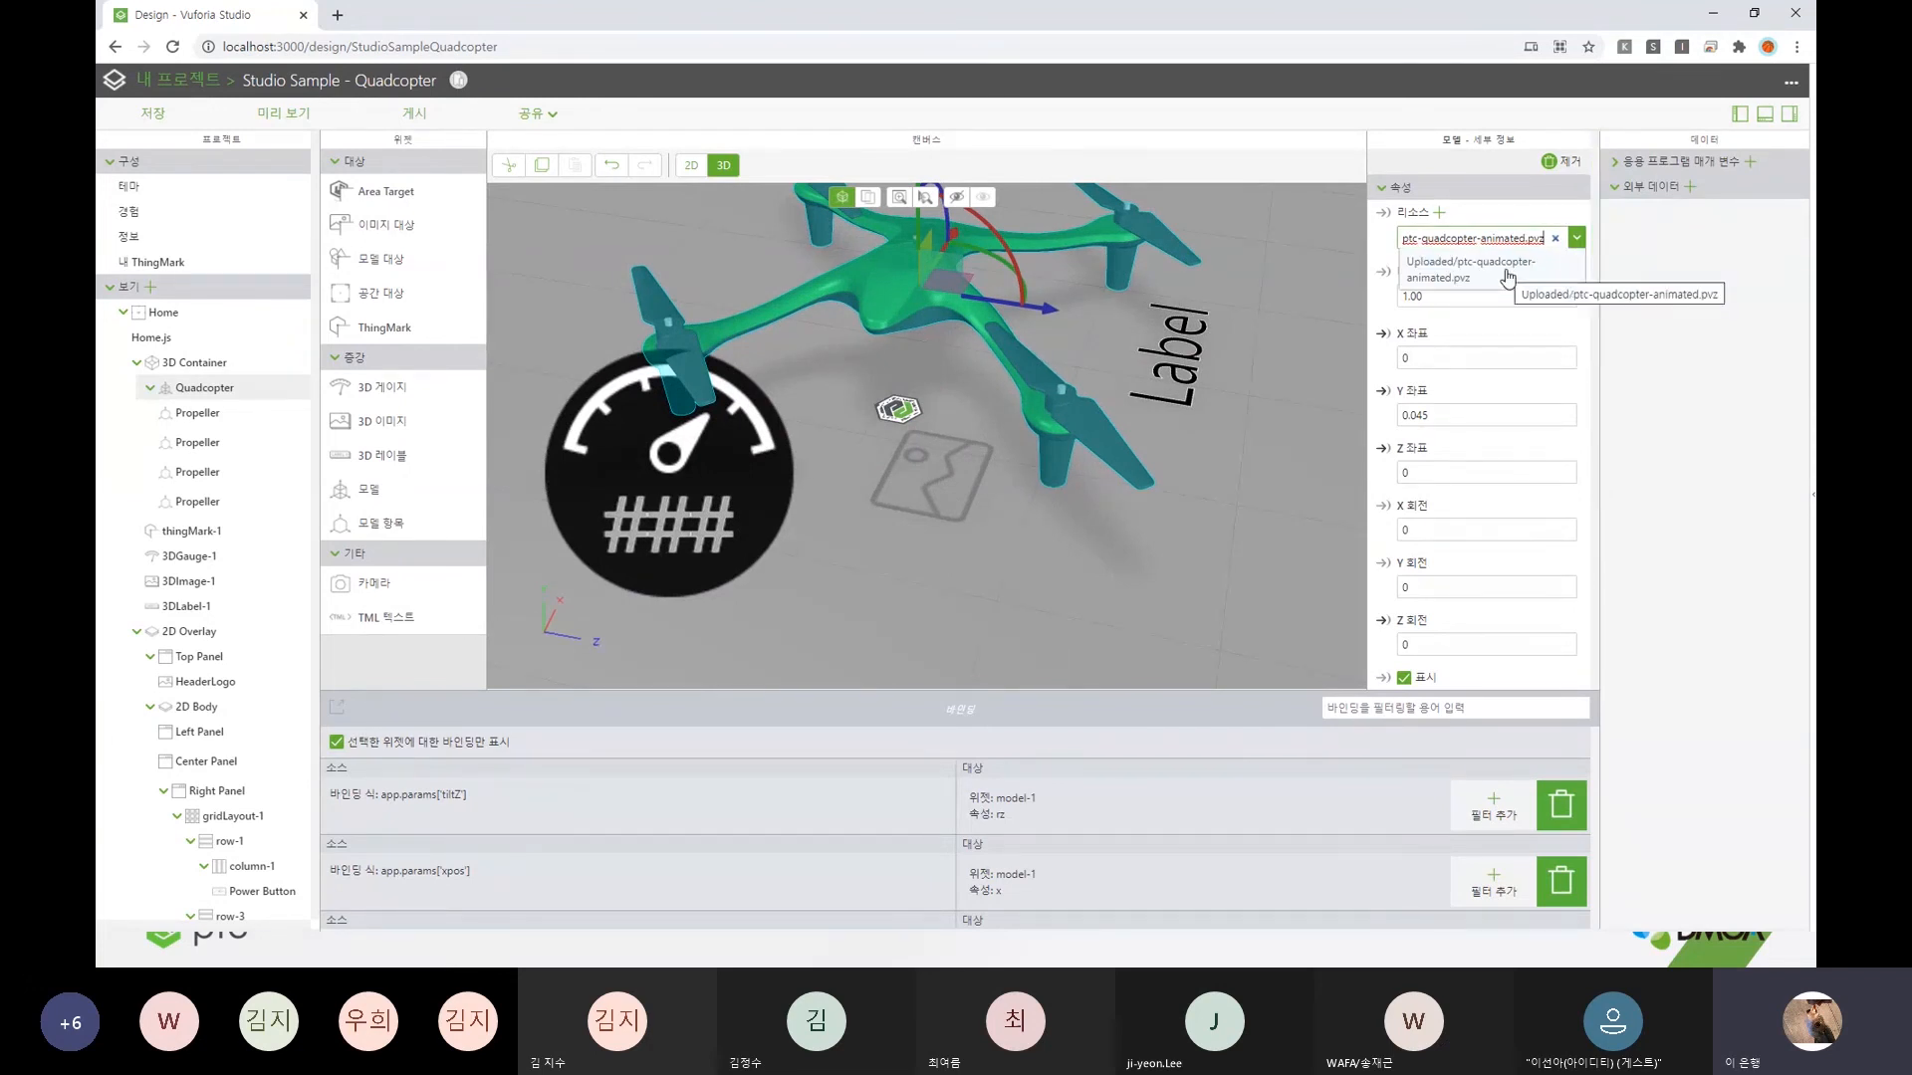
pyautogui.click(1517, 220)
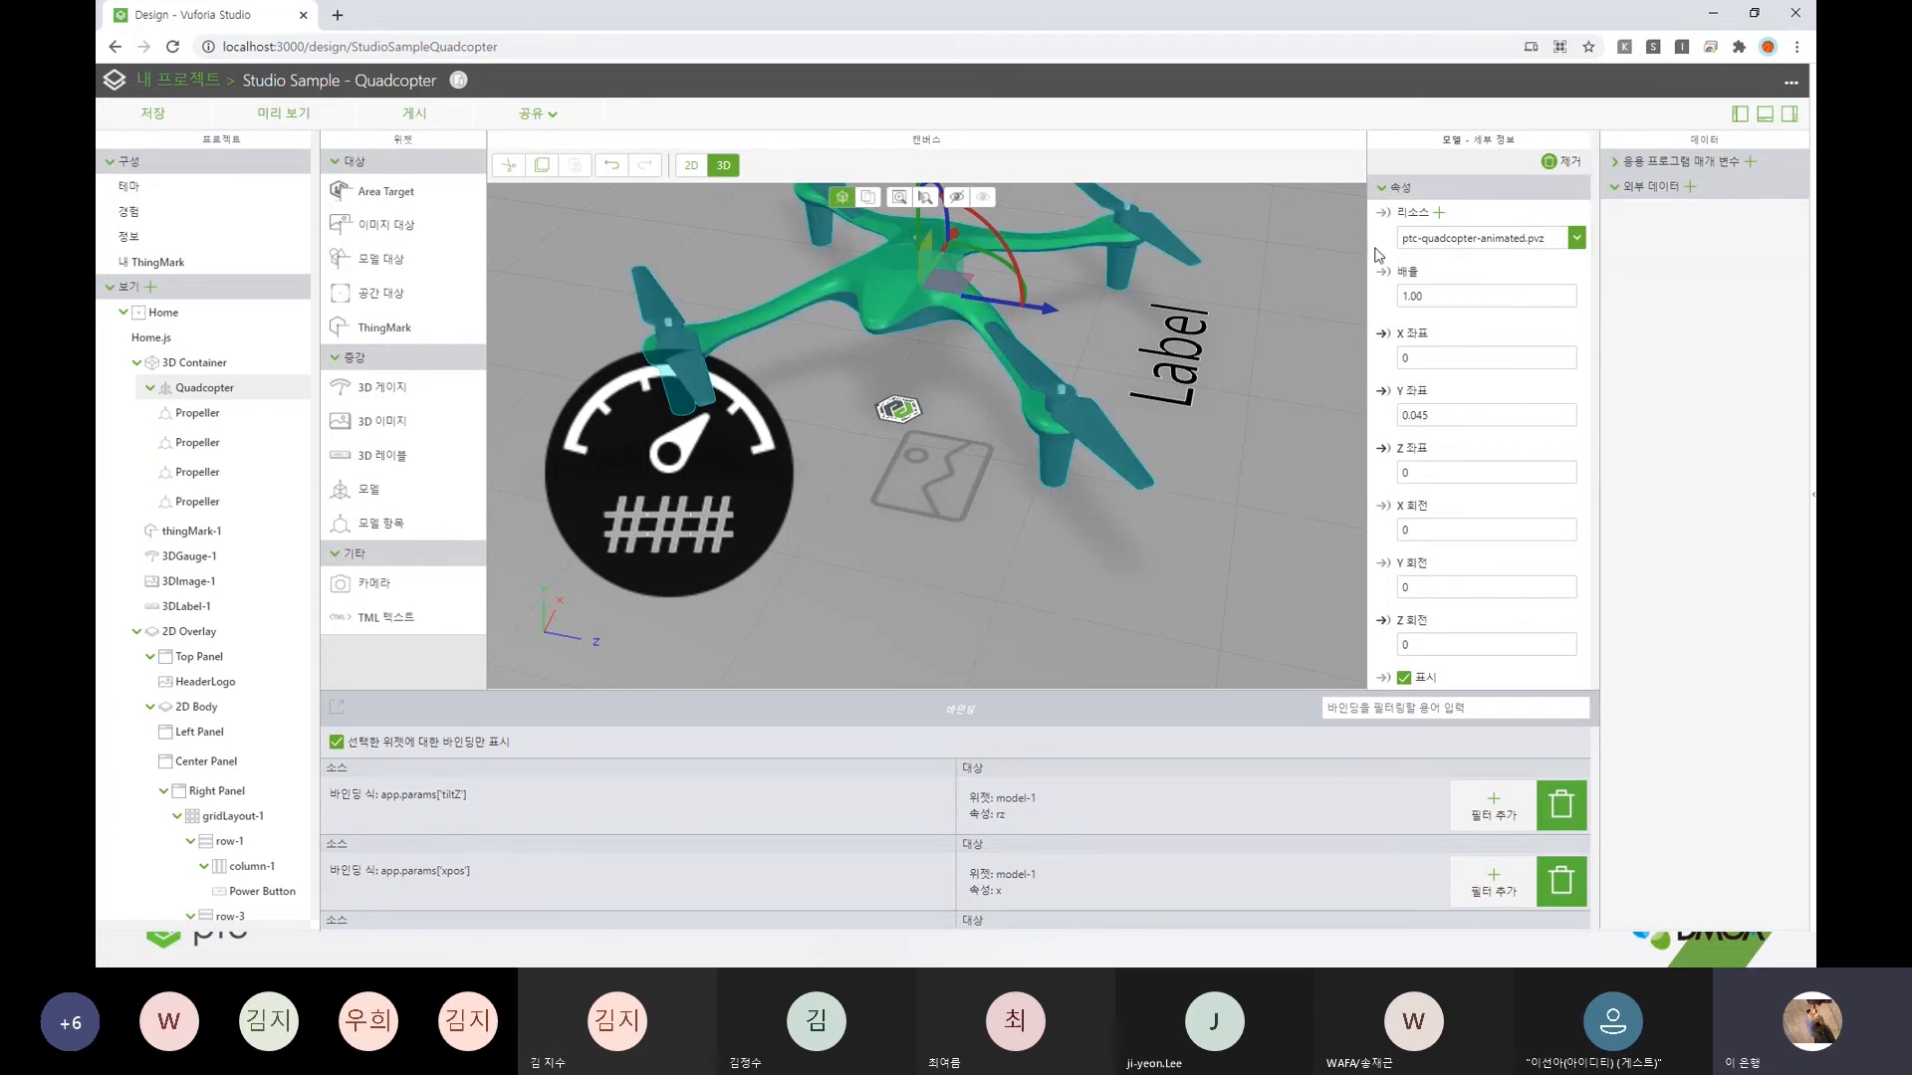
pyautogui.click(1446, 294)
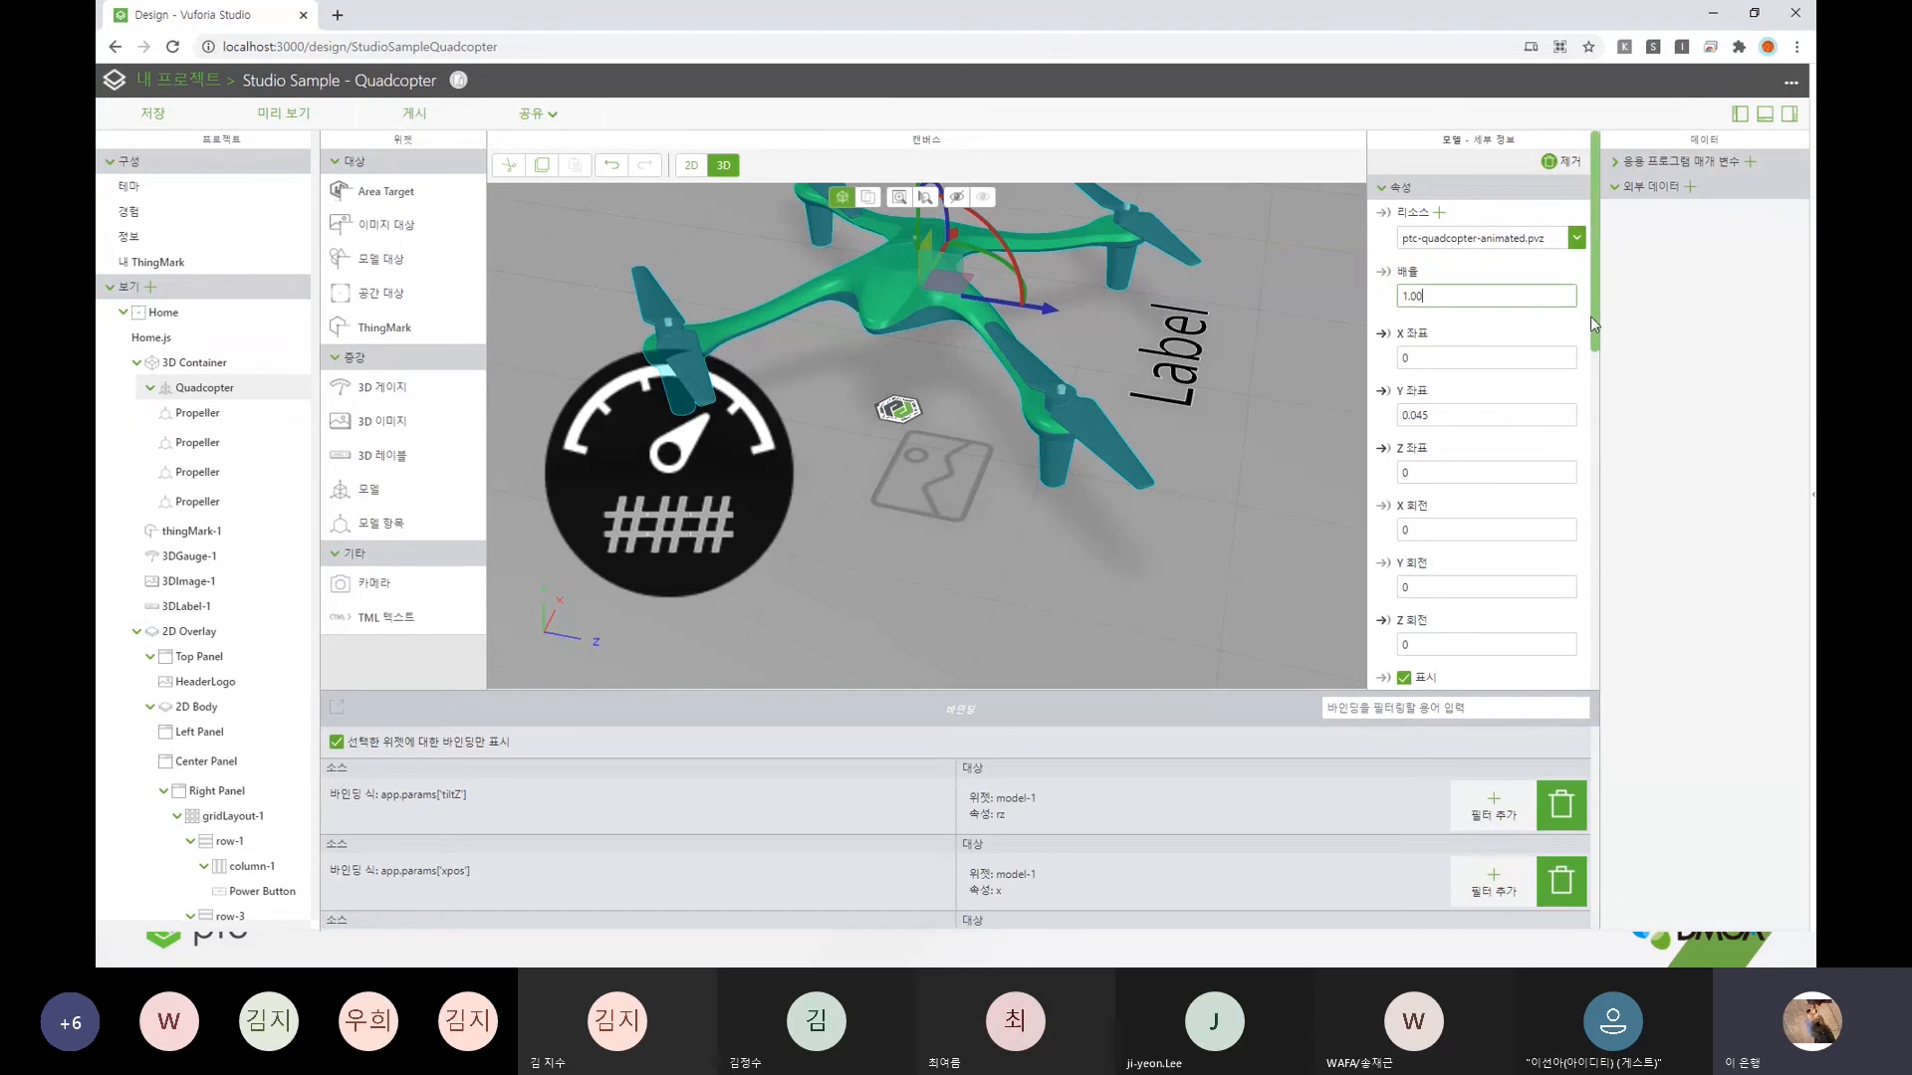
pyautogui.moveTo(1591, 314)
pyautogui.mouseDown()
pyautogui.moveTo(1605, 508)
pyautogui.moveTo(1644, 647)
pyautogui.moveTo(1621, 323)
pyautogui.mouseUp()
pyautogui.click(1425, 298)
pyautogui.scroll(-1, 1597, 295)
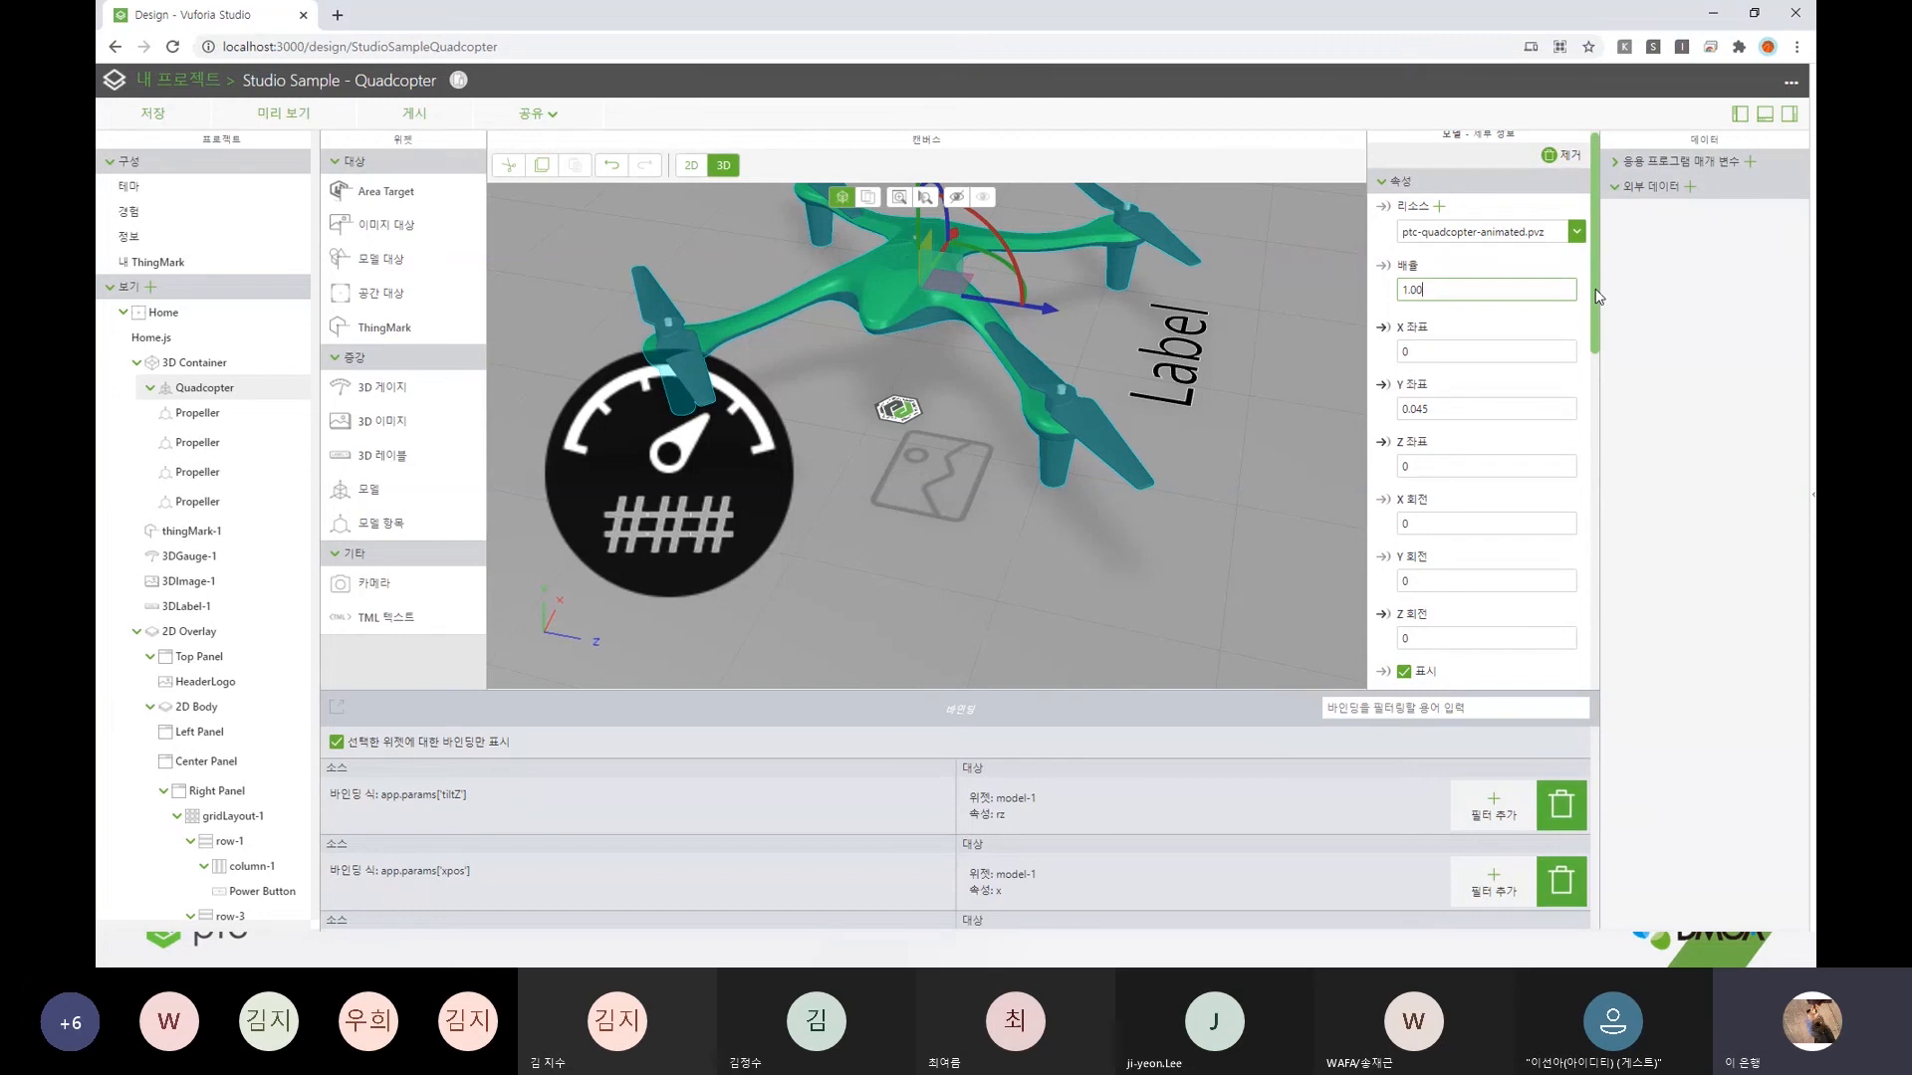
pyautogui.scroll(-1, 1597, 294)
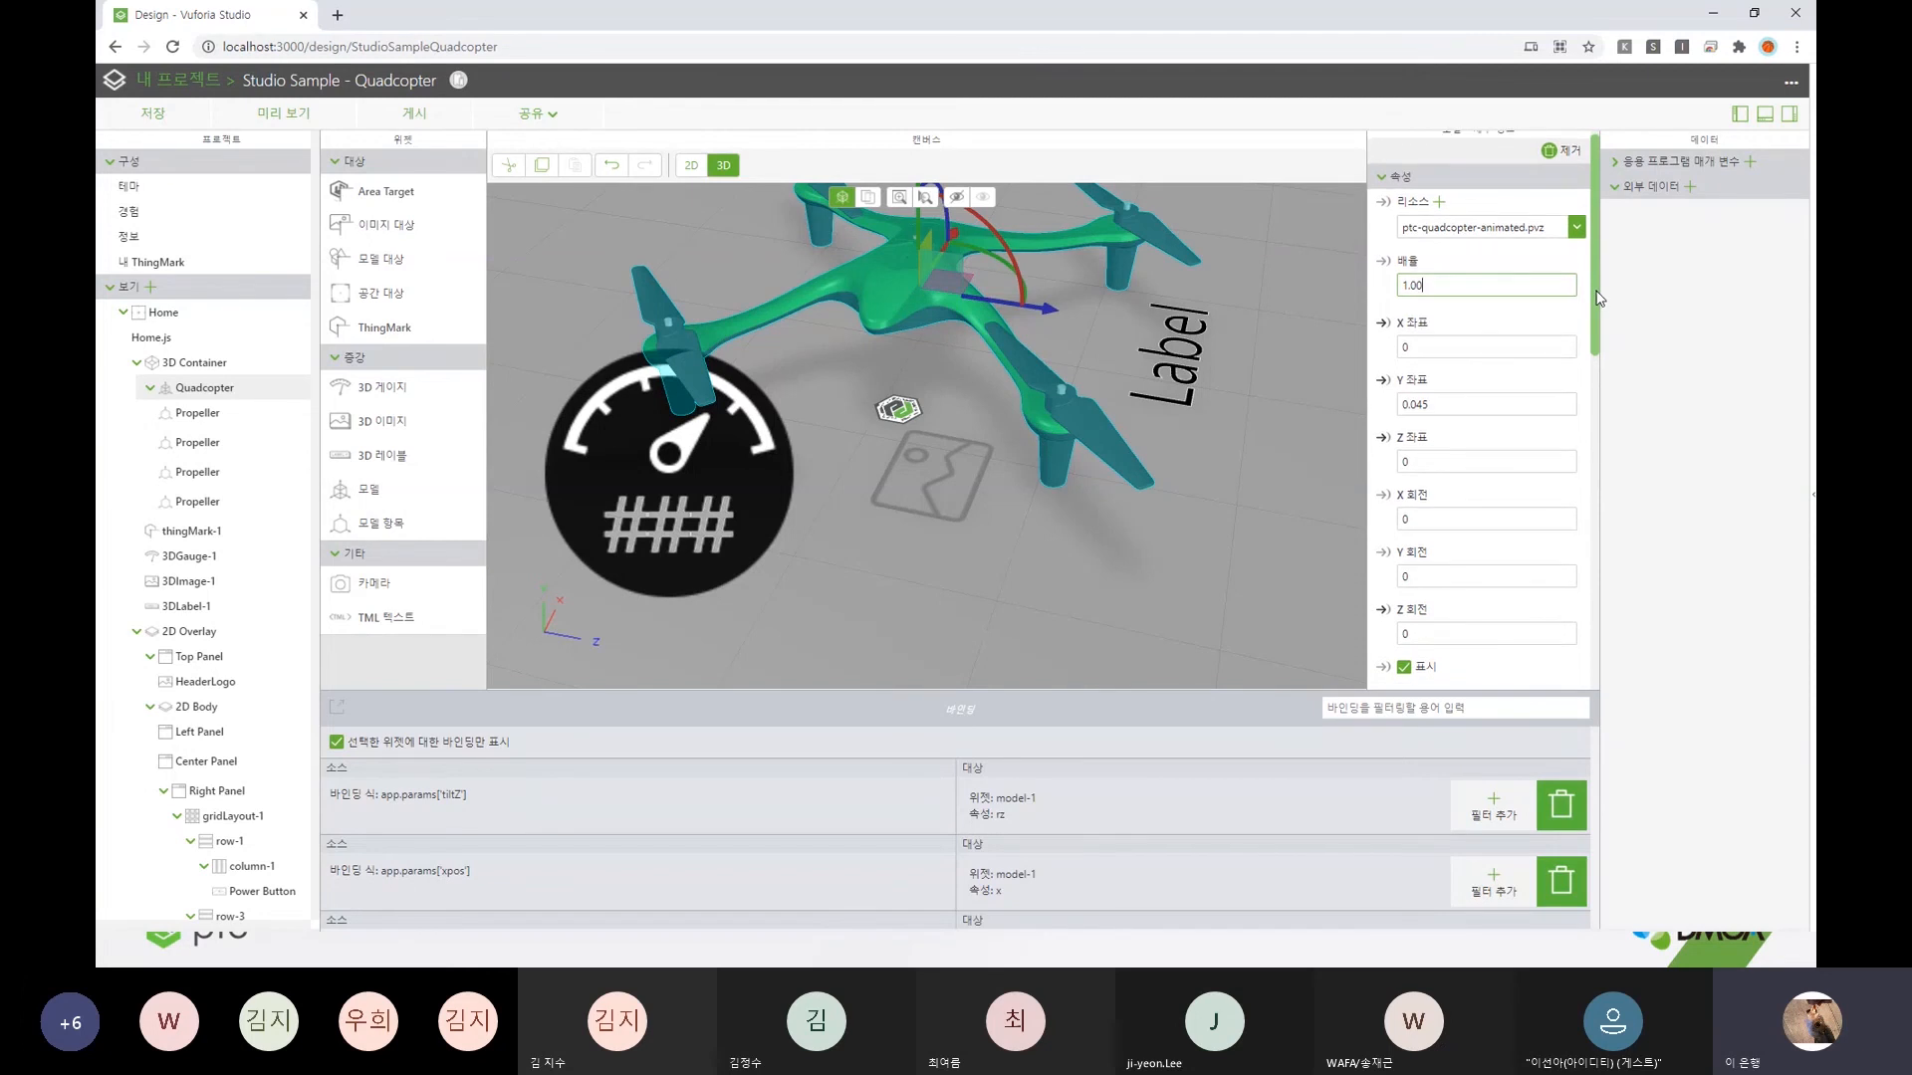
pyautogui.scroll(-1, 1597, 294)
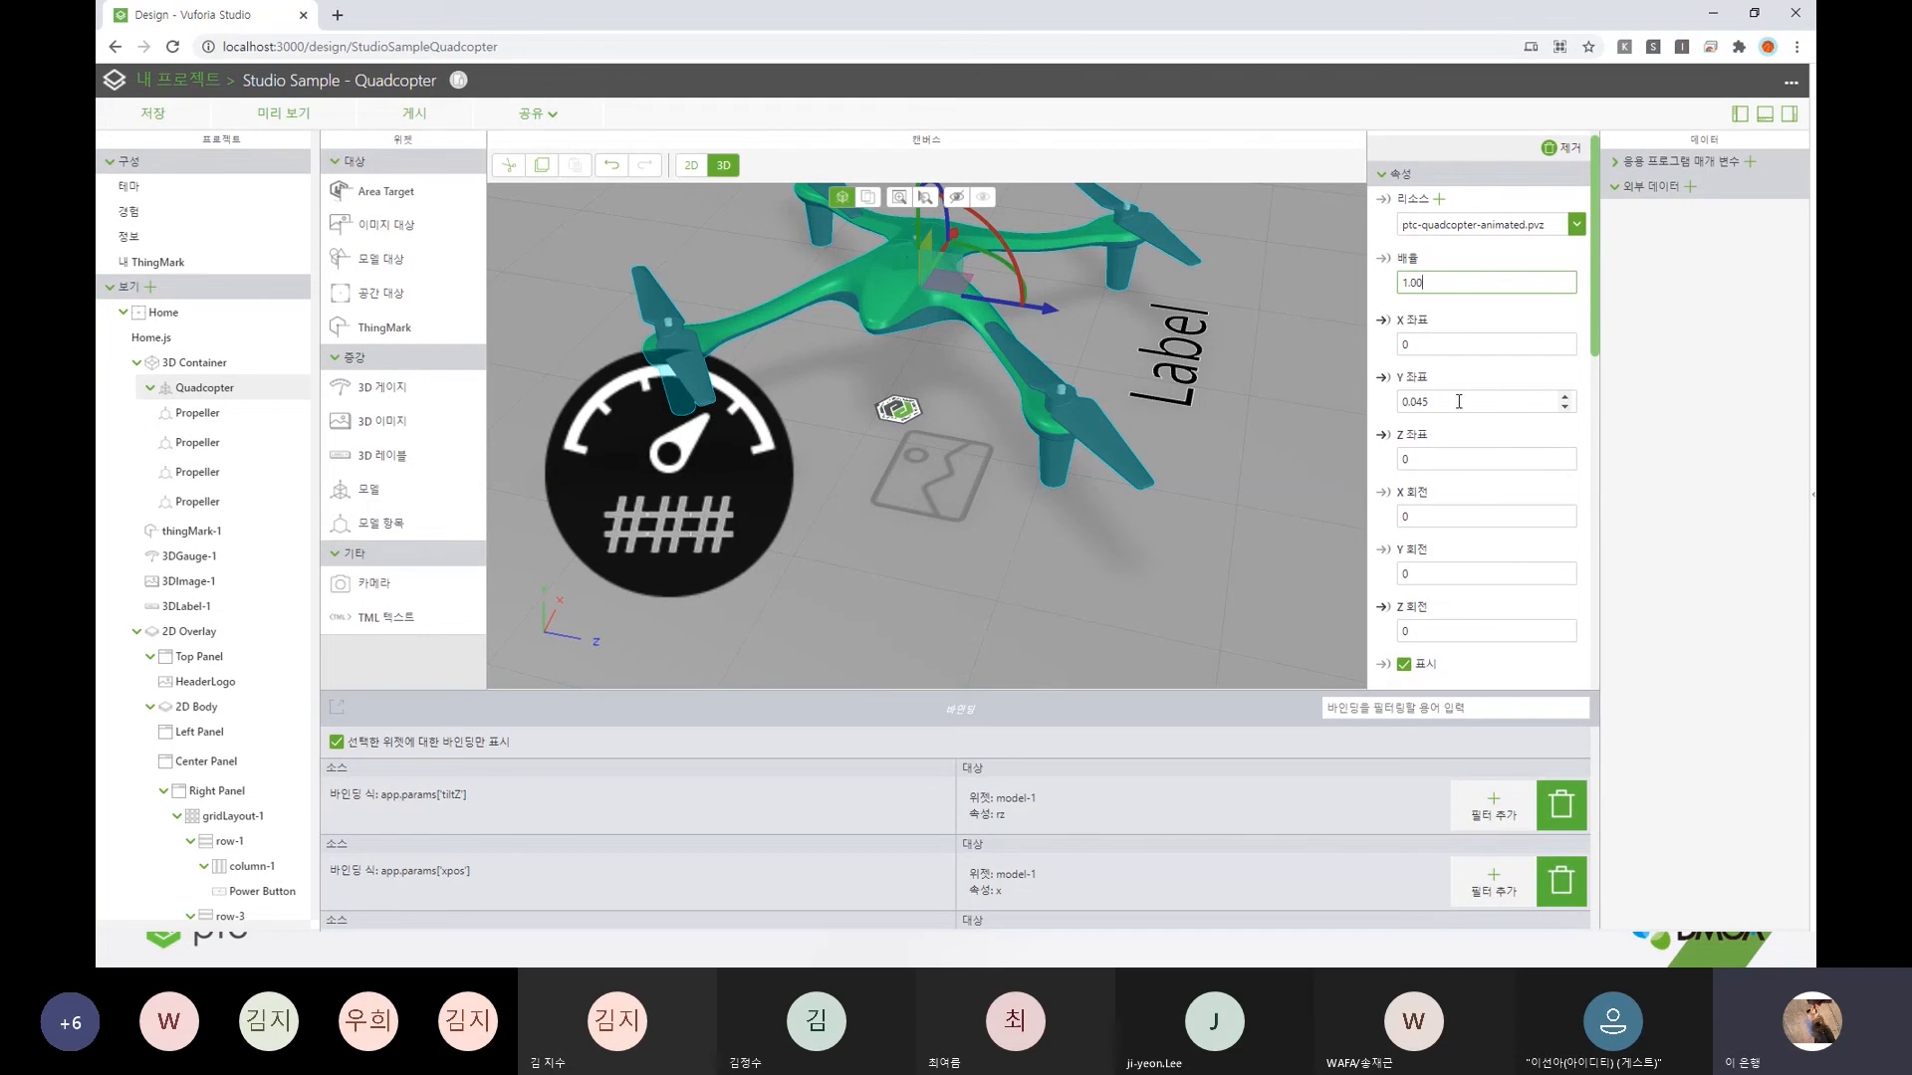
pyautogui.moveTo(1596, 339); pyautogui.dragTo(1585, 454)
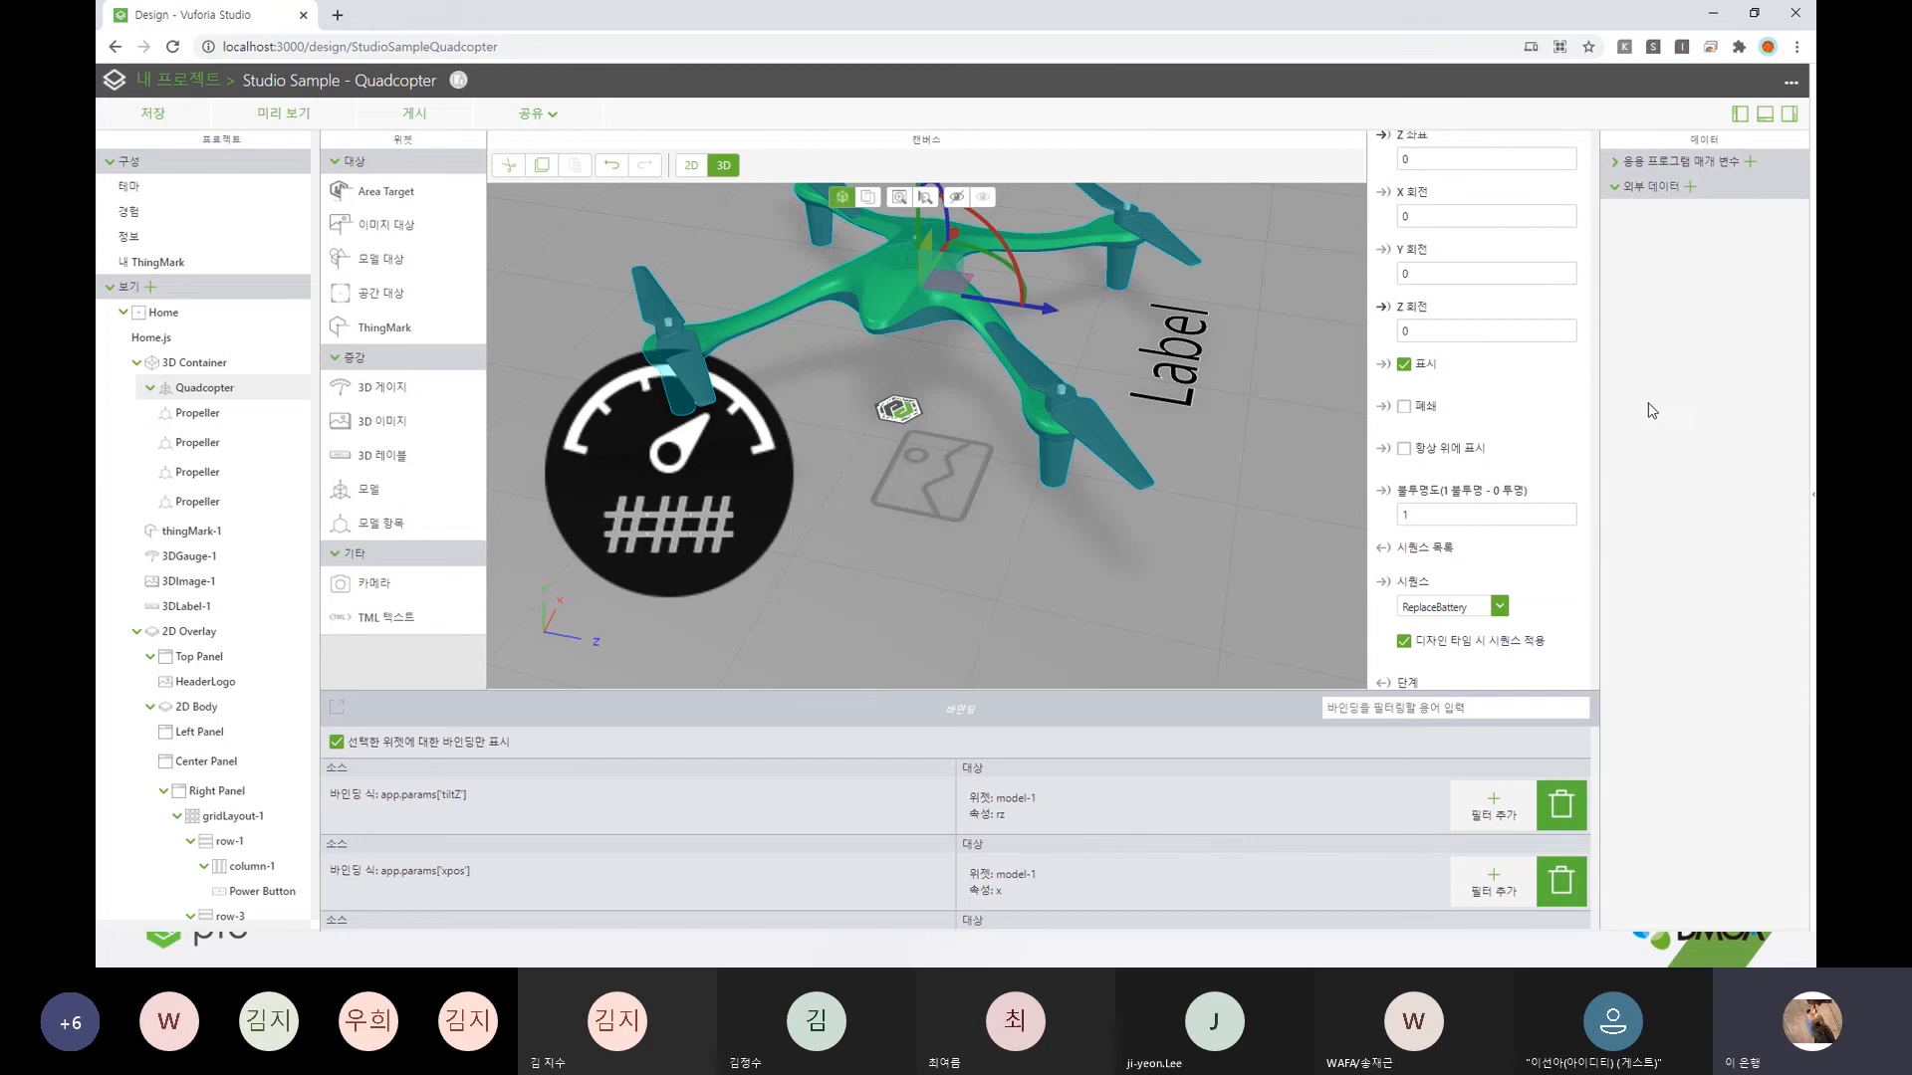
pyautogui.moveTo(1593, 416); pyautogui.dragTo(1567, 518)
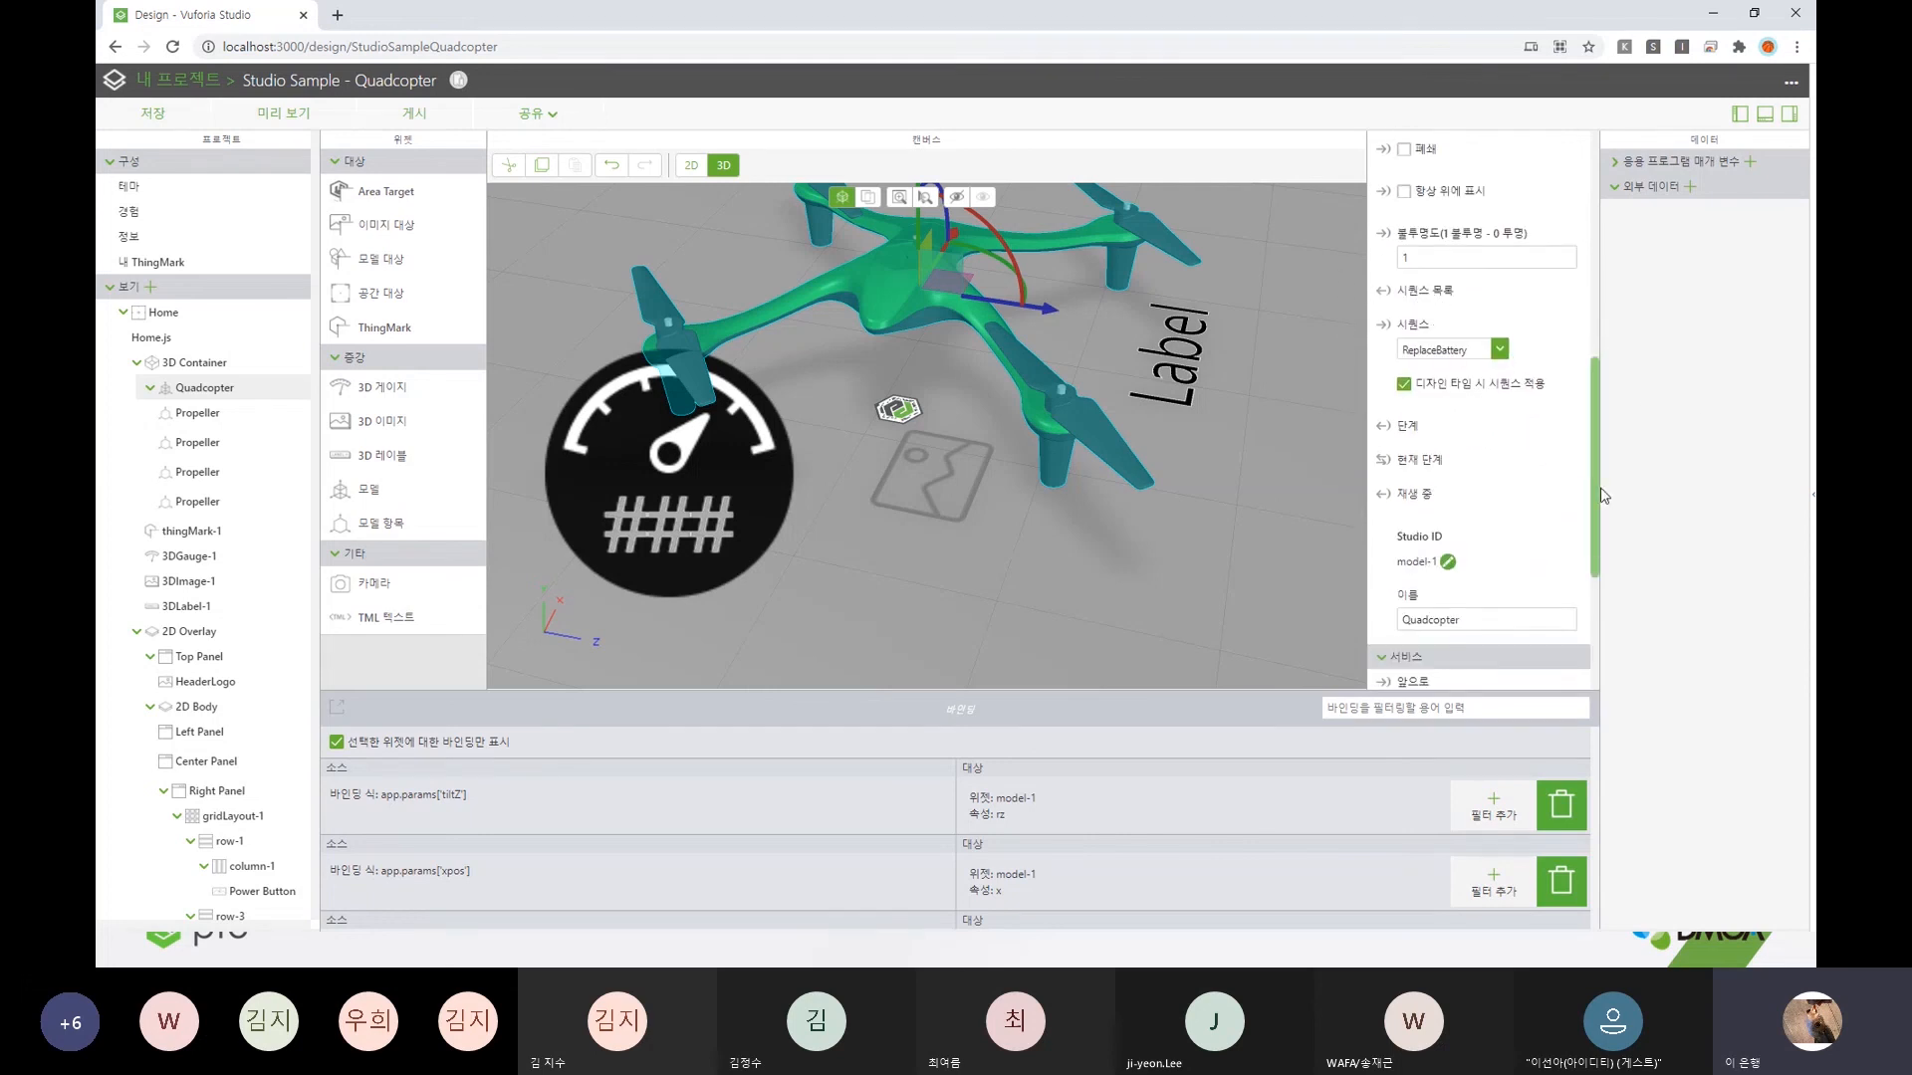
pyautogui.scroll(2, 1593, 468)
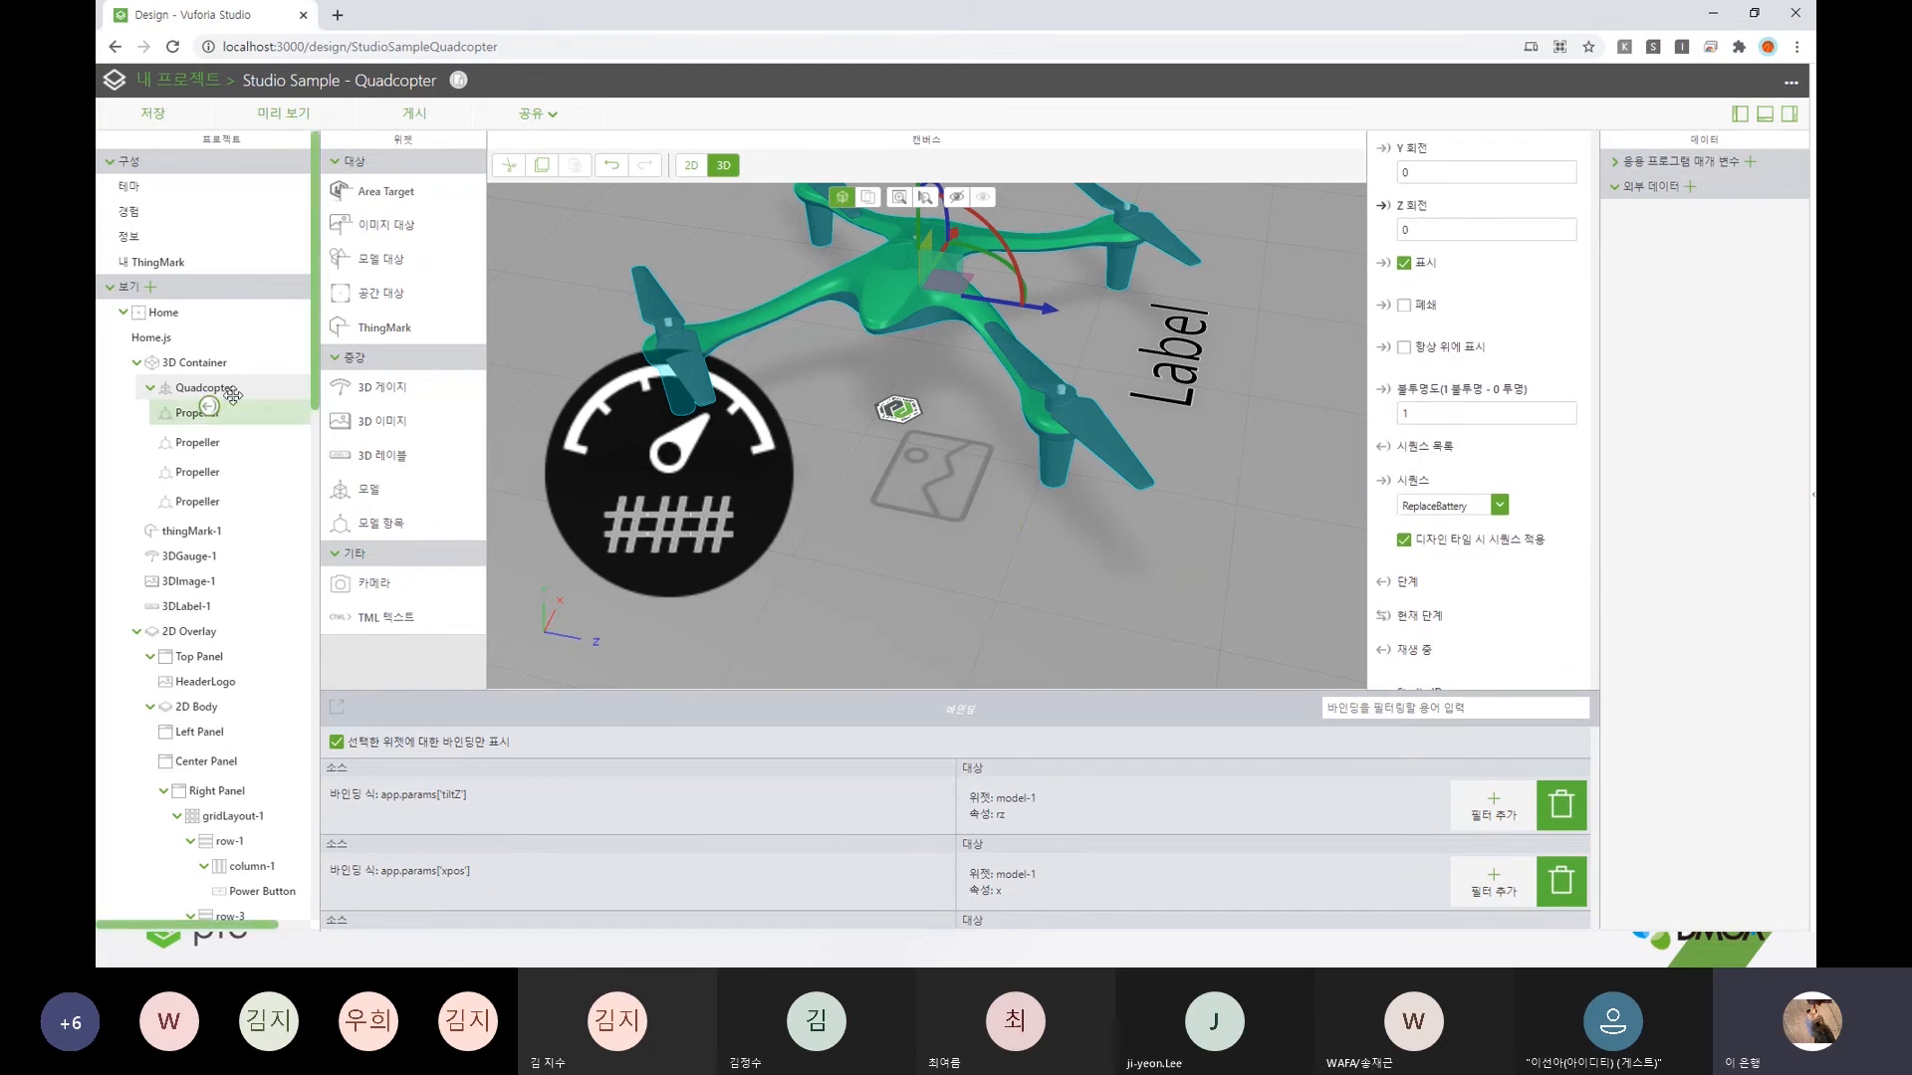
# - Expand the application parameters and try to bind the thing template parameter (사물 템플릿) to the quadcopter's occlusion property (폐쇄)
pyautogui.moveTo(232, 396); pyautogui.dragTo(1691, 524)
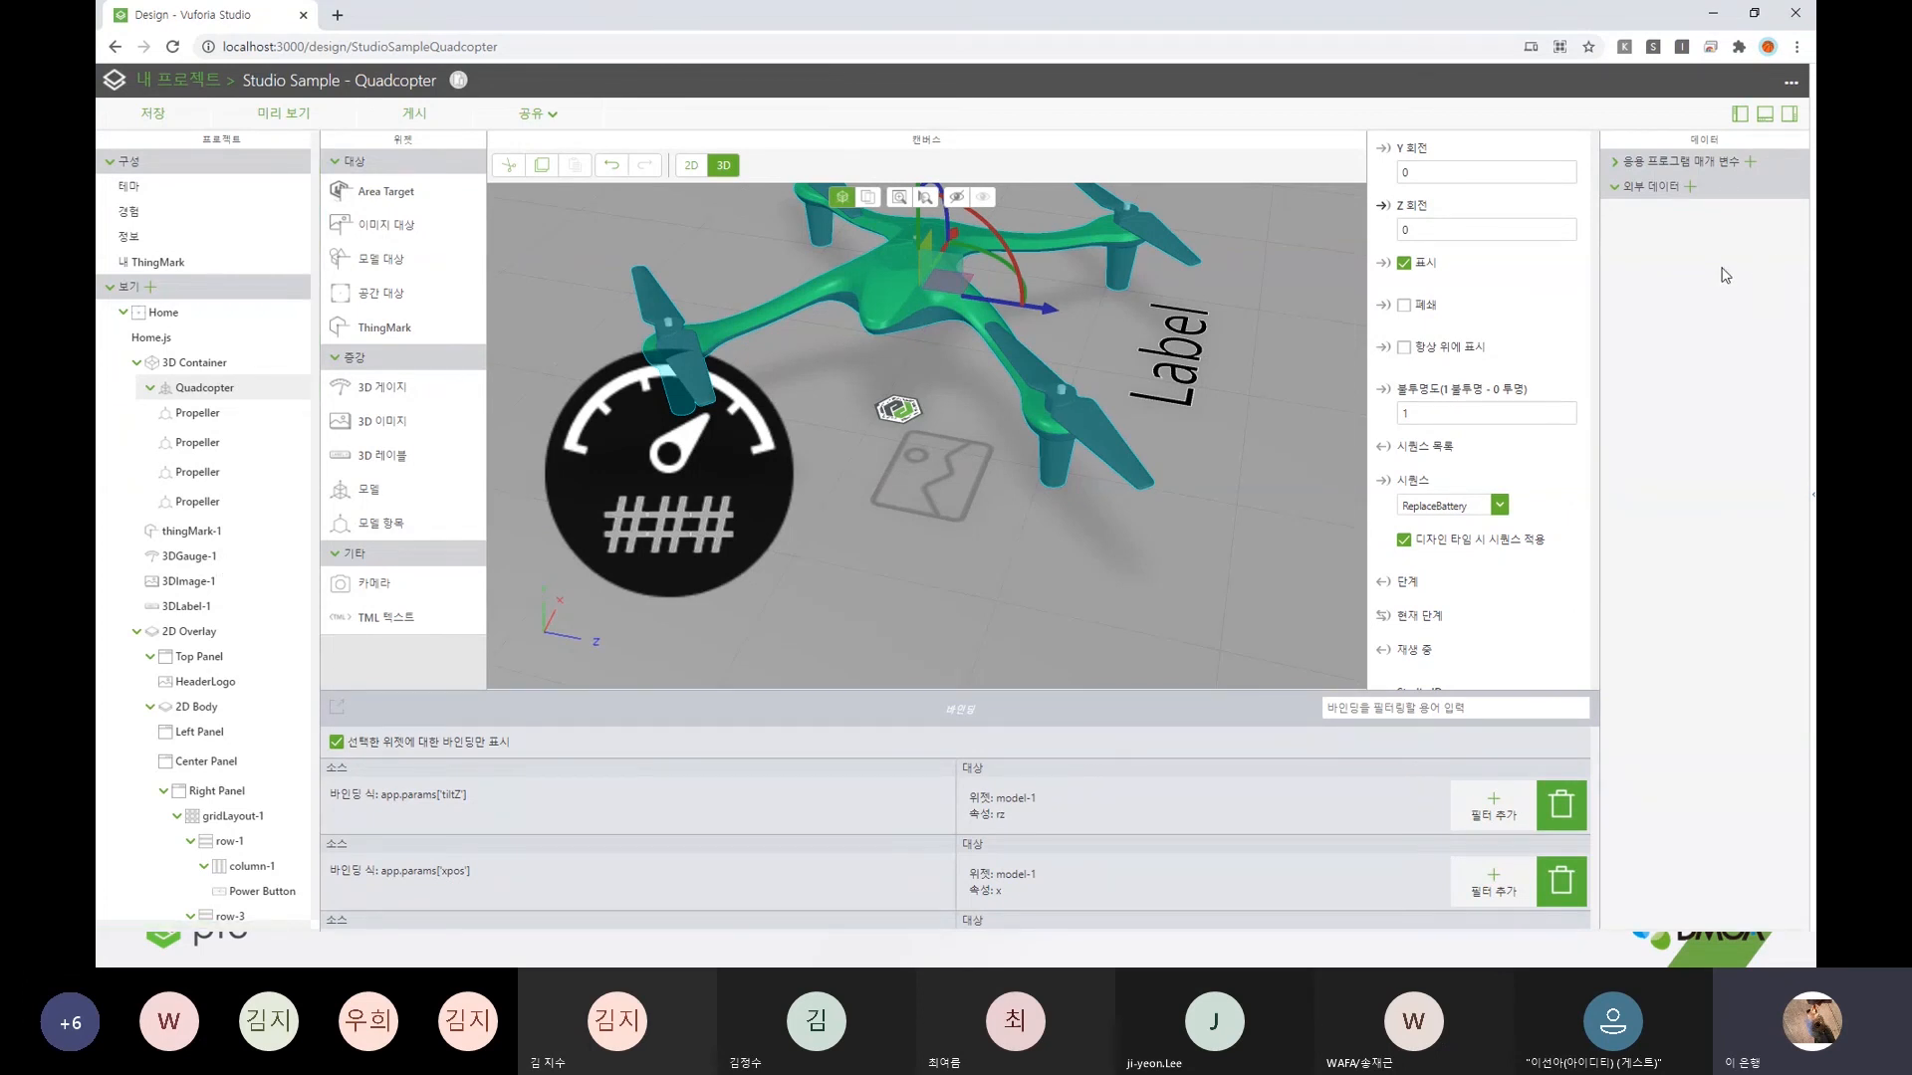
pyautogui.click(1616, 189)
pyautogui.click(1617, 162)
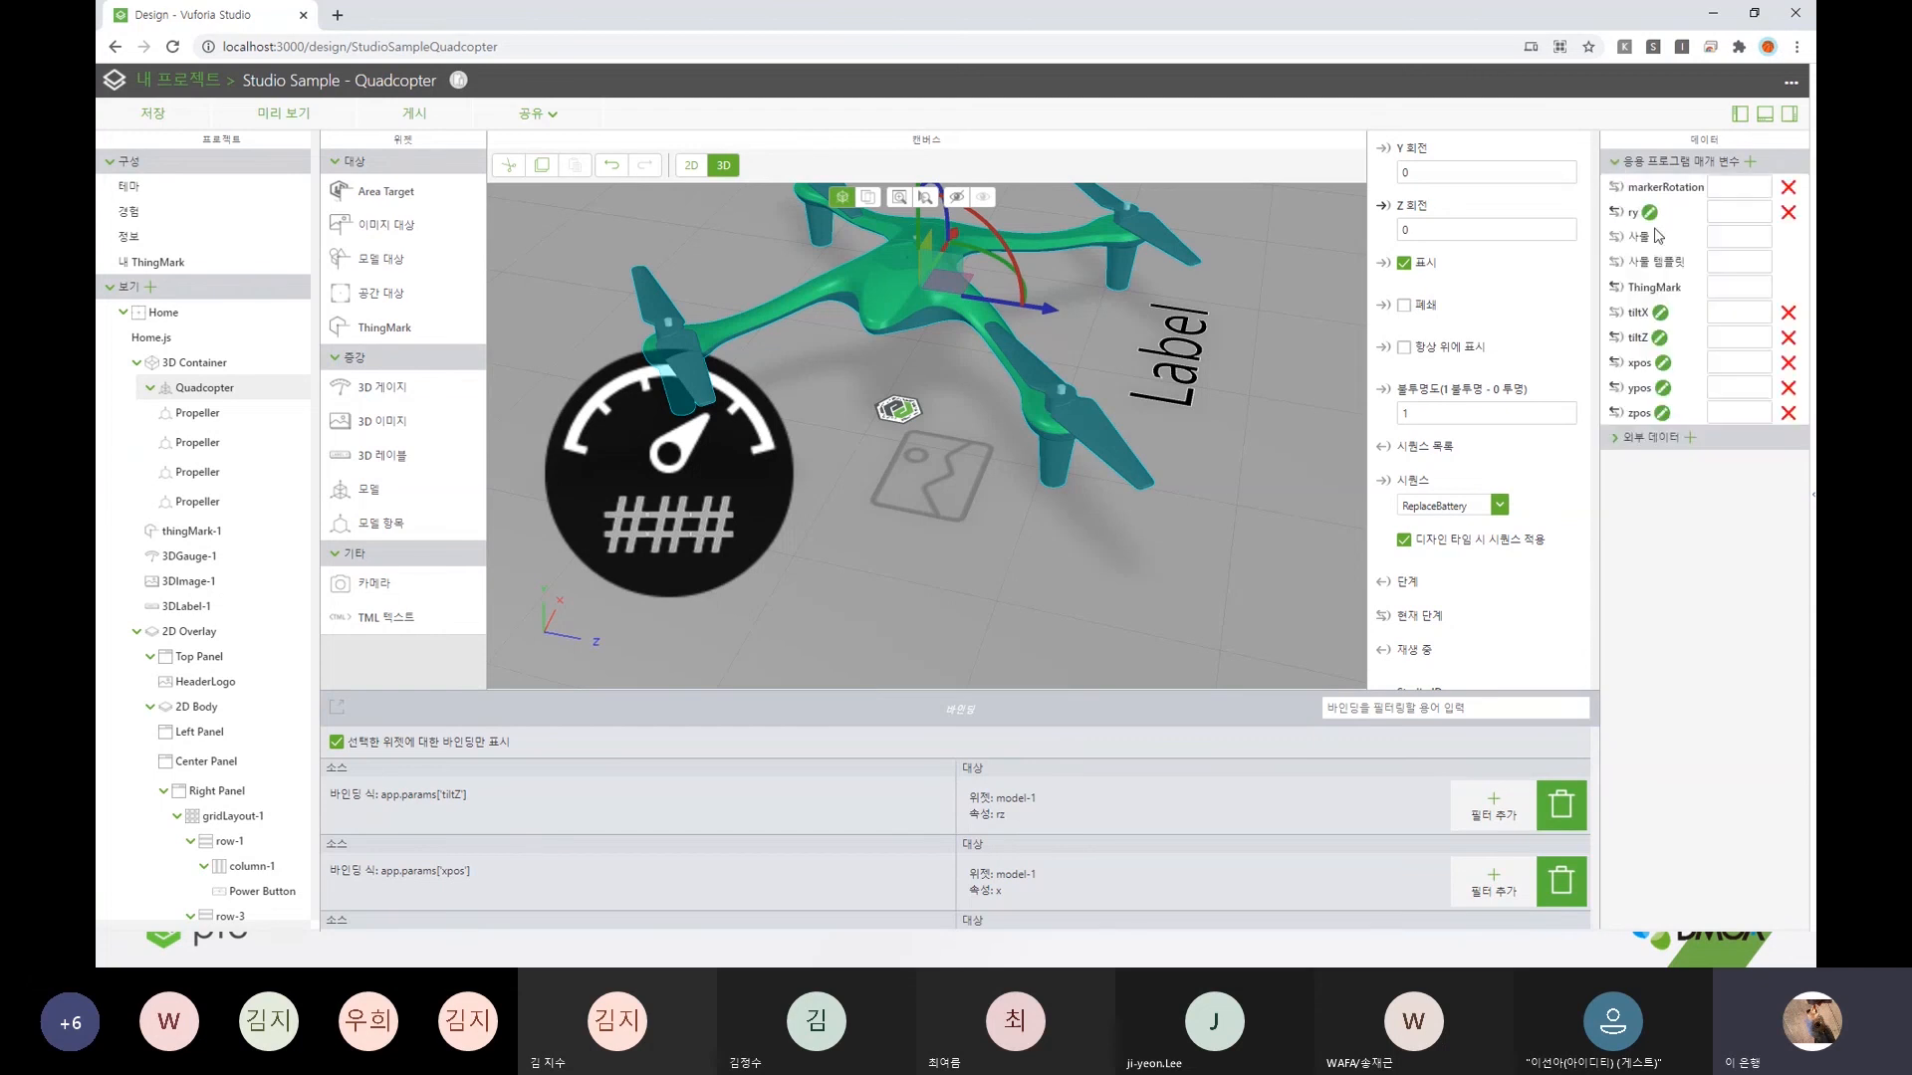
pyautogui.moveTo(1617, 263); pyautogui.dragTo(1384, 295)
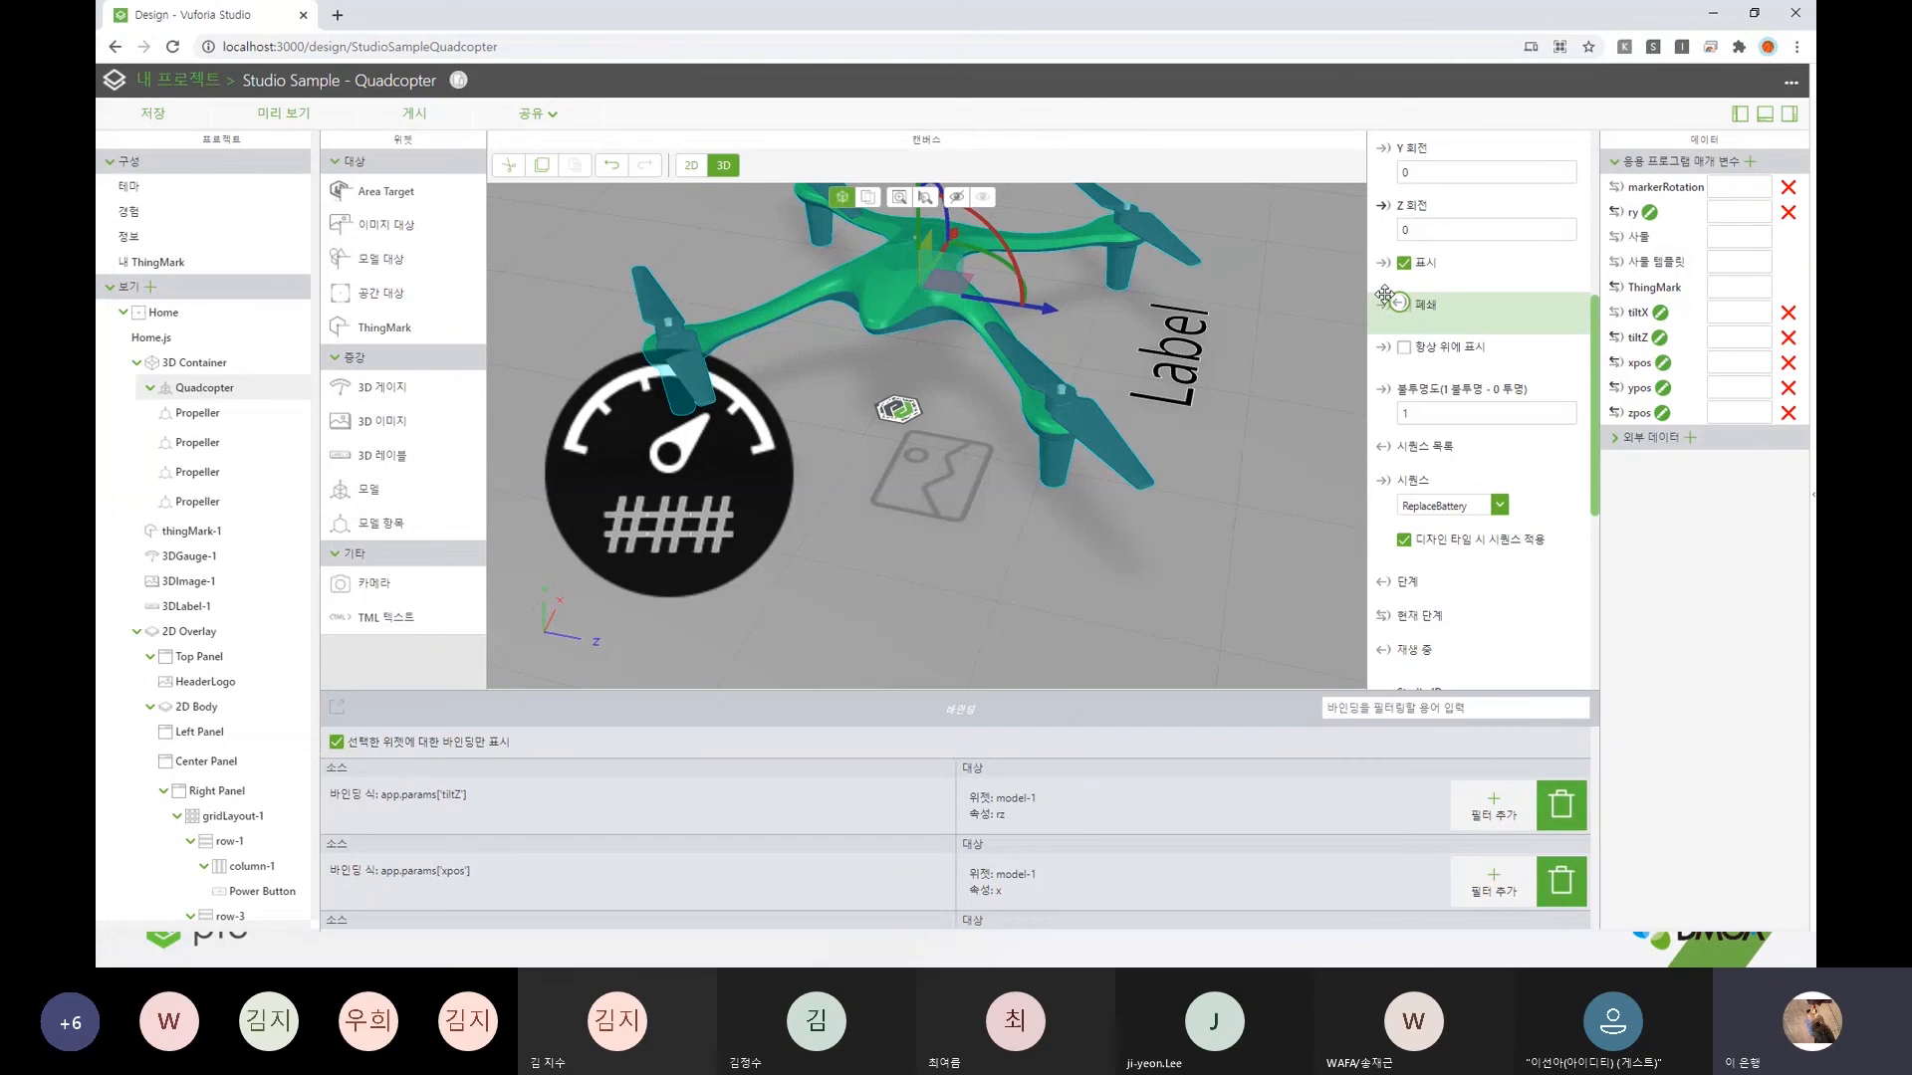
pyautogui.moveTo(1384, 295); pyautogui.dragTo(1386, 296)
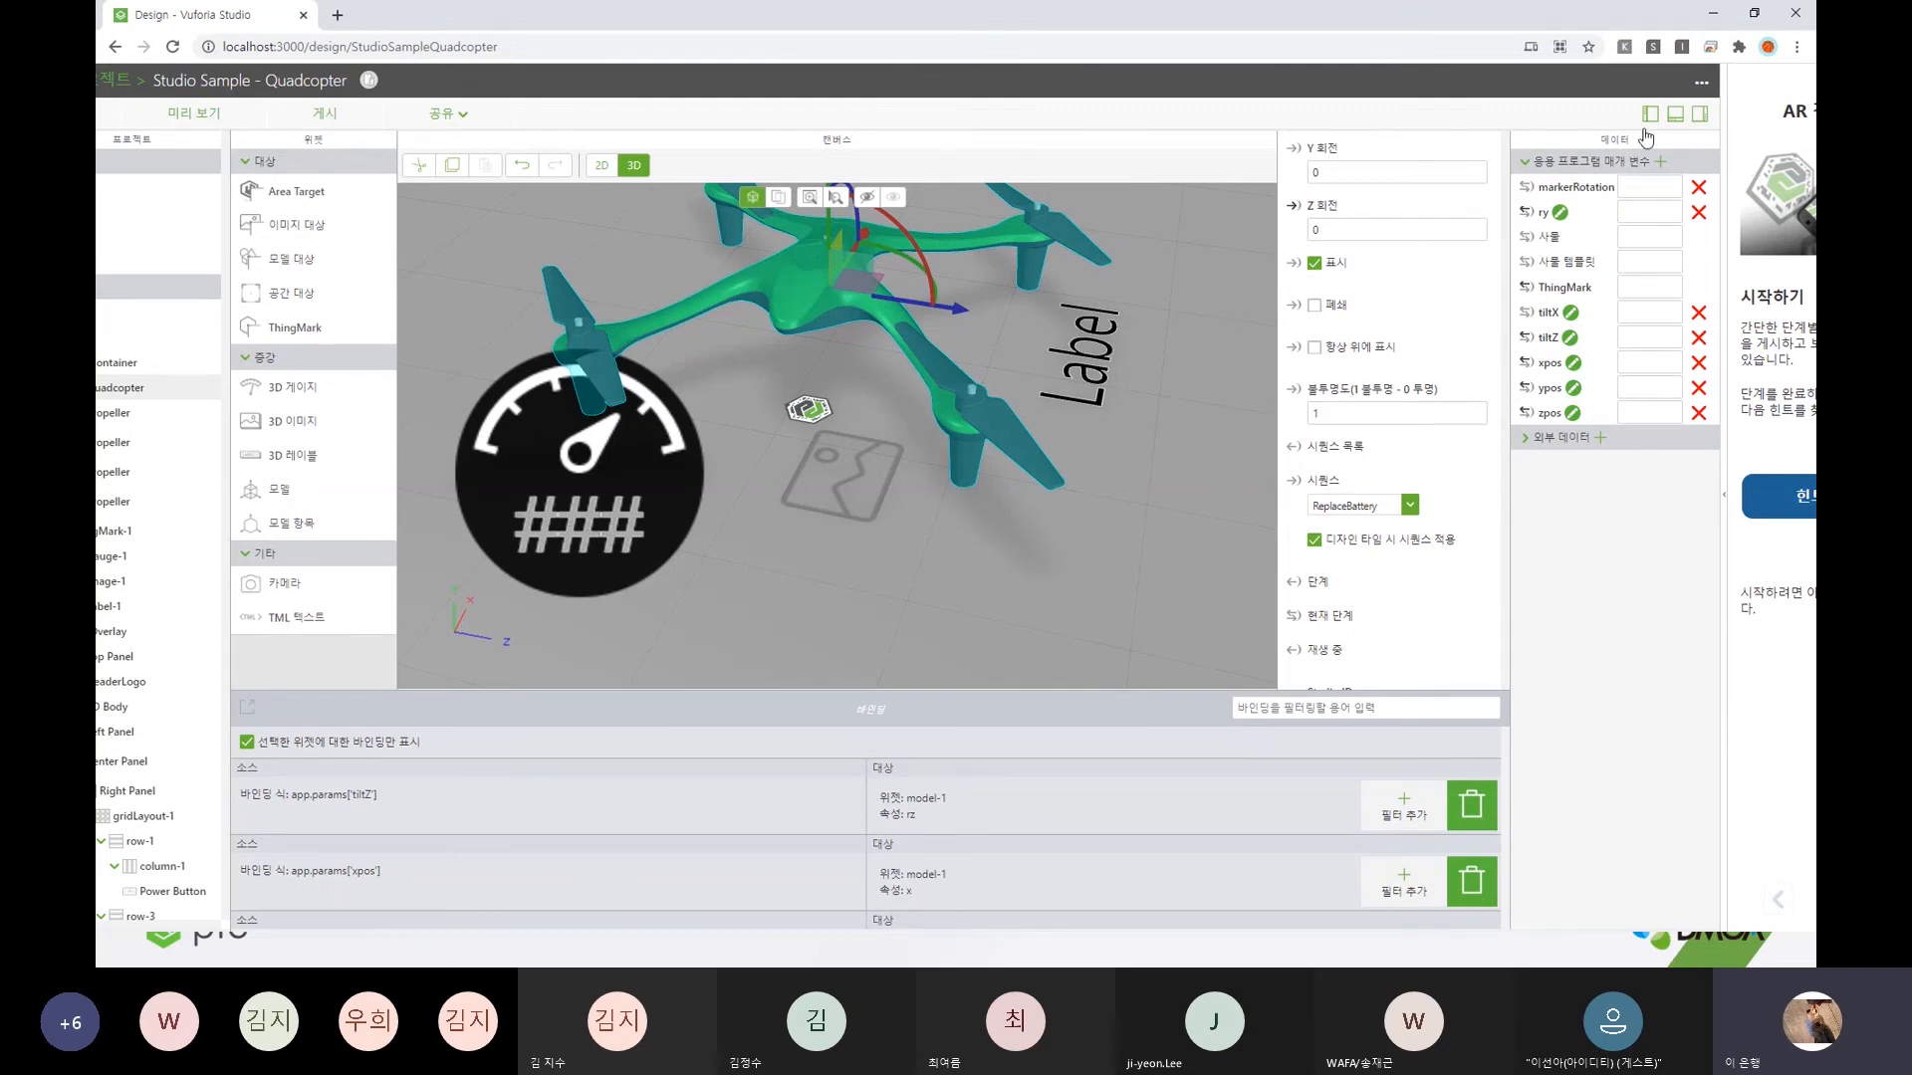
# - Raise the 3D gauge above the ground and shift it along the X axis towards the quadcopter's propeller
pyautogui.moveTo(852, 556); pyautogui.dragTo(970, 591, button='right')
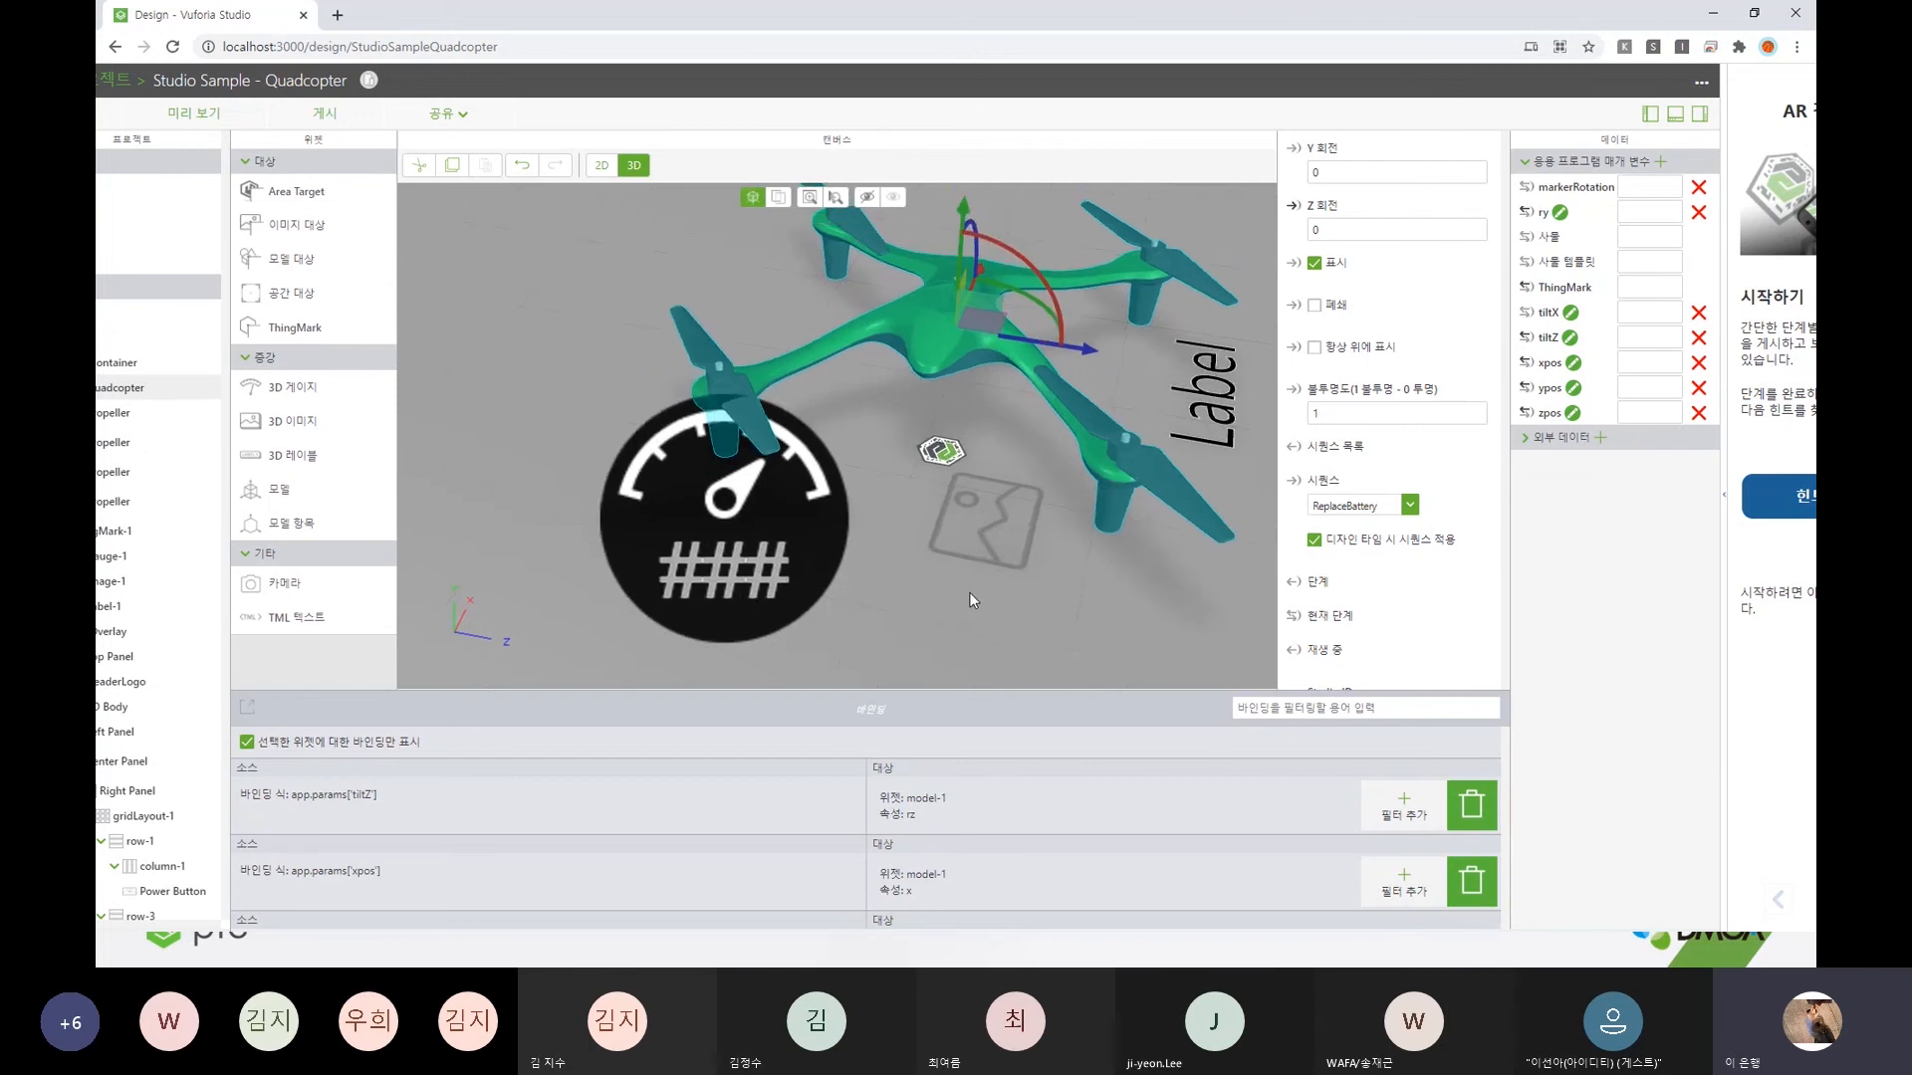
pyautogui.click(816, 587)
pyautogui.moveTo(917, 563); pyautogui.dragTo(915, 575)
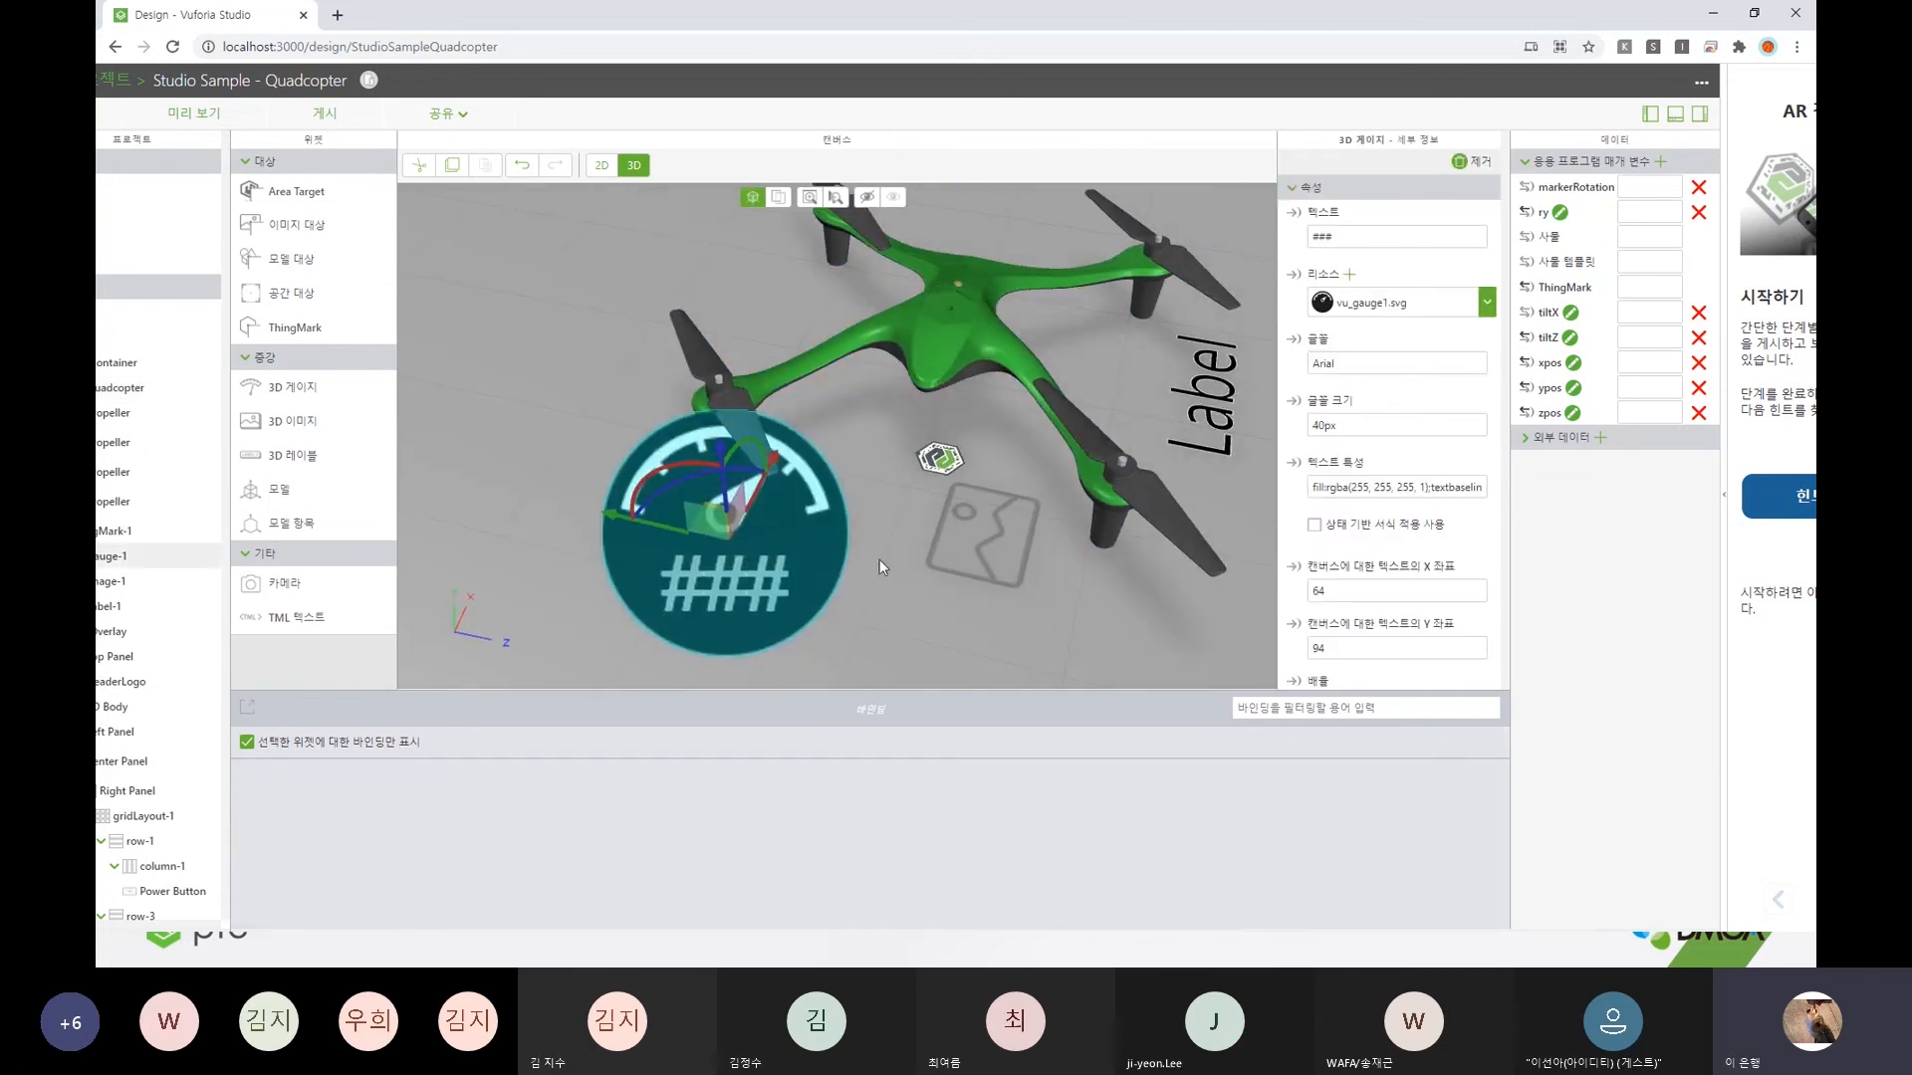
pyautogui.moveTo(713, 422); pyautogui.dragTo(699, 283)
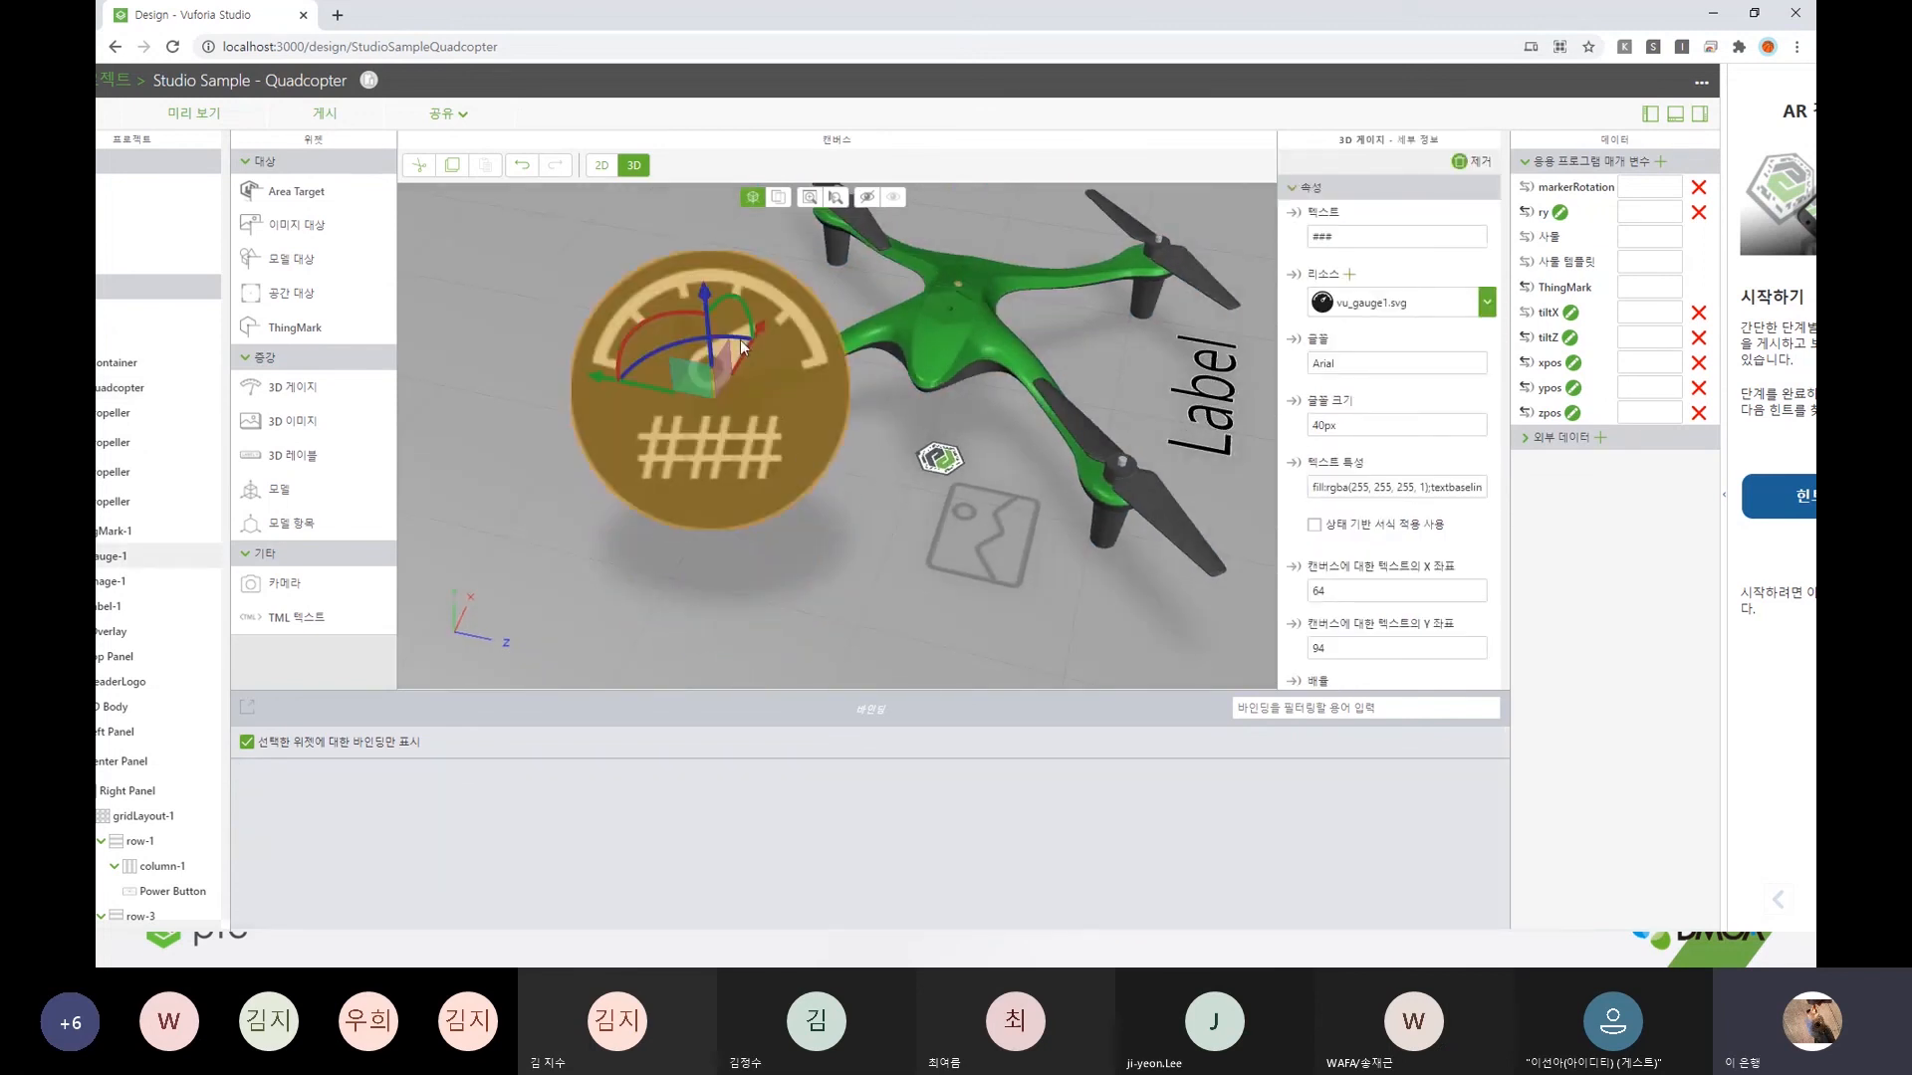
pyautogui.moveTo(890, 605); pyautogui.dragTo(689, 492)
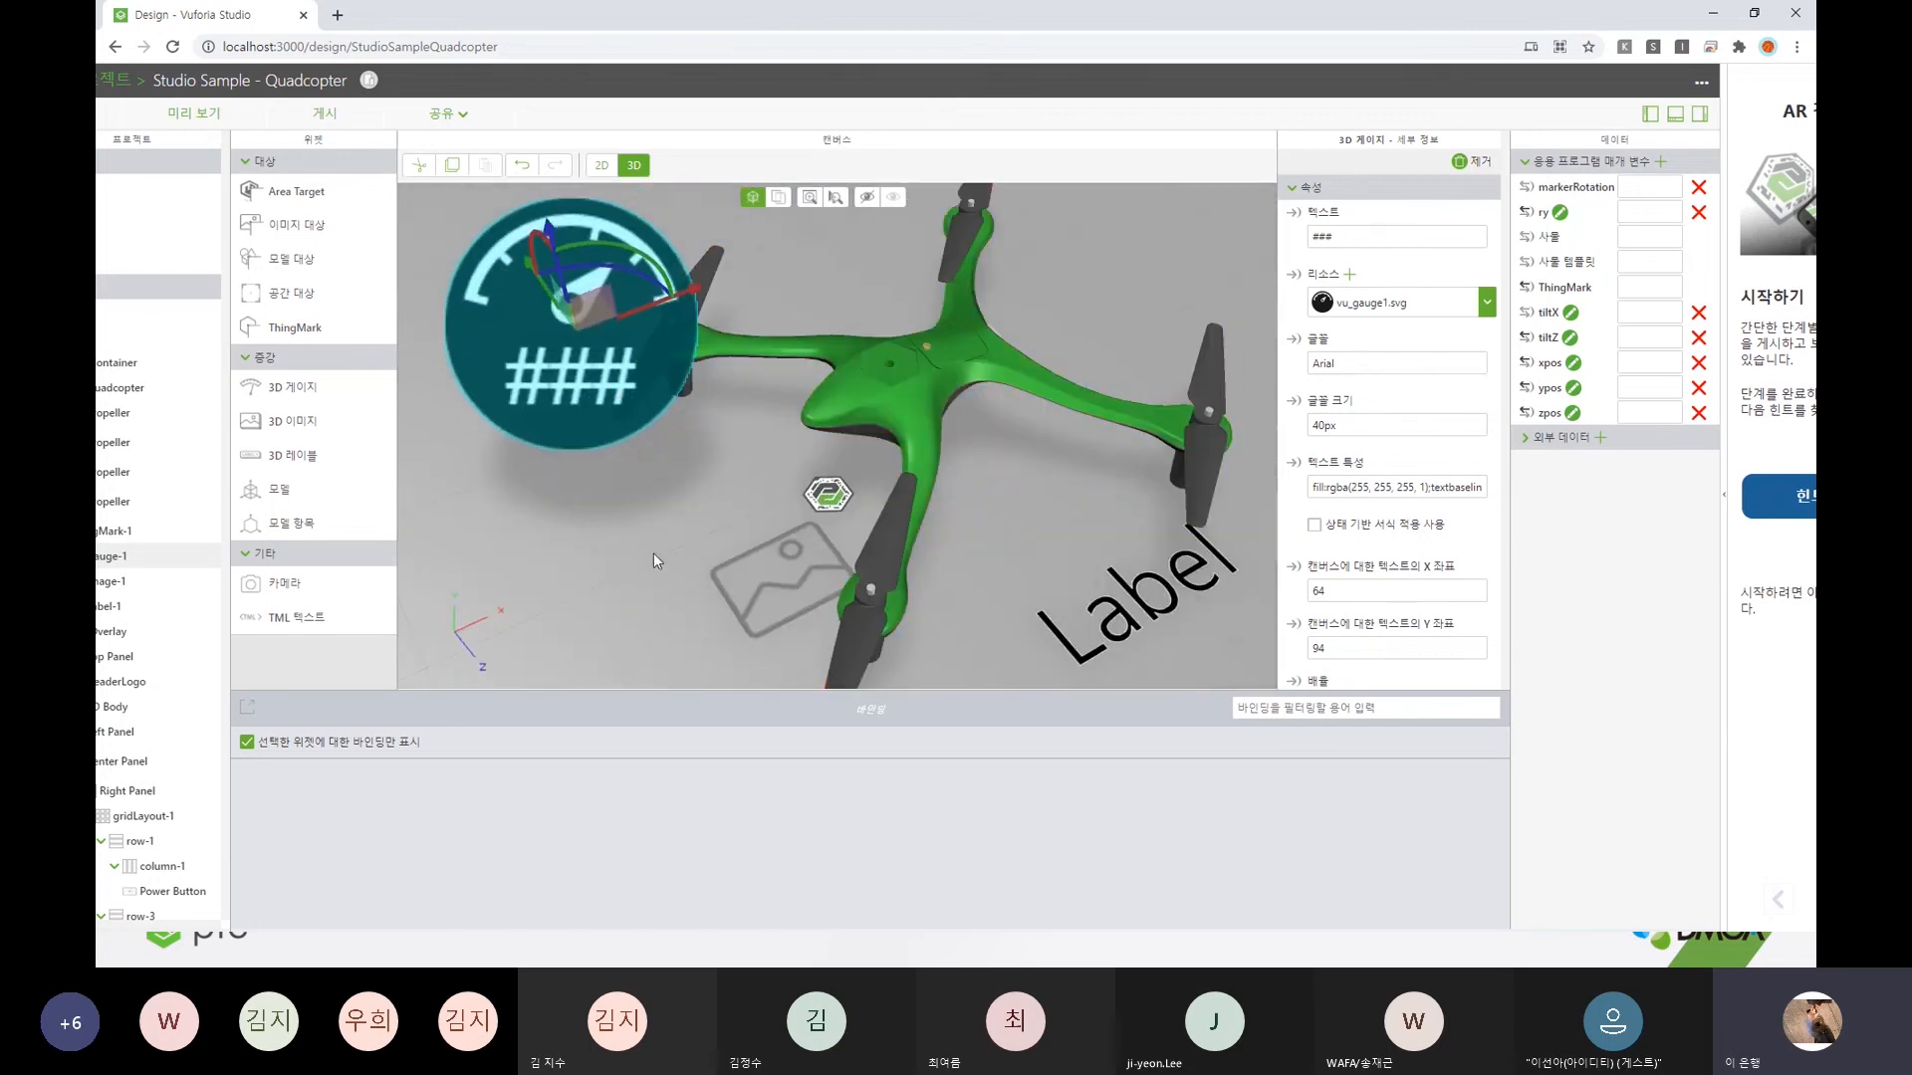
pyautogui.moveTo(654, 552); pyautogui.dragTo(1081, 541)
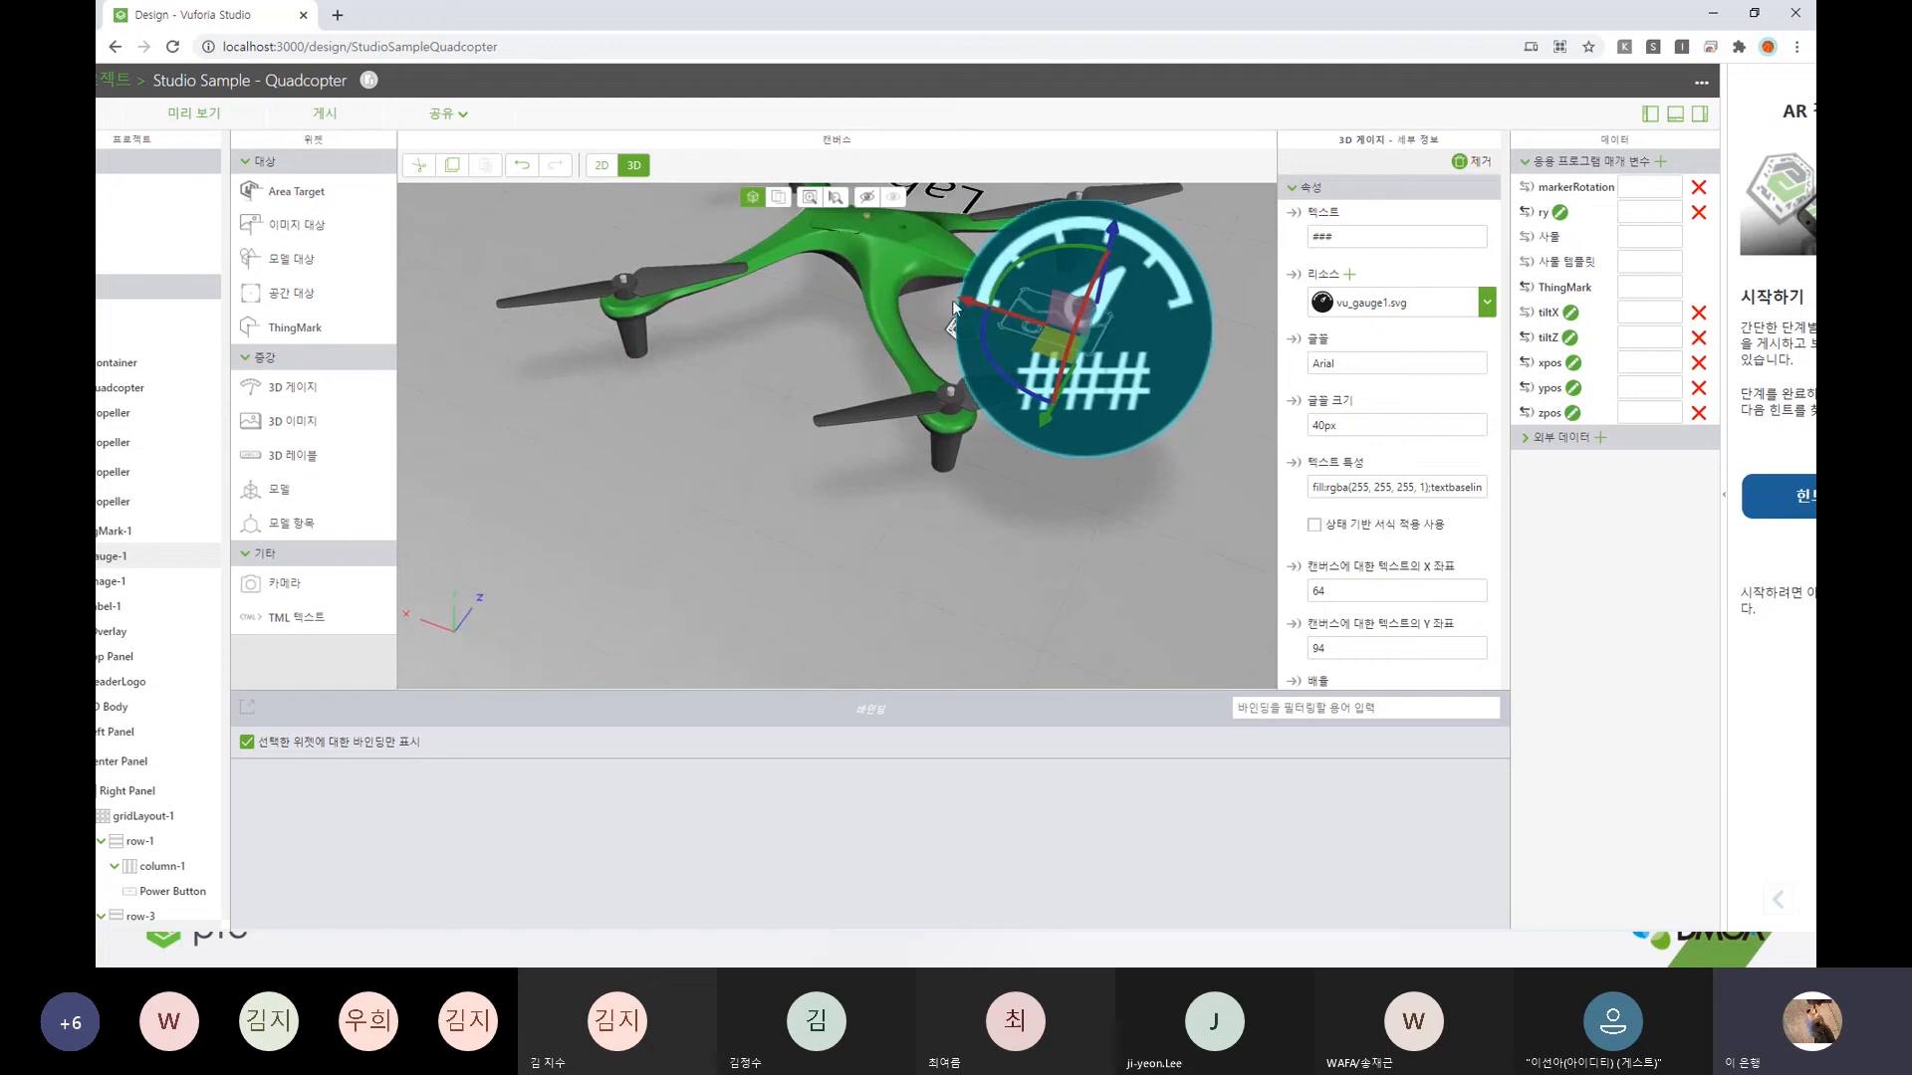
pyautogui.moveTo(953, 307); pyautogui.dragTo(737, 528)
pyautogui.moveTo(876, 613); pyautogui.dragTo(781, 540)
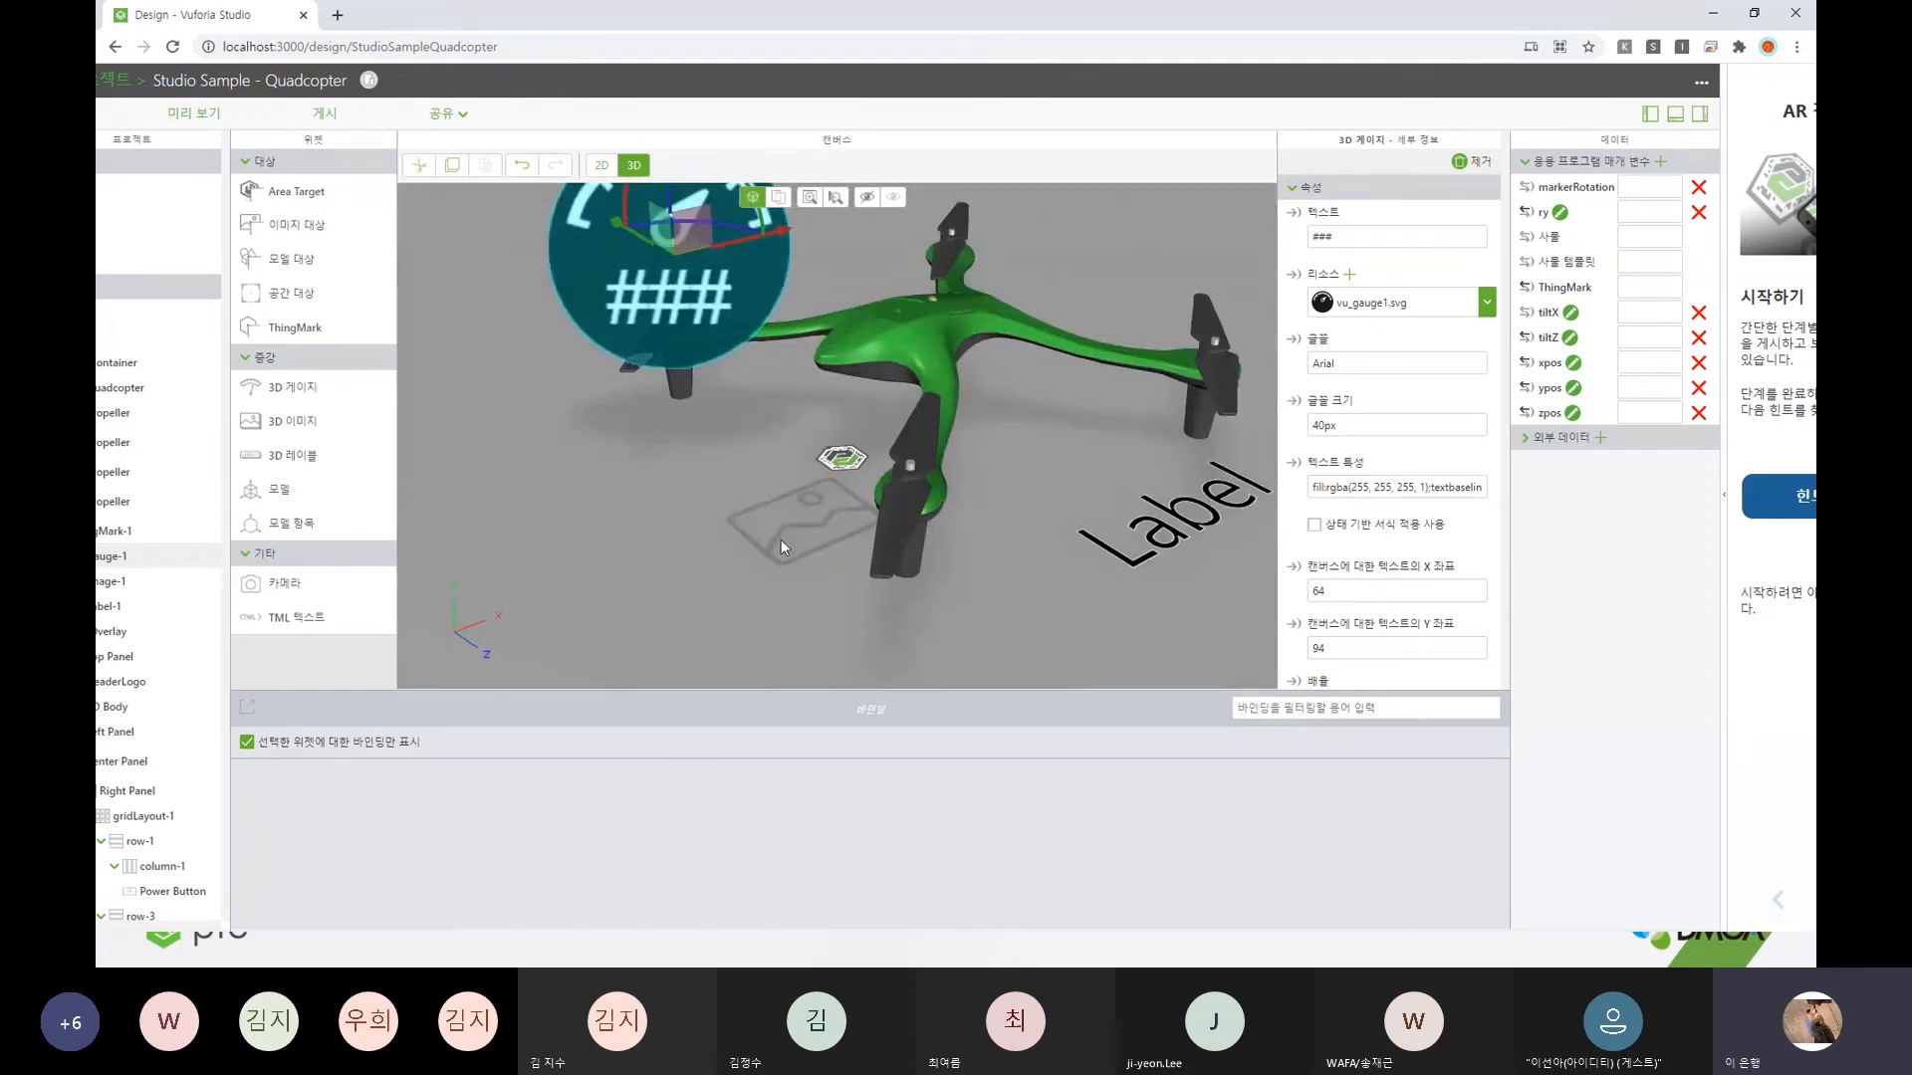
# - Turn off the 3D gauge's billboard option (빌보드), view the gauge from another angle, and turn the option back on
pyautogui.scroll(-6, 1389, 481)
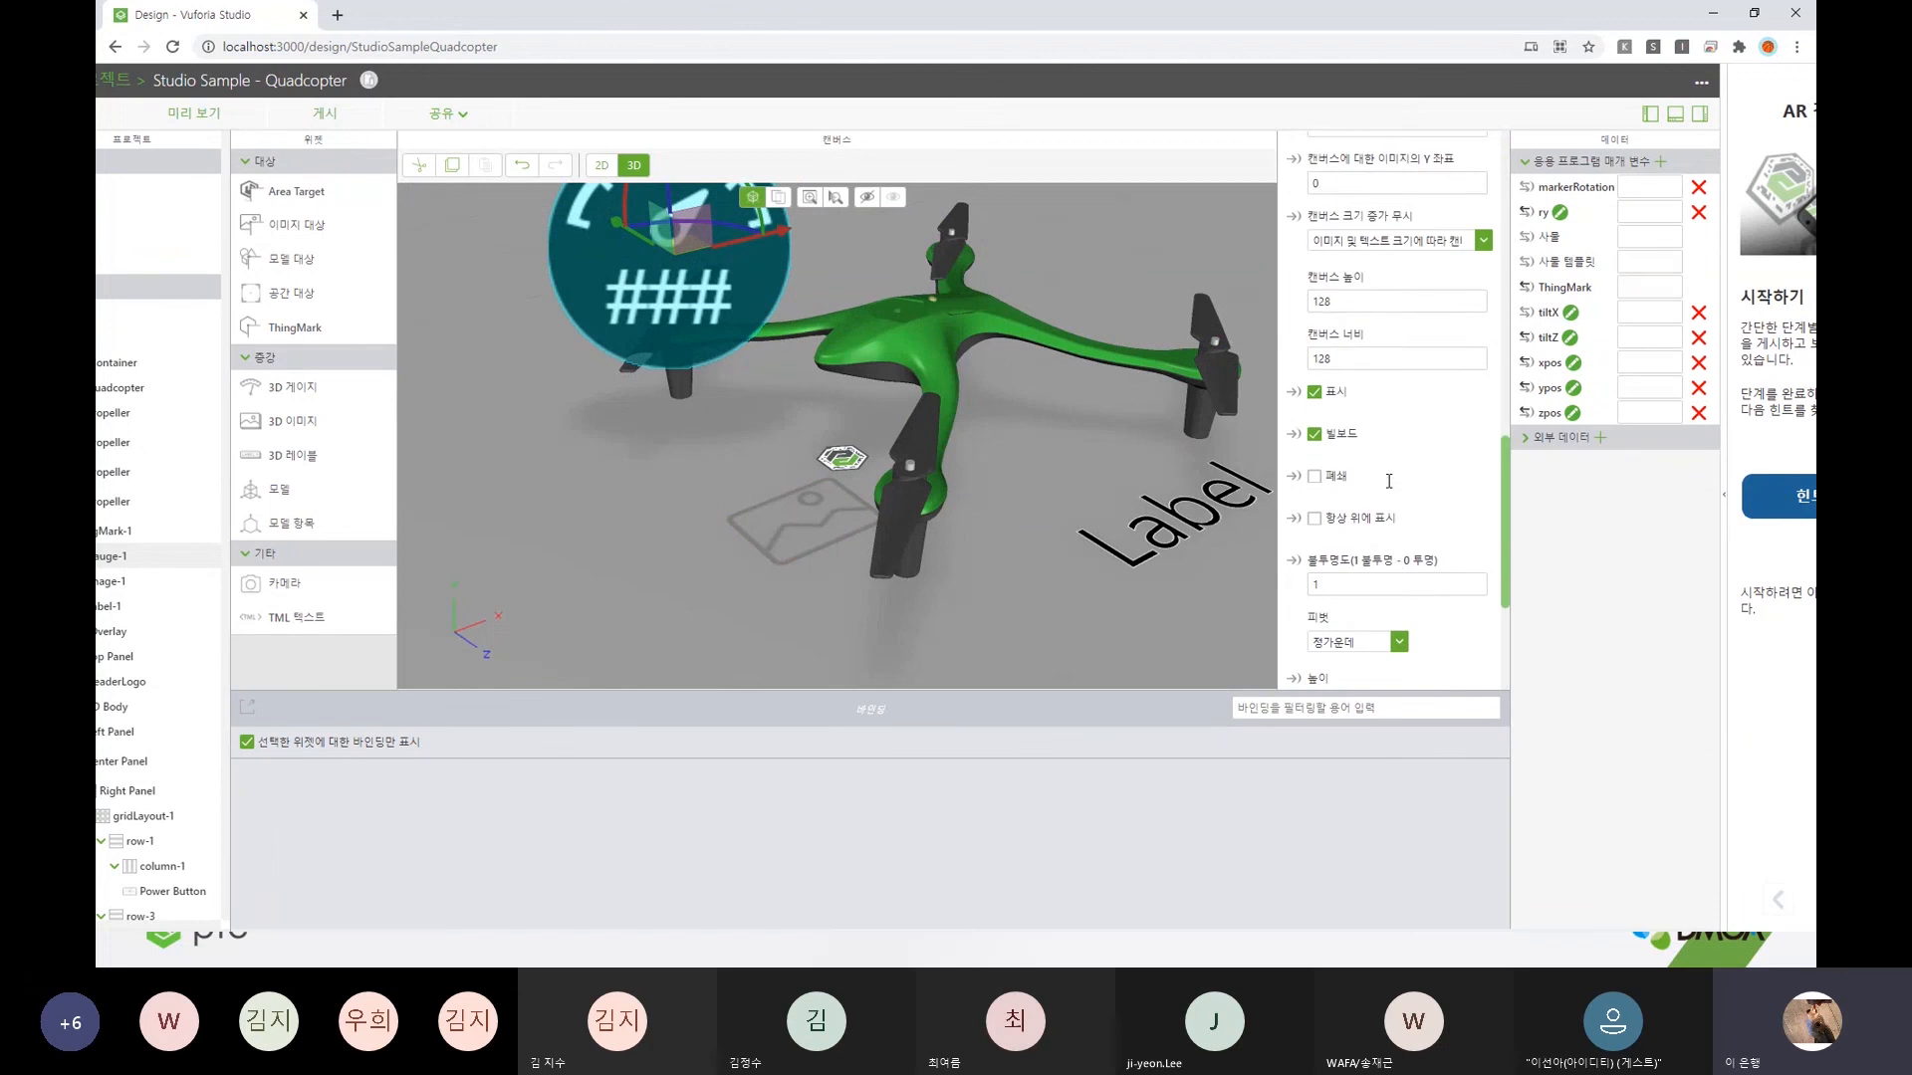
pyautogui.scroll(-1, 1389, 481)
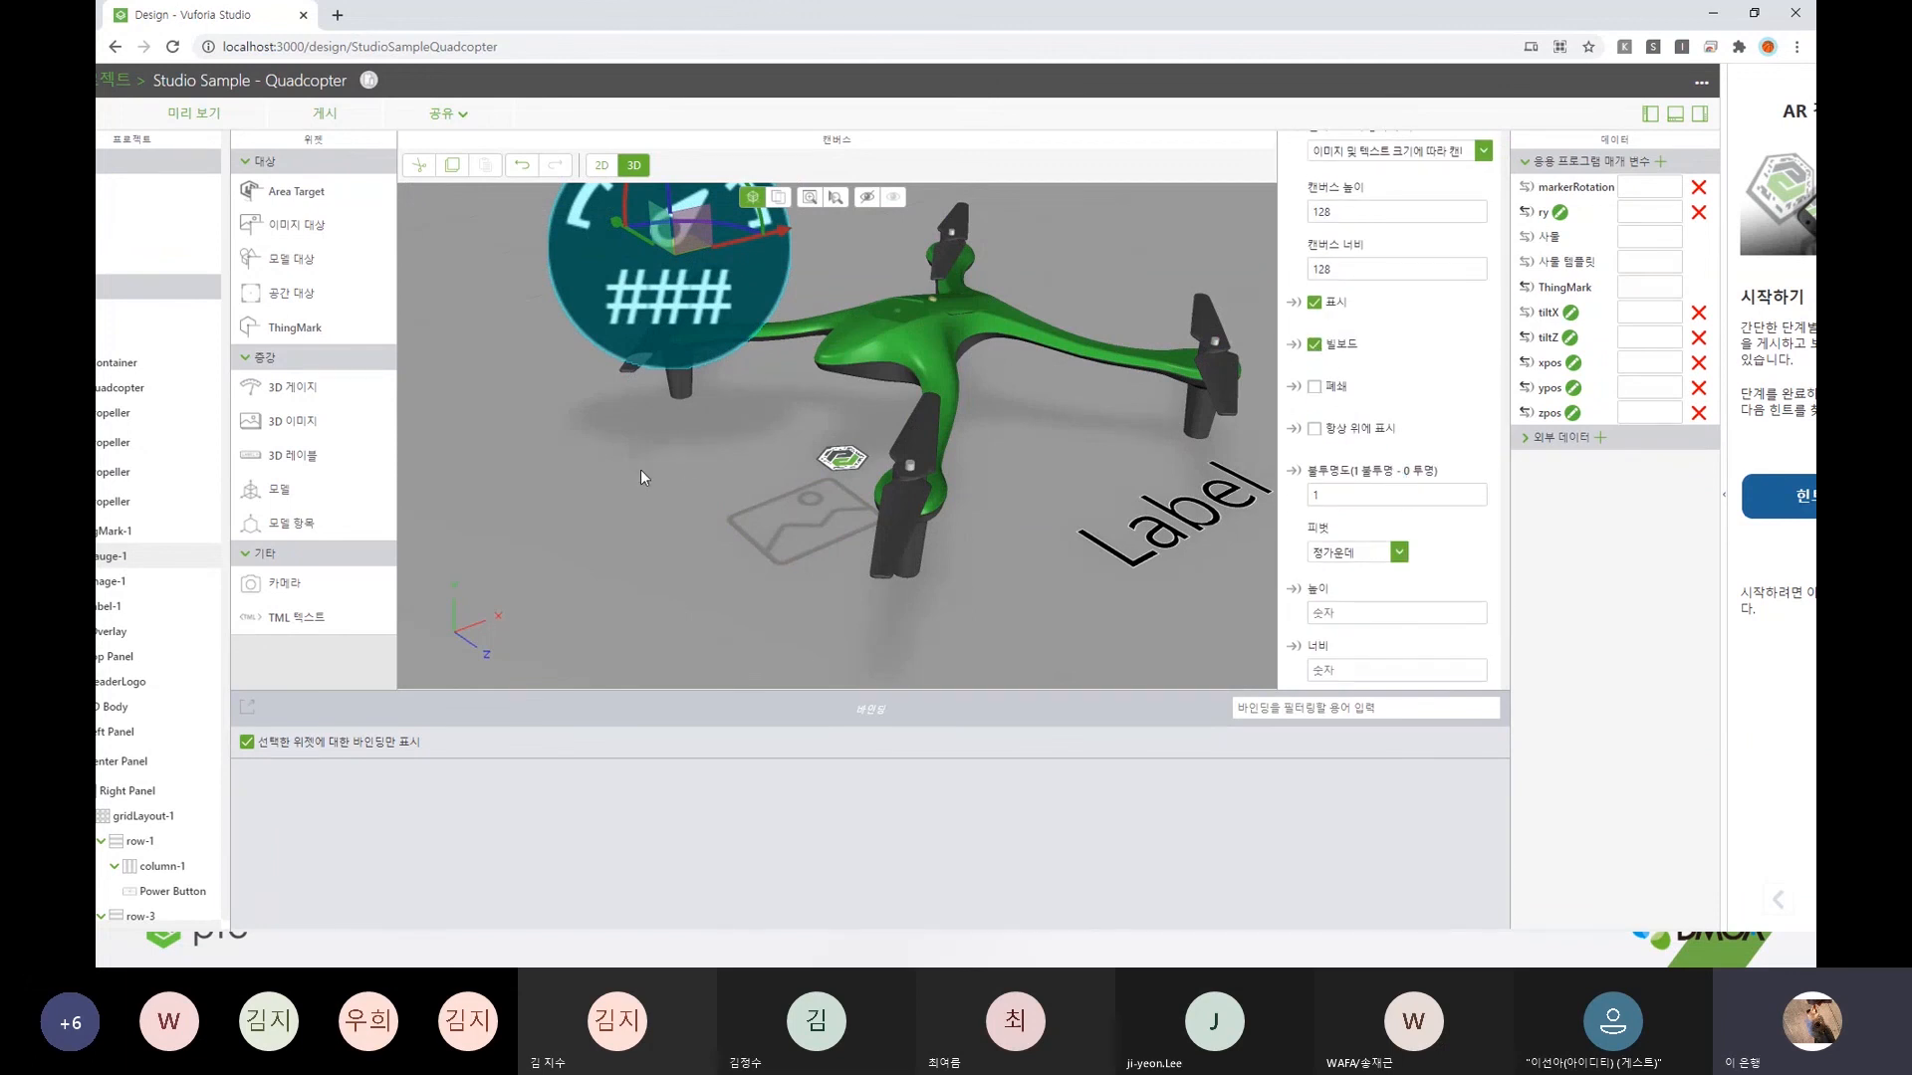
pyautogui.moveTo(617, 464); pyautogui.dragTo(964, 488)
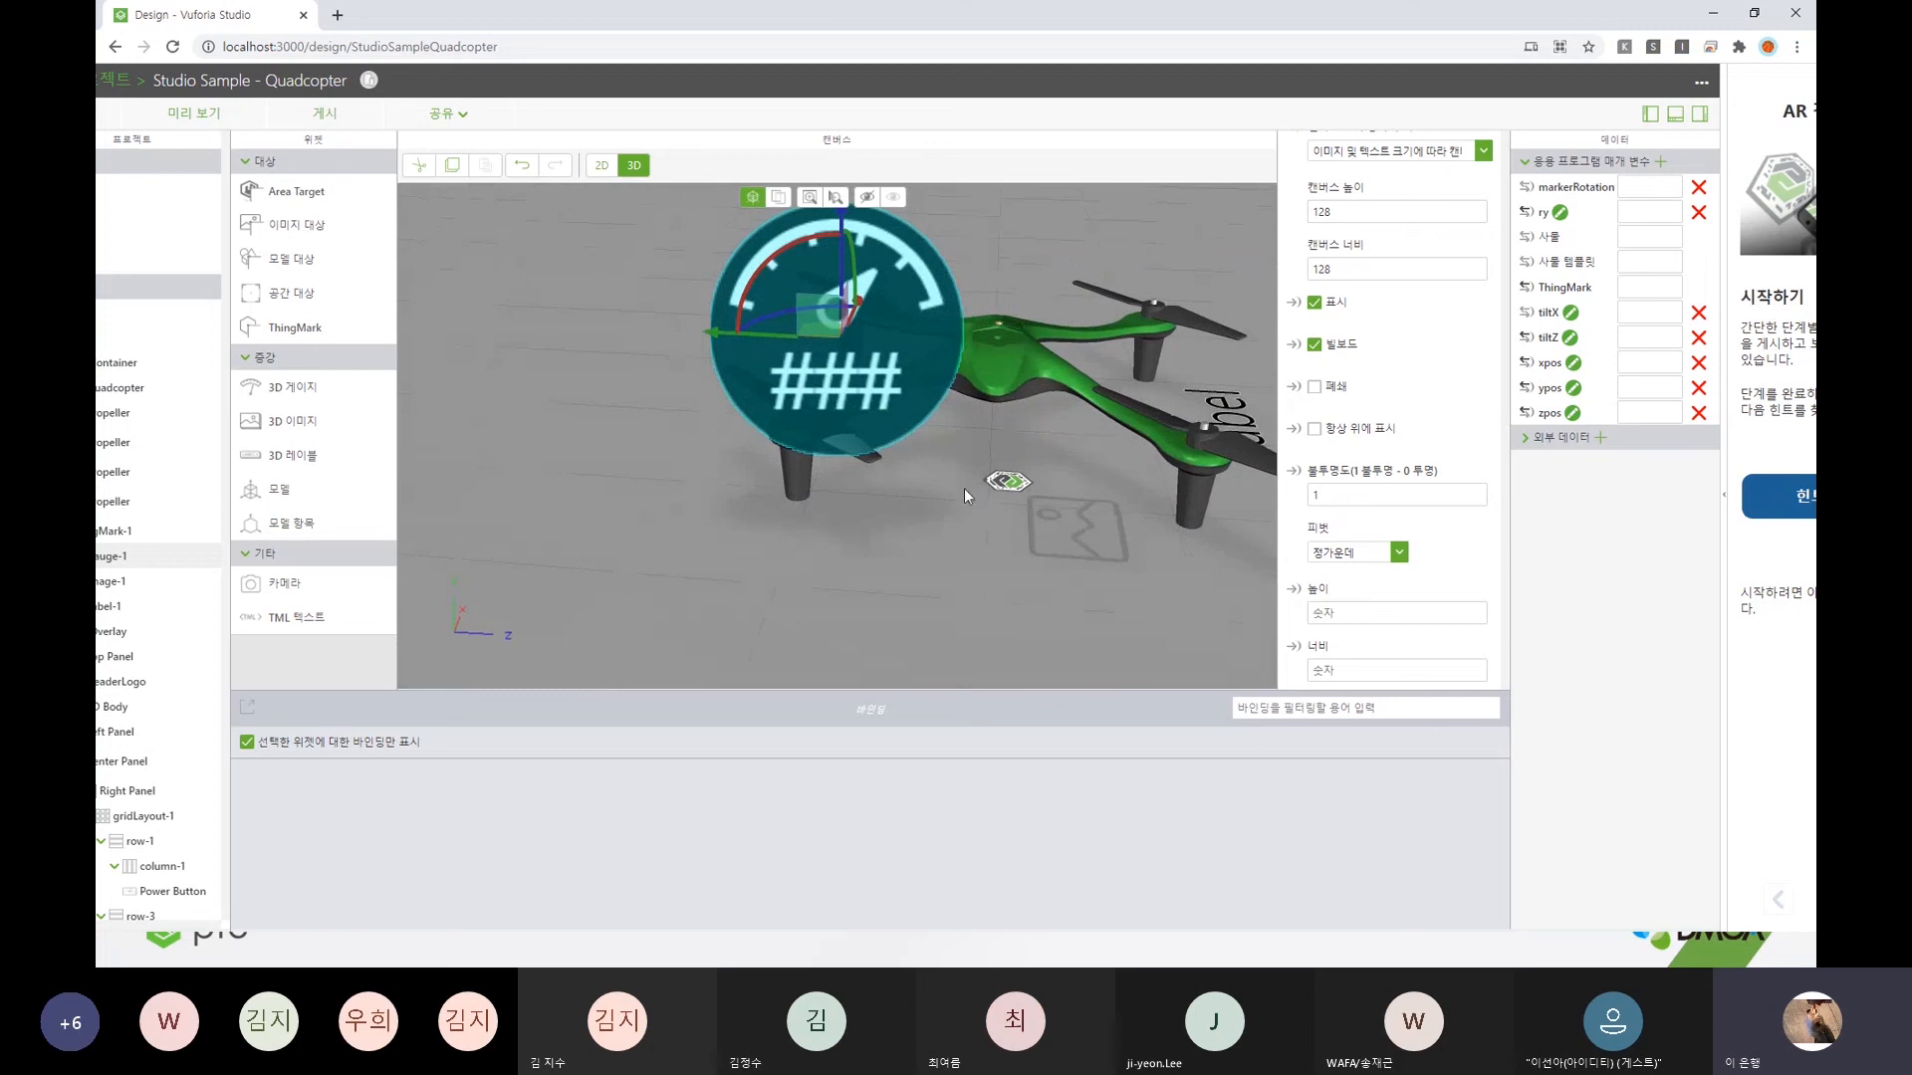
pyautogui.click(1315, 345)
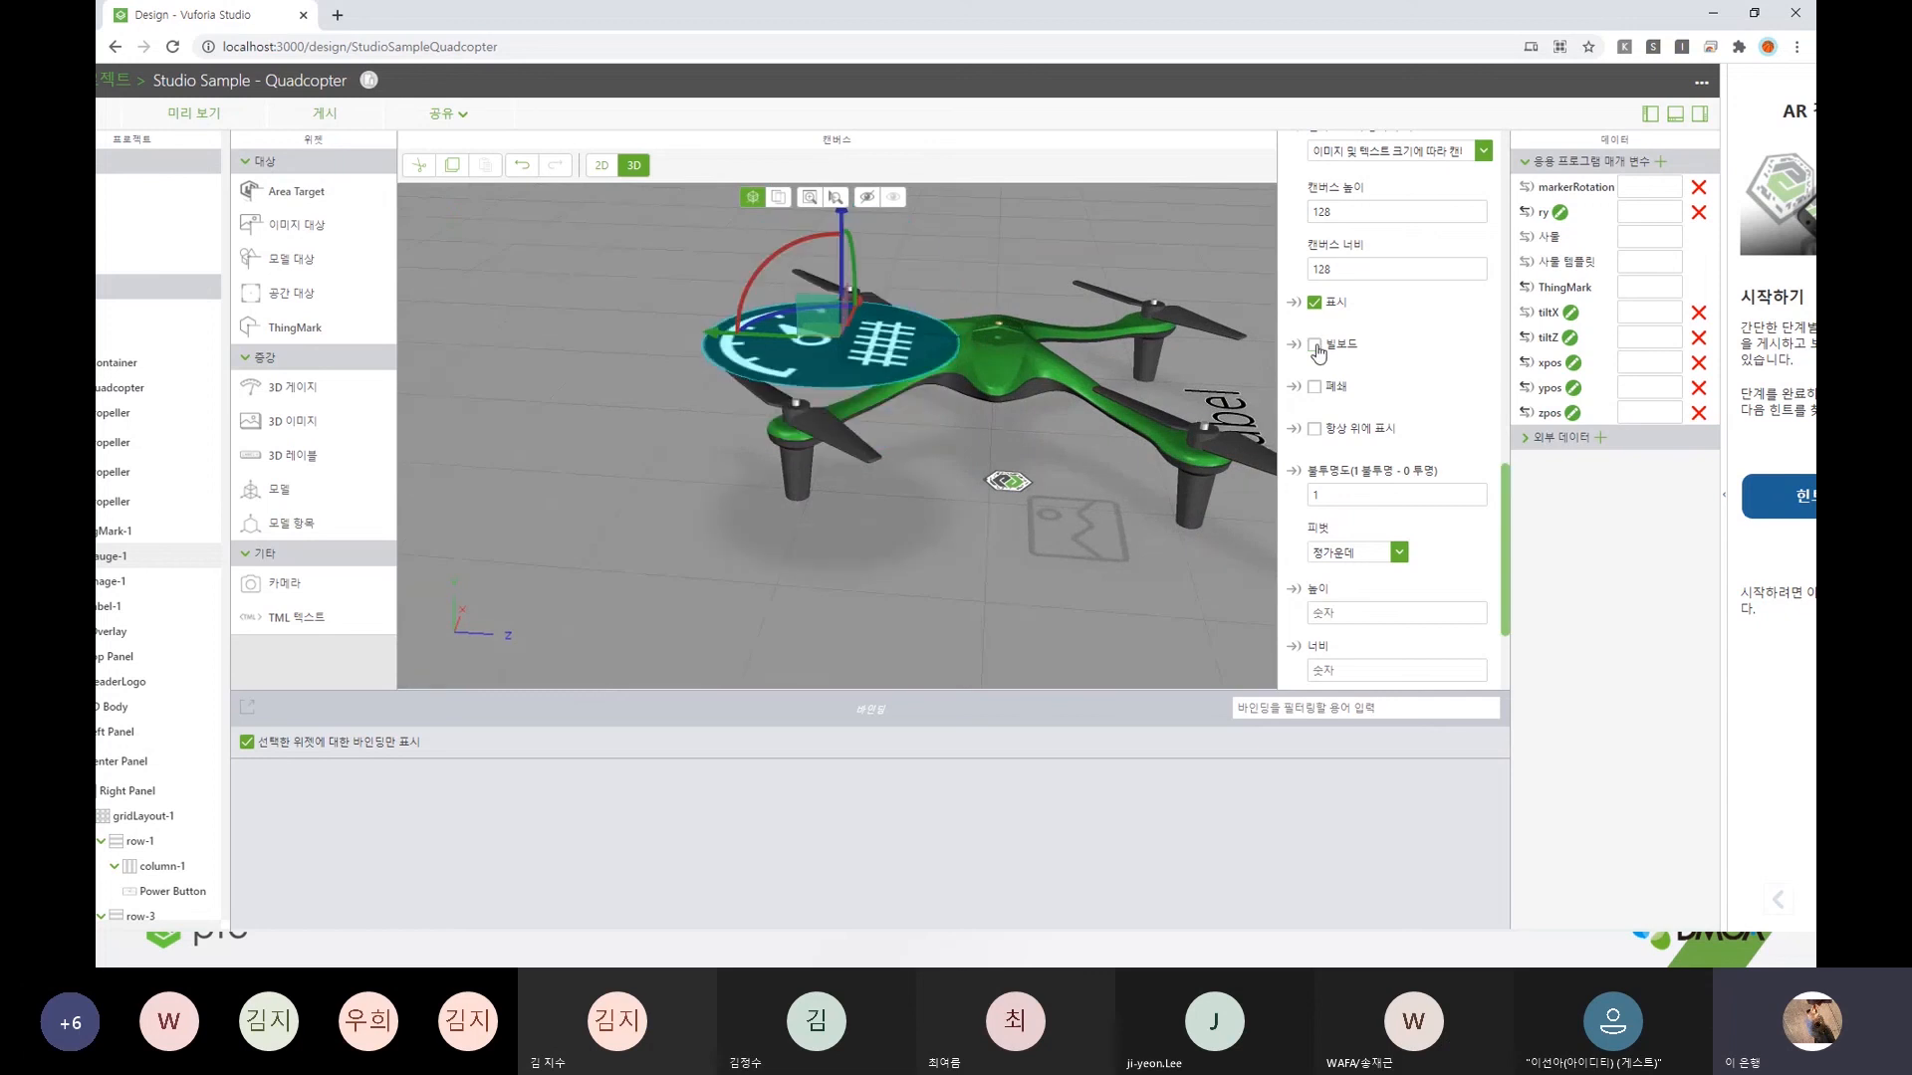
pyautogui.moveTo(852, 528); pyautogui.dragTo(819, 566)
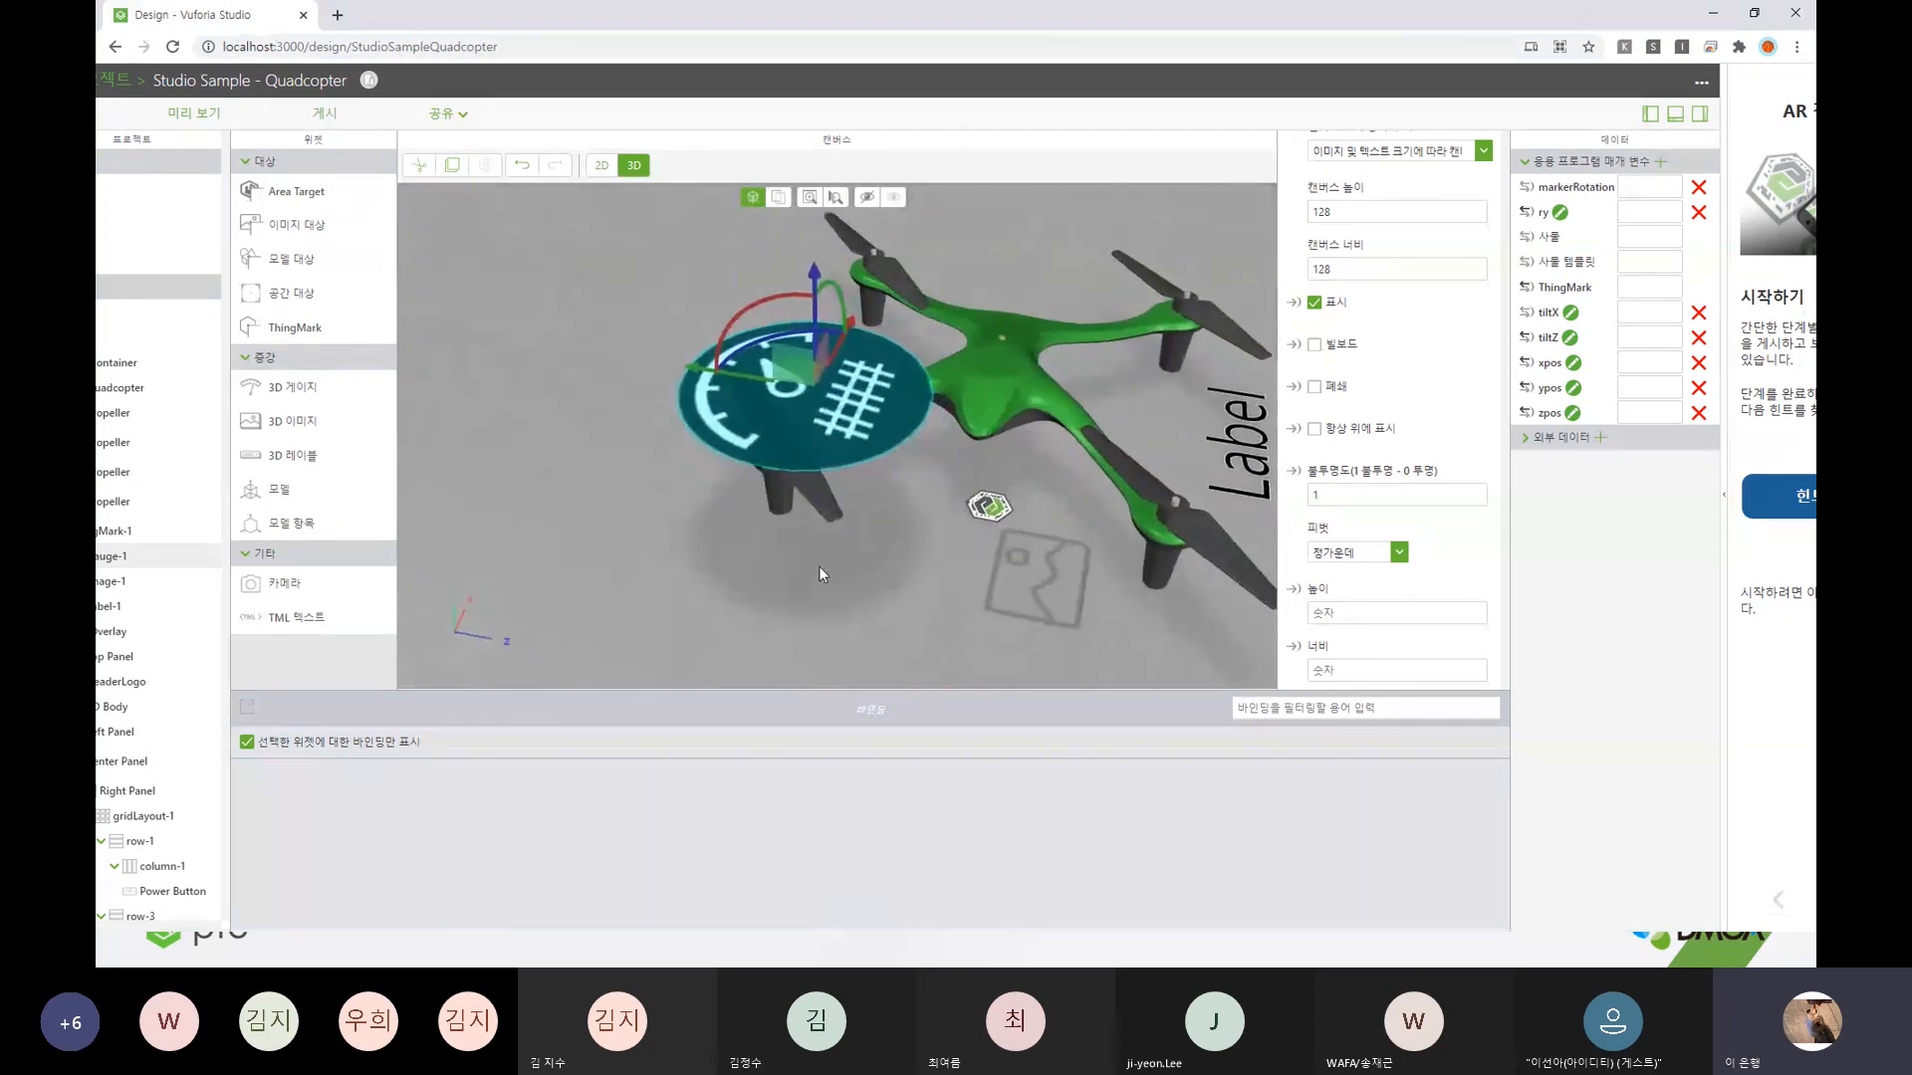
pyautogui.click(1316, 344)
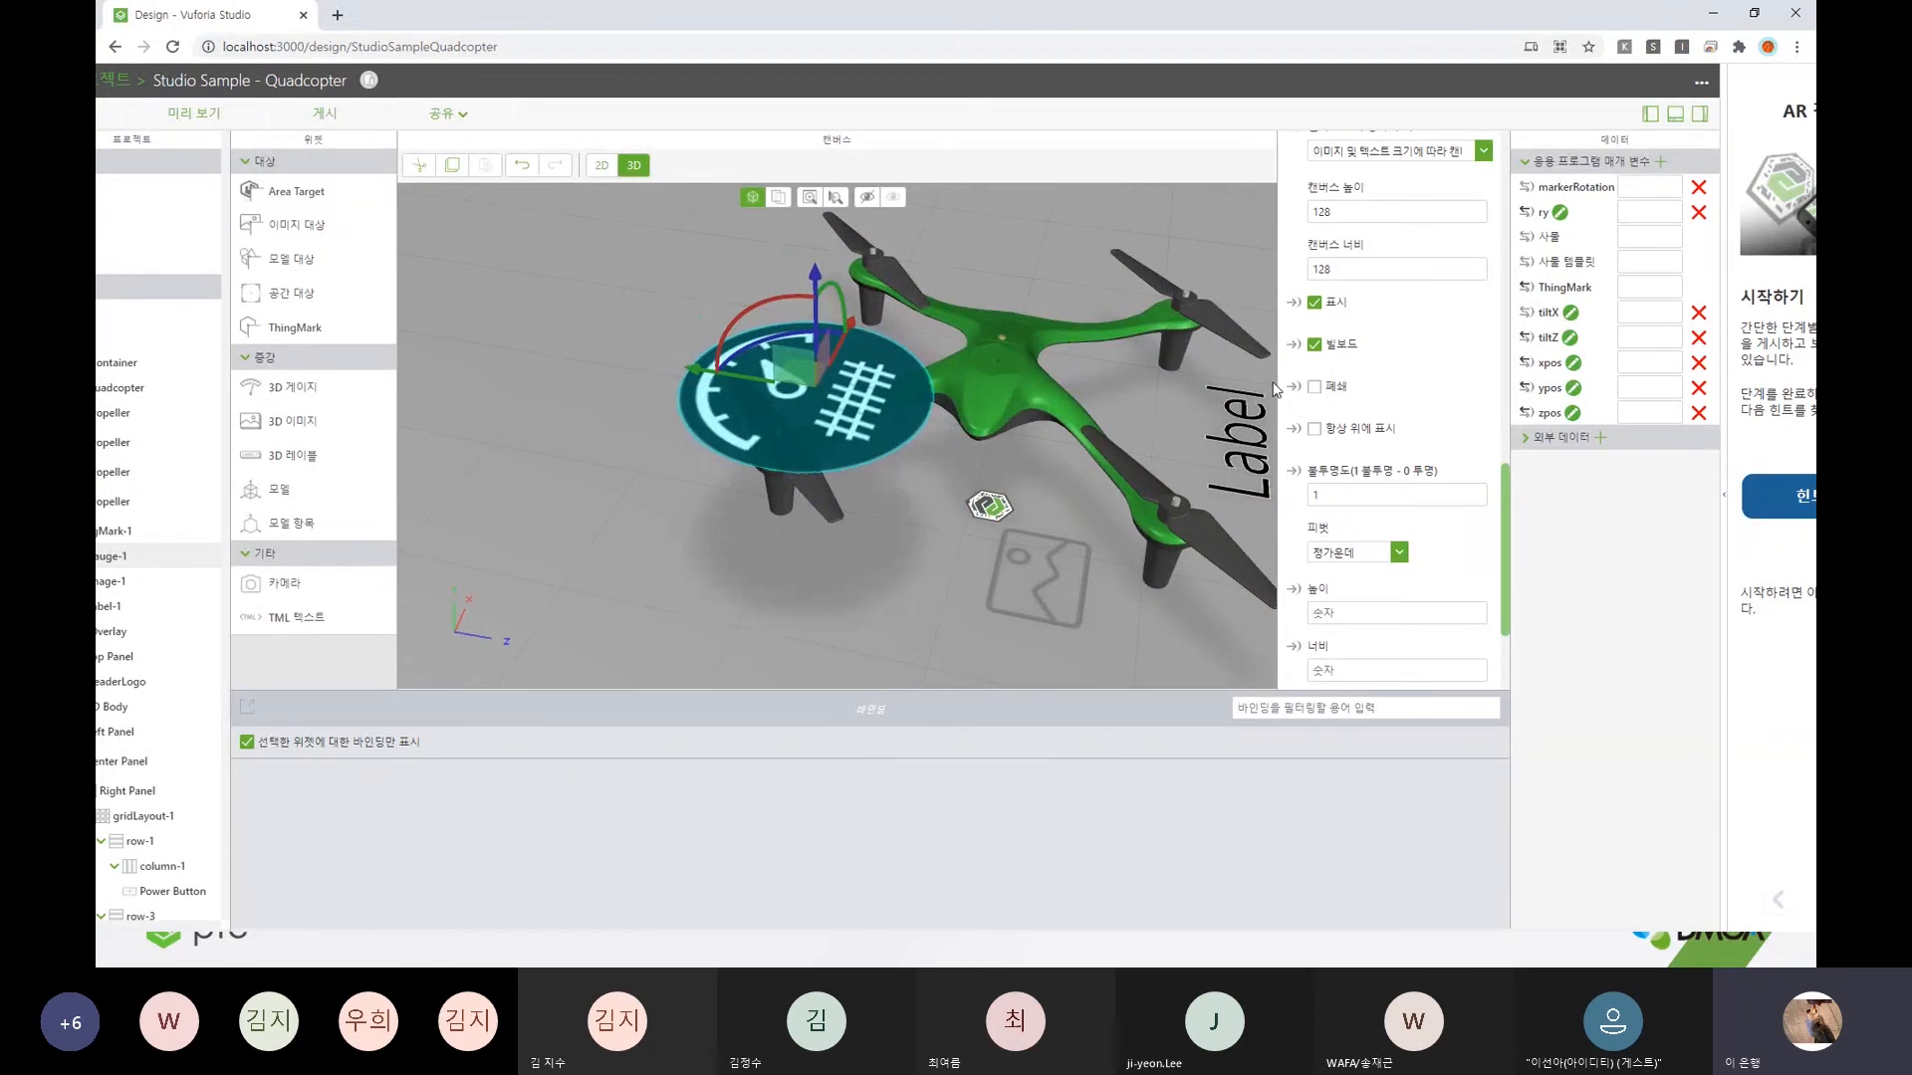
pyautogui.moveTo(863, 546); pyautogui.dragTo(665, 544)
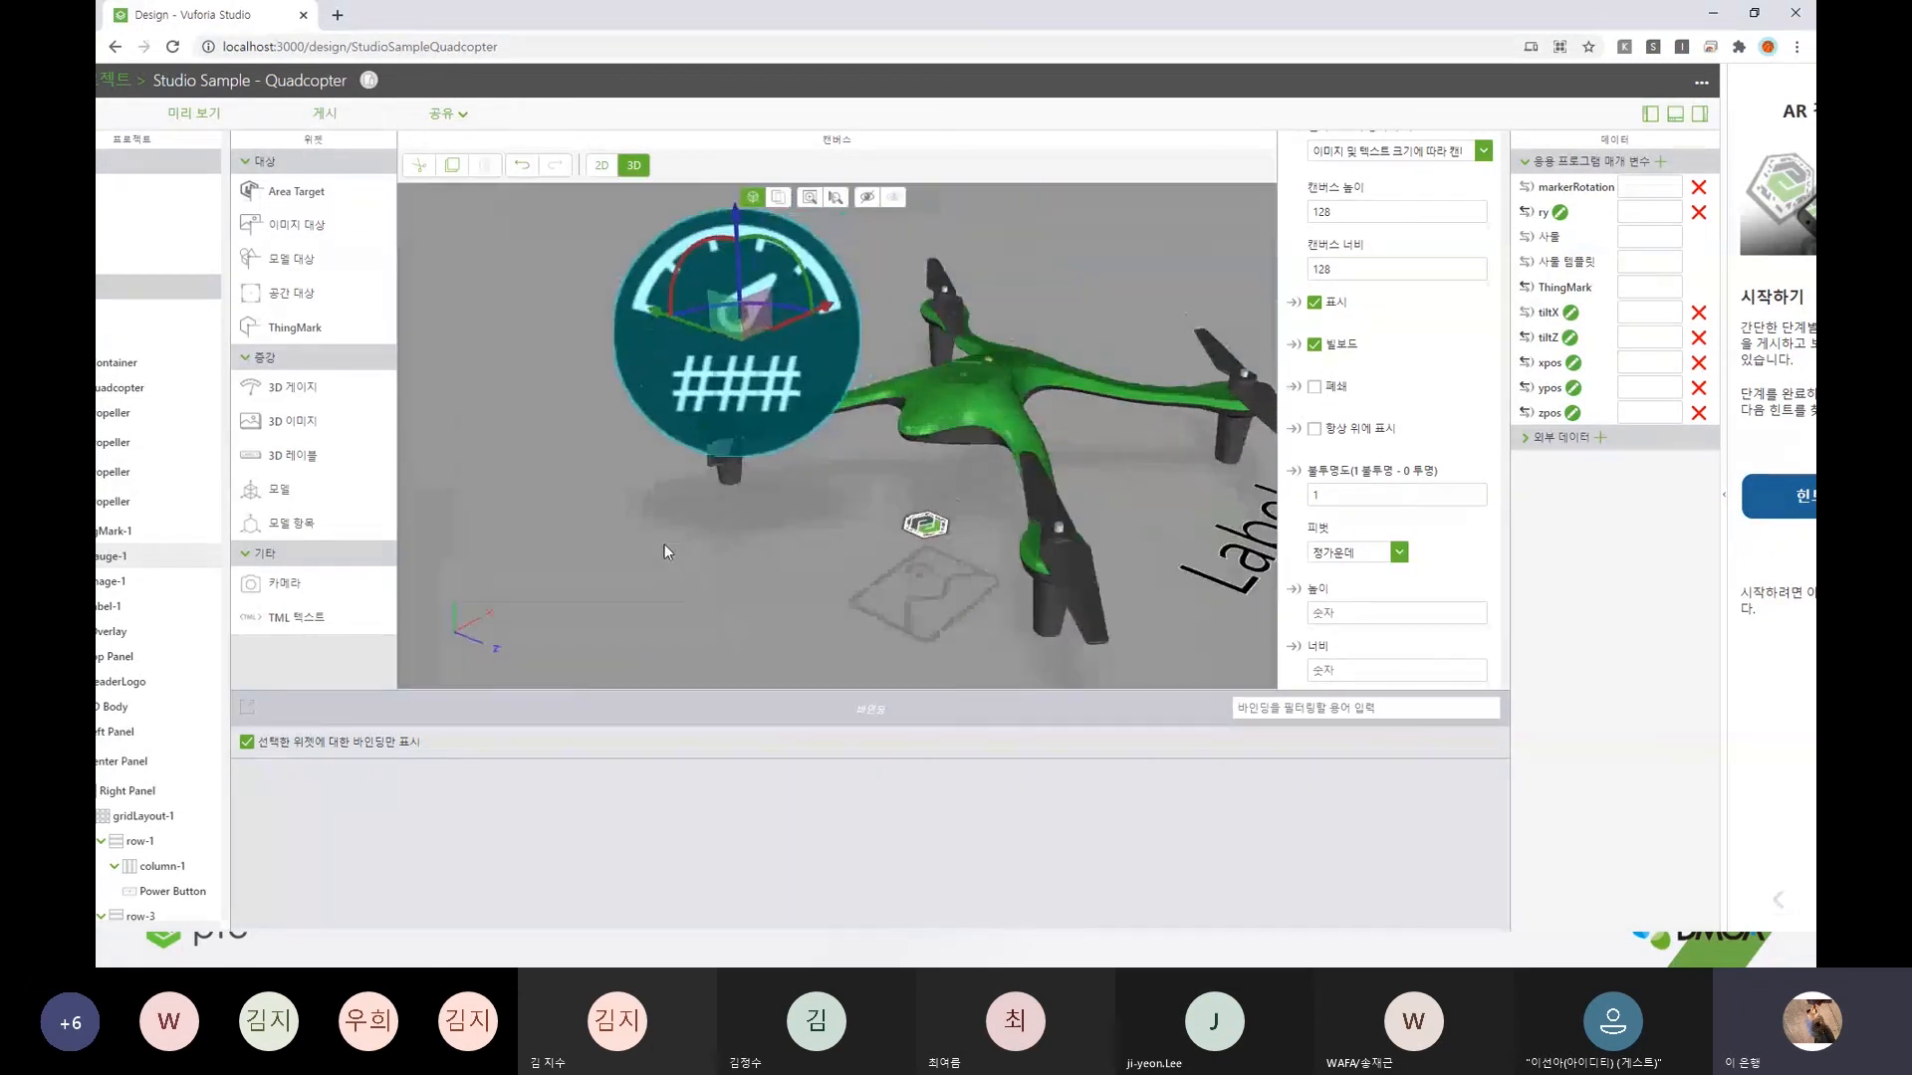
# - Set the 3D image's resource to the uploaded gallery_thumbnail drone picture, view it from a lower angle and check its billboard option (빌보드)
pyautogui.click(905, 596)
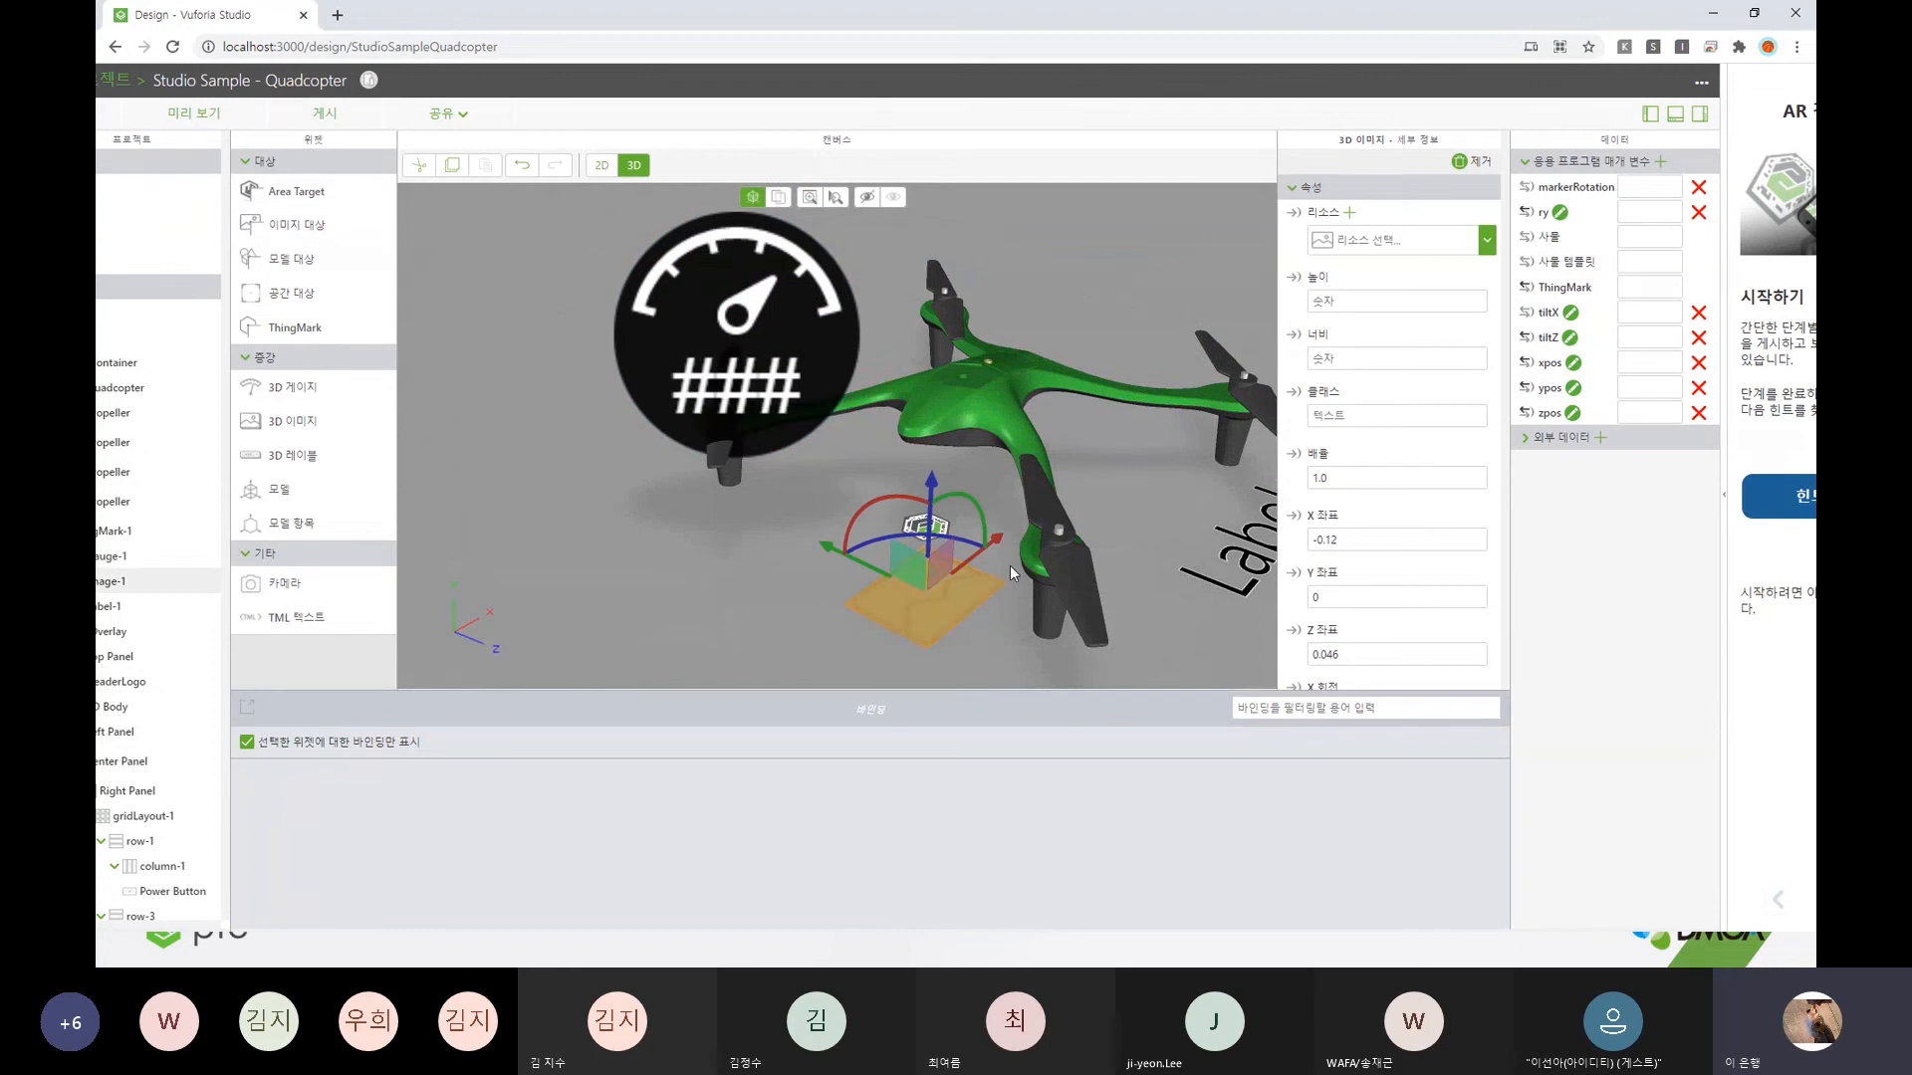
pyautogui.click(1484, 243)
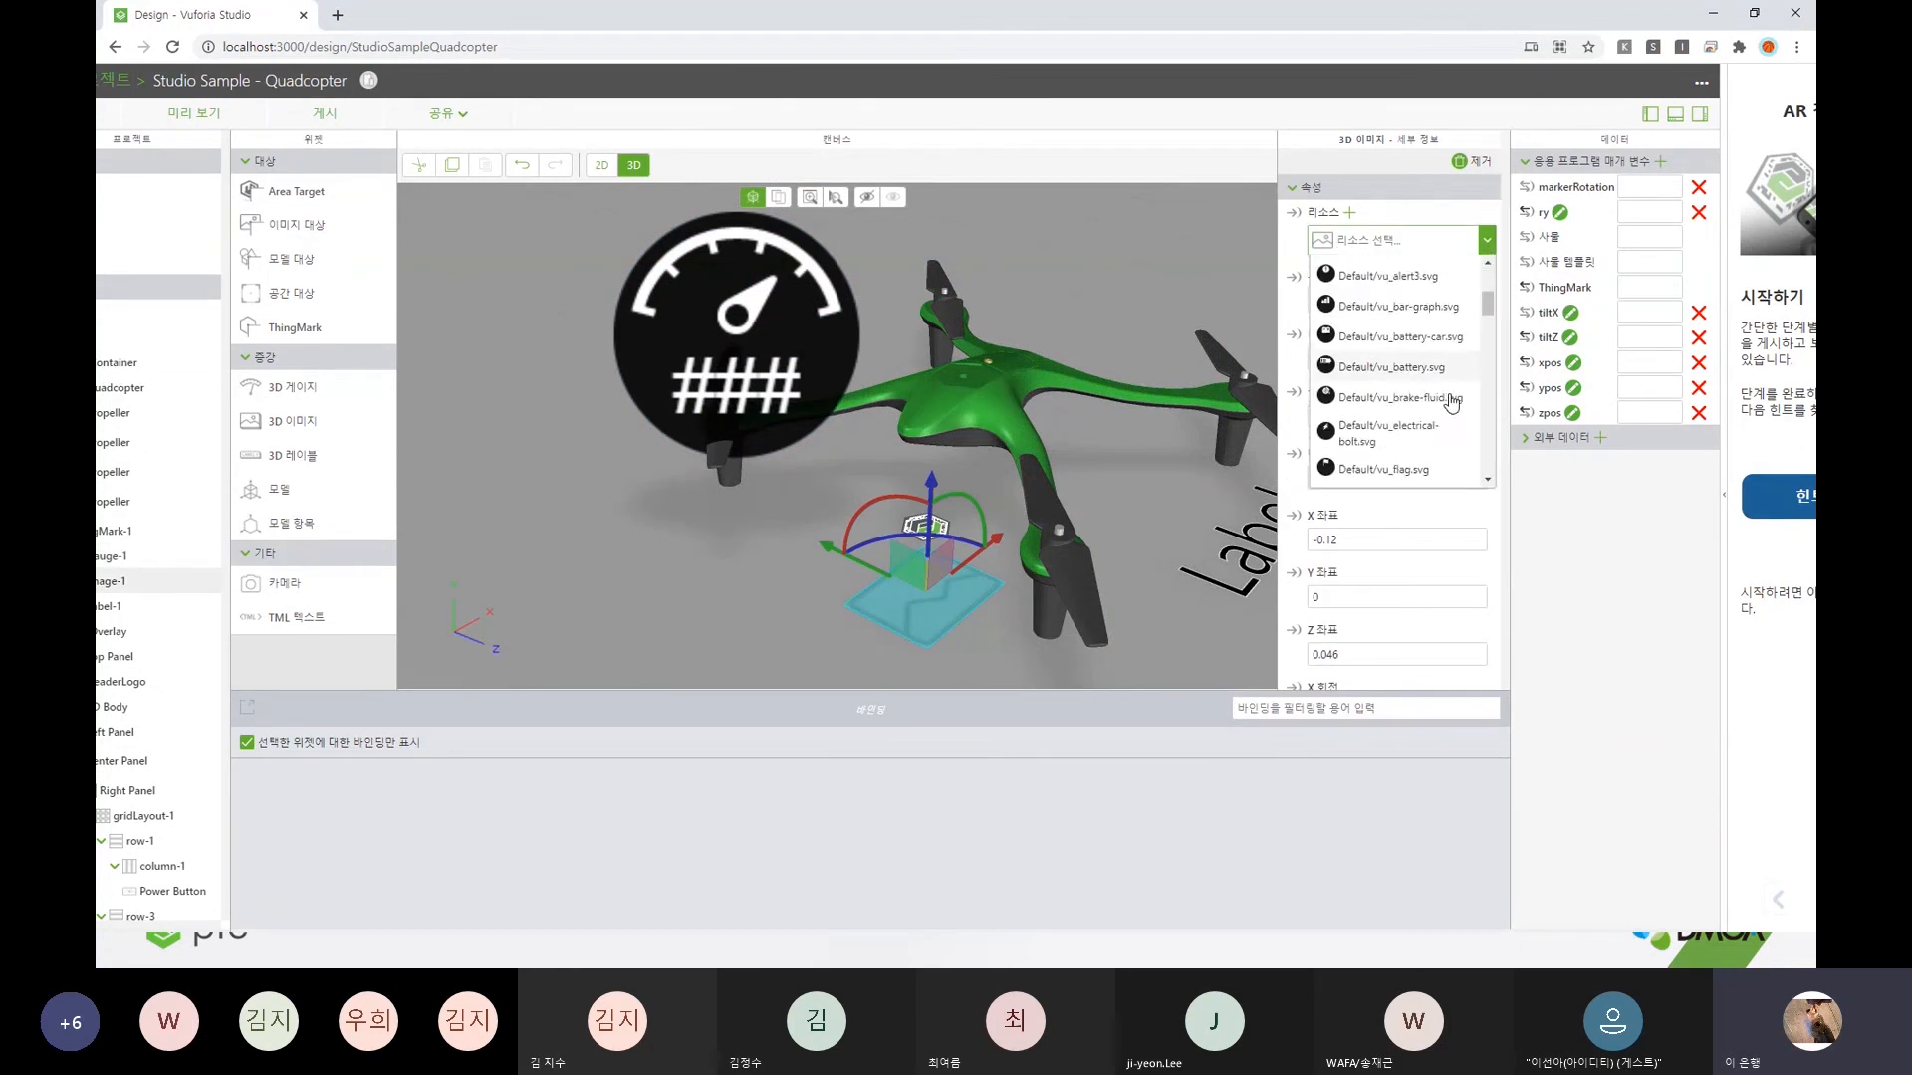
pyautogui.scroll(-10, 1451, 401)
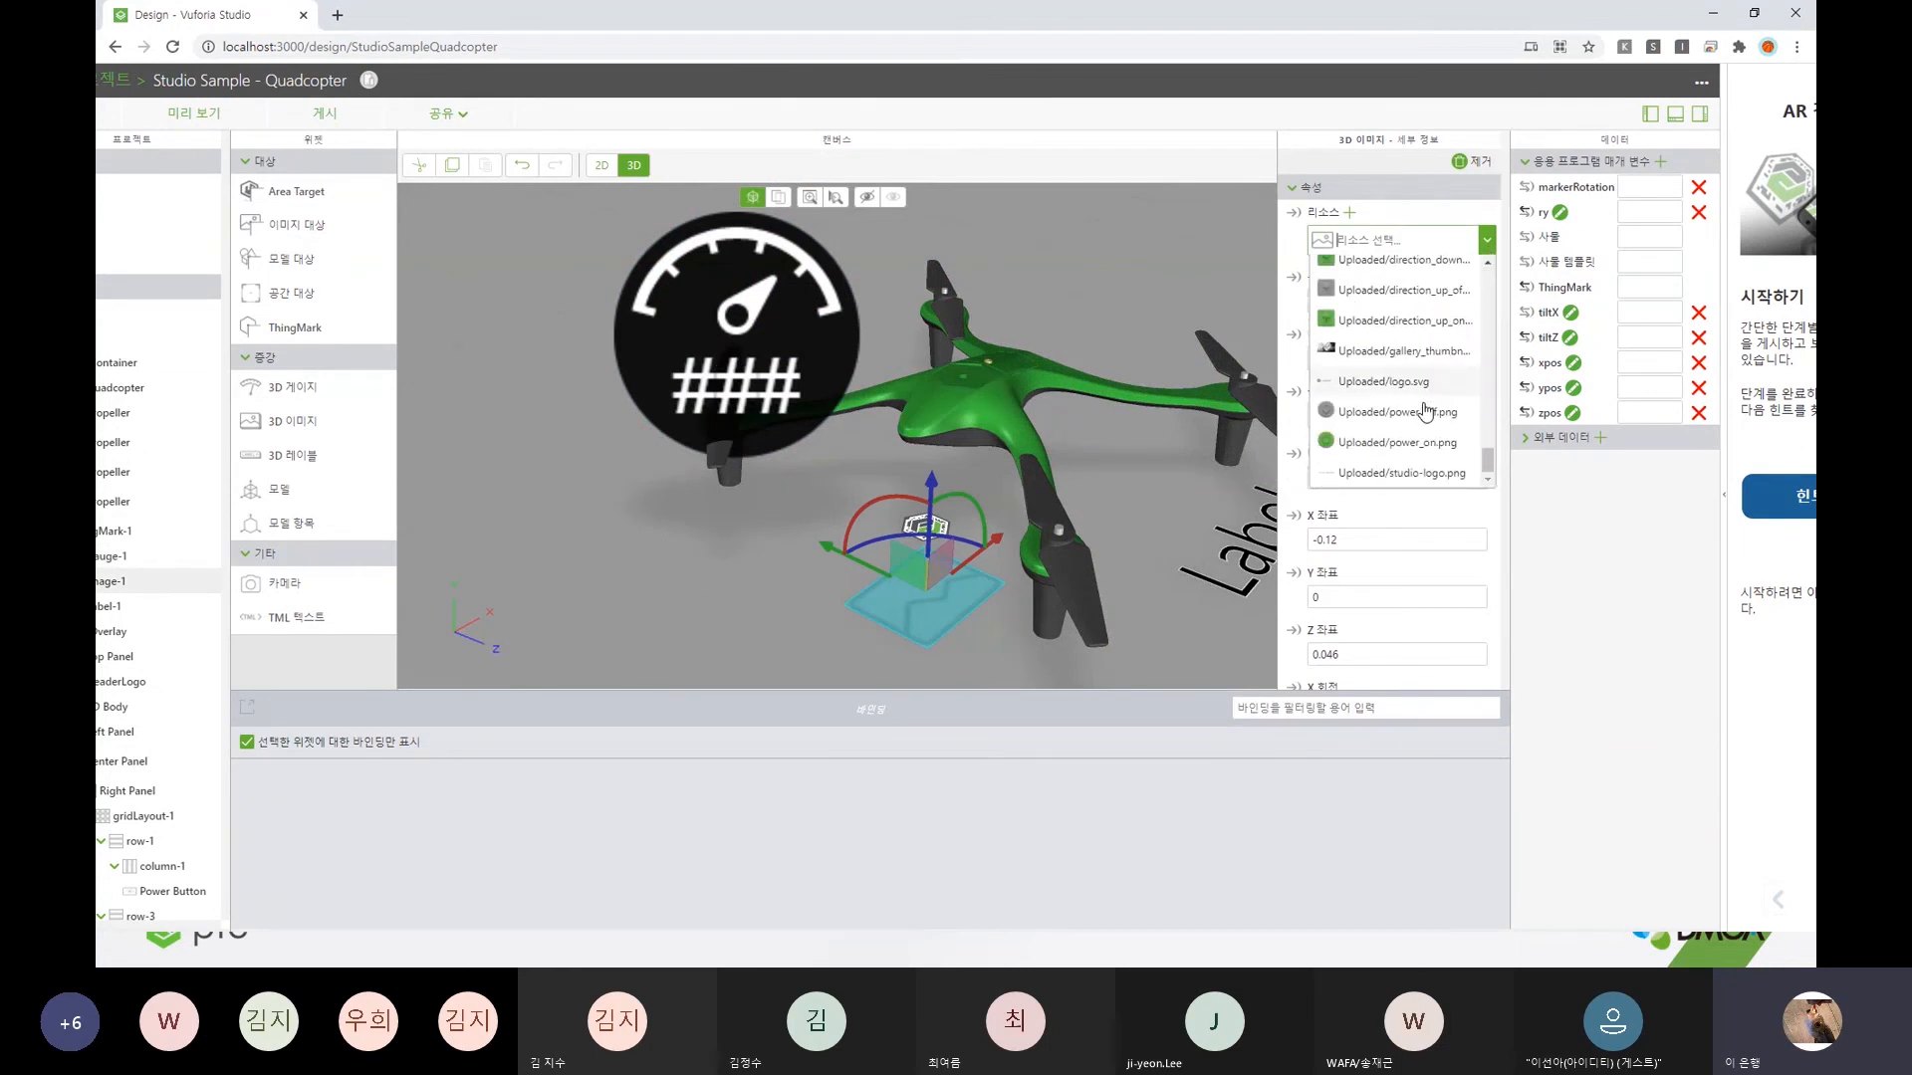
pyautogui.click(1399, 352)
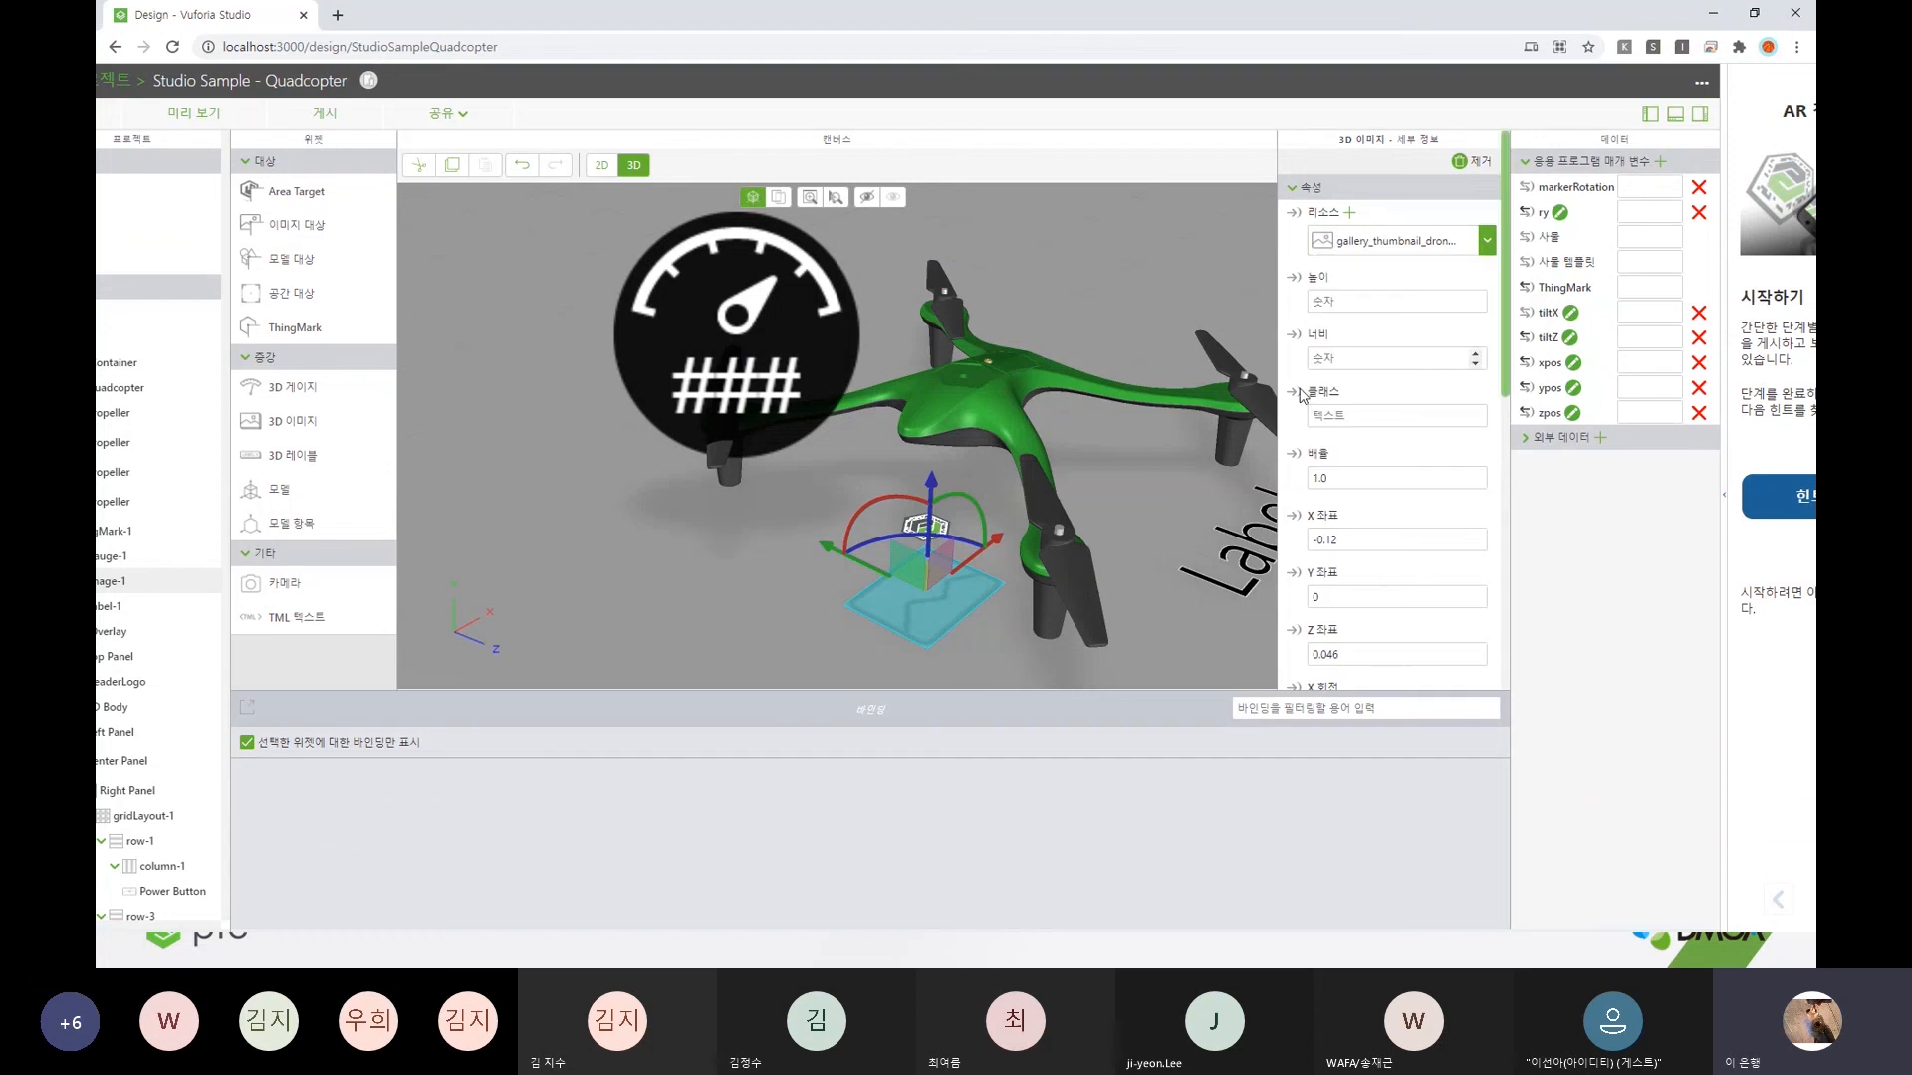
pyautogui.moveTo(572, 553); pyautogui.dragTo(573, 514)
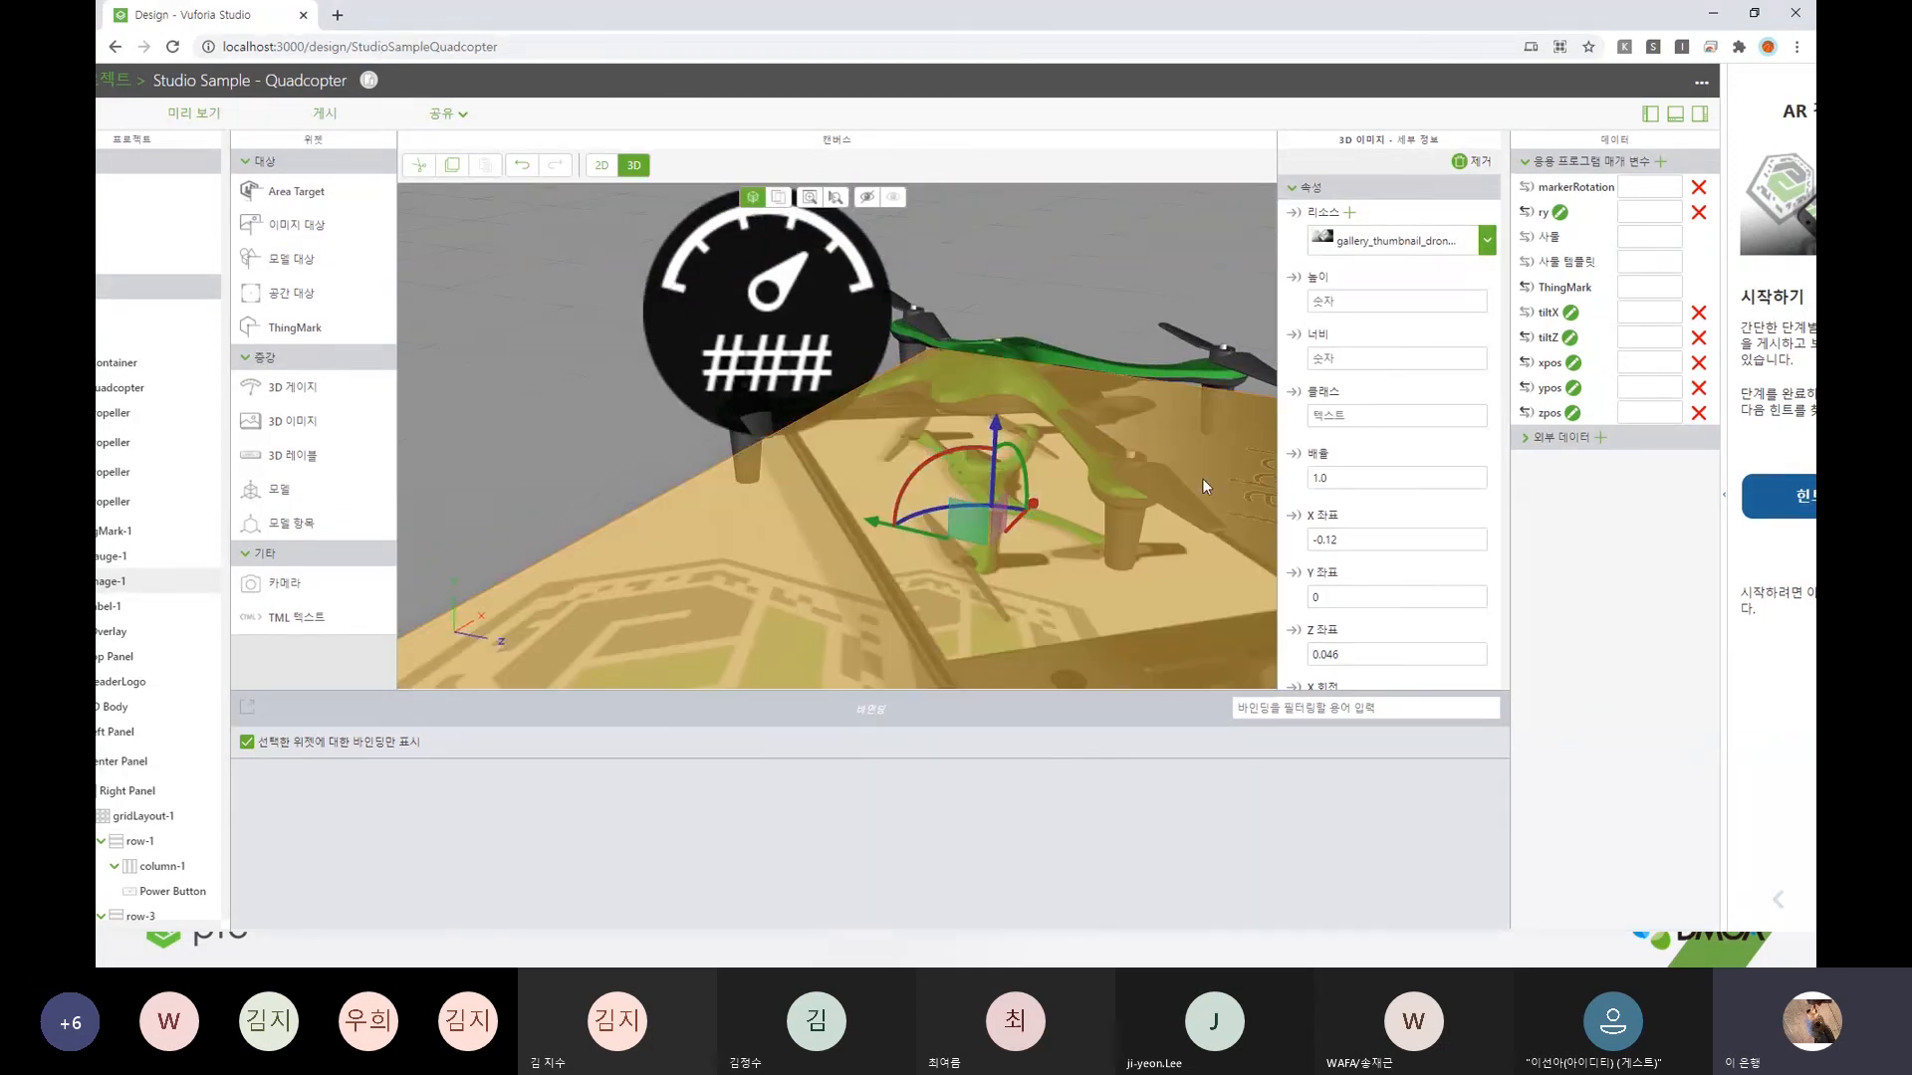
pyautogui.scroll(-5, 1424, 467)
pyautogui.click(1316, 458)
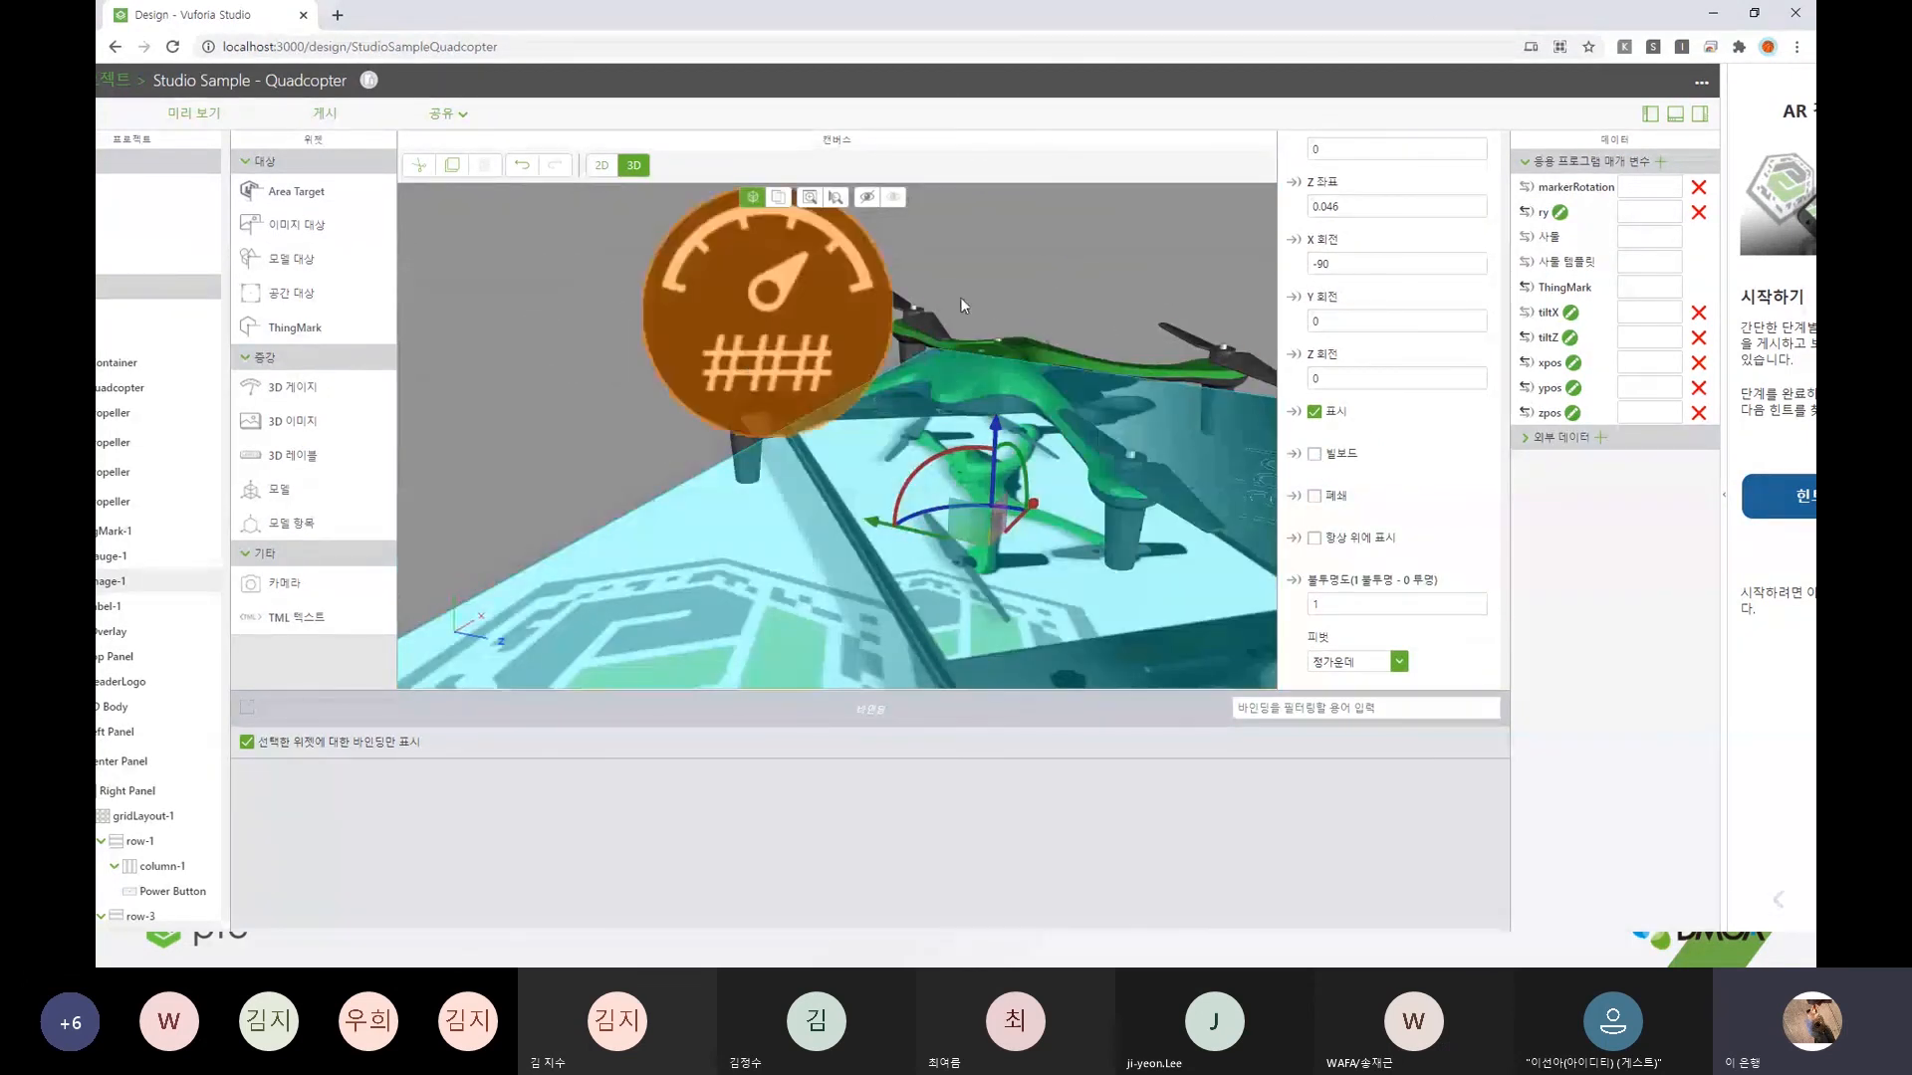
# - Remove the 3D image and the 3D gauge from the scene
pyautogui.scroll(5, 1389, 372)
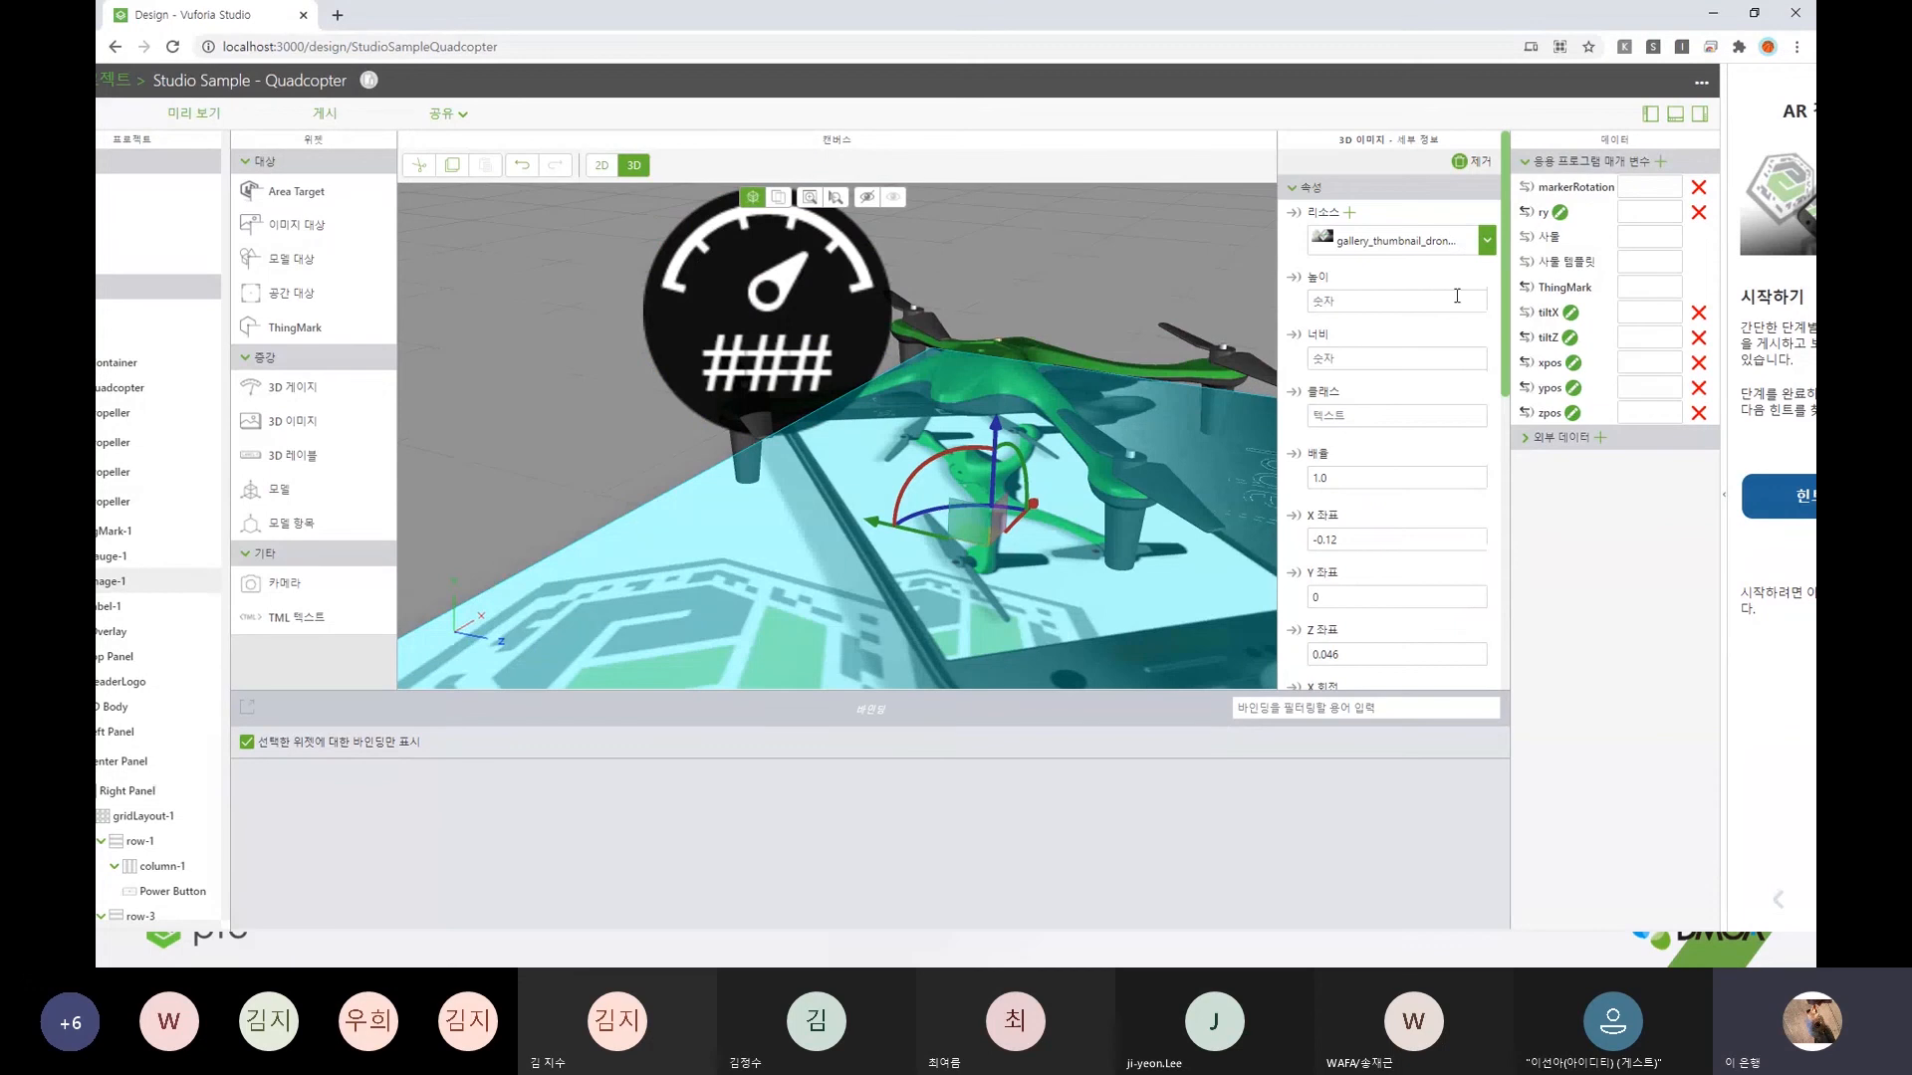
pyautogui.click(1488, 165)
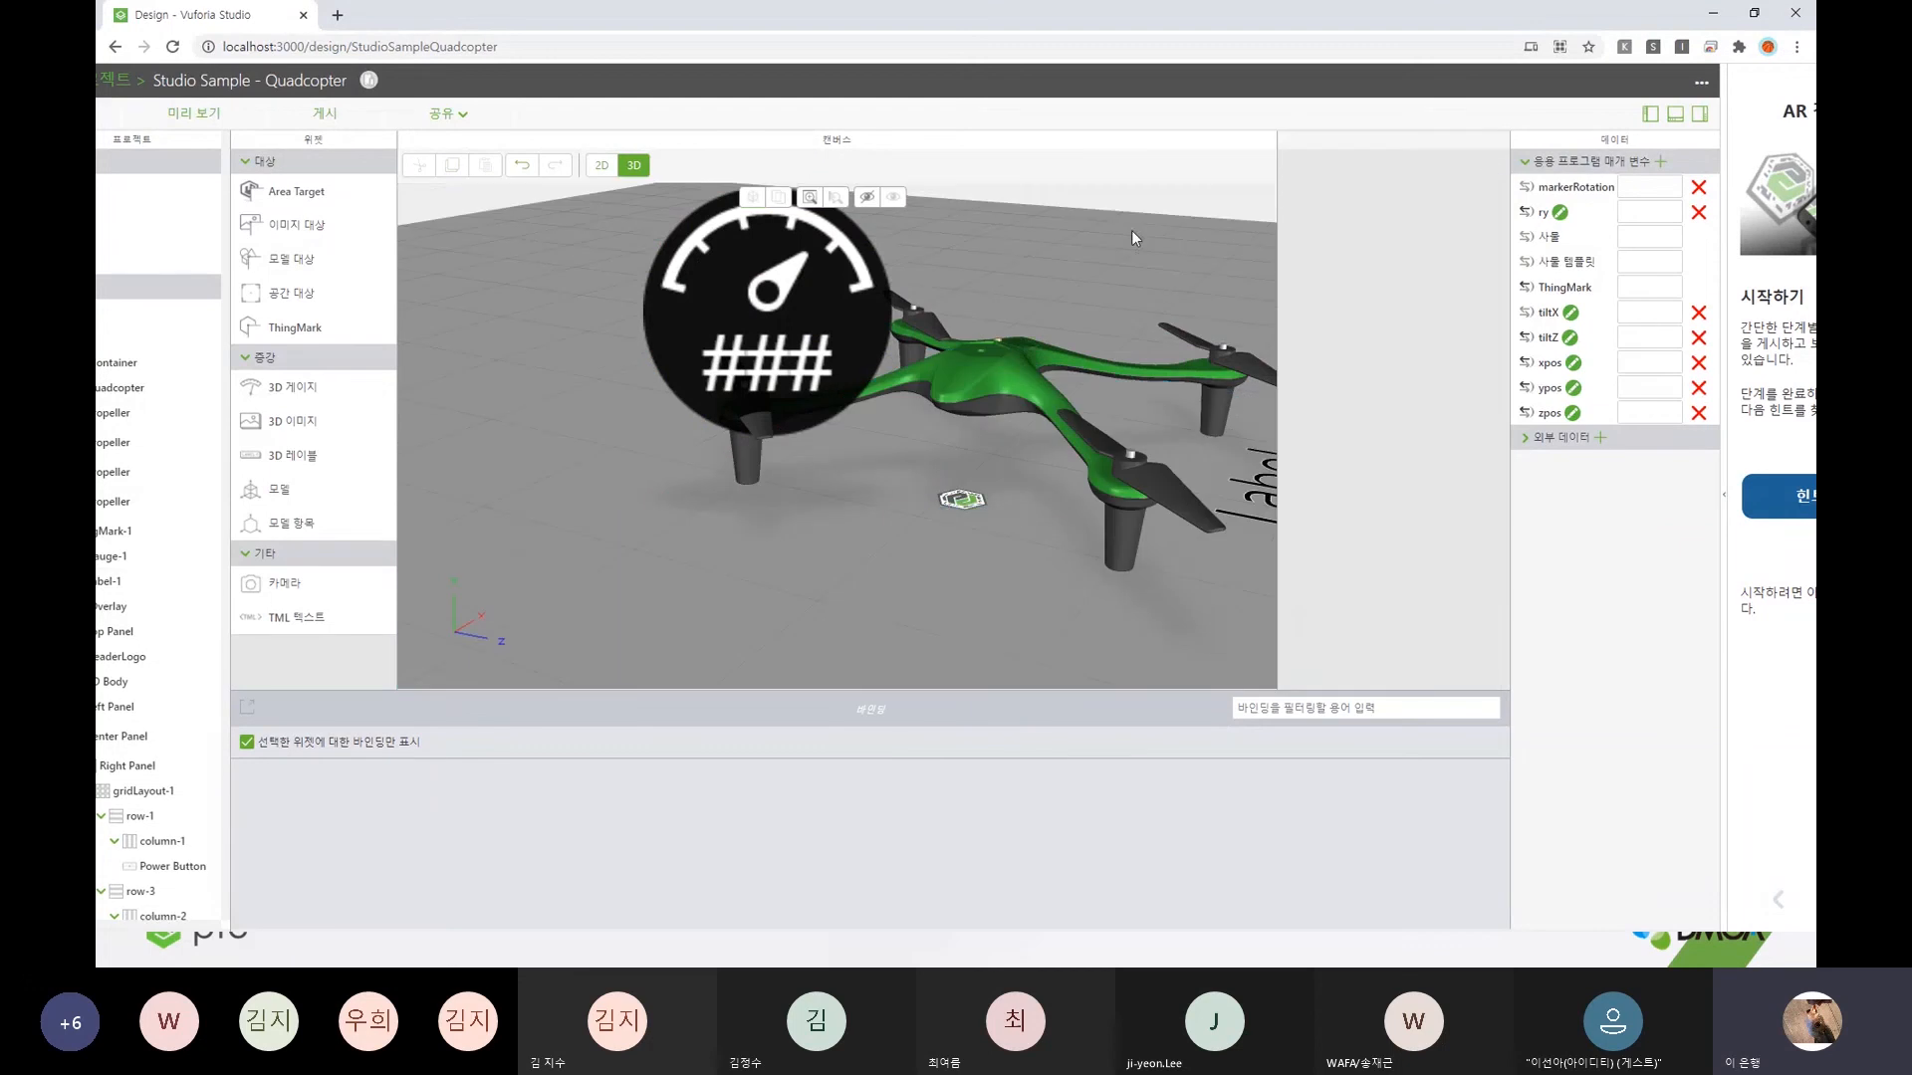
pyautogui.click(834, 303)
pyautogui.click(1472, 161)
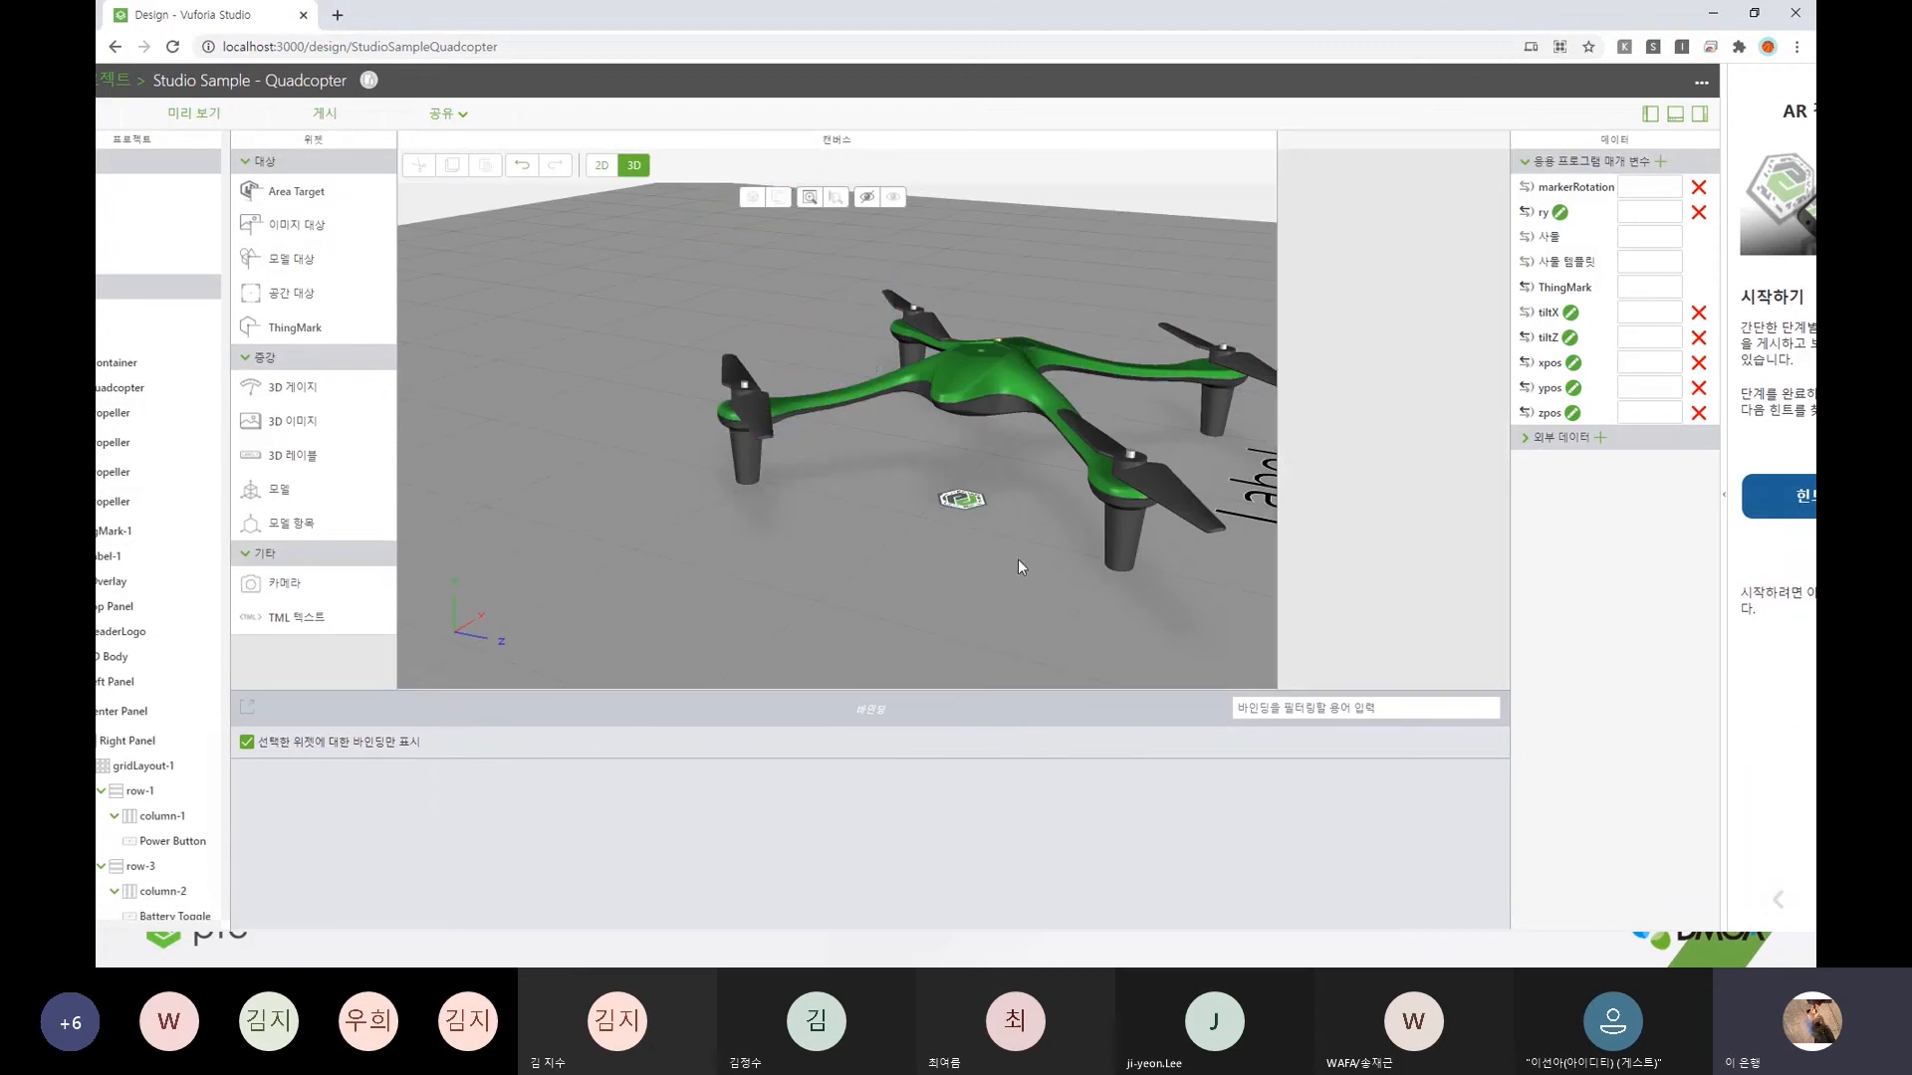
# - Turn on the 3D label's billboard option (빌보드) and move the label up beside the quadcopter's propeller
pyautogui.click(1269, 514)
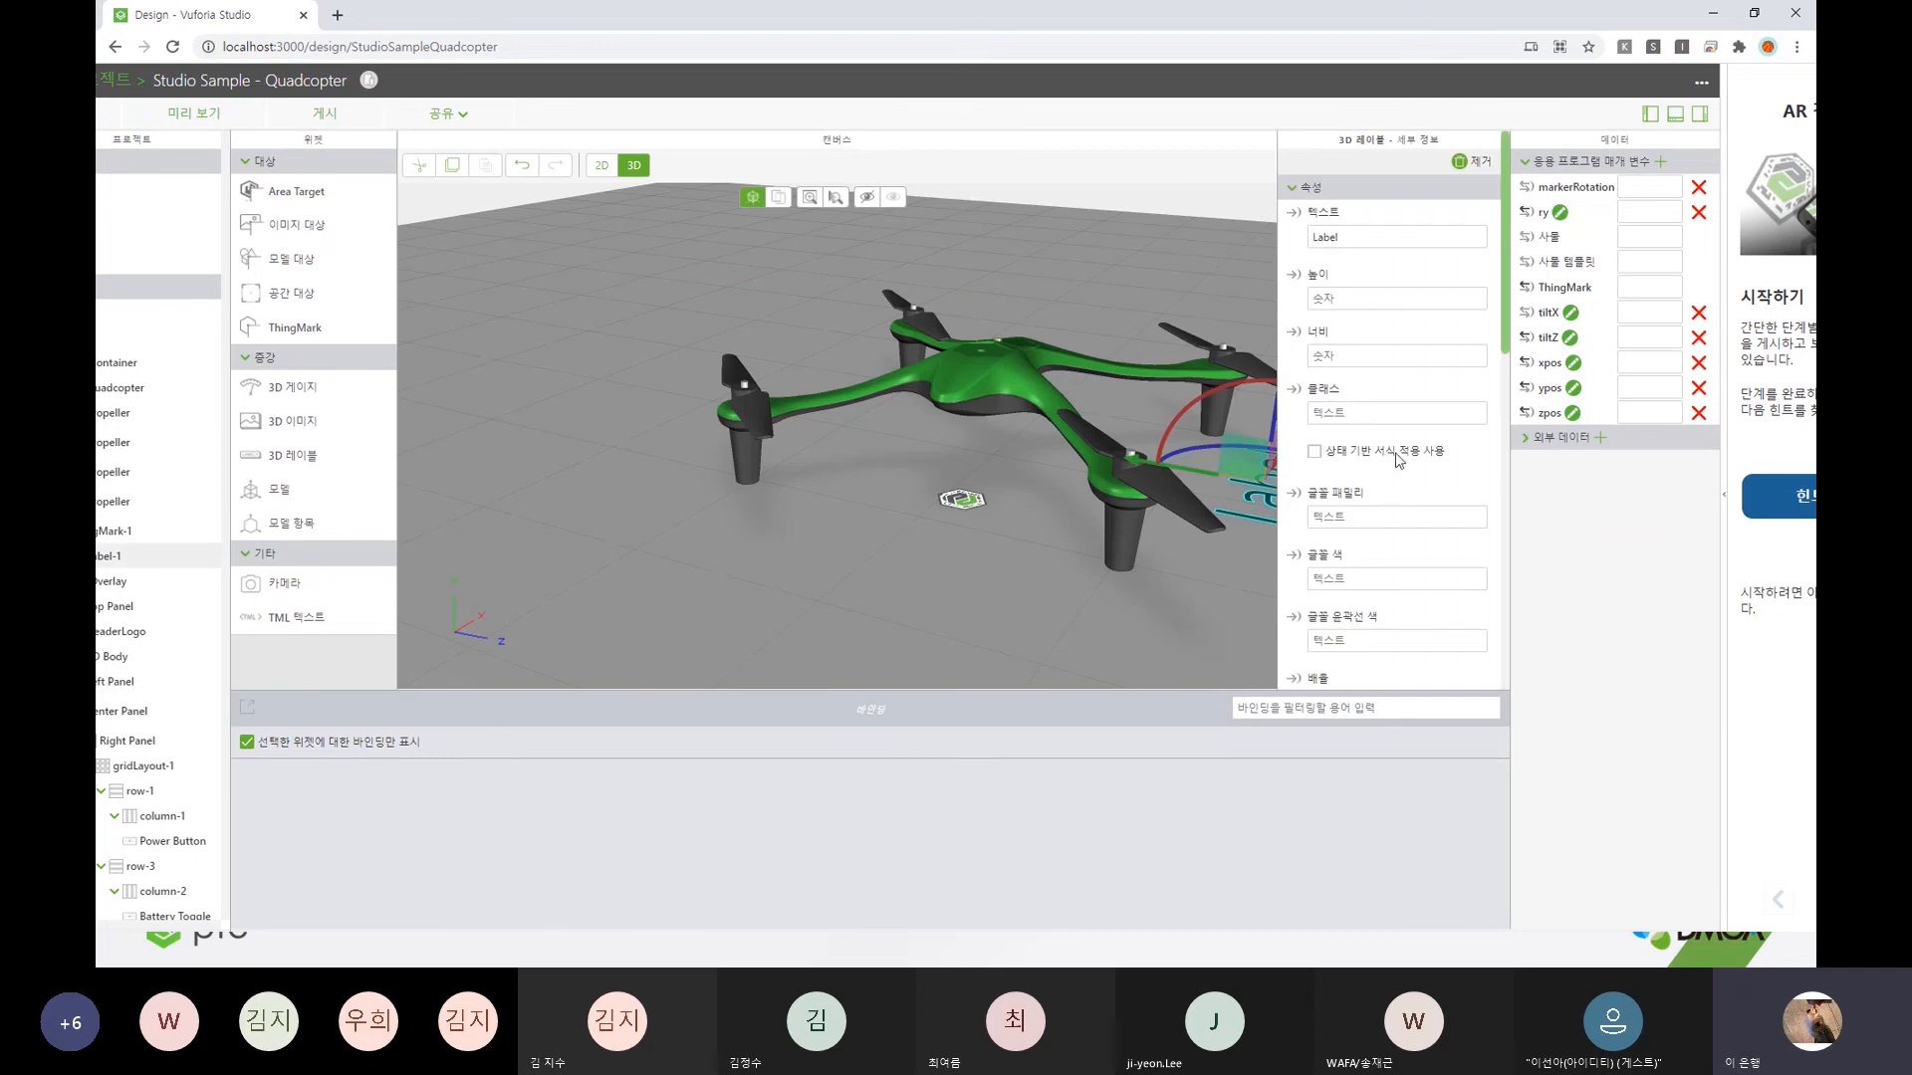
pyautogui.scroll(-10, 1442, 440)
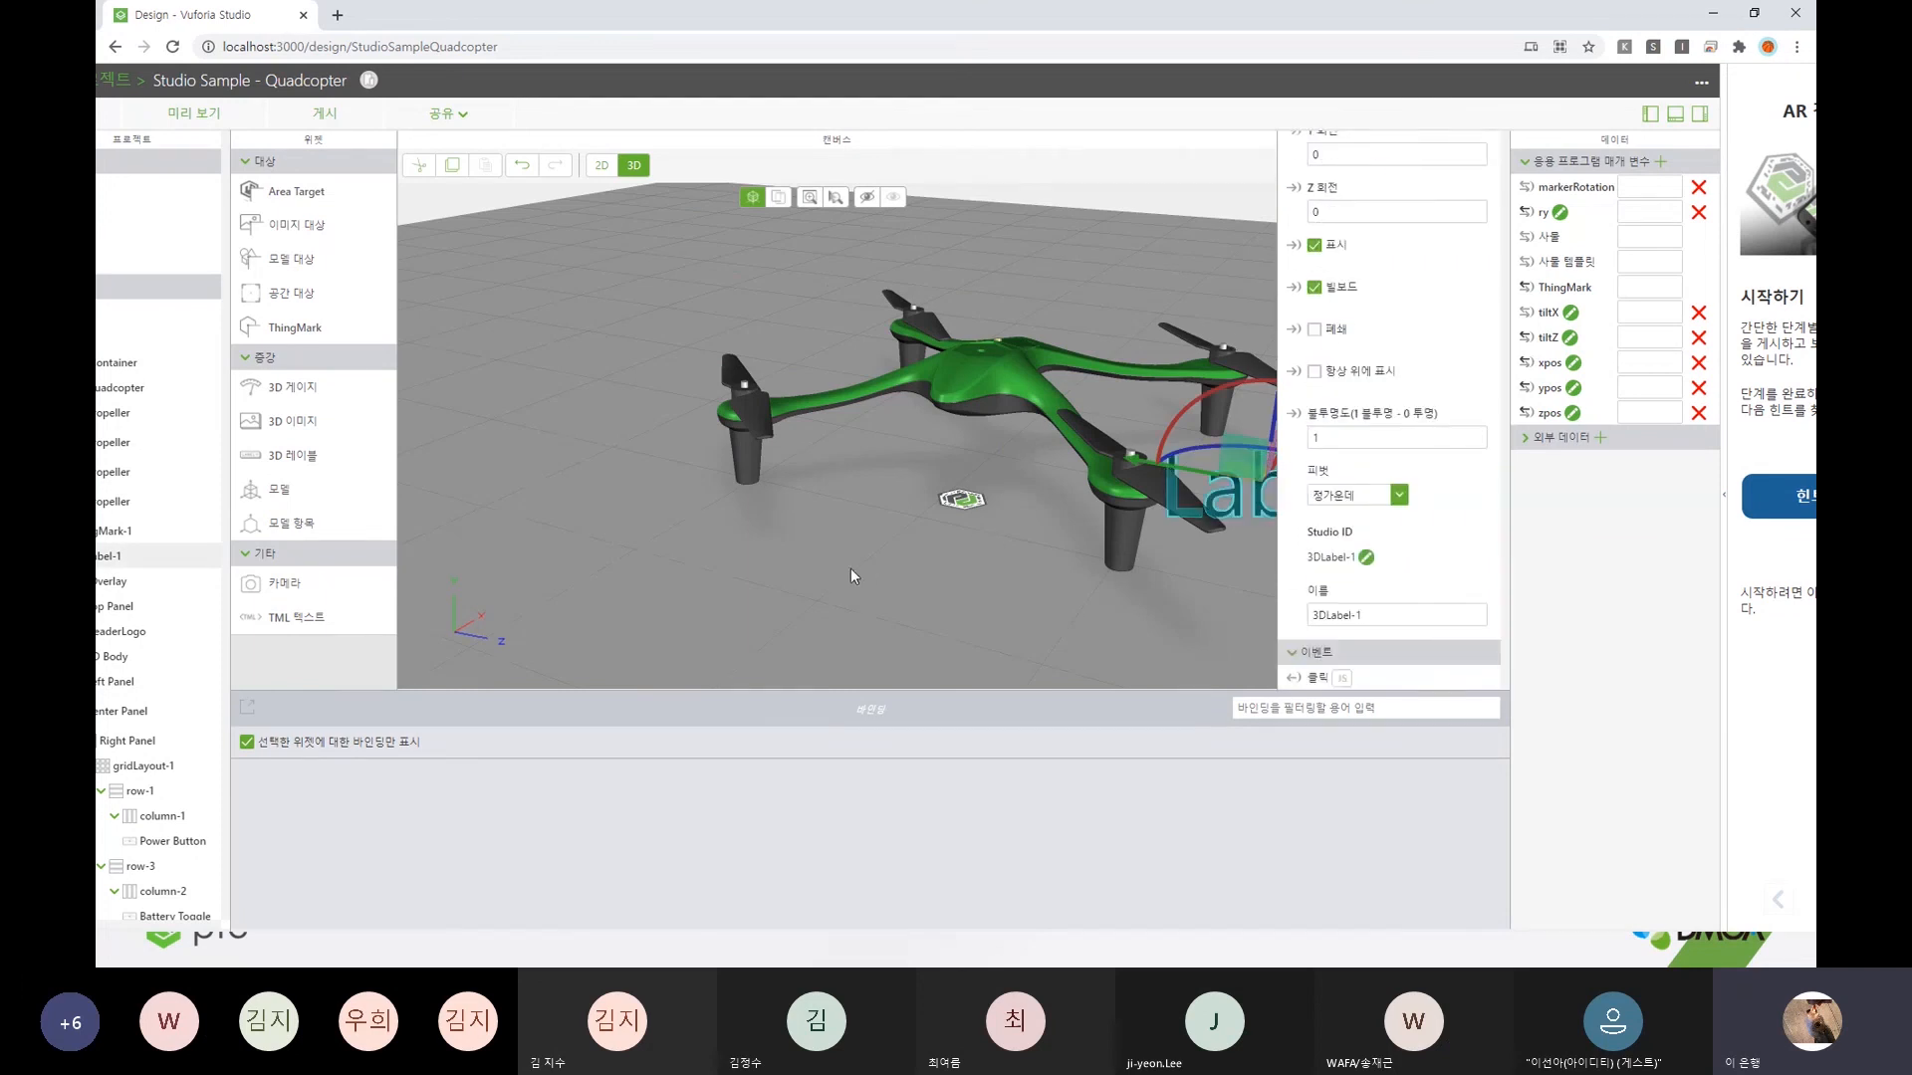
pyautogui.moveTo(850, 567); pyautogui.dragTo(690, 556, button='right')
pyautogui.moveTo(995, 460); pyautogui.dragTo(767, 369)
pyautogui.moveTo(747, 284); pyautogui.dragTo(733, 189)
pyautogui.moveTo(743, 579); pyautogui.dragTo(789, 580)
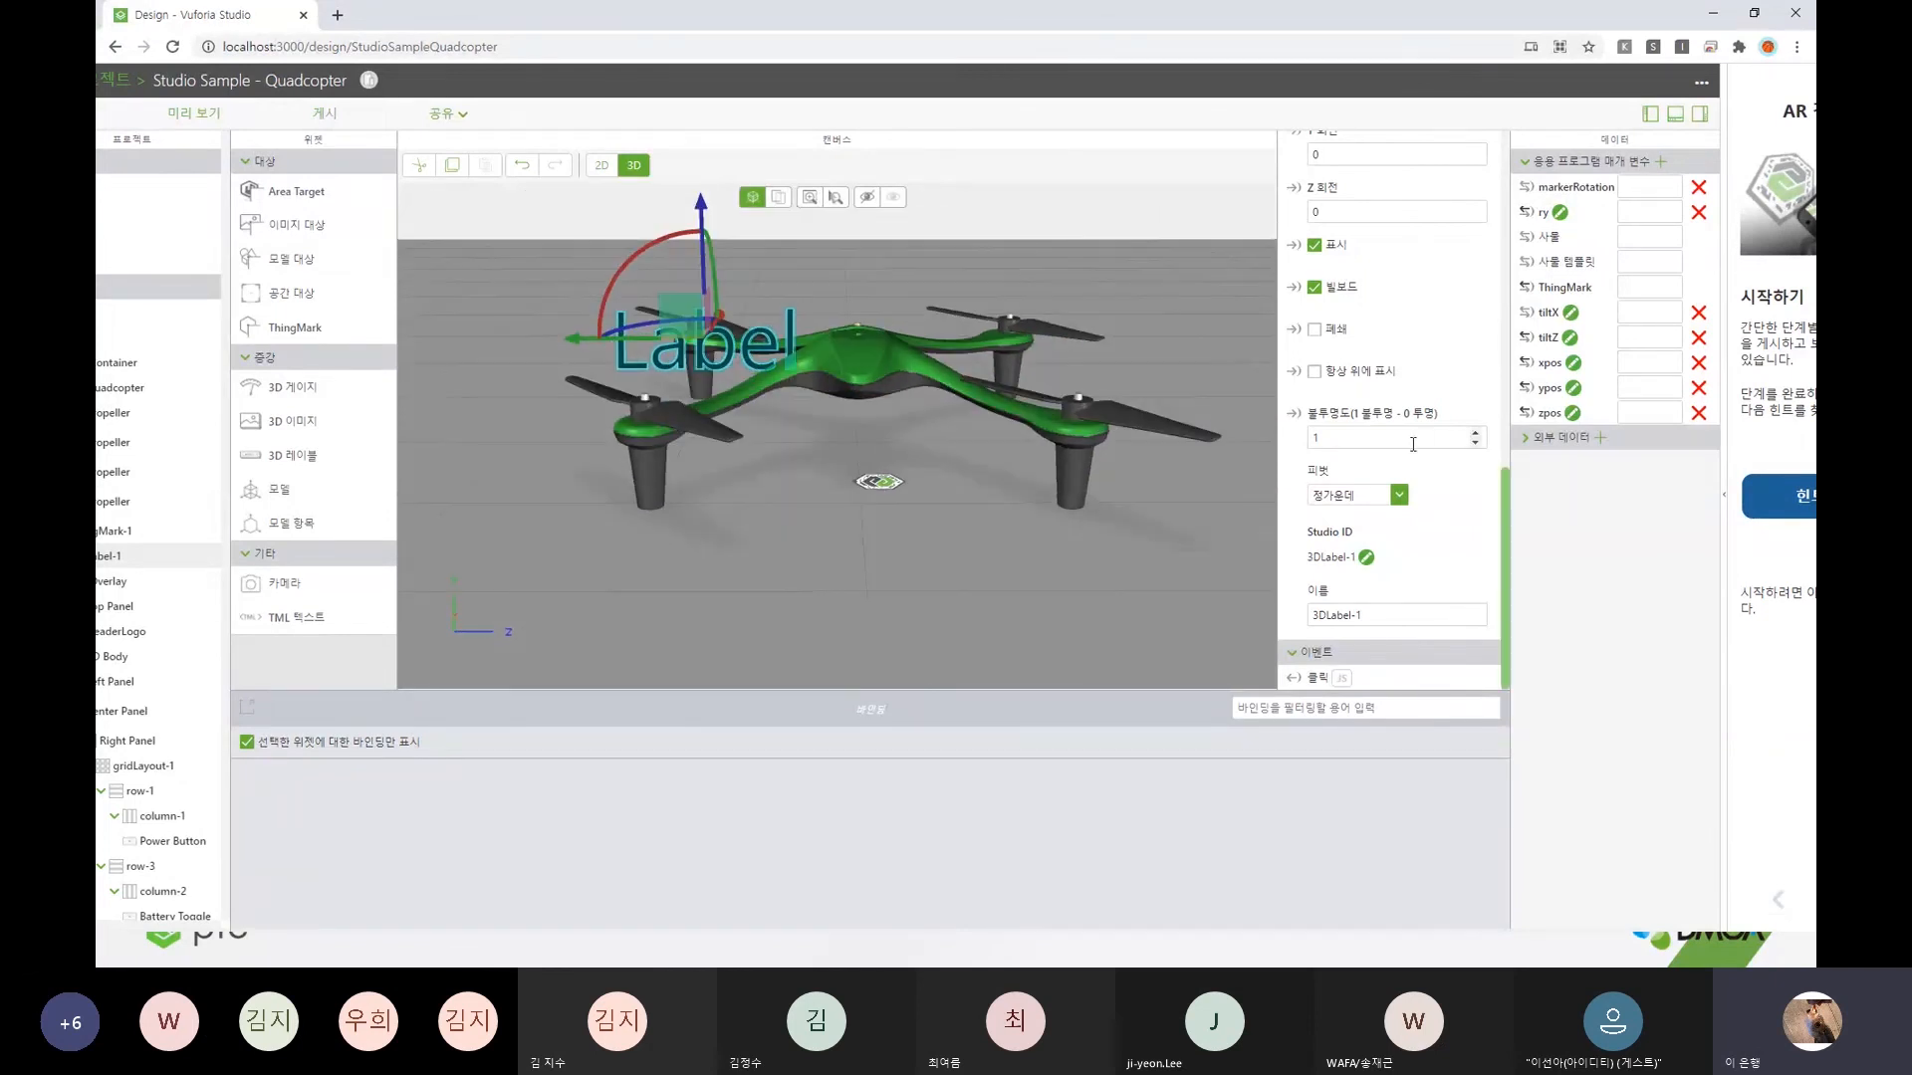
# - Set the 3D label's text to 블레이드 and open its class property (클래스) for editing
pyautogui.scroll(8, 1344, 440)
pyautogui.doubleClick(1394, 236)
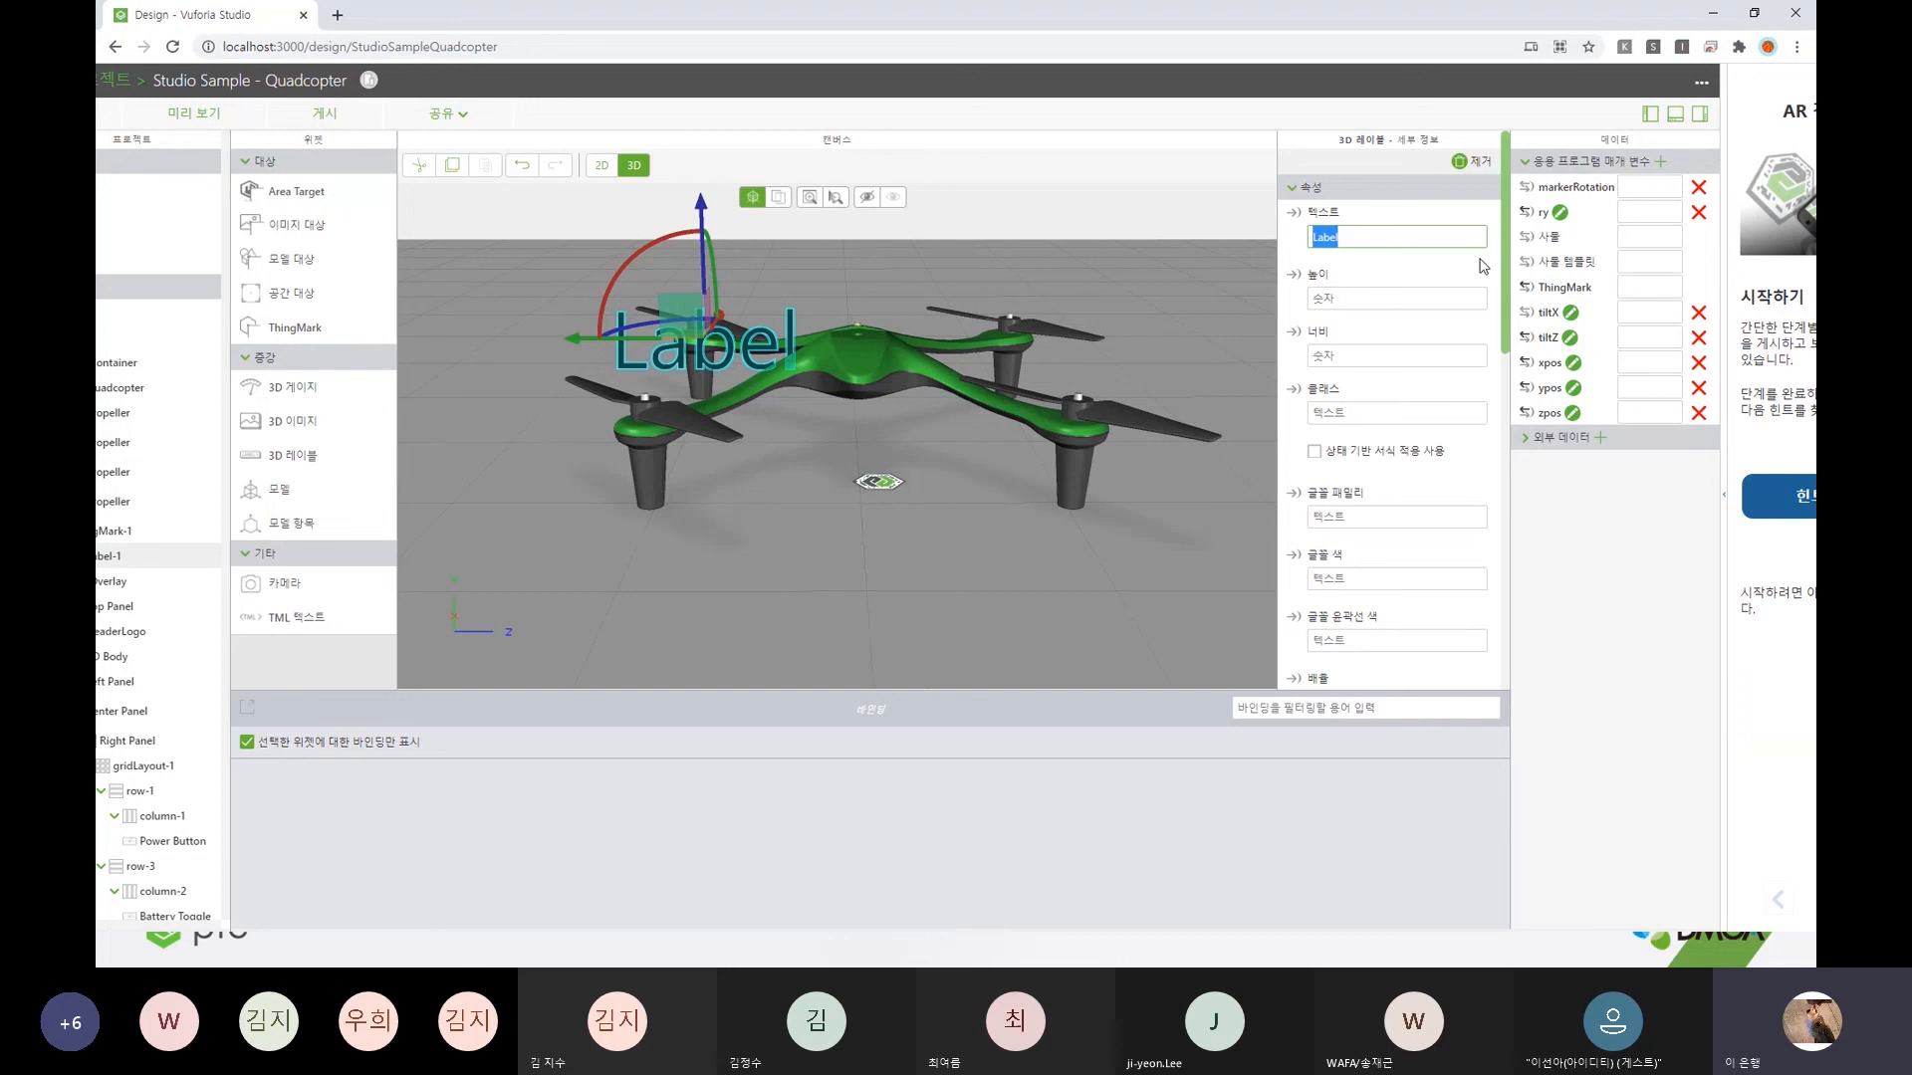
pyautogui.write('블레이드')
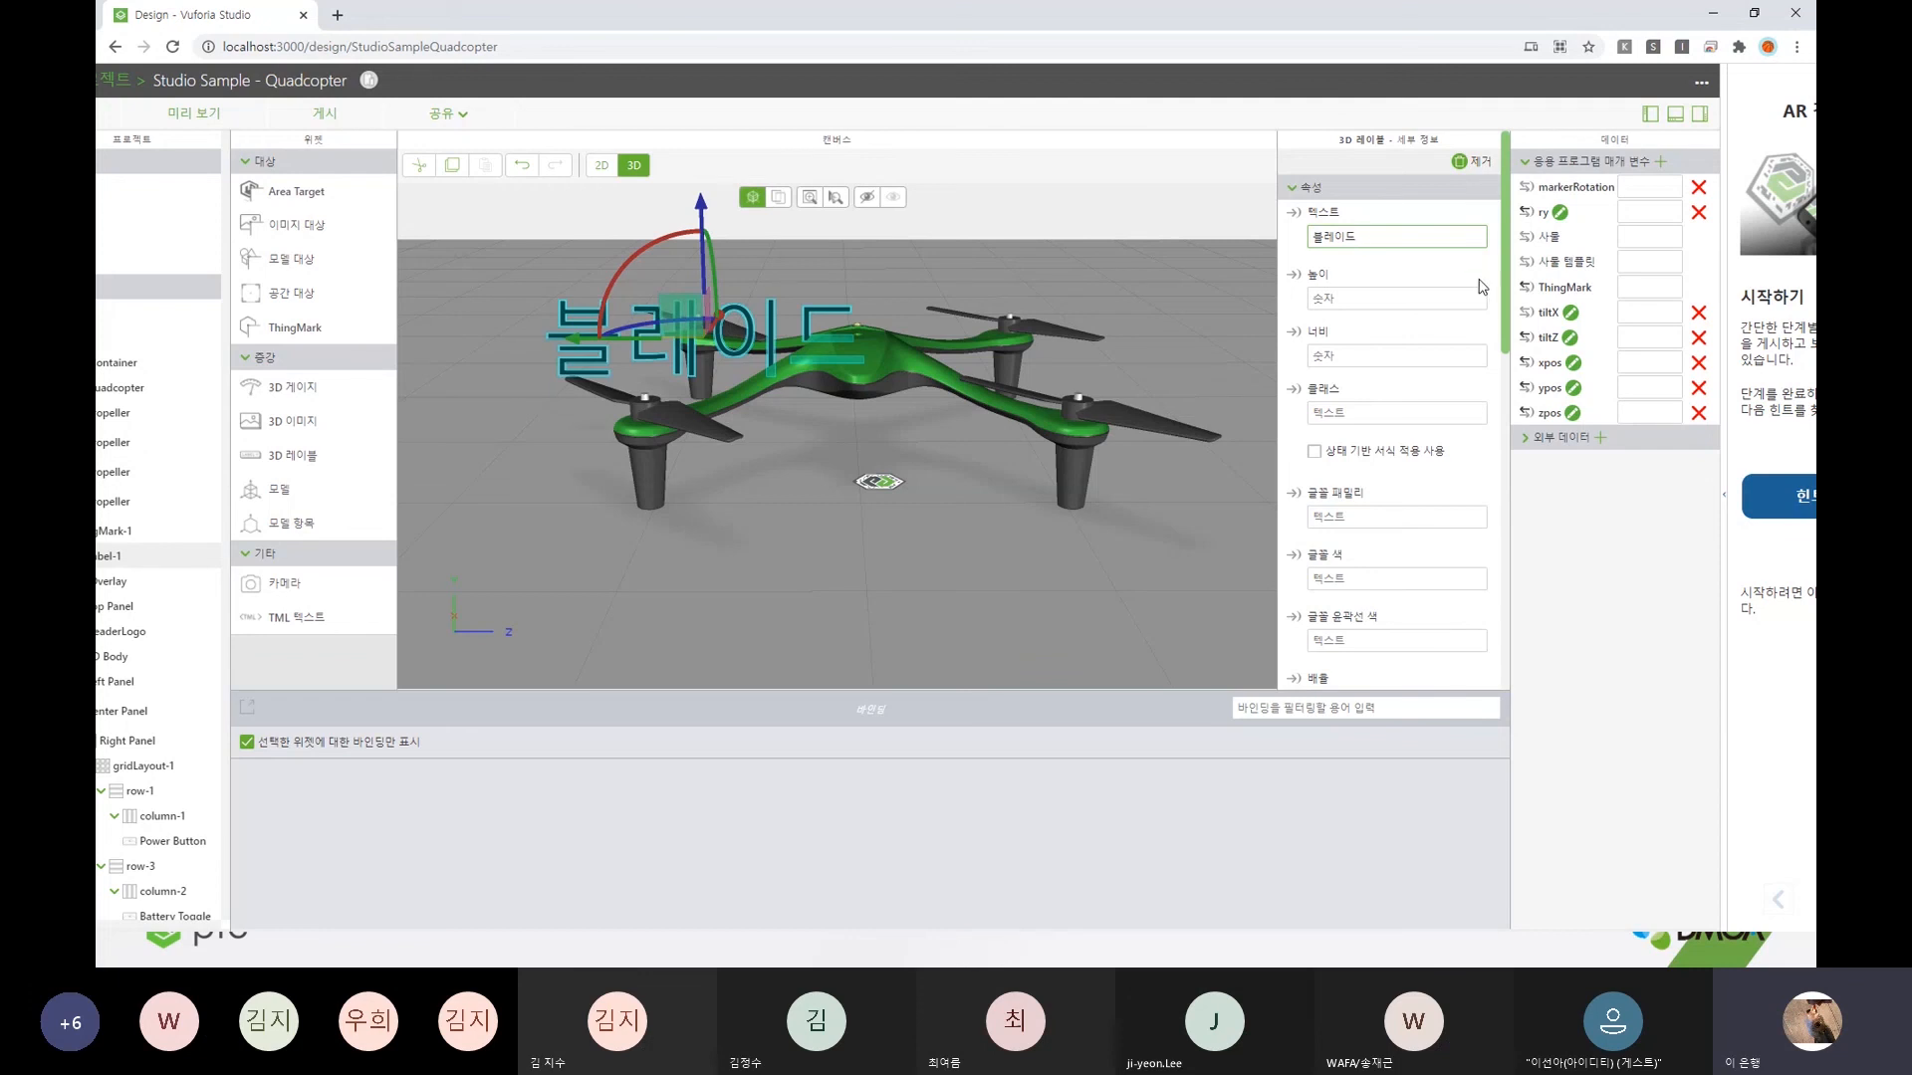
pyautogui.click(1353, 416)
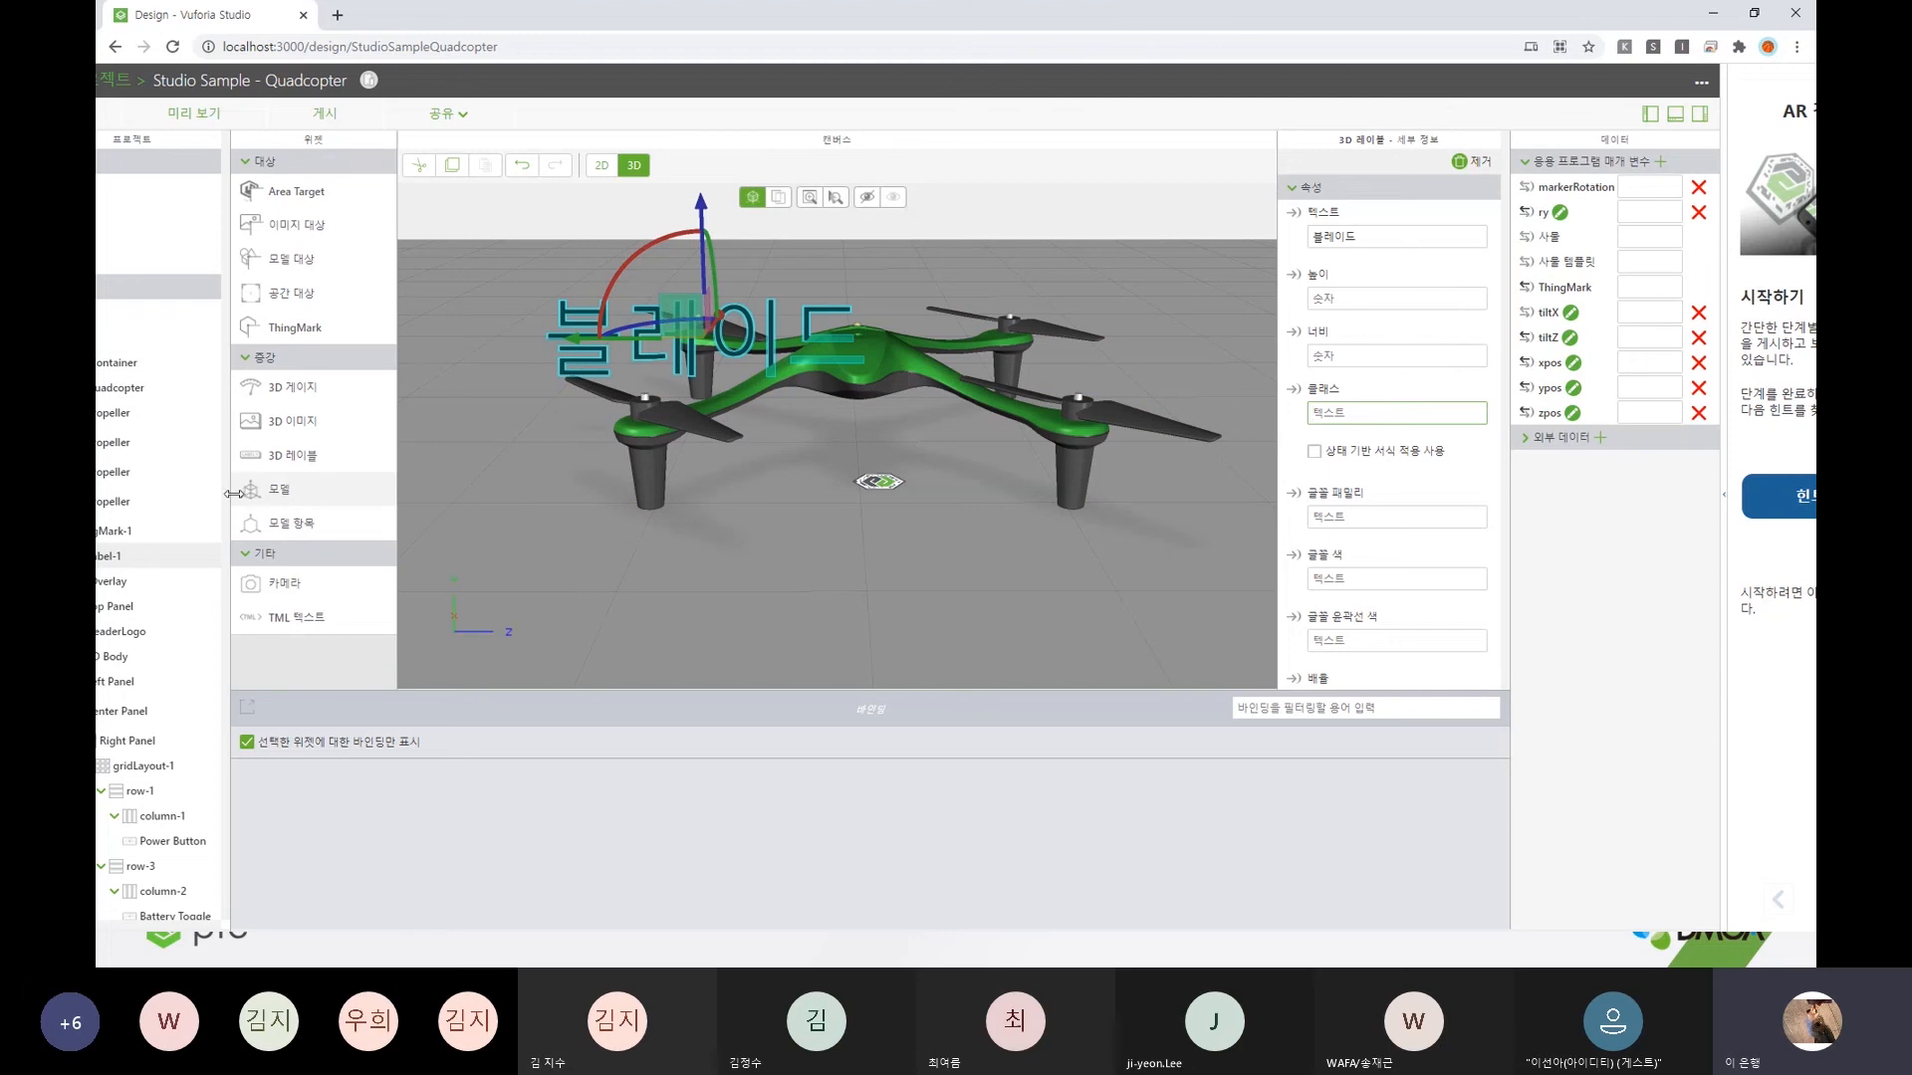
# - Widen the project tree area and try to bring the window's cut-off edge into view by restoring, moving and maximizing the browser window
pyautogui.moveTo(278, 489); pyautogui.dragTo(228, 513)
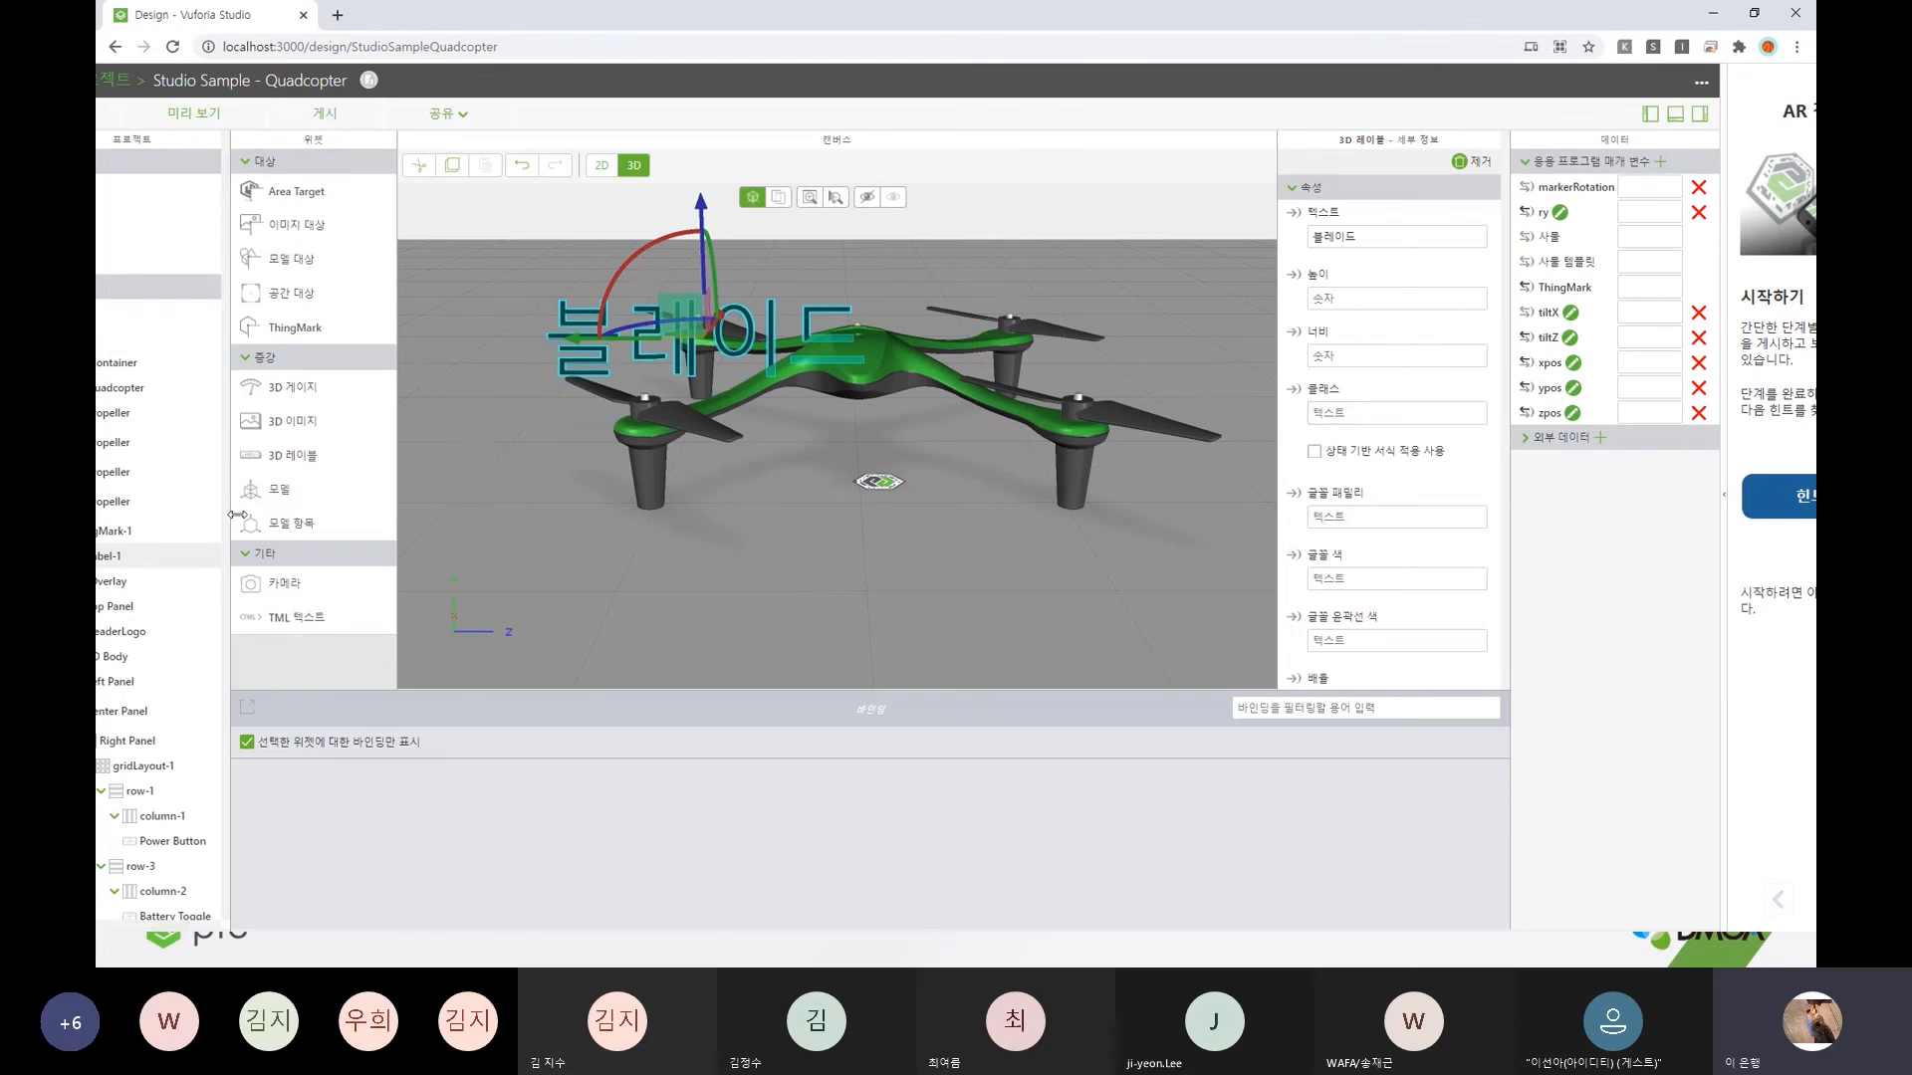
pyautogui.moveTo(236, 514); pyautogui.dragTo(329, 567)
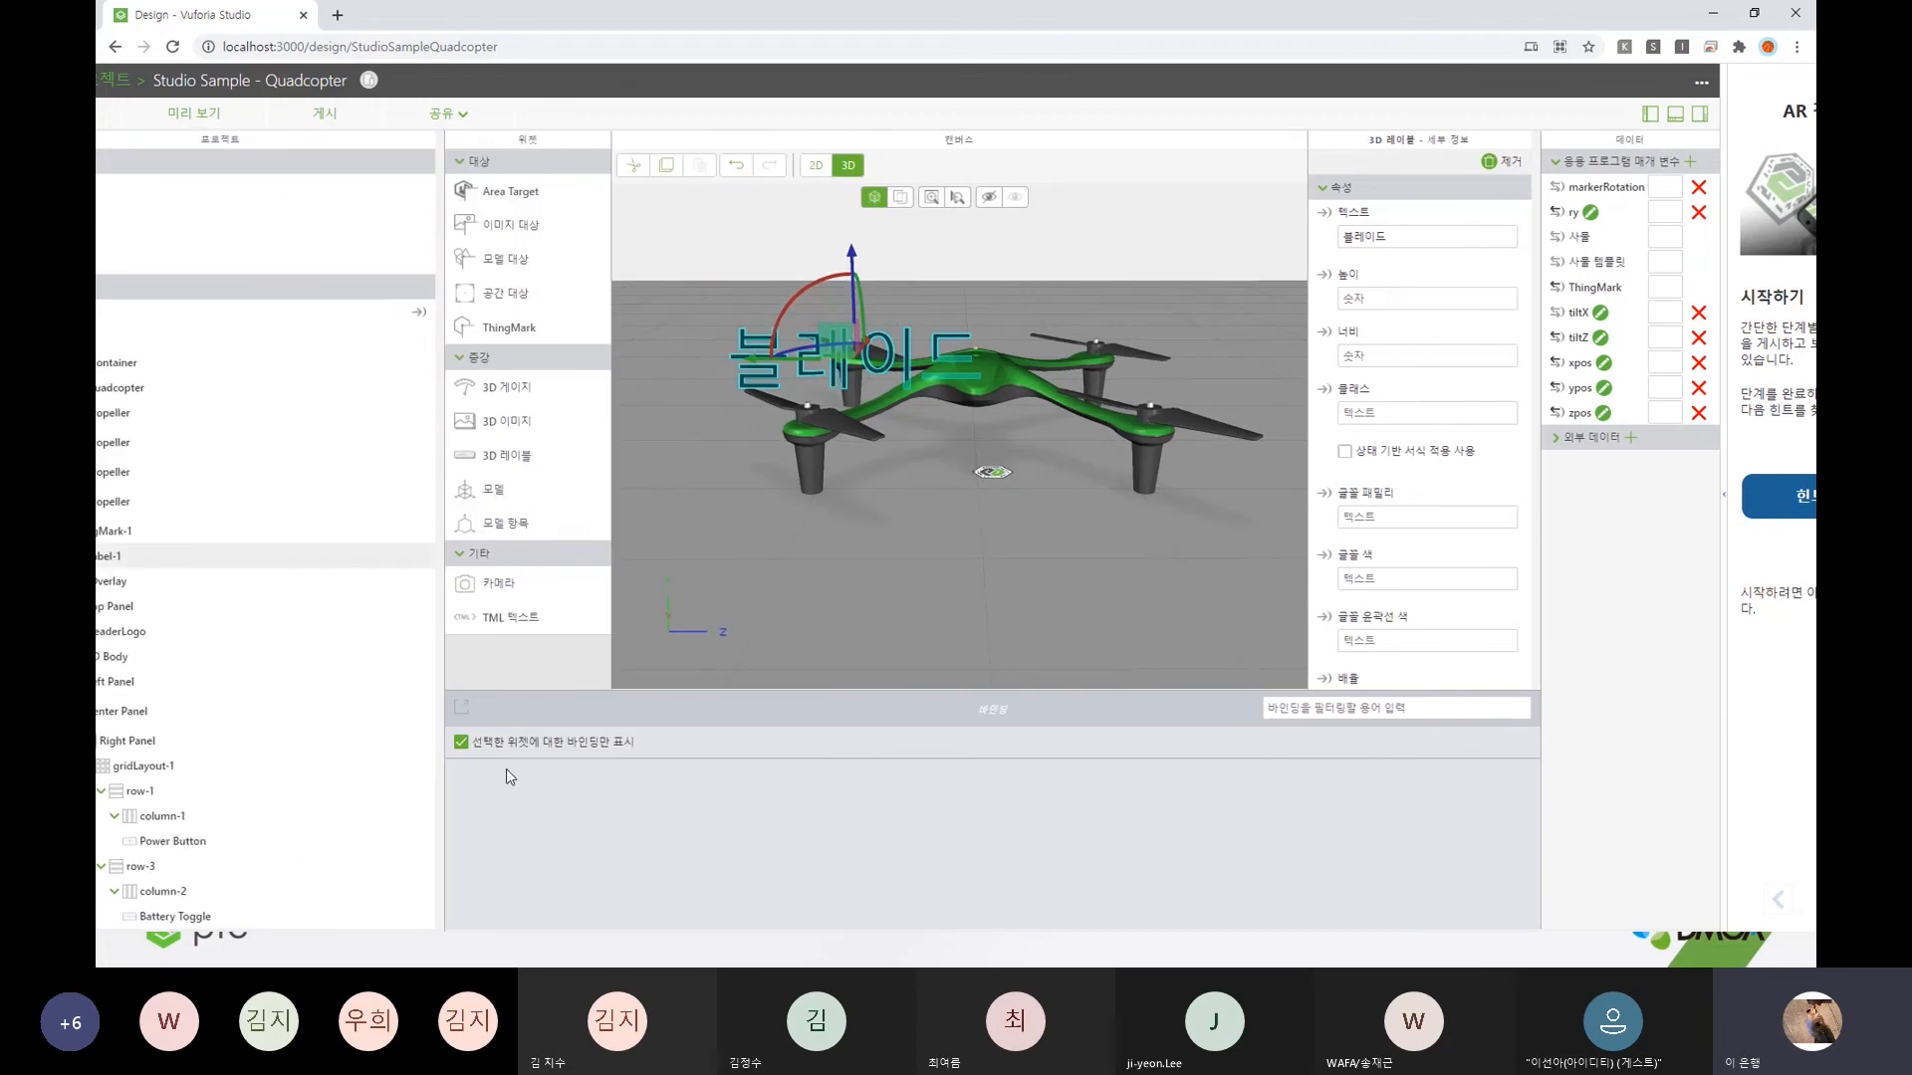
pyautogui.doubleClick(1235, 31)
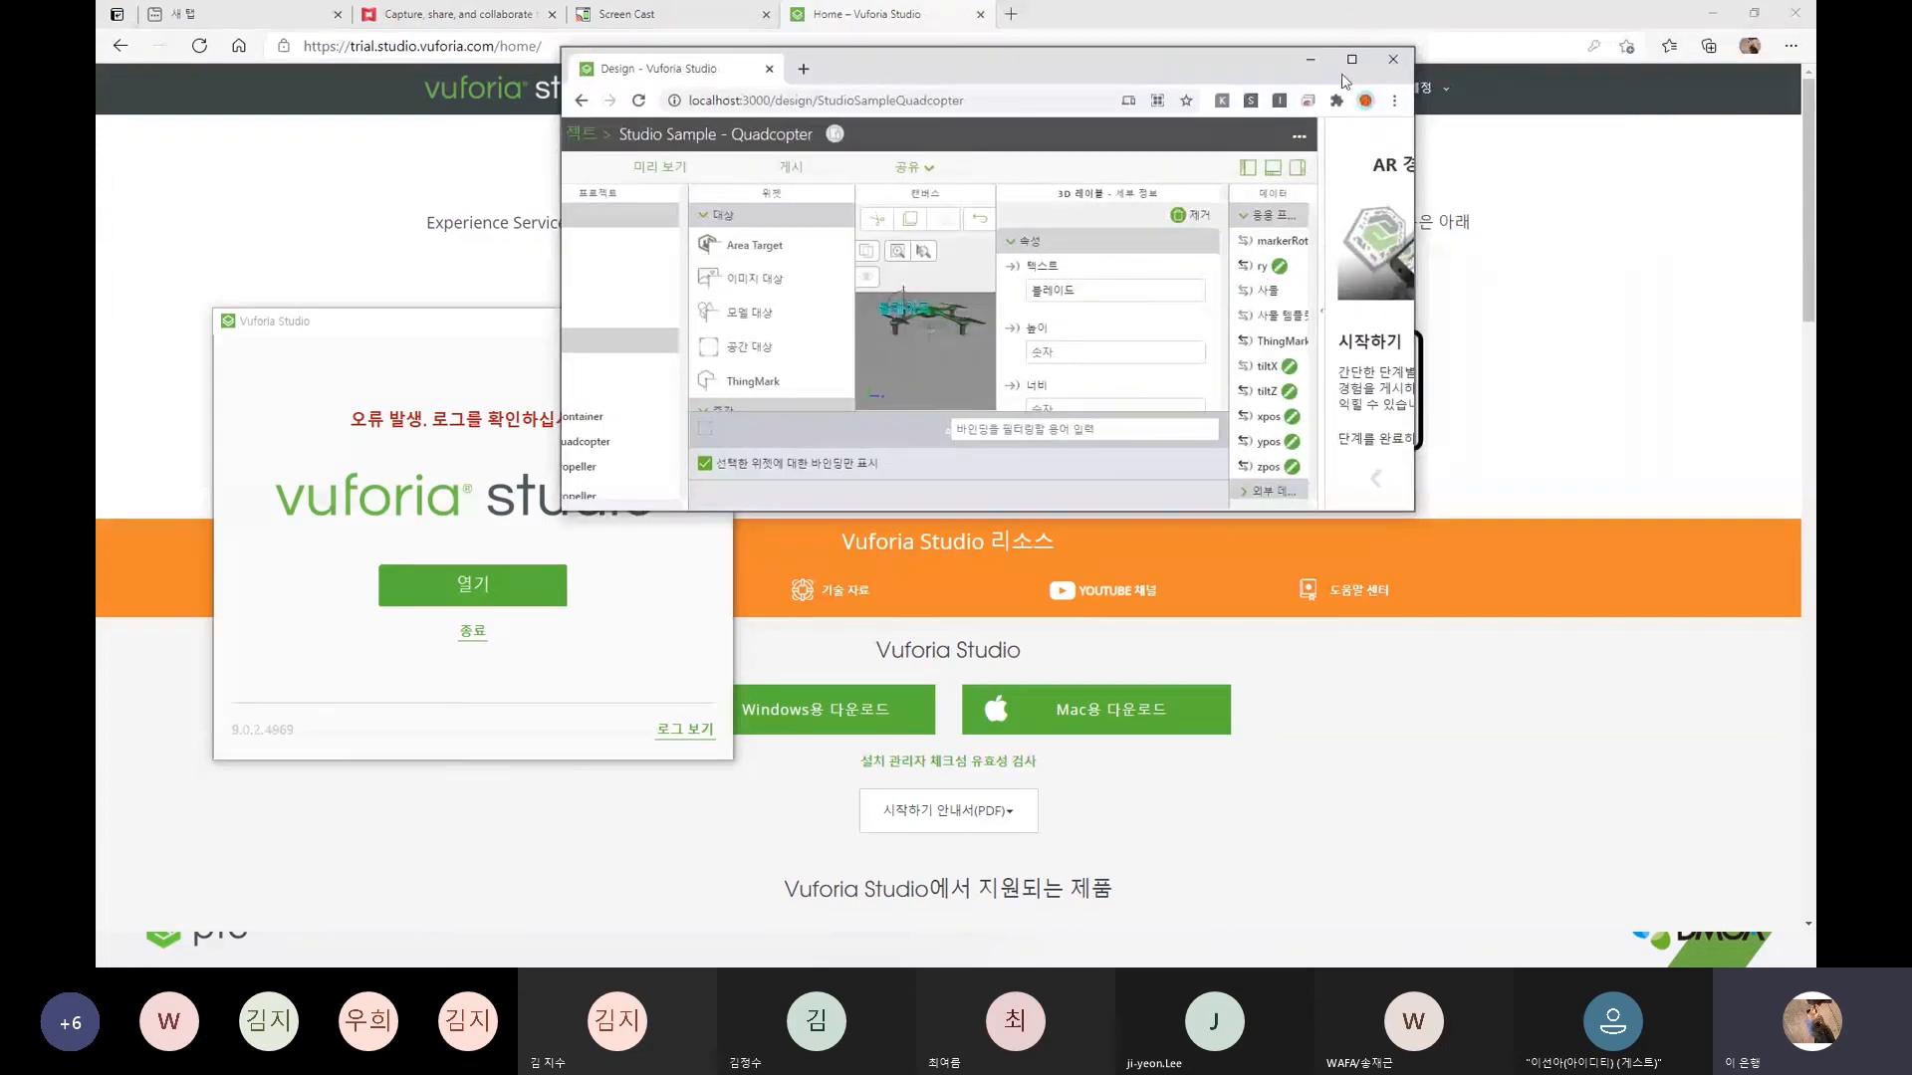
pyautogui.click(1352, 60)
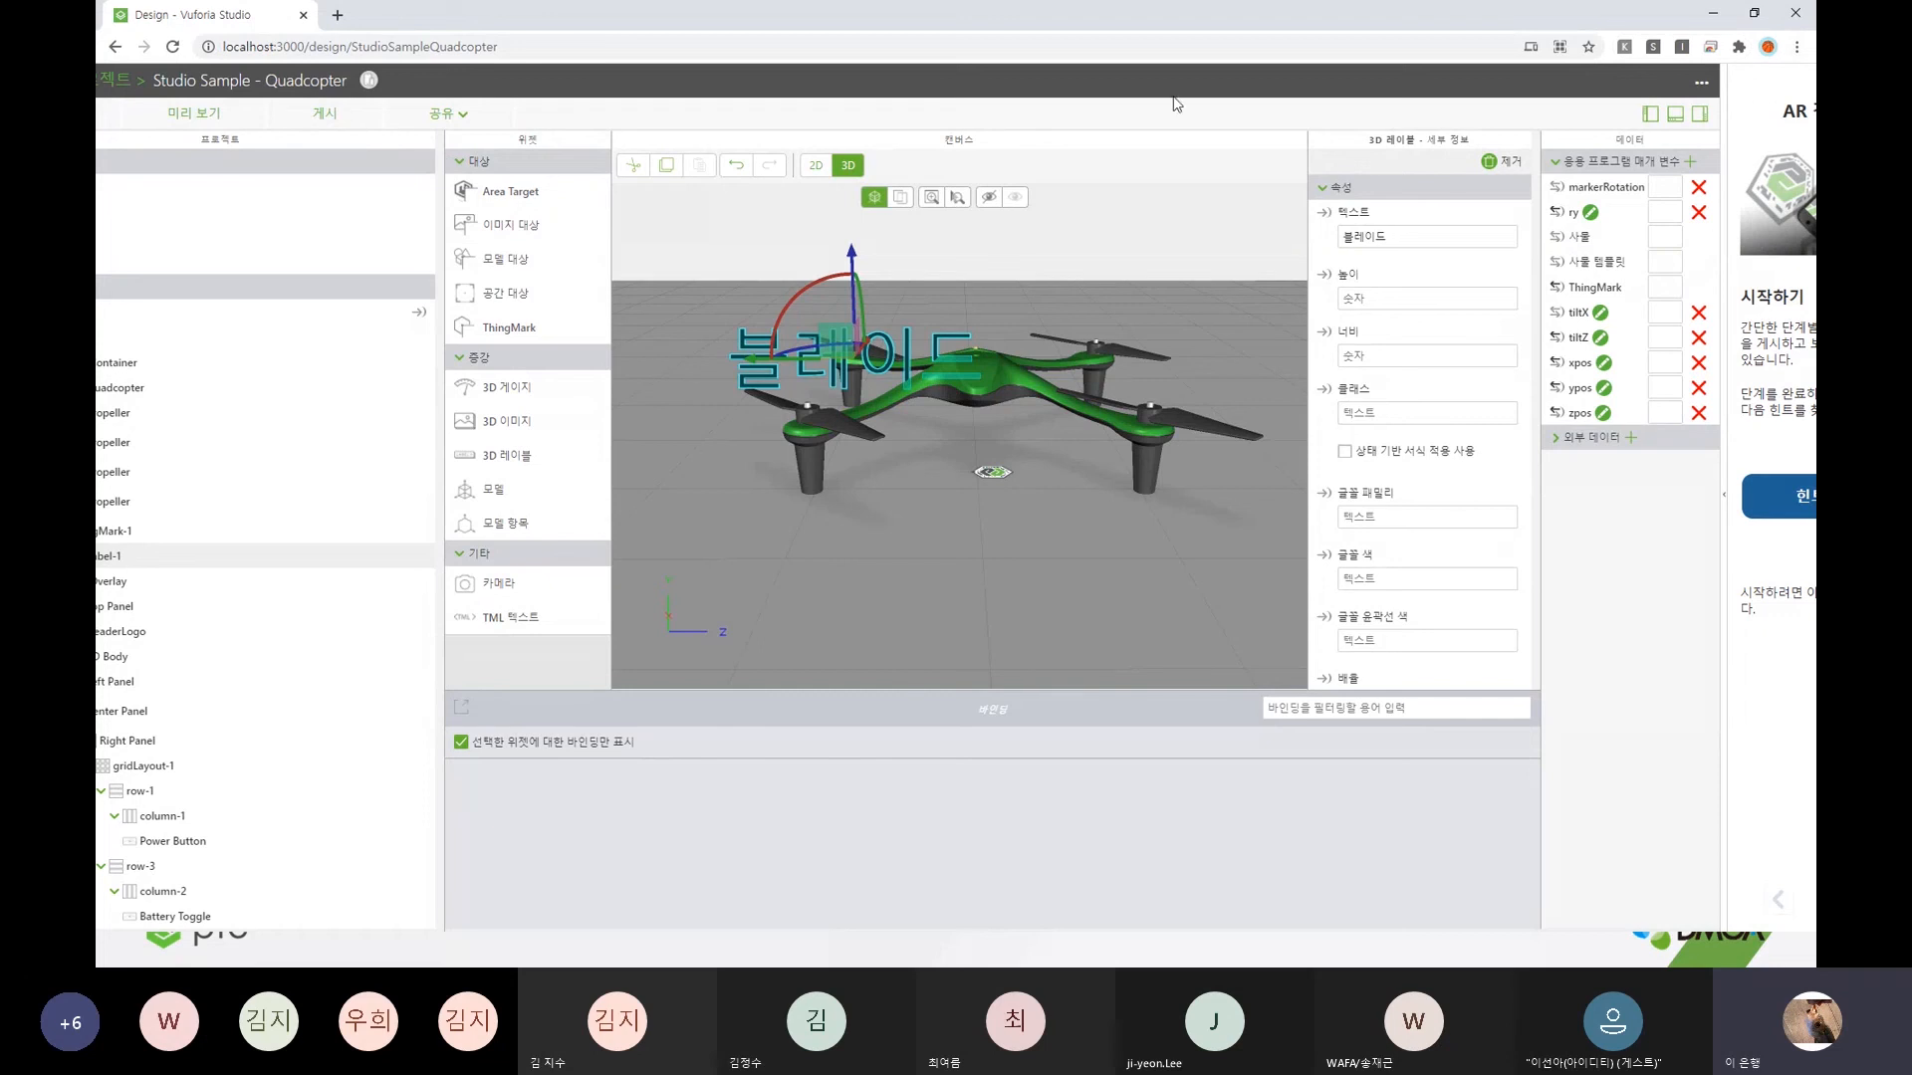
pyautogui.doubleClick(527, 25)
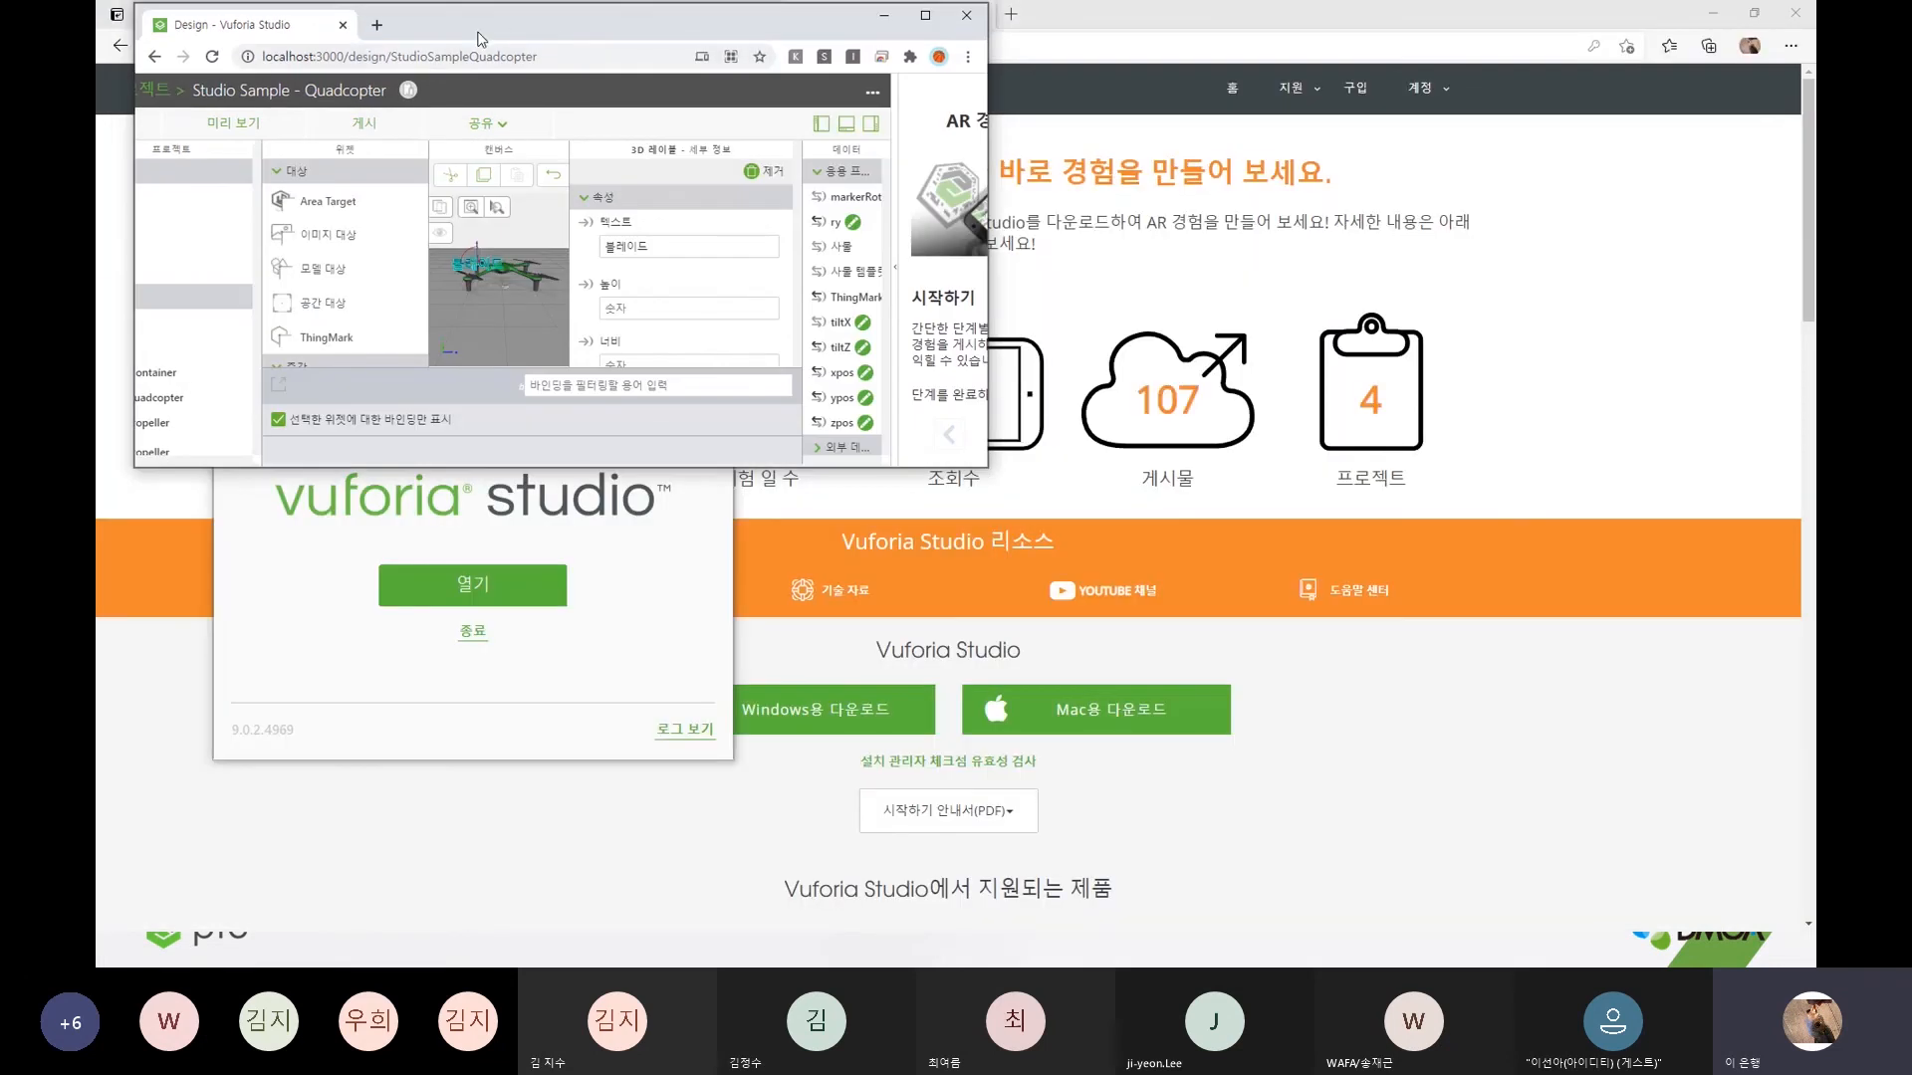
pyautogui.moveTo(477, 35); pyautogui.dragTo(568, 86)
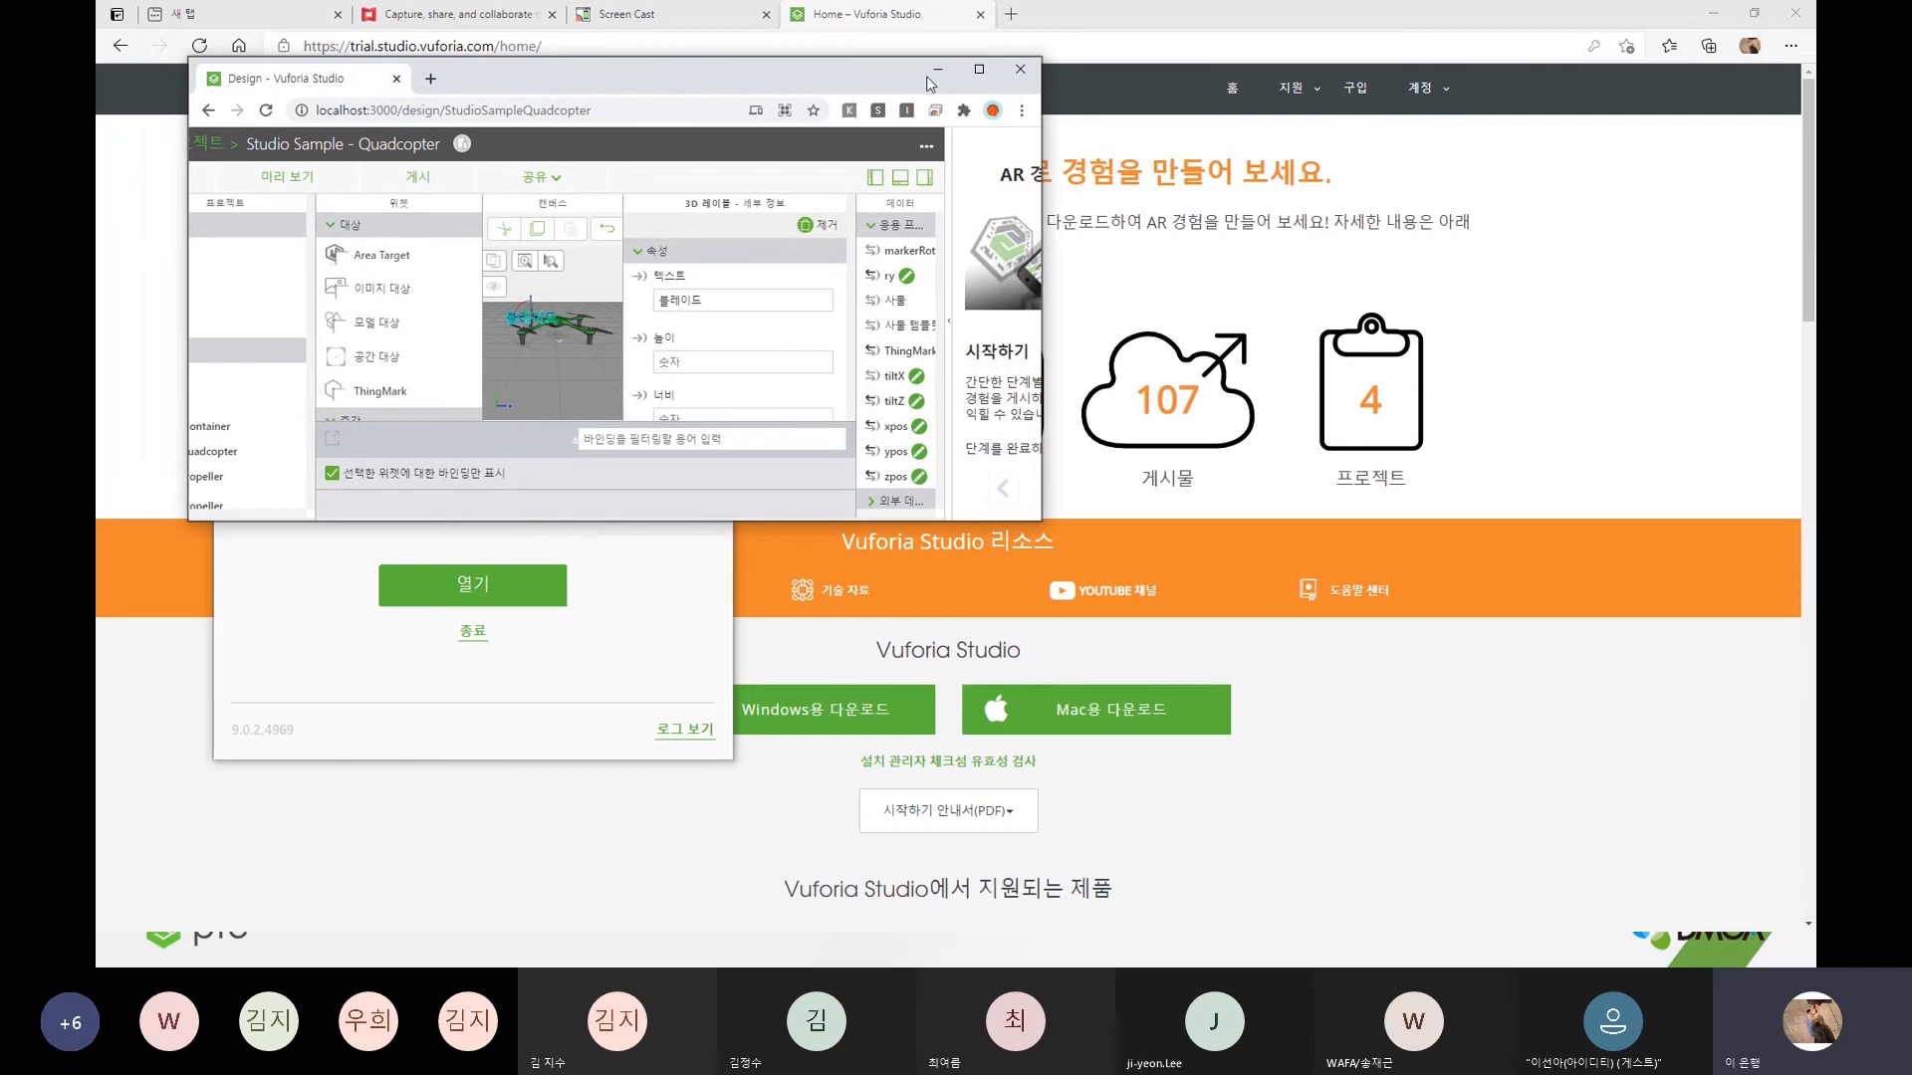
pyautogui.click(979, 68)
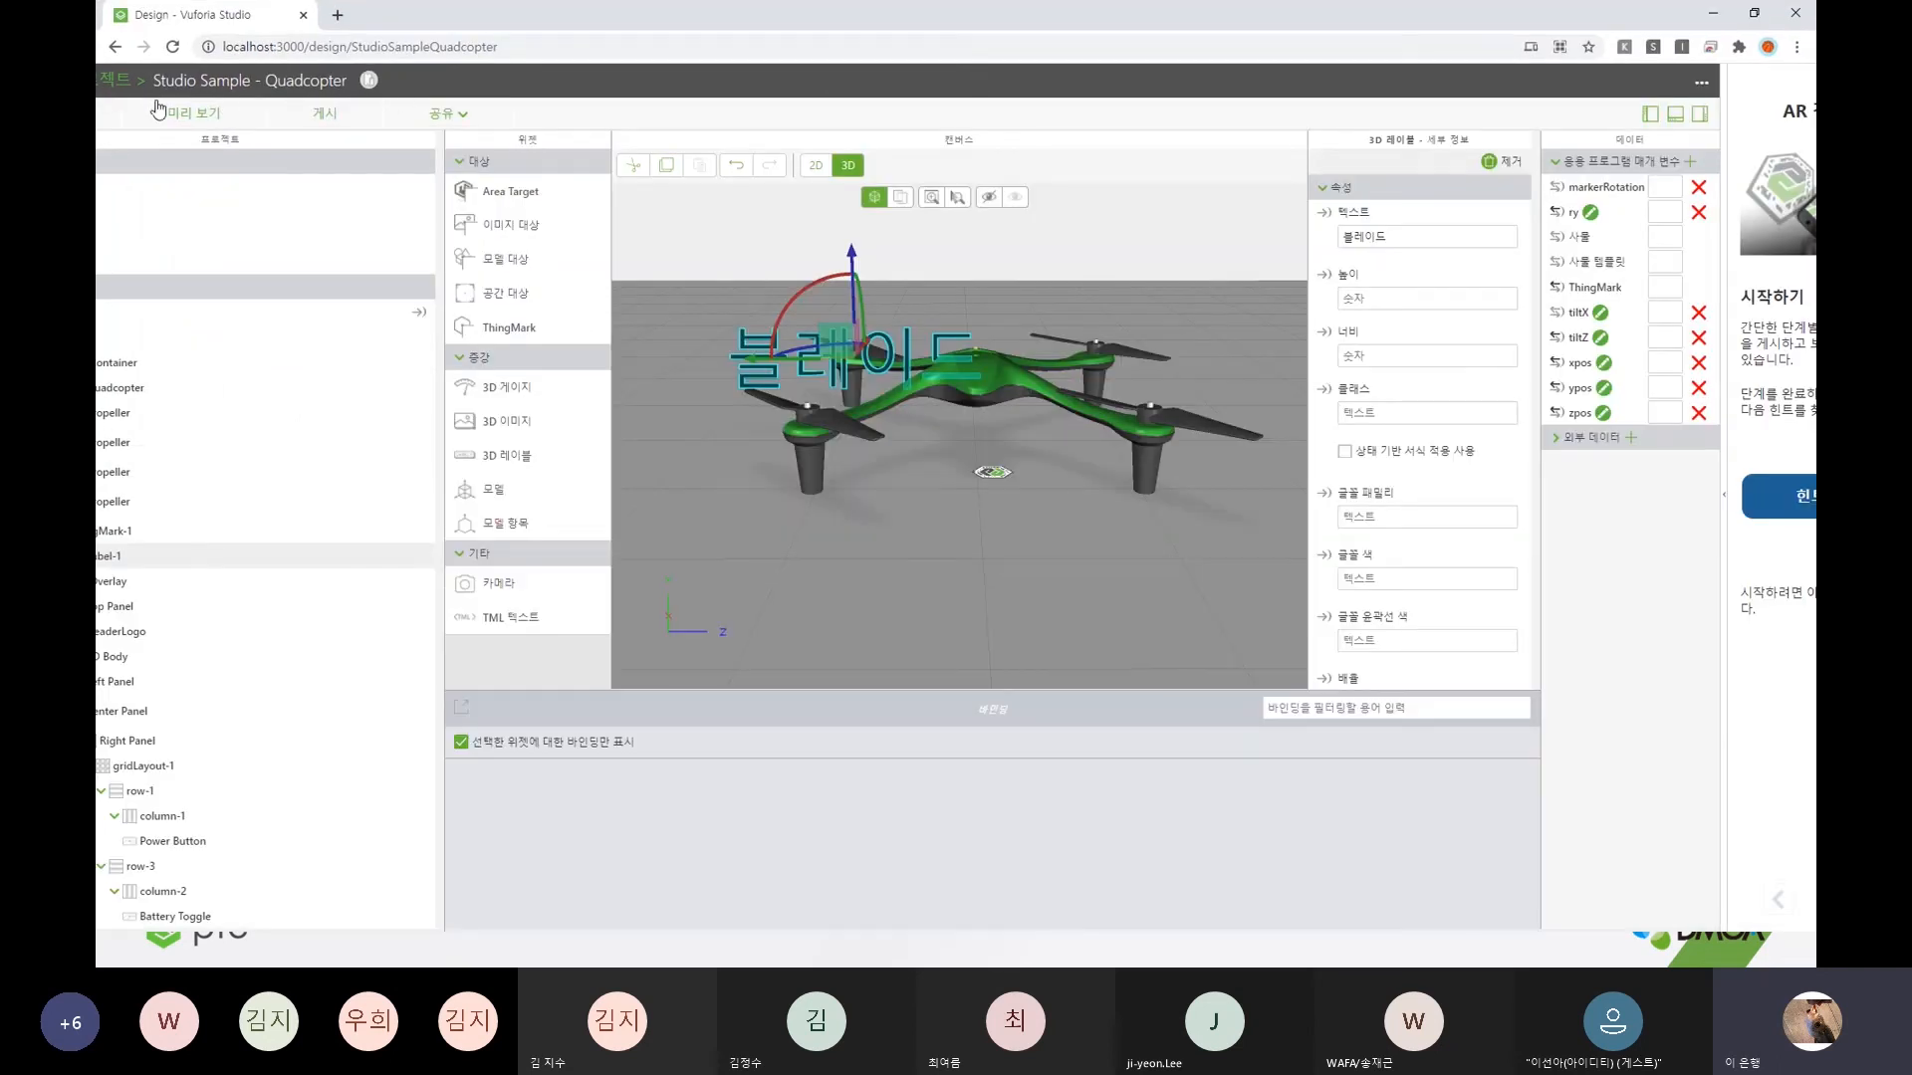
pyautogui.moveTo(132, 82); pyautogui.dragTo(344, 133)
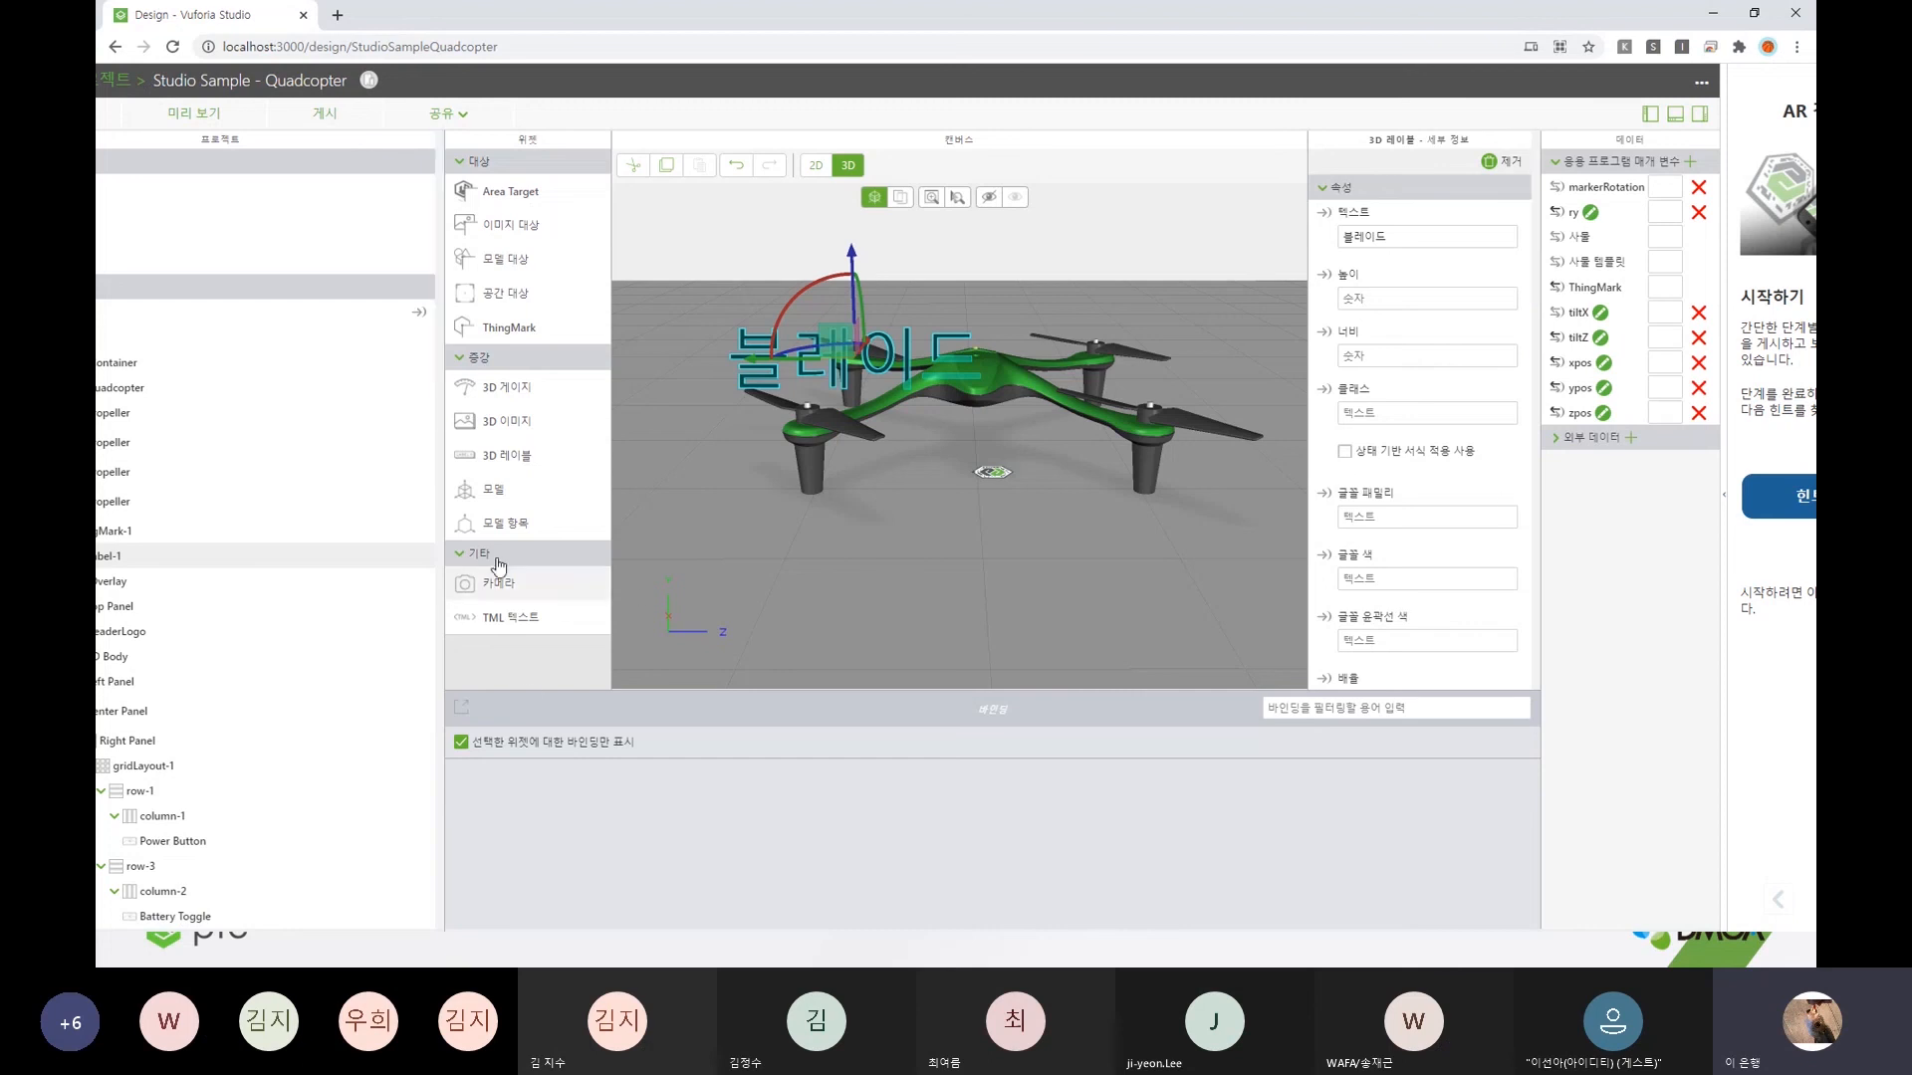
# - Open the application stylesheet app.scss and examine its class definitions, highlighting the .scaled-logo class name
pyautogui.scroll(-15, 289, 652)
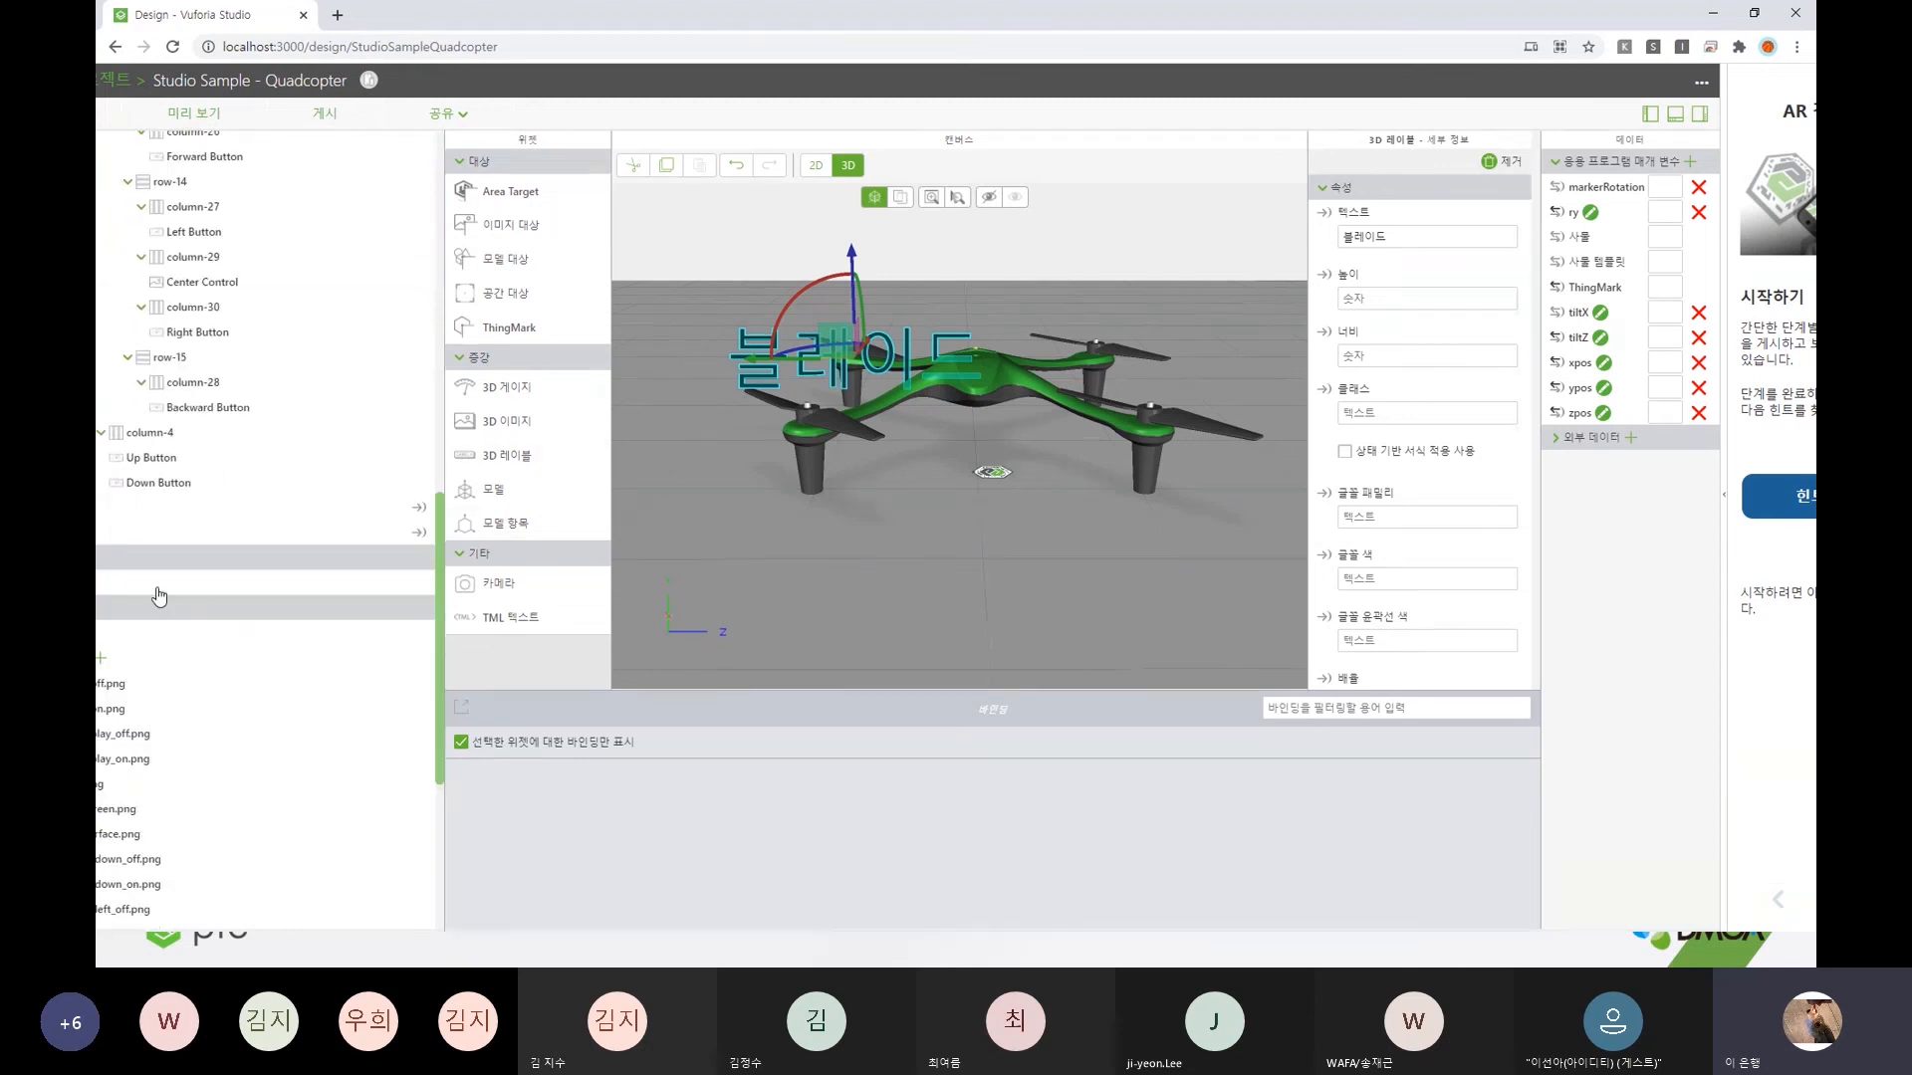
pyautogui.click(157, 587)
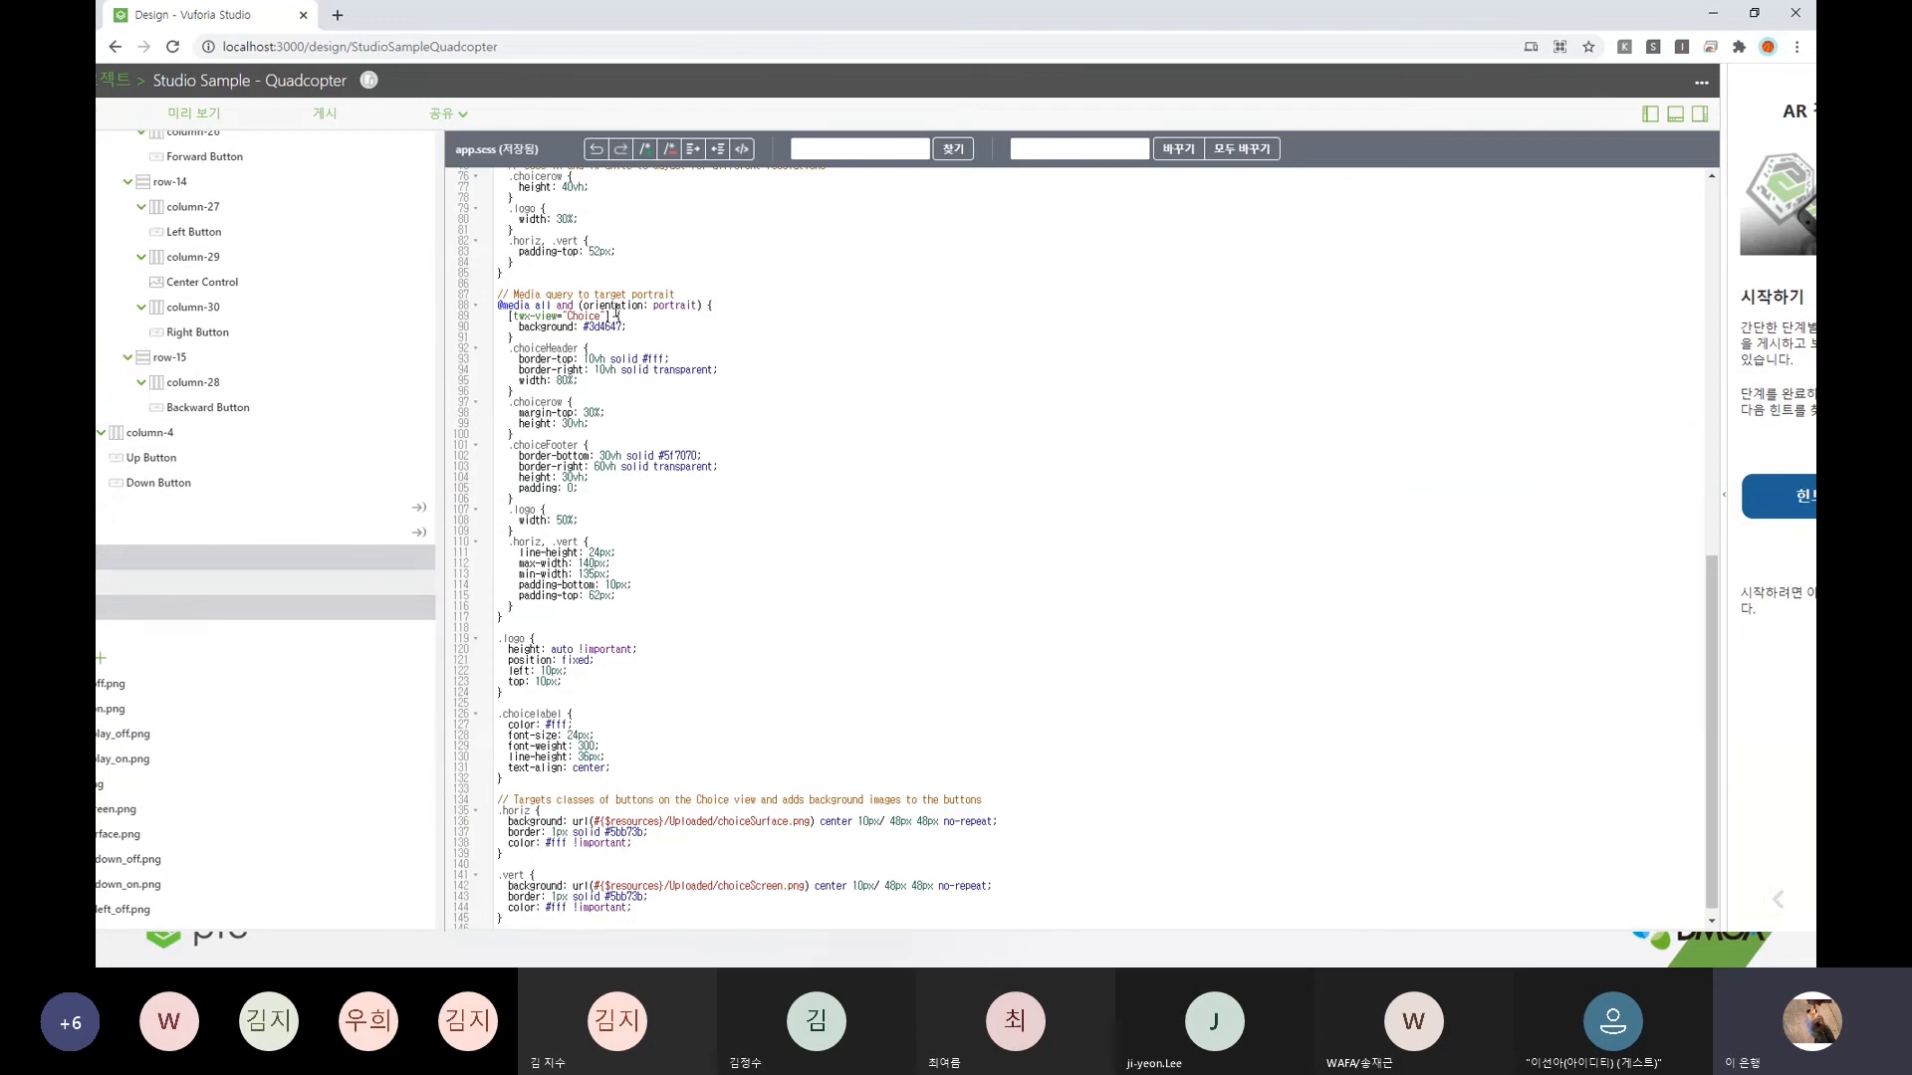
pyautogui.scroll(7, 680, 364)
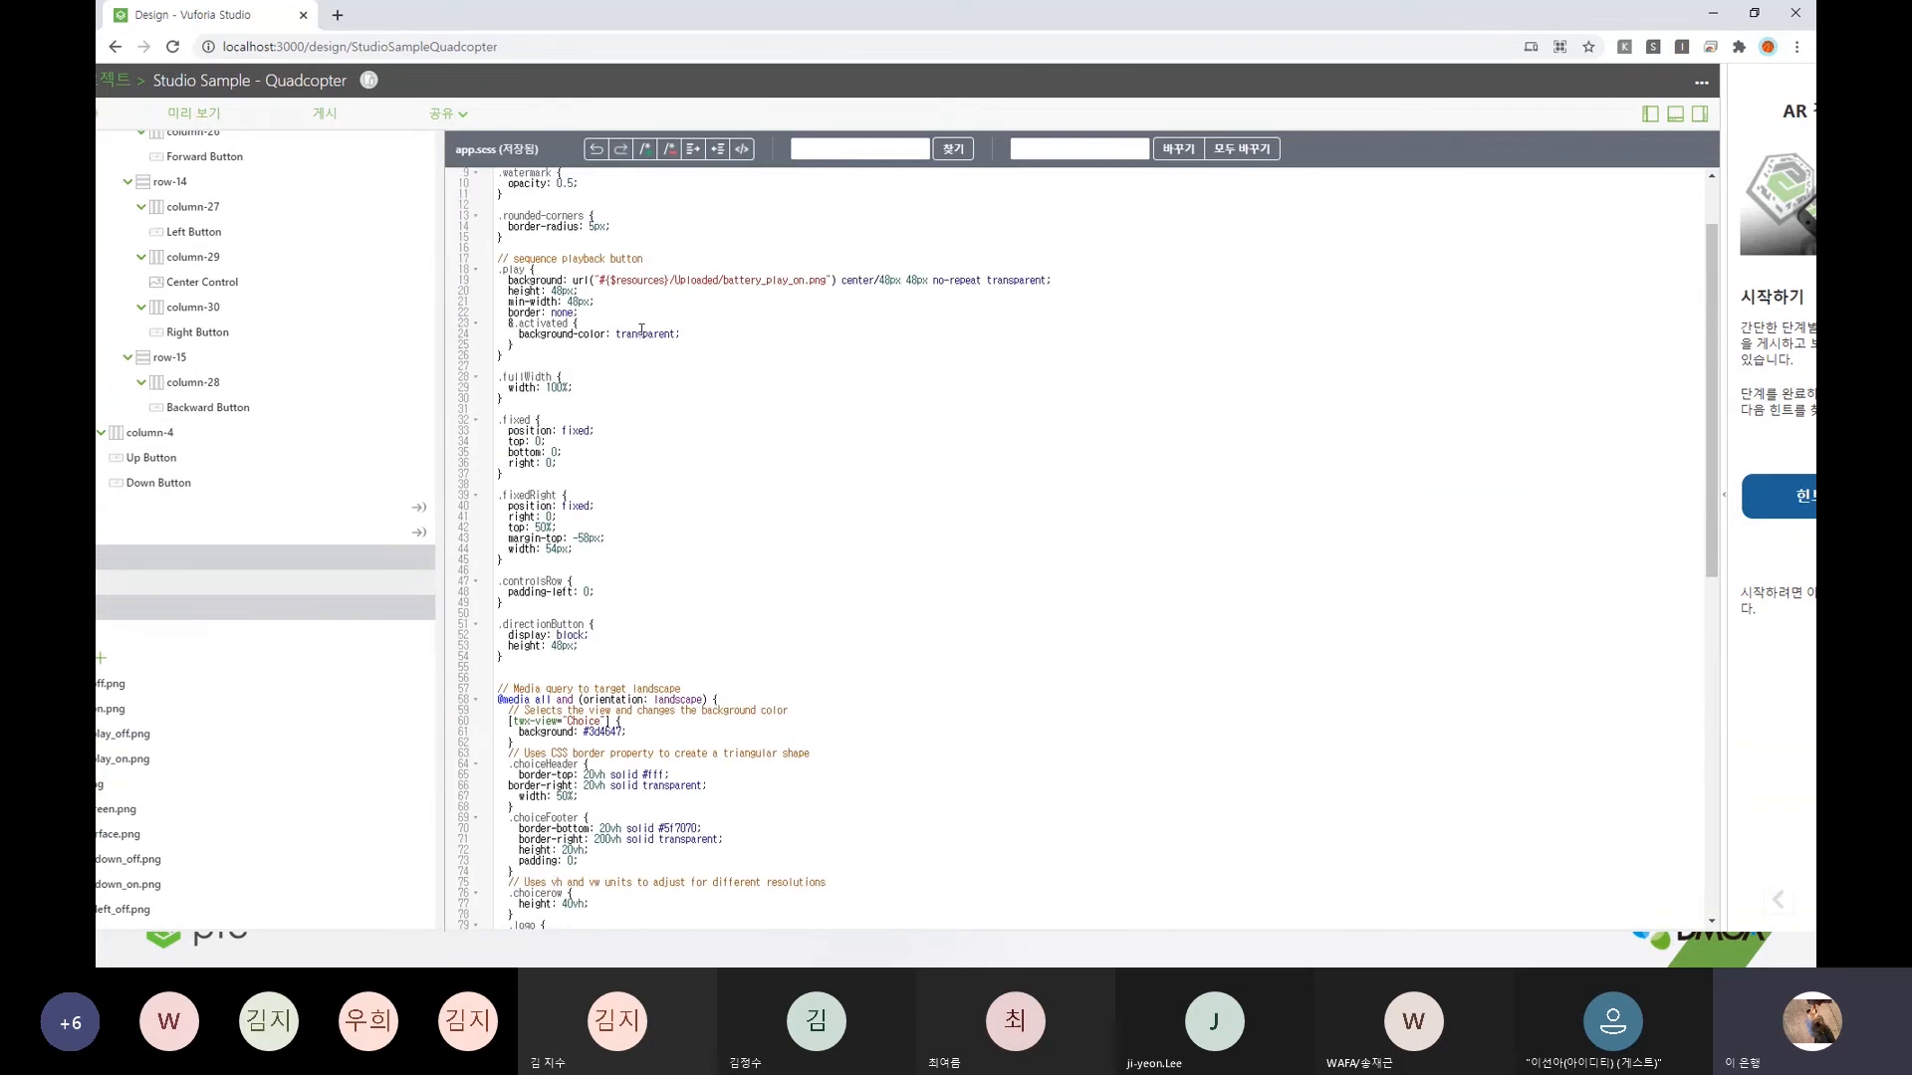
pyautogui.scroll(2, 548, 261)
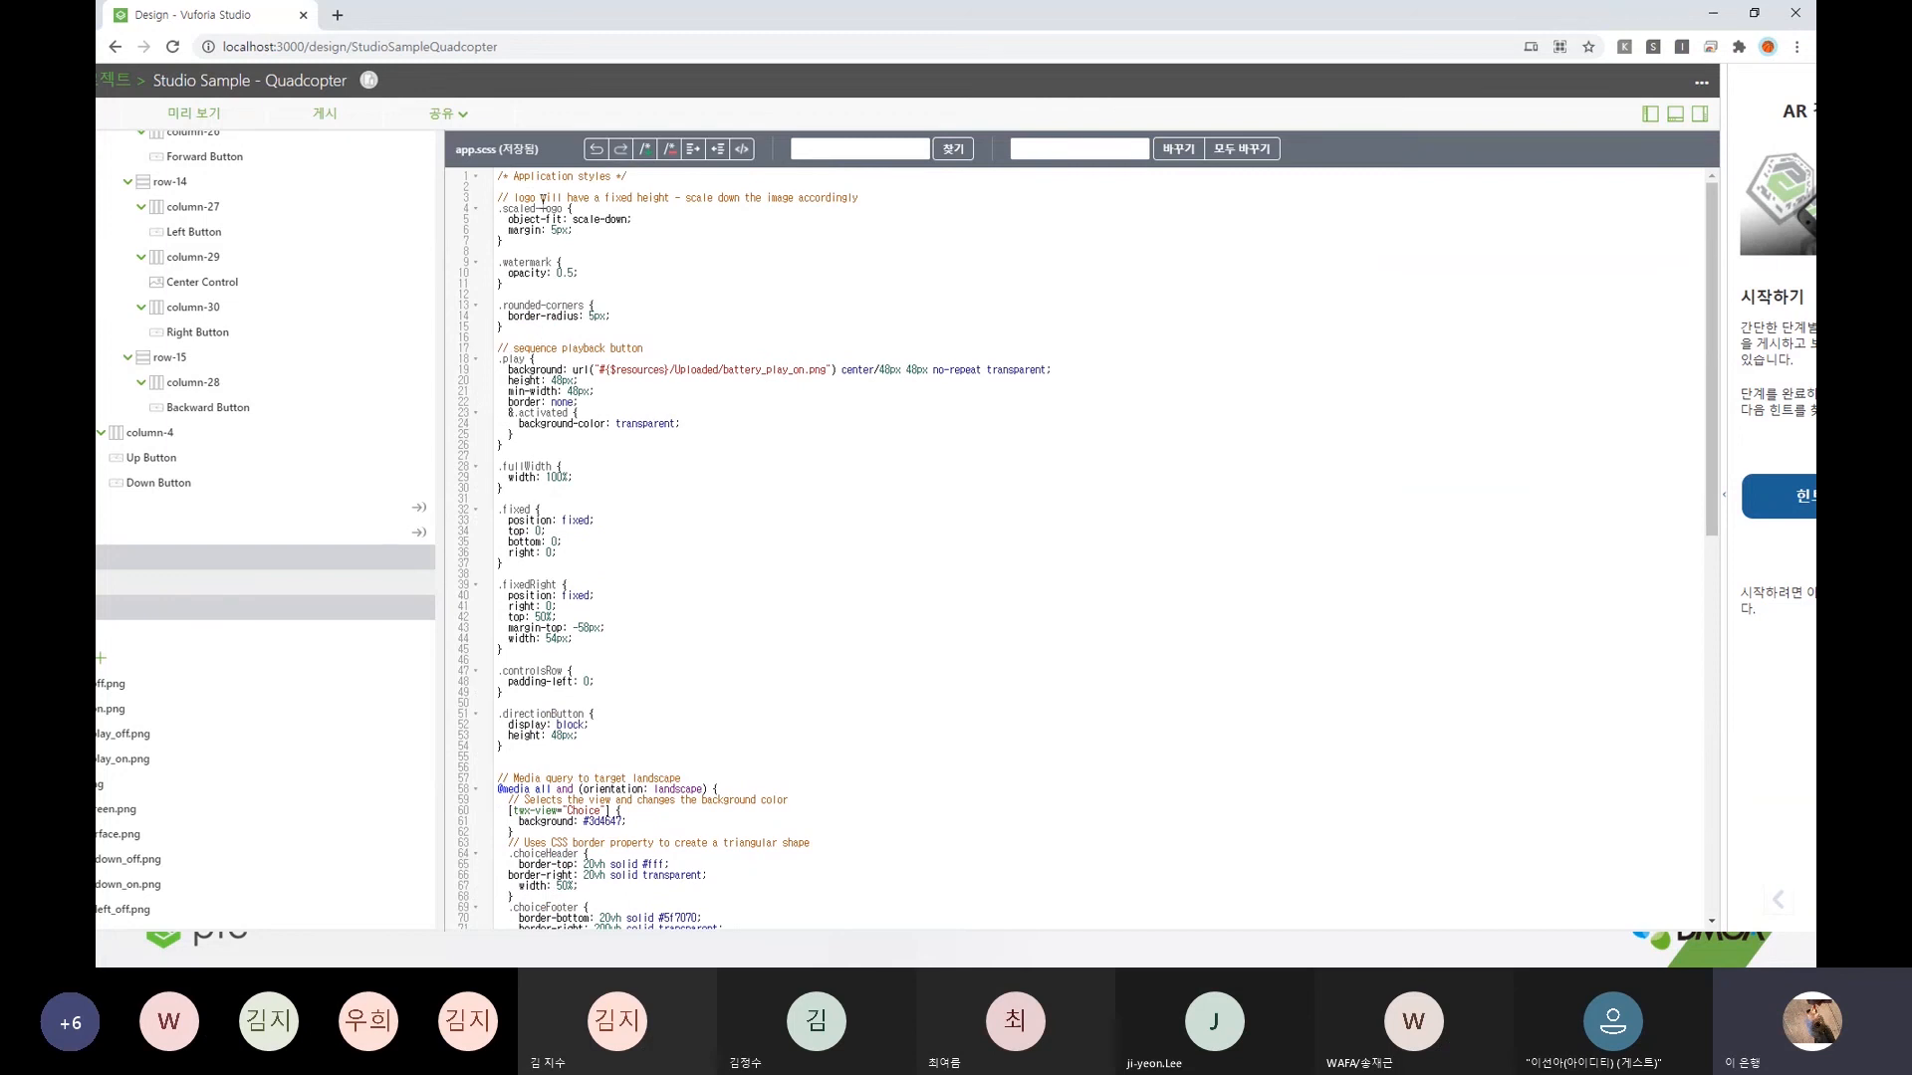
pyautogui.doubleClick(528, 208)
pyautogui.moveTo(503, 209); pyautogui.dragTo(564, 212)
pyautogui.scroll(10, 356, 344)
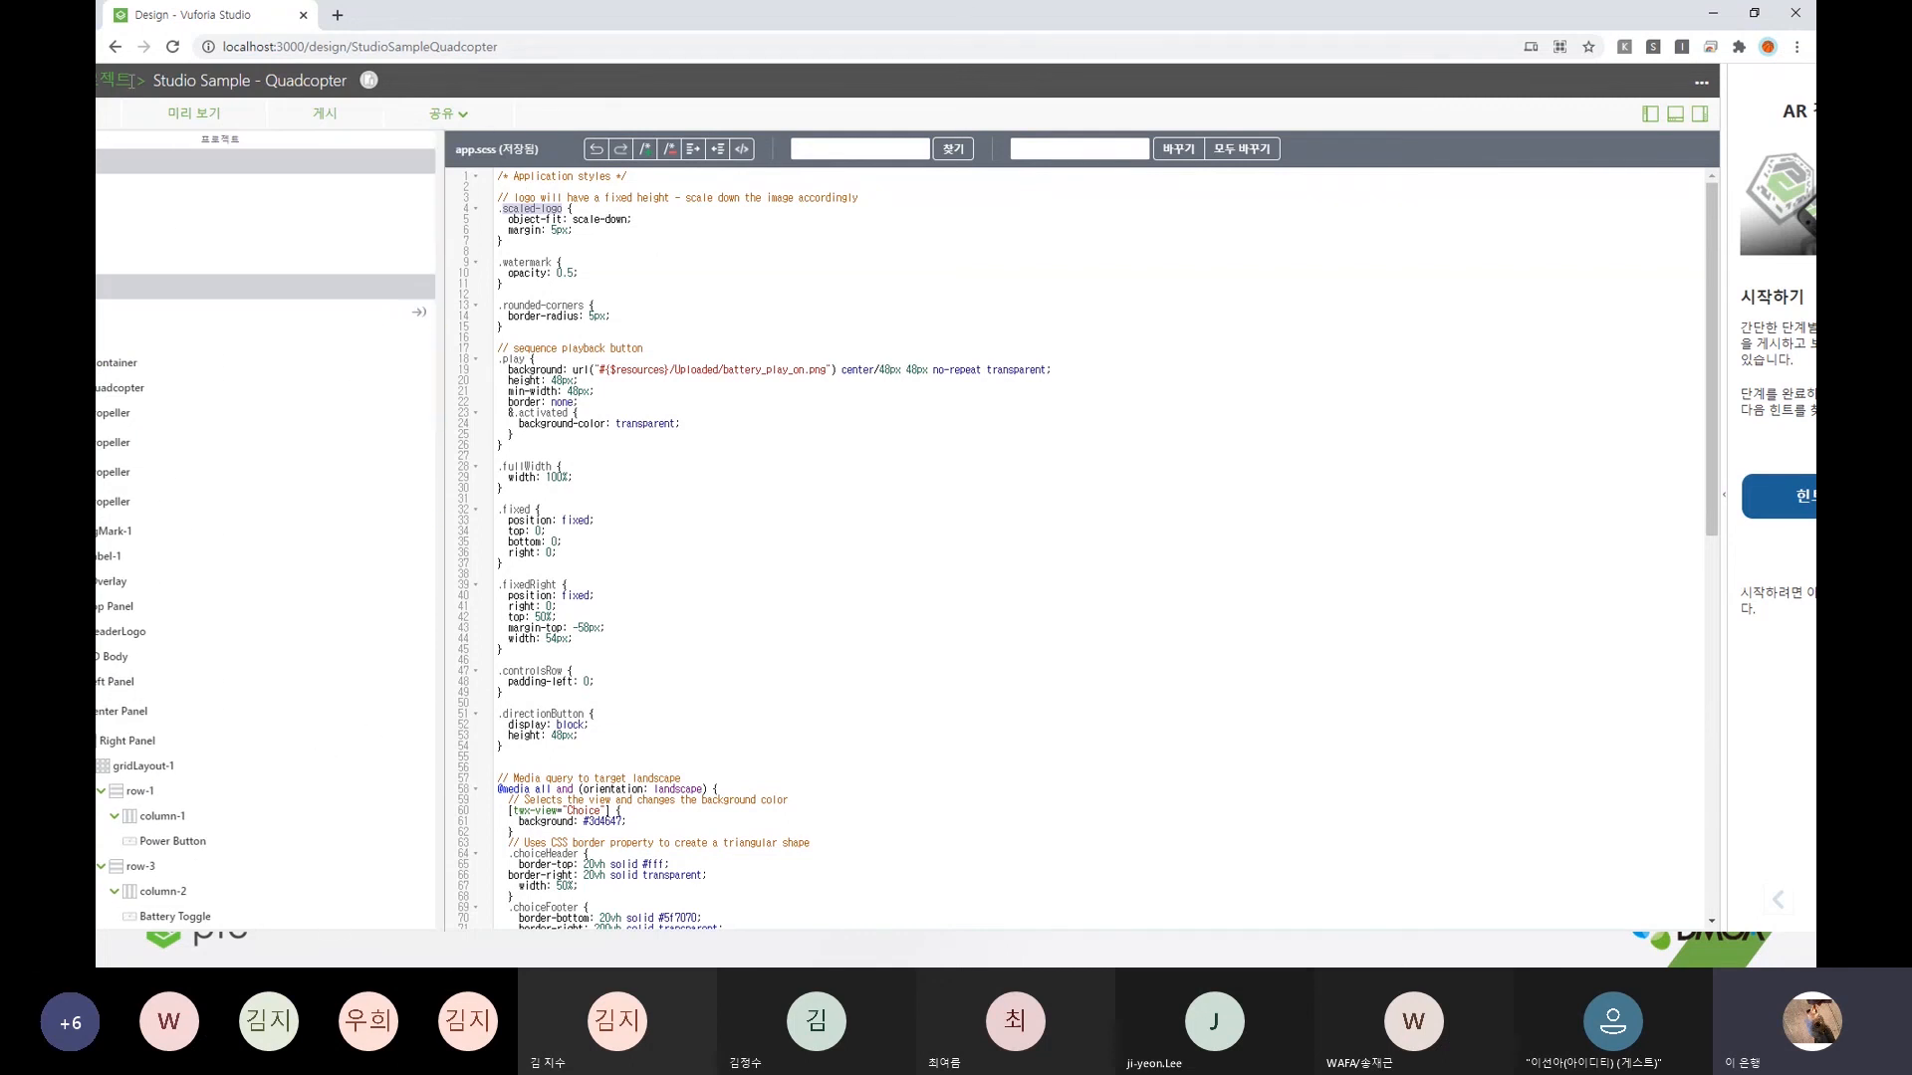
# - Restore the browser window to a smaller size, try to scroll the project tree sideways, and maximize the window again
pyautogui.doubleClick(434, 22)
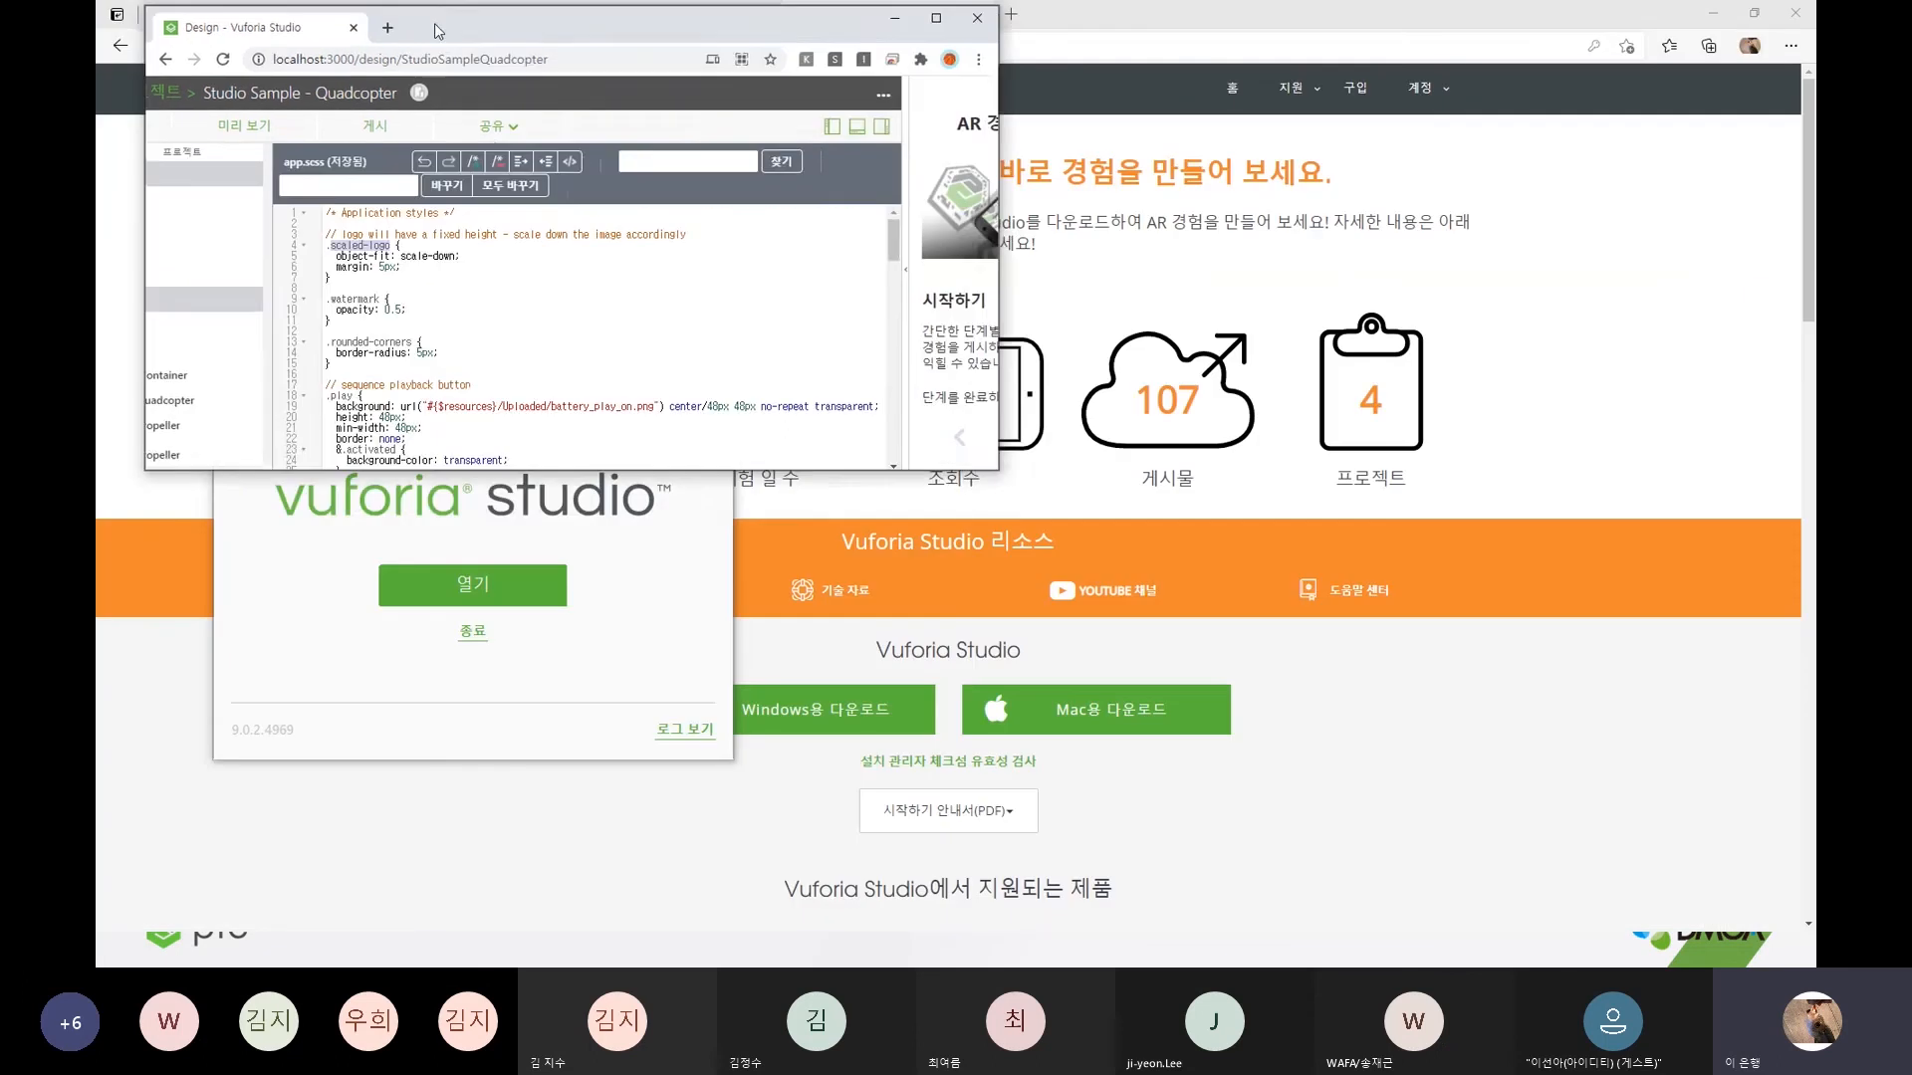
pyautogui.moveTo(434, 22); pyautogui.dragTo(446, 53)
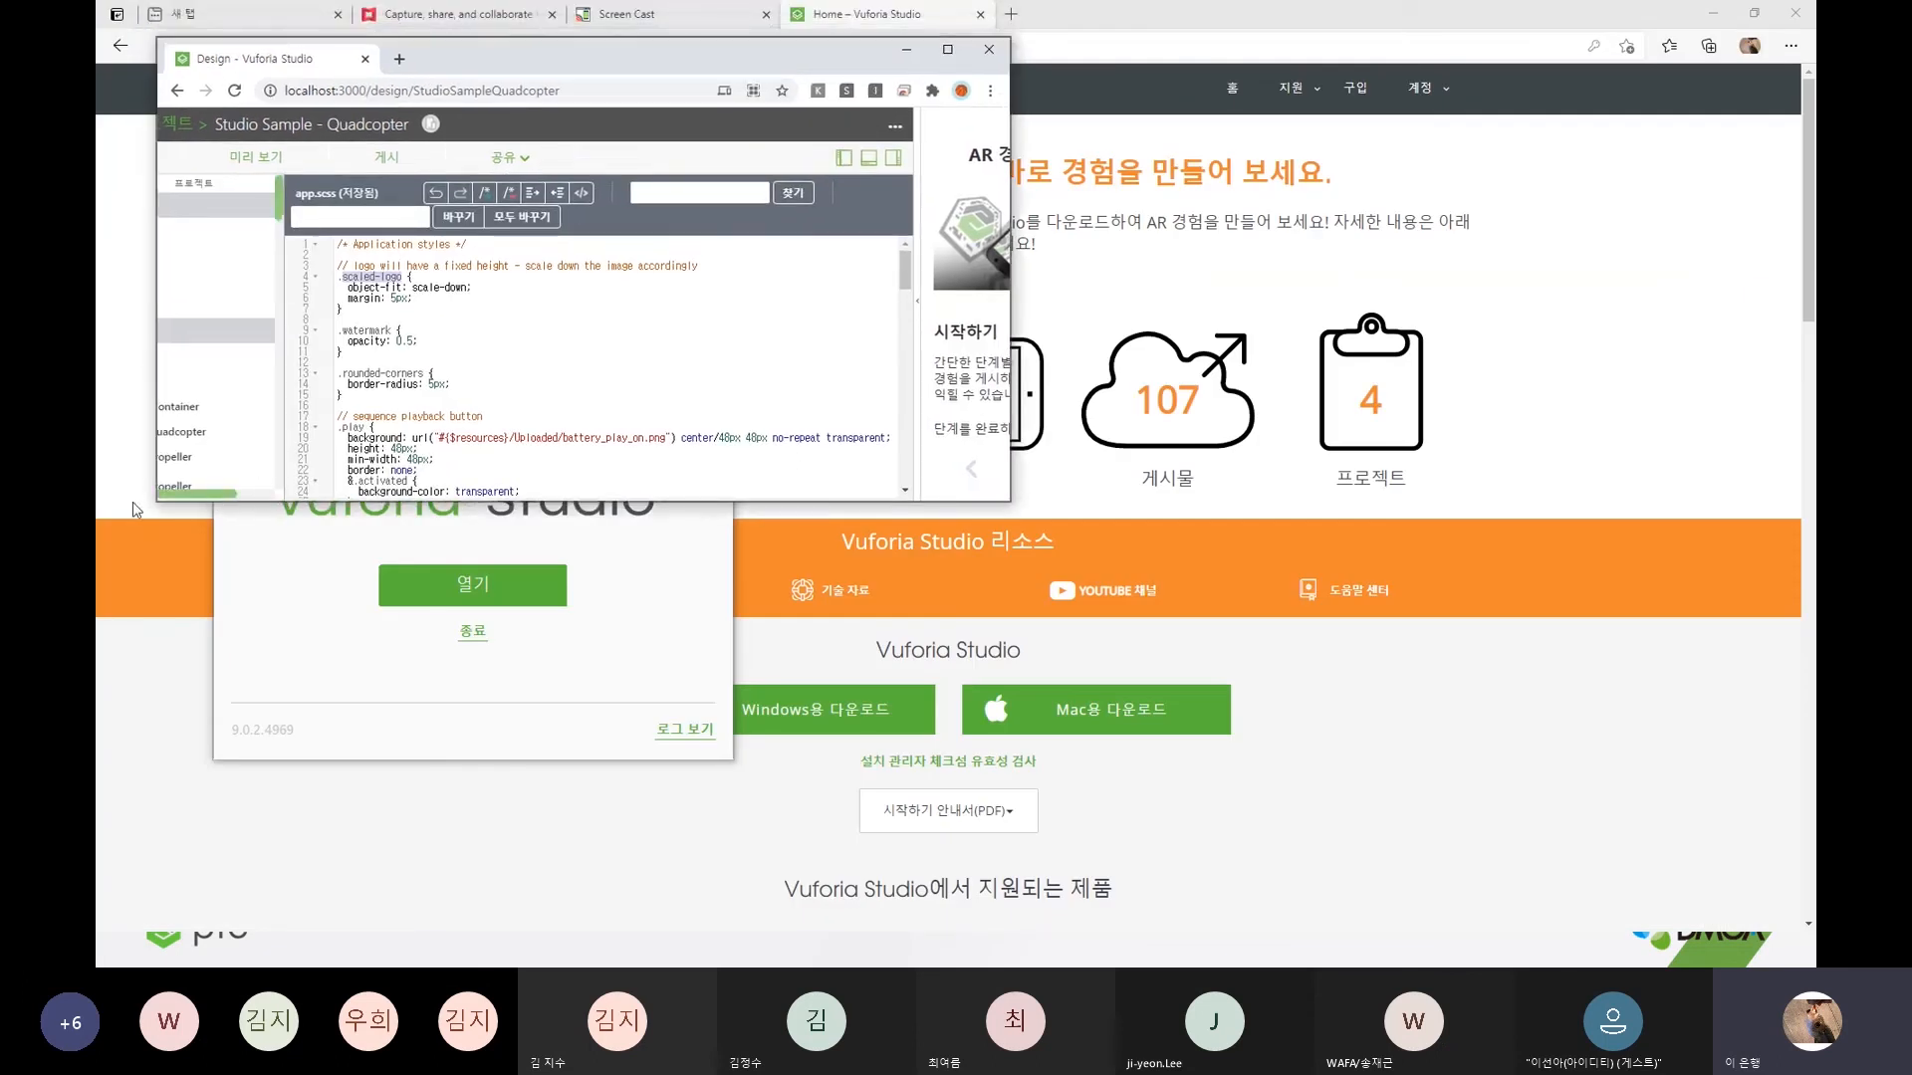
pyautogui.moveTo(197, 494)
pyautogui.mouseDown()
pyautogui.moveTo(243, 497)
pyautogui.moveTo(218, 474)
pyautogui.mouseUp()
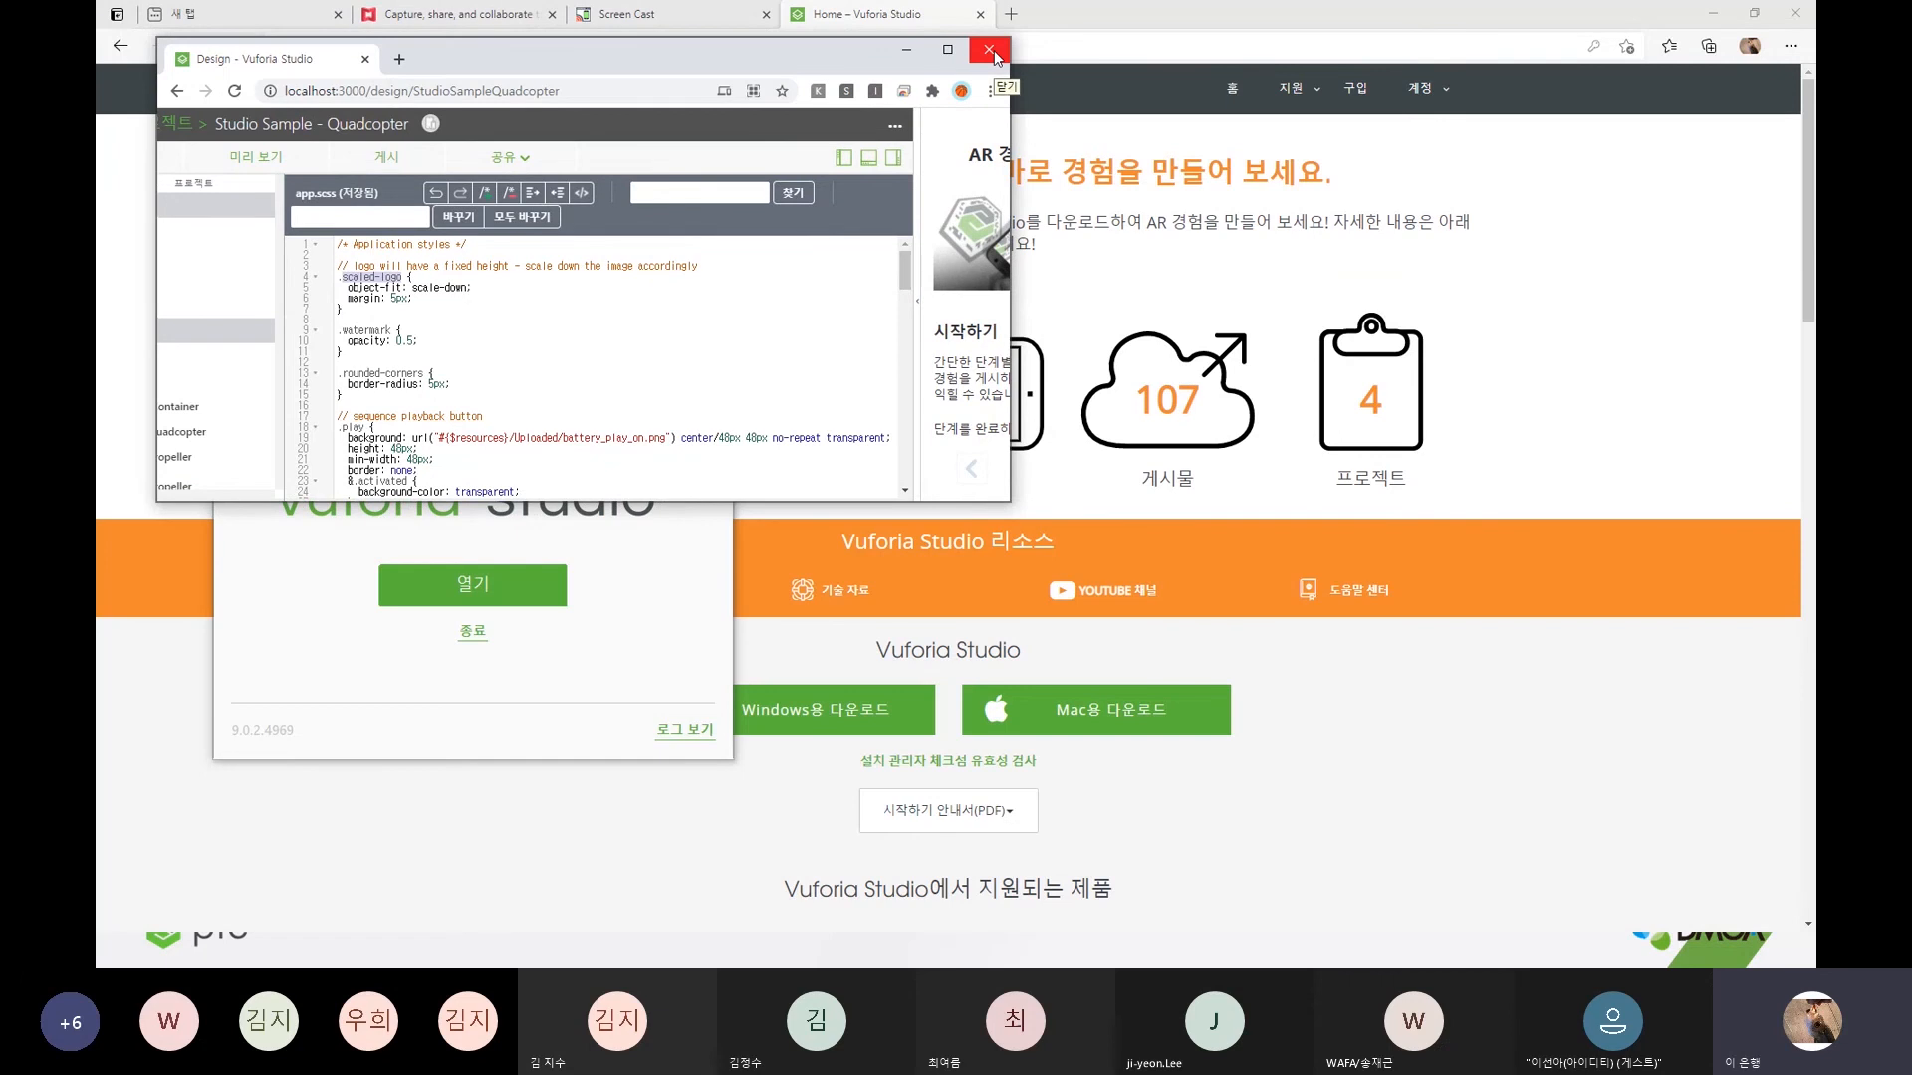
pyautogui.click(940, 51)
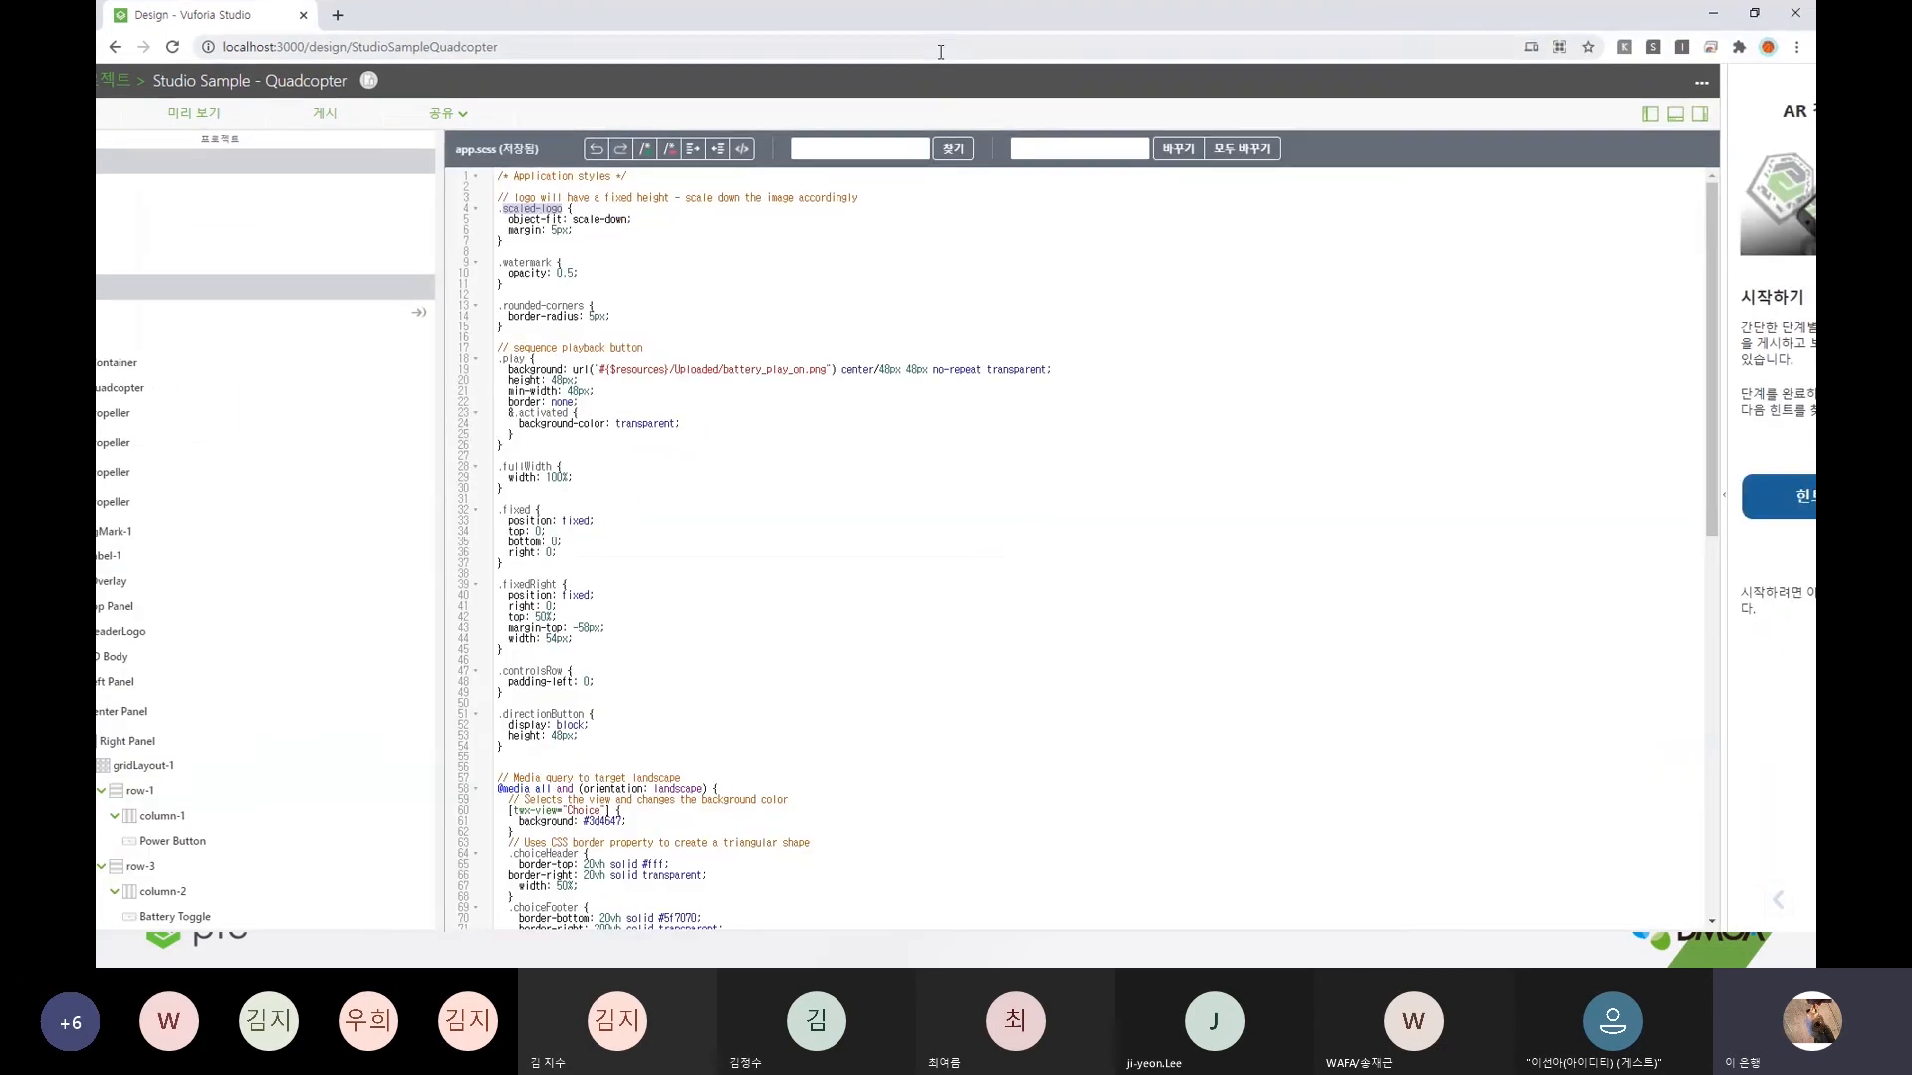
# - Close the design window, reopen Vuforia Studio from its launcher and open the Studio Sample - Quadcopter project
pyautogui.click(1795, 12)
pyautogui.click(1051, 151)
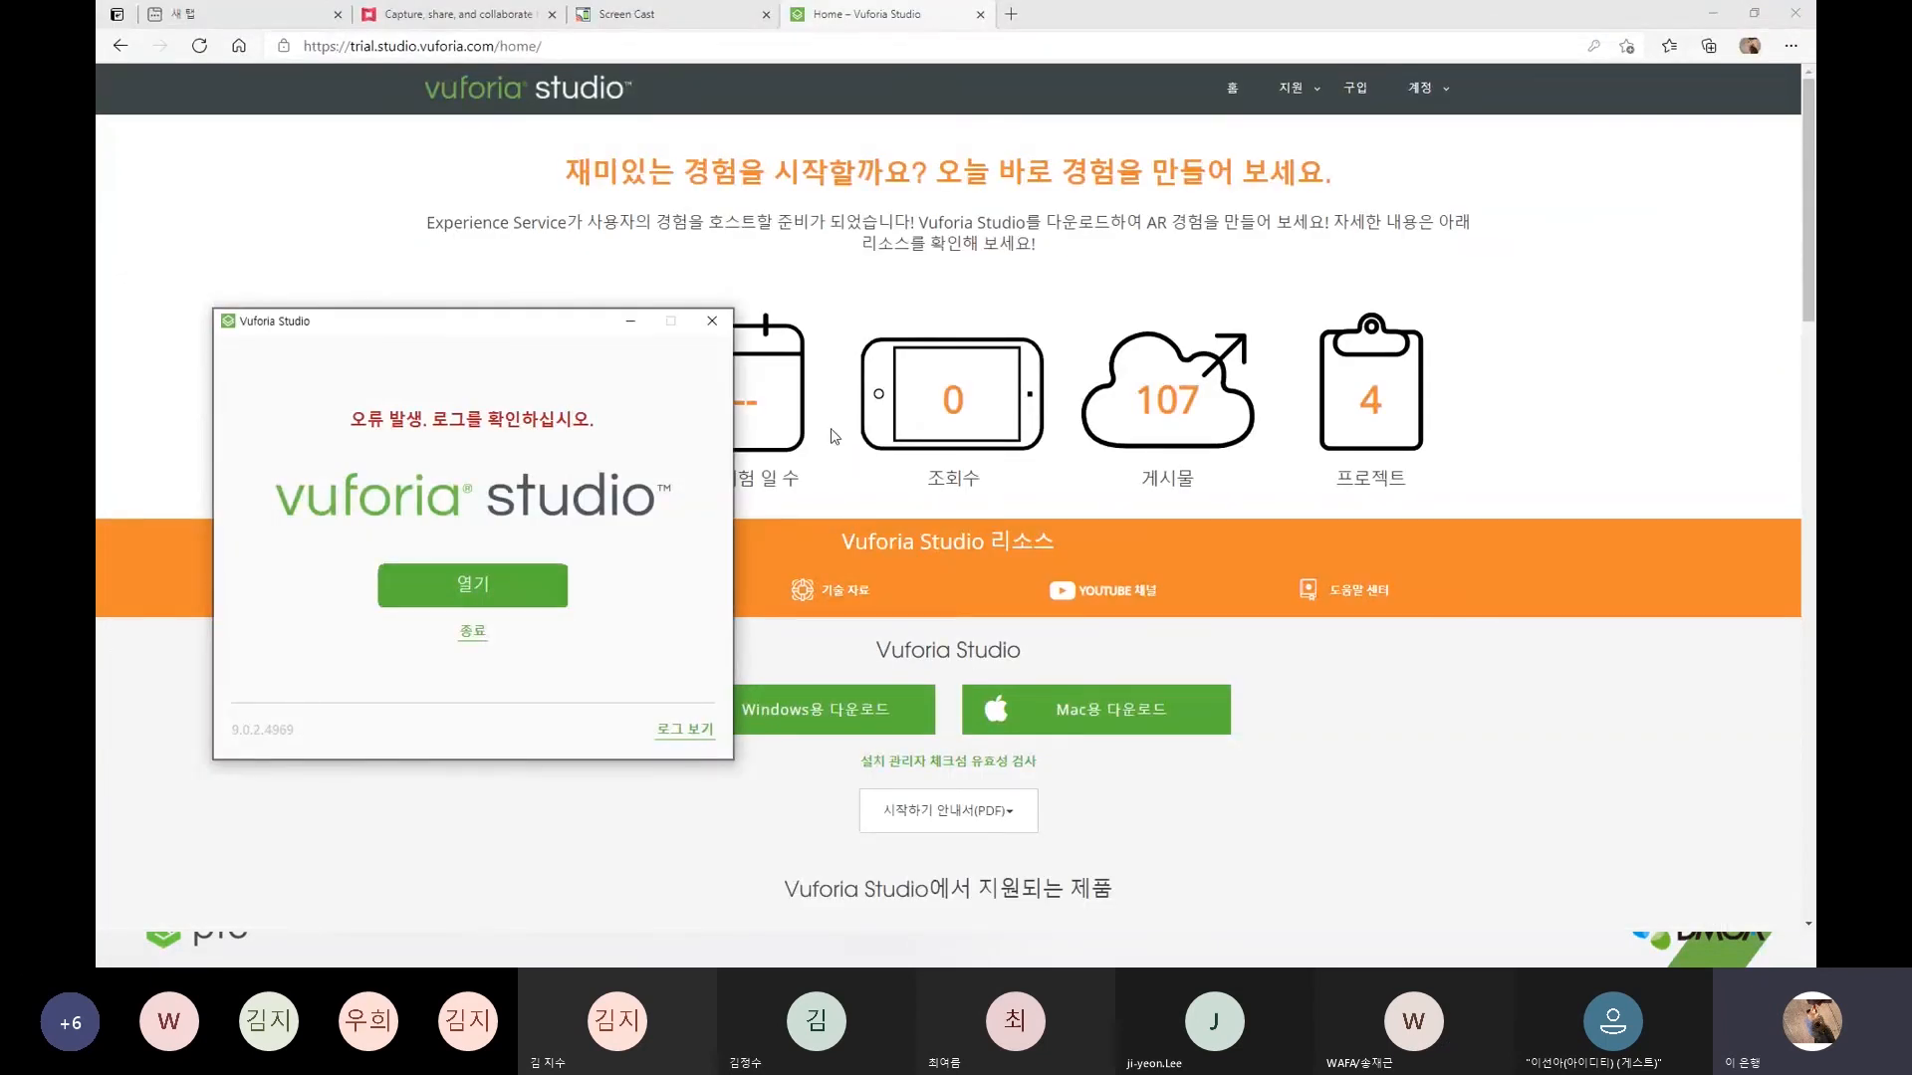
pyautogui.click(566, 595)
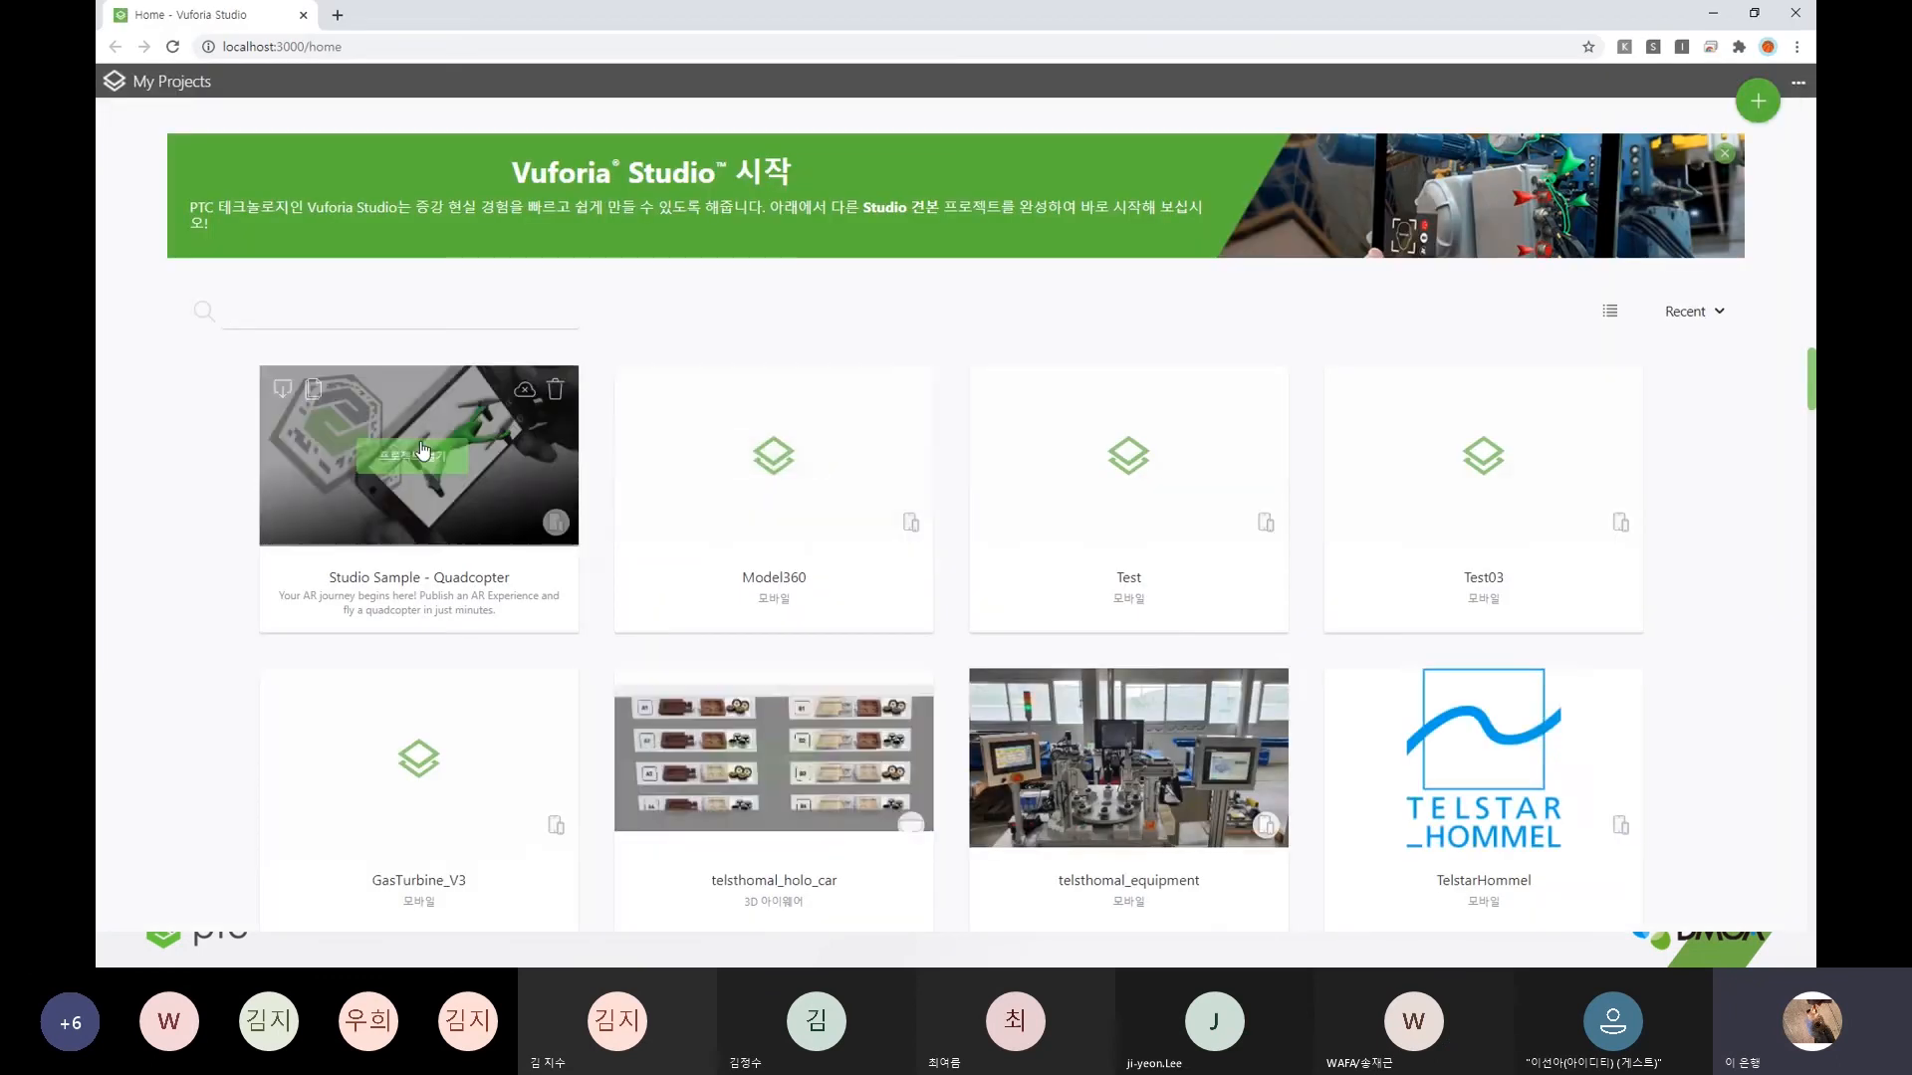
pyautogui.click(412, 455)
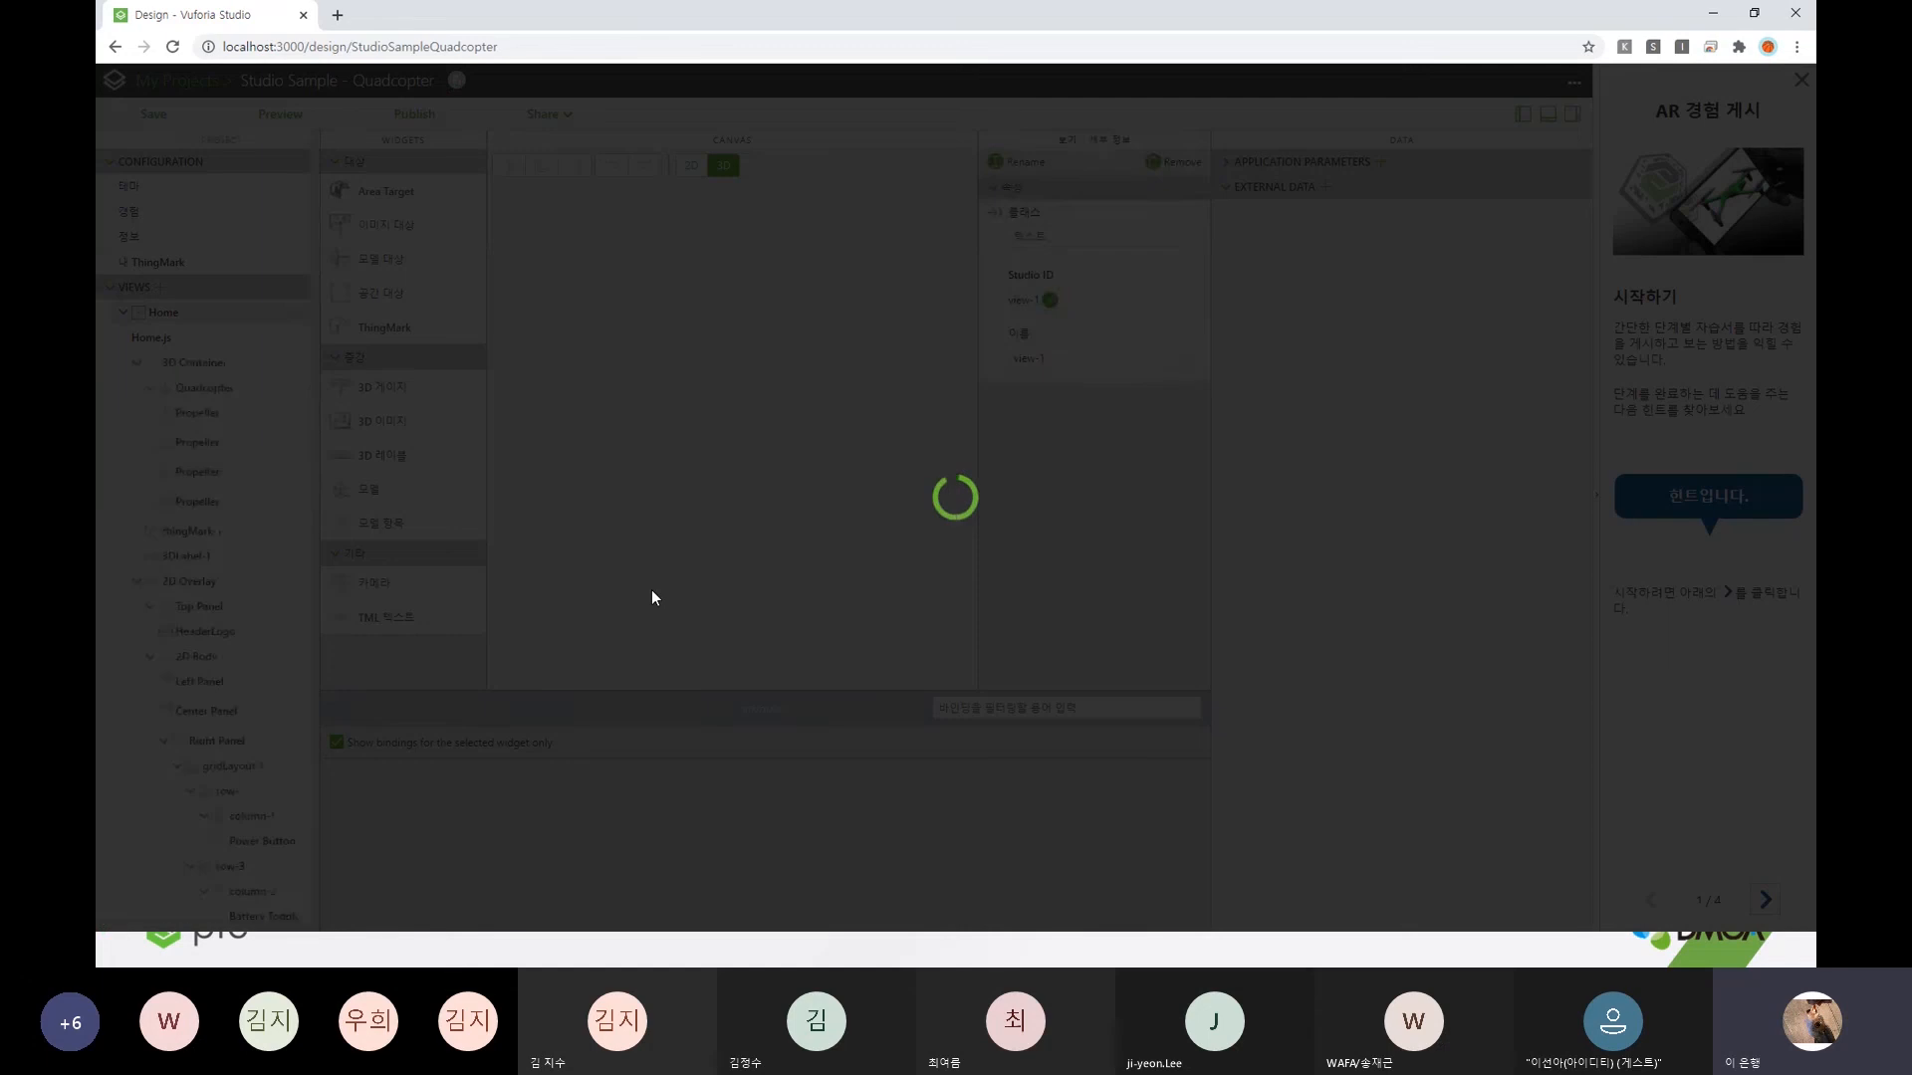
# - Dismiss the AR publishing tutorial and copy the .scaled-logo class name from the application stylesheet app.scss
pyautogui.scroll(-15, 208, 747)
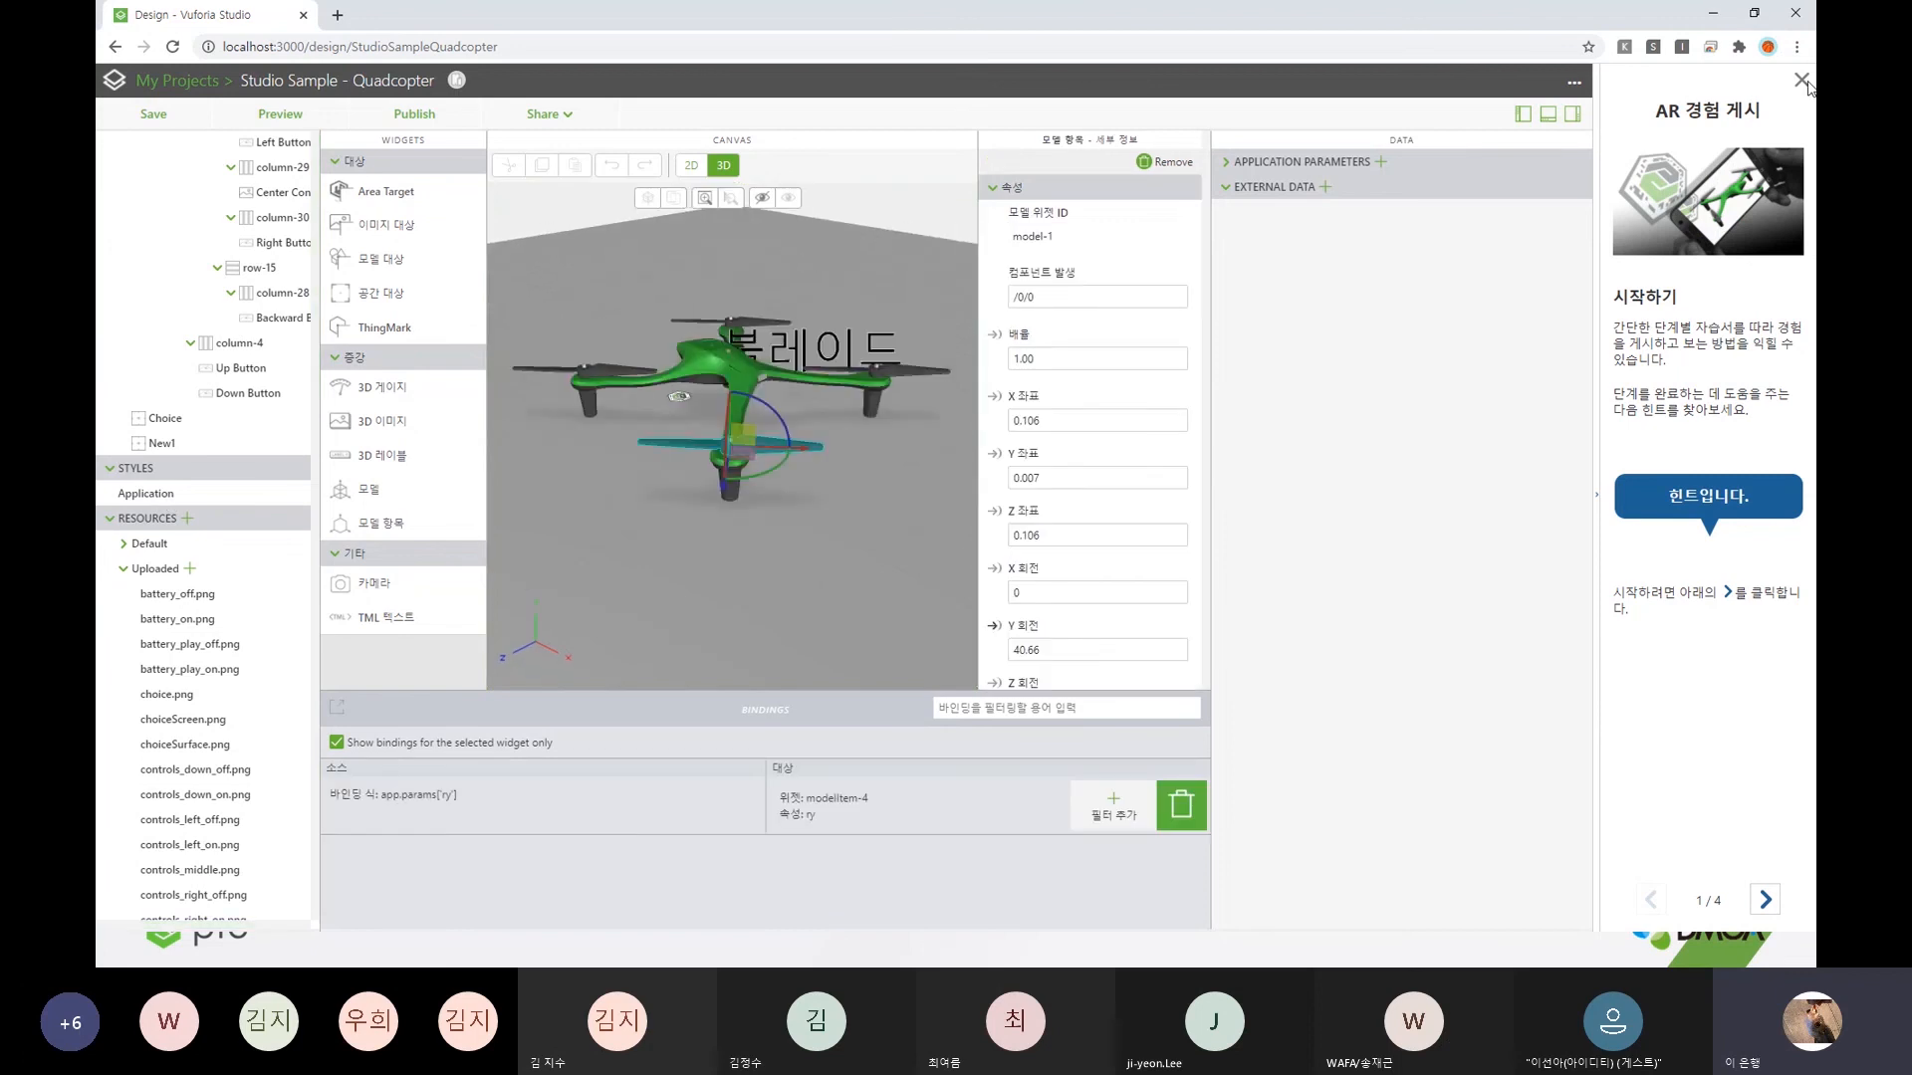
pyautogui.click(1801, 80)
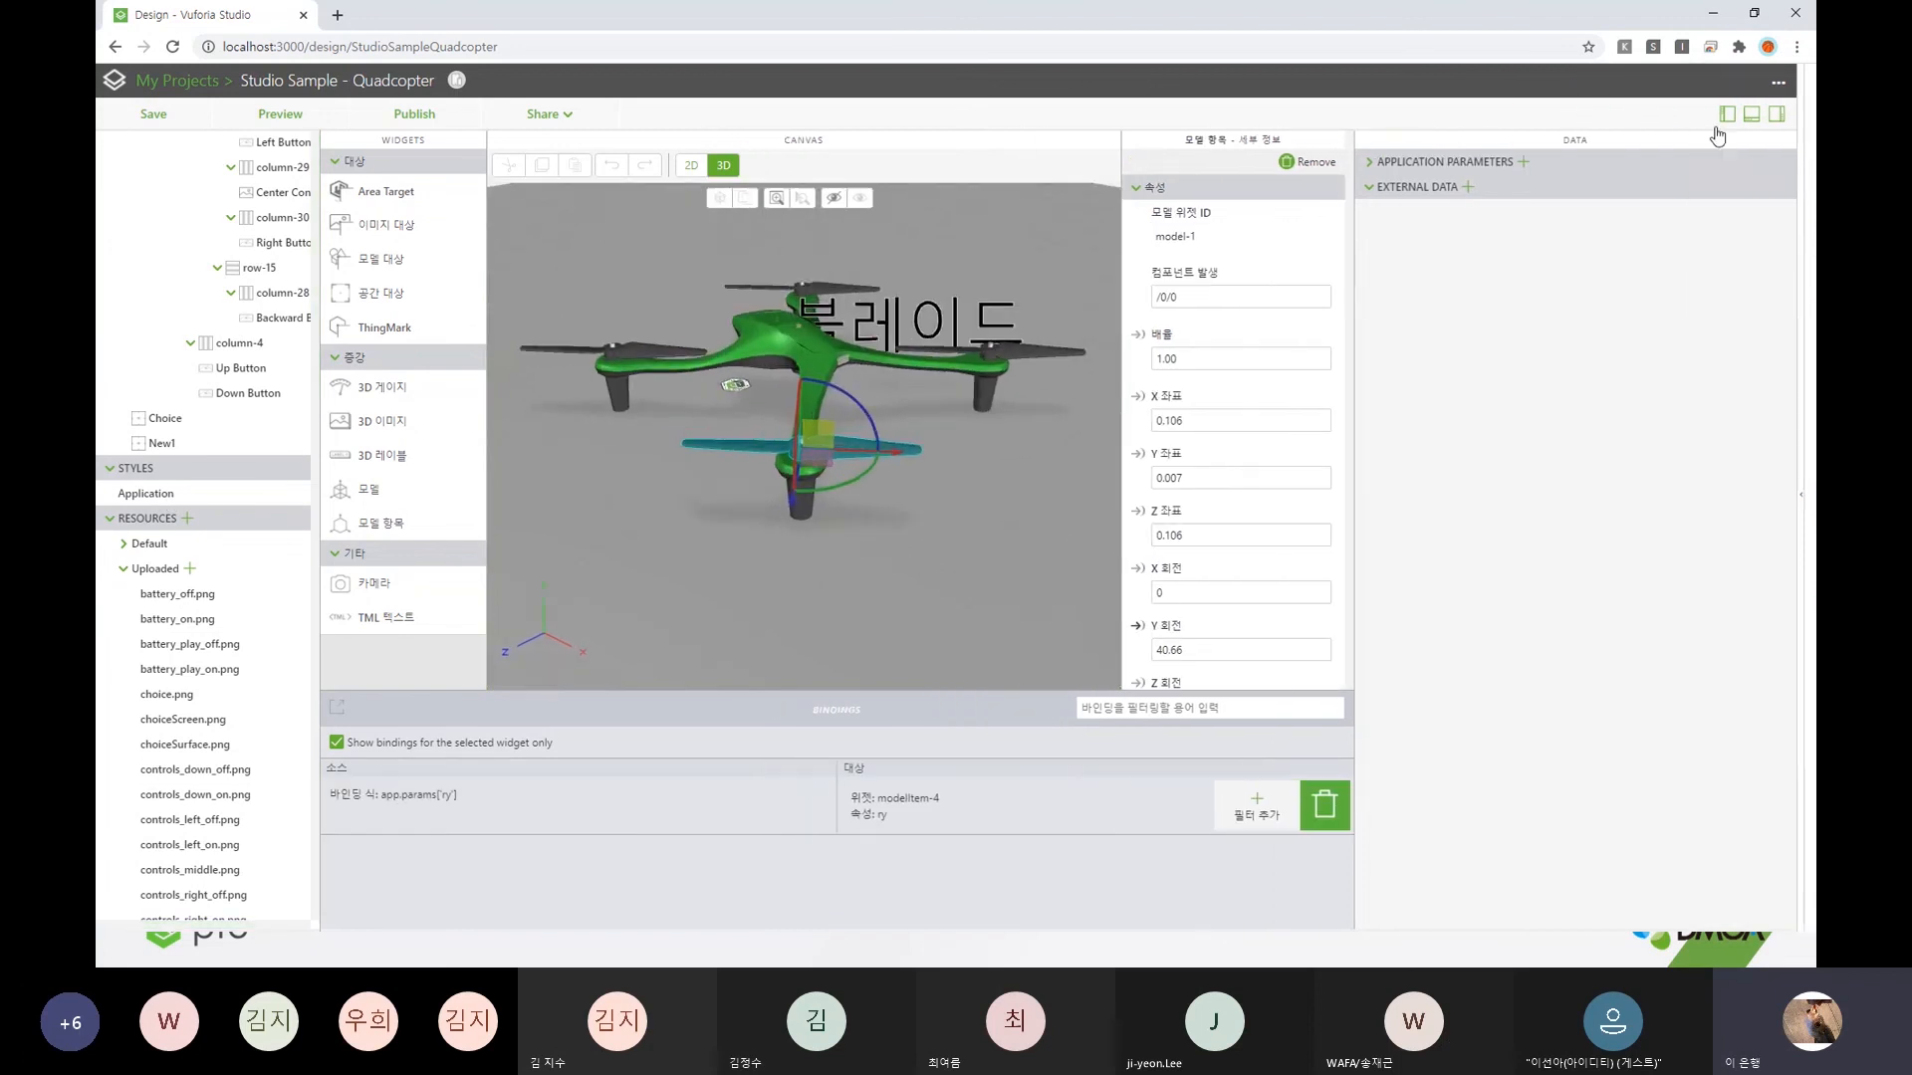
pyautogui.click(150, 495)
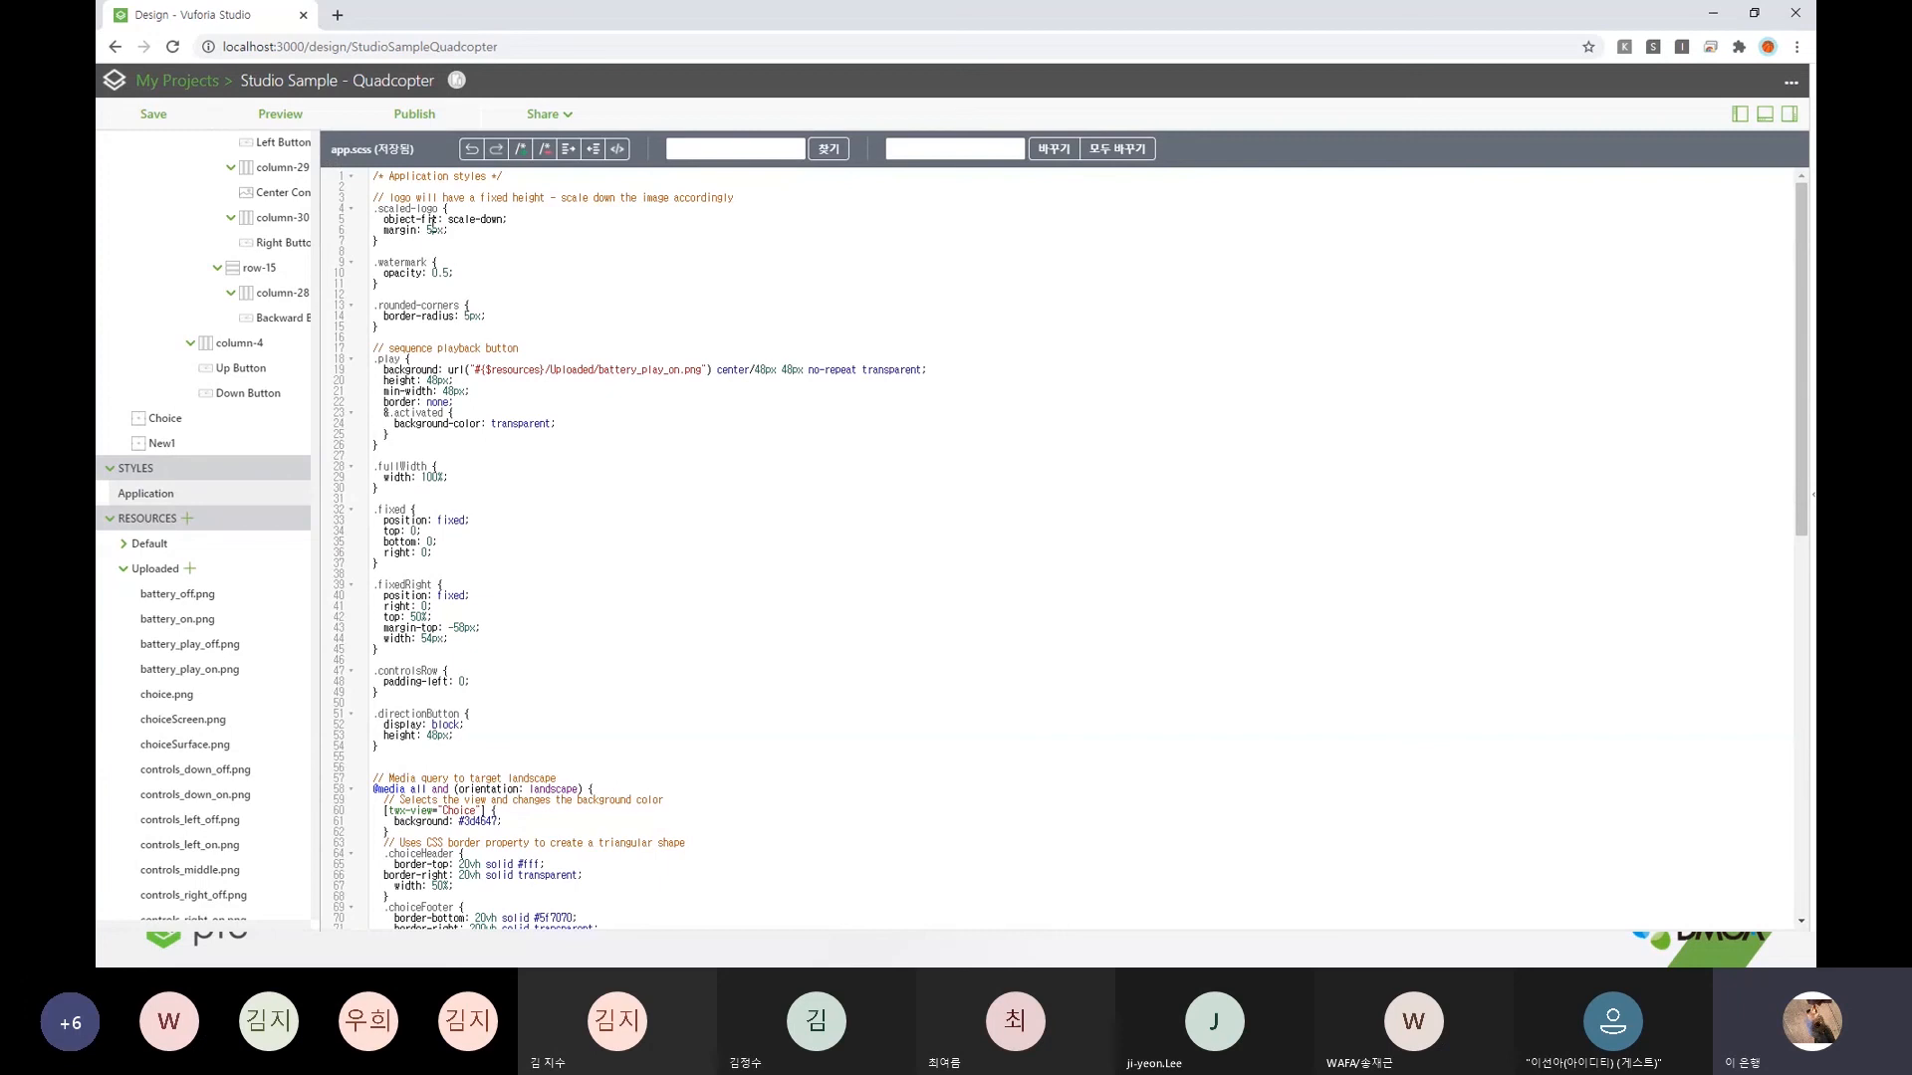
pyautogui.moveTo(377, 209); pyautogui.dragTo(443, 209)
pyautogui.hotkey('ctrl', 'c')
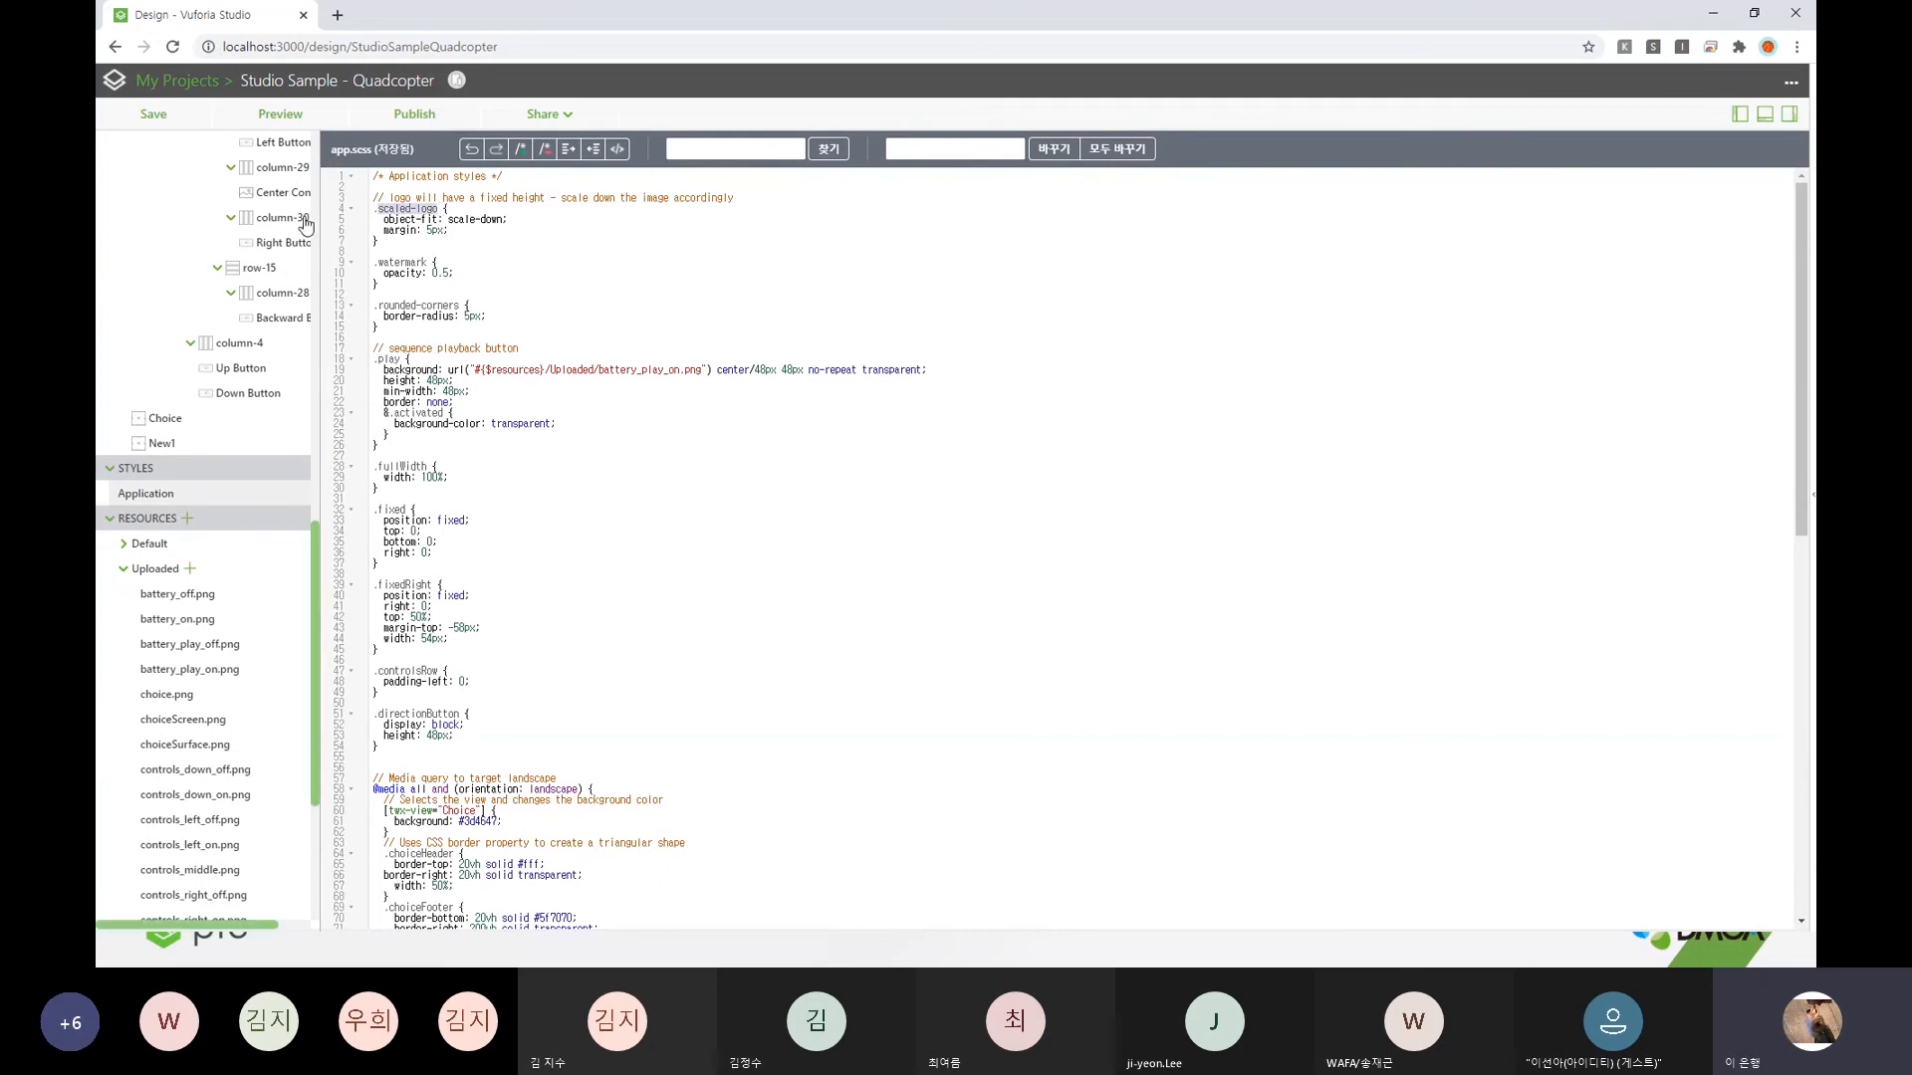
# - Assign the scaled-logo class to the 블레이드 3D label in the Home view
pyautogui.scroll(10, 261, 305)
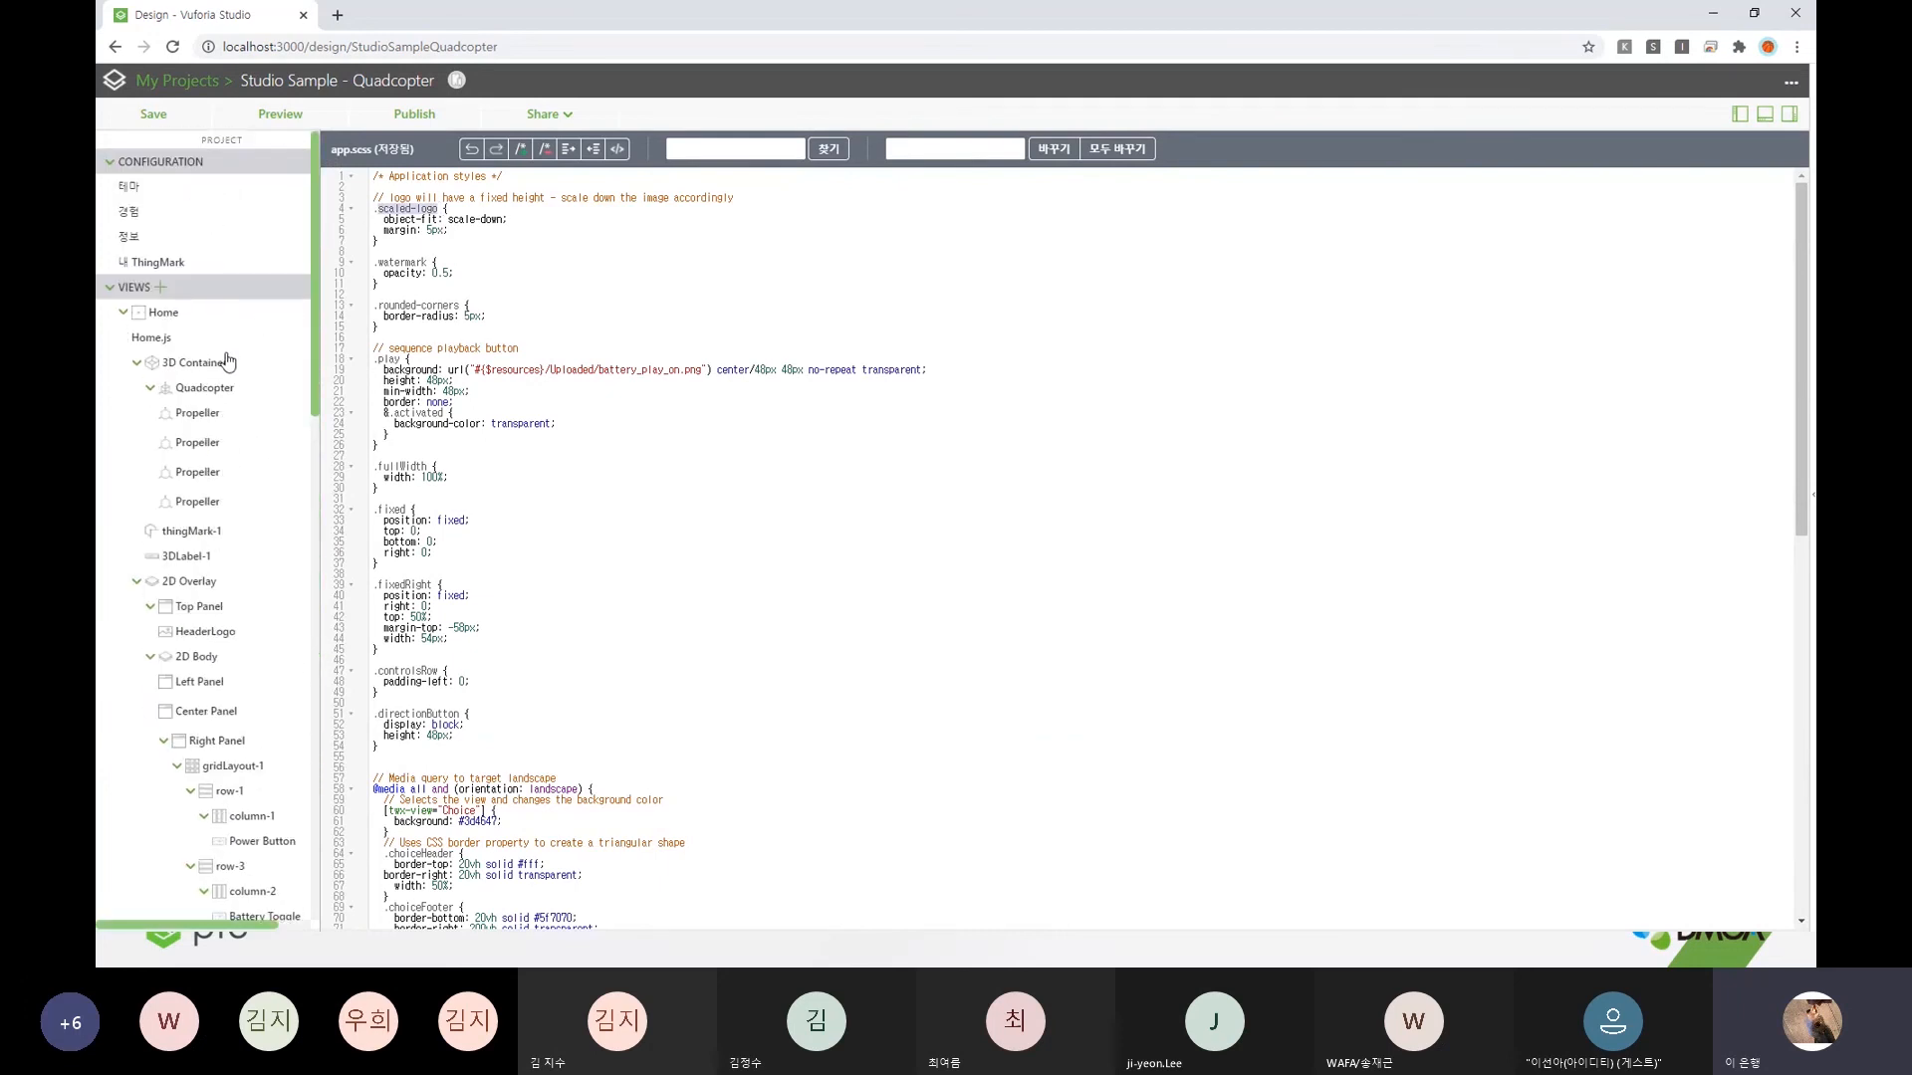
pyautogui.click(152, 314)
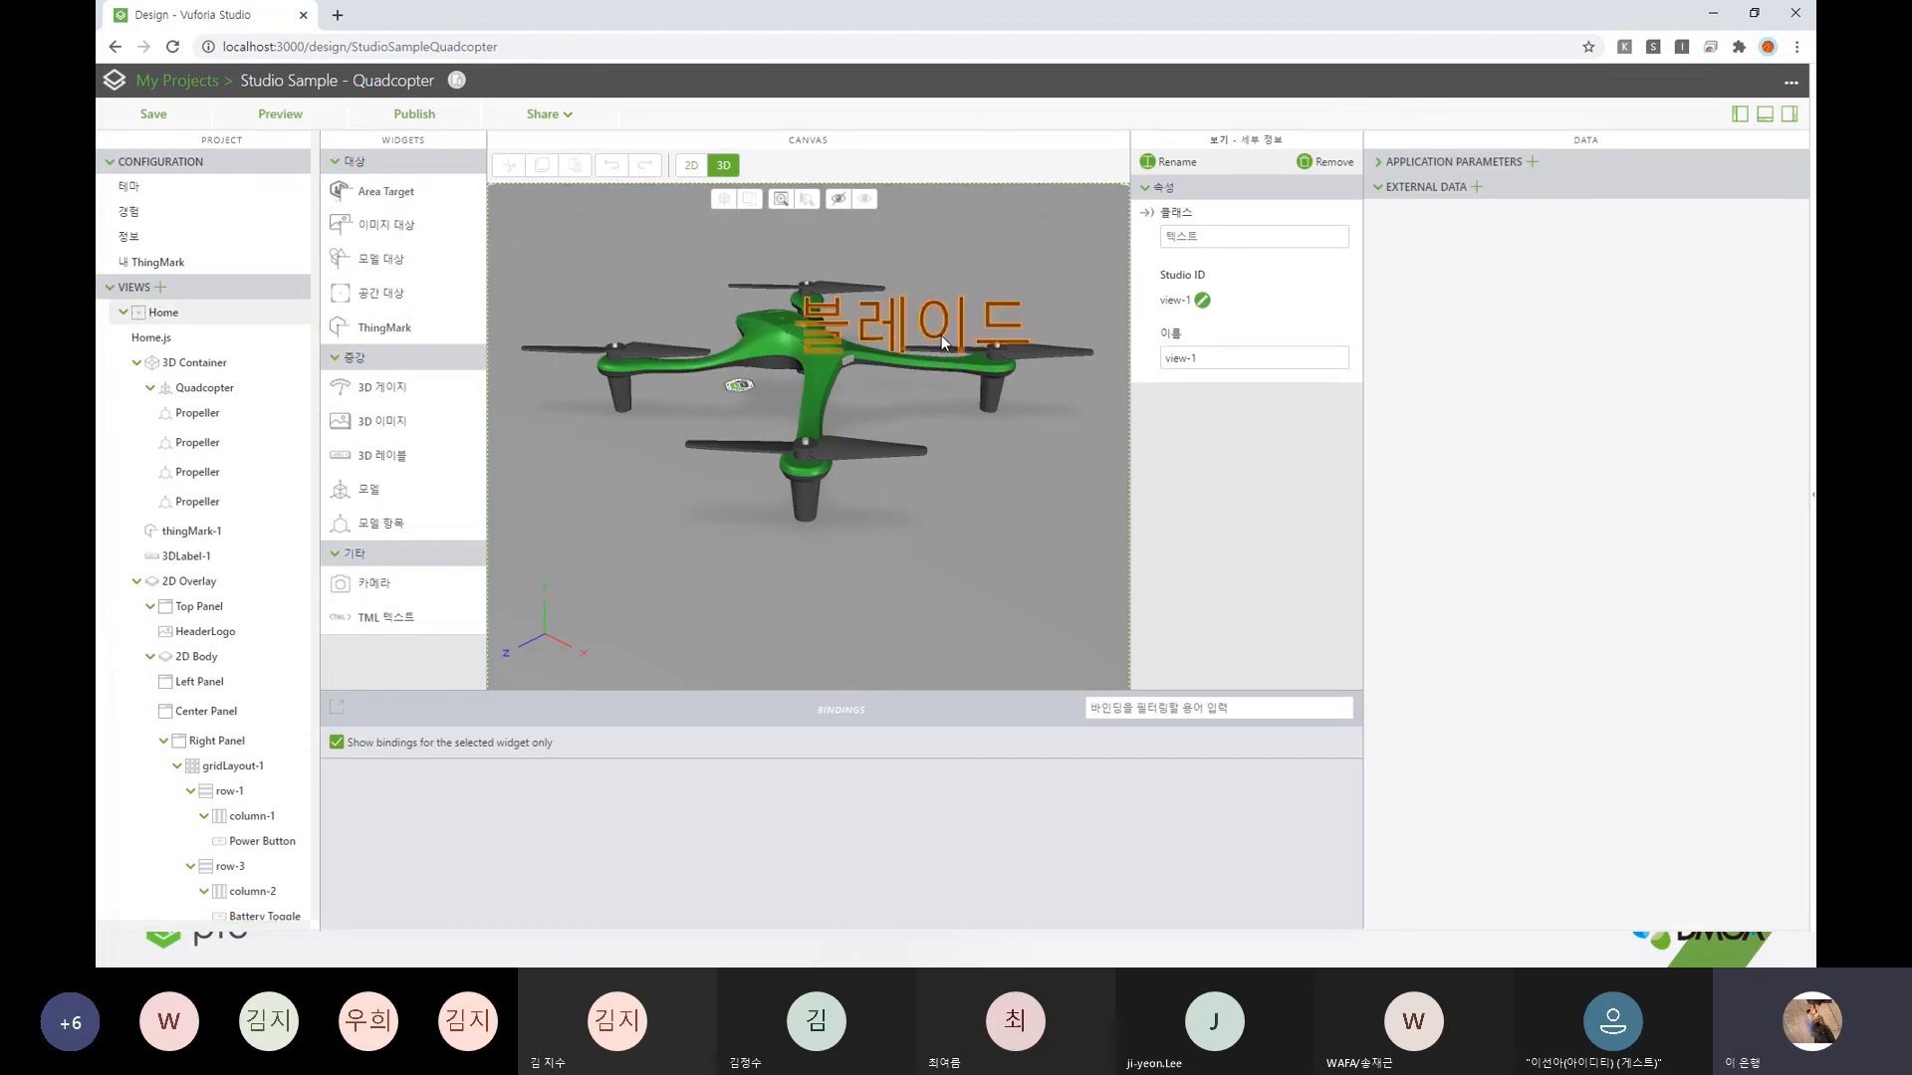
pyautogui.click(924, 320)
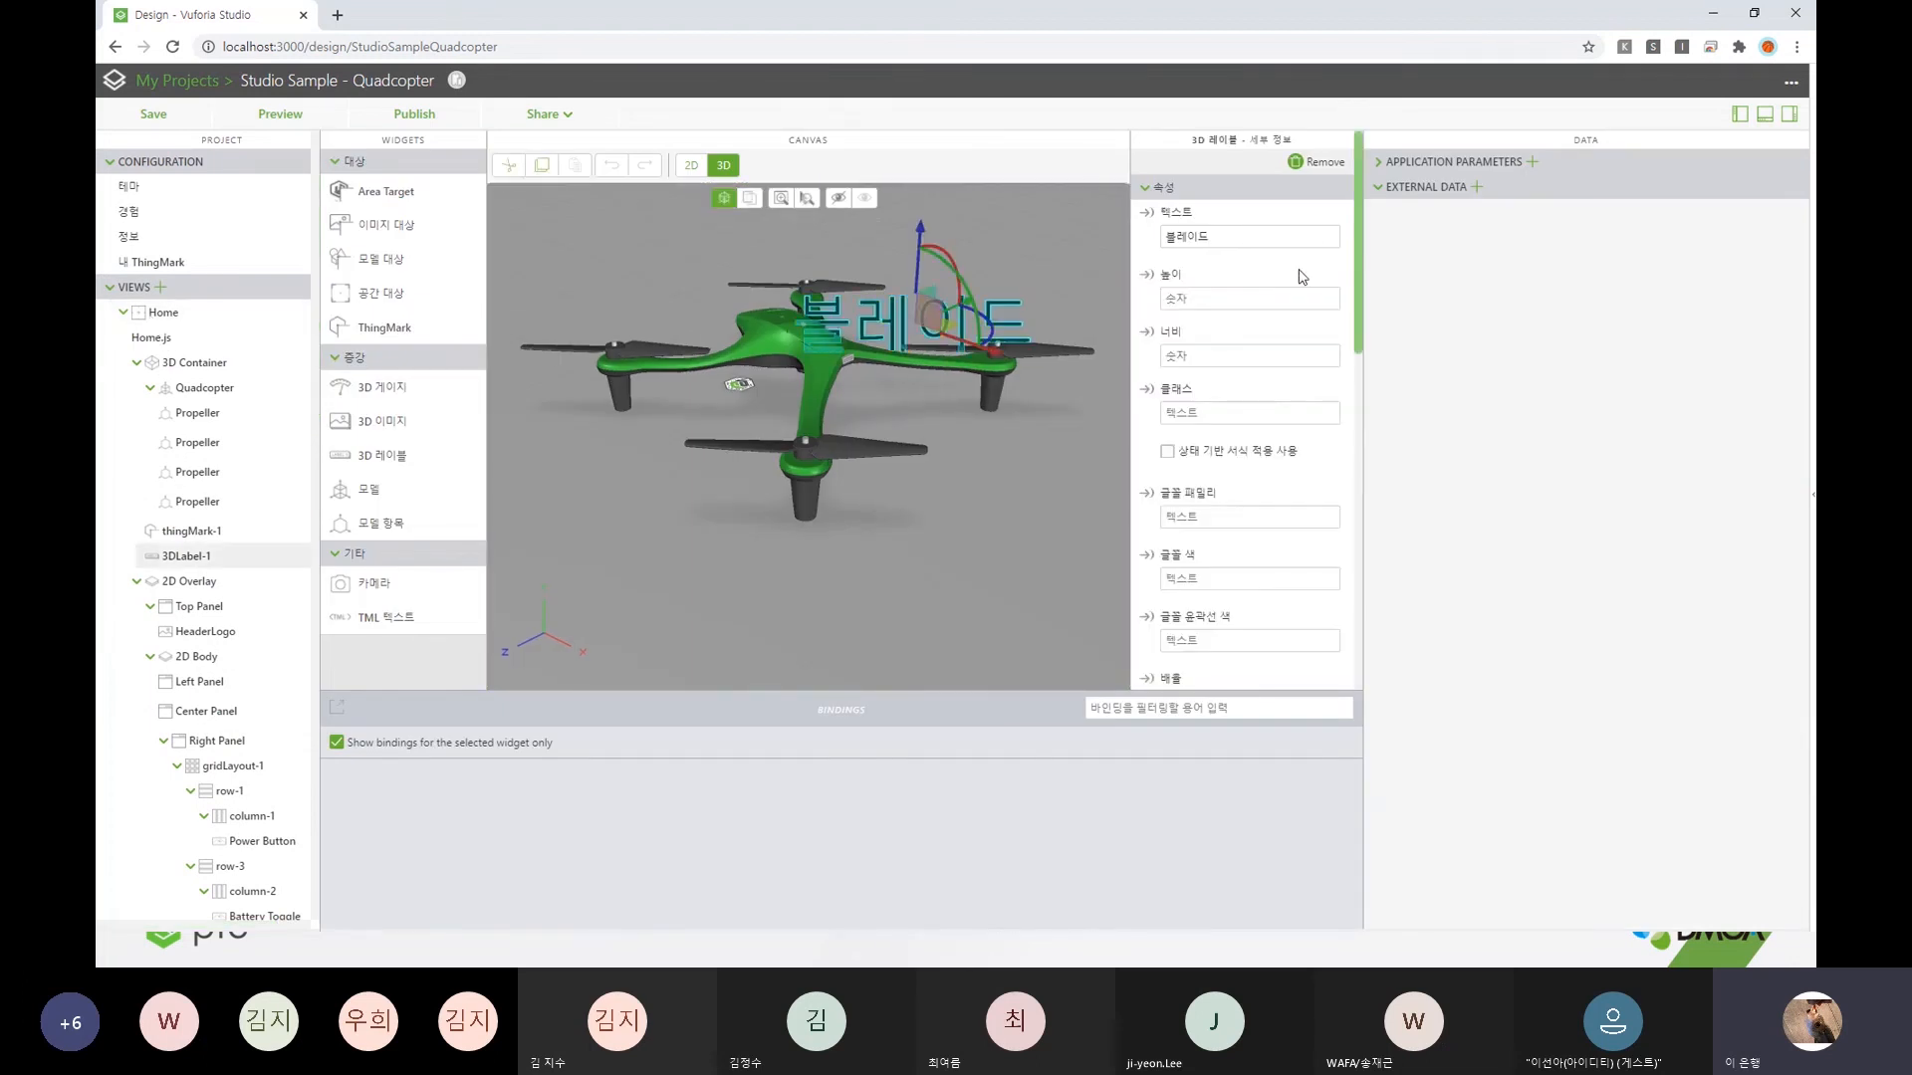
pyautogui.click(1213, 411)
pyautogui.hotkey('ctrl', 'v')
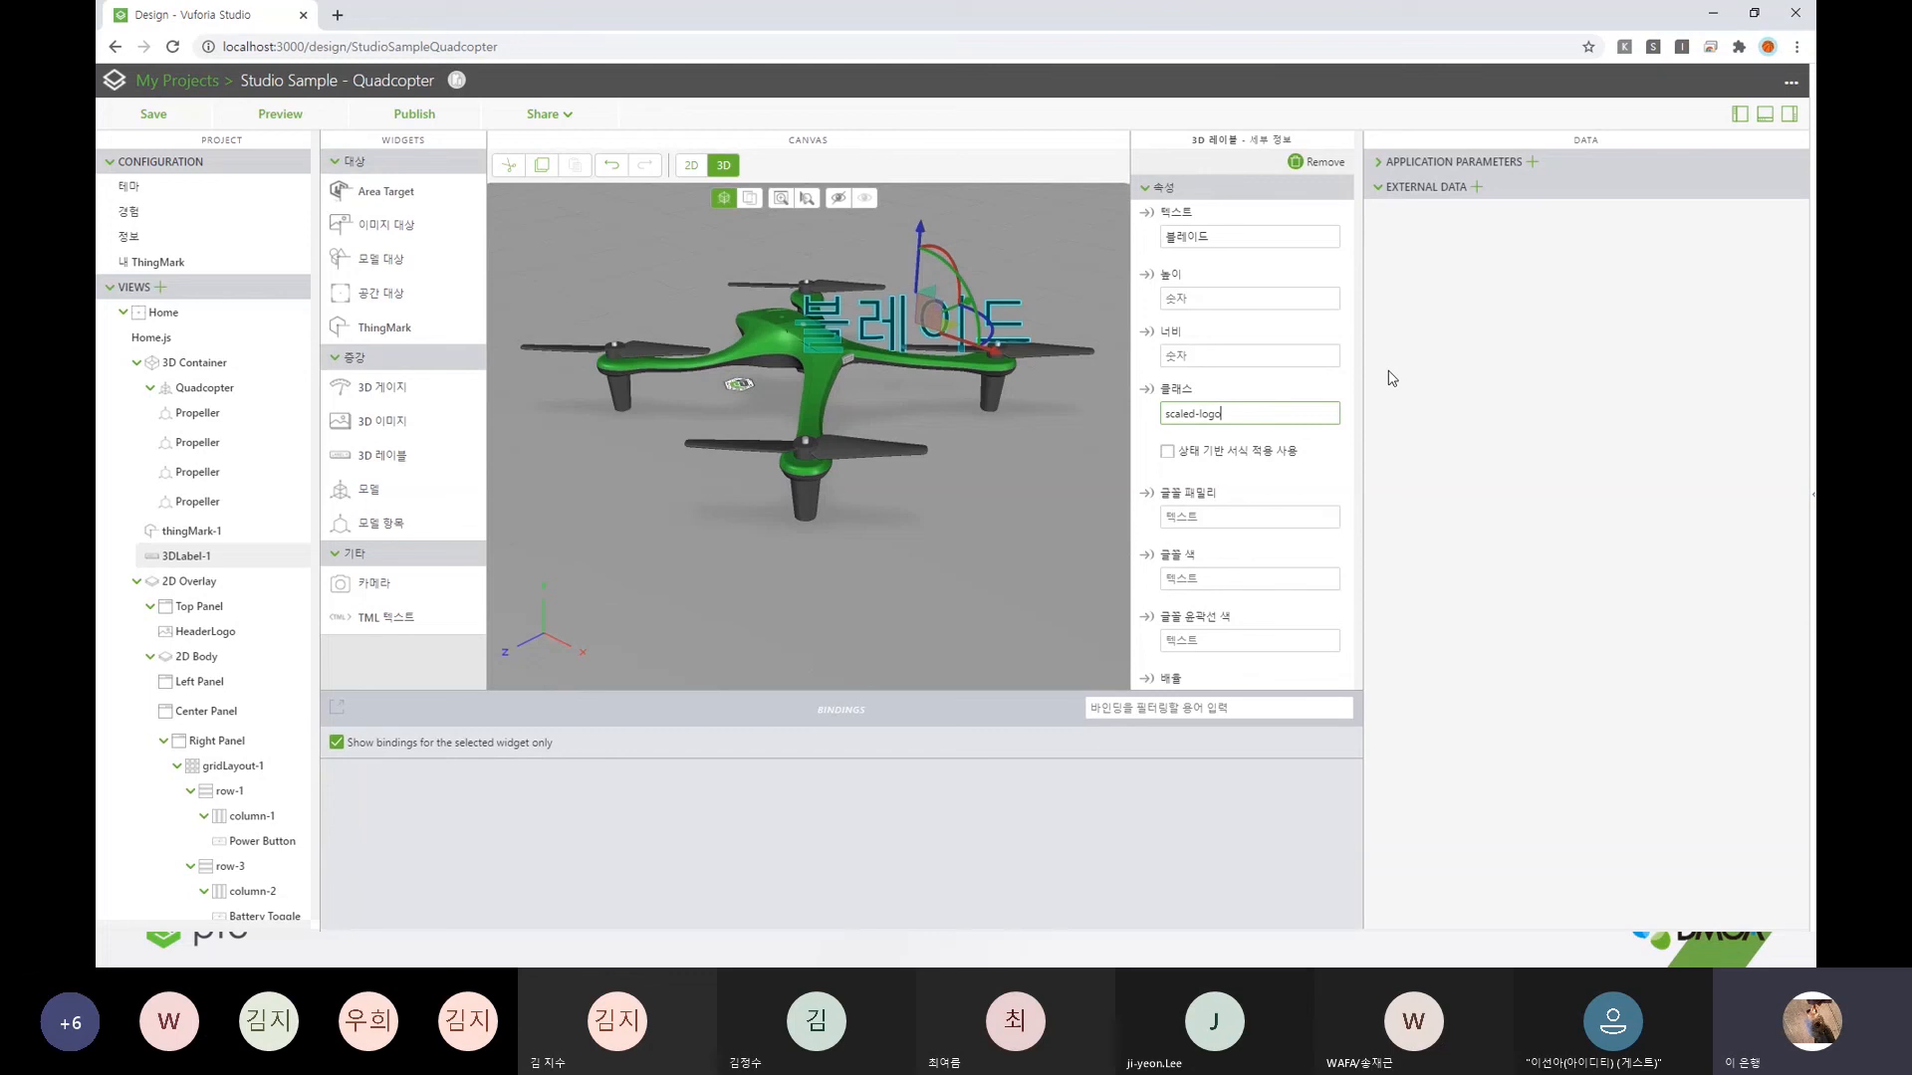
# - Open the Studio settings to examine the default Experience Service URL and proxy options, and close them without changes
pyautogui.click(1790, 84)
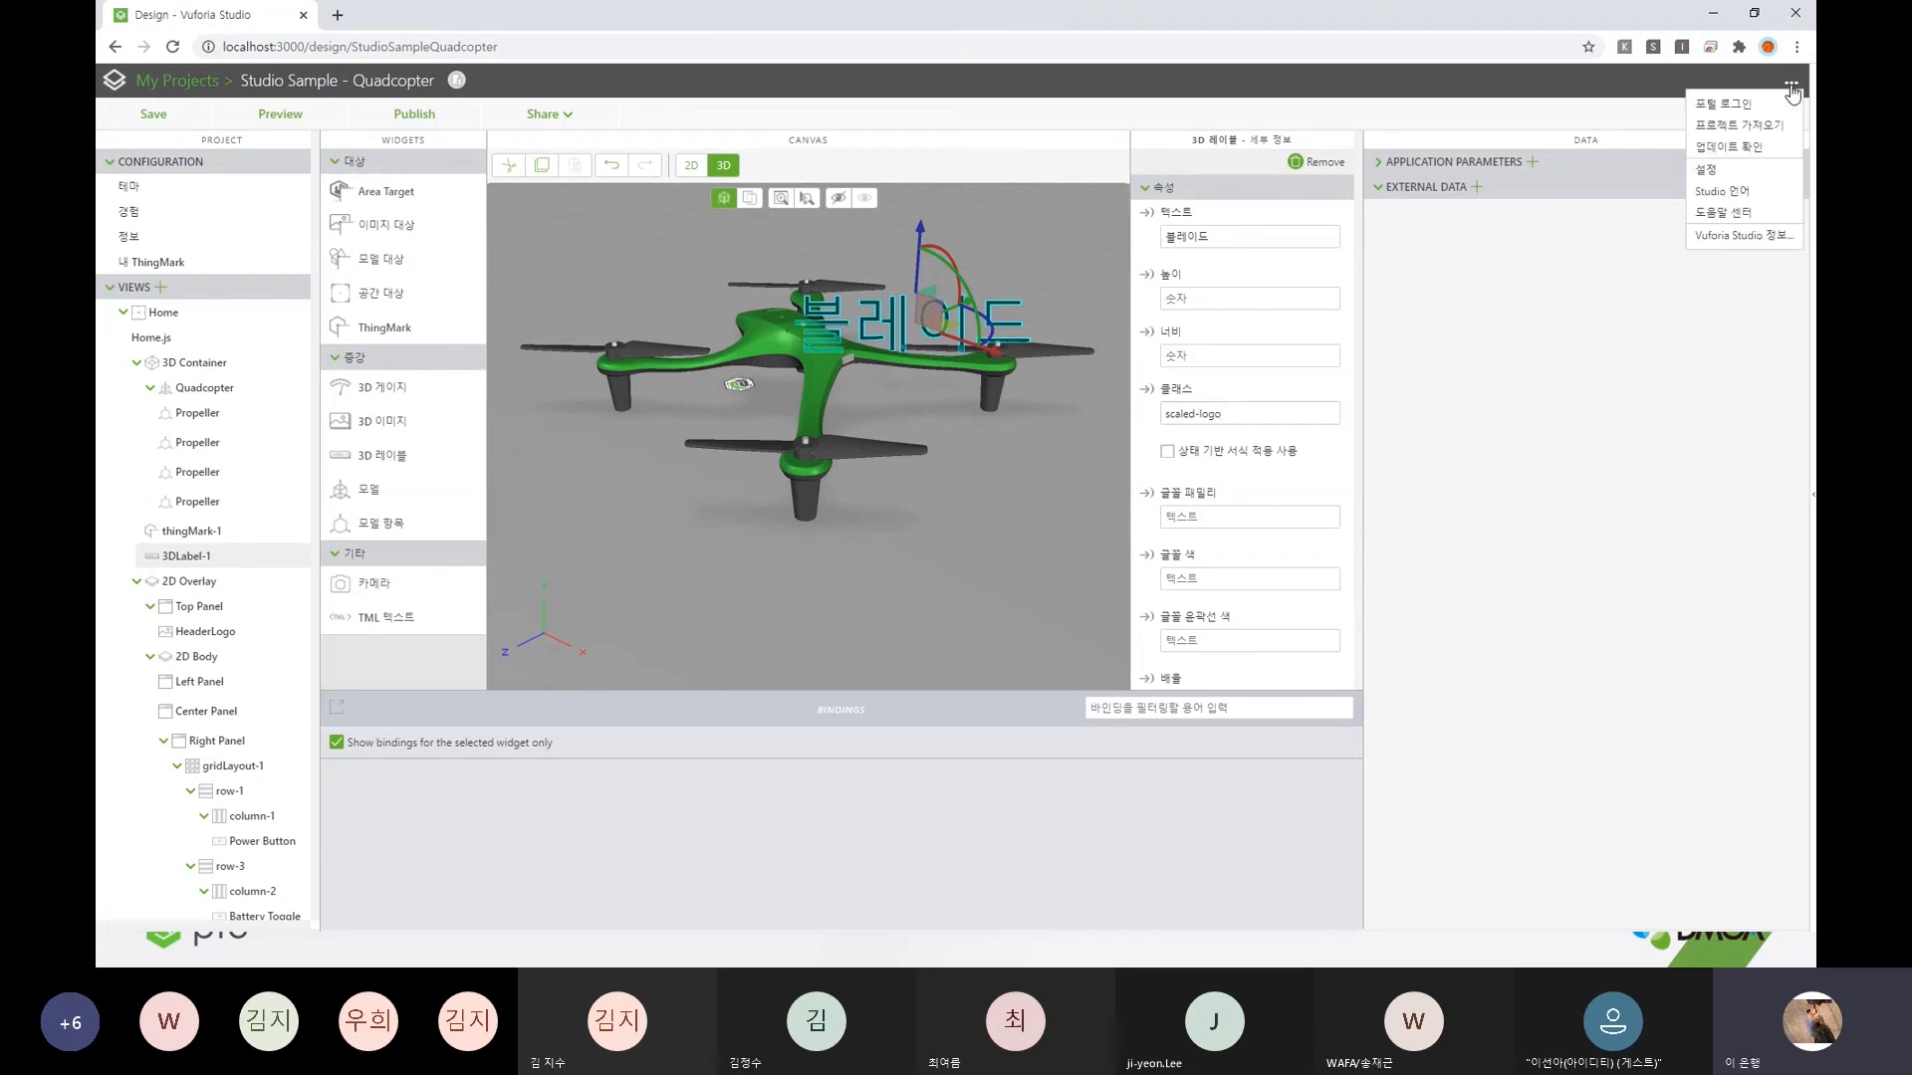
pyautogui.click(1725, 169)
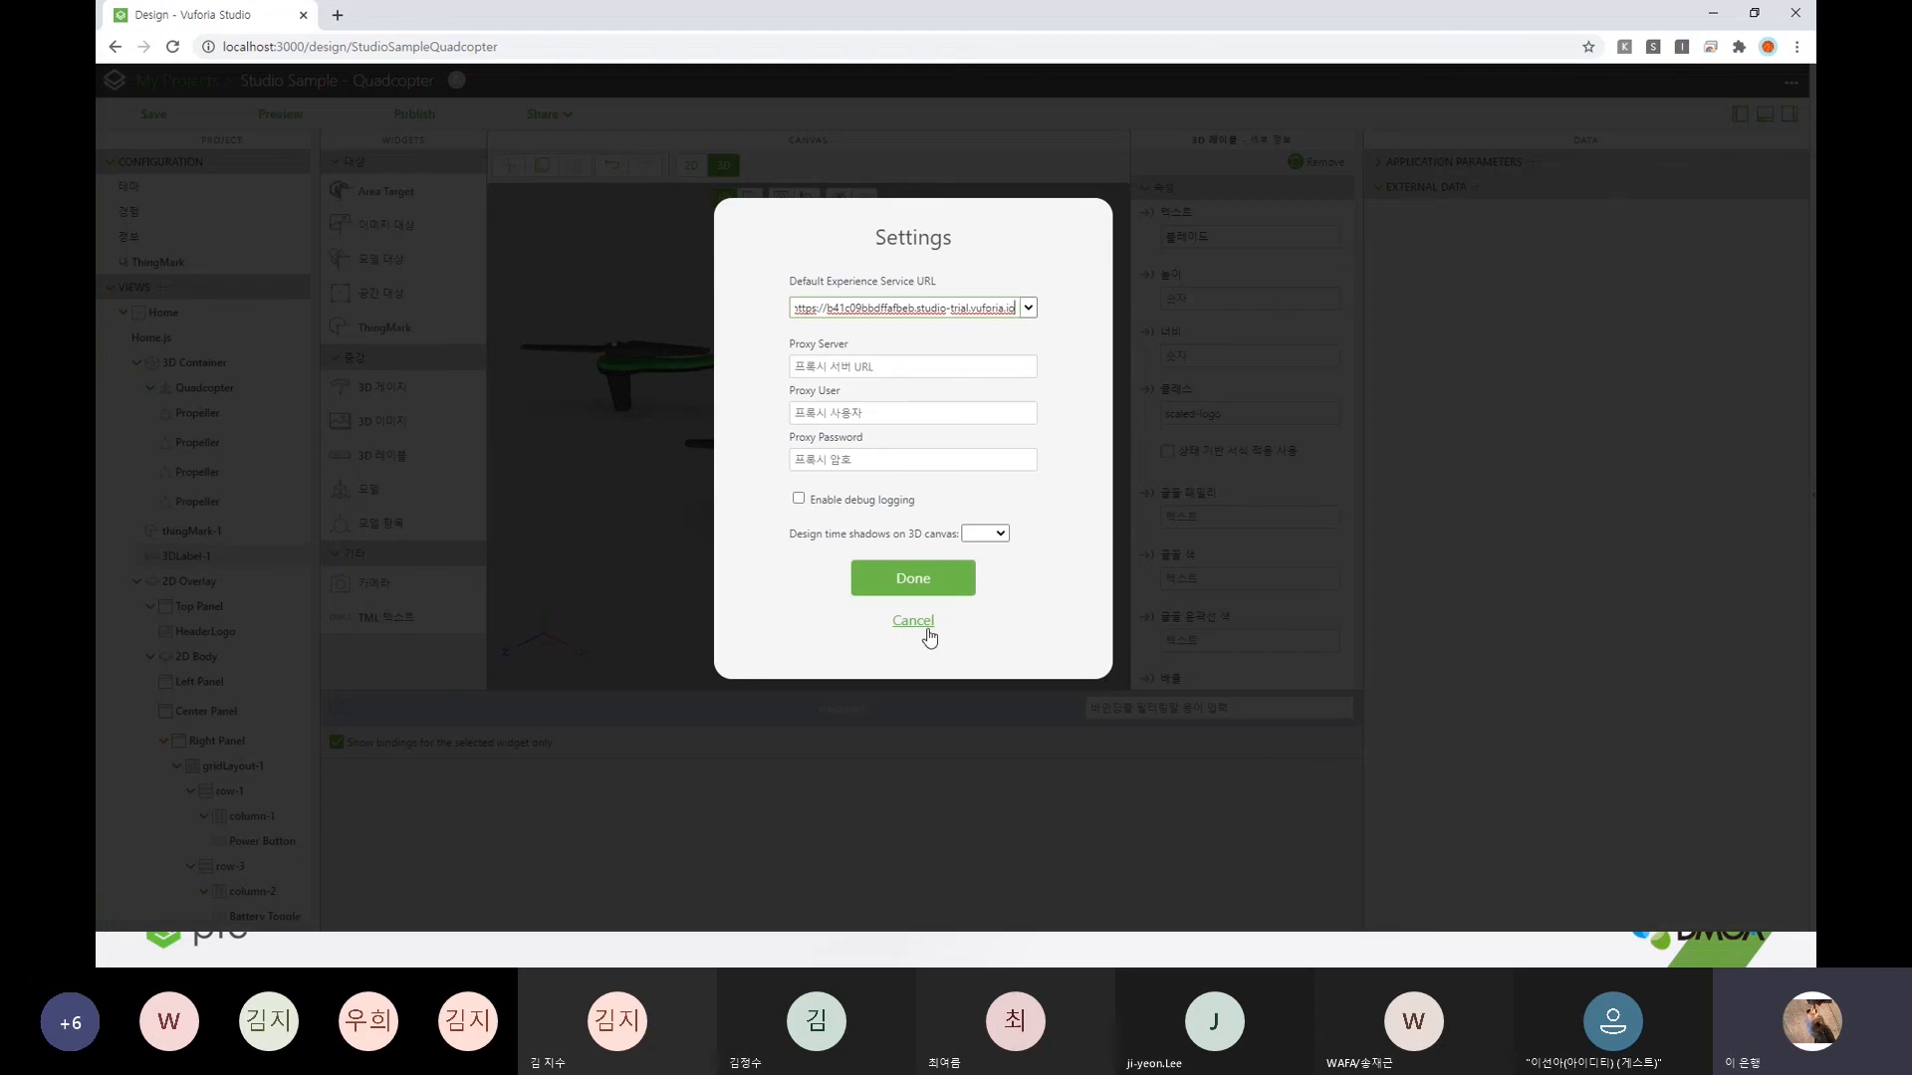
pyautogui.click(926, 630)
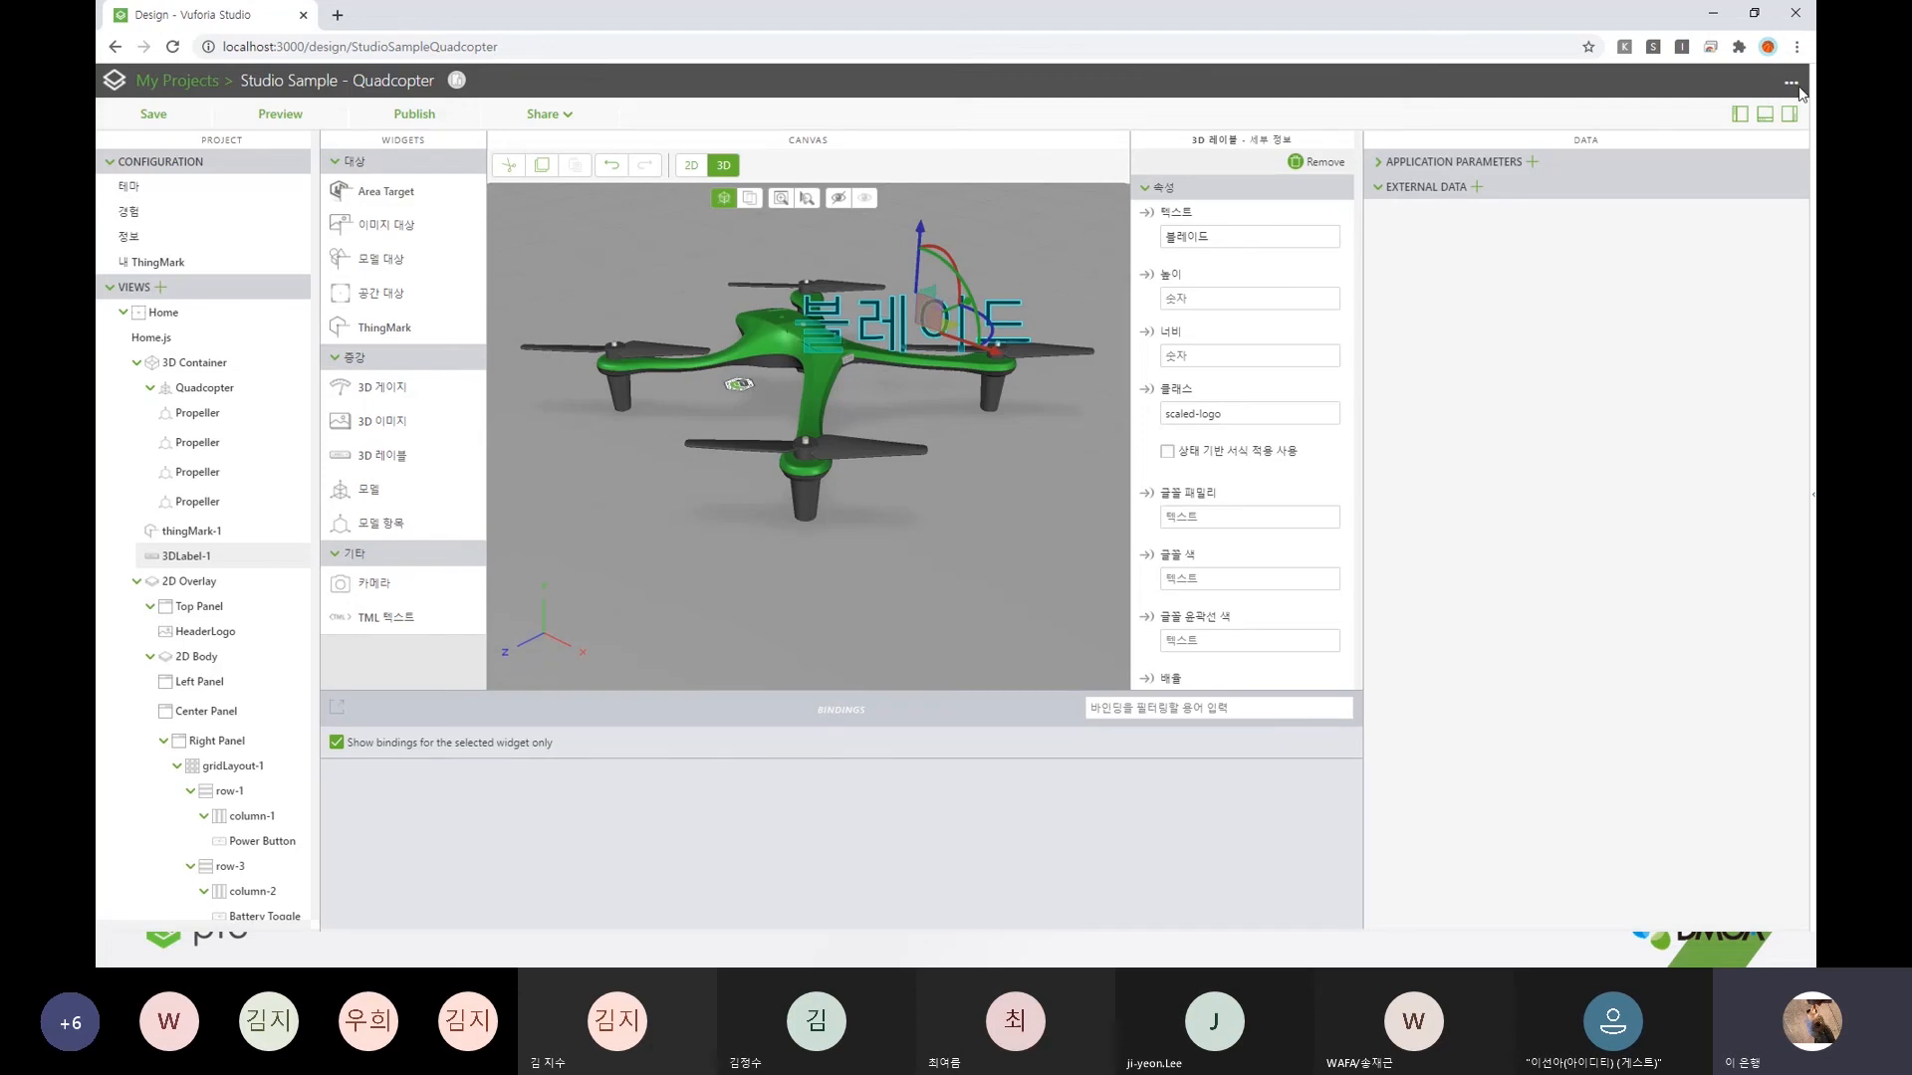
# - Save Korean as the Studio language, confirm reloading the site, and dismiss the AR publishing tutorial
pyautogui.click(1792, 85)
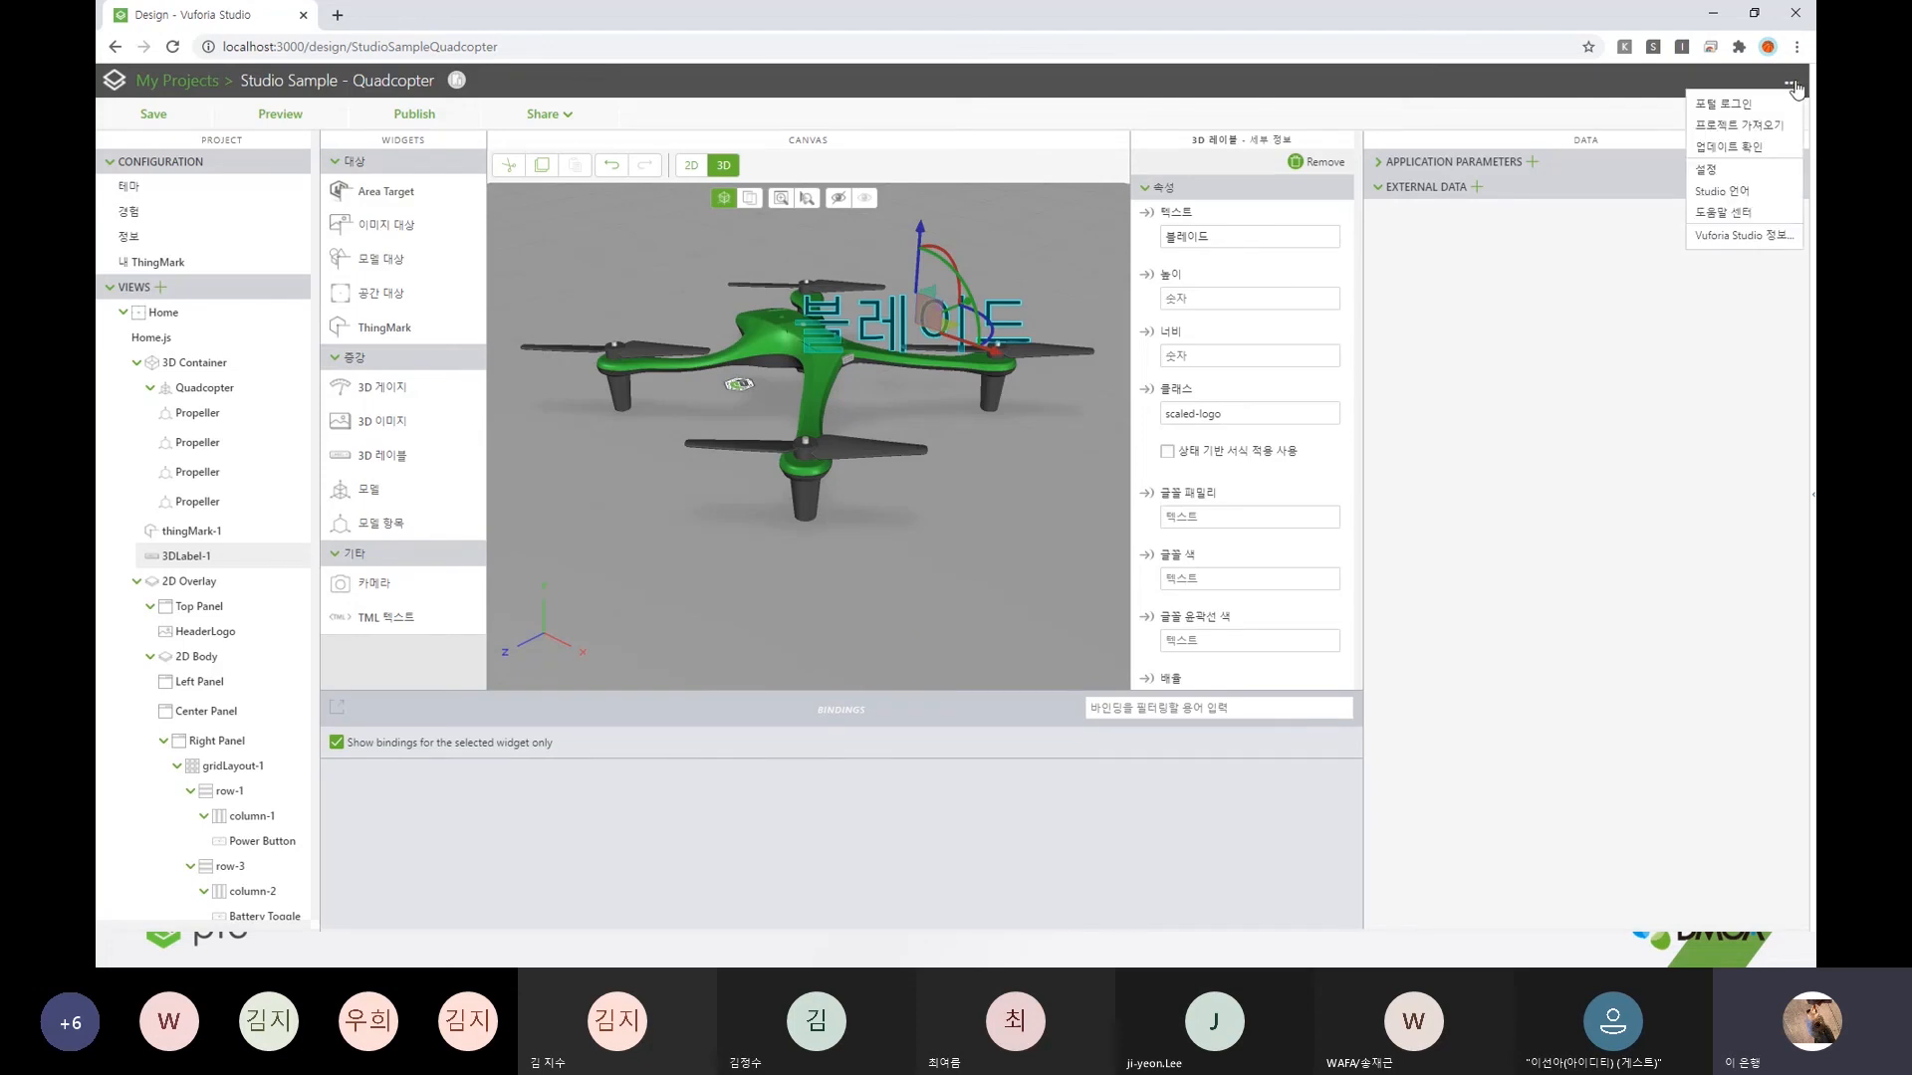
pyautogui.click(1744, 191)
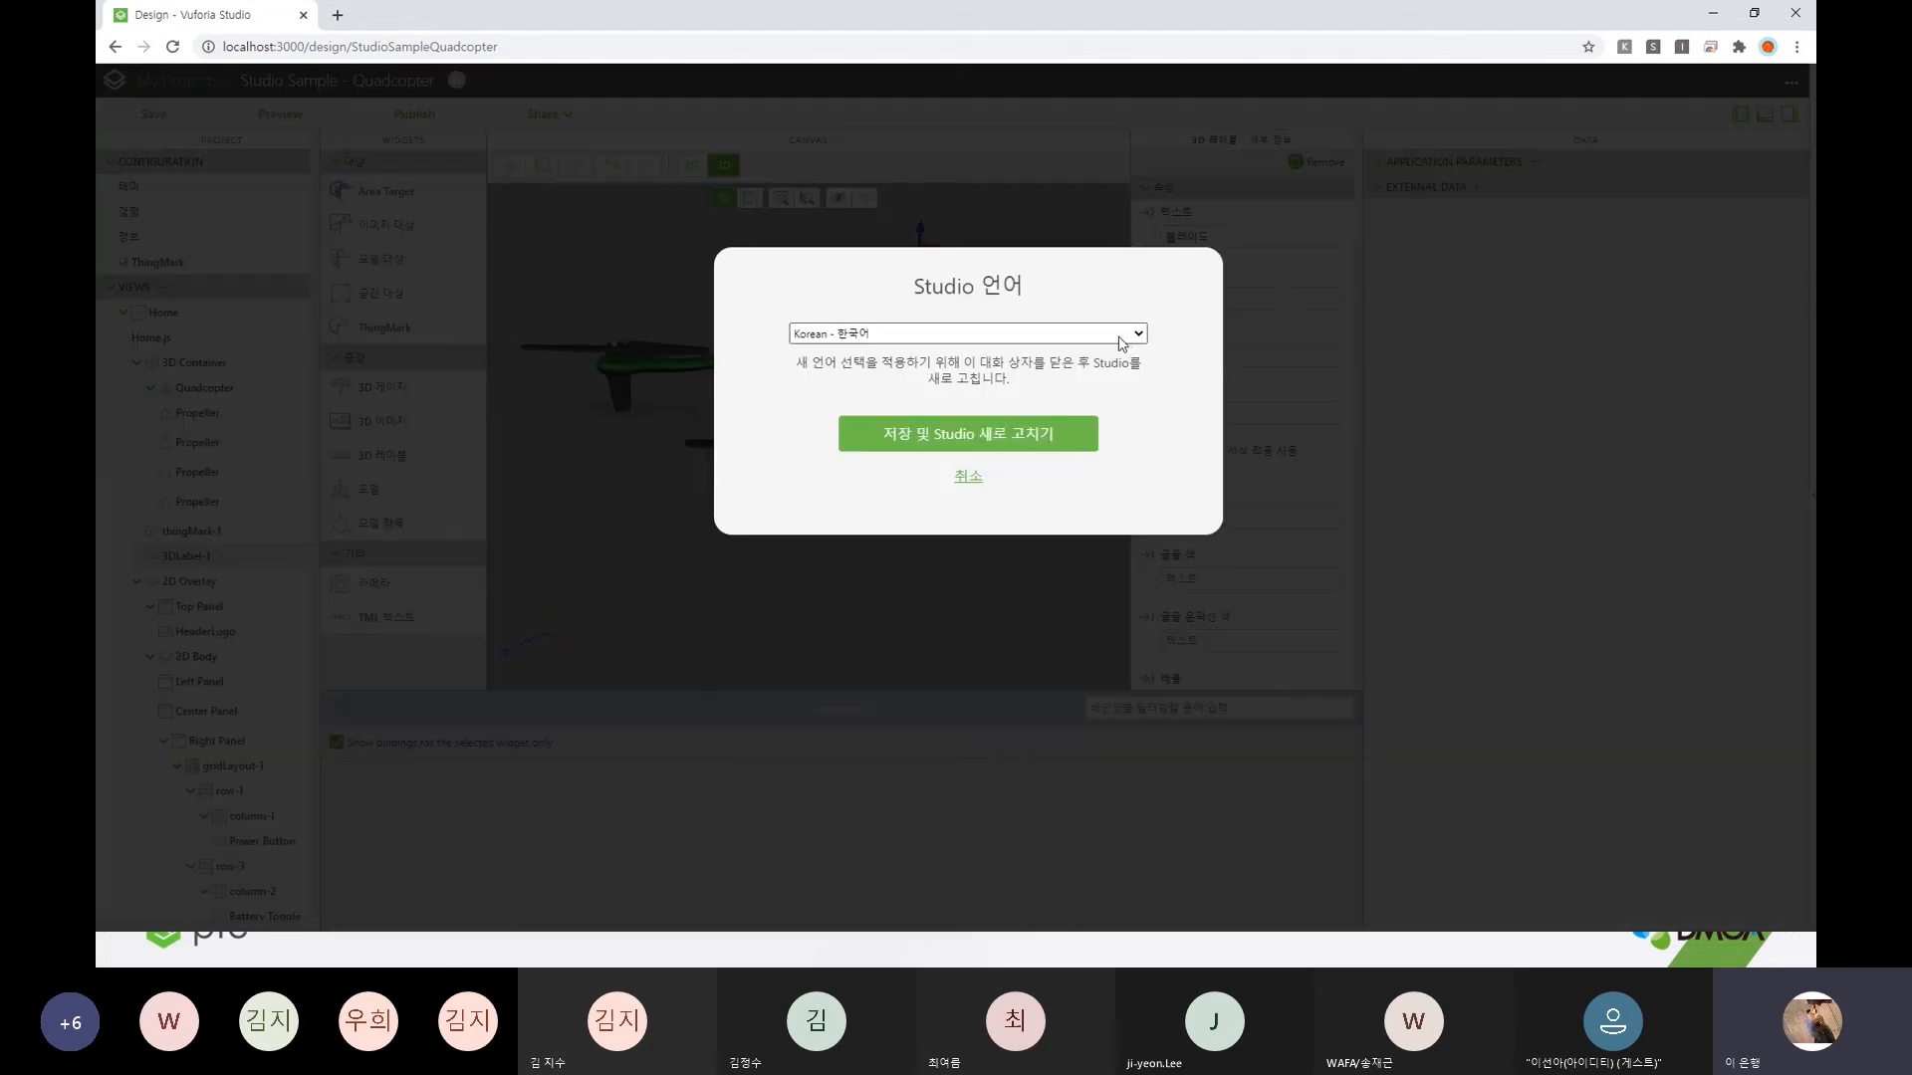
pyautogui.click(1082, 436)
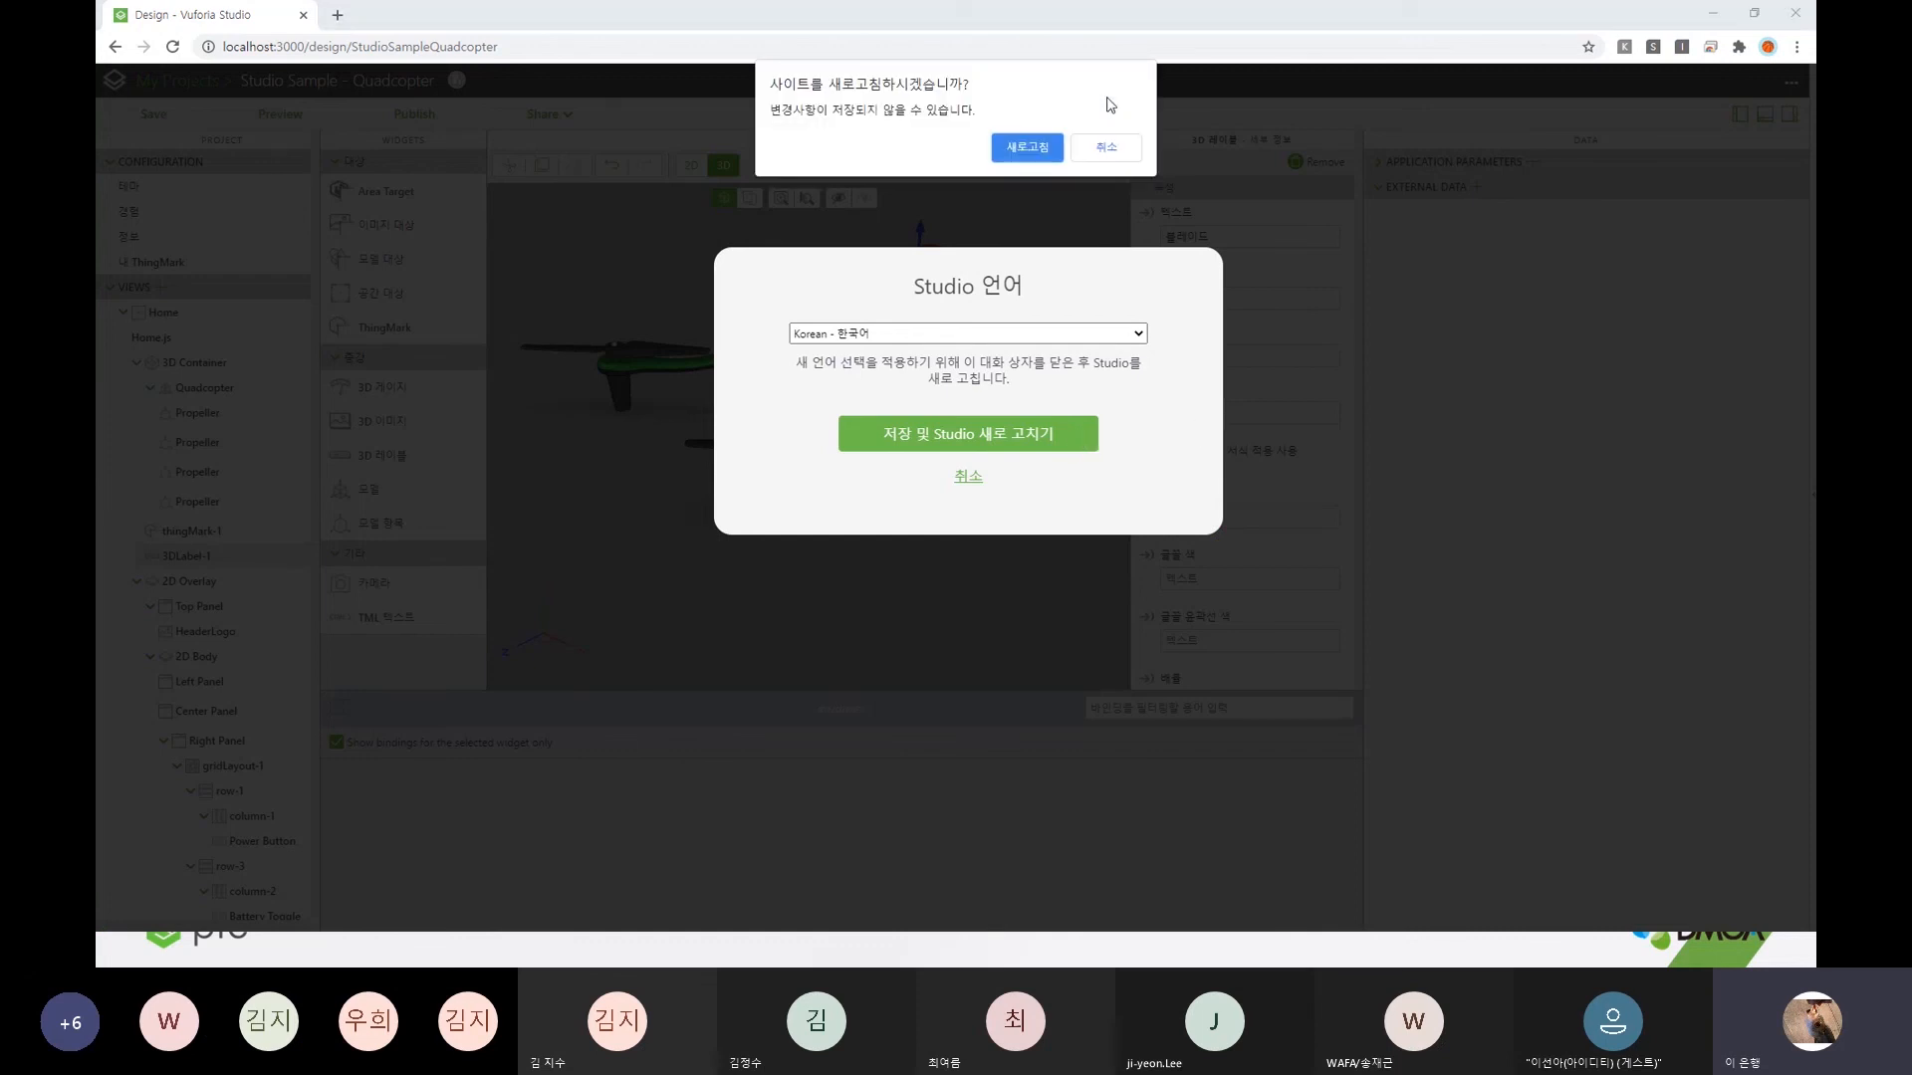
pyautogui.click(1034, 151)
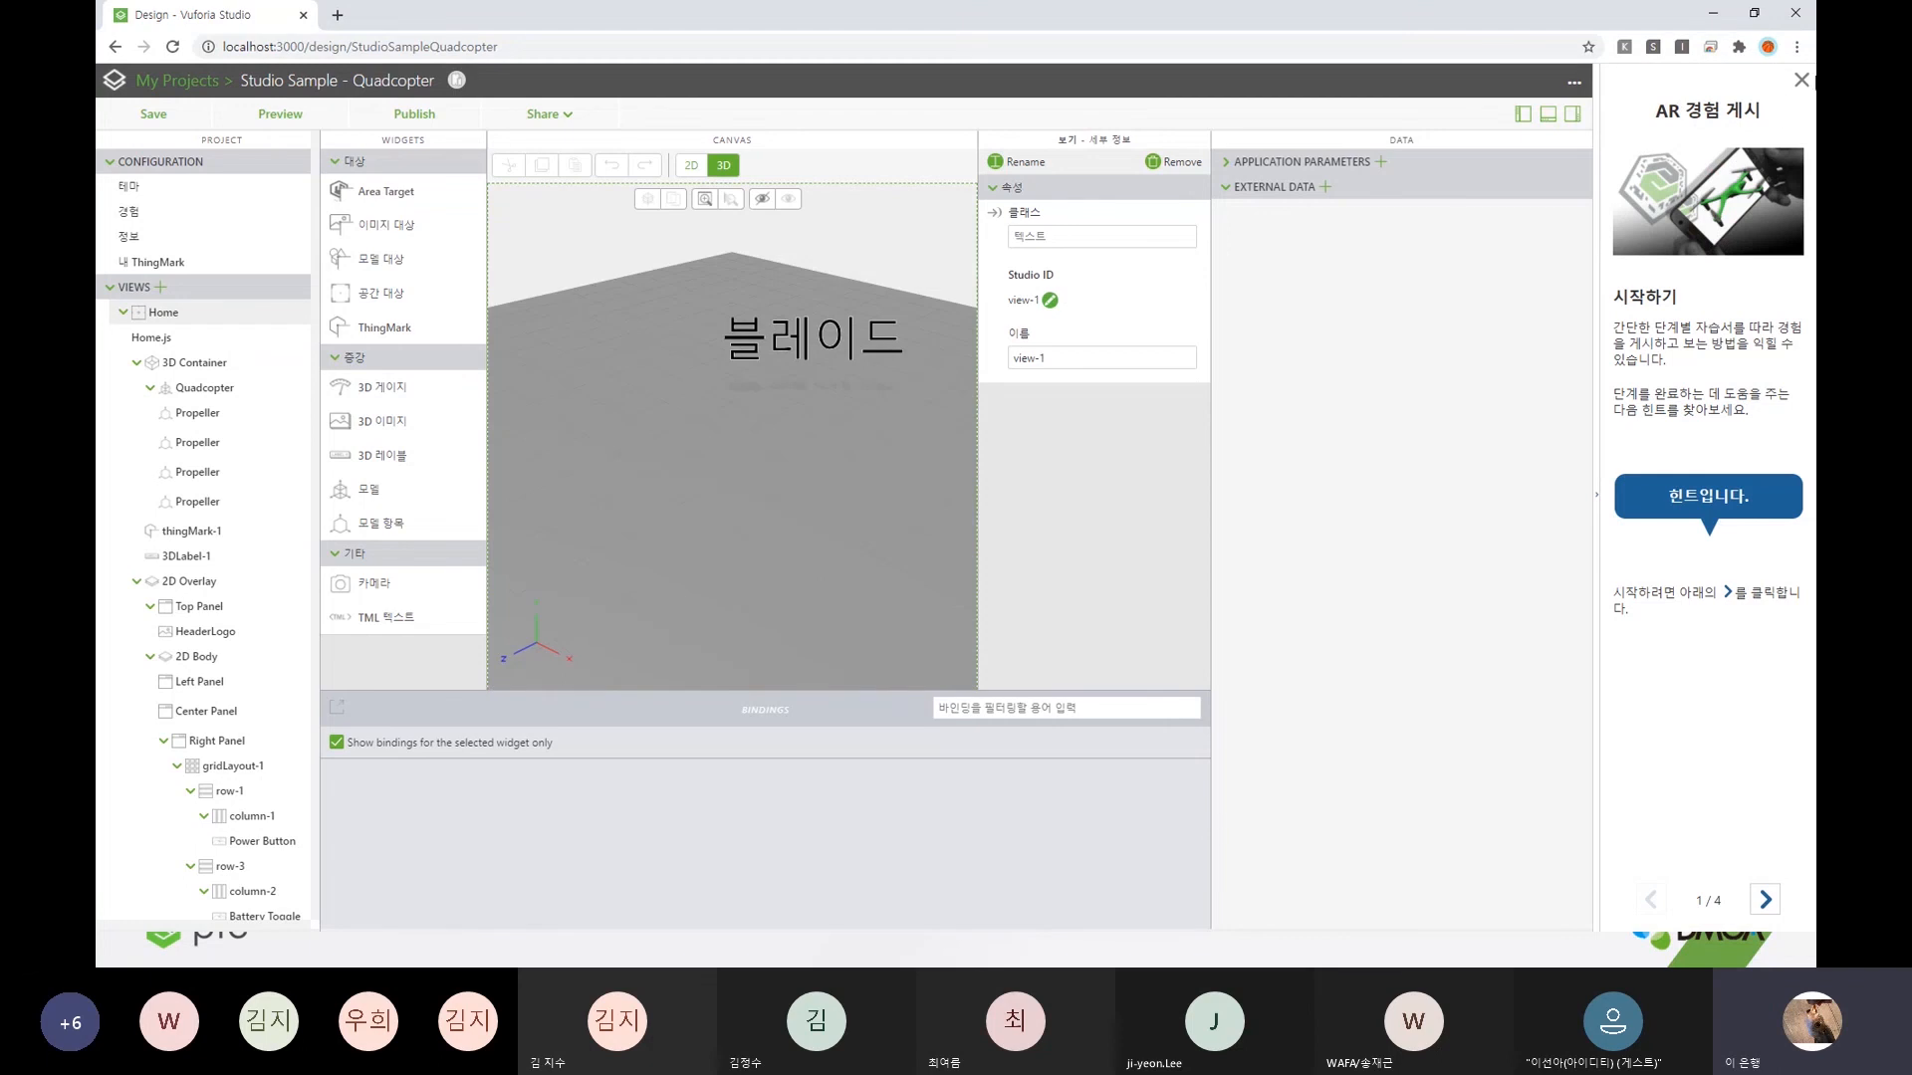
pyautogui.click(1798, 81)
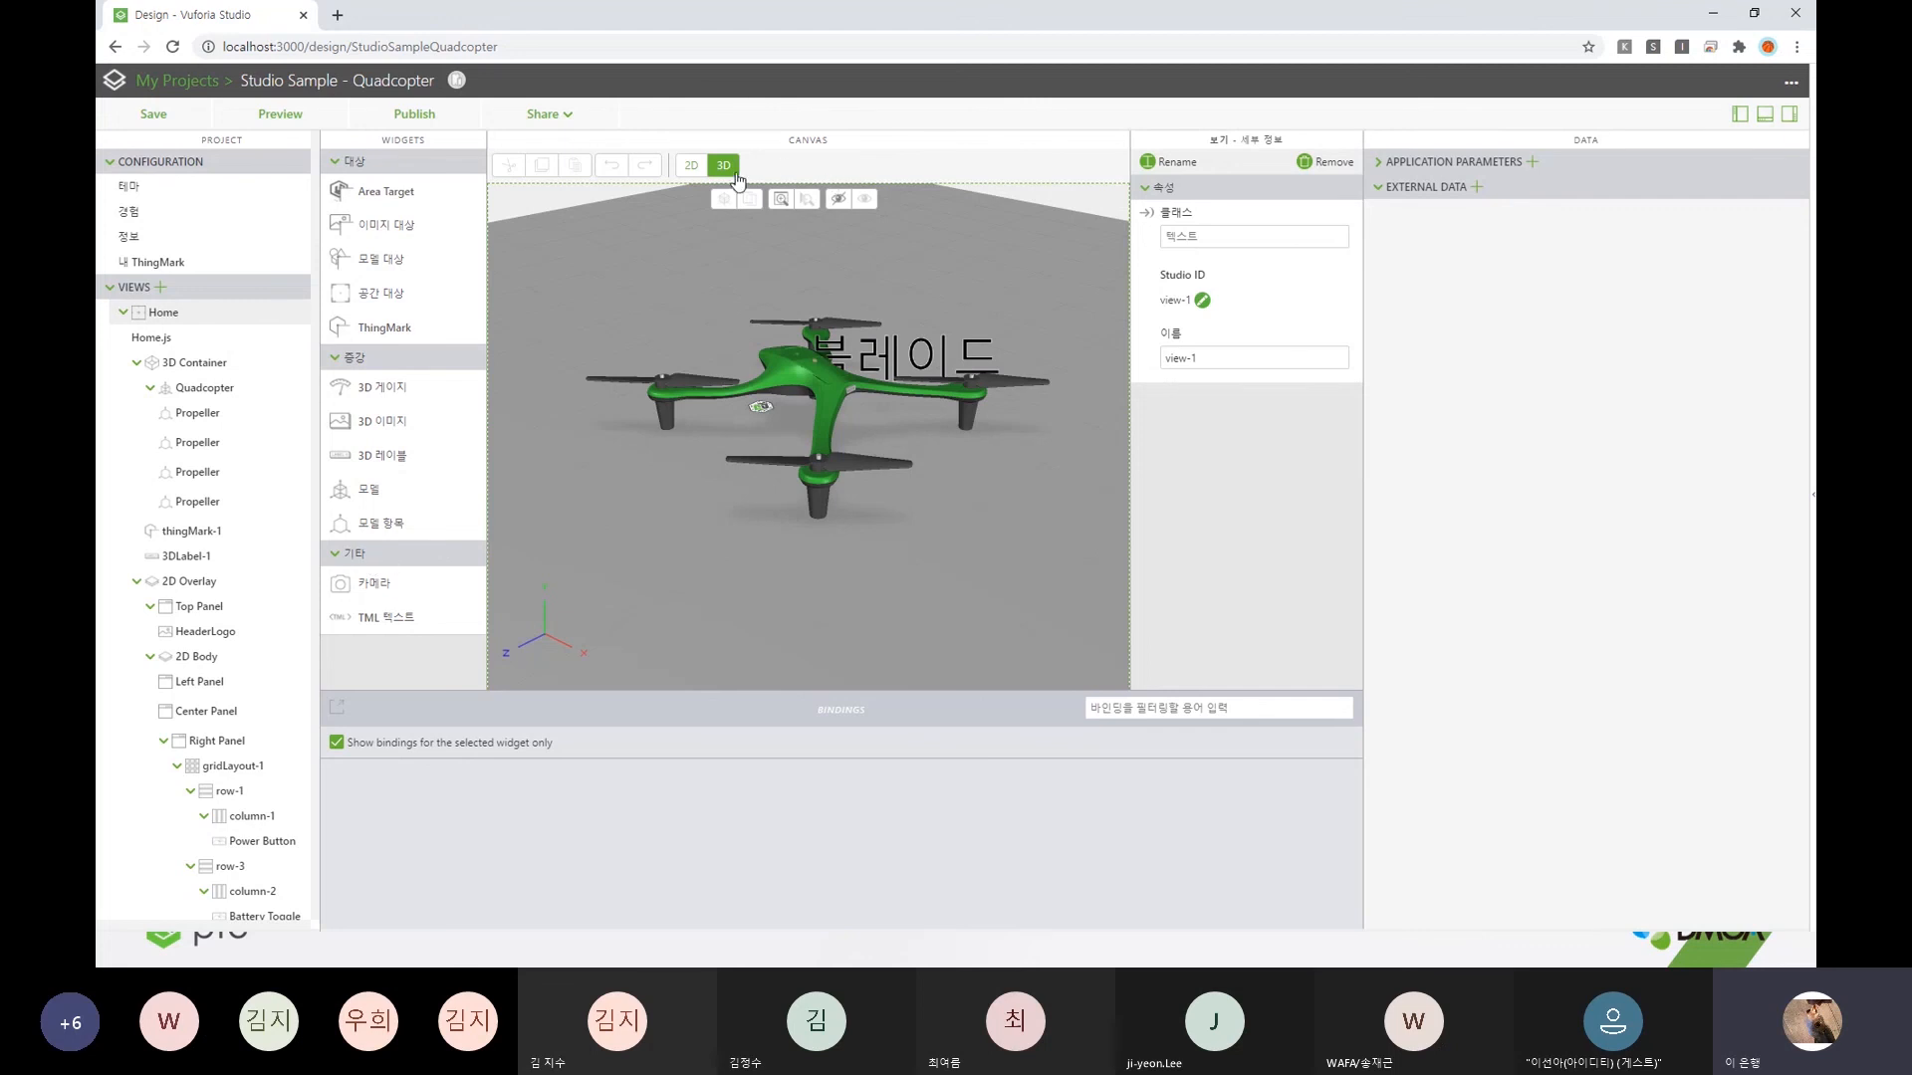
# - Switch the Home canvas to 2D and enlarge it by shrinking the data and bindings areas
pyautogui.click(690, 169)
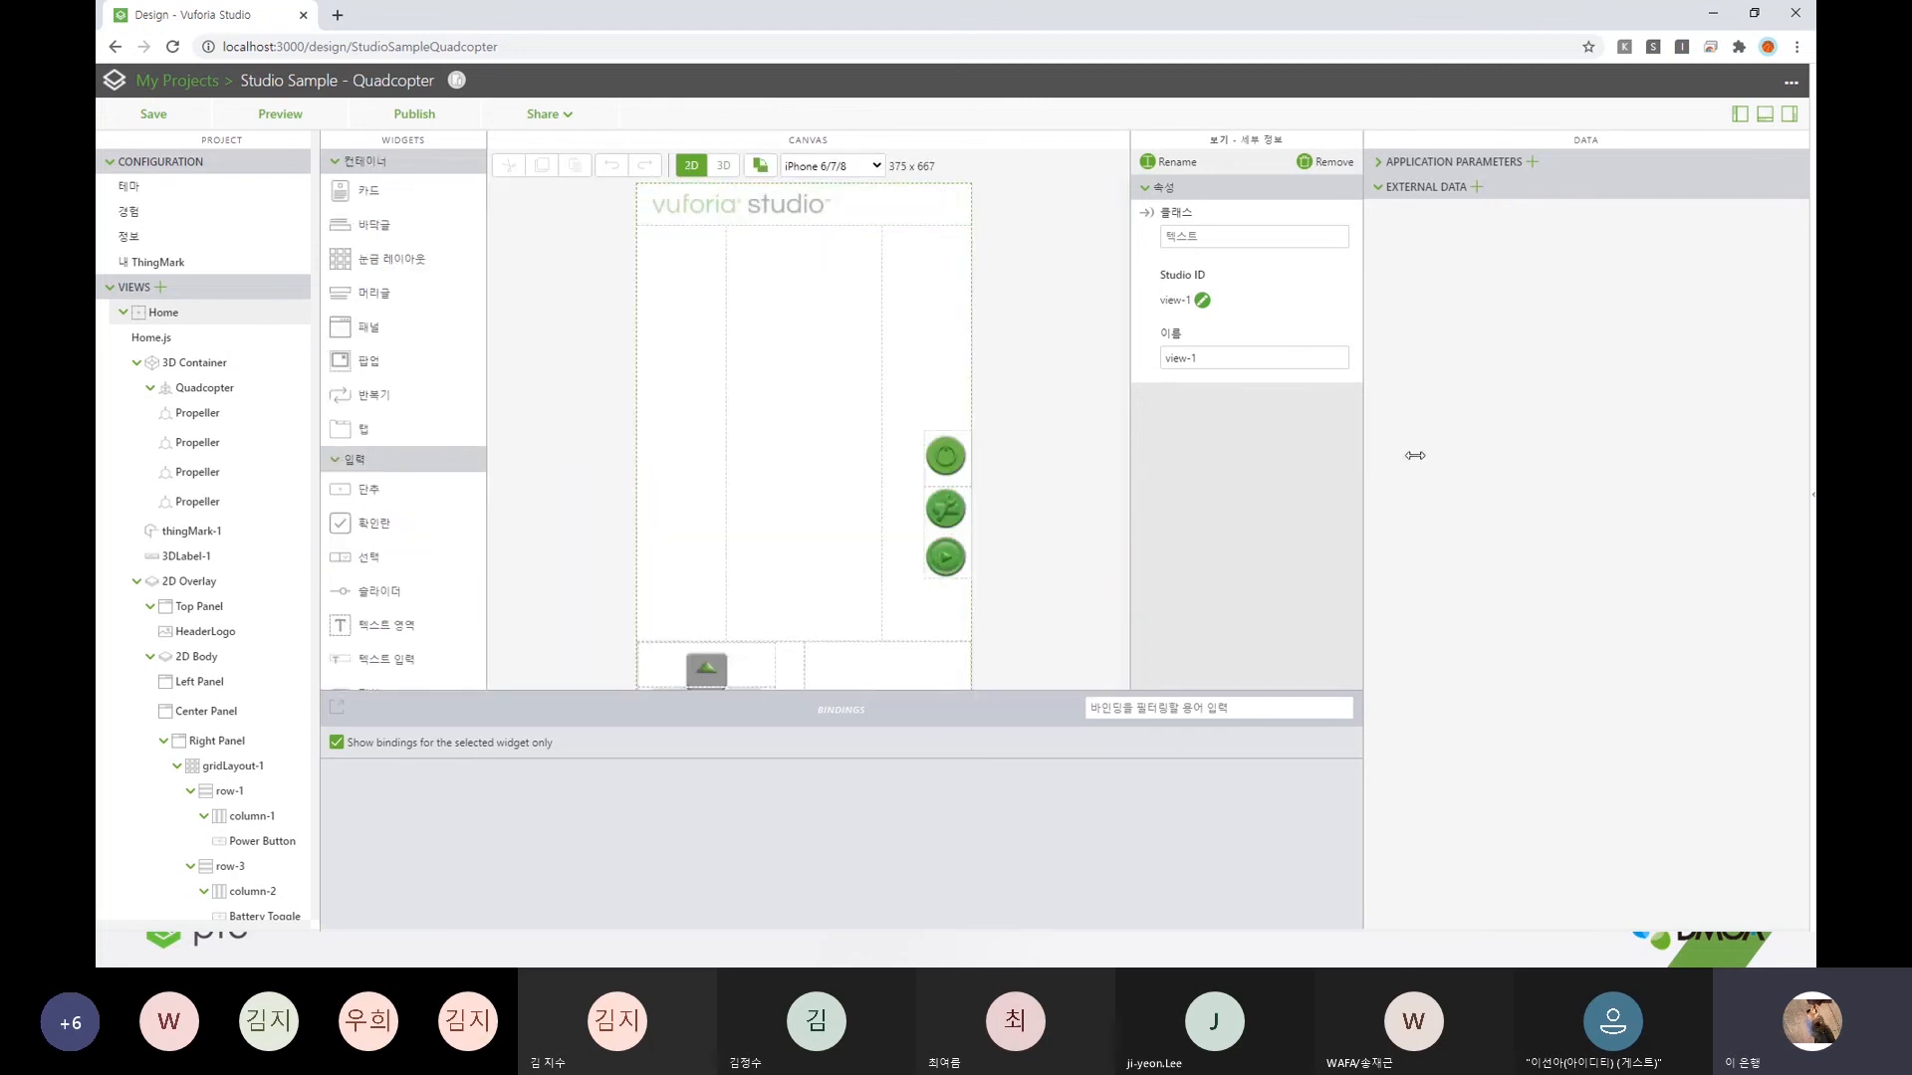
pyautogui.moveTo(1363, 458); pyautogui.dragTo(1567, 439)
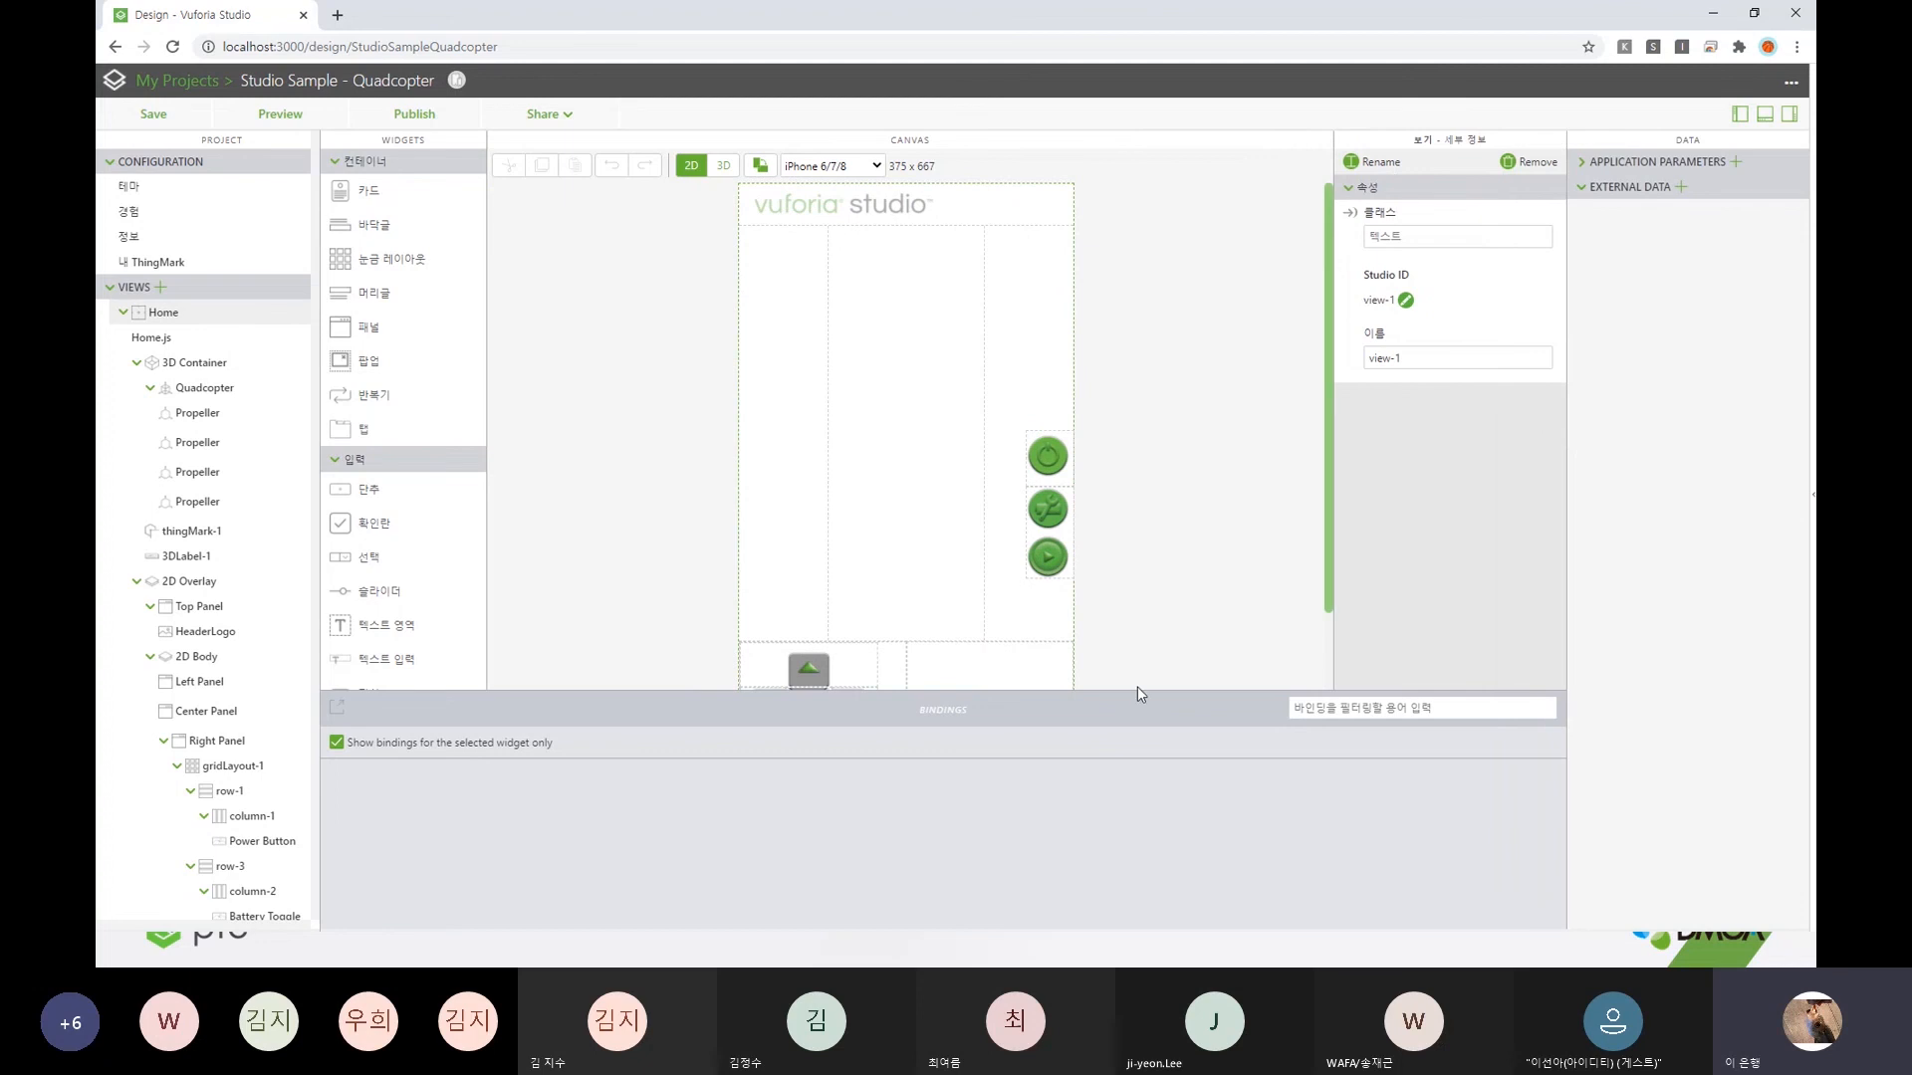
pyautogui.moveTo(1134, 692); pyautogui.dragTo(1135, 791)
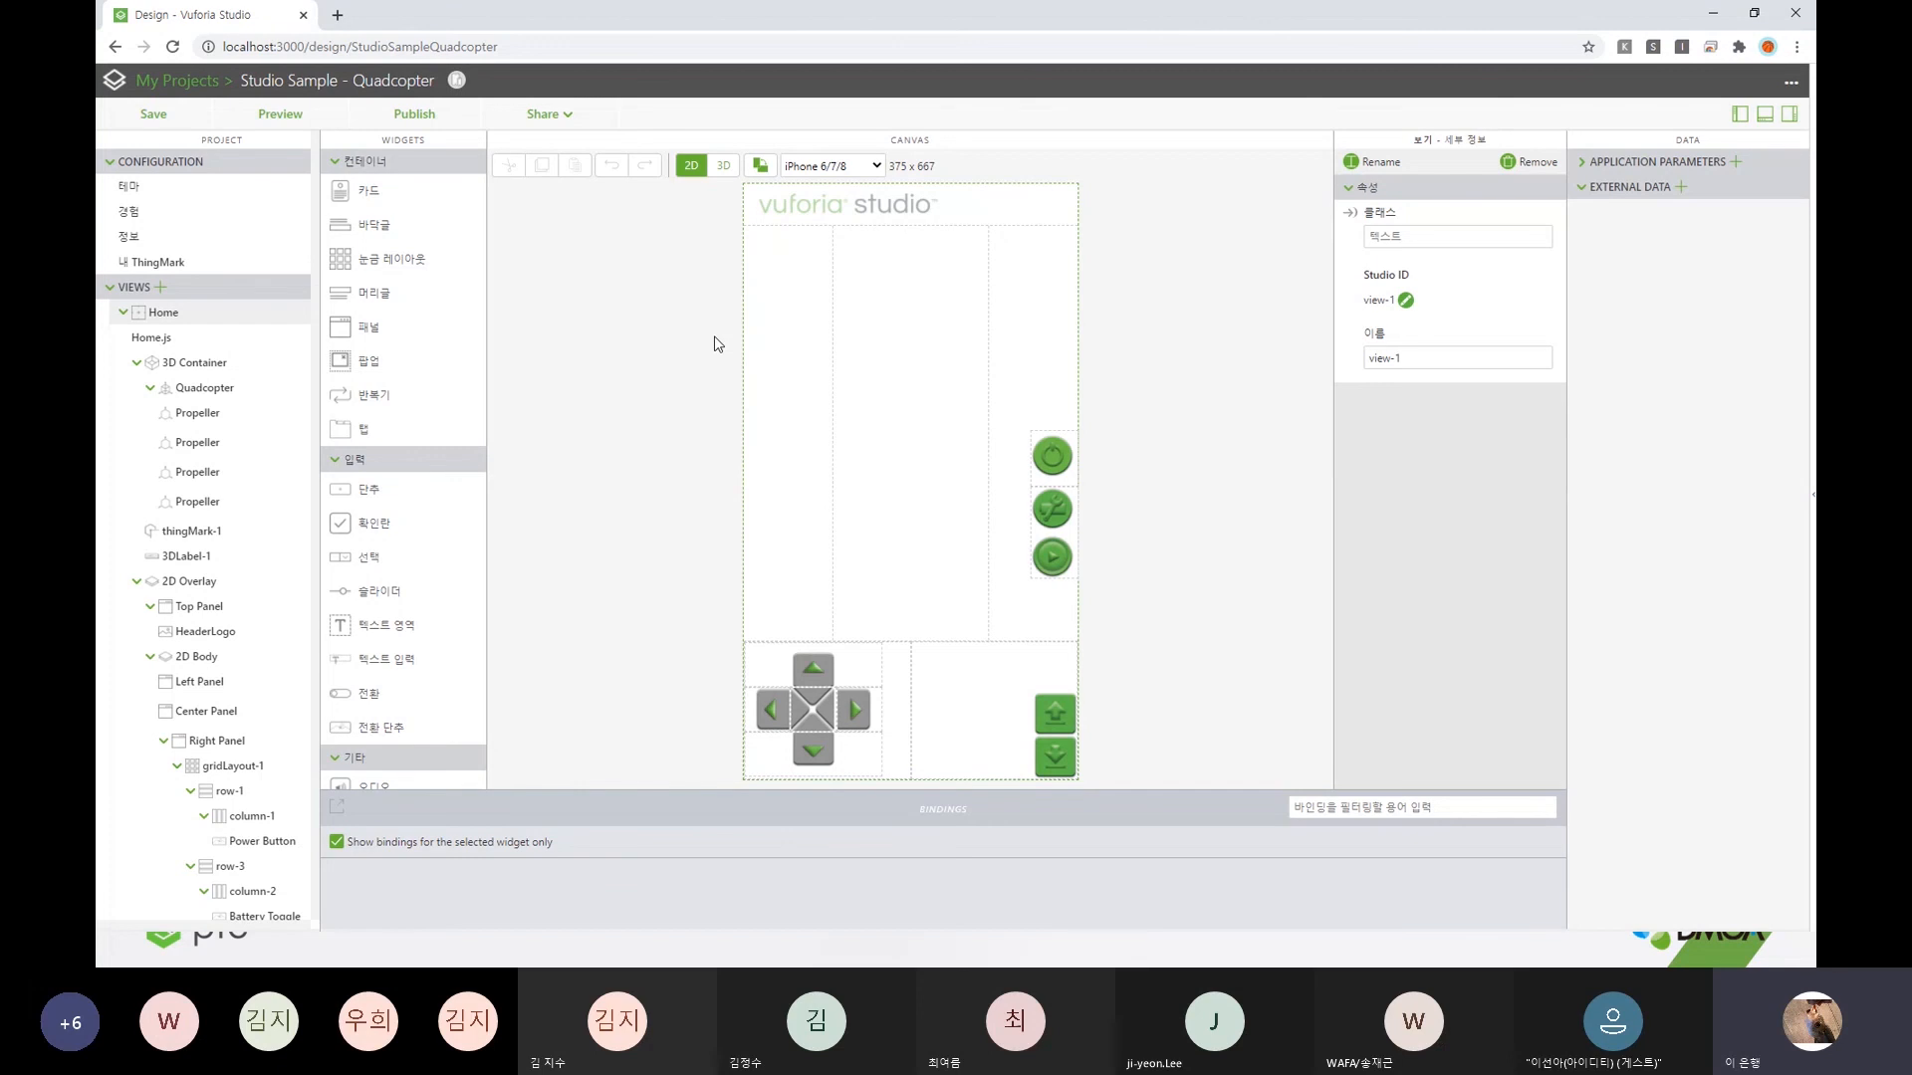
# - Examine the container, input and other widgets available for the 2D canvas
pyautogui.scroll(-3, 428, 598)
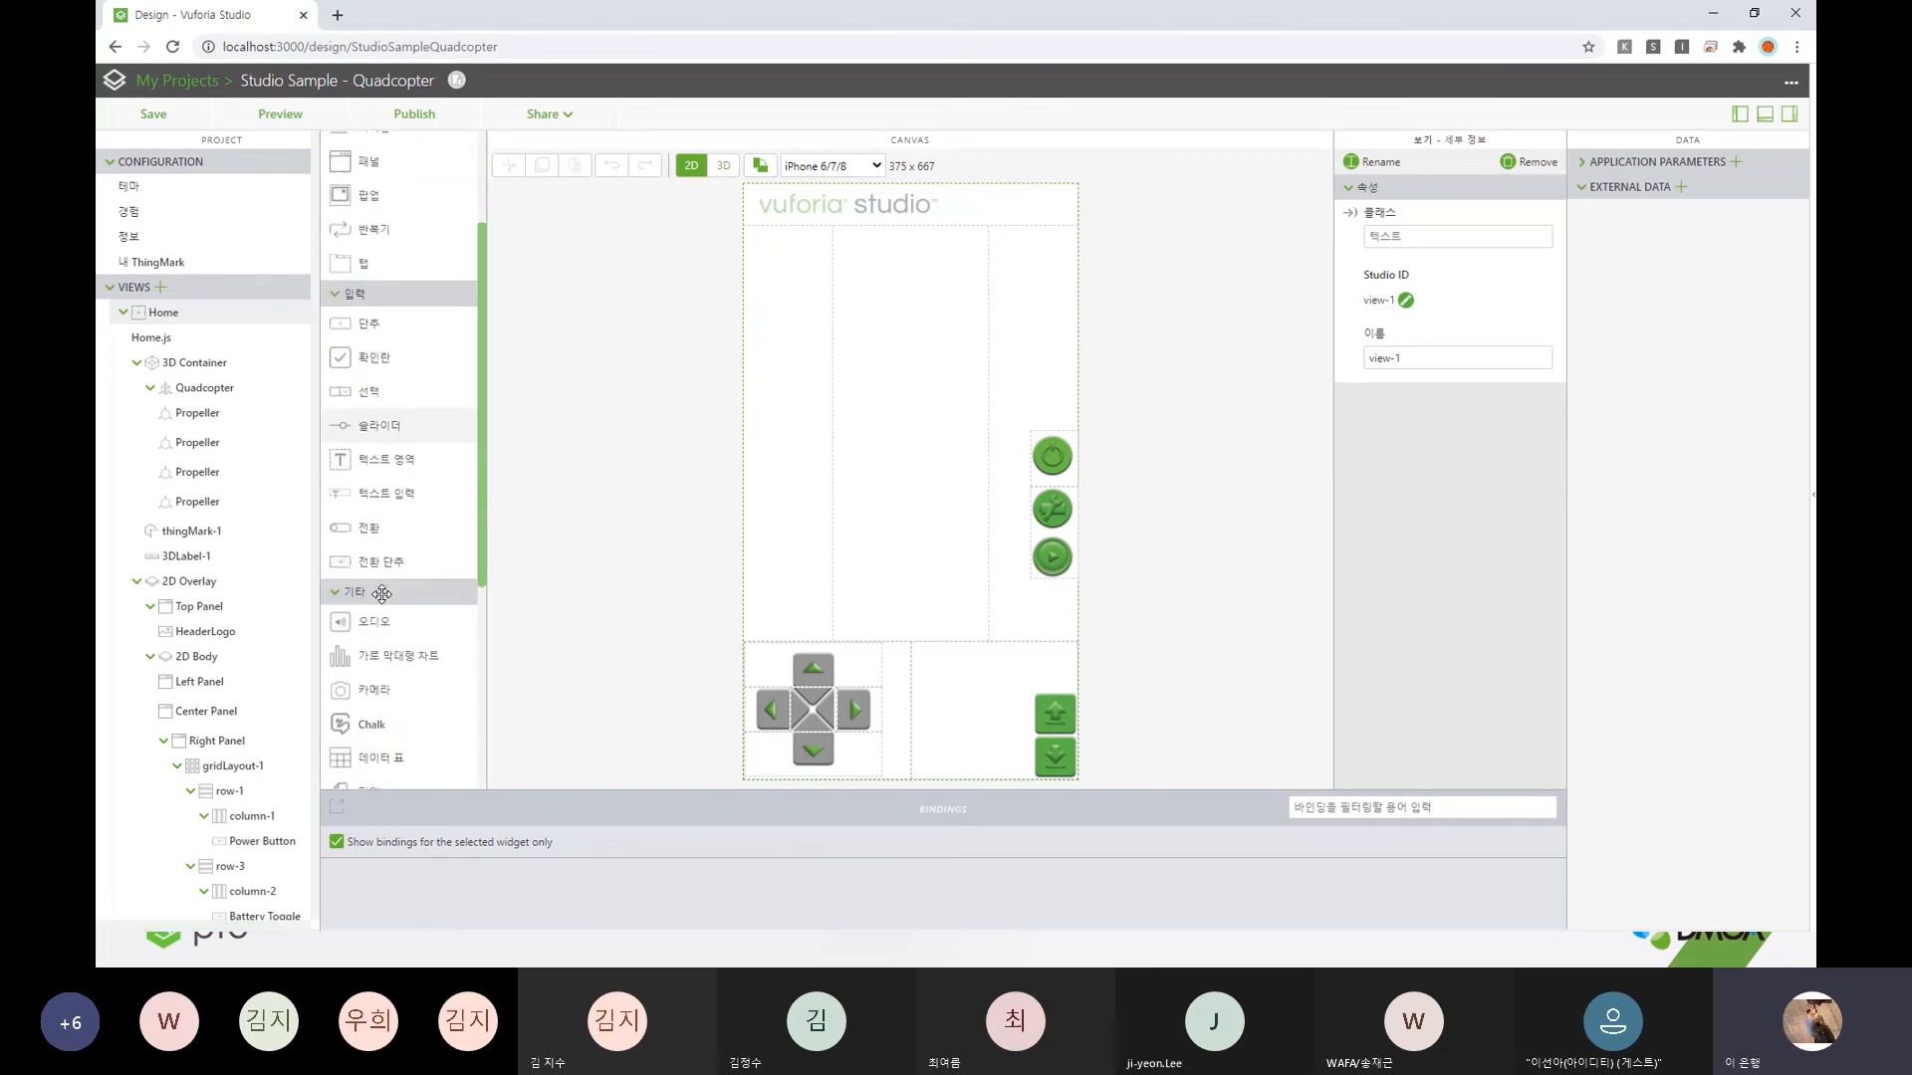
pyautogui.scroll(-2, 450, 501)
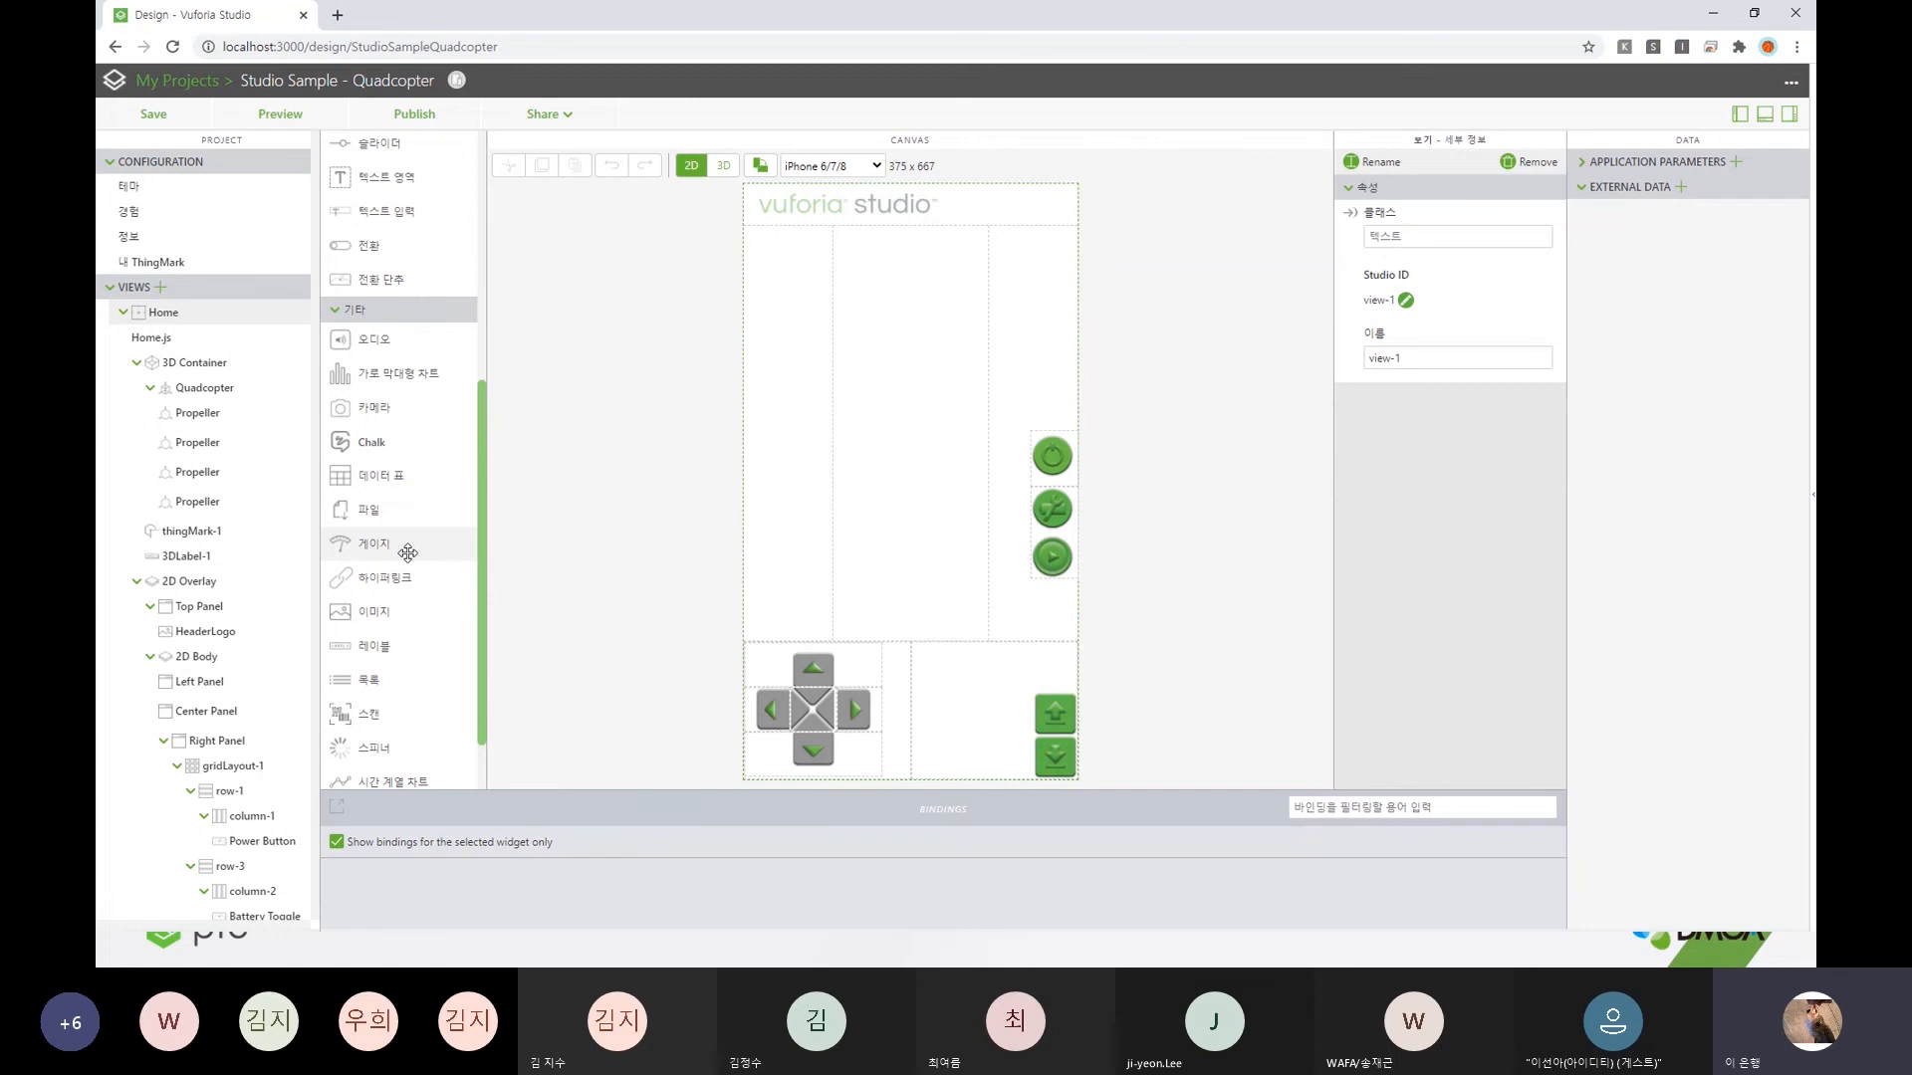
pyautogui.scroll(3, 426, 582)
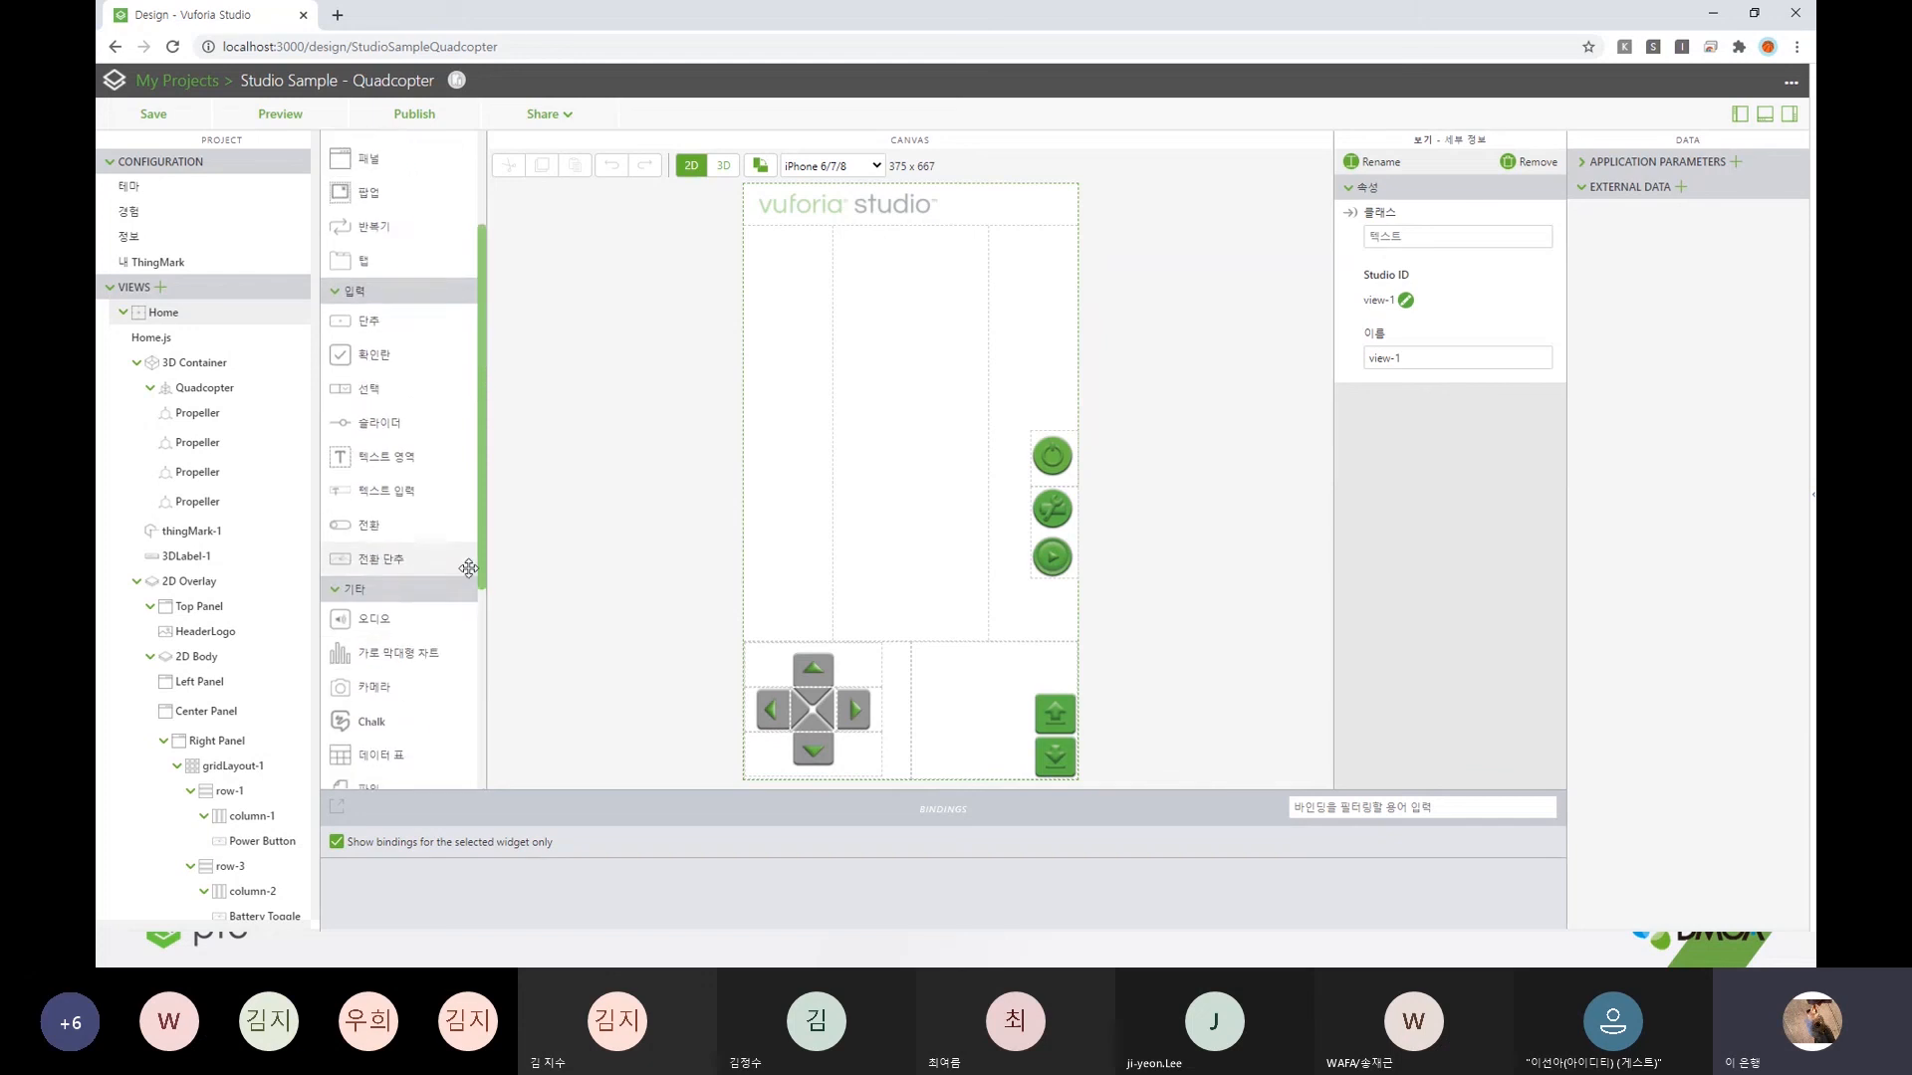
pyautogui.scroll(2, 467, 568)
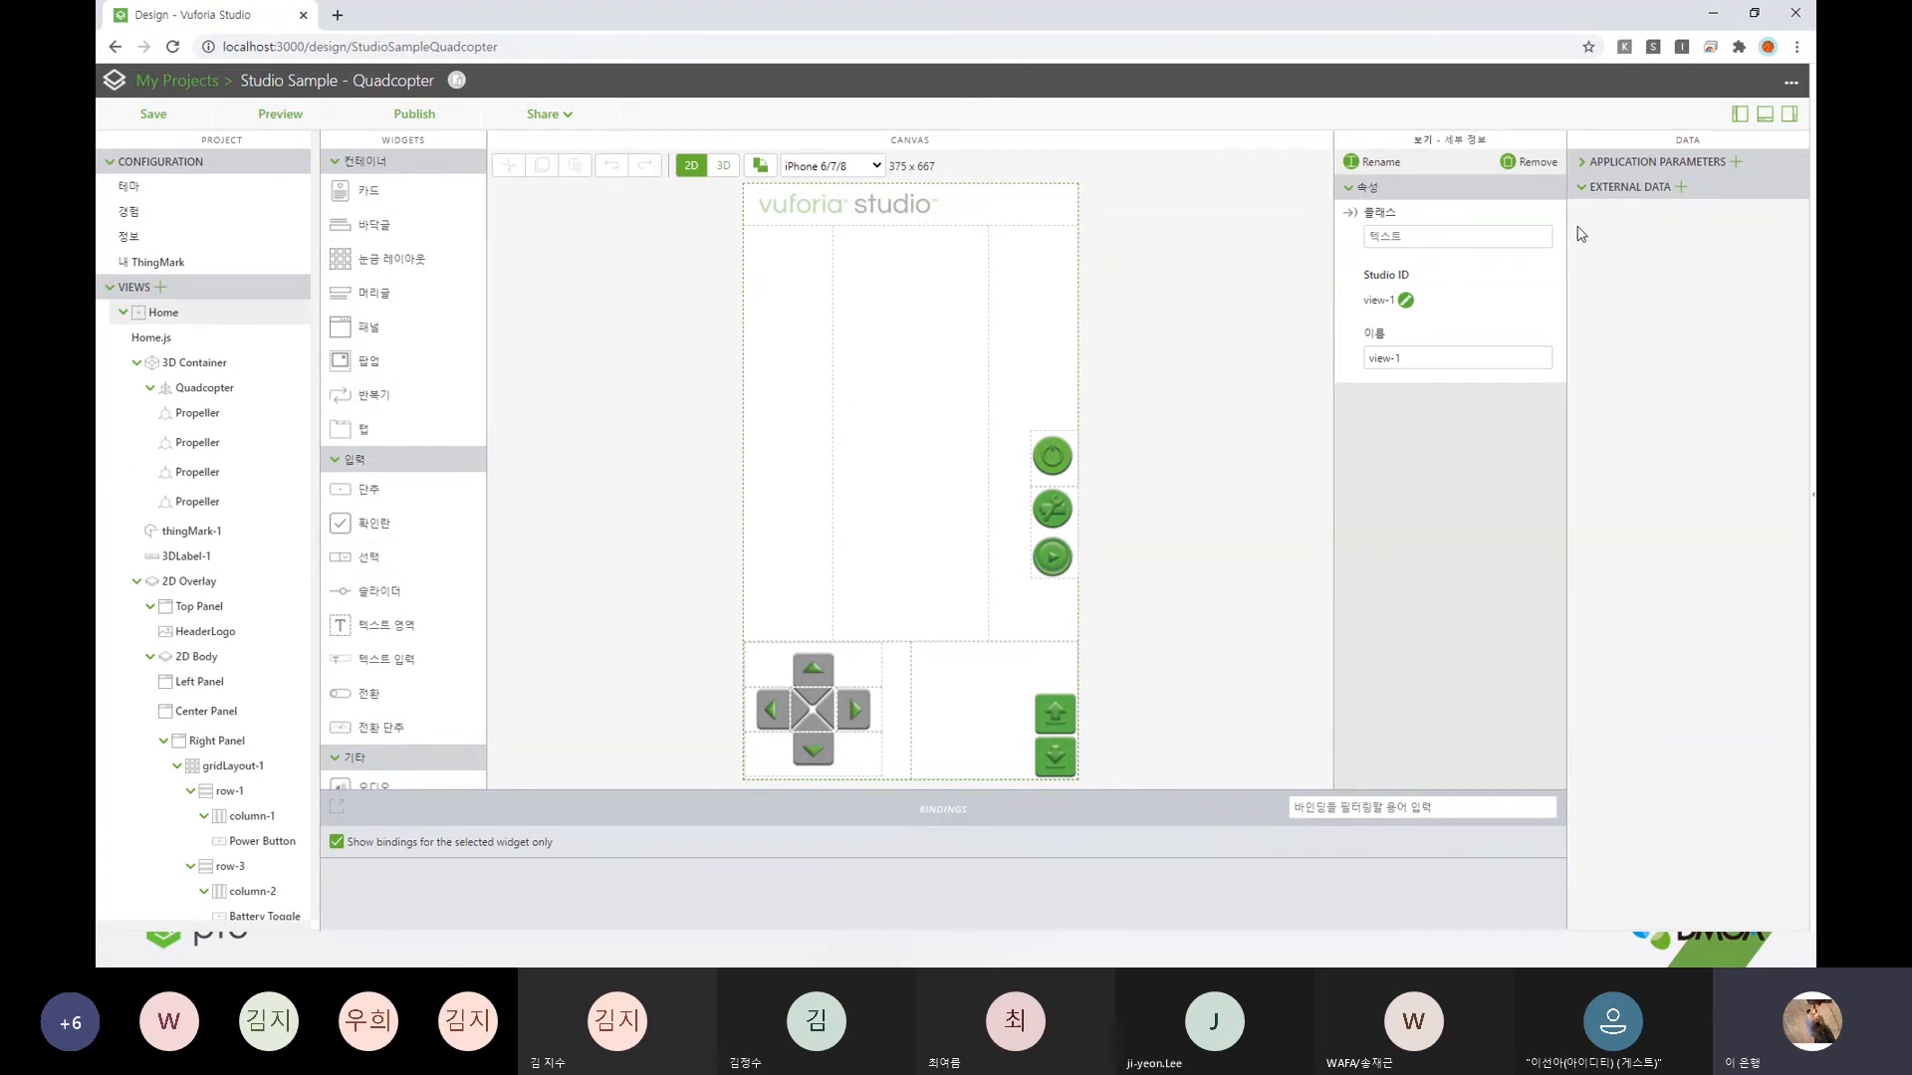
# - Return to the 3D canvas, expand the application parameters, and view the dialog for adding a parameter without adding one
pyautogui.click(723, 165)
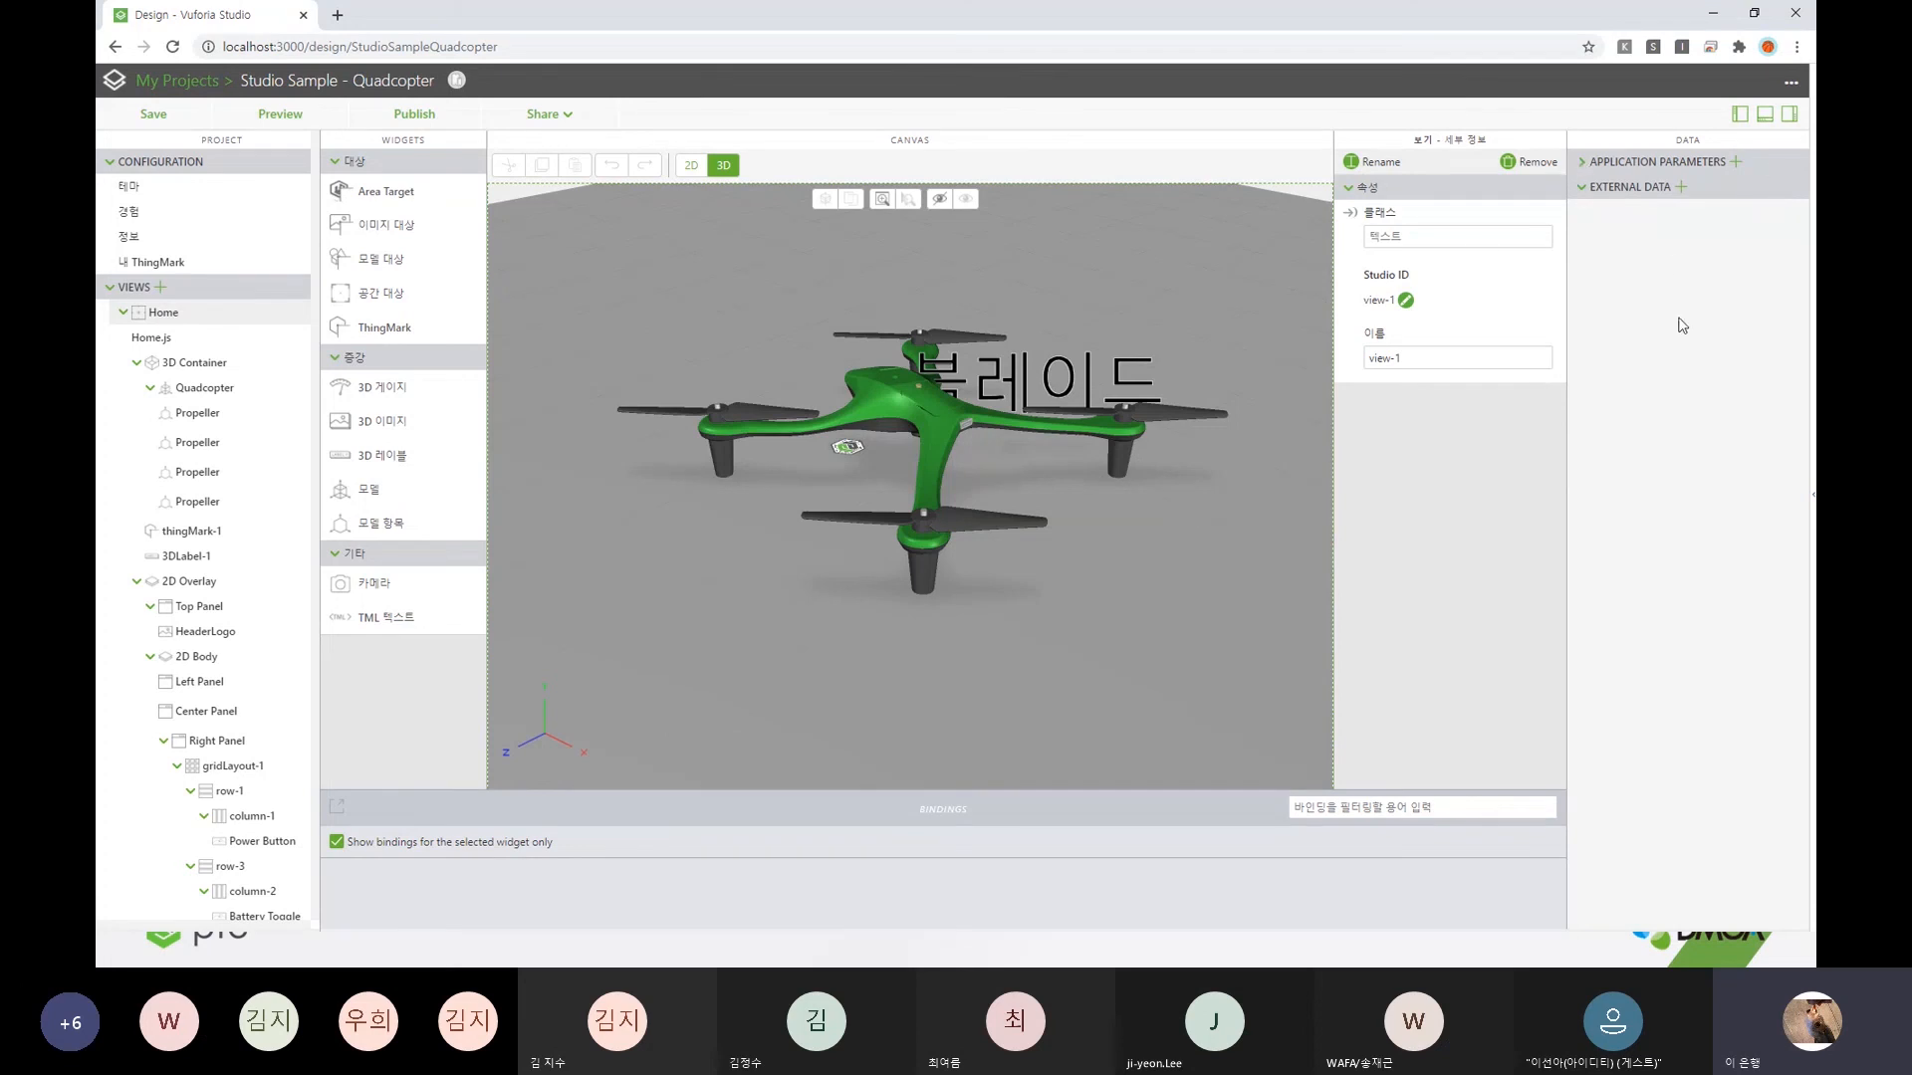
pyautogui.click(1578, 162)
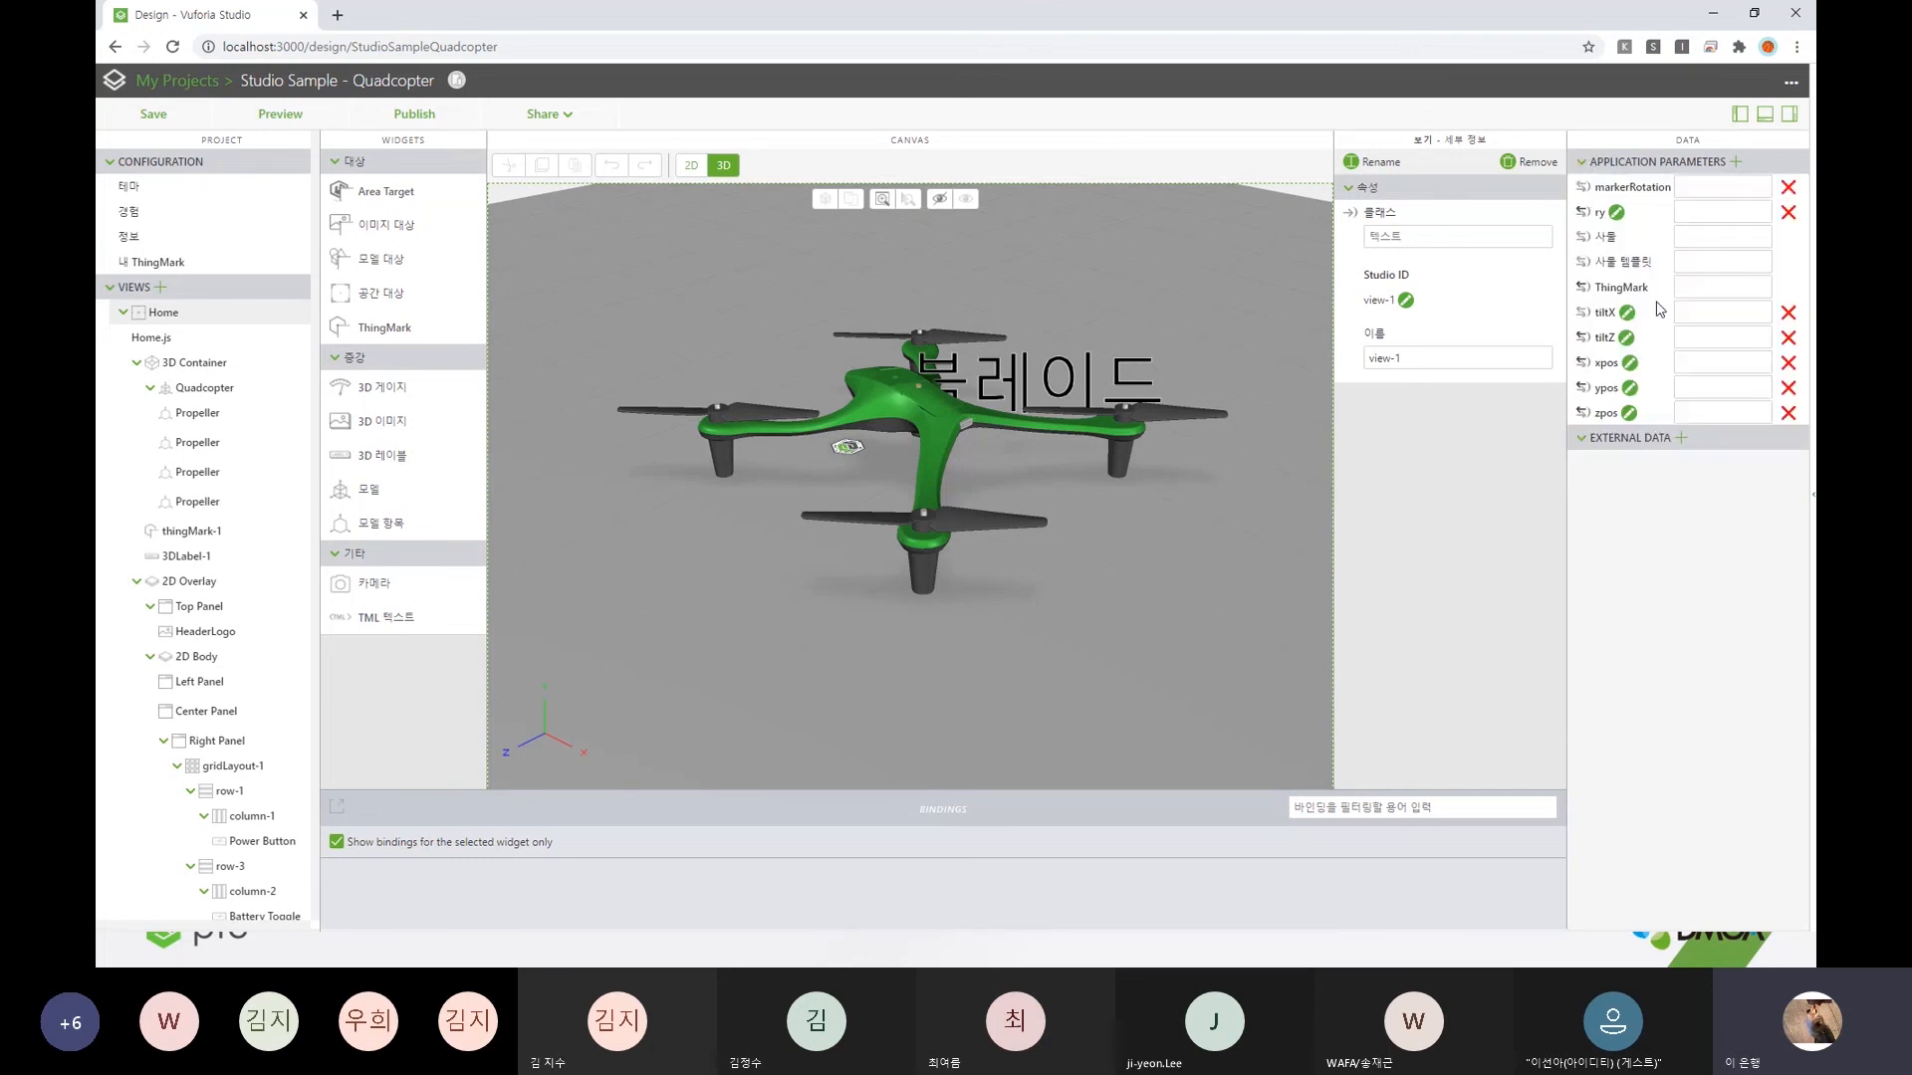
pyautogui.click(1735, 162)
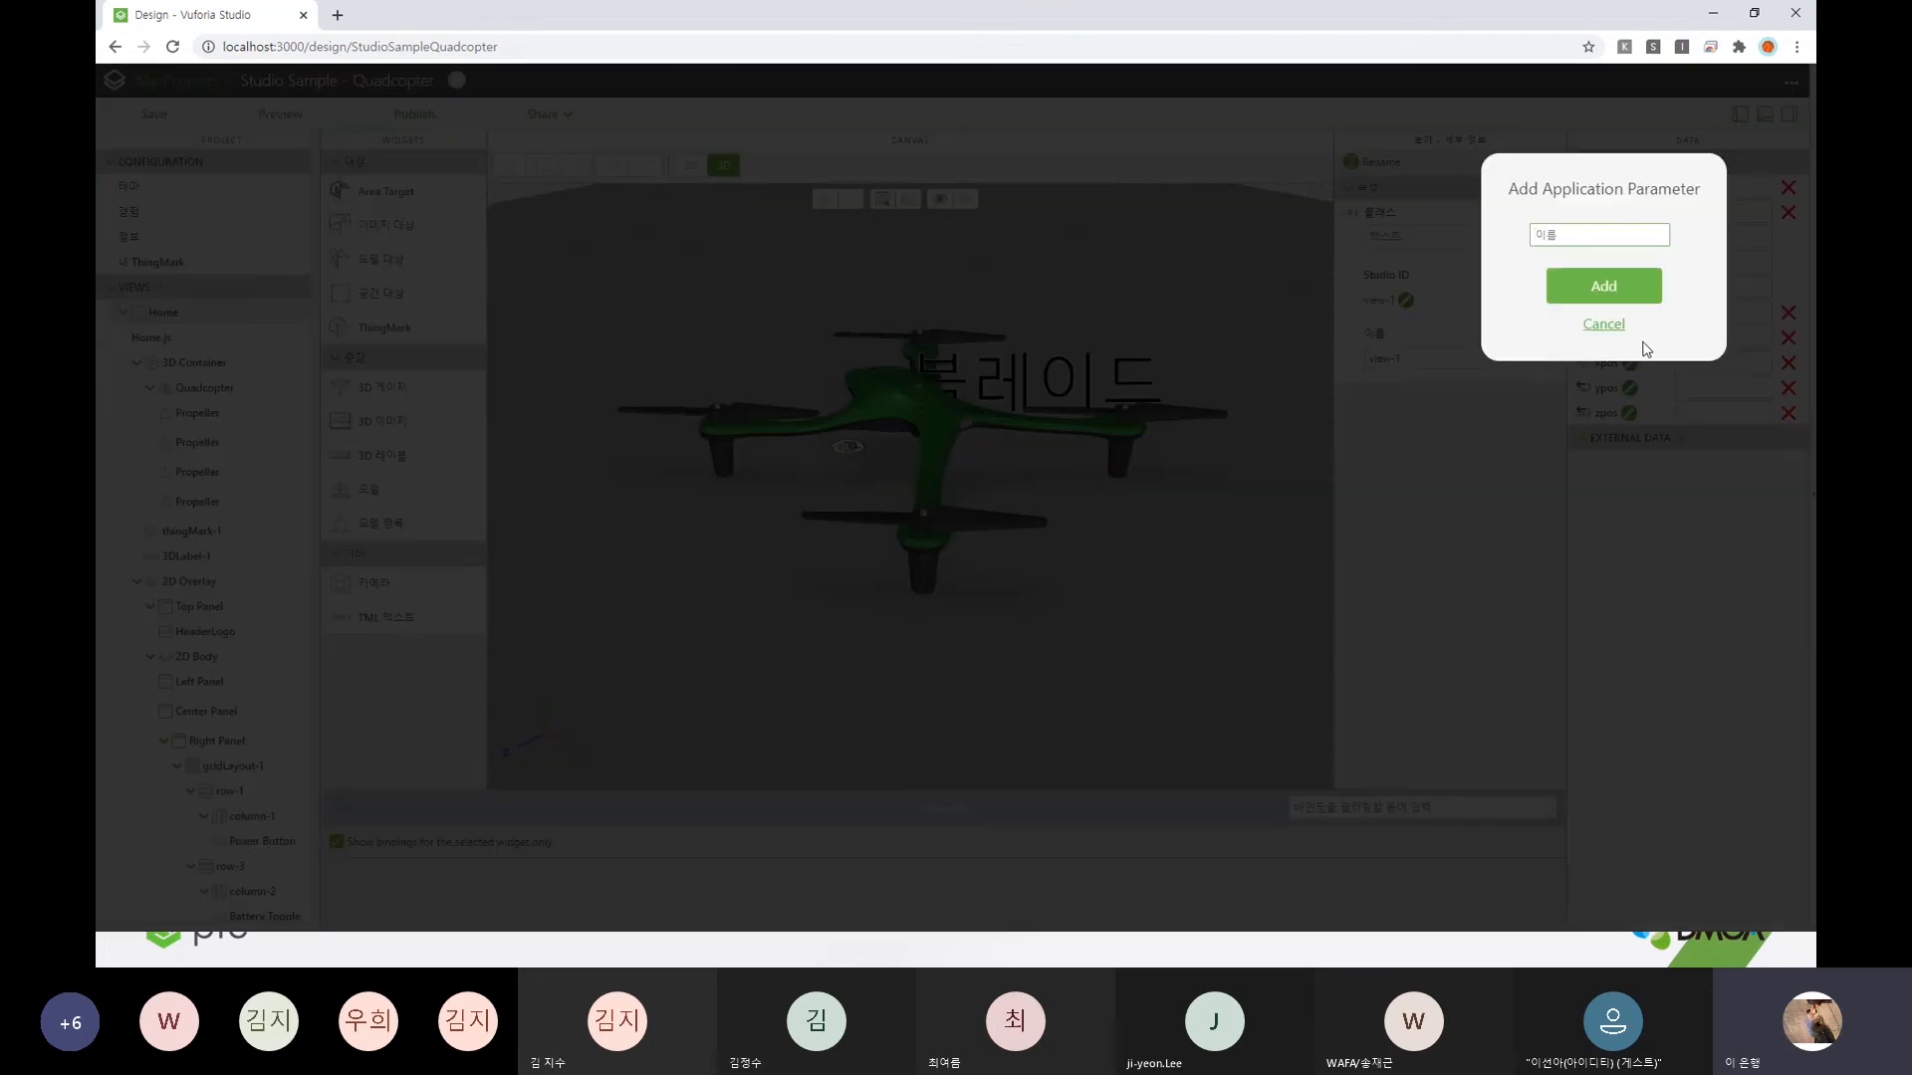
pyautogui.click(1613, 323)
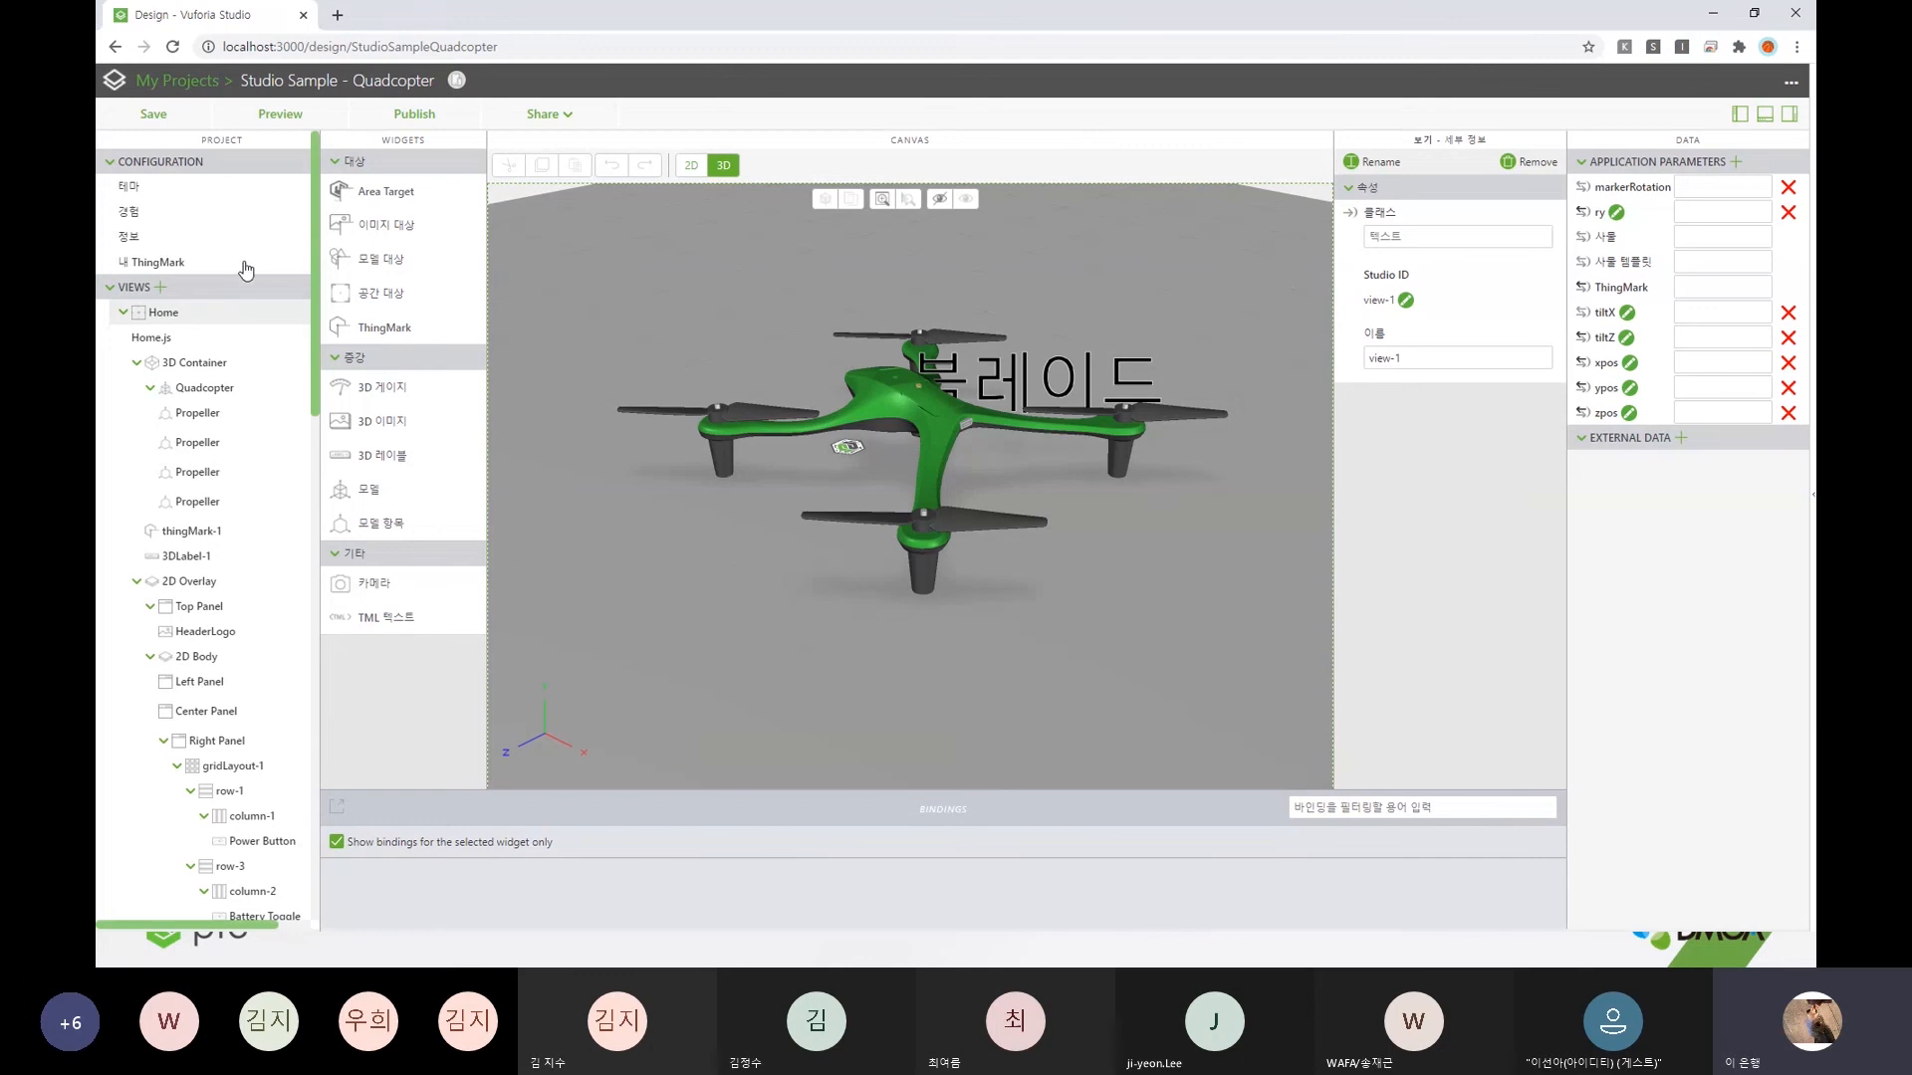
# - Collapse the Home view's tree, examine the propeller animation code in Home.js, and return to the Home view
pyautogui.click(121, 312)
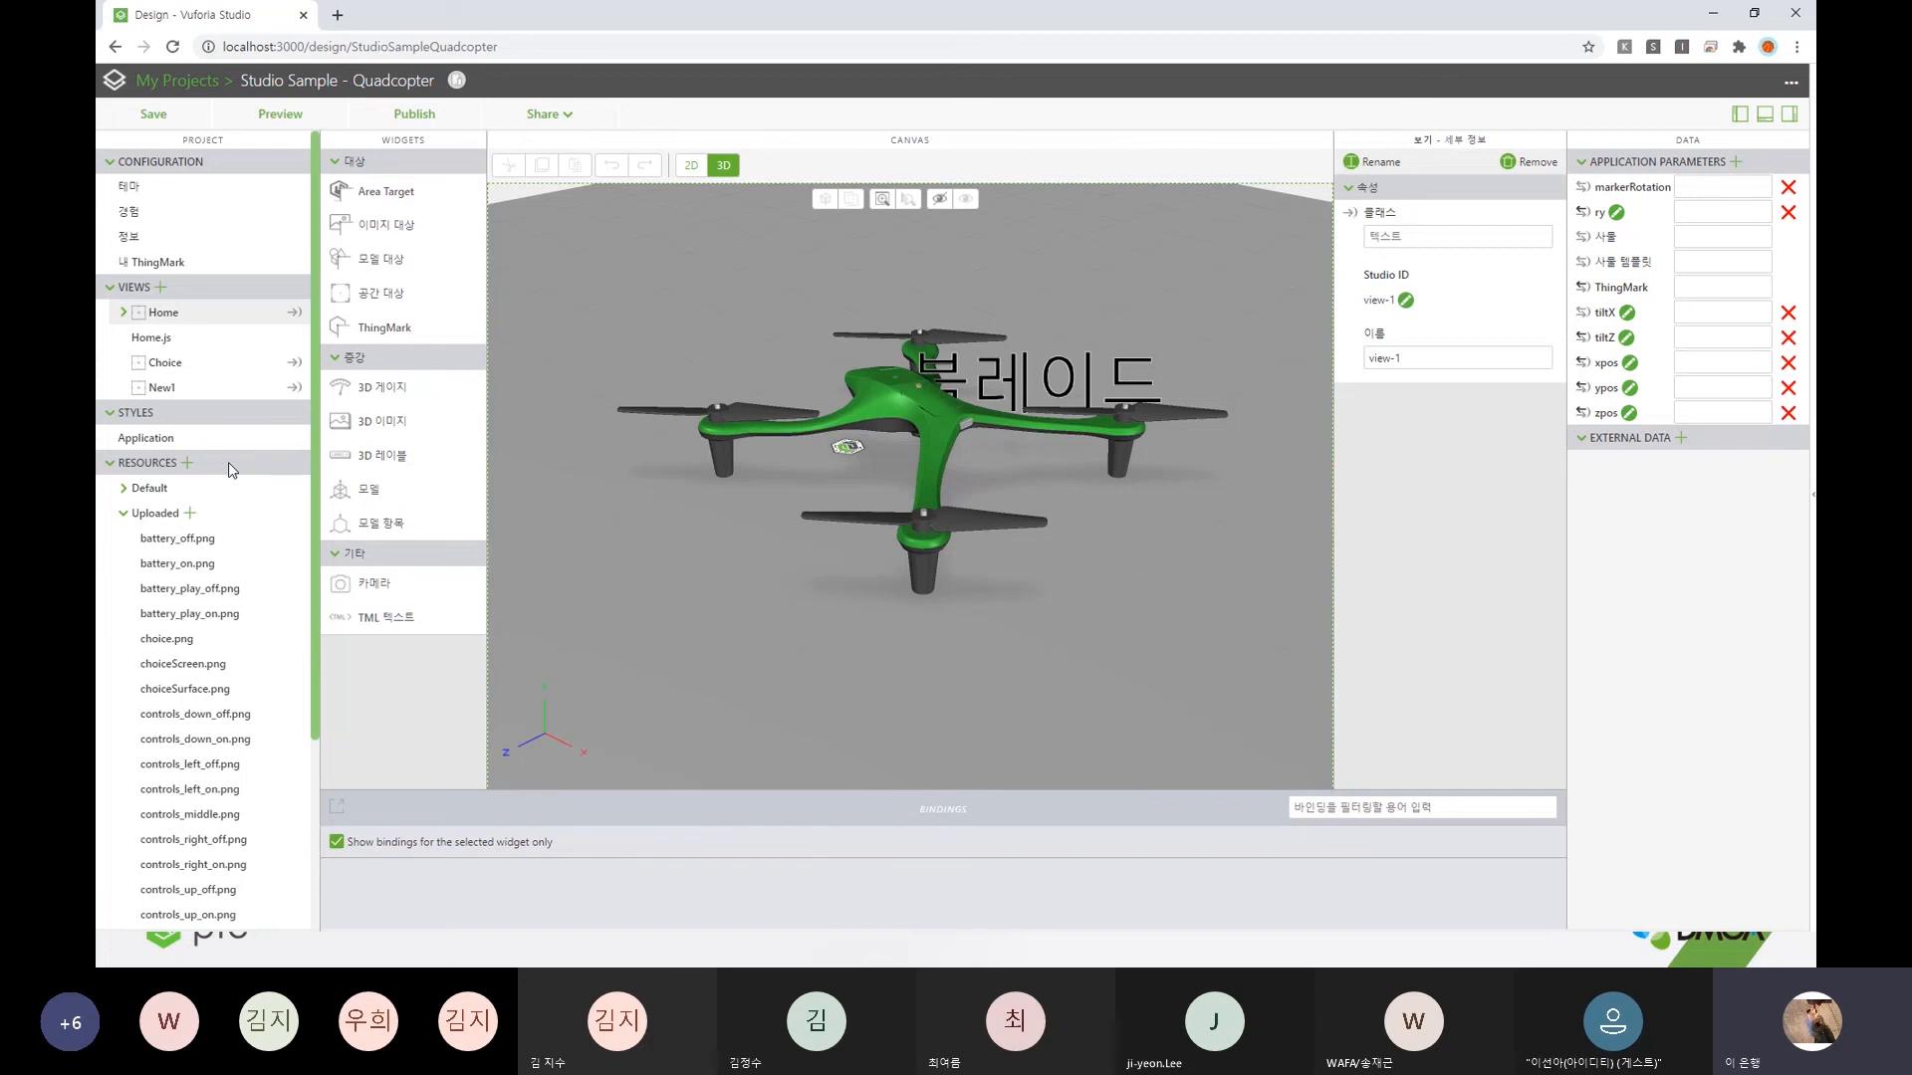
pyautogui.click(152, 343)
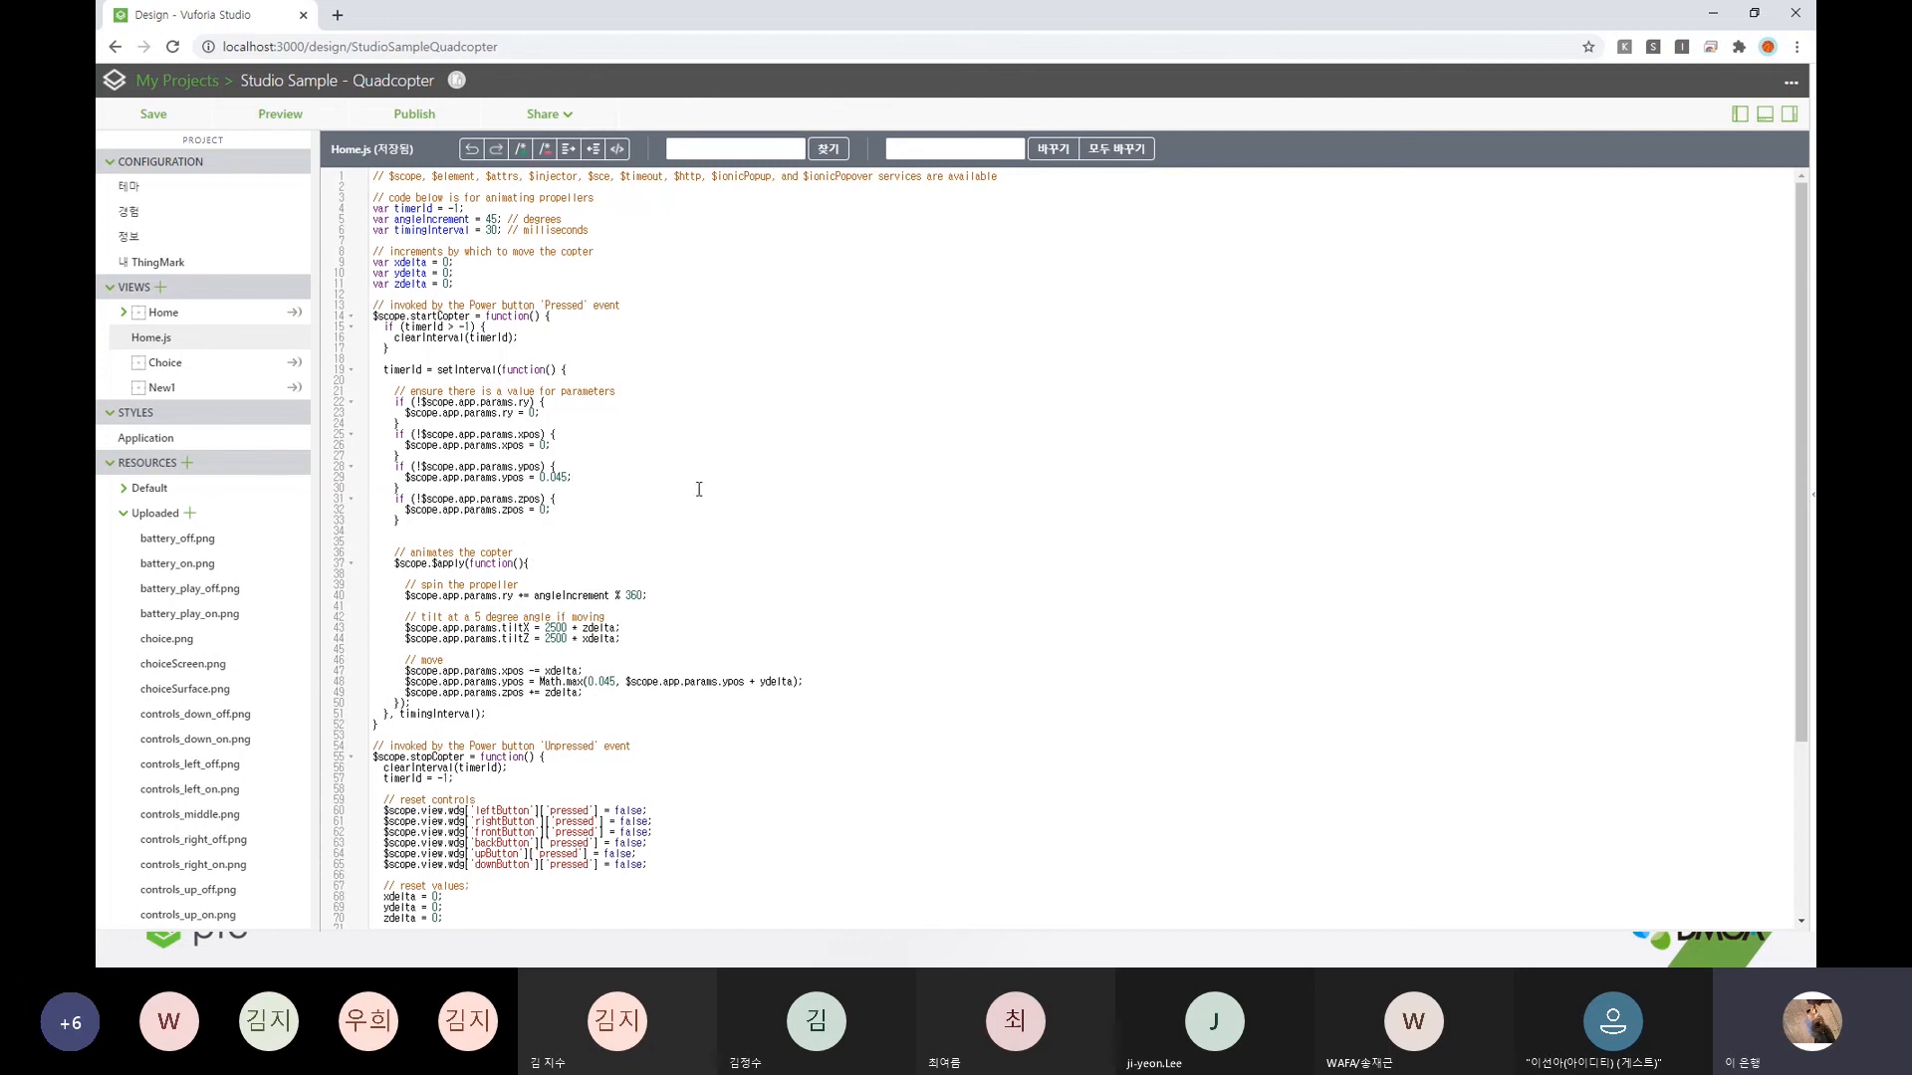
pyautogui.click(164, 312)
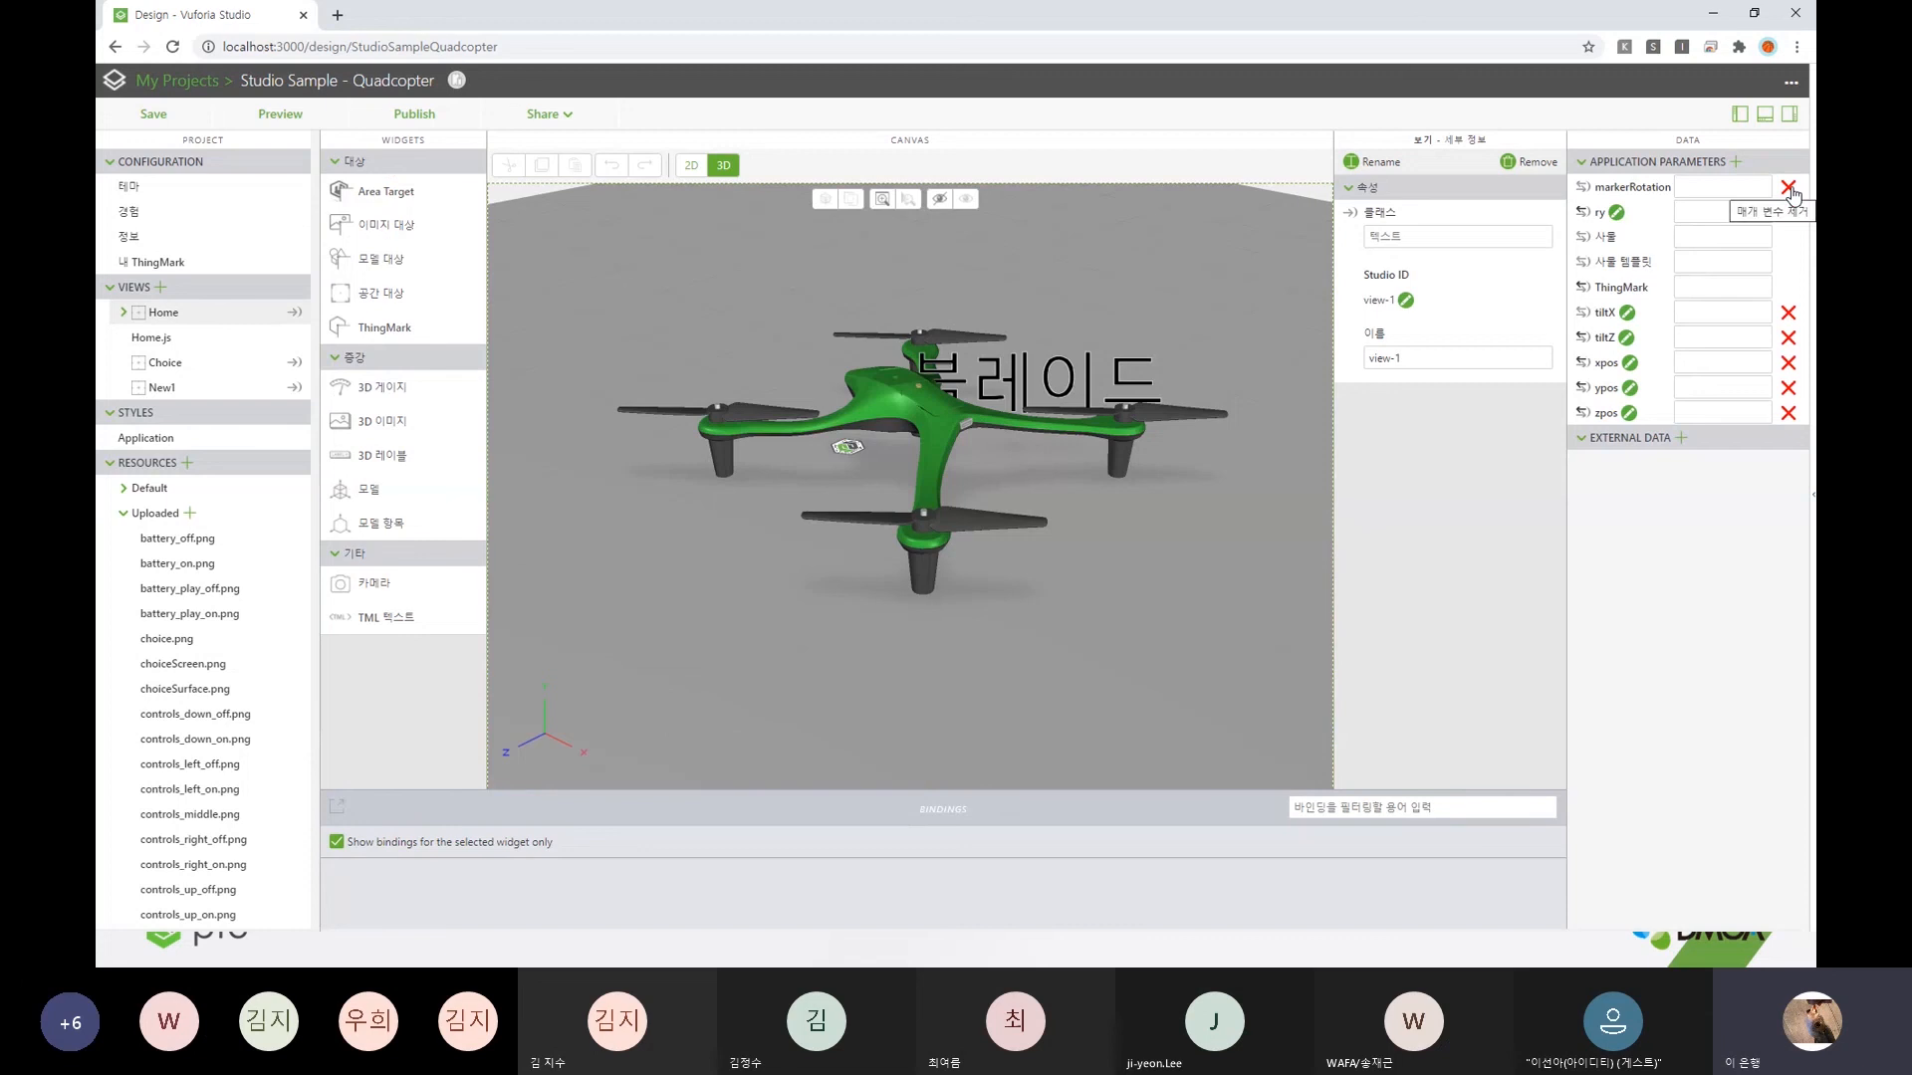
# - Collapse the application parameters and external data sections, and view the dialog for adding external data before closing it
pyautogui.click(1581, 162)
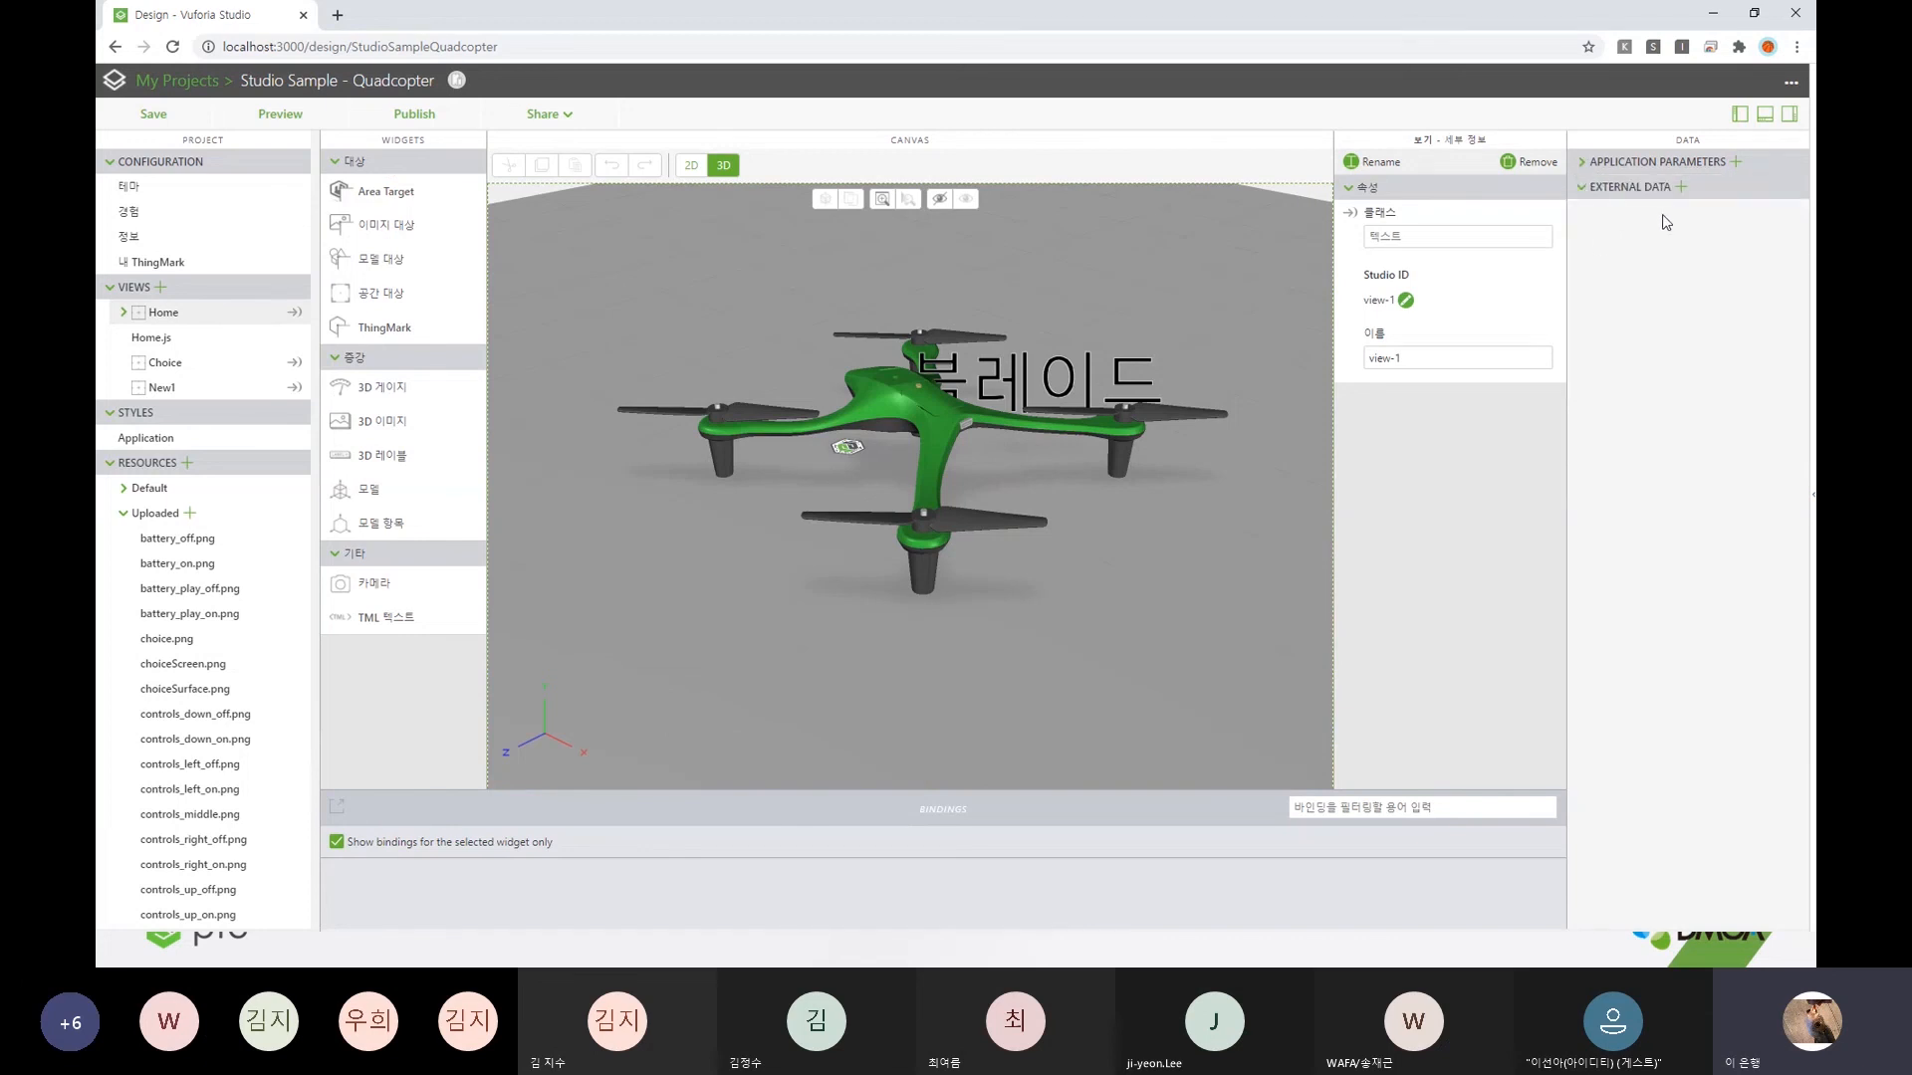
pyautogui.click(1581, 191)
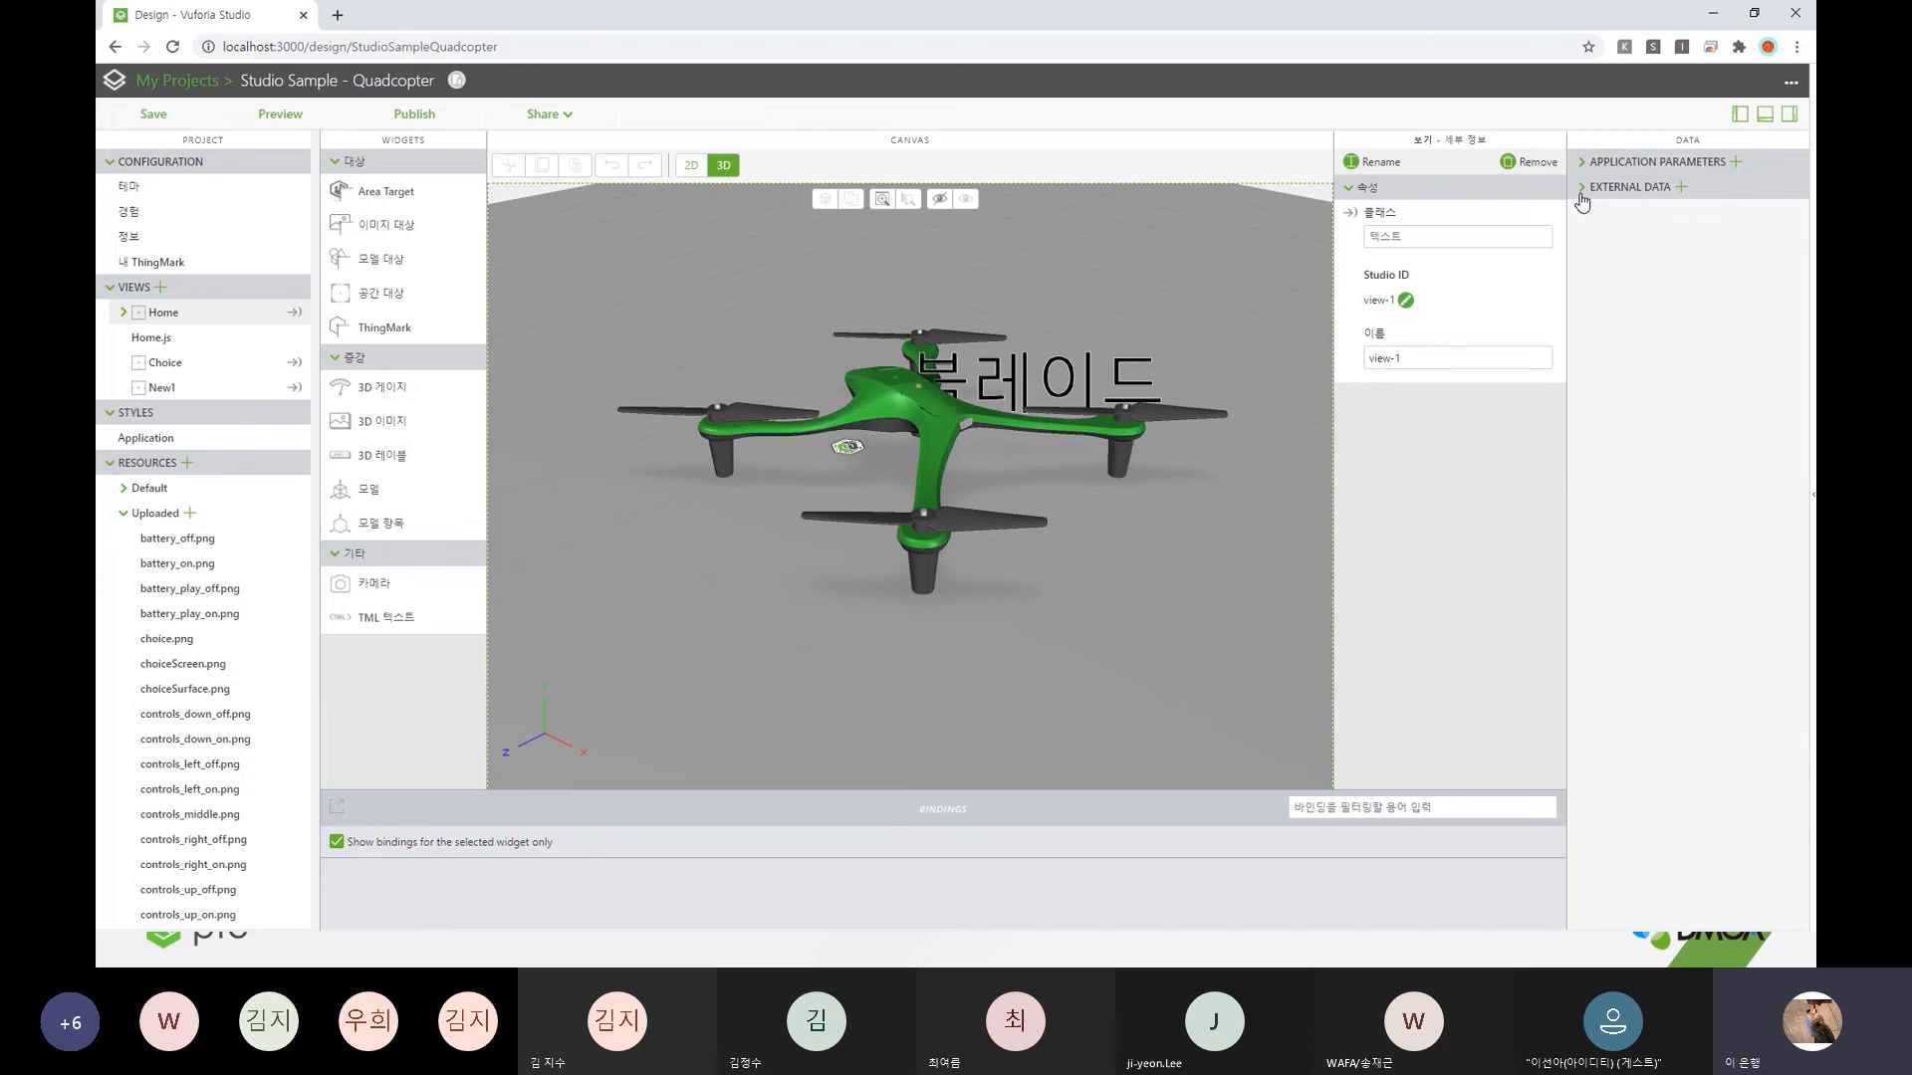
pyautogui.click(1681, 189)
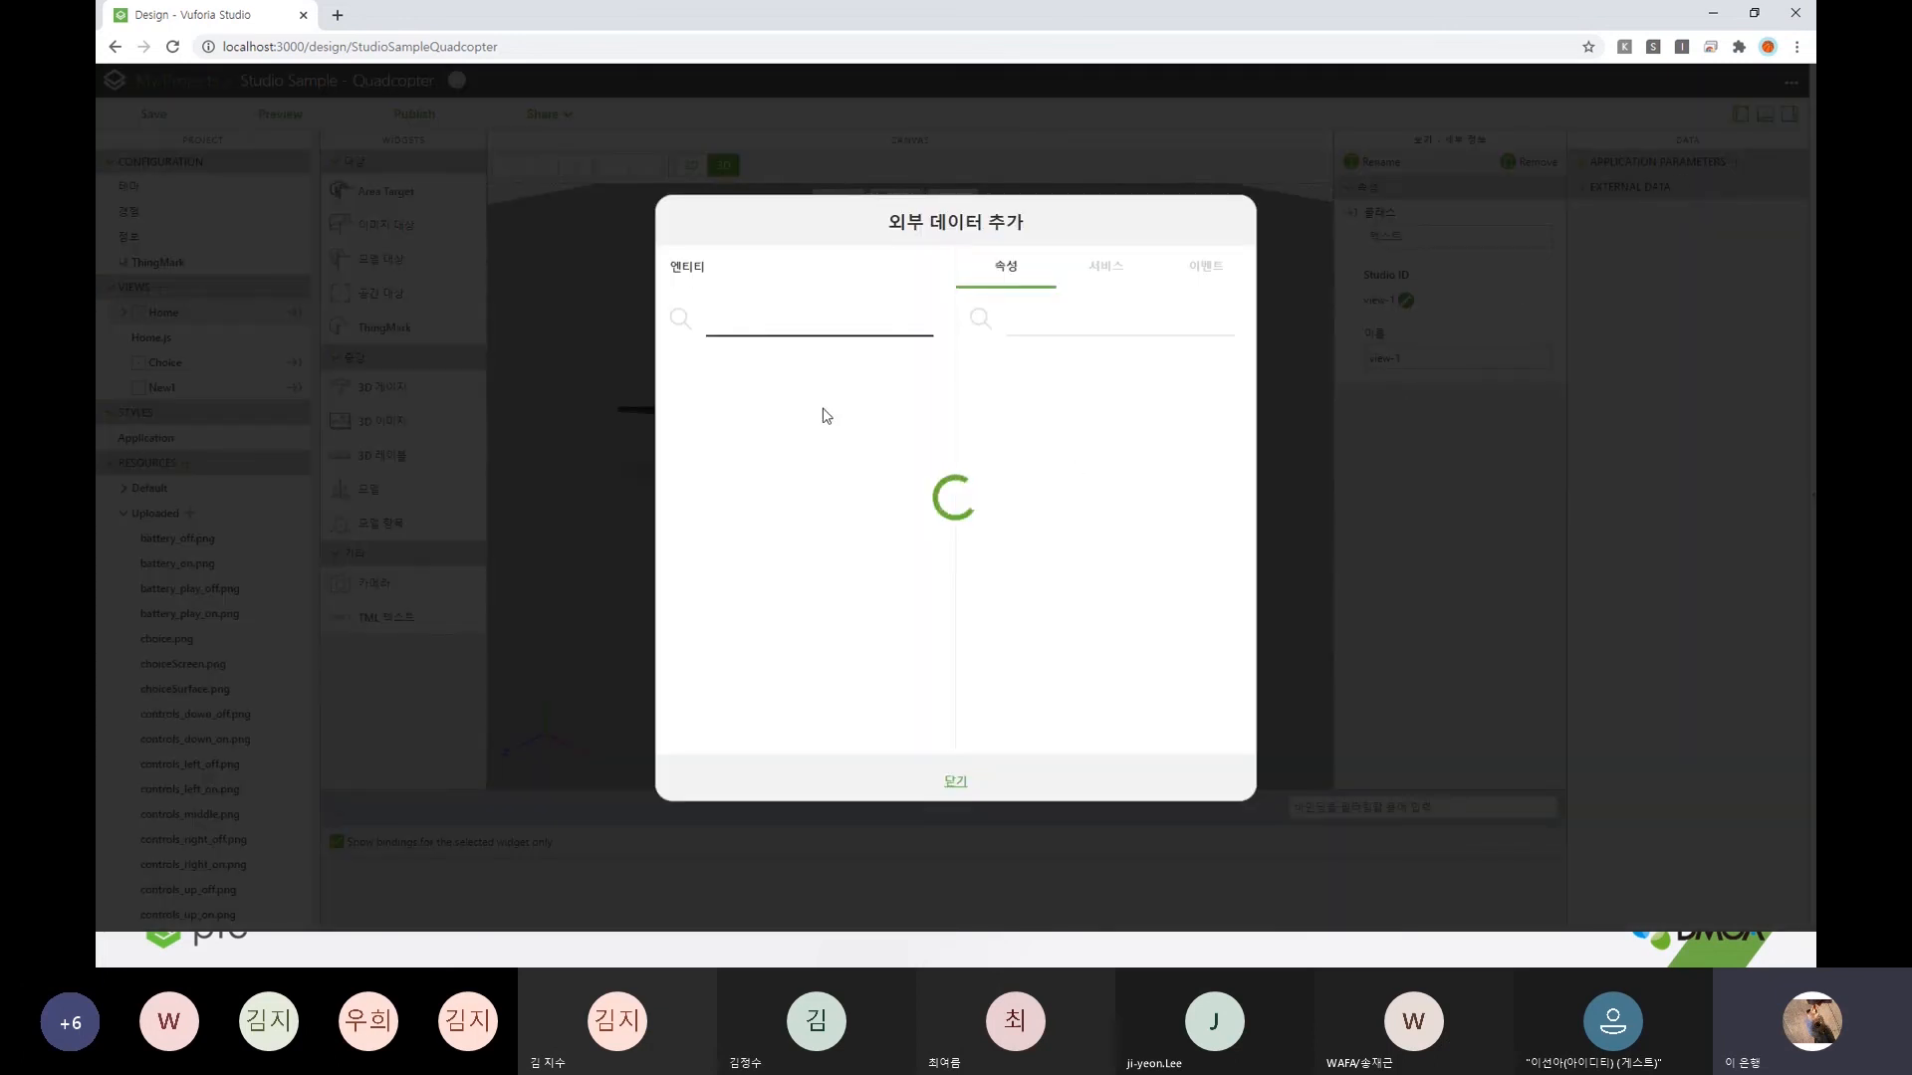
pyautogui.click(954, 778)
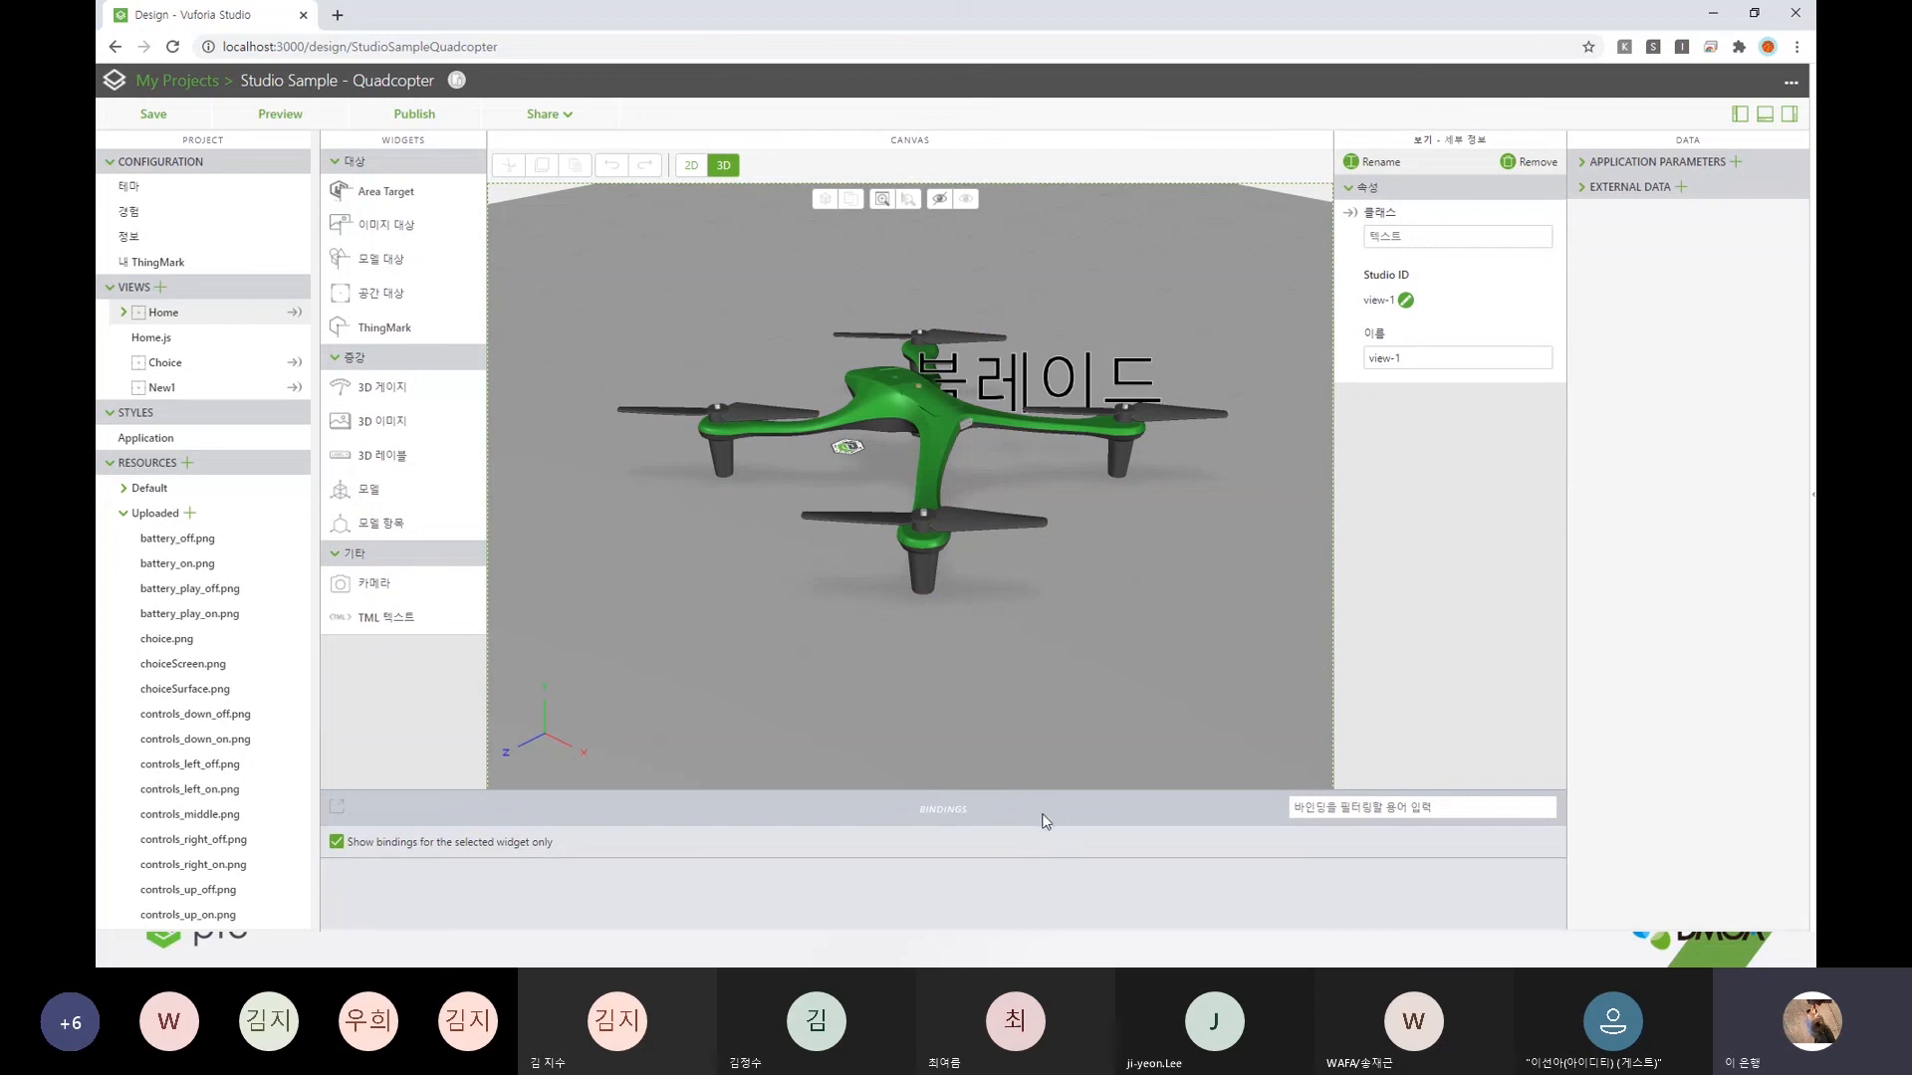
# - Select the quadcopter's front propeller to examine its properties and binding
pyautogui.click(934, 526)
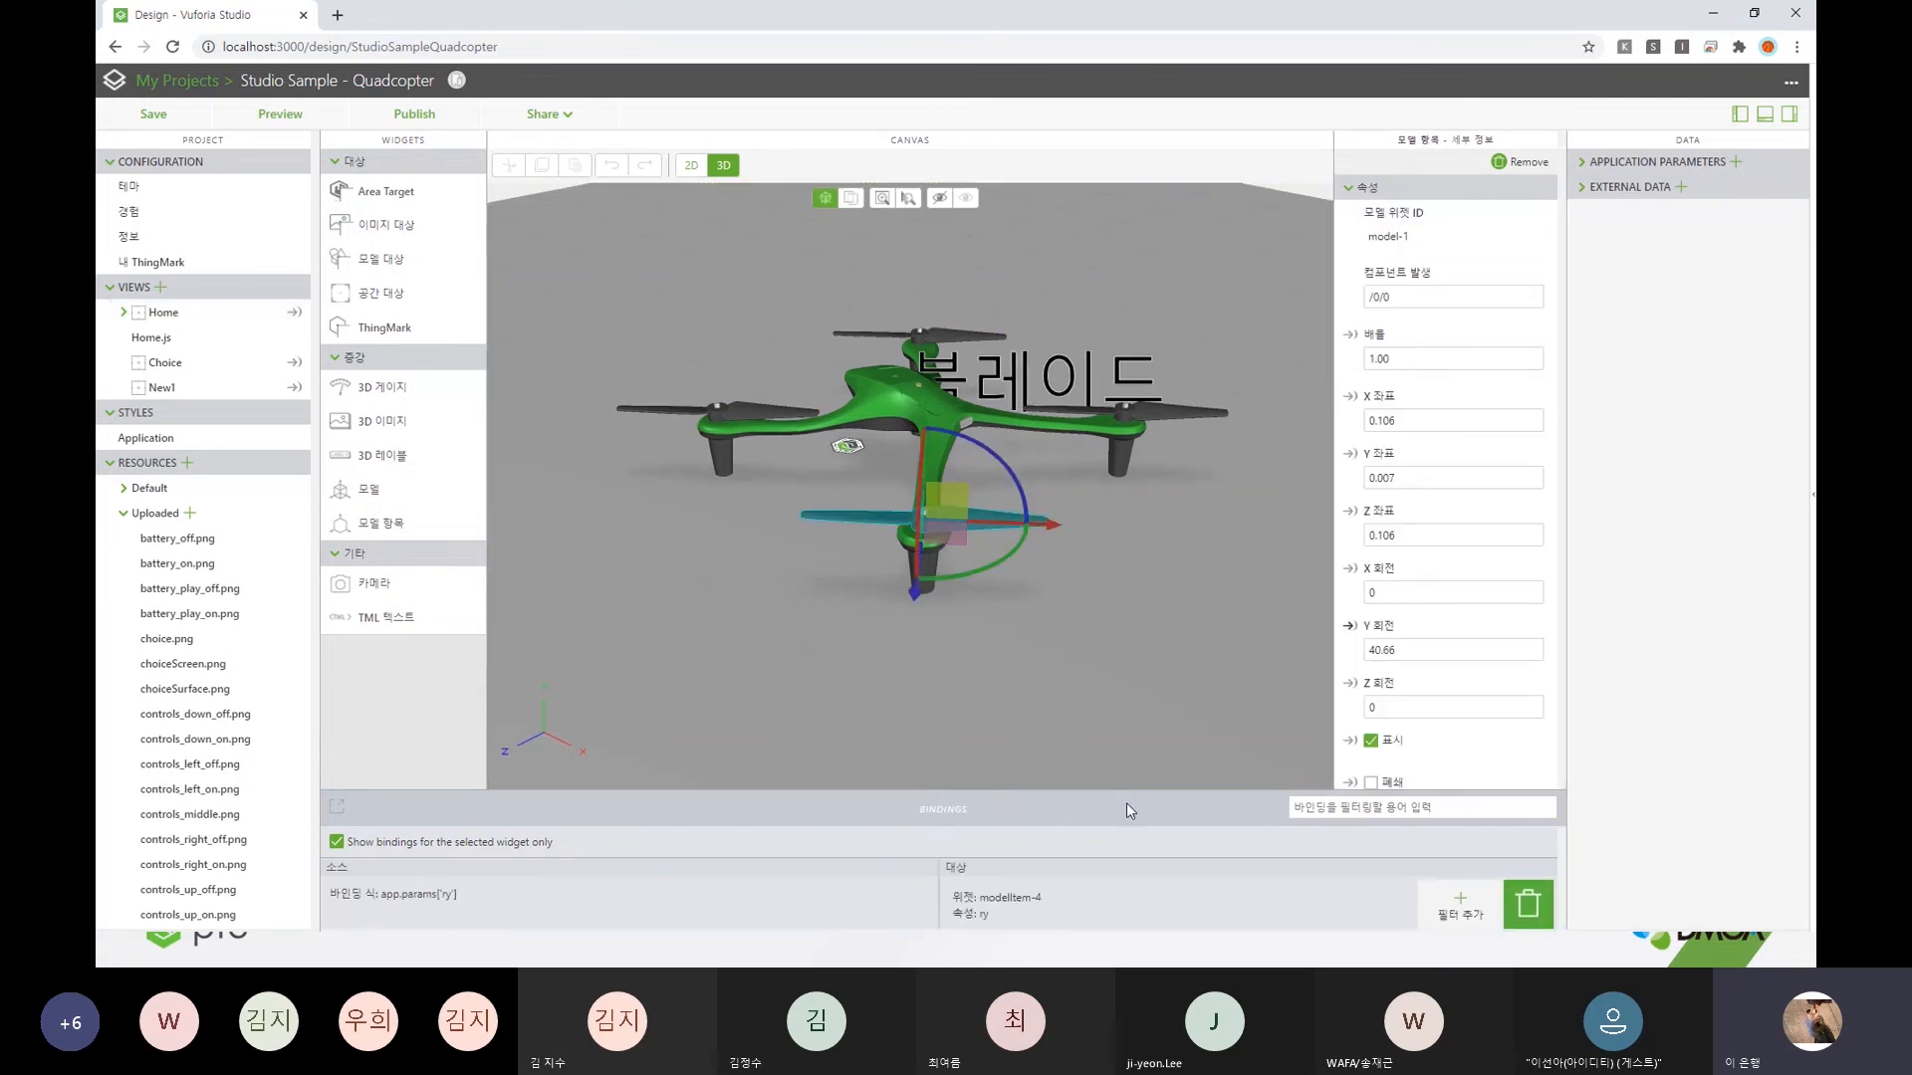
# - Enlarge the bindings area and expand the application parameters to examine the selected propeller's ry binding
pyautogui.moveTo(1115, 772); pyautogui.dragTo(1075, 721, button='right')
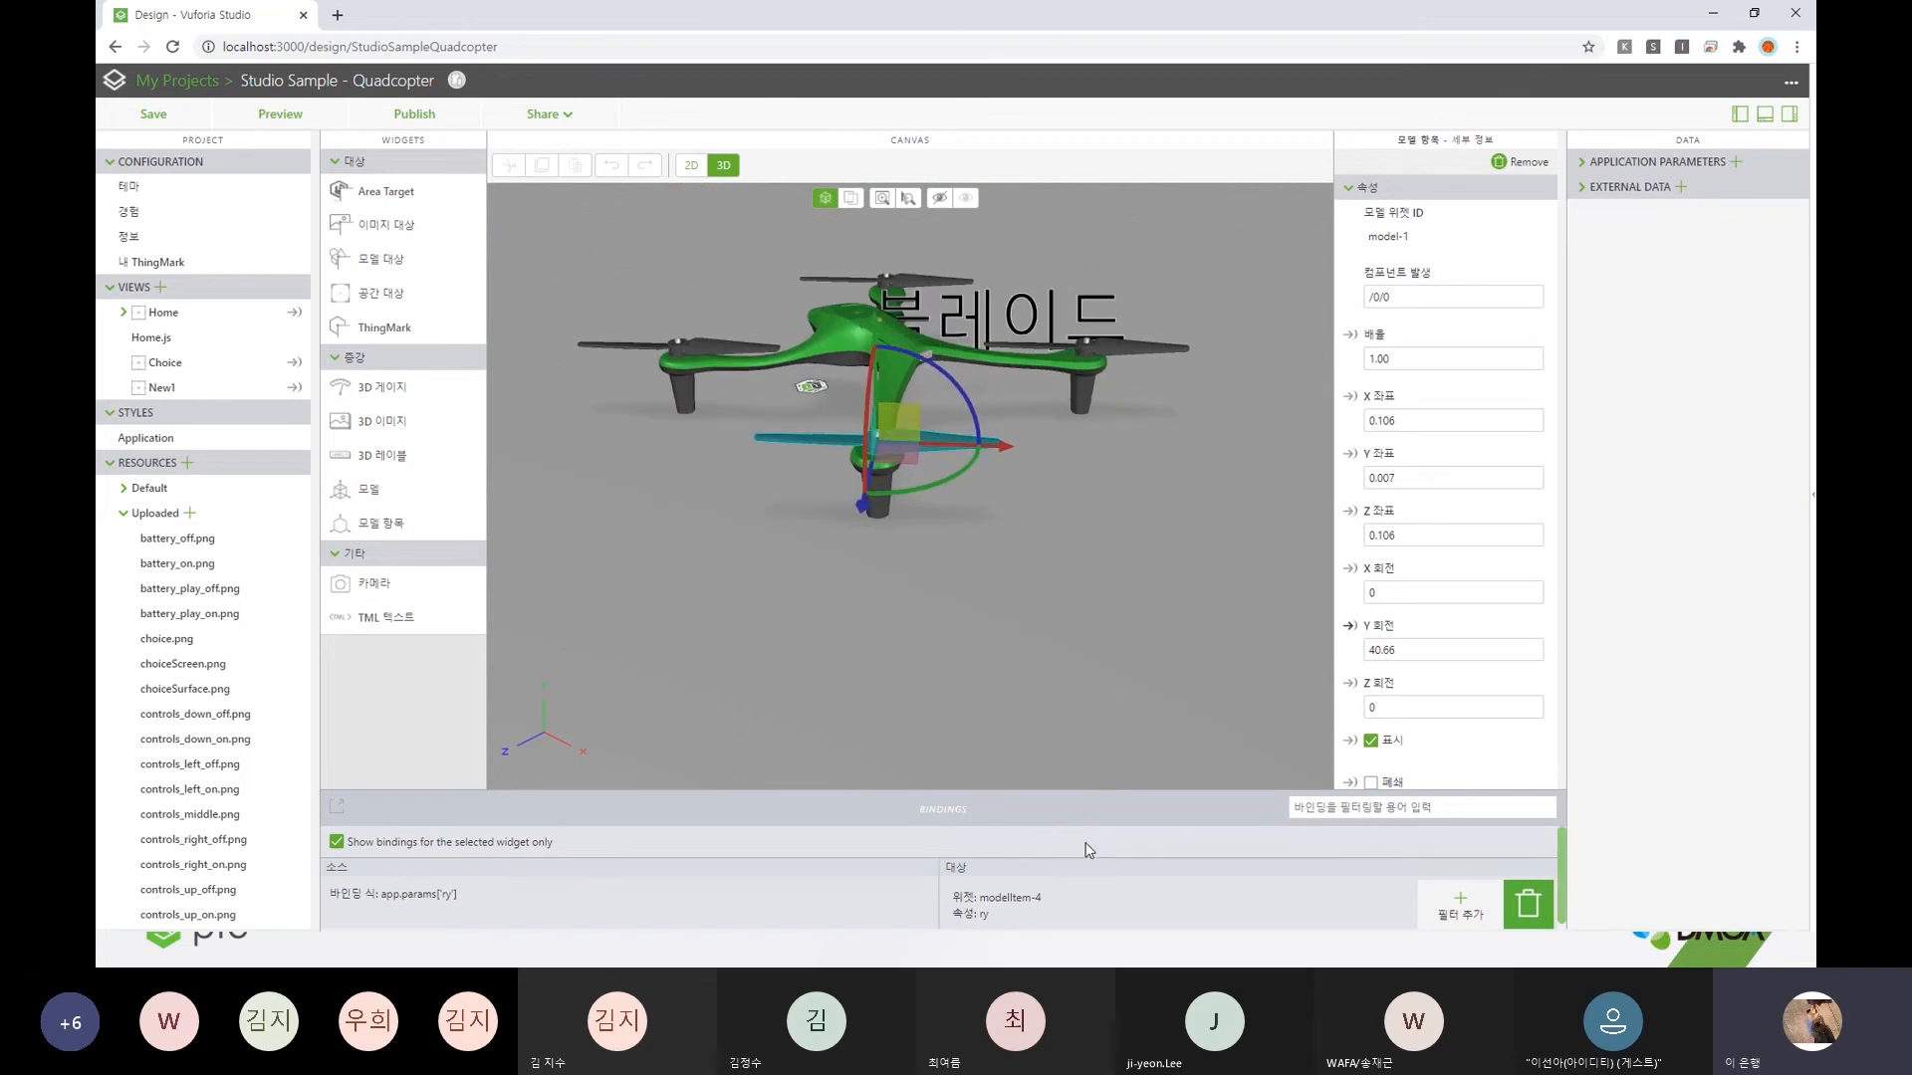
pyautogui.moveTo(1105, 790); pyautogui.dragTo(717, 608)
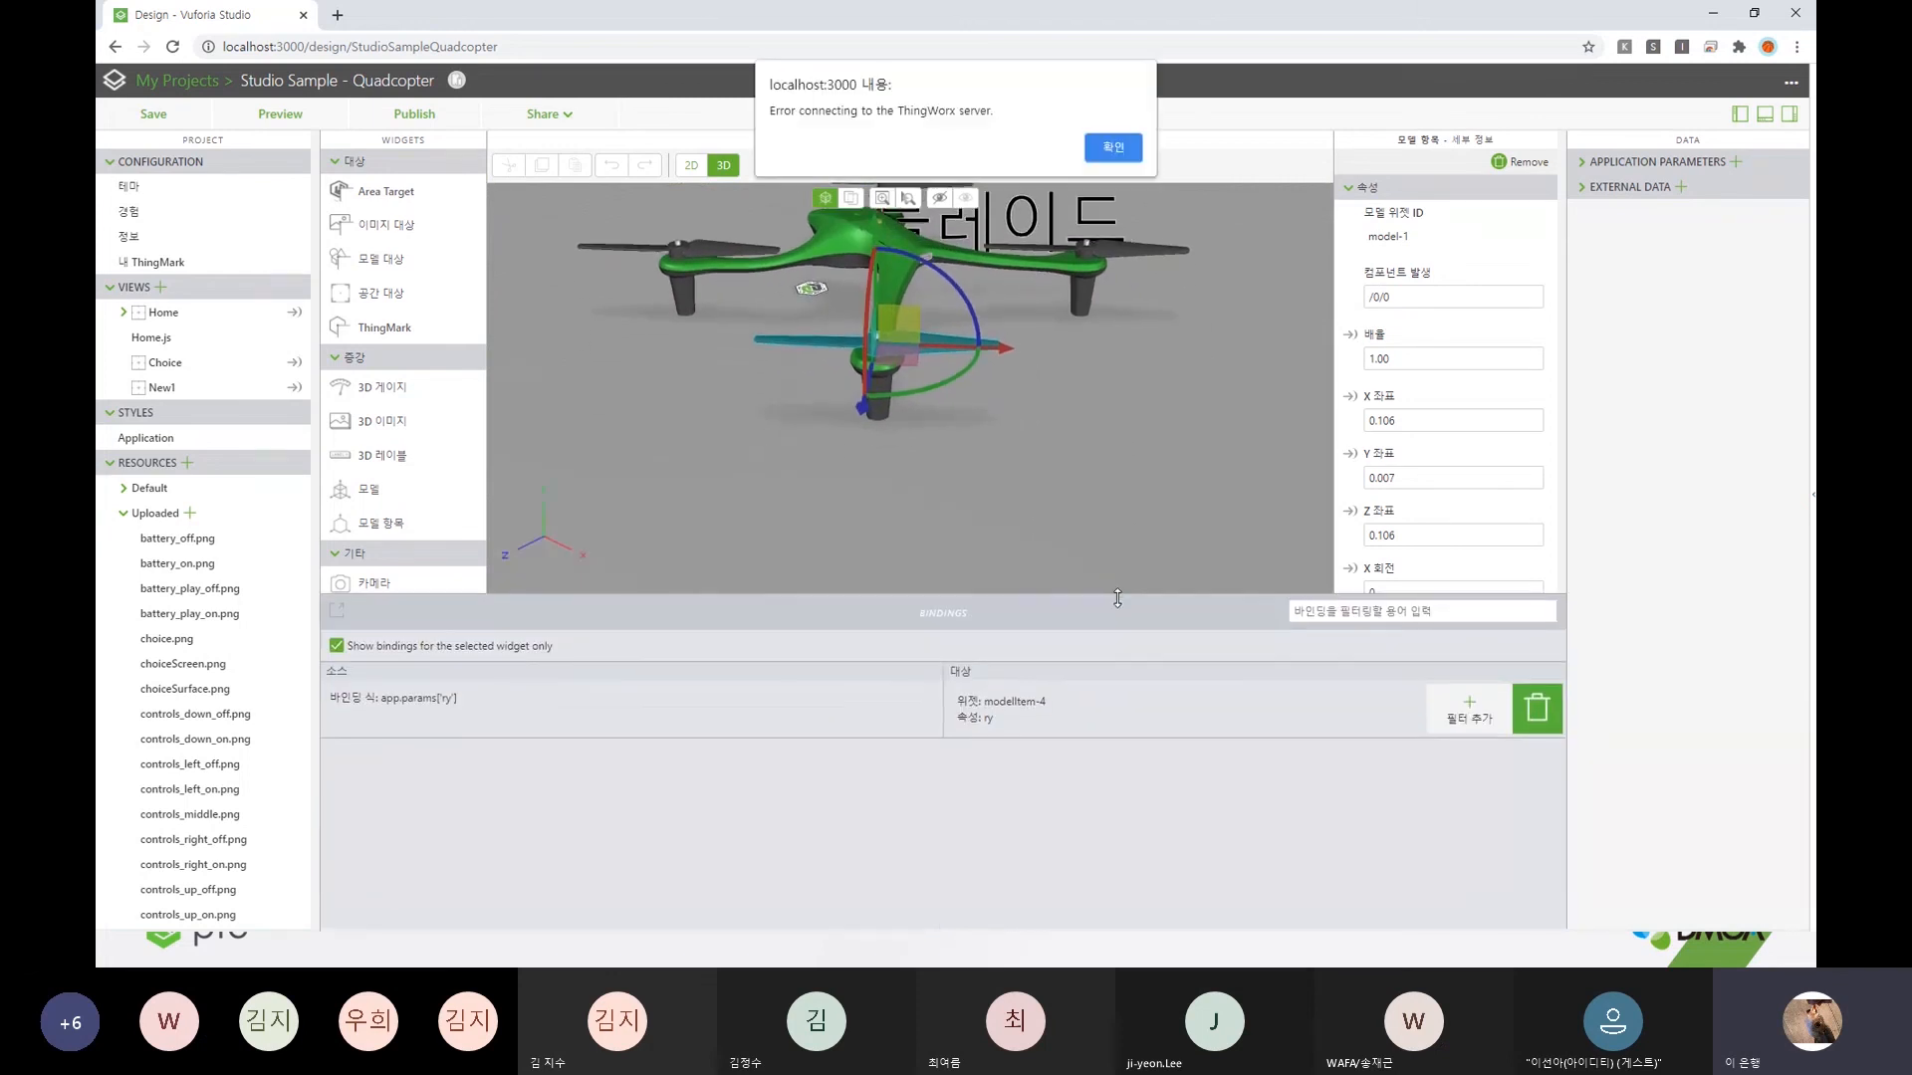
pyautogui.click(1113, 153)
pyautogui.moveTo(1054, 702); pyautogui.dragTo(1058, 648)
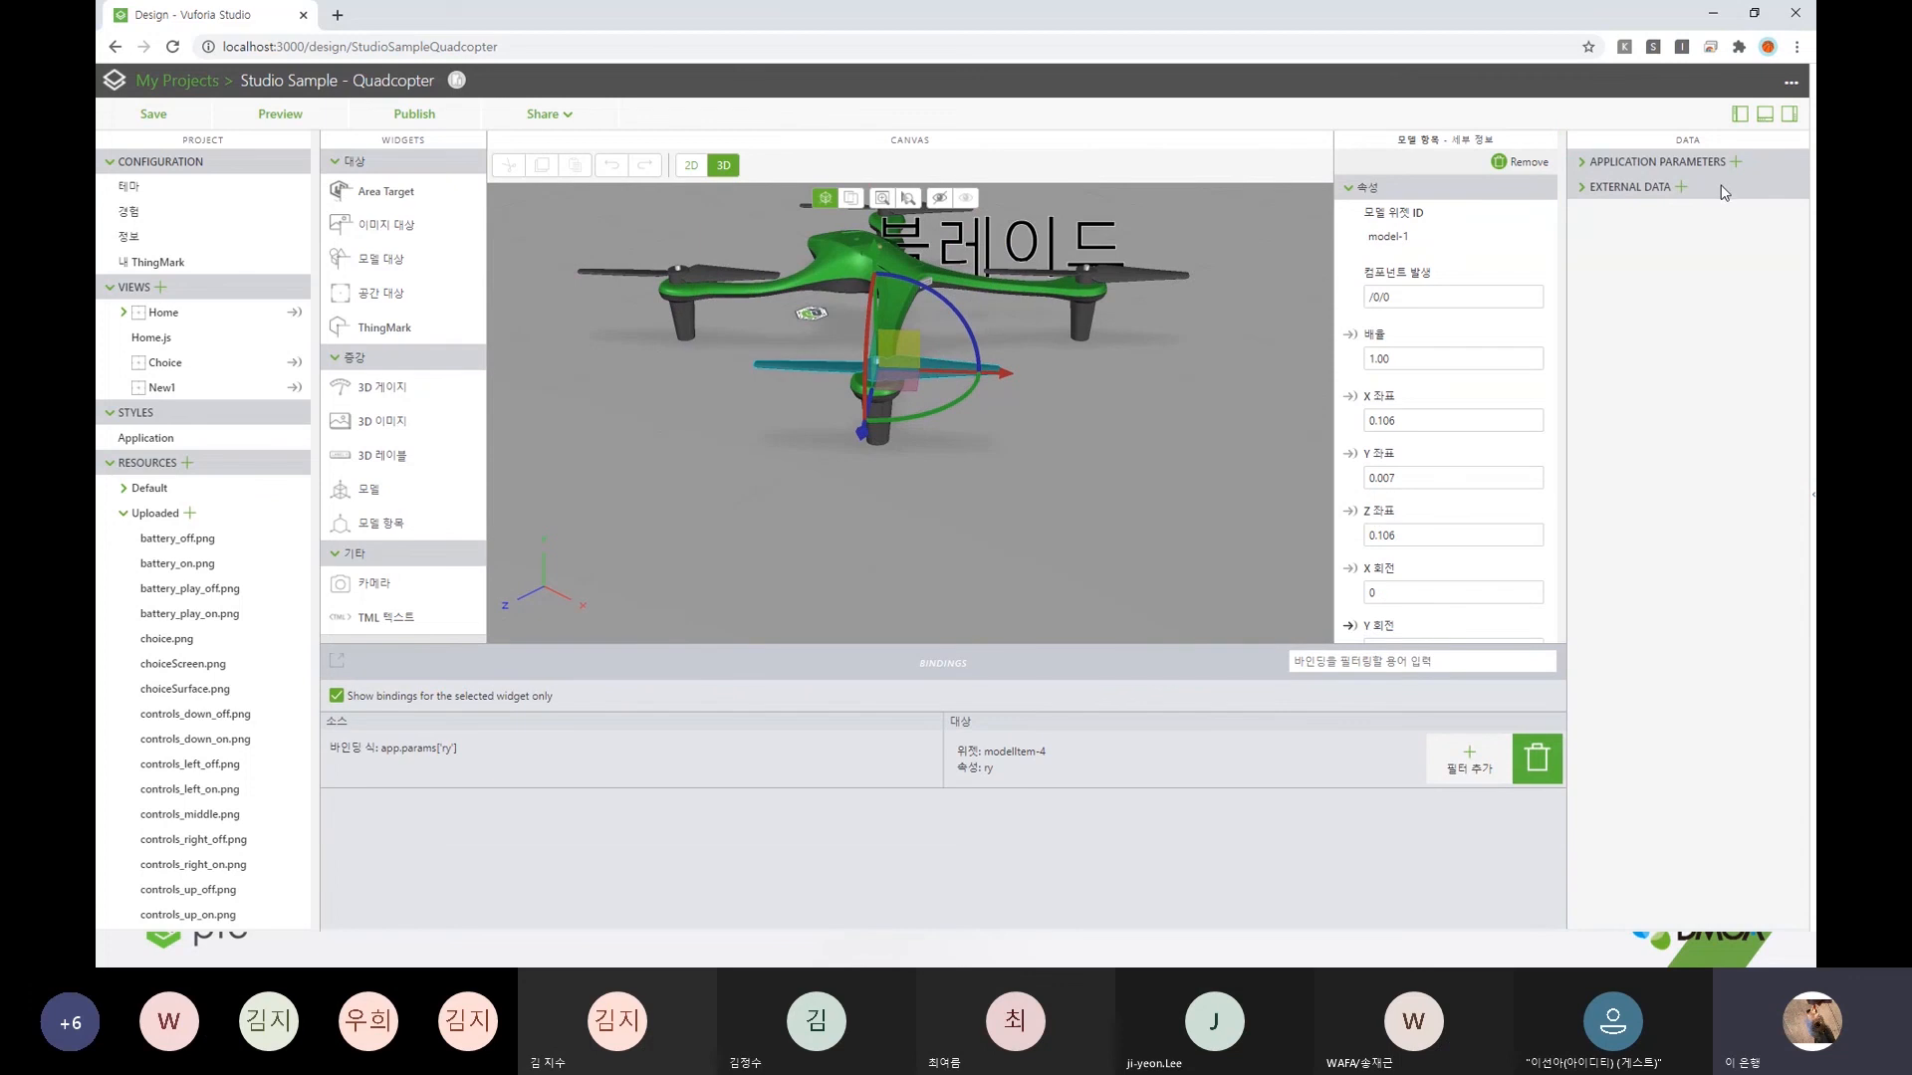
pyautogui.click(1582, 164)
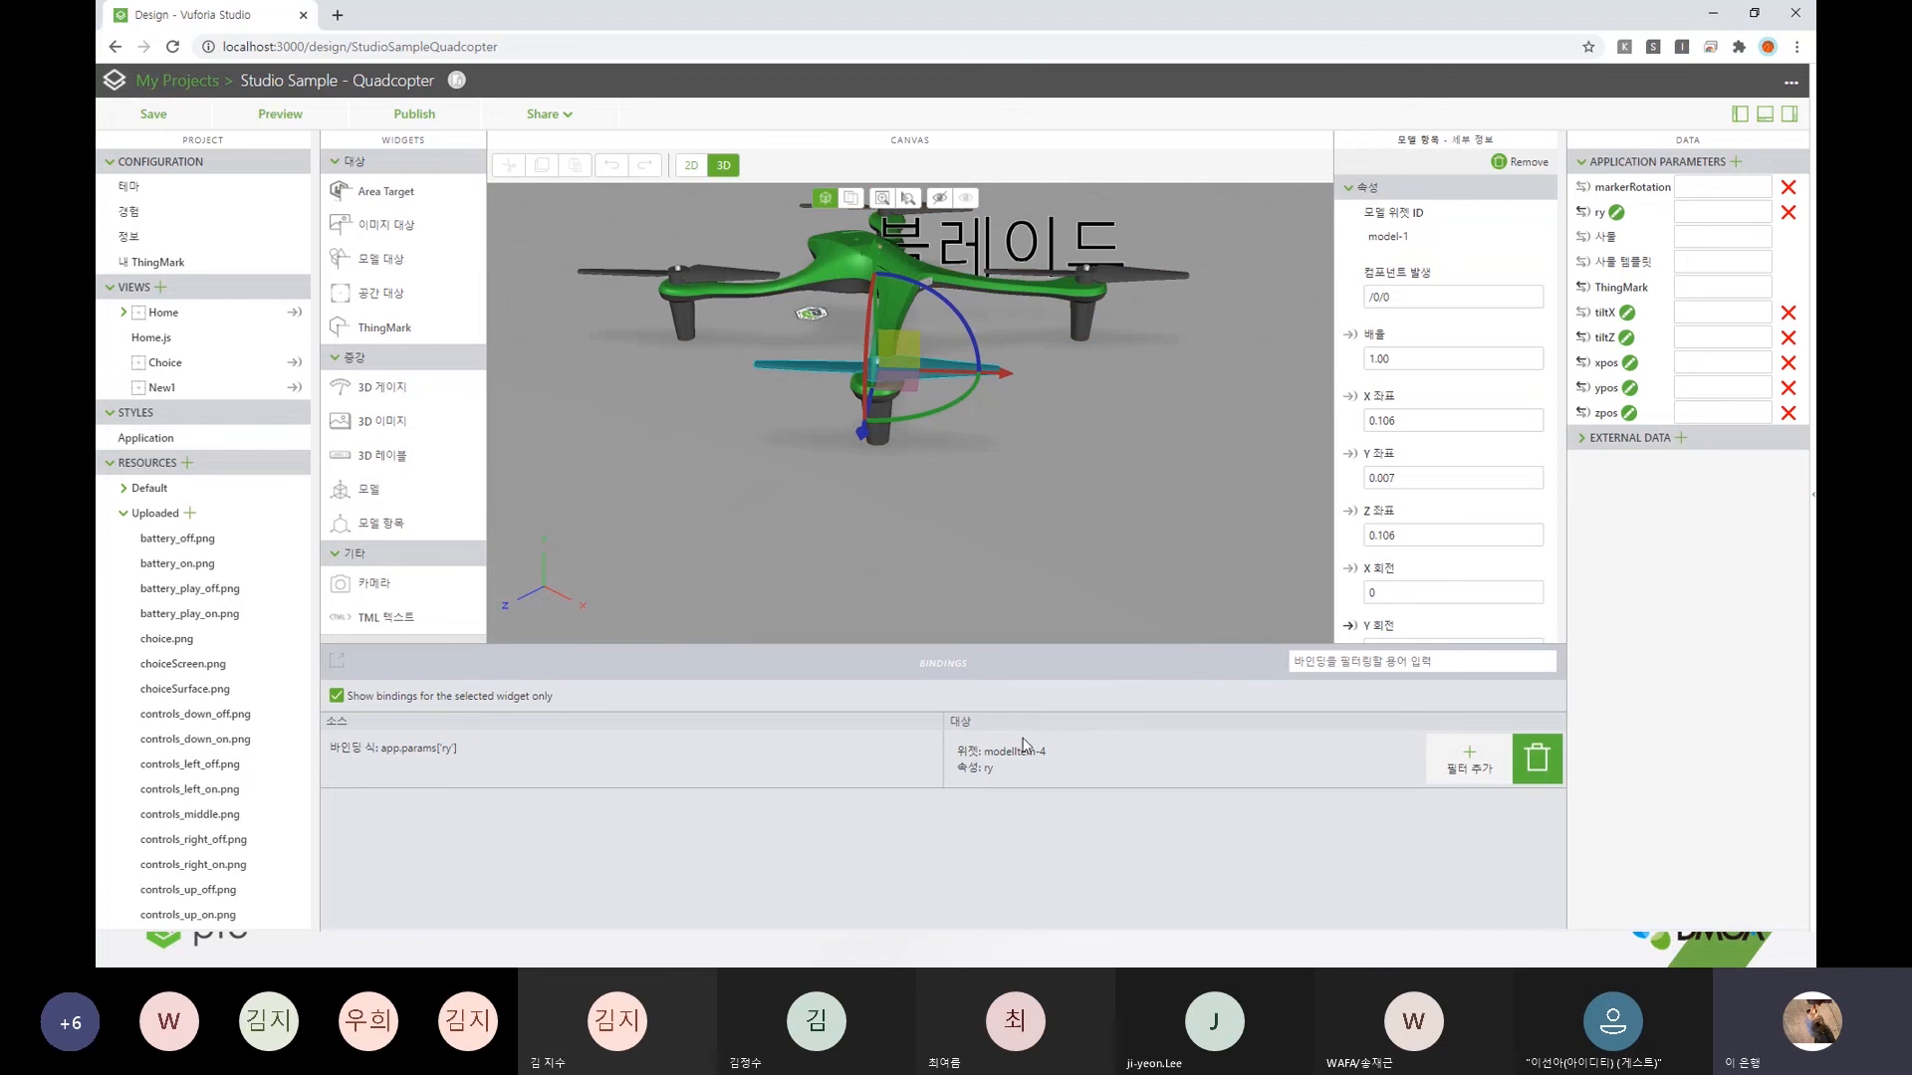
# - Expand the Home view's widget tree and review the properties of the last Propeller under Quadcopter
pyautogui.click(124, 311)
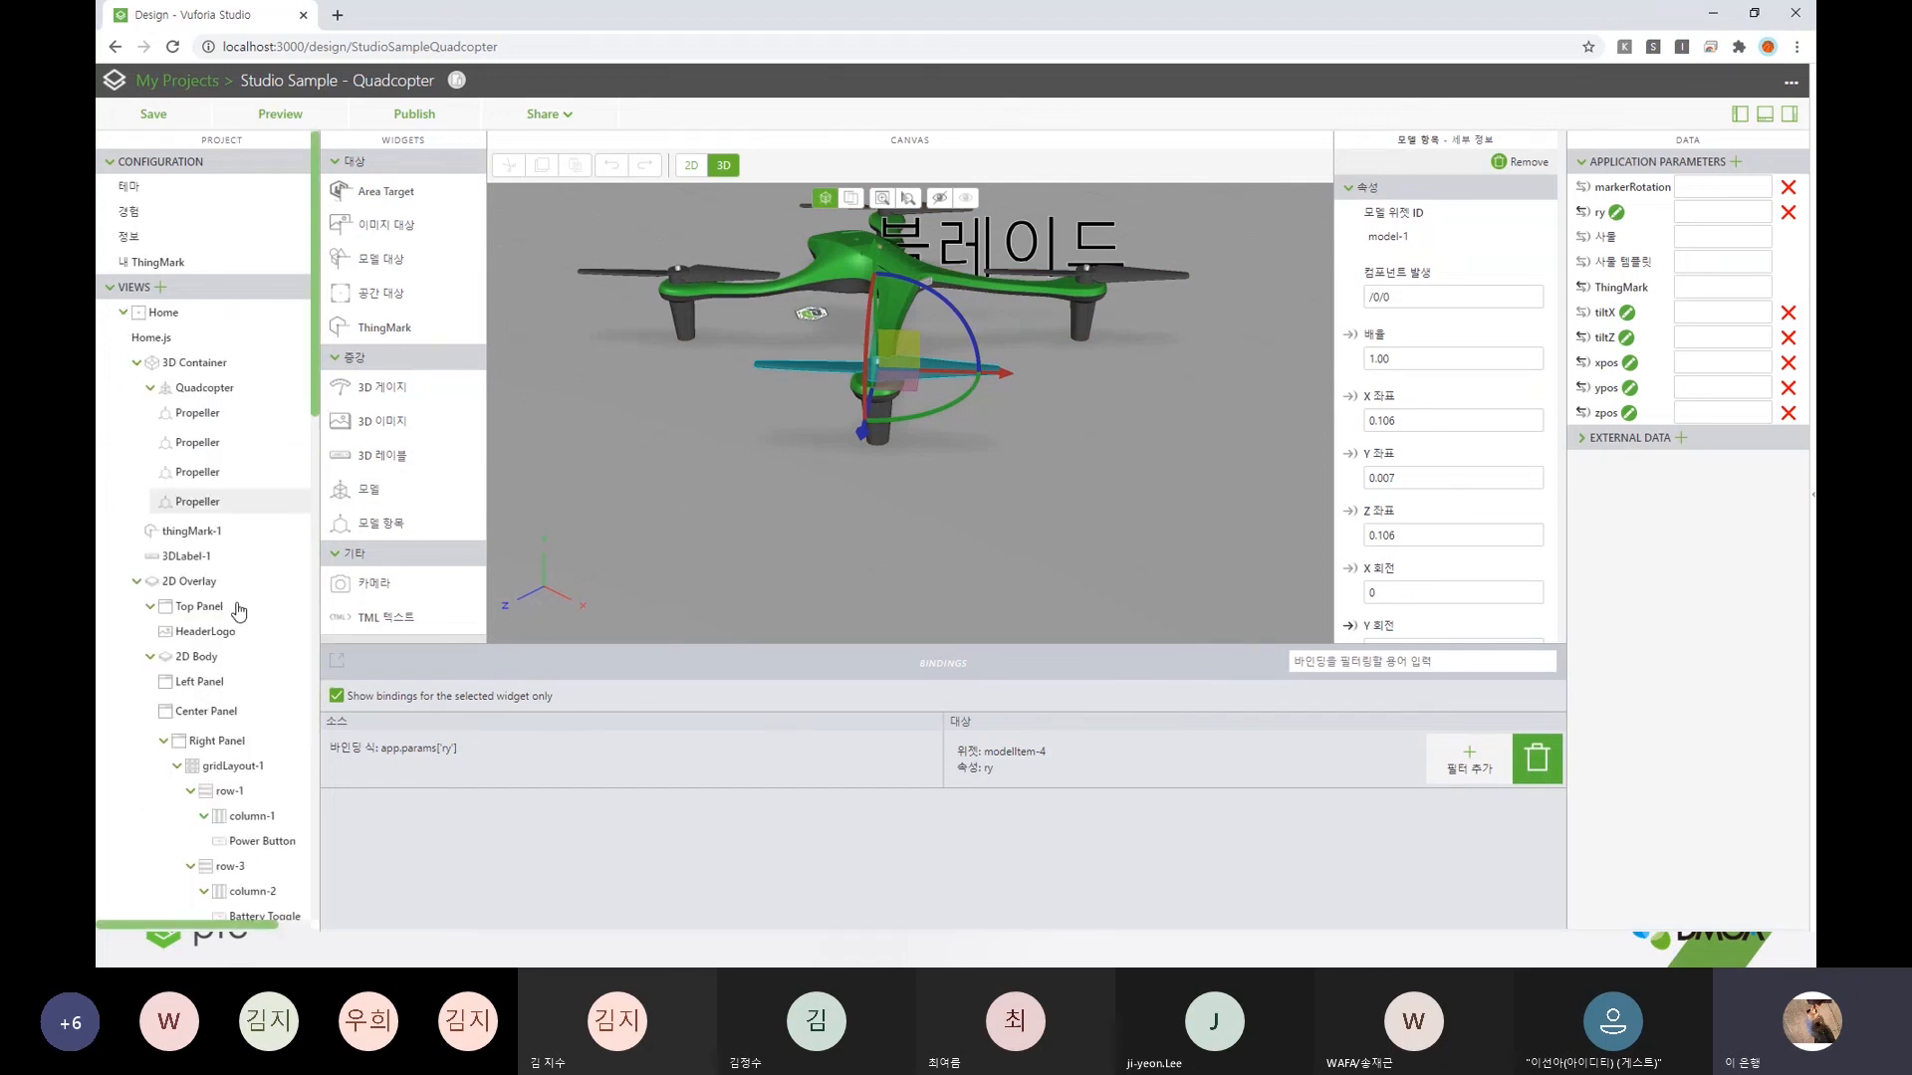
pyautogui.click(214, 415)
pyautogui.click(230, 502)
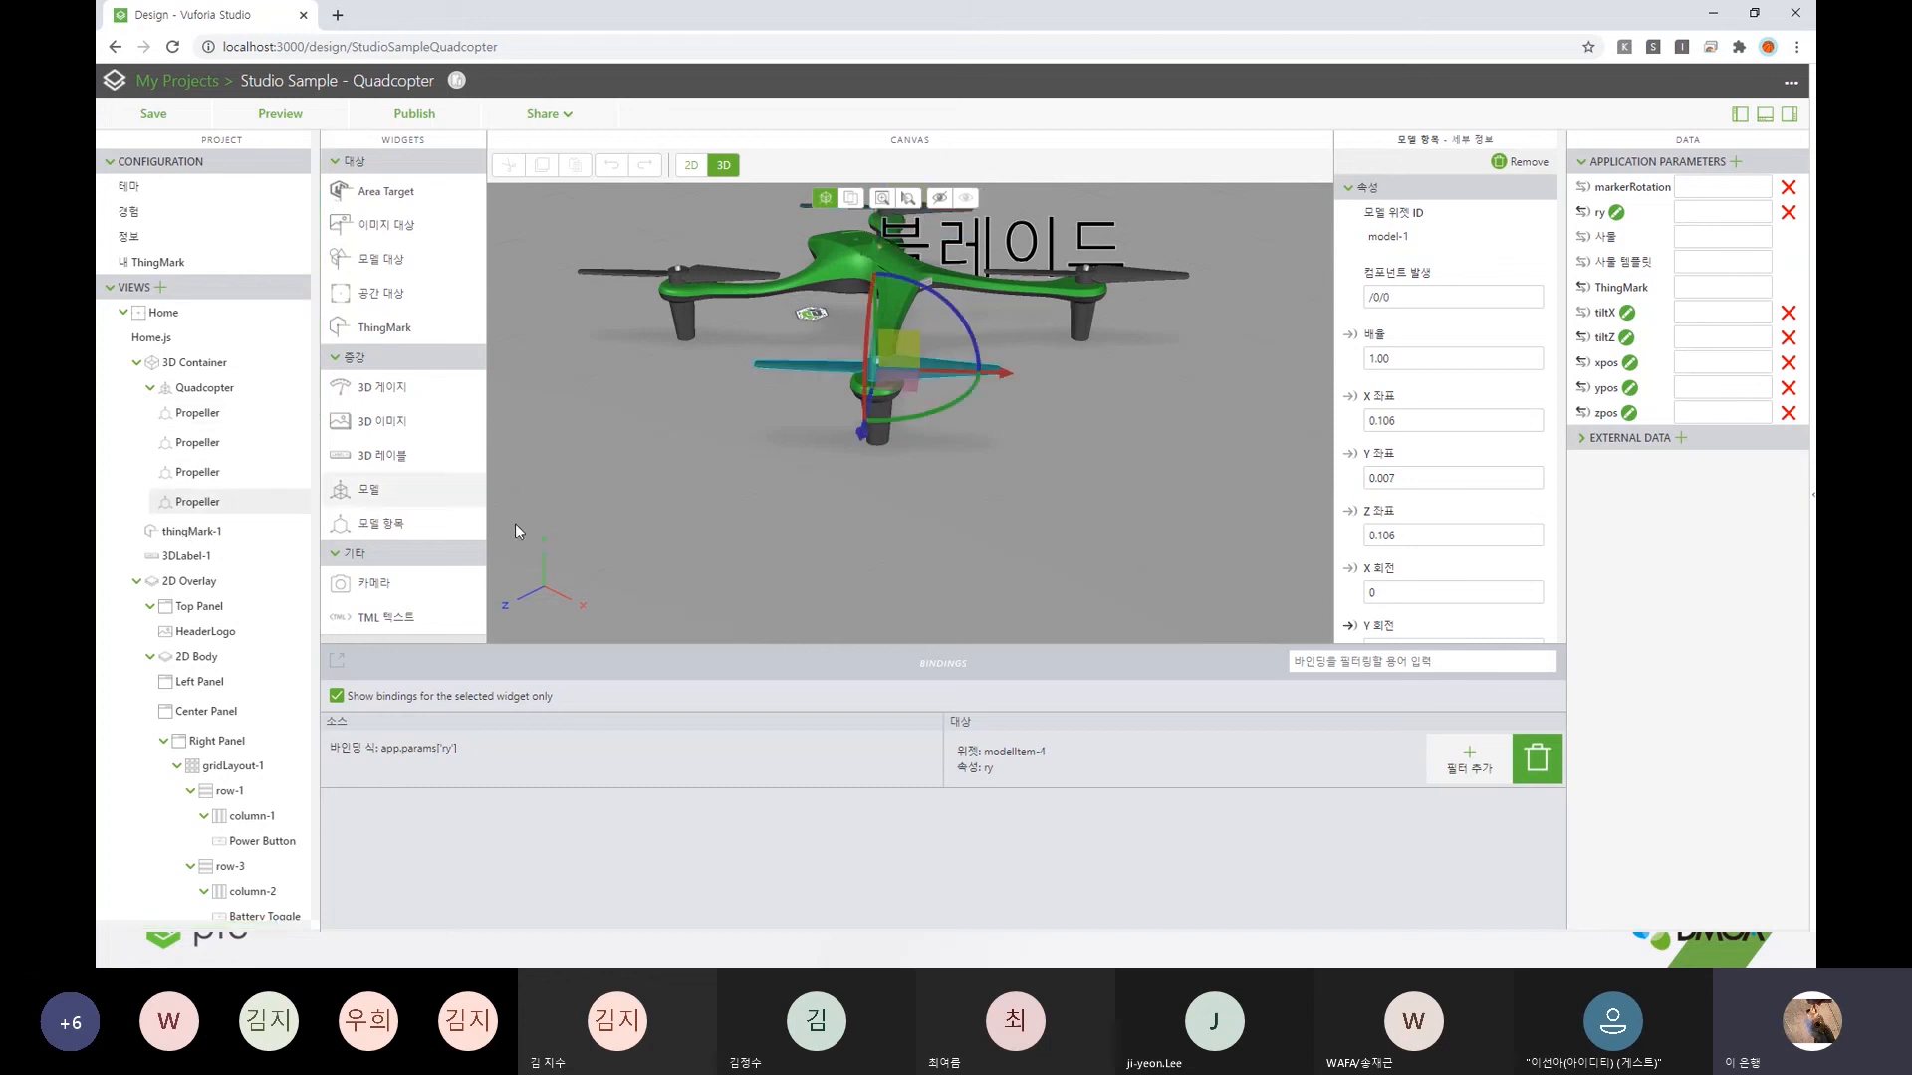
pyautogui.scroll(-5, 1481, 468)
pyautogui.scroll(-1, 1481, 468)
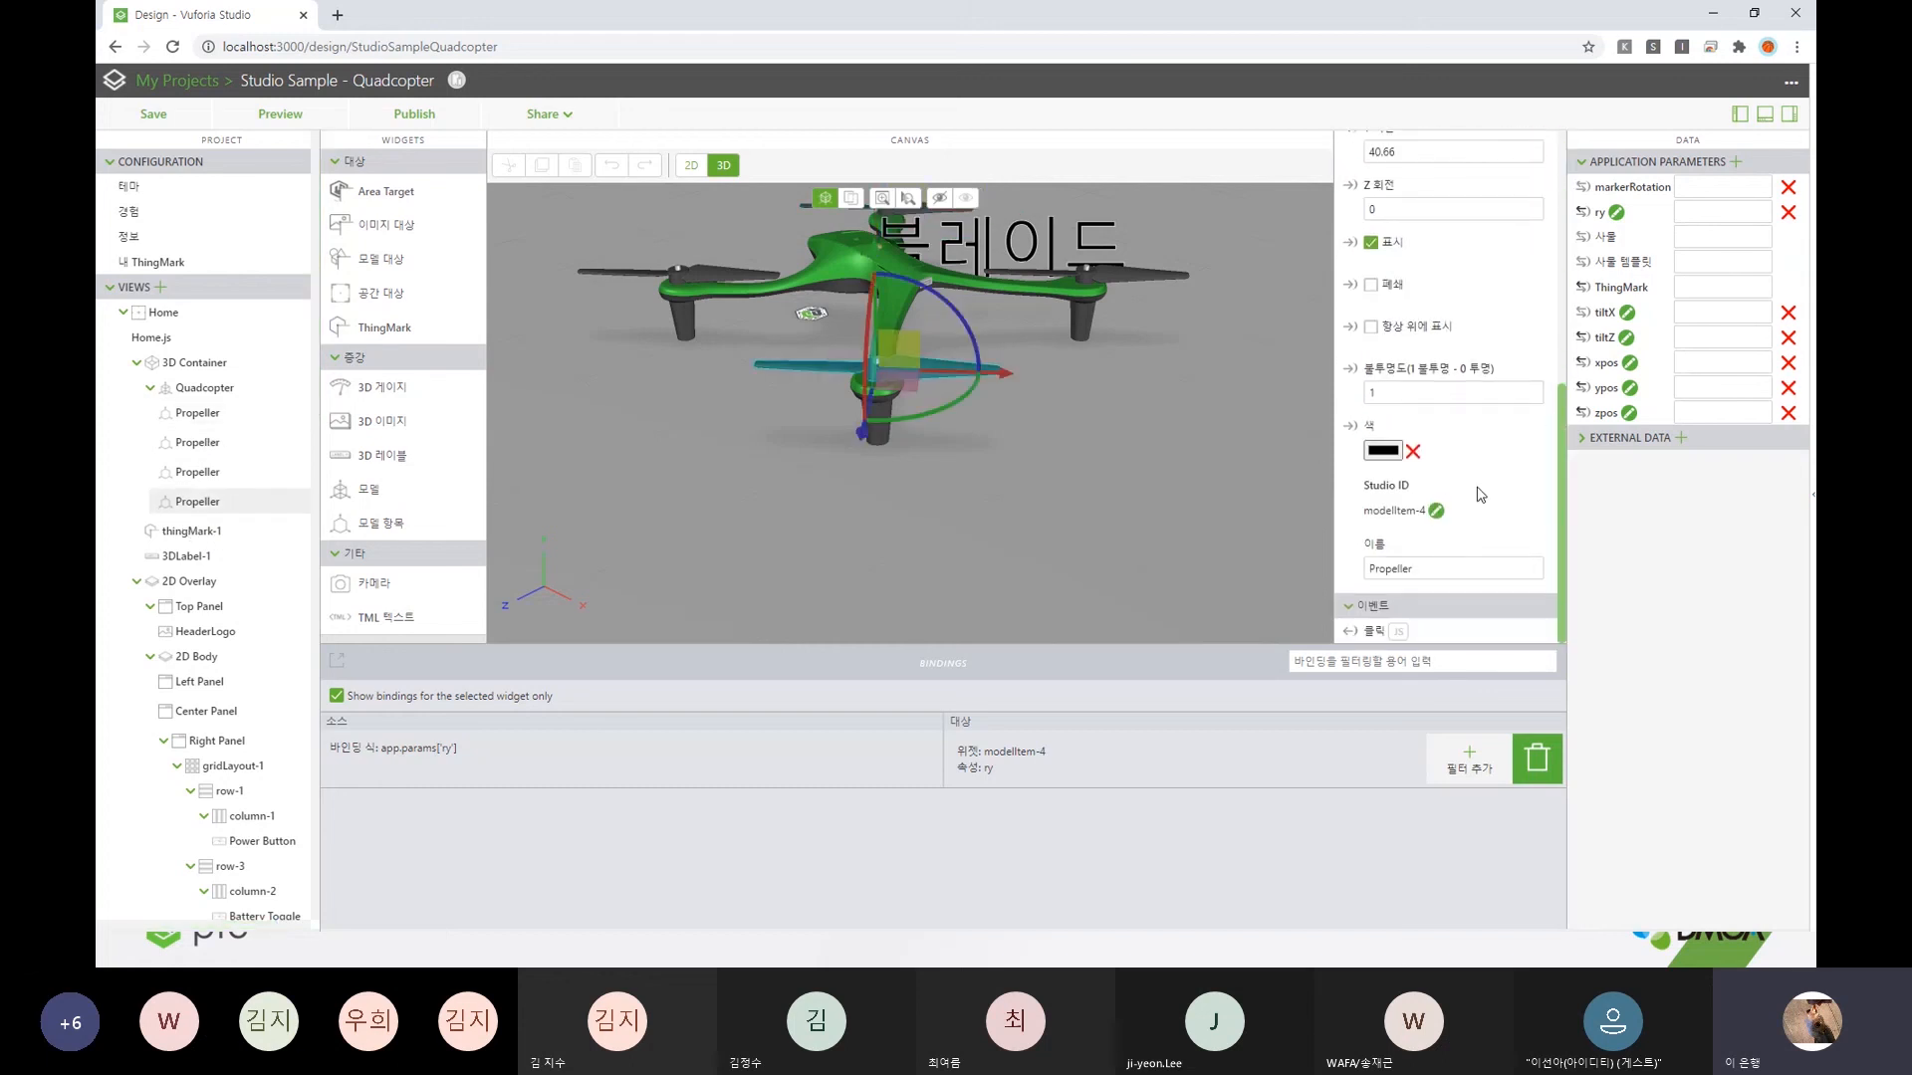
pyautogui.scroll(7, 1434, 478)
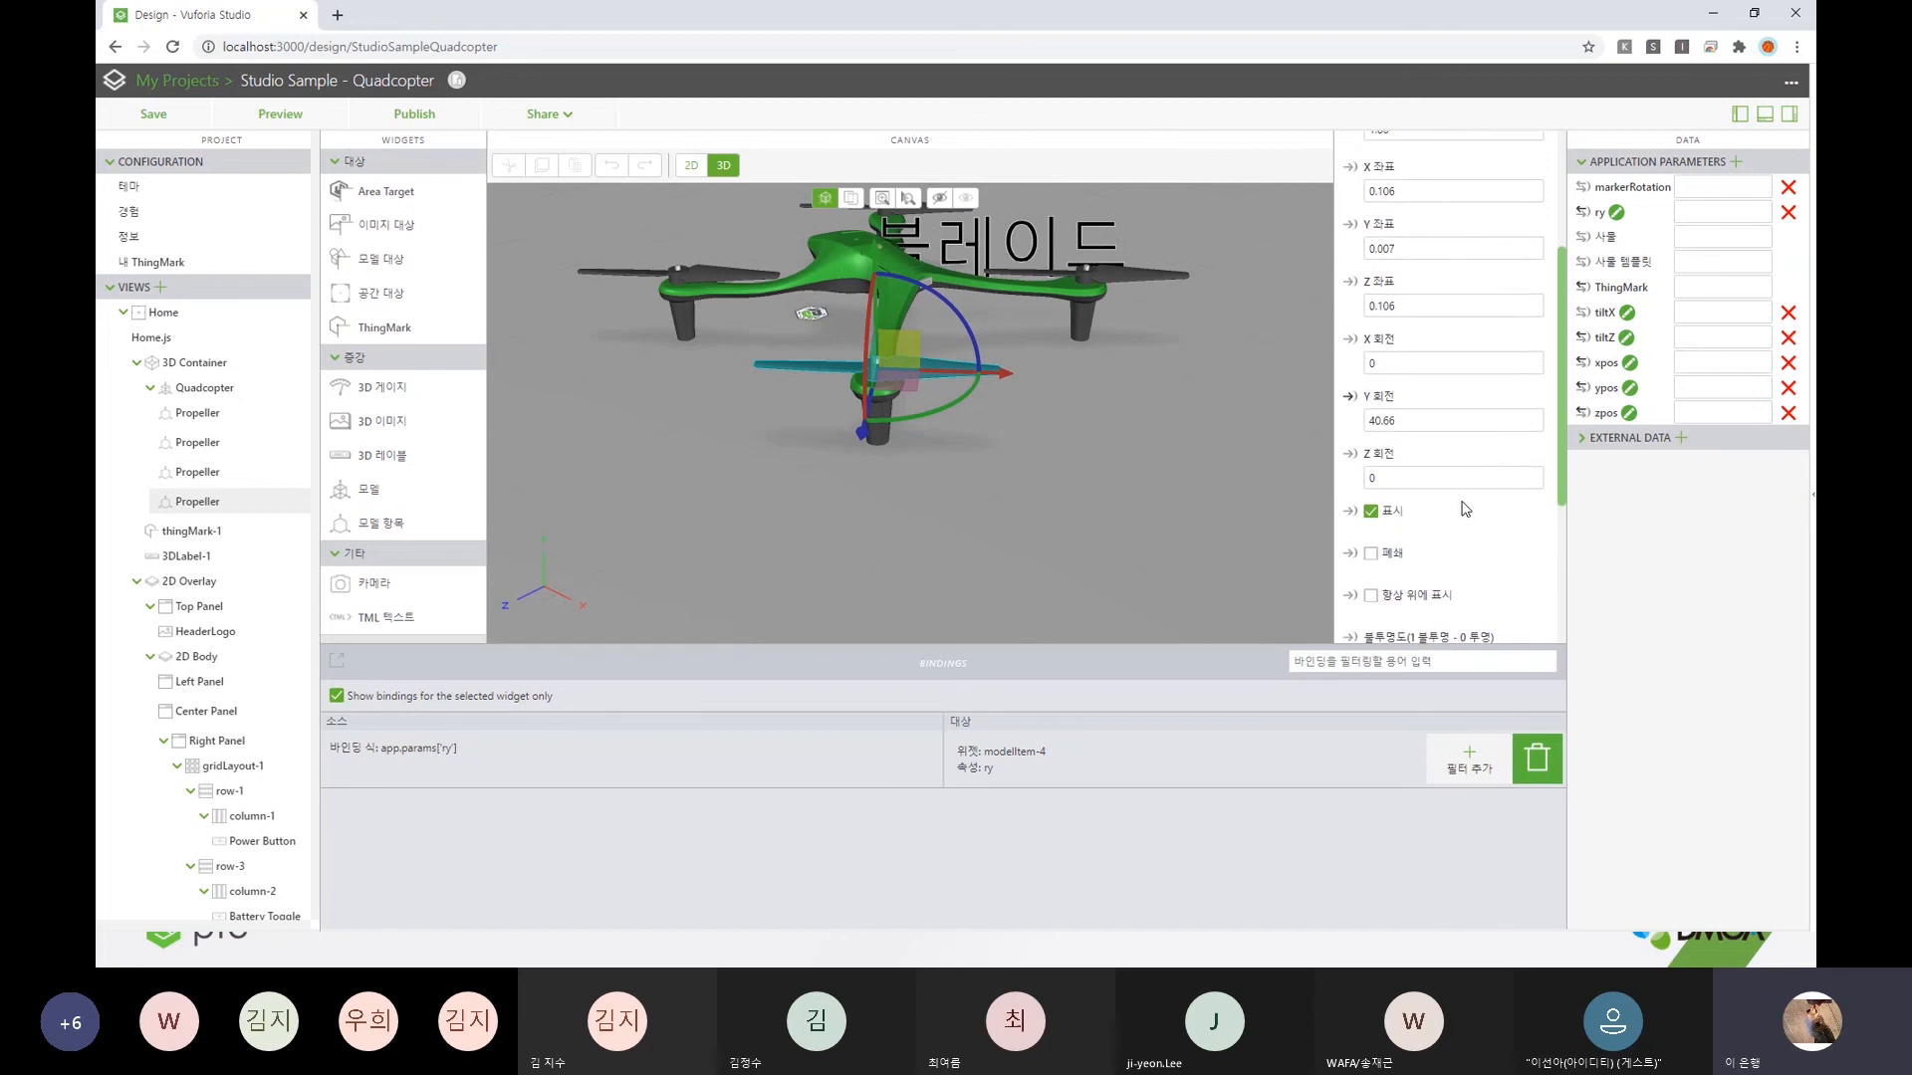
pyautogui.scroll(-2, 1399, 426)
# - Hide the data and bindings areas and replace the thingMark-1 target with an Area Target widget
pyautogui.click(1784, 119)
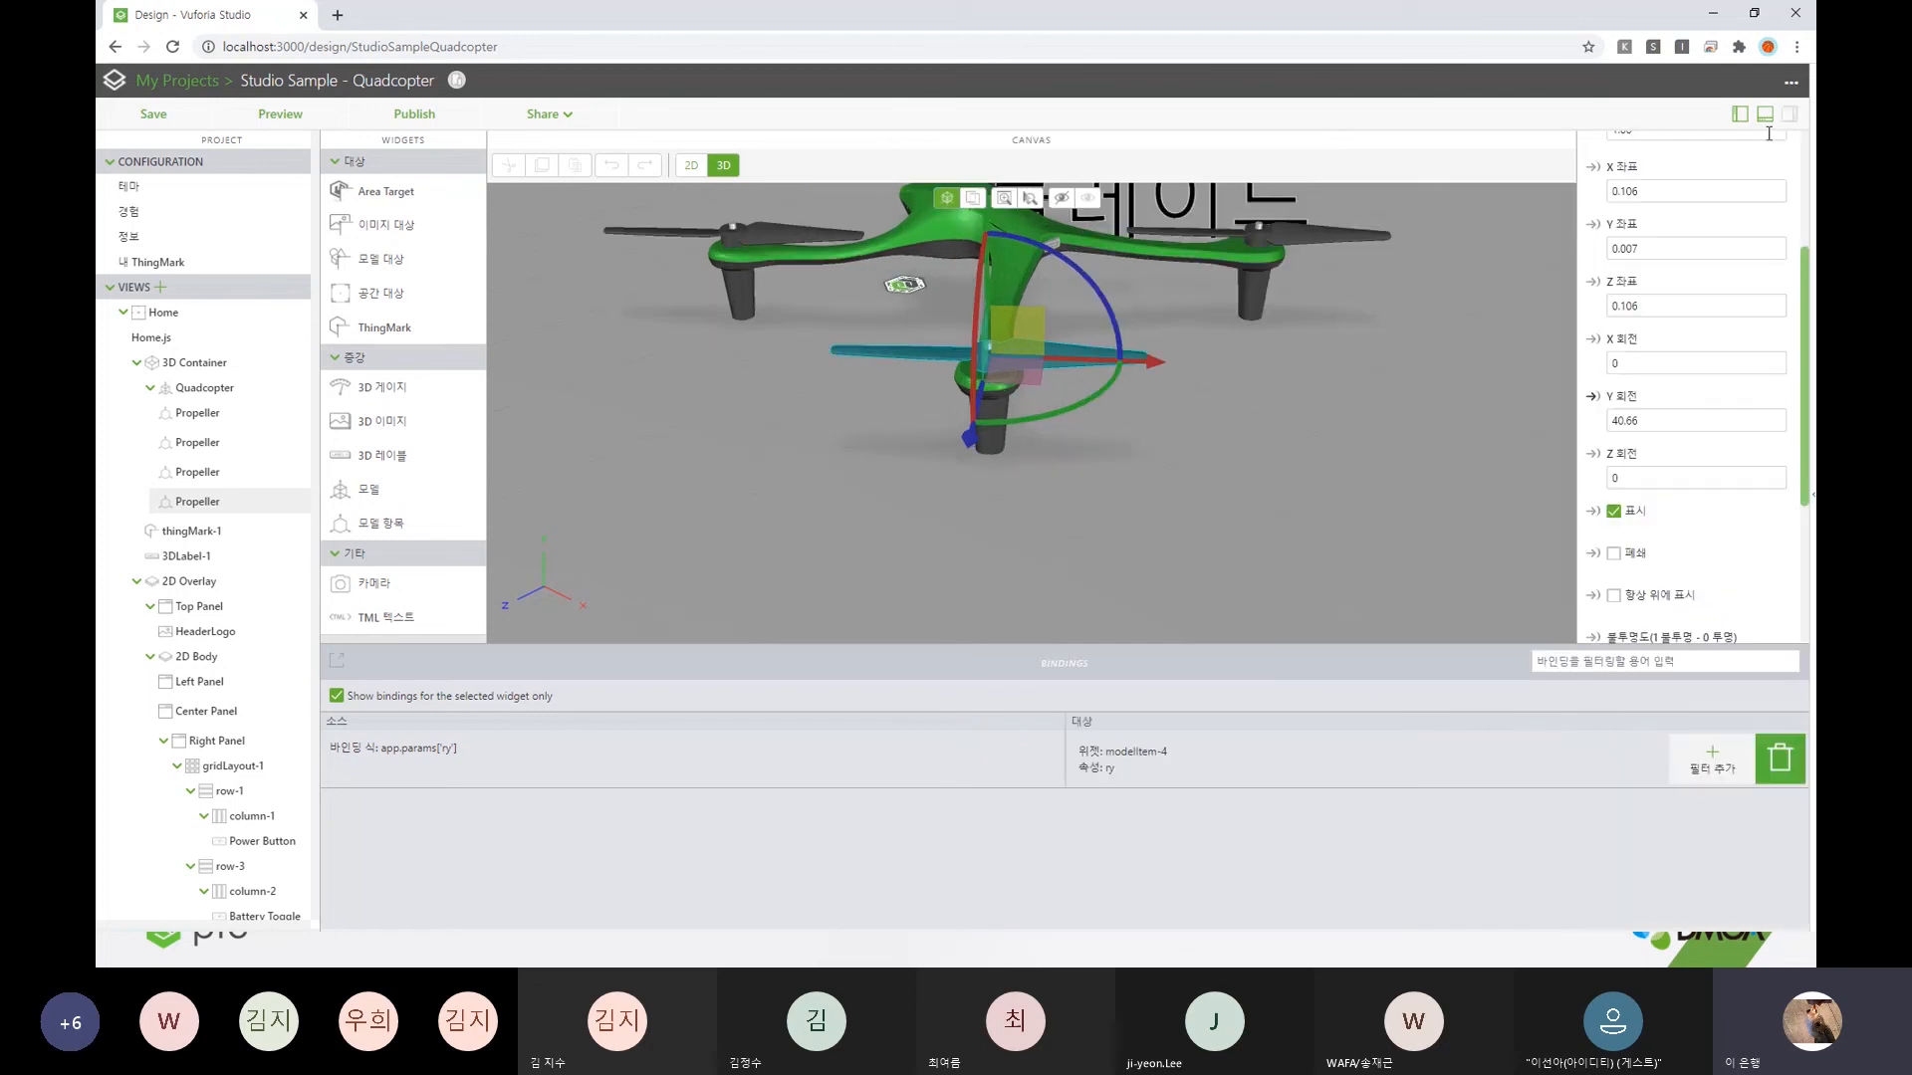
pyautogui.click(1768, 117)
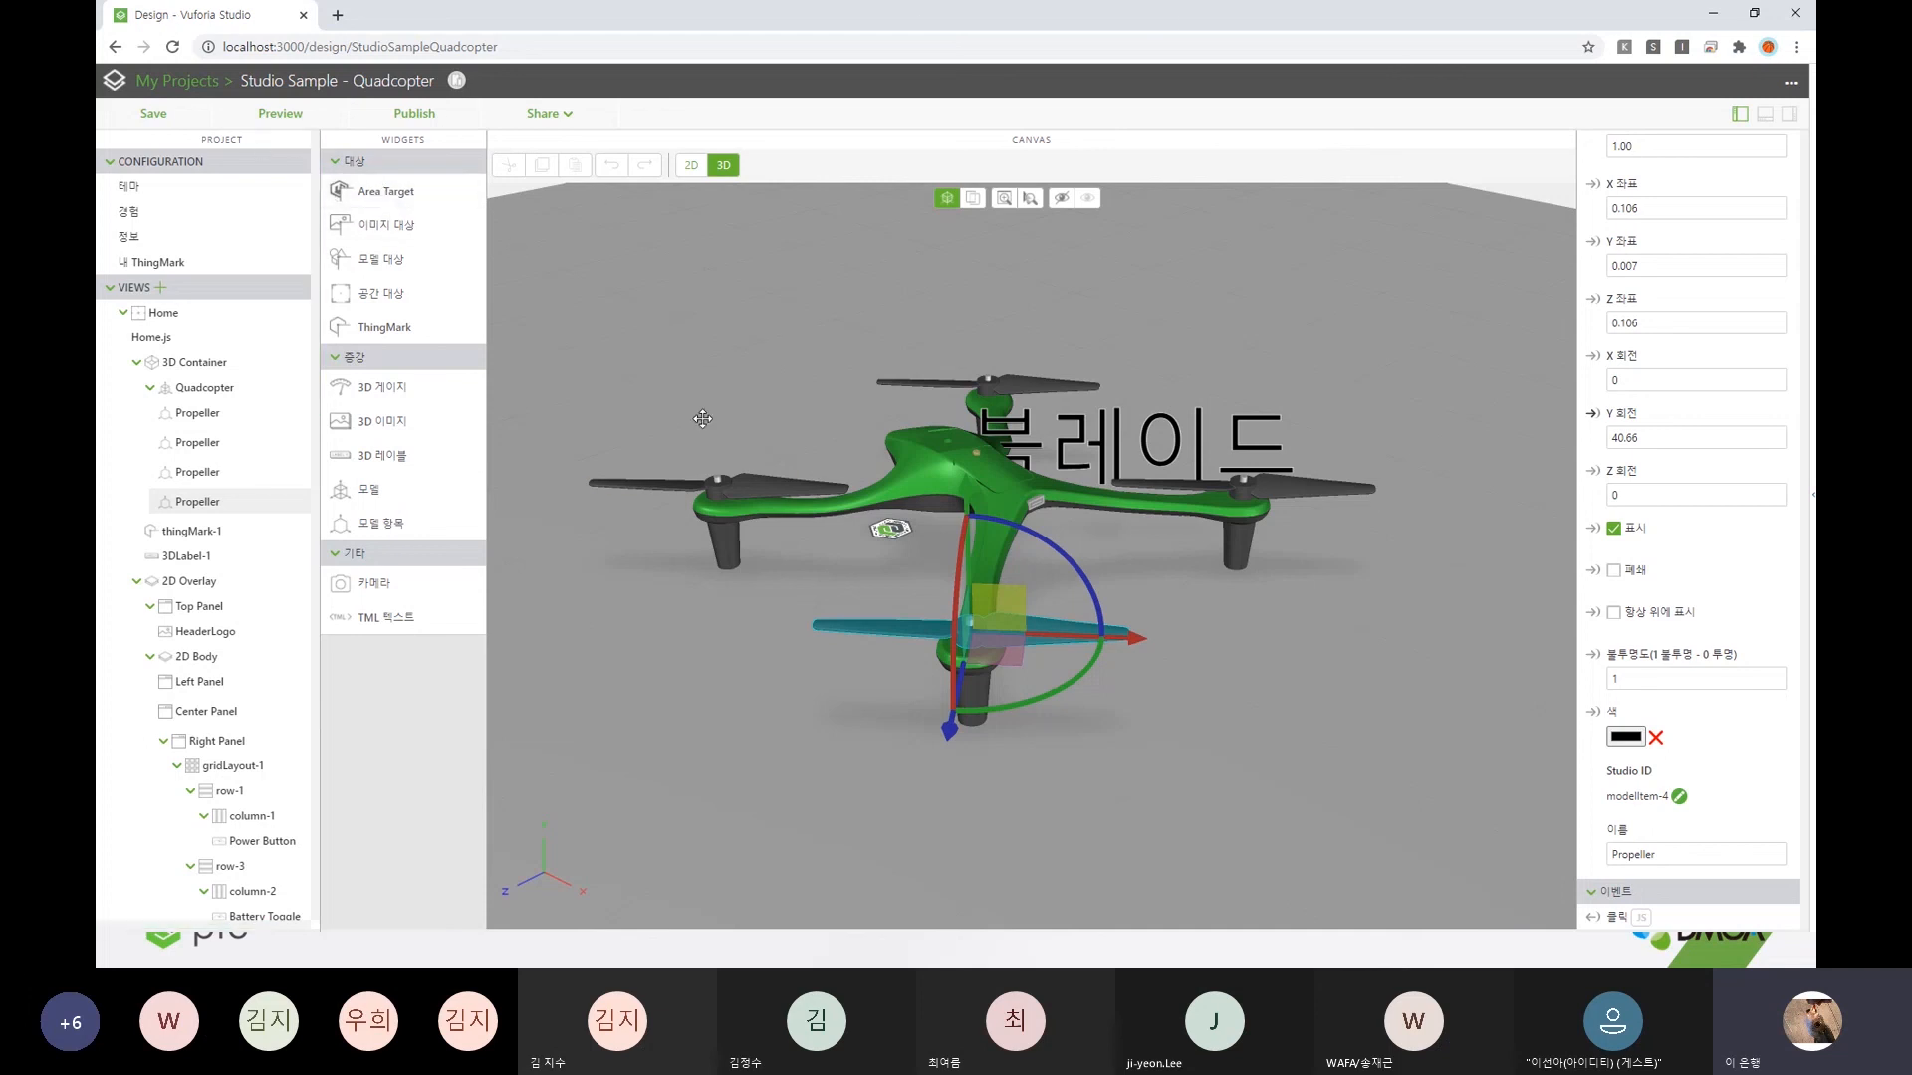
pyautogui.moveTo(702, 418)
pyautogui.mouseDown()
pyautogui.moveTo(665, 389)
pyautogui.moveTo(702, 413)
pyautogui.mouseUp()
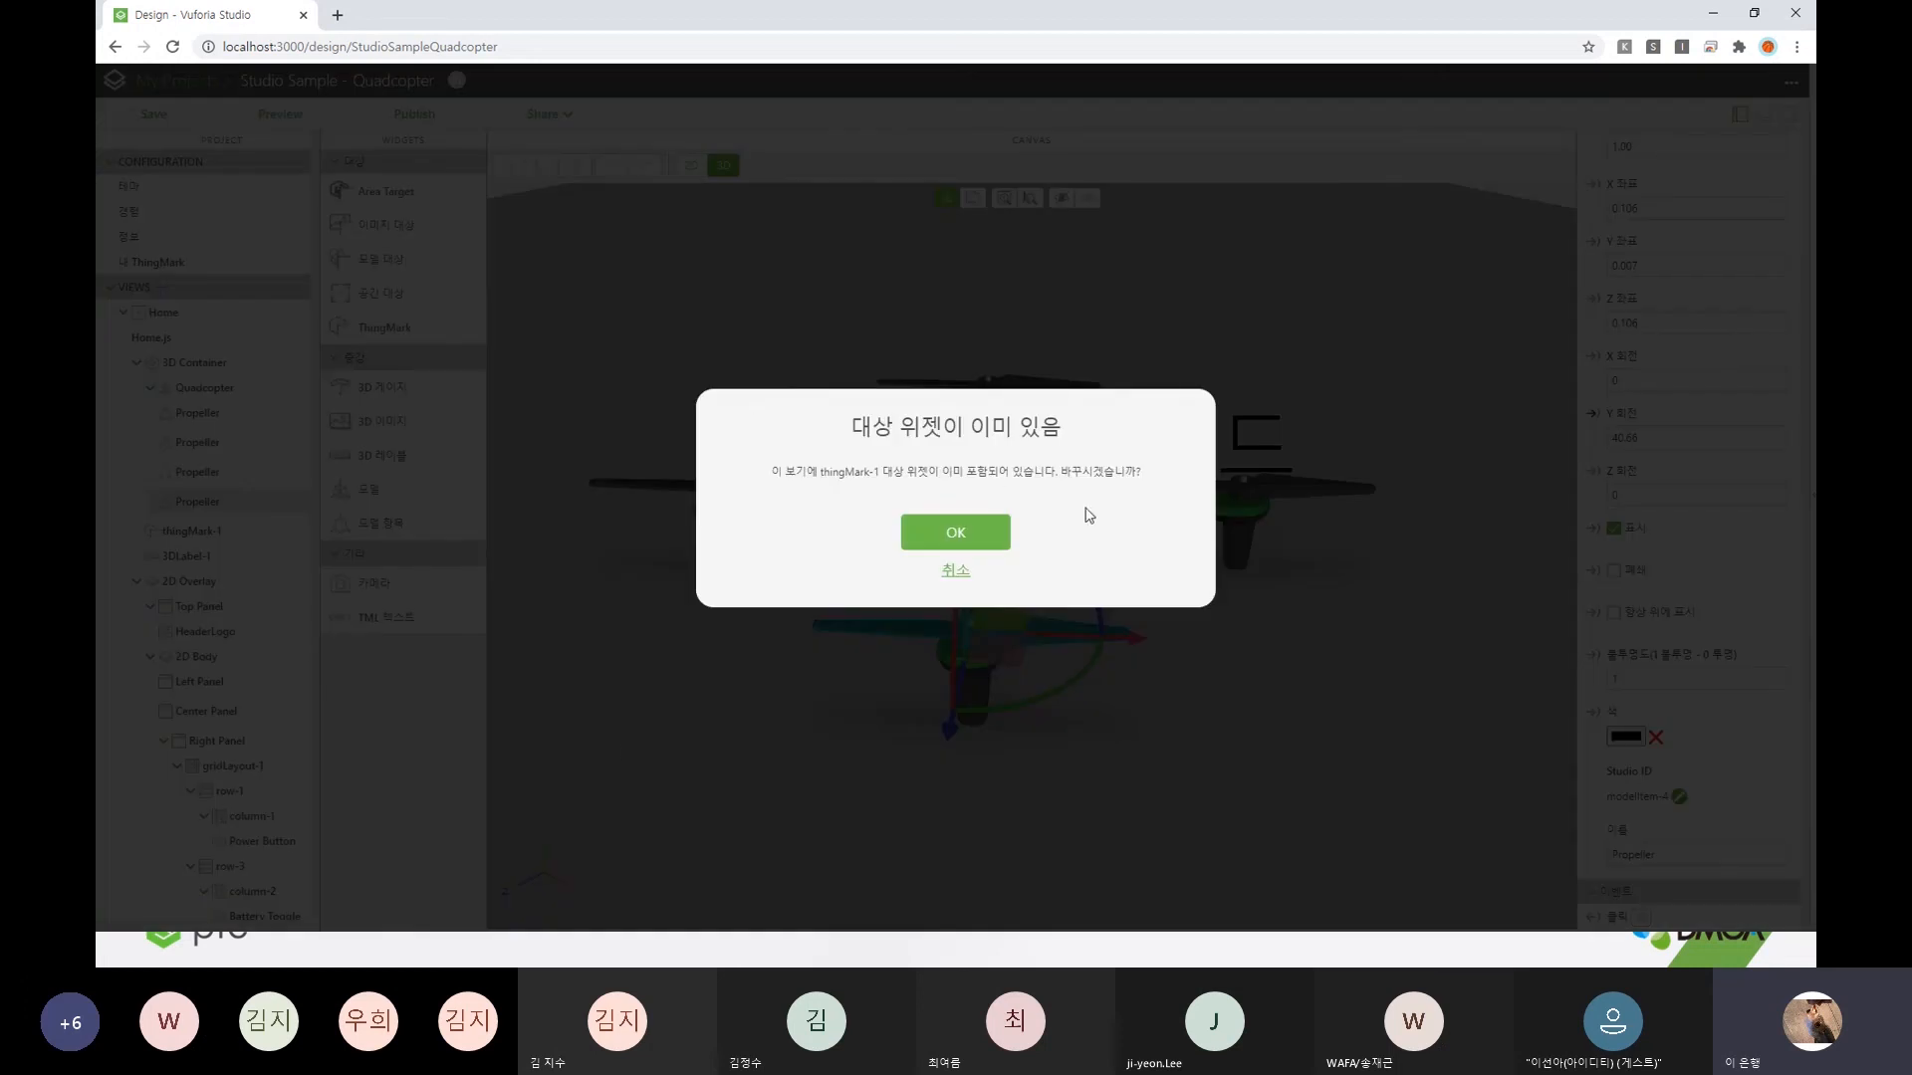
pyautogui.click(955, 535)
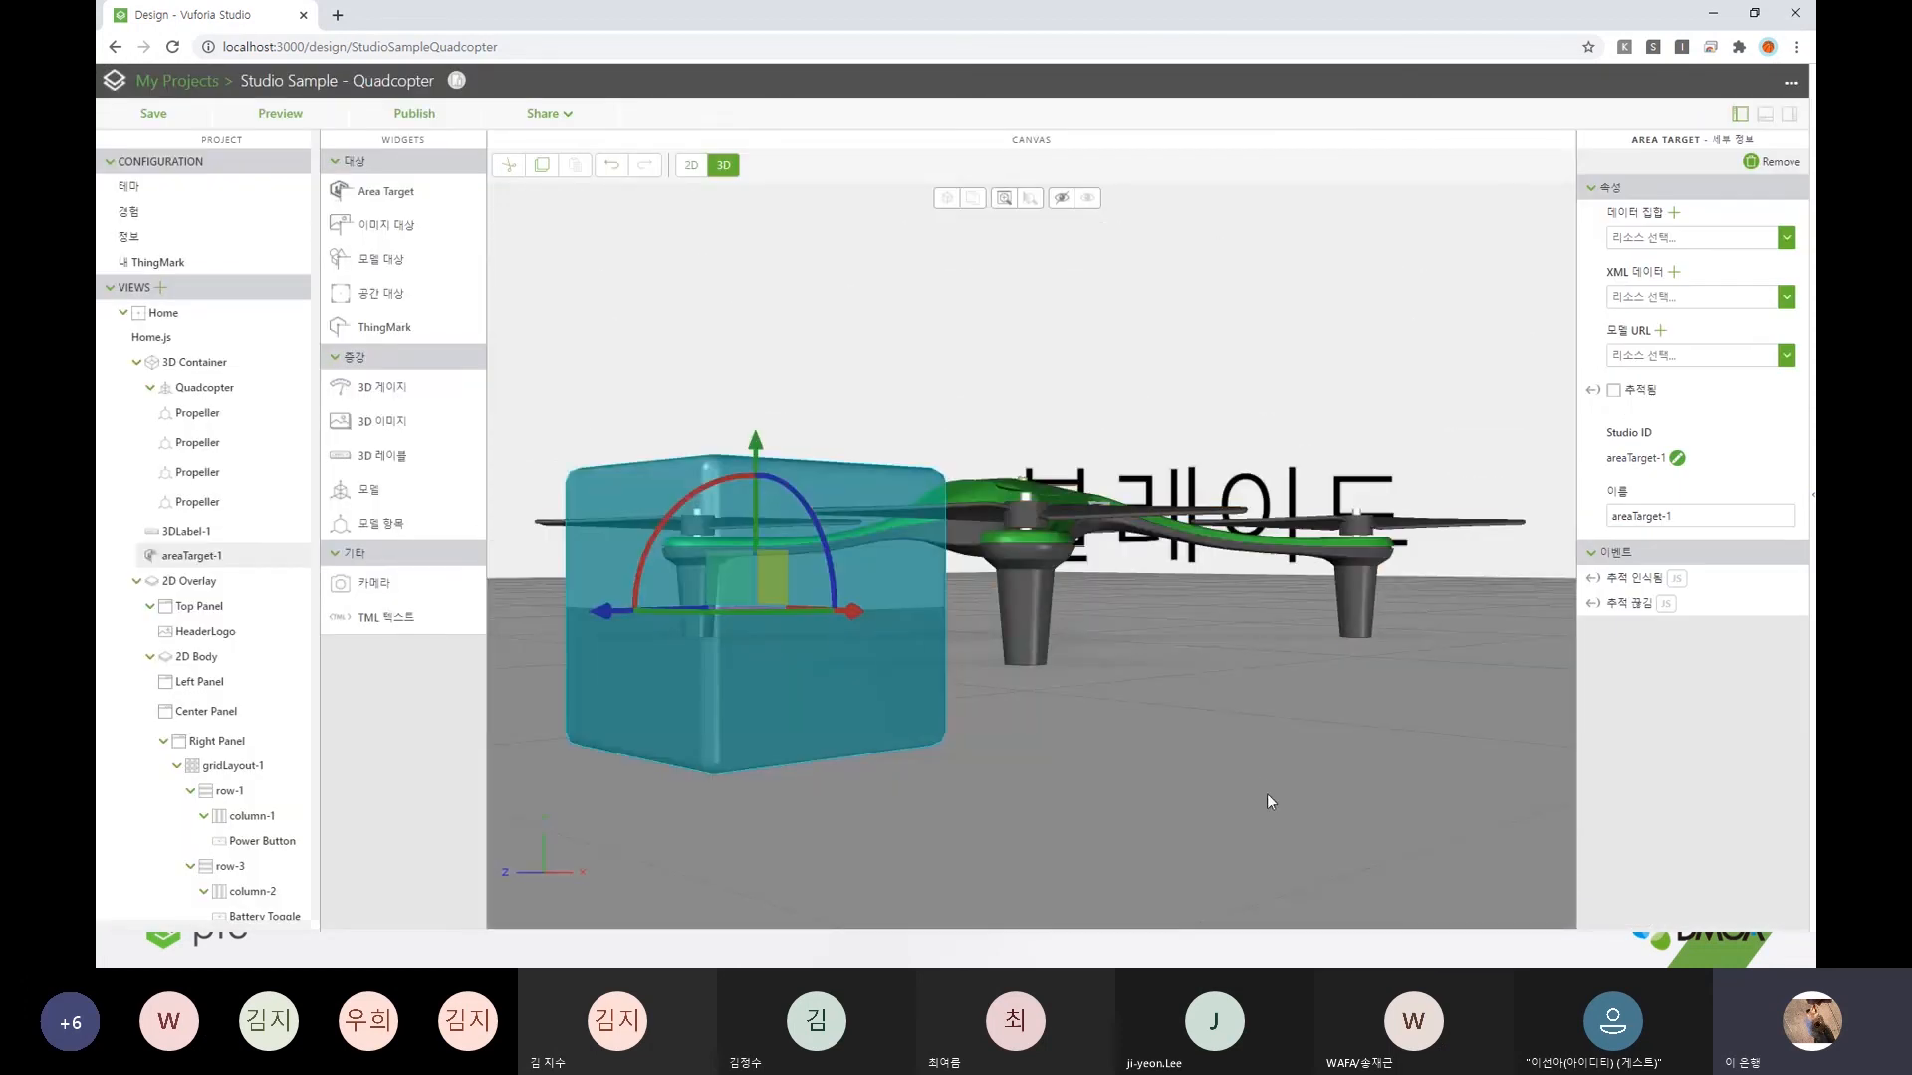
pyautogui.moveTo(1111, 739); pyautogui.dragTo(972, 366)
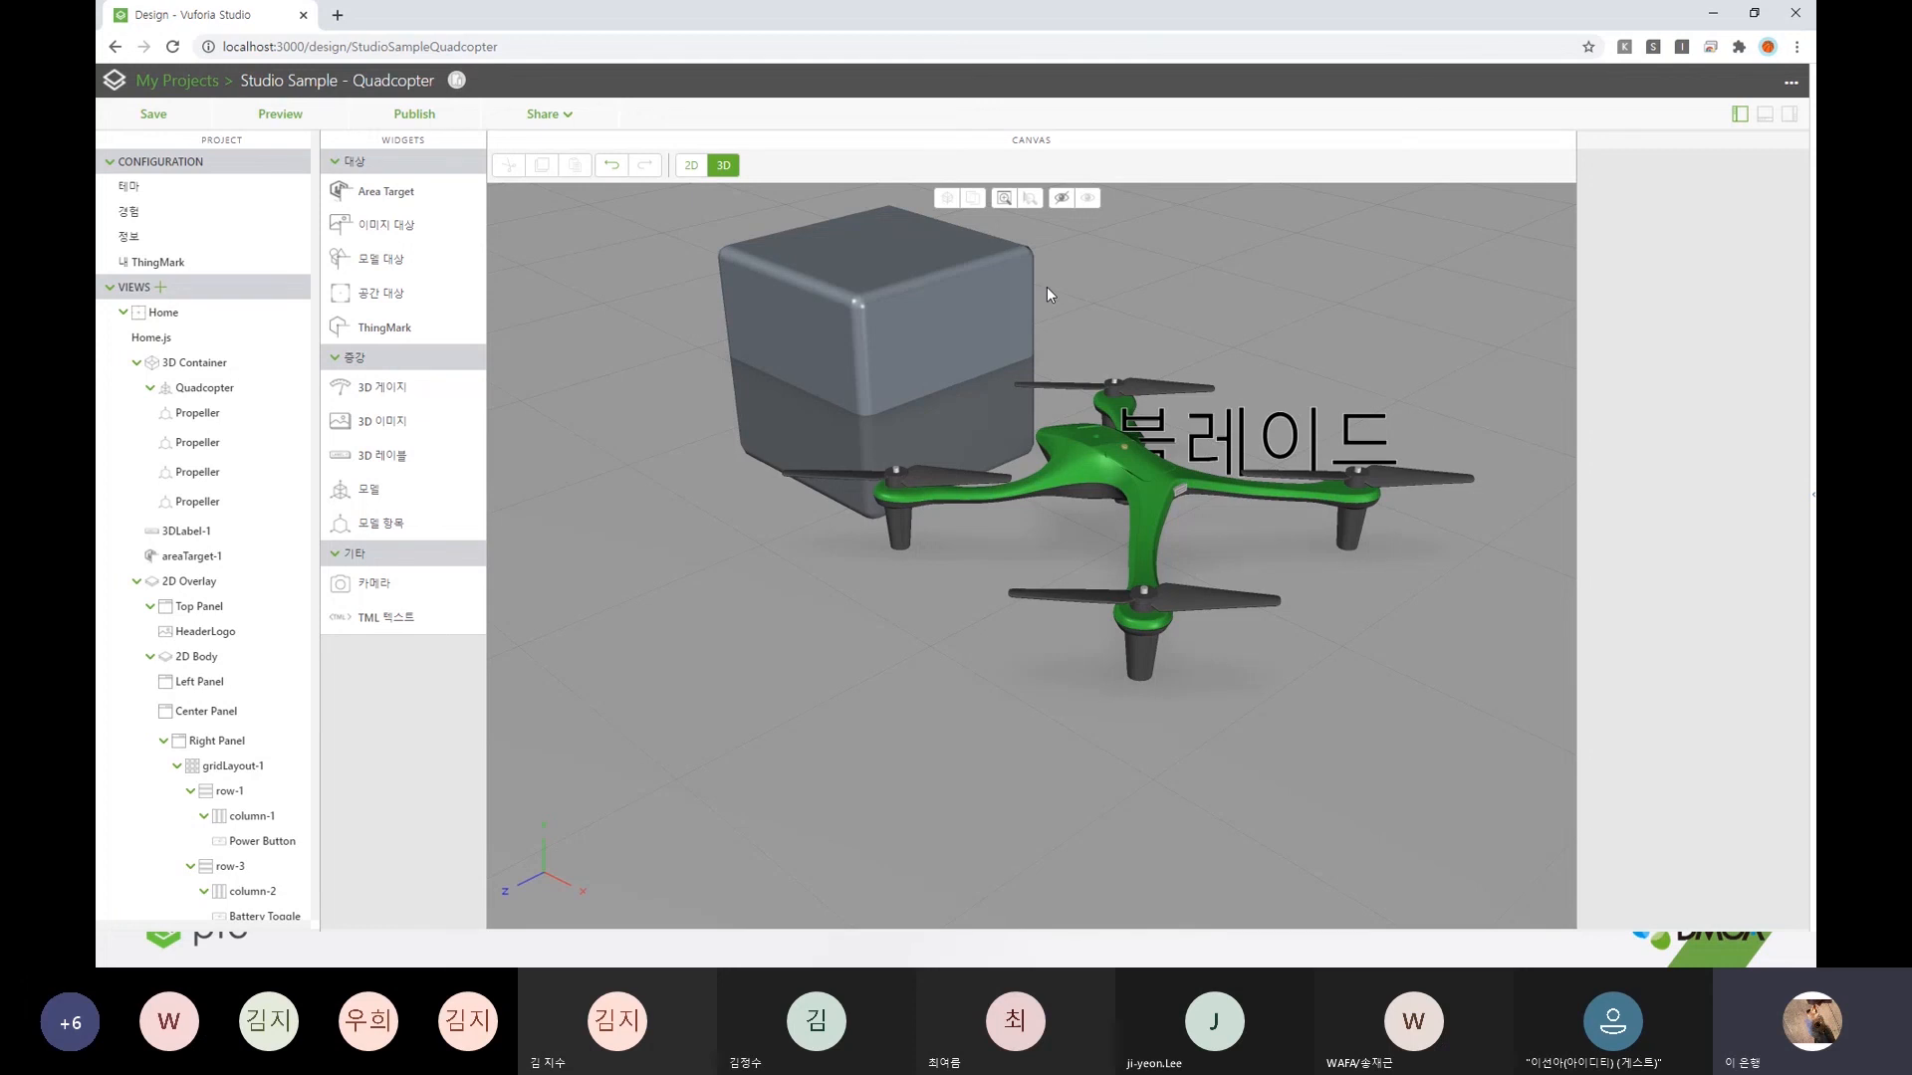
# - Close the Studio Sample - Quadcopter project without saving and switch to the Matterport website
pyautogui.click(302, 15)
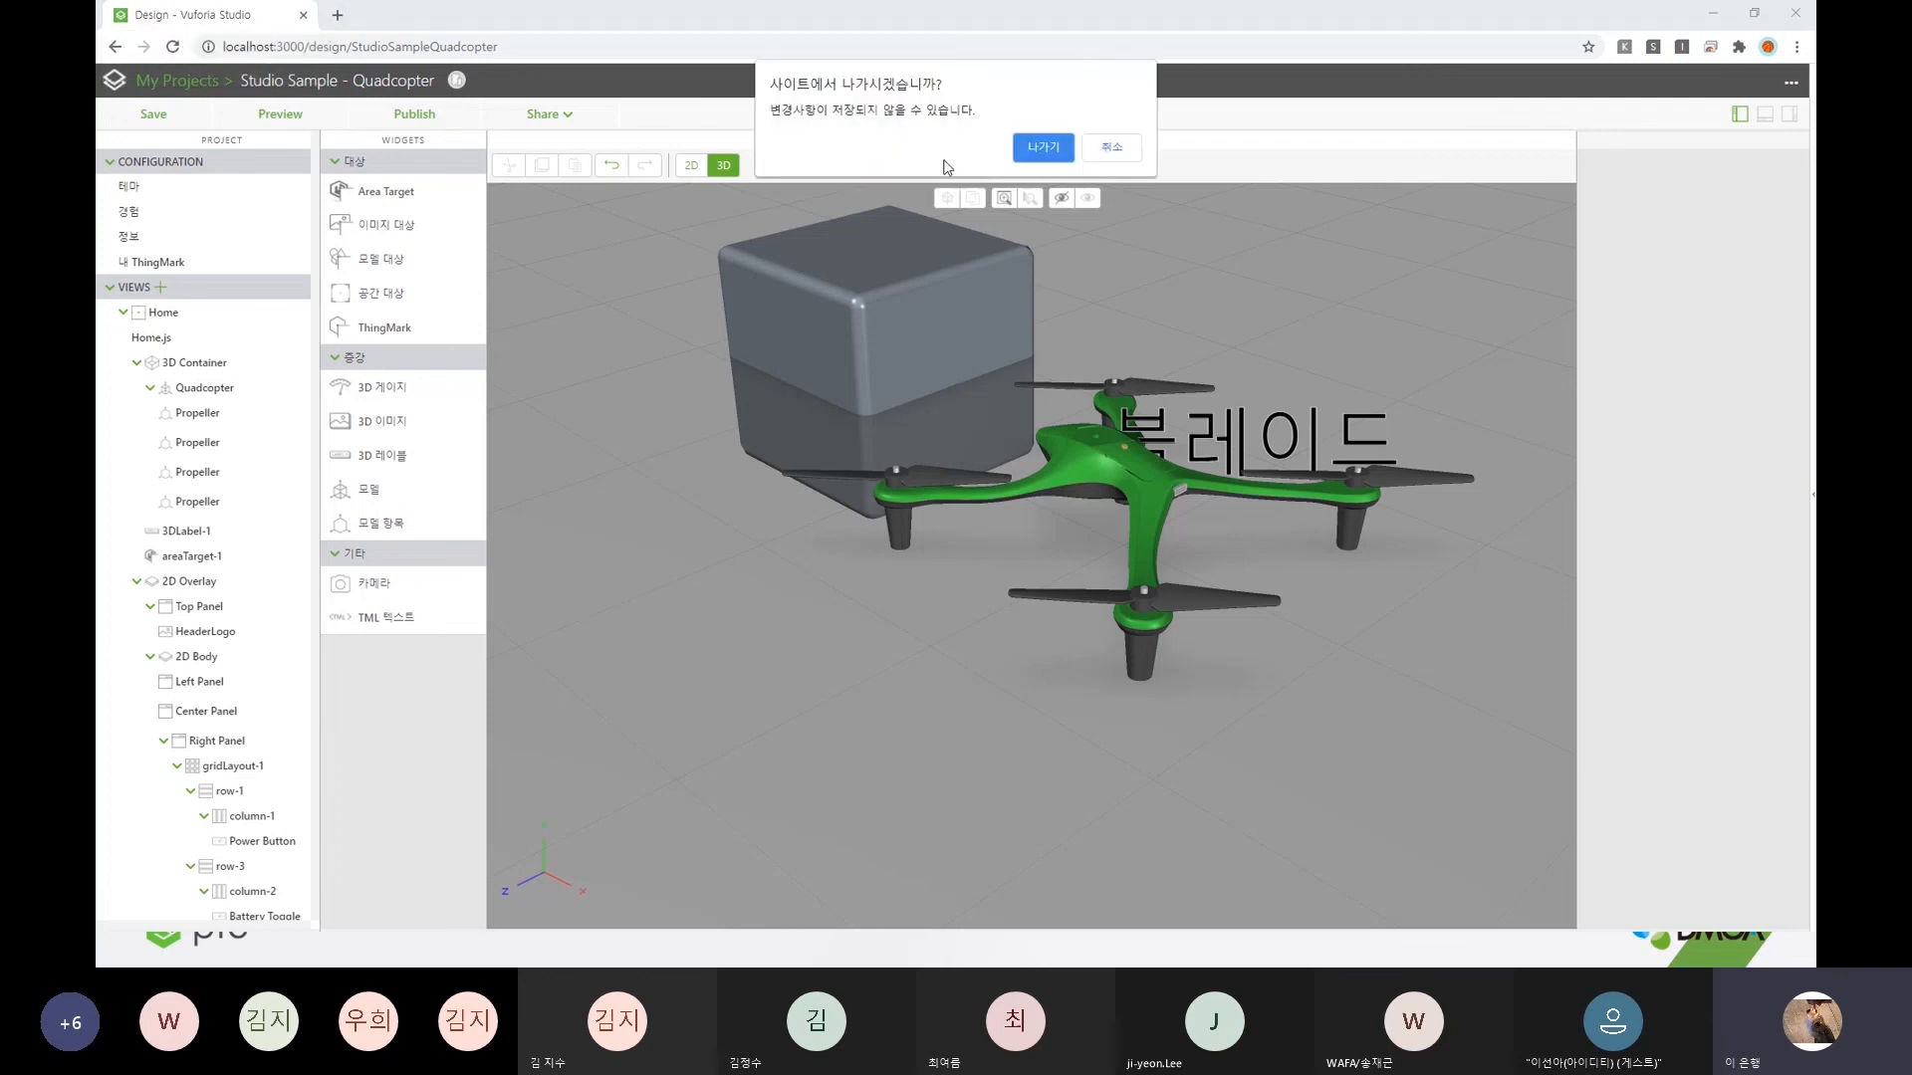
pyautogui.click(1038, 153)
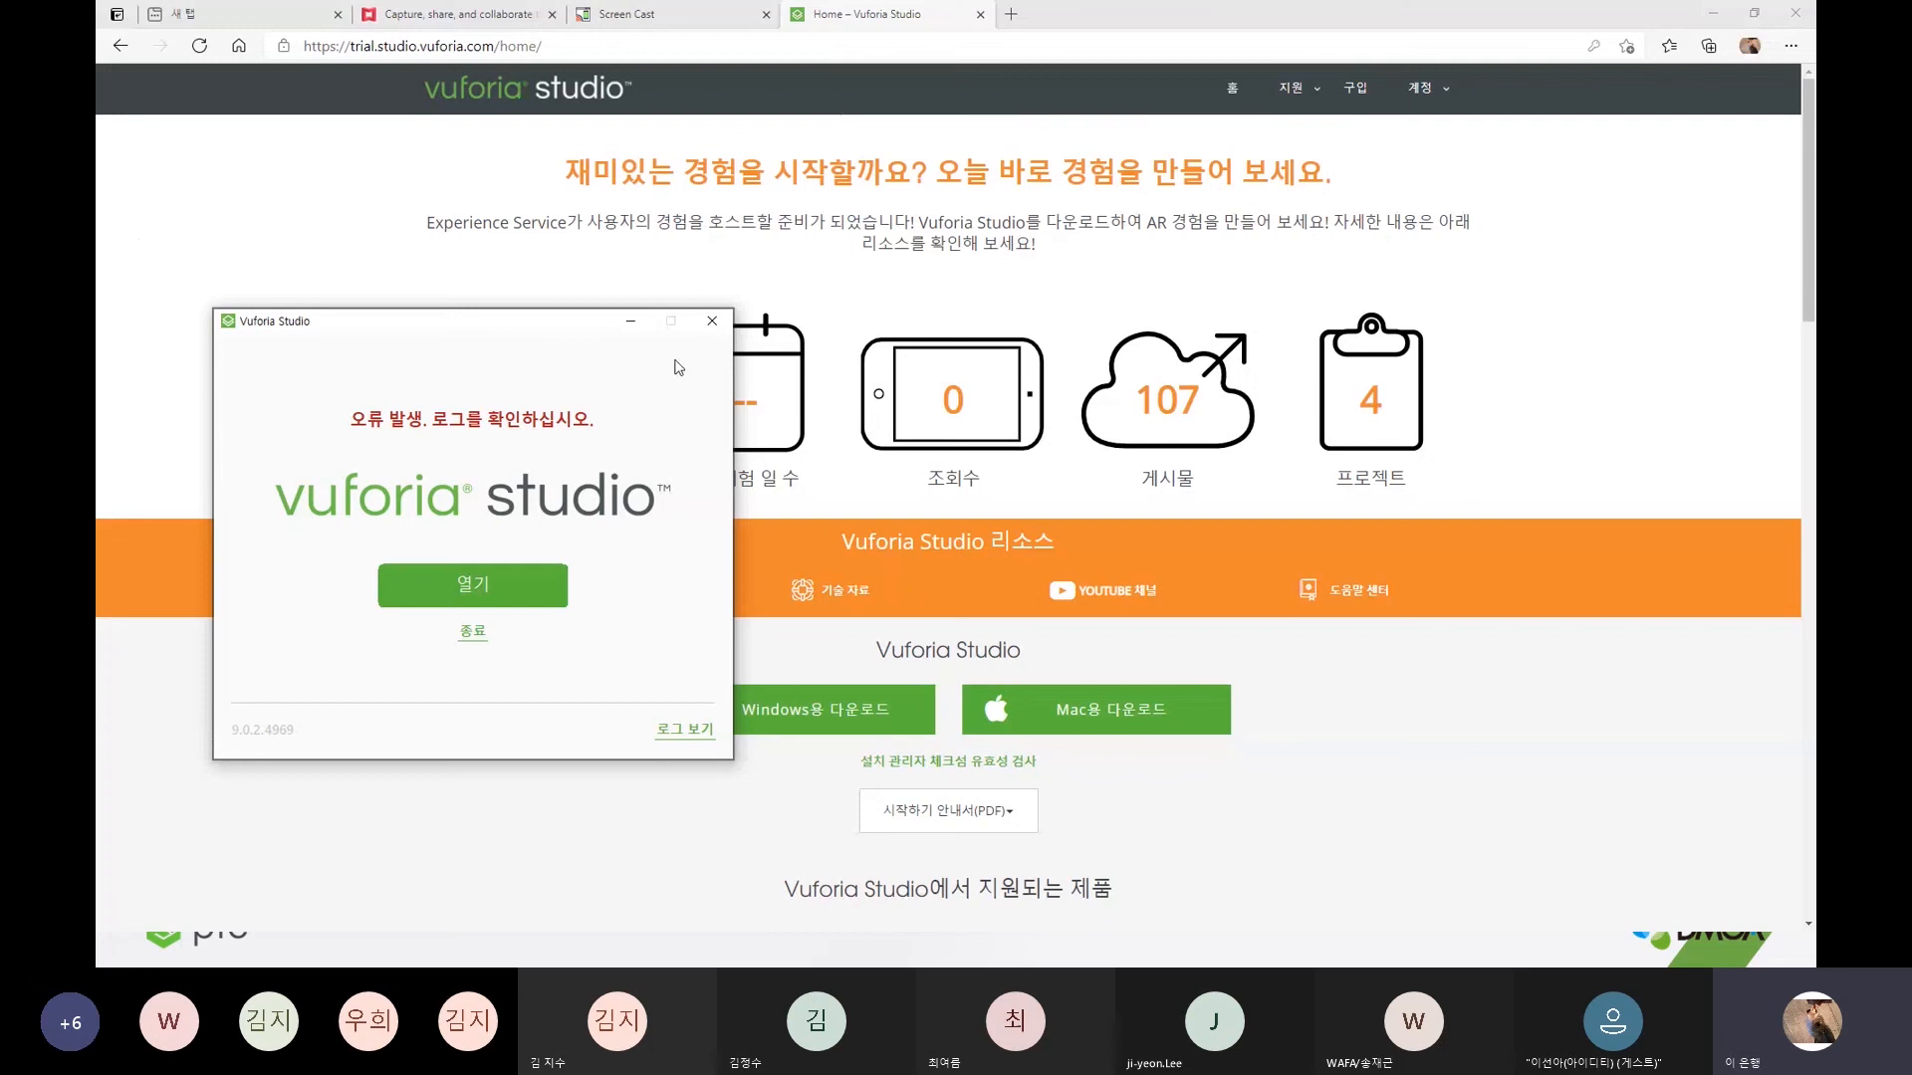
pyautogui.click(509, 16)
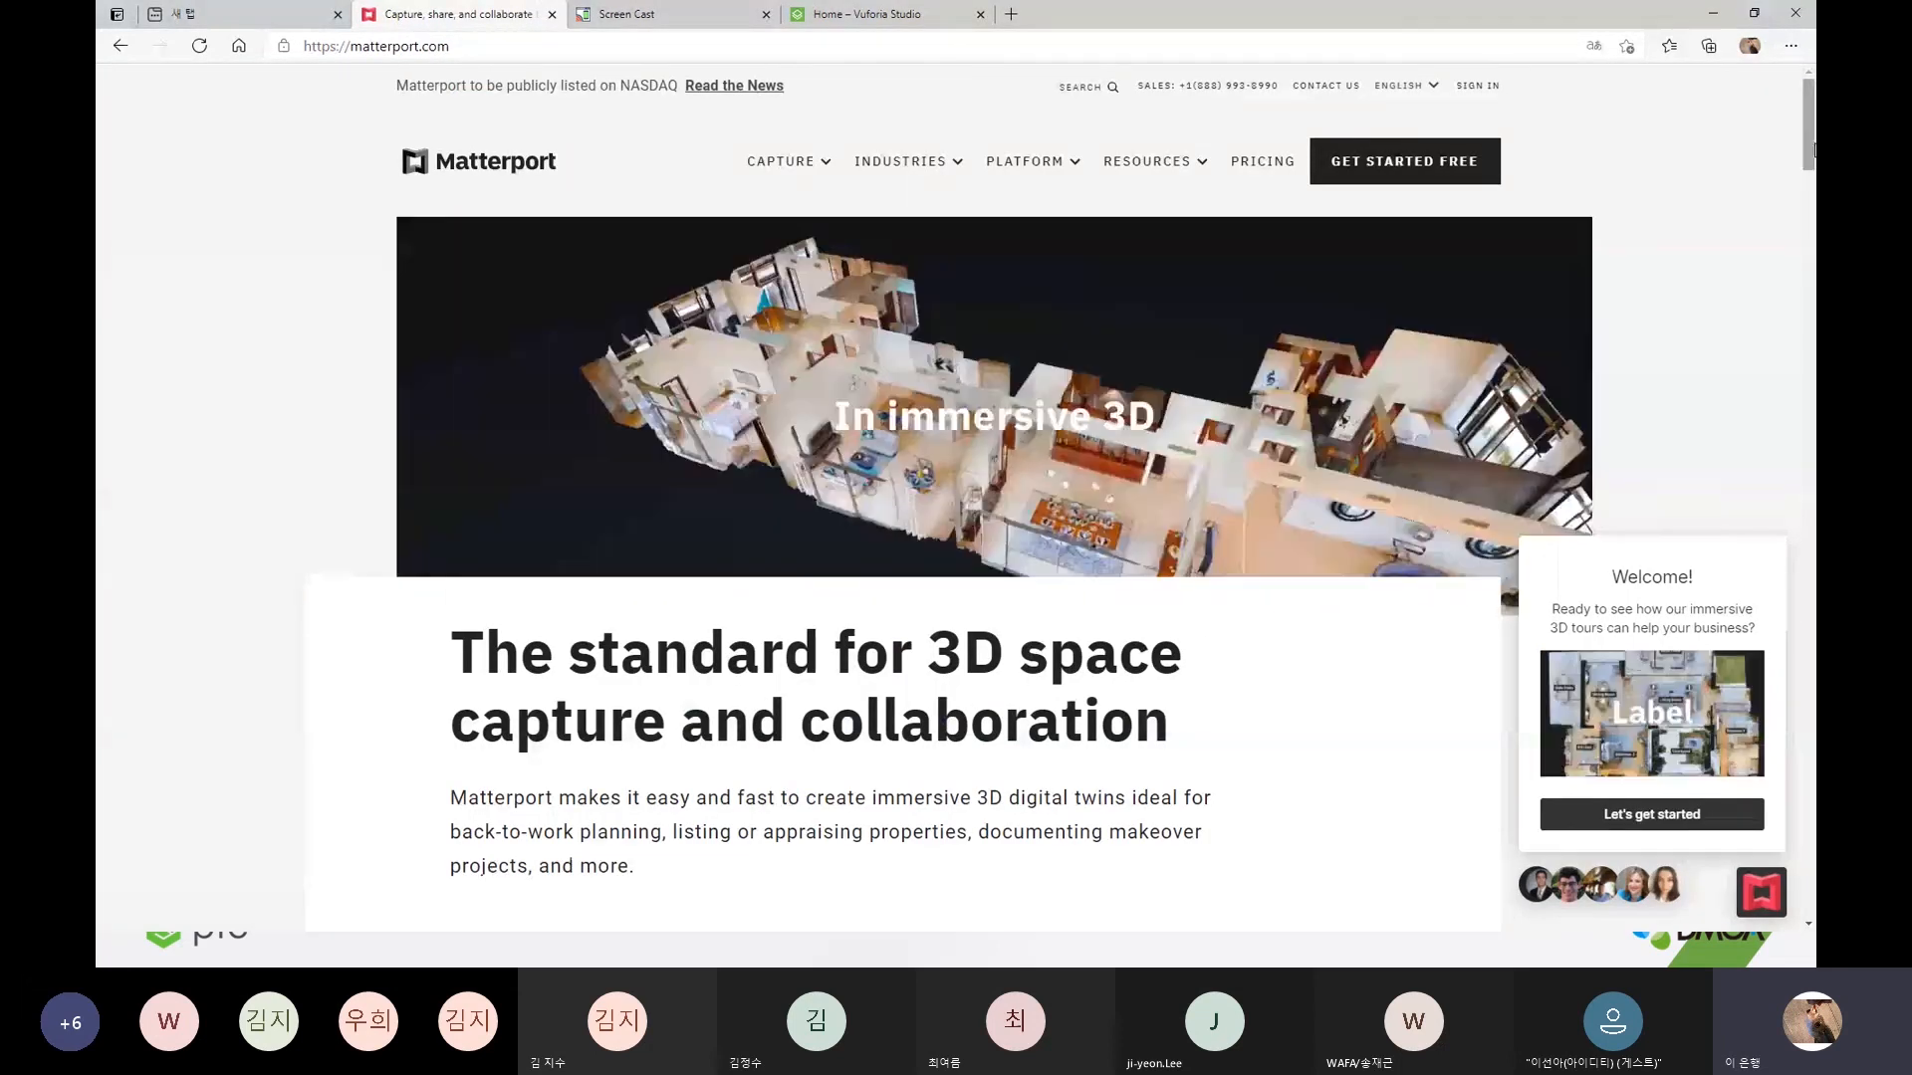
# - Look through the Matterport home page for the getting-started steps, supported cameras and sample 3D models
pyautogui.moveTo(1802, 128); pyautogui.dragTo(1809, 318)
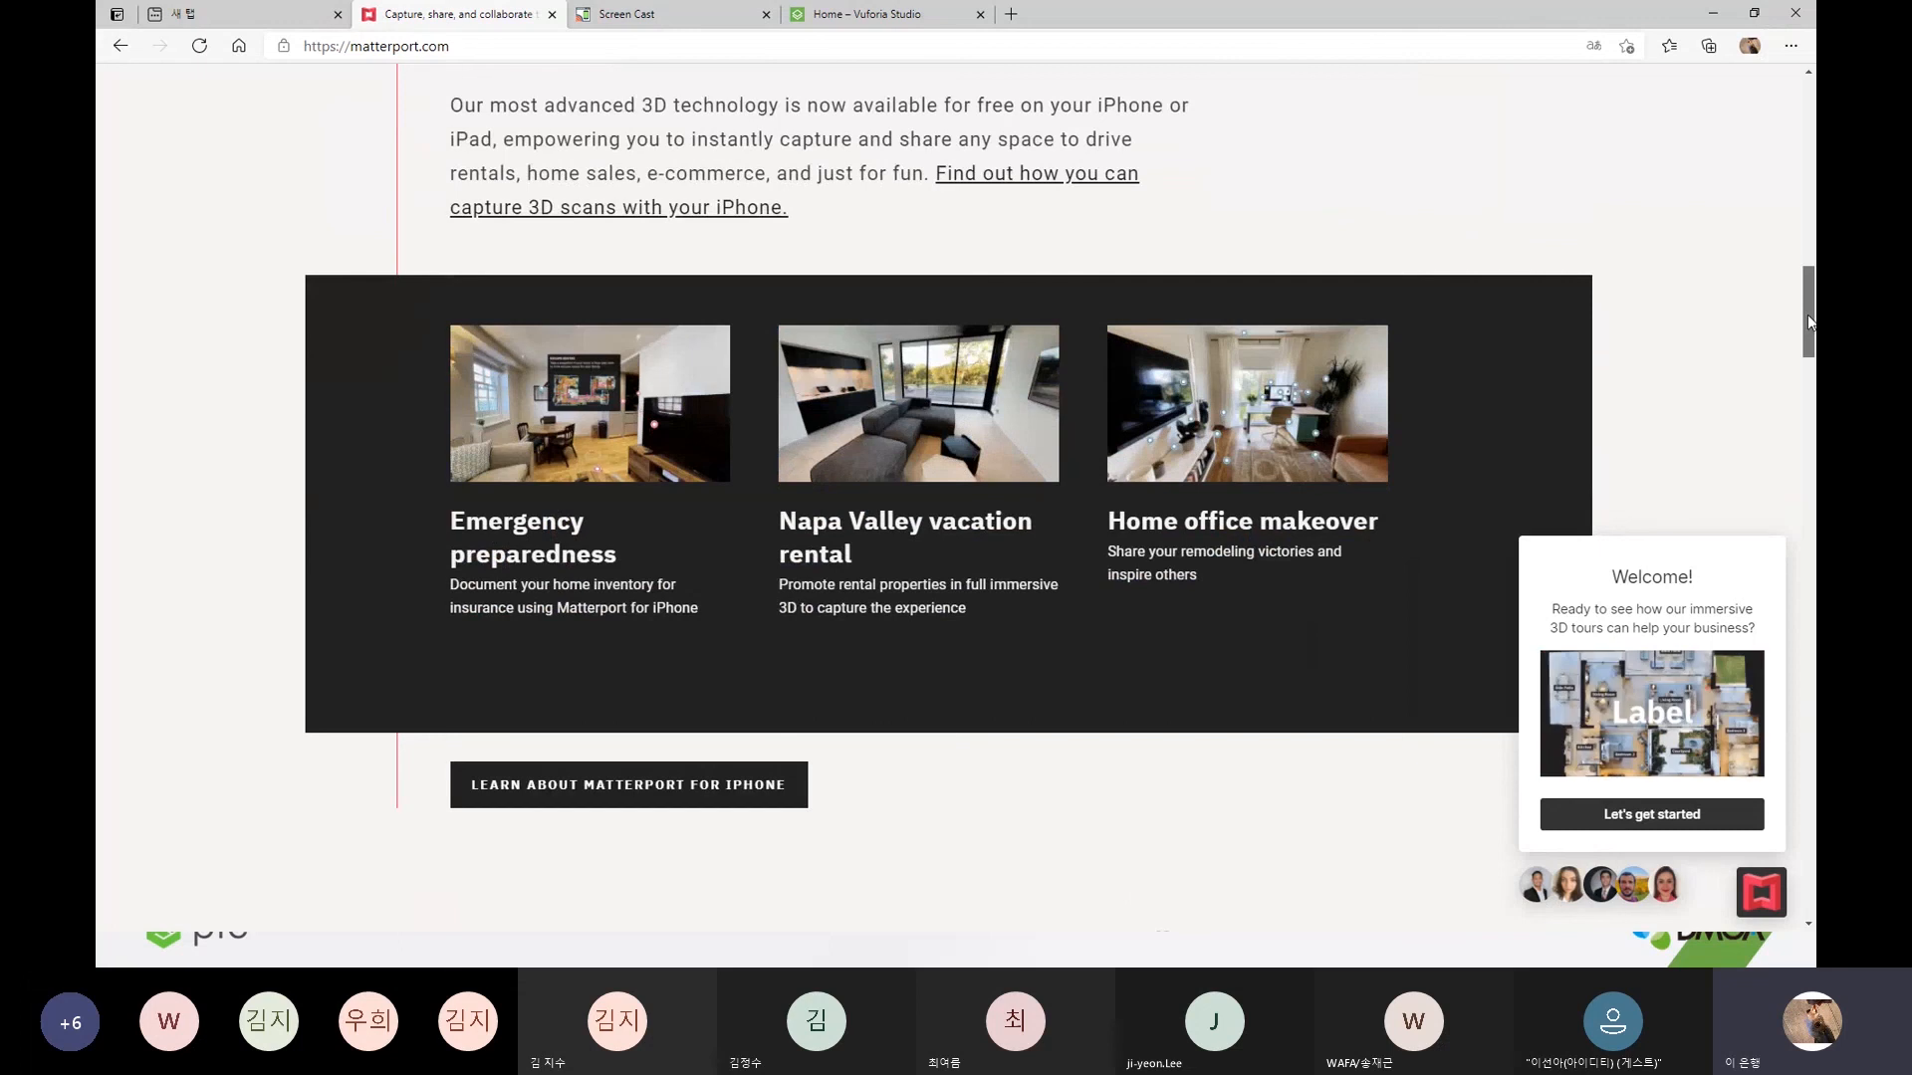
pyautogui.scroll(-15, 1277, 419)
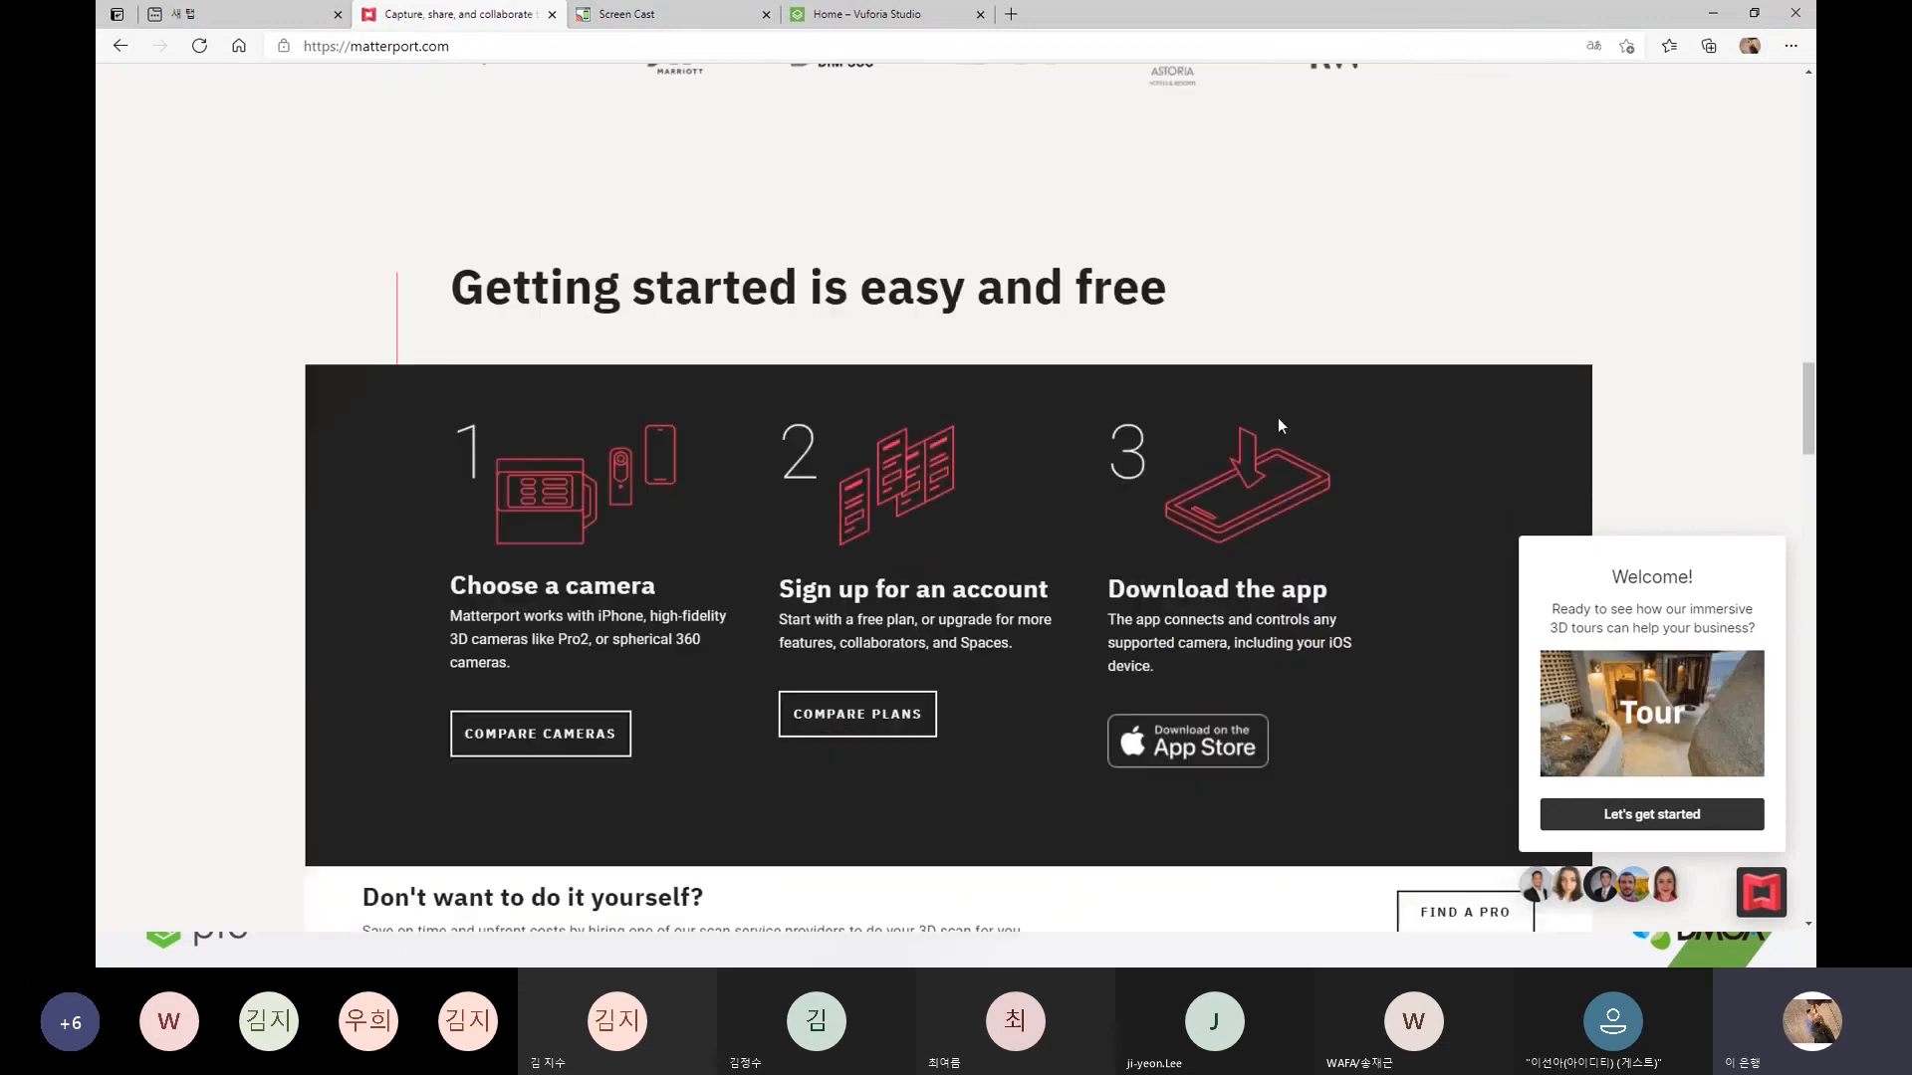
pyautogui.scroll(-1, 1290, 418)
pyautogui.scroll(3, 995, 449)
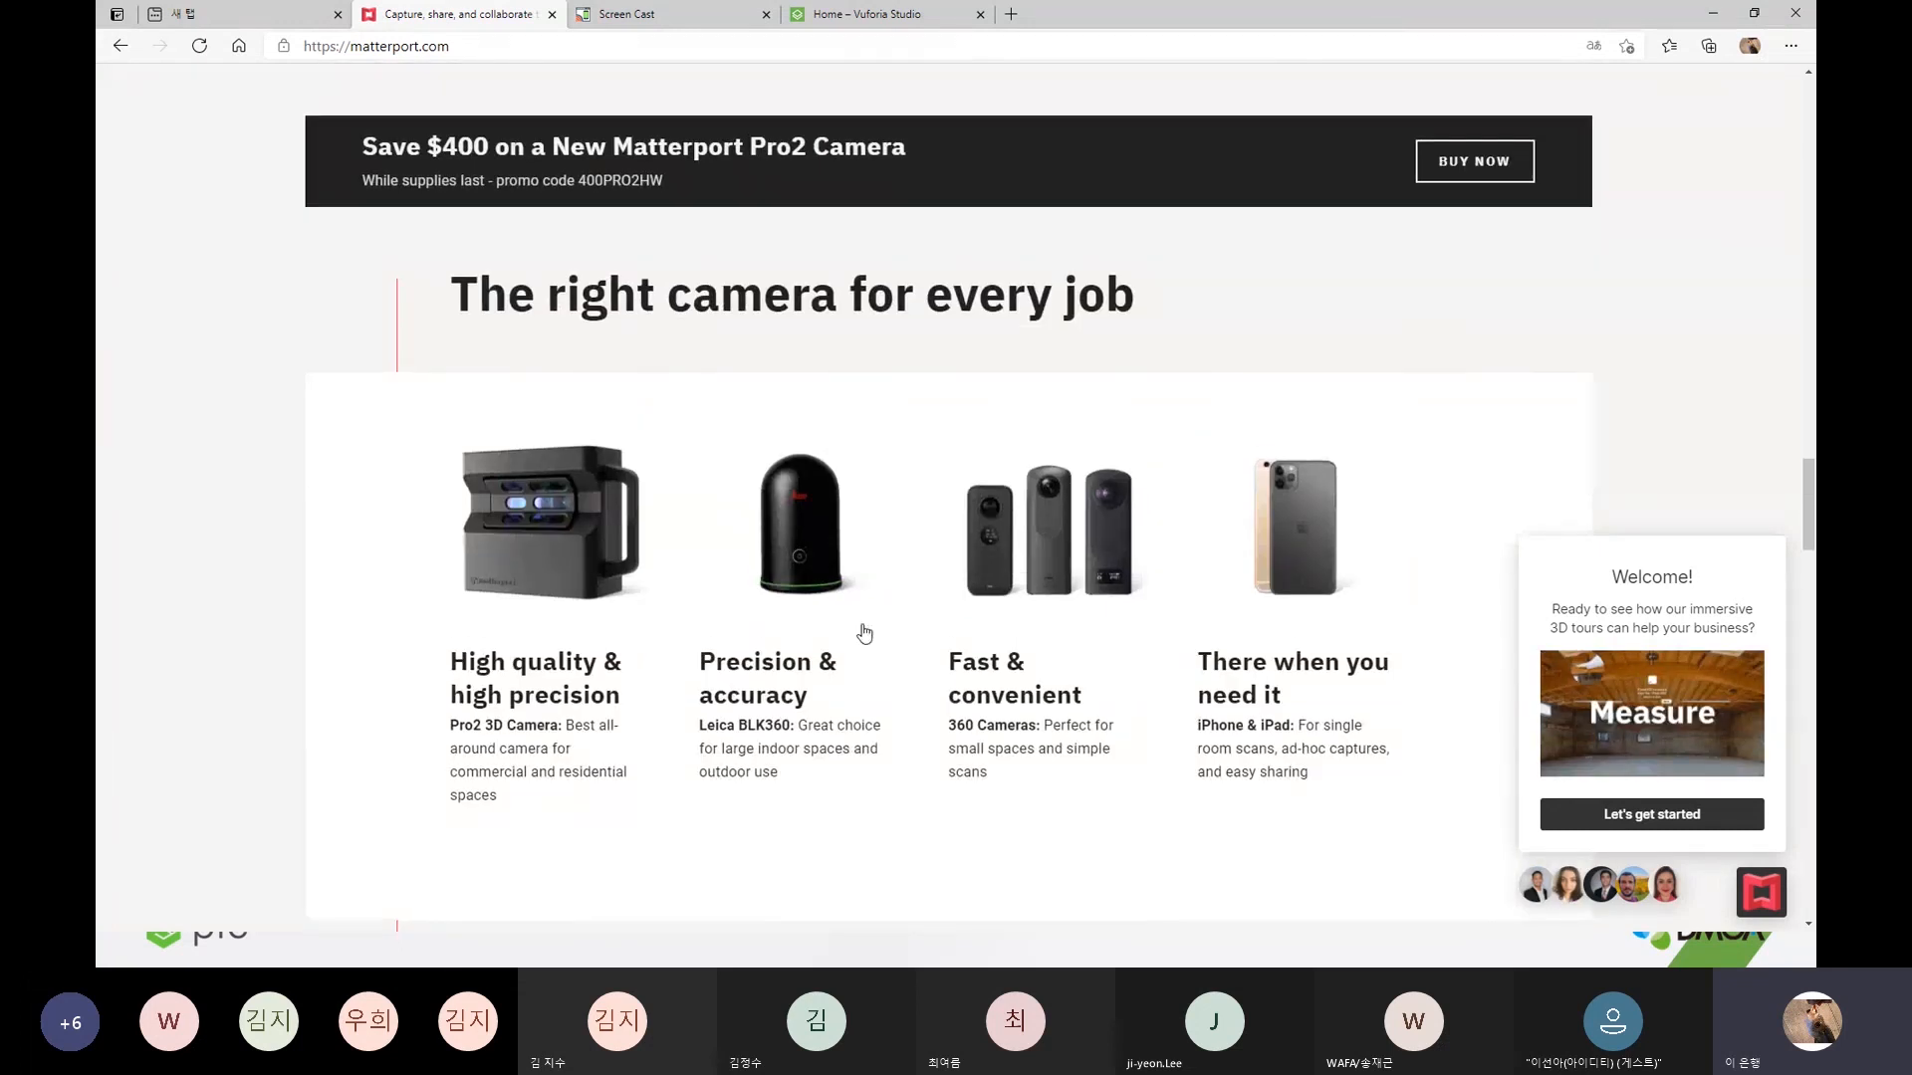
pyautogui.scroll(-4, 734, 434)
pyautogui.scroll(7, 1075, 588)
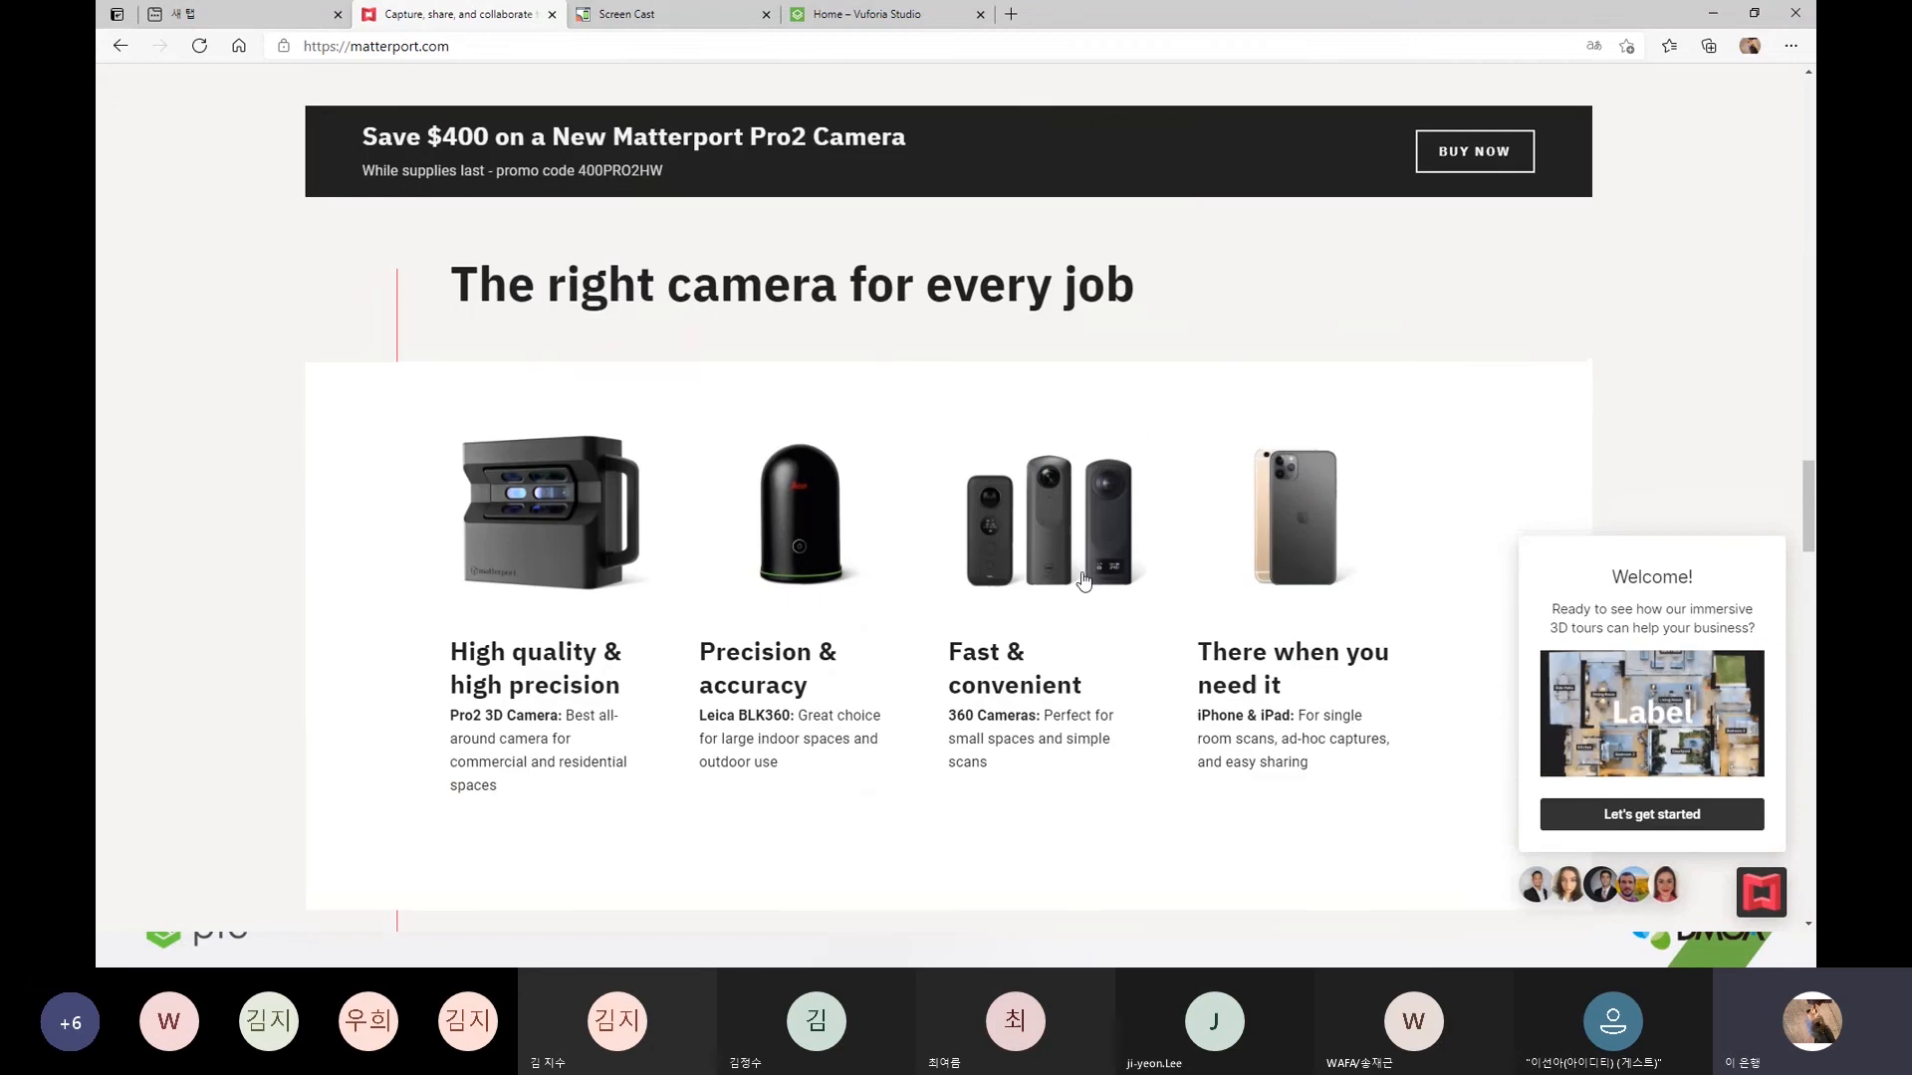
pyautogui.scroll(8, 1105, 562)
pyautogui.scroll(-15, 1107, 558)
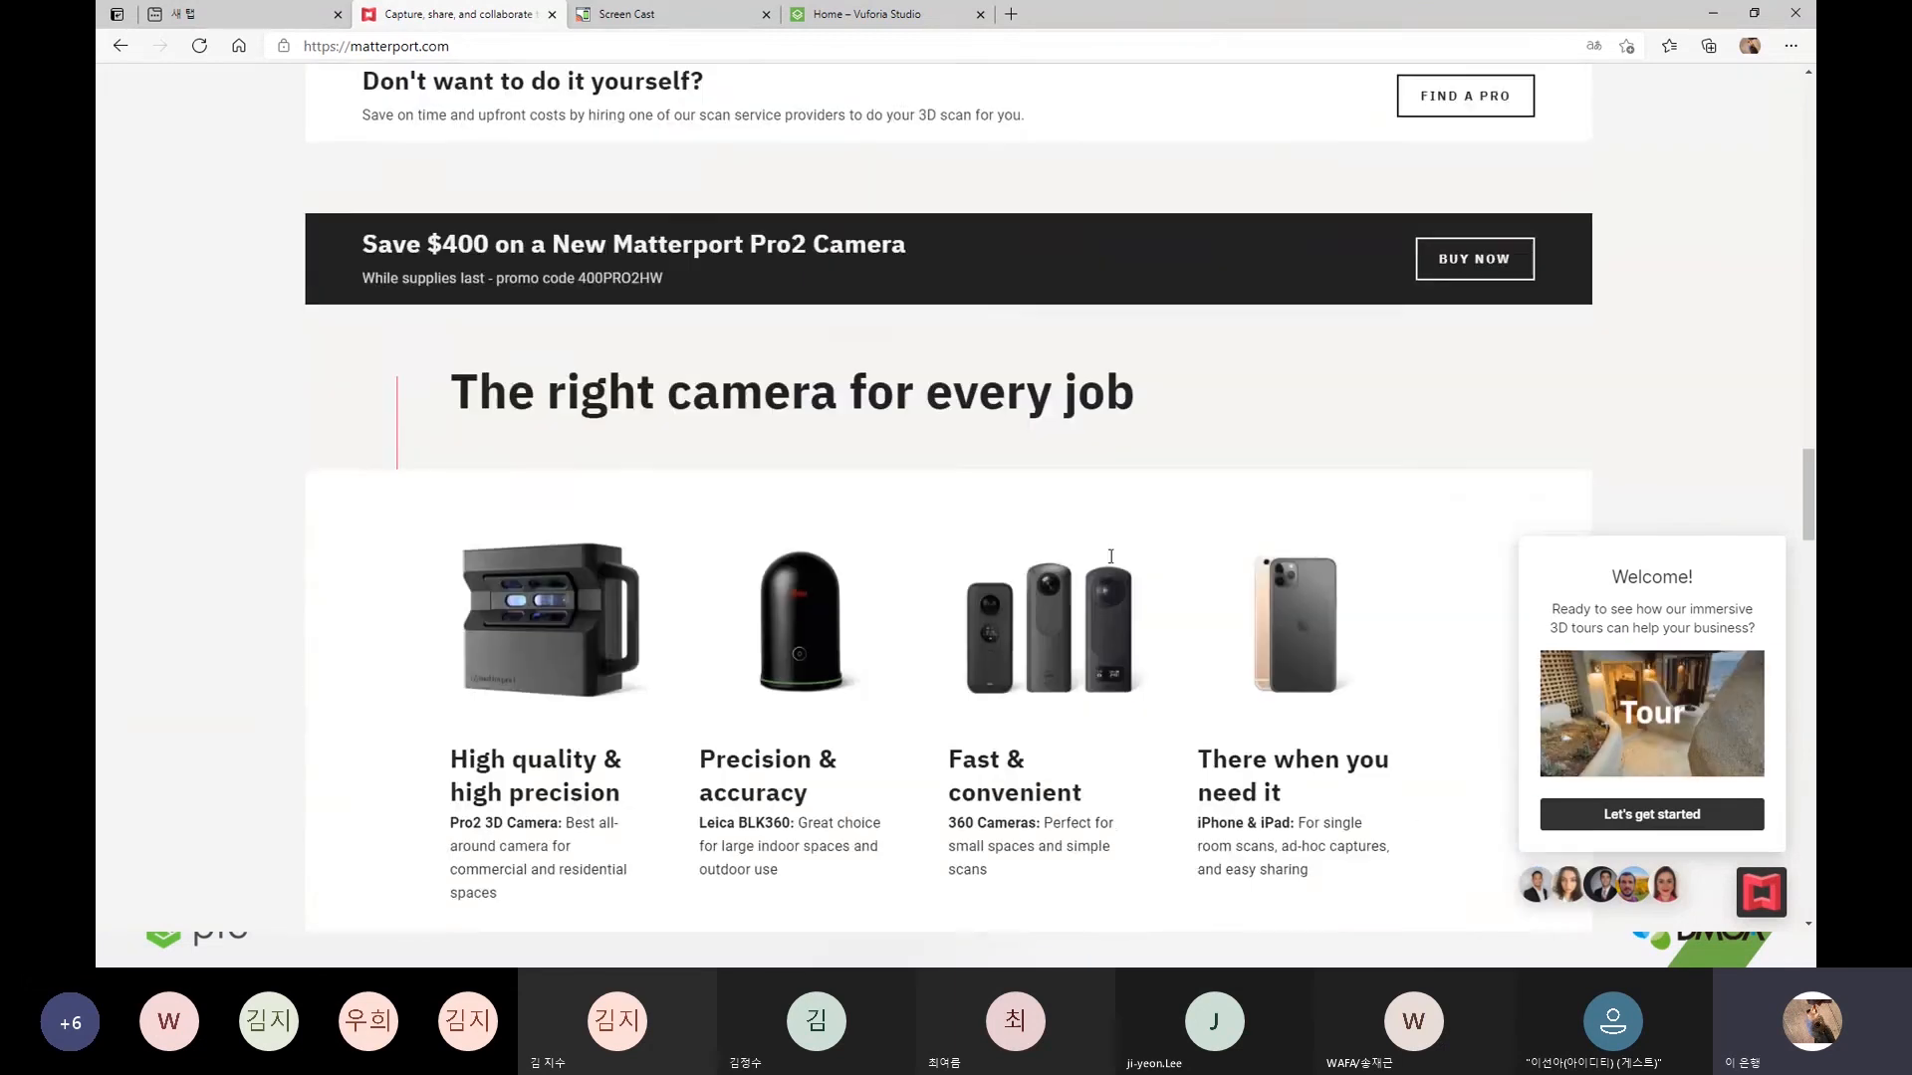
pyautogui.scroll(-12, 1113, 552)
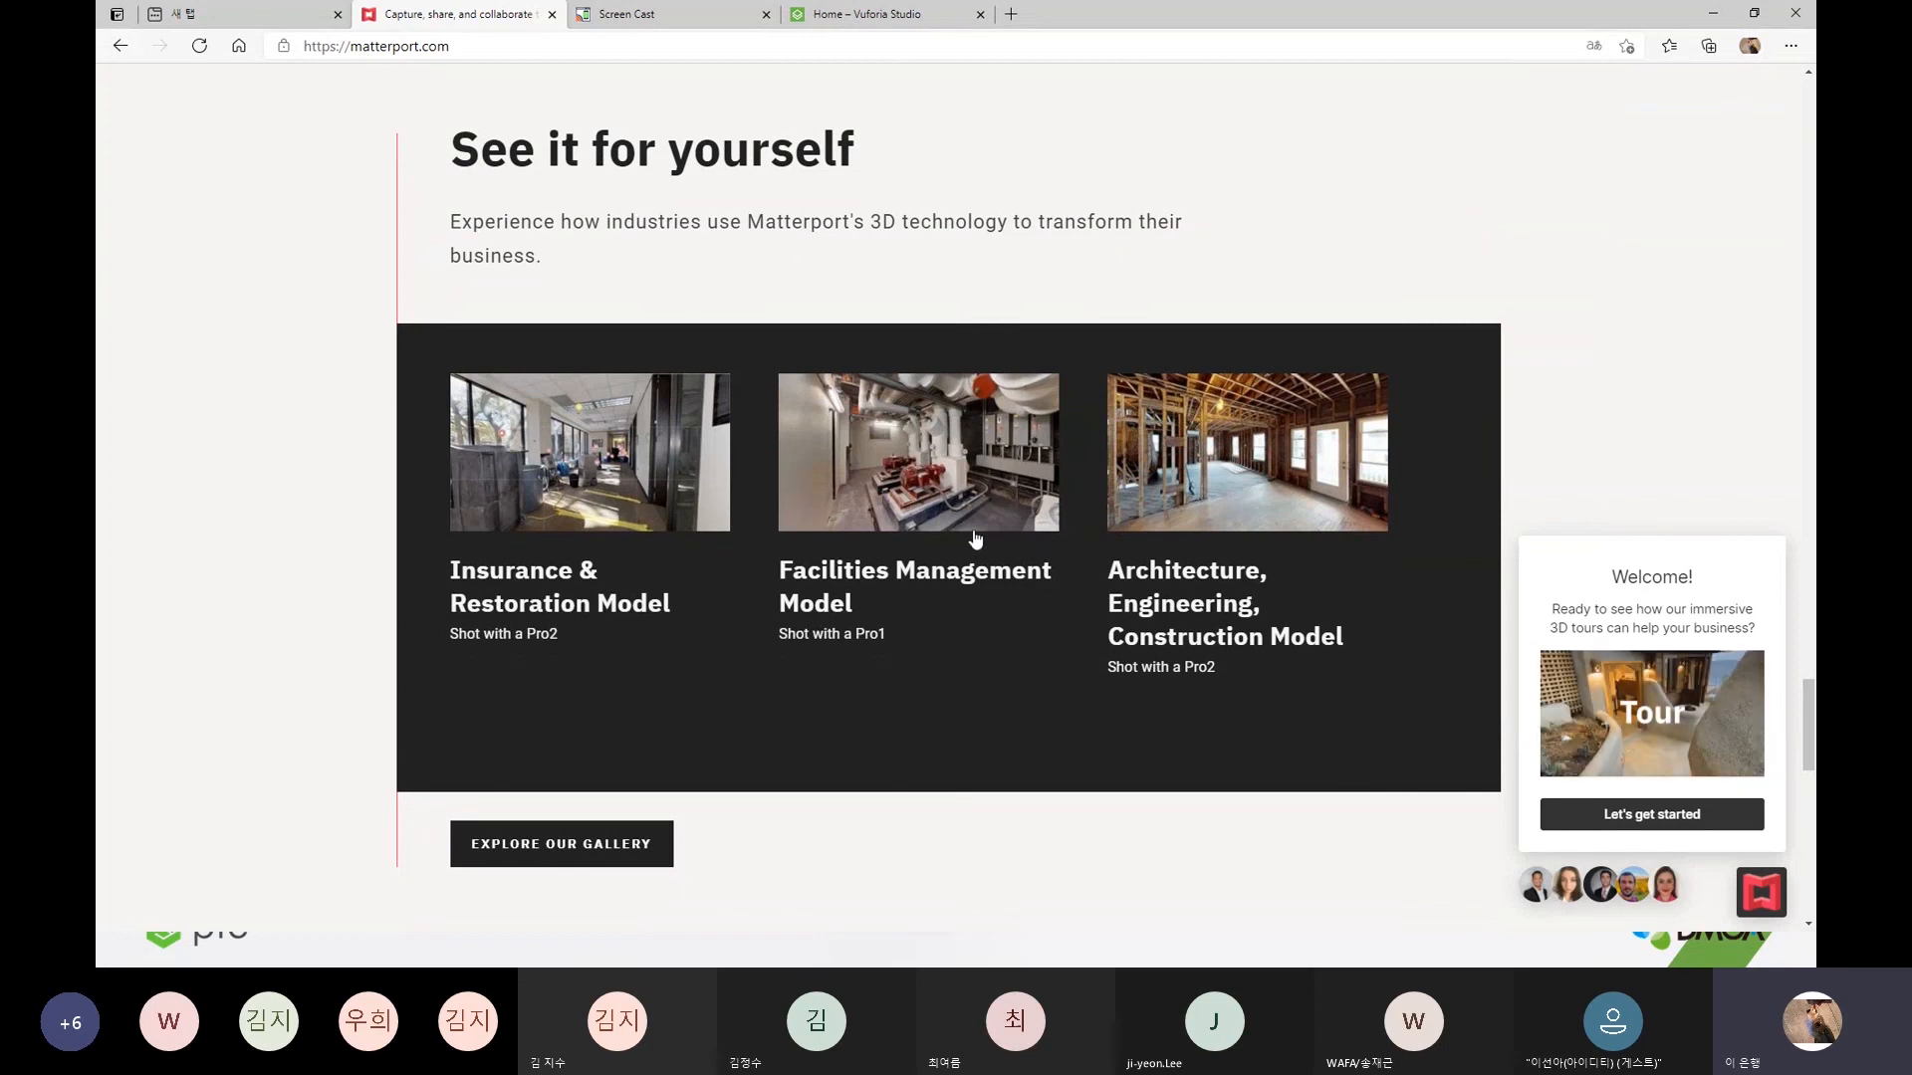
pyautogui.scroll(-8, 1068, 548)
pyautogui.scroll(8, 1068, 552)
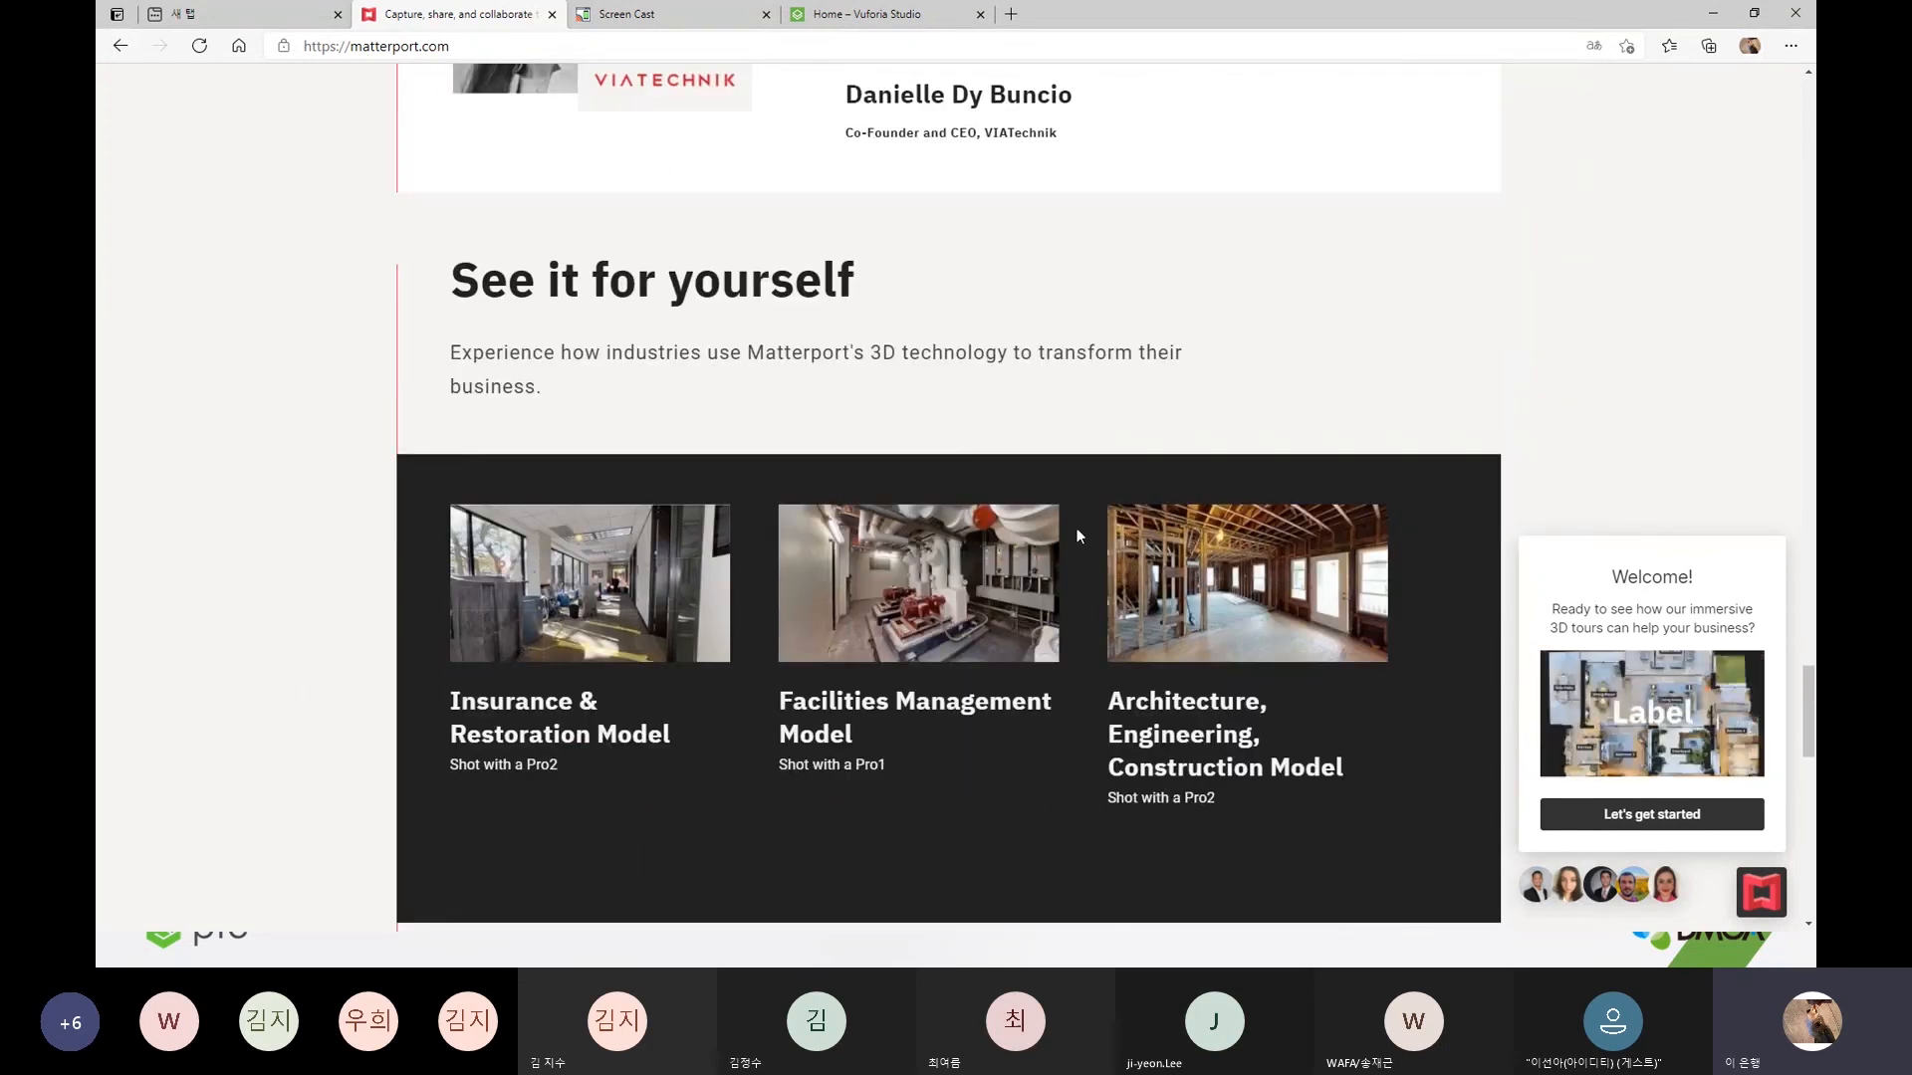
# - Open the Insurance & Restoration Model and walk through the plastic curtain and down the corridor
pyautogui.click(617, 605)
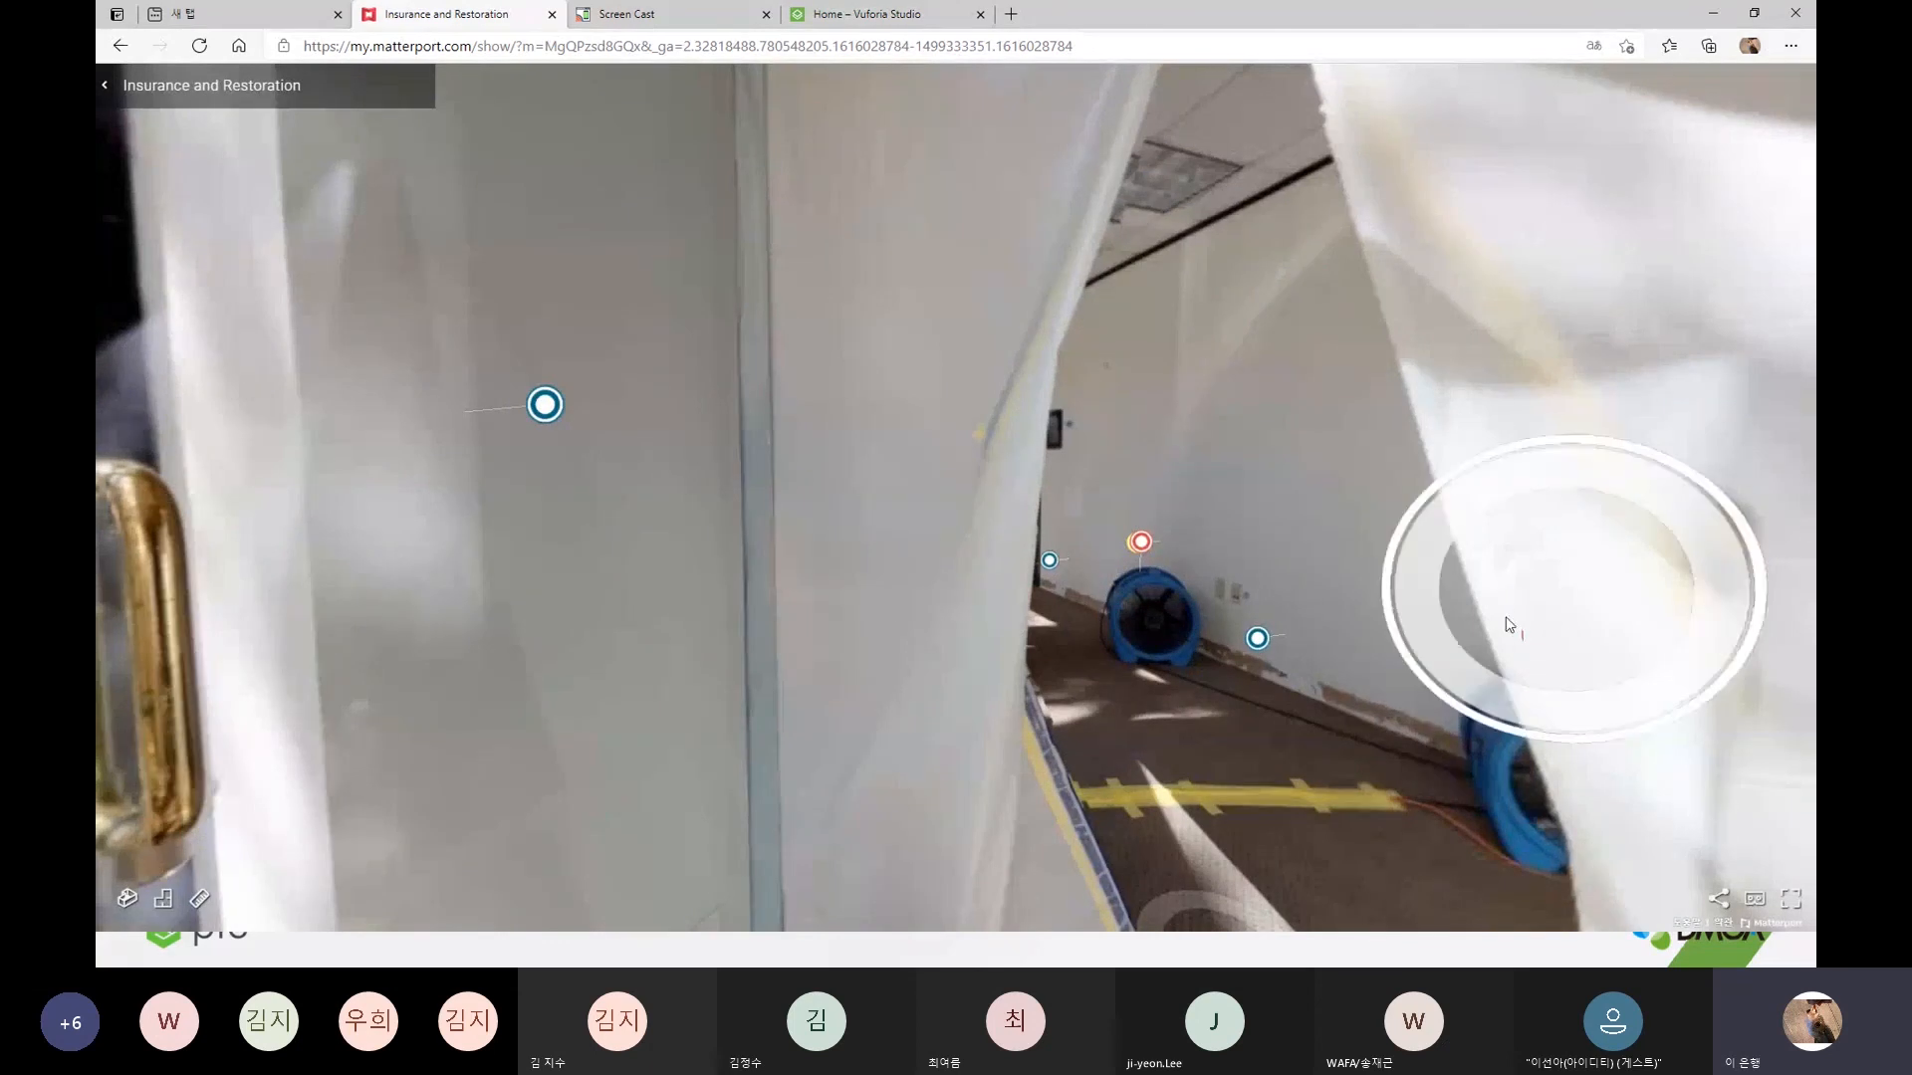
pyautogui.click(1126, 736)
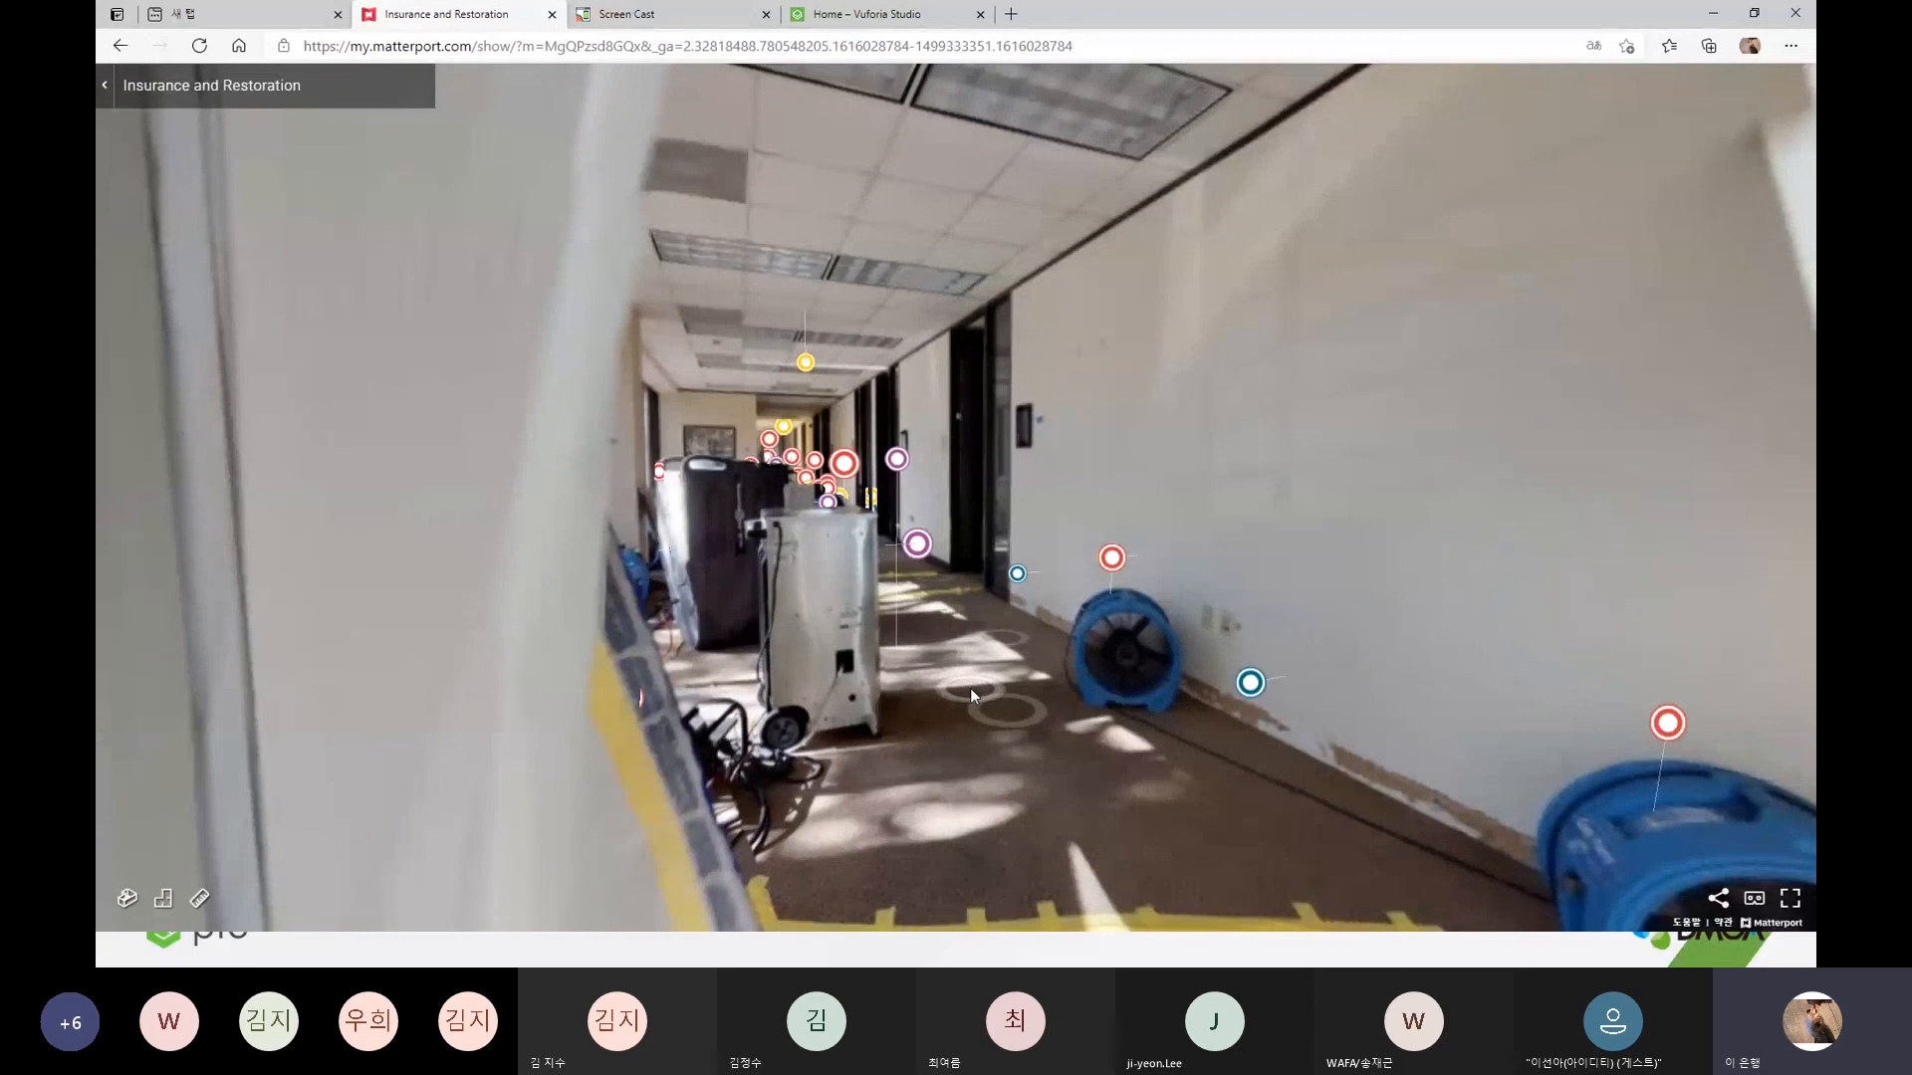
pyautogui.click(934, 629)
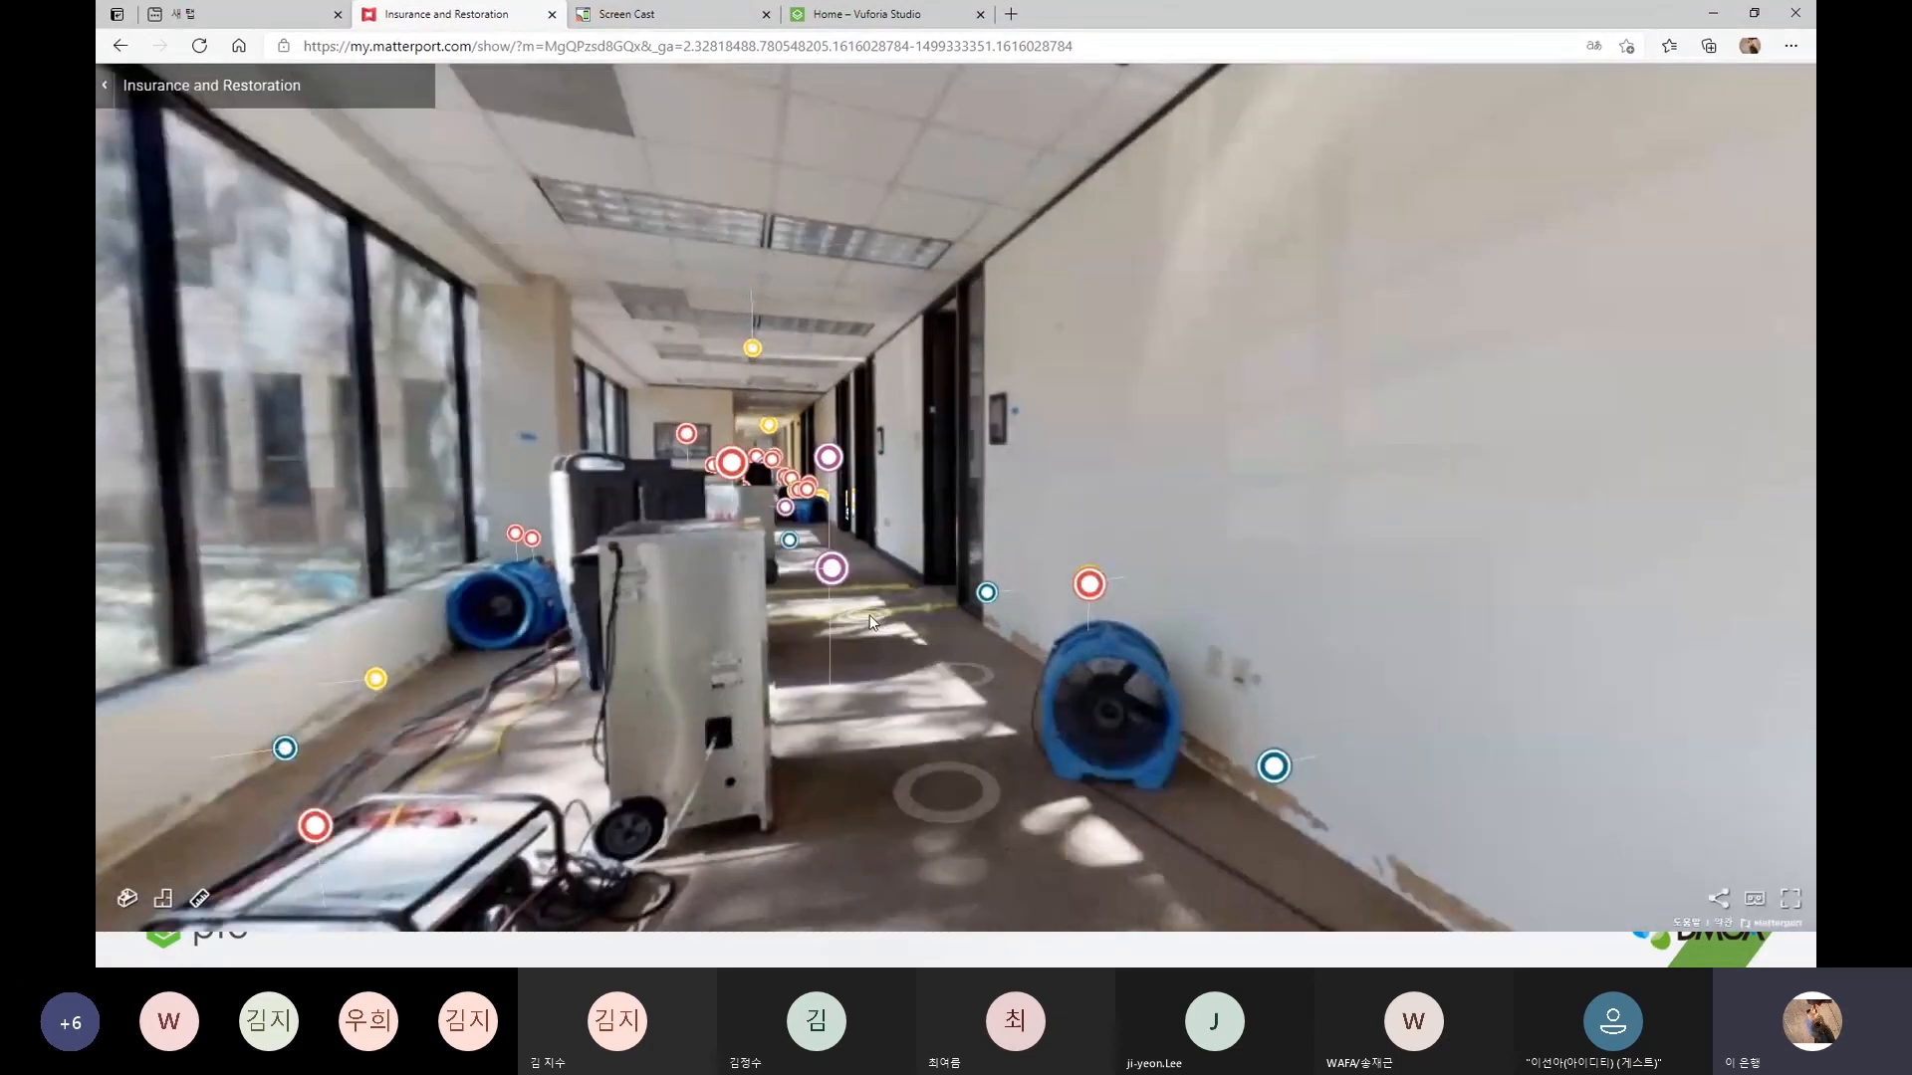
pyautogui.click(869, 613)
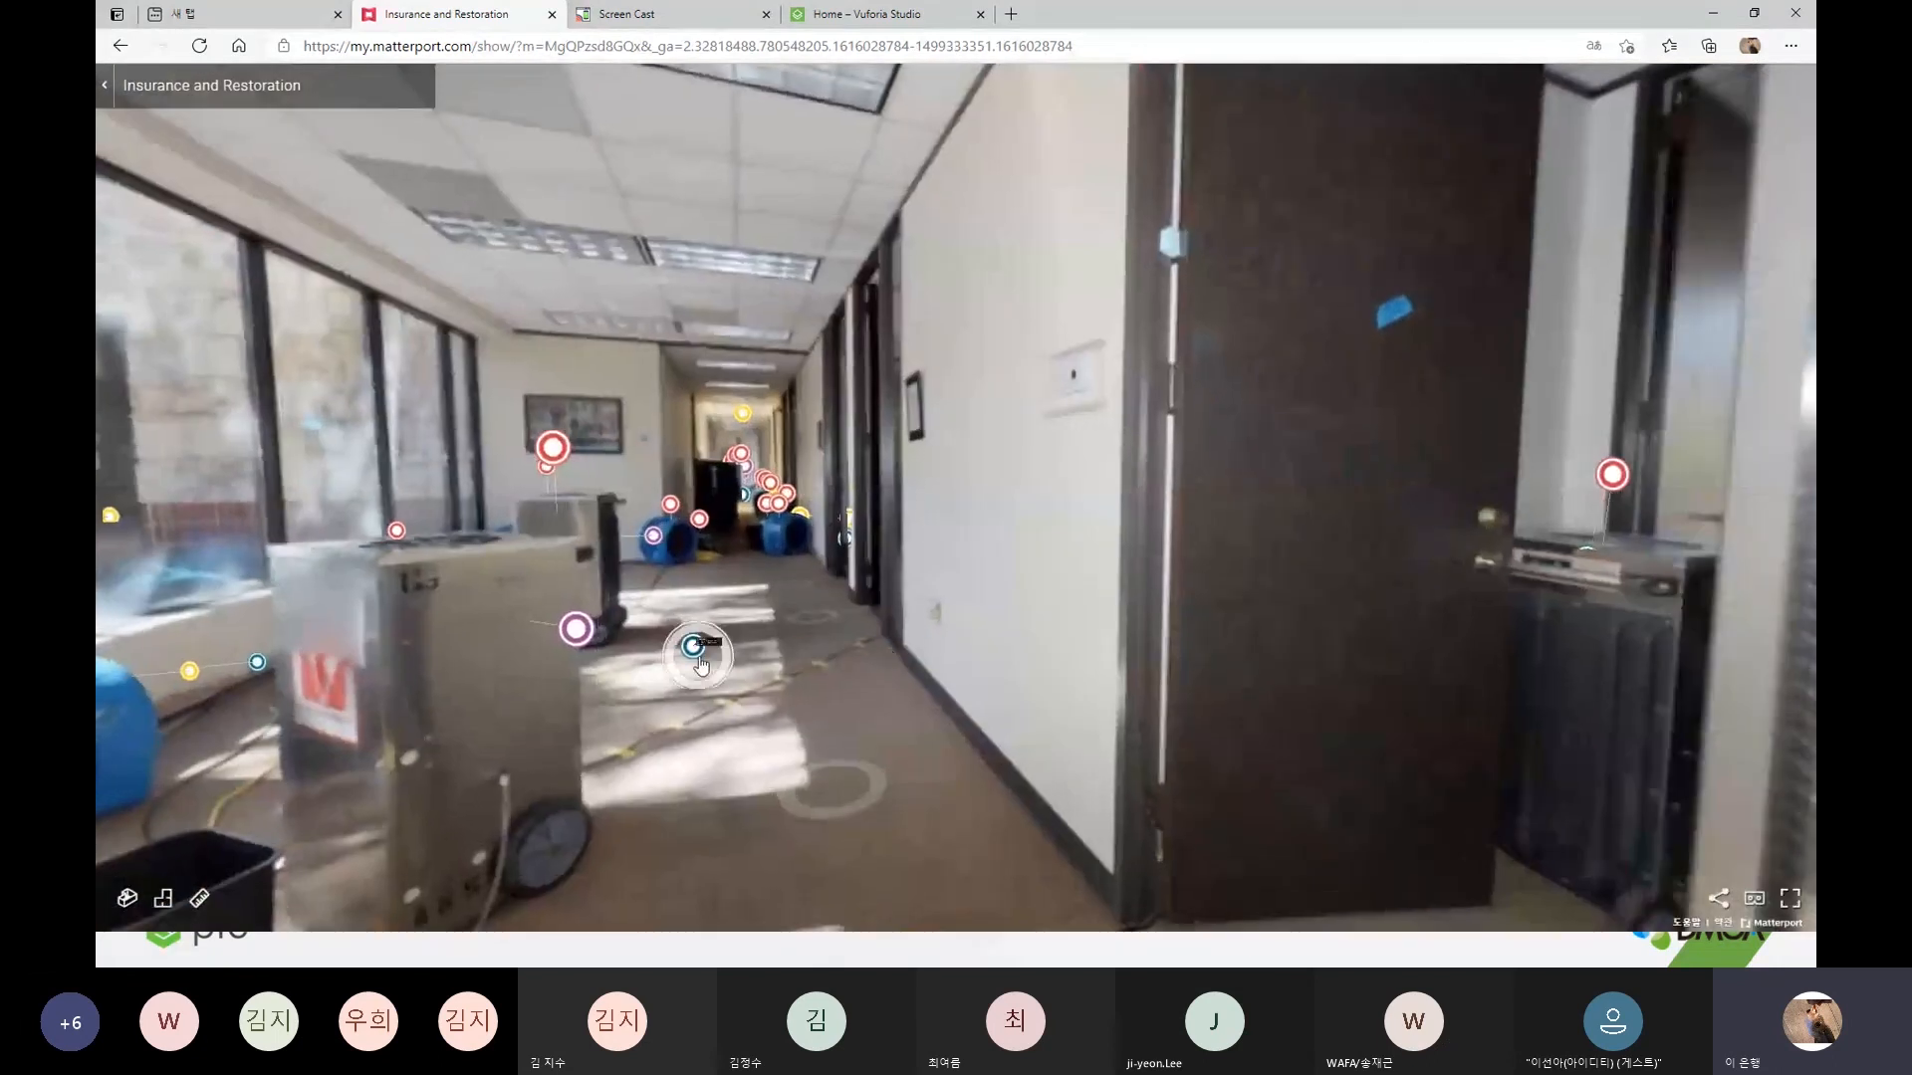
pyautogui.moveTo(694, 647)
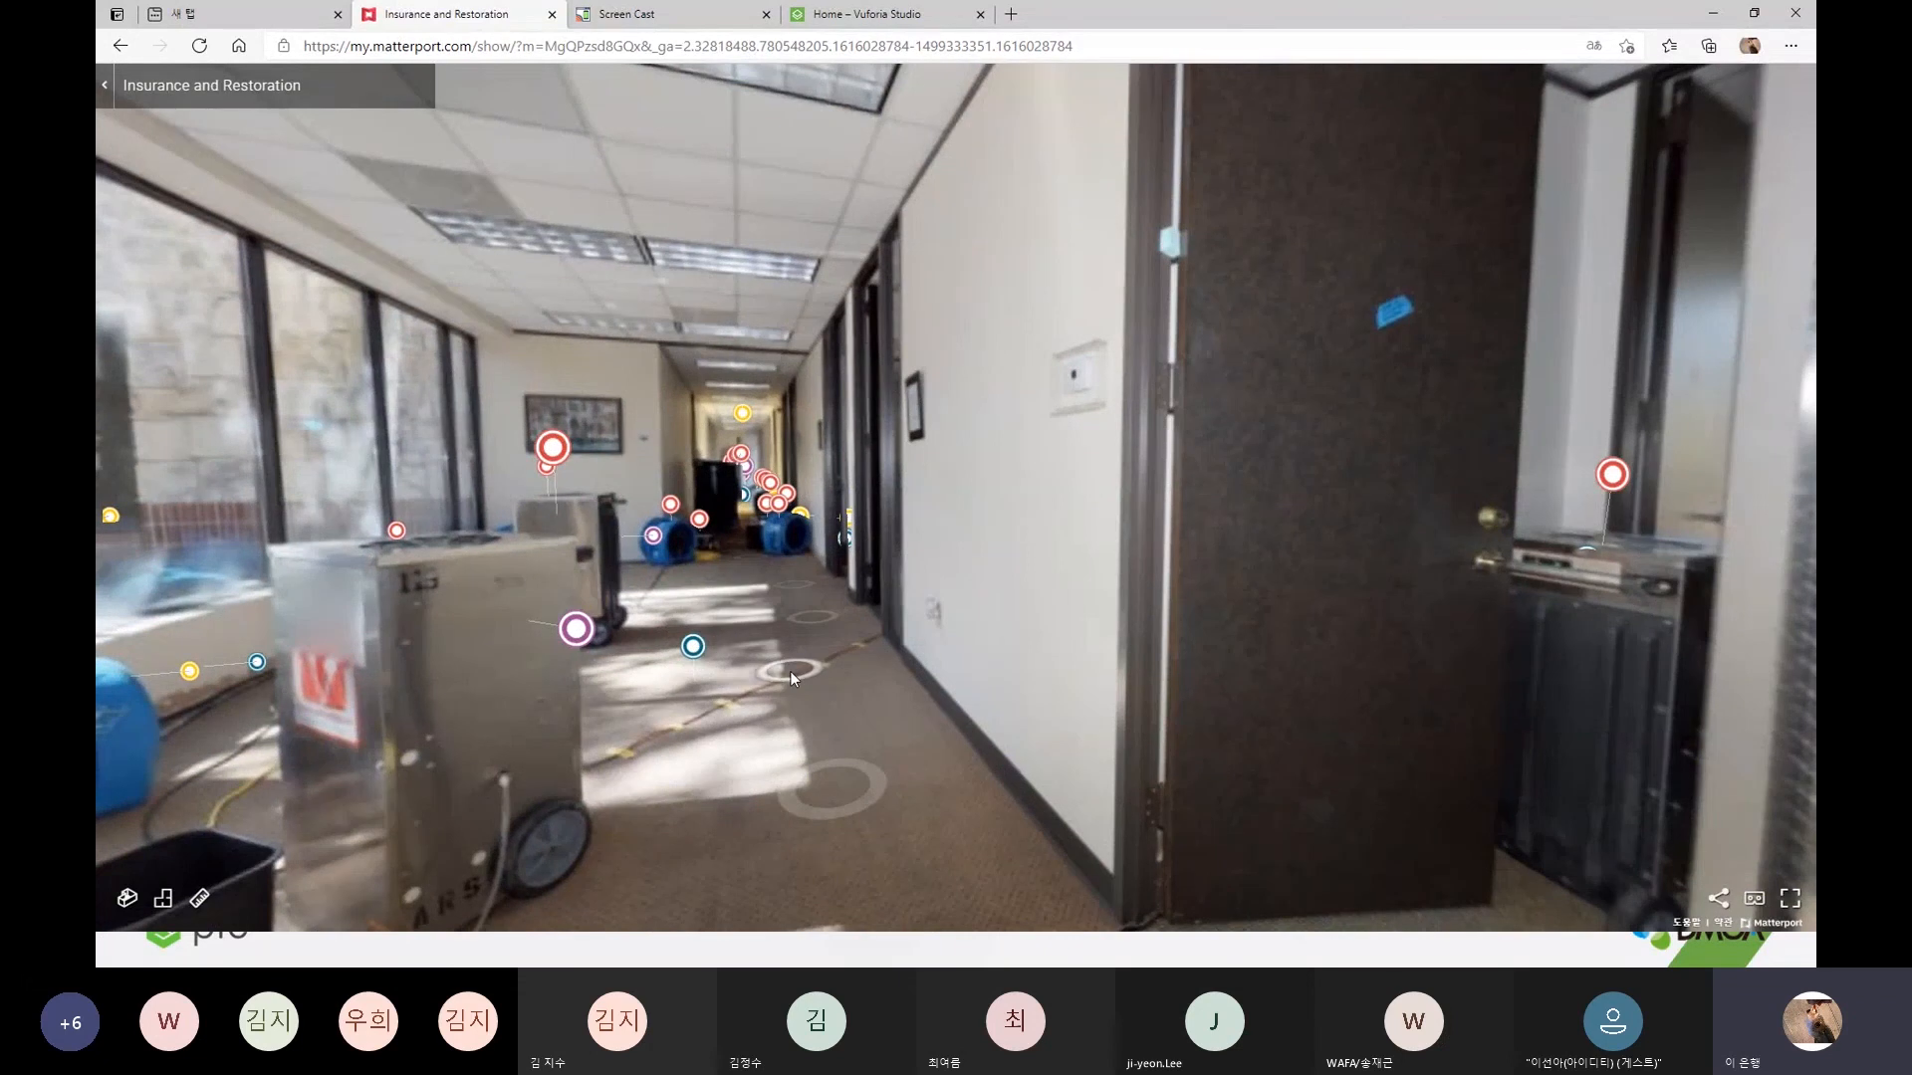
pyautogui.click(791, 674)
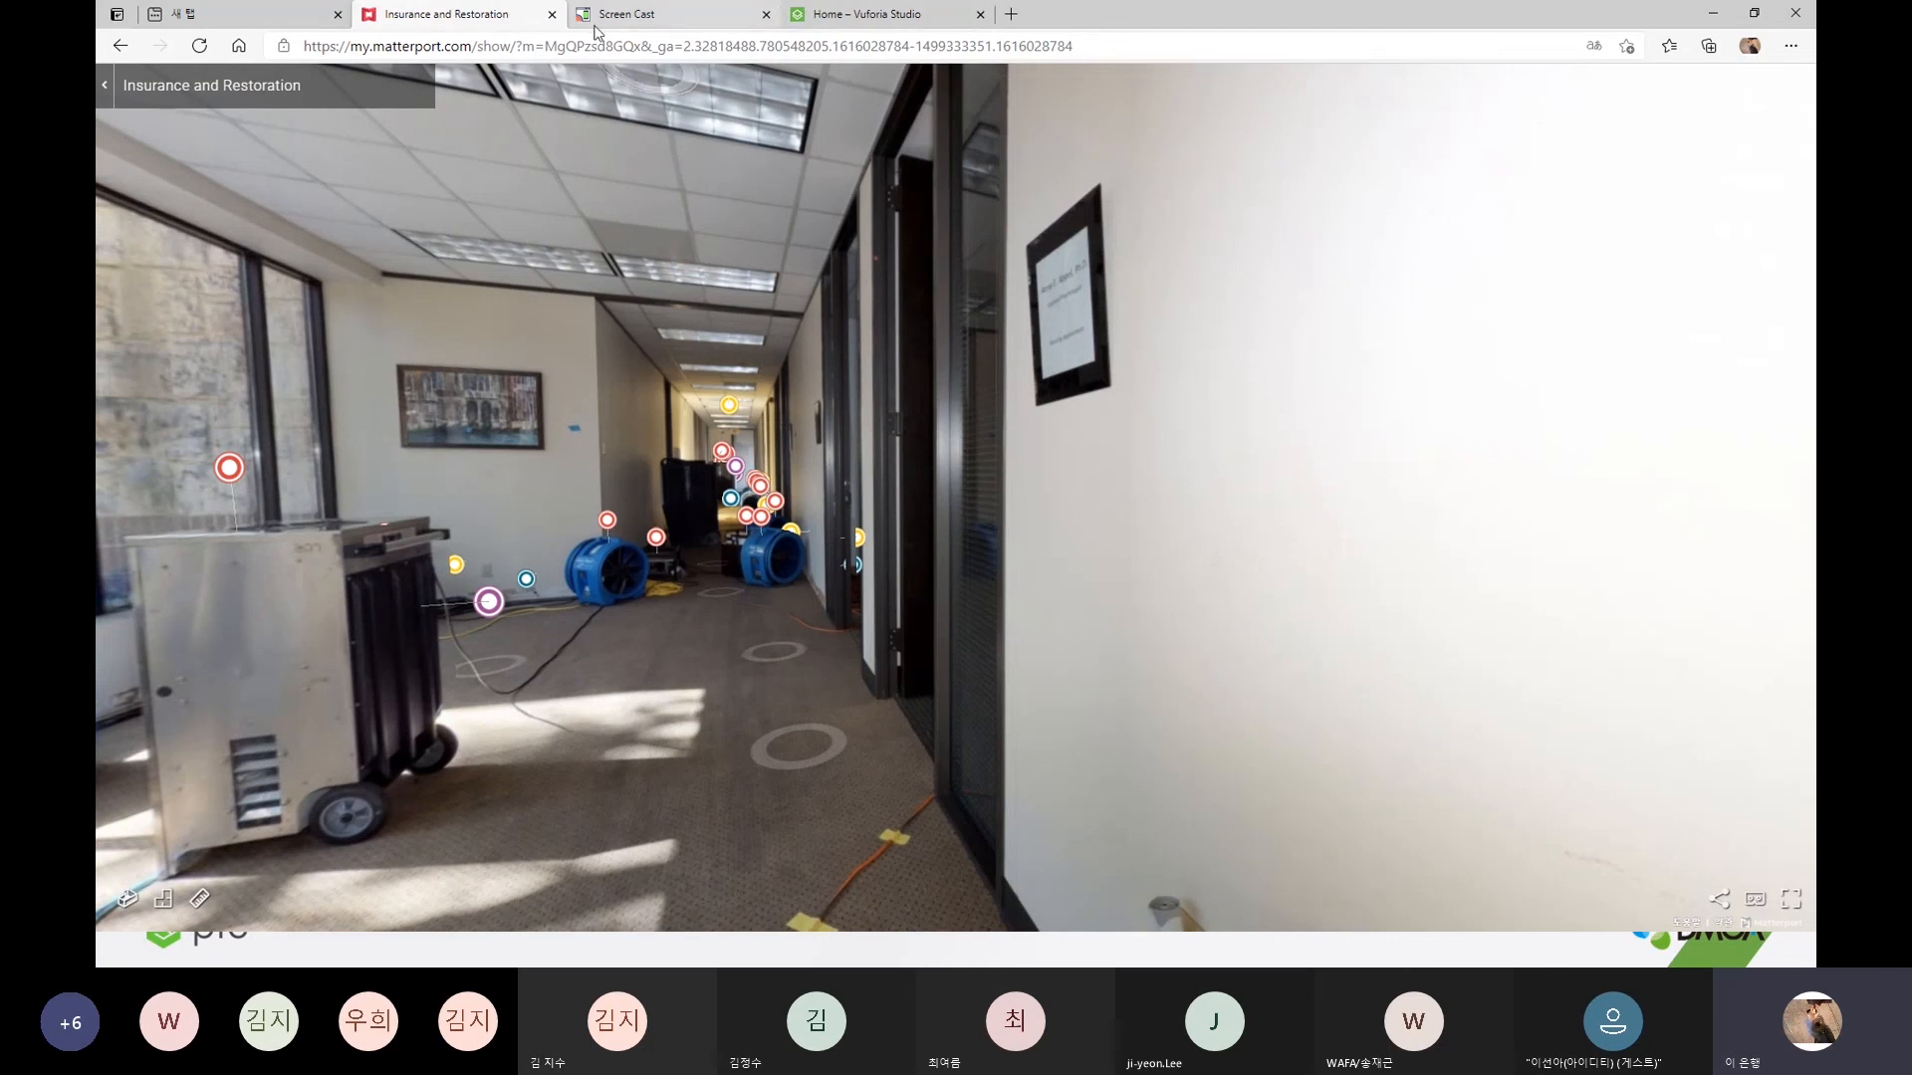
# - Load localhost:3000 in a new browser tab
pyautogui.click(846, 15)
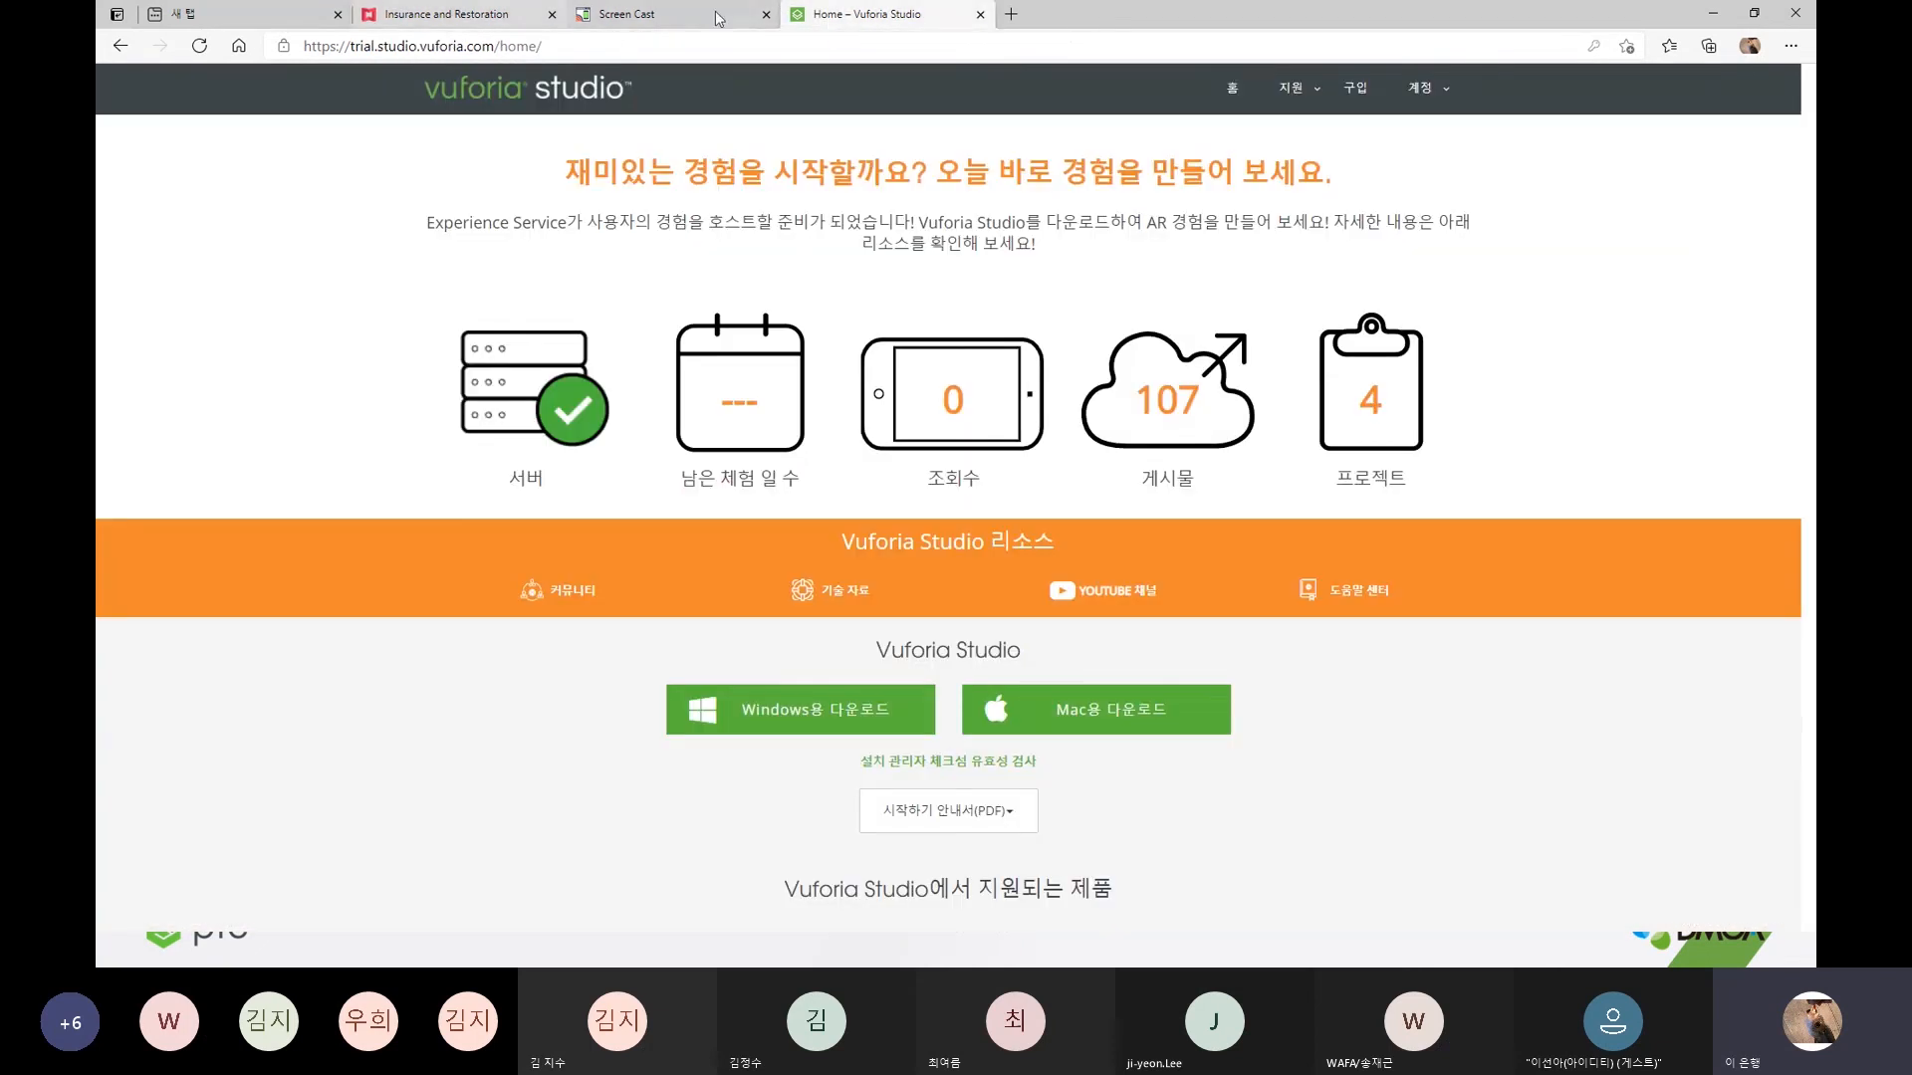
pyautogui.click(1011, 14)
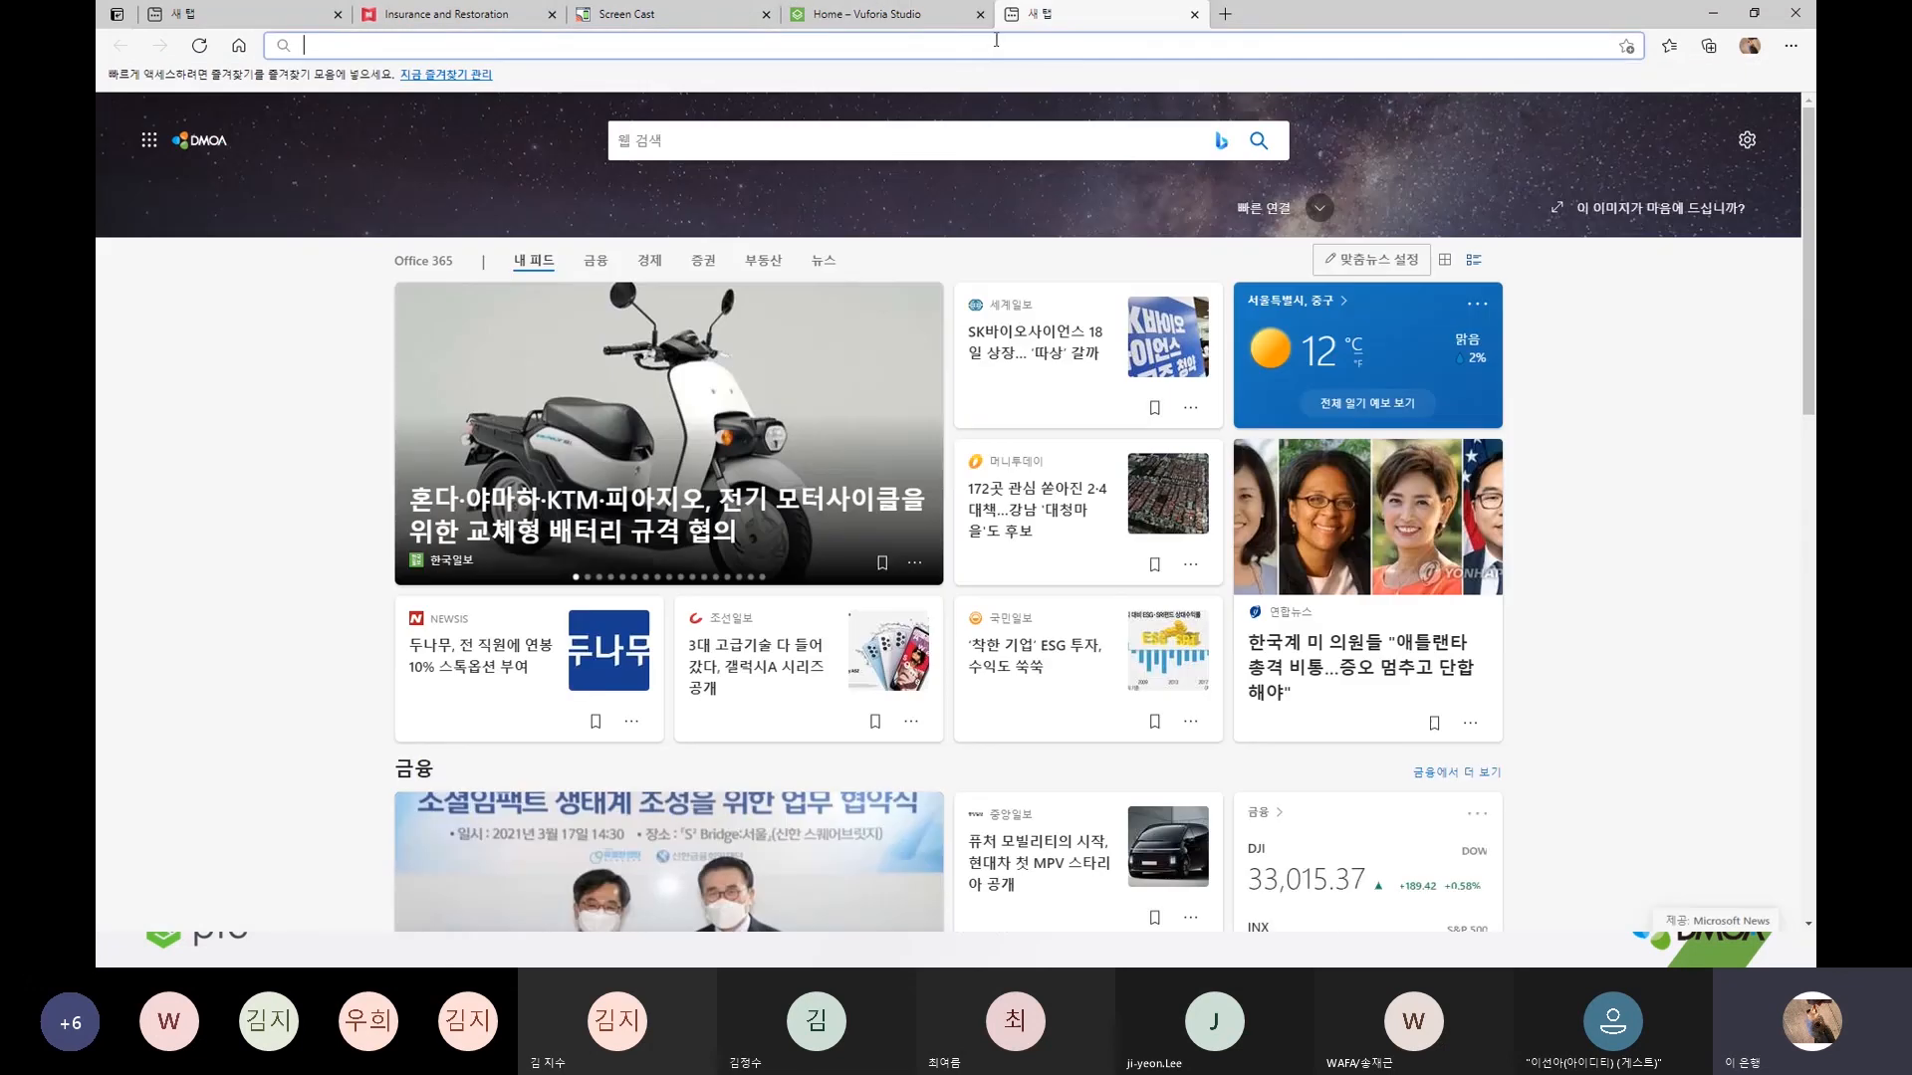
pyautogui.write('loca')
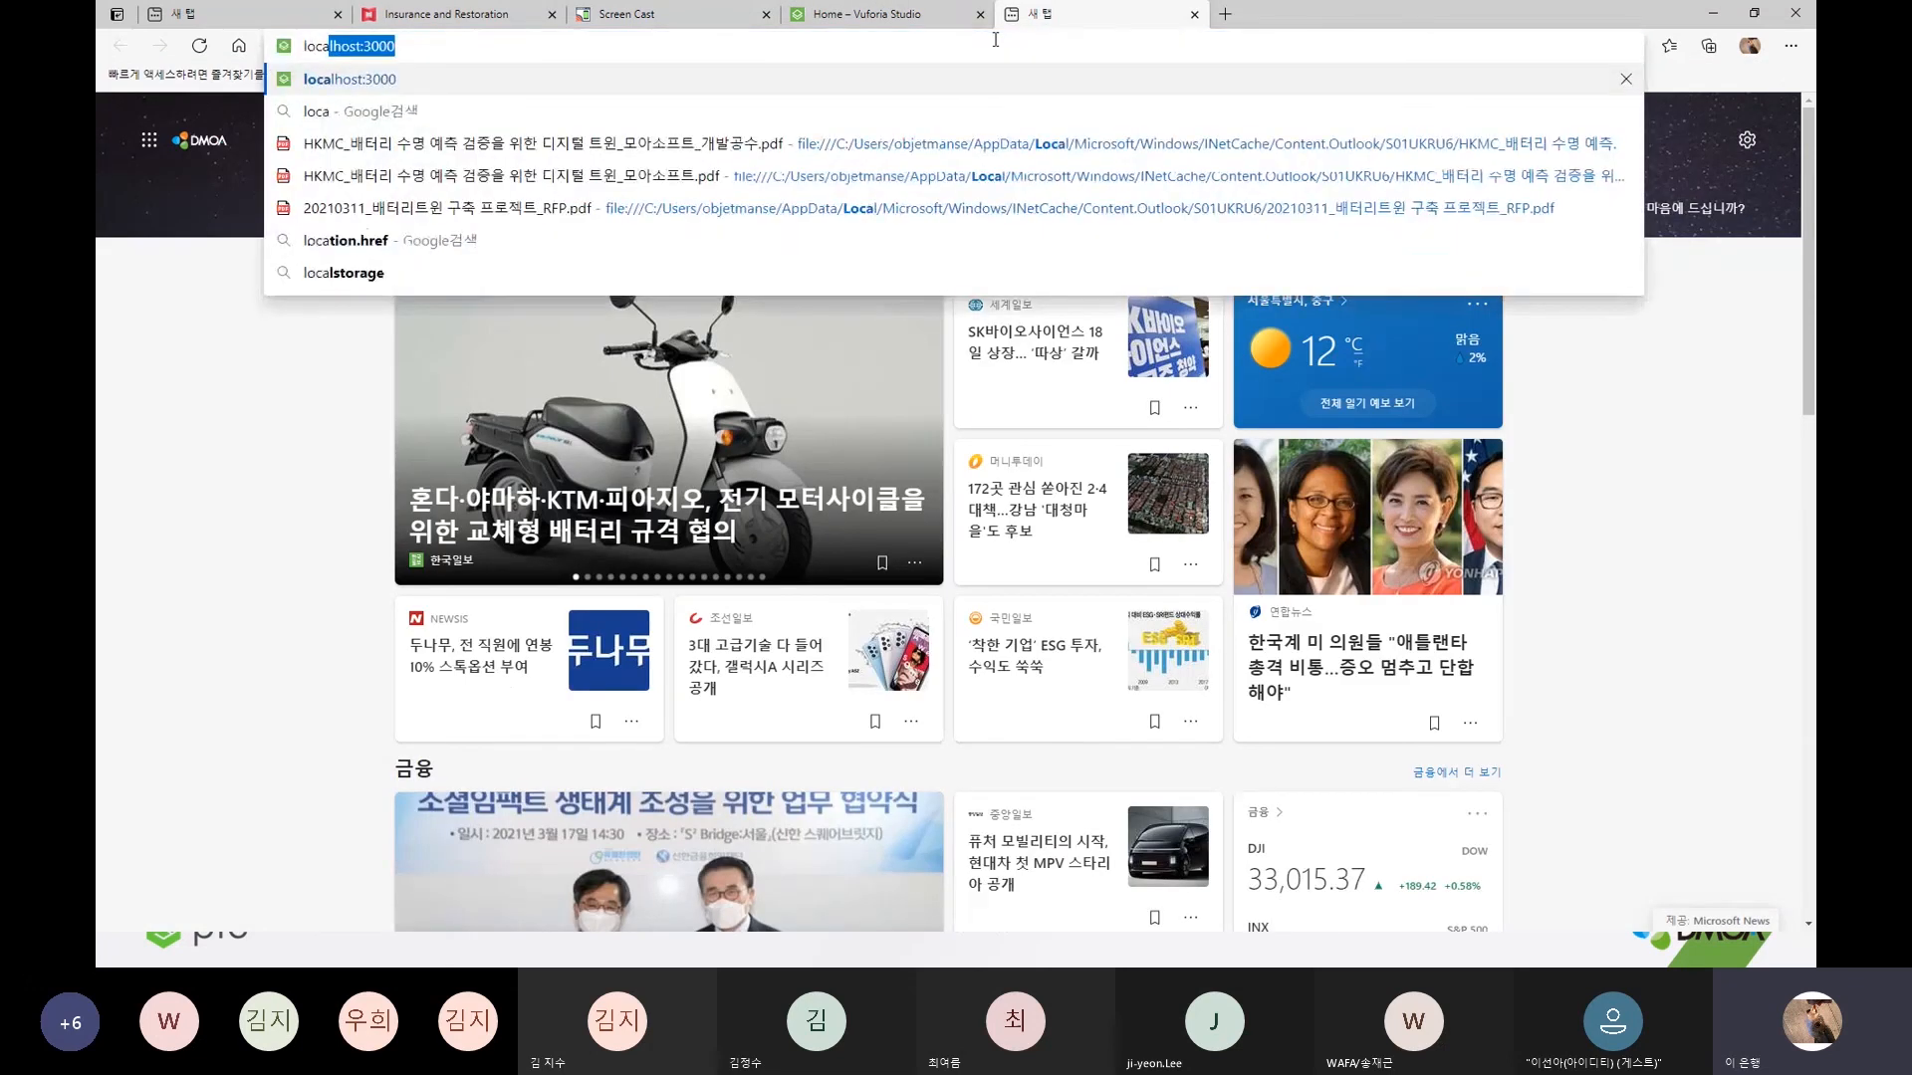
pyautogui.press('Right')
pyautogui.press('Return')
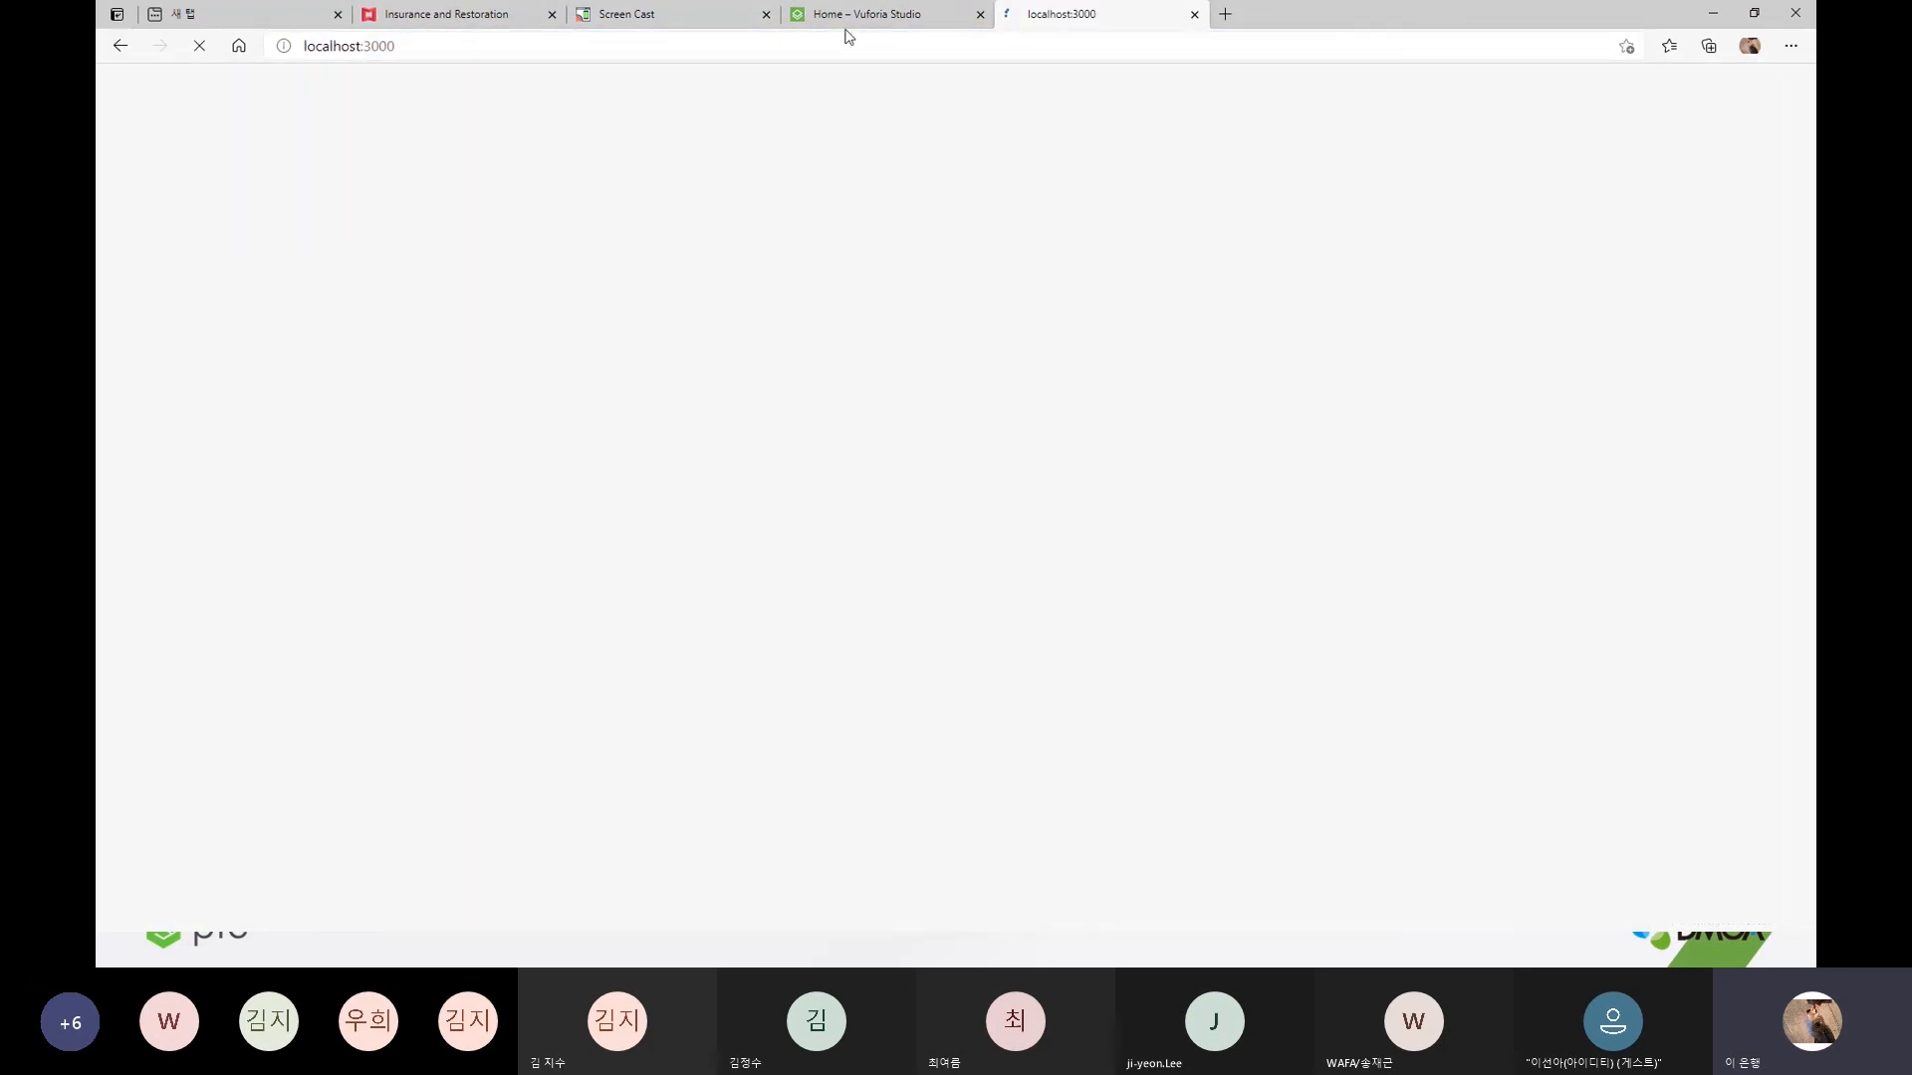
# - Return to the Insurance and Restoration walkthrough, move toward the framed painting in the corridor, and measure its lower edge from corner to corner
pyautogui.click(505, 13)
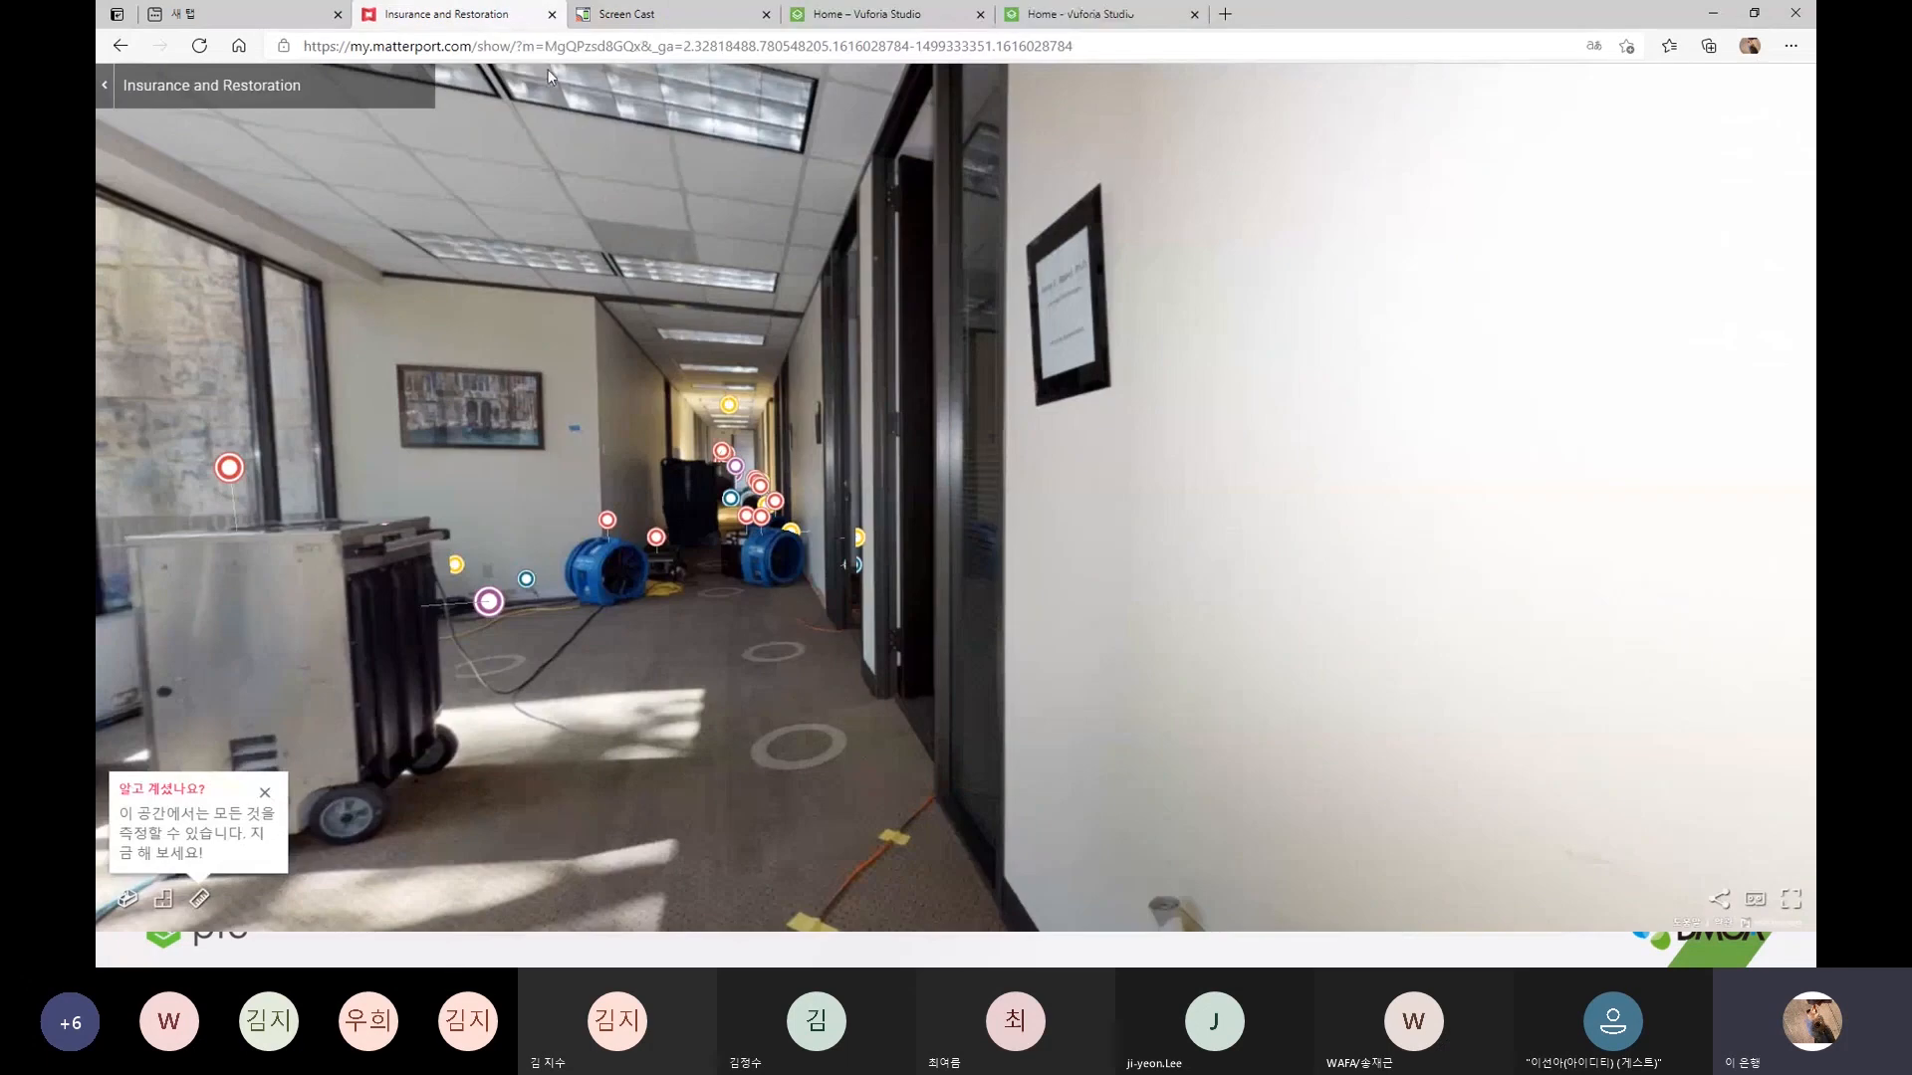
pyautogui.click(817, 488)
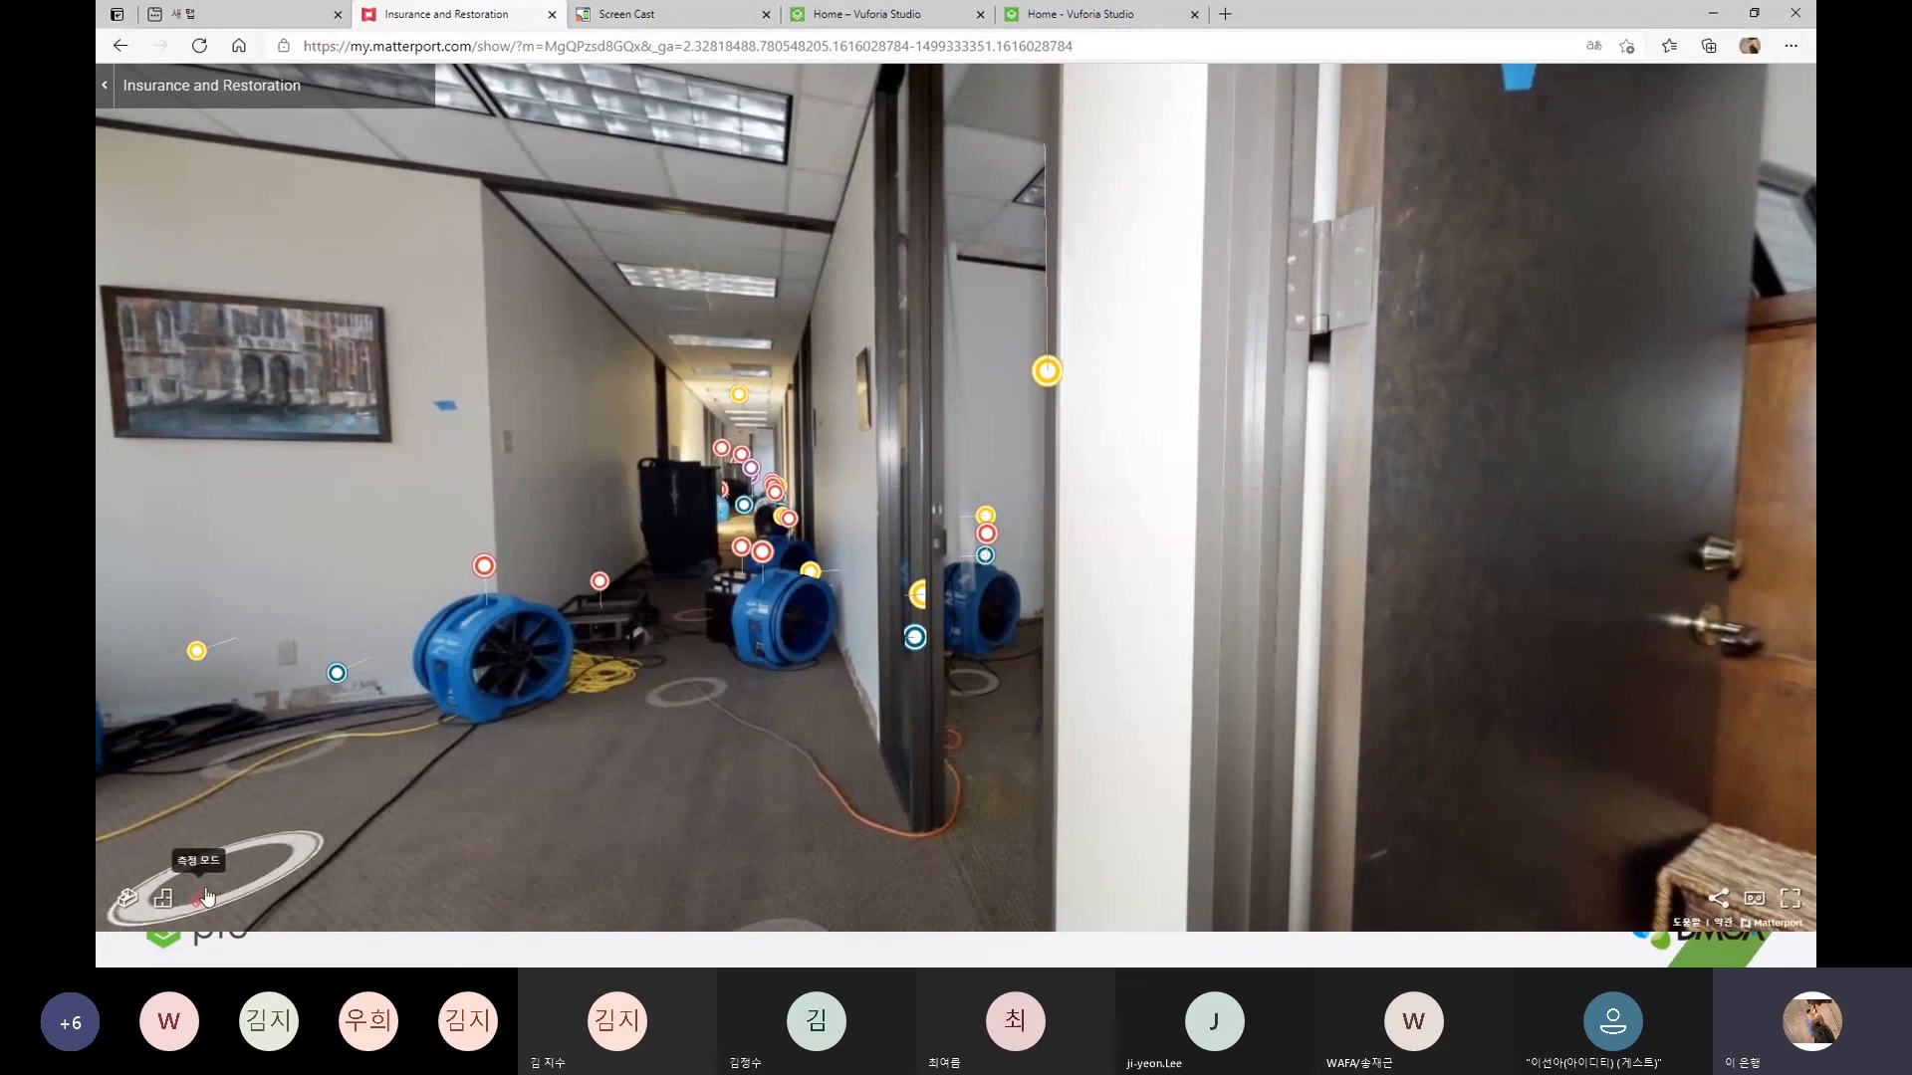
pyautogui.click(203, 898)
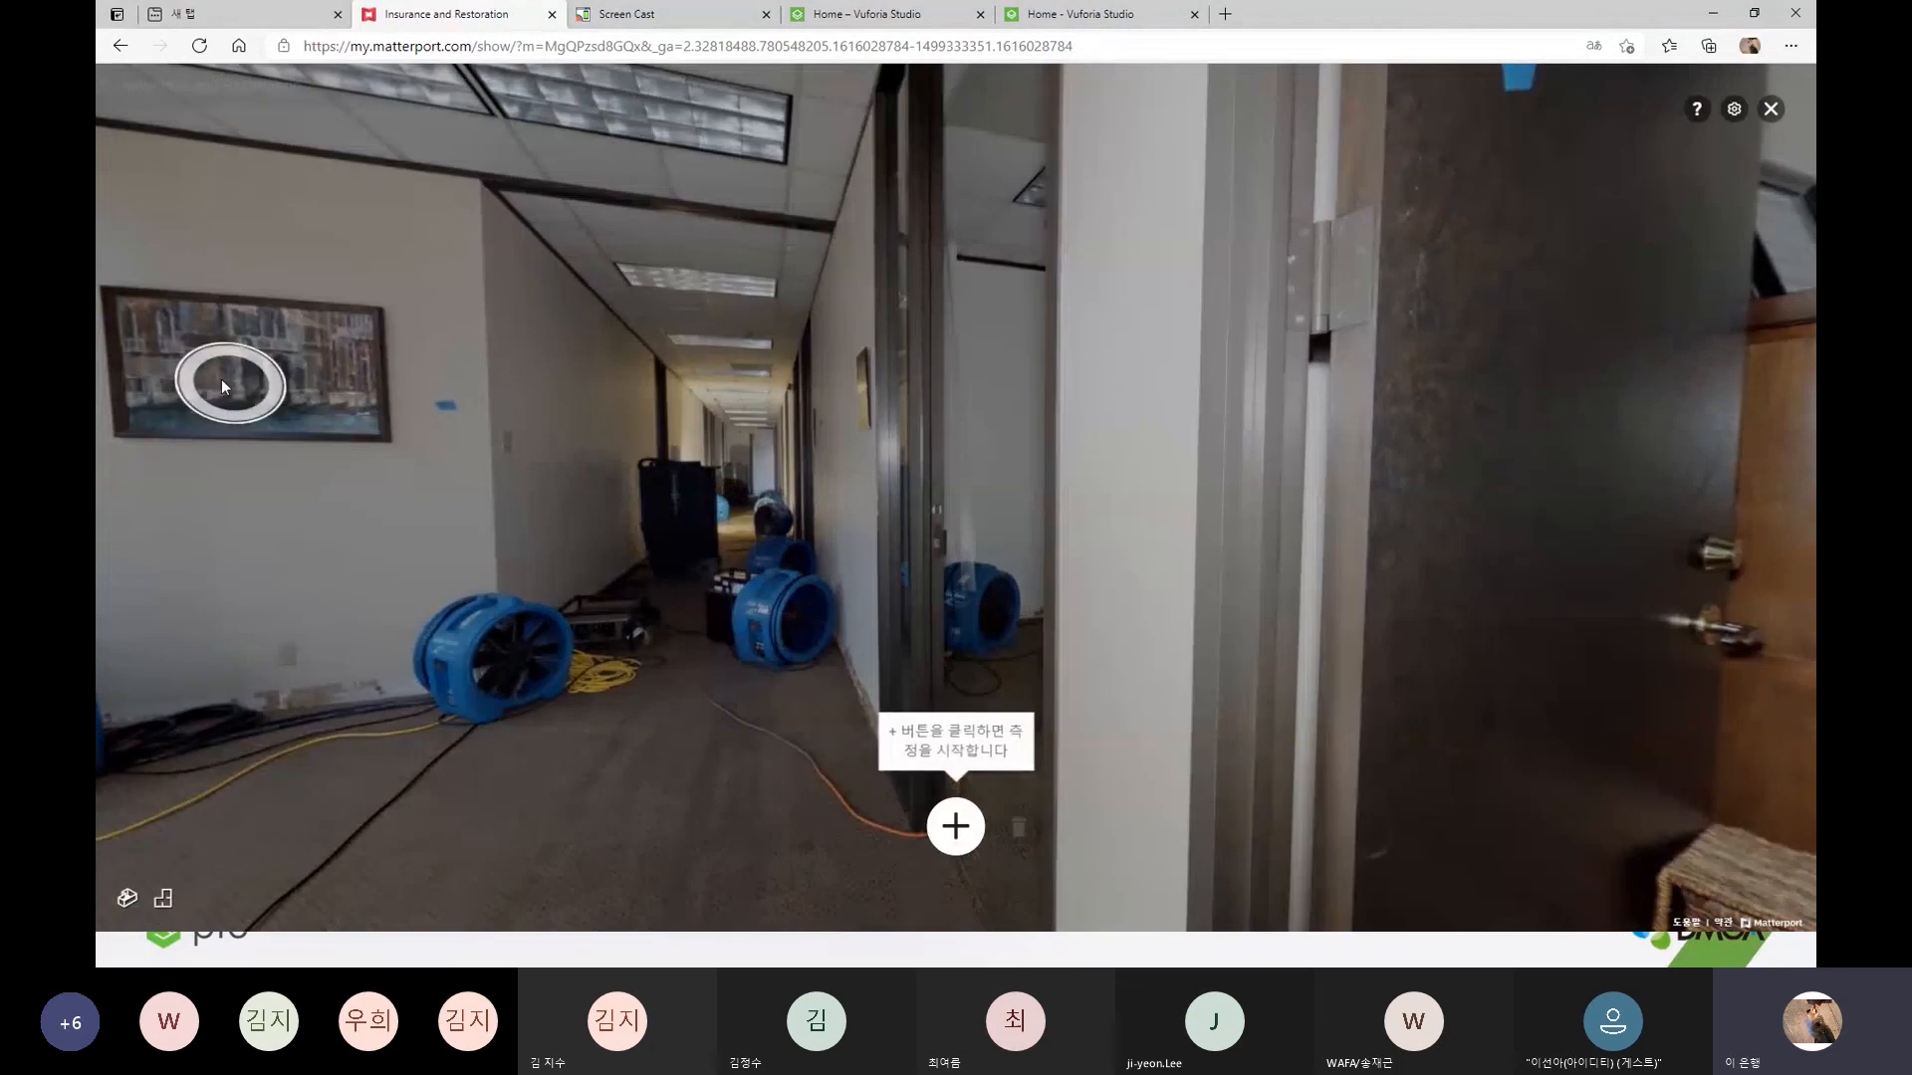
pyautogui.click(117, 433)
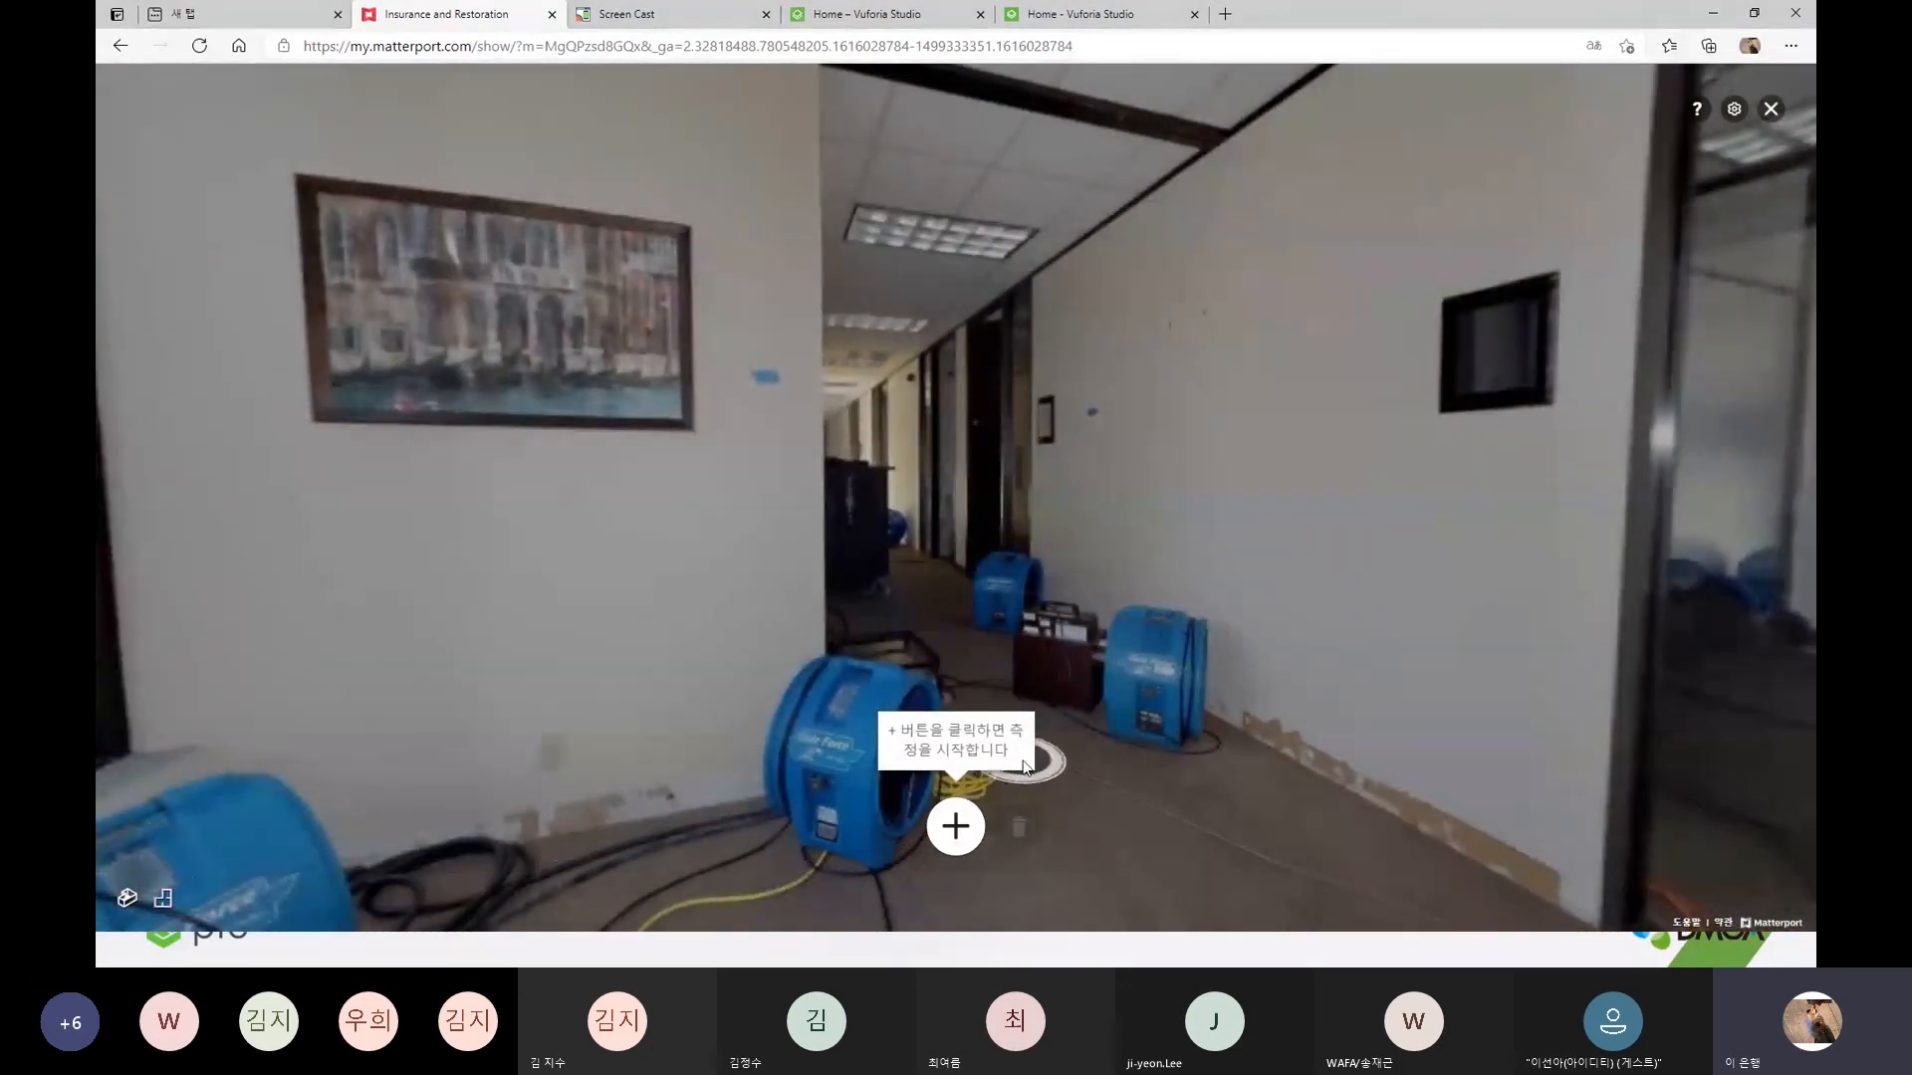
pyautogui.click(955, 825)
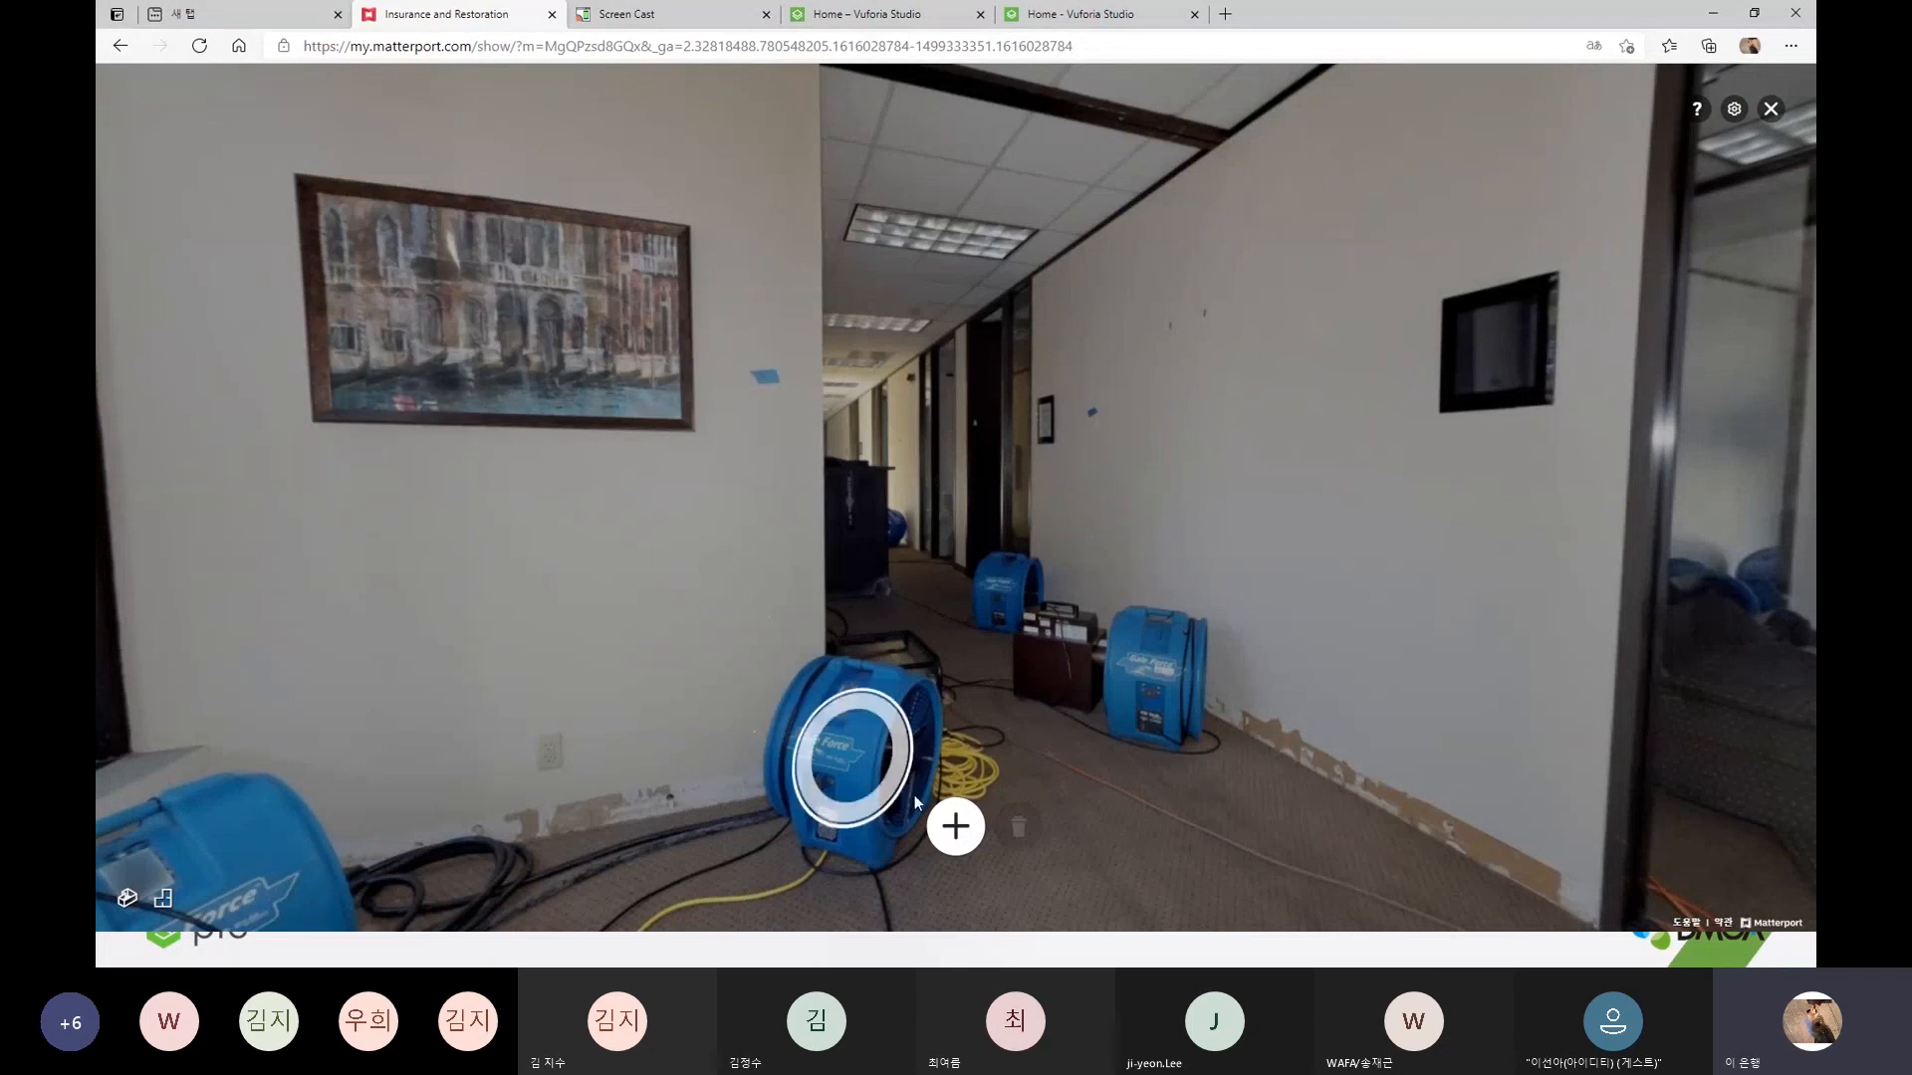
pyautogui.click(954, 826)
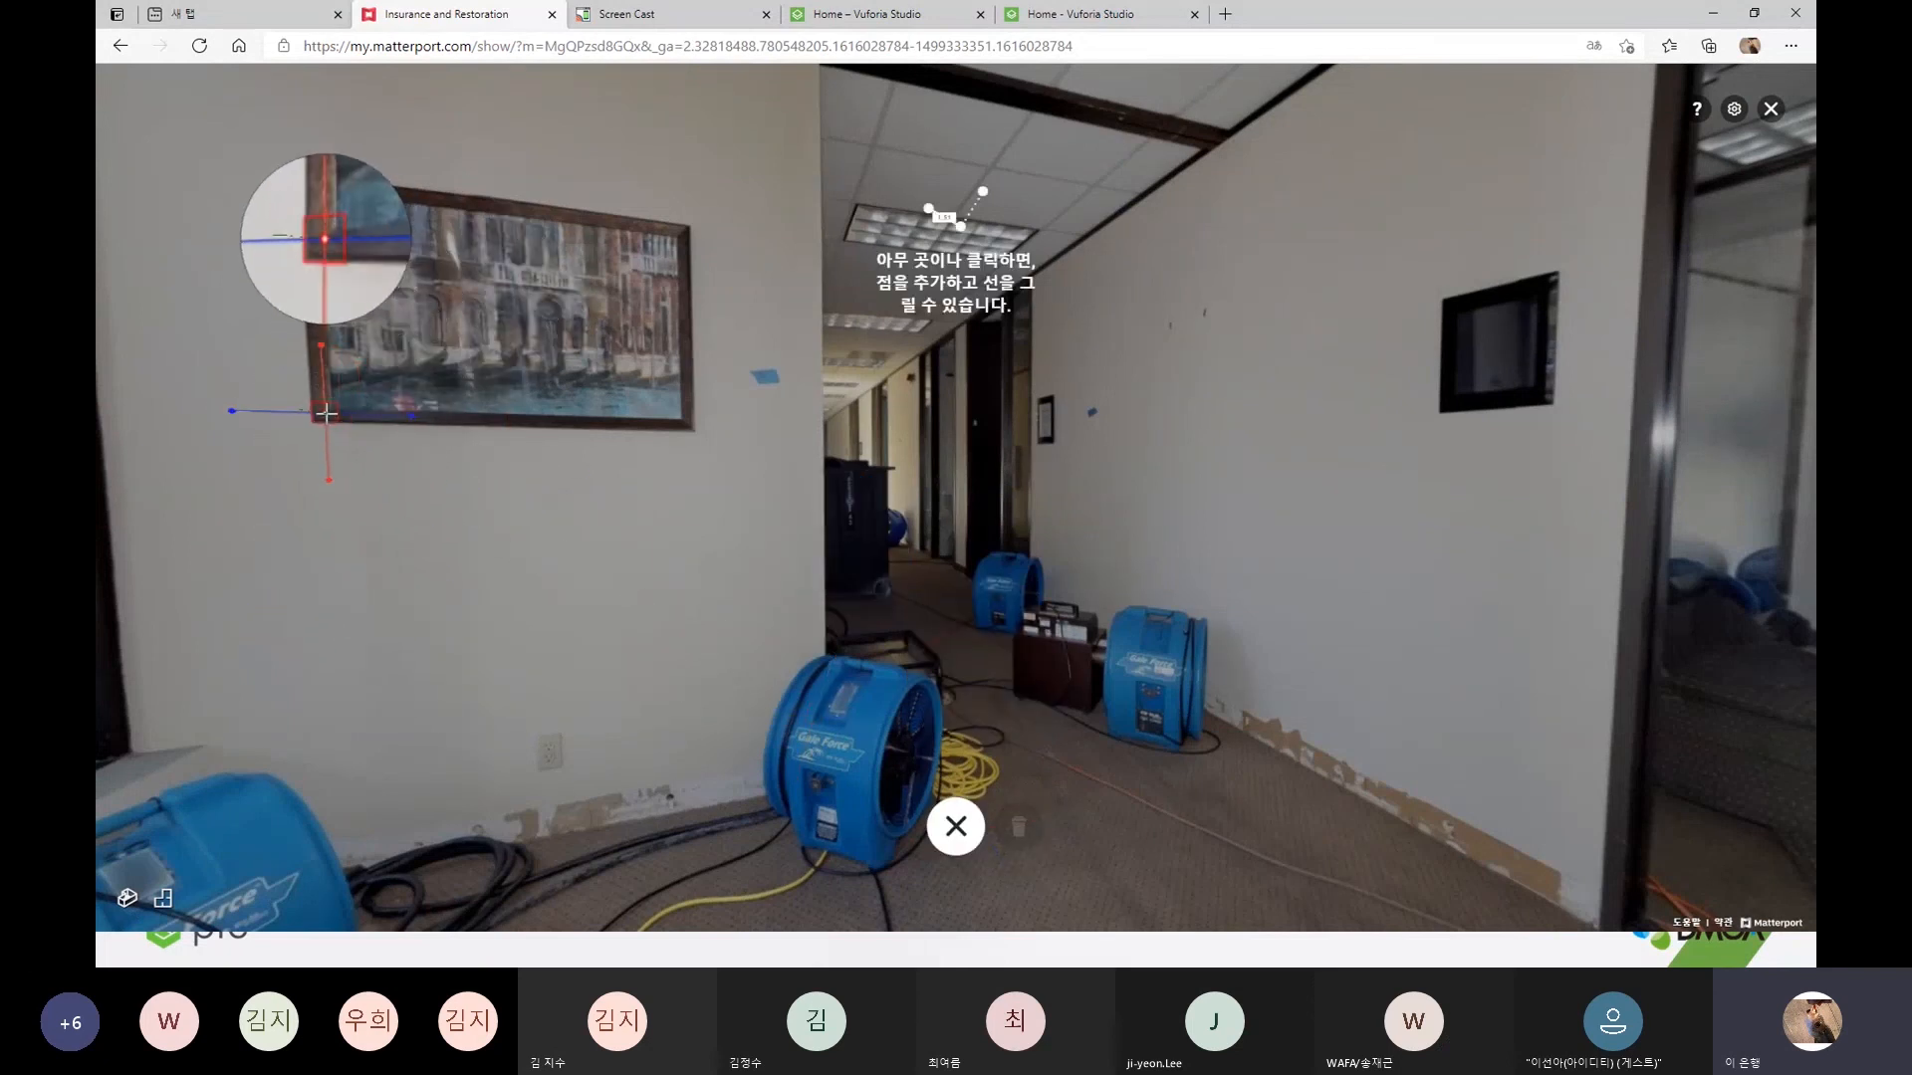
pyautogui.click(319, 418)
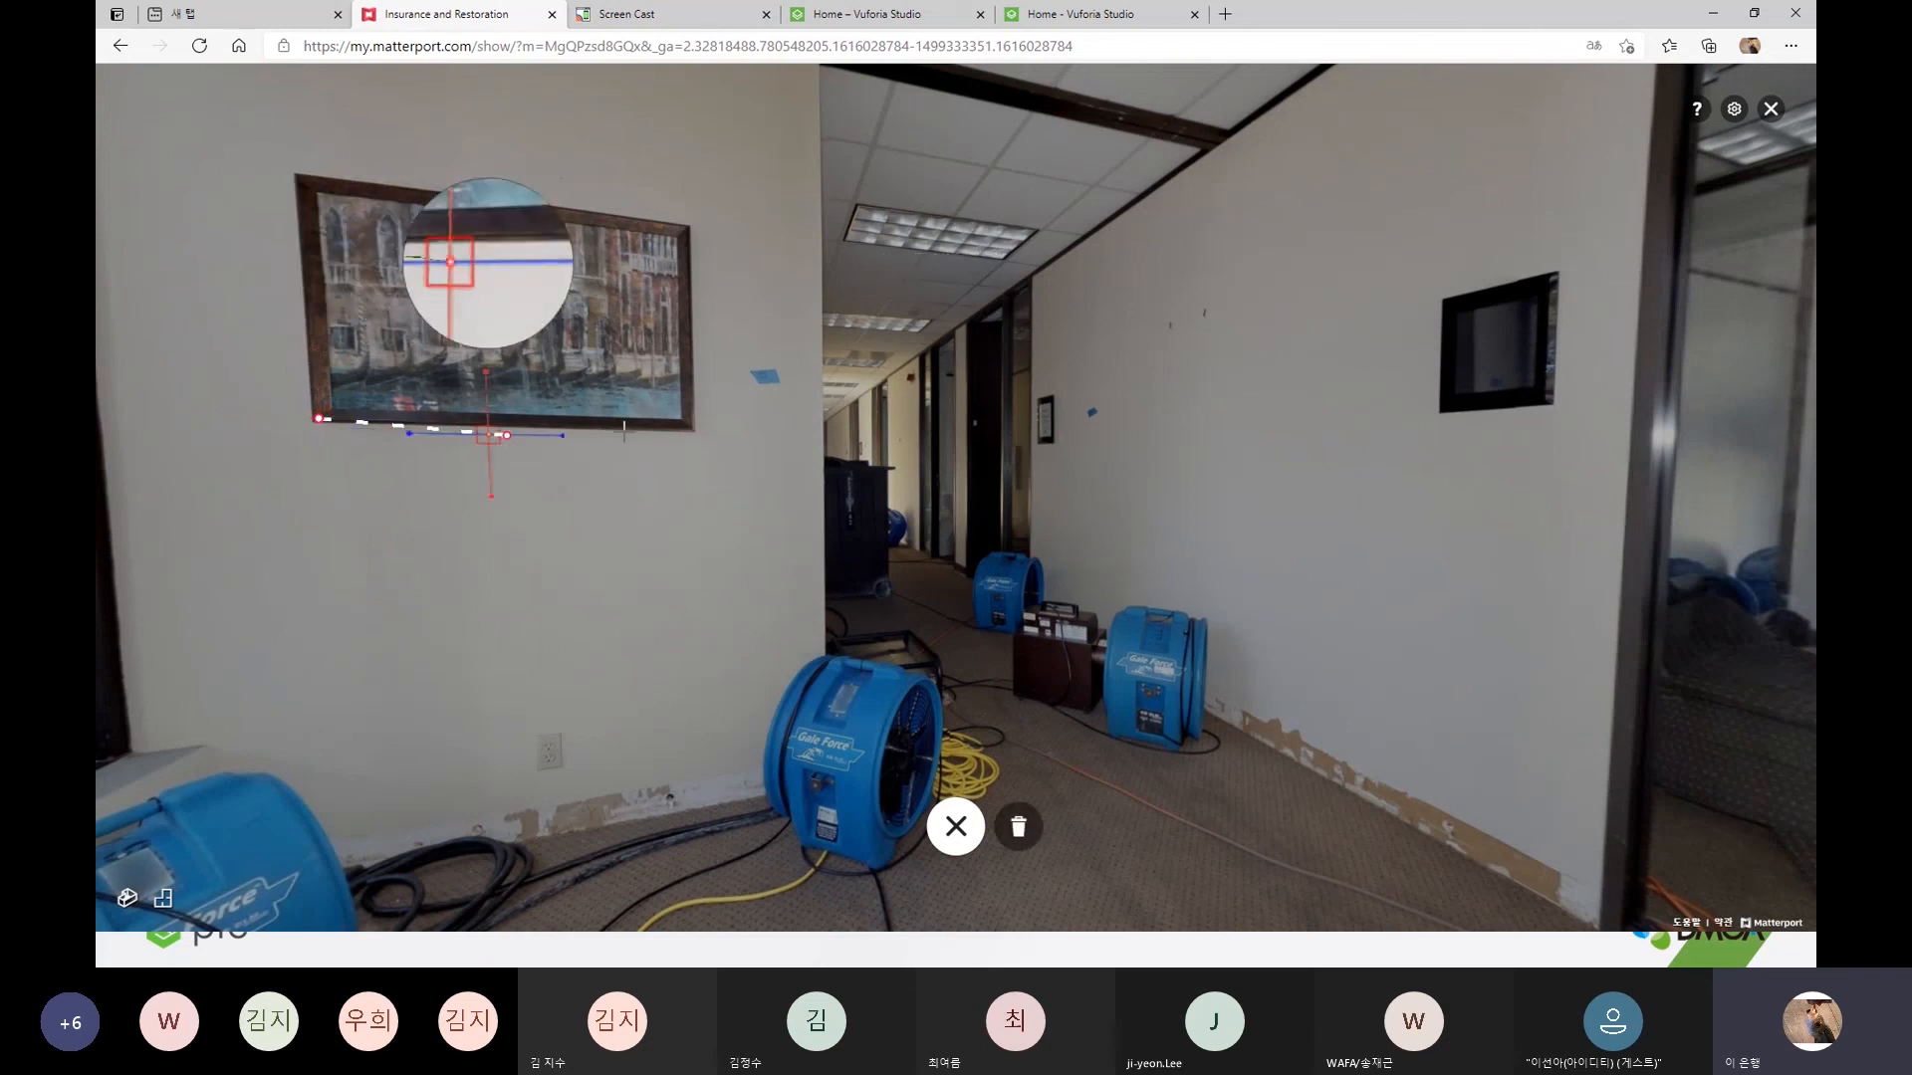
pyautogui.click(688, 429)
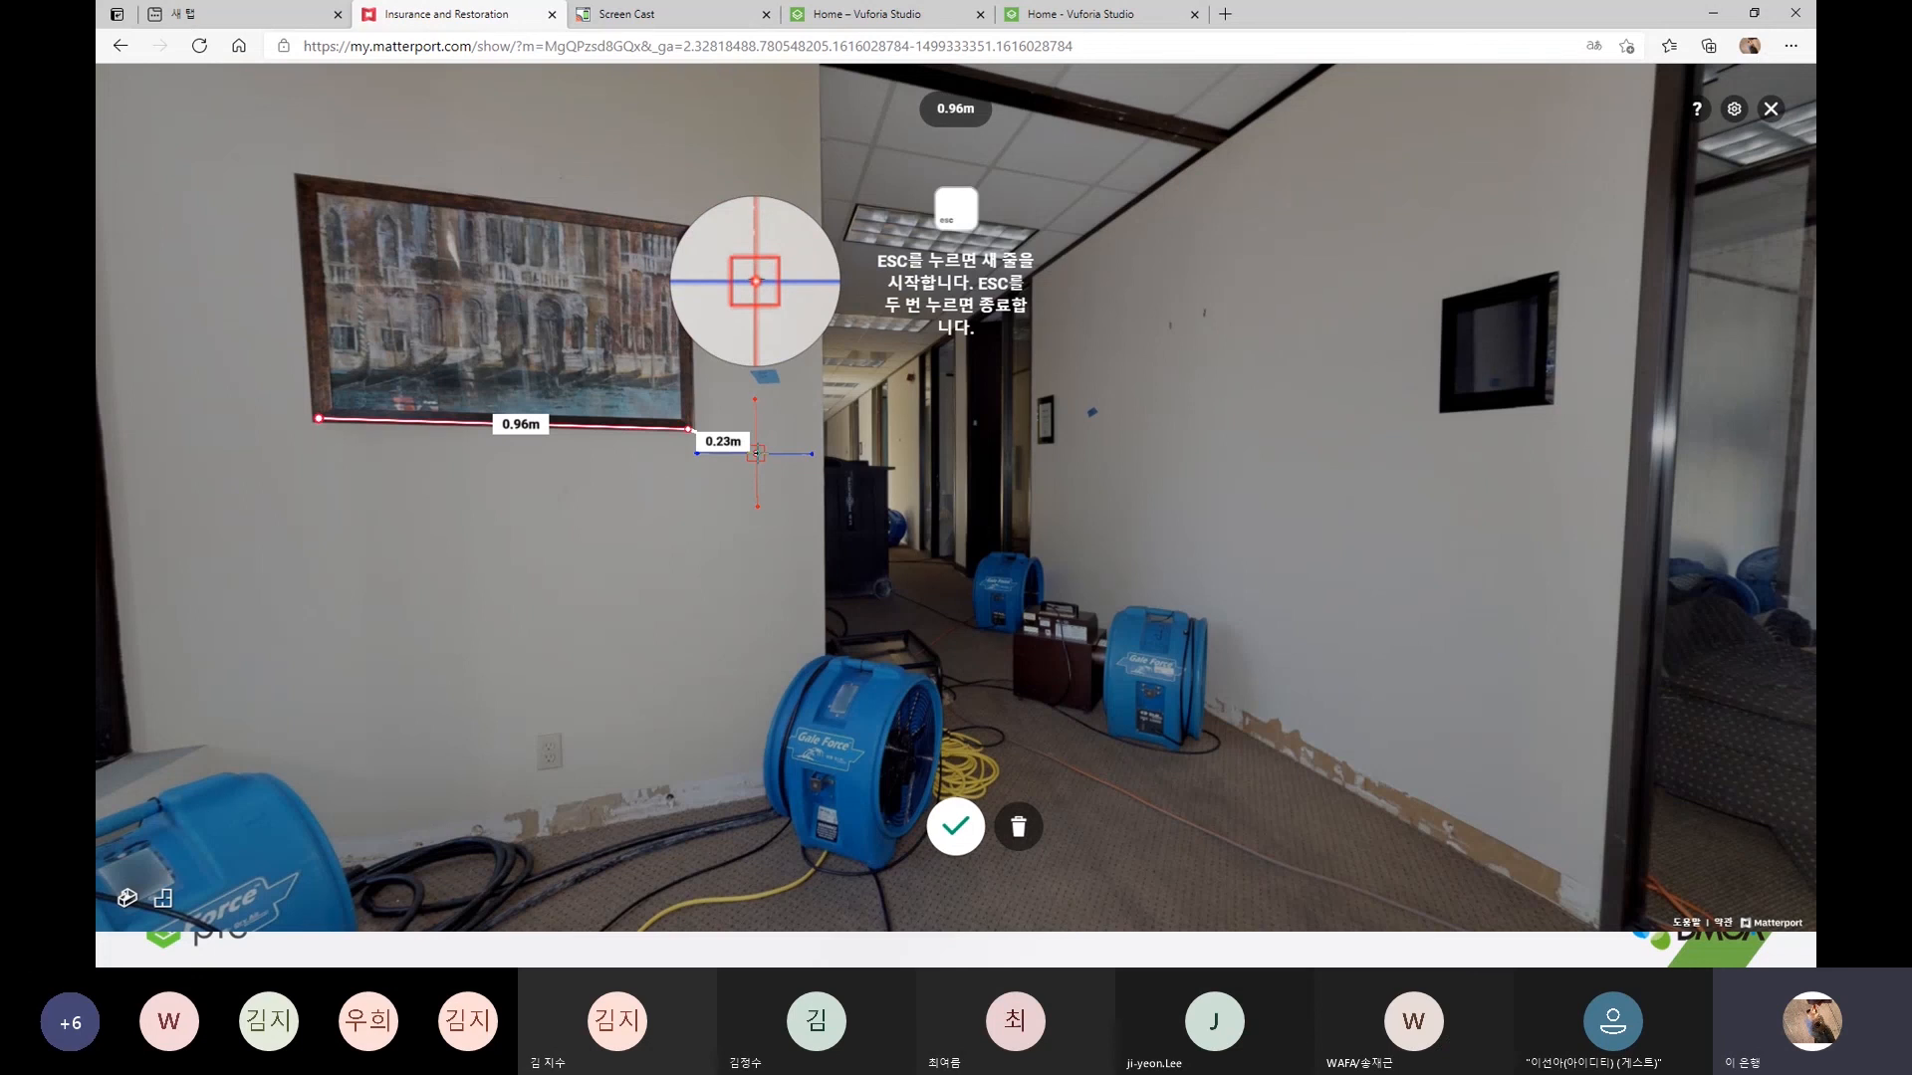
# - Go back to the Matterport home page and review the section on the right camera for every job
pyautogui.click(121, 46)
pyautogui.scroll(7, 972, 581)
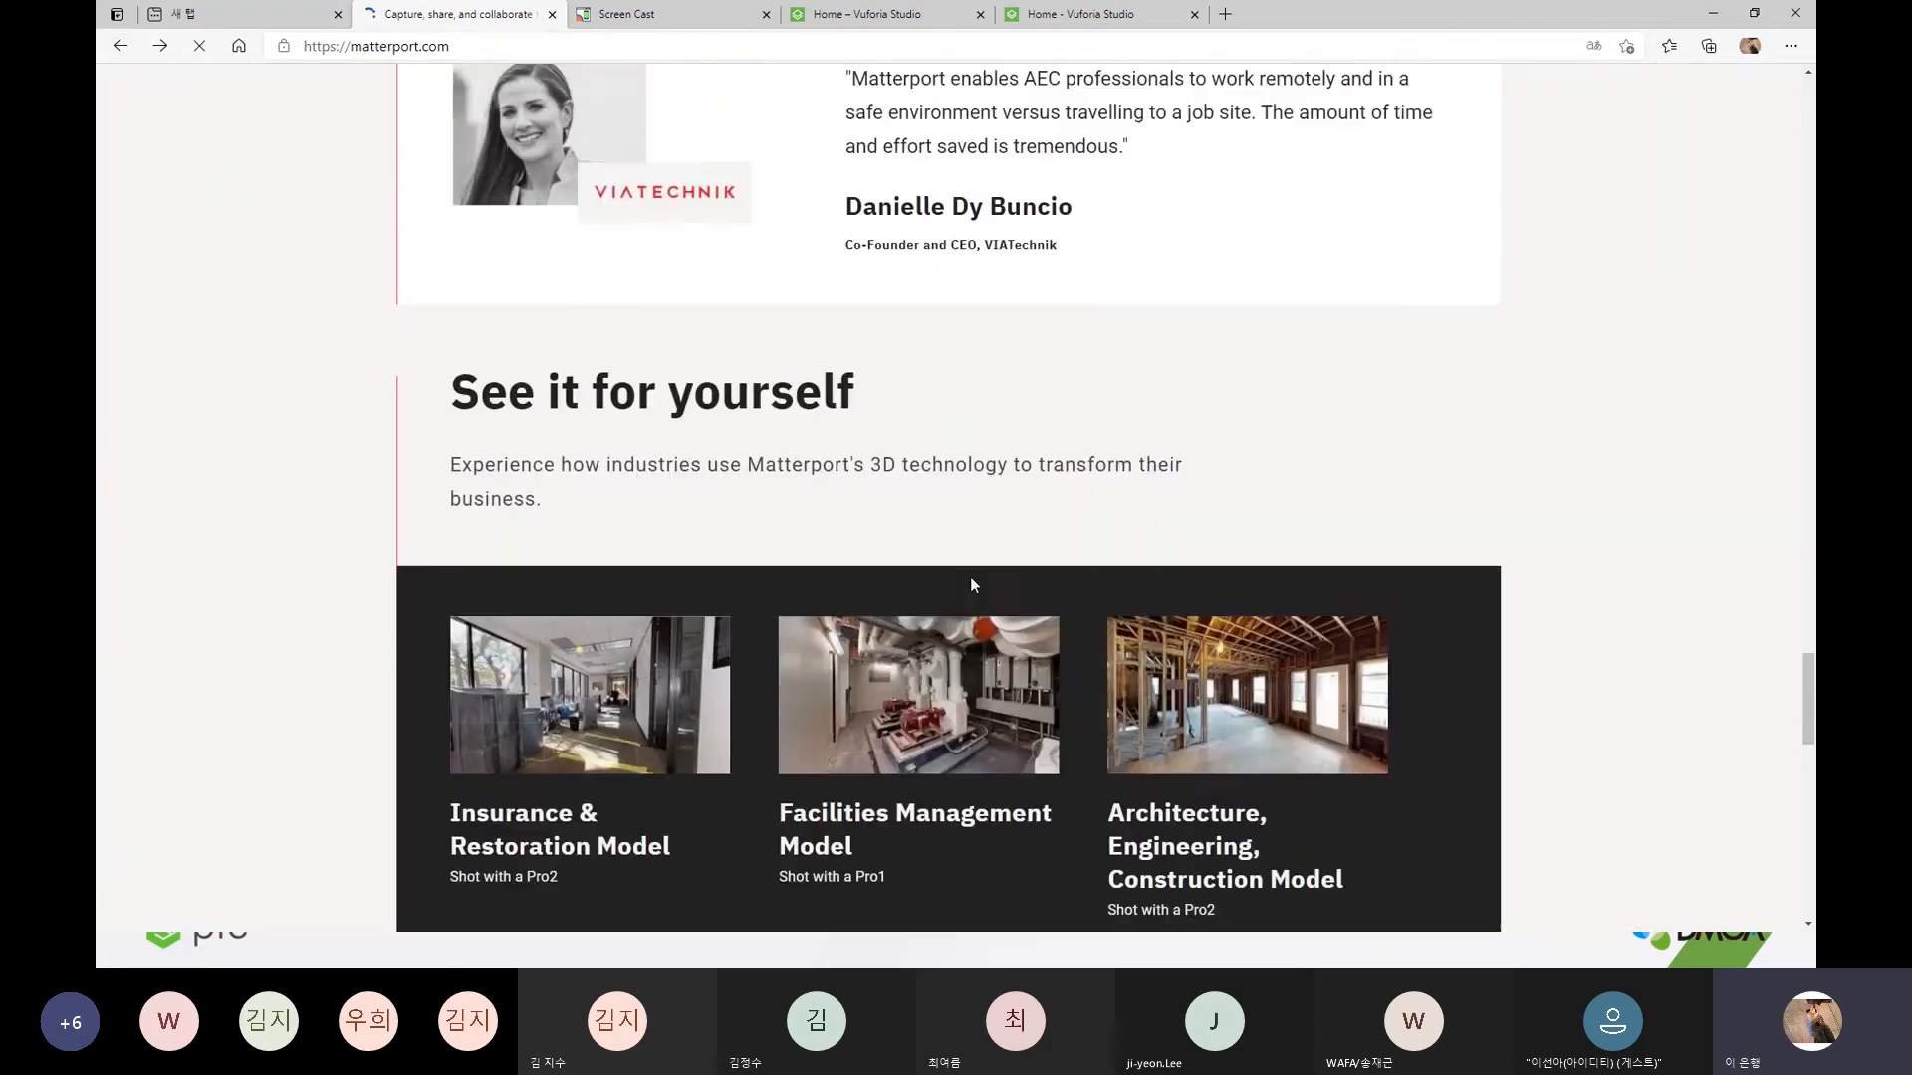
pyautogui.scroll(12, 972, 585)
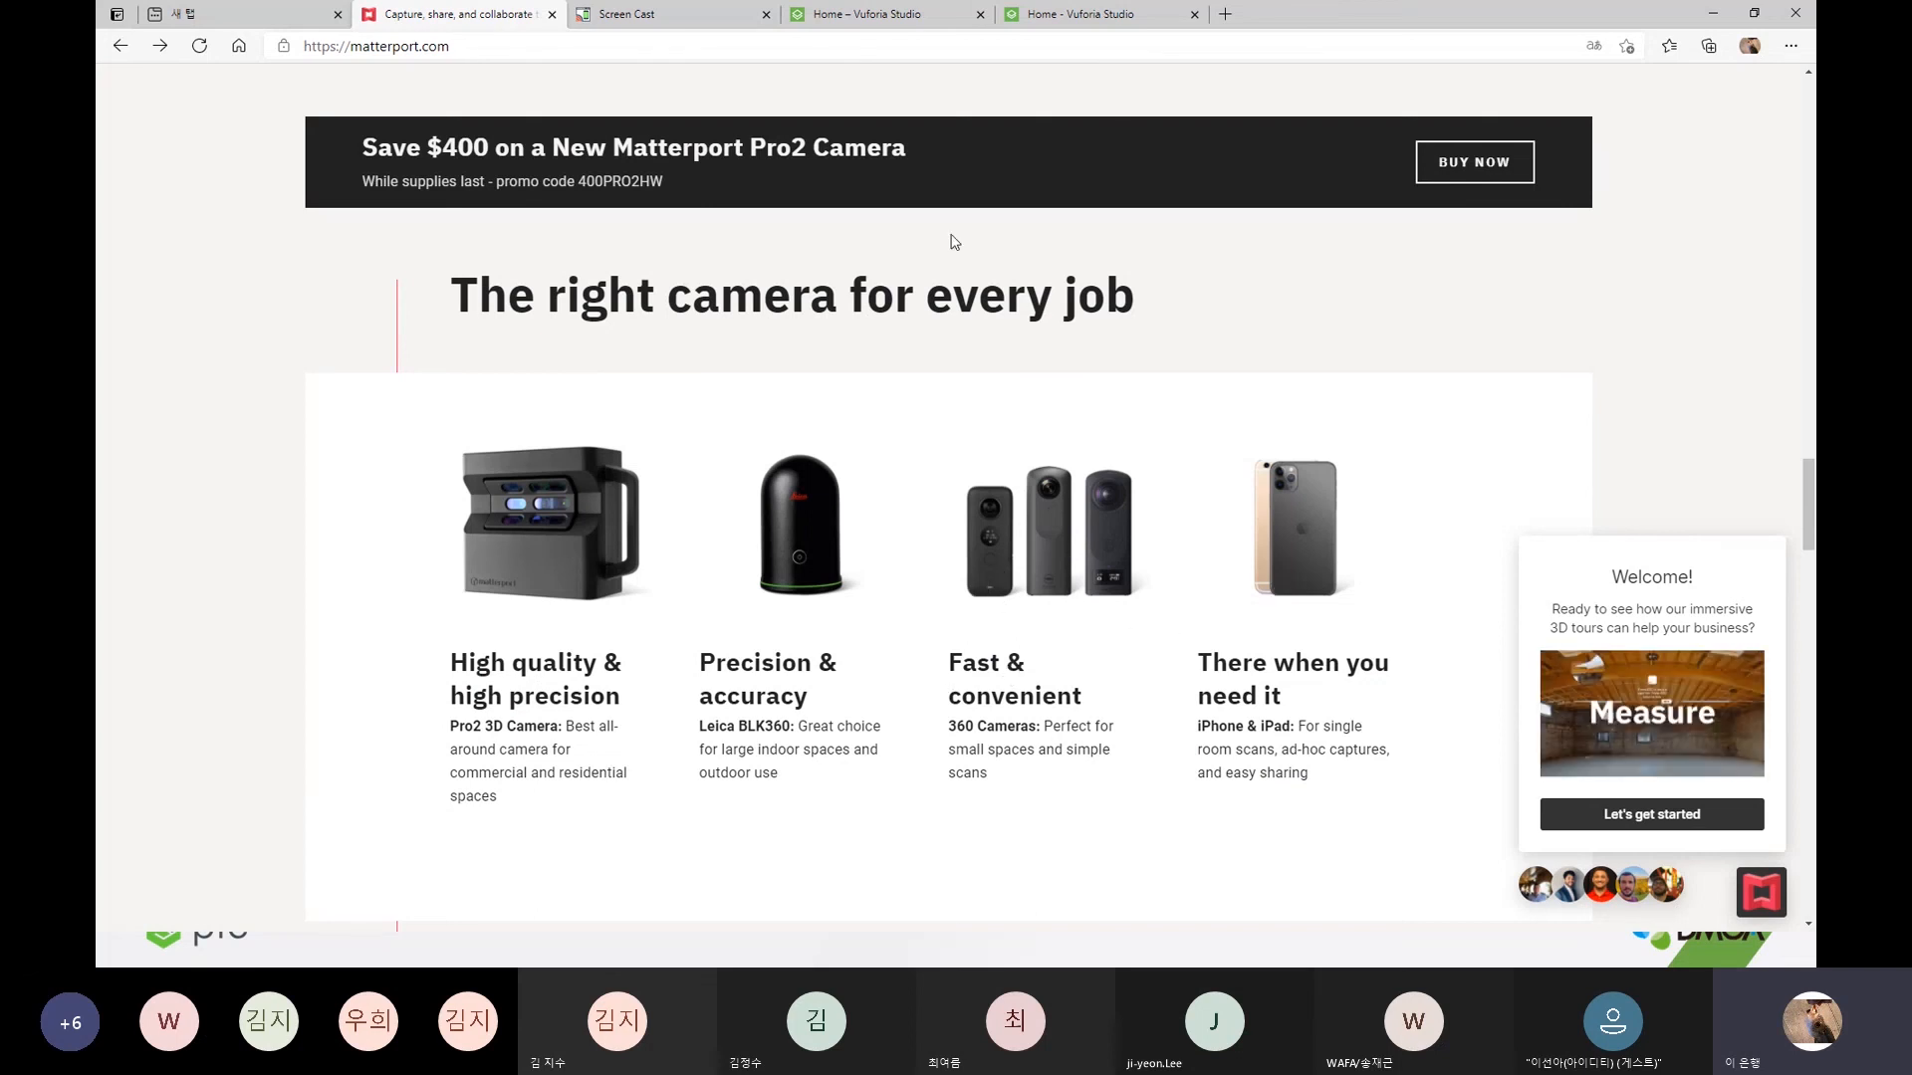
# - Switch to Vuforia Studio, open the Studio Sample - Quadcopter project for a look, and return to the project list
pyautogui.click(1095, 14)
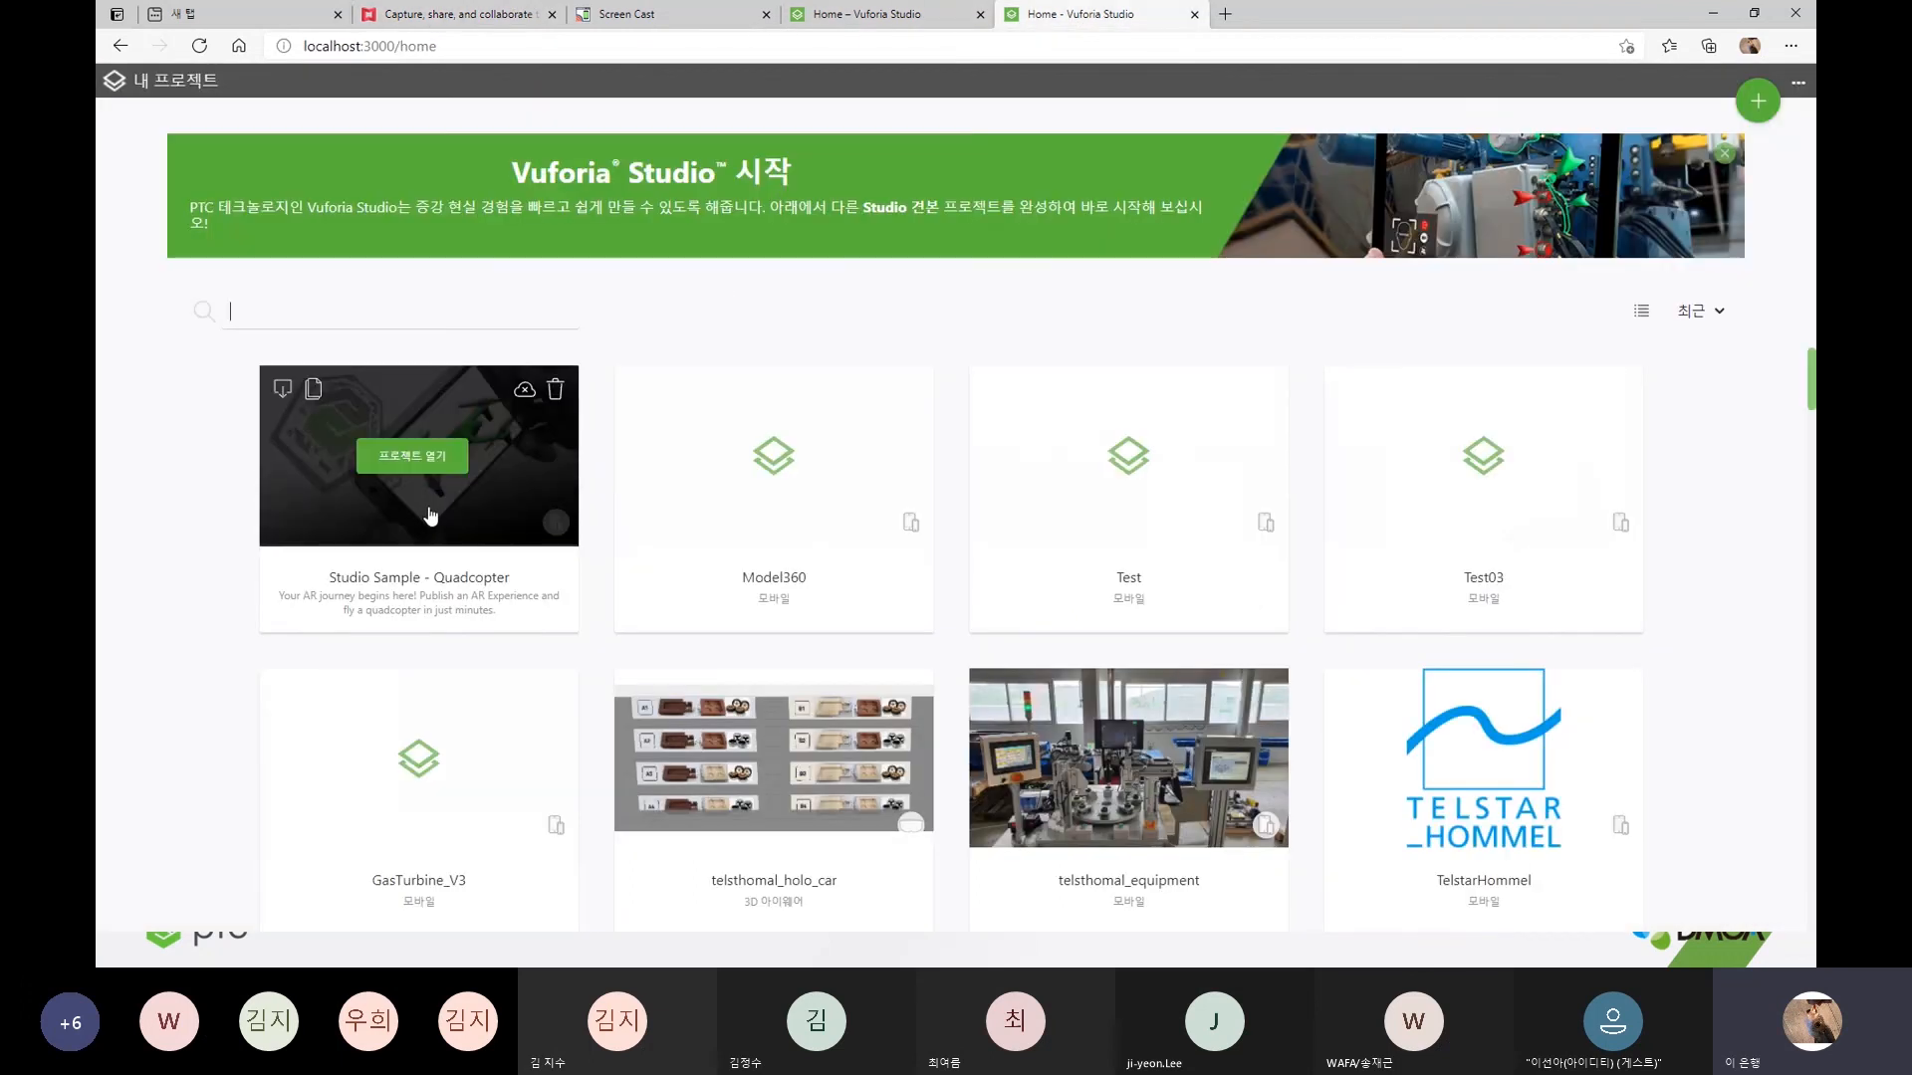
pyautogui.moveTo(928, 475)
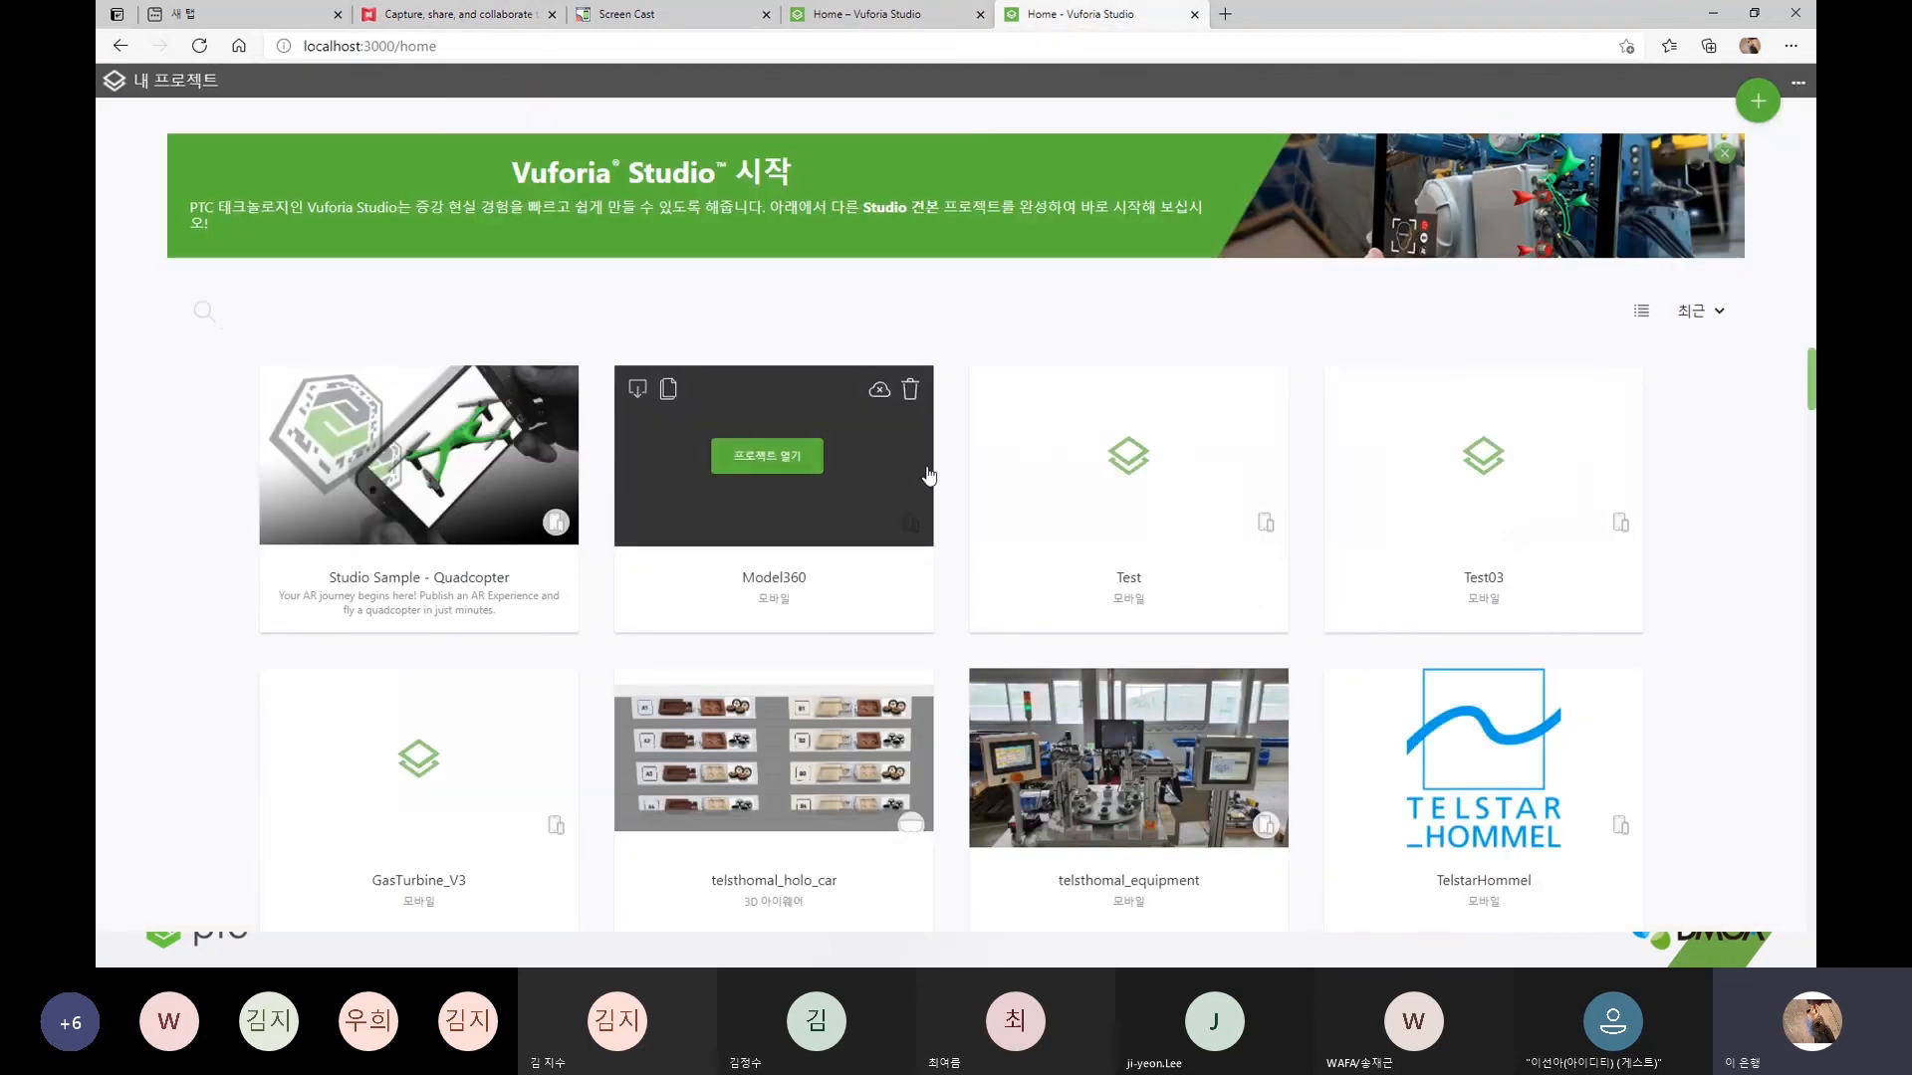
pyautogui.moveTo(456, 457)
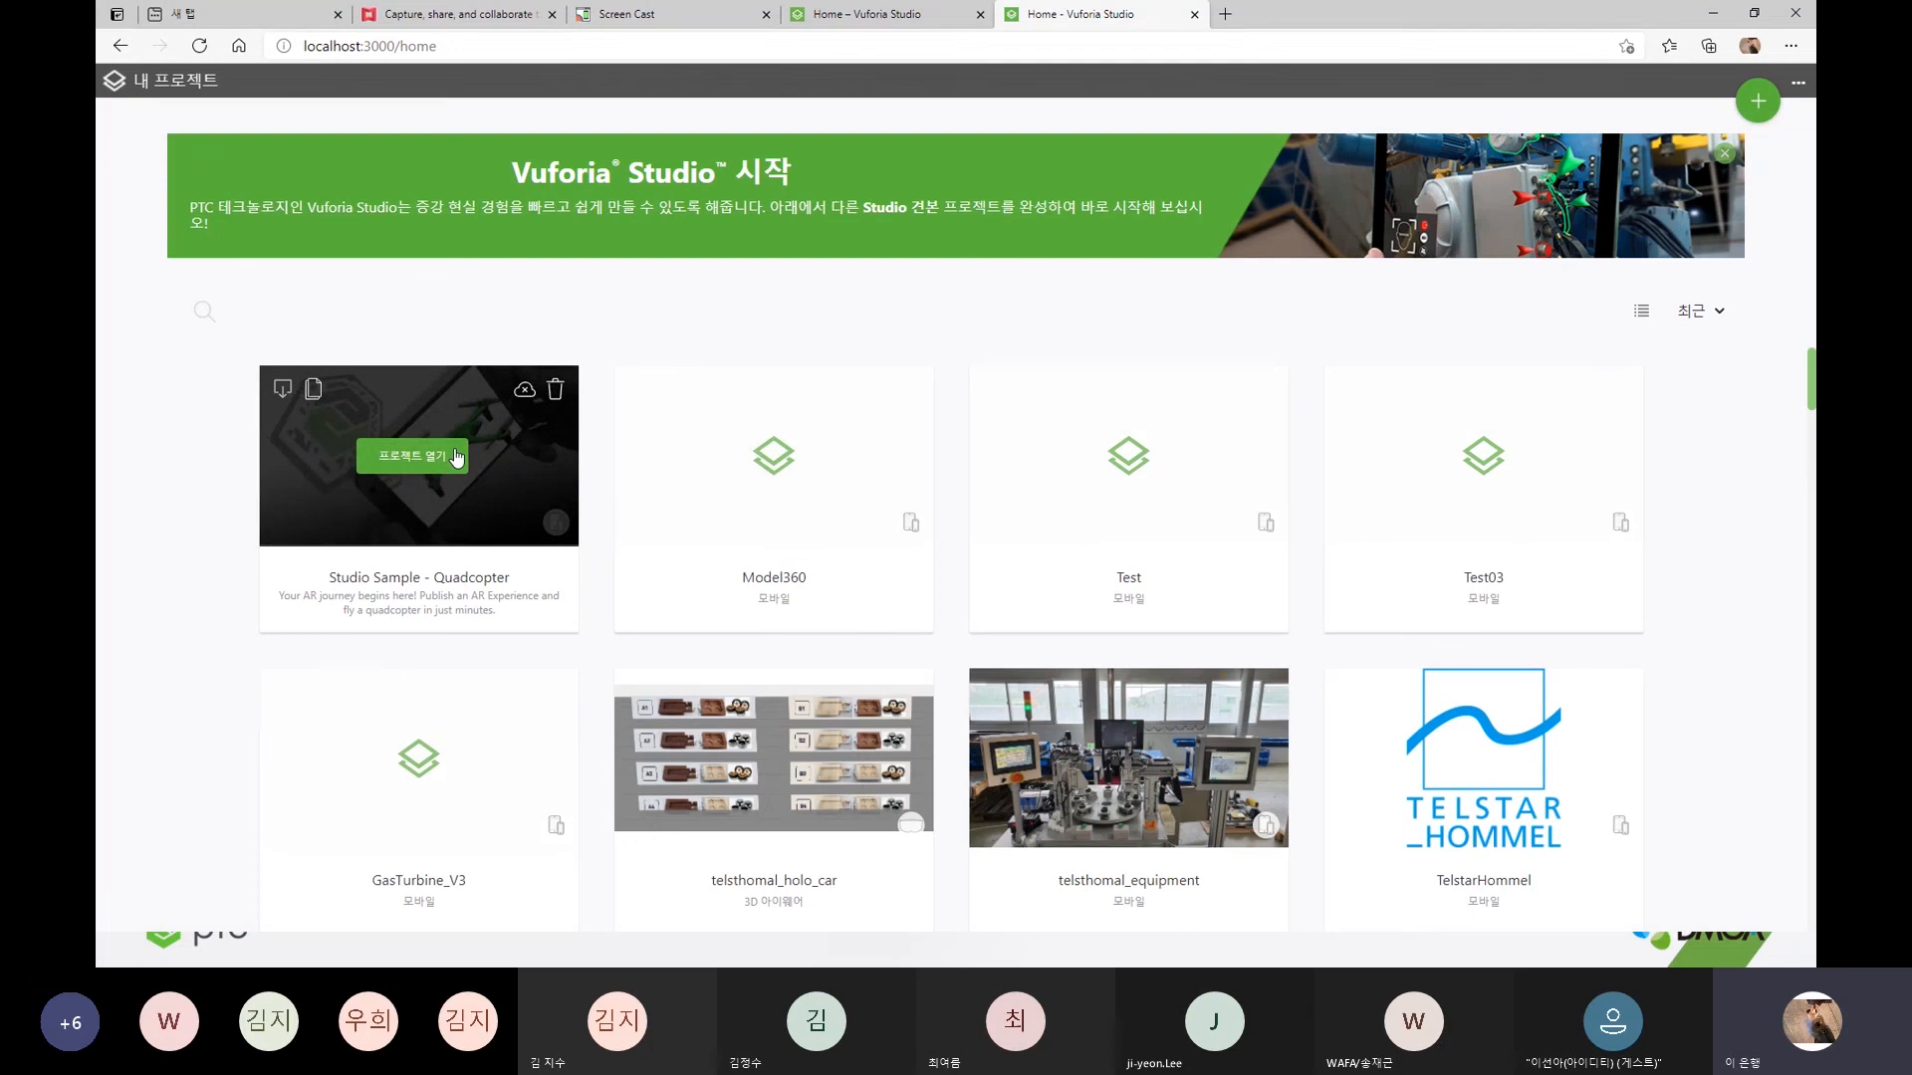
pyautogui.click(456, 457)
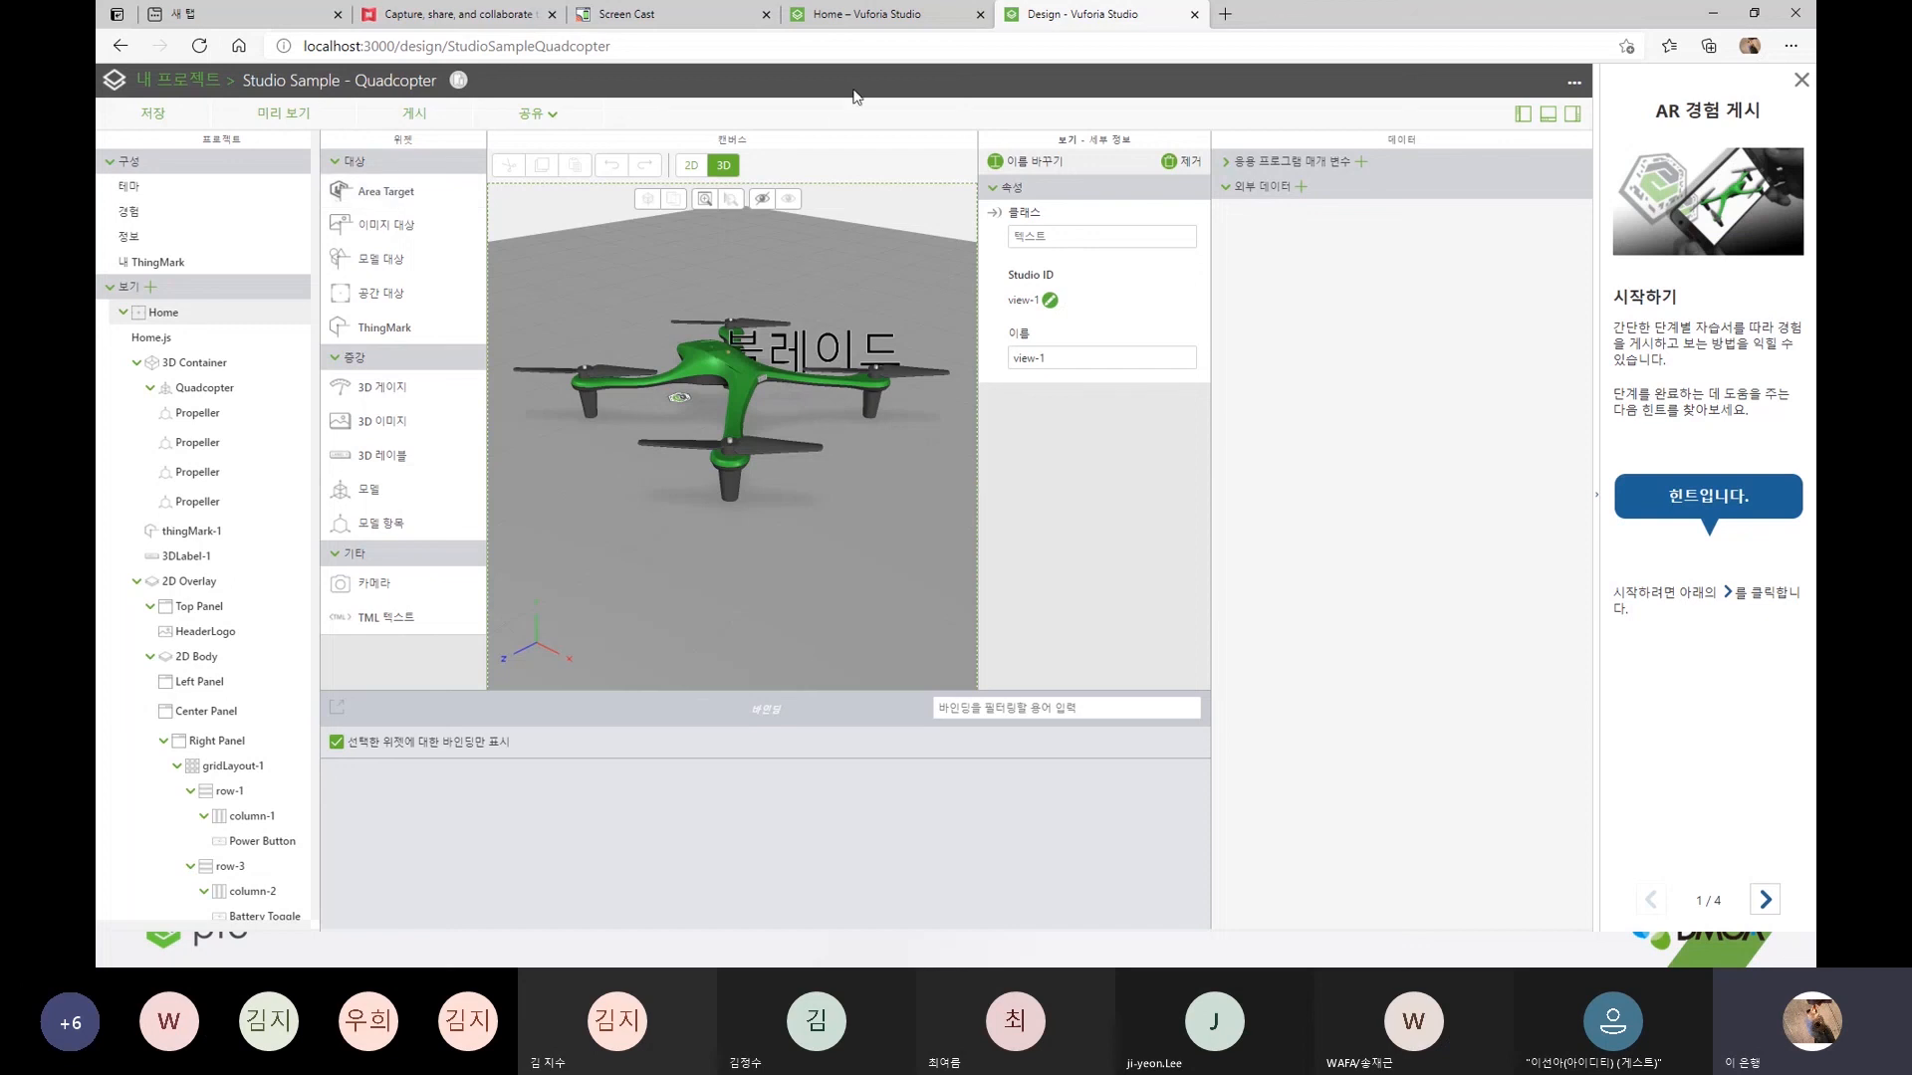
pyautogui.click(179, 88)
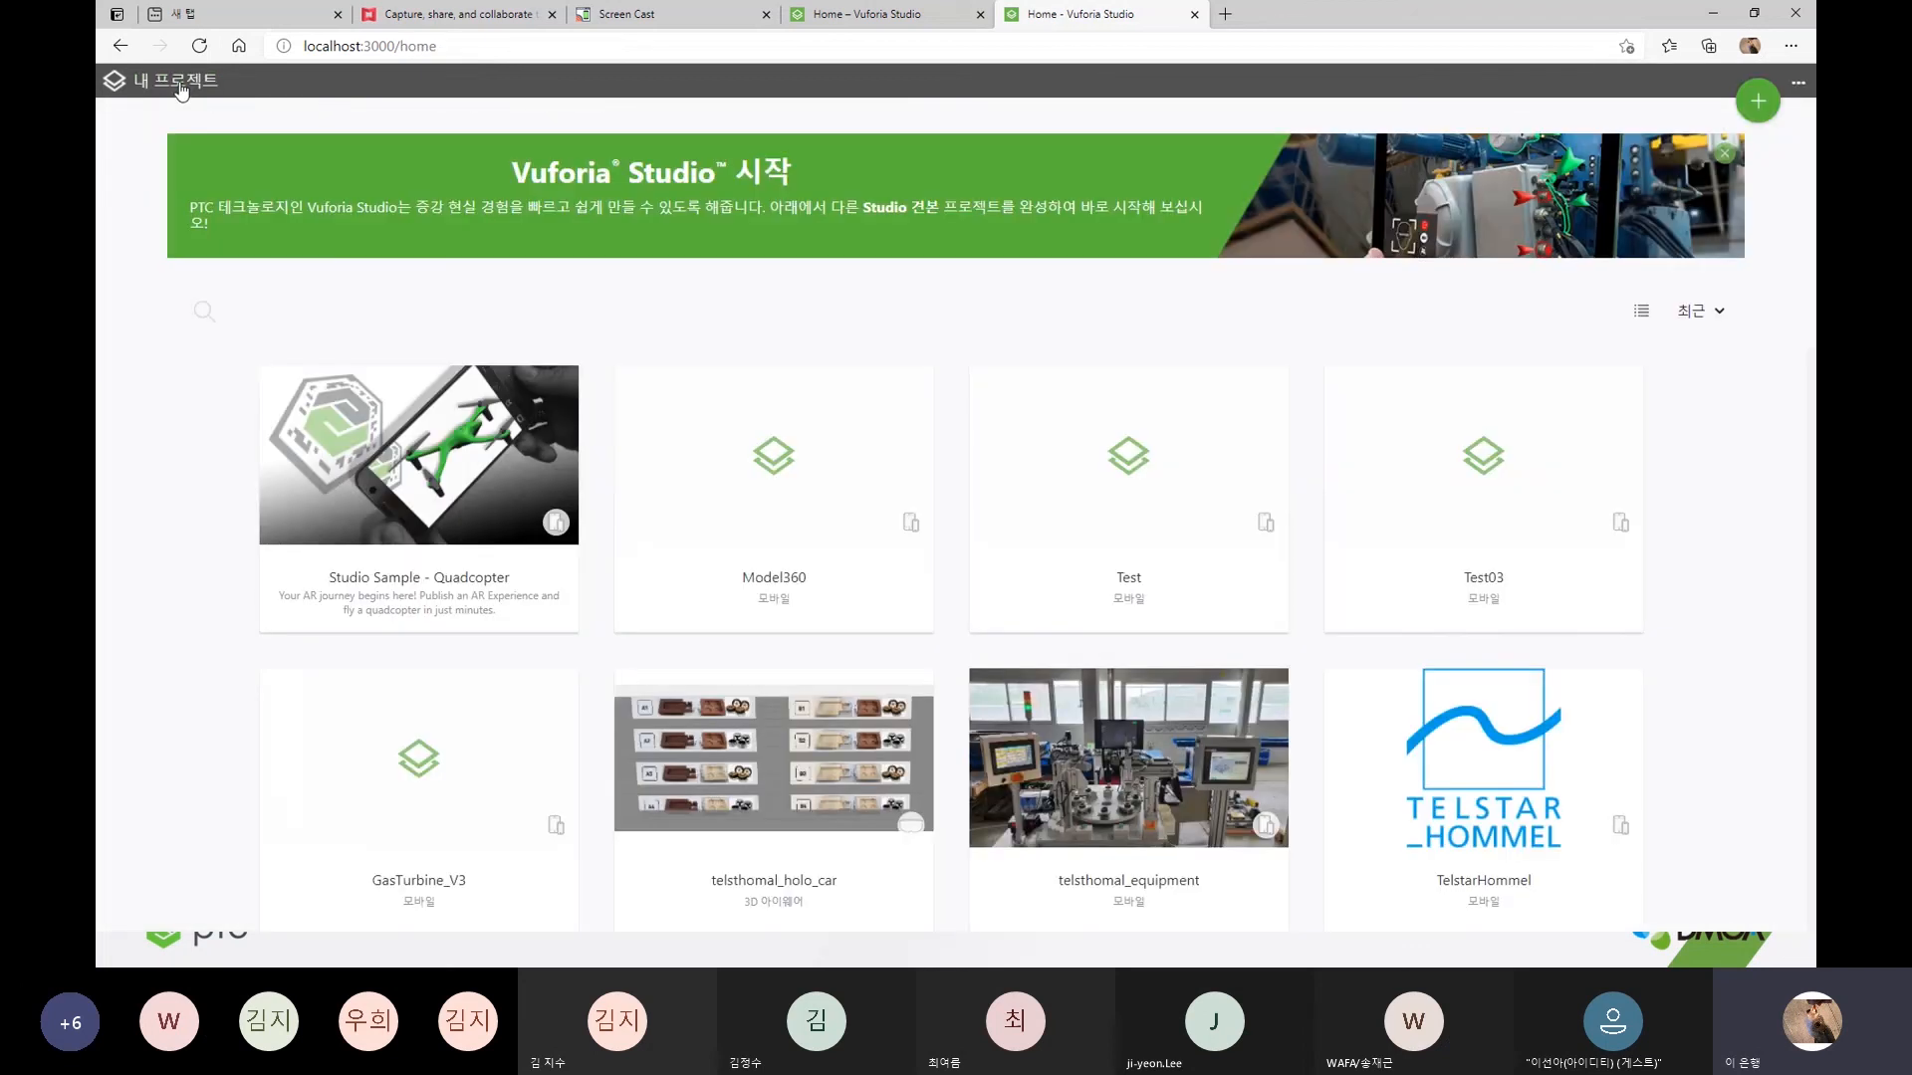
# - Browse the project list and open the GasTurbine_V3 project
pyautogui.moveTo(1430, 529)
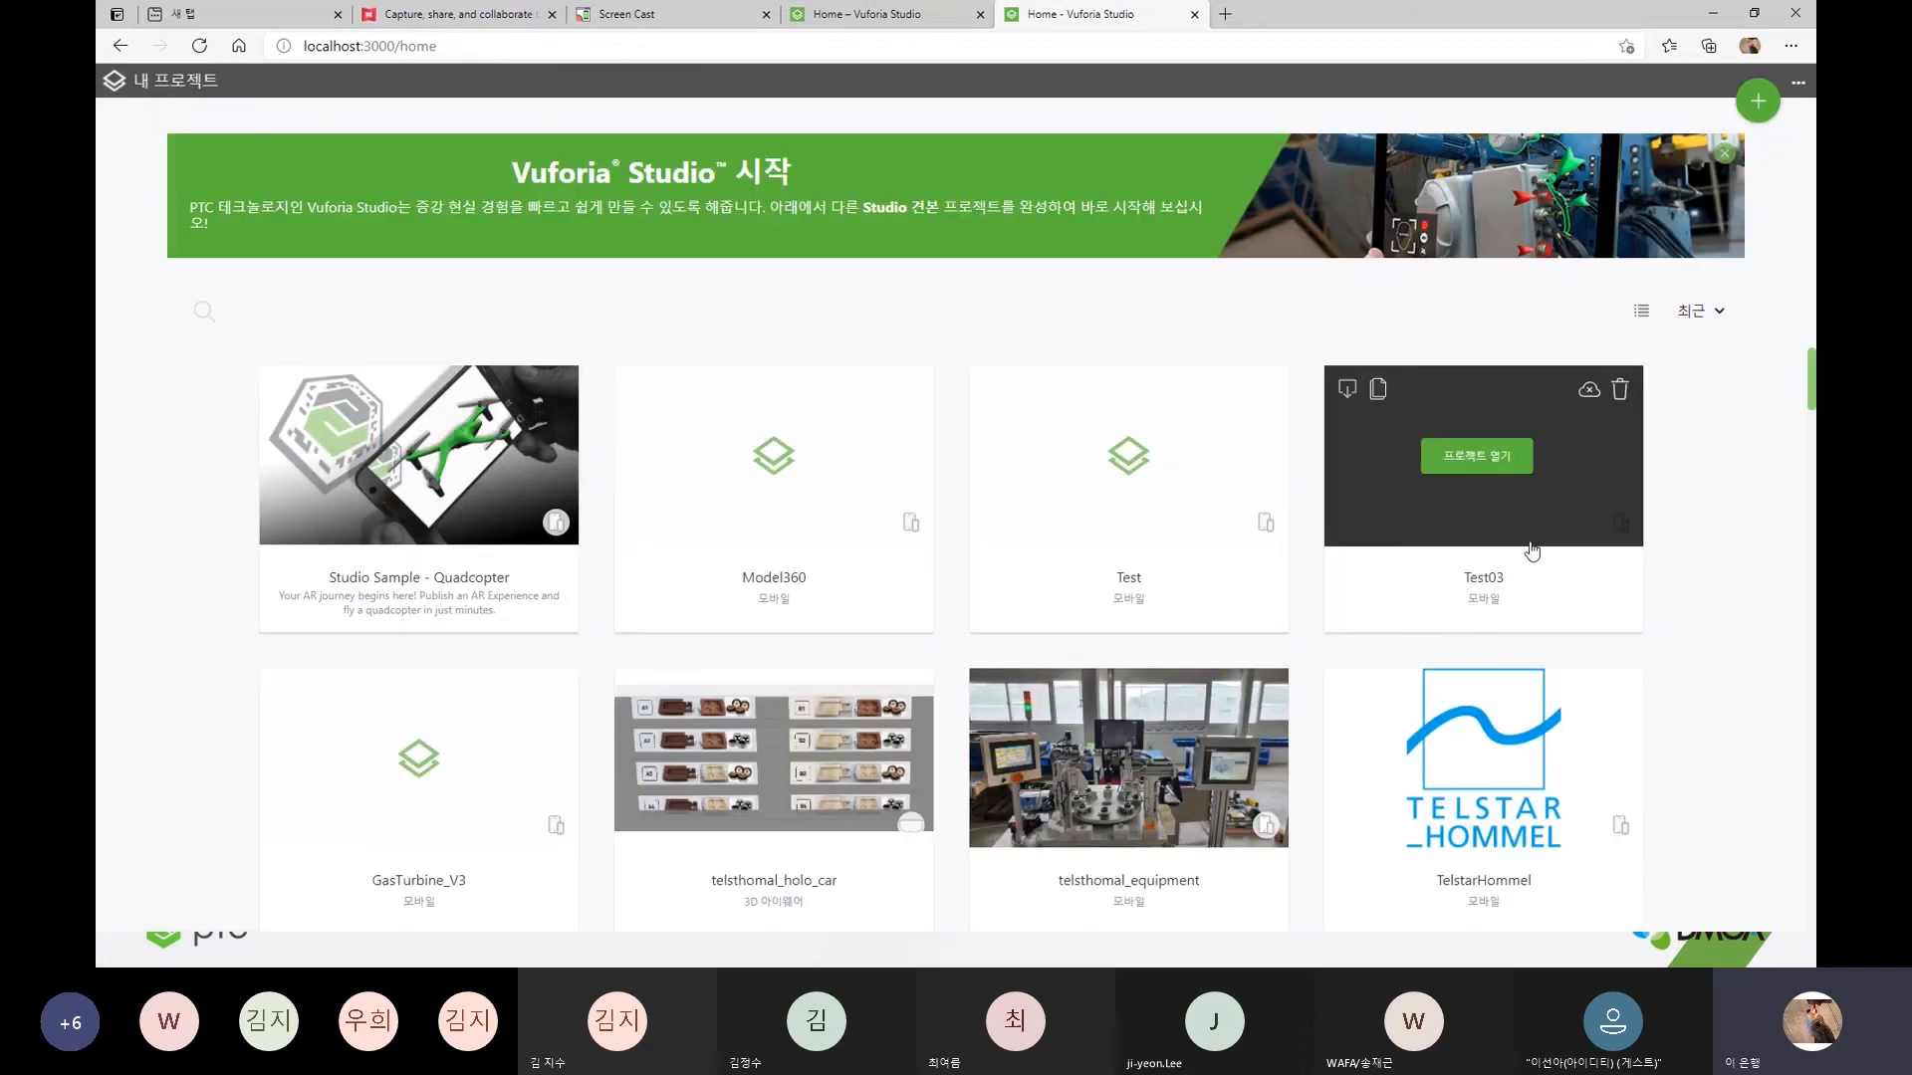
pyautogui.scroll(-6, 1553, 490)
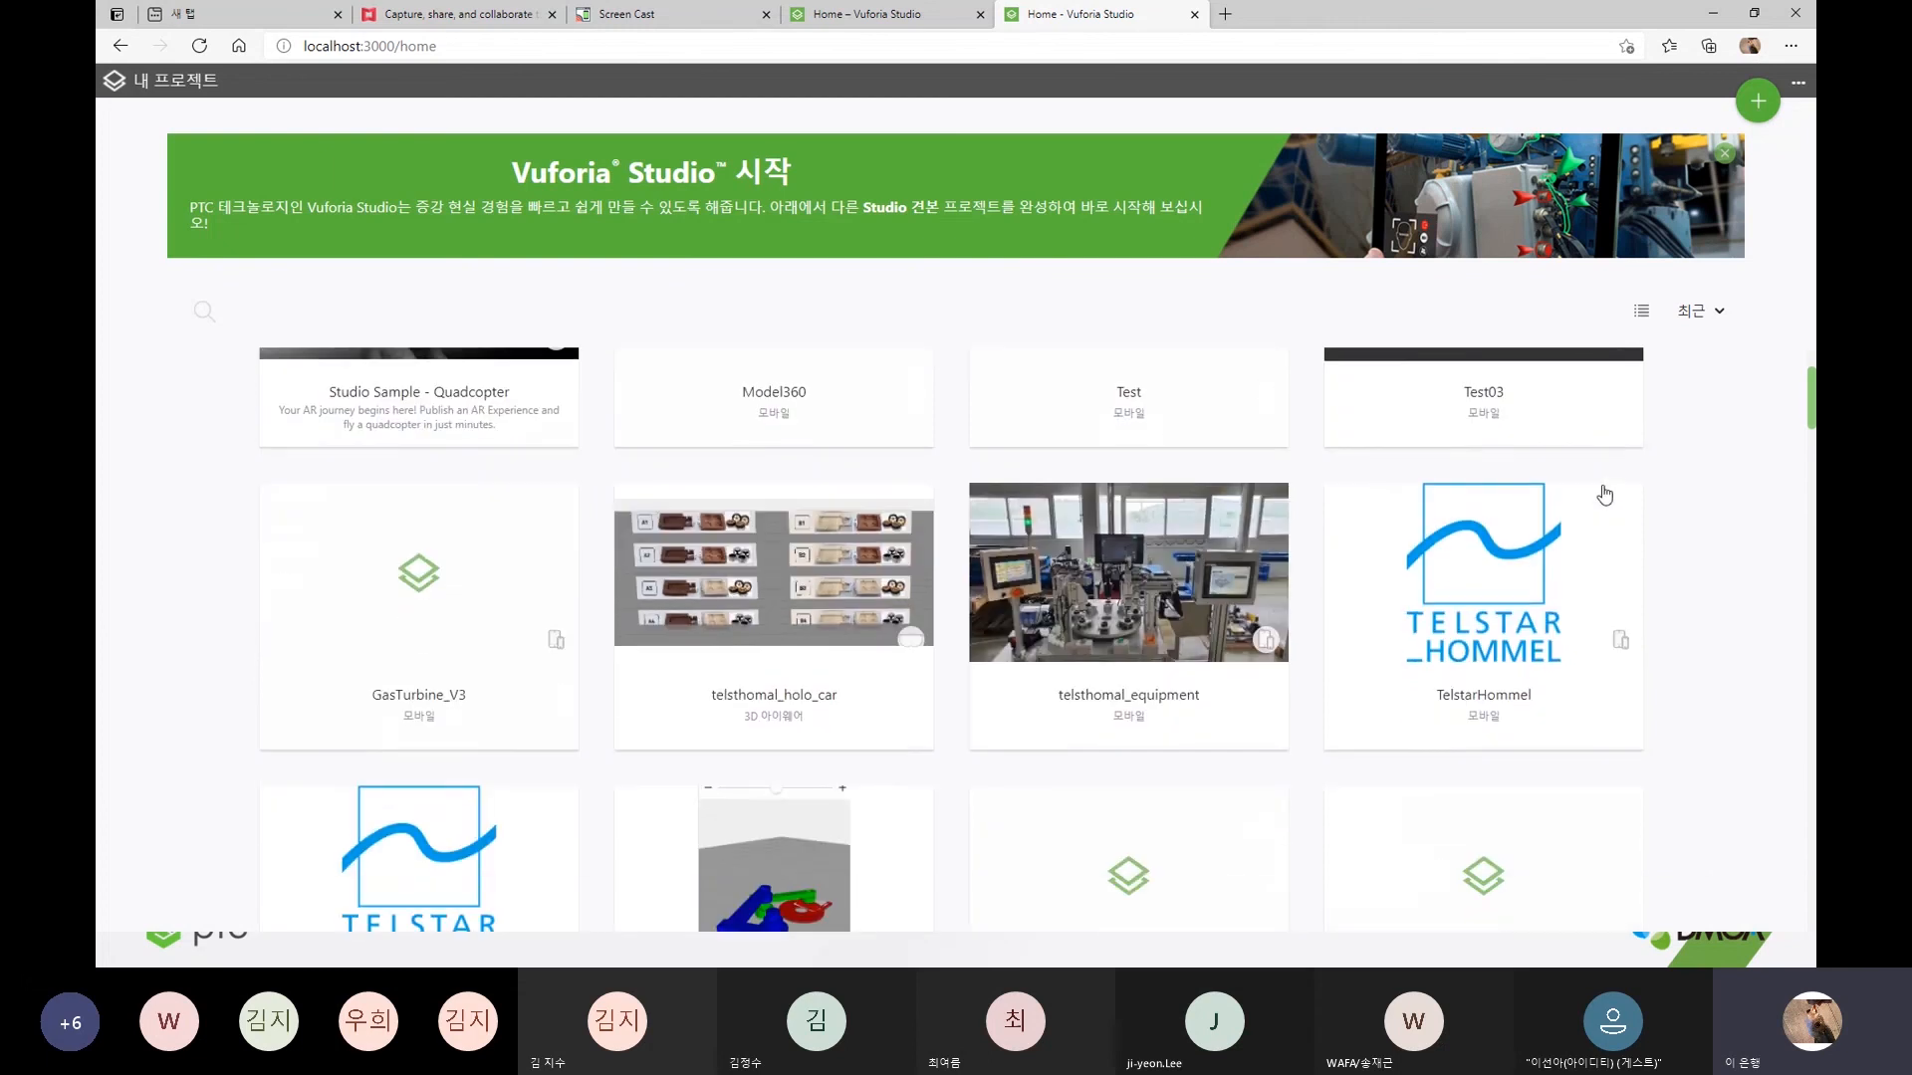
pyautogui.scroll(-5, 1570, 486)
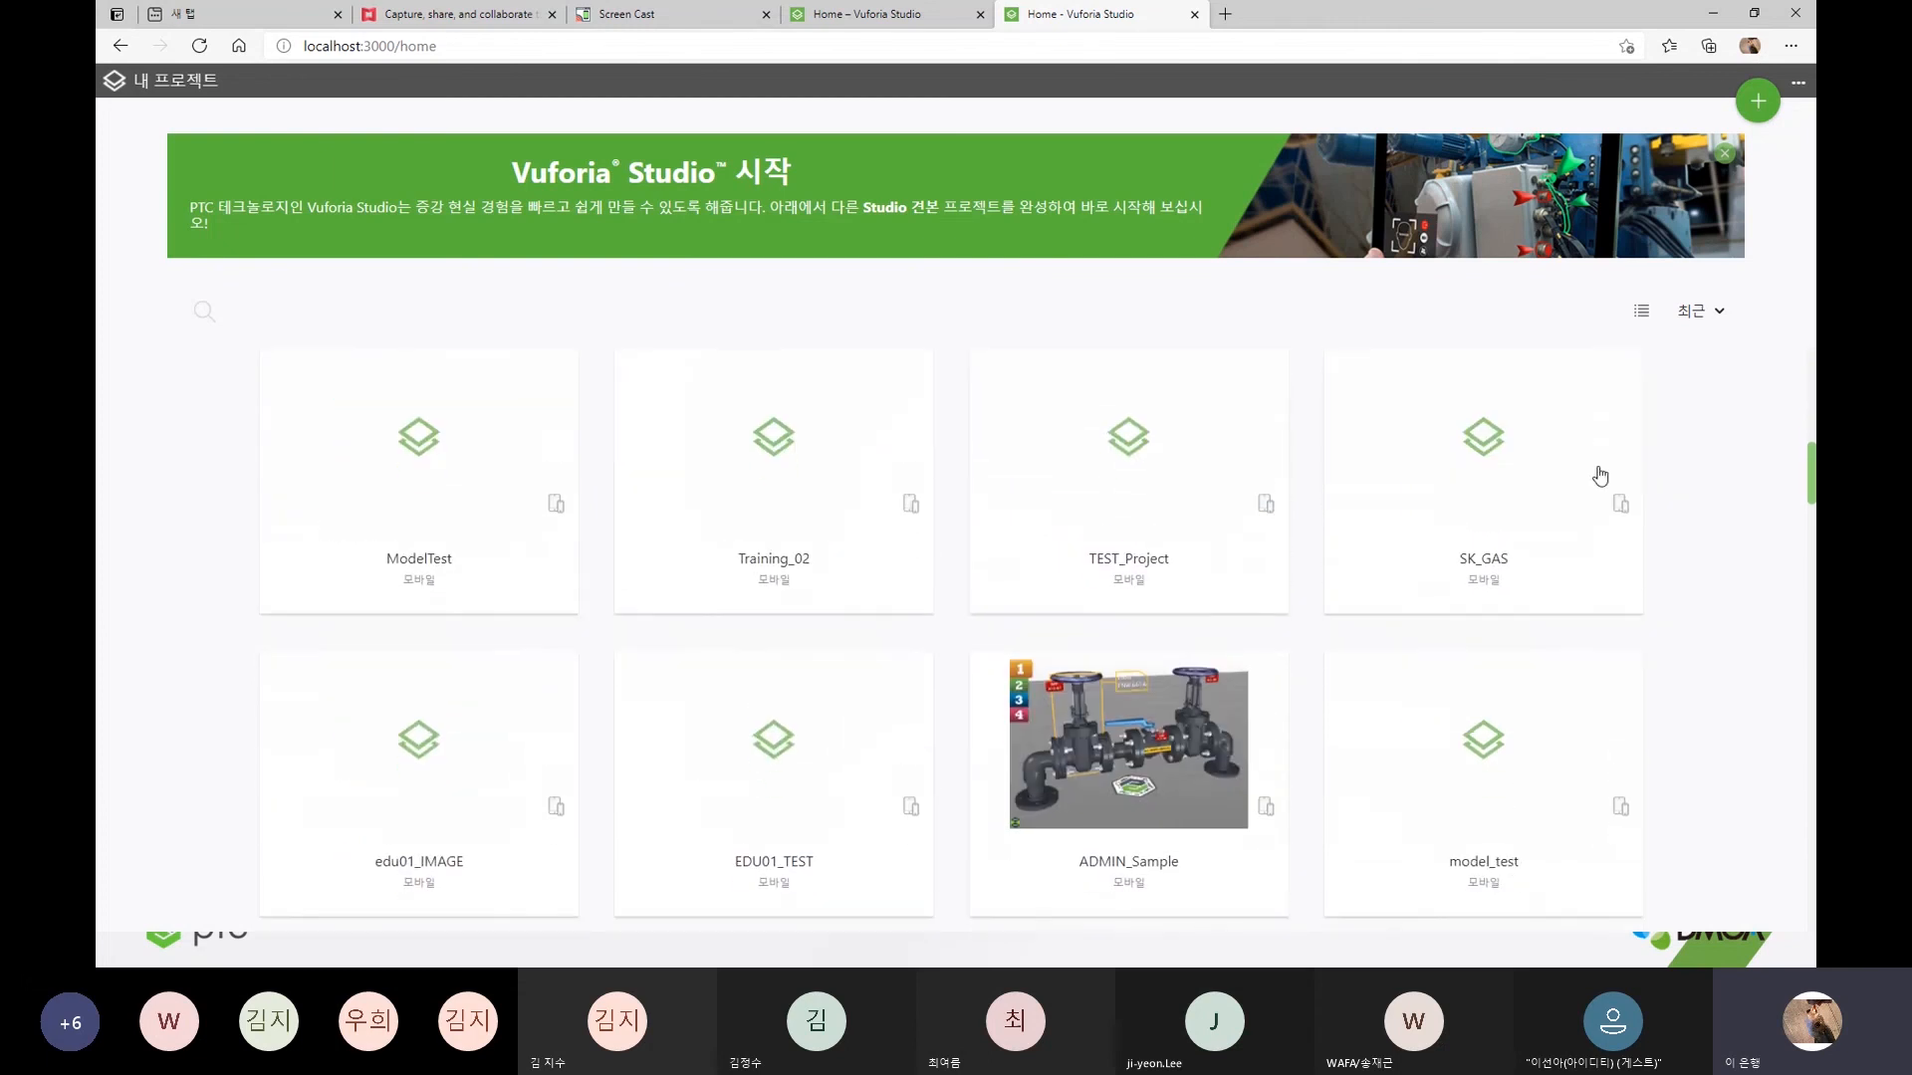
pyautogui.scroll(10, 1654, 509)
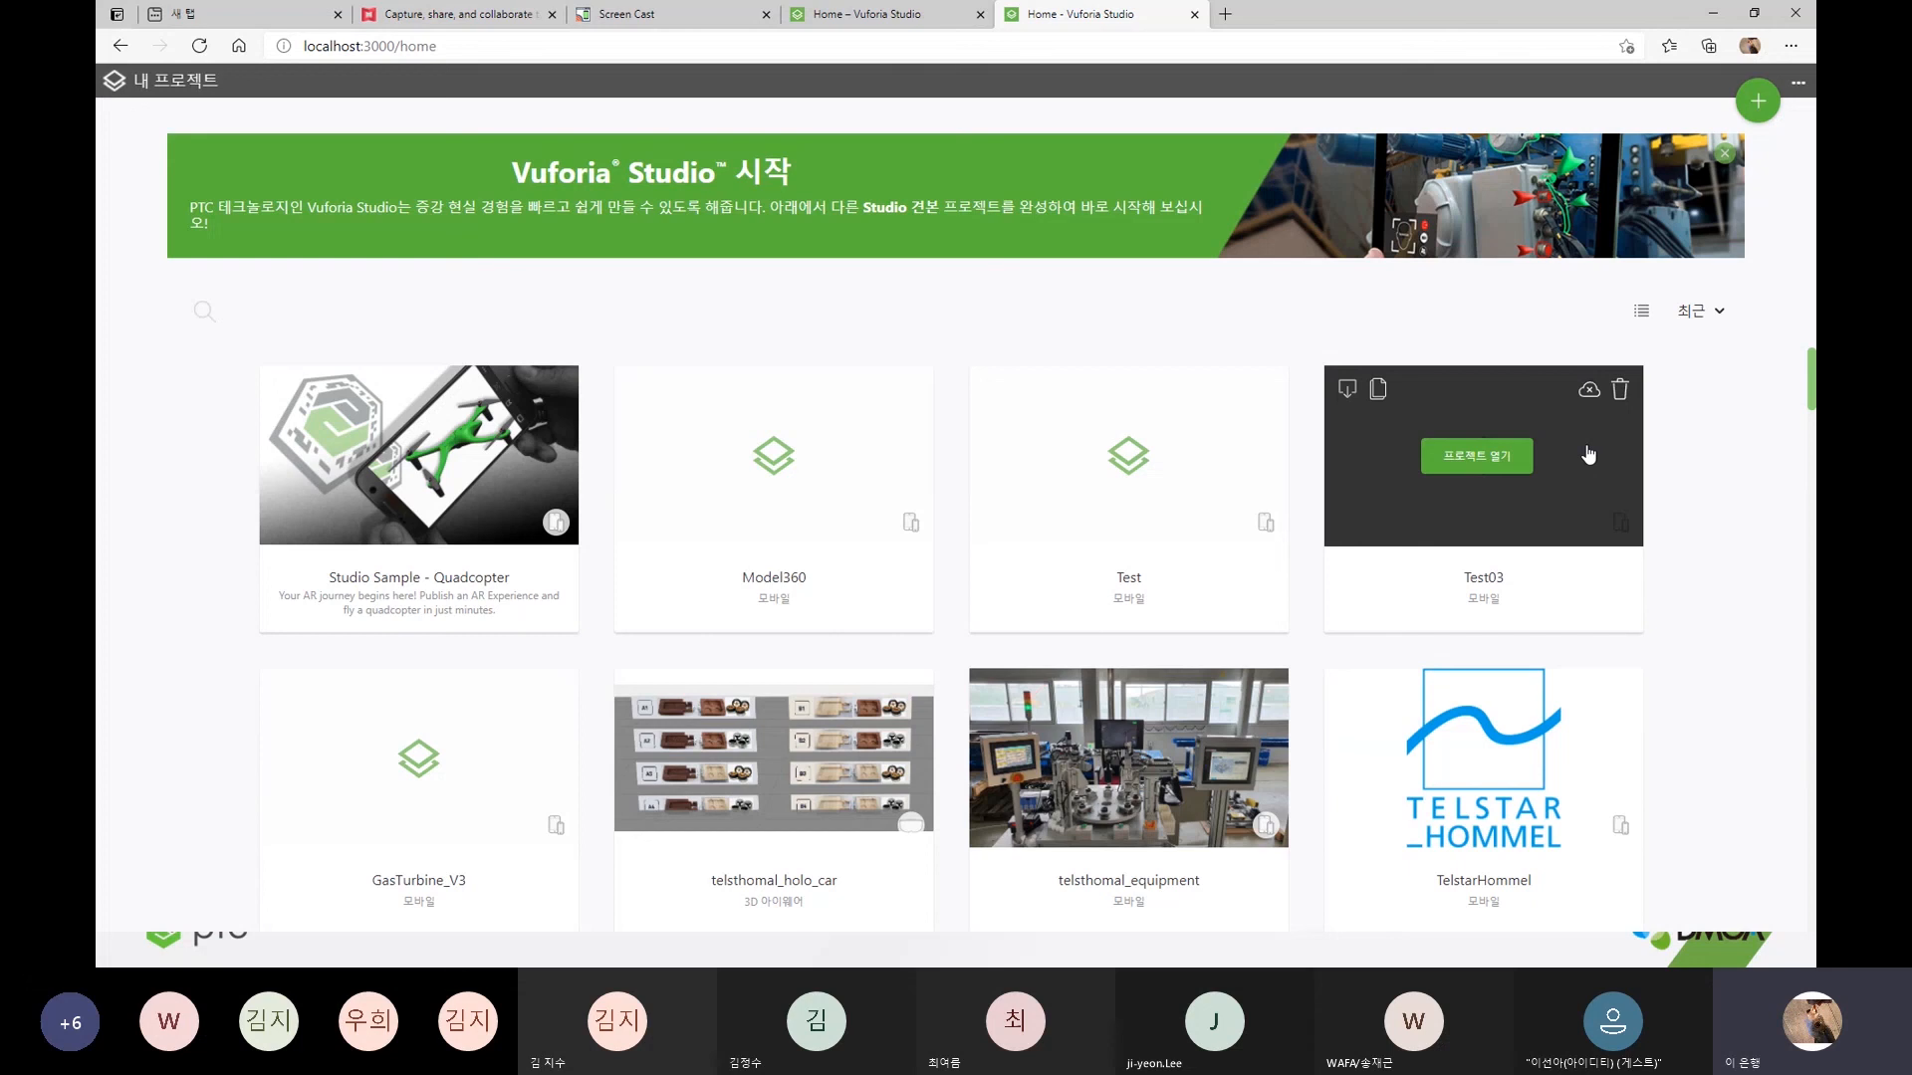
pyautogui.scroll(-9, 1588, 455)
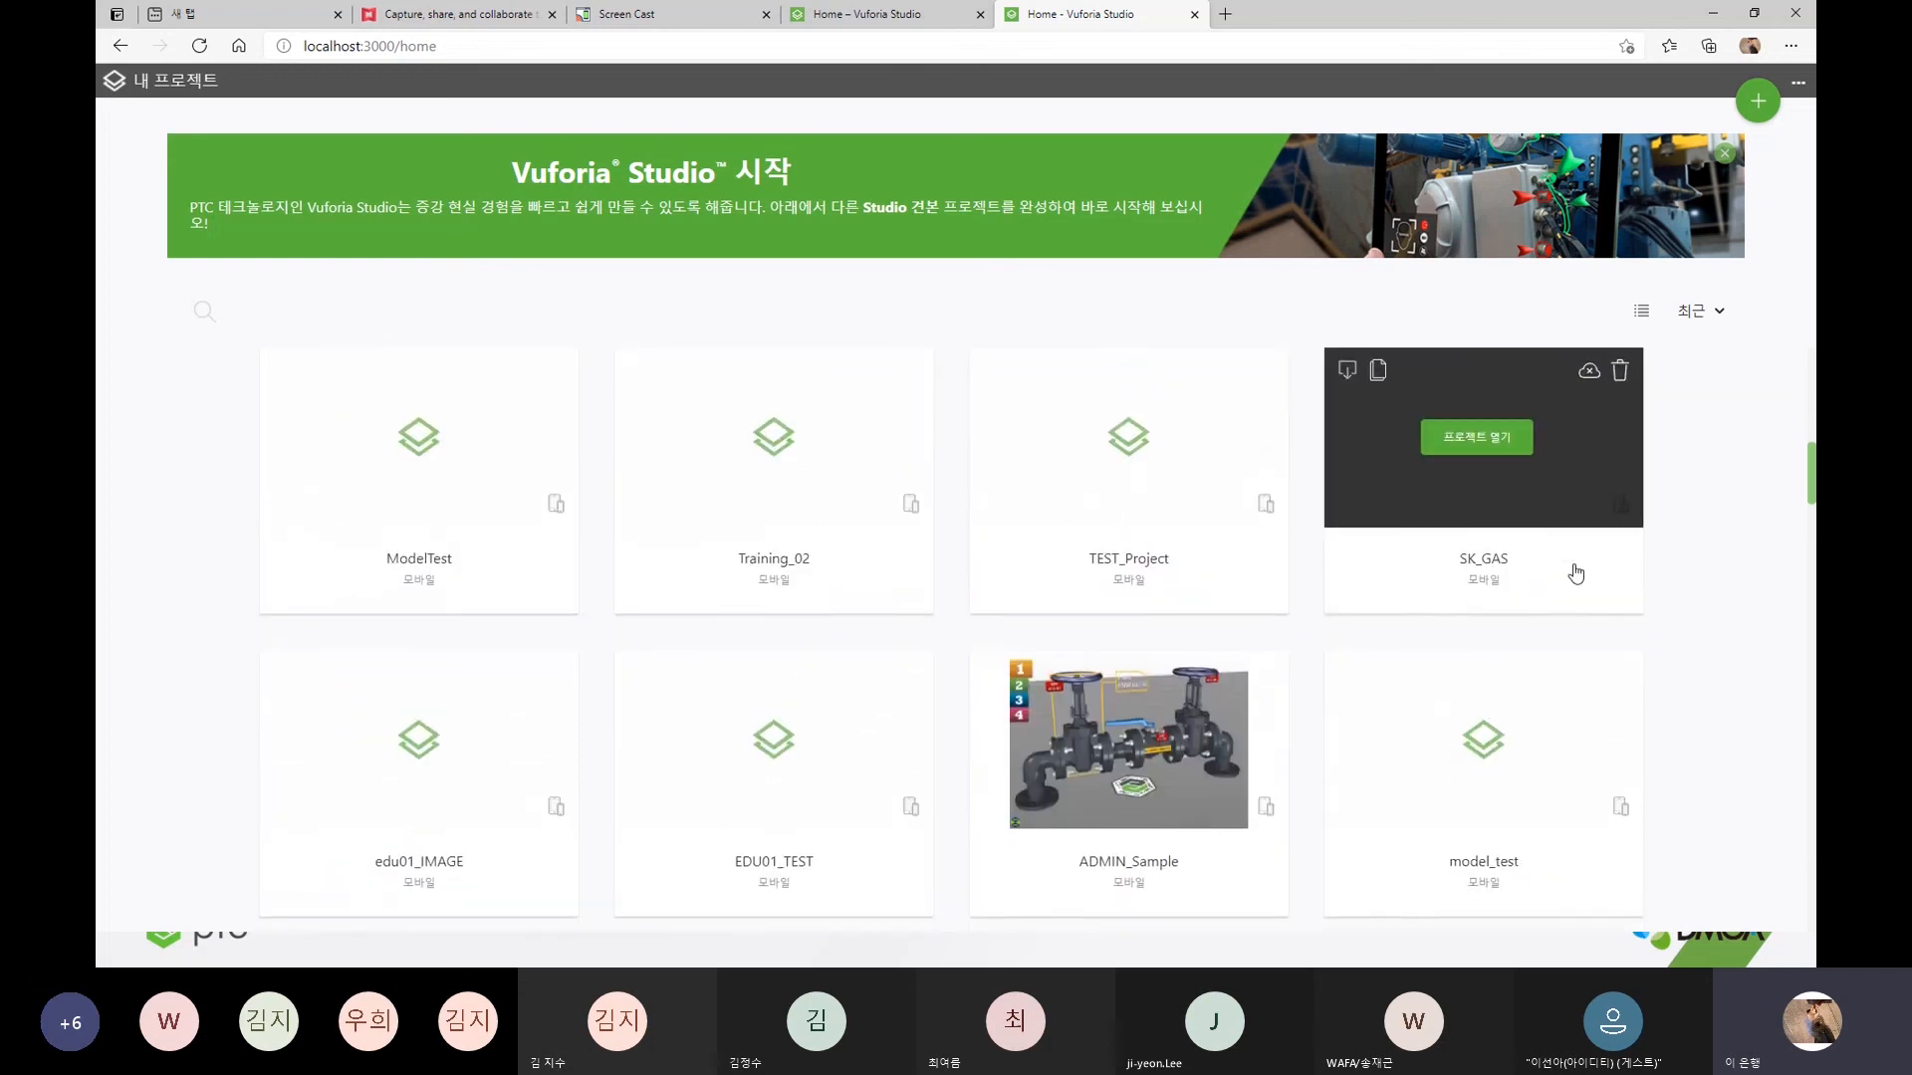
pyautogui.scroll(-12, 1575, 574)
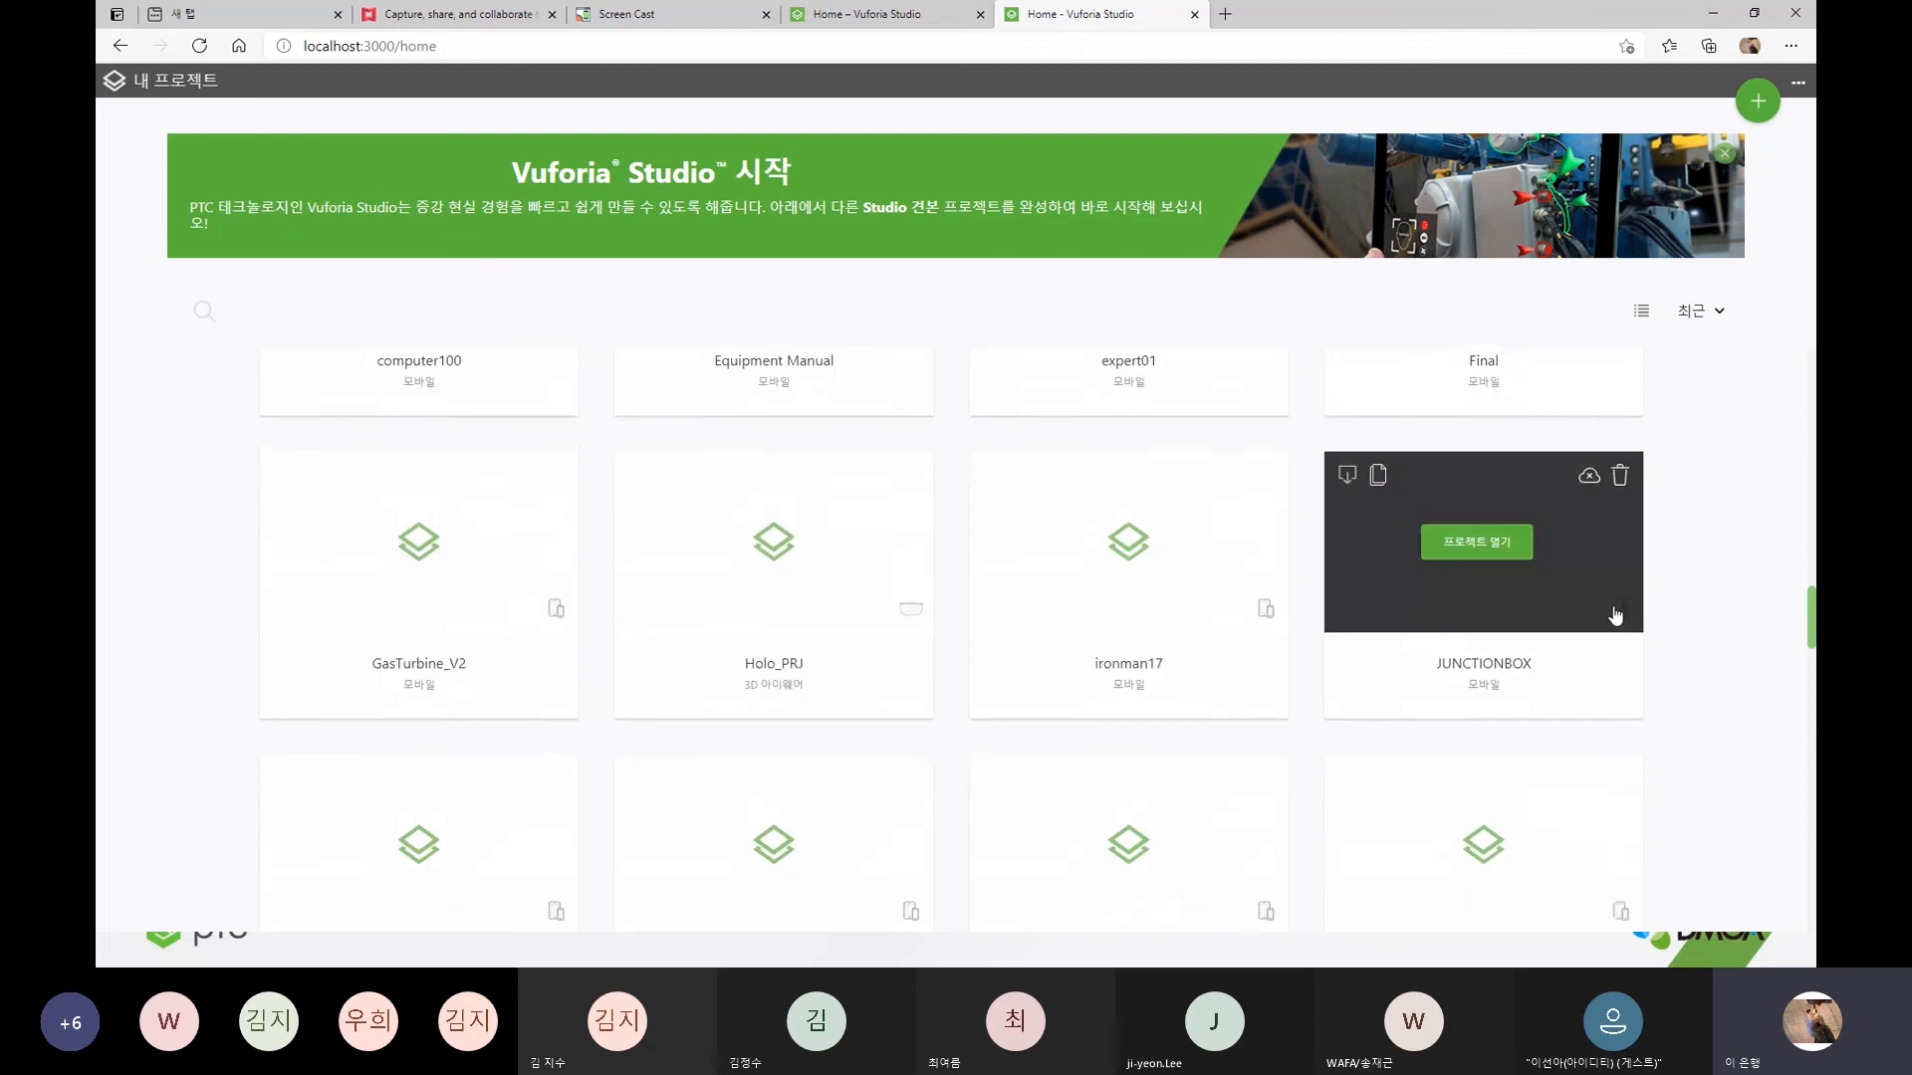
pyautogui.scroll(20, 1766, 607)
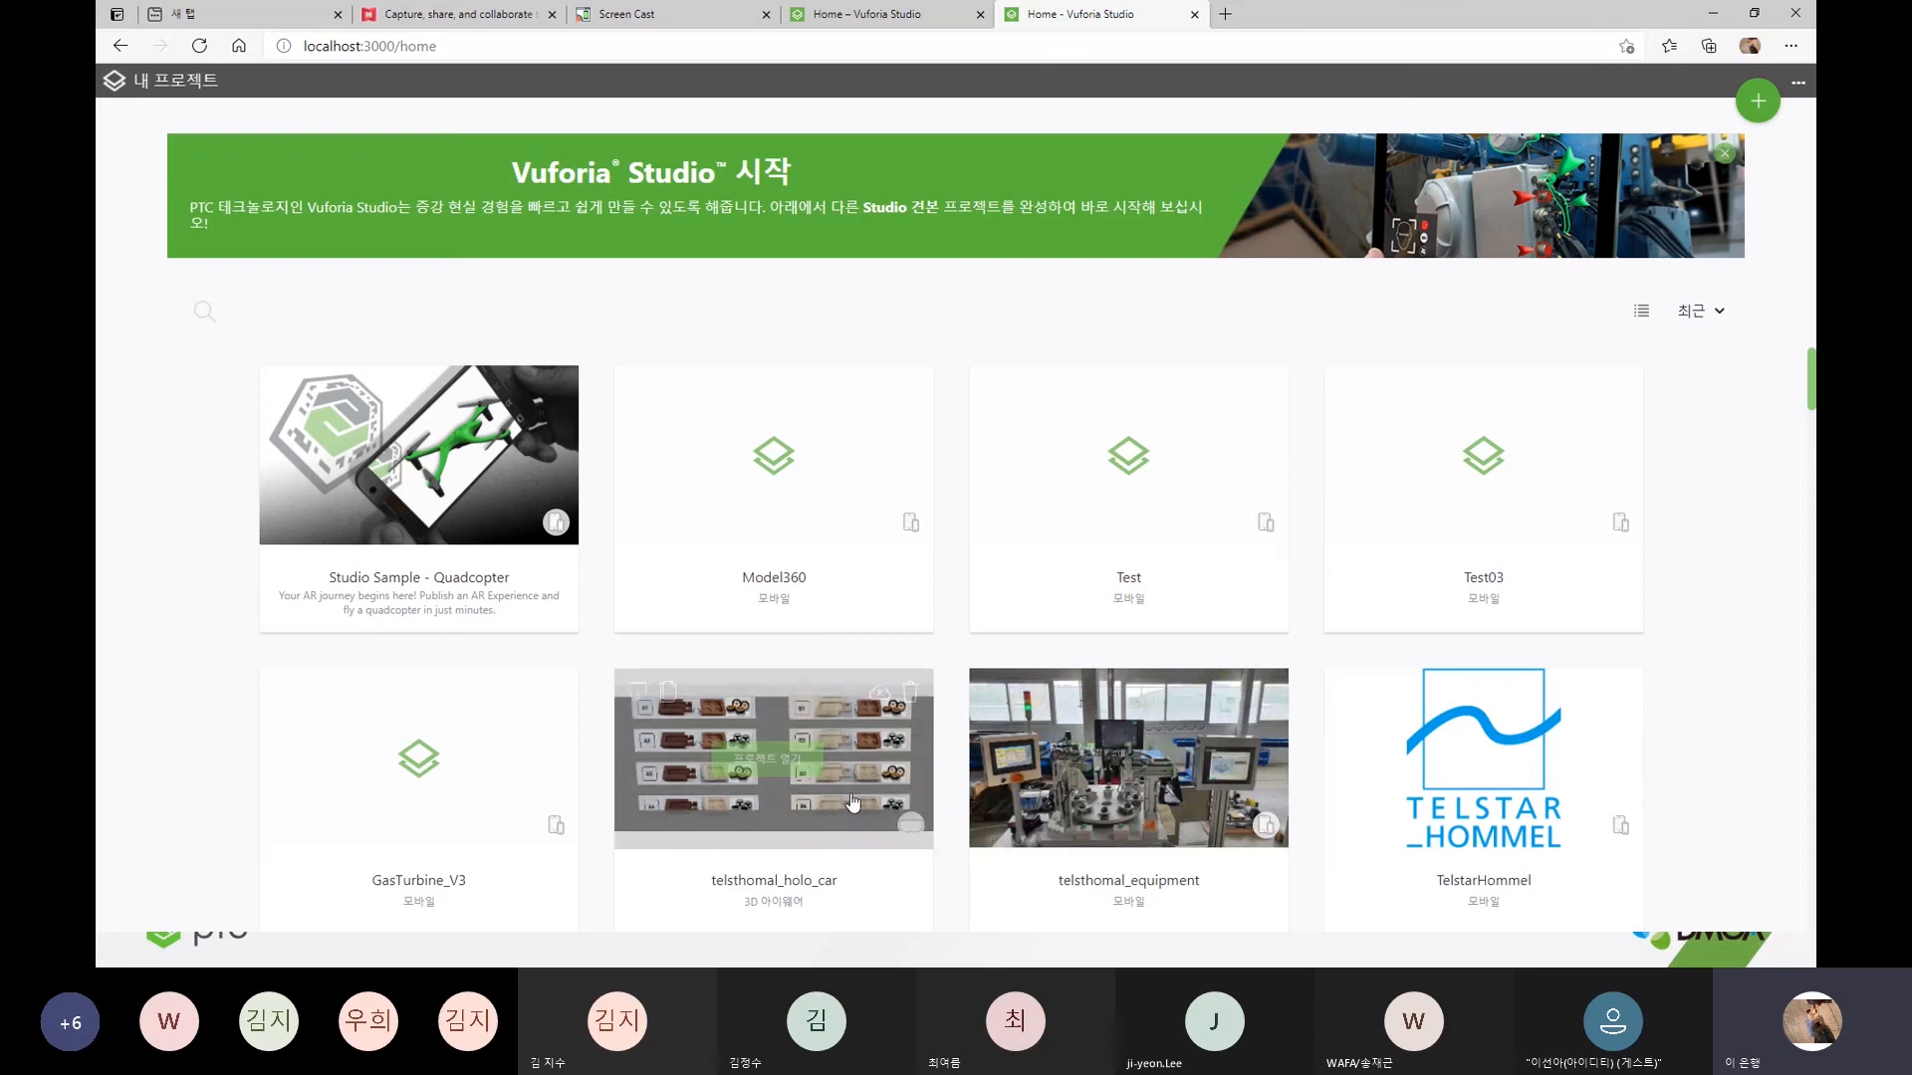
pyautogui.click(408, 762)
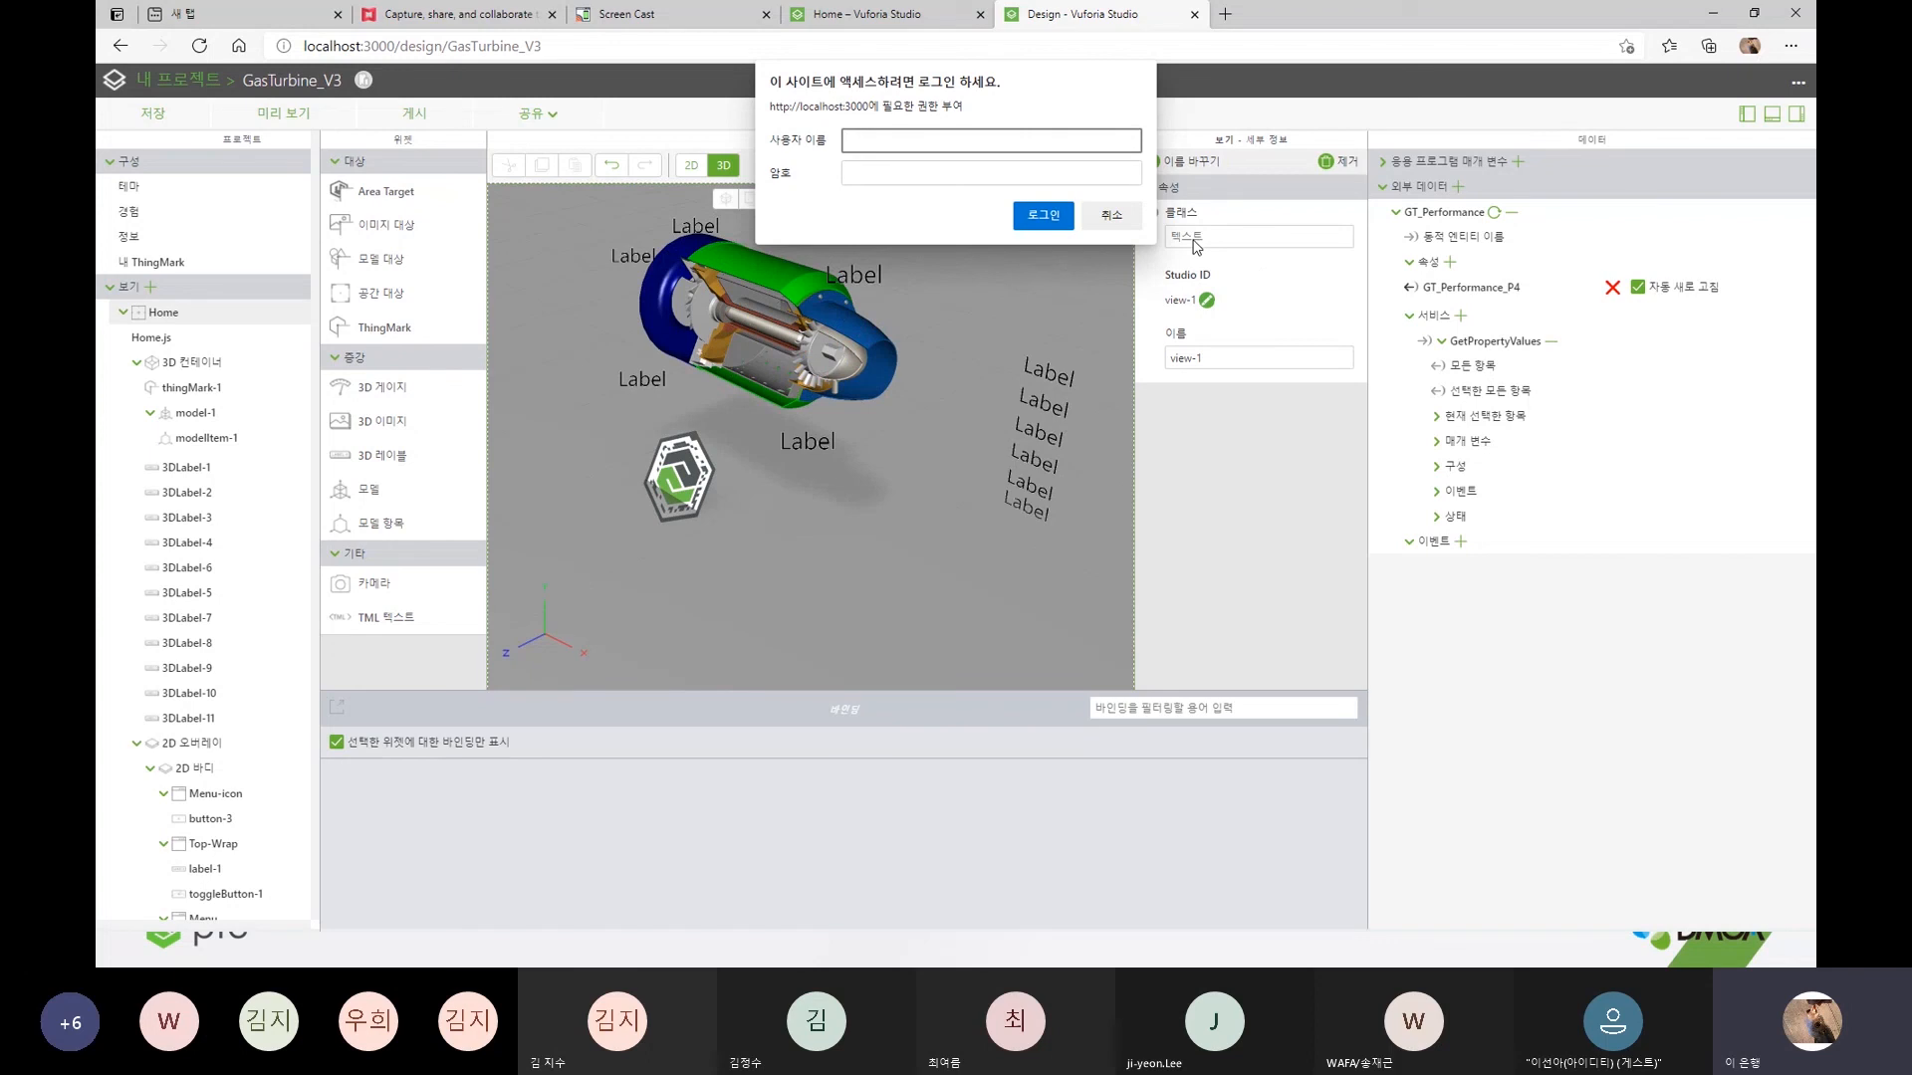
# - Sign in to the site as Administrator with the account password
pyautogui.write('Administrator')
pyautogui.press('Tab')
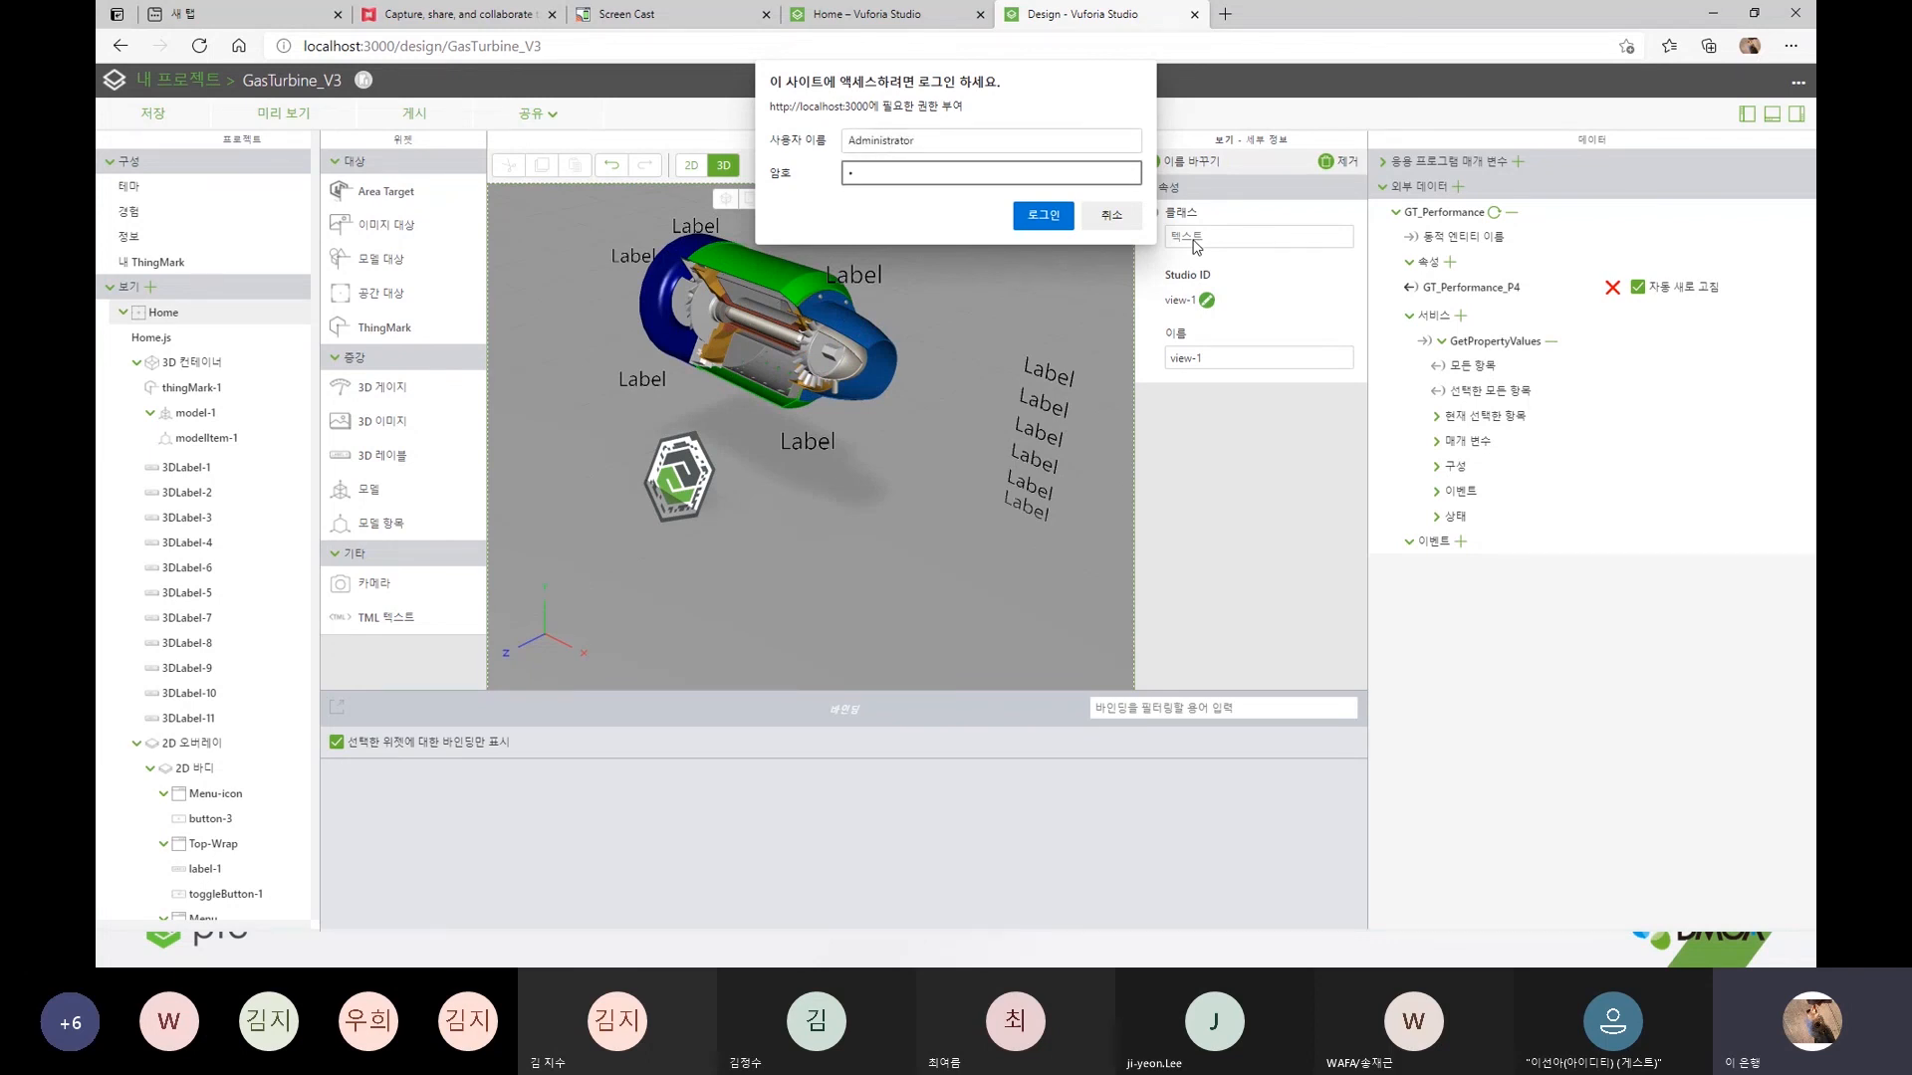
pyautogui.write('••••••••••')
pyautogui.press('Return')
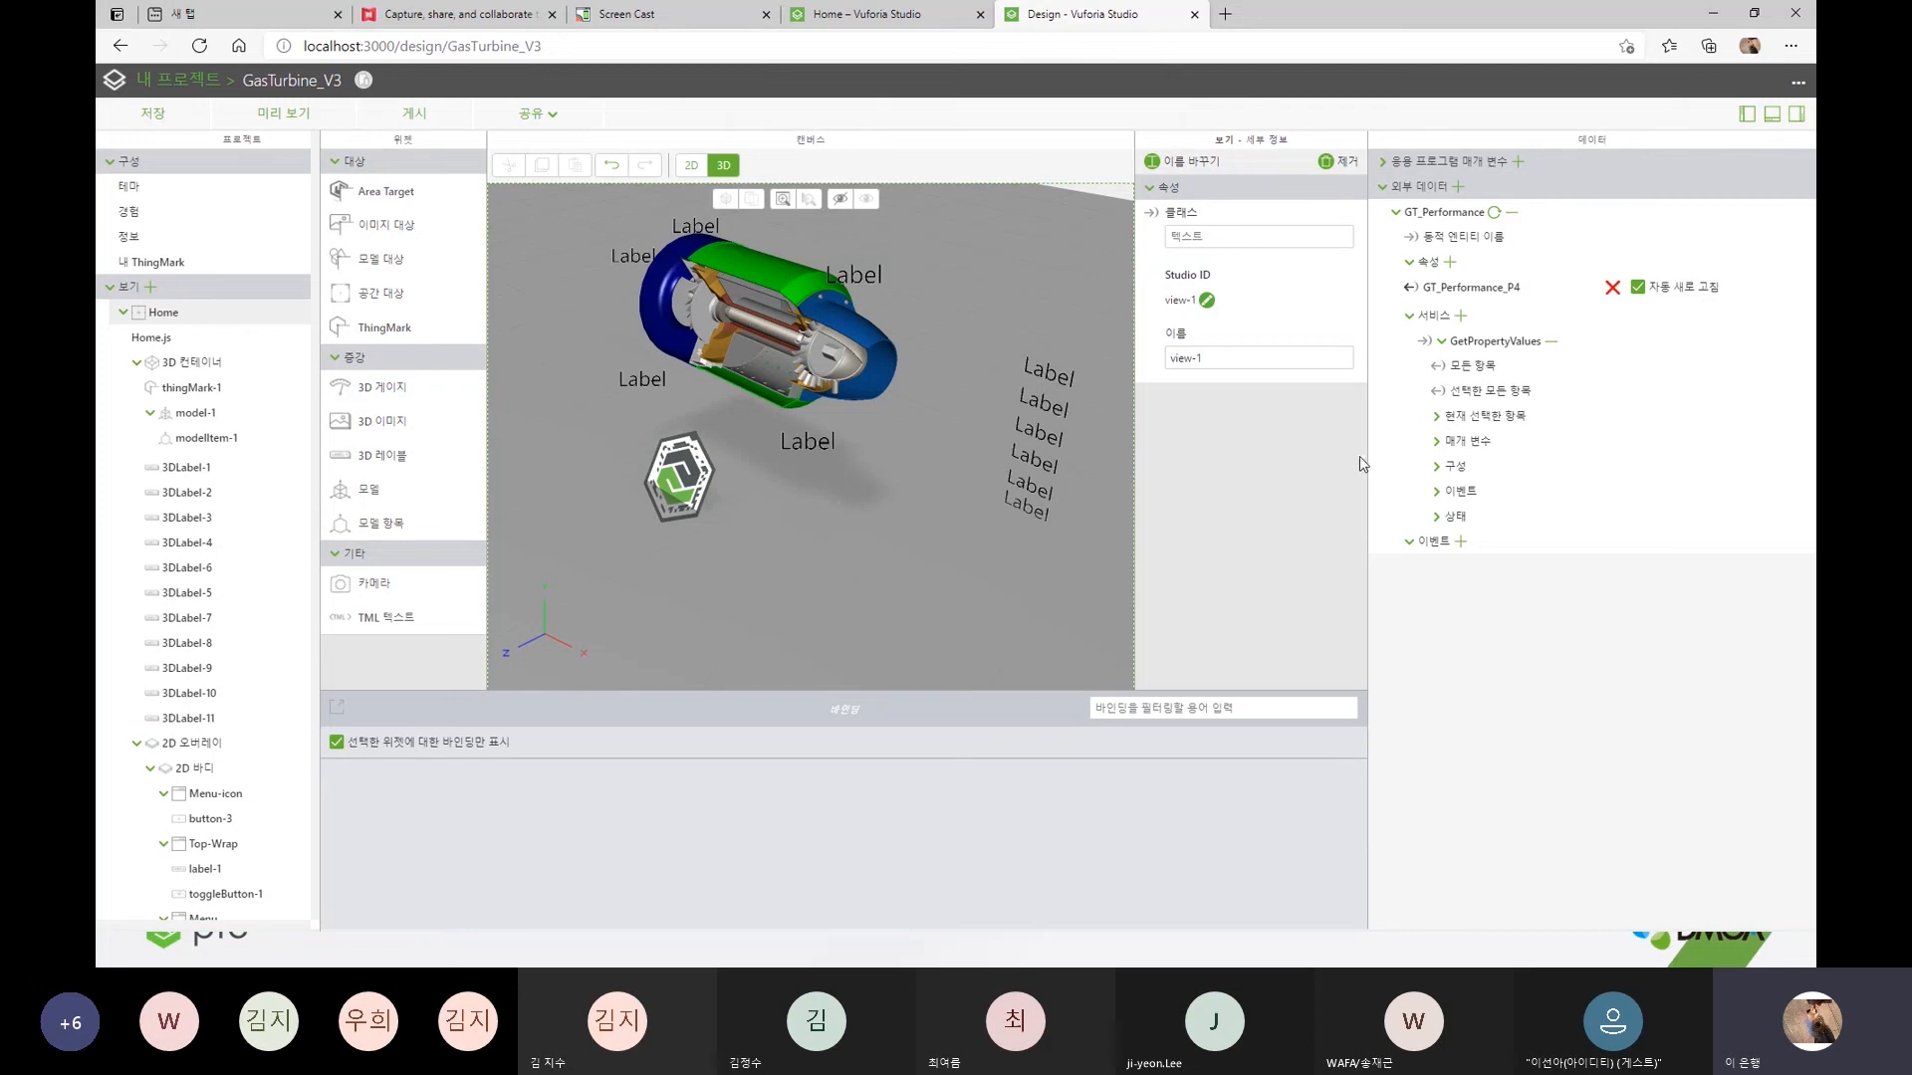
# - Enlarge the 3D canvas and launch the iPad preview of the GasTurbine_V3 project
pyautogui.moveTo(1367, 461); pyautogui.dragTo(1548, 463)
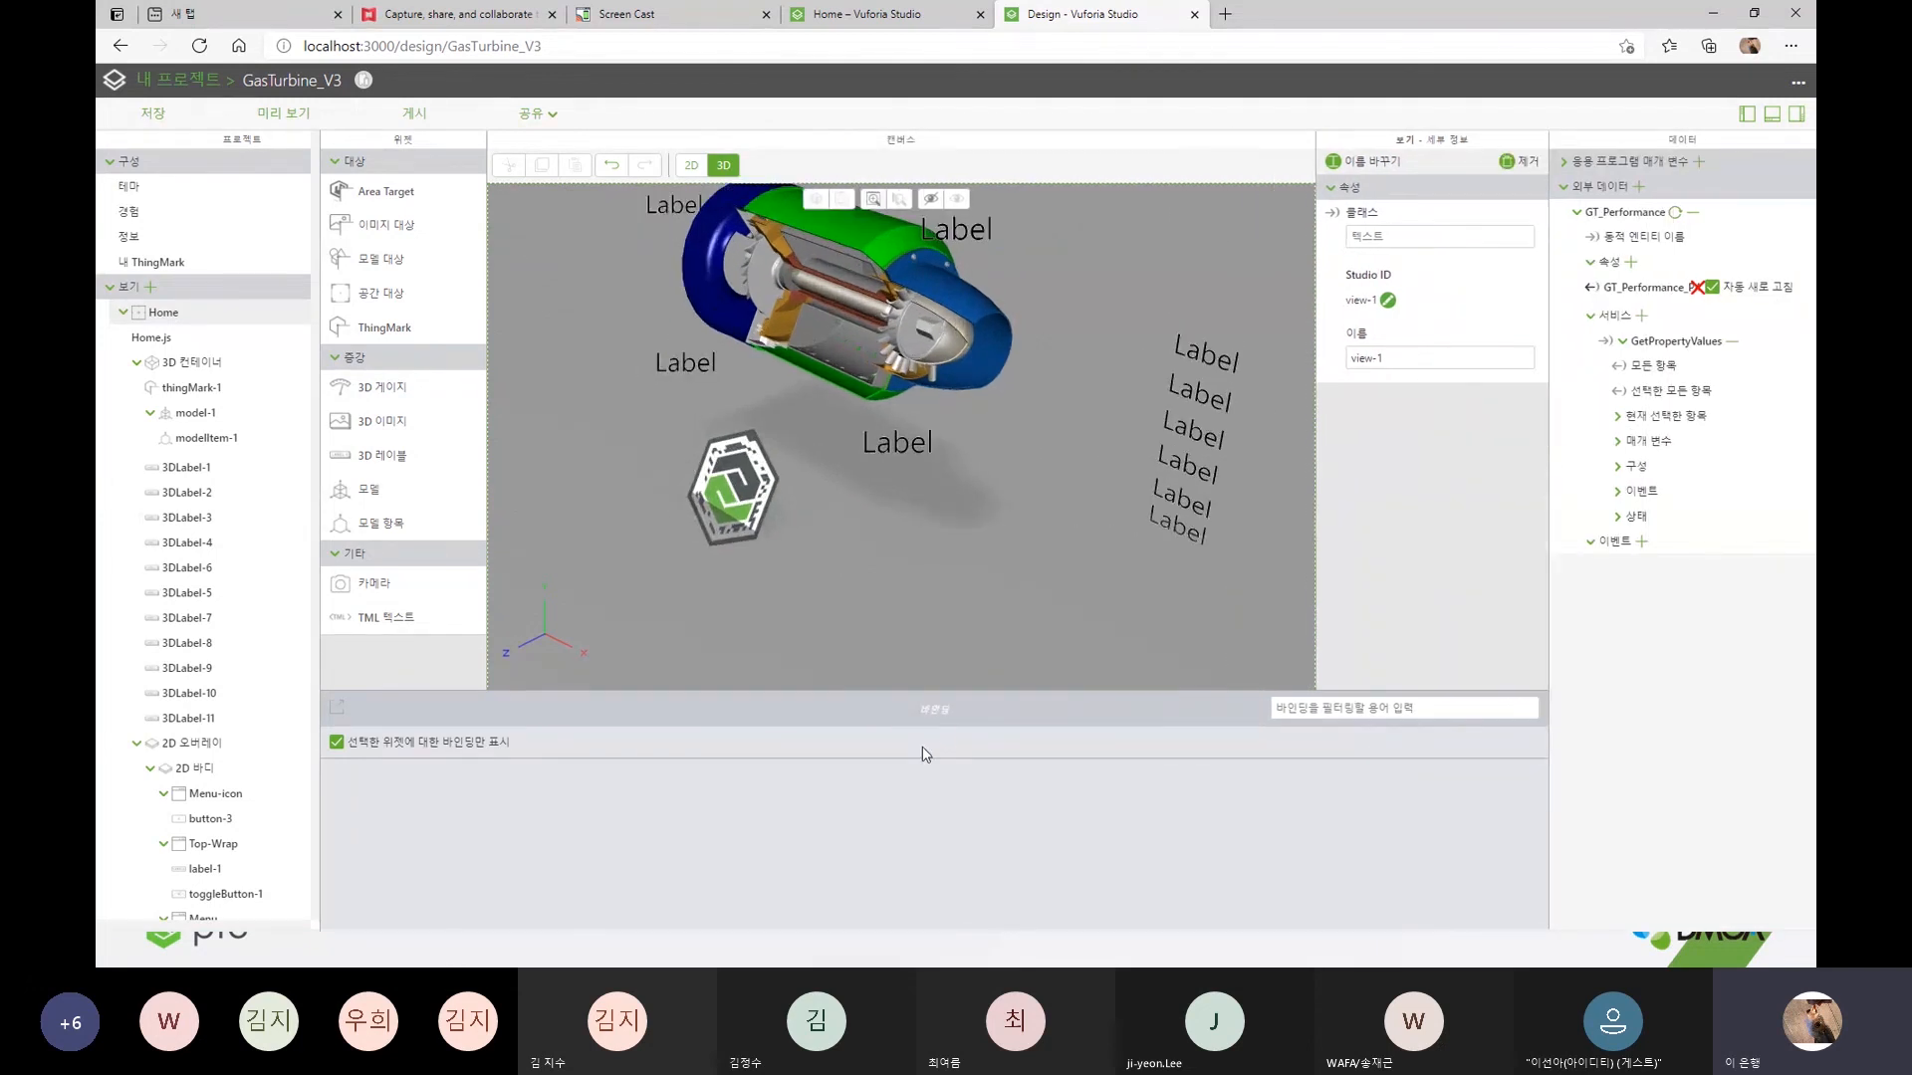
pyautogui.click(982, 695)
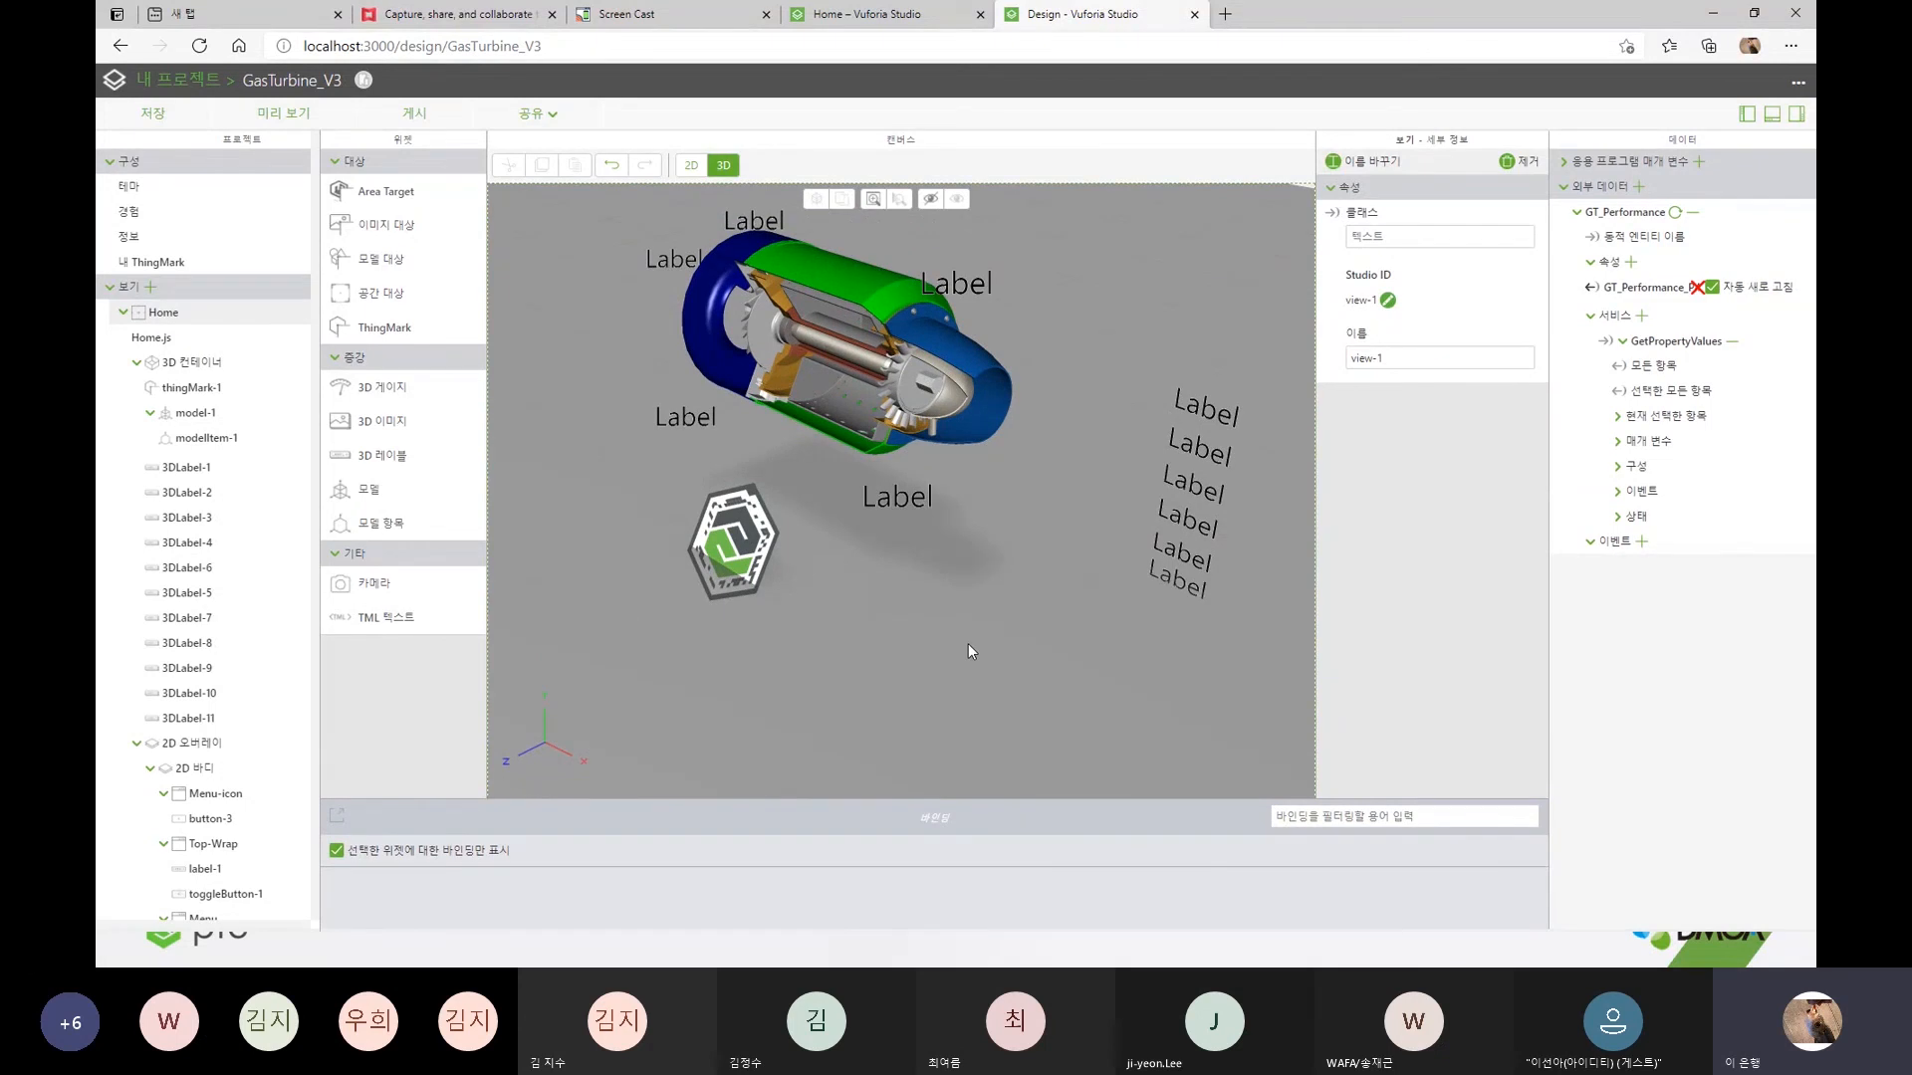
pyautogui.click(279, 115)
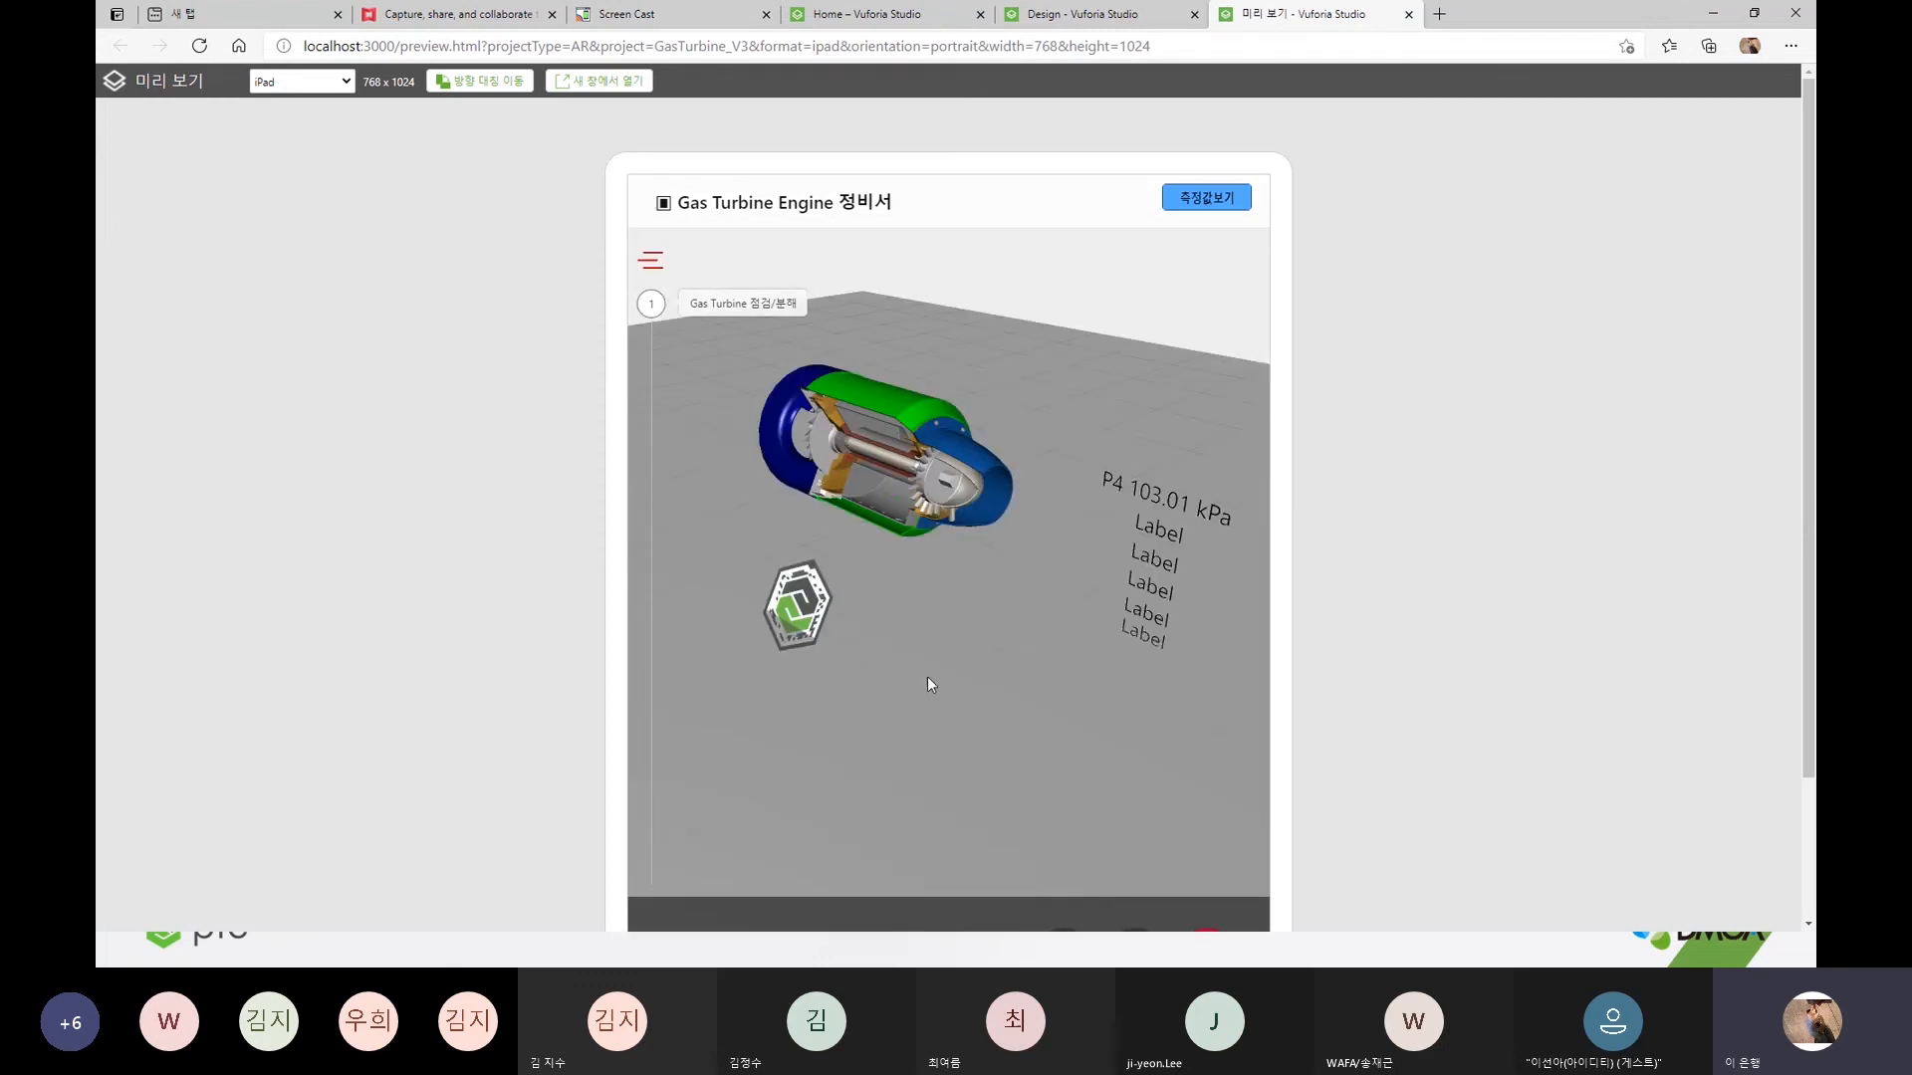
pyautogui.moveTo(895, 662); pyautogui.dragTo(887, 635)
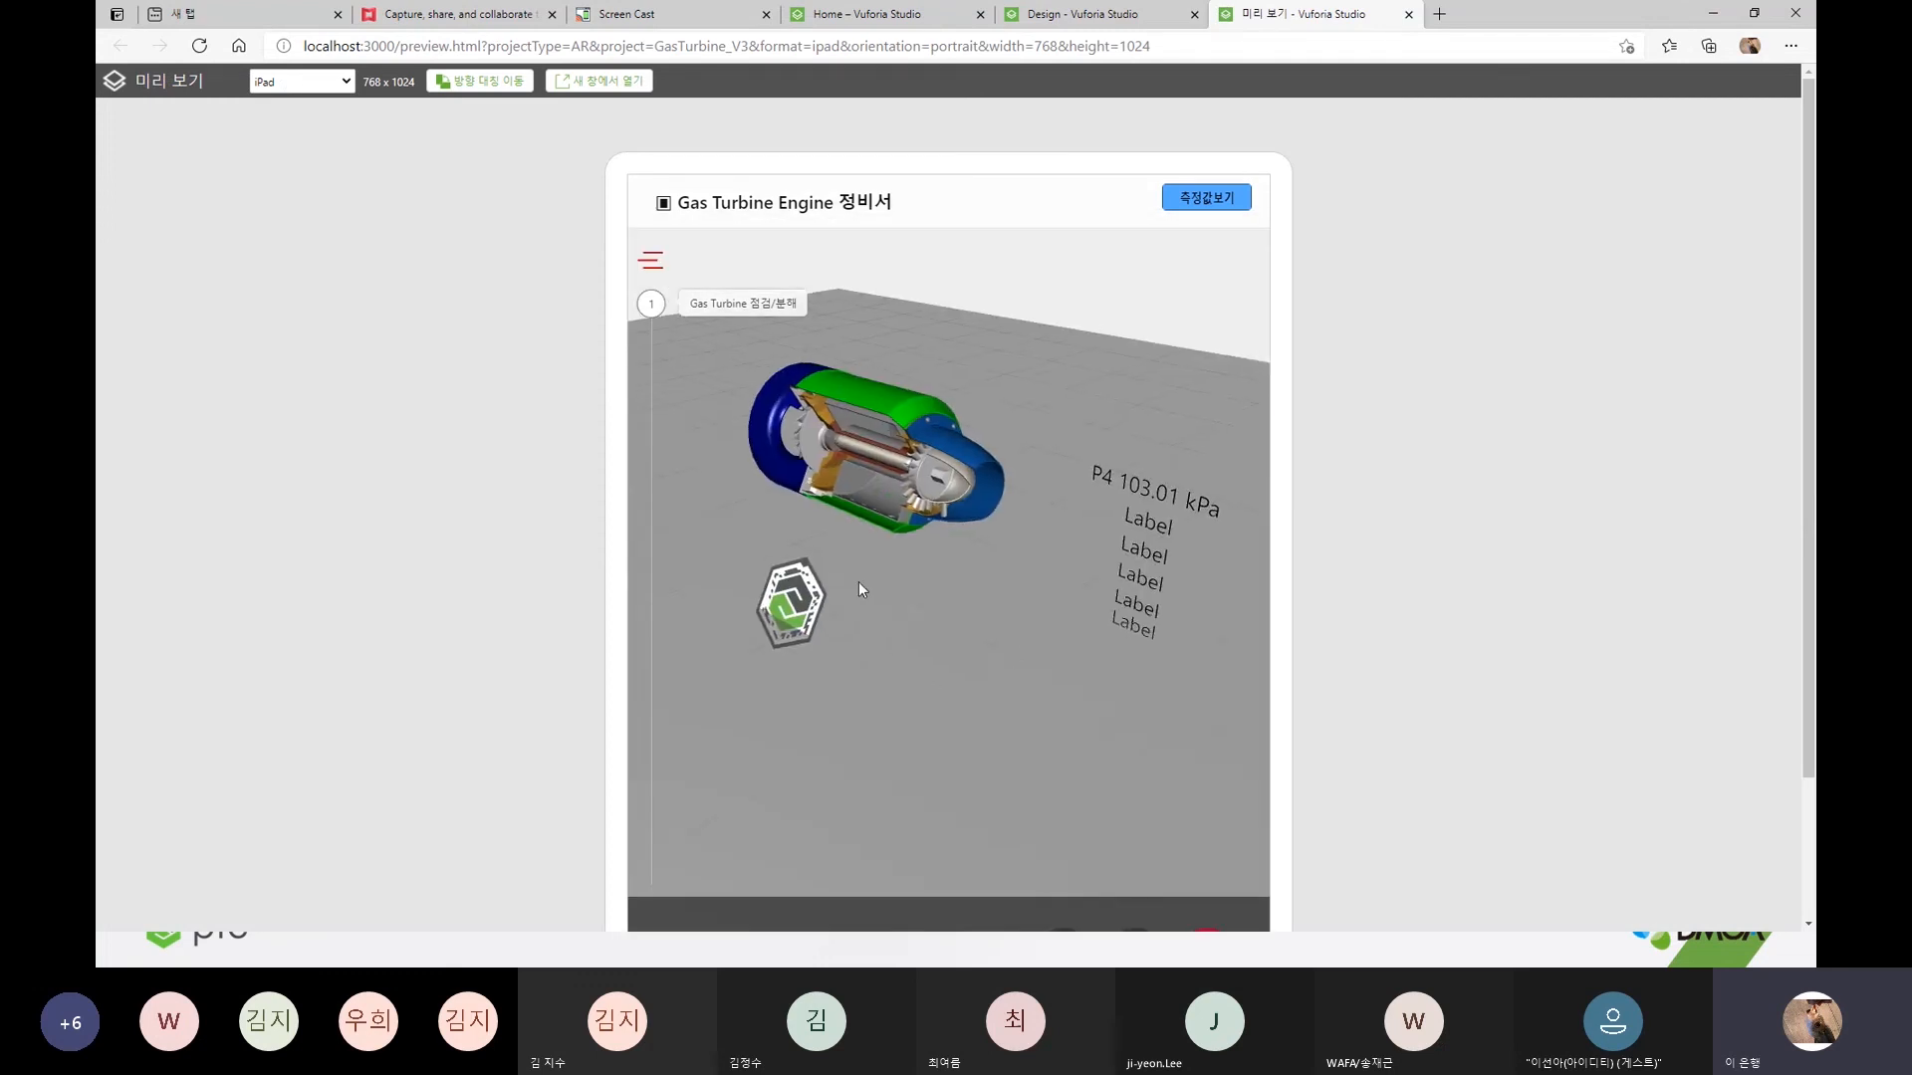
pyautogui.moveTo(858, 582); pyautogui.dragTo(926, 642, button='right')
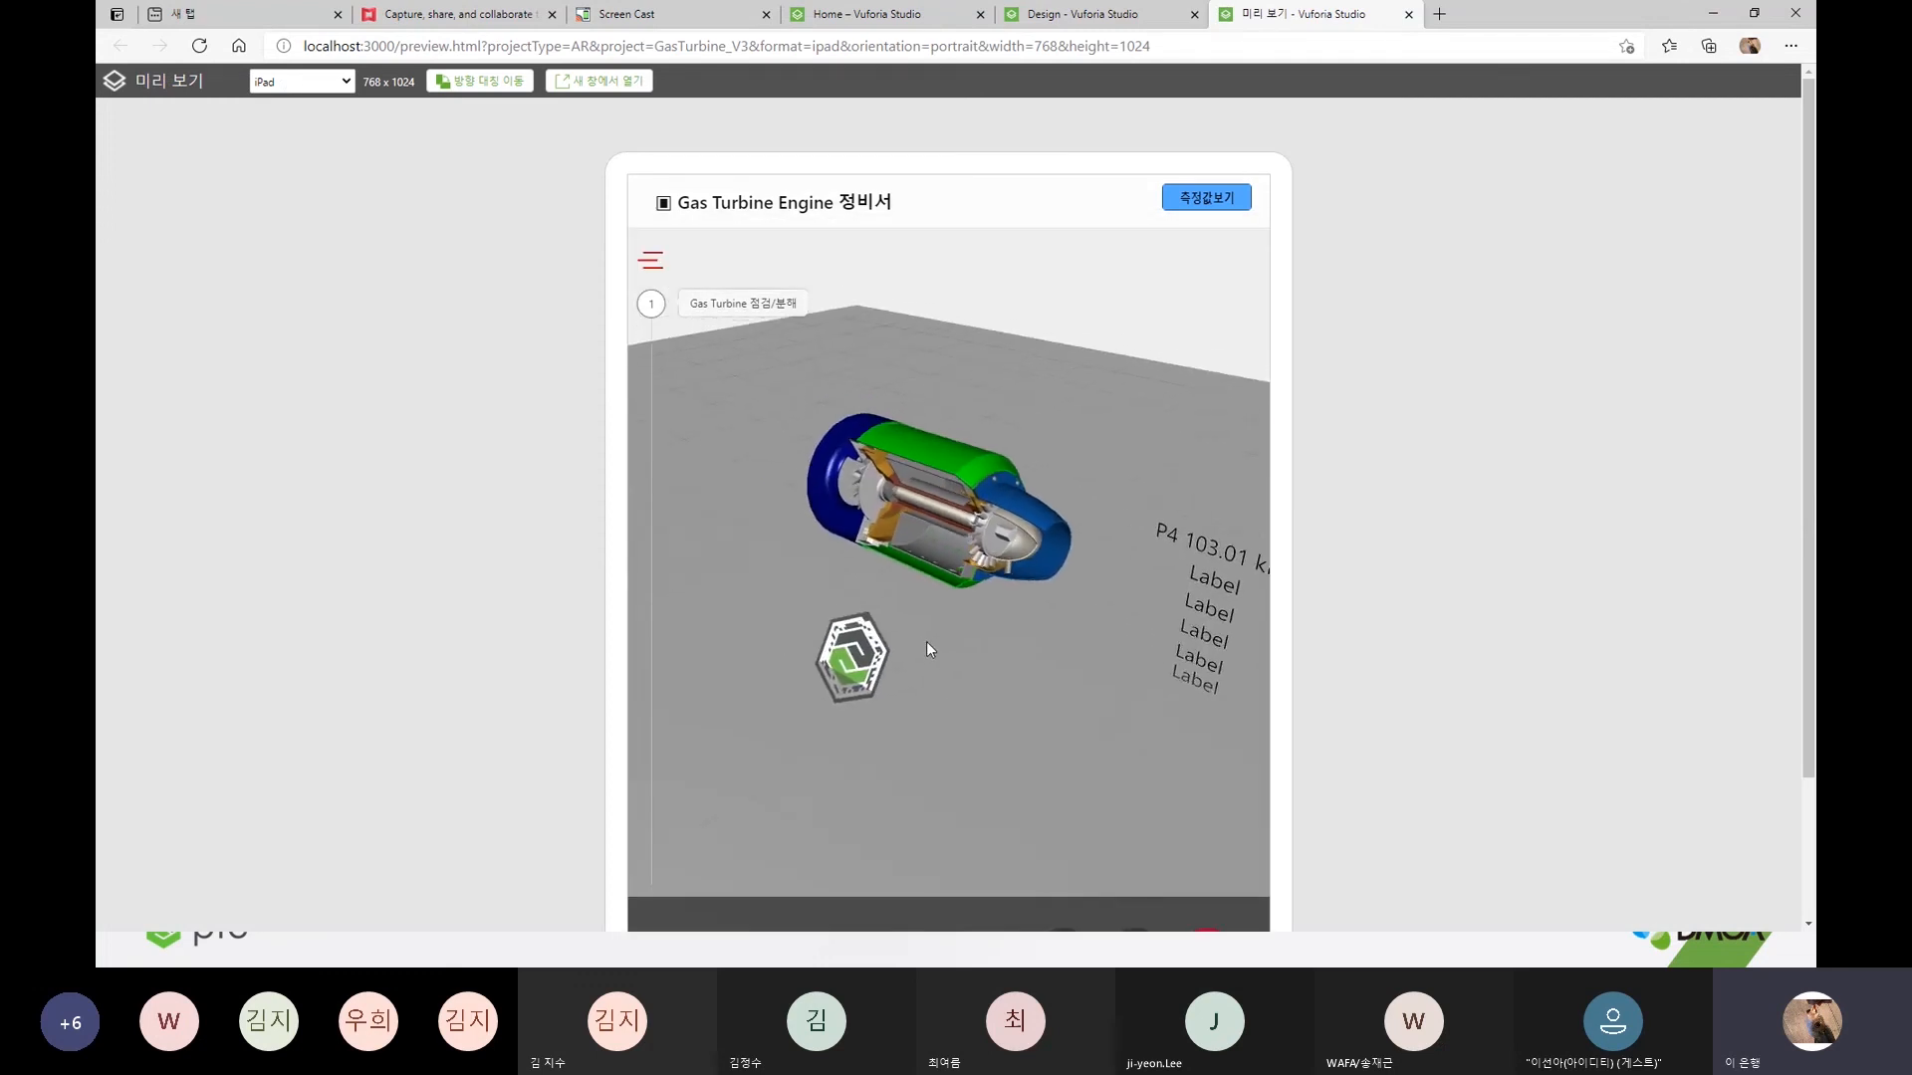
# - Start the Gas Turbine 점검/분해 procedure in the preview at 80% page zoom and advance to its second instruction
pyautogui.click(754, 314)
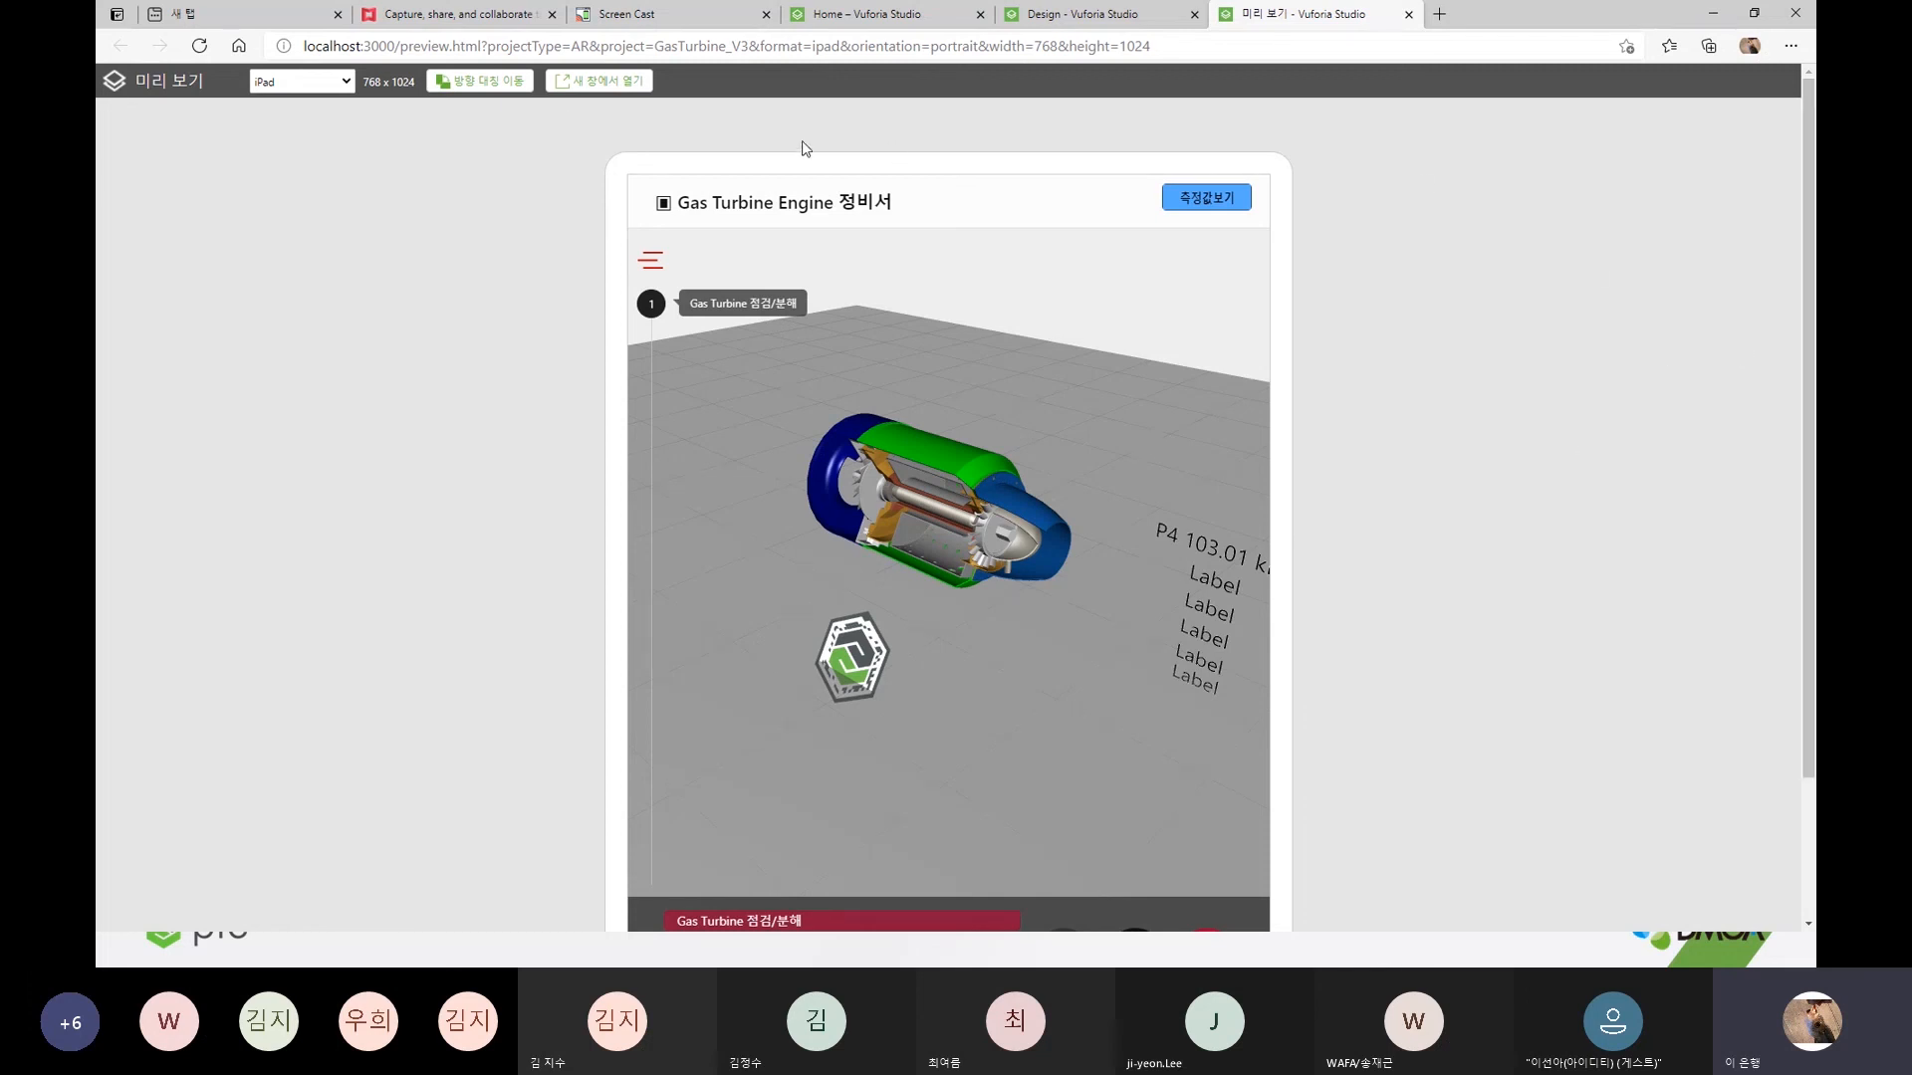
pyautogui.click(317, 82)
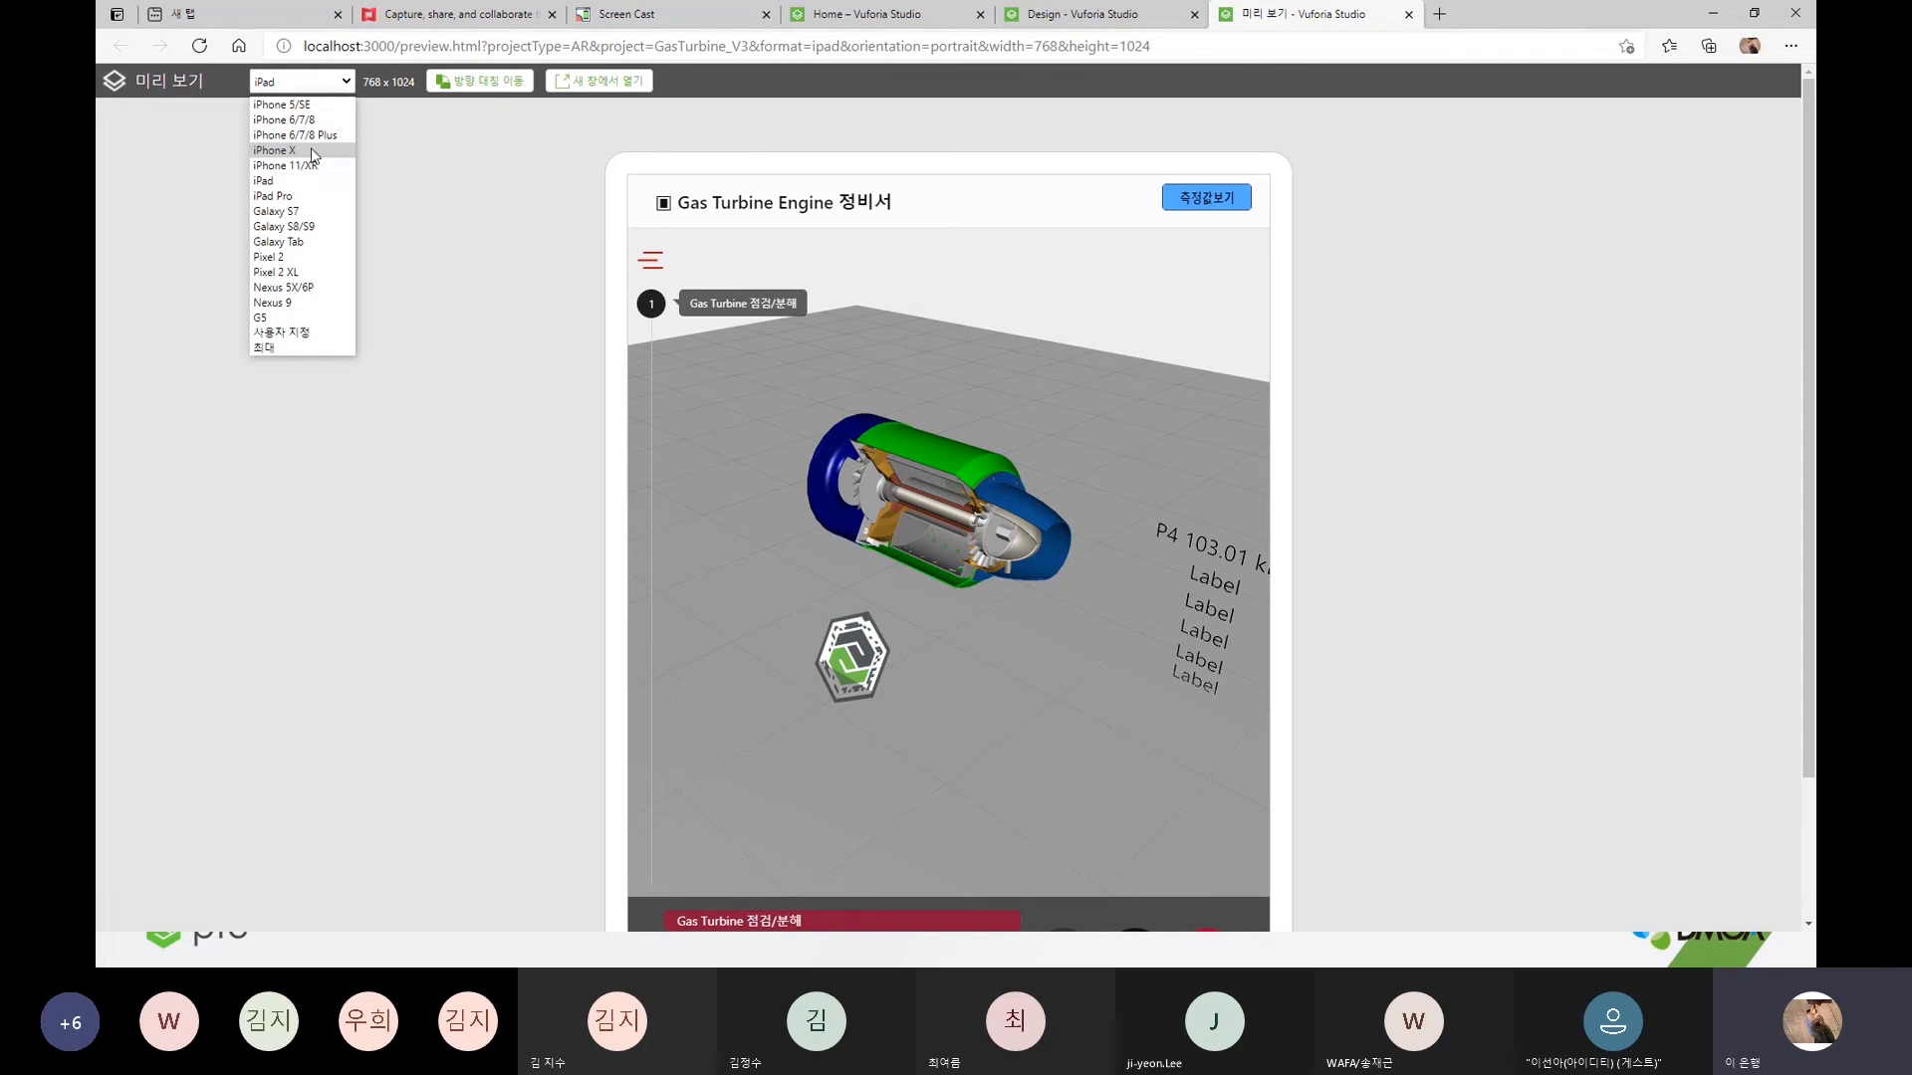
pyautogui.click(1570, 316)
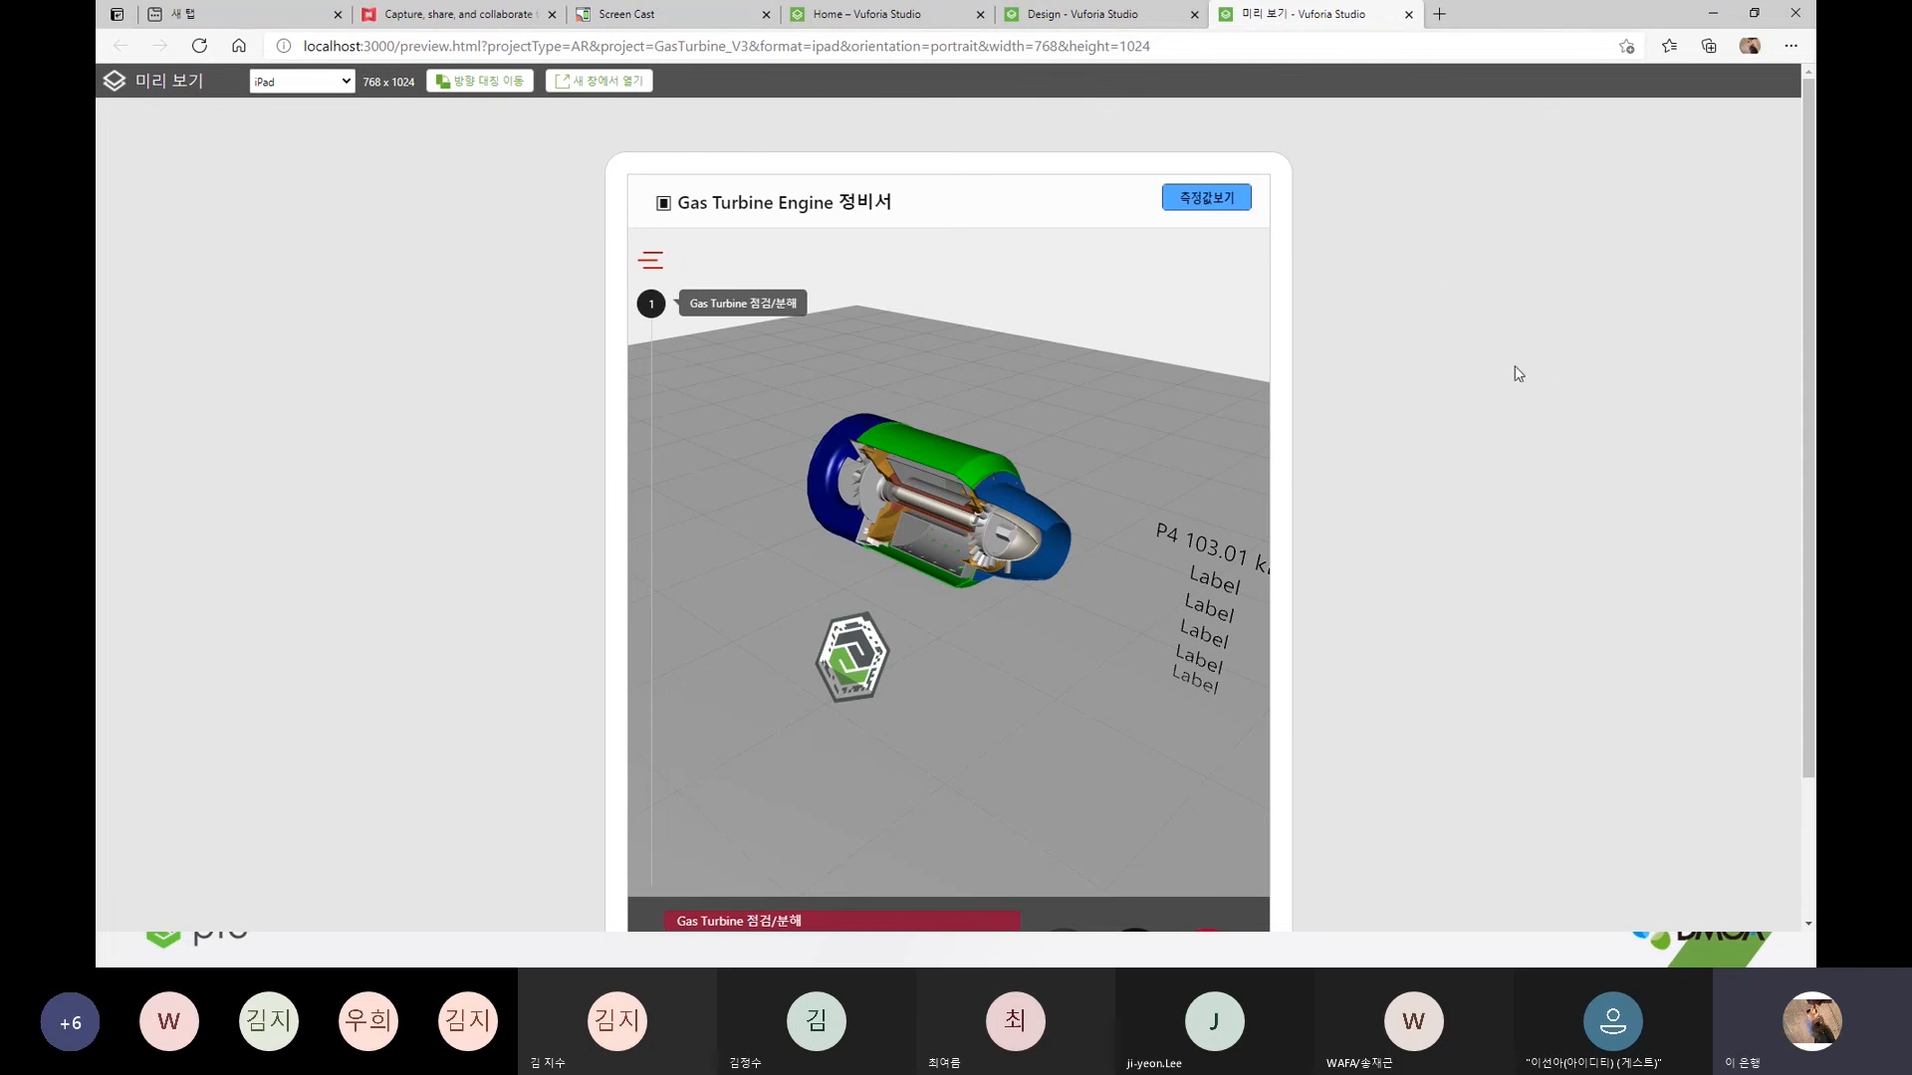
pyautogui.hotkey('ctrl', '-')
pyautogui.hotkey('ctrl', '-')
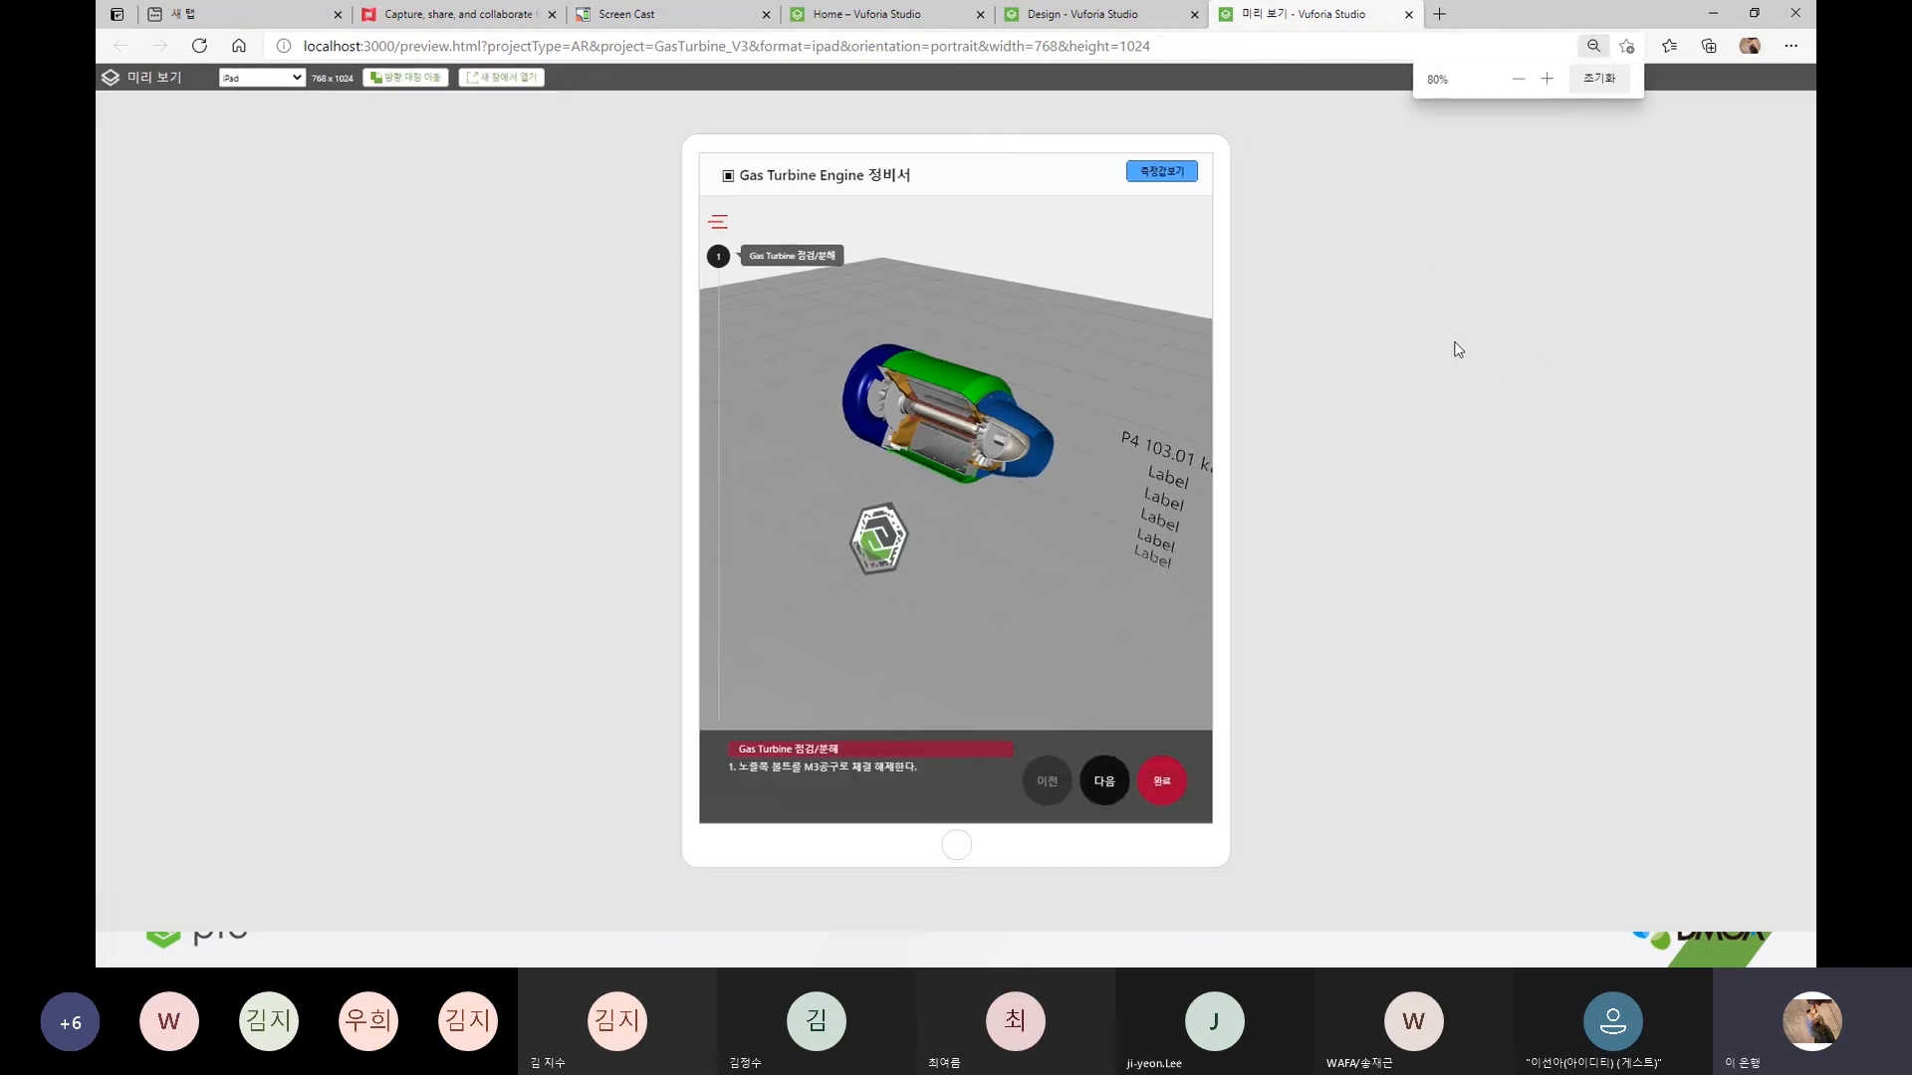
pyautogui.click(1118, 782)
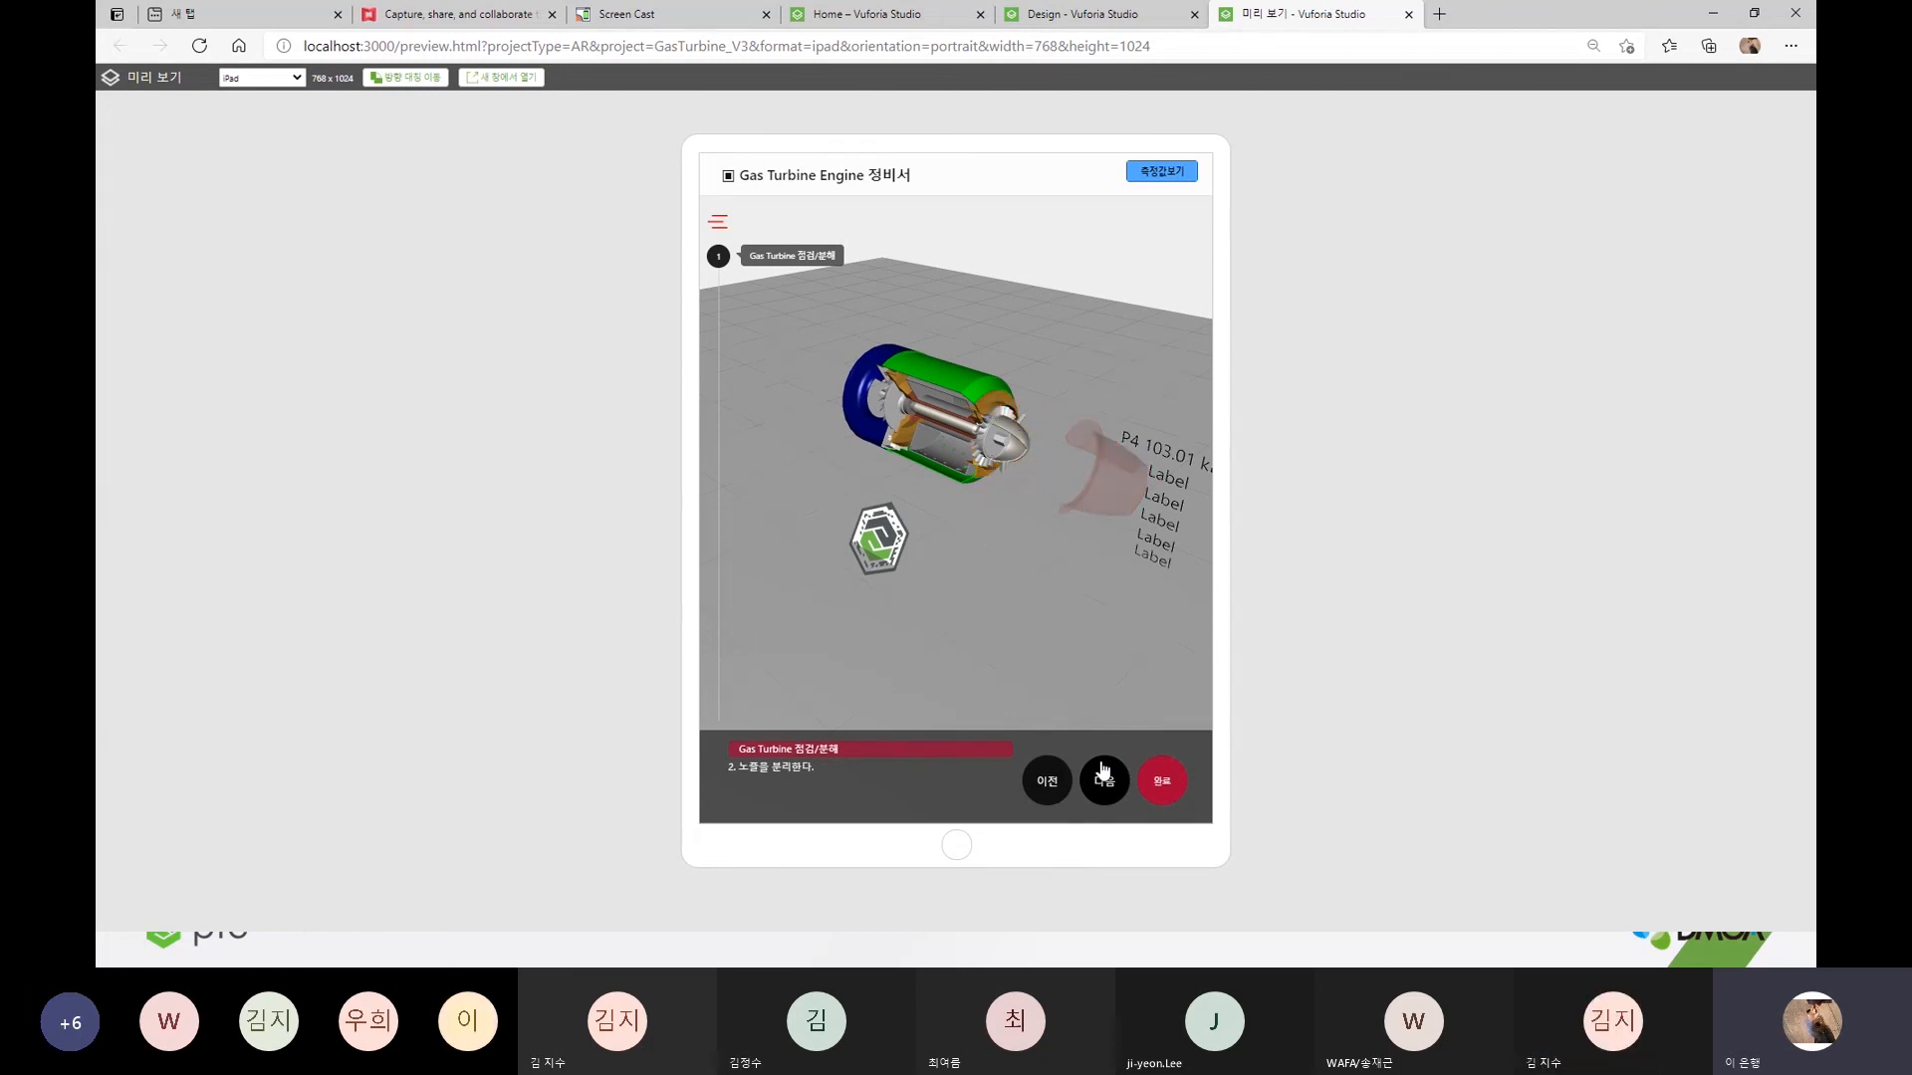
# - Advance the Gas Turbine 점검/분해 procedure in the preview from its second instruction to the fifth
pyautogui.click(1127, 784)
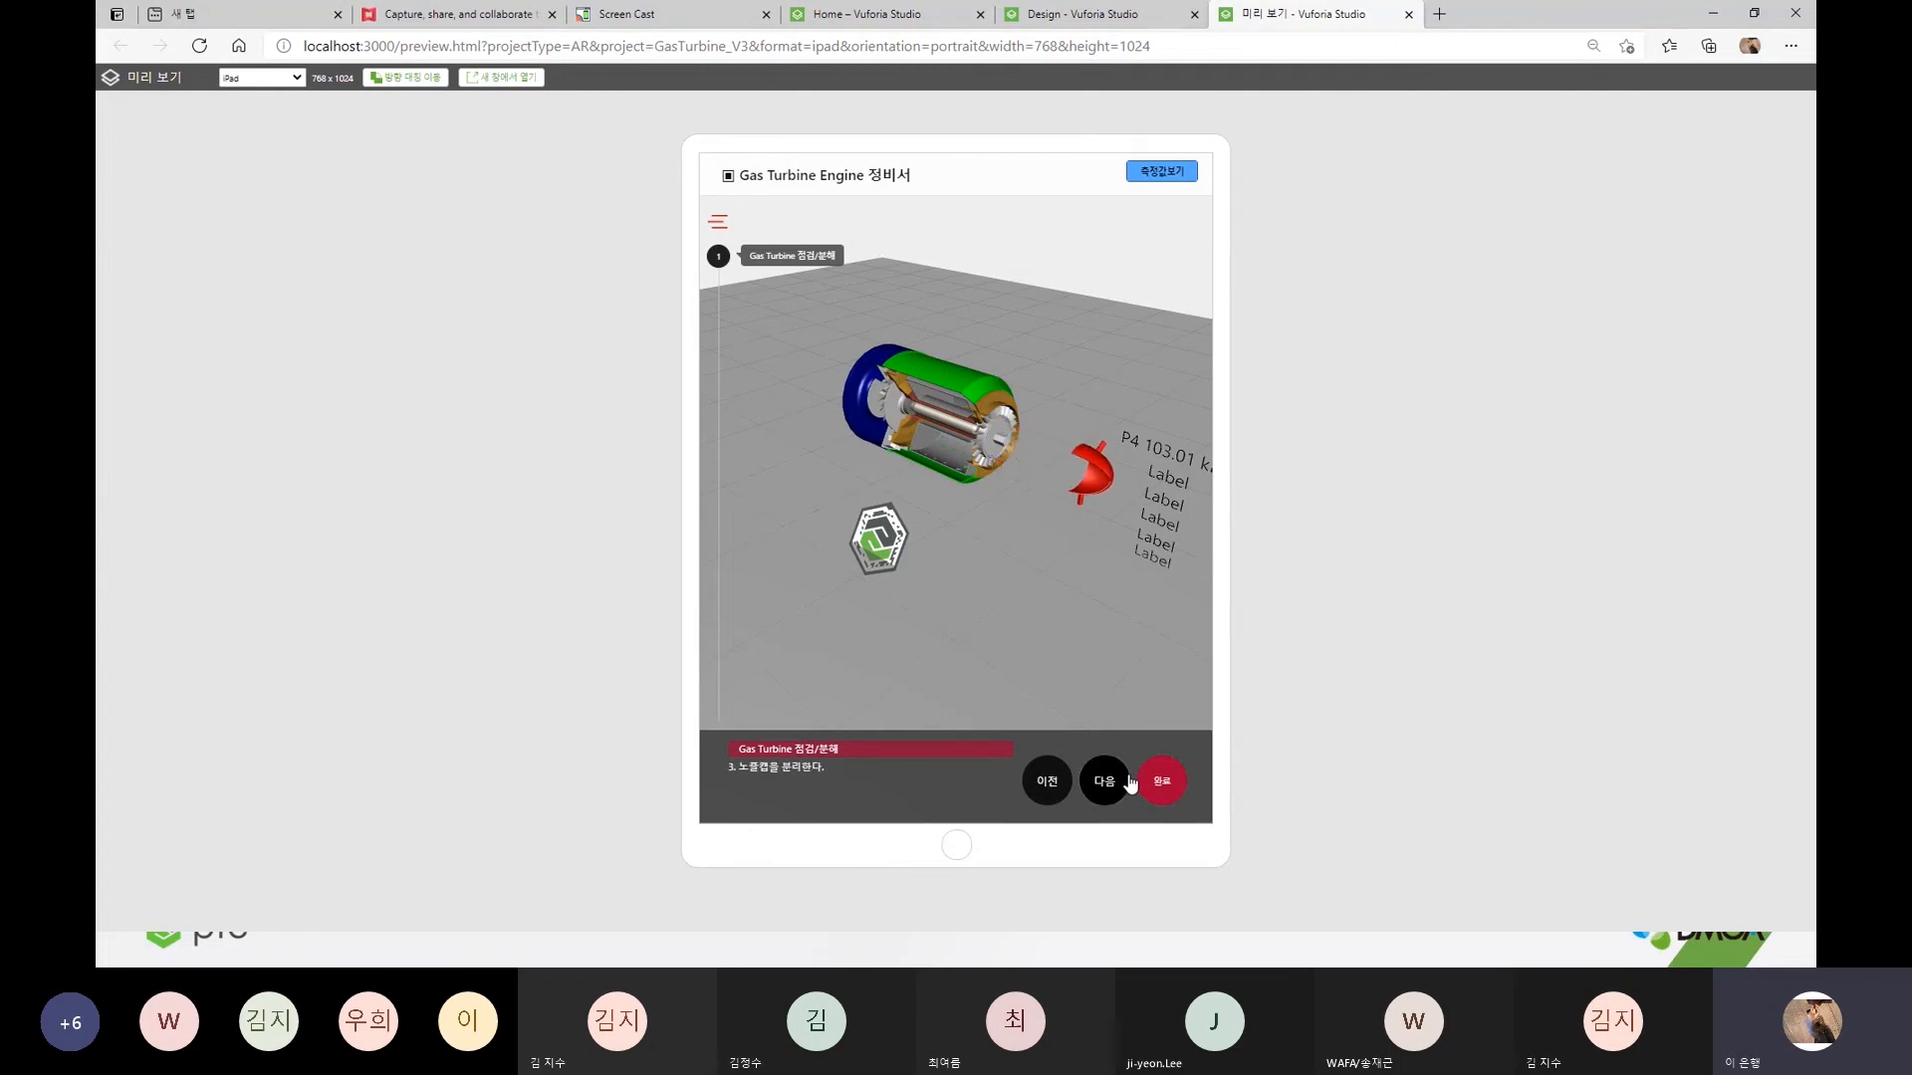
pyautogui.click(1101, 783)
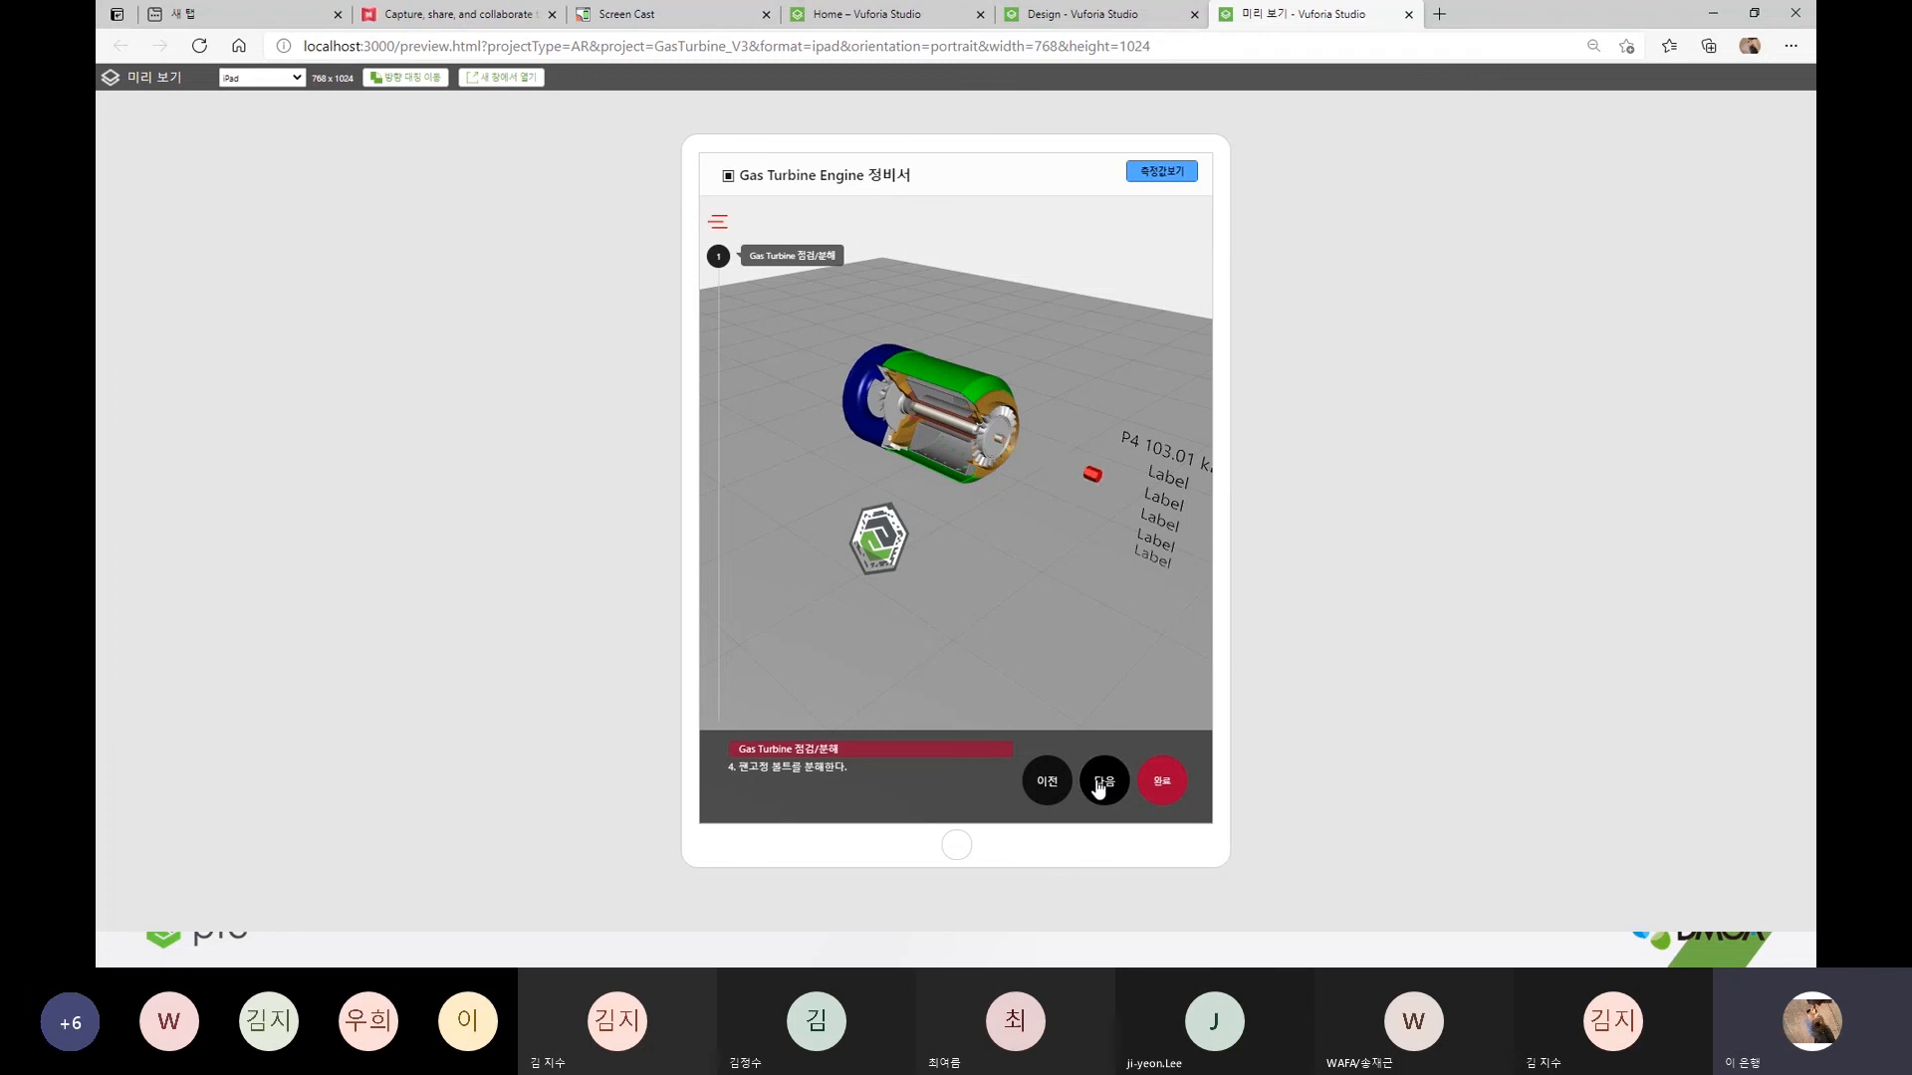
pyautogui.click(1099, 785)
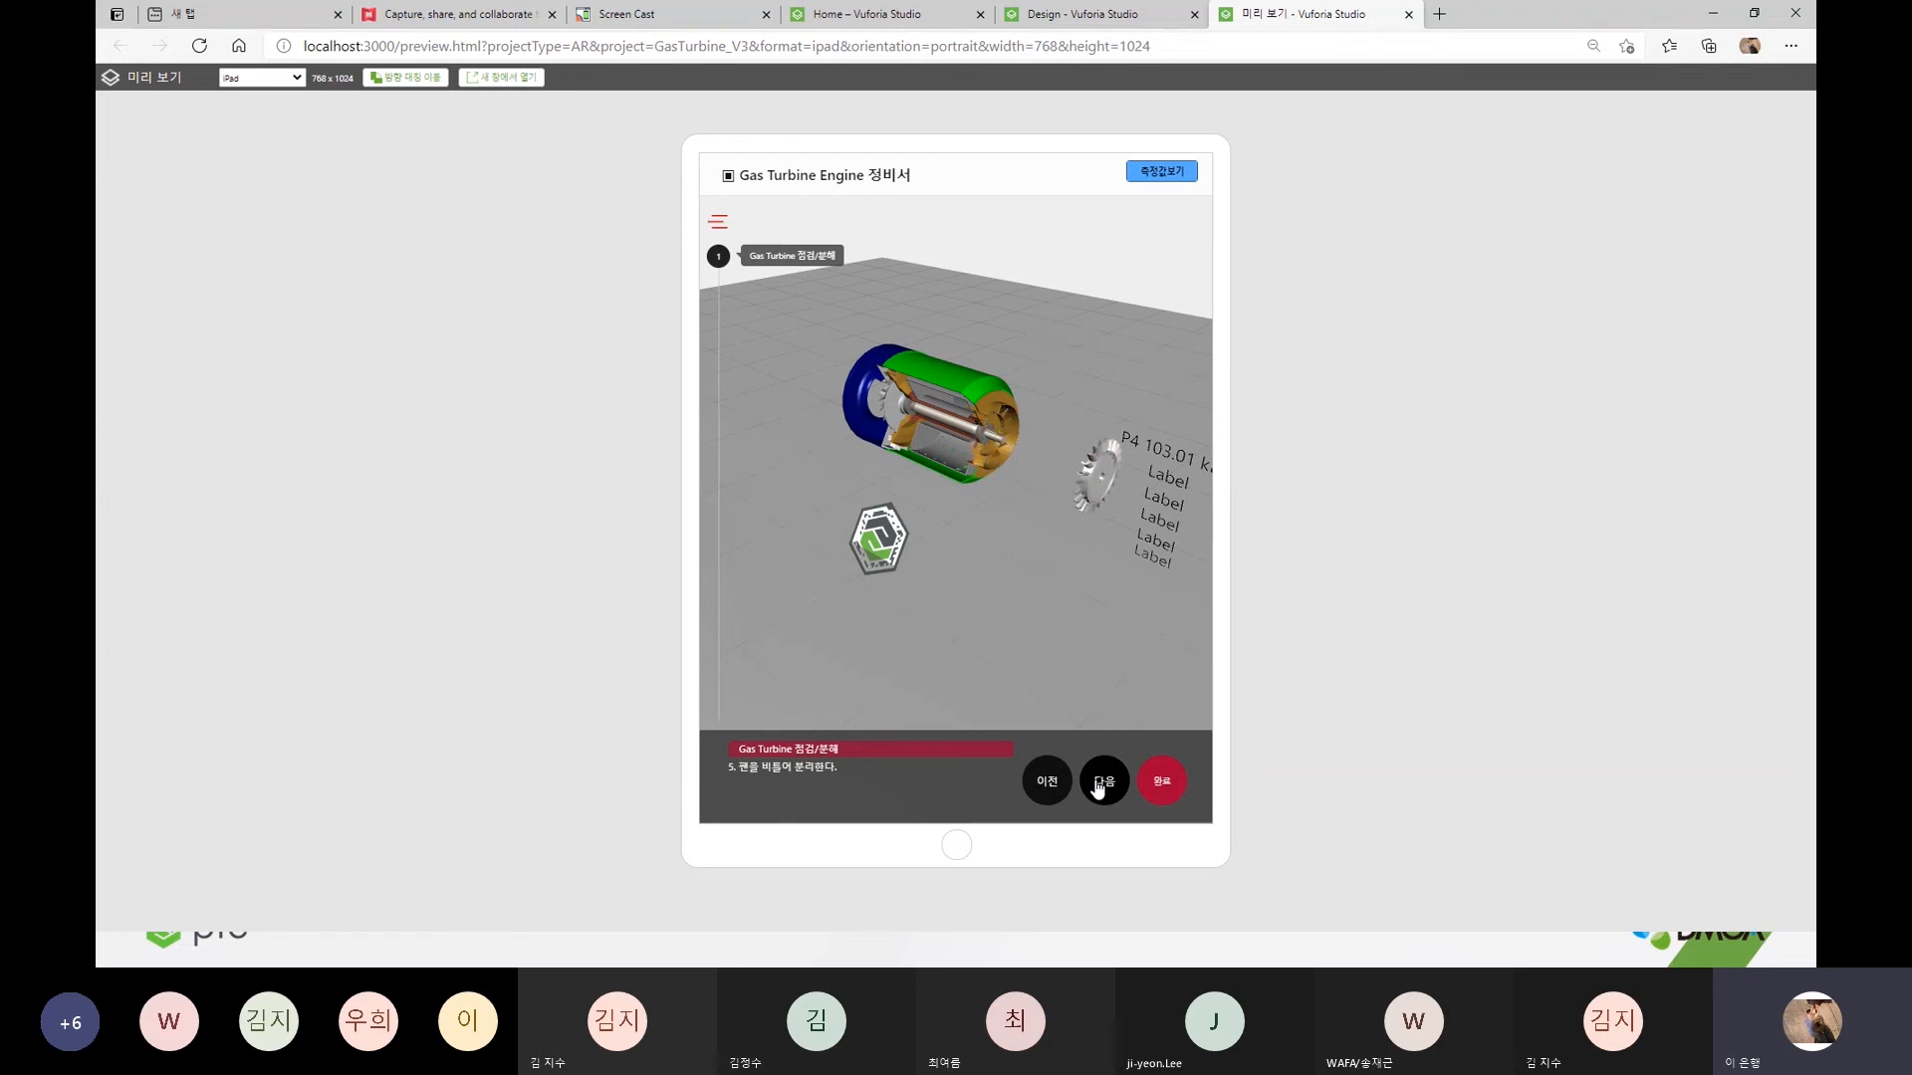
# - Toggle the preview to the live sensor measurements and back to the maintenance manual, and close the preview
pyautogui.click(1167, 173)
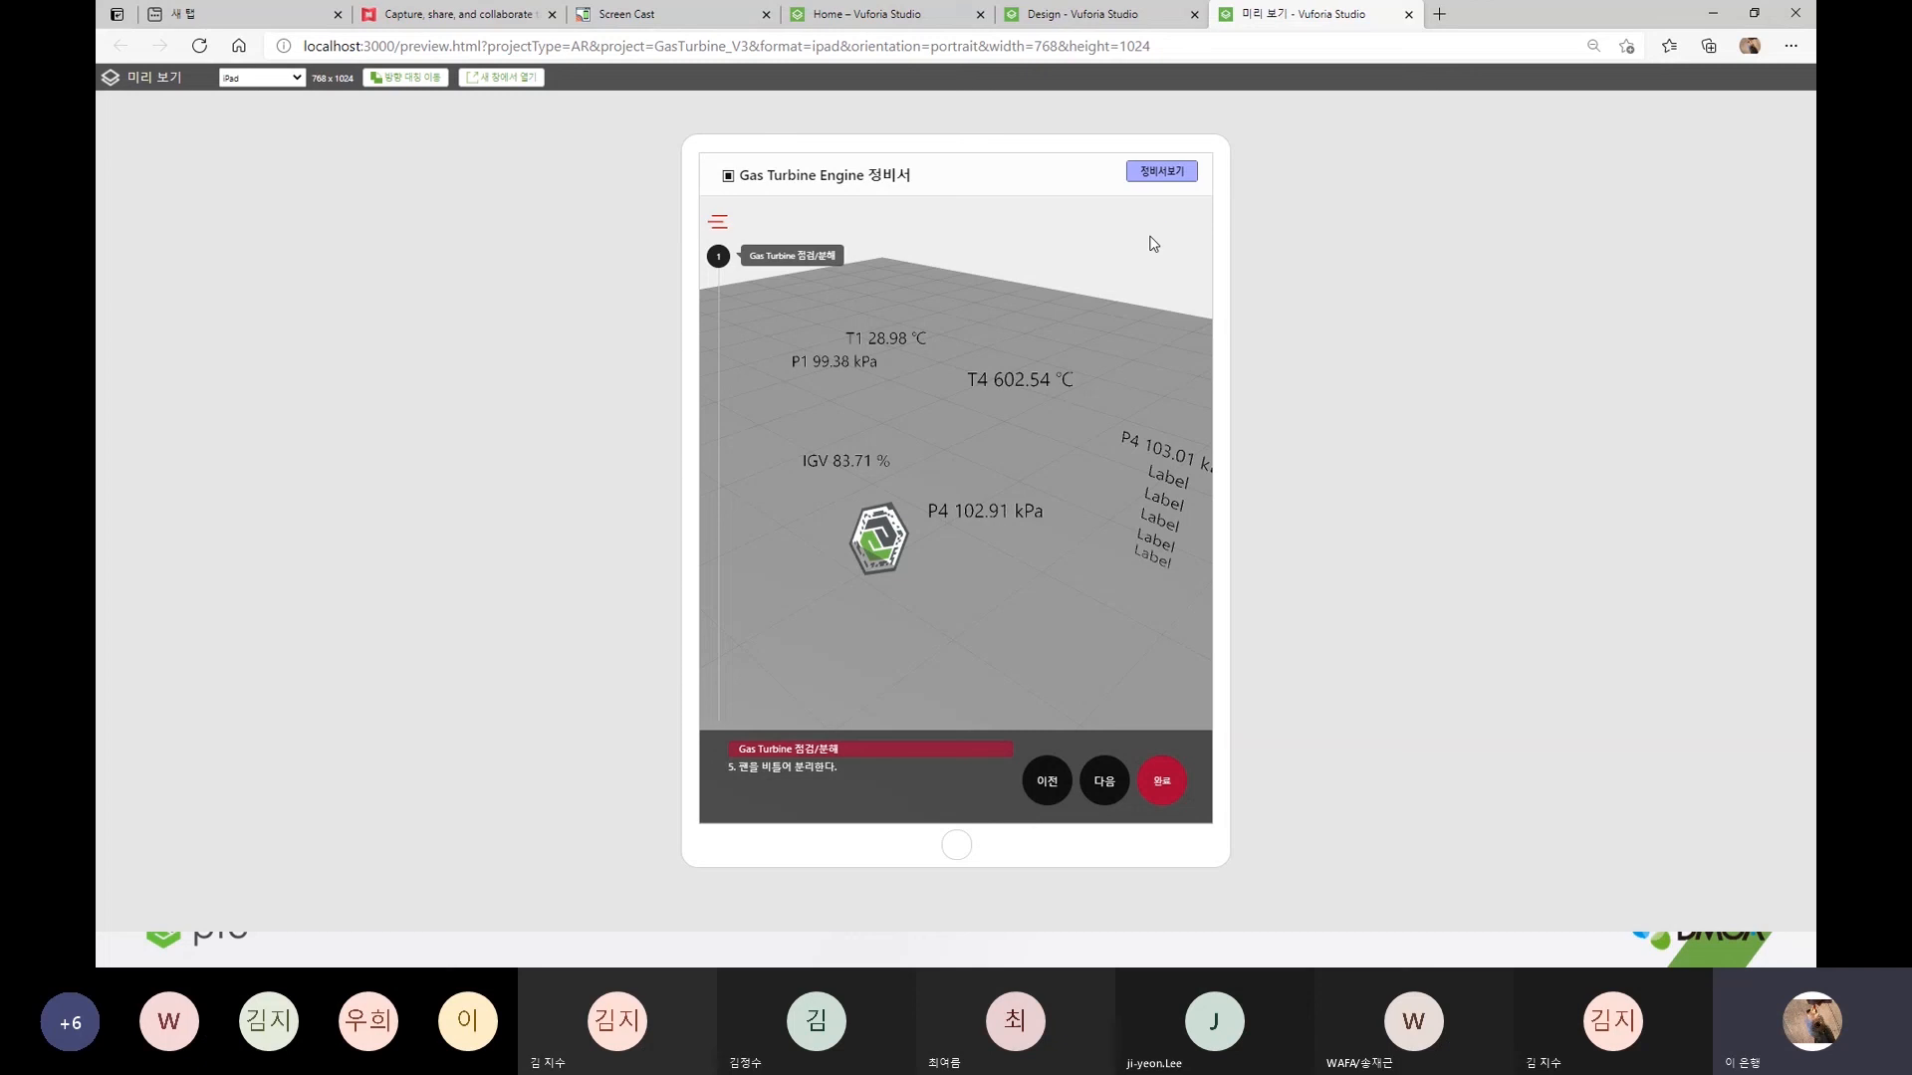
pyautogui.click(1156, 172)
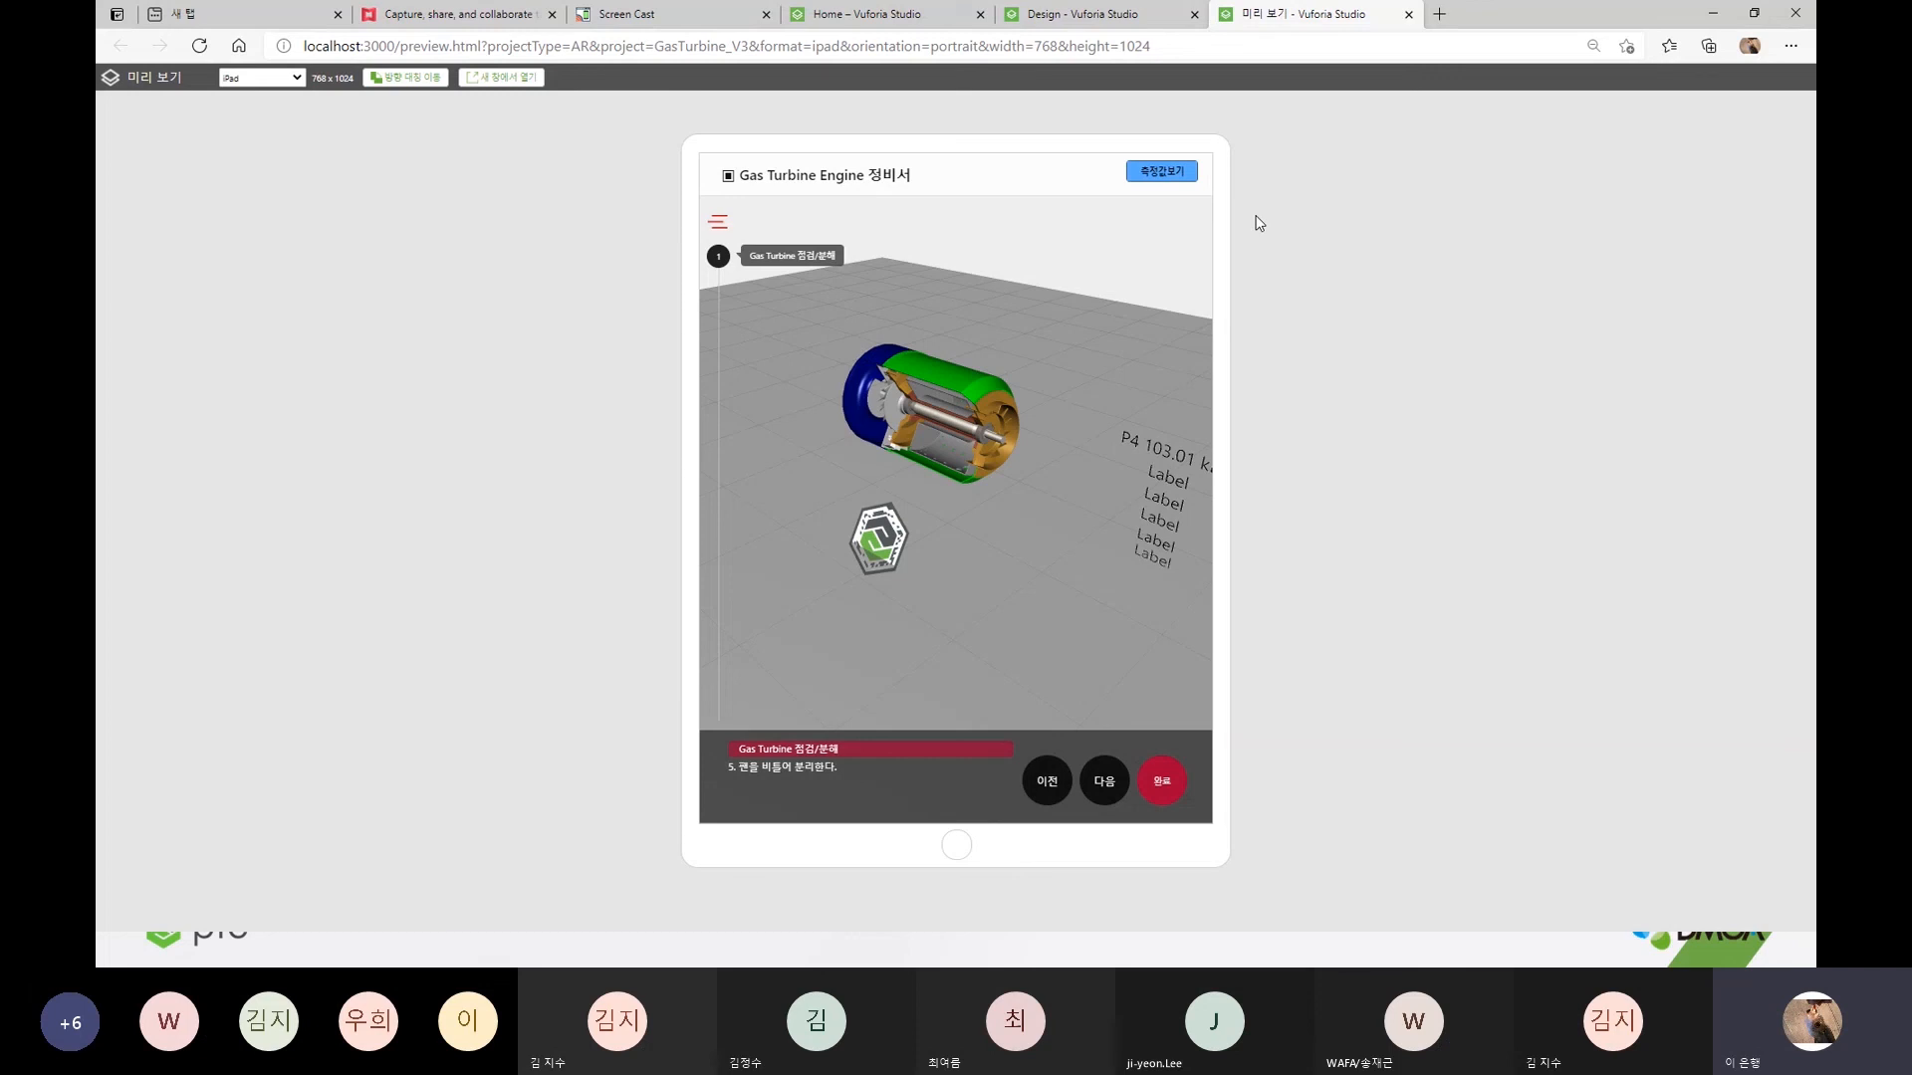
pyautogui.click(1408, 14)
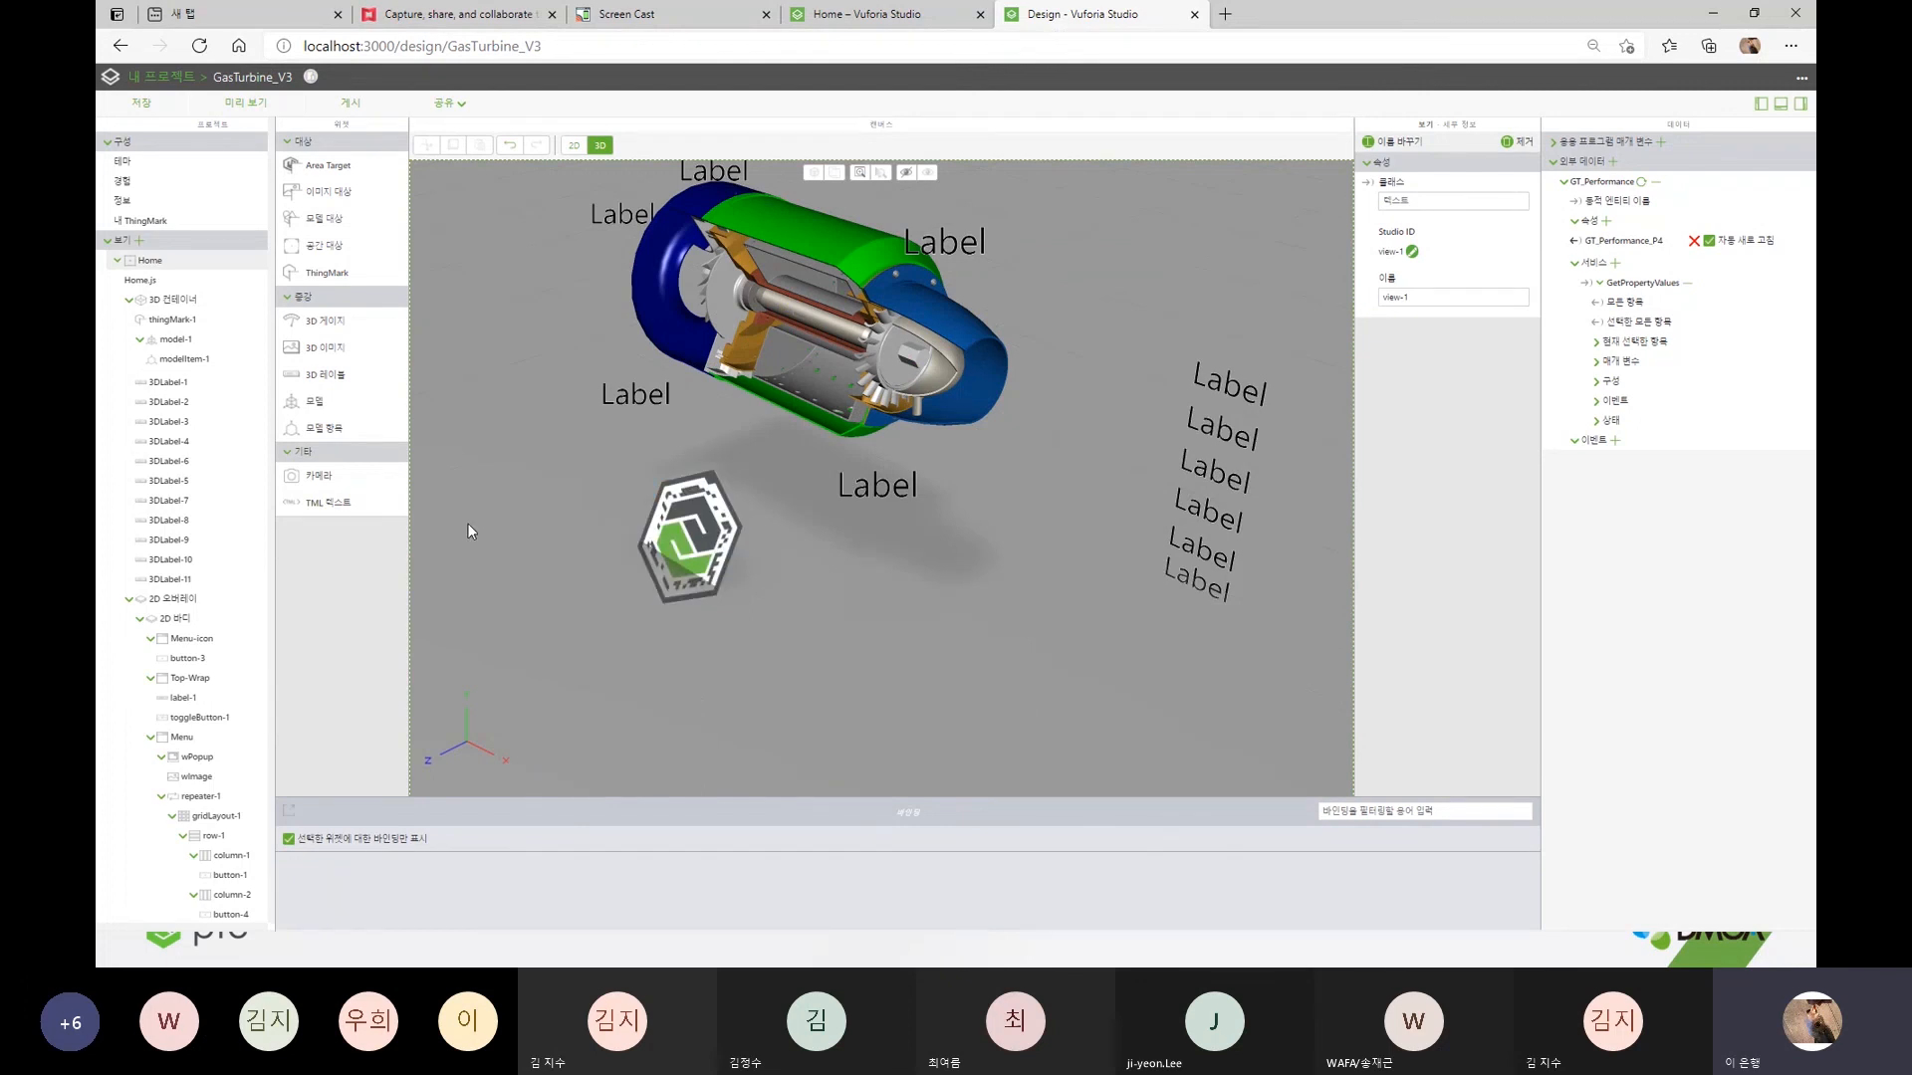
# - Examine the Home.js script at 110% page zoom, highlighting the $scope.Speak function and returning to the JSON work instructions
pyautogui.click(150, 280)
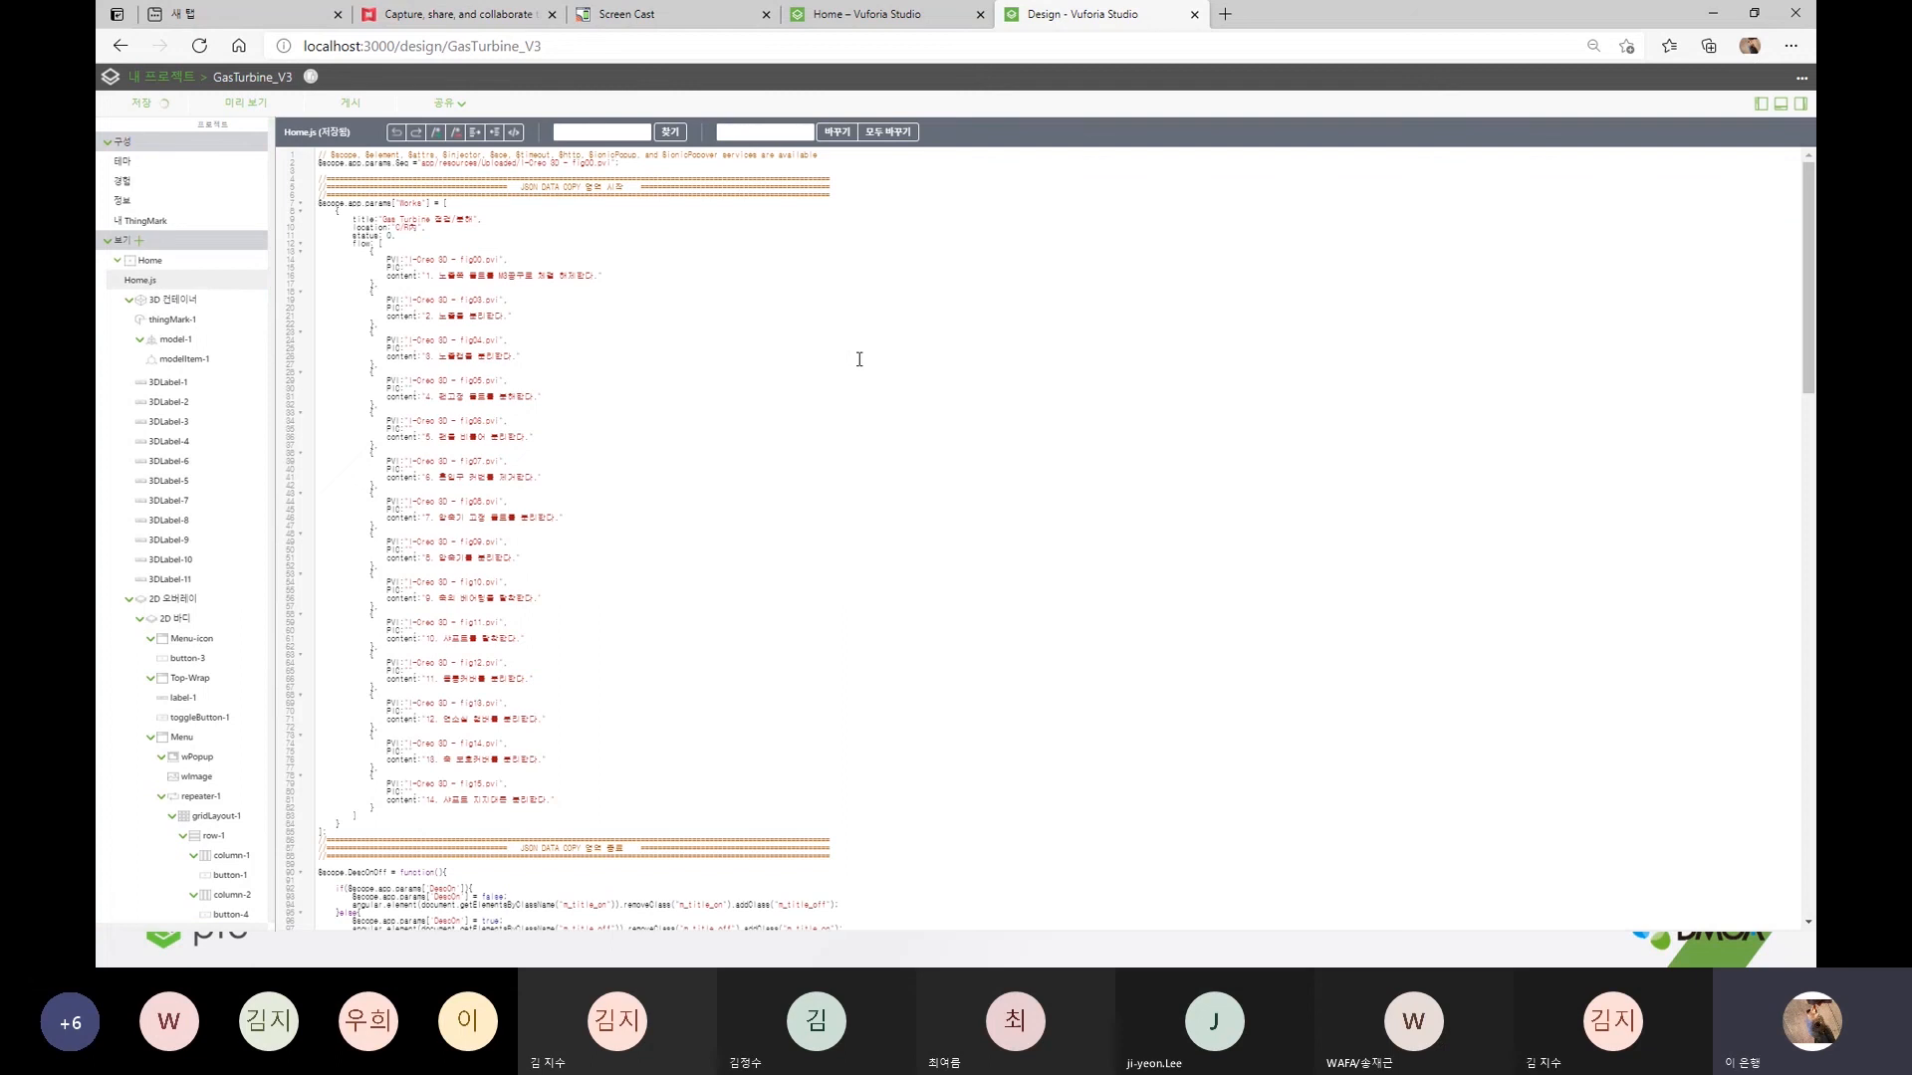
pyautogui.keyDown('ctrl'); pyautogui.scroll(3, 941, 483); pyautogui.keyUp('ctrl')
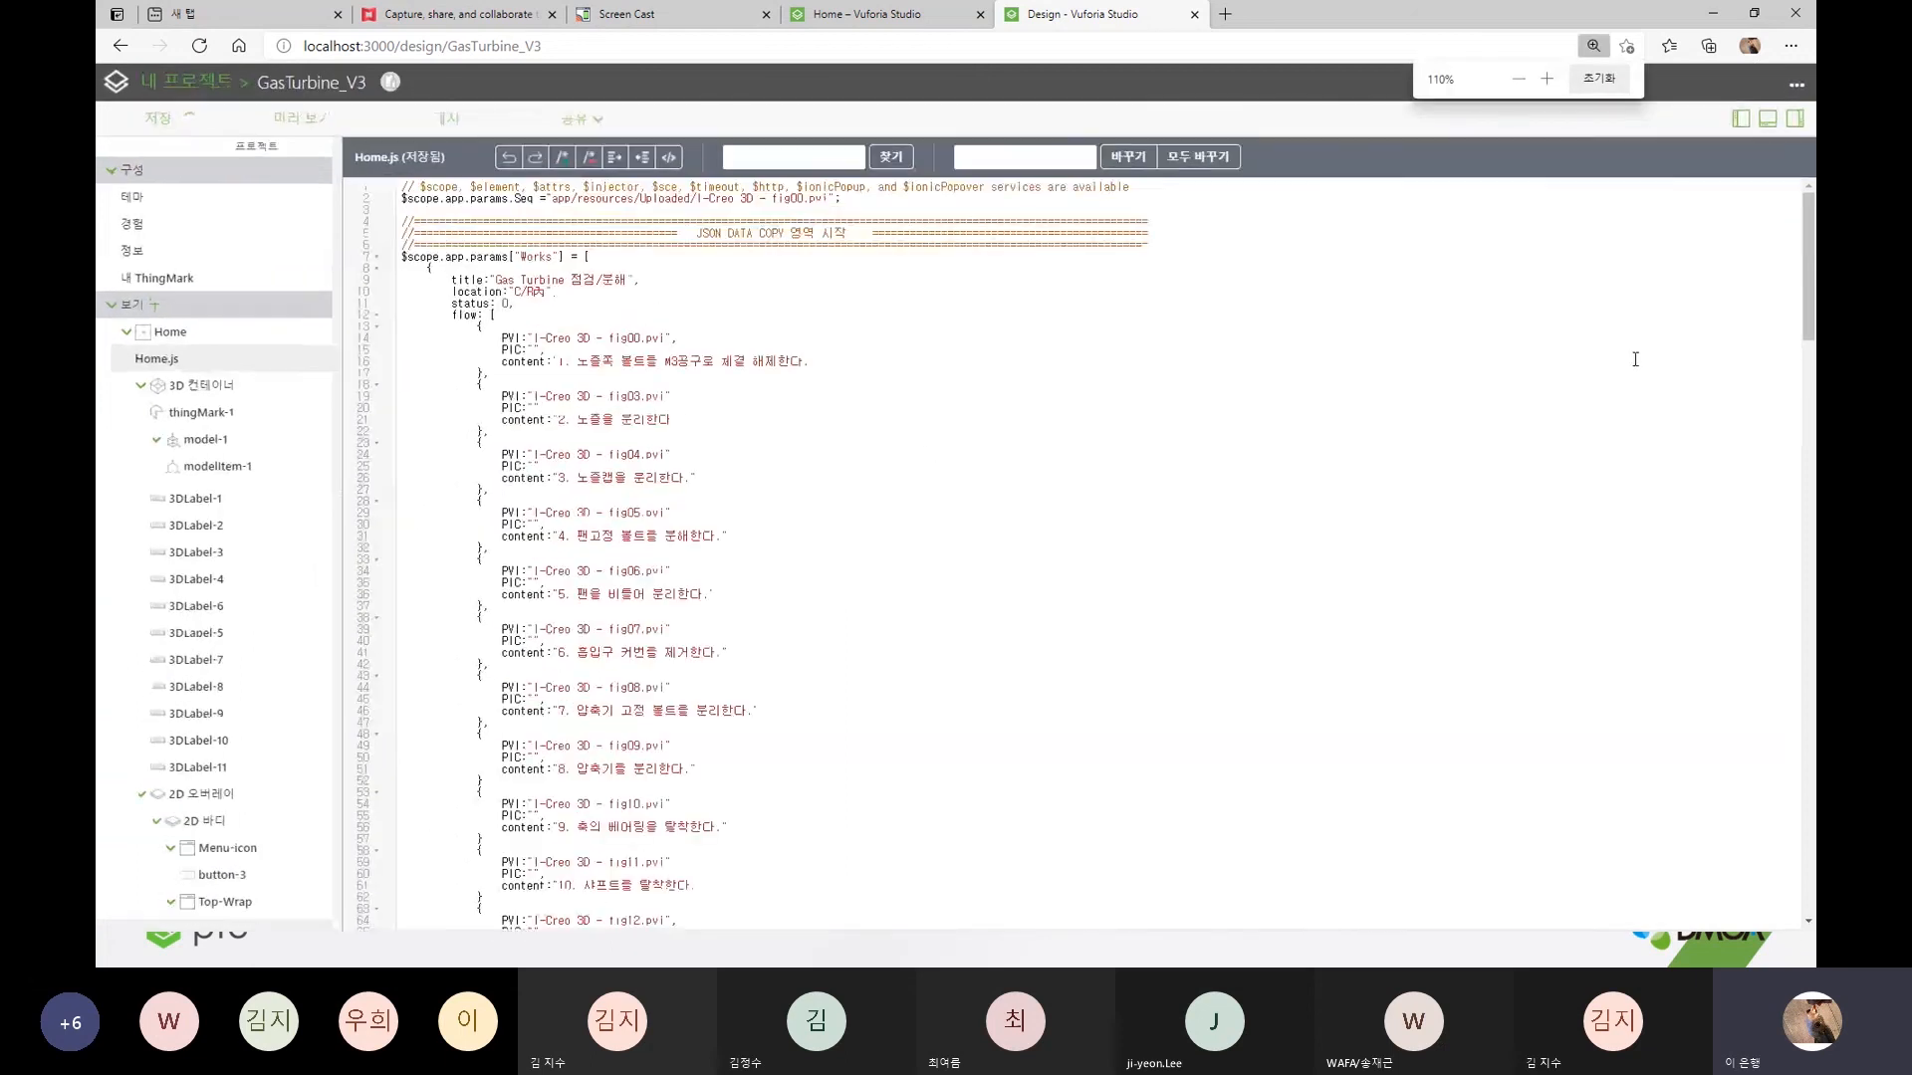
pyautogui.moveTo(1809, 252); pyautogui.dragTo(1782, 543)
pyautogui.scroll(-15, 968, 570)
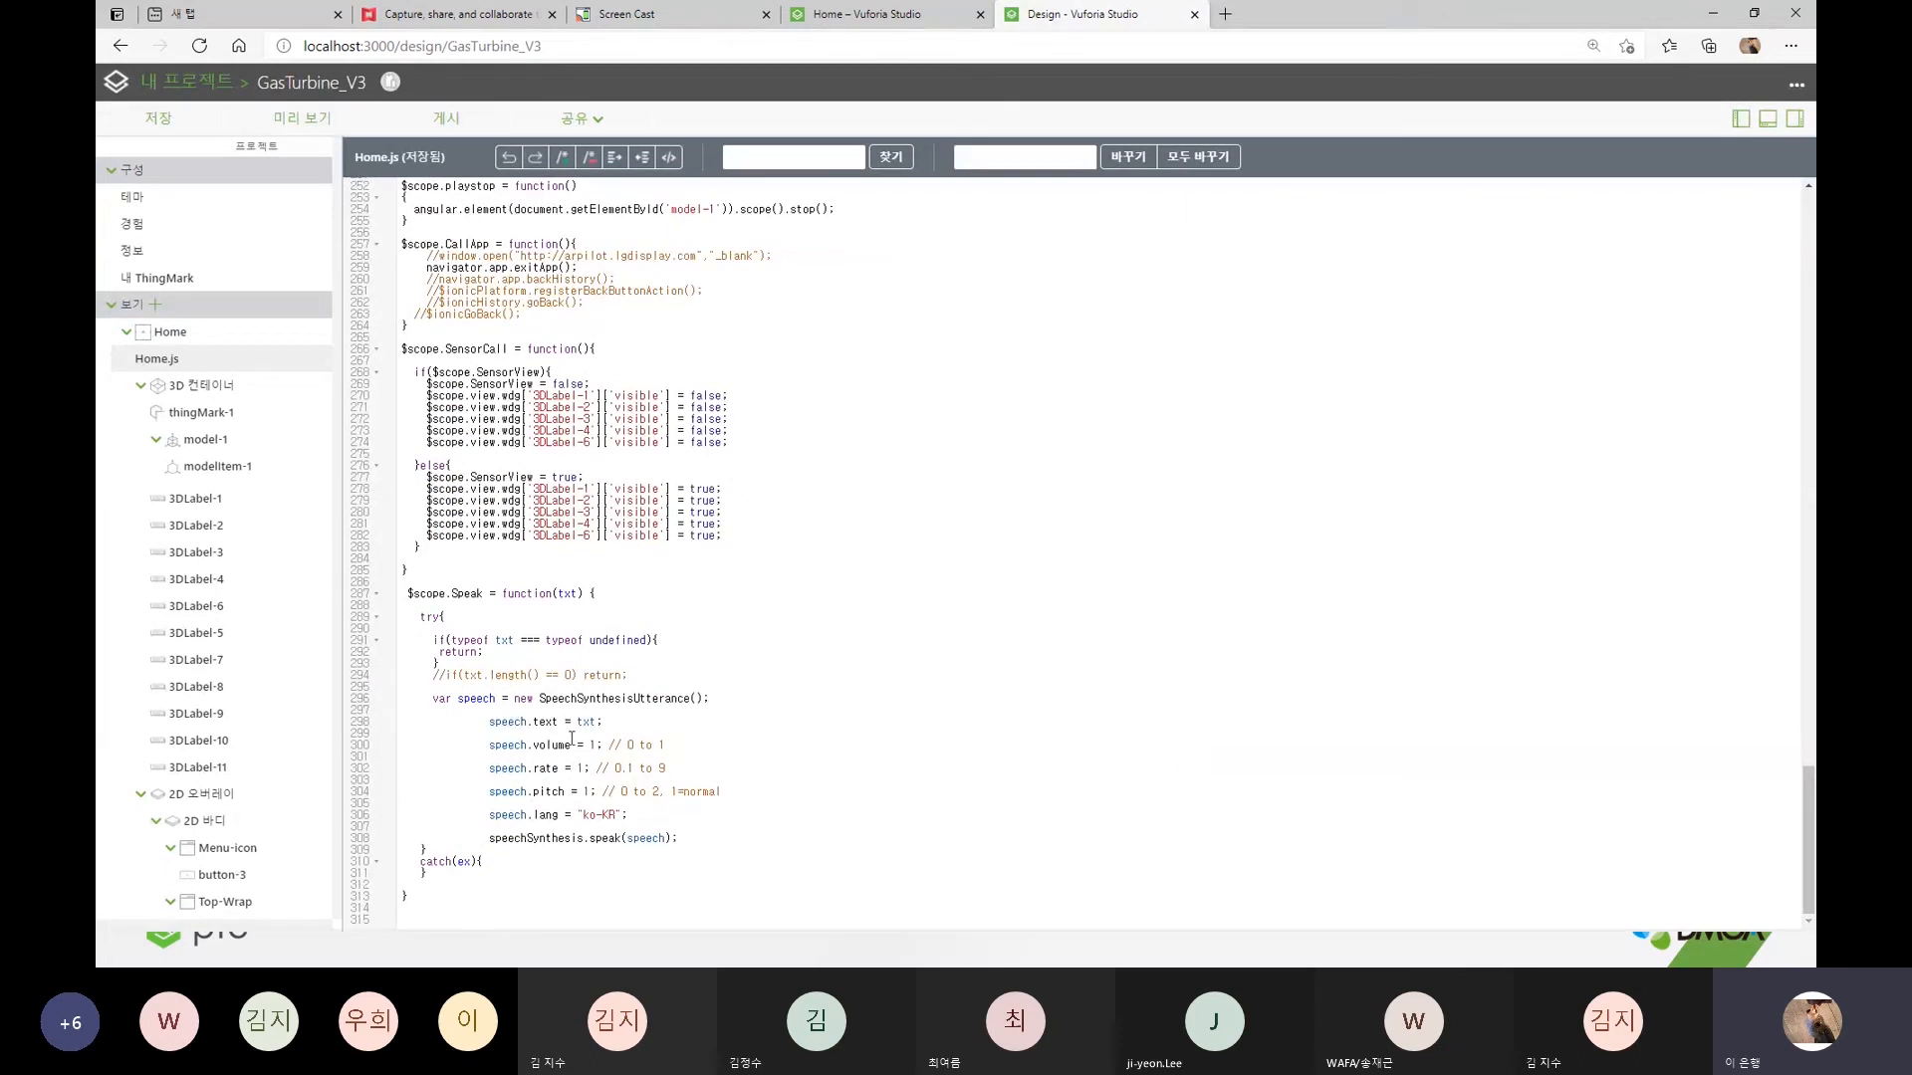
pyautogui.moveTo(406, 586); pyautogui.dragTo(476, 880)
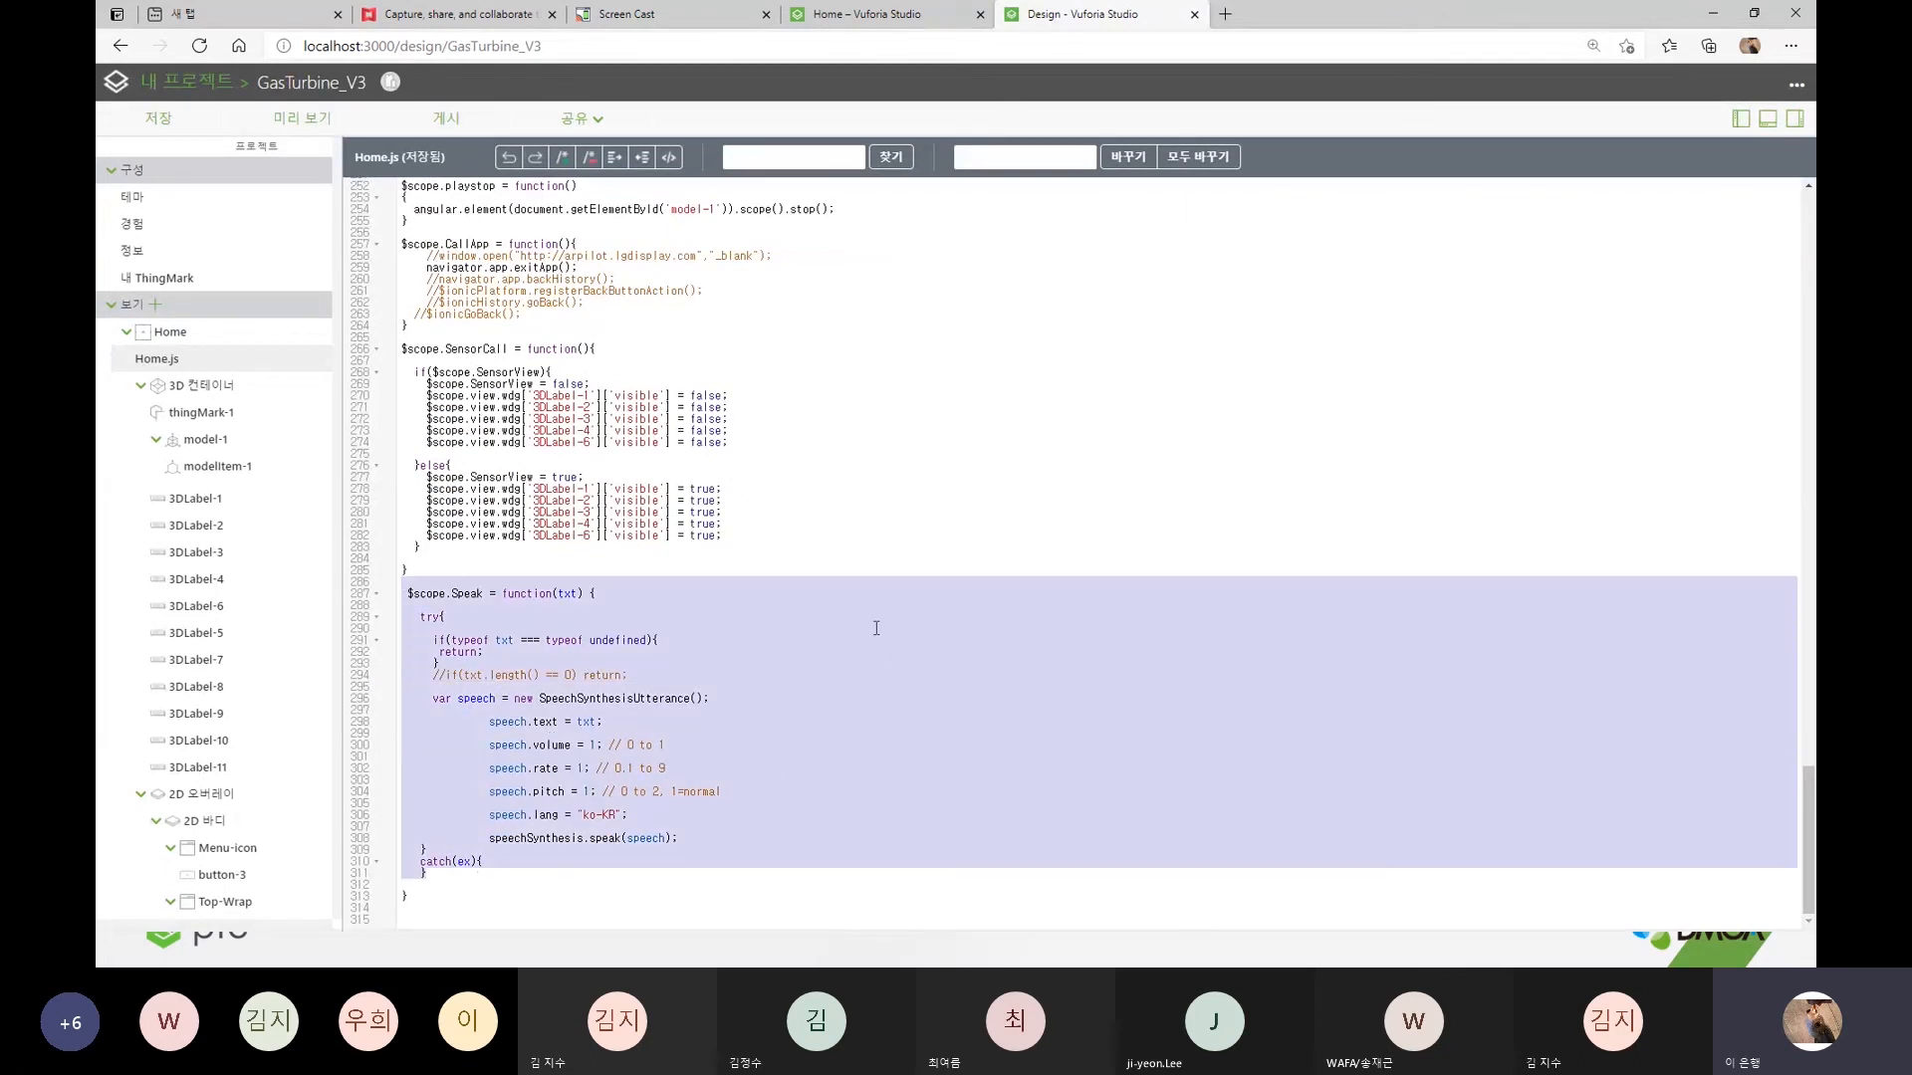
pyautogui.scroll(19, 839, 584)
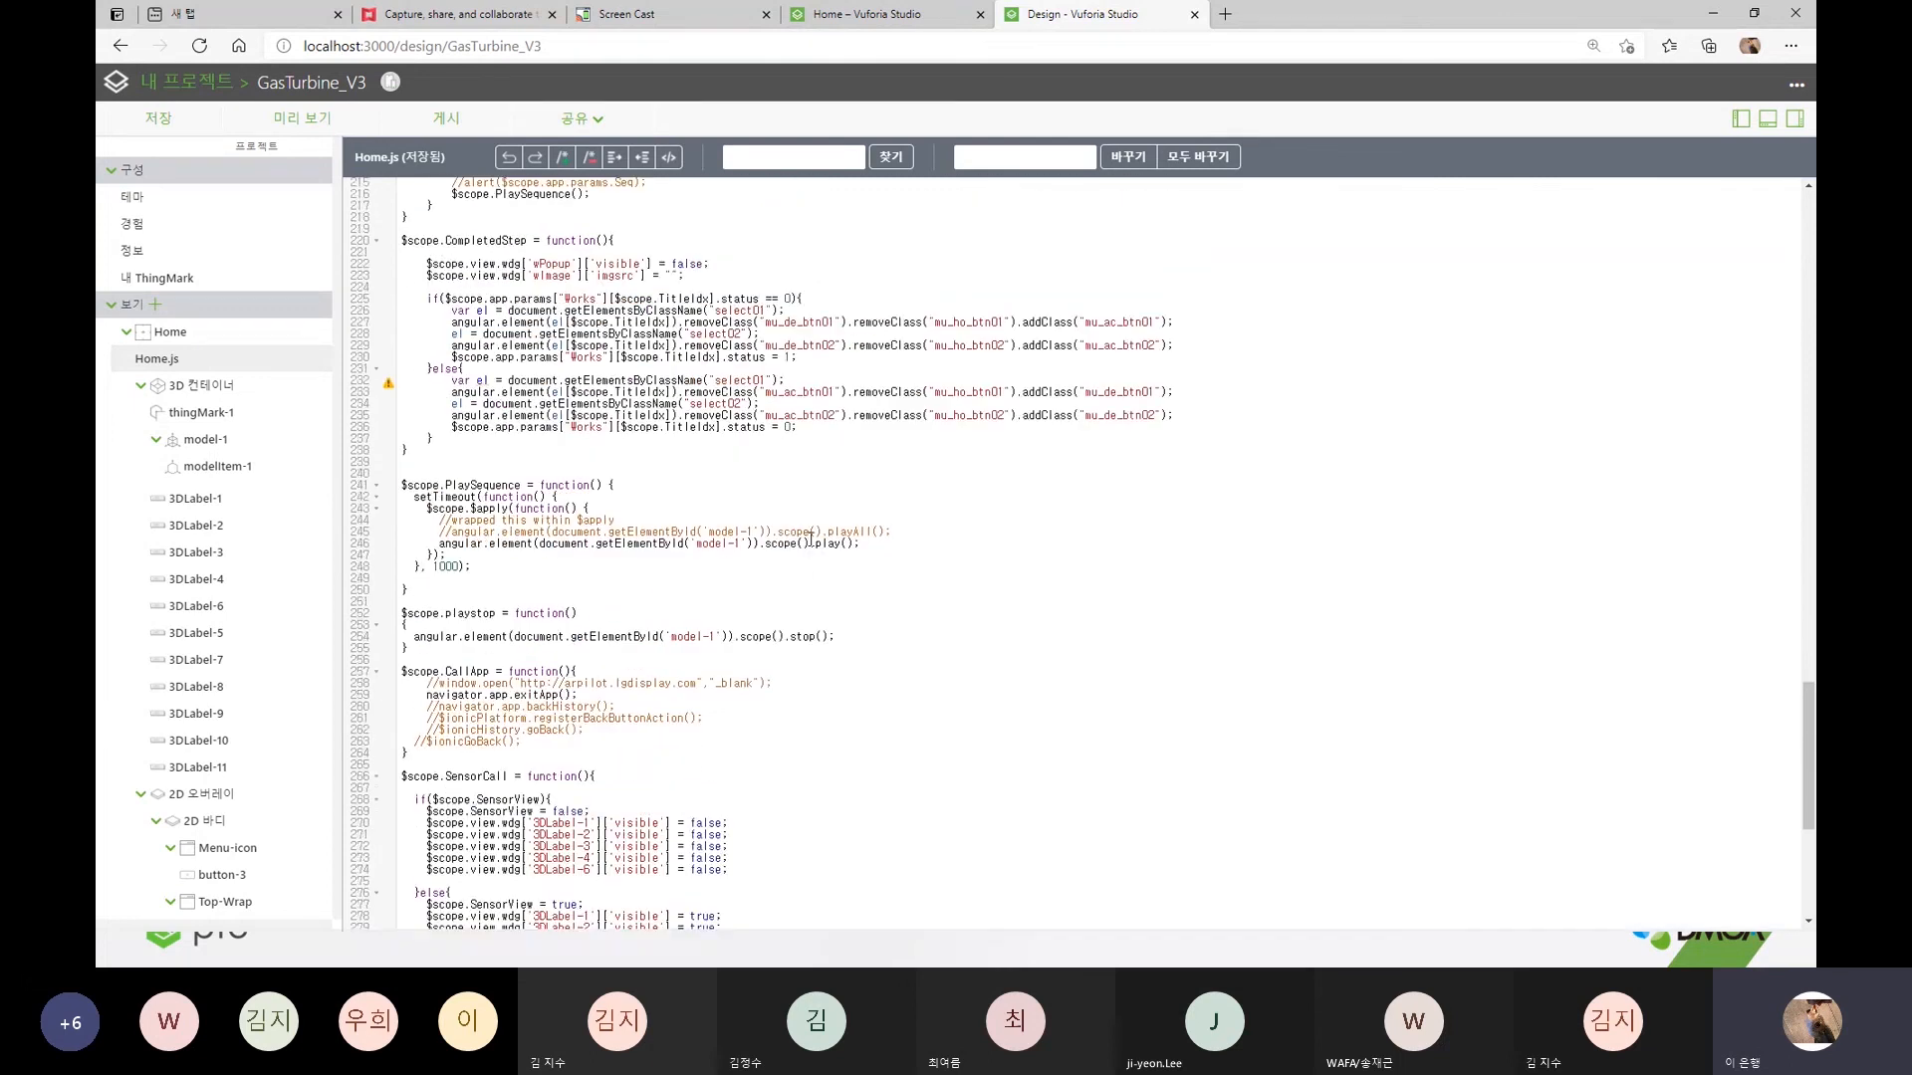
pyautogui.scroll(12, 785, 518)
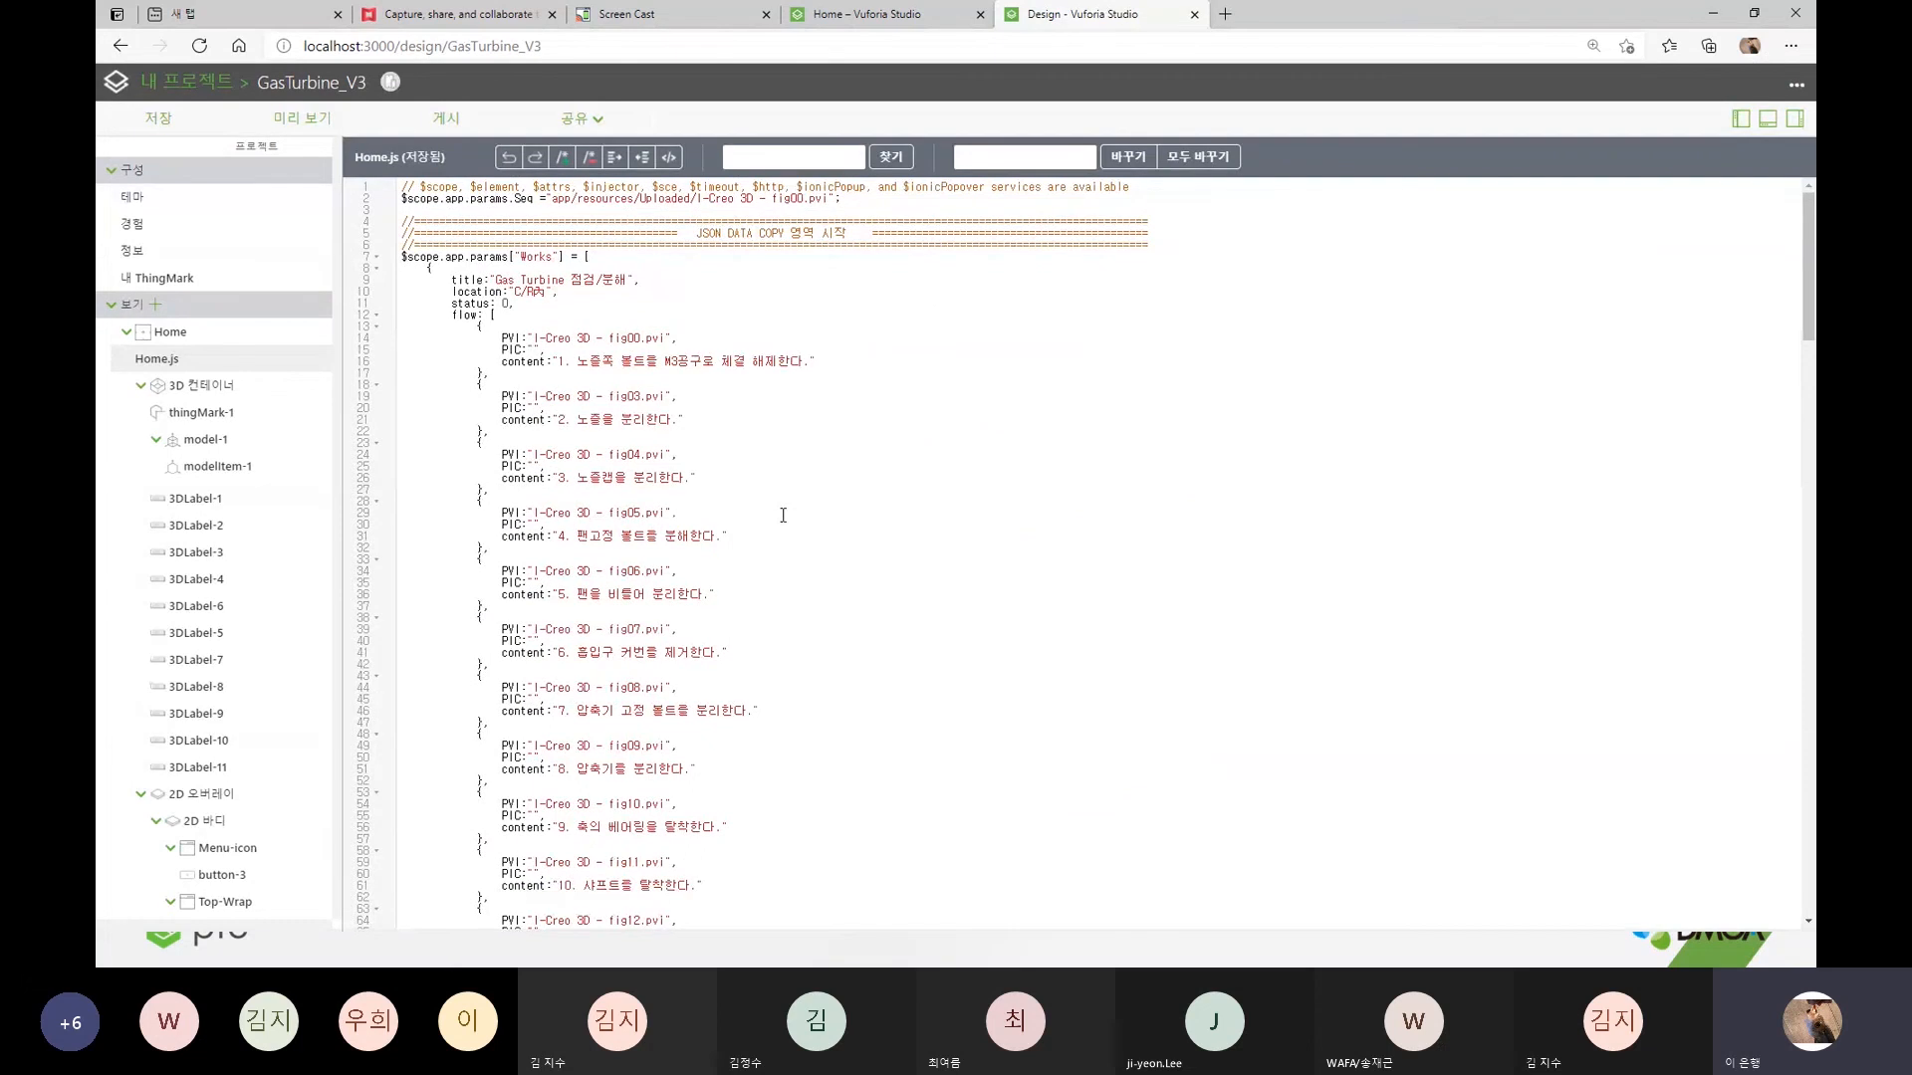
# - View the Home canvas with the turbine model, and reopen Home.js to review its instruction data and the DescOnOff and ViewDesc functions
pyautogui.click(197, 336)
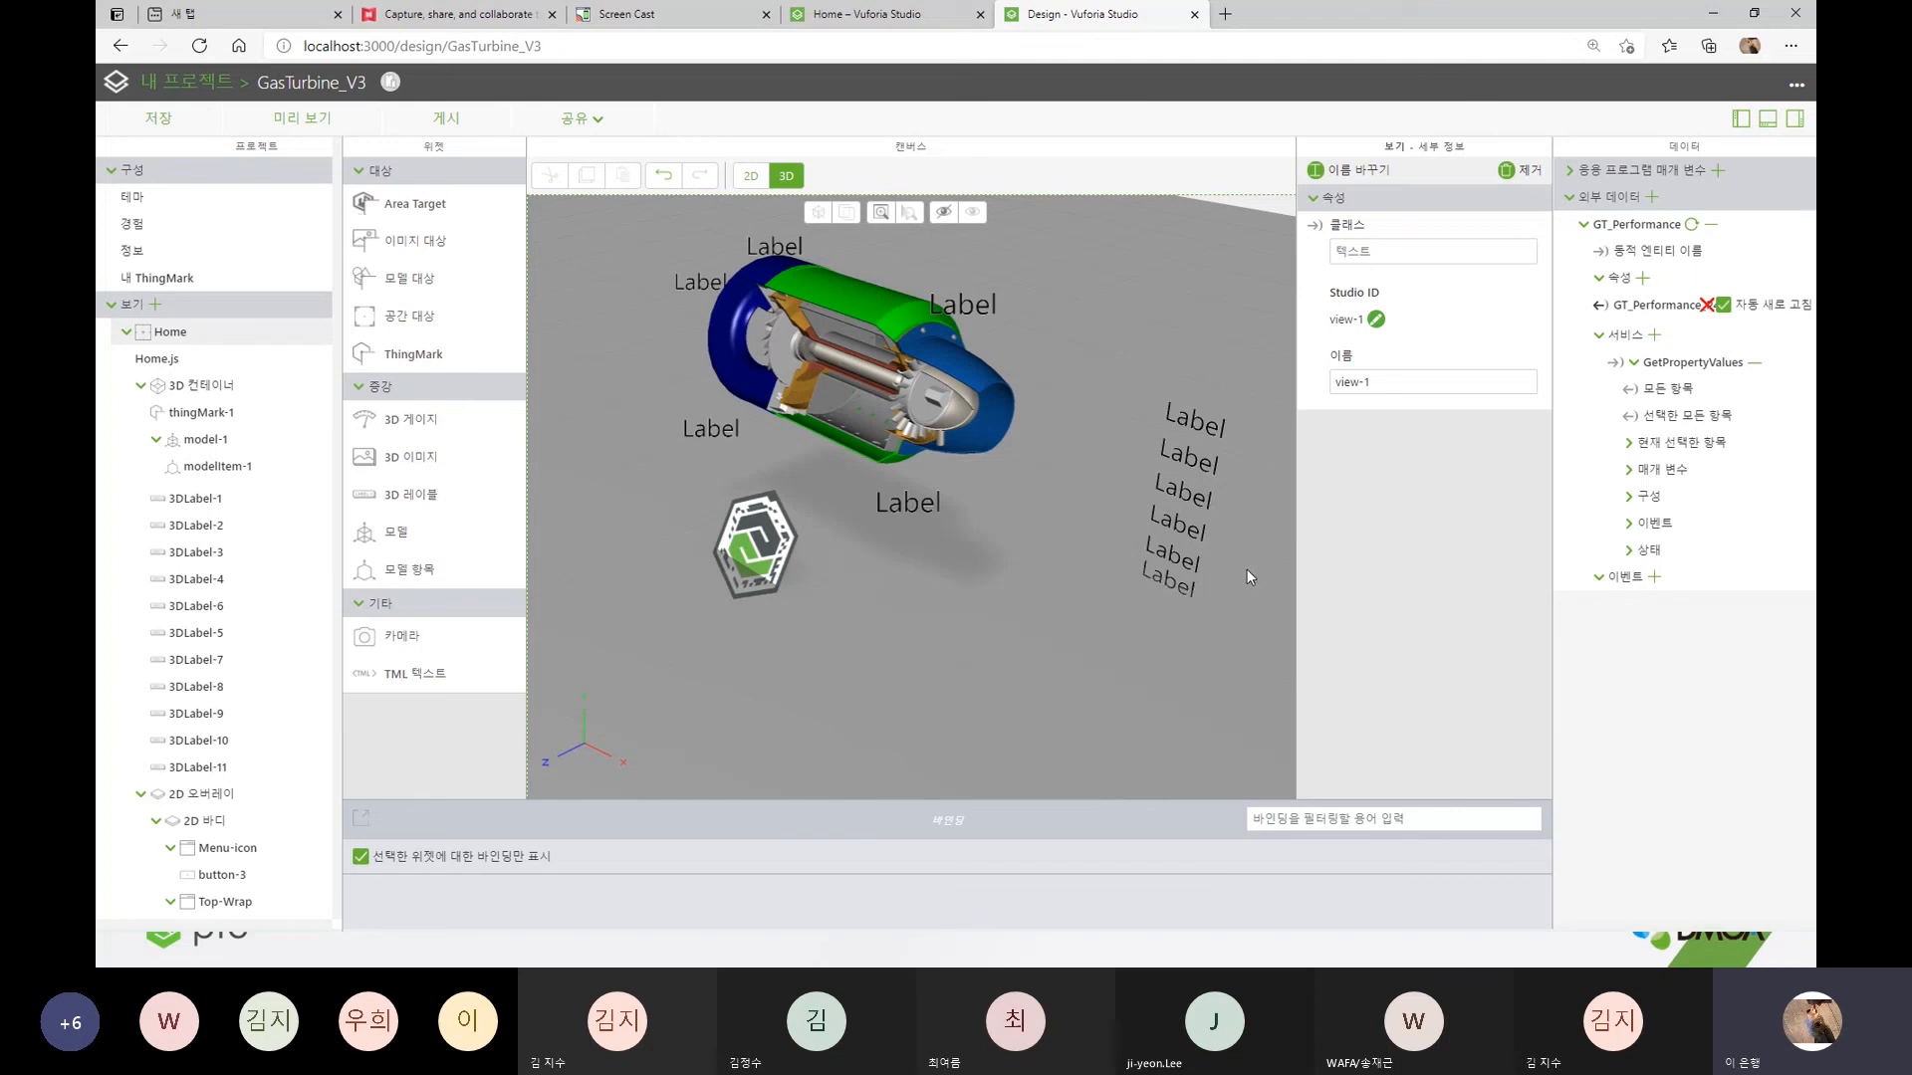
pyautogui.scroll(1, 1000, 581)
pyautogui.scroll(-2, 1072, 589)
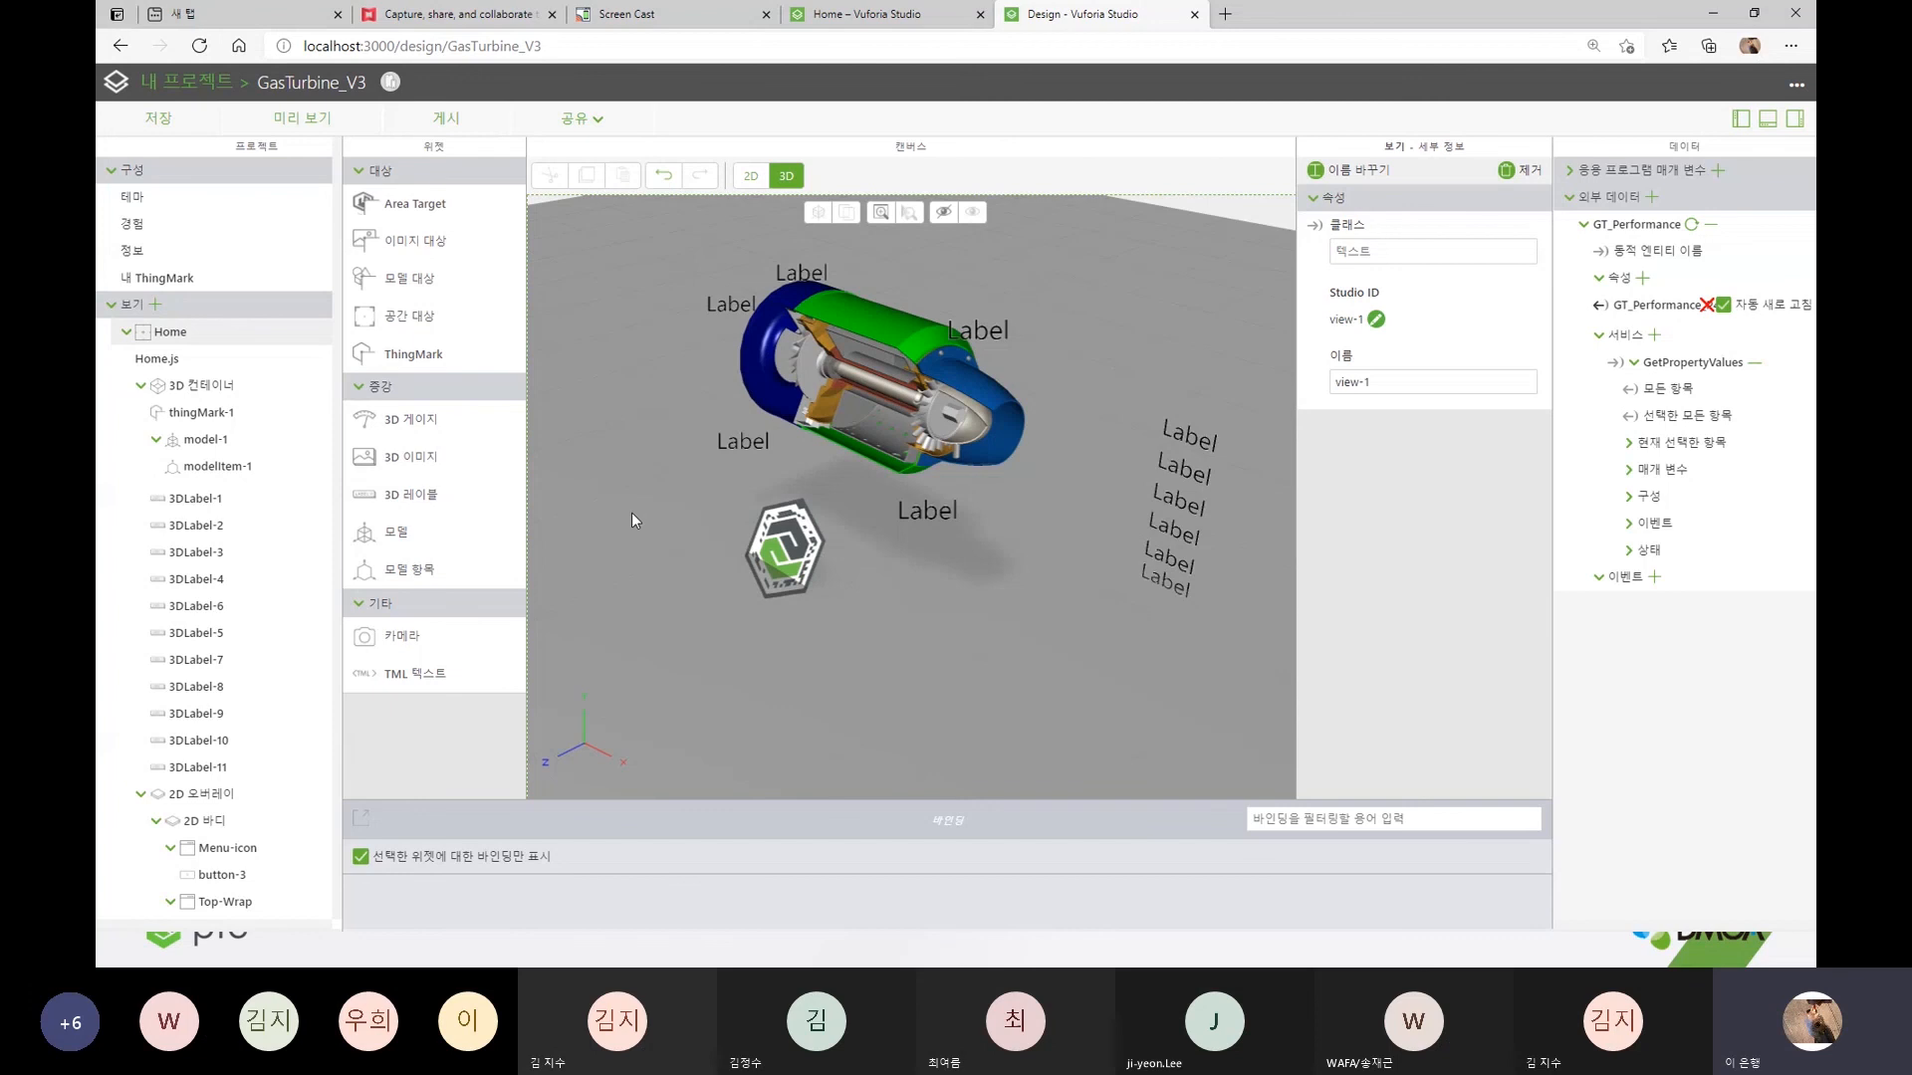
pyautogui.click(149, 358)
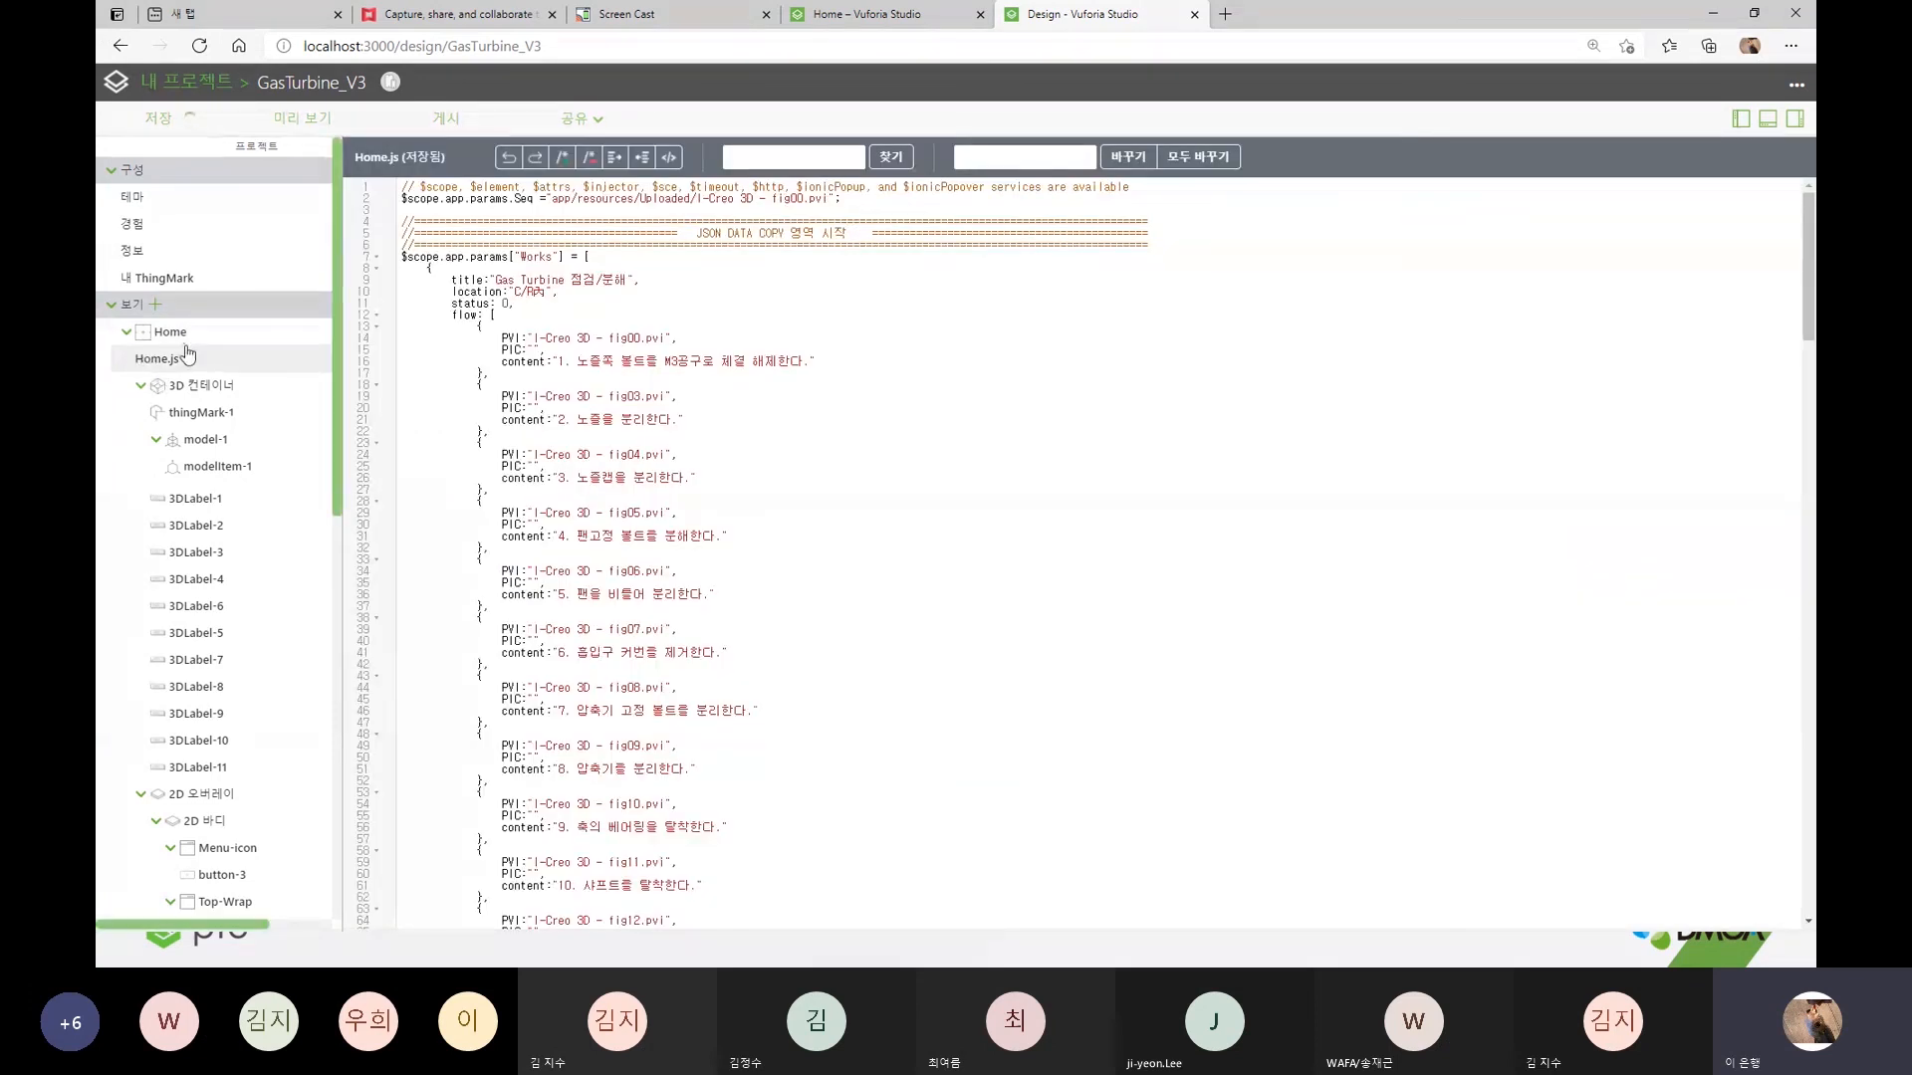
pyautogui.scroll(-6, 978, 566)
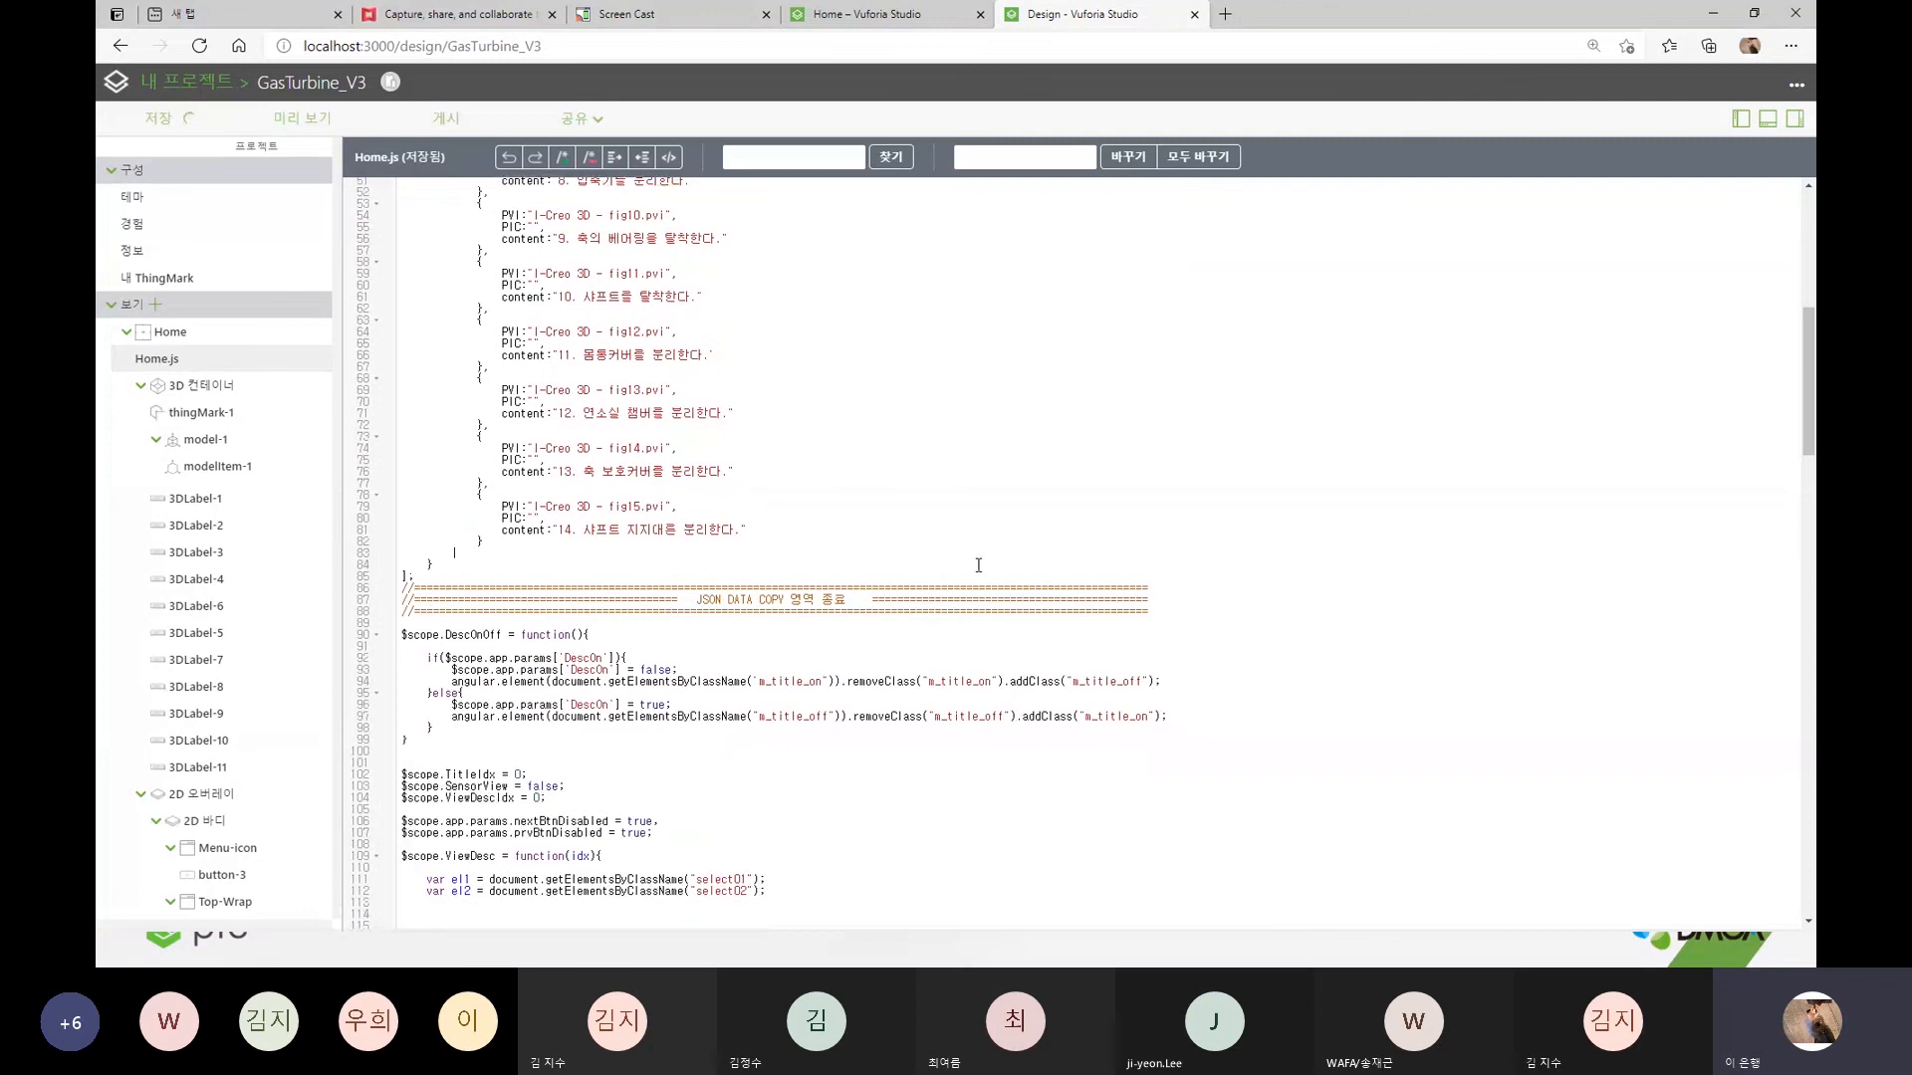
pyautogui.scroll(-4, 1013, 577)
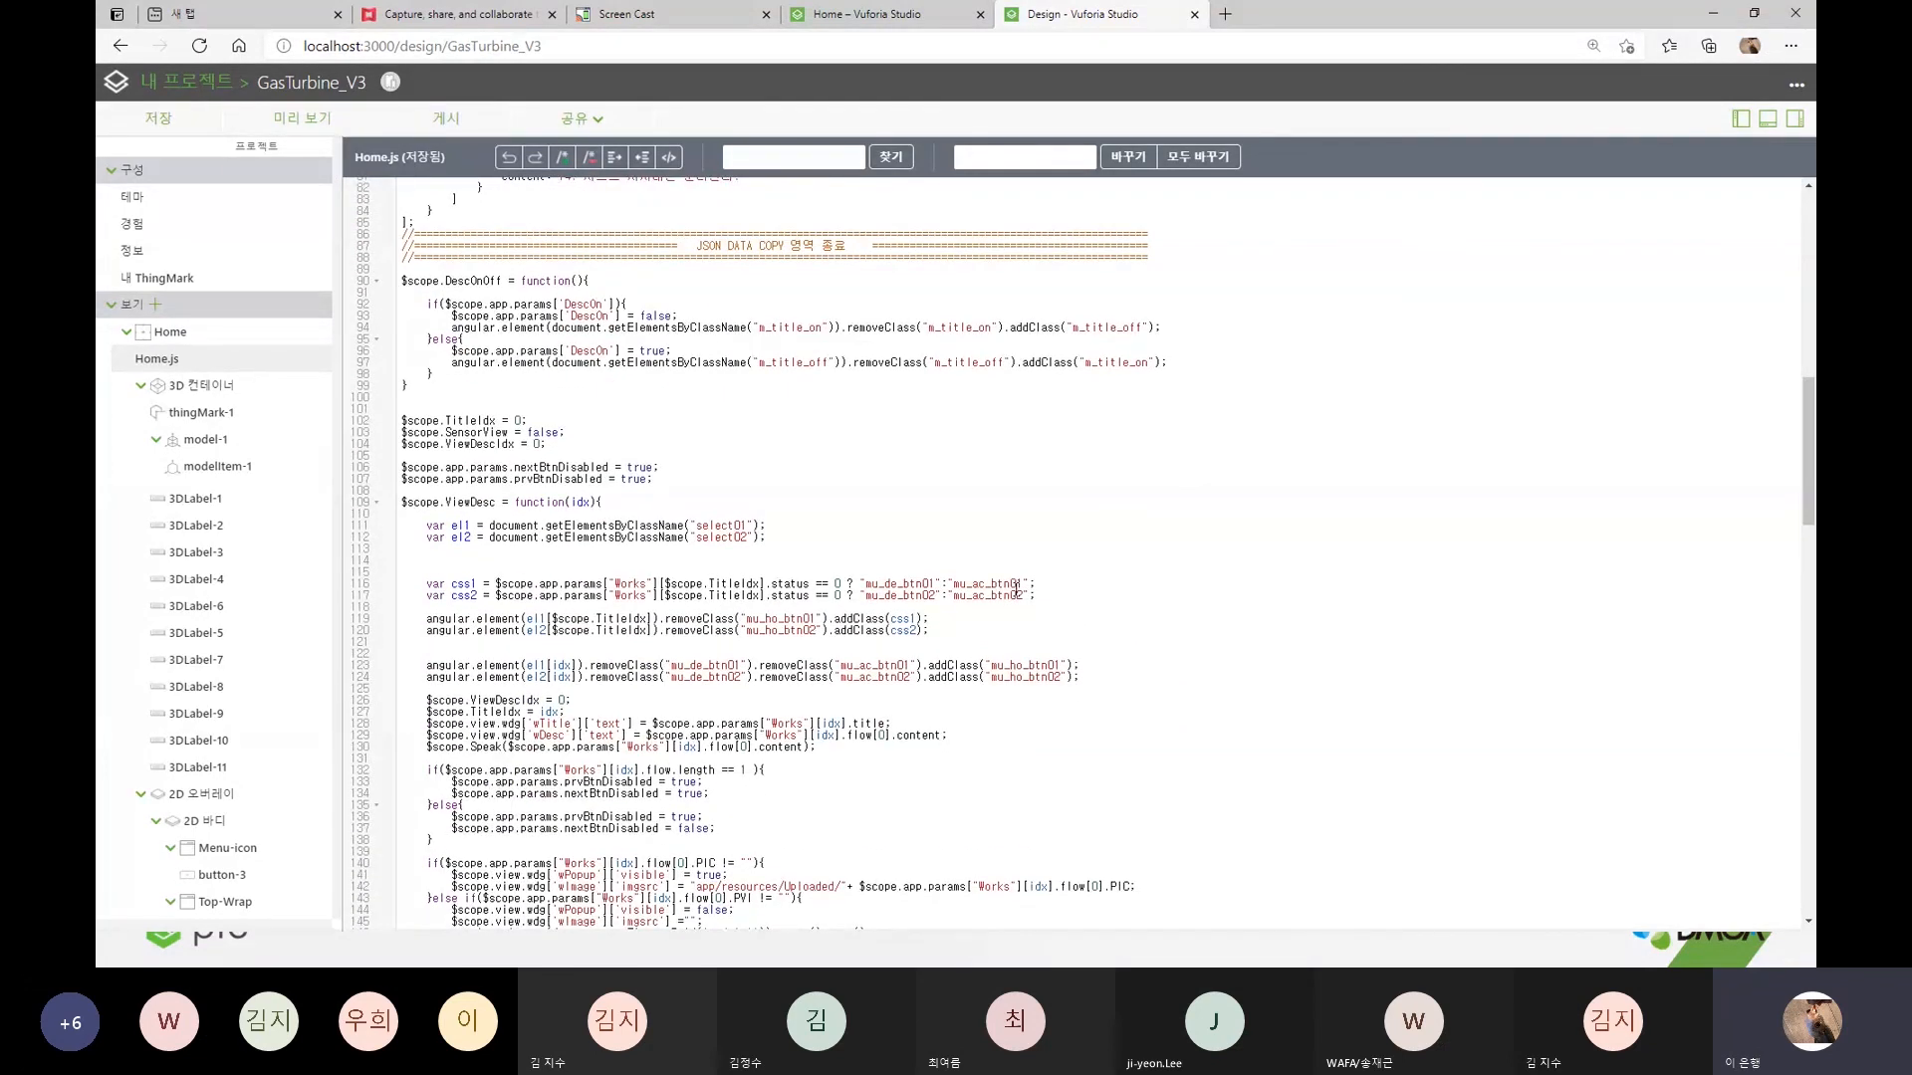
pyautogui.scroll(10, 1249, 528)
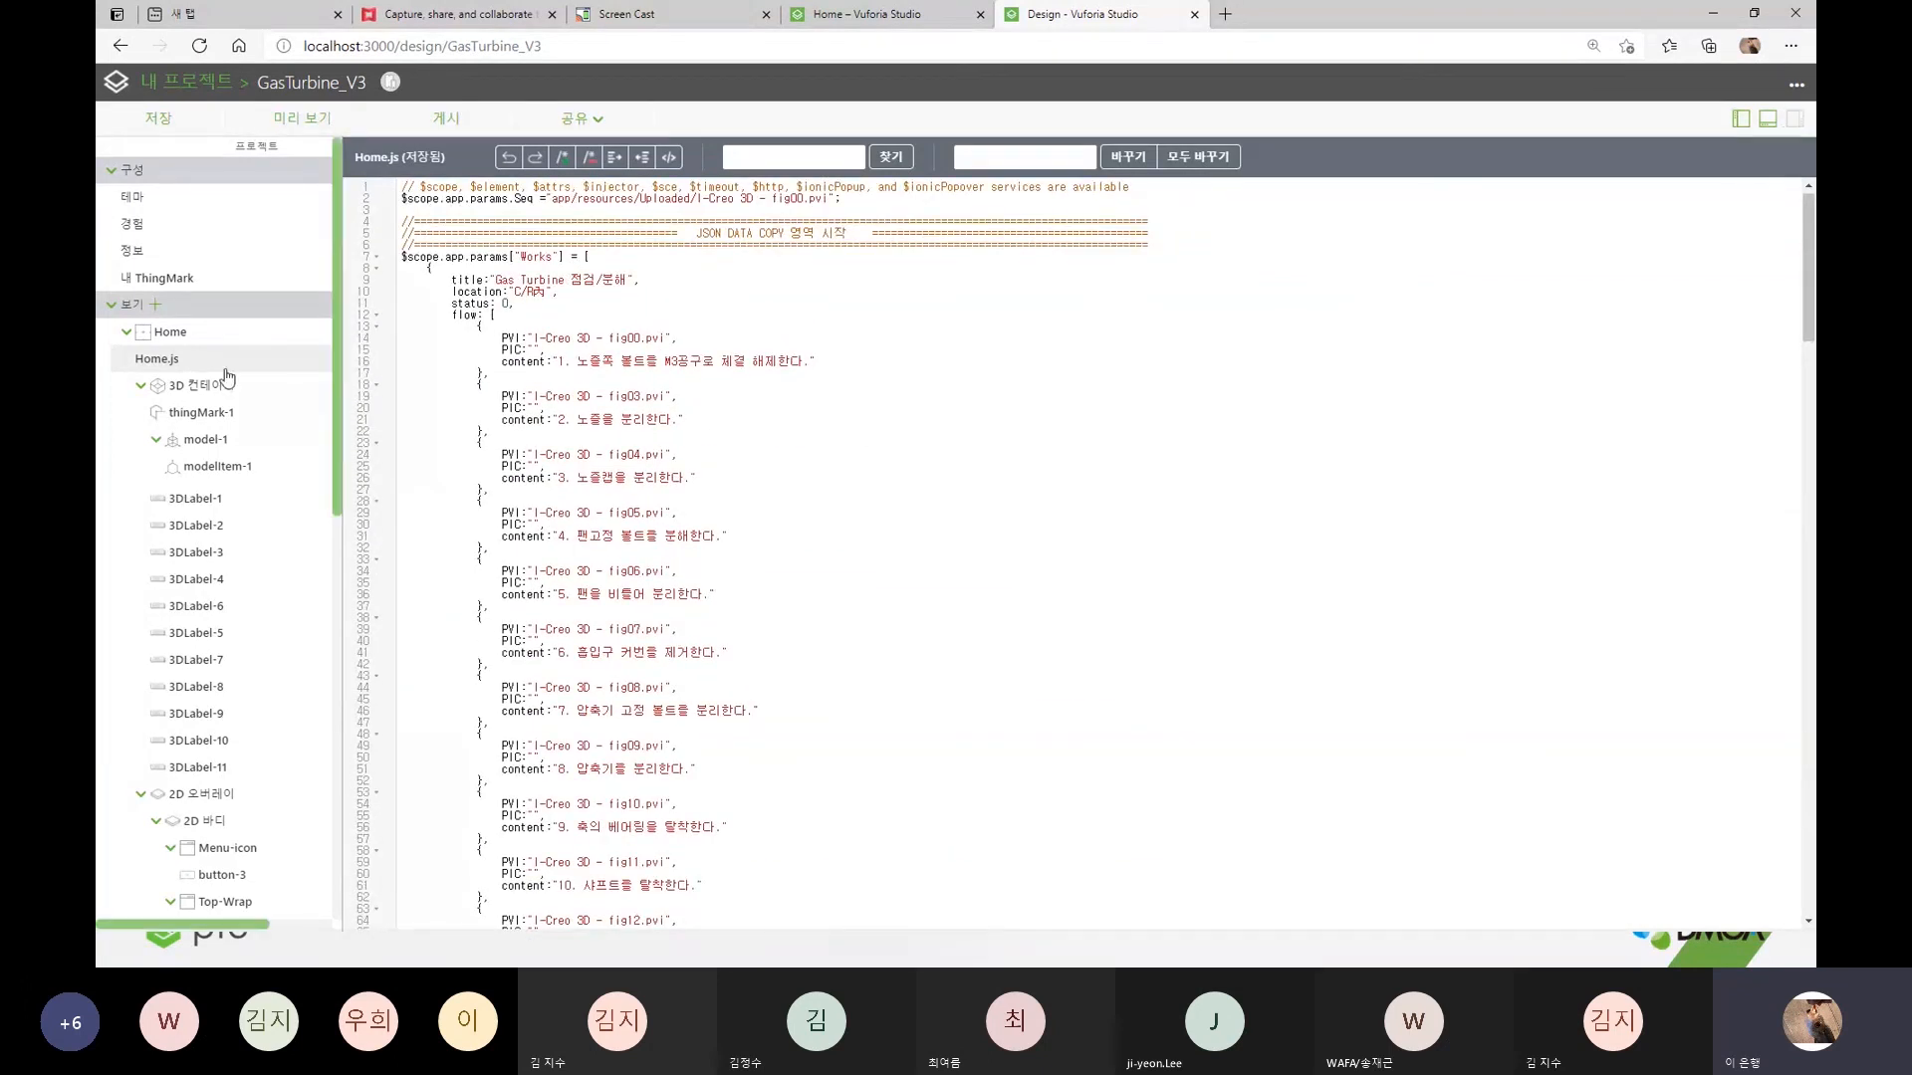
# - Return to the Home canvas with the data area shown, and inspect the application parameters before collapsing them
pyautogui.click(179, 335)
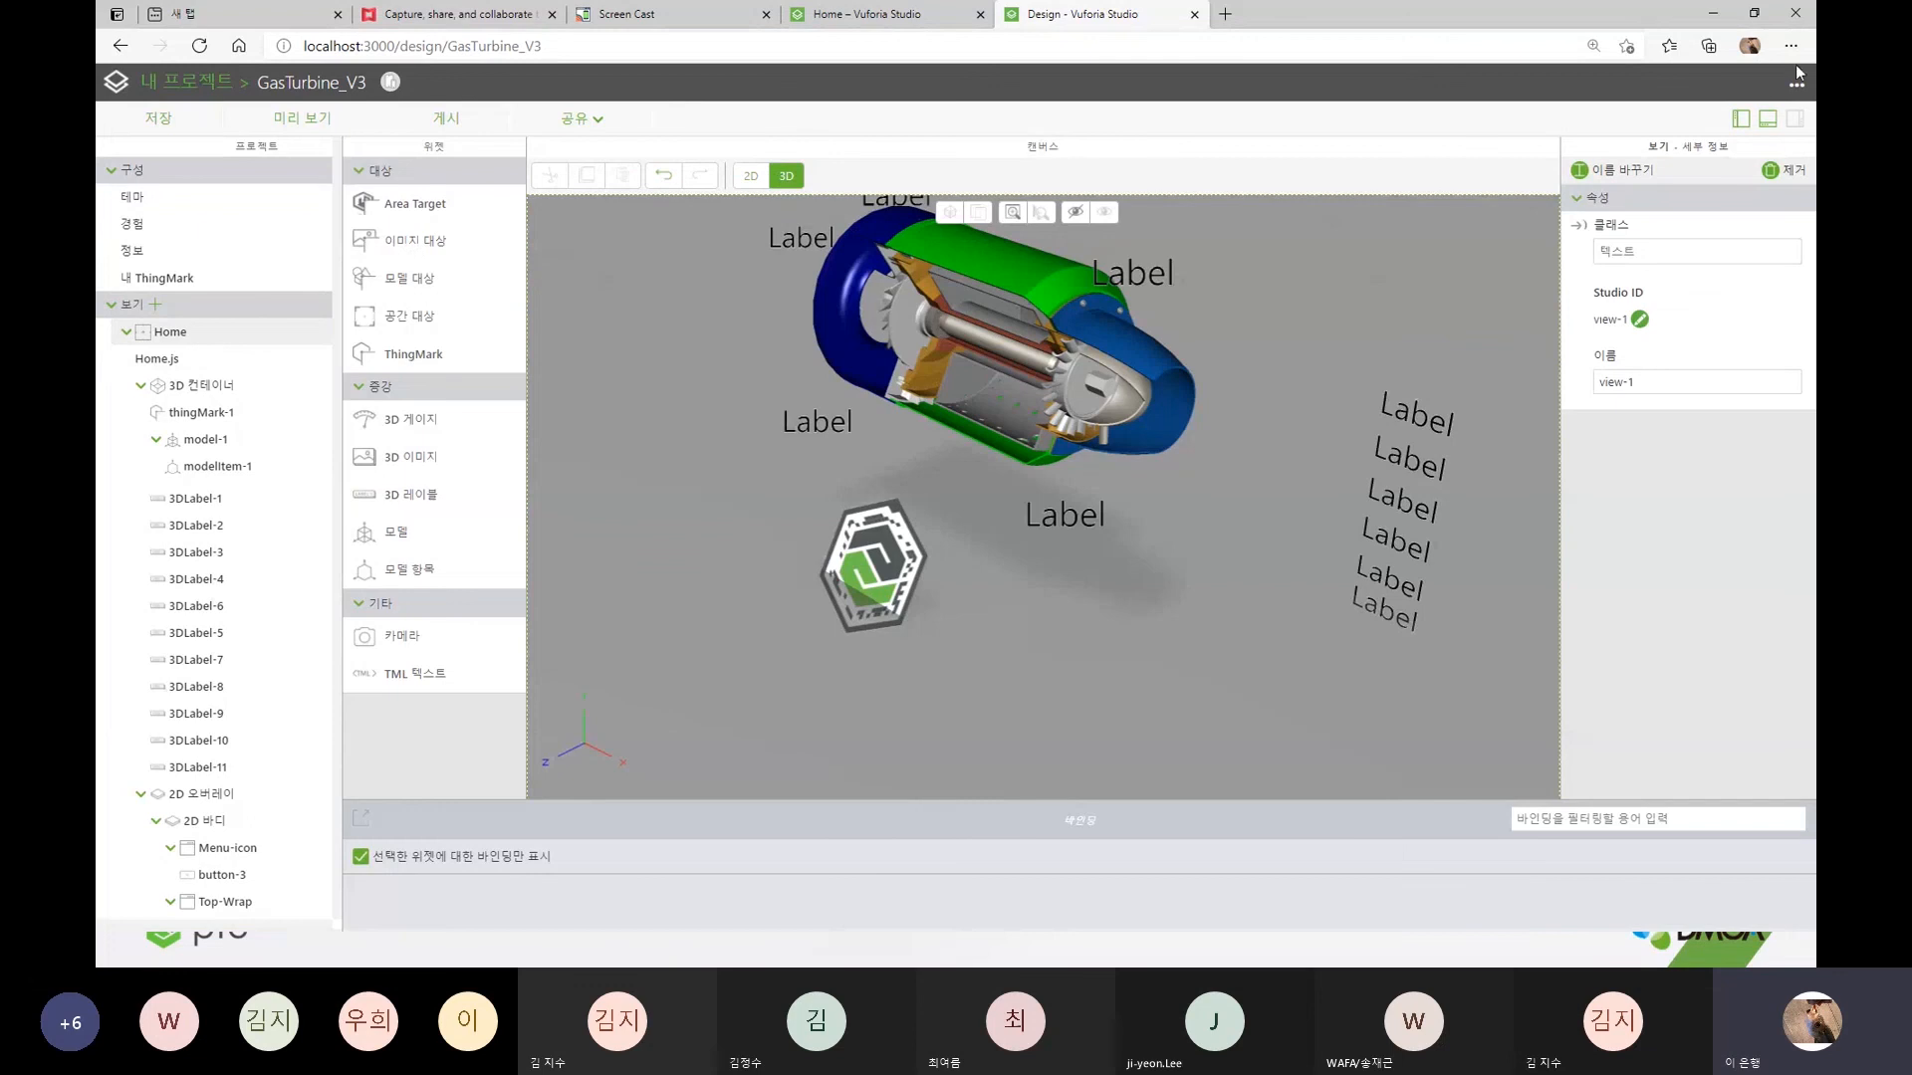
pyautogui.click(1795, 121)
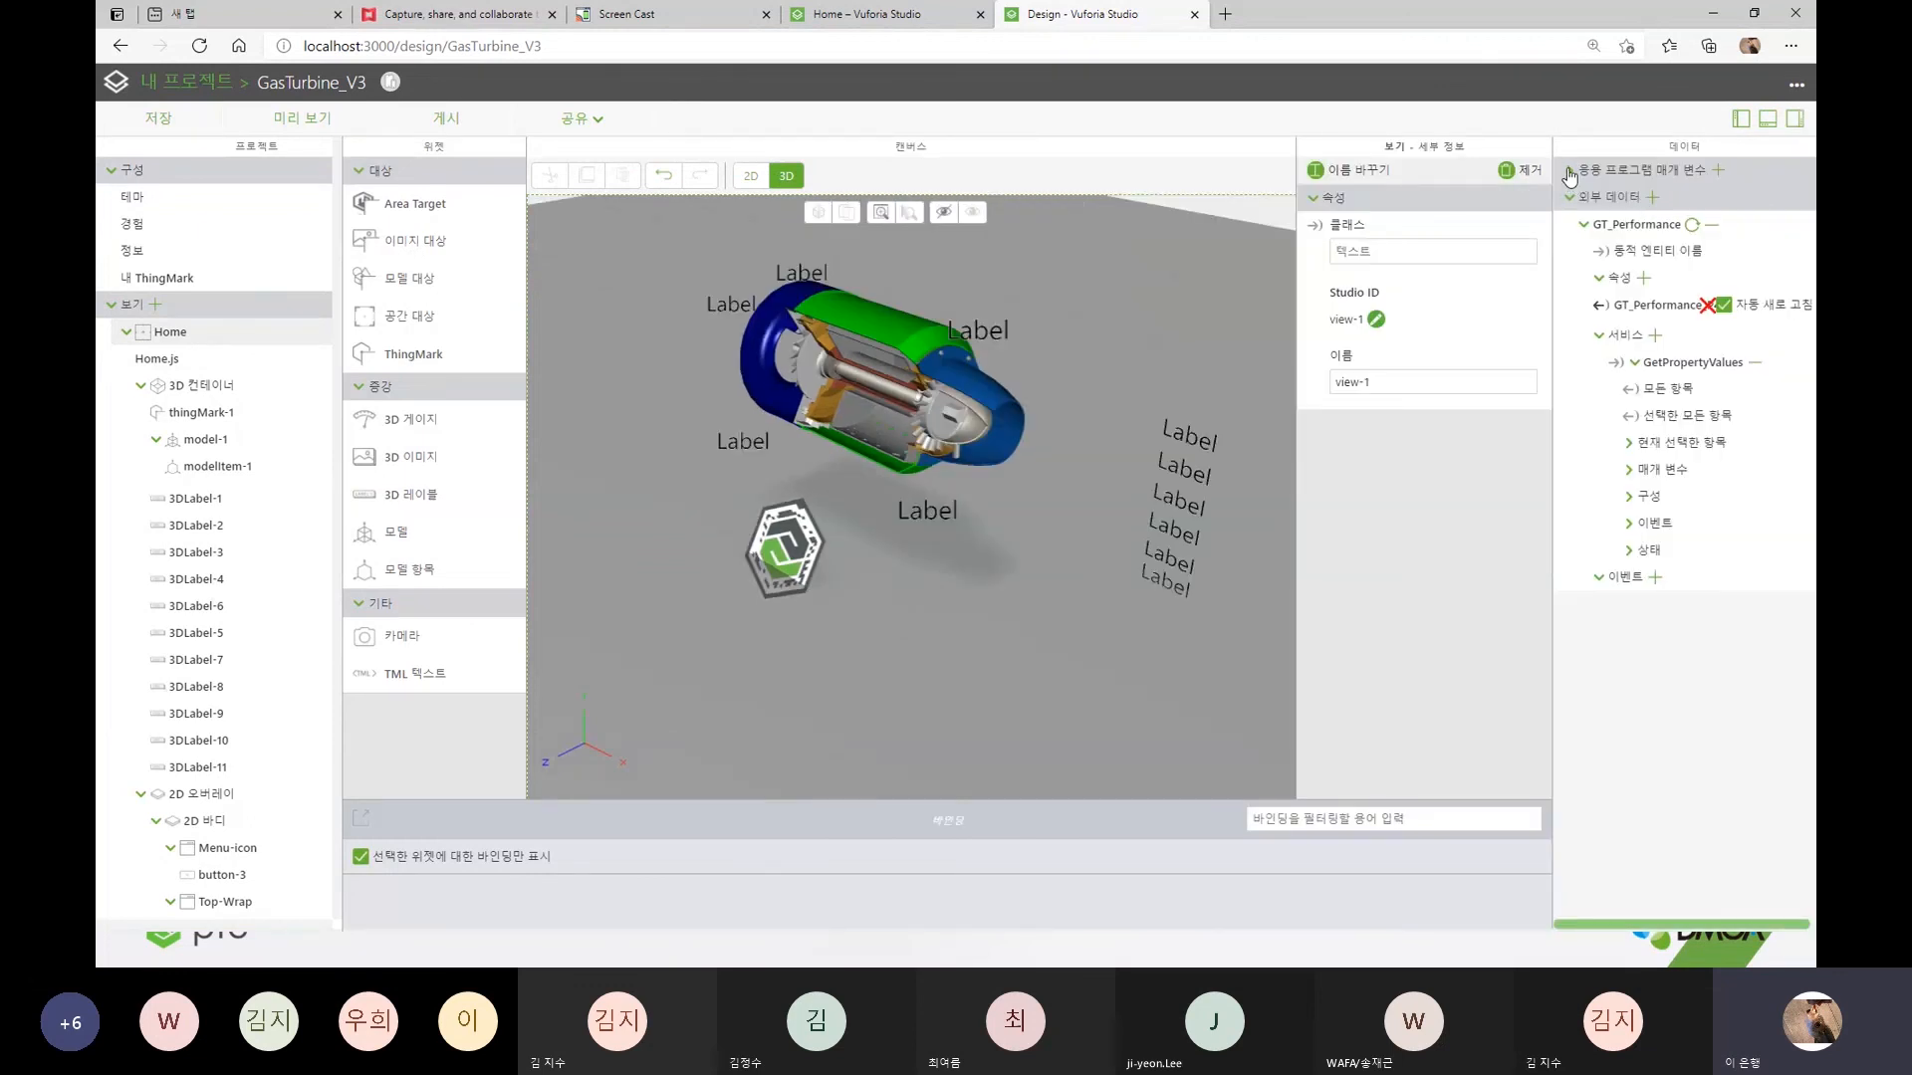
pyautogui.click(1570, 170)
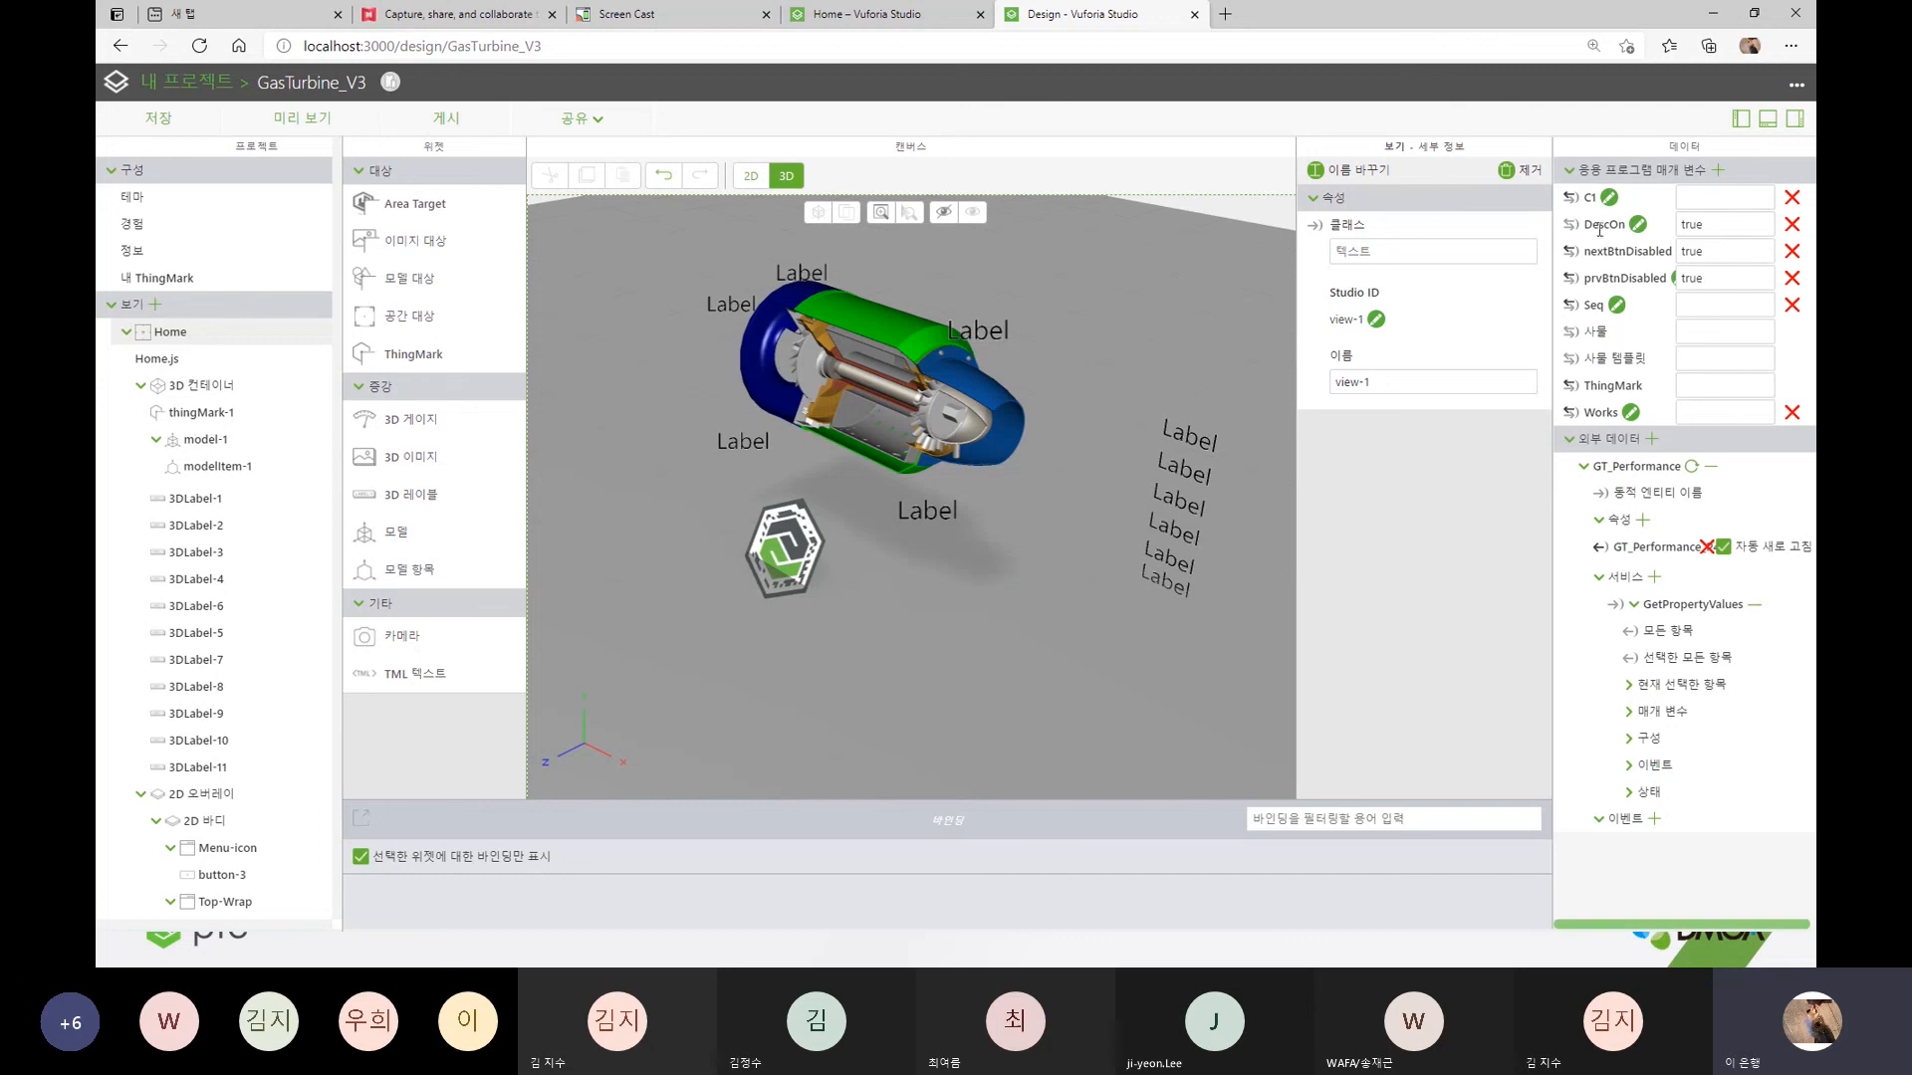
pyautogui.click(1570, 170)
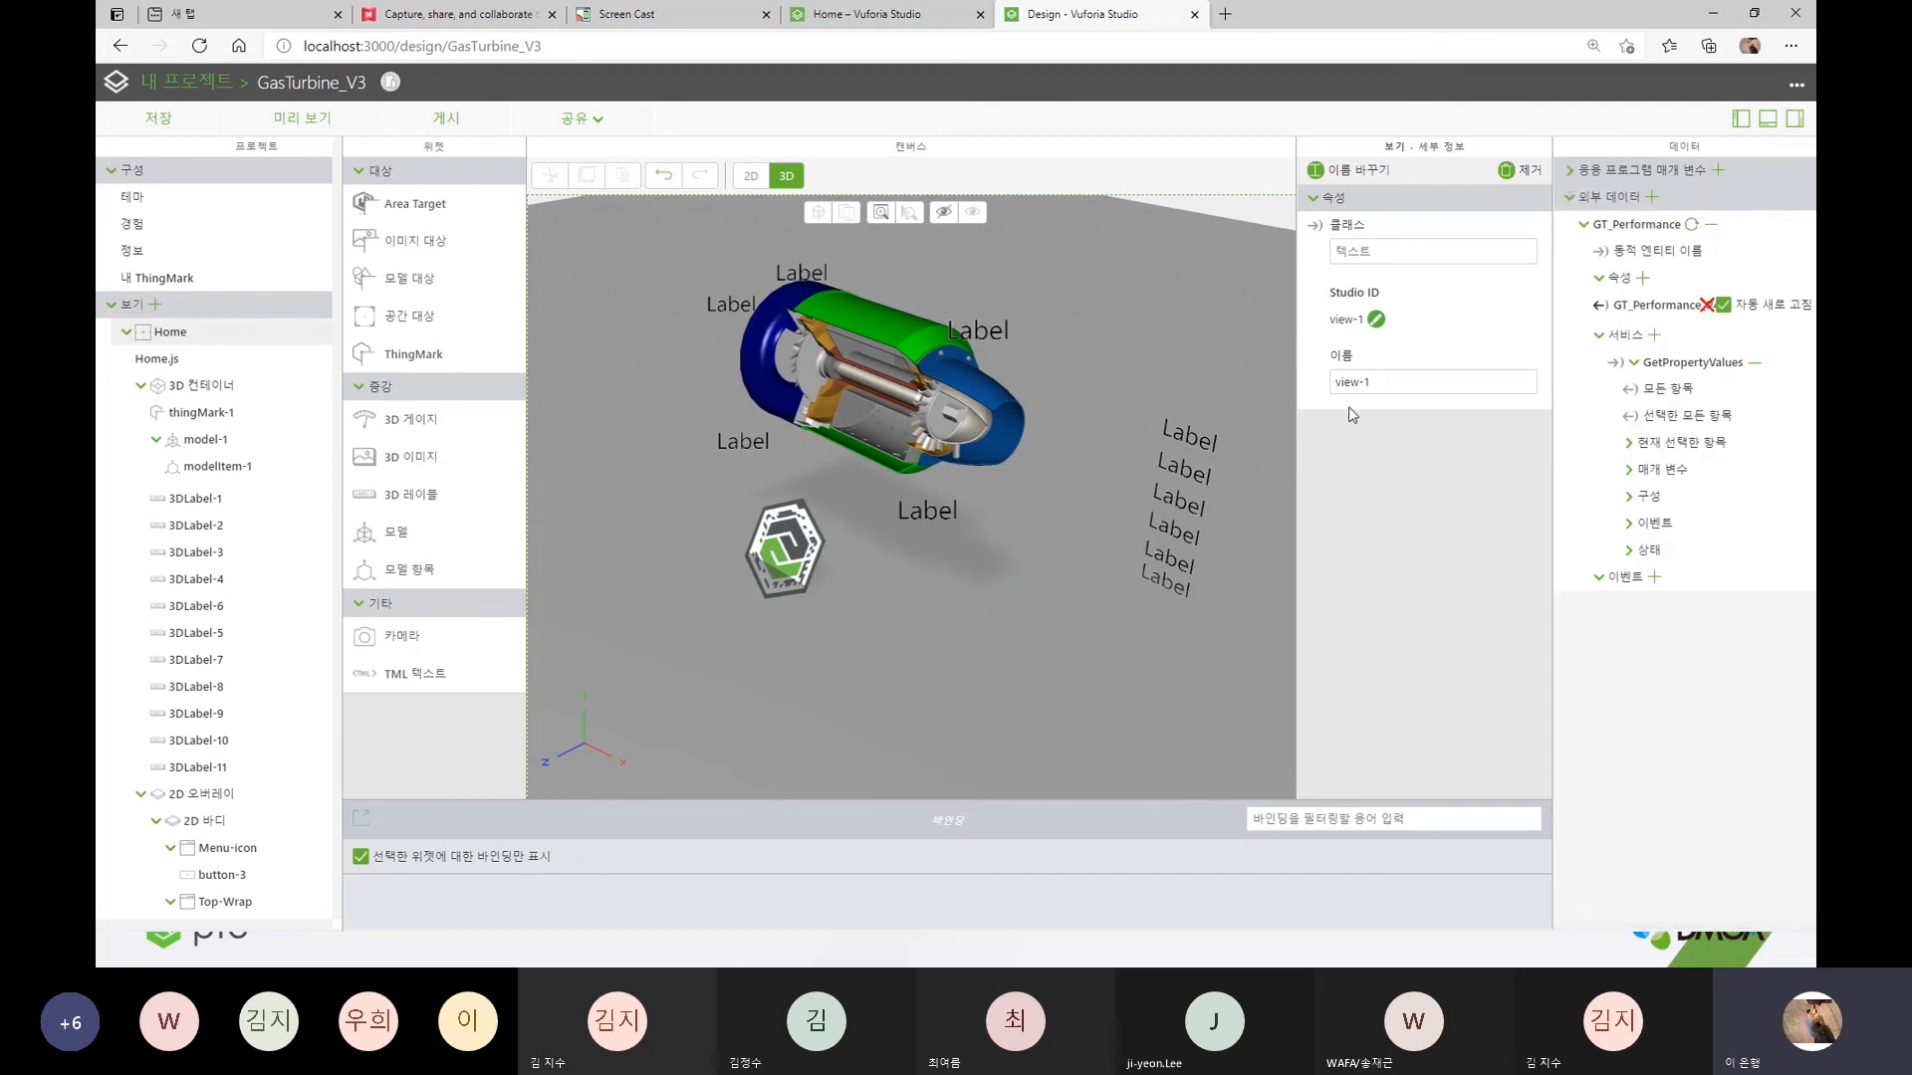
# - Return to the list of all projects and browse through the existing ones
pyautogui.click(169, 83)
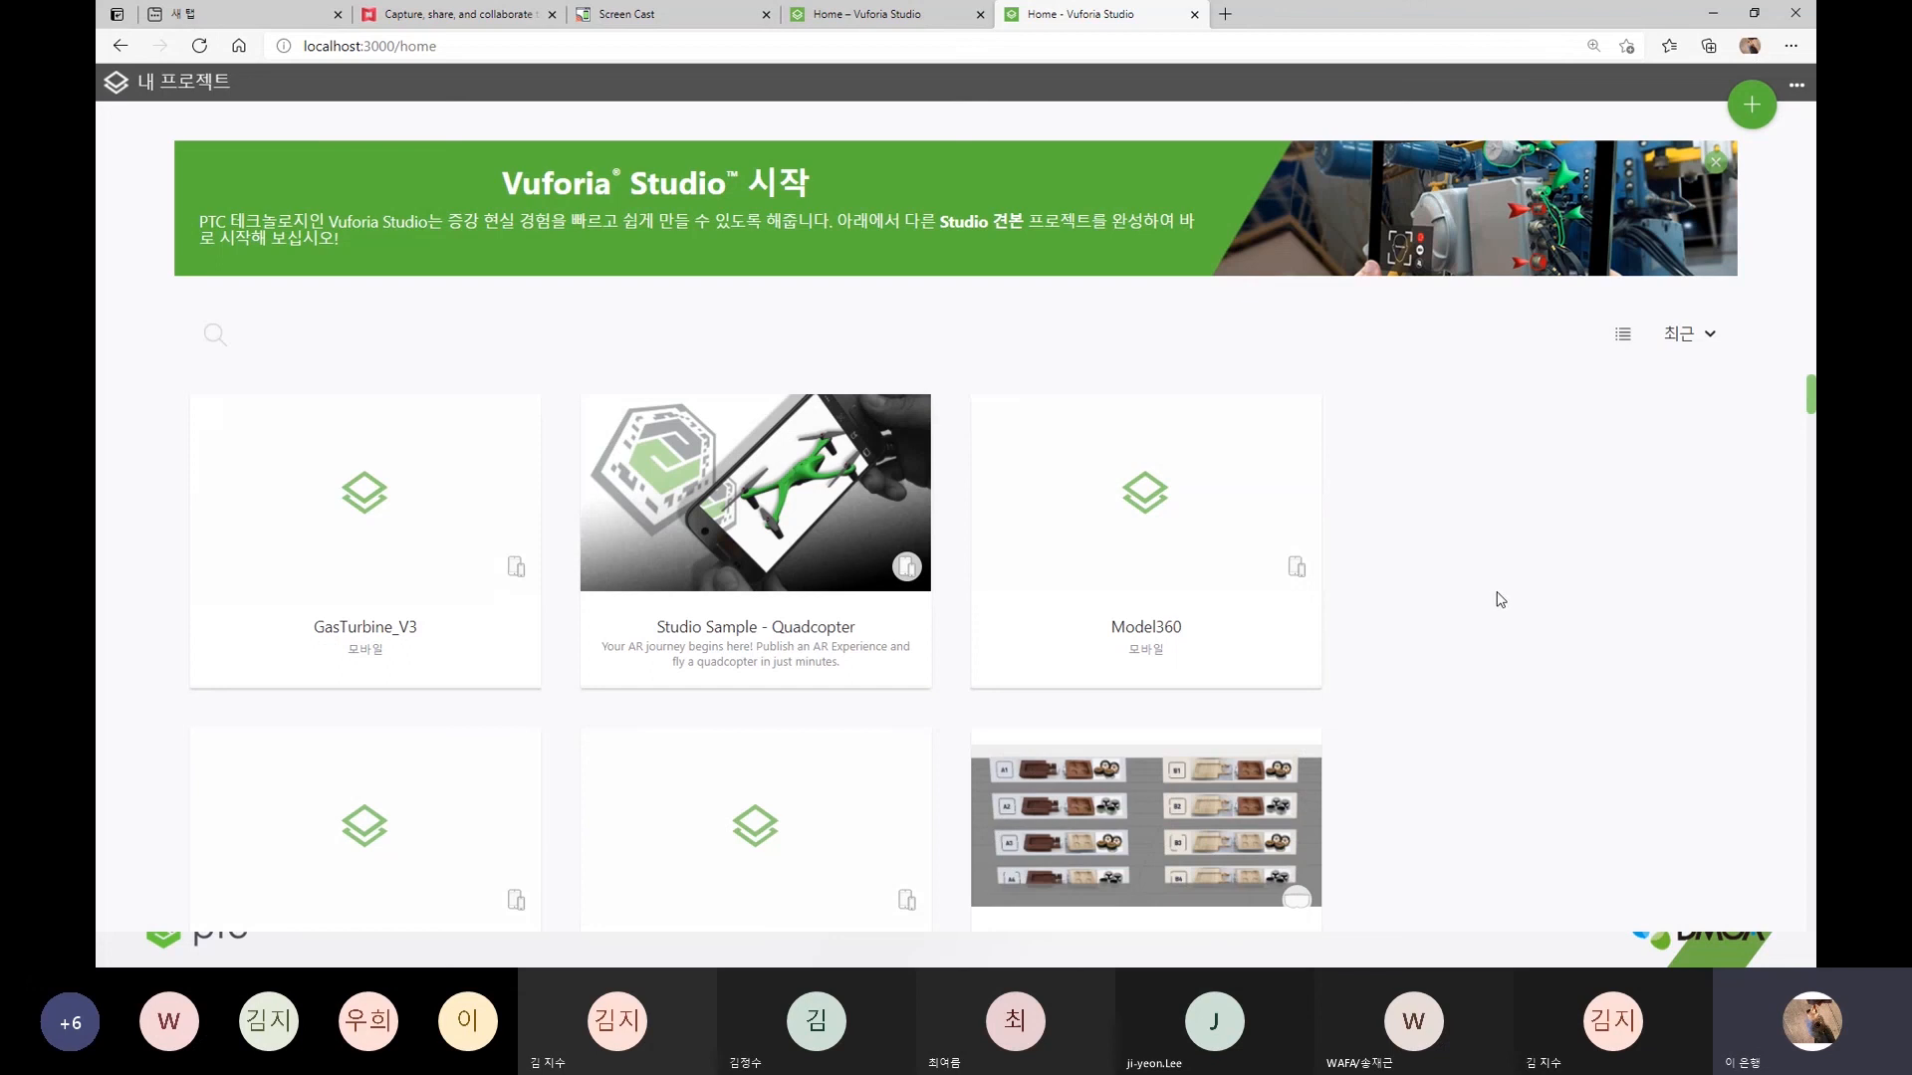
pyautogui.scroll(-3, 1478, 641)
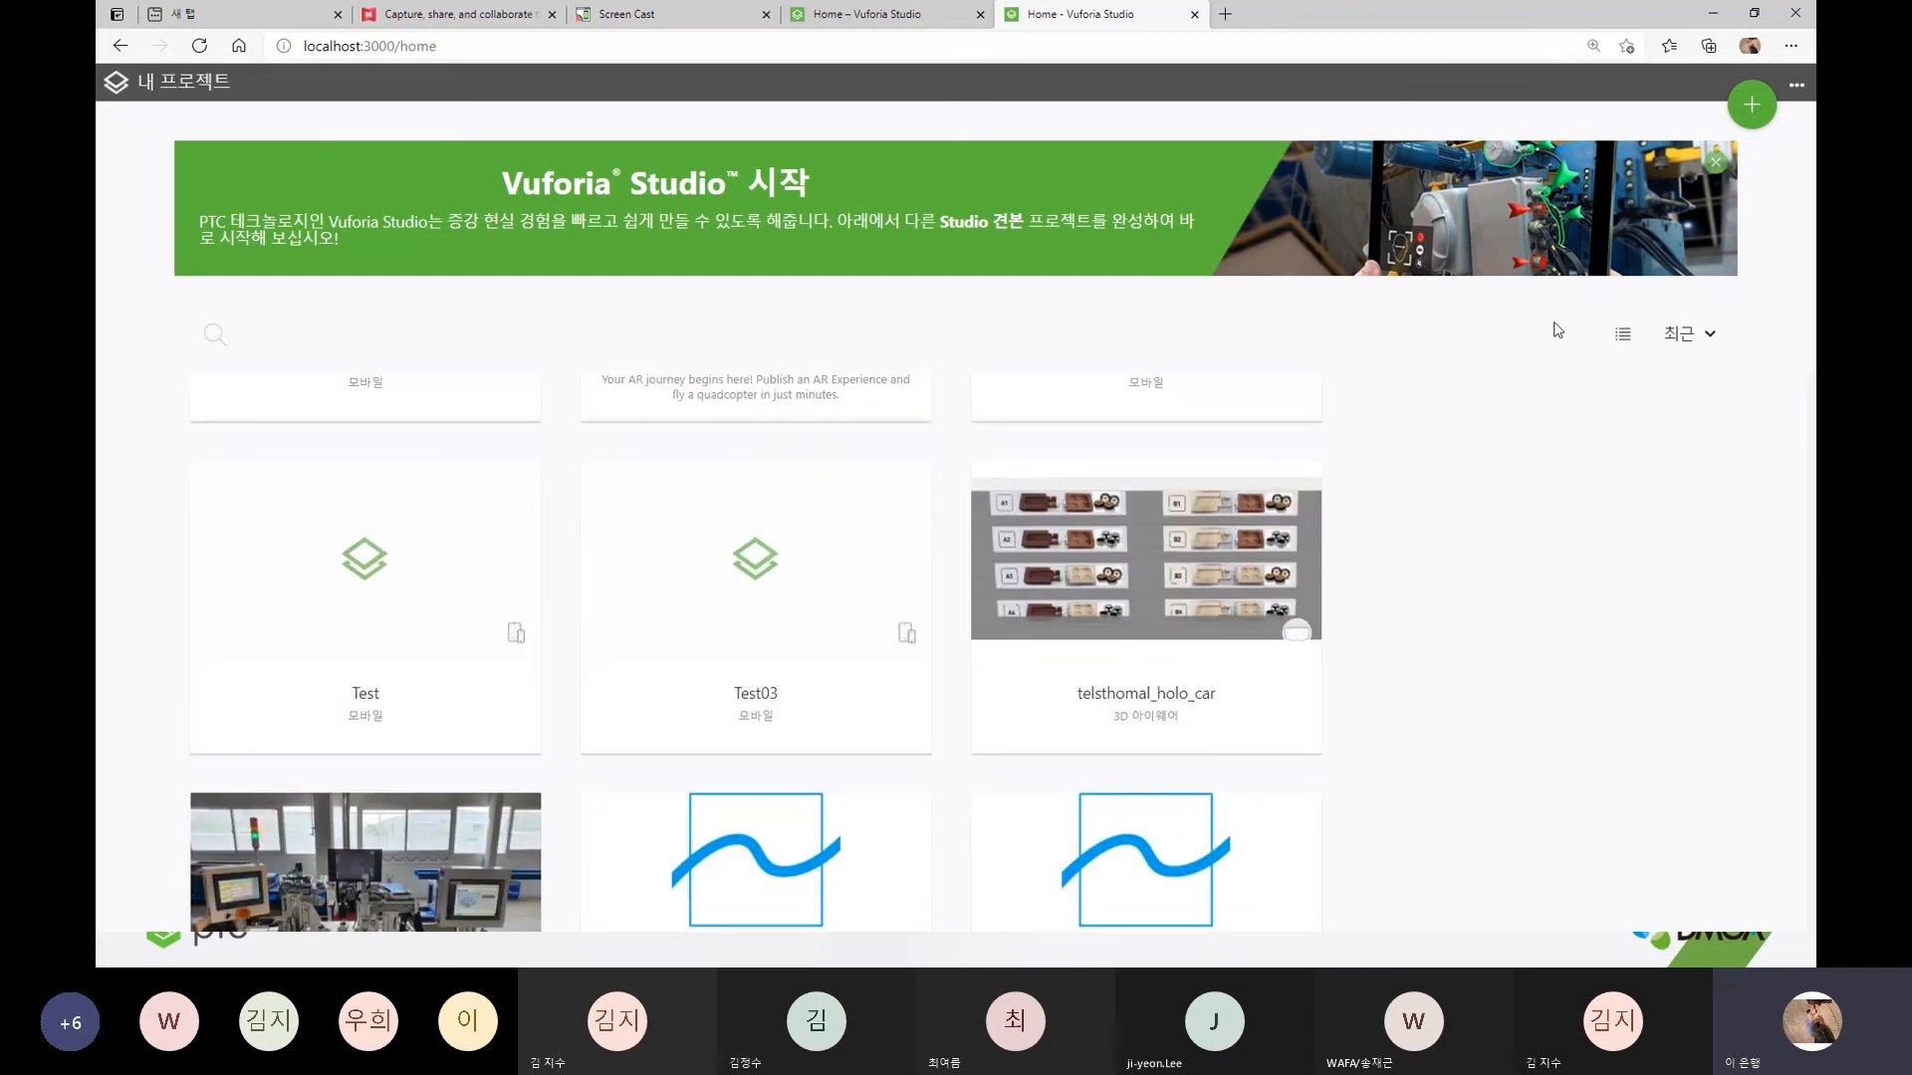
pyautogui.scroll(-6, 1493, 487)
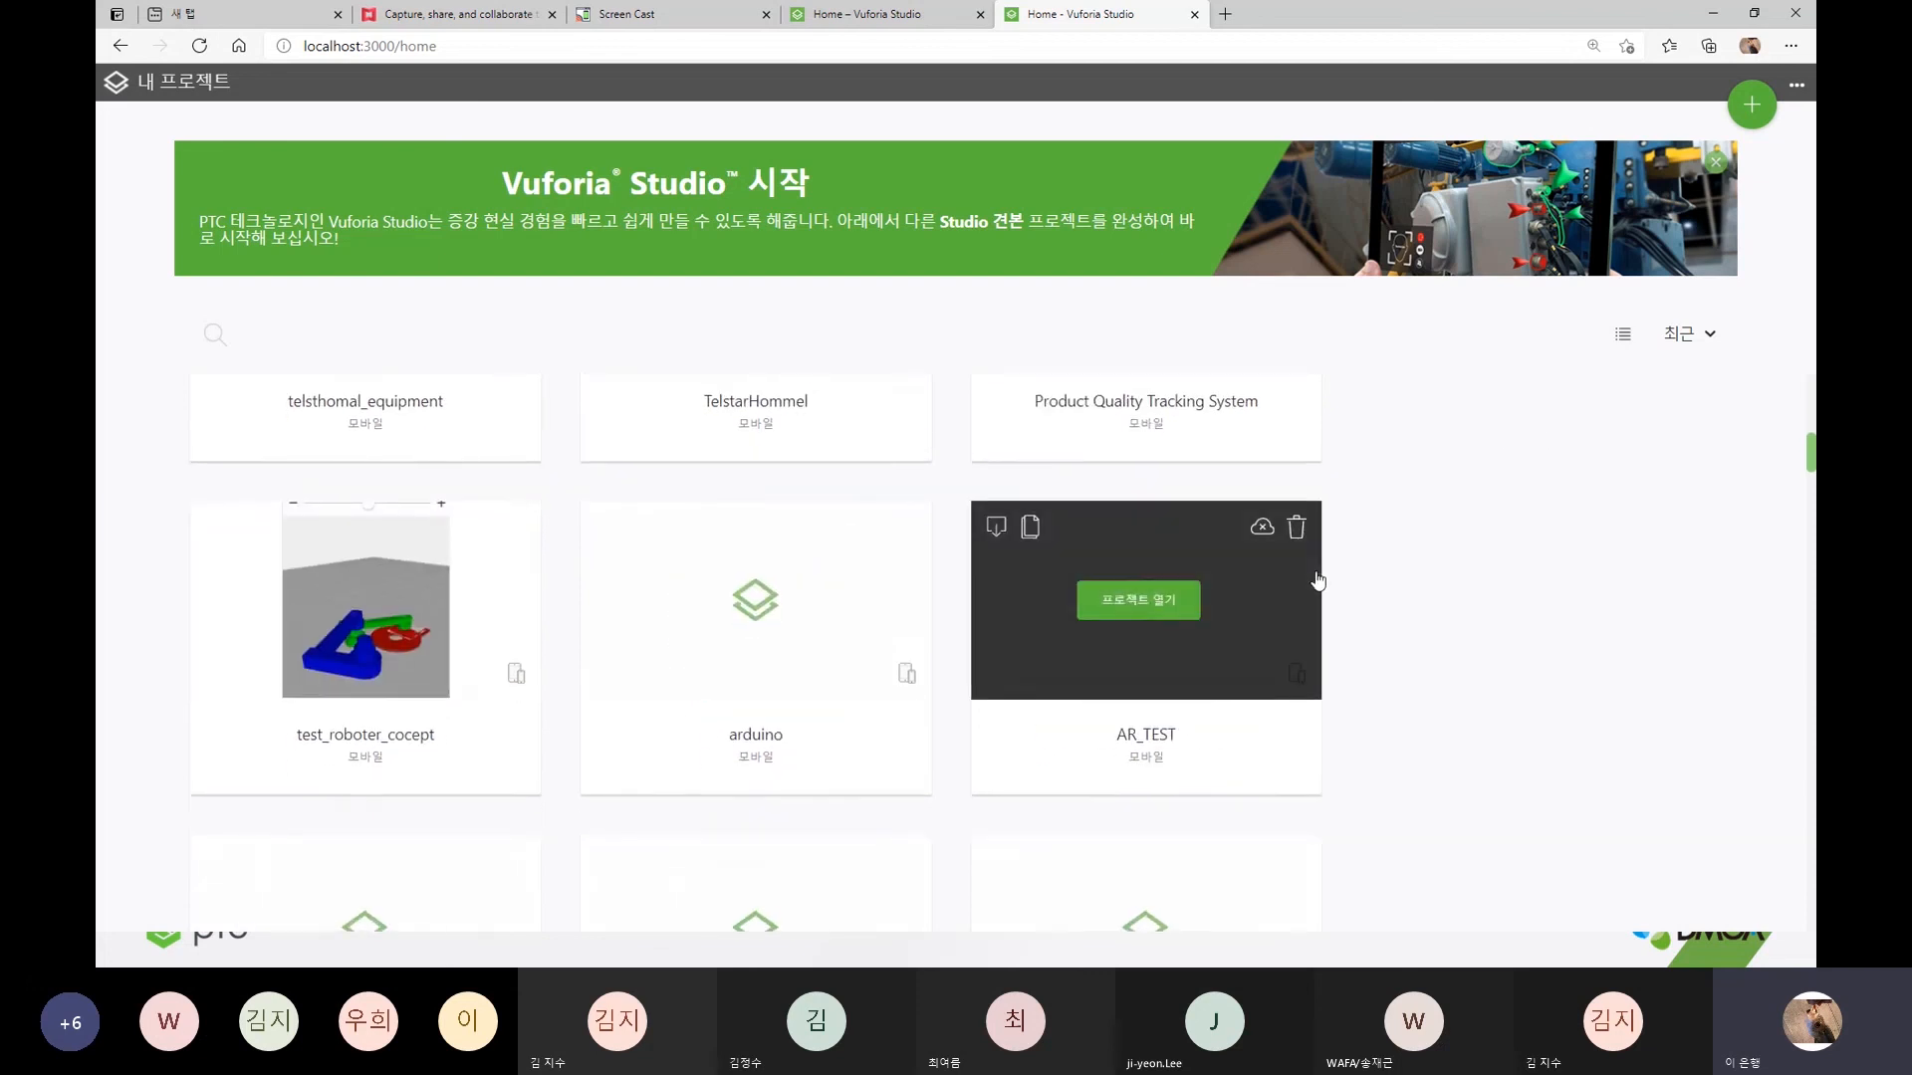
pyautogui.scroll(-8, 1319, 578)
pyautogui.scroll(-3, 1323, 579)
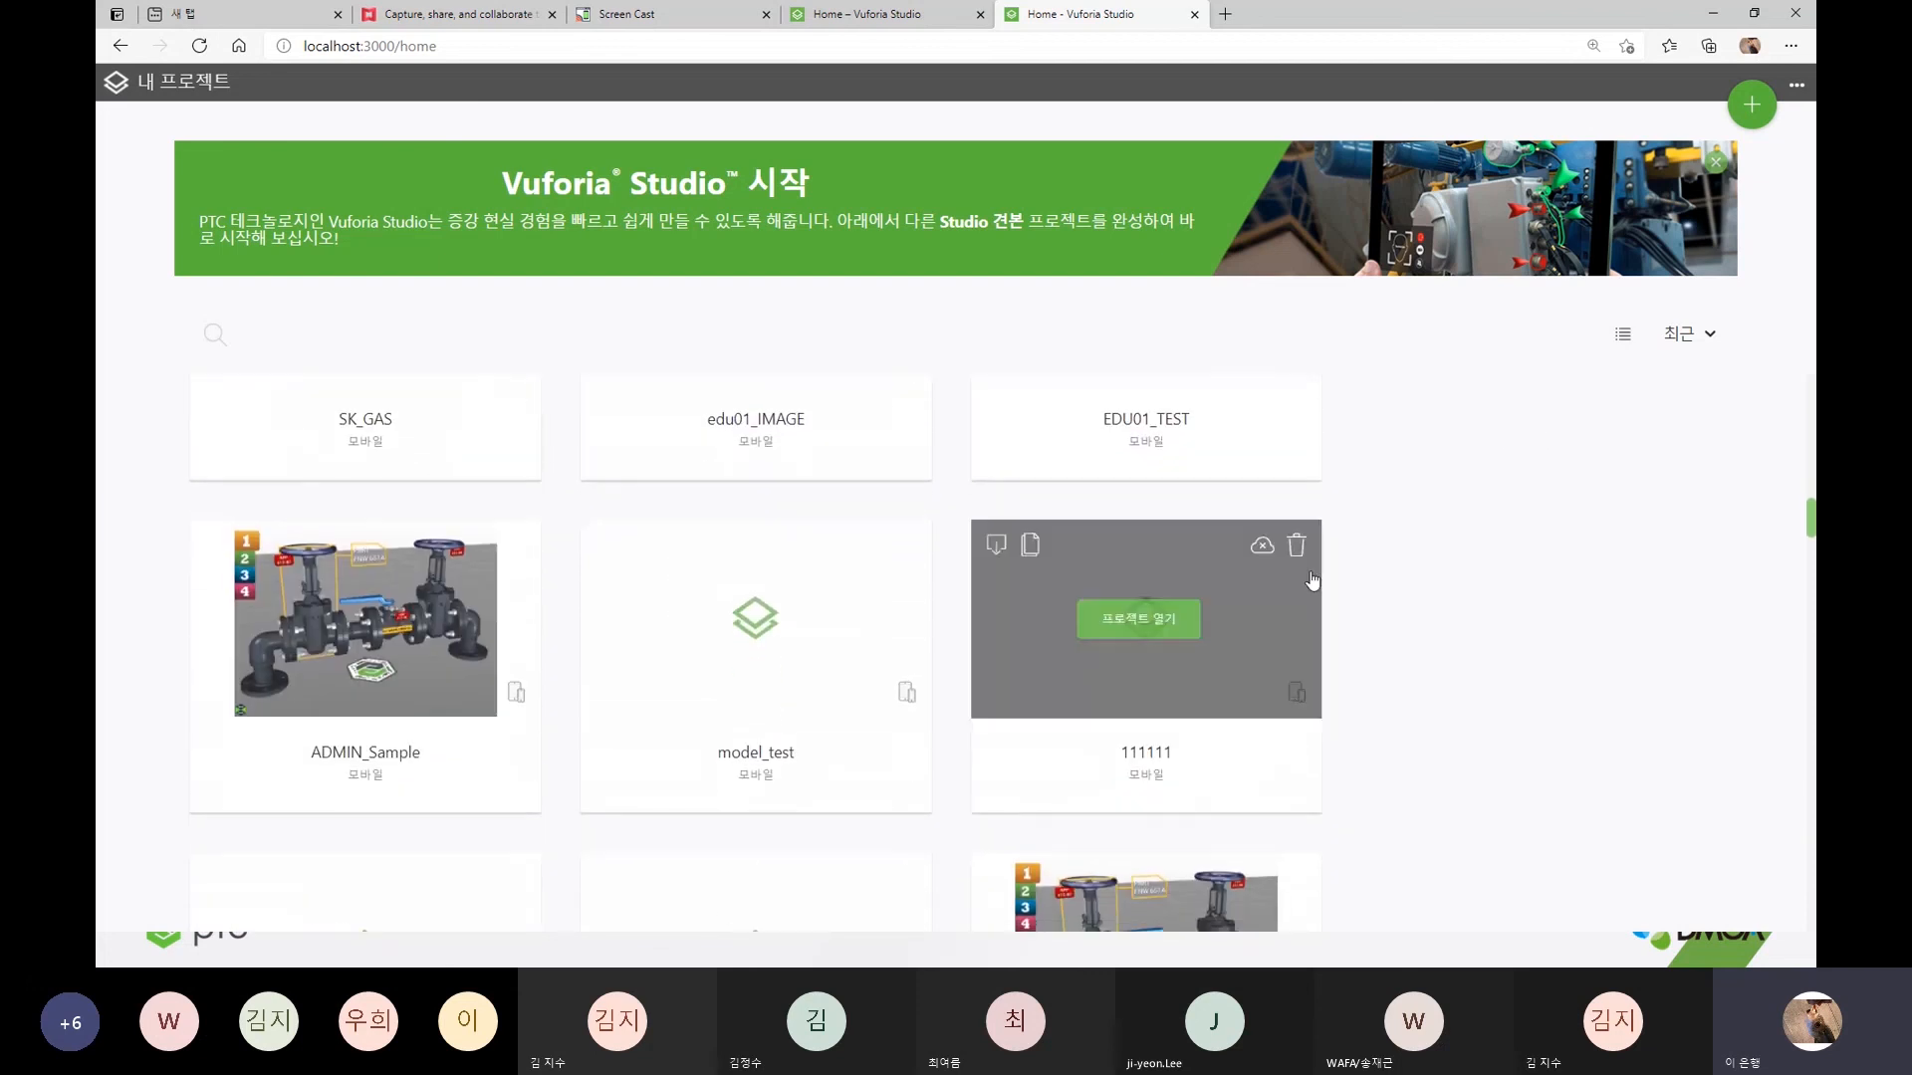
pyautogui.scroll(3, 1352, 448)
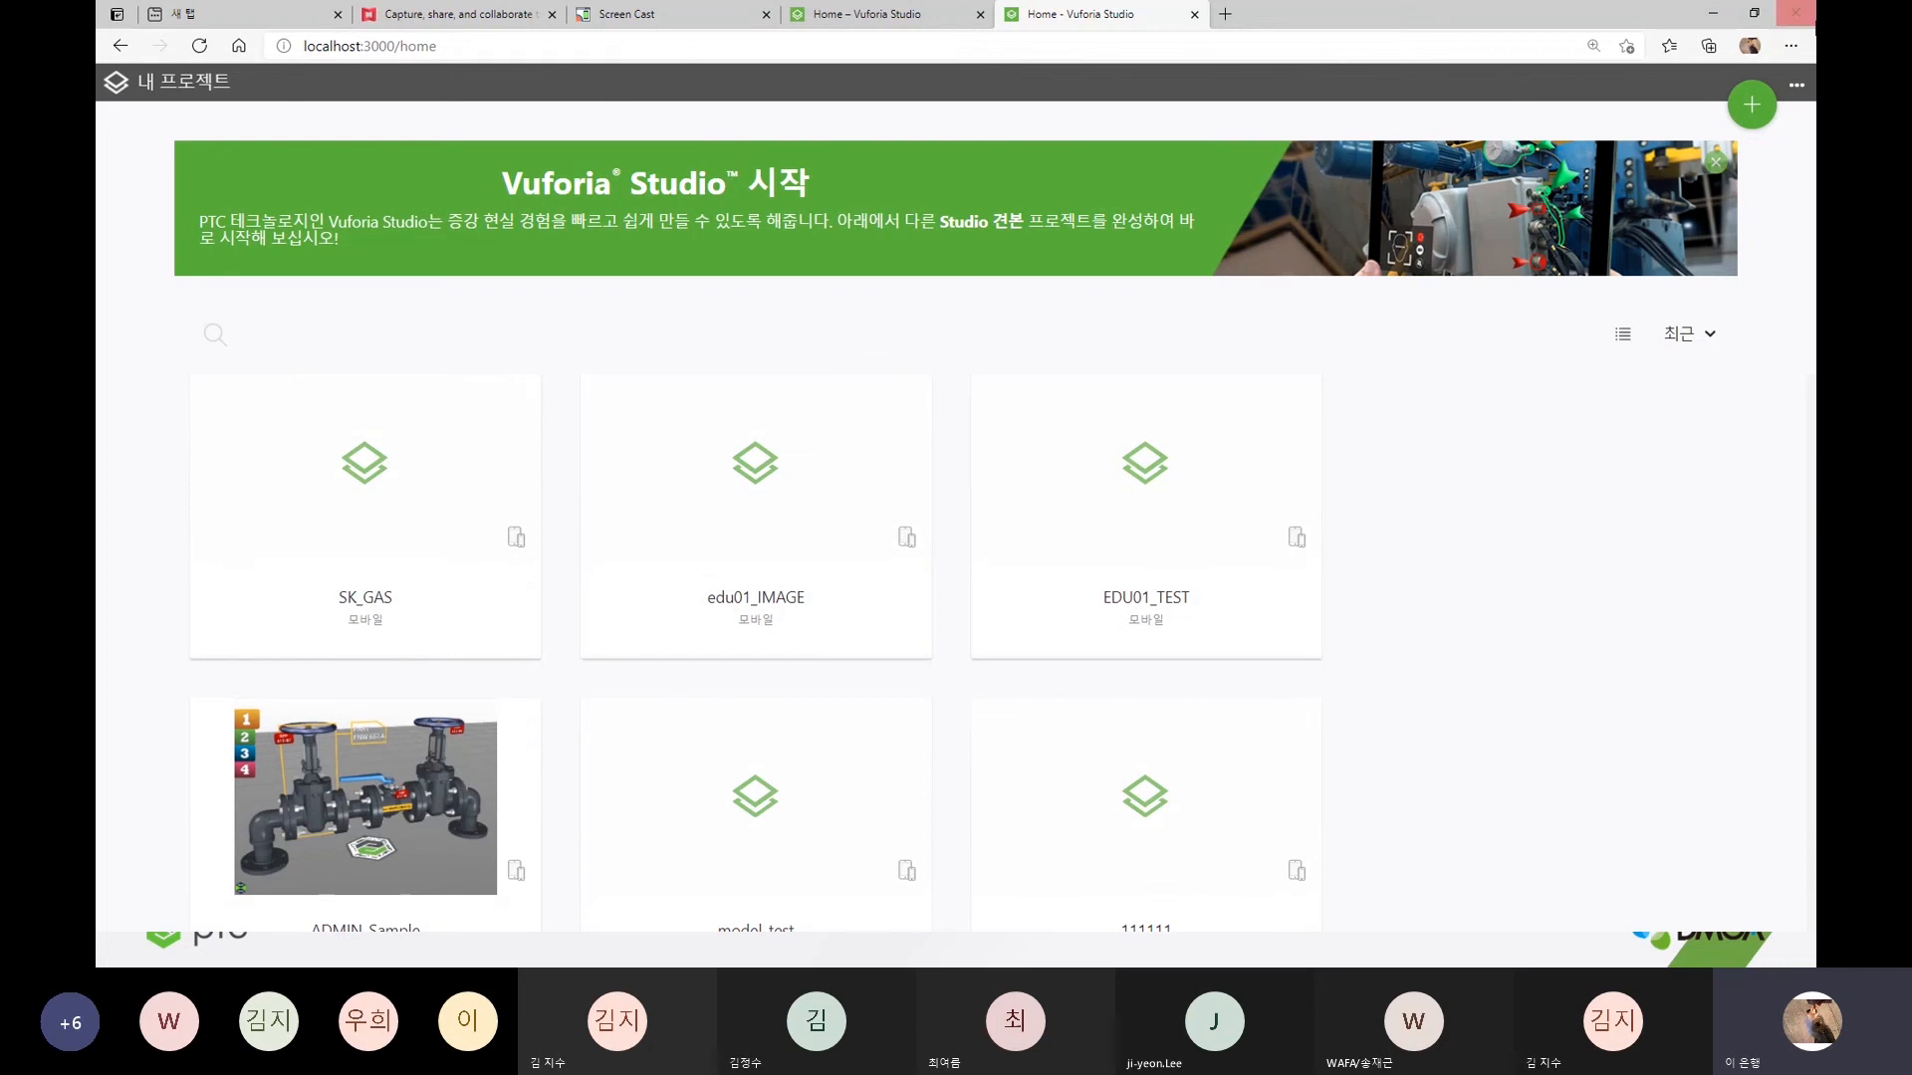
# - Create a new project named Online_TEST from the Mobile - Default template
pyautogui.click(1751, 105)
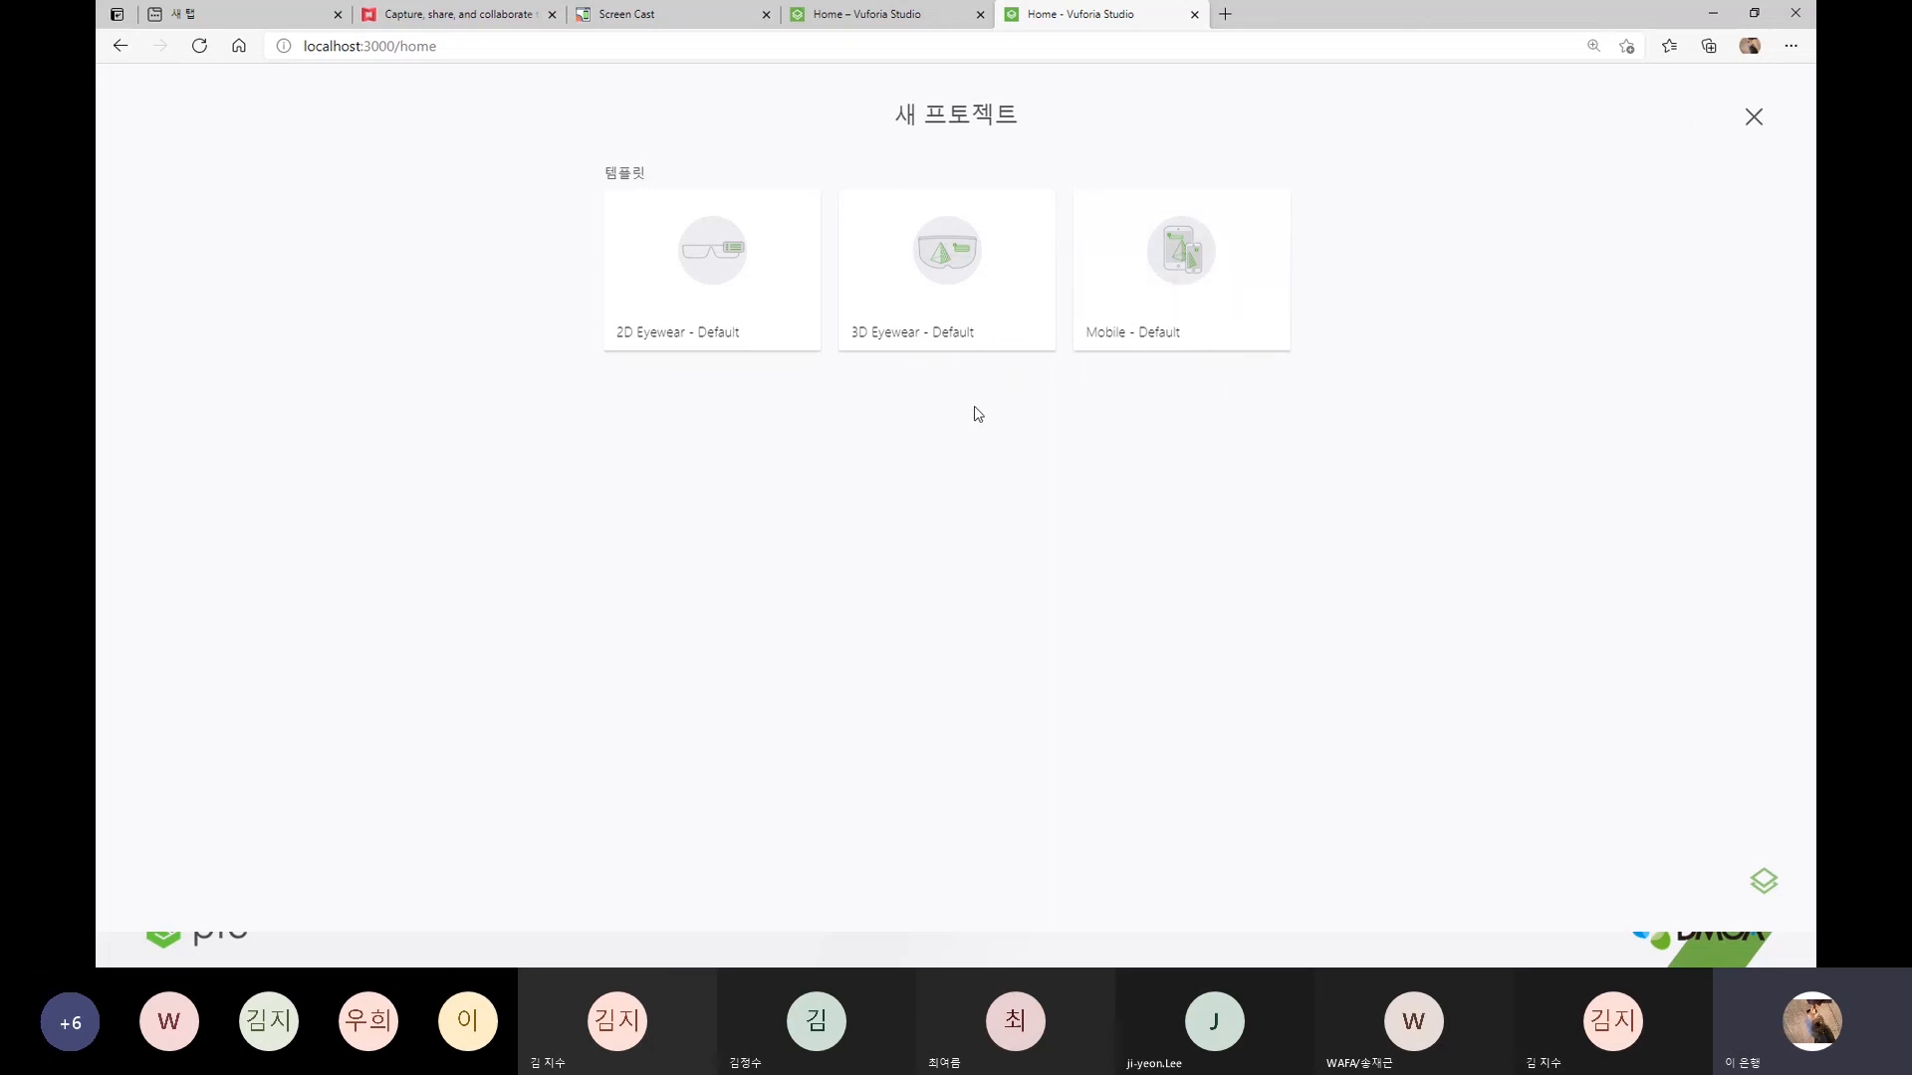
pyautogui.moveTo(992, 257)
pyautogui.moveTo(1184, 279)
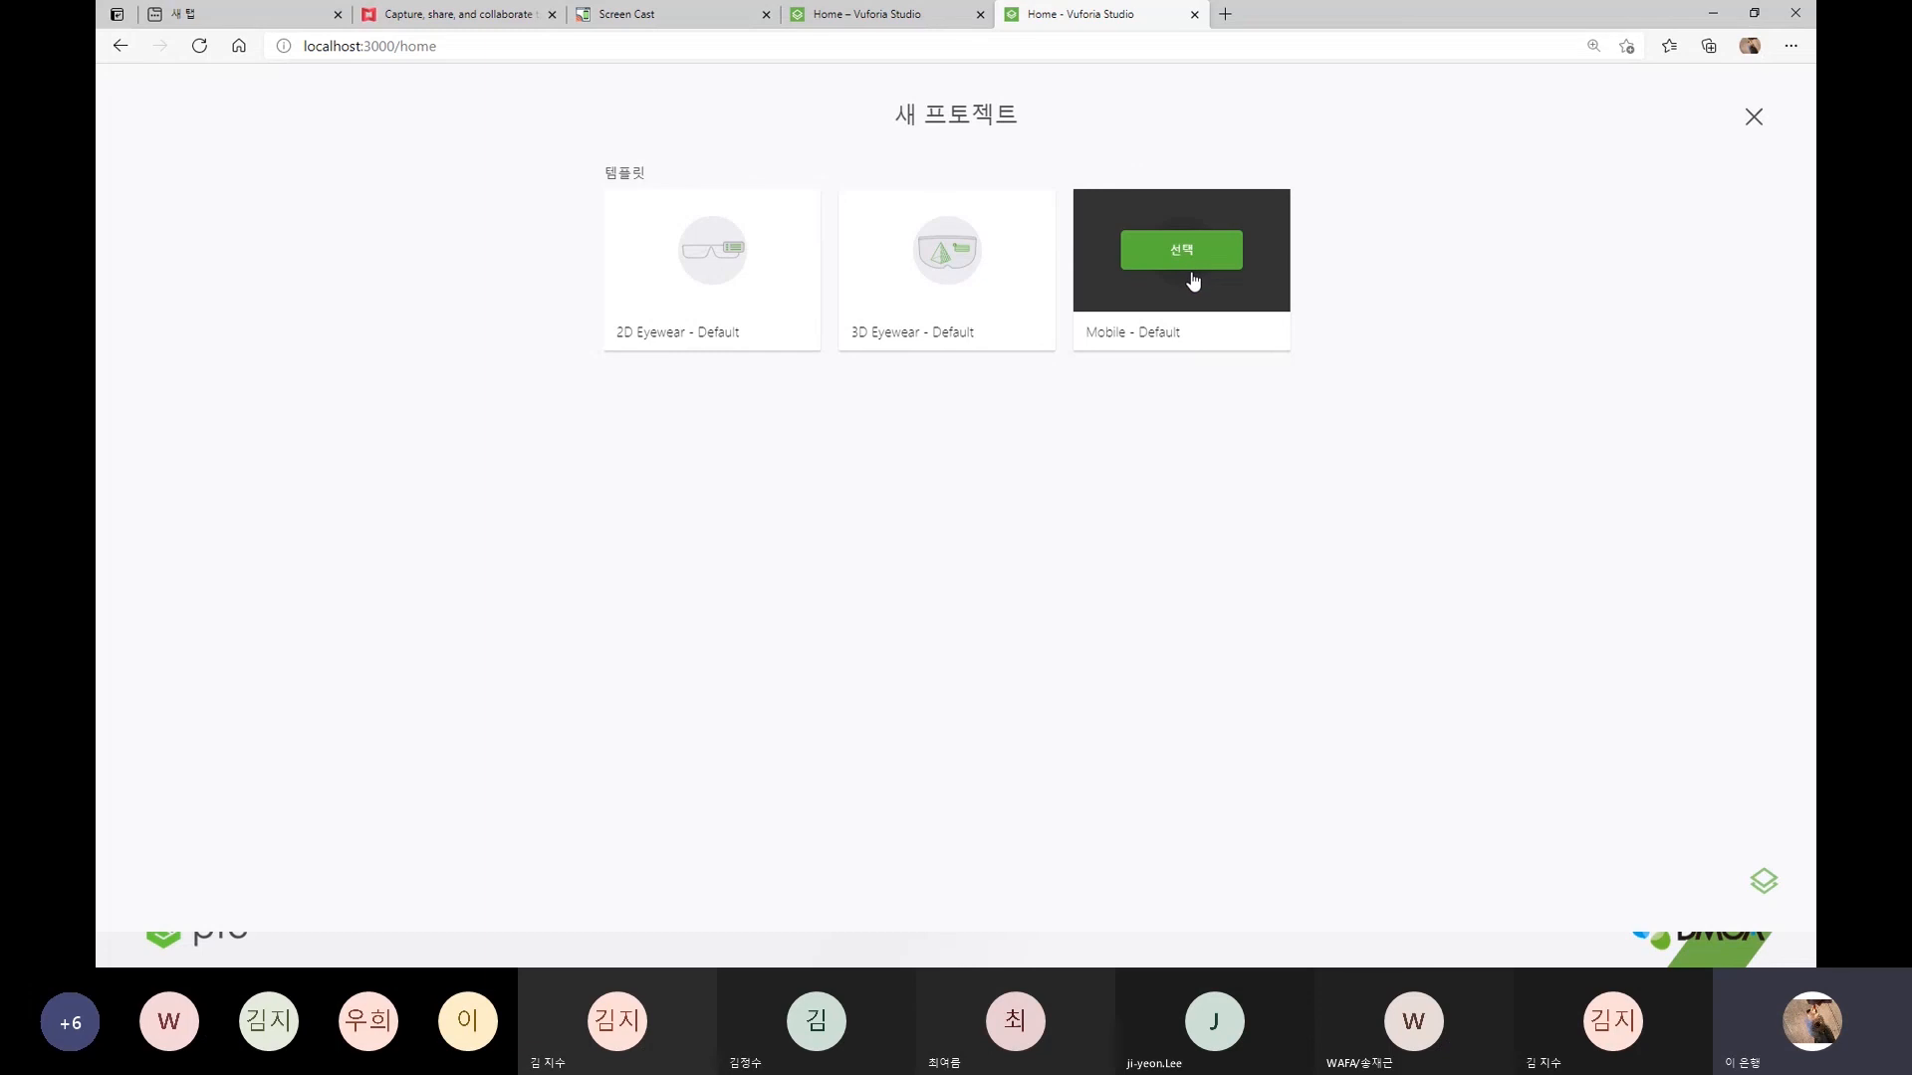
pyautogui.click(1185, 255)
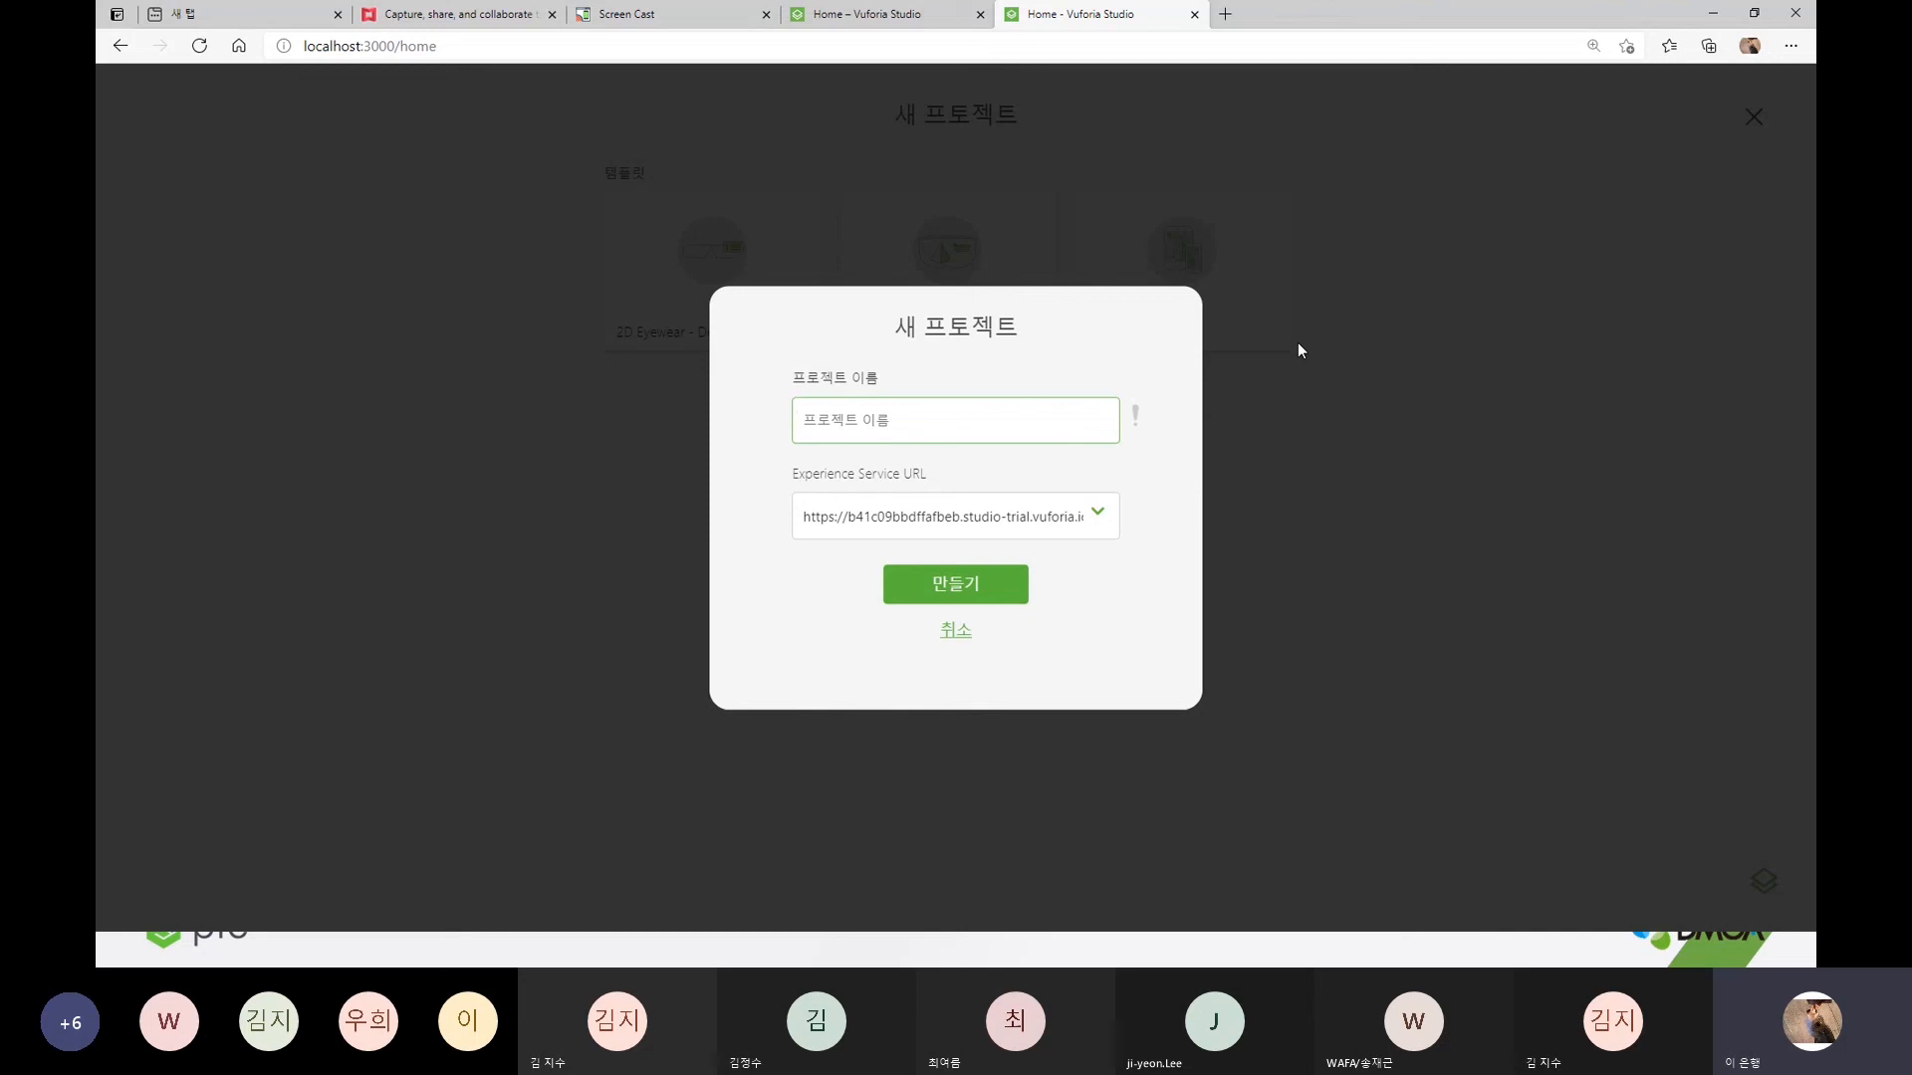
pyautogui.write('ㅅ')
pyautogui.press('BackSpace')
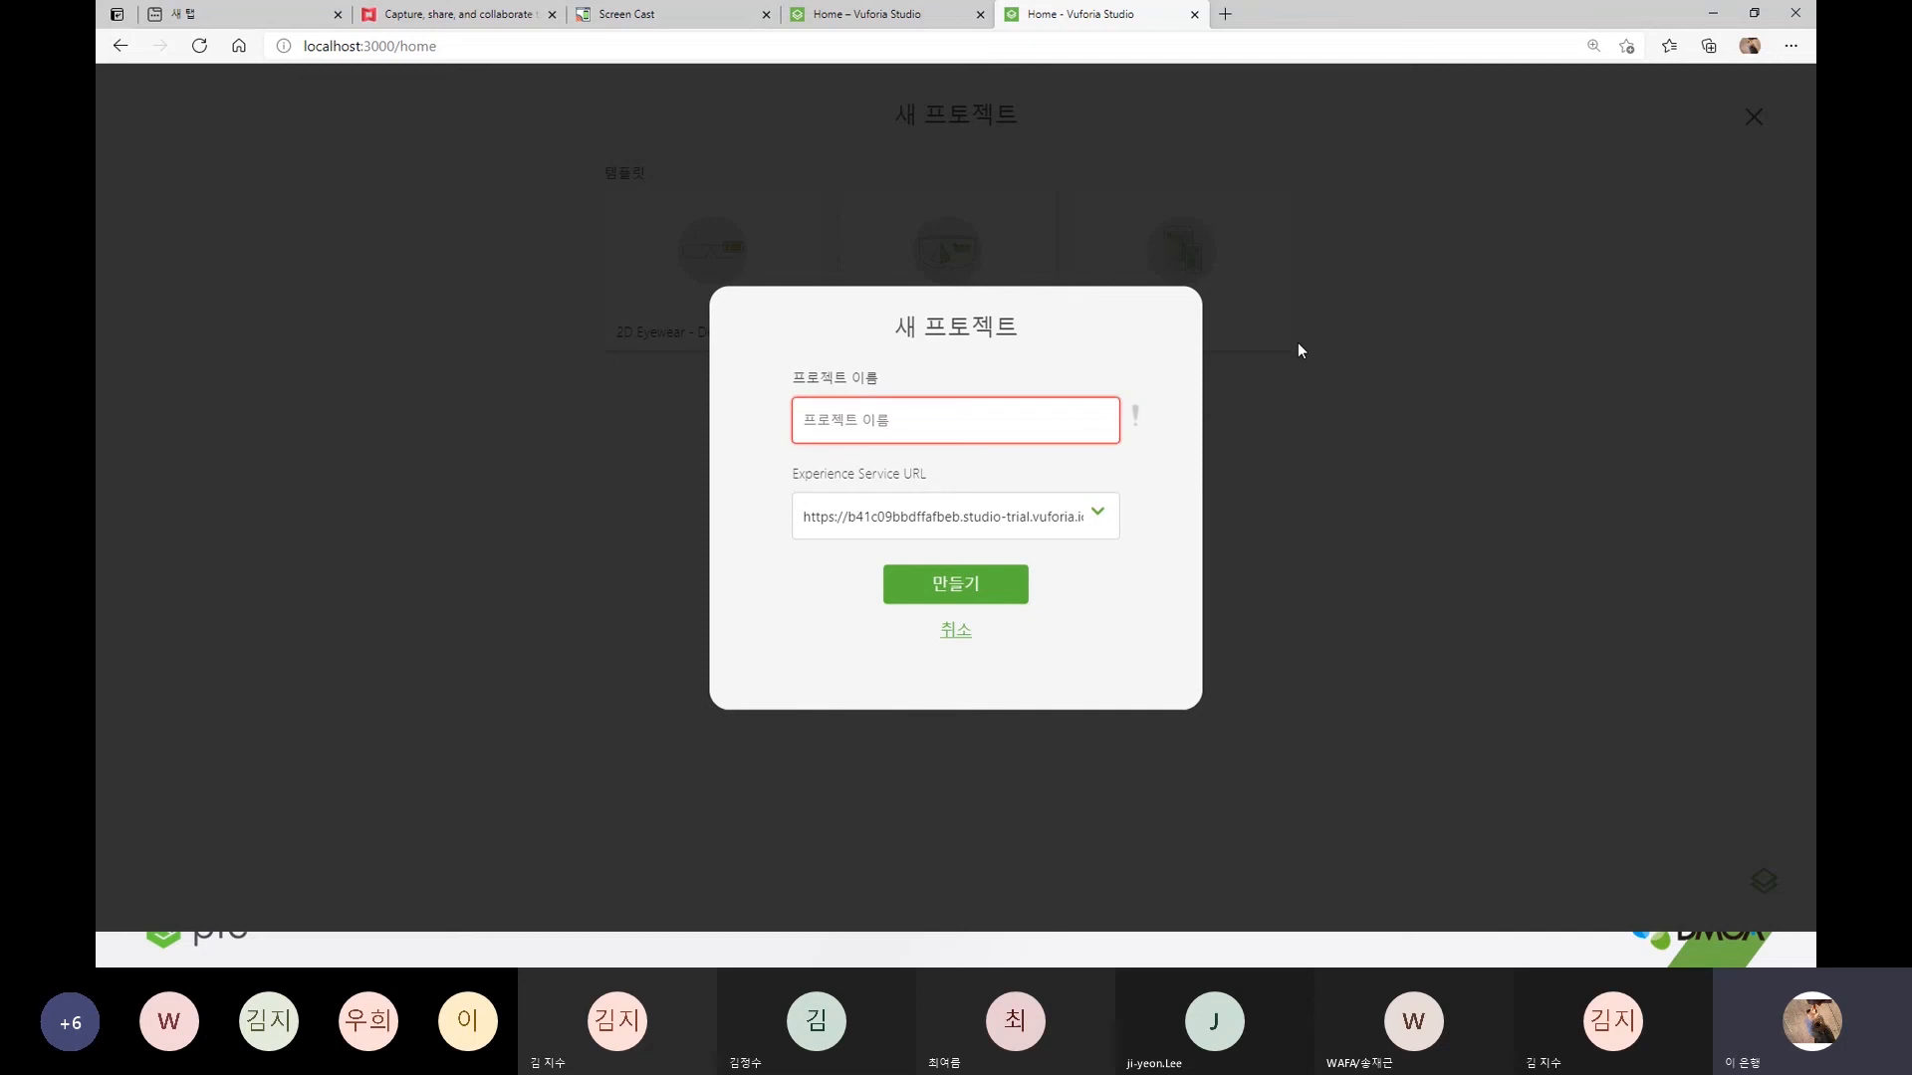
pyautogui.write('Online')
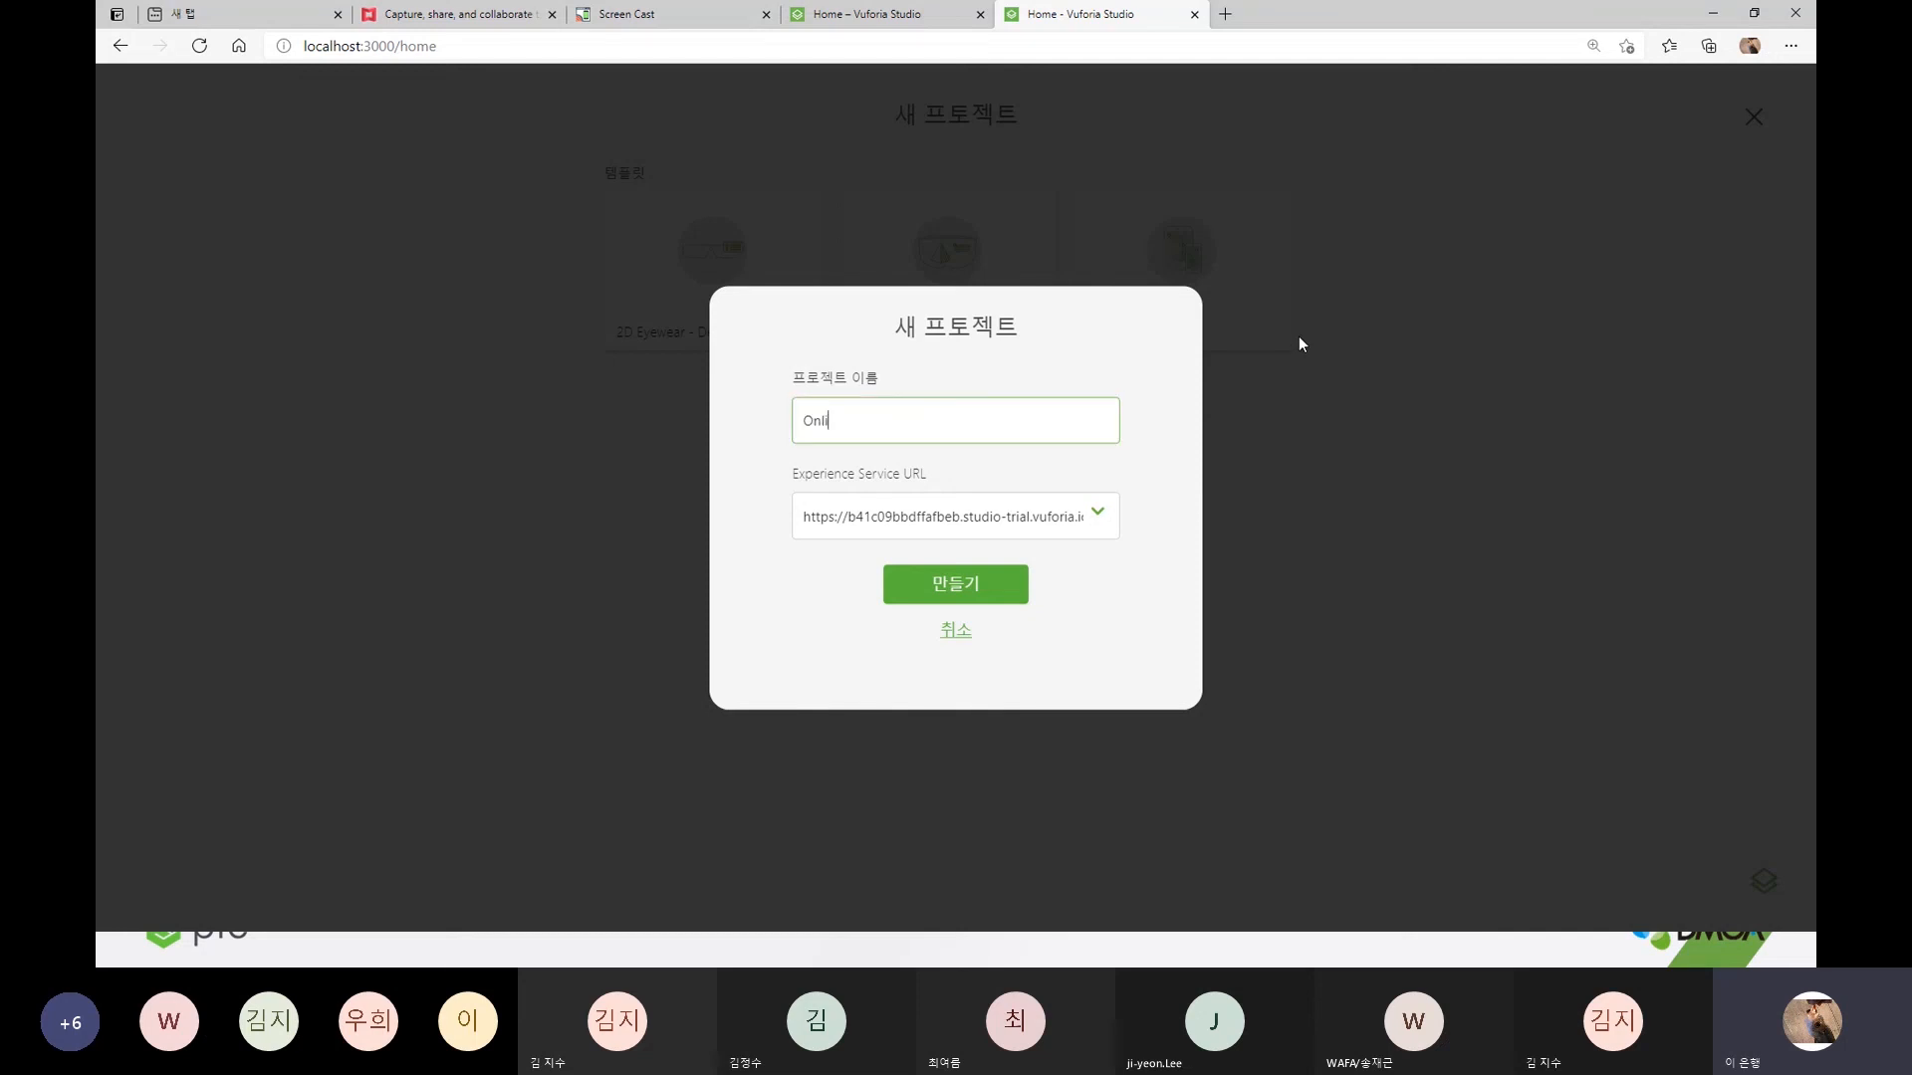
pyautogui.write('_TEST')
pyautogui.click(950, 597)
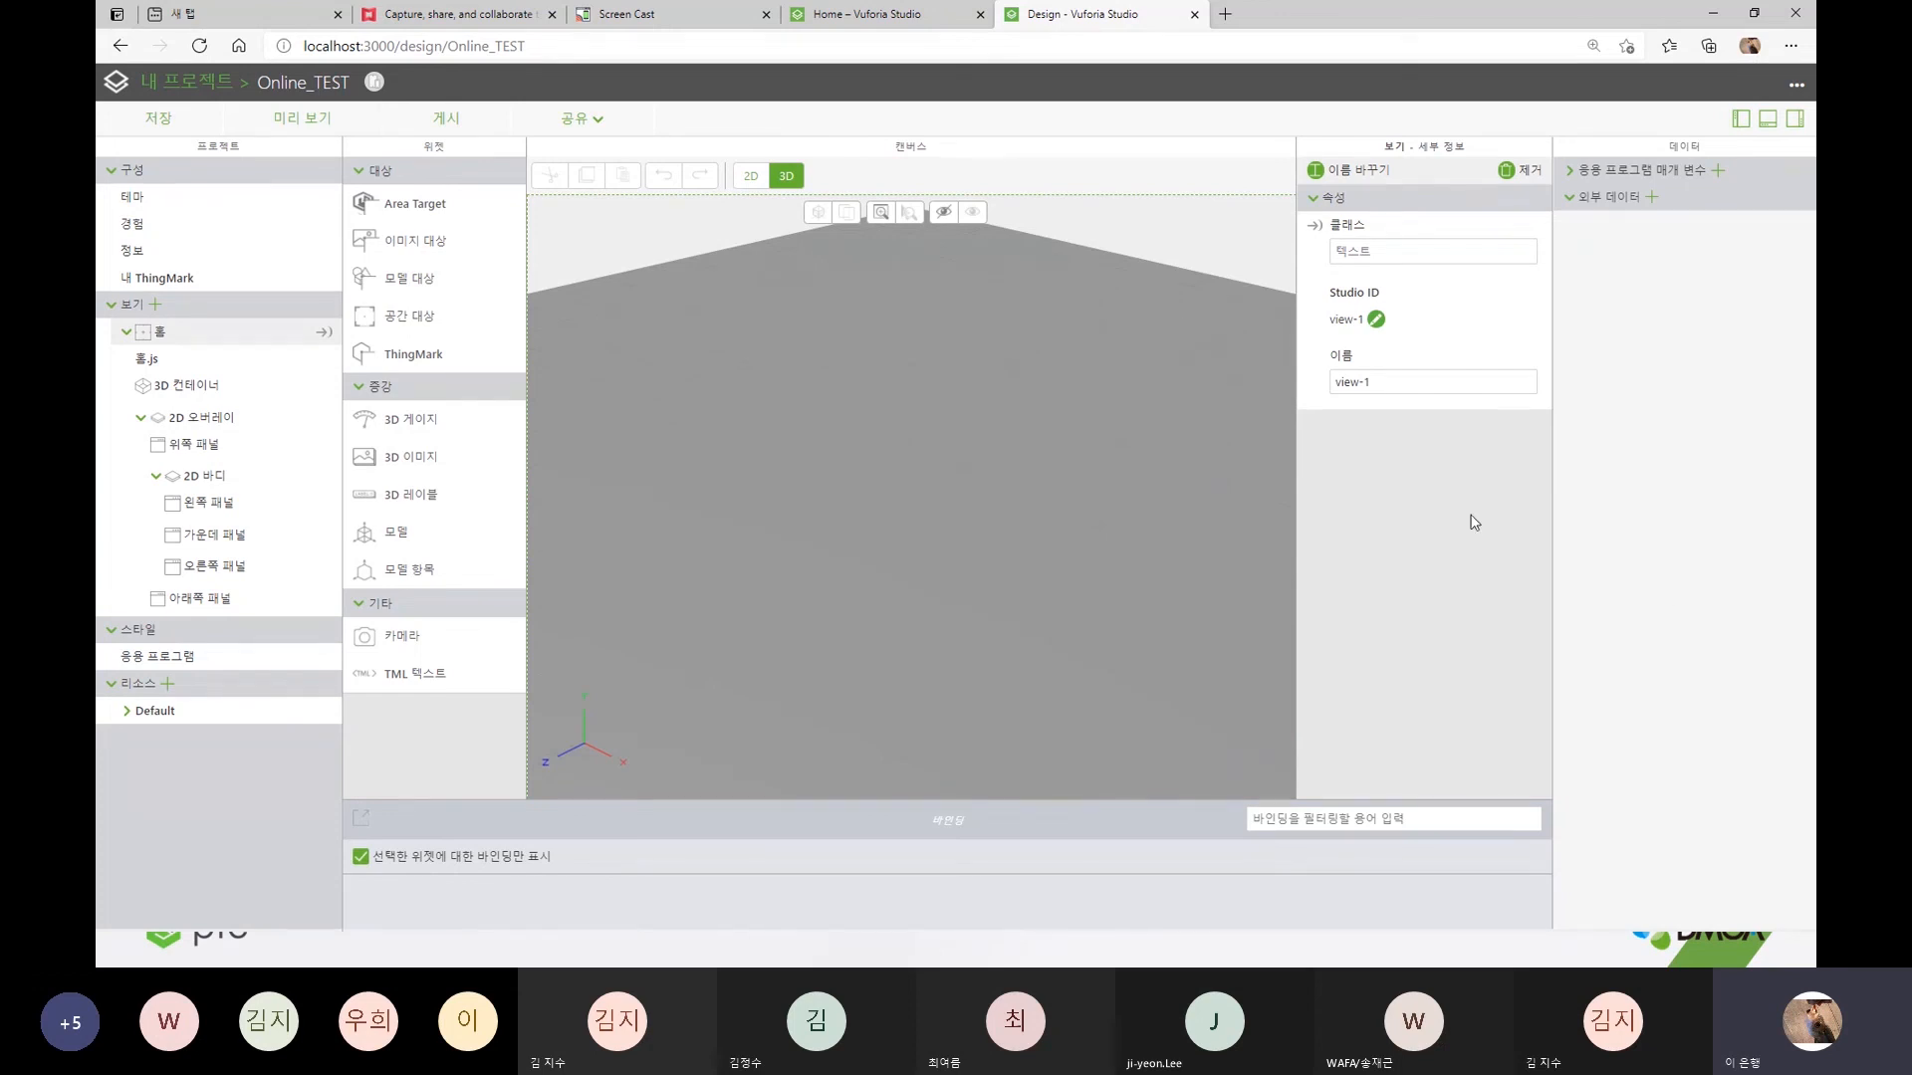
# - Orbit the empty 3D canvas slightly and hide the data area to widen the canvas
pyautogui.moveTo(1131, 446); pyautogui.dragTo(984, 513)
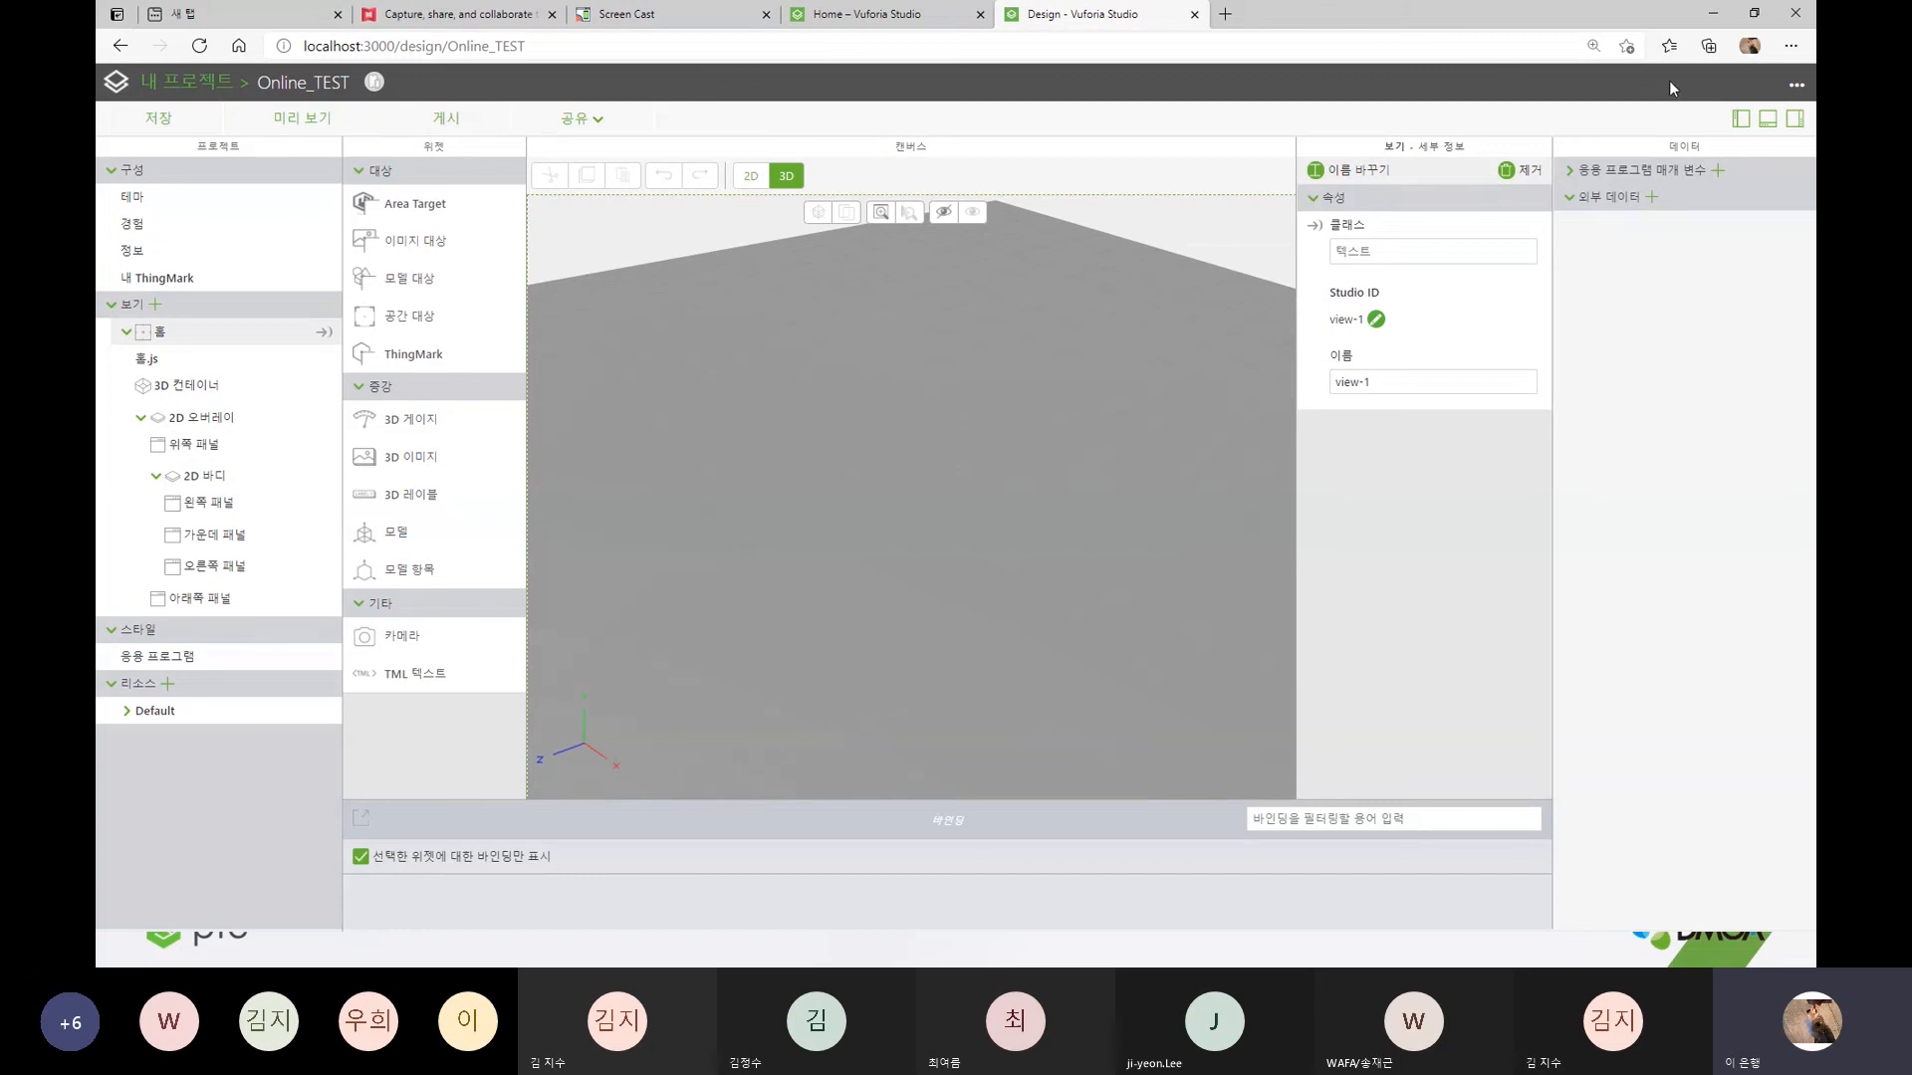
pyautogui.click(1795, 119)
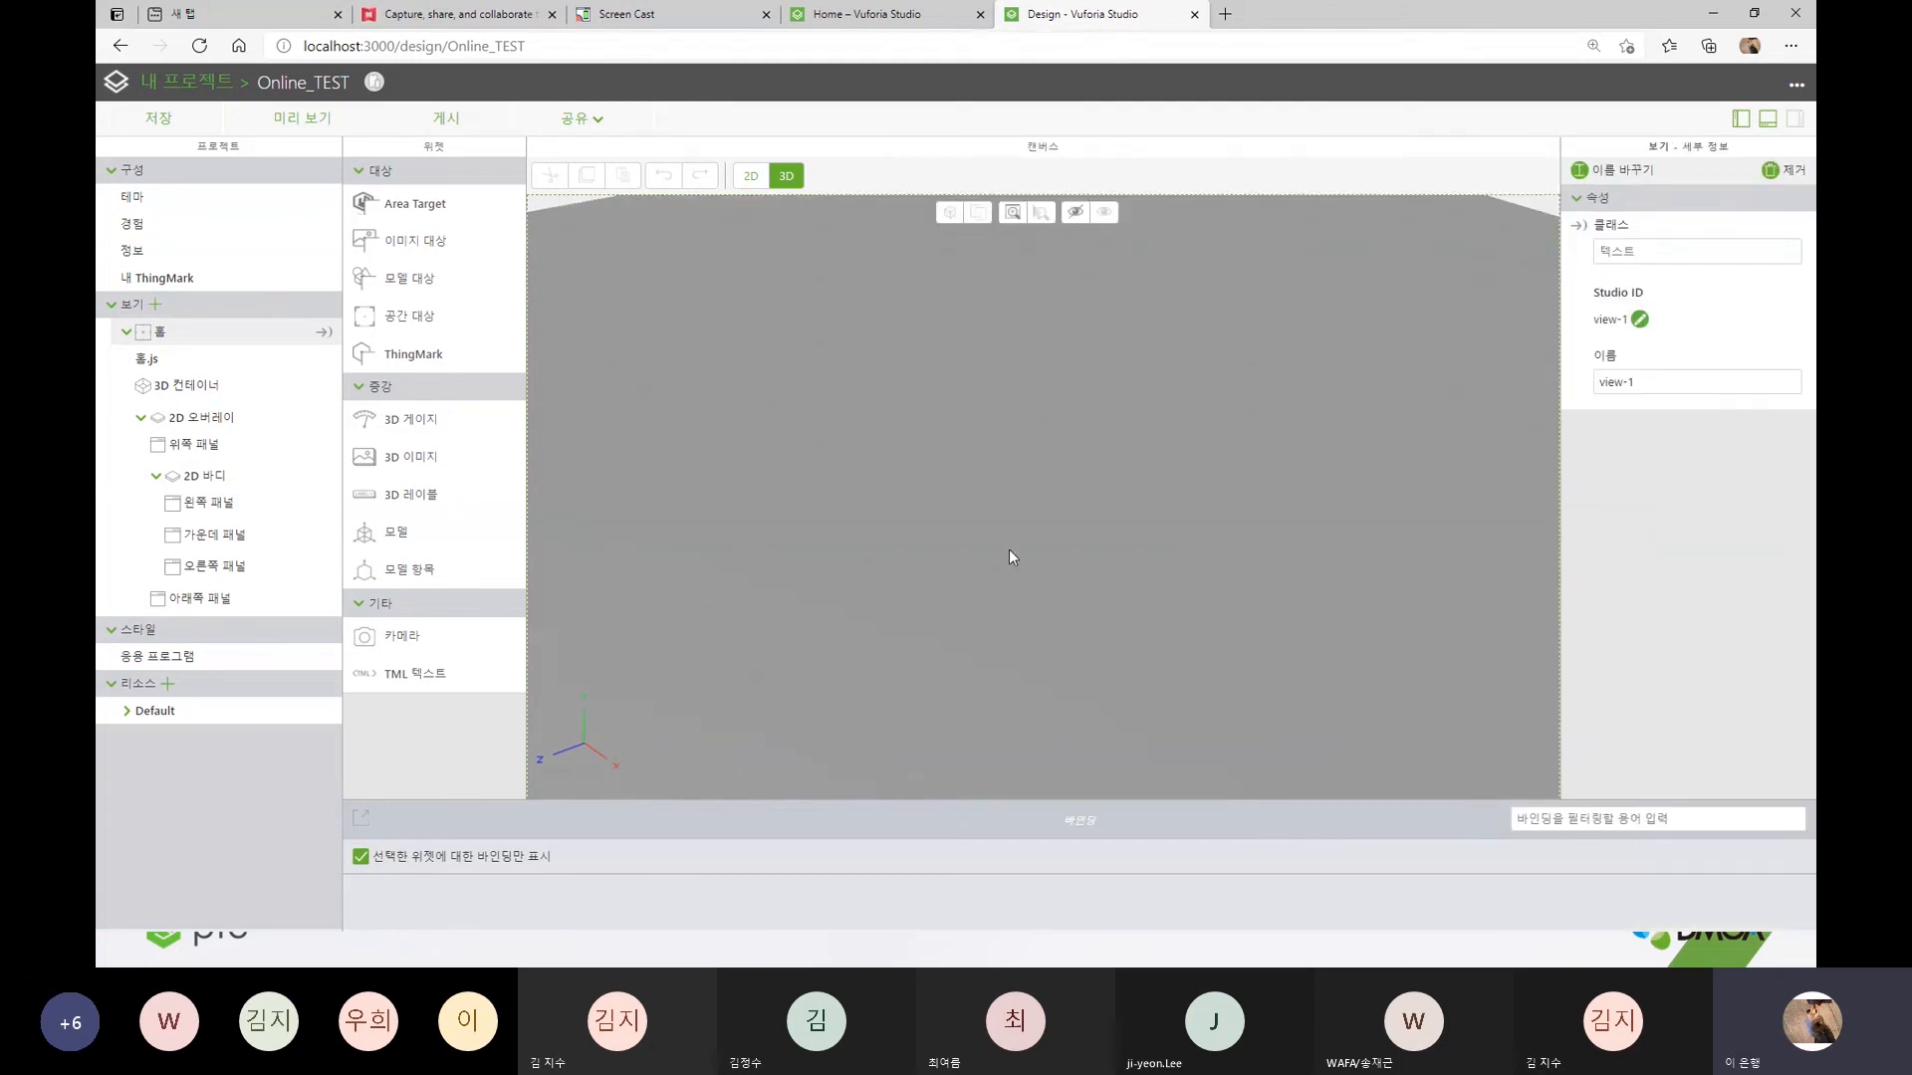
# - Try the dark theme for the project in the theme editor and switch back to the light default
pyautogui.moveTo(975, 446); pyautogui.dragTo(962, 535)
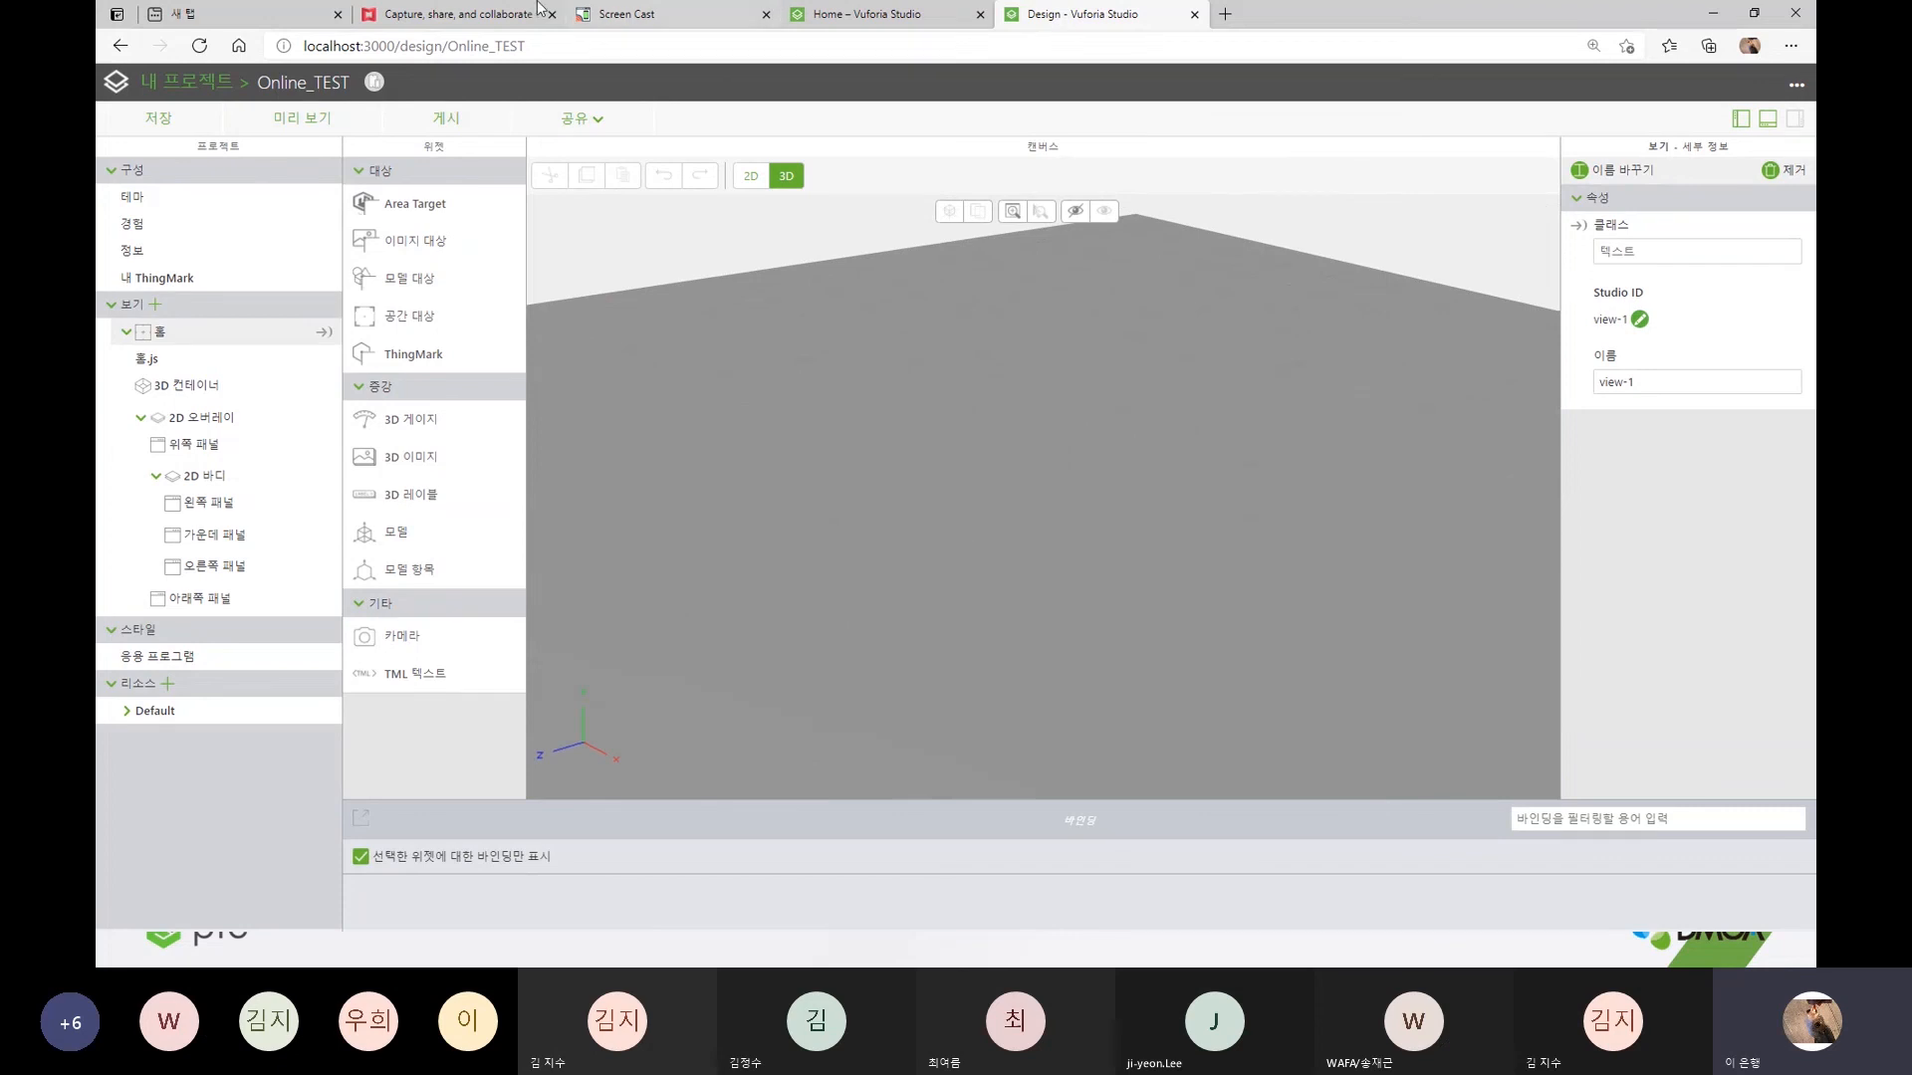
pyautogui.click(156, 205)
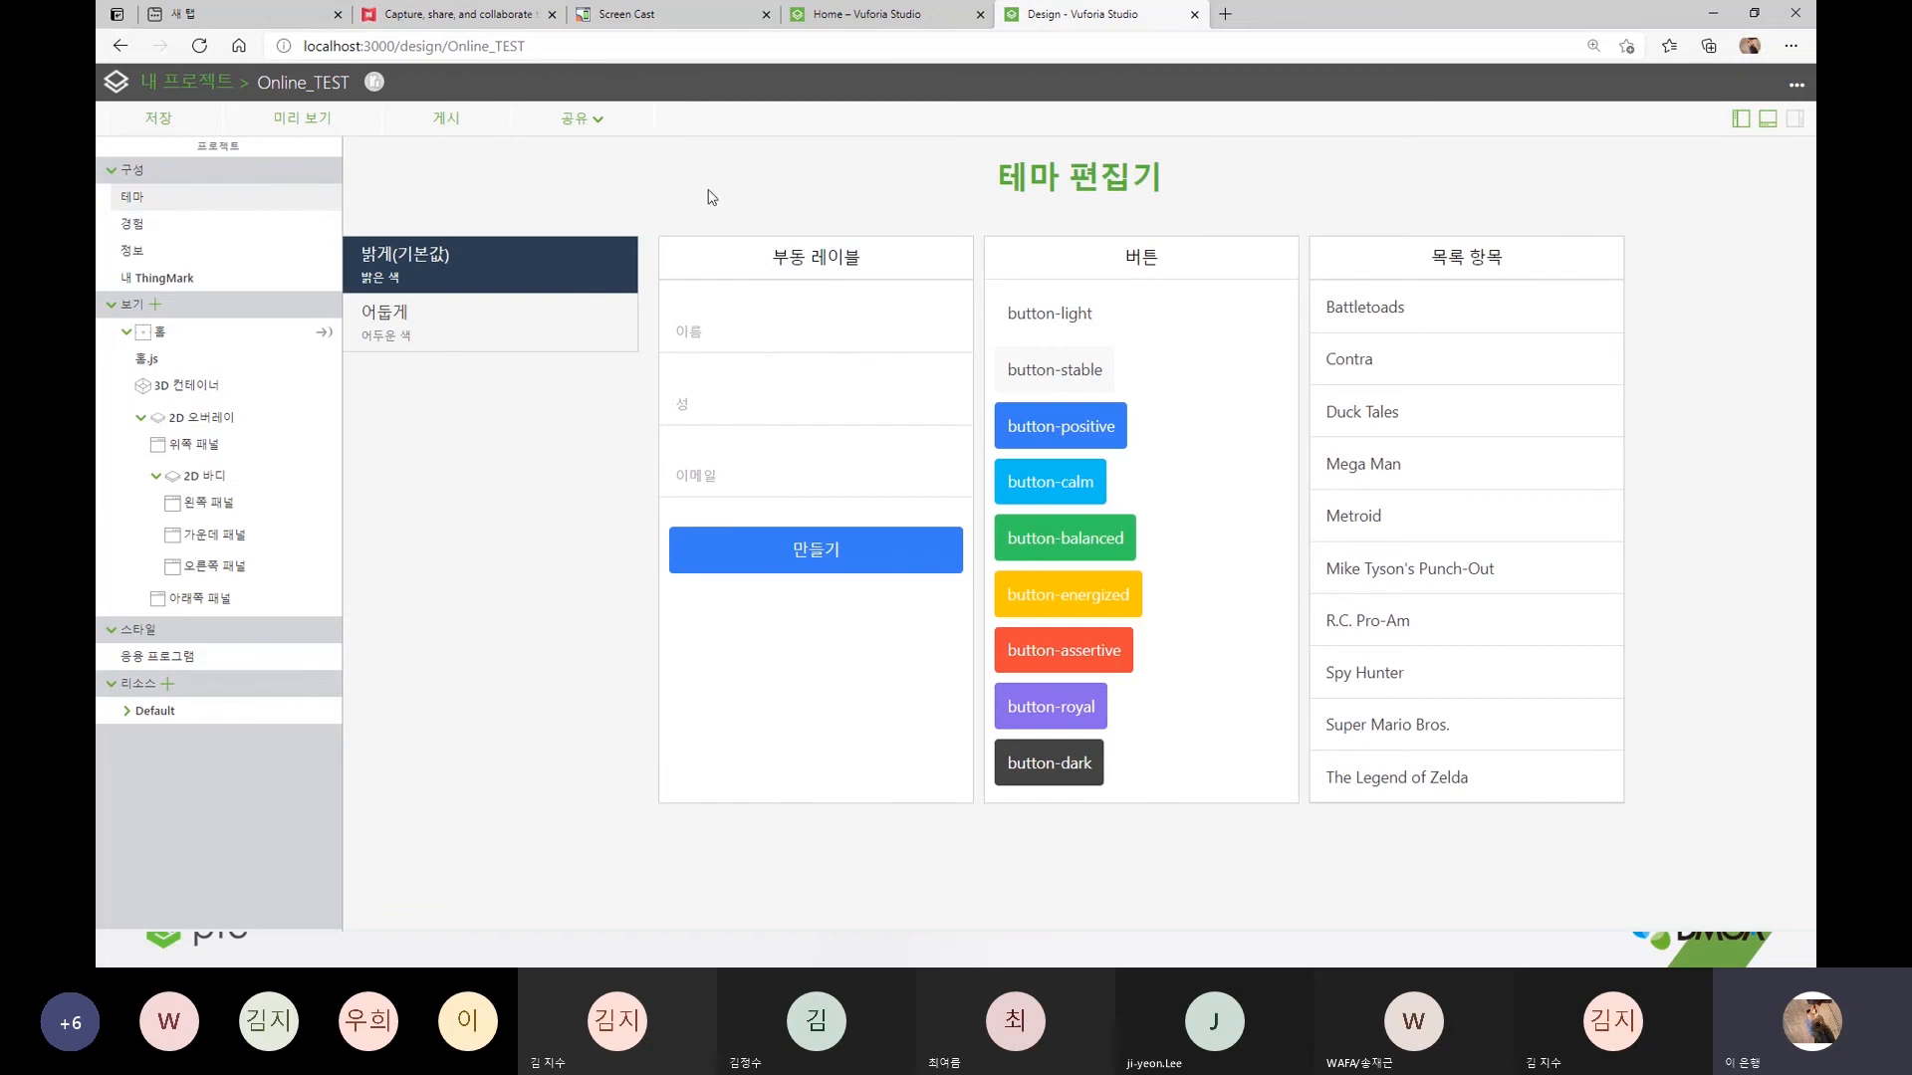
pyautogui.click(566, 334)
pyautogui.click(551, 281)
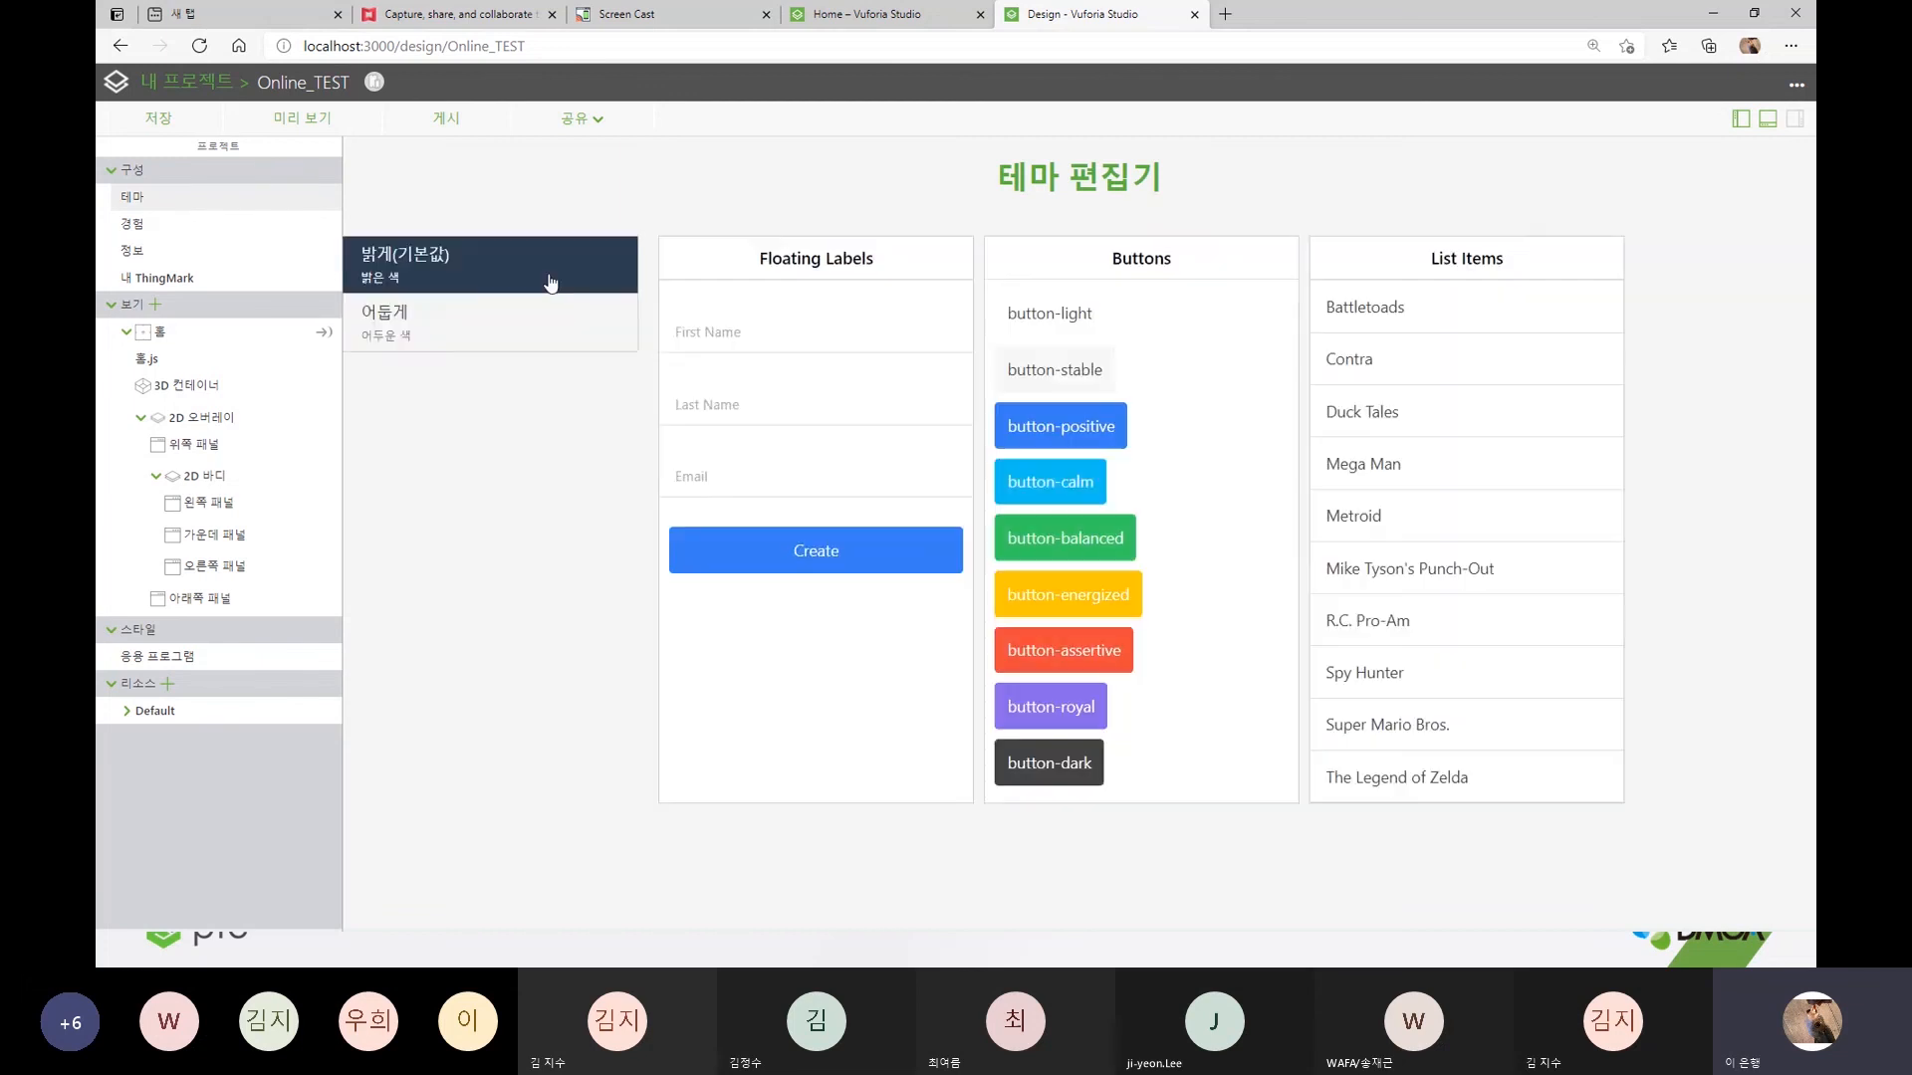
pyautogui.click(531, 328)
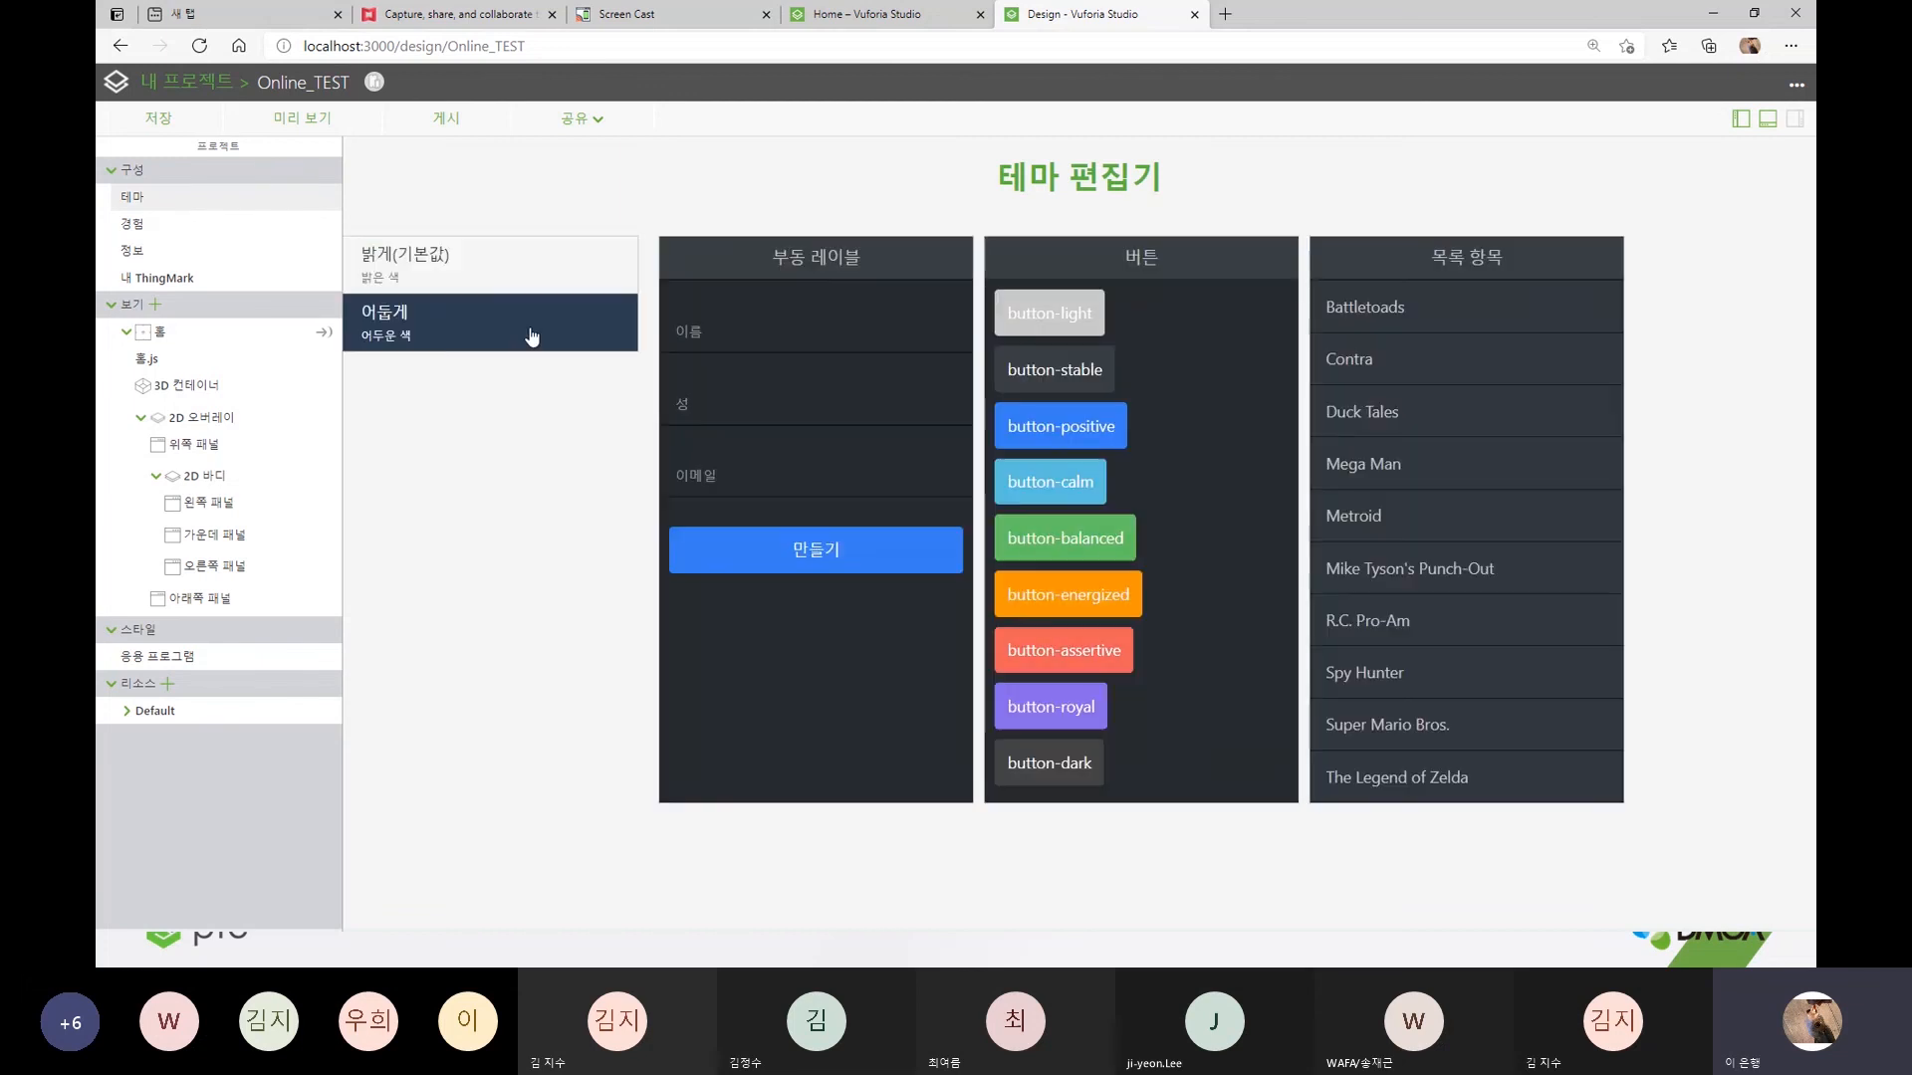
pyautogui.click(508, 289)
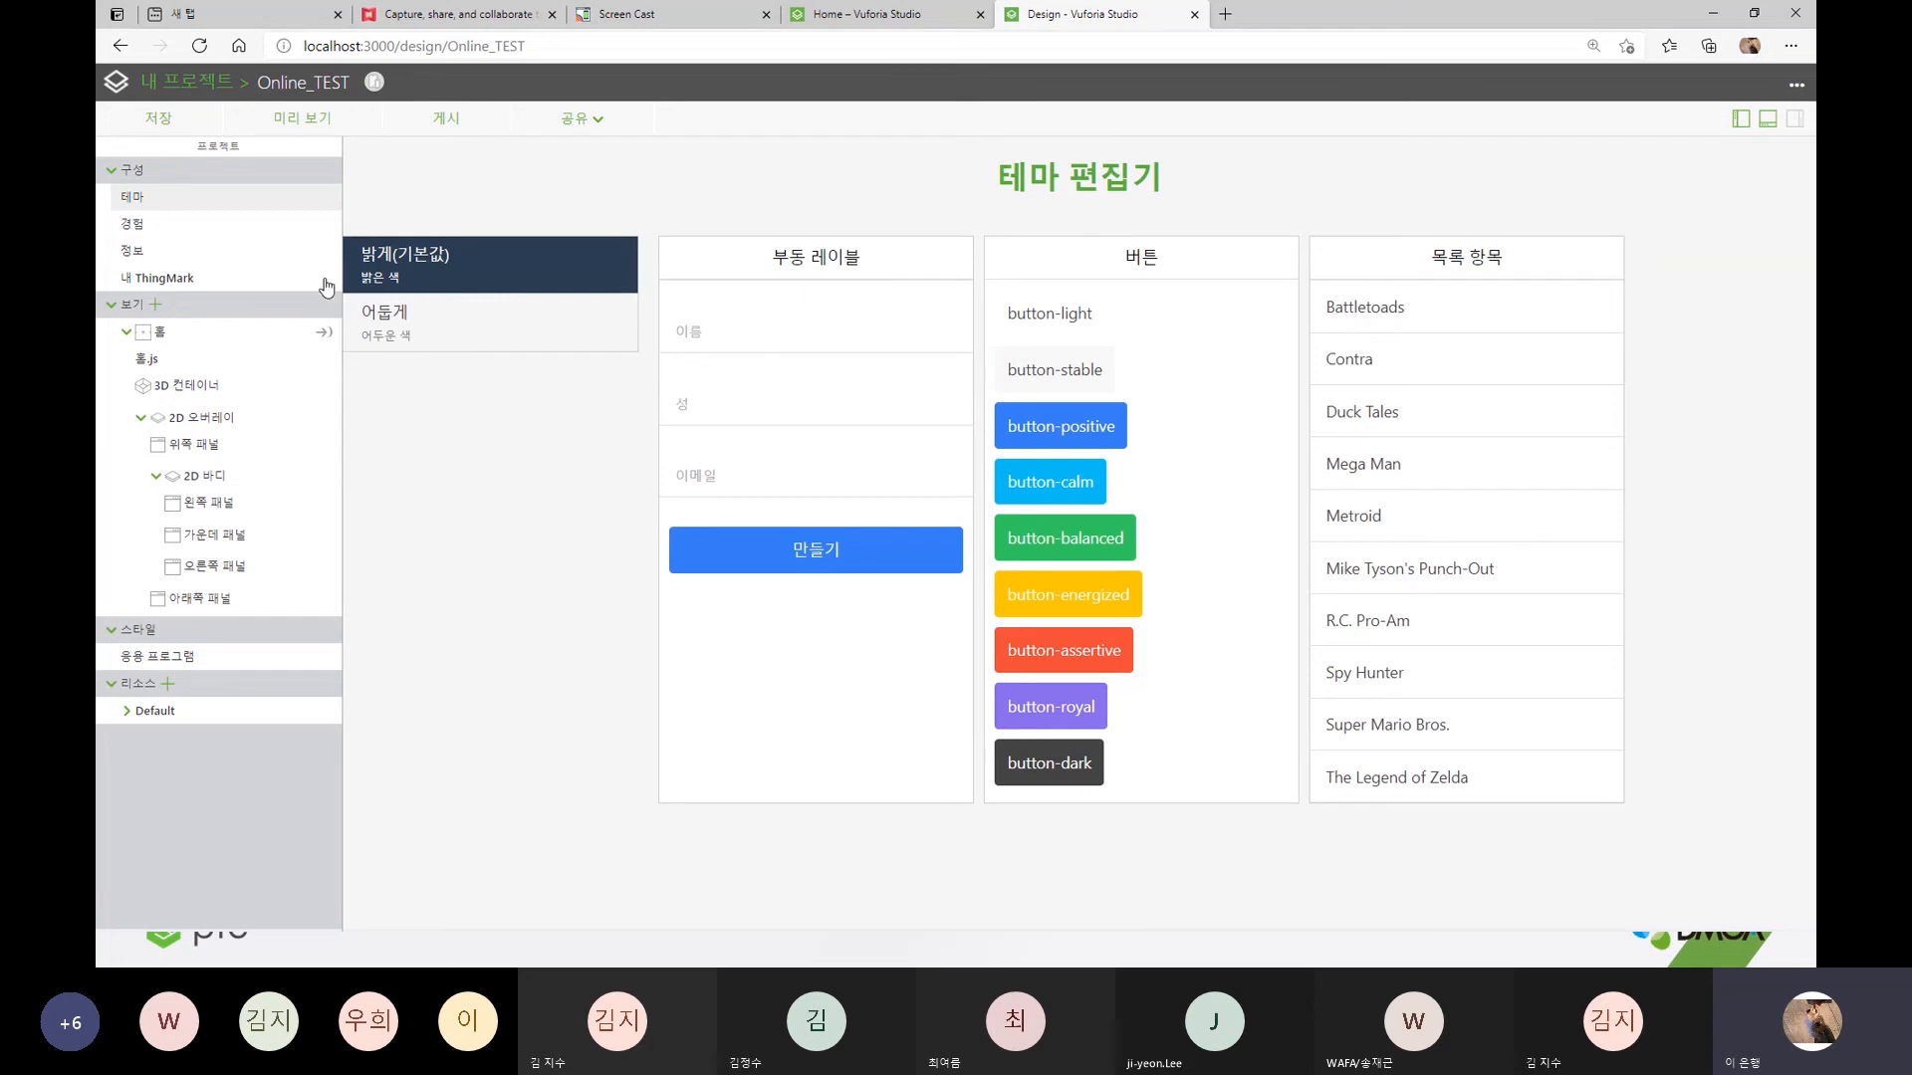
# - Set the experience's ThingMark association to 없음 (none)
pyautogui.click(133, 224)
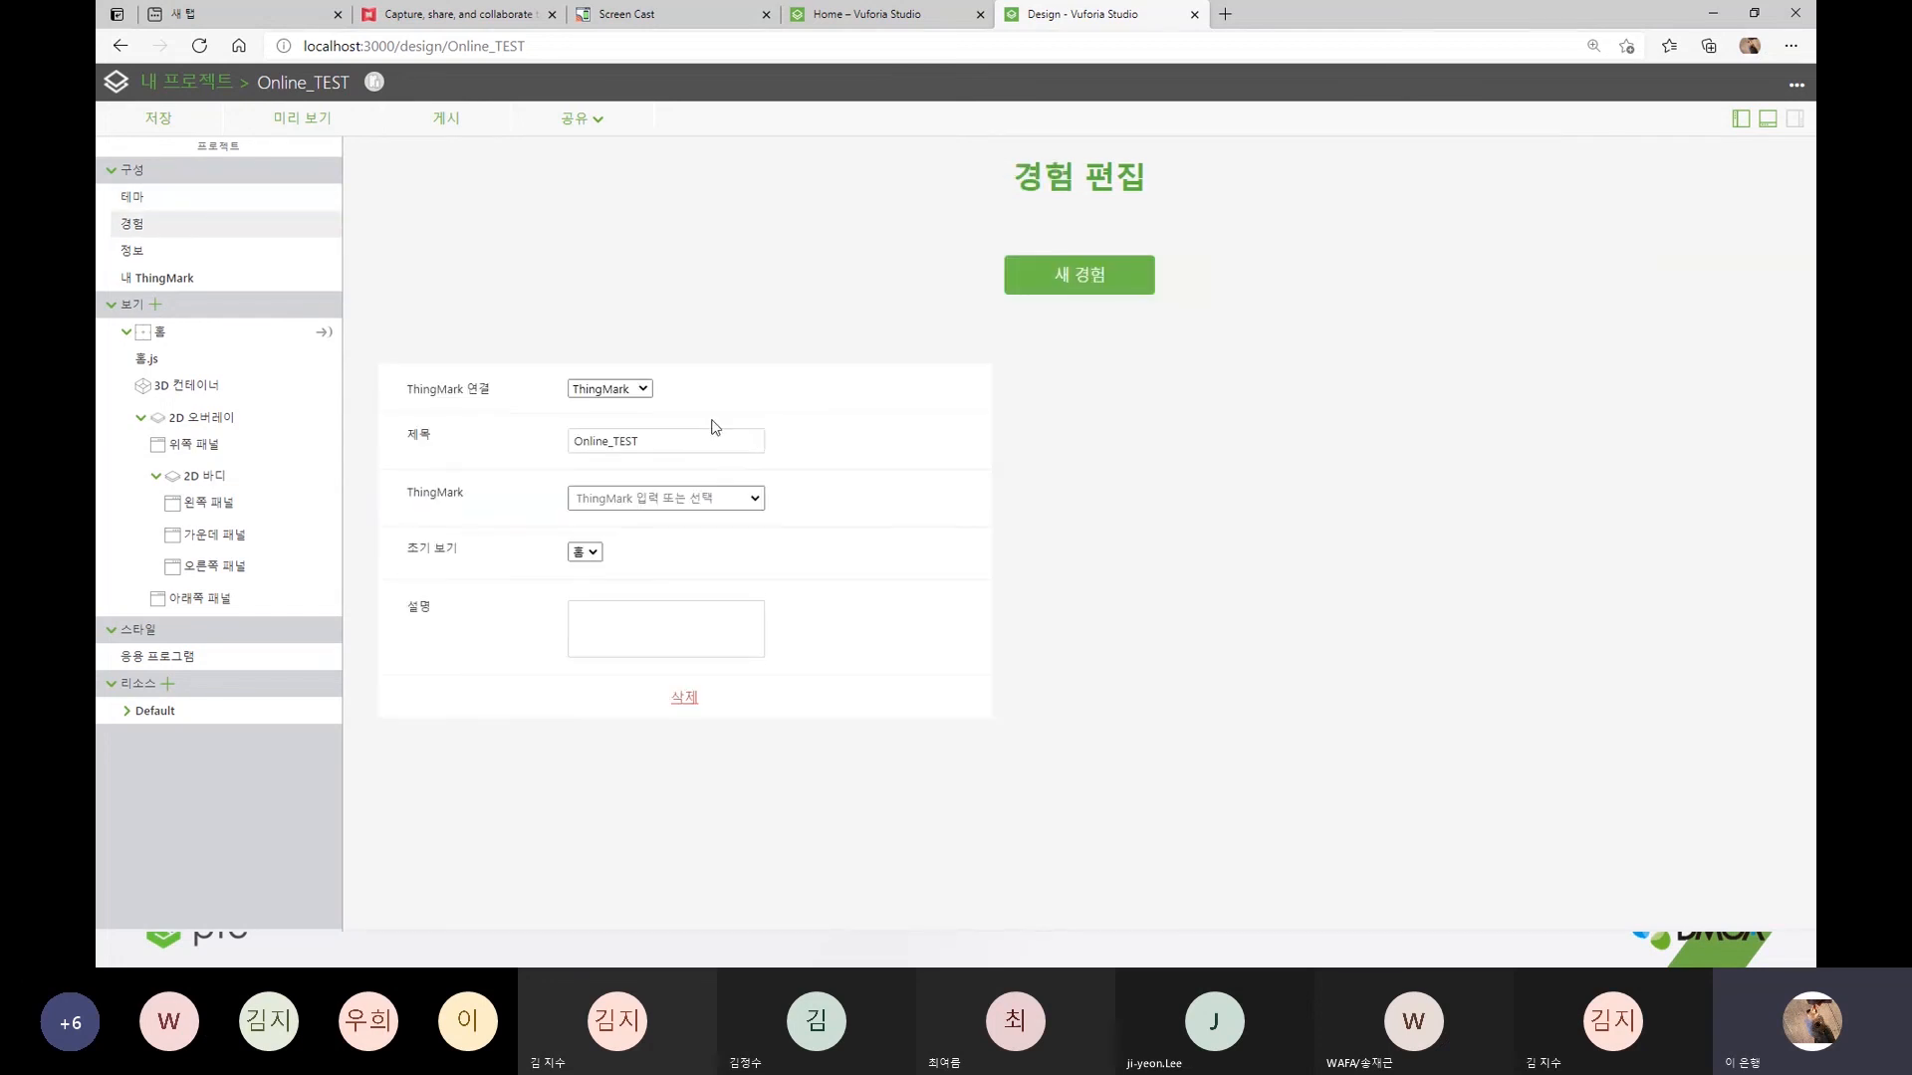
pyautogui.click(639, 394)
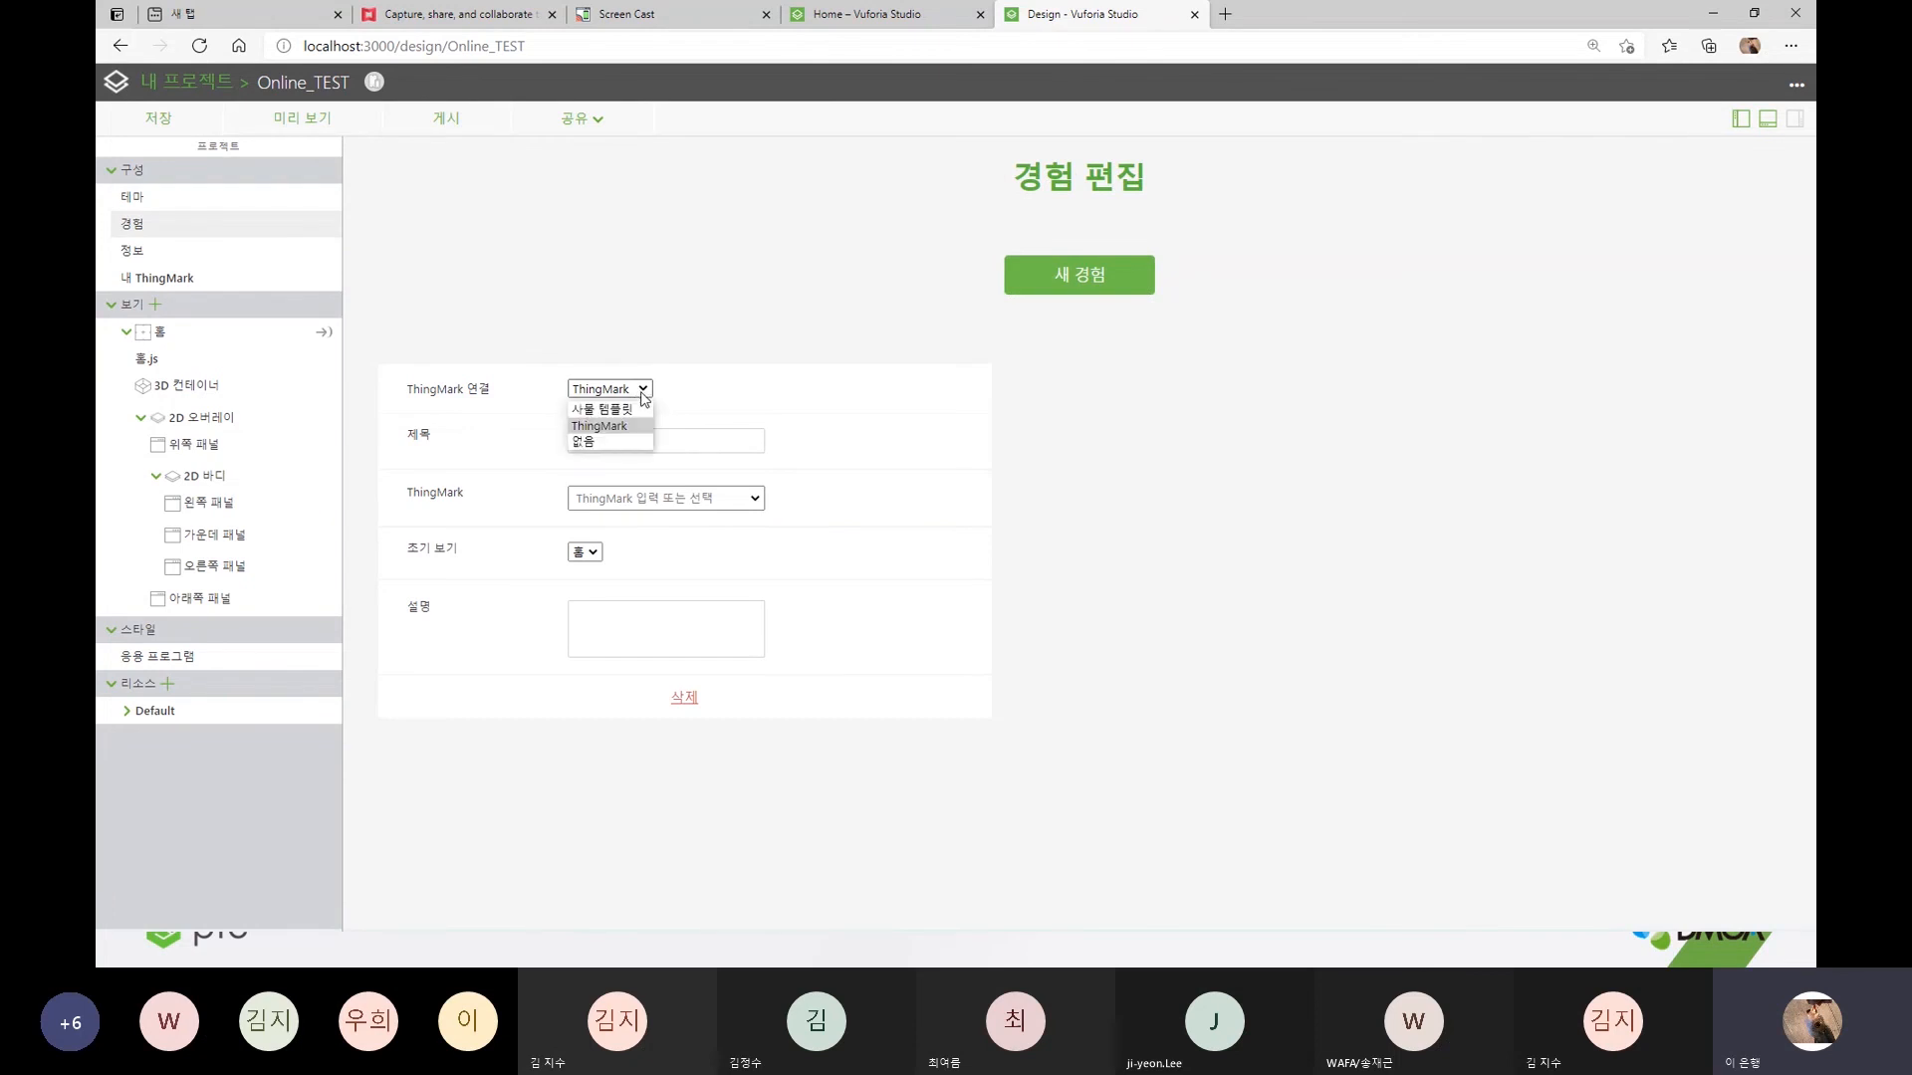
pyautogui.click(610, 444)
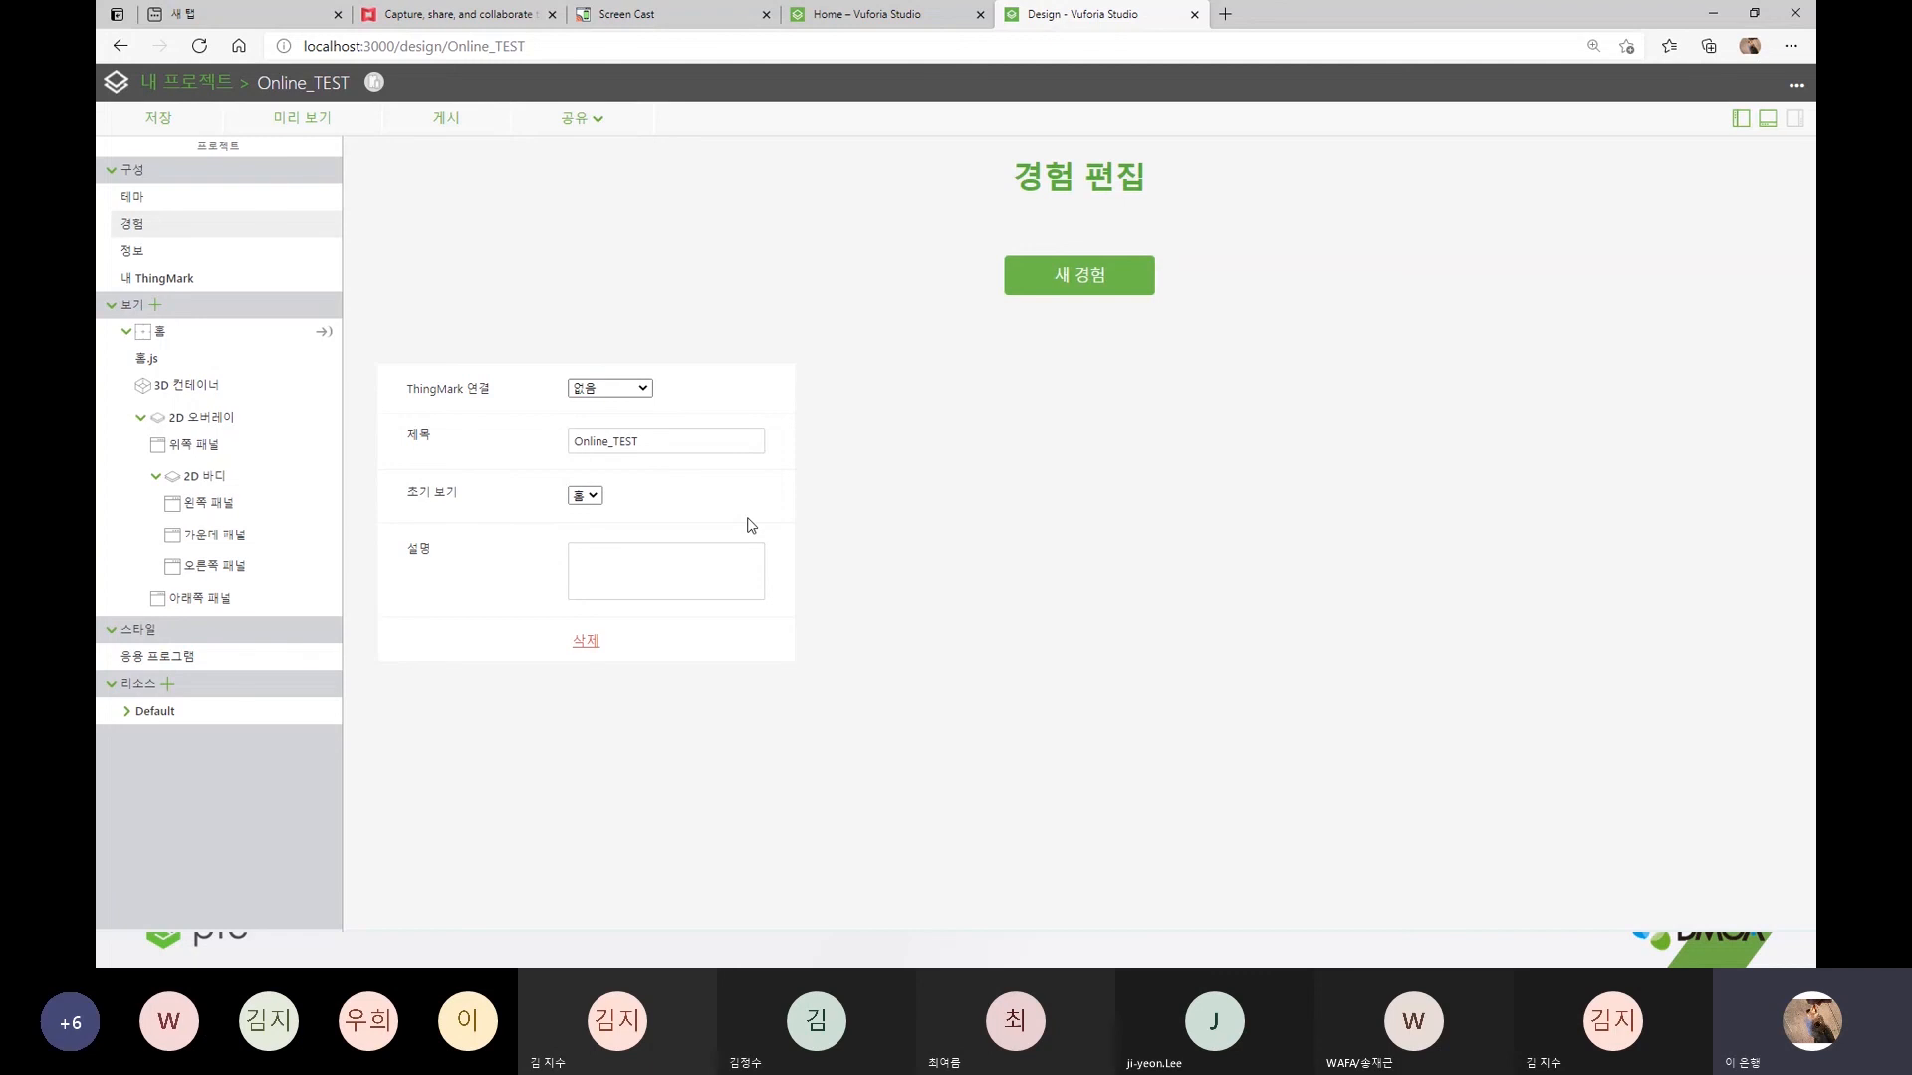
# - Create a new AR view named NEW1, then preview the project and return to the design
pyautogui.click(126, 332)
pyautogui.click(154, 303)
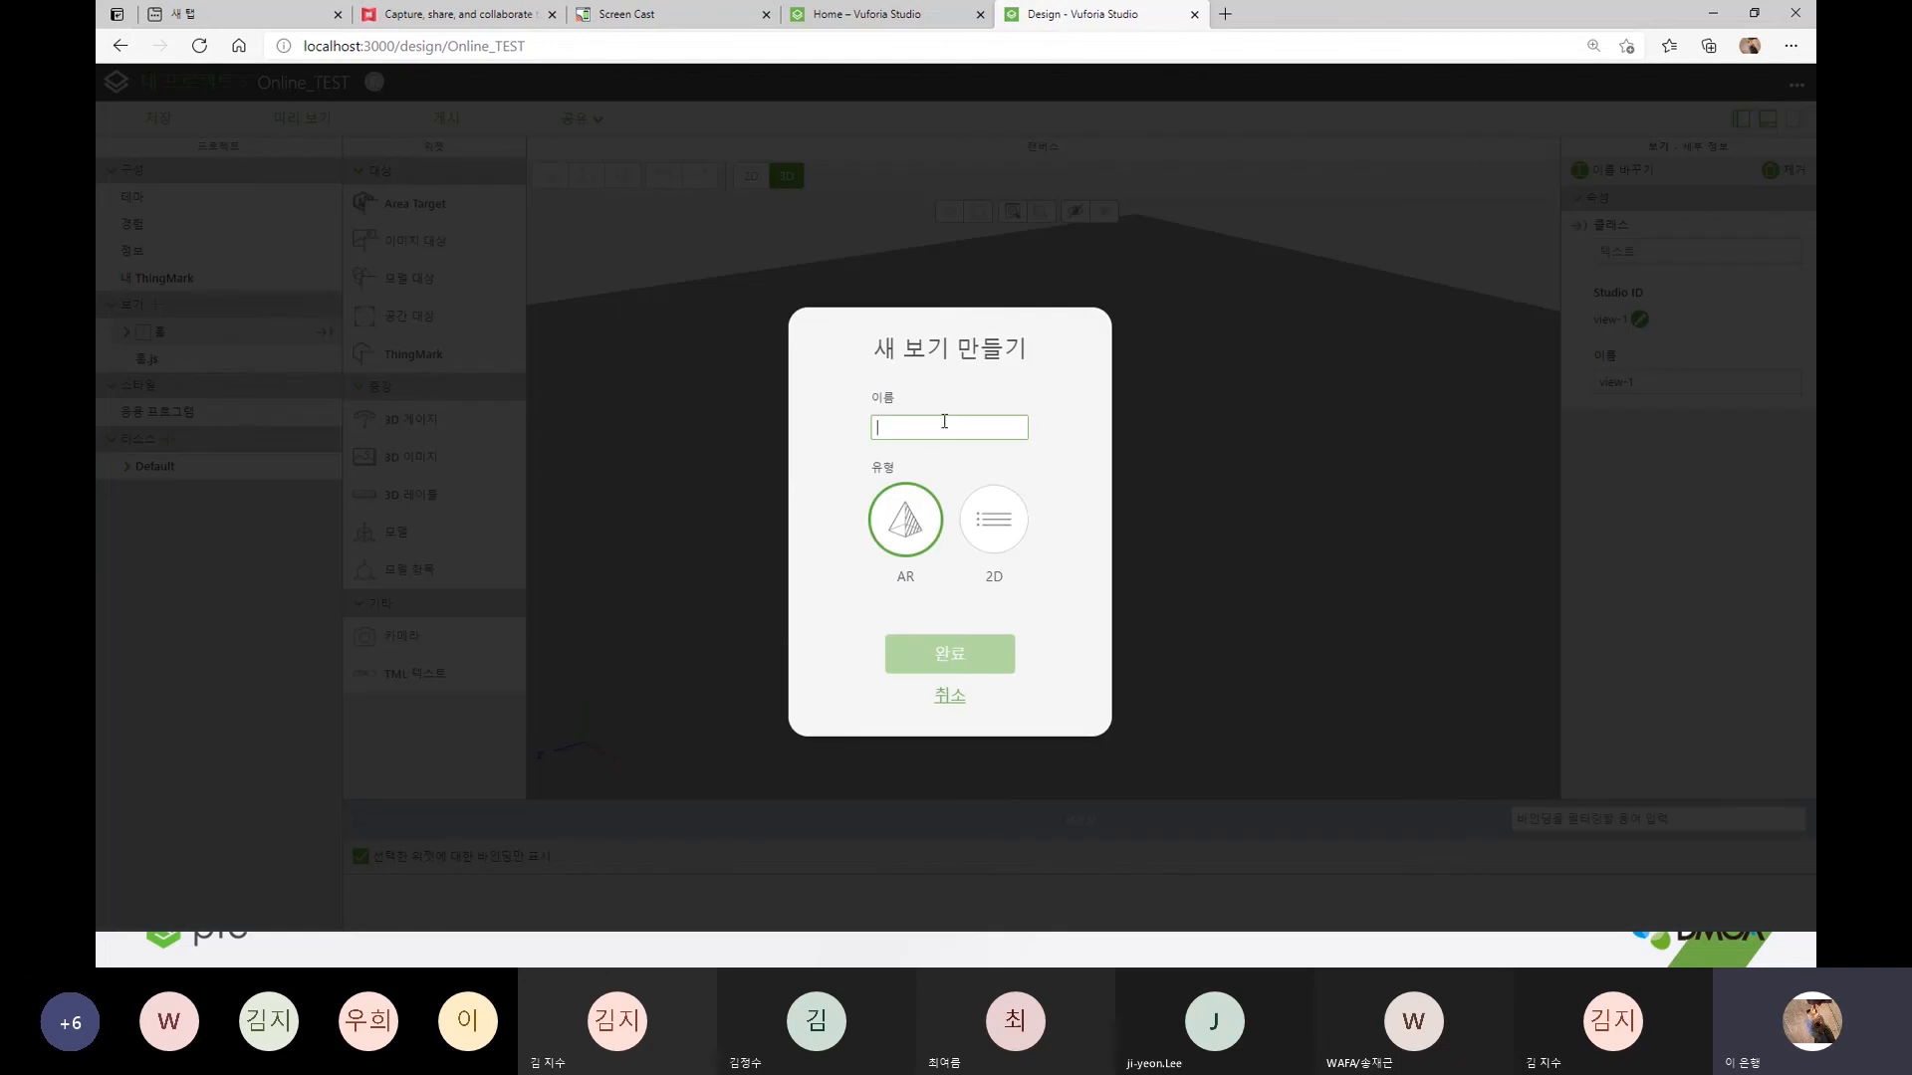
pyautogui.write('NEW1')
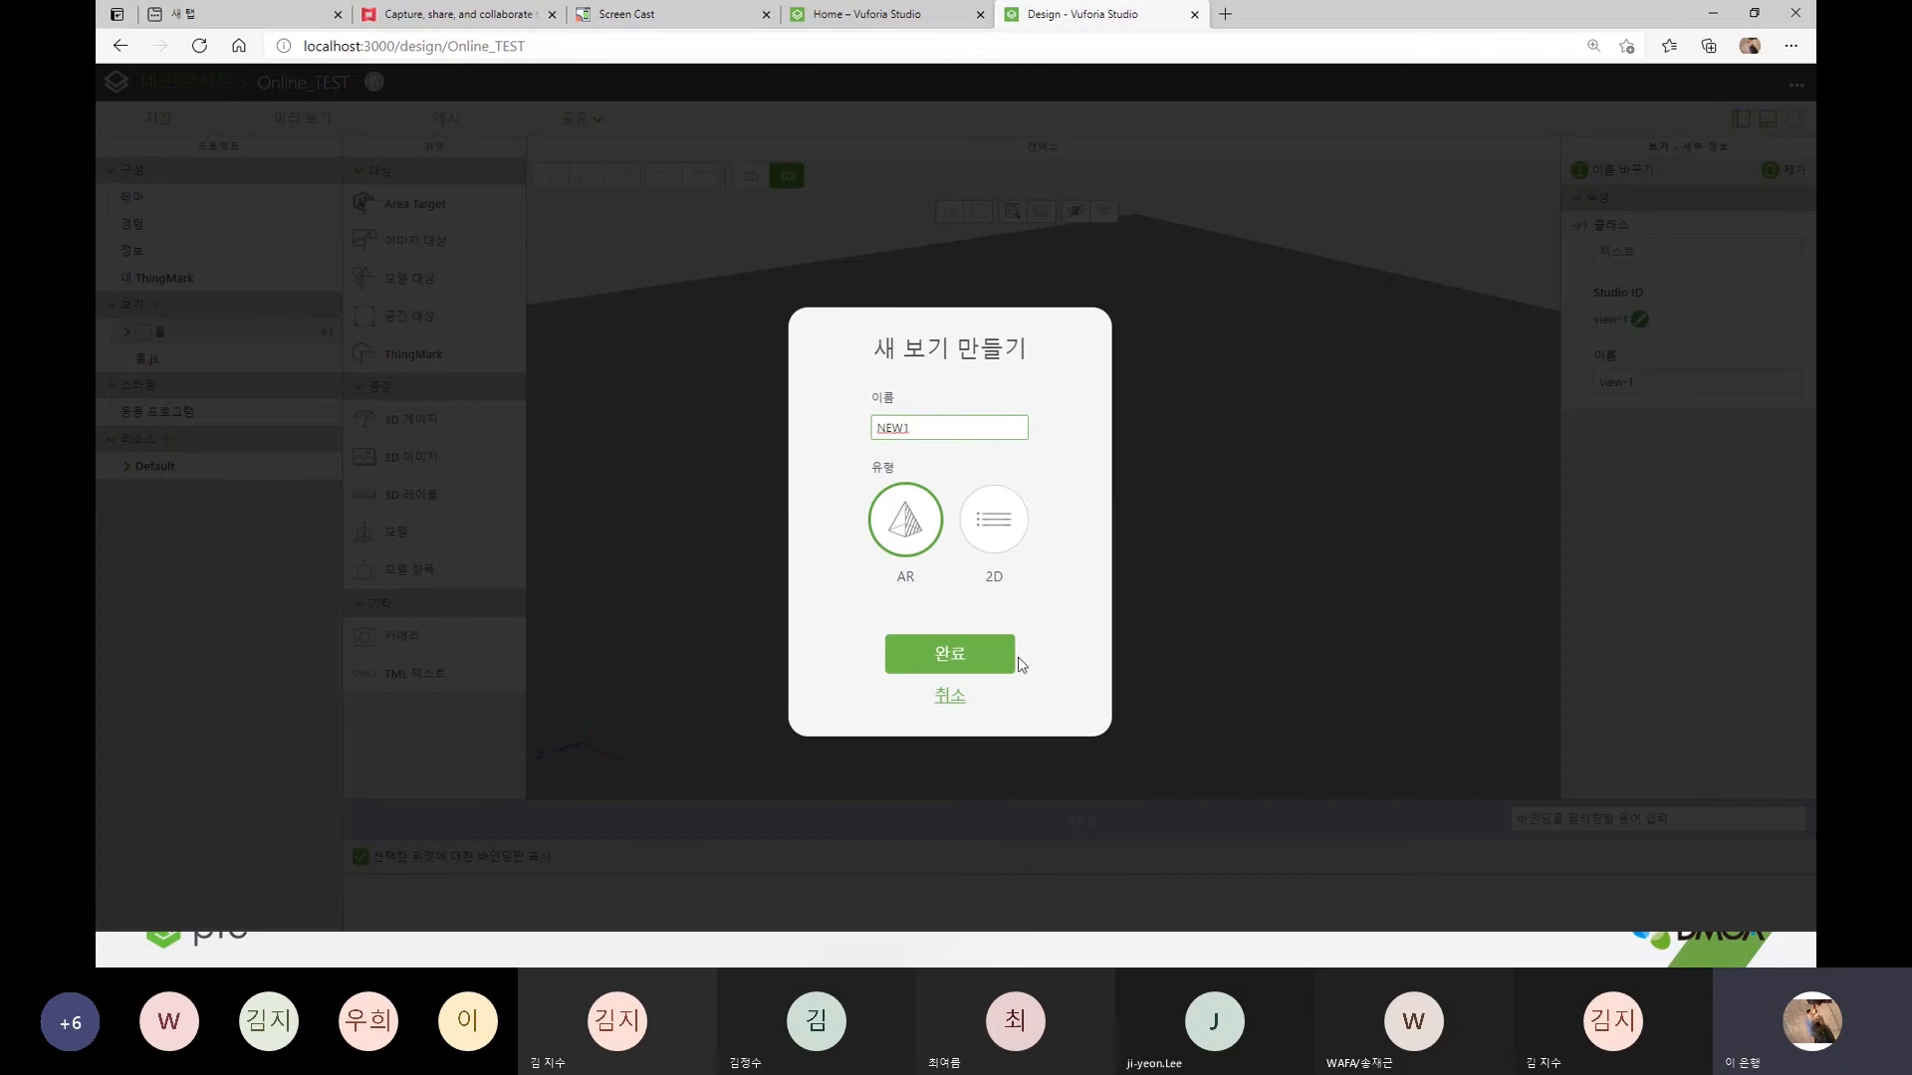
pyautogui.click(959, 661)
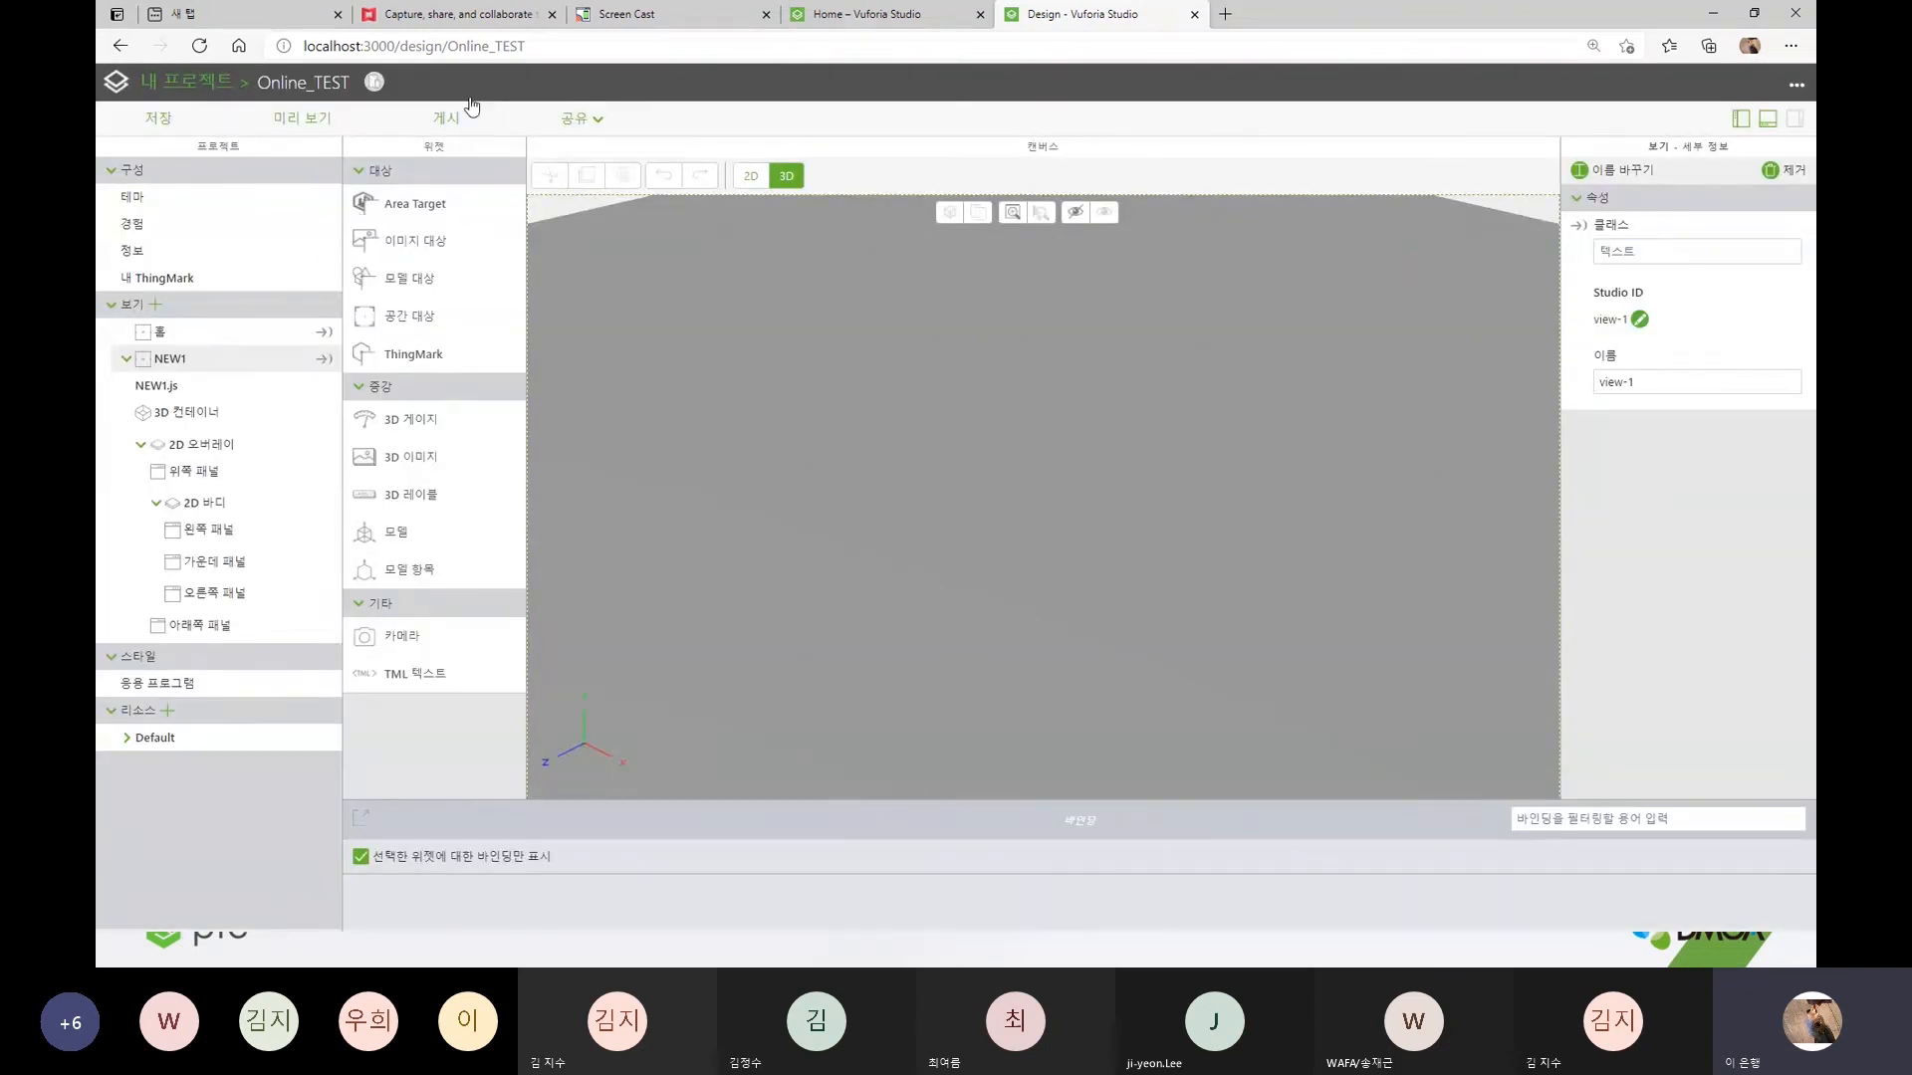
pyautogui.click(321, 124)
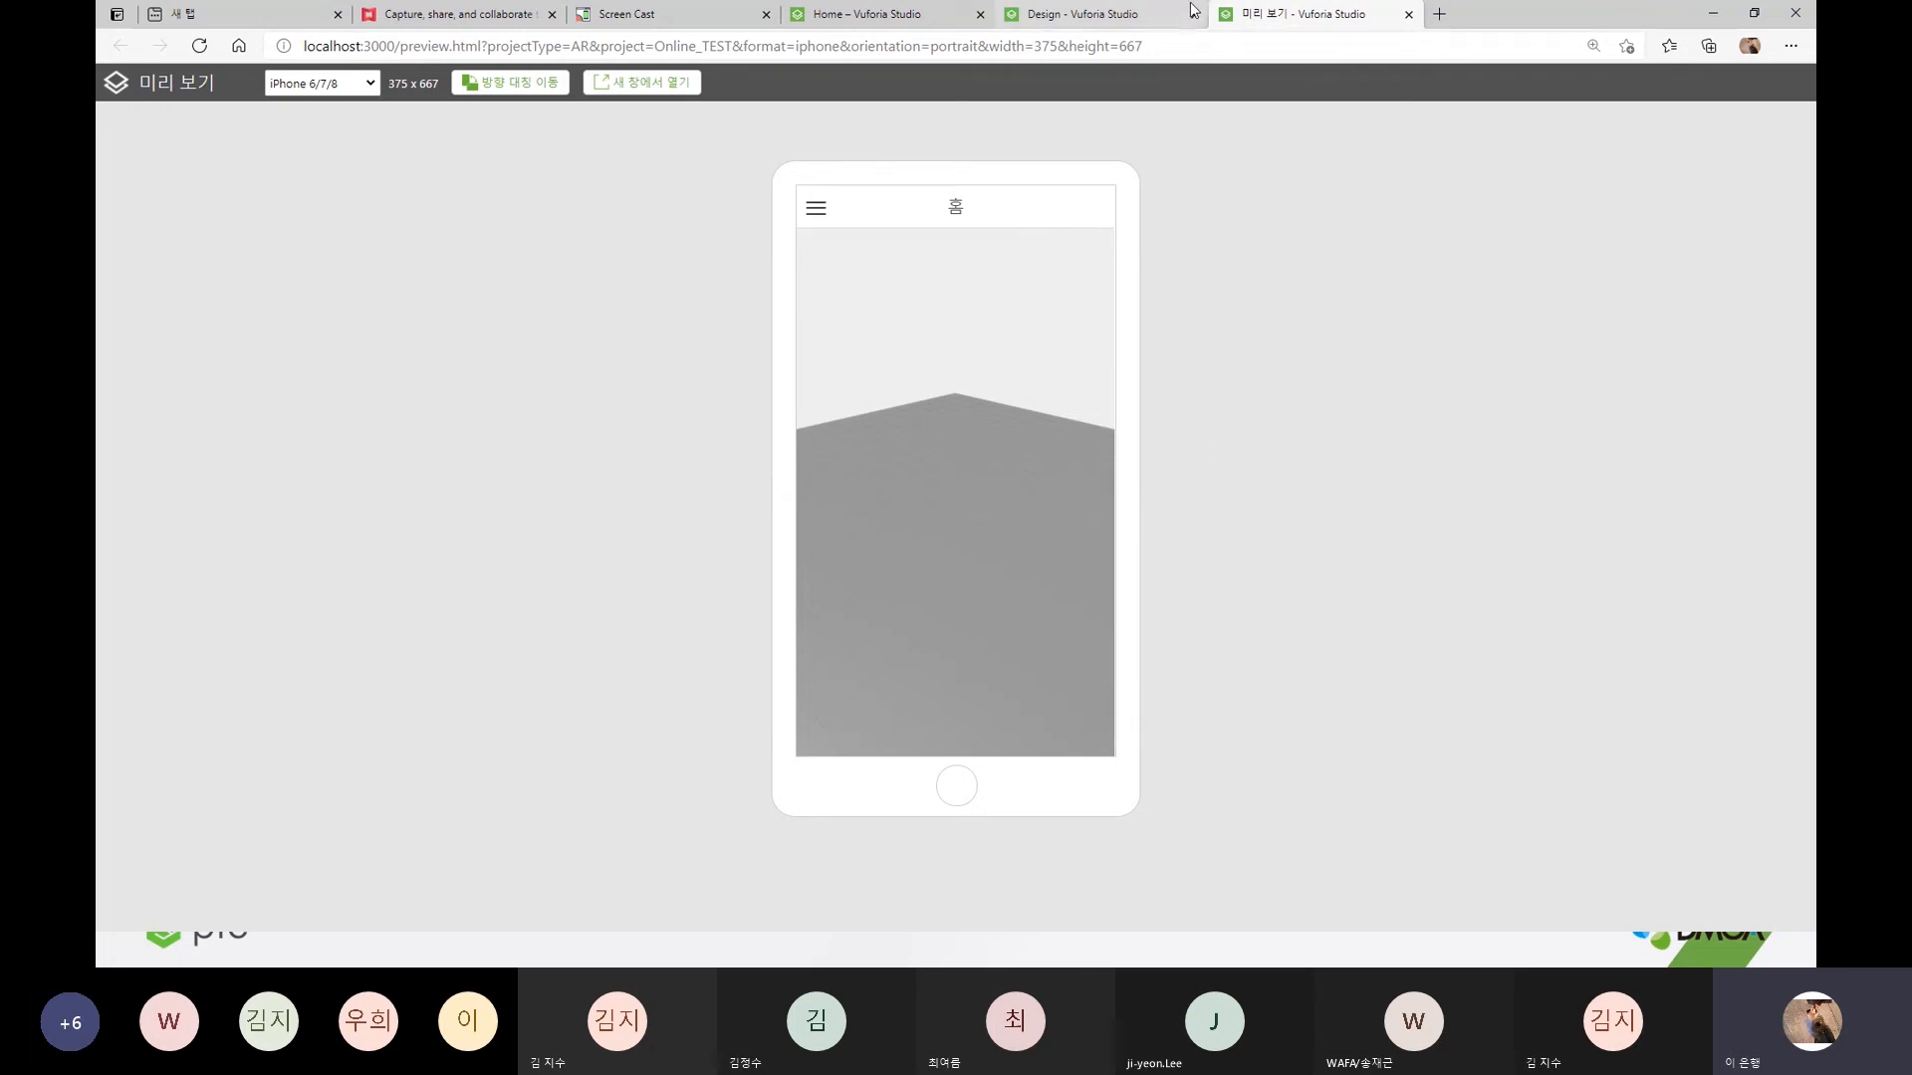
pyautogui.click(1152, 17)
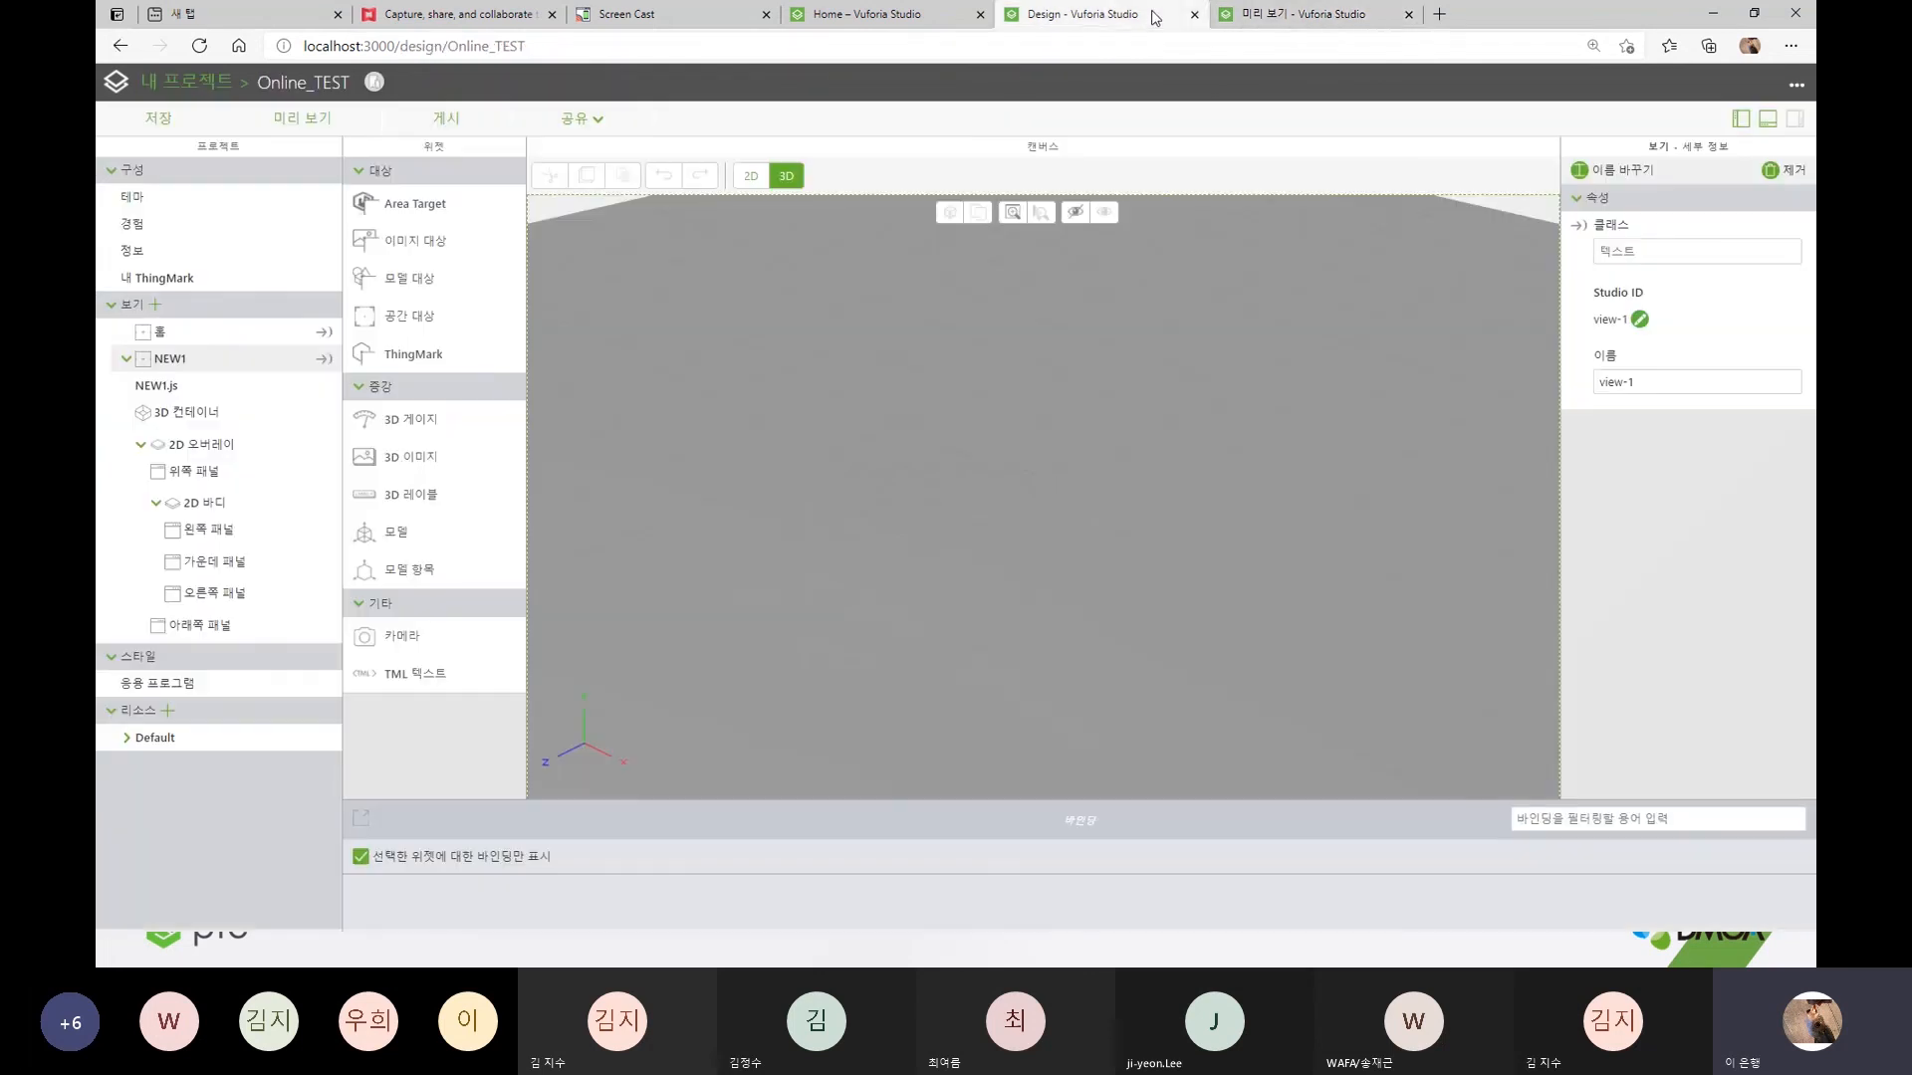
# - Set the experience's initial view to NEW1 and check the result in the preview
pyautogui.click(156, 228)
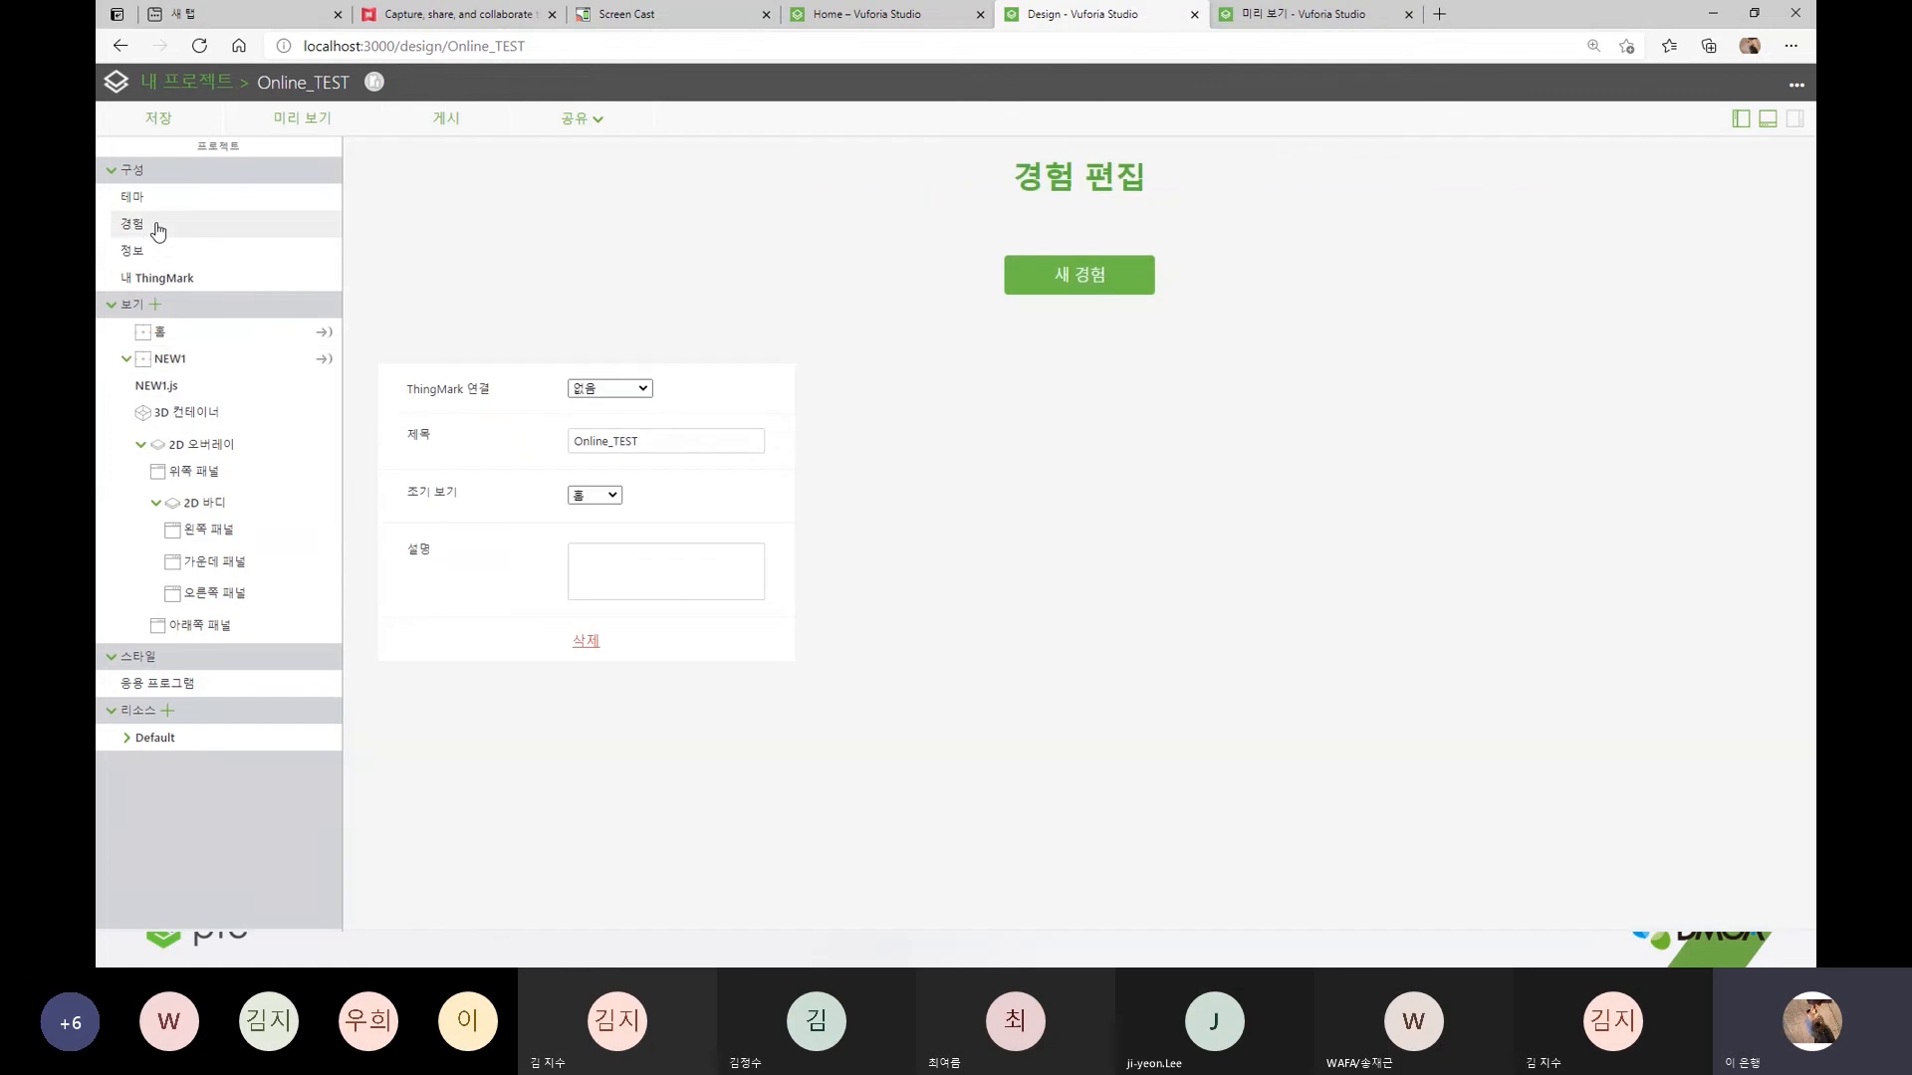
pyautogui.click(598, 496)
pyautogui.click(576, 544)
pyautogui.click(610, 491)
pyautogui.click(612, 498)
pyautogui.click(588, 533)
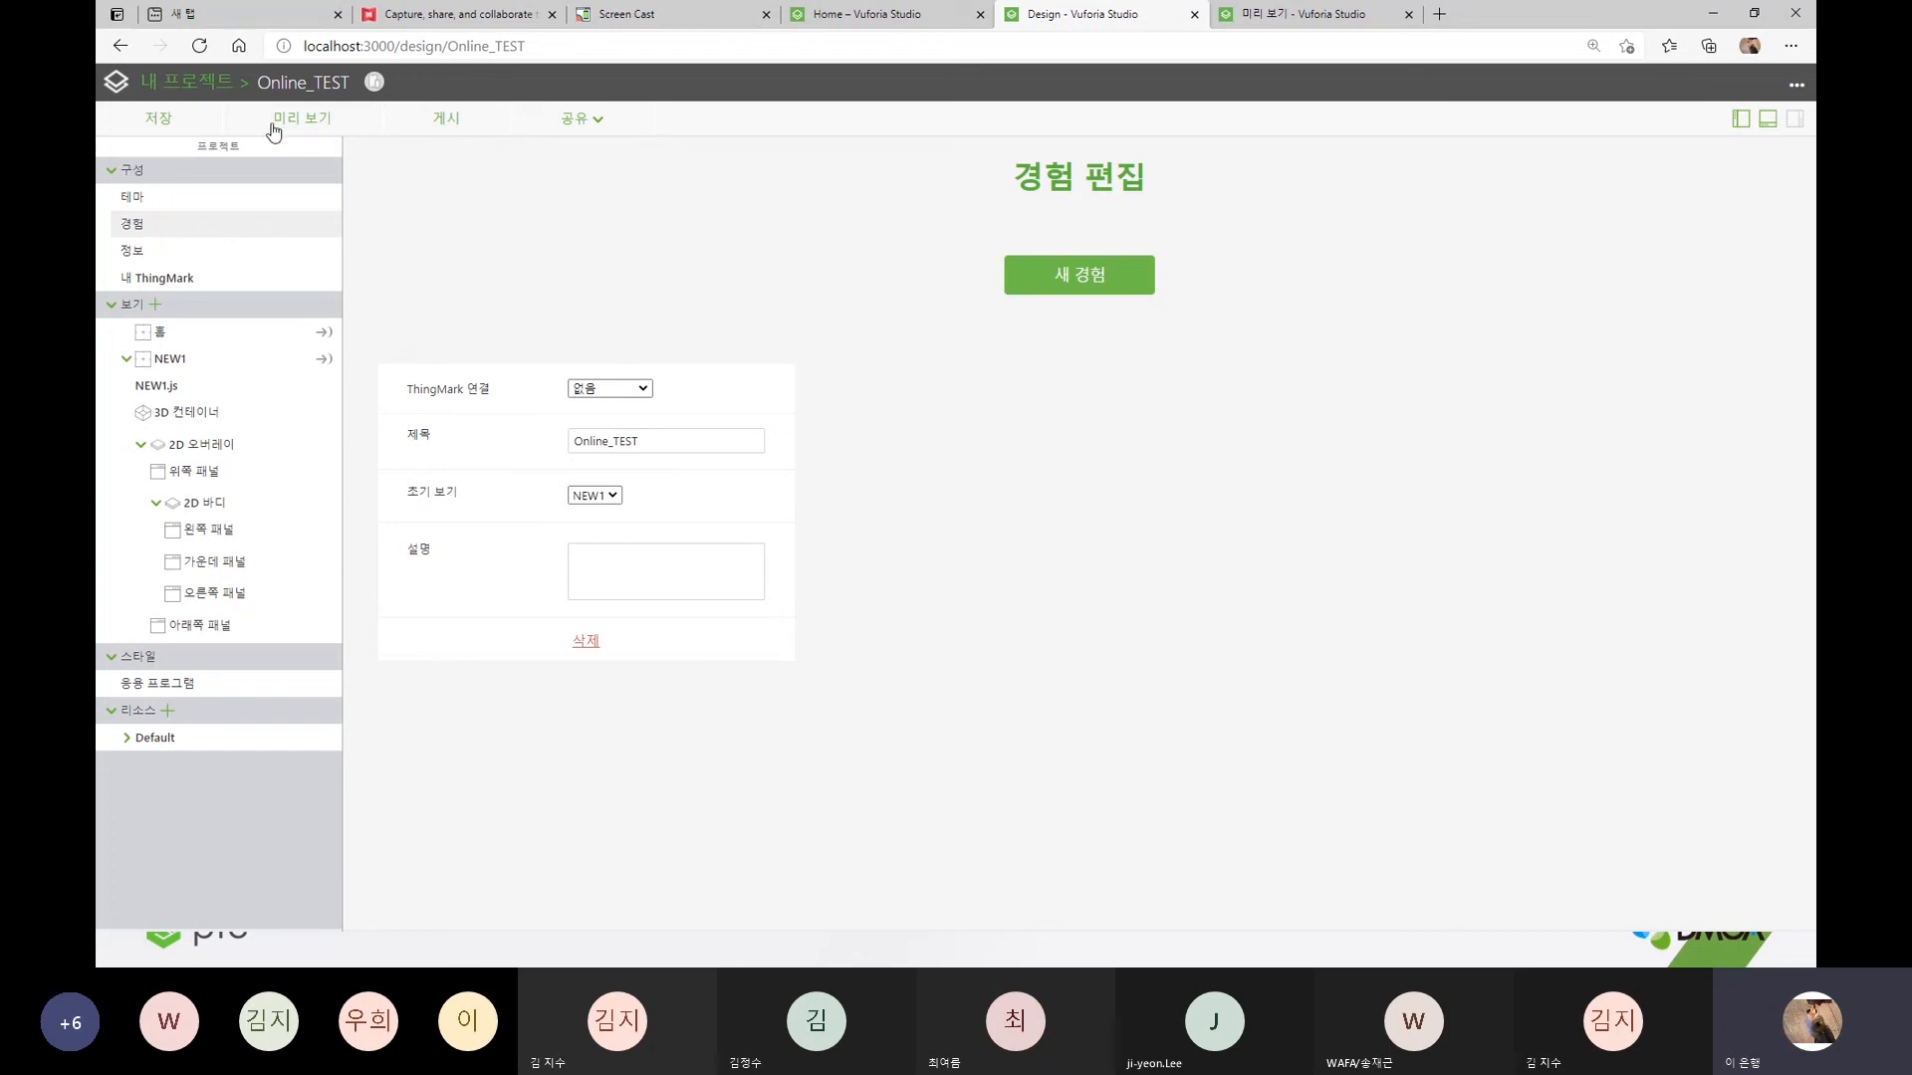
pyautogui.click(1287, 14)
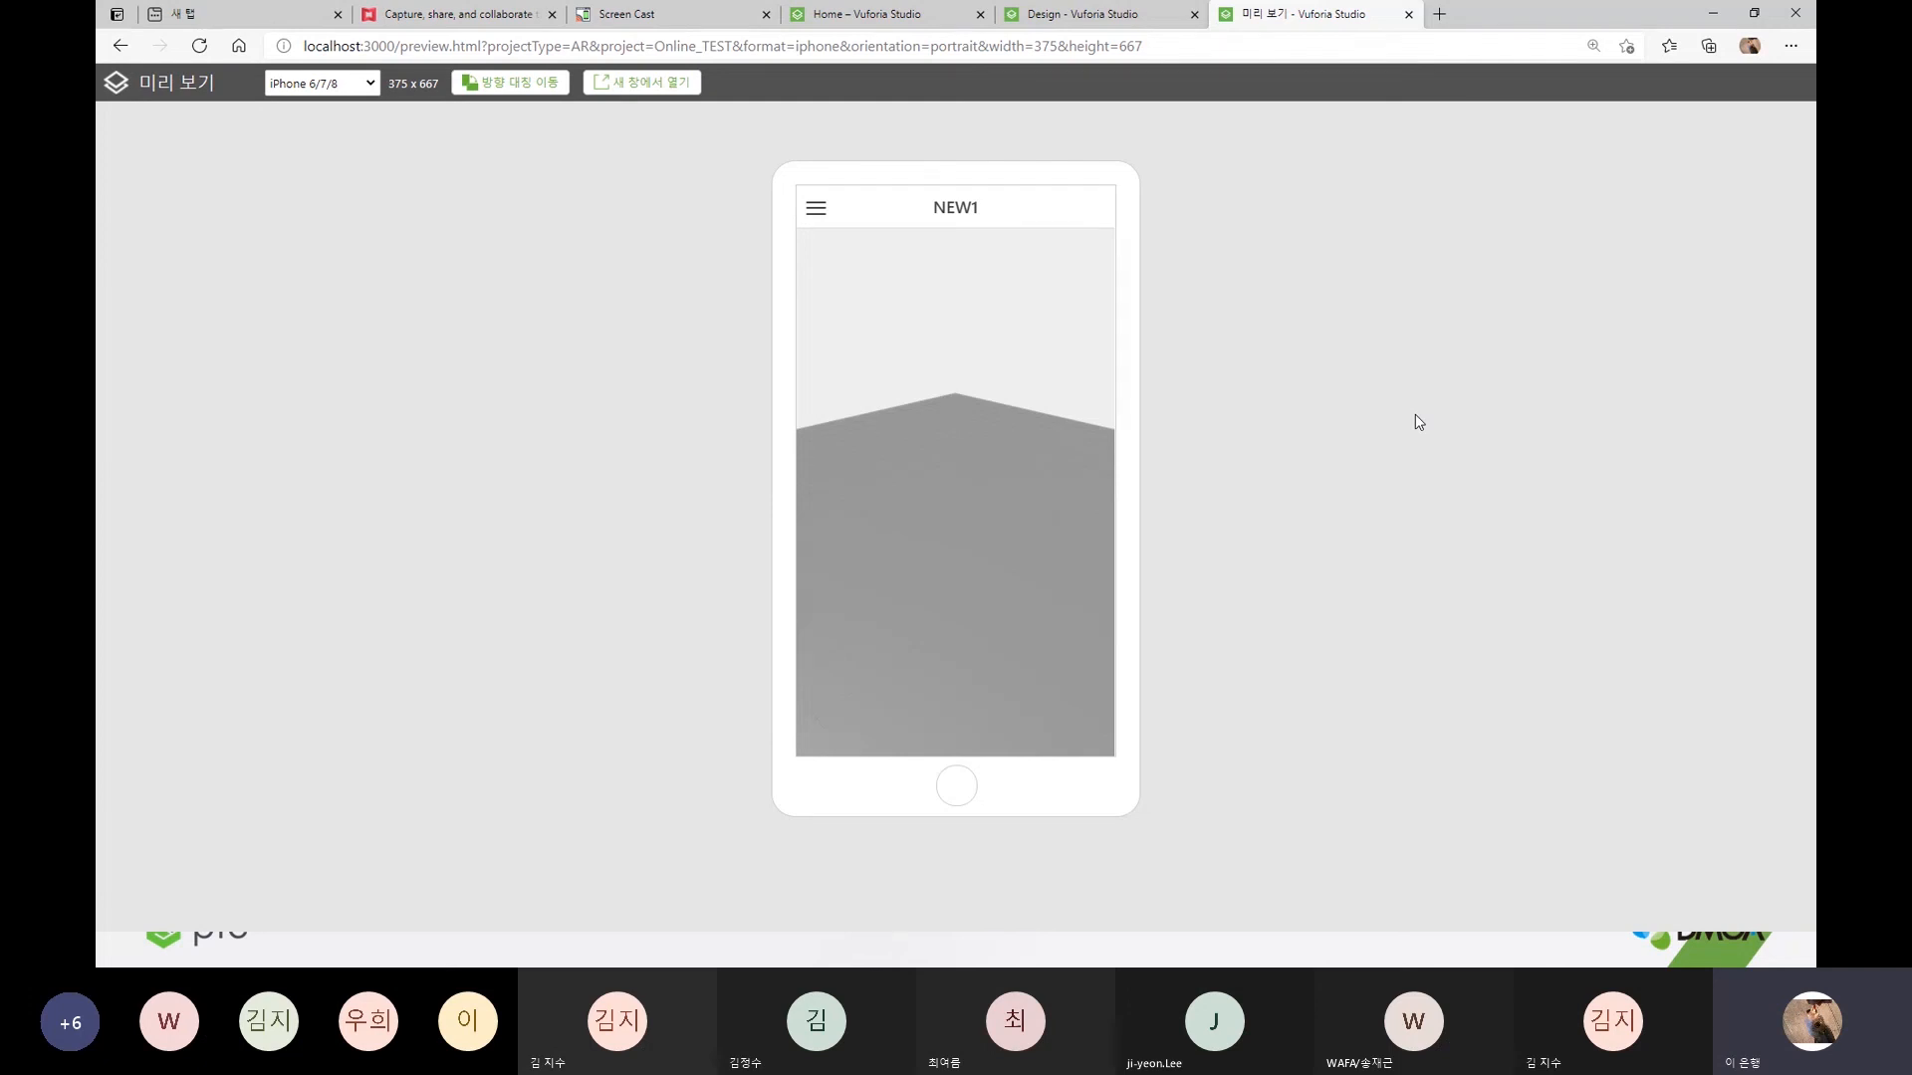
pyautogui.click(1079, 16)
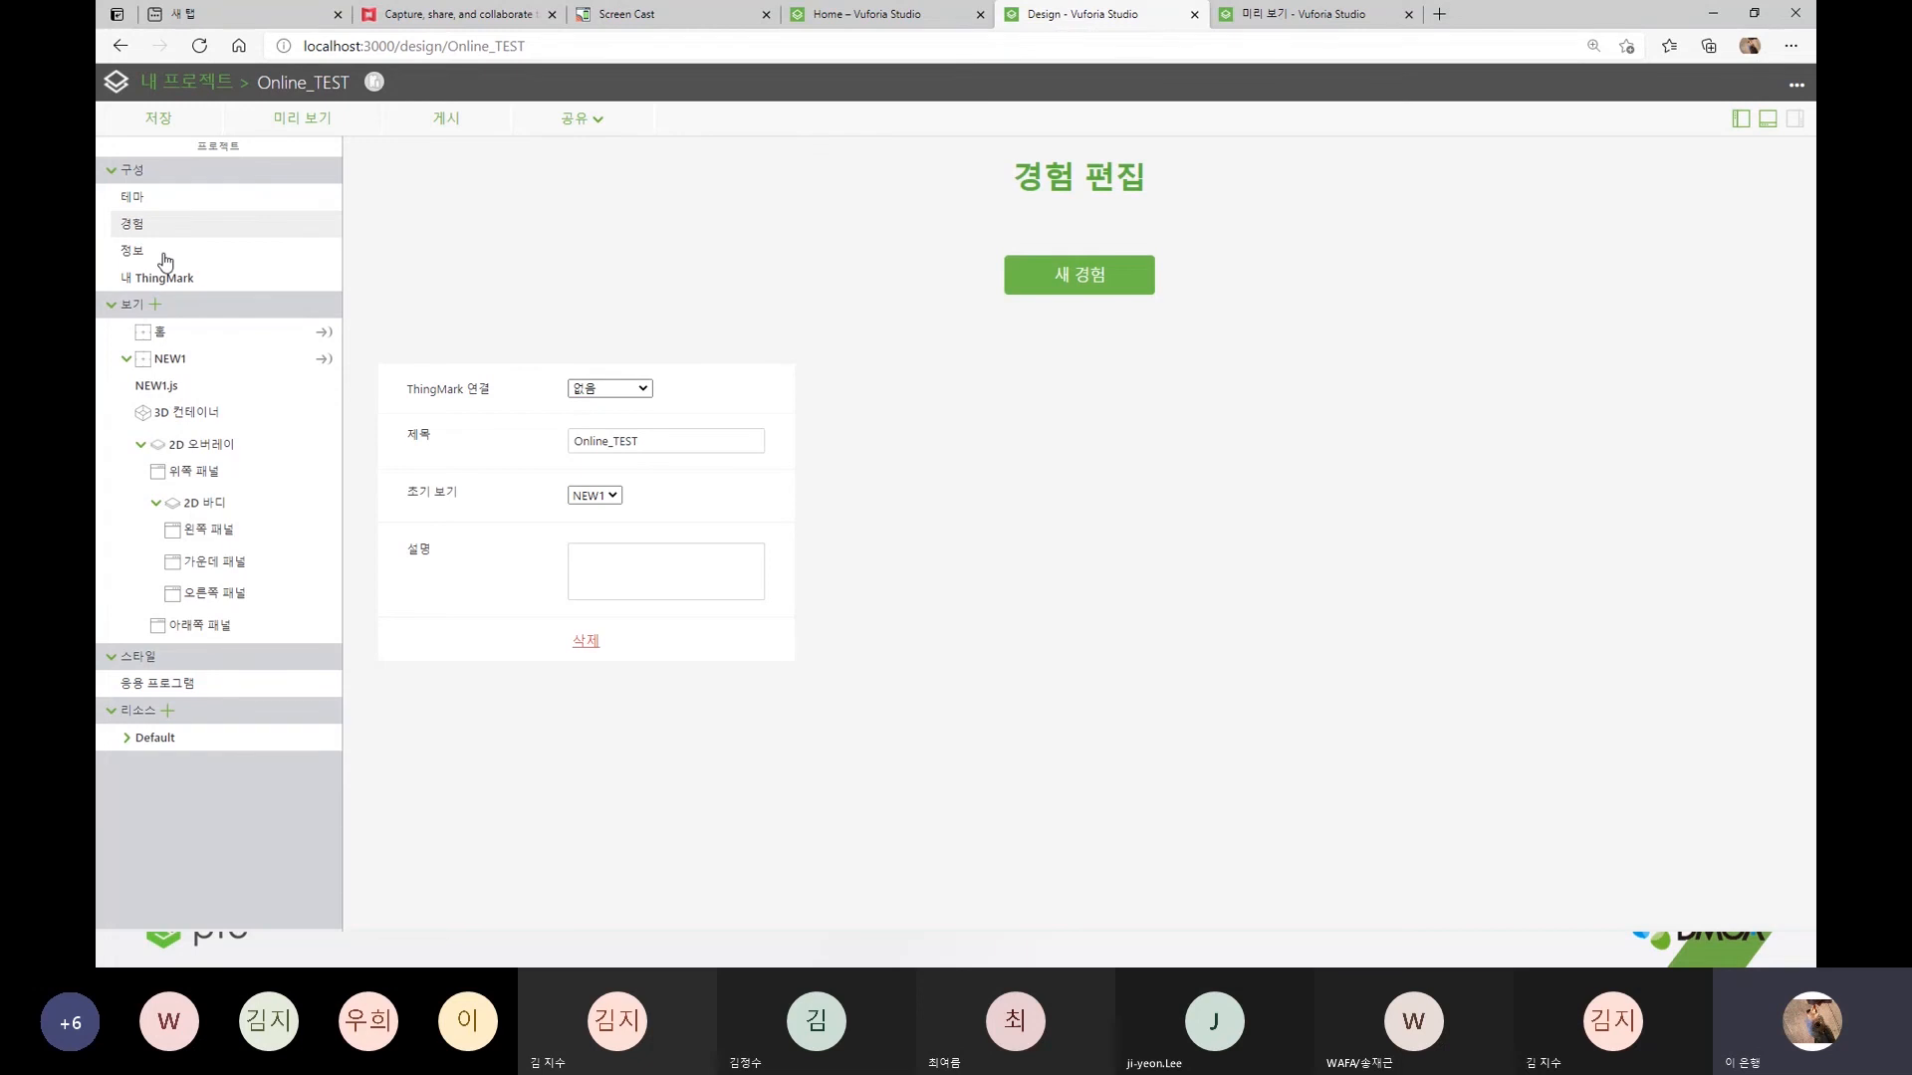
# - Set the project's access to 공용 (public) in its information settings
pyautogui.click(124, 252)
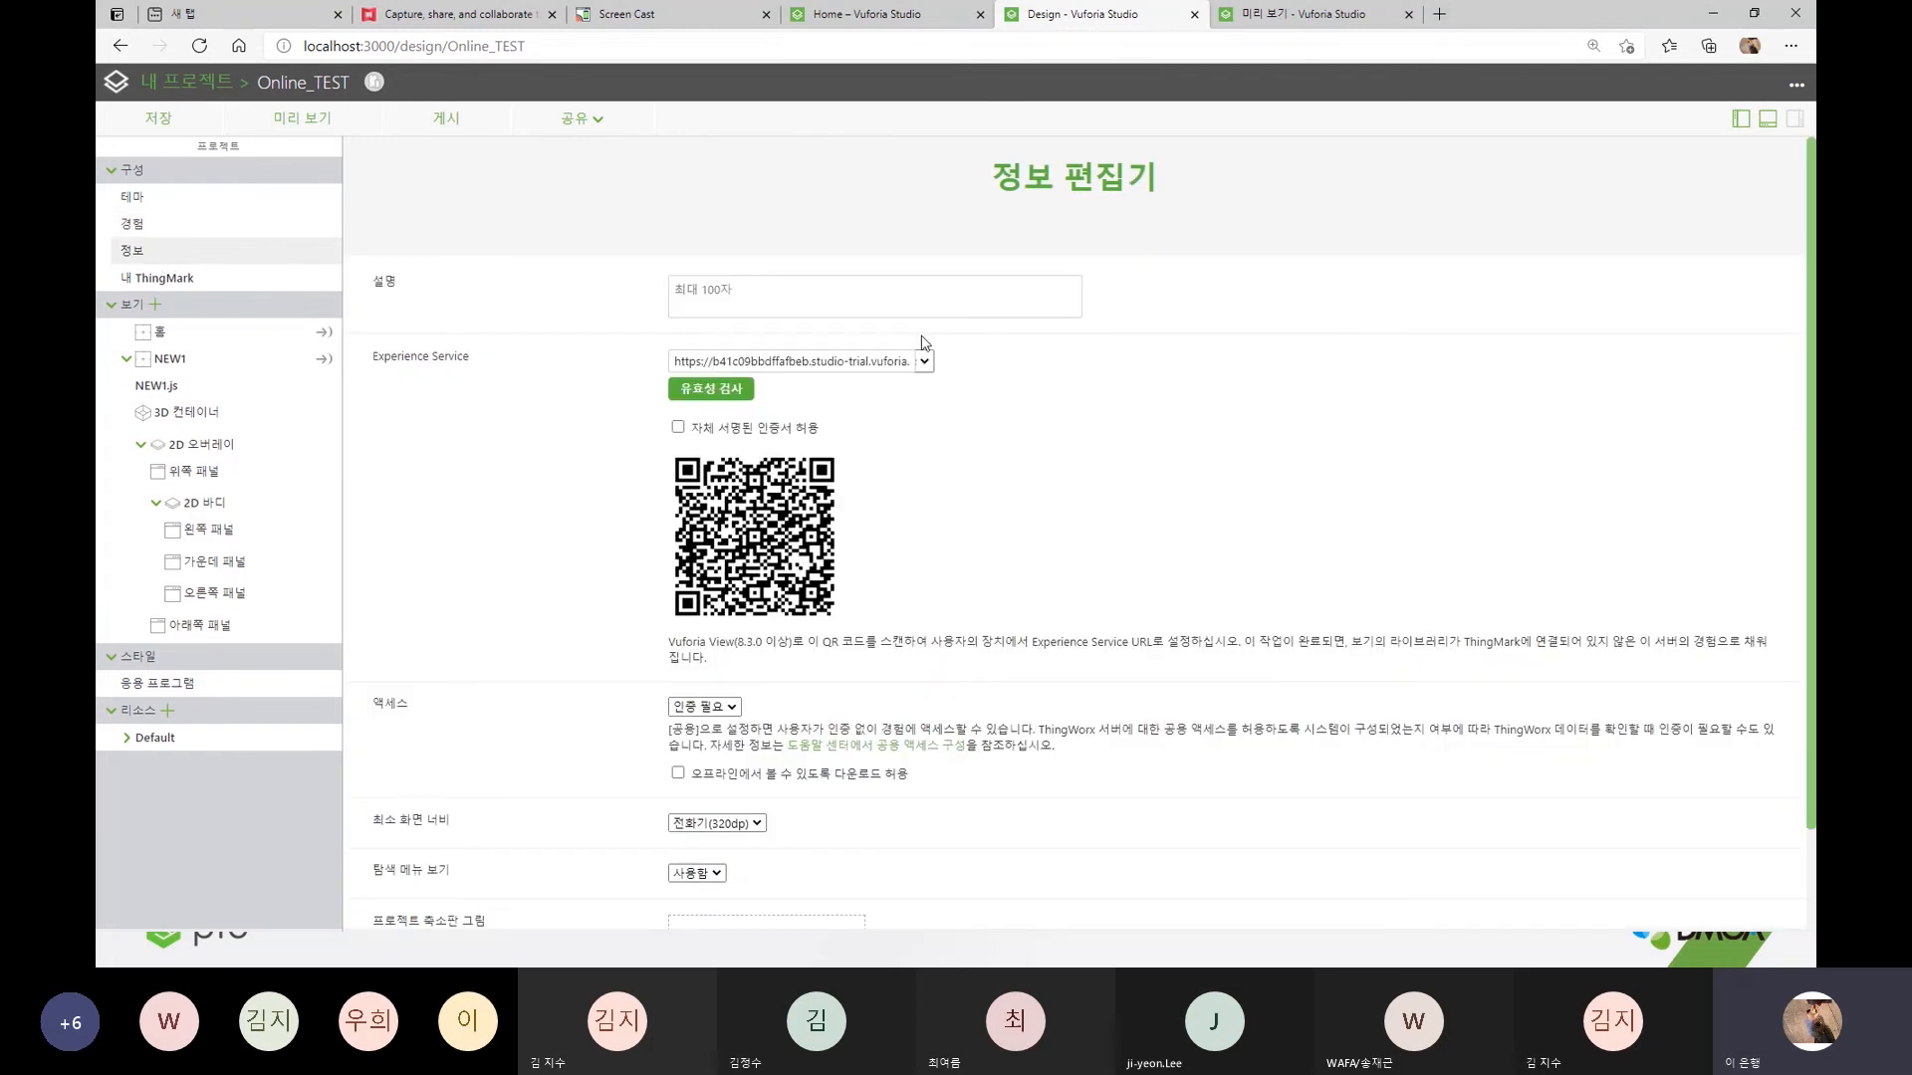
pyautogui.scroll(-2, 1155, 547)
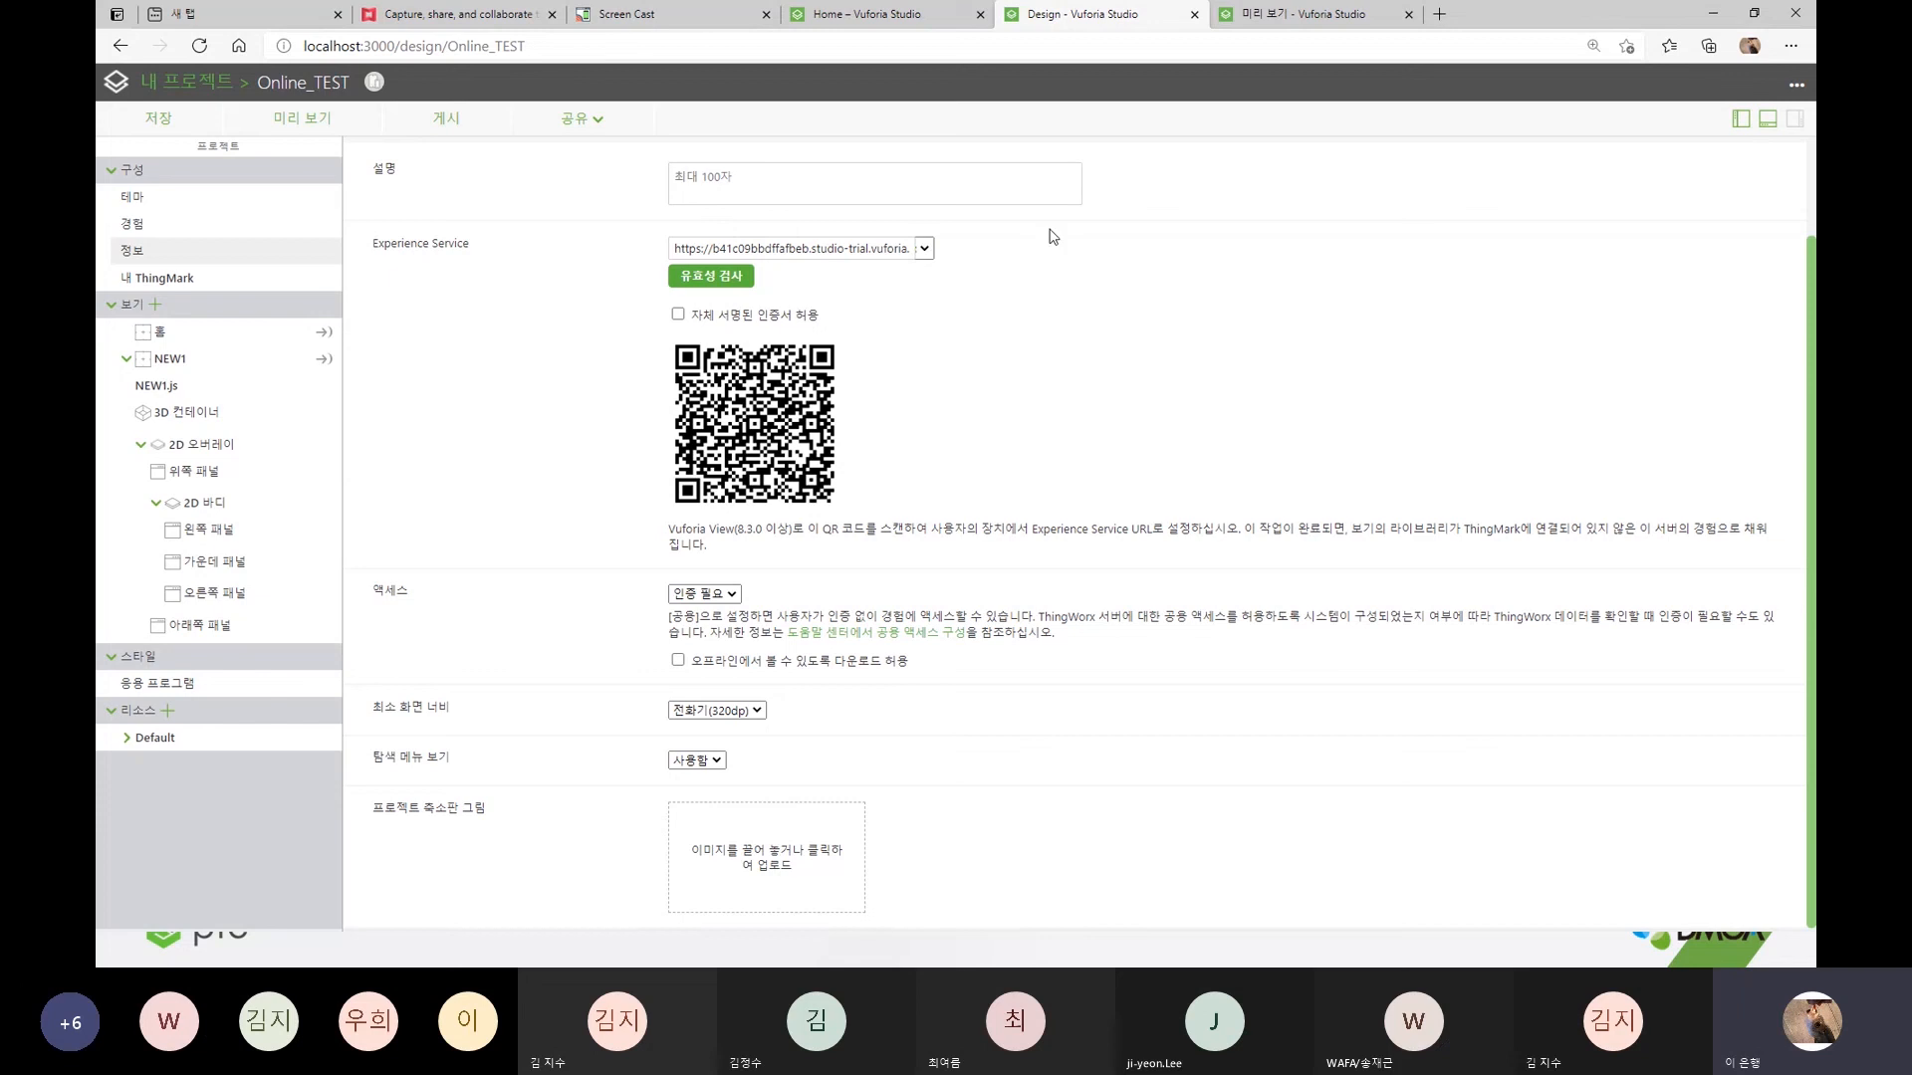
pyautogui.click(731, 596)
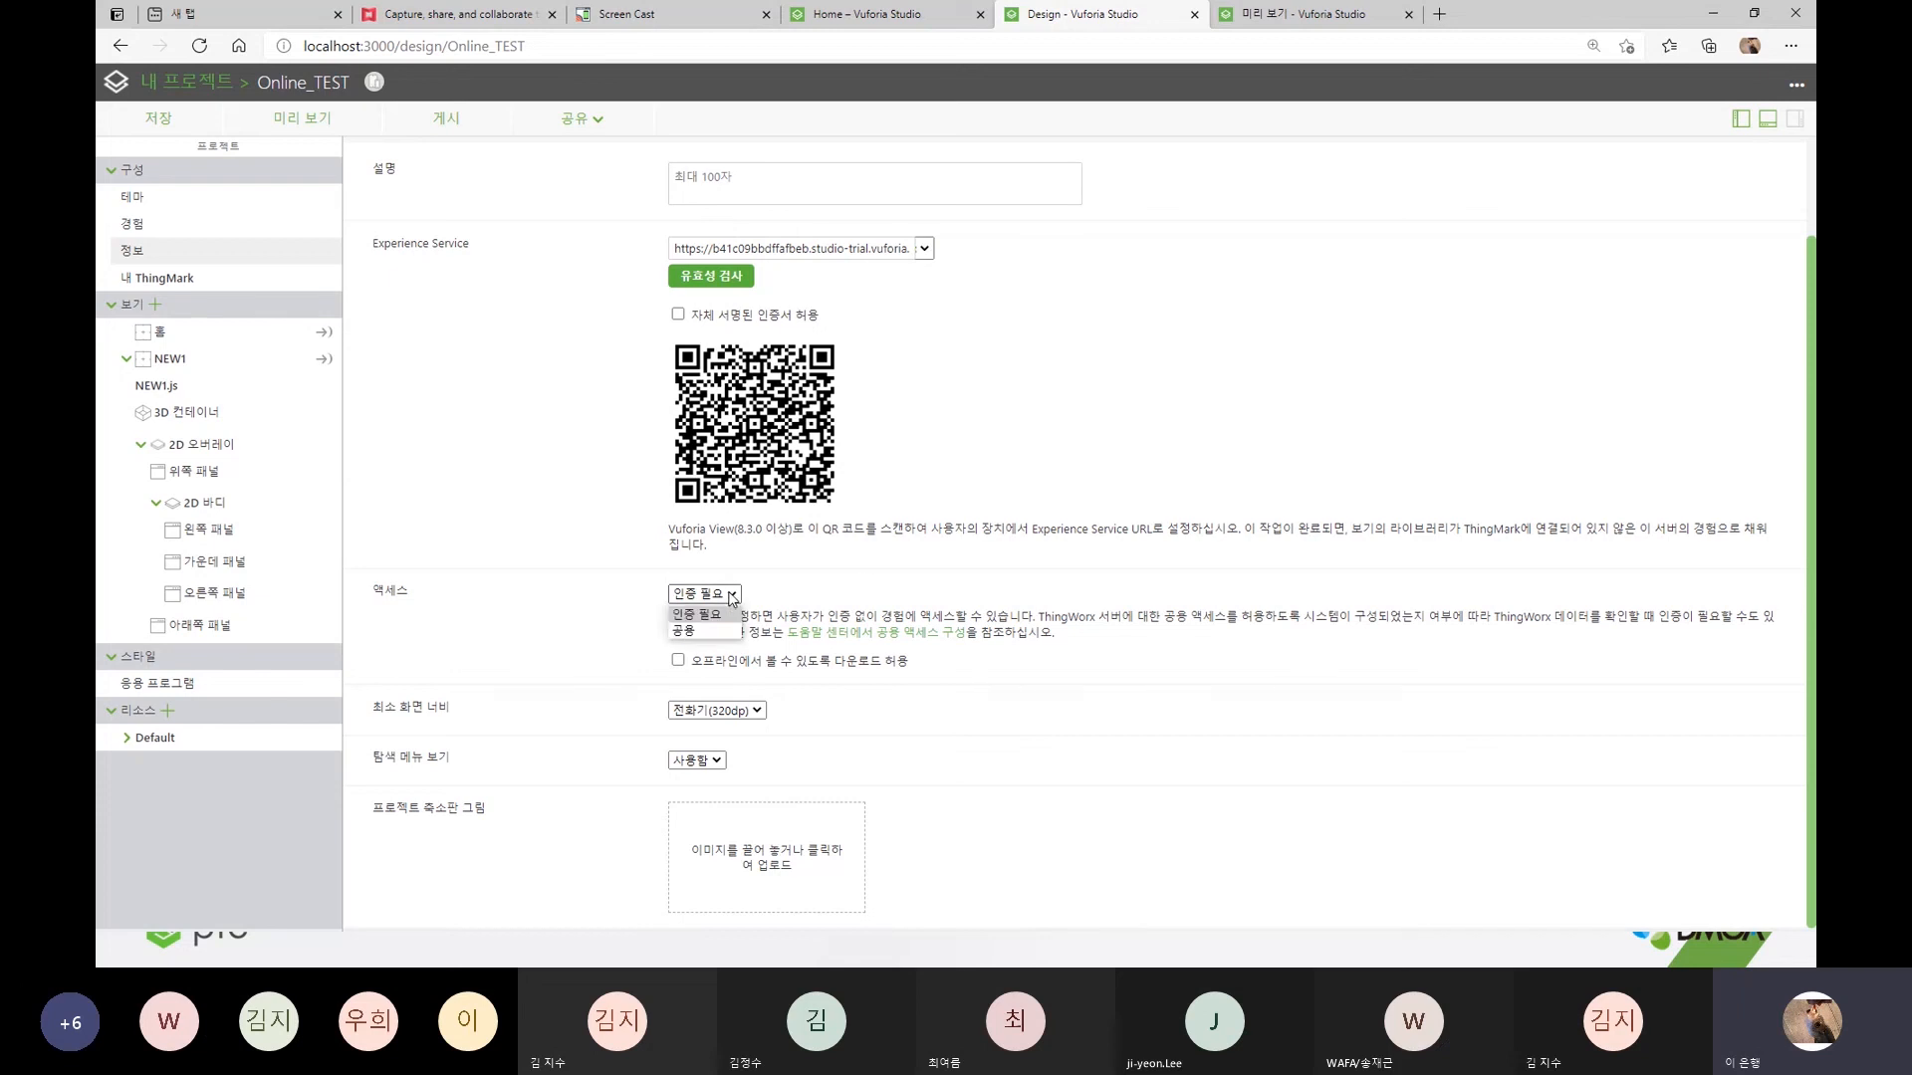
pyautogui.click(712, 632)
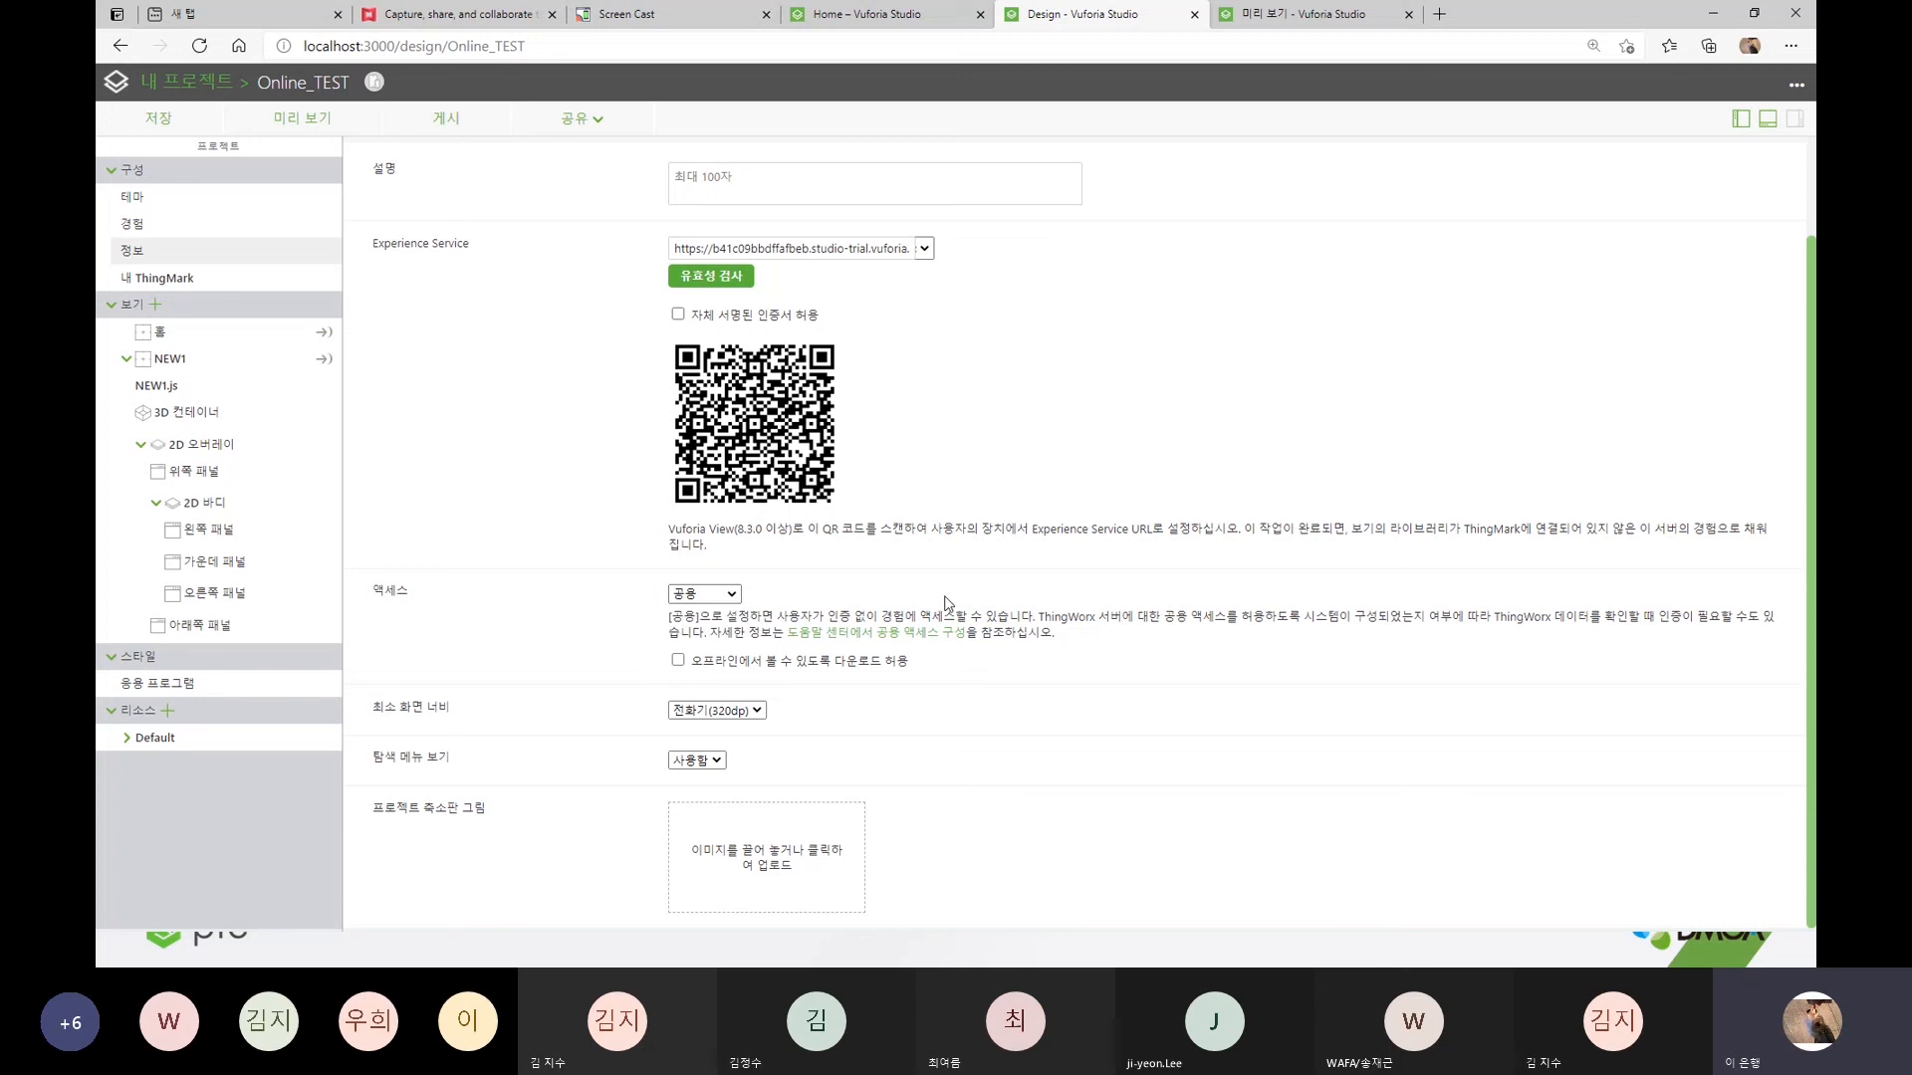
# - View the available options for the minimum screen width and the navigation menu display
pyautogui.click(757, 712)
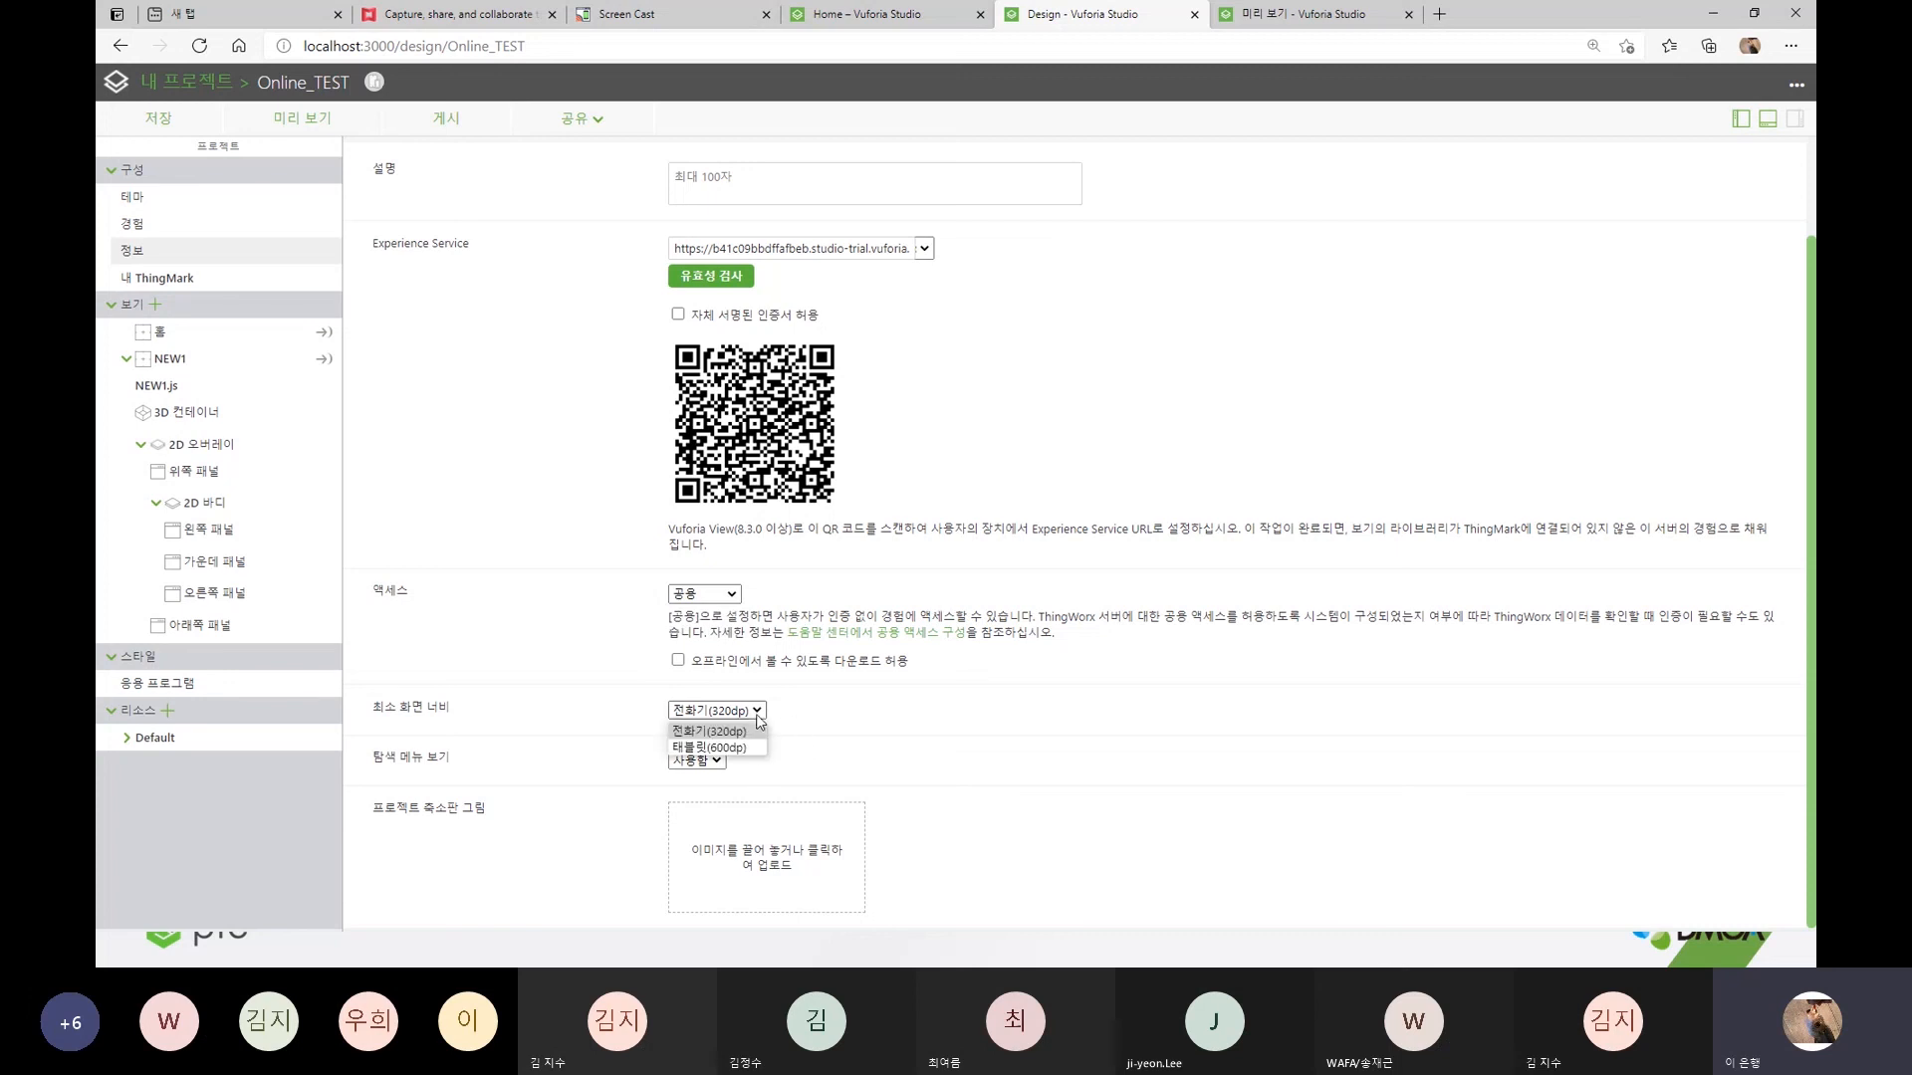
pyautogui.click(914, 737)
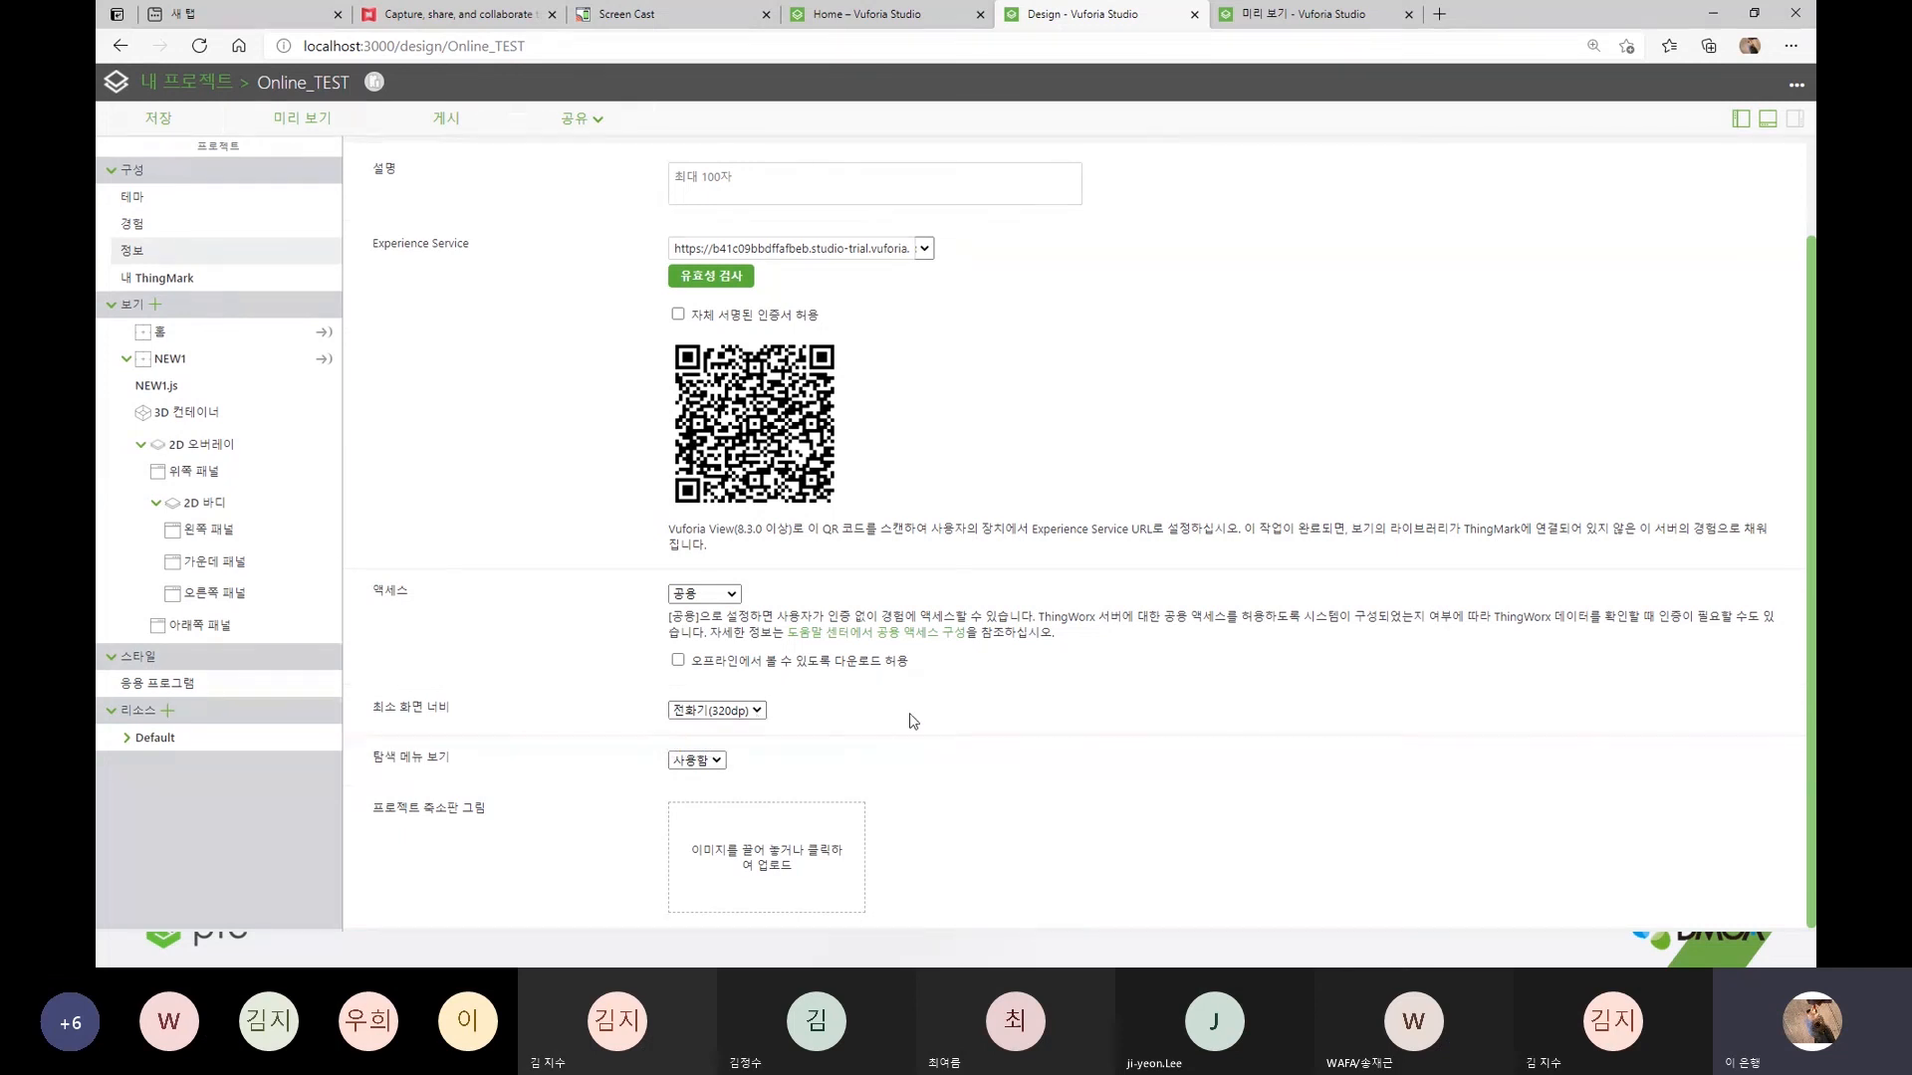
pyautogui.click(718, 760)
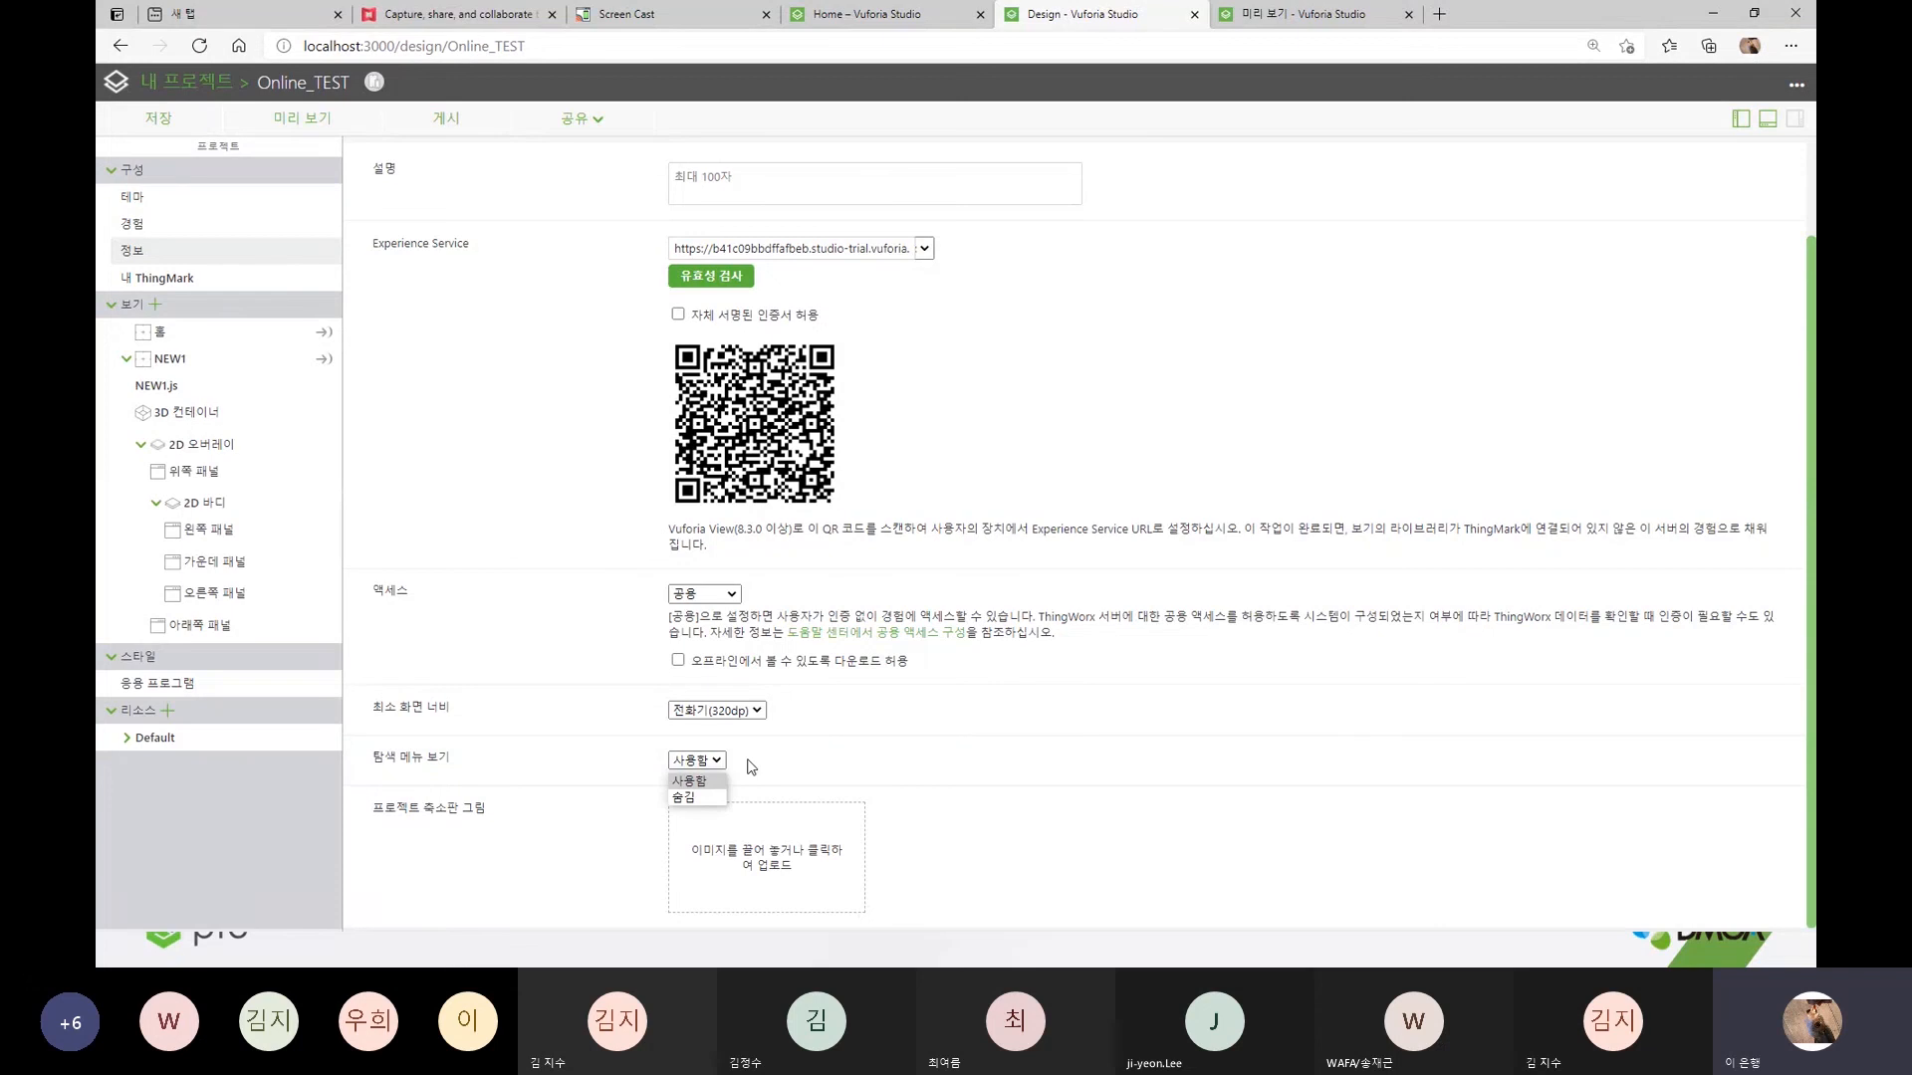
pyautogui.click(750, 767)
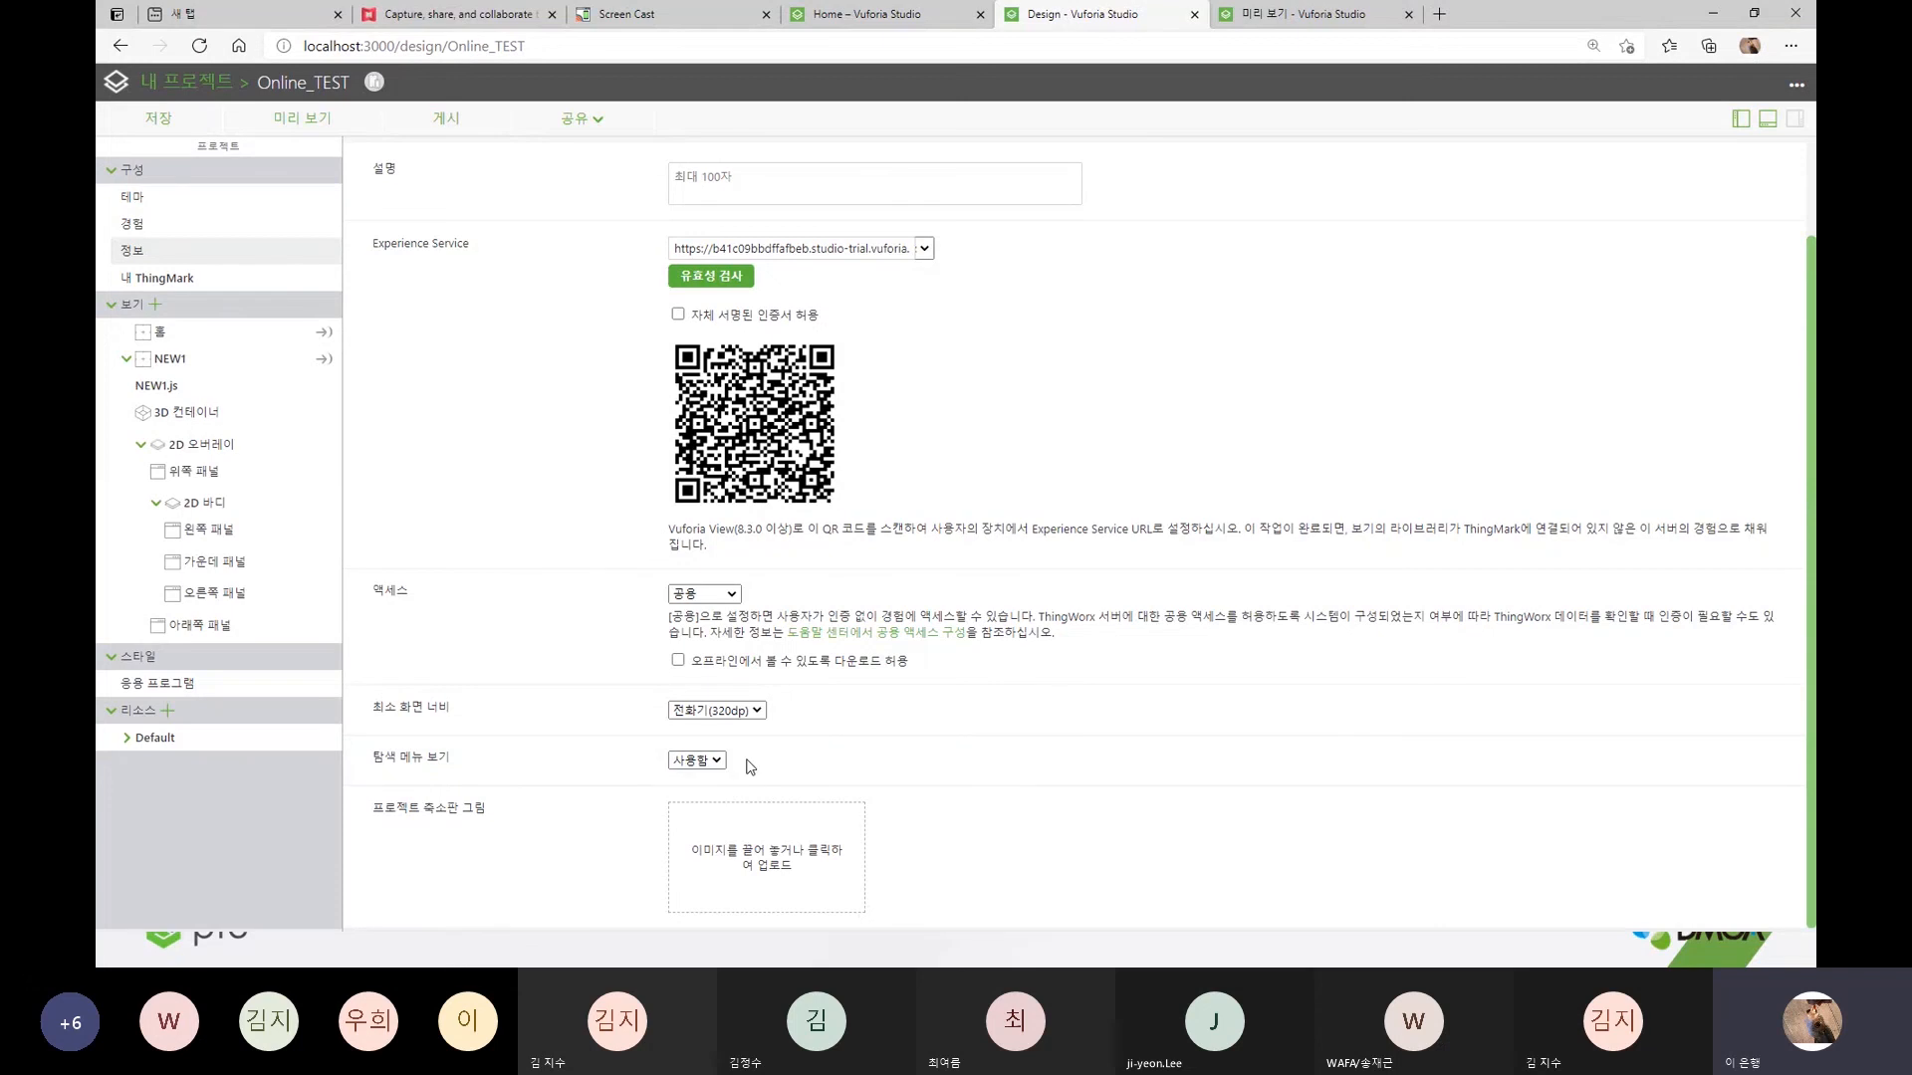
# - Test the navigation menu in the preview by going to the Home view, back, and to Home again
pyautogui.click(1261, 18)
pyautogui.click(810, 215)
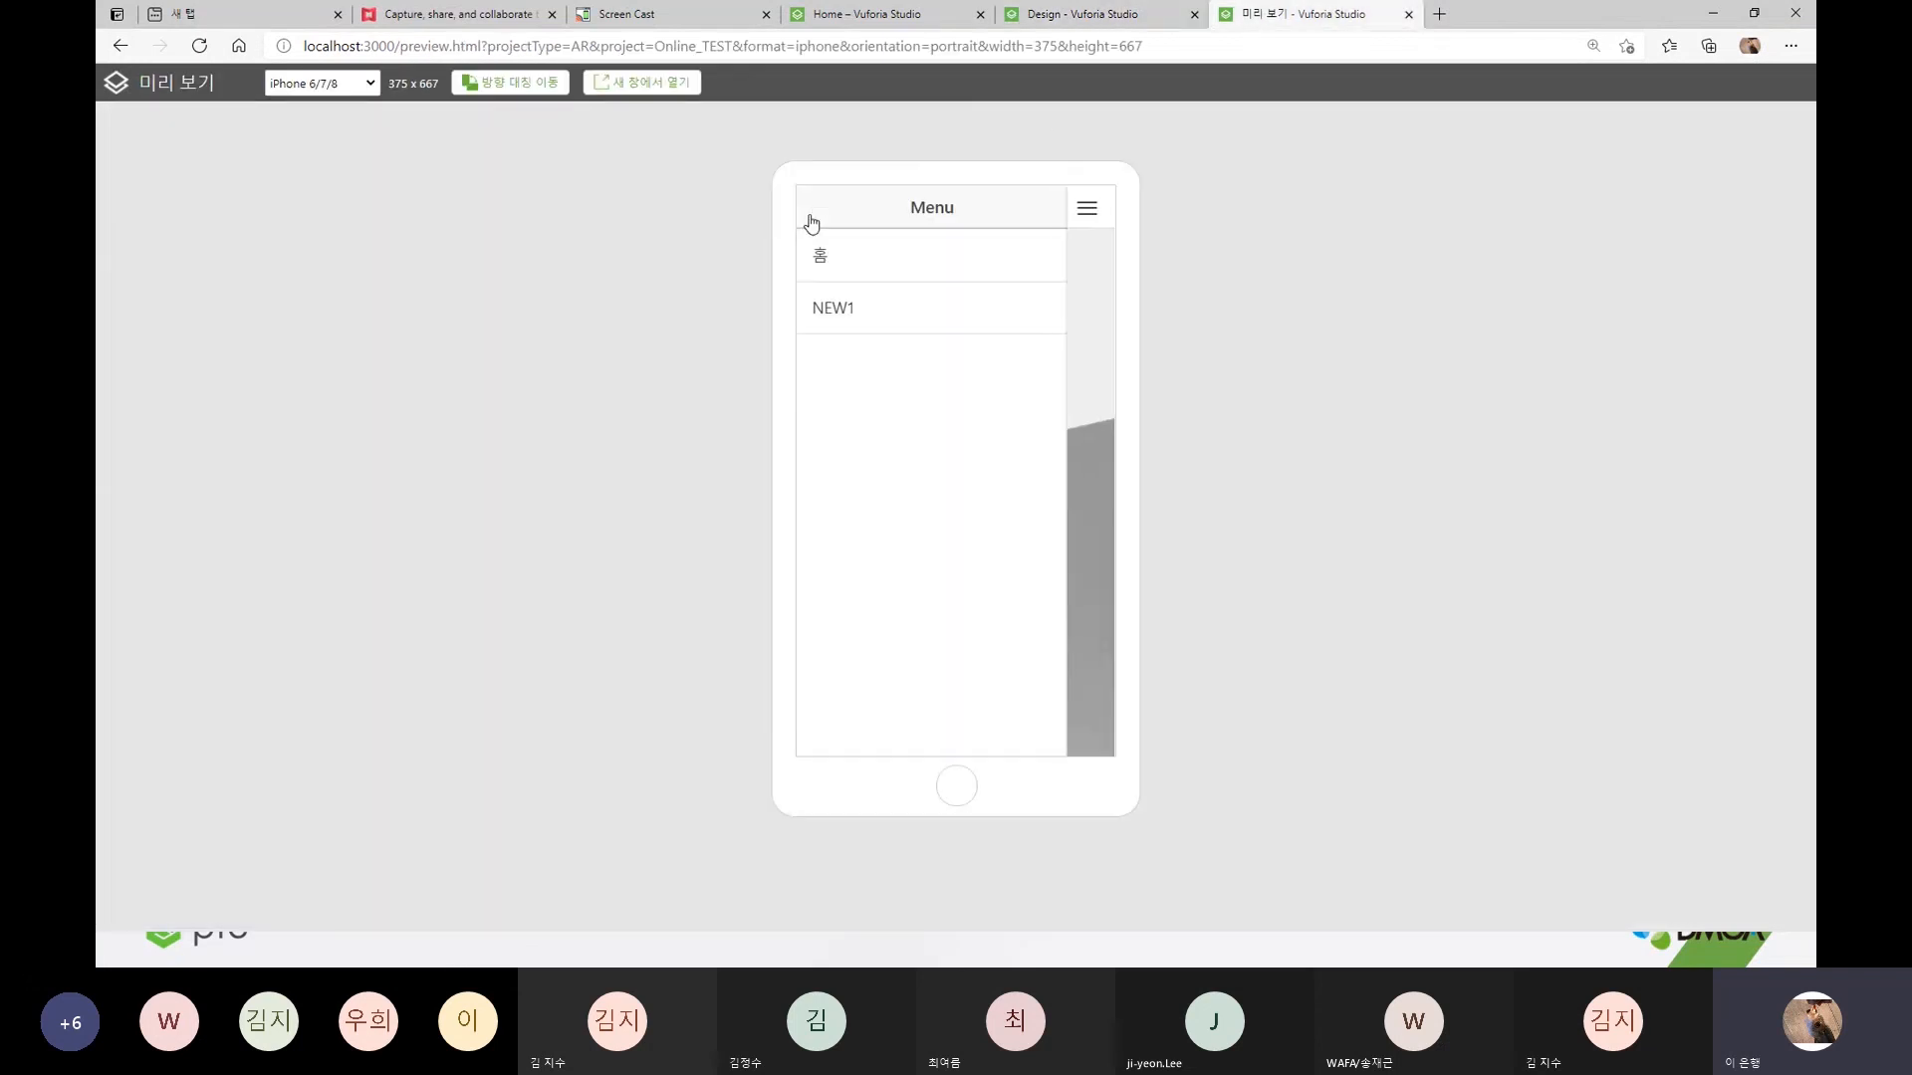
pyautogui.click(837, 276)
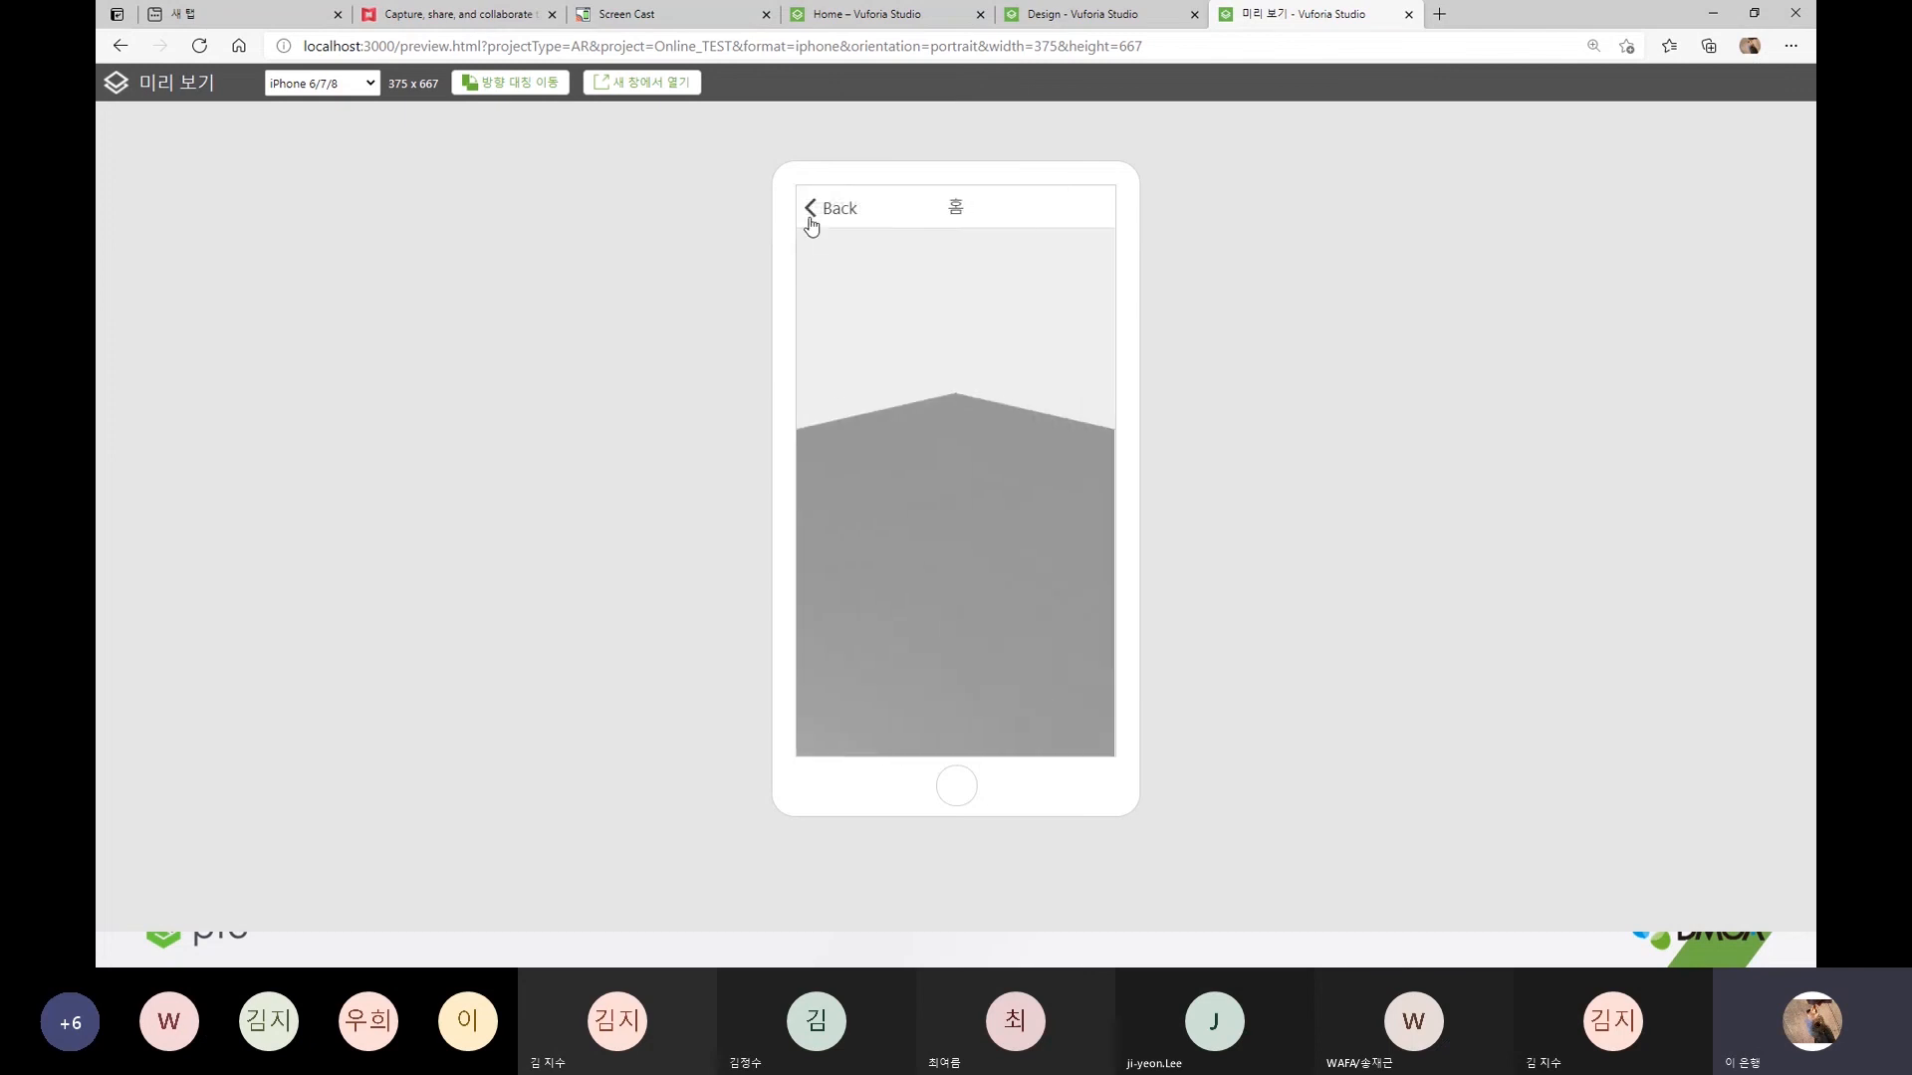
pyautogui.click(811, 221)
pyautogui.click(816, 223)
pyautogui.click(836, 271)
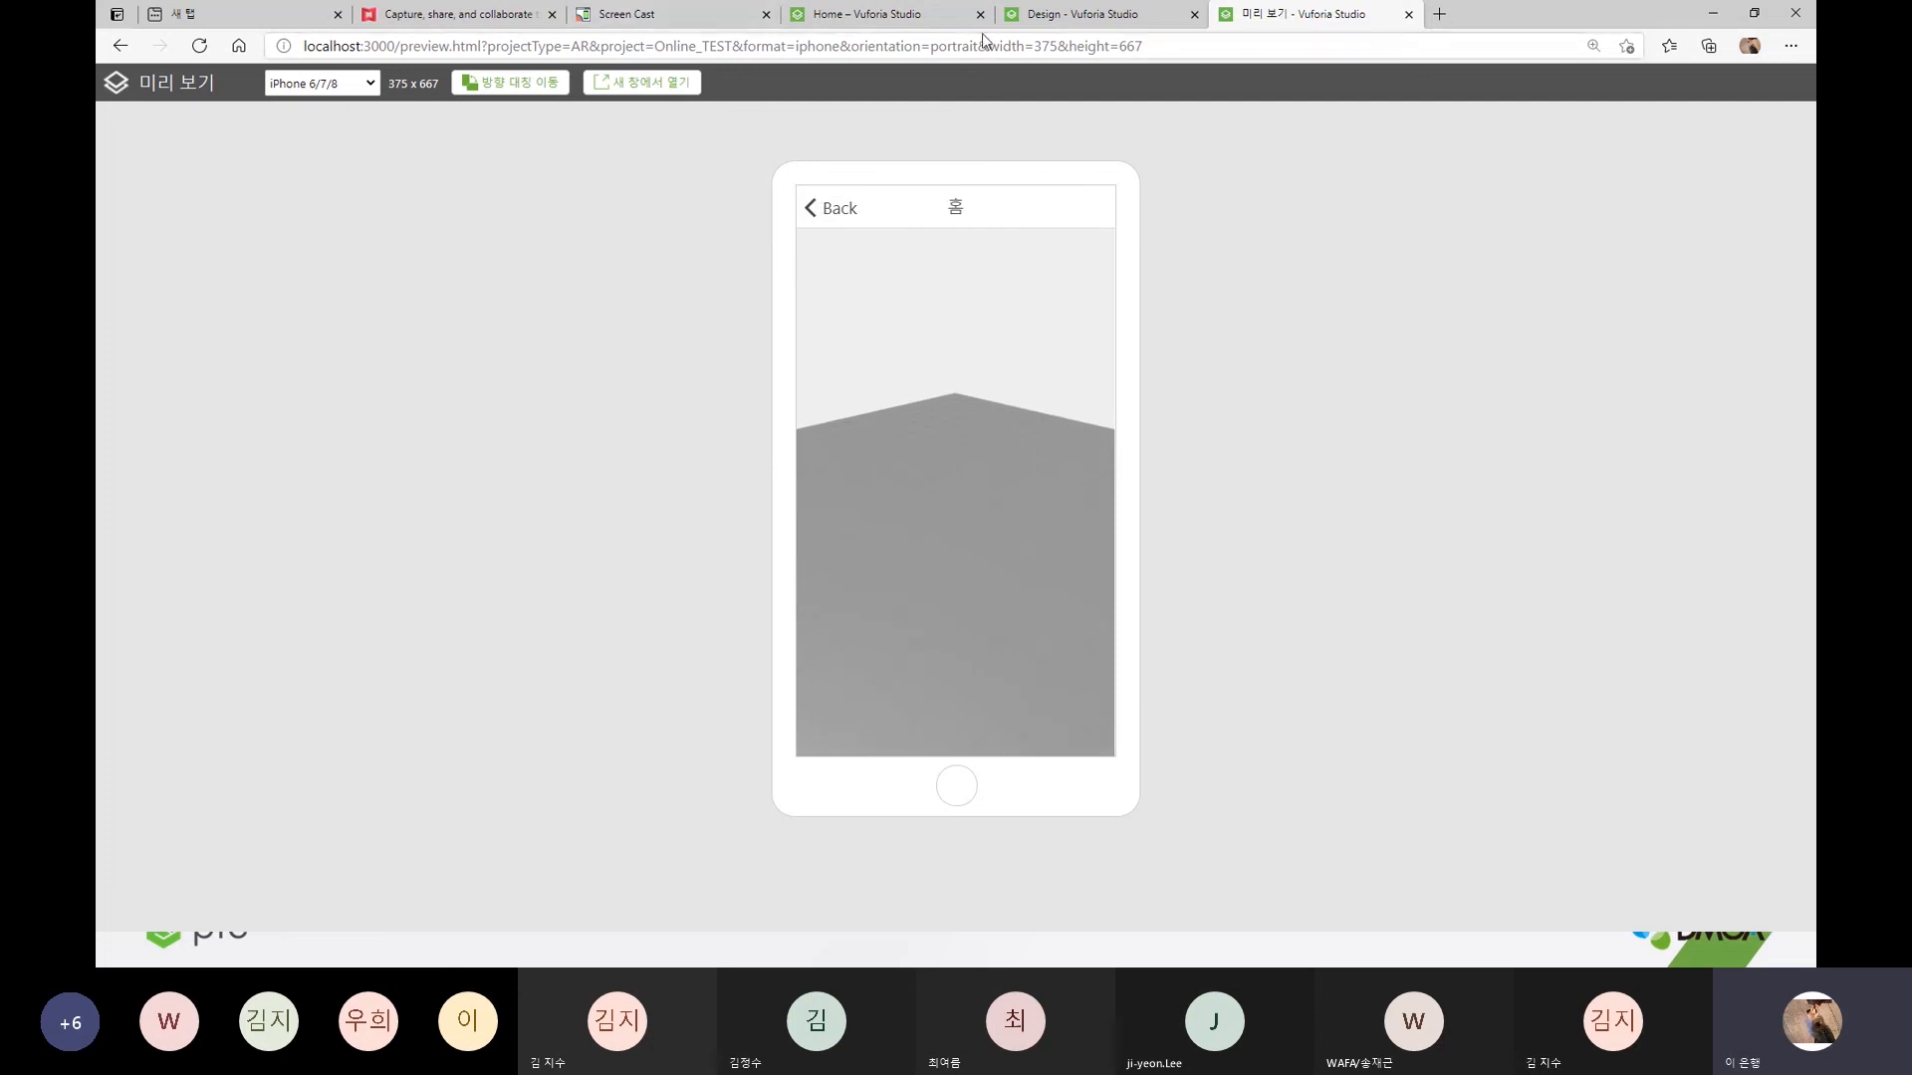
# - Set the navigation menu display to 숨김 (hidden), save the project, check the preview and close it
pyautogui.click(1055, 16)
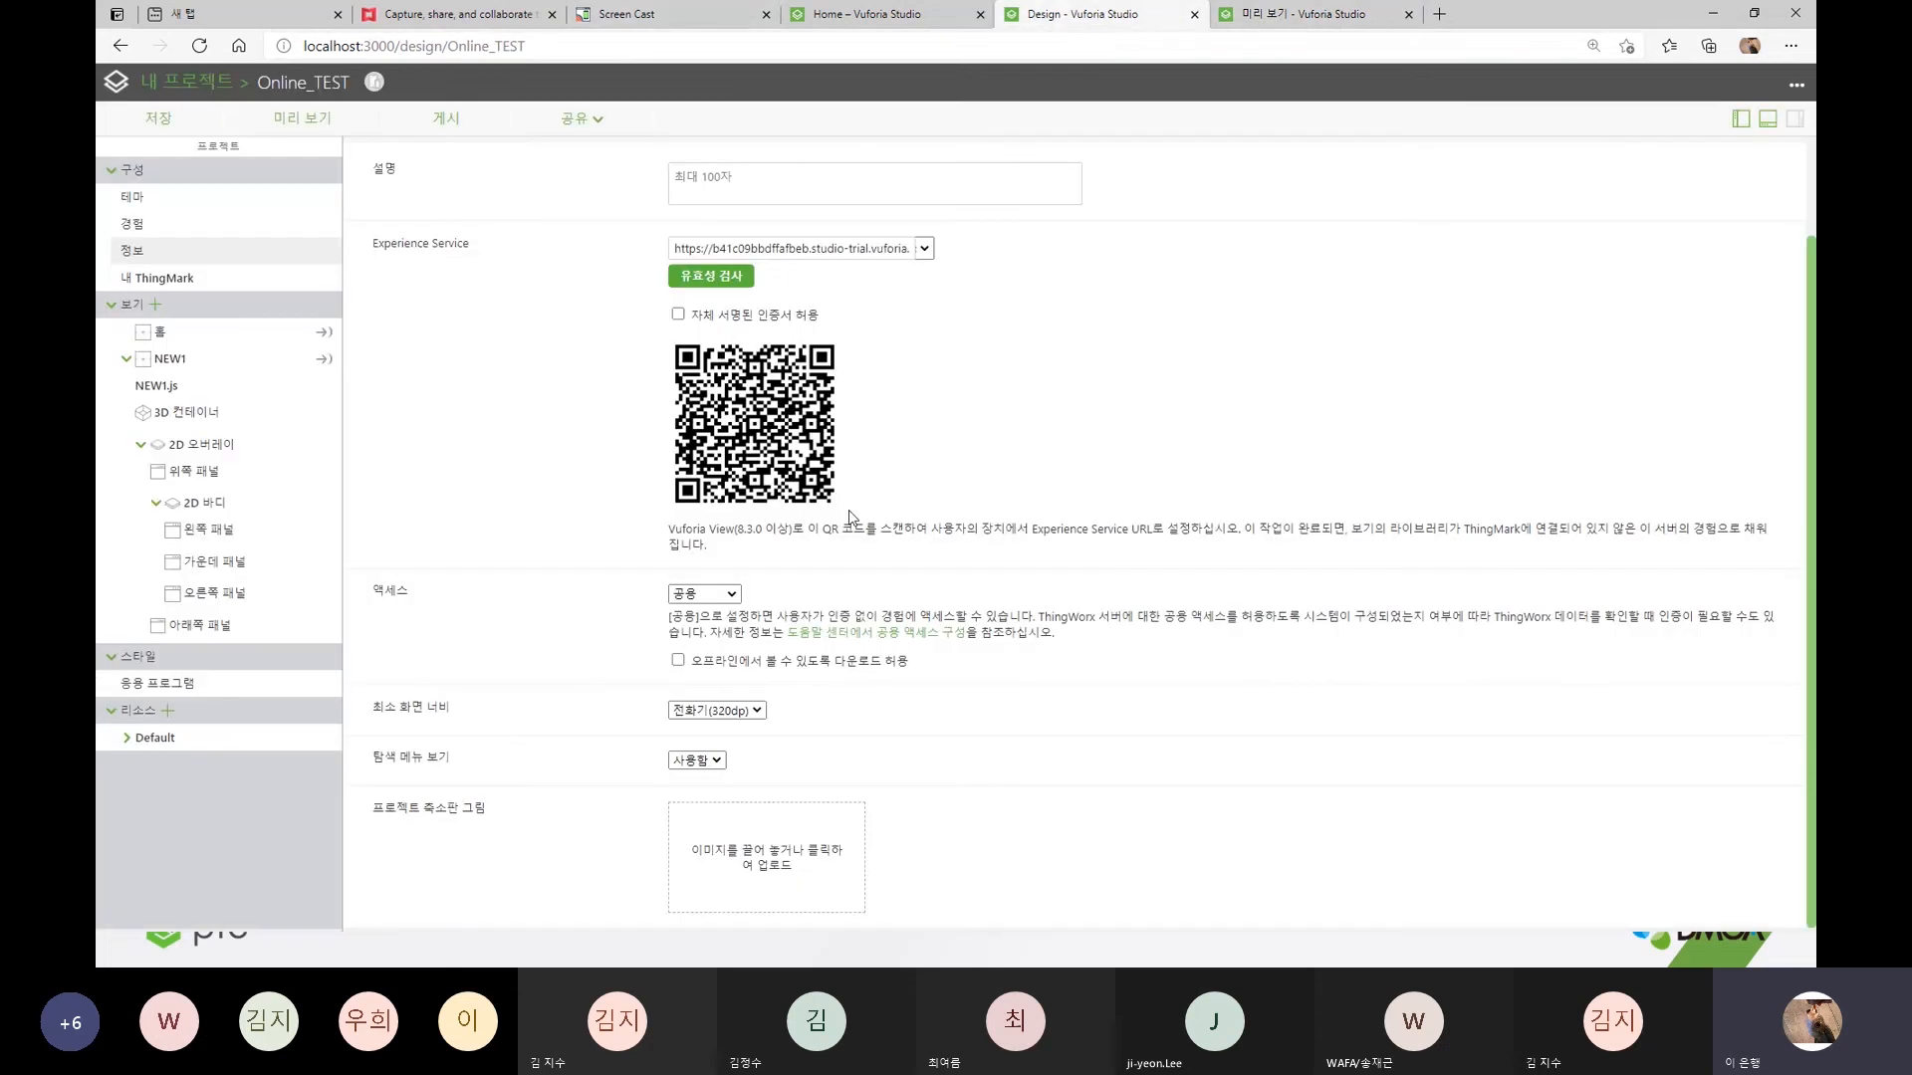
pyautogui.click(716, 764)
pyautogui.click(692, 798)
pyautogui.click(206, 126)
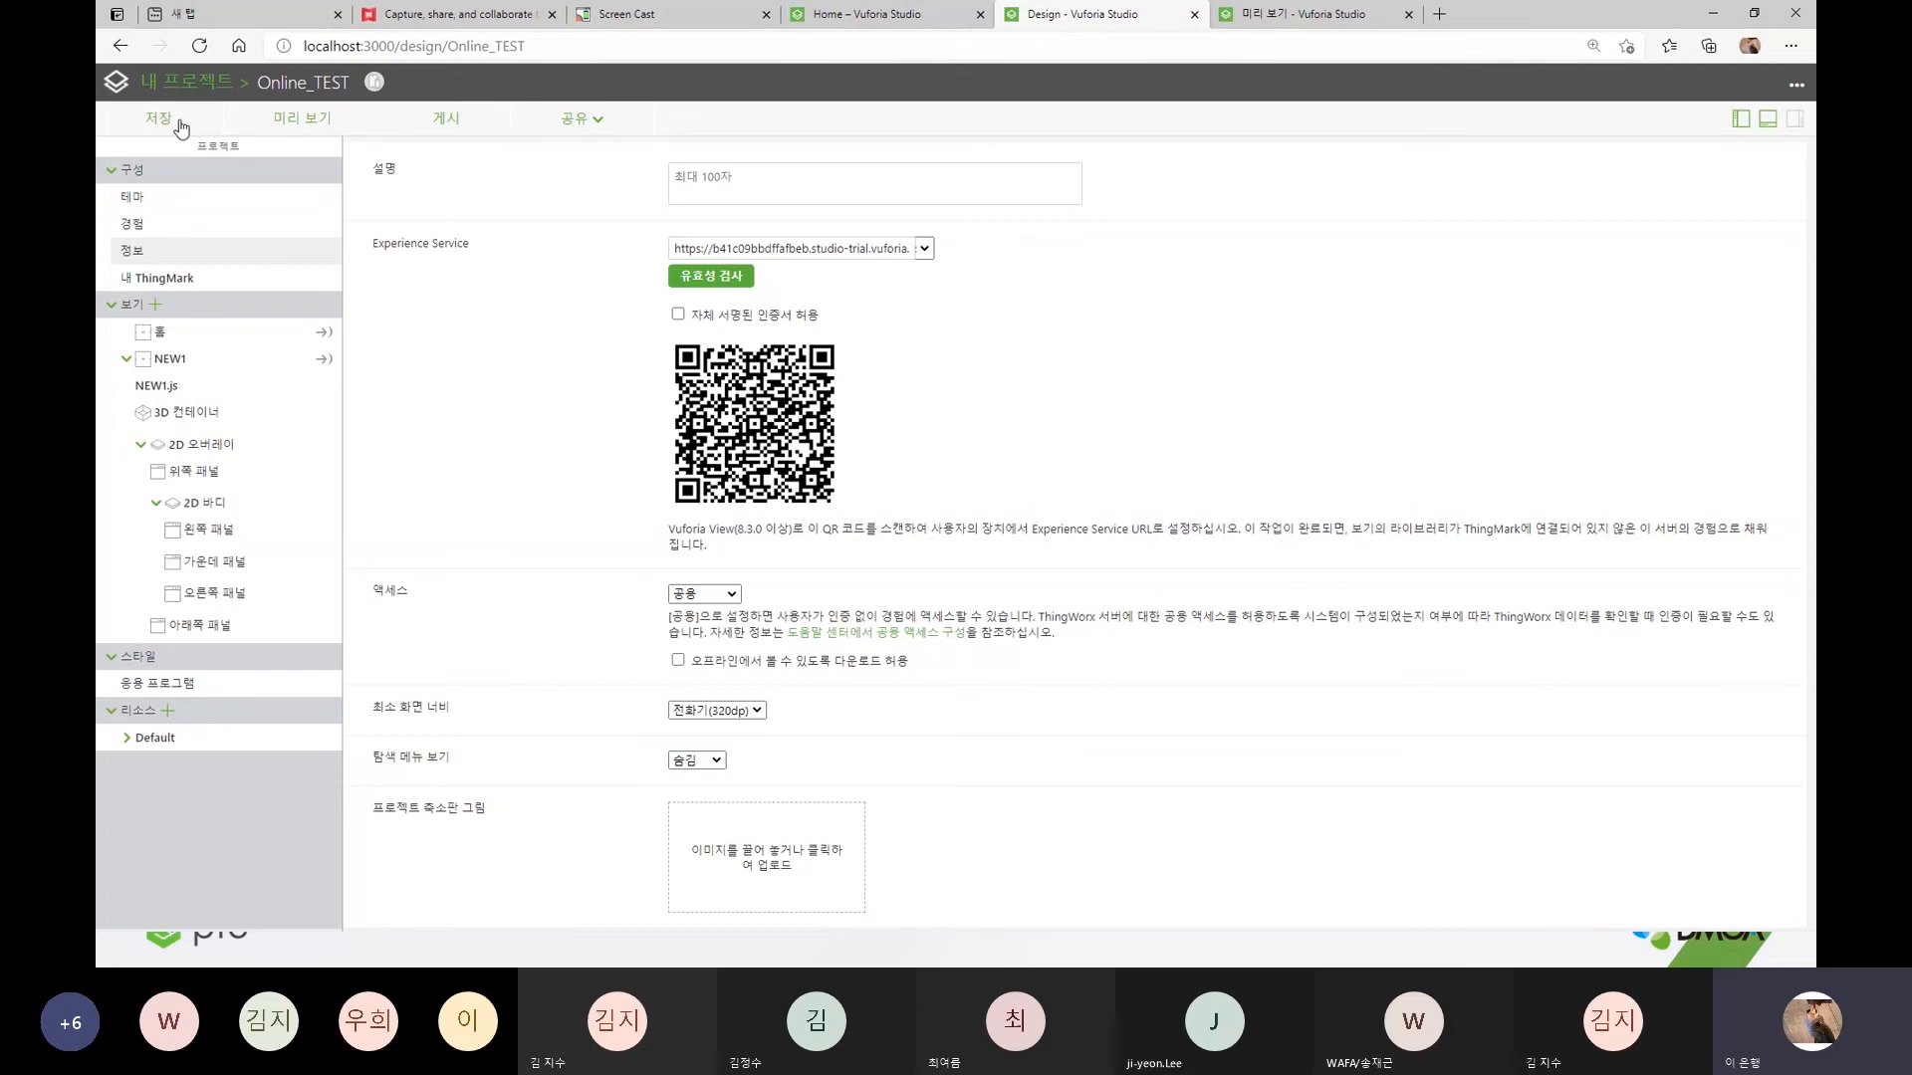
pyautogui.click(1287, 16)
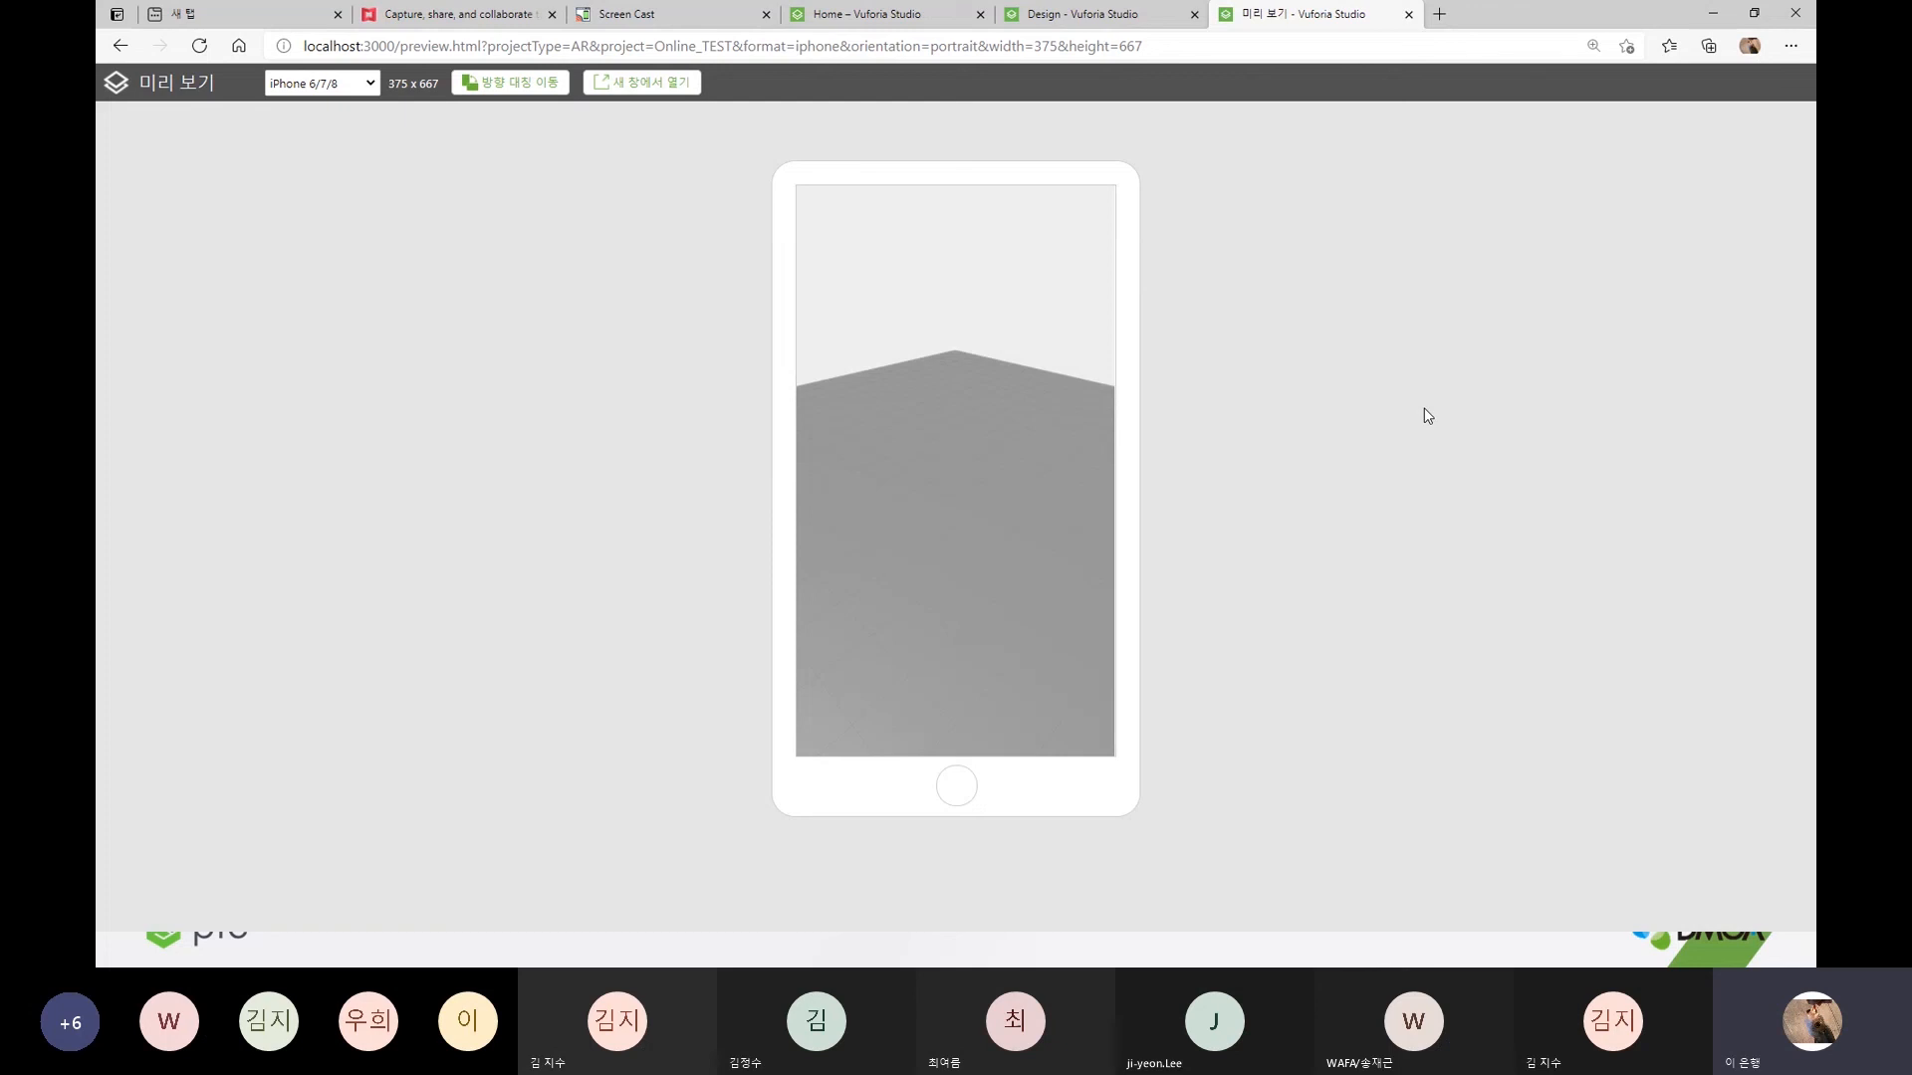
pyautogui.click(1408, 13)
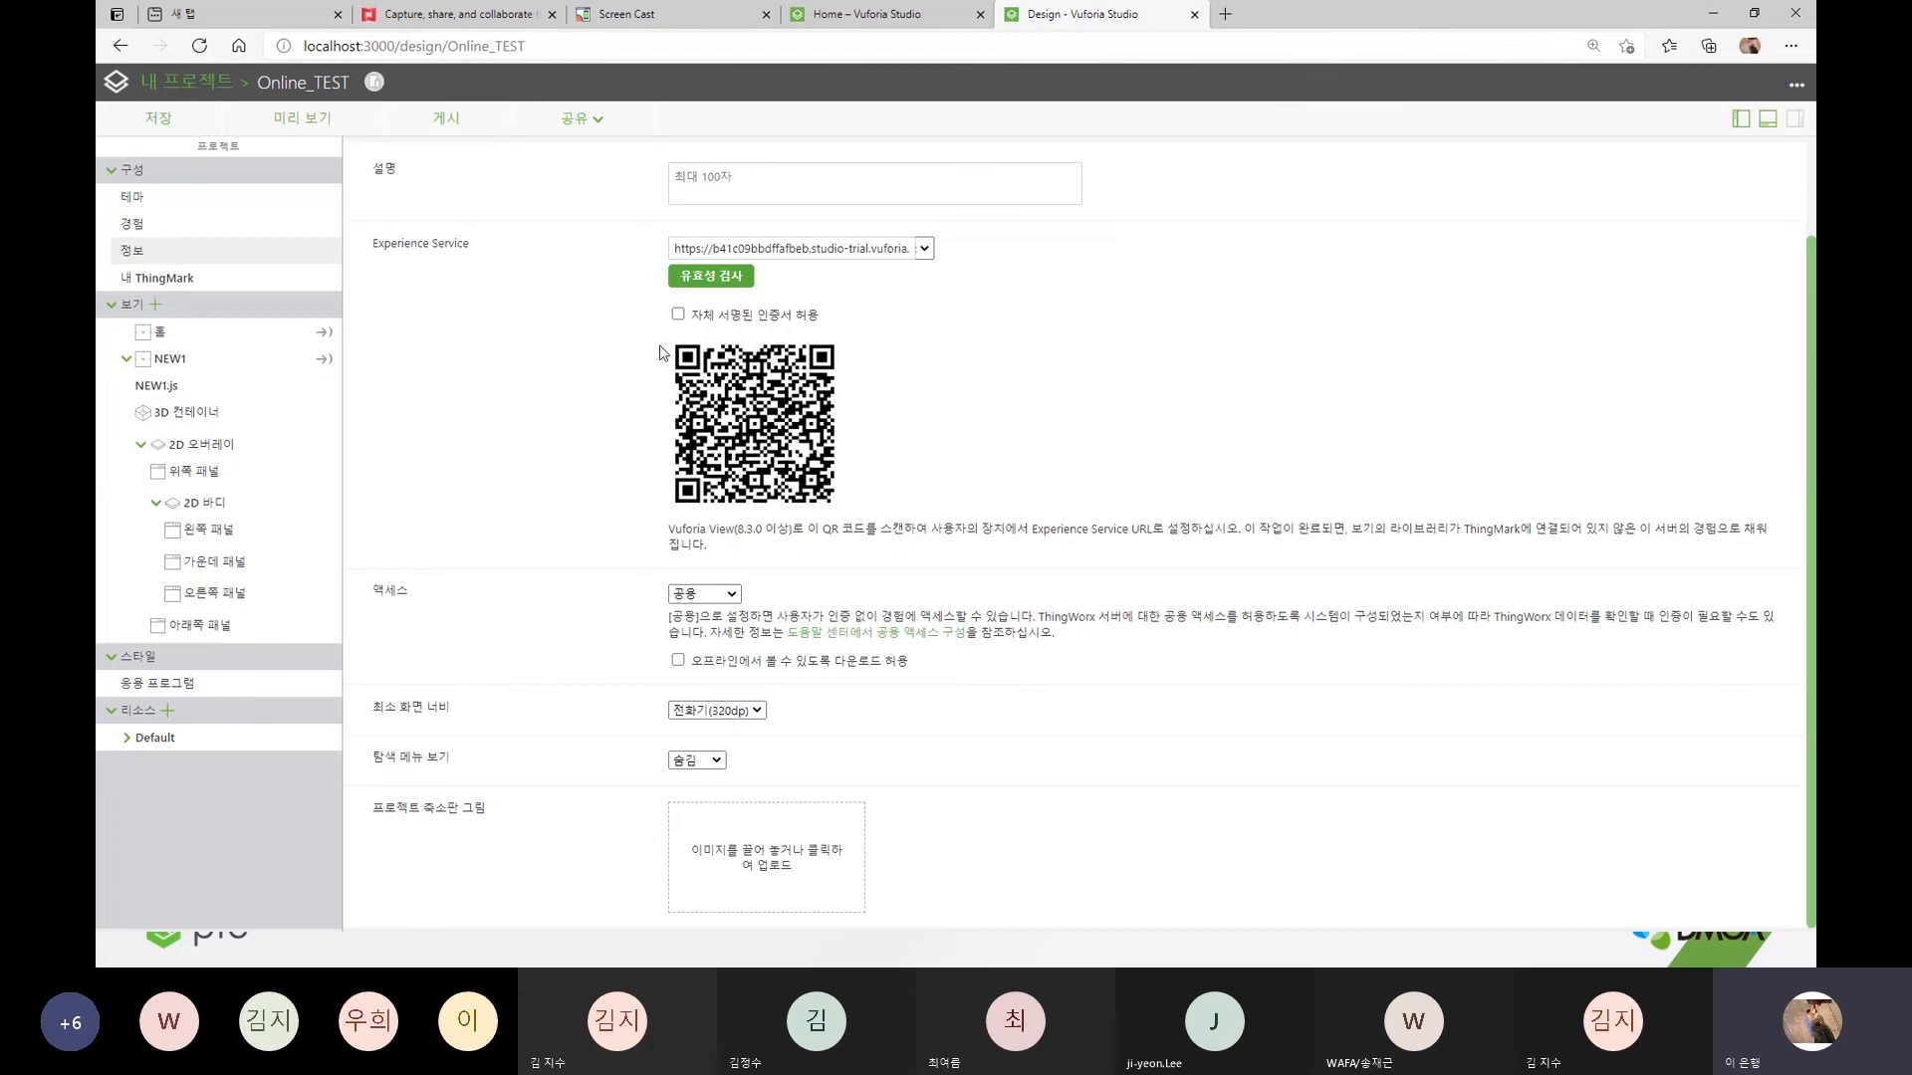
# - View the project's ThingMarks, and look at the Home and NEW1 view canvases
pyautogui.click(157, 278)
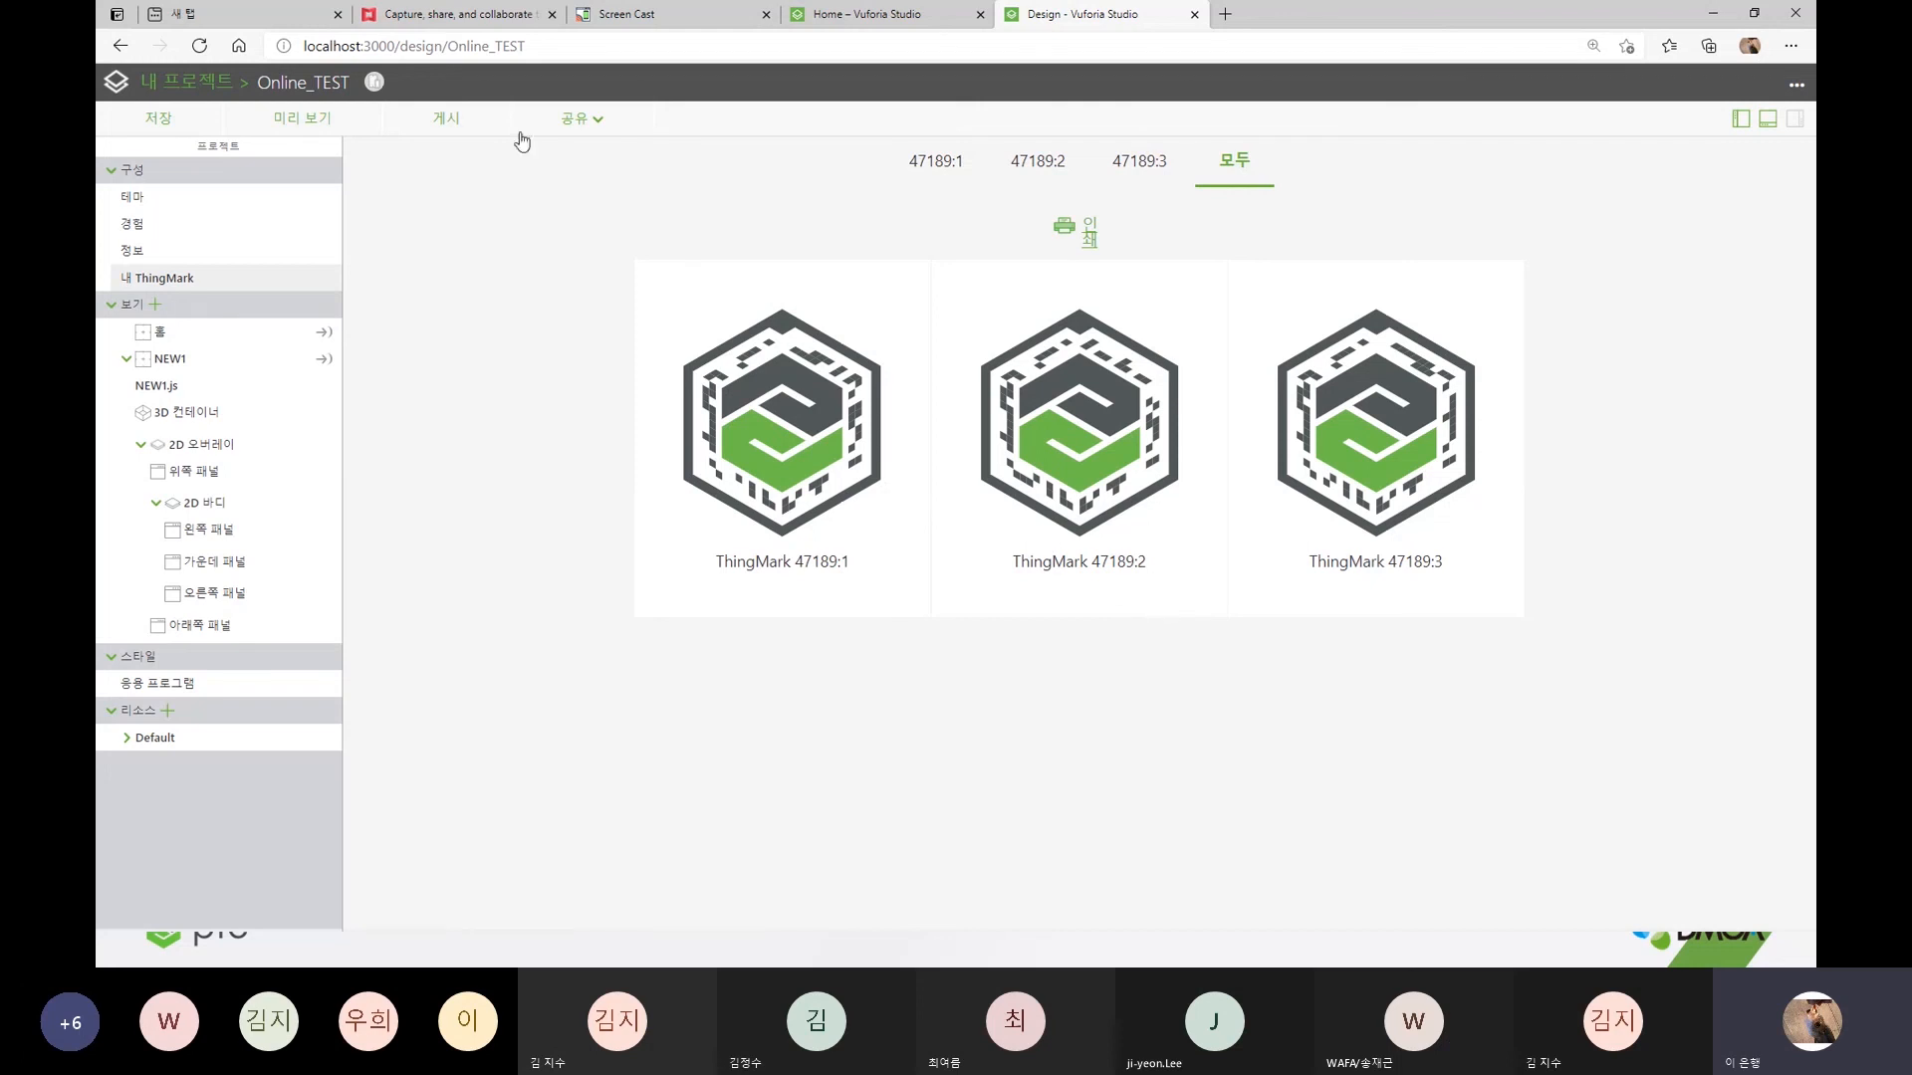
pyautogui.click(219, 337)
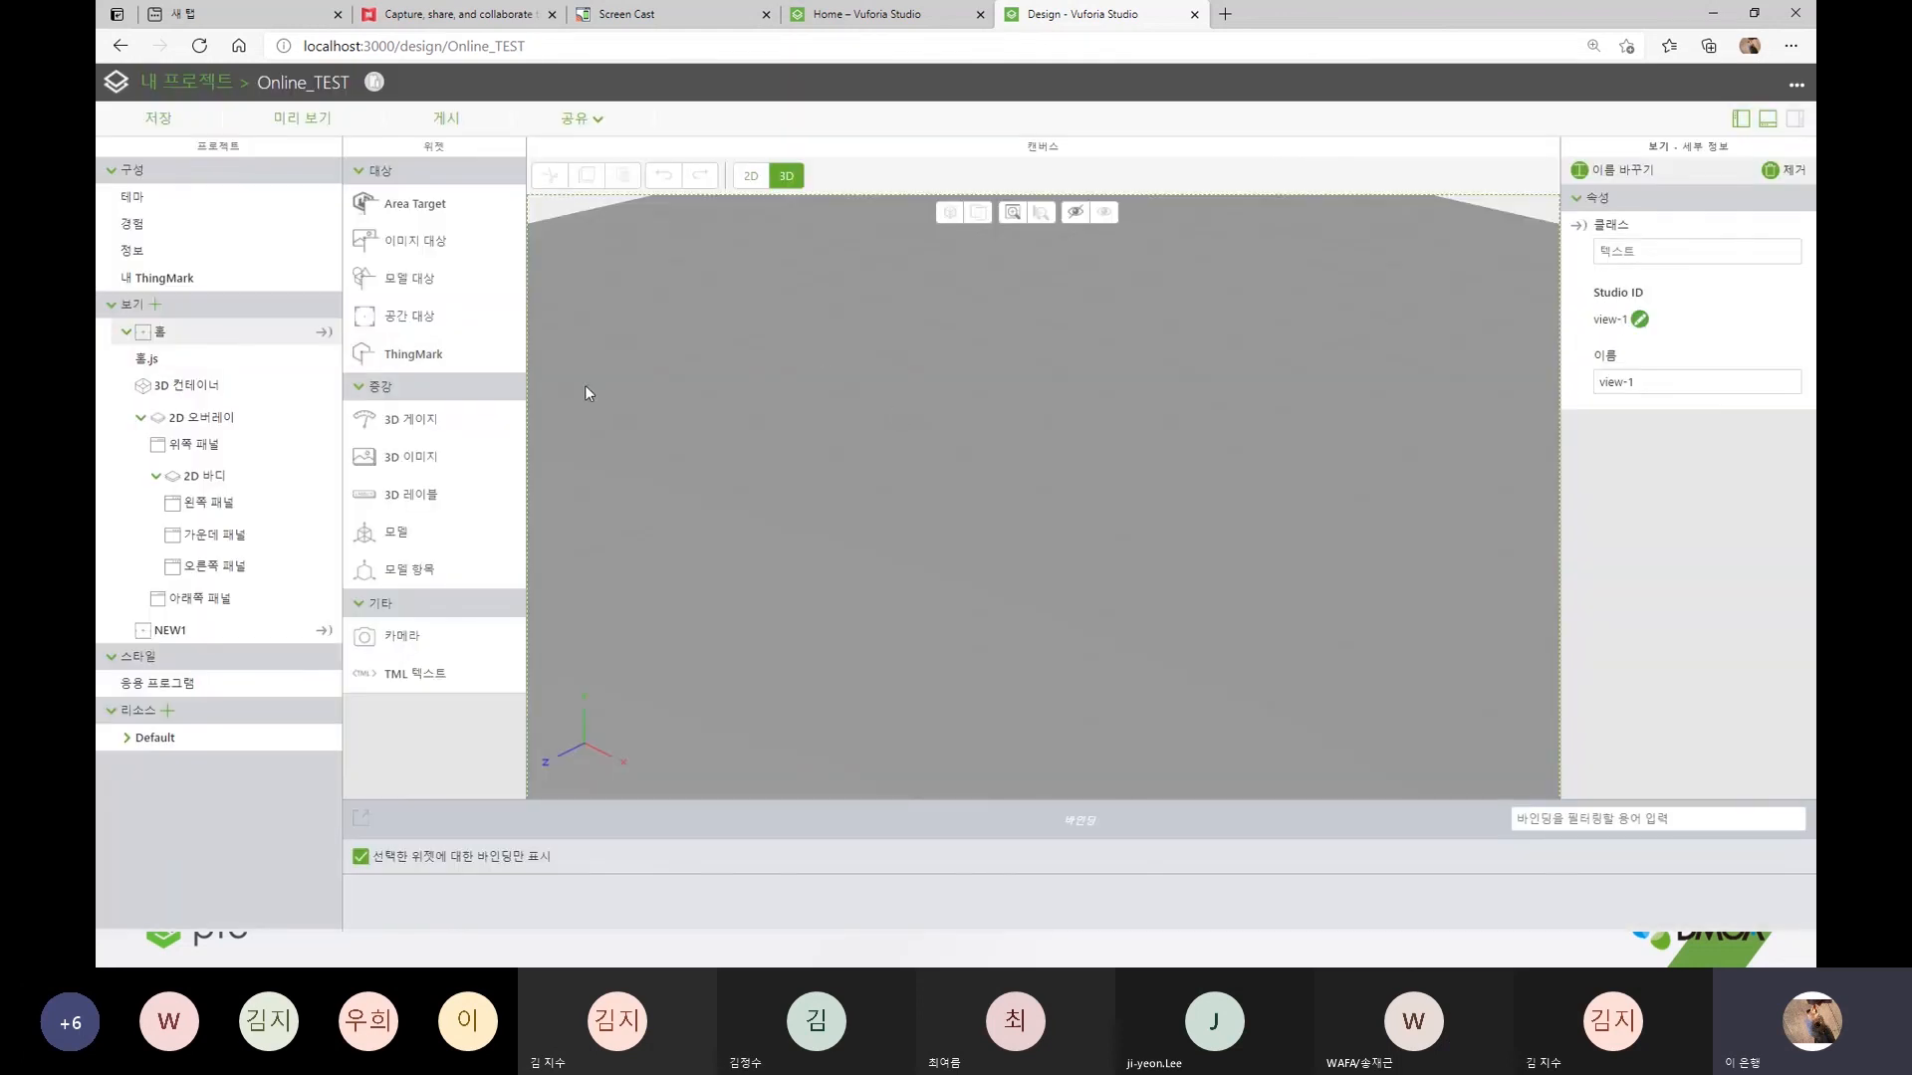
pyautogui.click(231, 638)
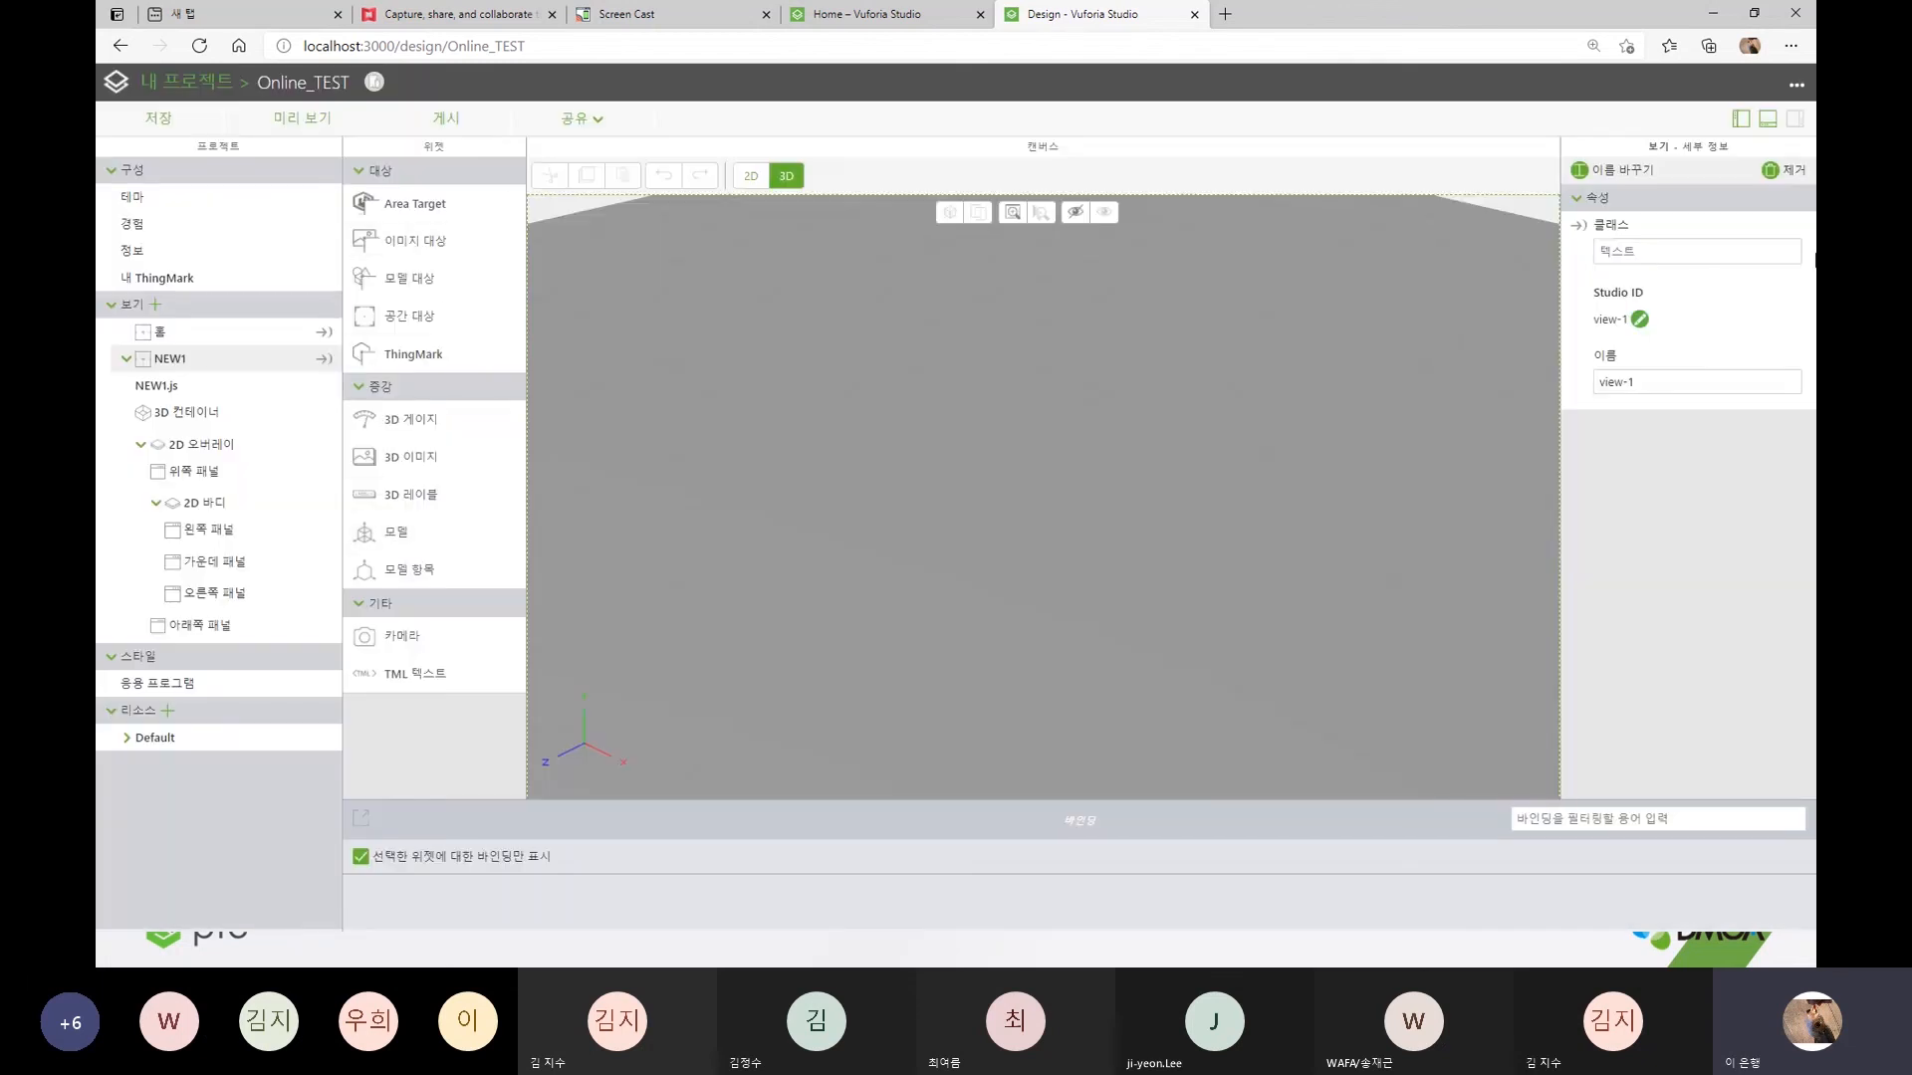
# - Delete the NEW1 view from the project and confirm the deletion
pyautogui.click(1789, 175)
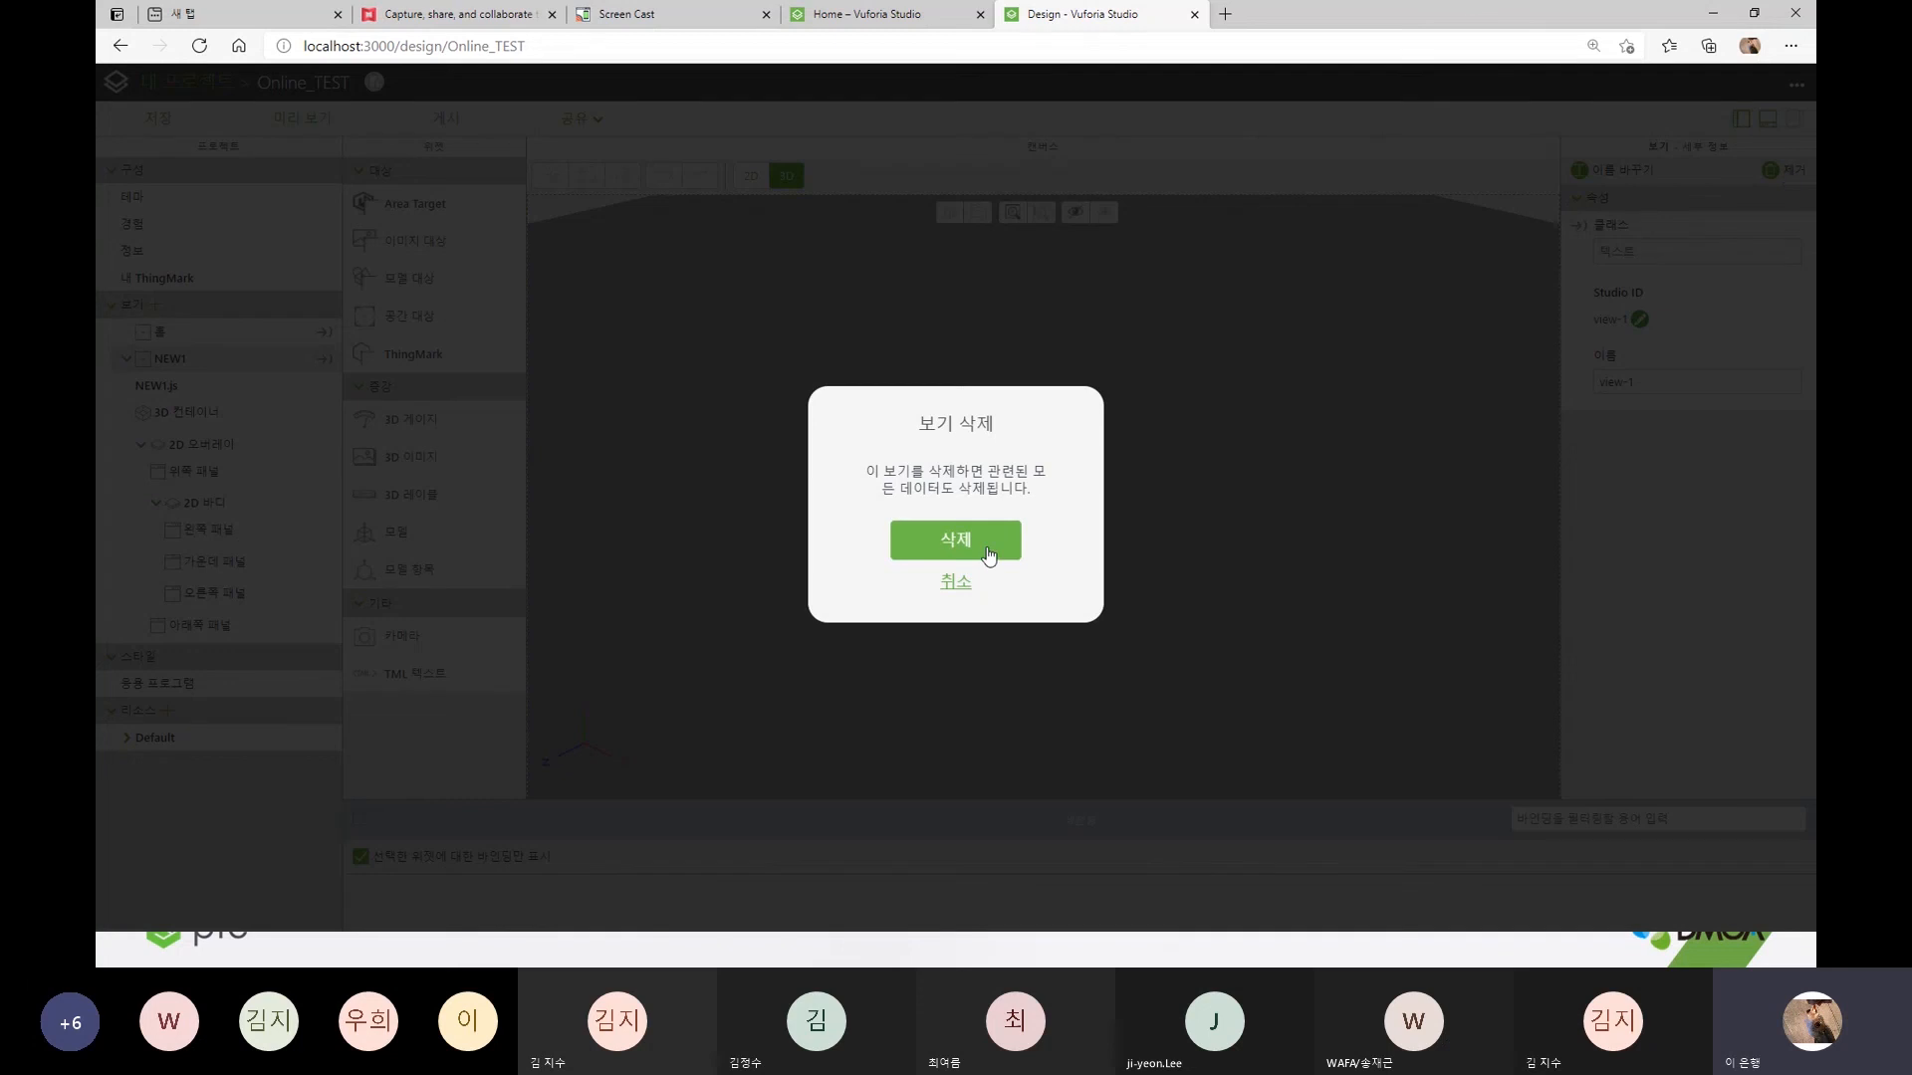
pyautogui.click(985, 551)
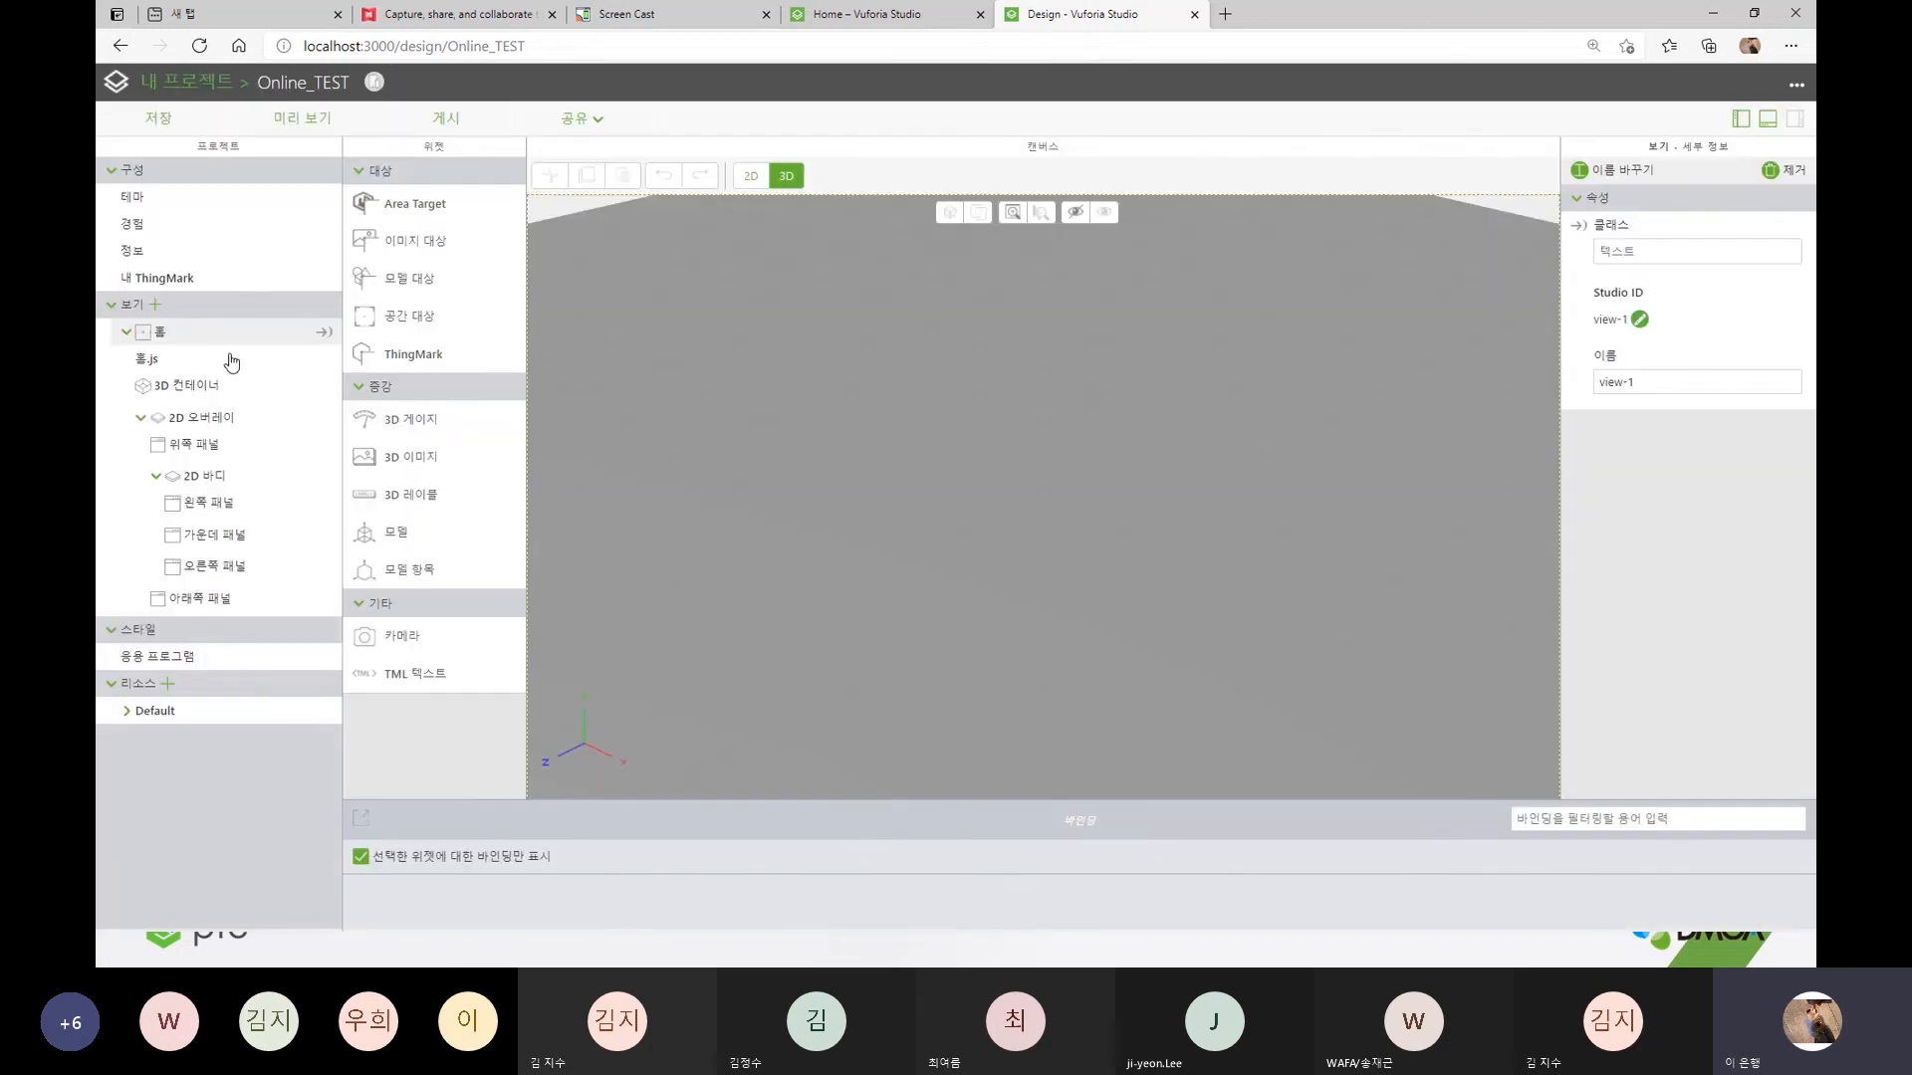
# - Place a model widget (모델) on the Home view's 3D canvas
pyautogui.moveTo(1032, 529); pyautogui.dragTo(982, 534)
pyautogui.moveTo(864, 460); pyautogui.dragTo(993, 527)
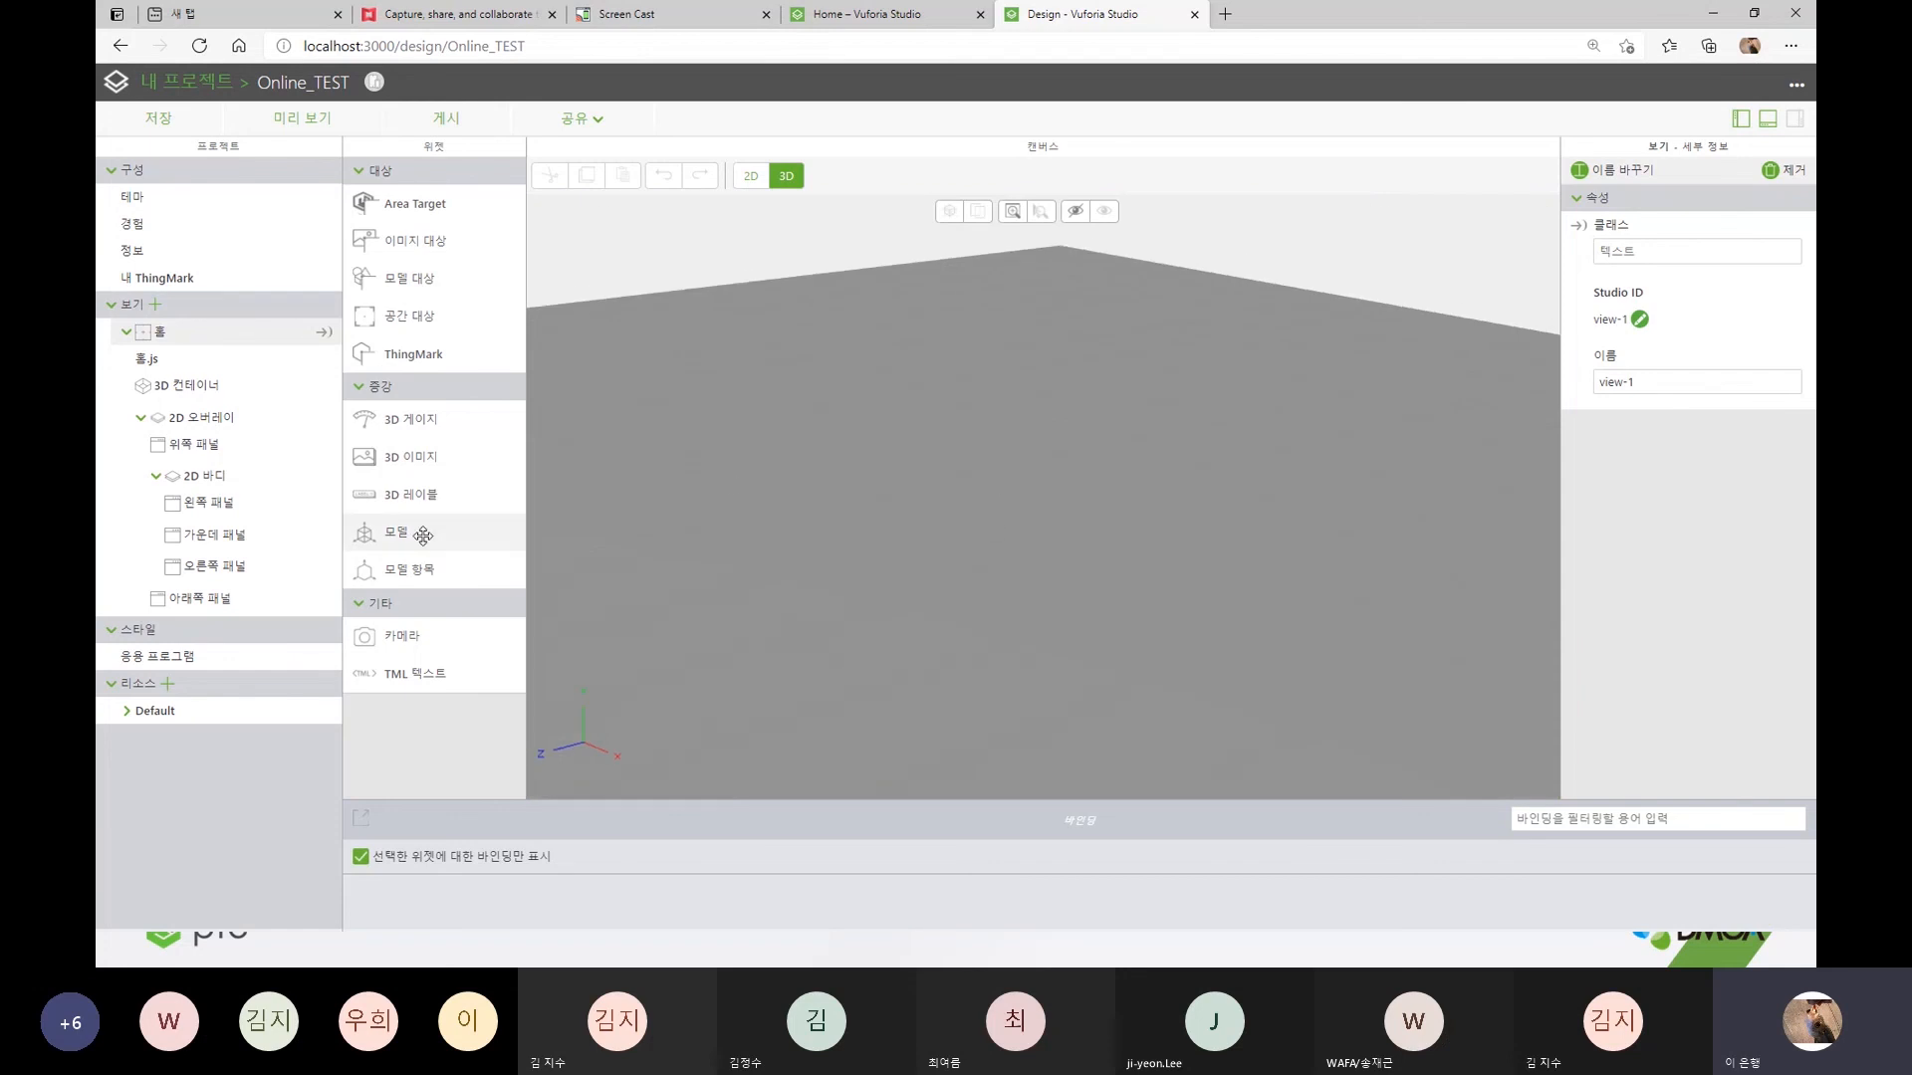
pyautogui.moveTo(399, 533); pyautogui.dragTo(908, 485)
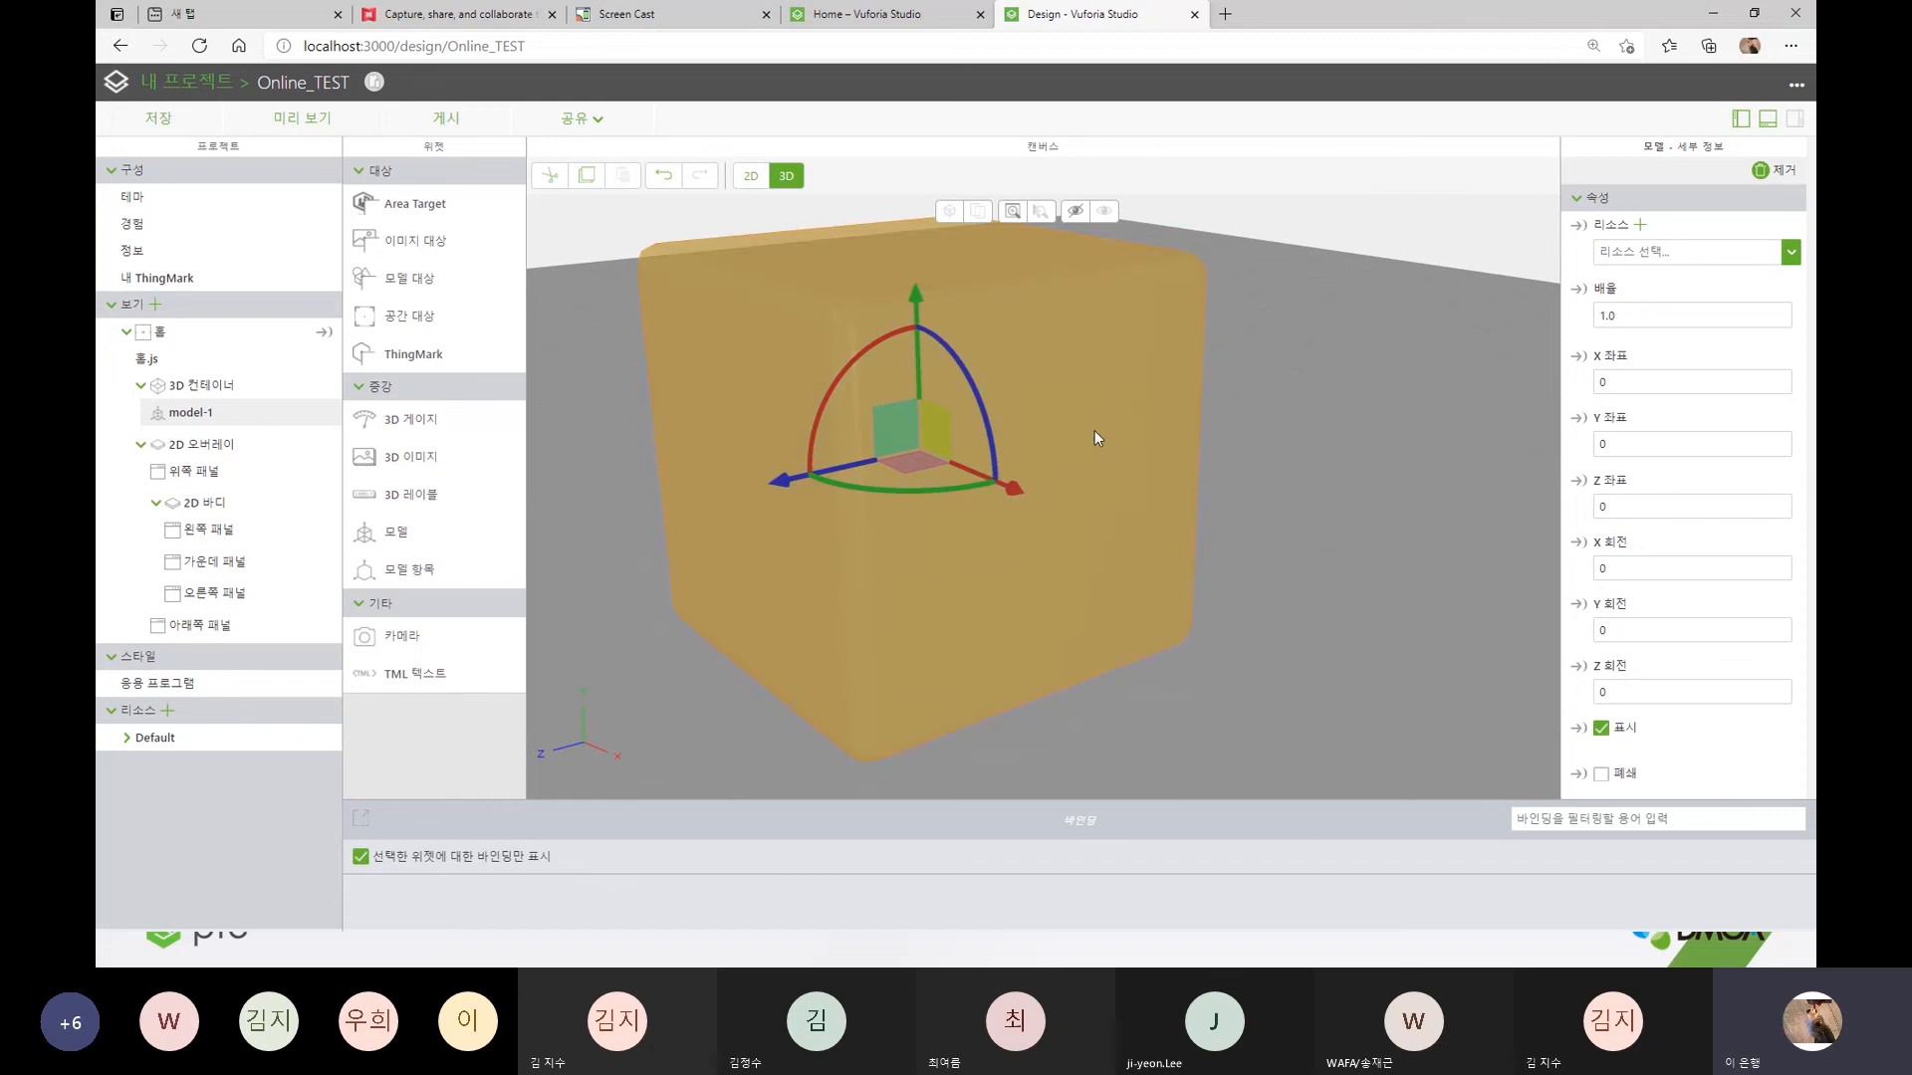
pyautogui.moveTo(1051, 450)
pyautogui.mouseDown(button='right')
pyautogui.moveTo(1109, 452)
pyautogui.moveTo(1055, 466)
pyautogui.mouseUp(button='right')
pyautogui.moveTo(1486, 579); pyautogui.dragTo(1425, 568, button='right')
pyautogui.moveTo(1425, 574); pyautogui.dragTo(1147, 450)
# - View the resources available for the placed model
pyautogui.click(1788, 252)
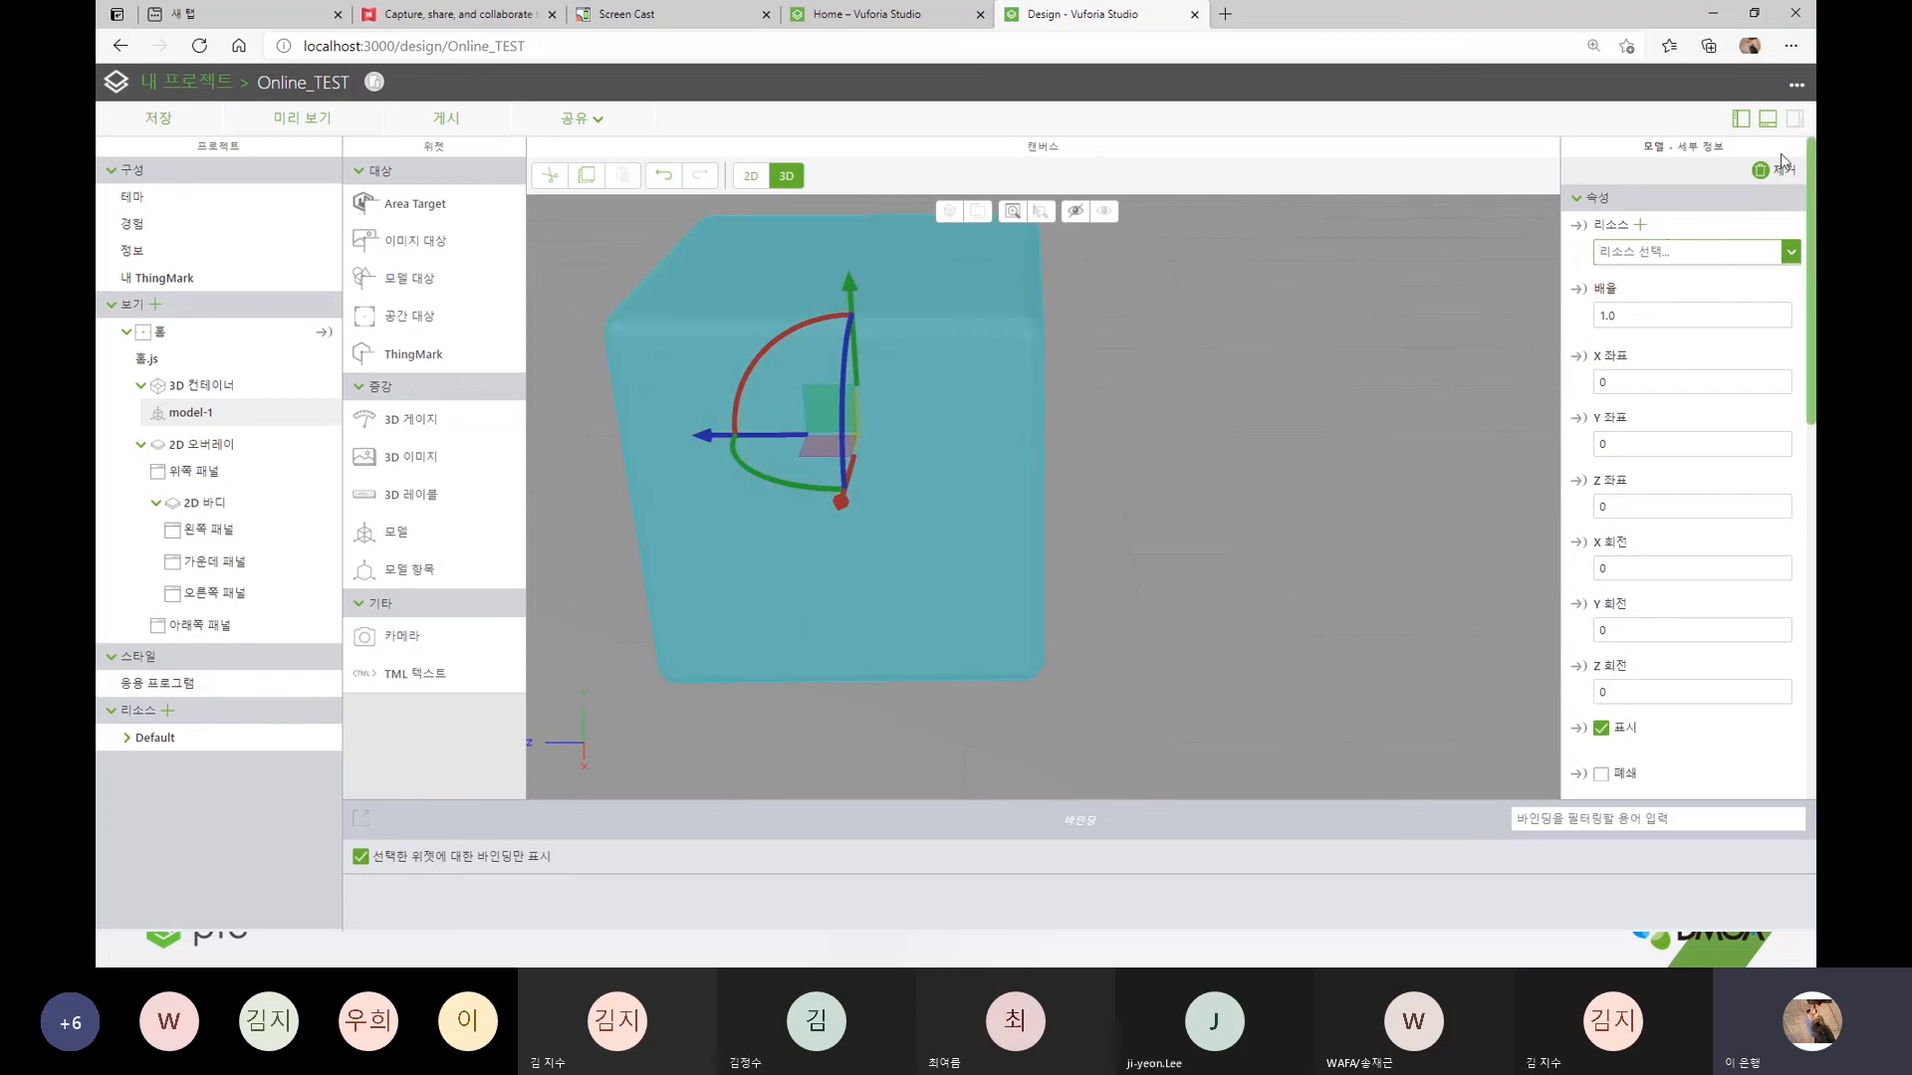
pyautogui.click(1790, 255)
pyautogui.click(1790, 255)
pyautogui.click(1790, 255)
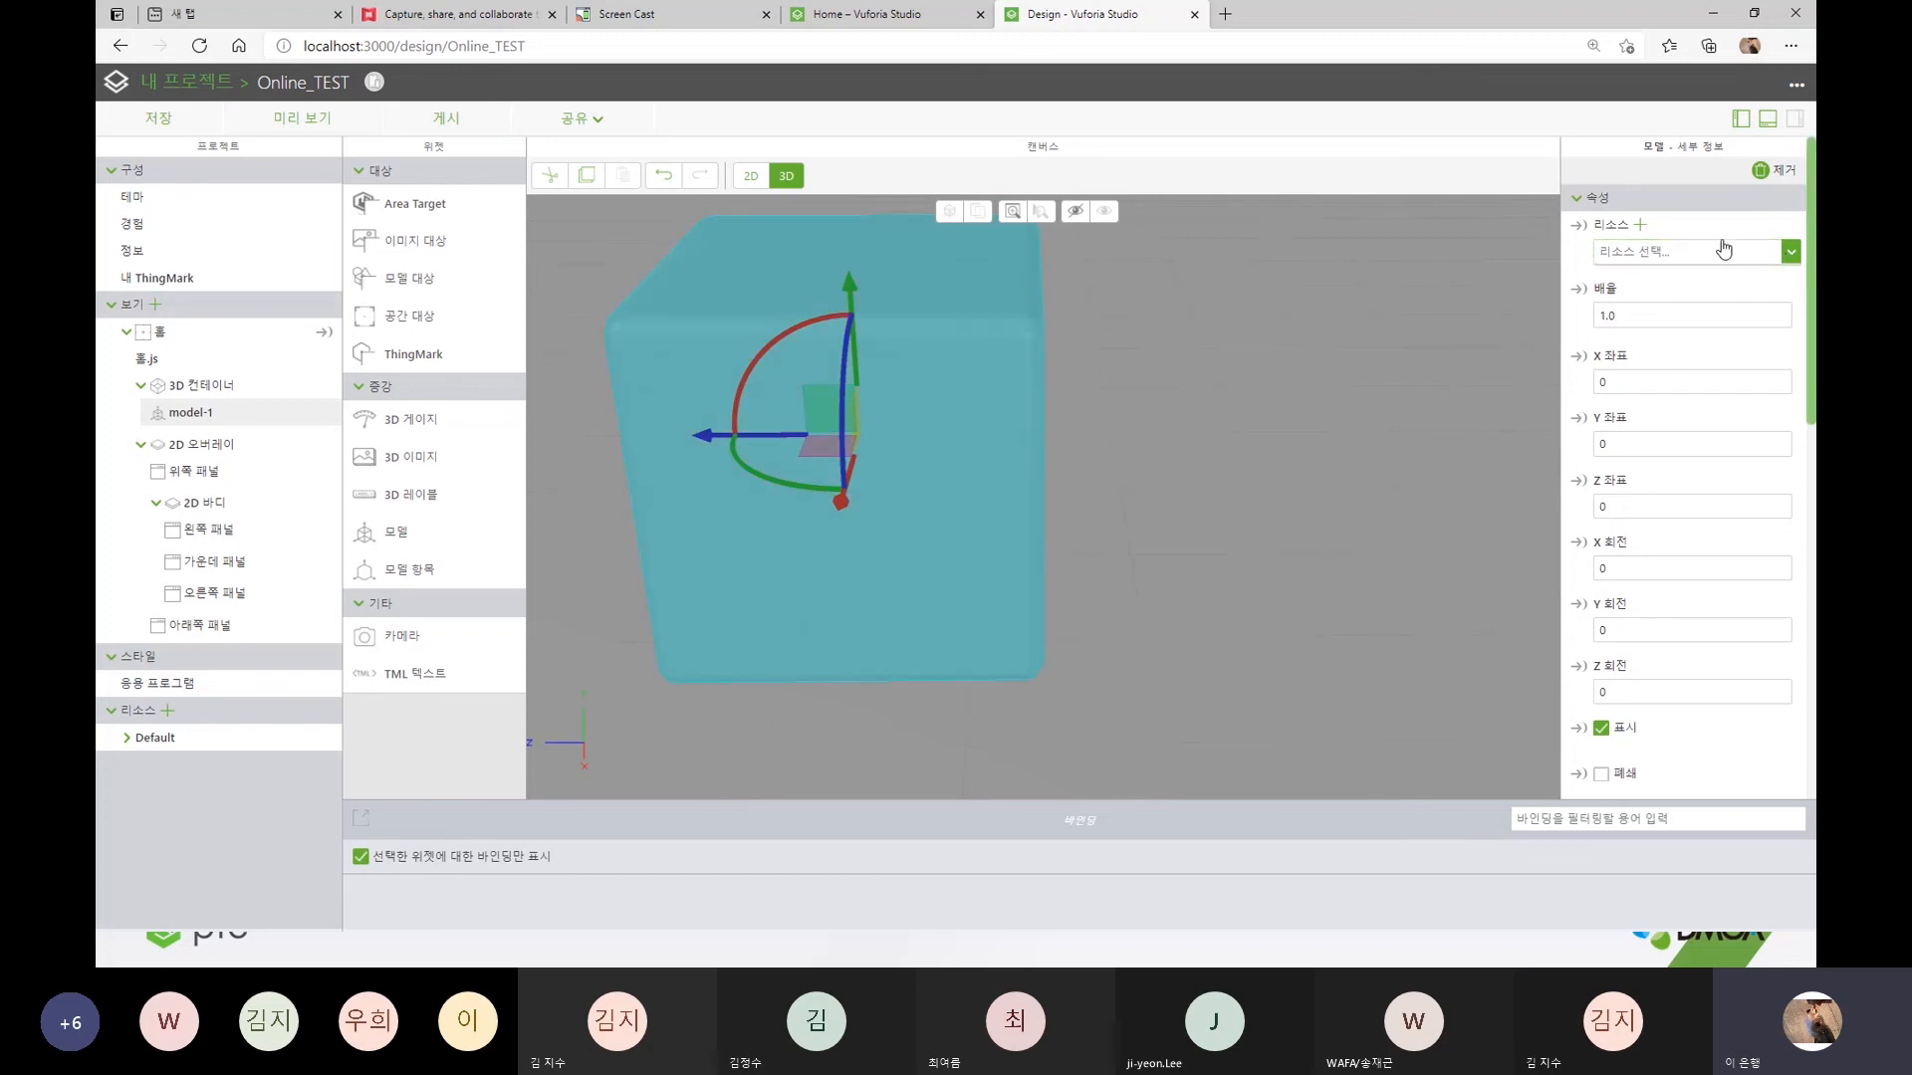
# - Start adding a resource for the model and browse to the VuforiaStudio Projects folder in 문서 (Documents)
pyautogui.click(1640, 225)
pyautogui.click(976, 284)
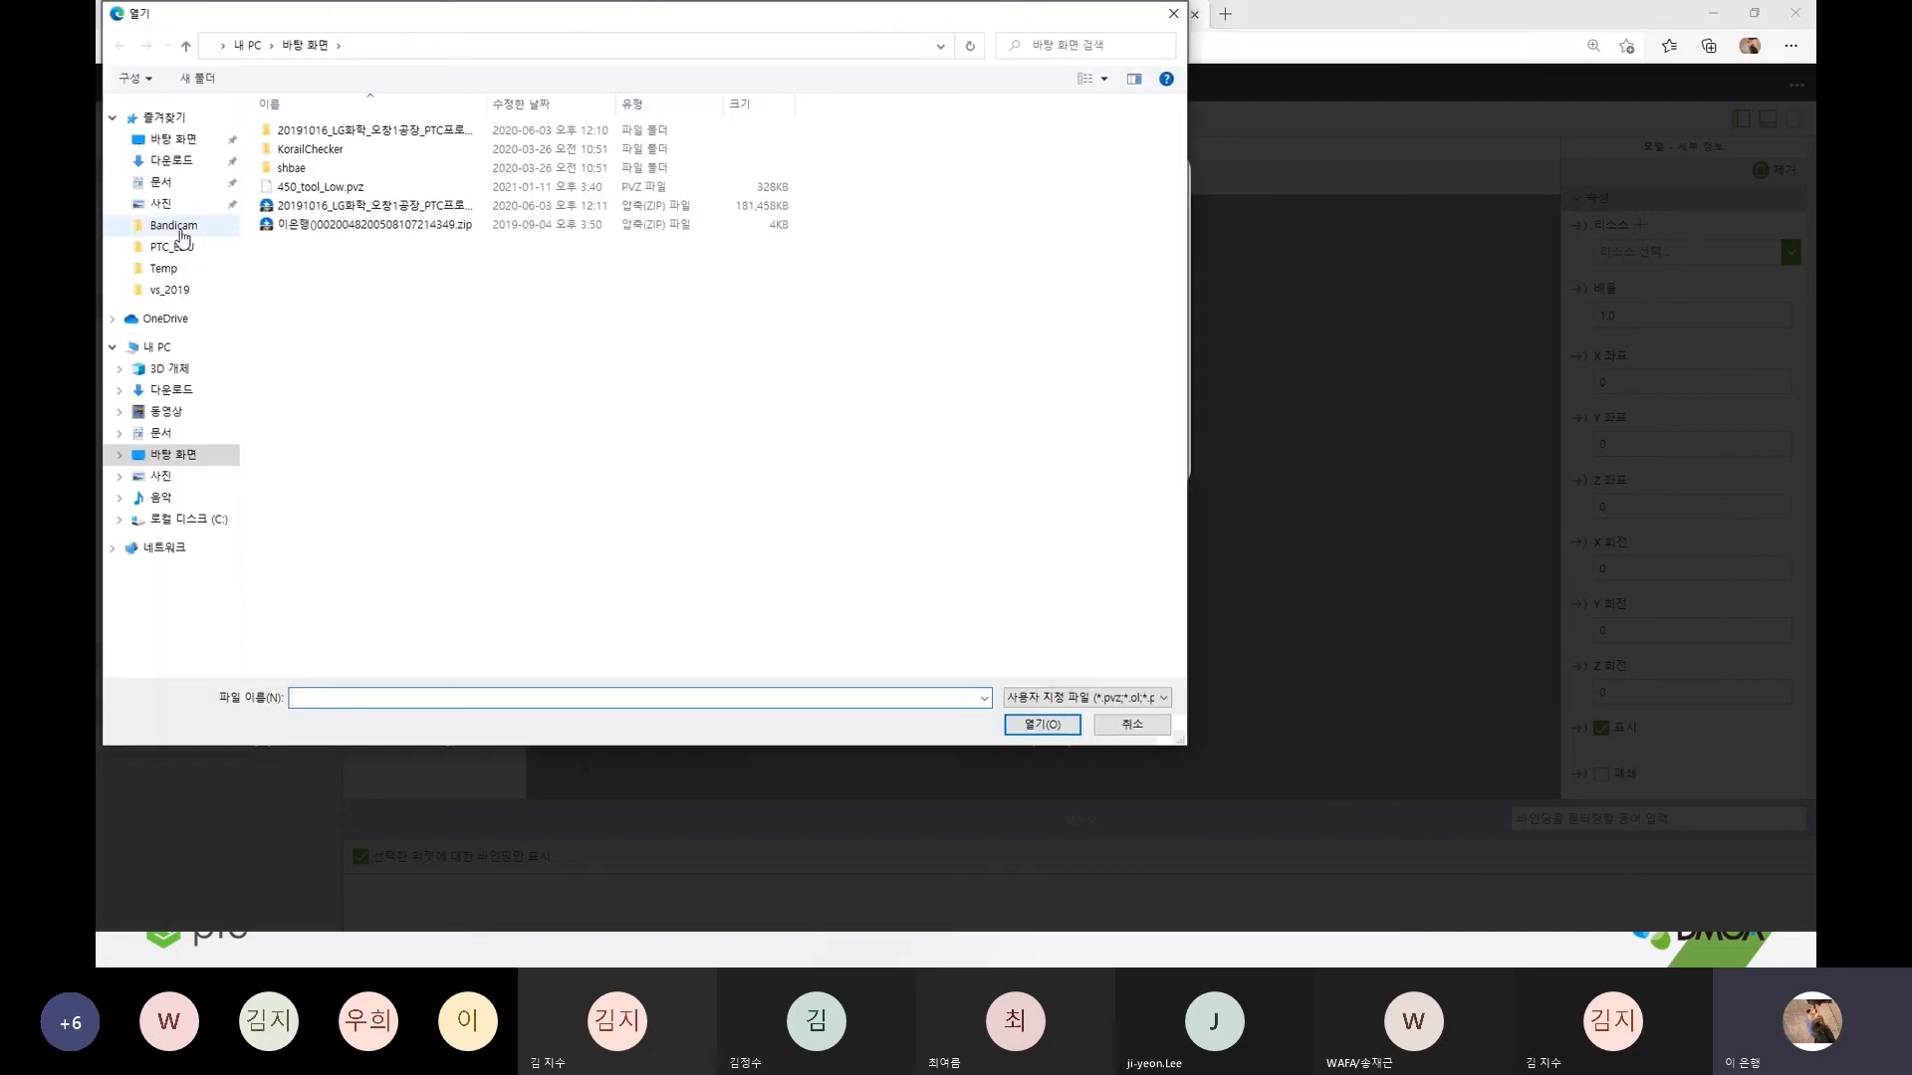
pyautogui.click(177, 182)
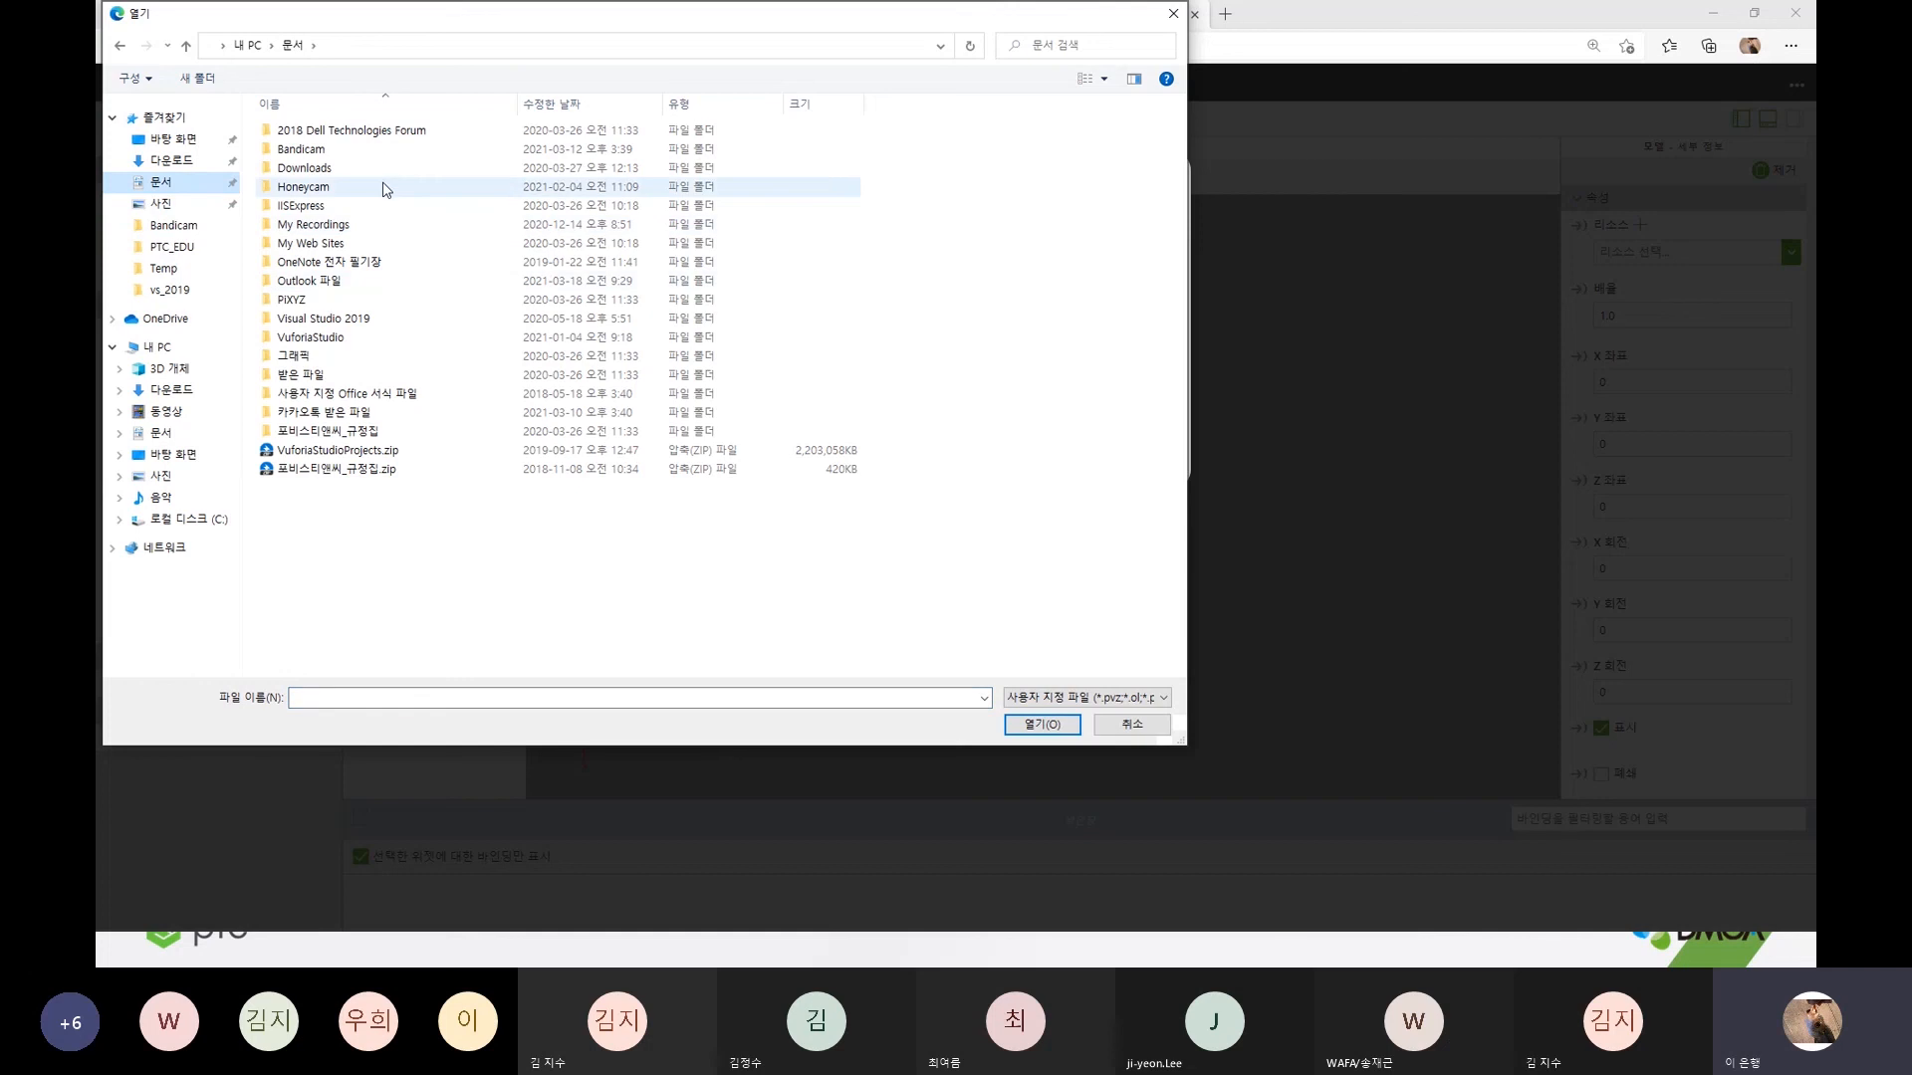
pyautogui.doubleClick(344, 337)
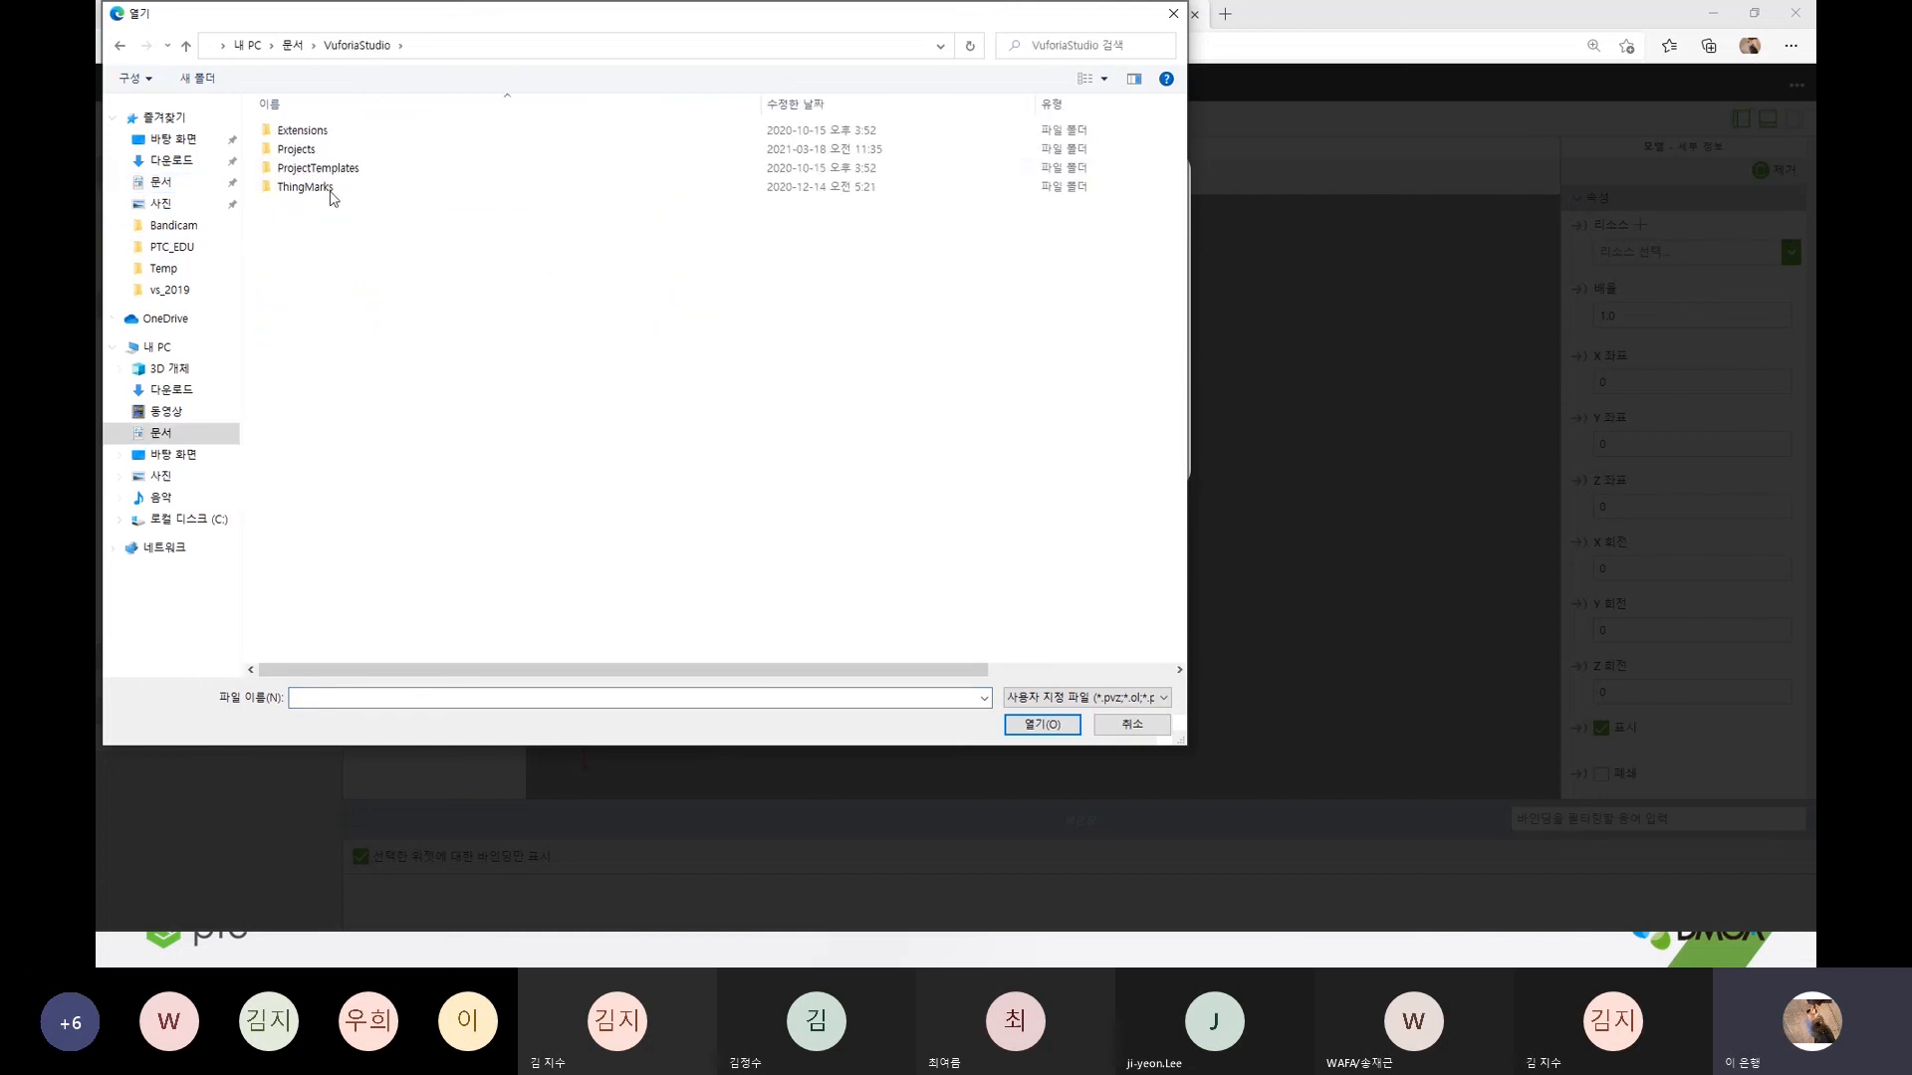
pyautogui.click(351, 152)
pyautogui.doubleClick(351, 154)
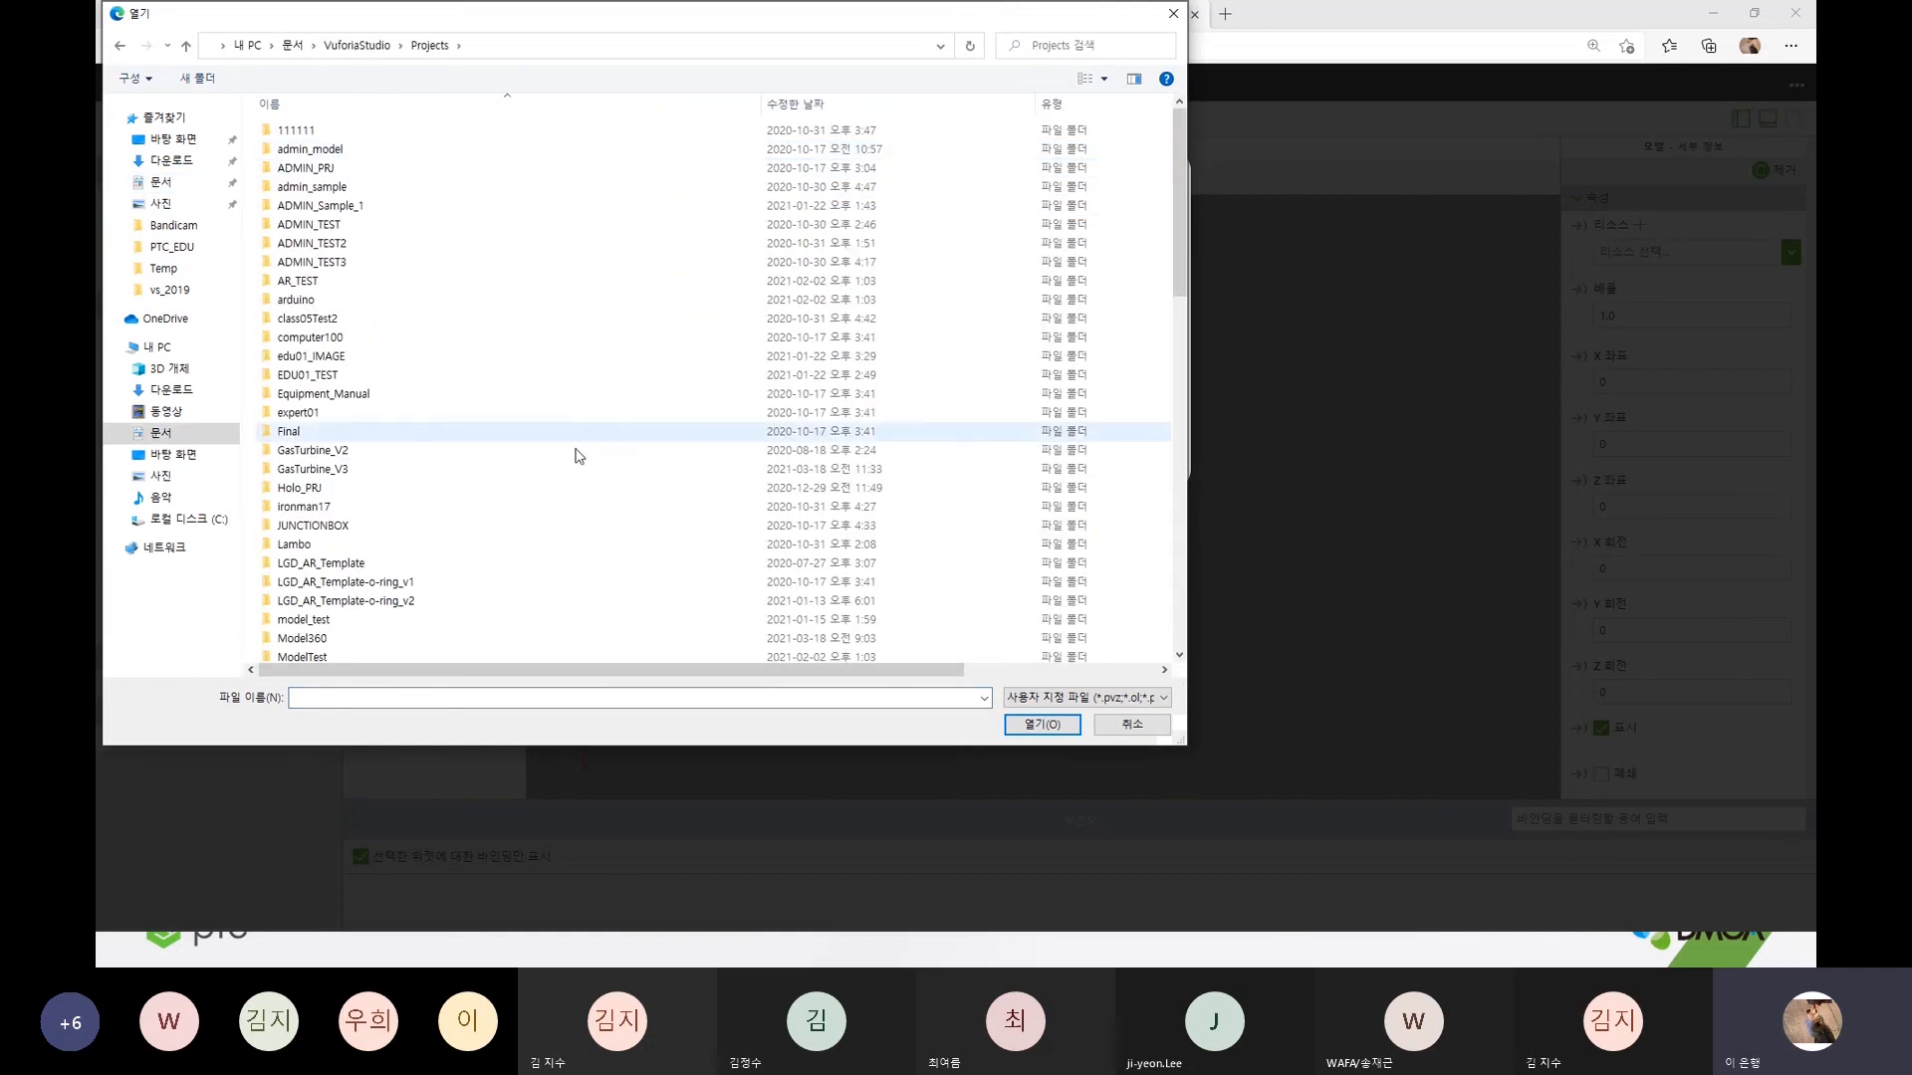
# - Browse to the src > phone > resources > Uploaded folder of the ADMIN_PRJ project
pyautogui.doubleClick(368, 169)
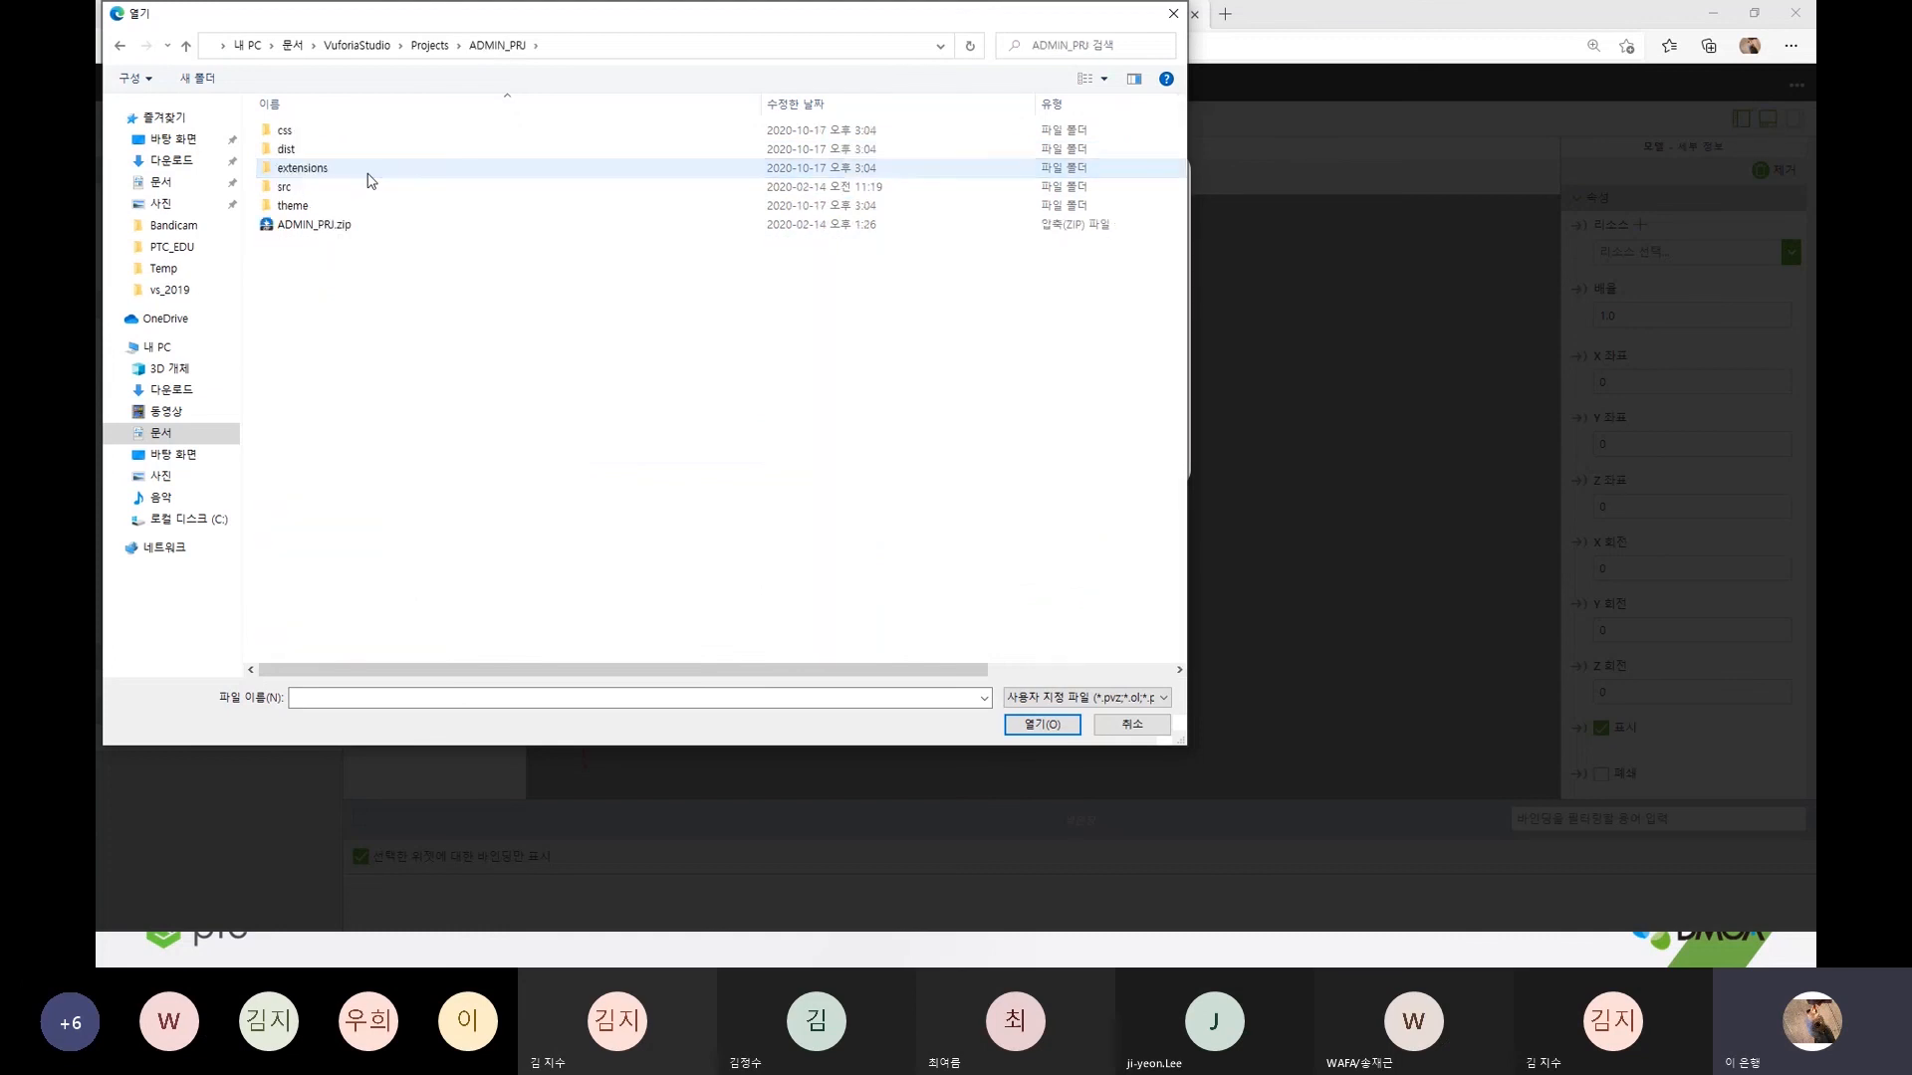
pyautogui.doubleClick(354, 157)
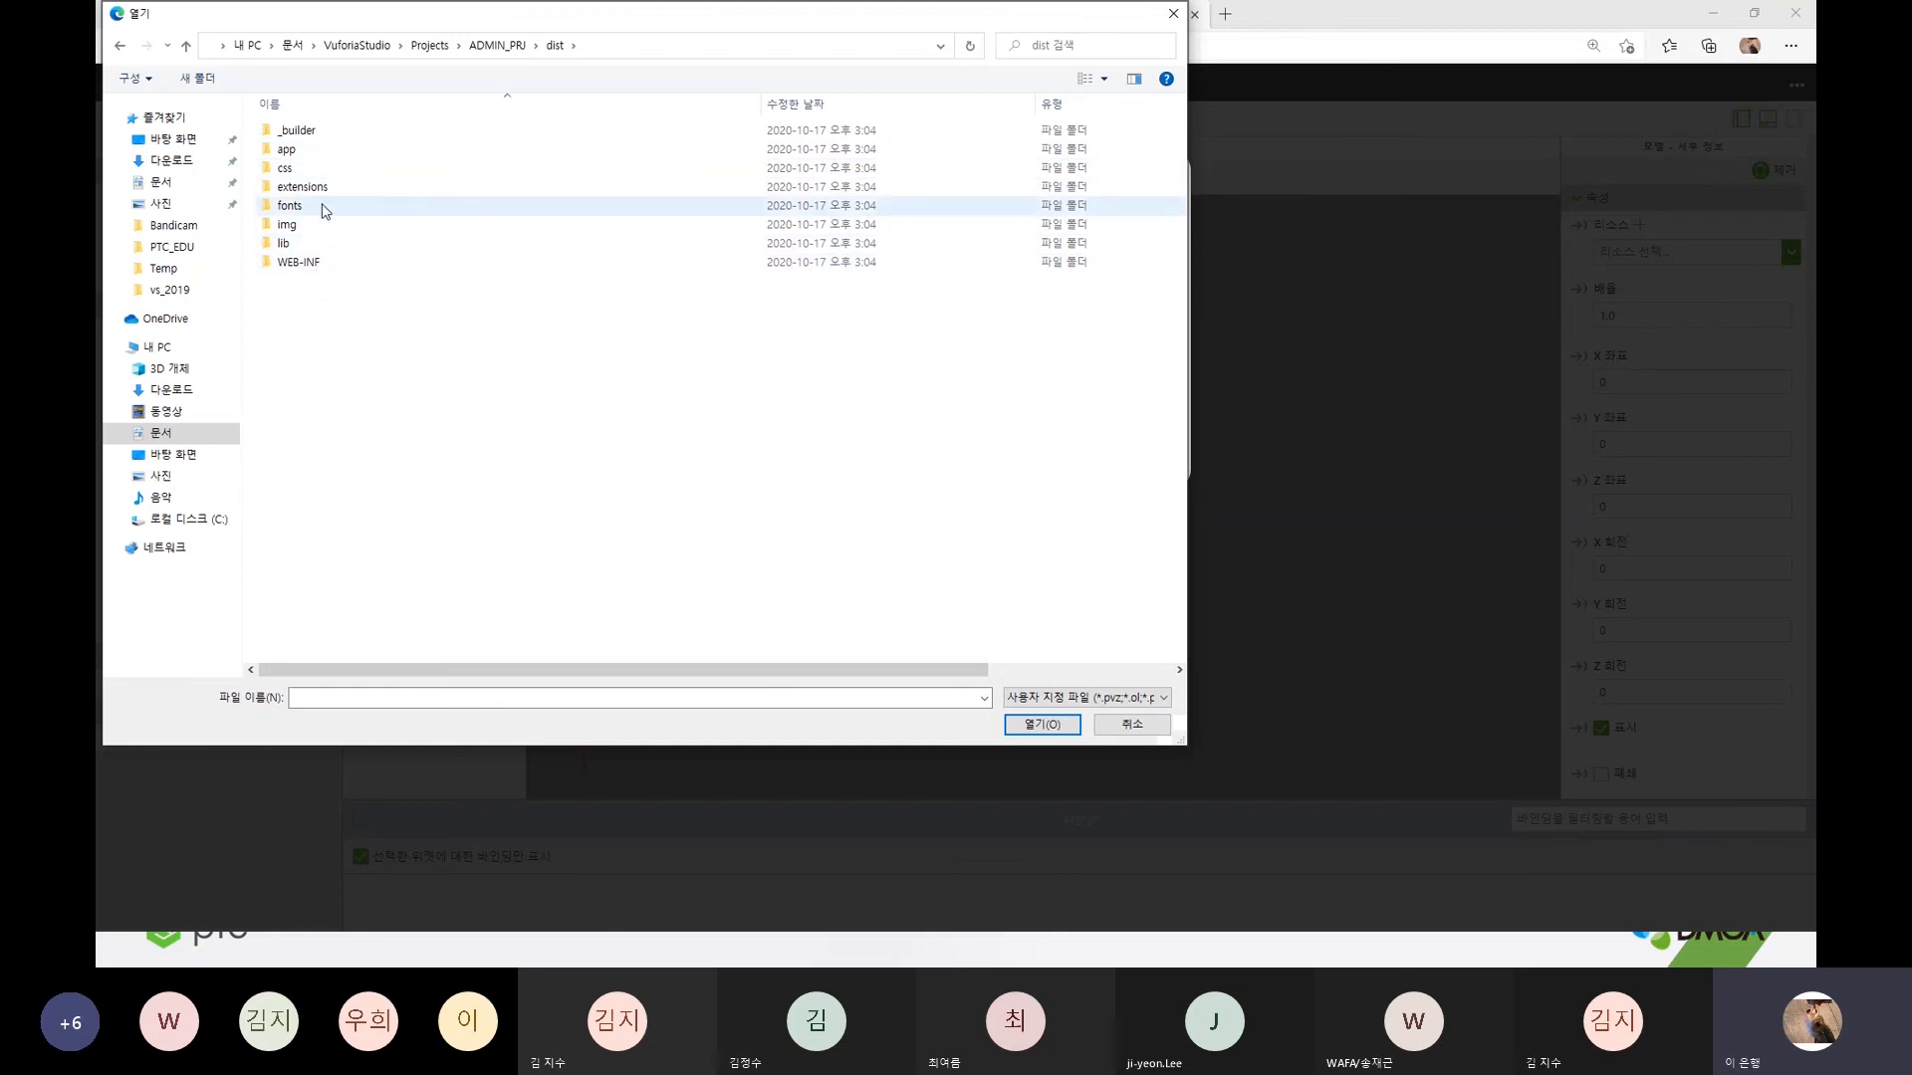
pyautogui.click(494, 47)
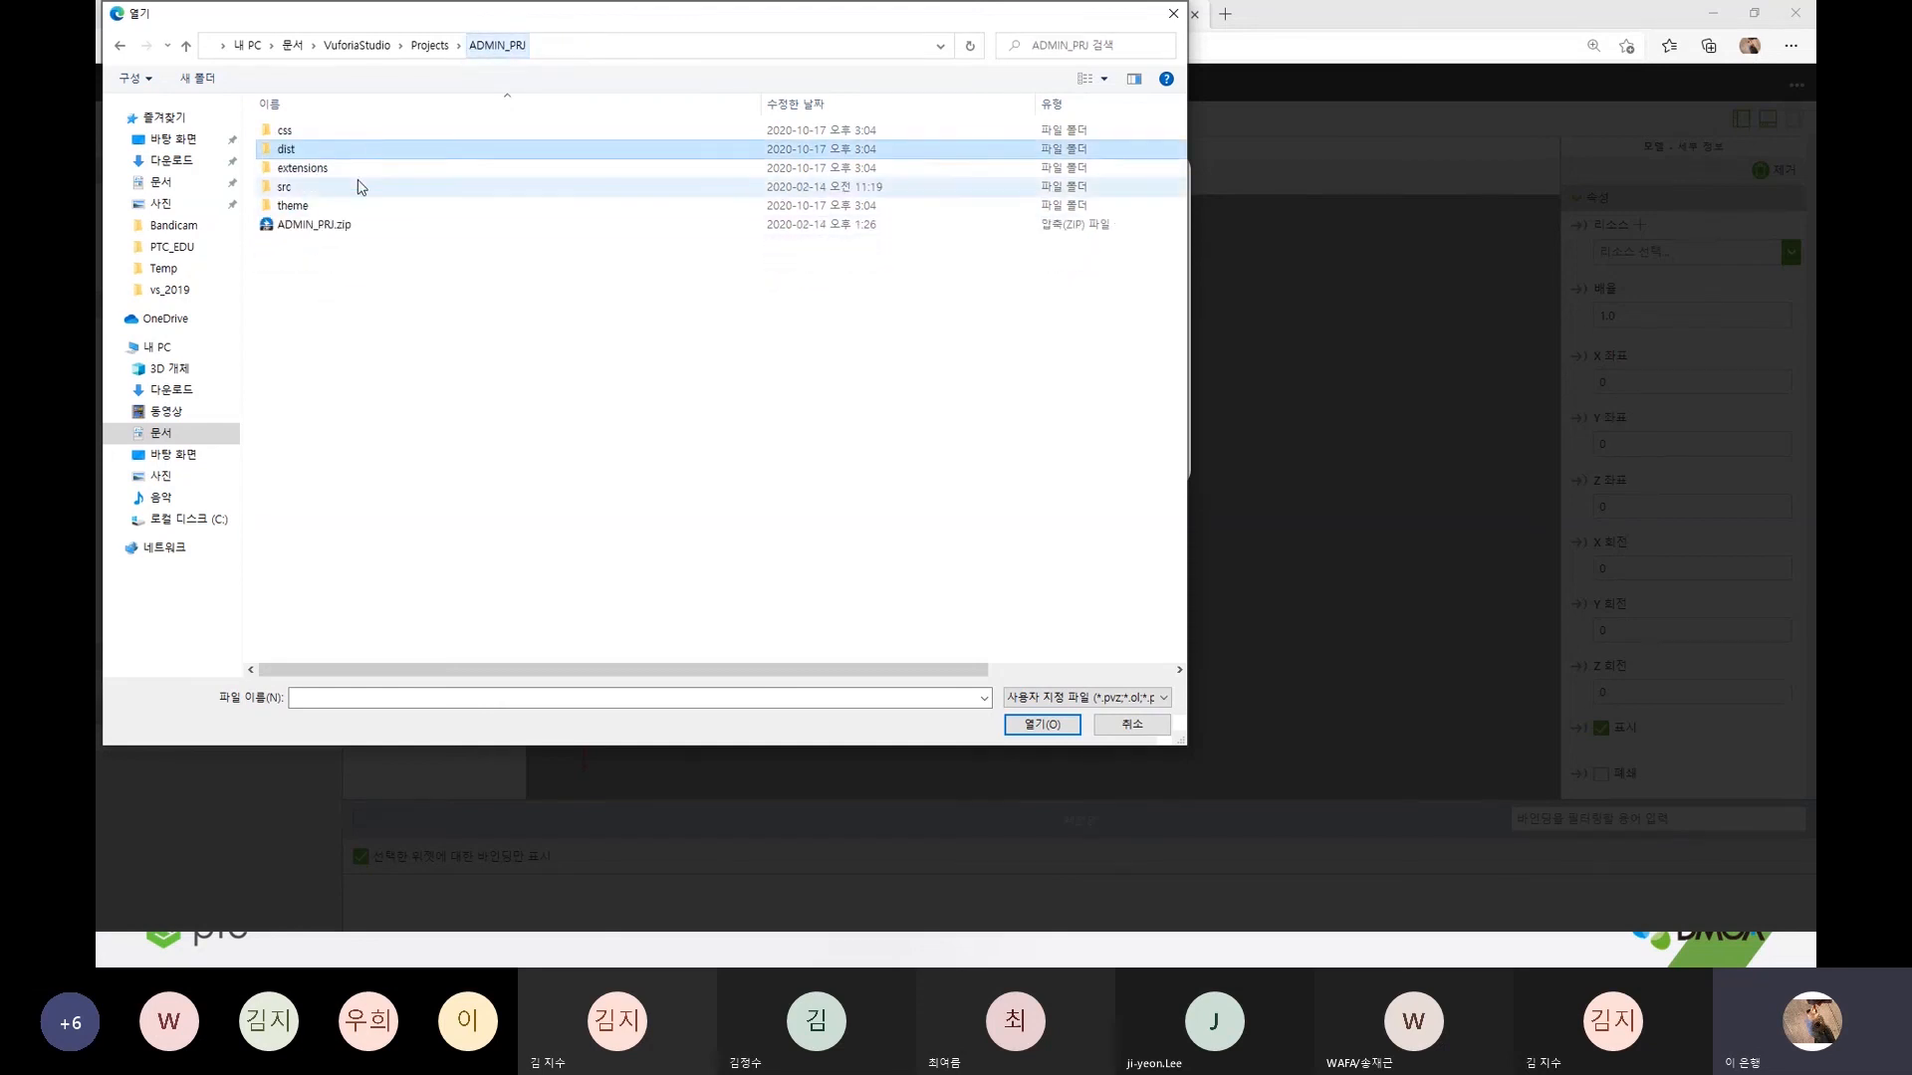
pyautogui.doubleClick(291, 187)
pyautogui.doubleClick(315, 138)
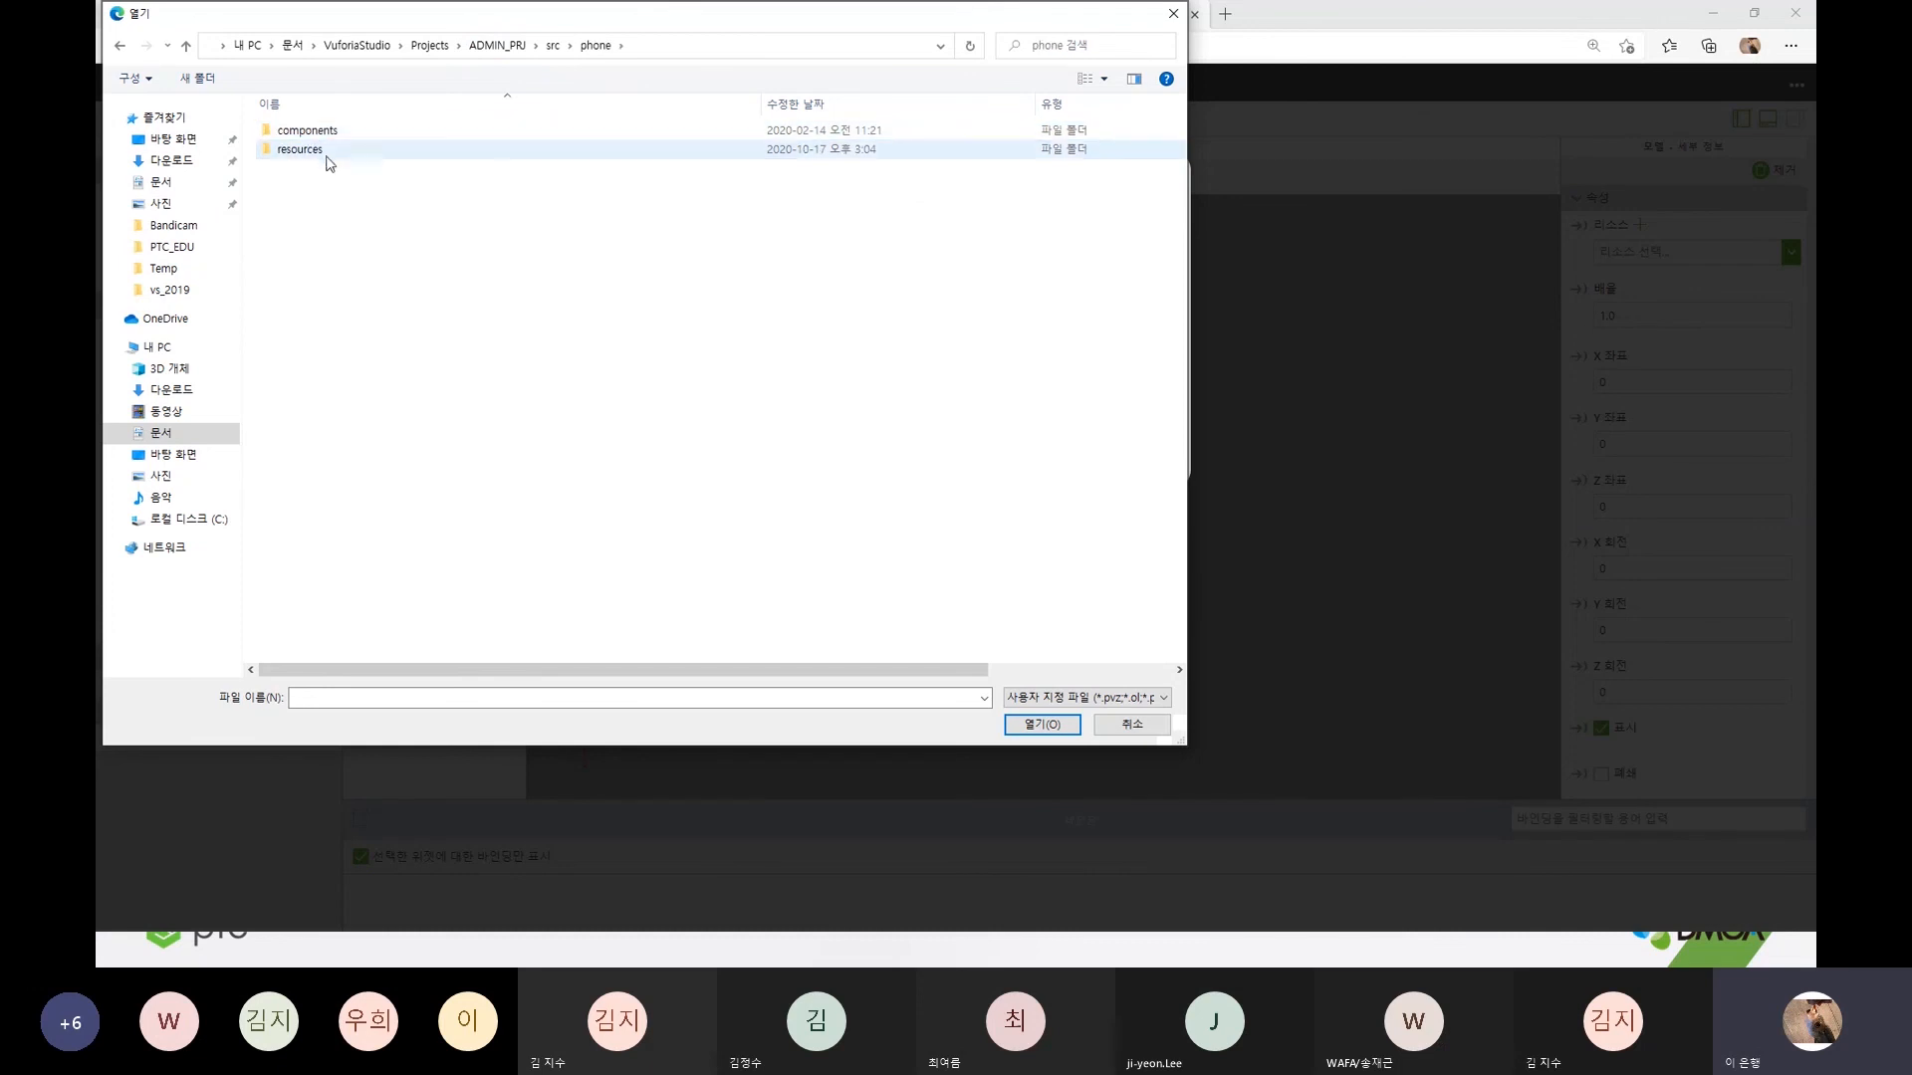
pyautogui.doubleClick(323, 149)
pyautogui.doubleClick(324, 149)
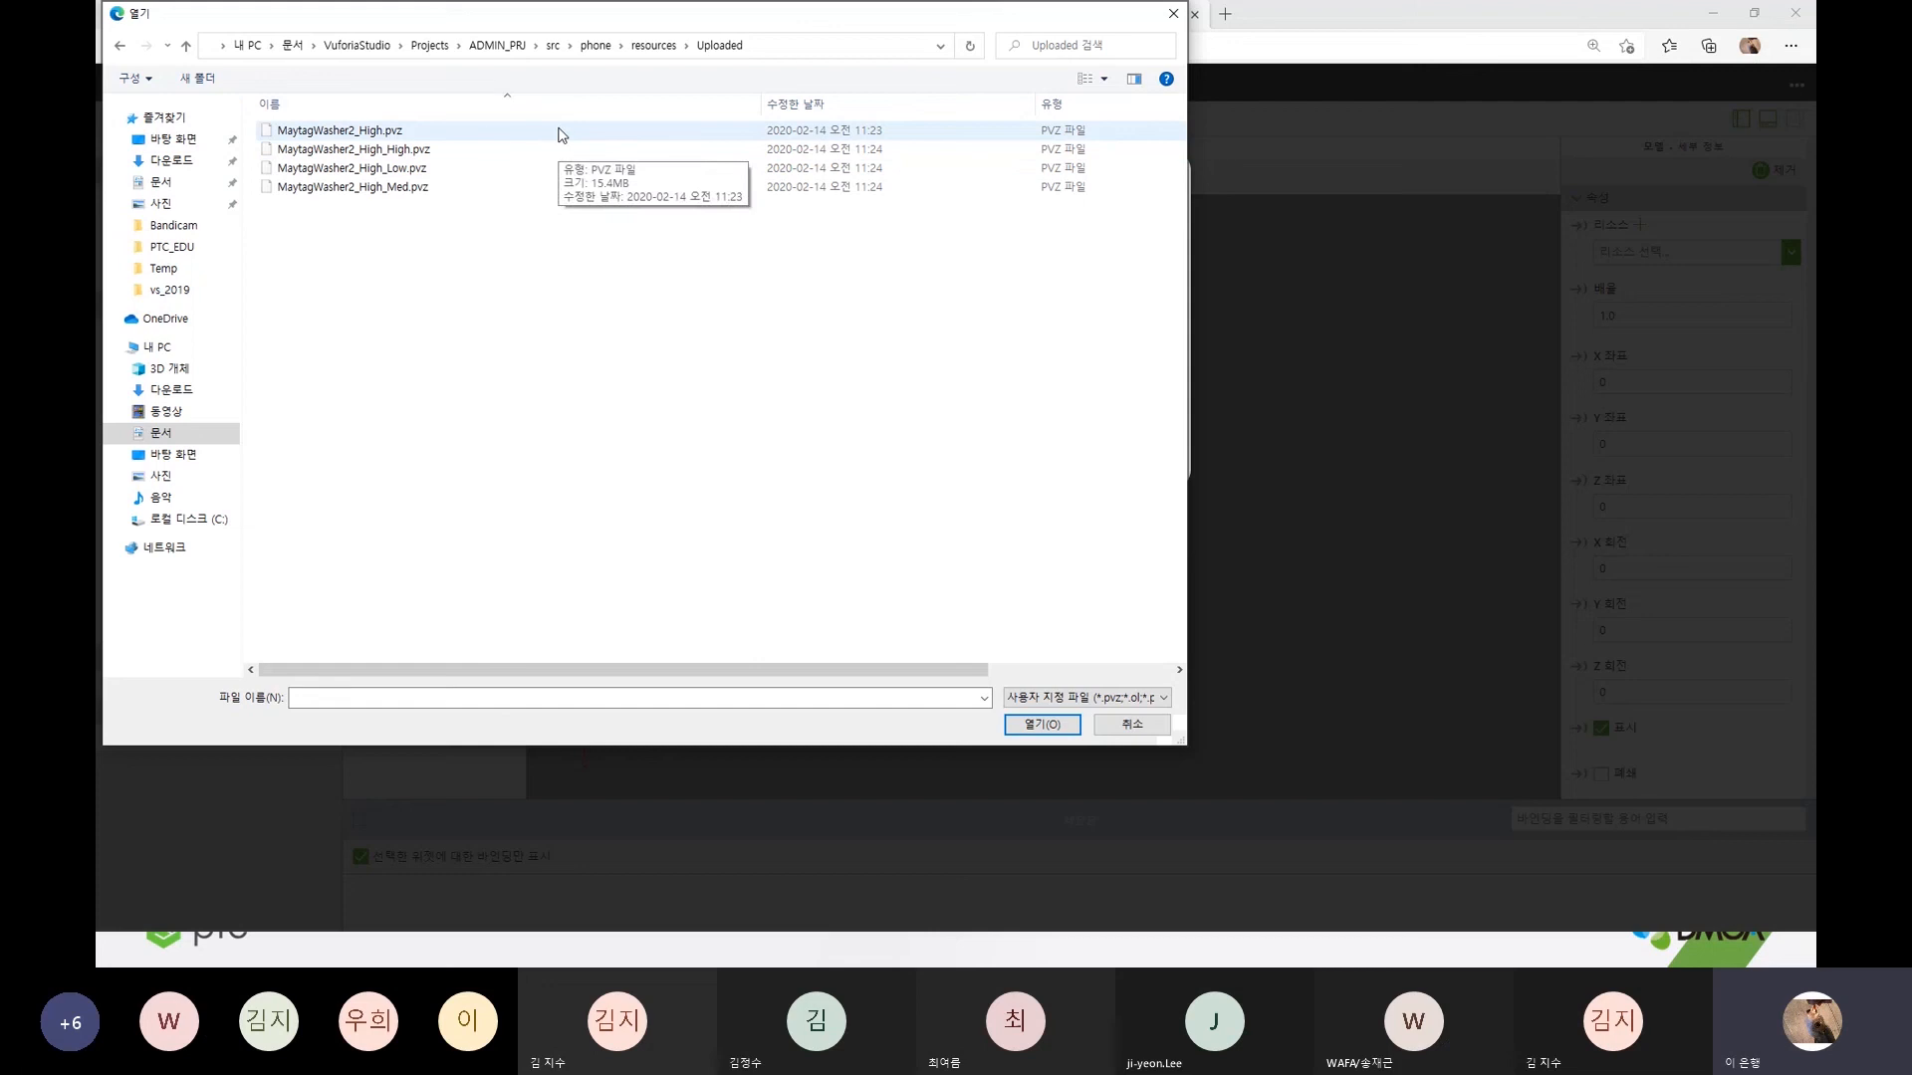
pyautogui.click(493, 140)
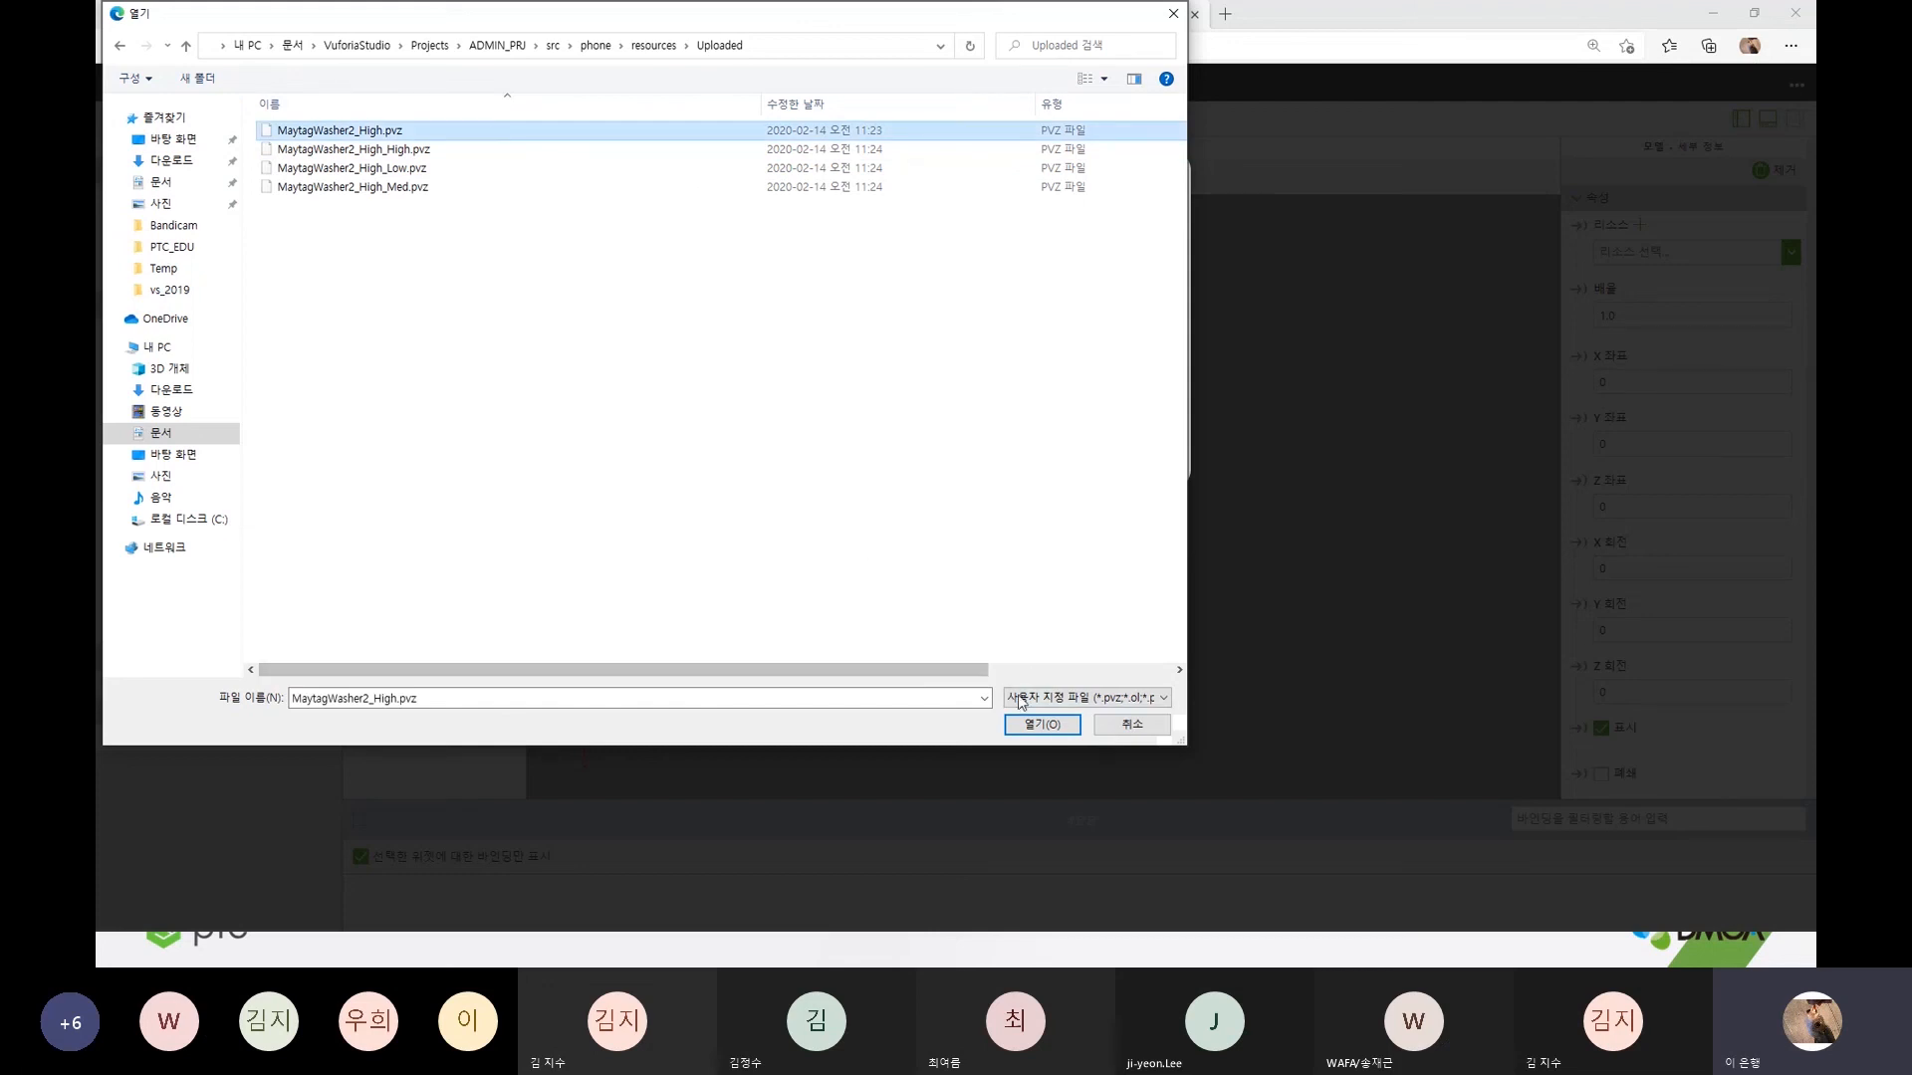
pyautogui.click(1032, 725)
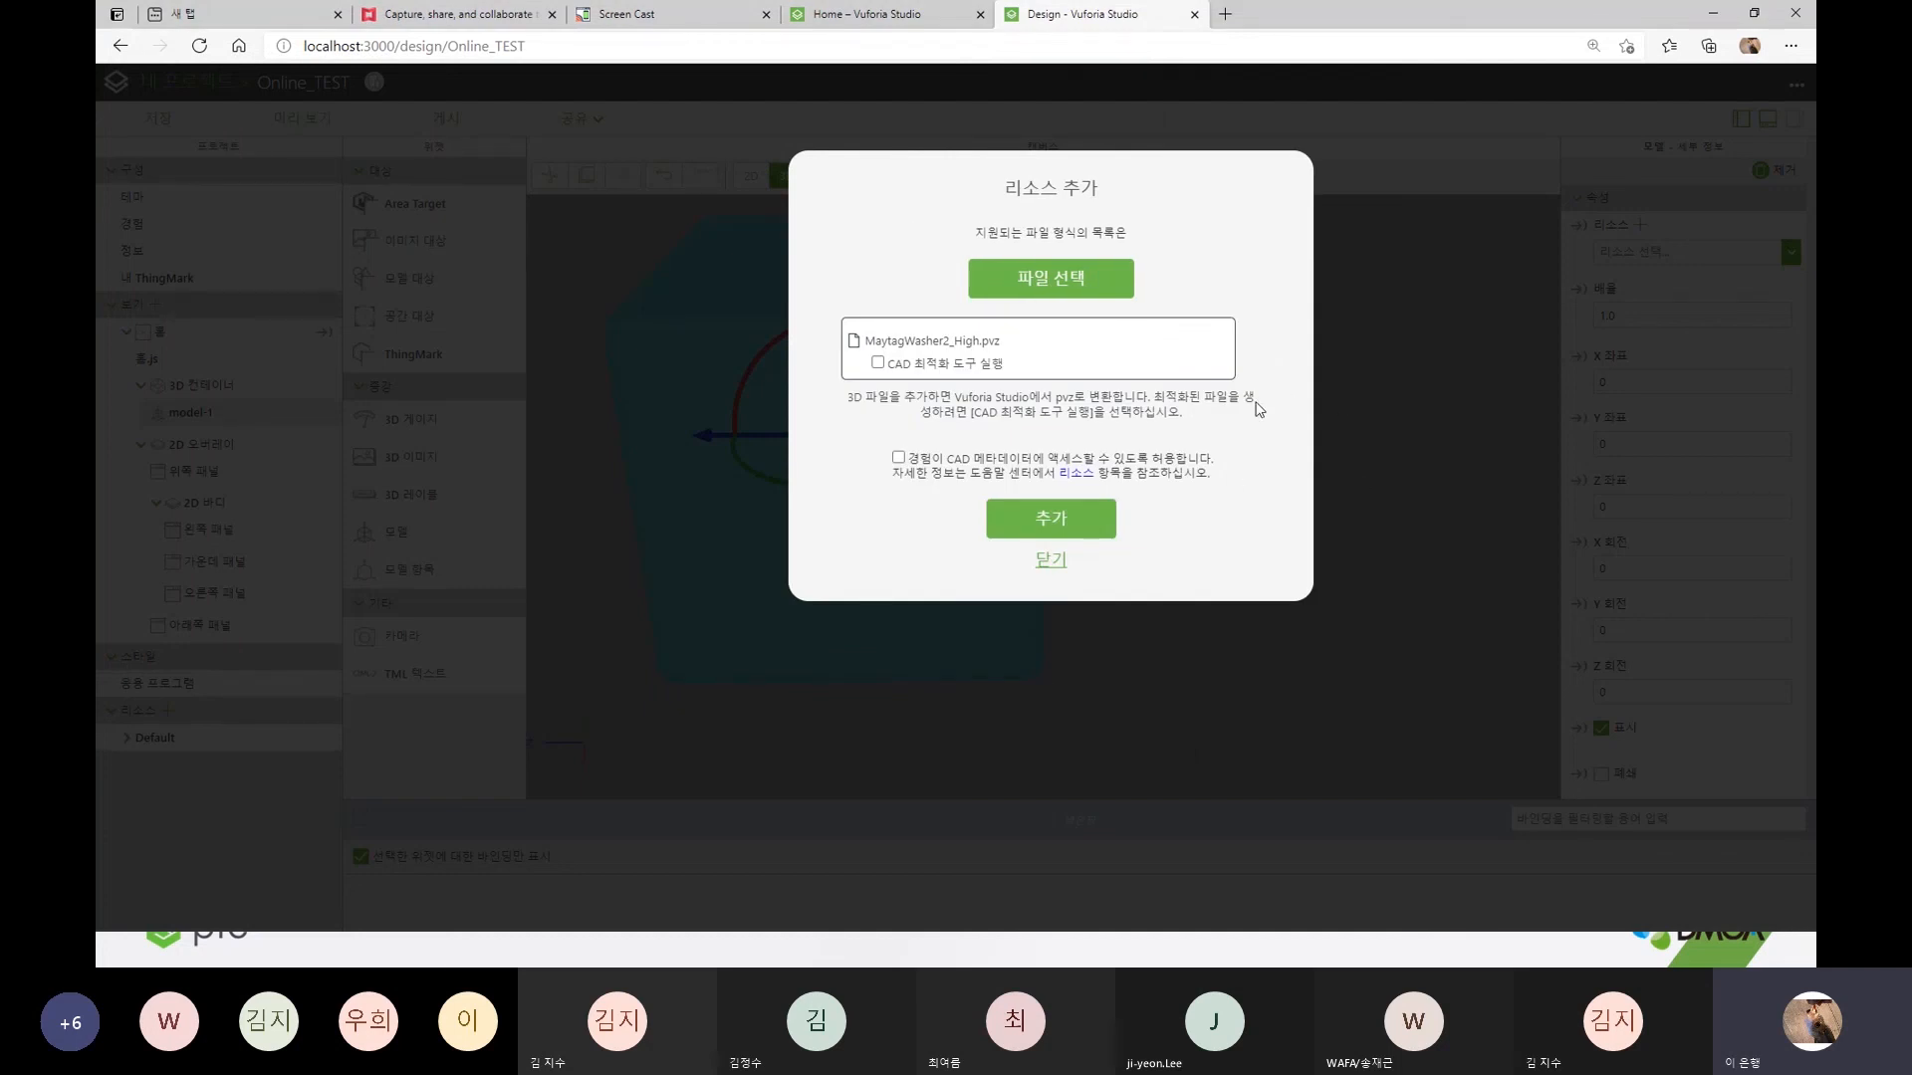
pyautogui.click(1054, 561)
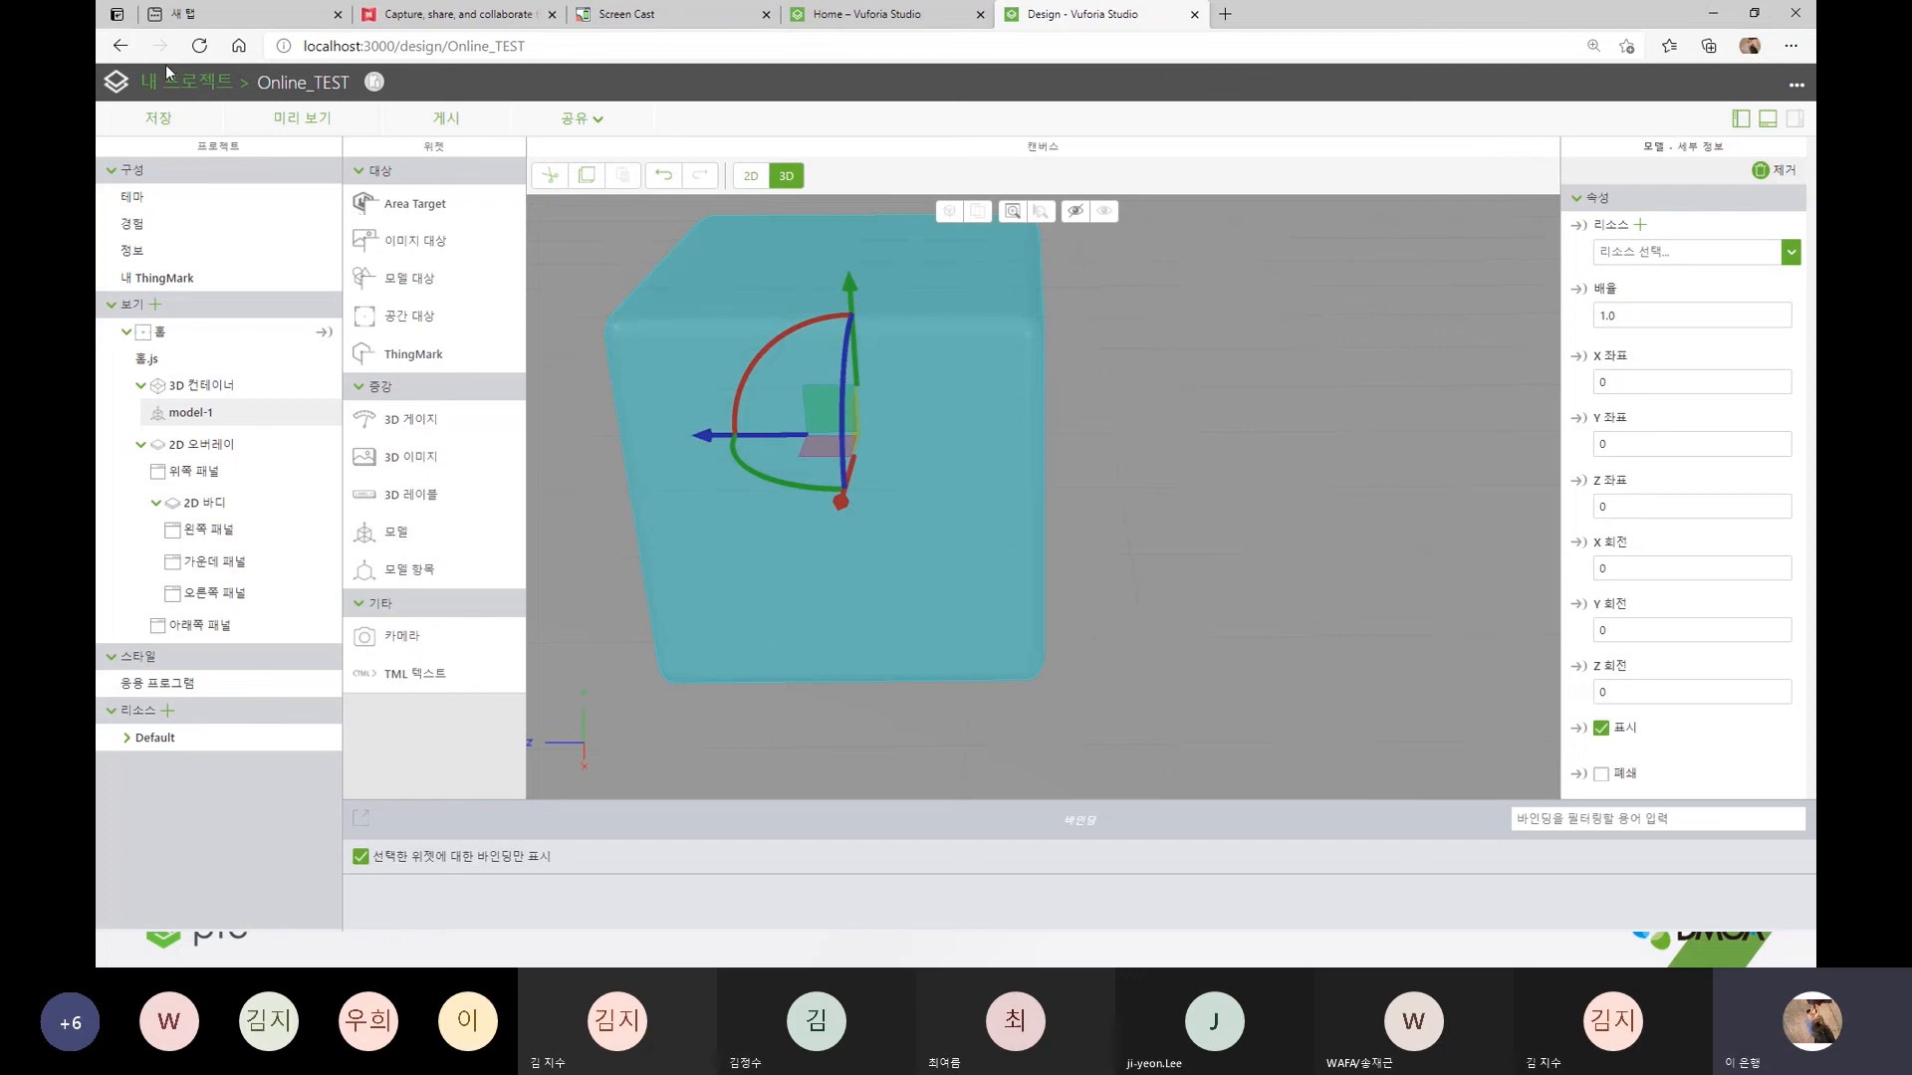
# - Add MaytagWasher2_High.pvz as the model's resource with the CAD optimization tool (CAD 최적화 도구 실행) enabled
pyautogui.click(1641, 227)
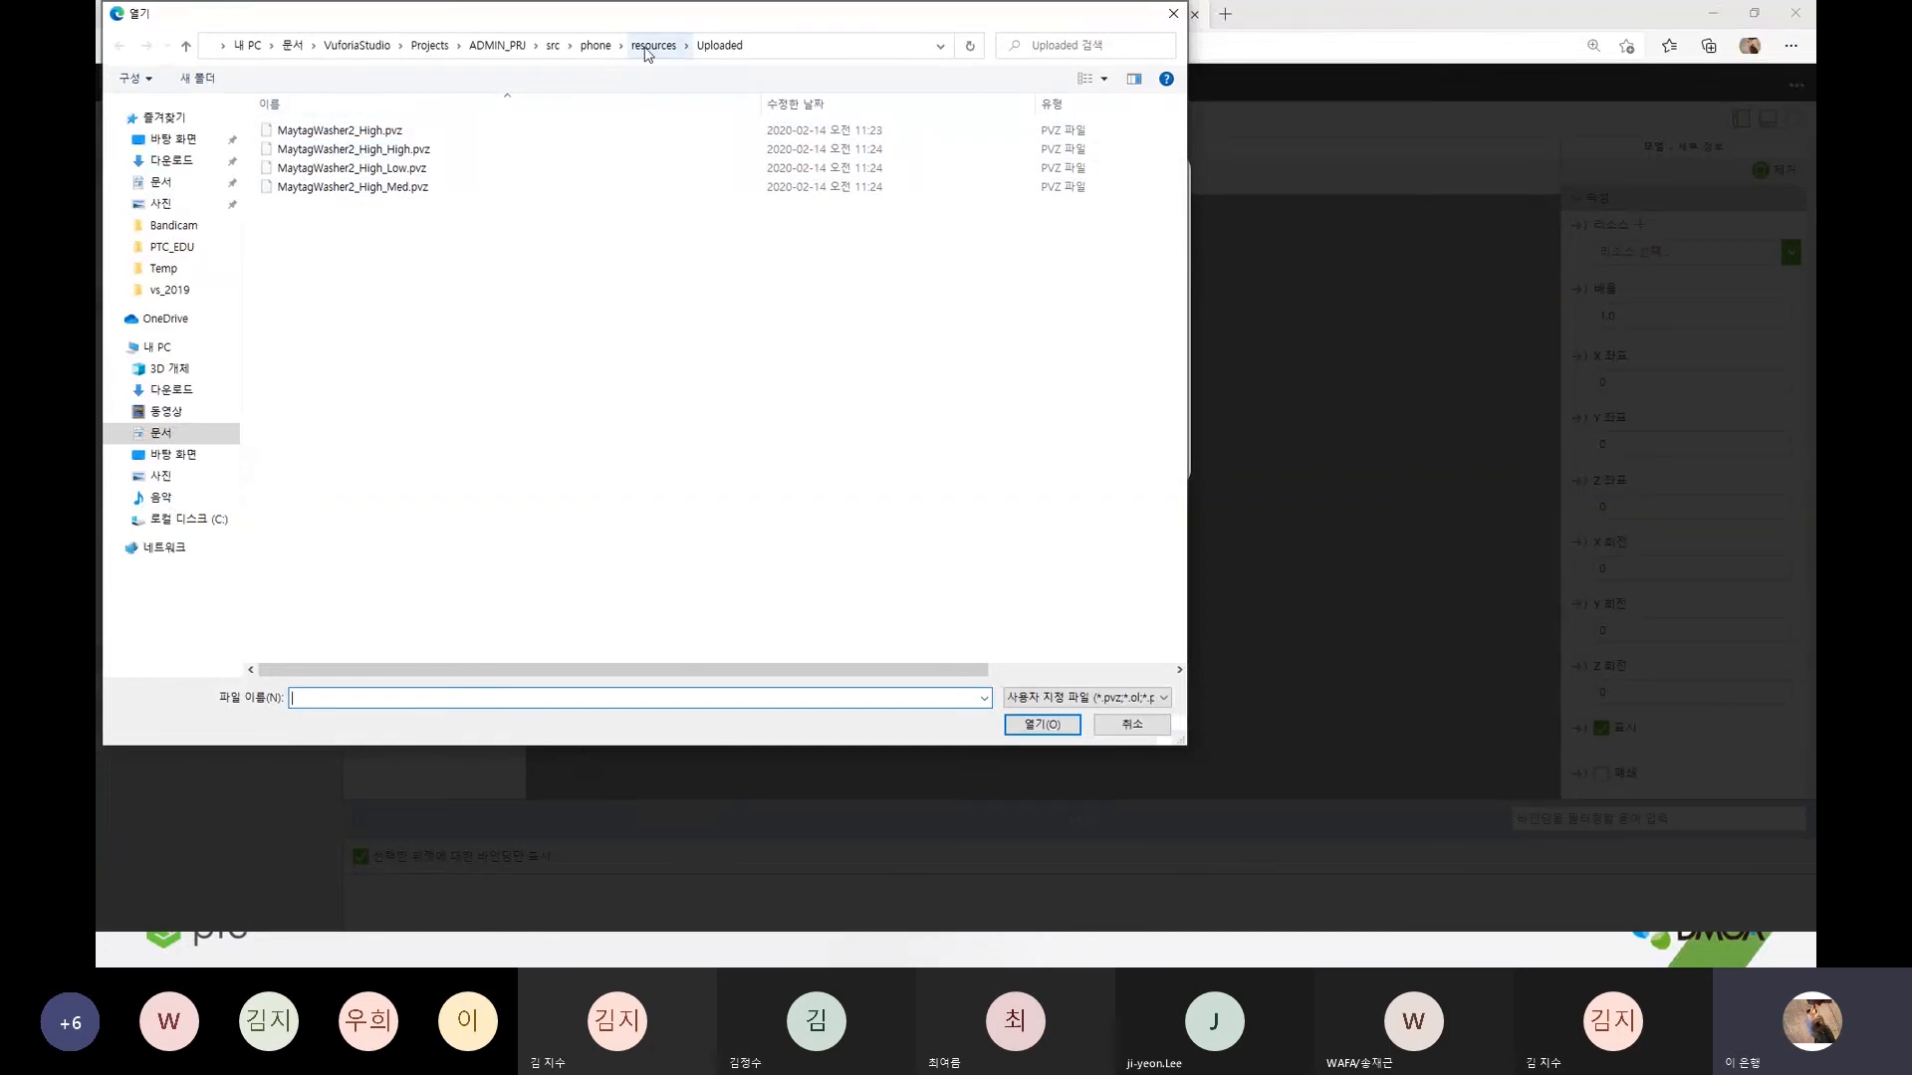
pyautogui.click(687, 131)
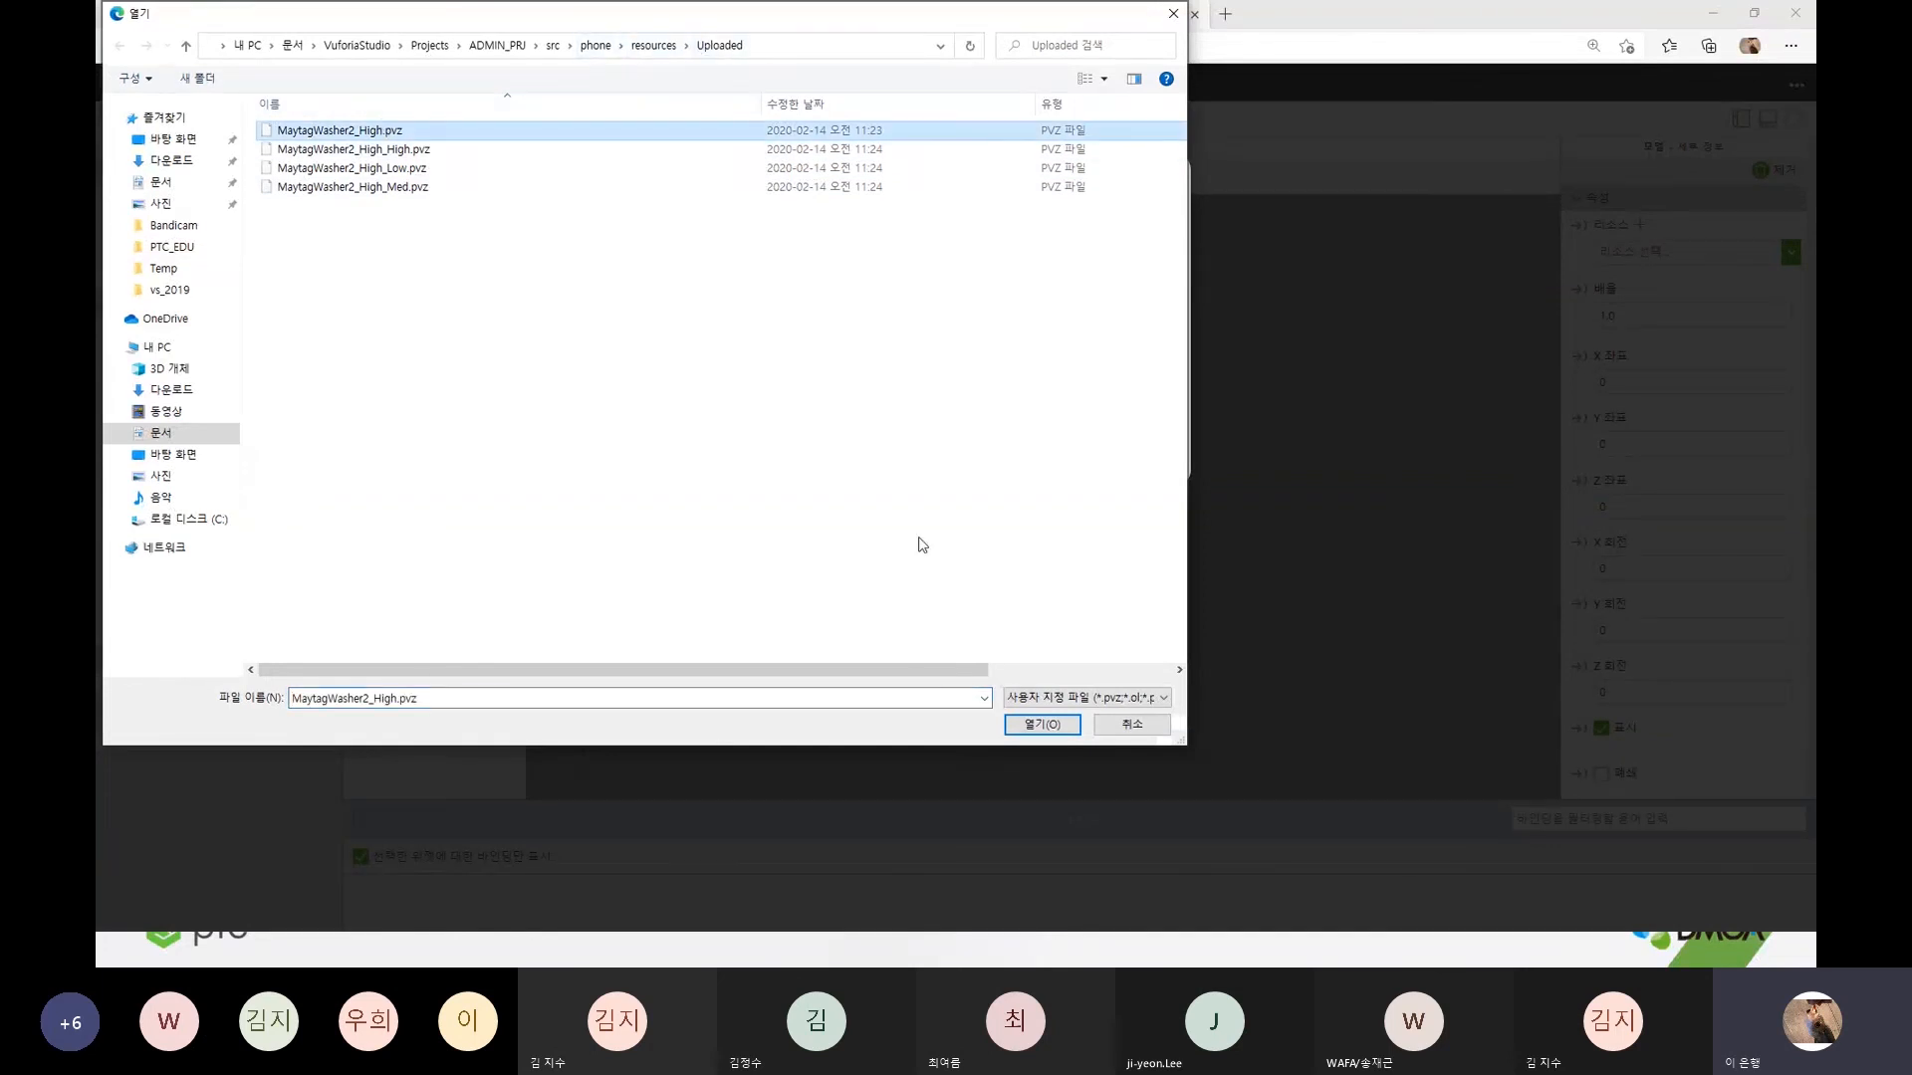
pyautogui.click(1042, 724)
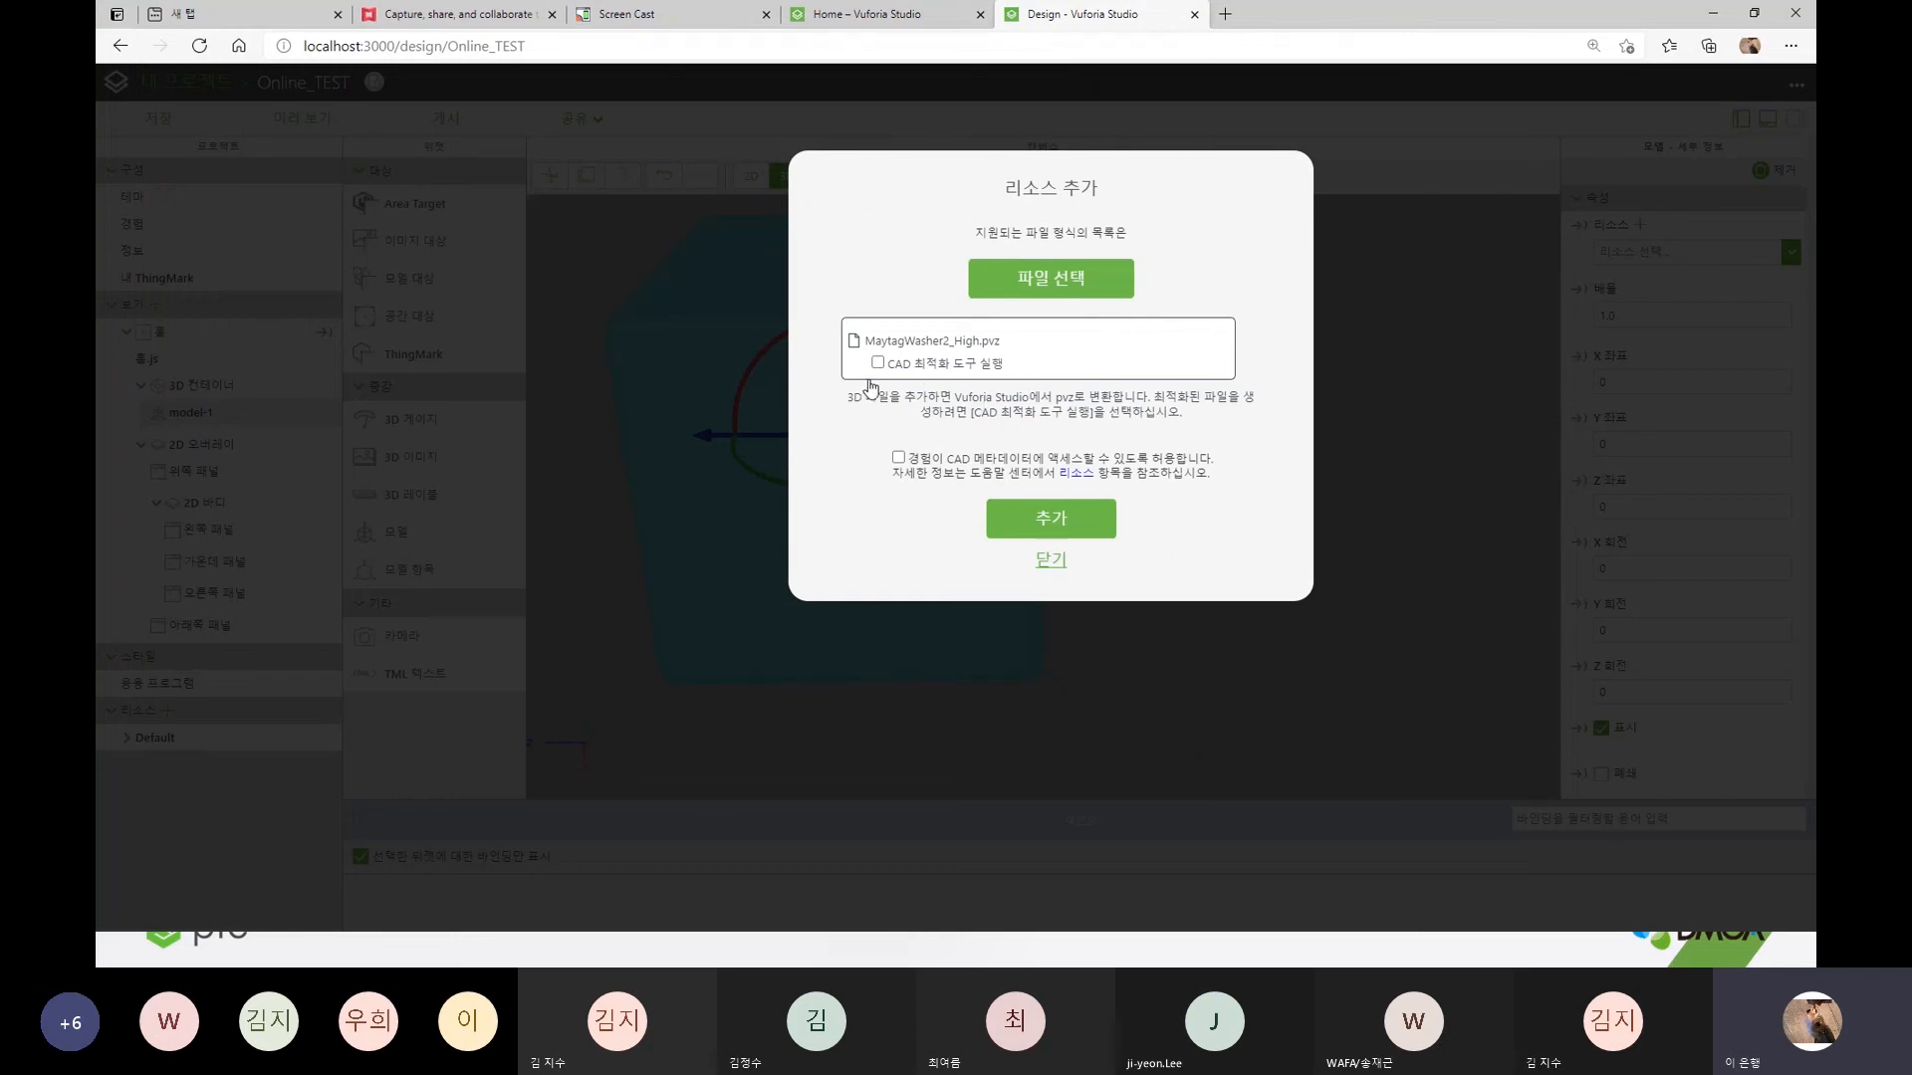
pyautogui.click(878, 363)
pyautogui.click(1050, 519)
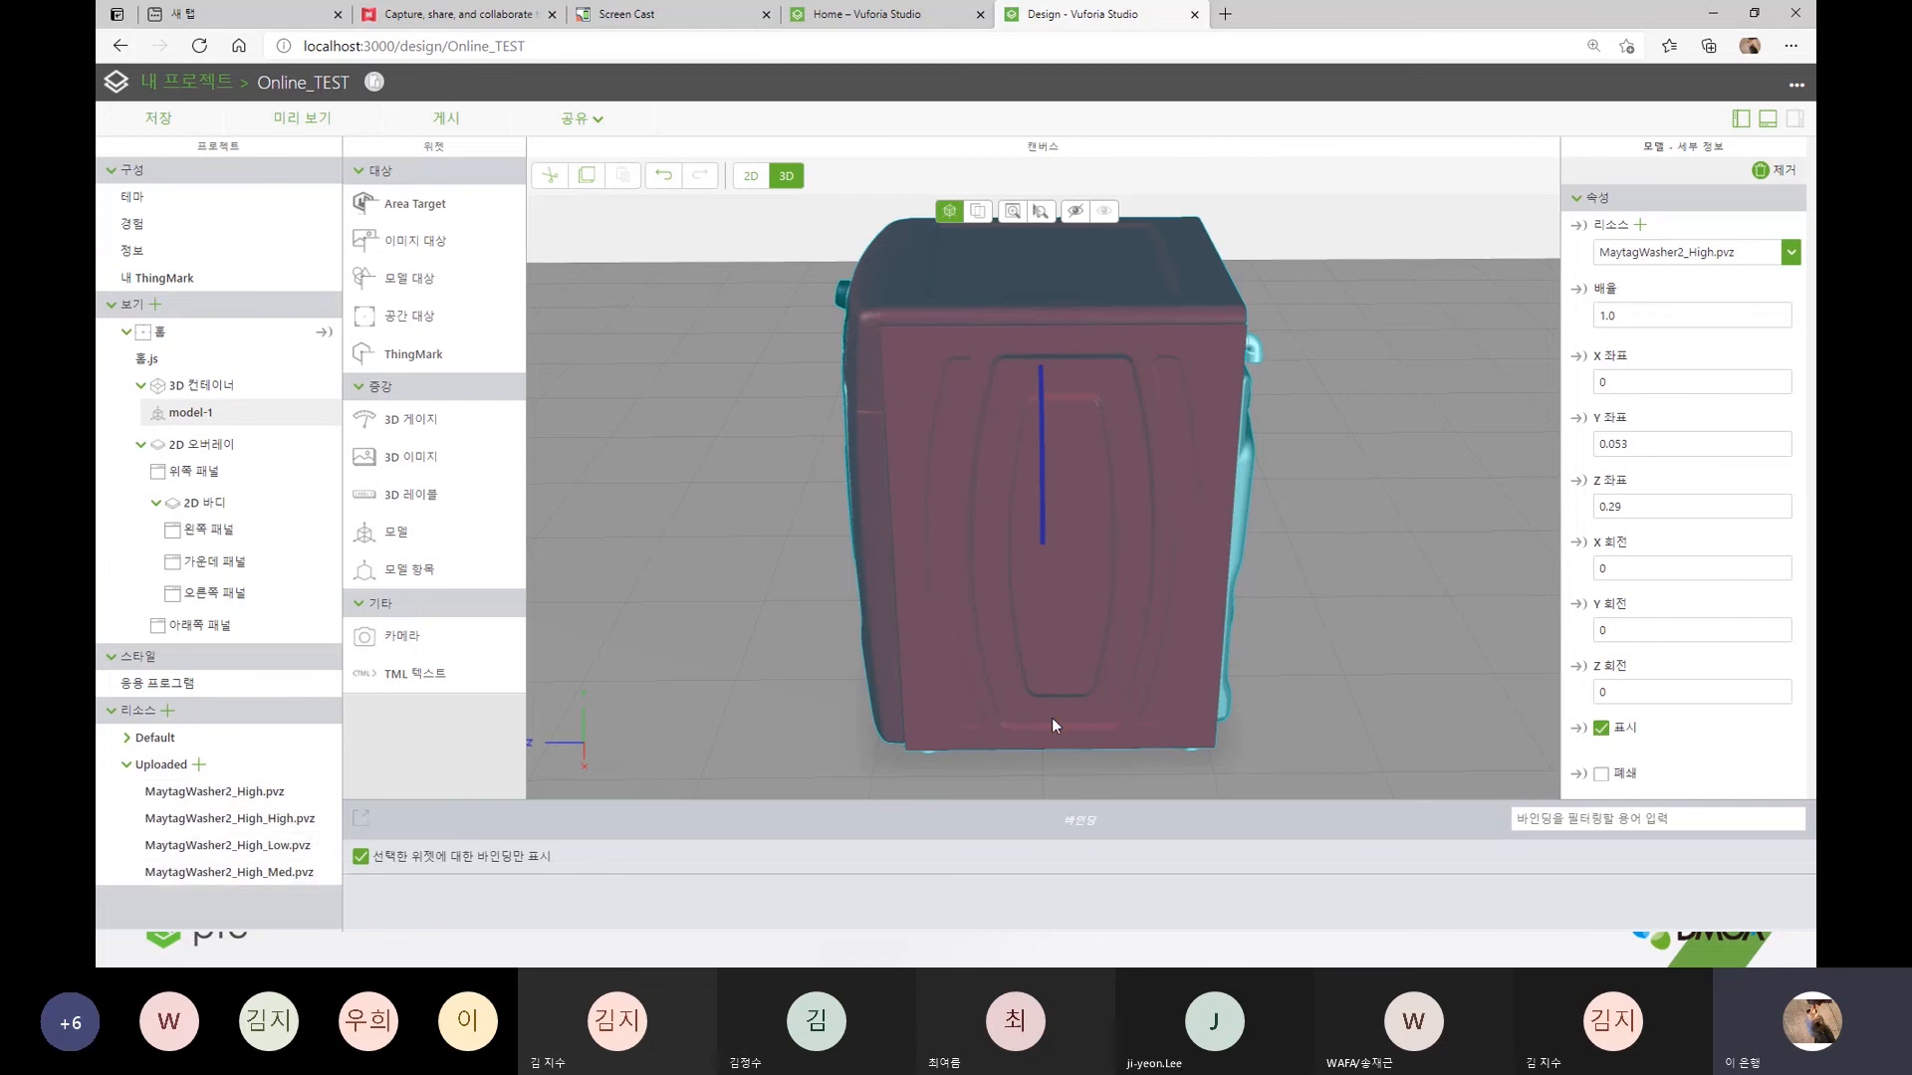
# - Look at the washer from the front, and compare the PVZ file sizes in Online_TEST's Uploaded folder in File Explorer
pyautogui.moveTo(743, 695); pyautogui.dragTo(982, 619)
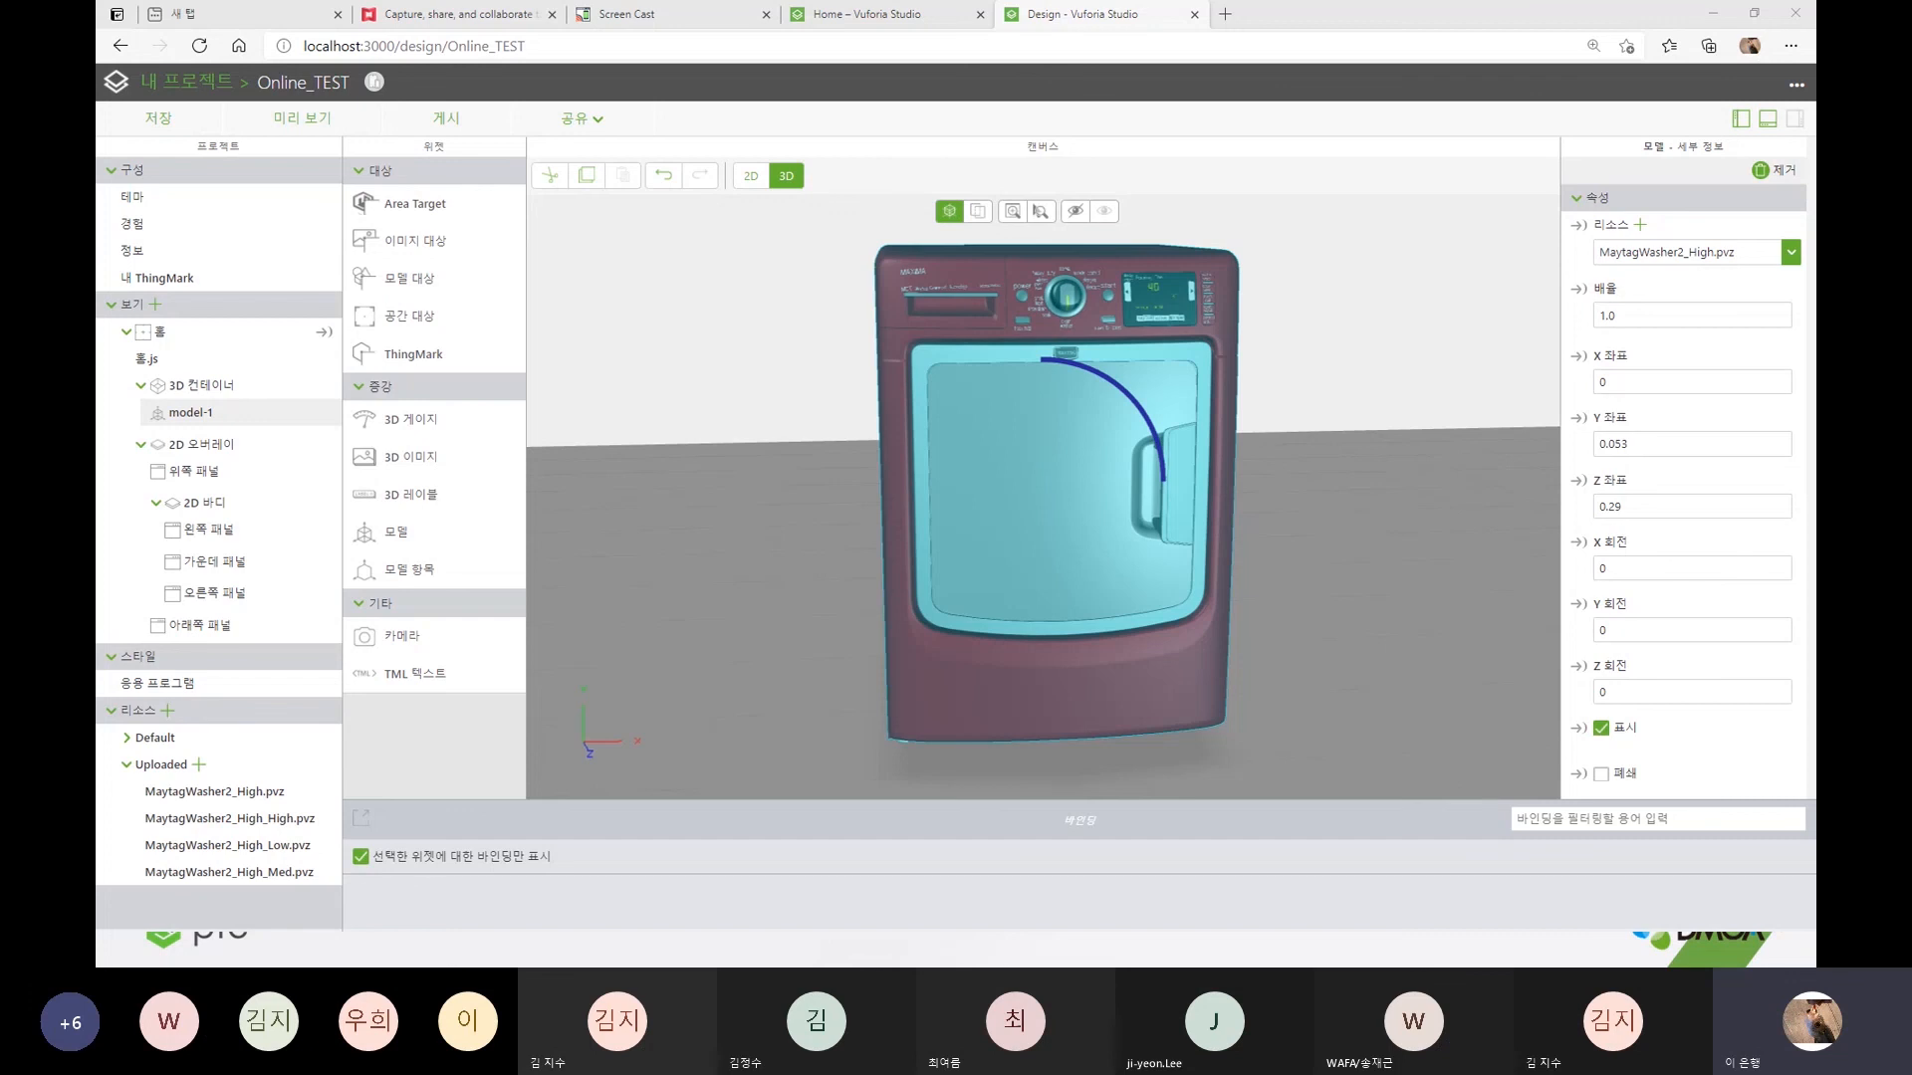
pyautogui.moveTo(97, 227); pyautogui.dragTo(1039, 180)
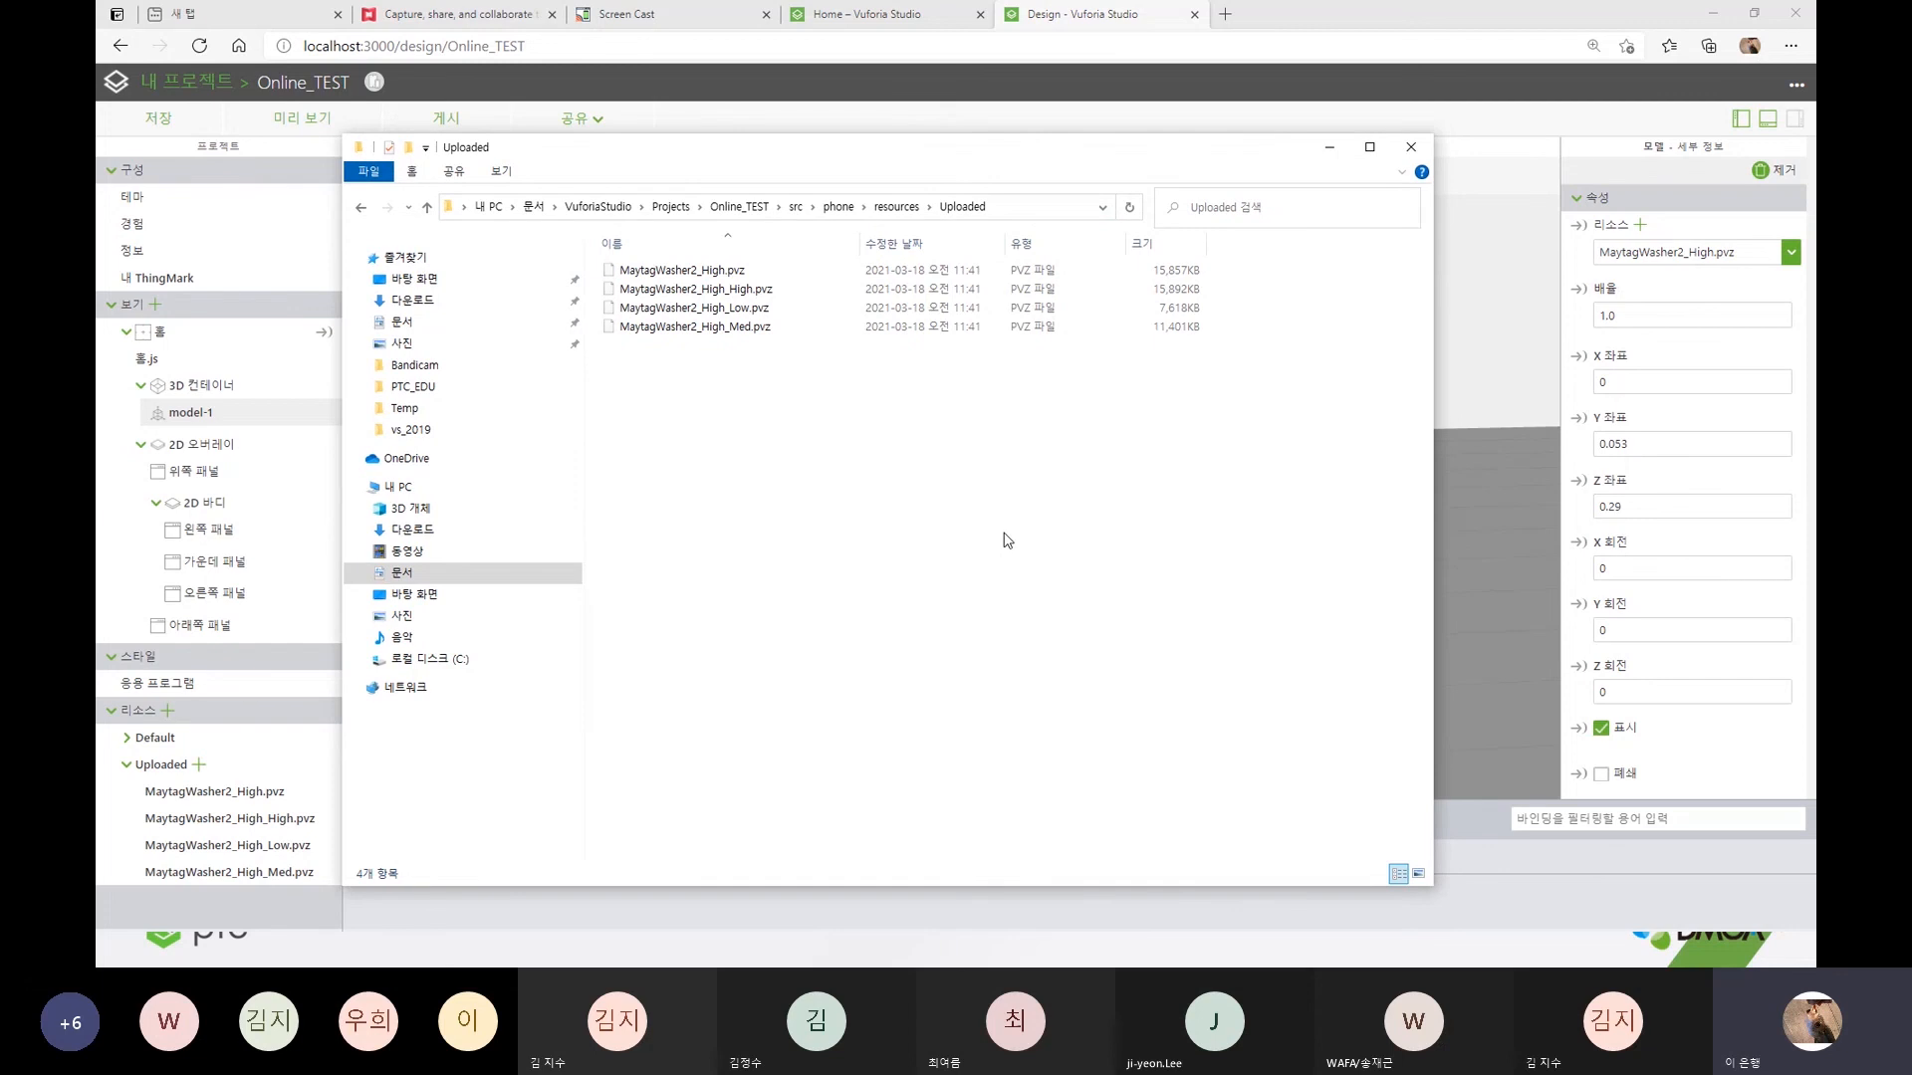
pyautogui.keyDown('ctrl'); pyautogui.scroll(-1, 1008, 540); pyautogui.keyUp('ctrl')
pyautogui.keyDown('ctrl'); pyautogui.scroll(1, 1008, 541); pyautogui.keyUp('ctrl')
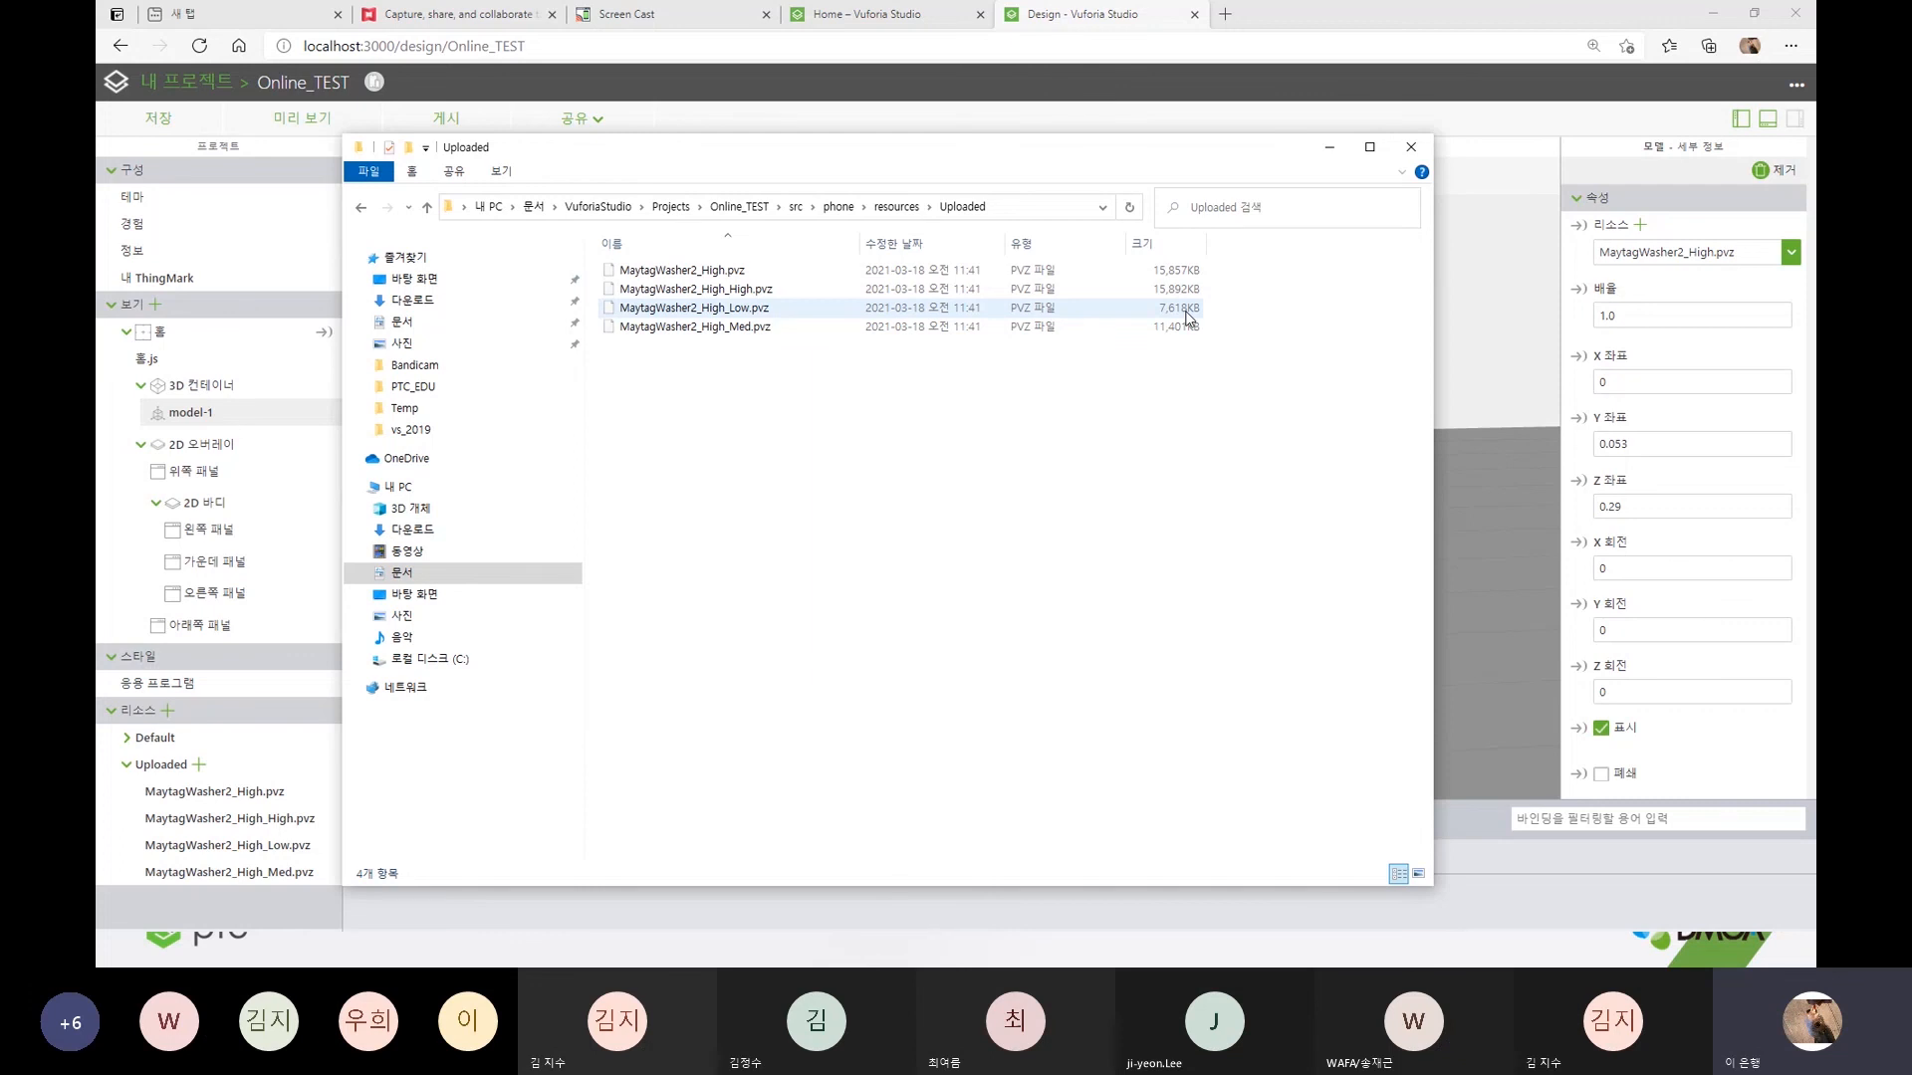
pyautogui.click(1411, 146)
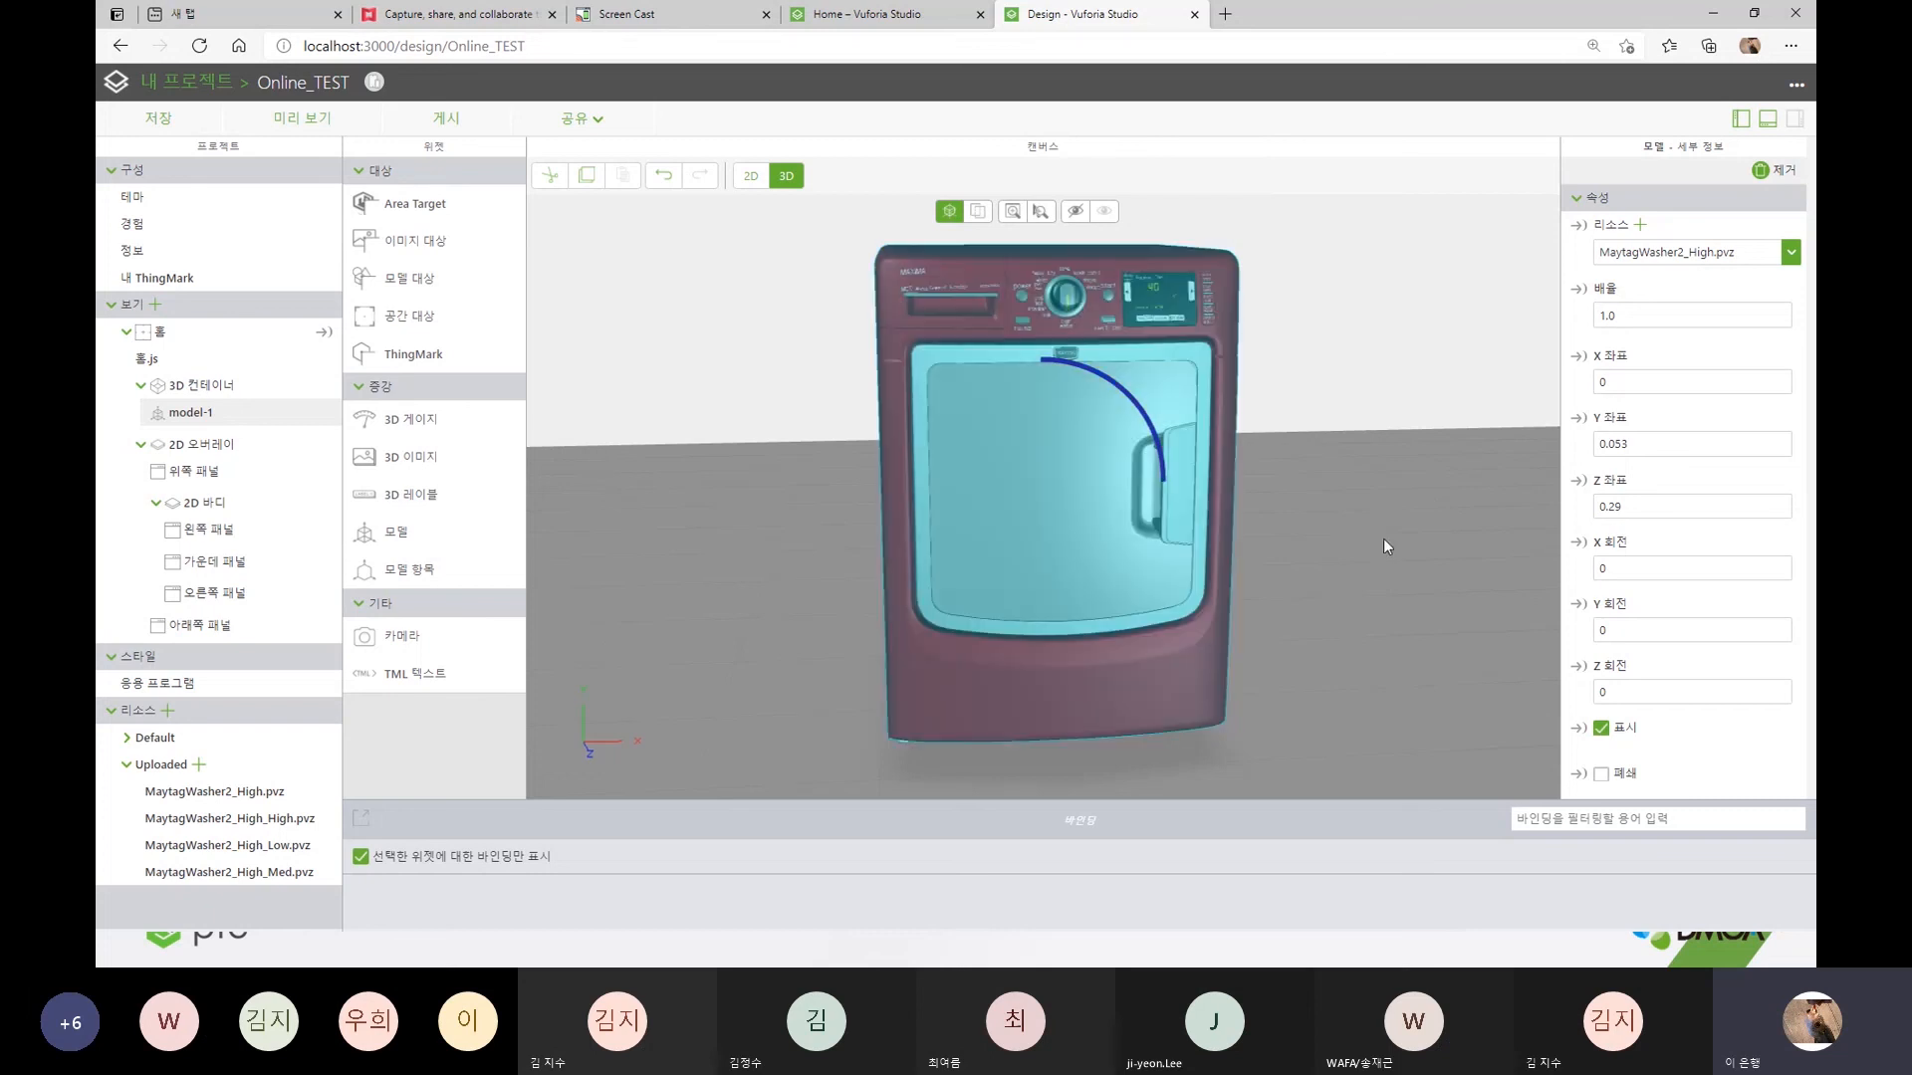
# - Look at the unselected washer model and view the Home view's properties
pyautogui.click(1394, 582)
pyautogui.moveTo(1395, 583)
pyautogui.mouseDown()
pyautogui.moveTo(1155, 588)
pyautogui.moveTo(737, 540)
pyautogui.moveTo(1177, 594)
pyautogui.moveTo(1400, 559)
pyautogui.mouseUp()
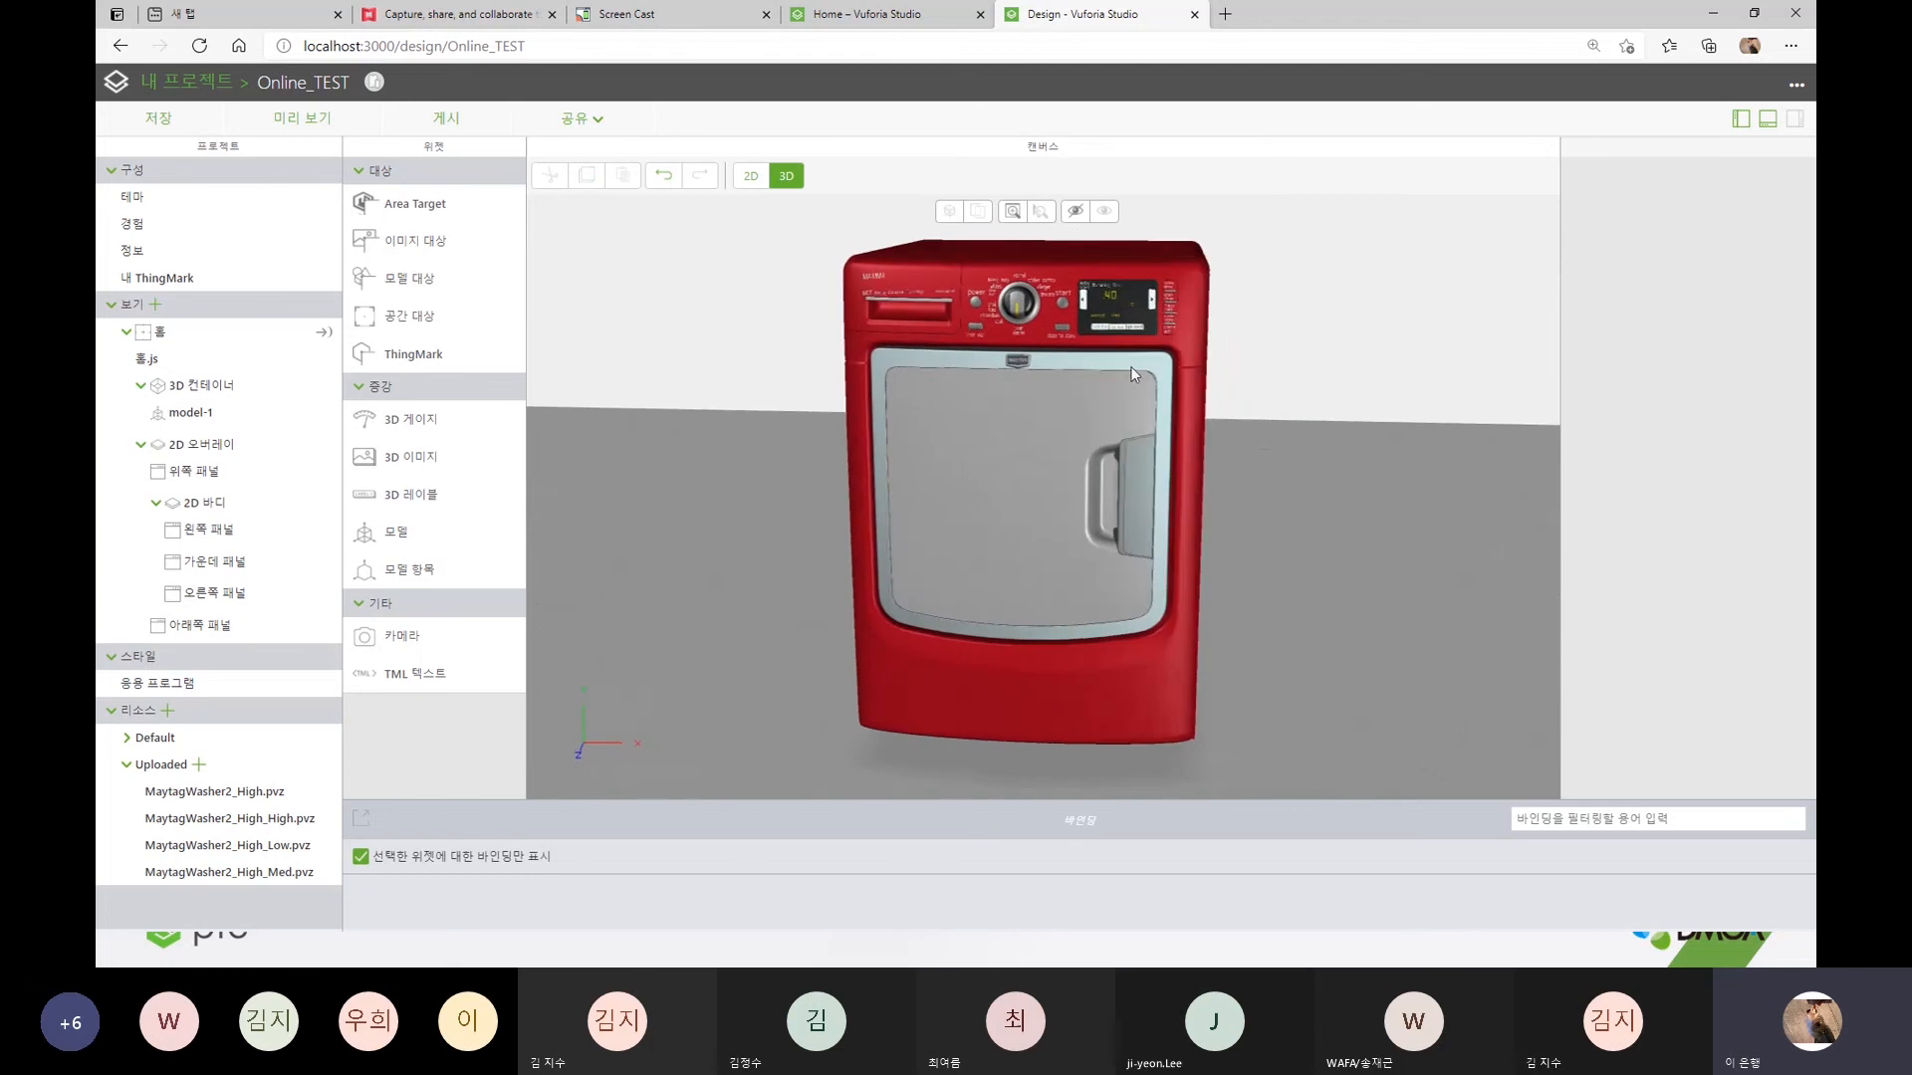
pyautogui.click(196, 338)
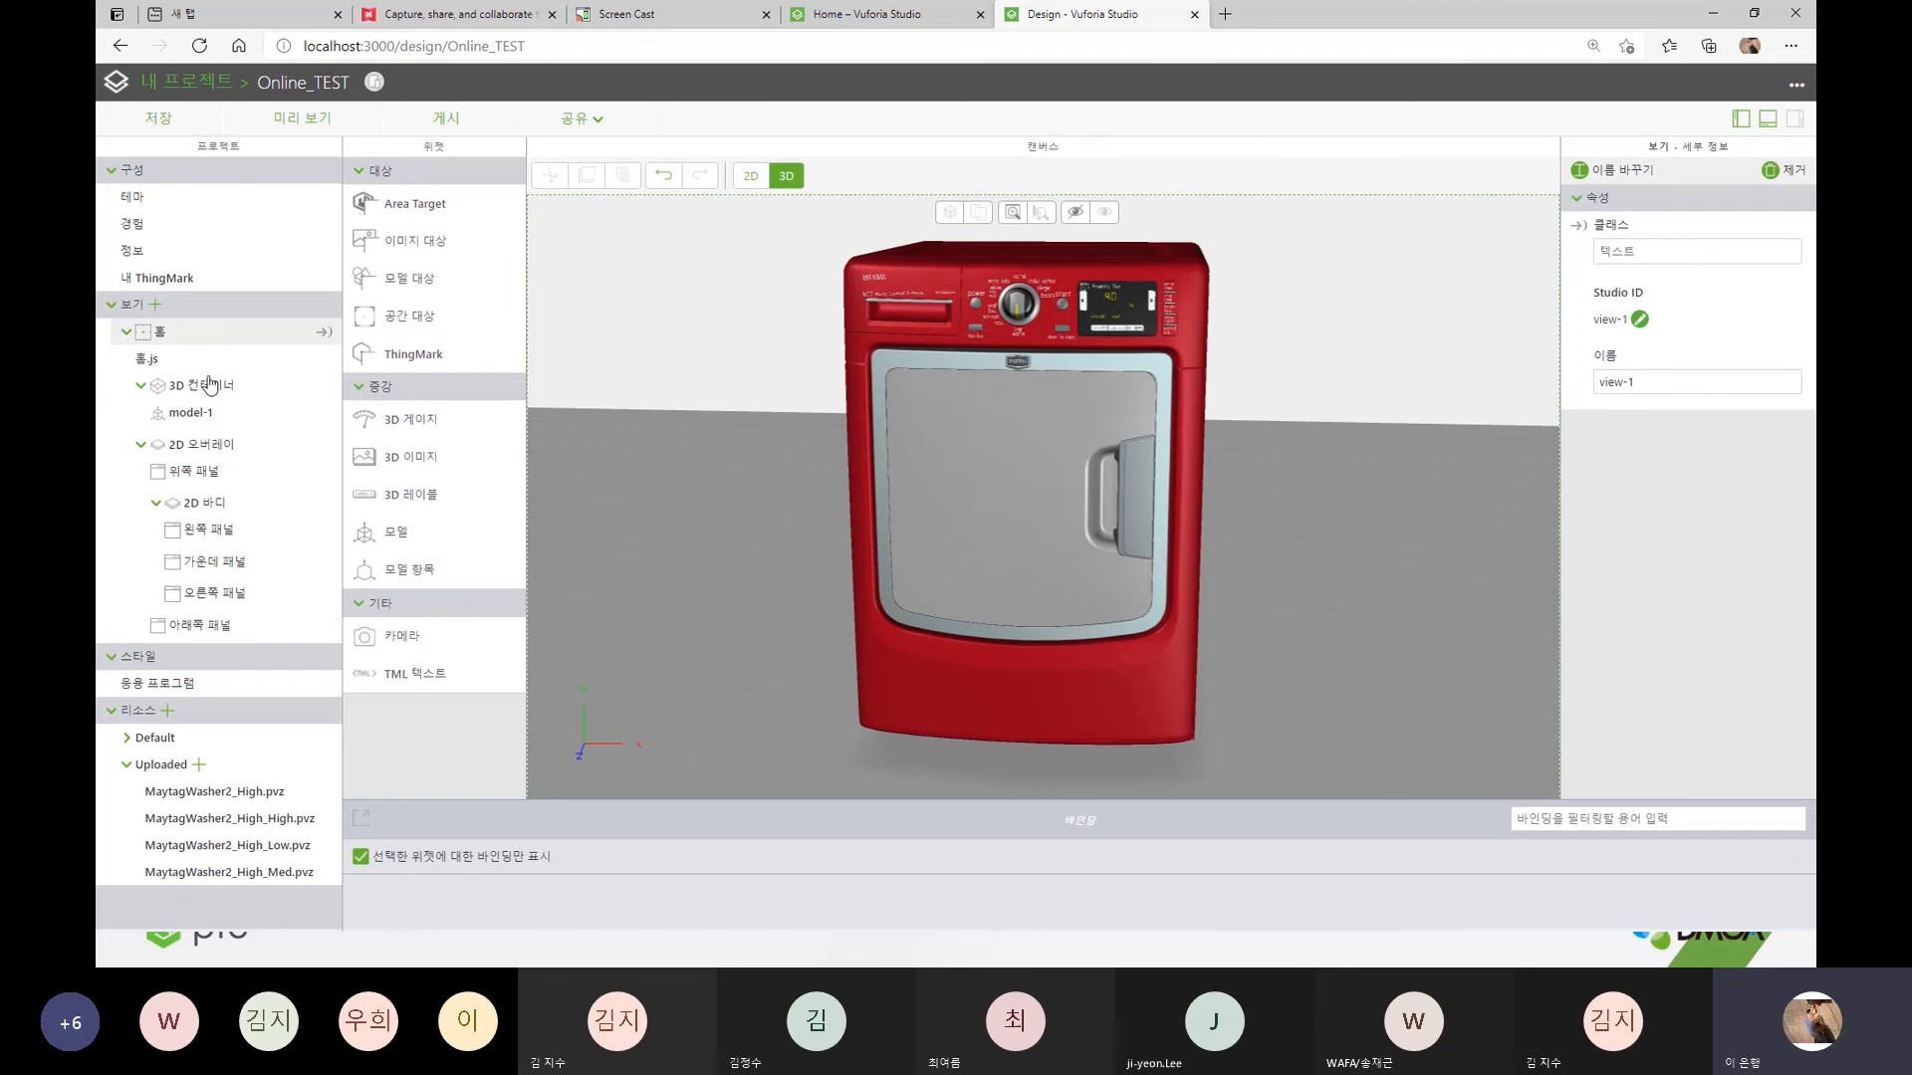
# - Set the sequence of model-1 to Replace Display Unit and check the washer from several angles
pyautogui.click(212, 412)
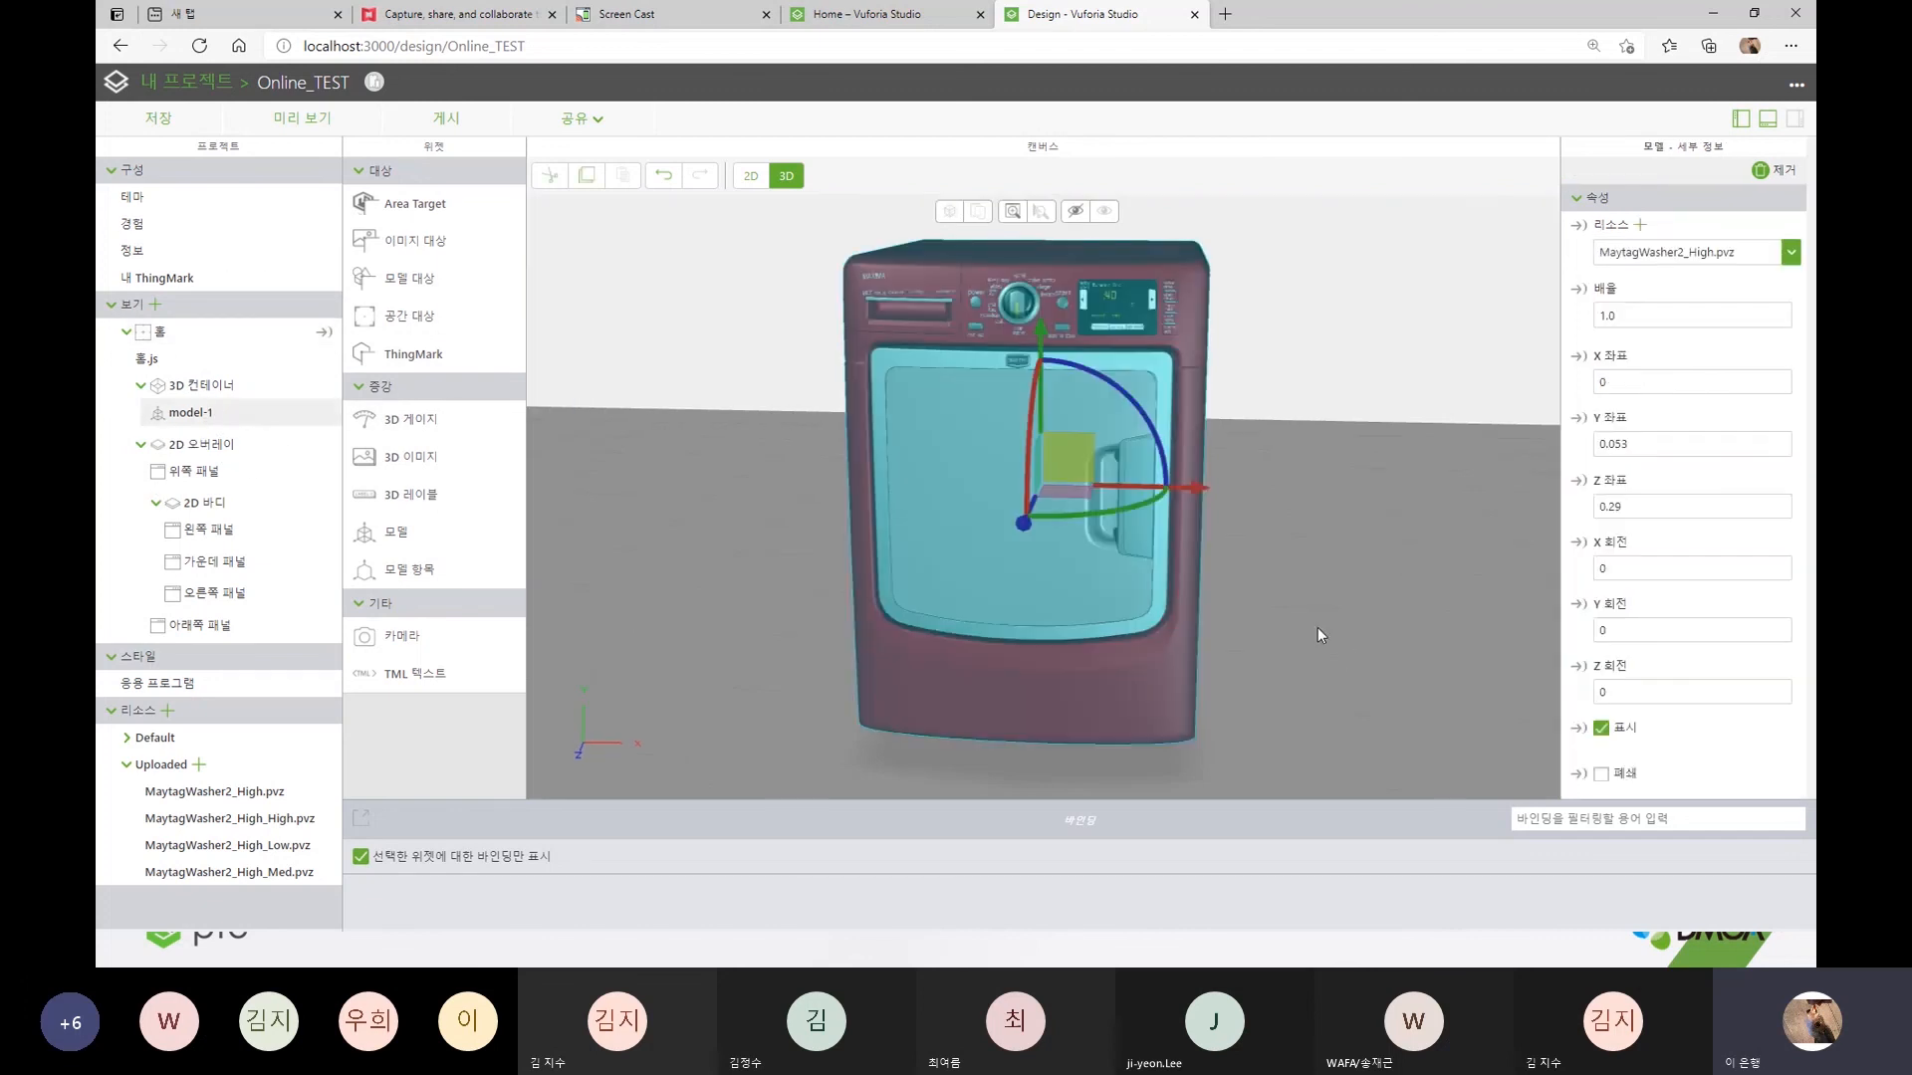
pyautogui.moveTo(1317, 627); pyautogui.dragTo(1328, 541)
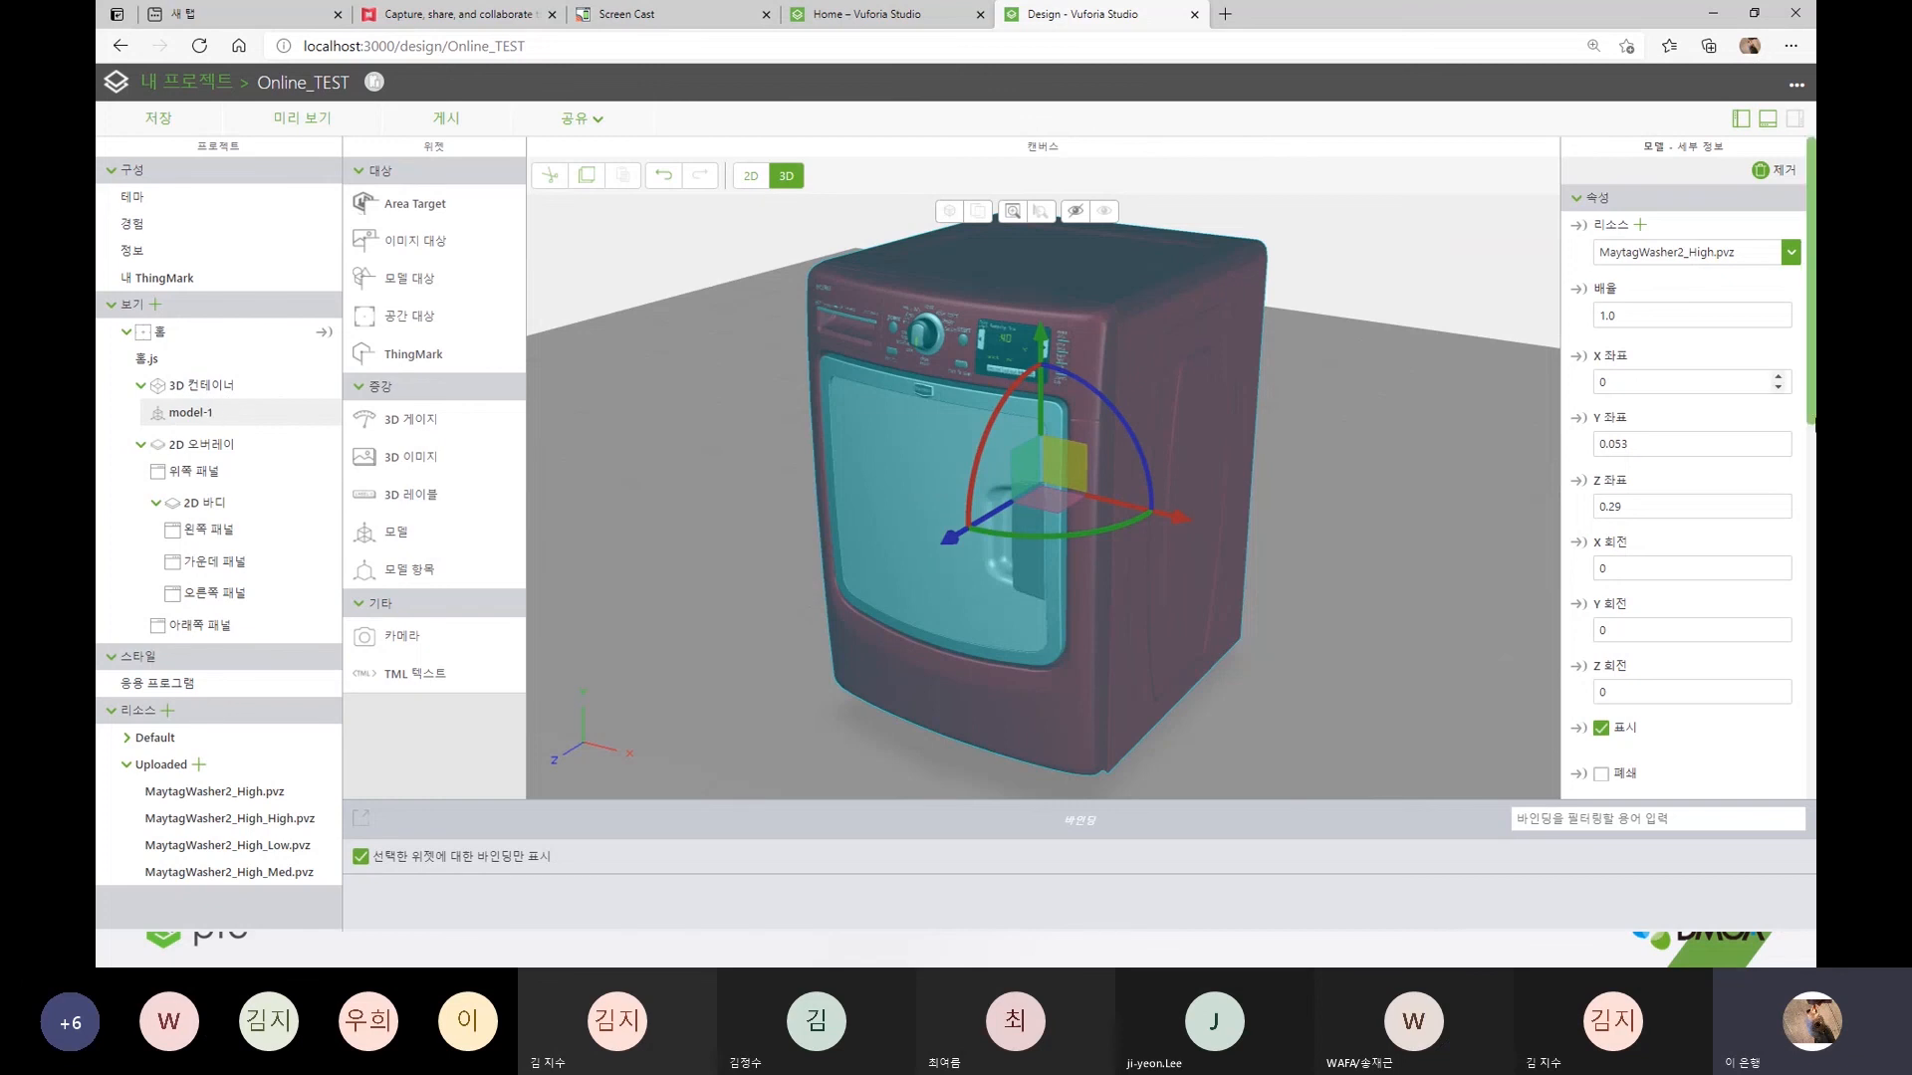
pyautogui.moveTo(1811, 444); pyautogui.dragTo(1810, 591)
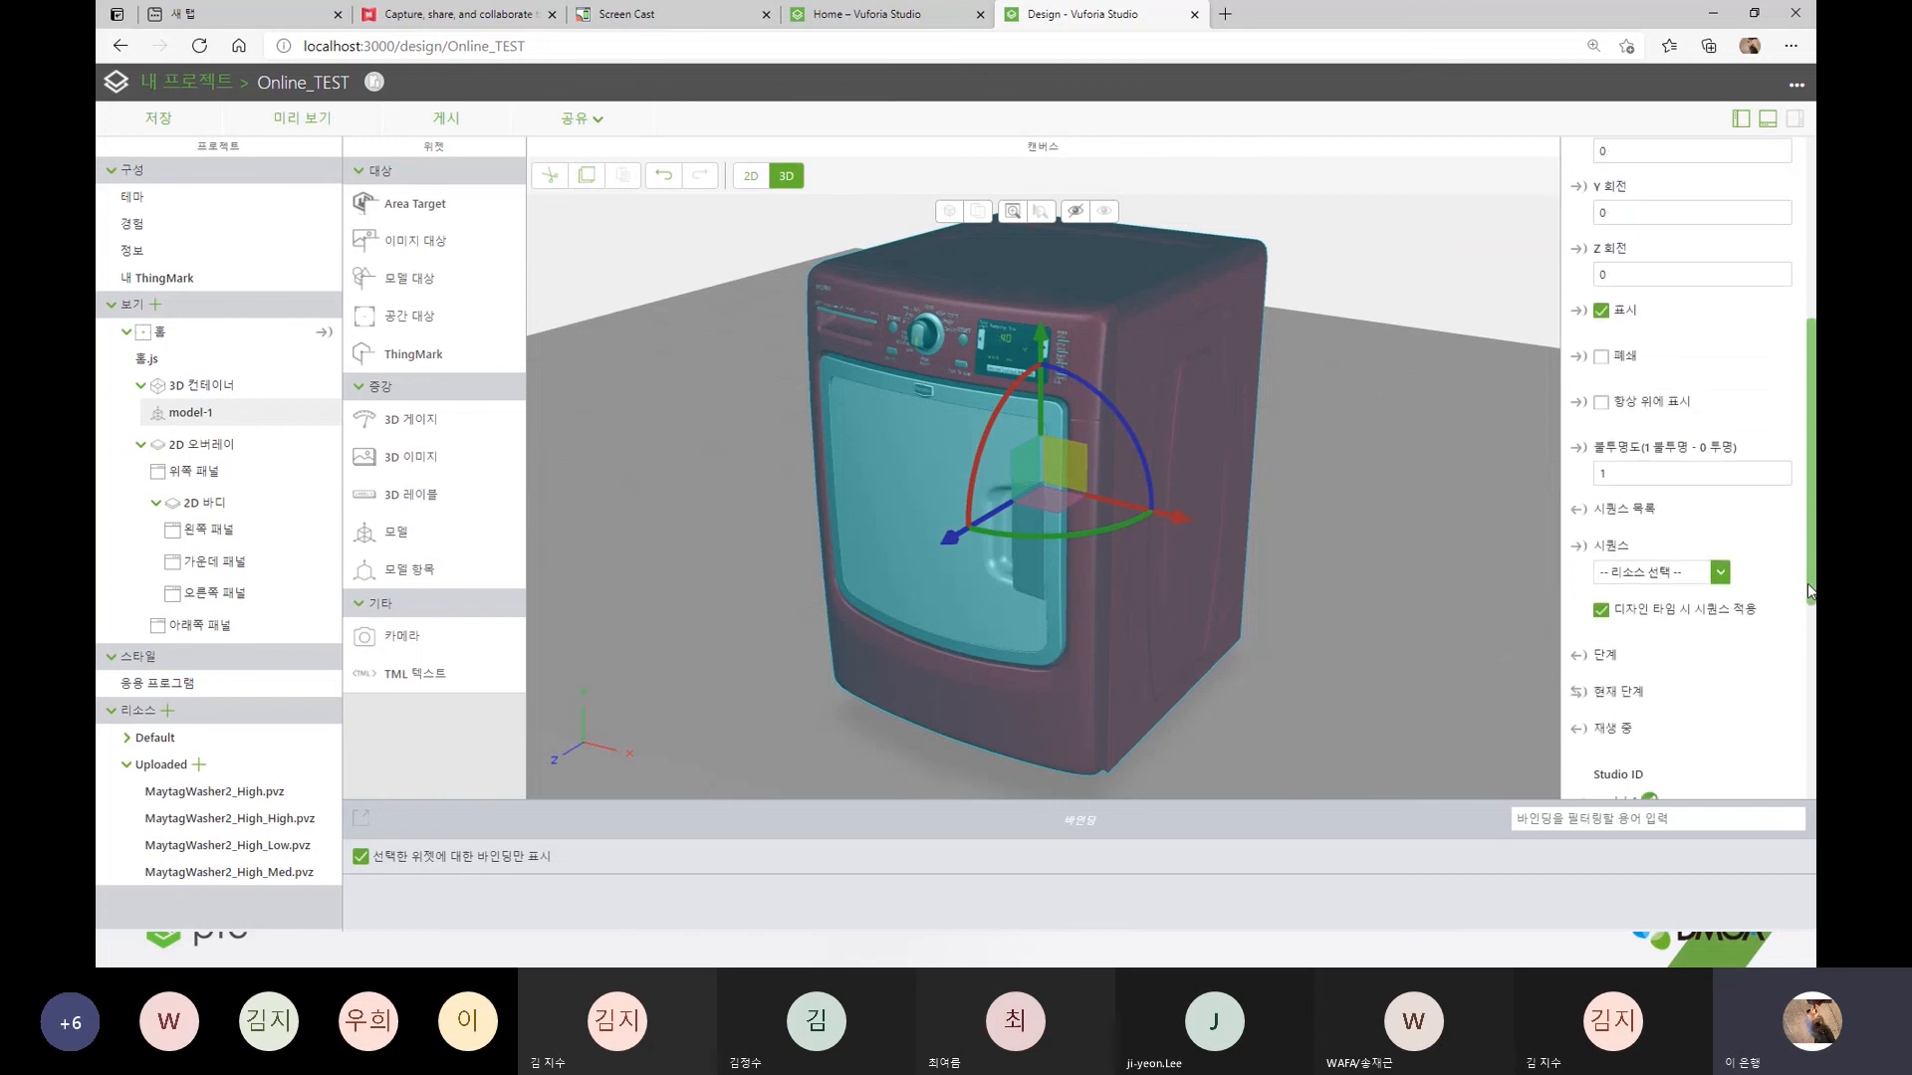
pyautogui.click(1718, 575)
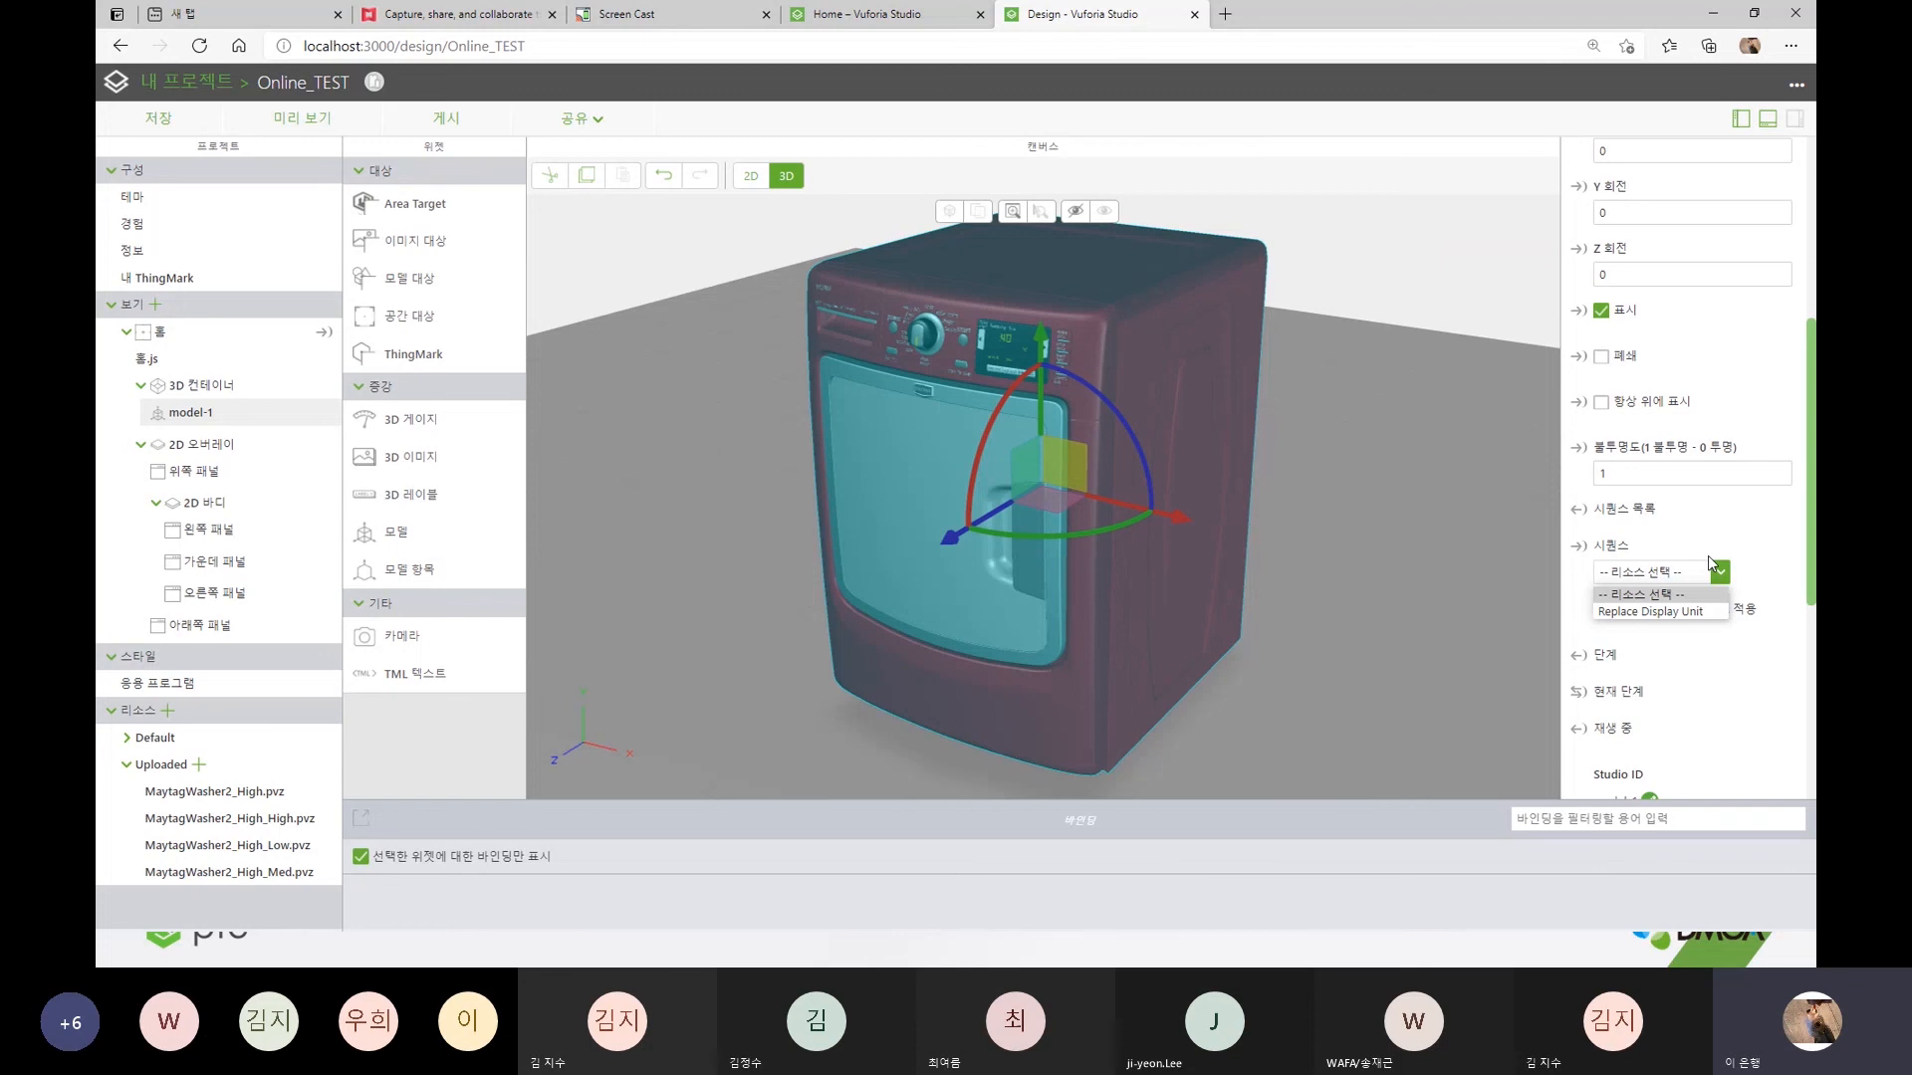
pyautogui.click(1692, 612)
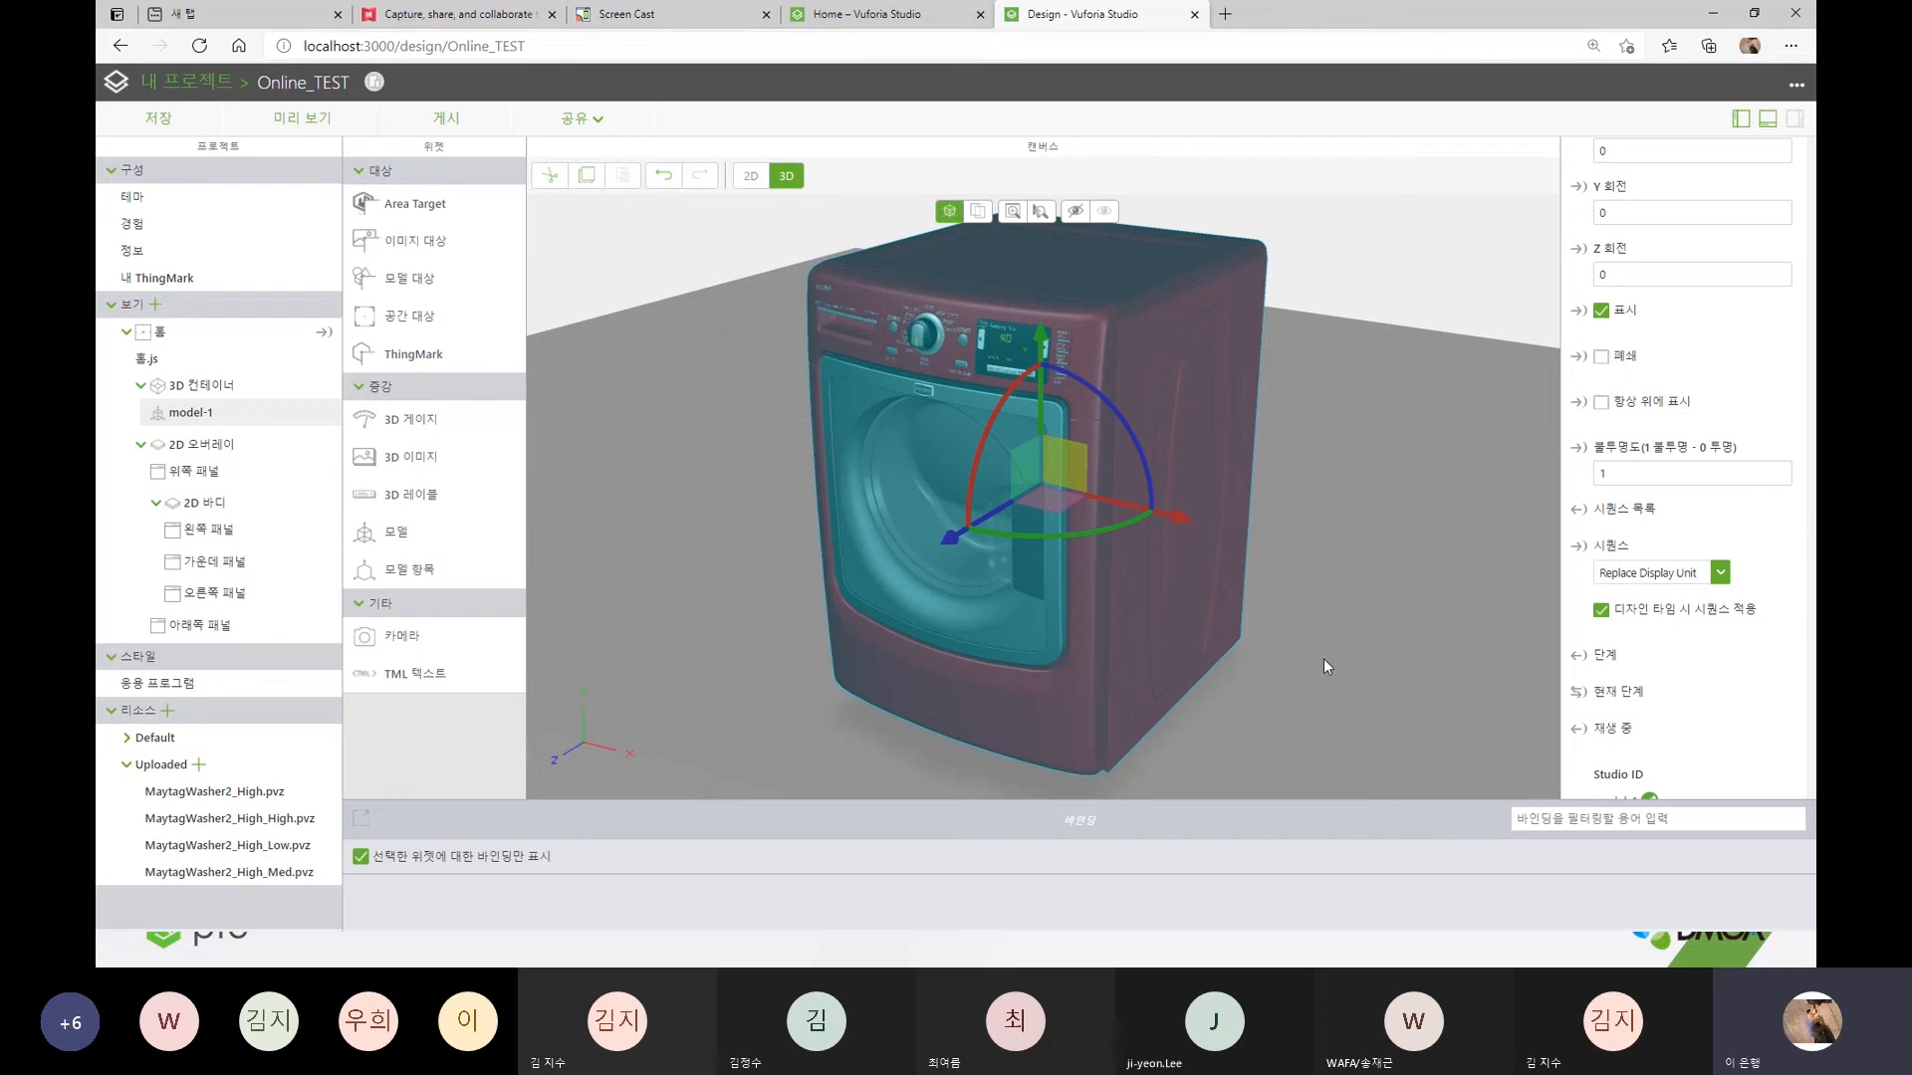
pyautogui.moveTo(1459, 613); pyautogui.dragTo(1342, 677)
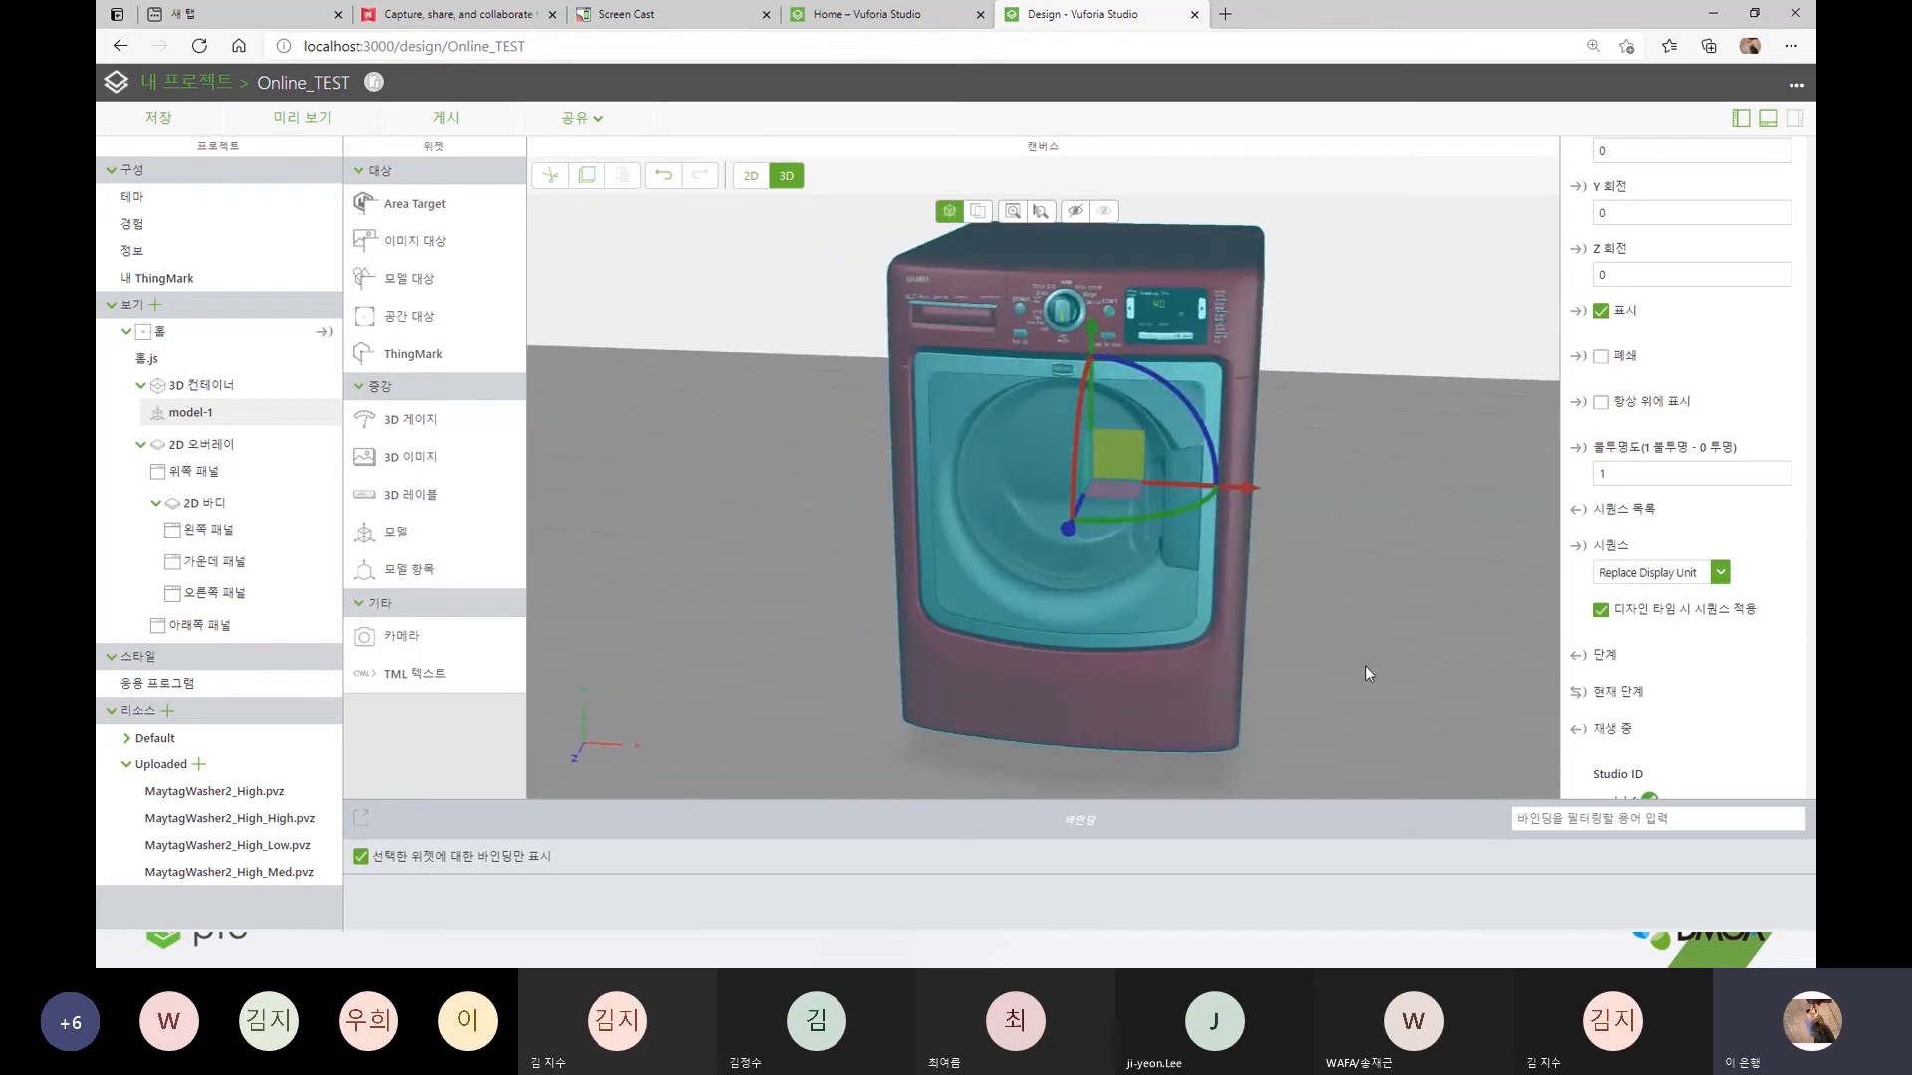
pyautogui.moveTo(1374, 607); pyautogui.dragTo(1174, 612)
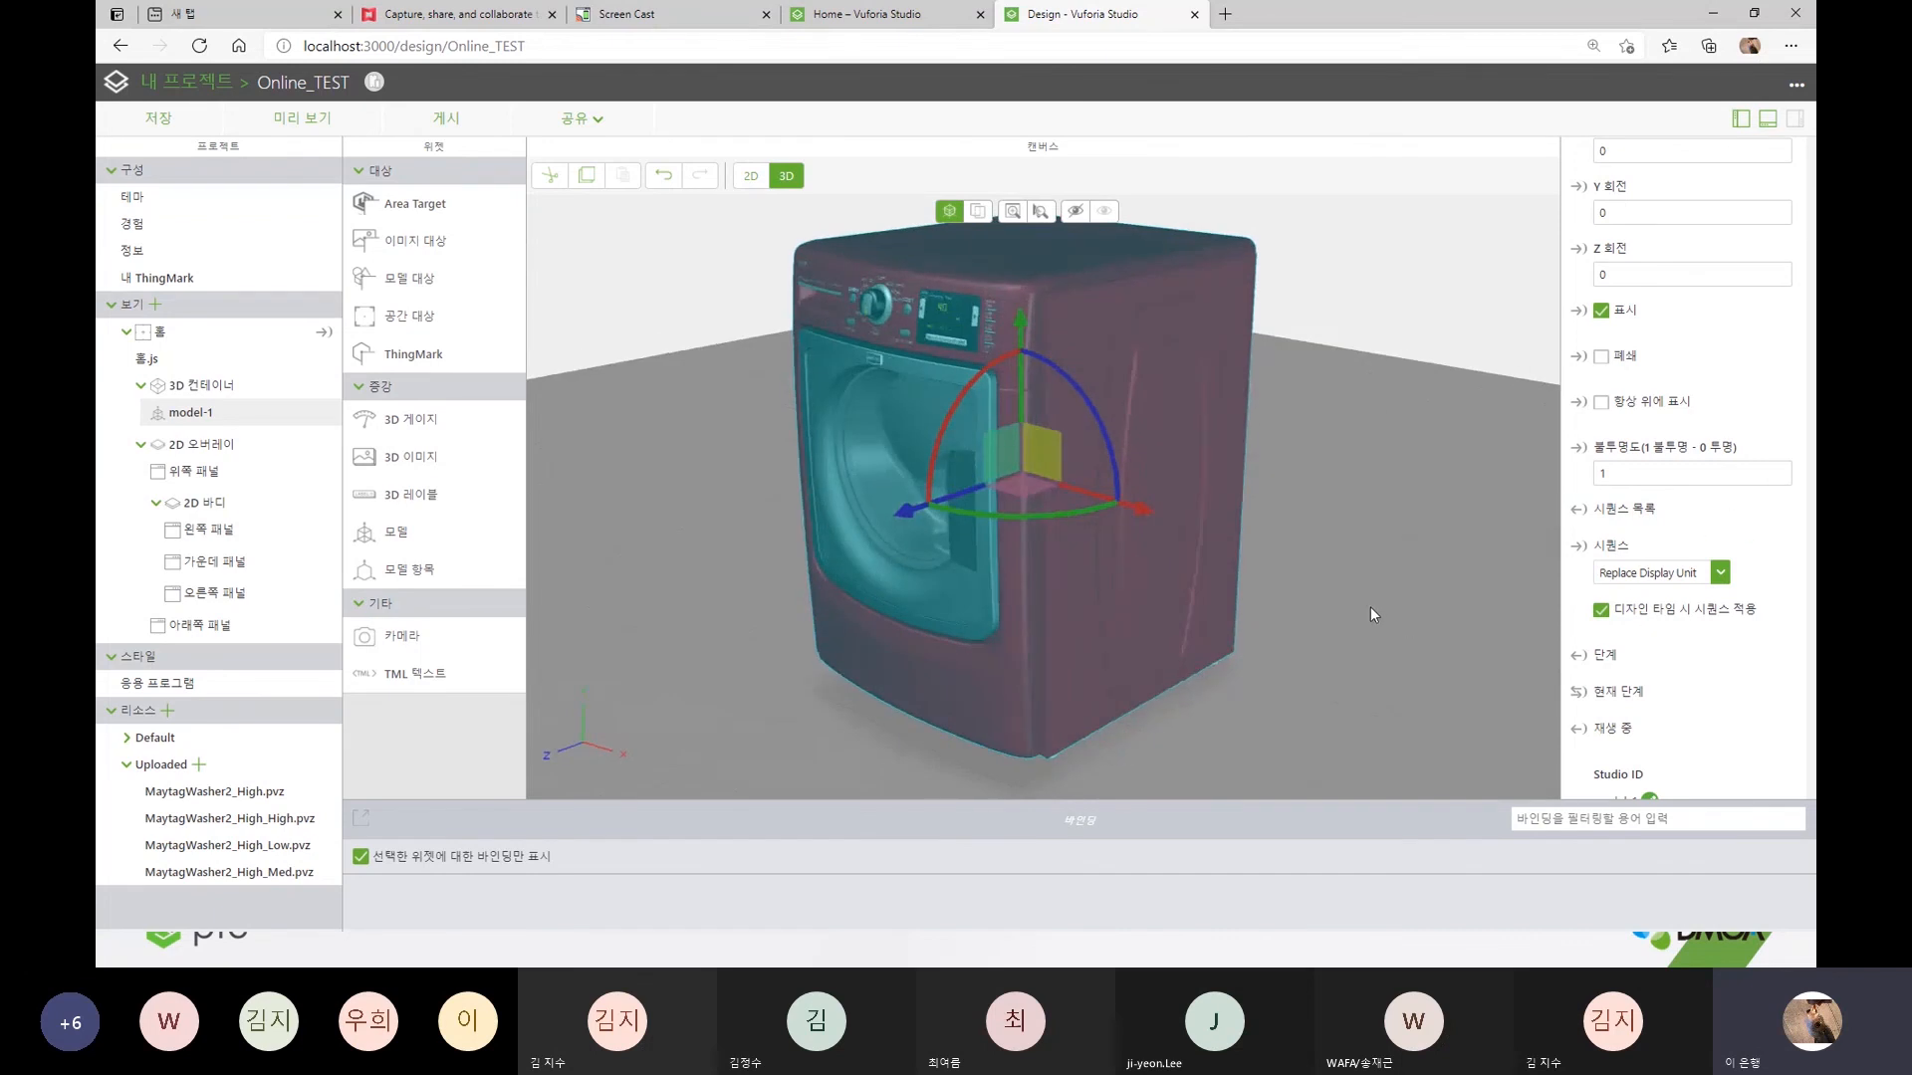
# - Deselect the washer model and open the preview of the Online_TEST project
pyautogui.moveTo(1370, 607); pyautogui.dragTo(1456, 647)
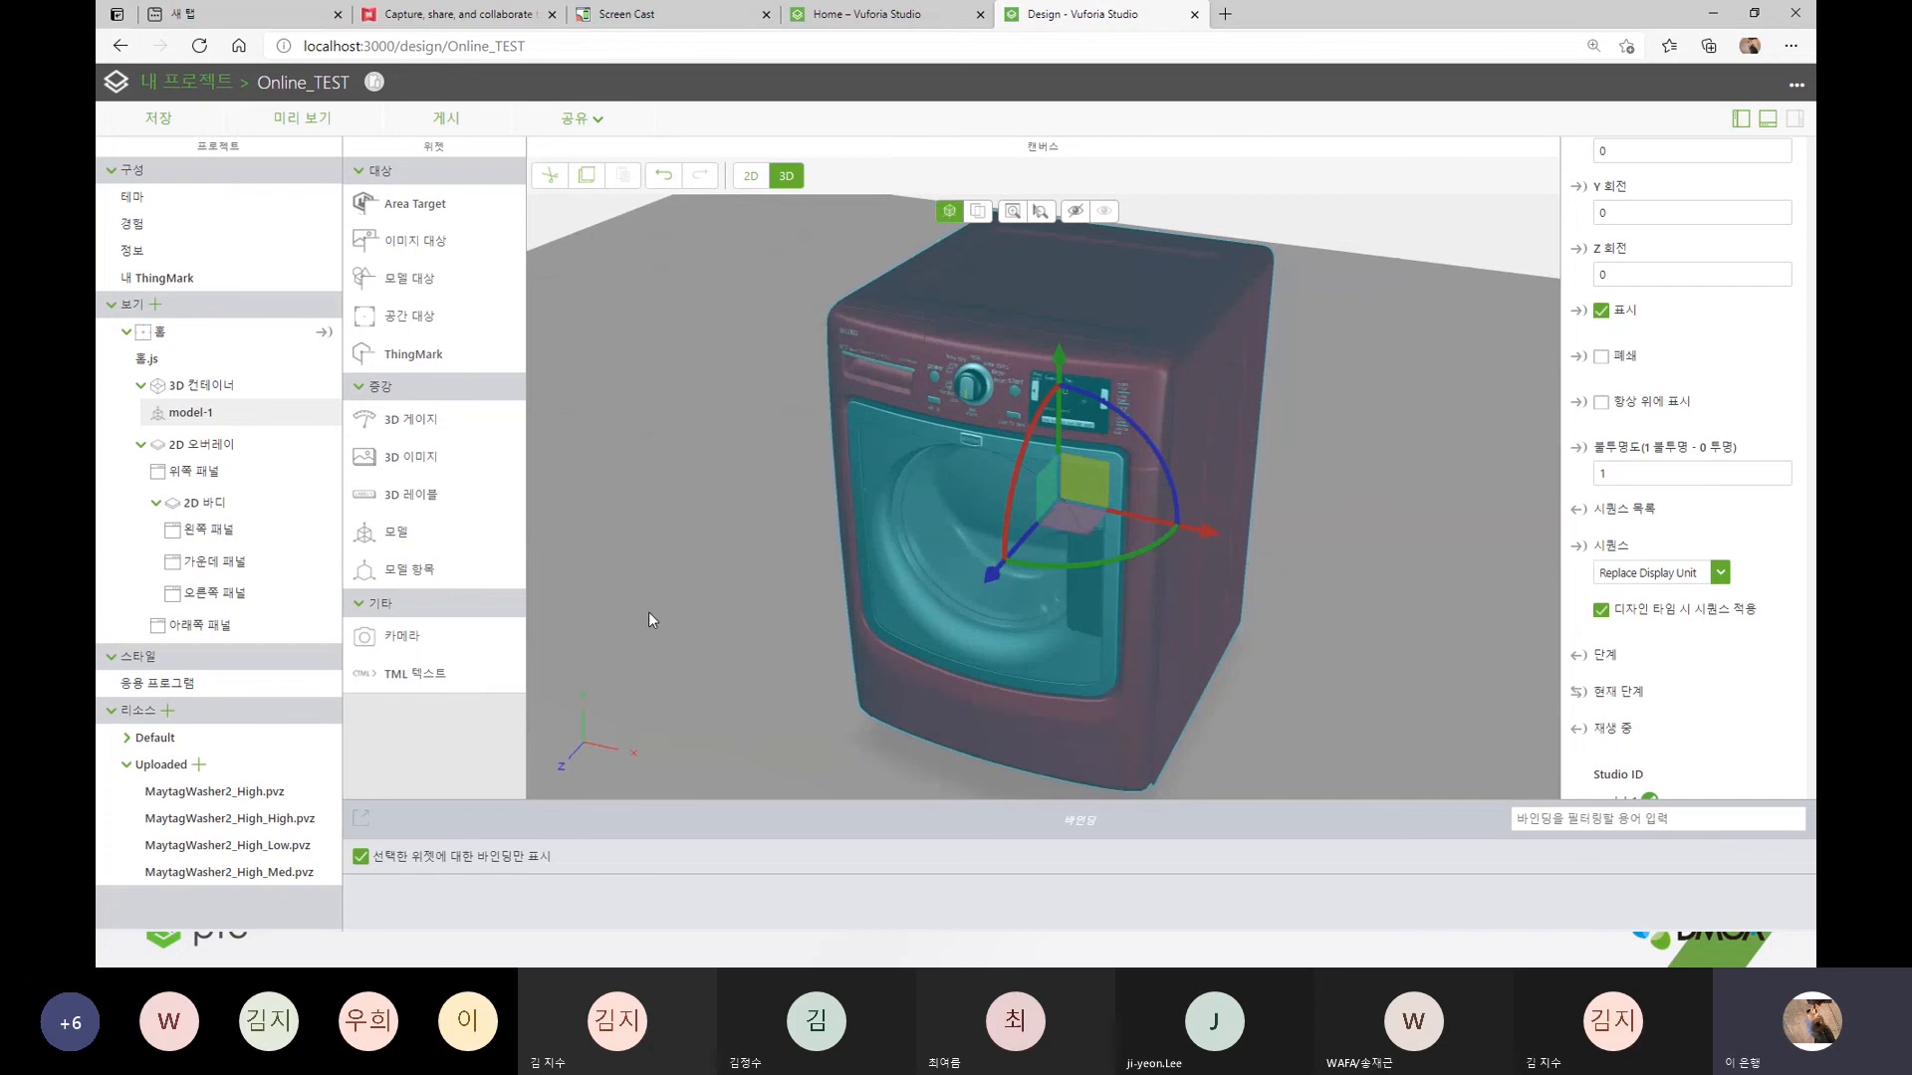
pyautogui.moveTo(648, 612); pyautogui.dragTo(653, 550)
pyautogui.moveTo(733, 618); pyautogui.dragTo(681, 555, button='right')
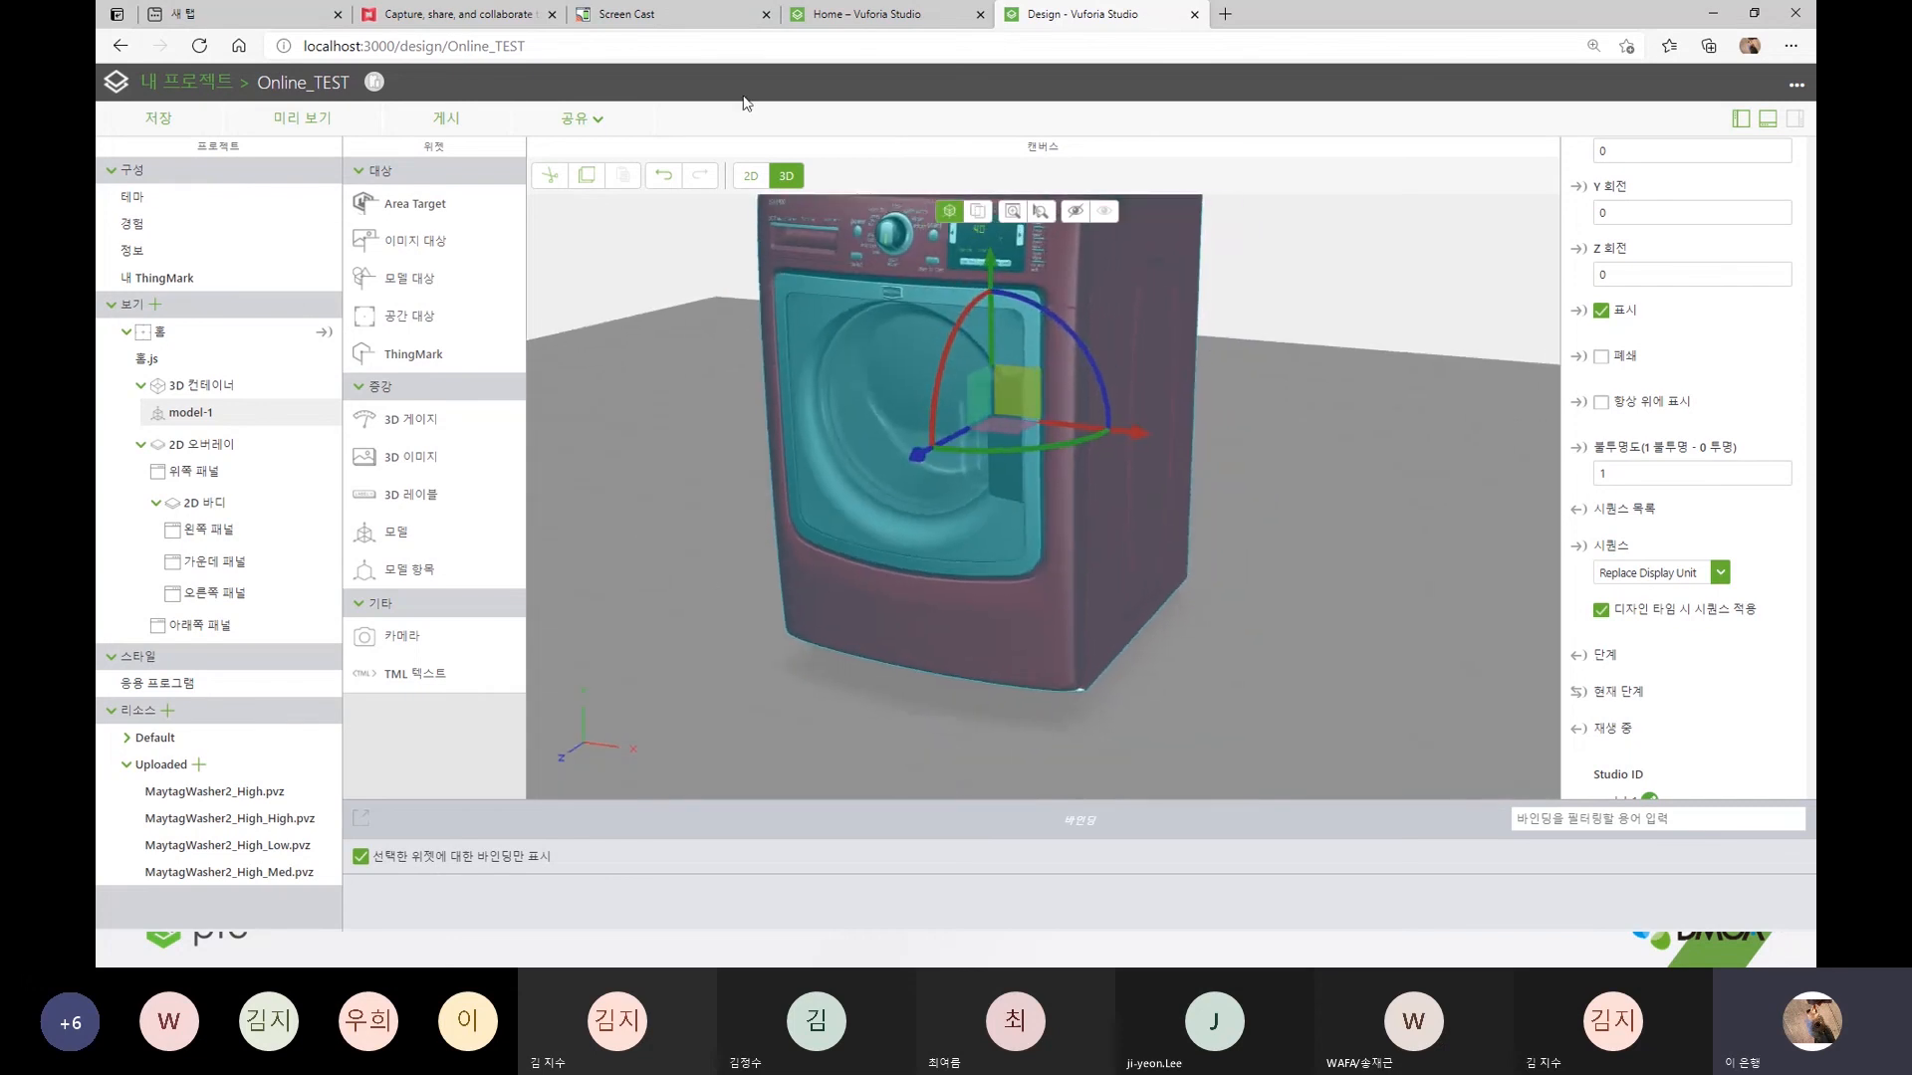
pyautogui.click(330, 126)
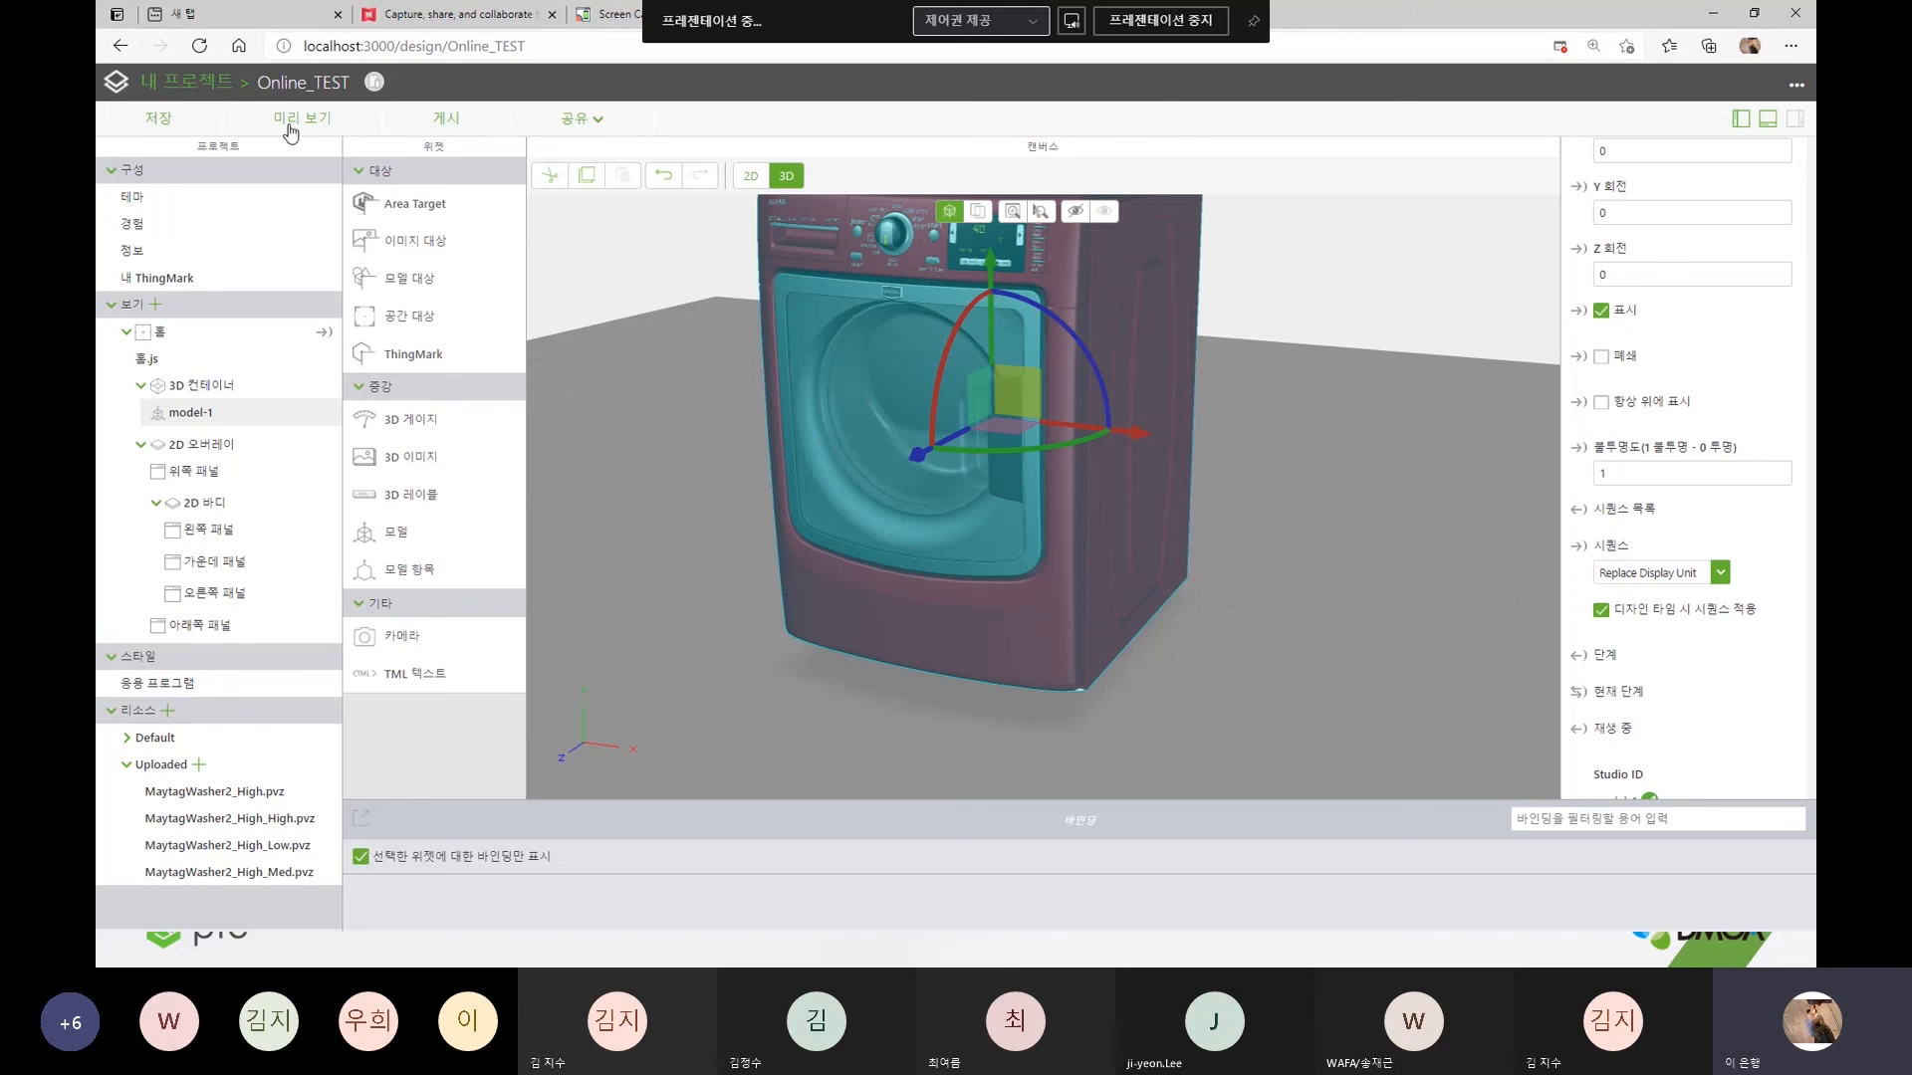
pyautogui.click(557, 418)
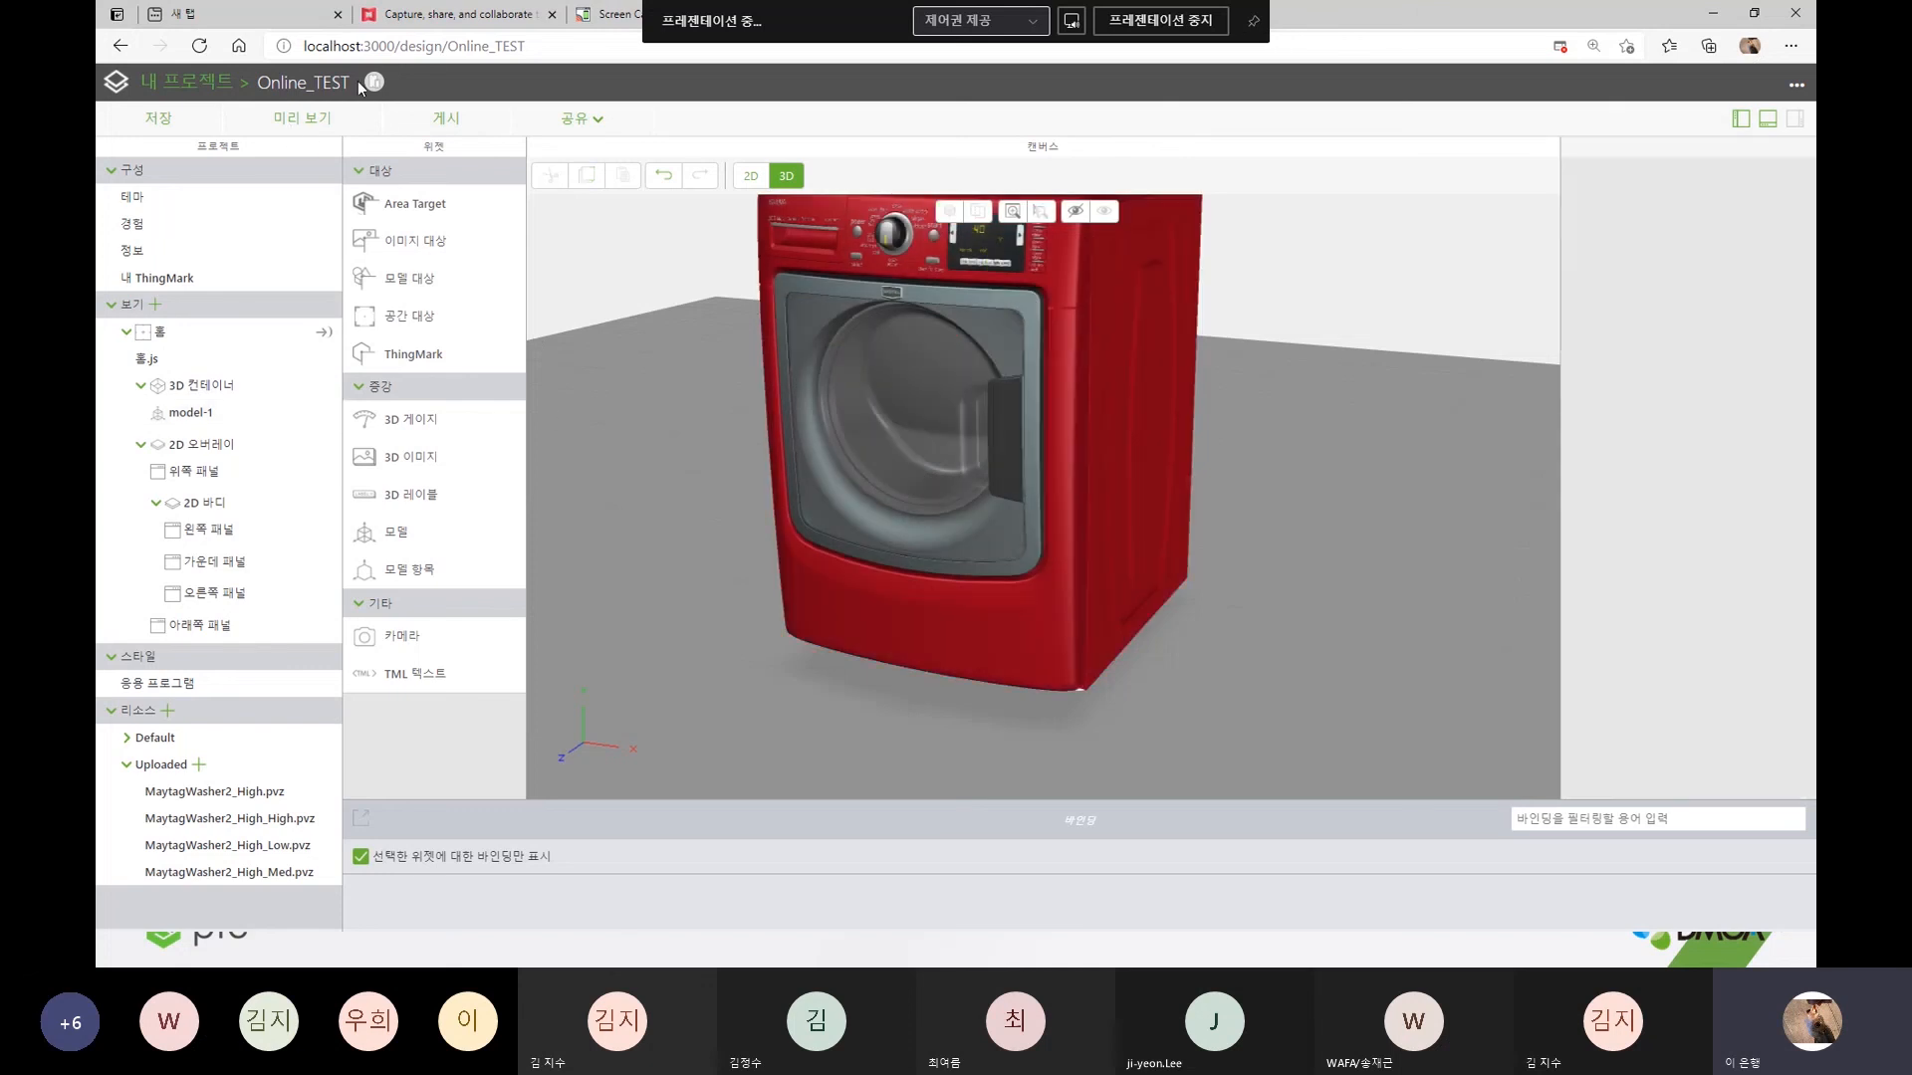
pyautogui.click(292, 121)
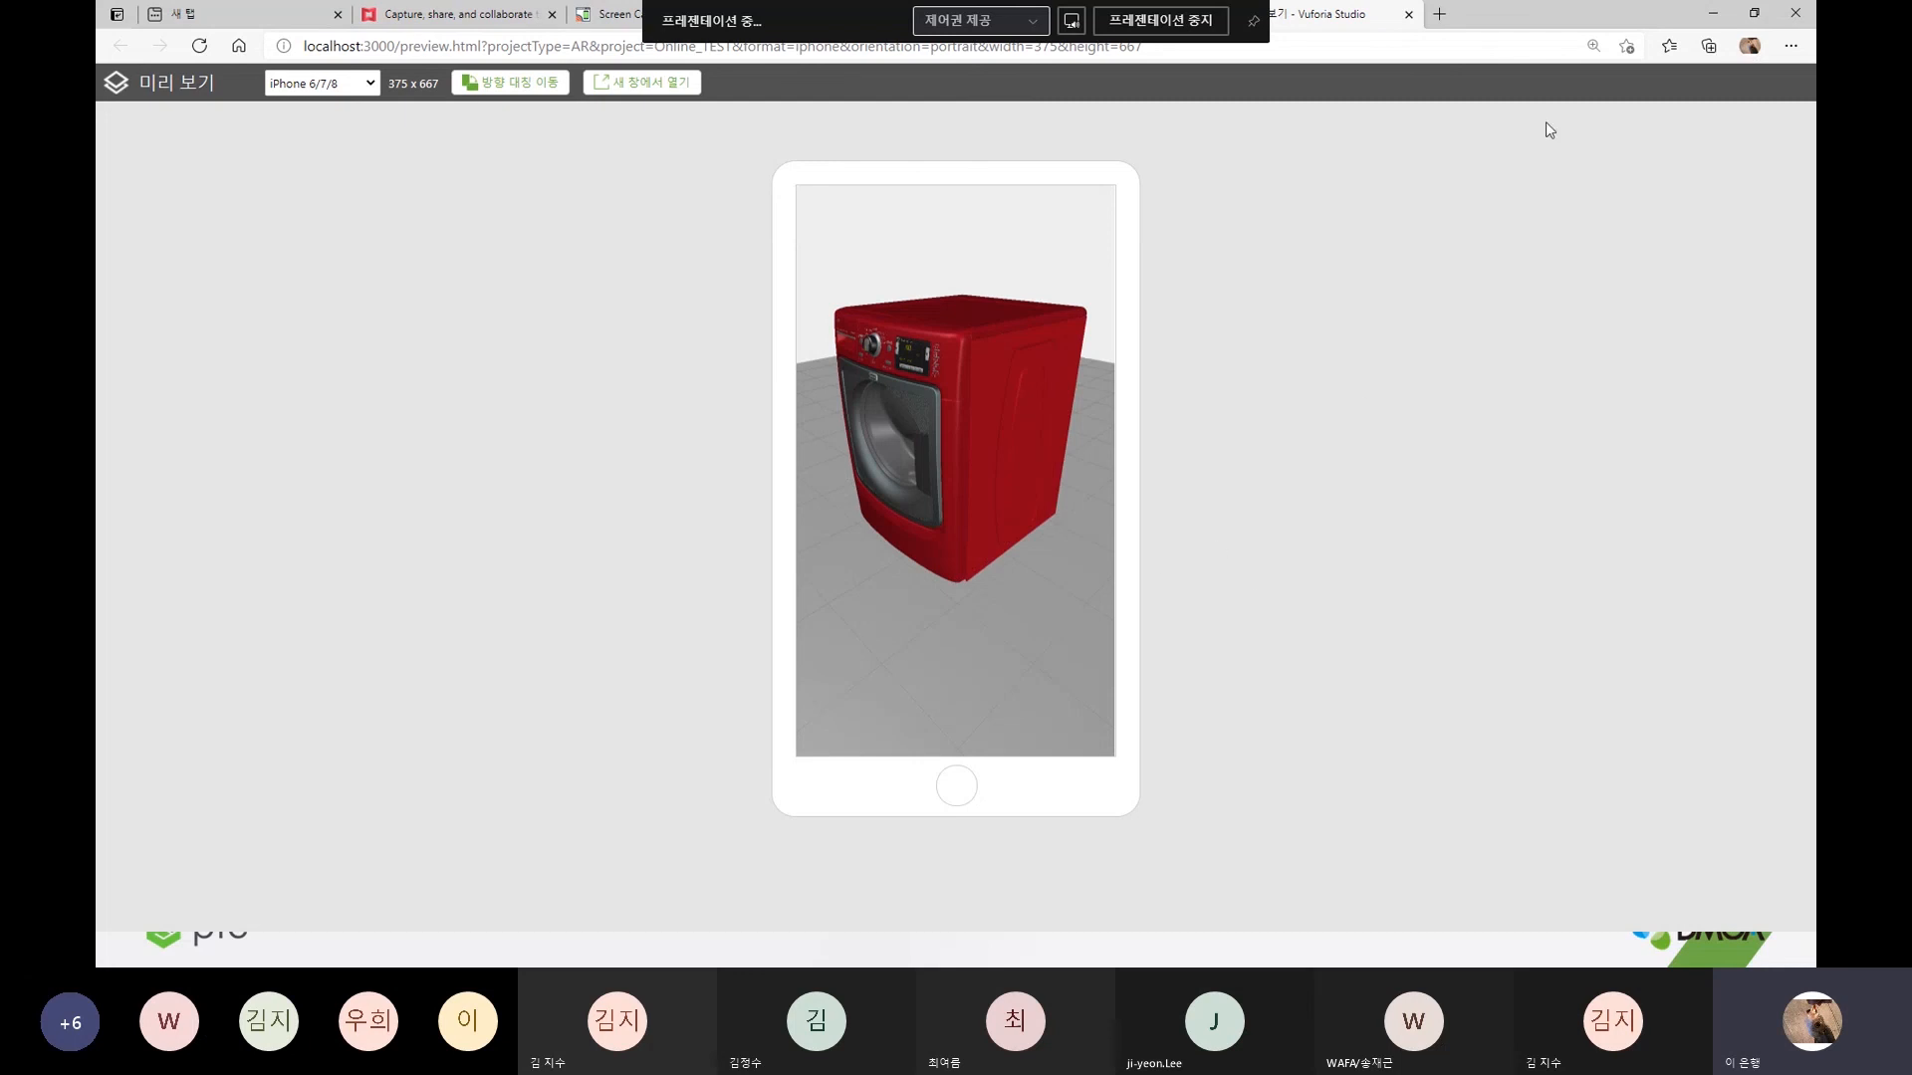
# - Examine the washer from several angles in the iPhone 6/7/8 preview
pyautogui.click(1251, 27)
pyautogui.click(1260, 150)
pyautogui.moveTo(960, 553); pyautogui.dragTo(972, 631)
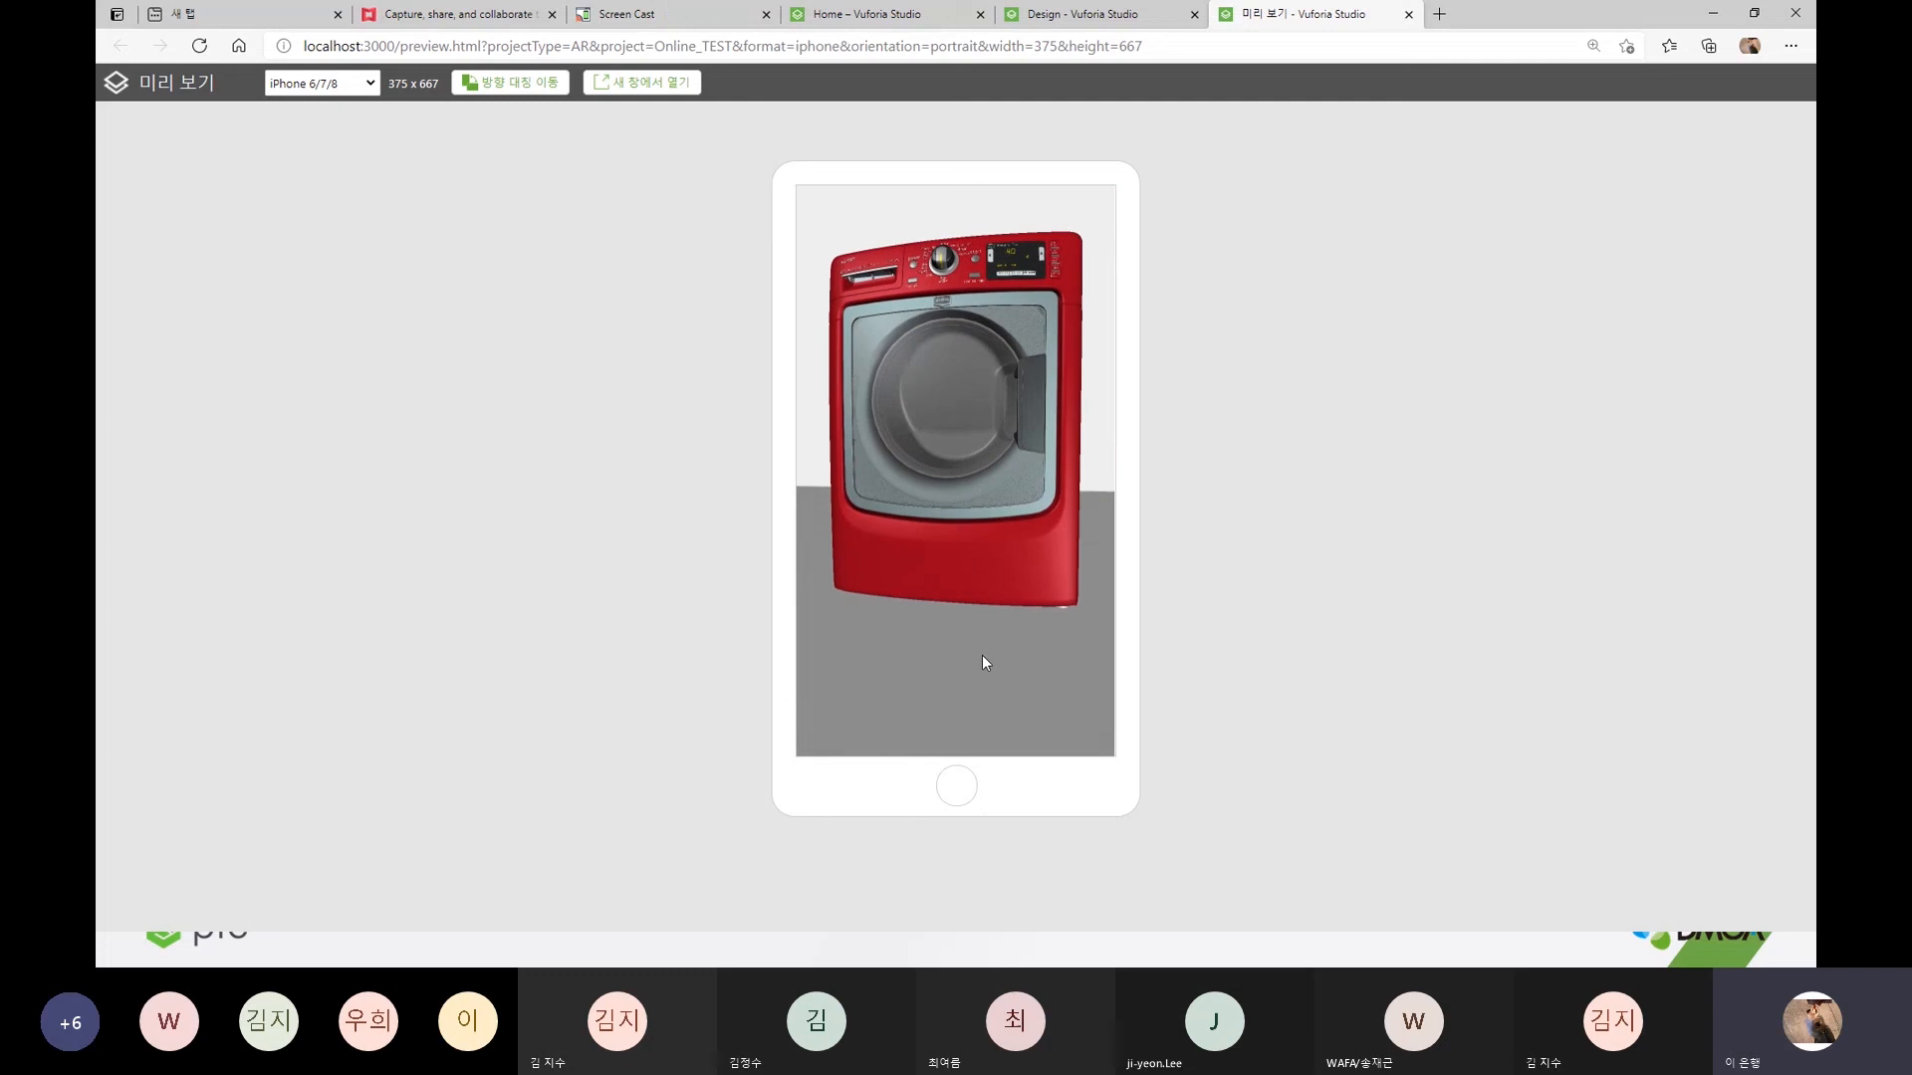
pyautogui.moveTo(1011, 666); pyautogui.dragTo(1043, 559)
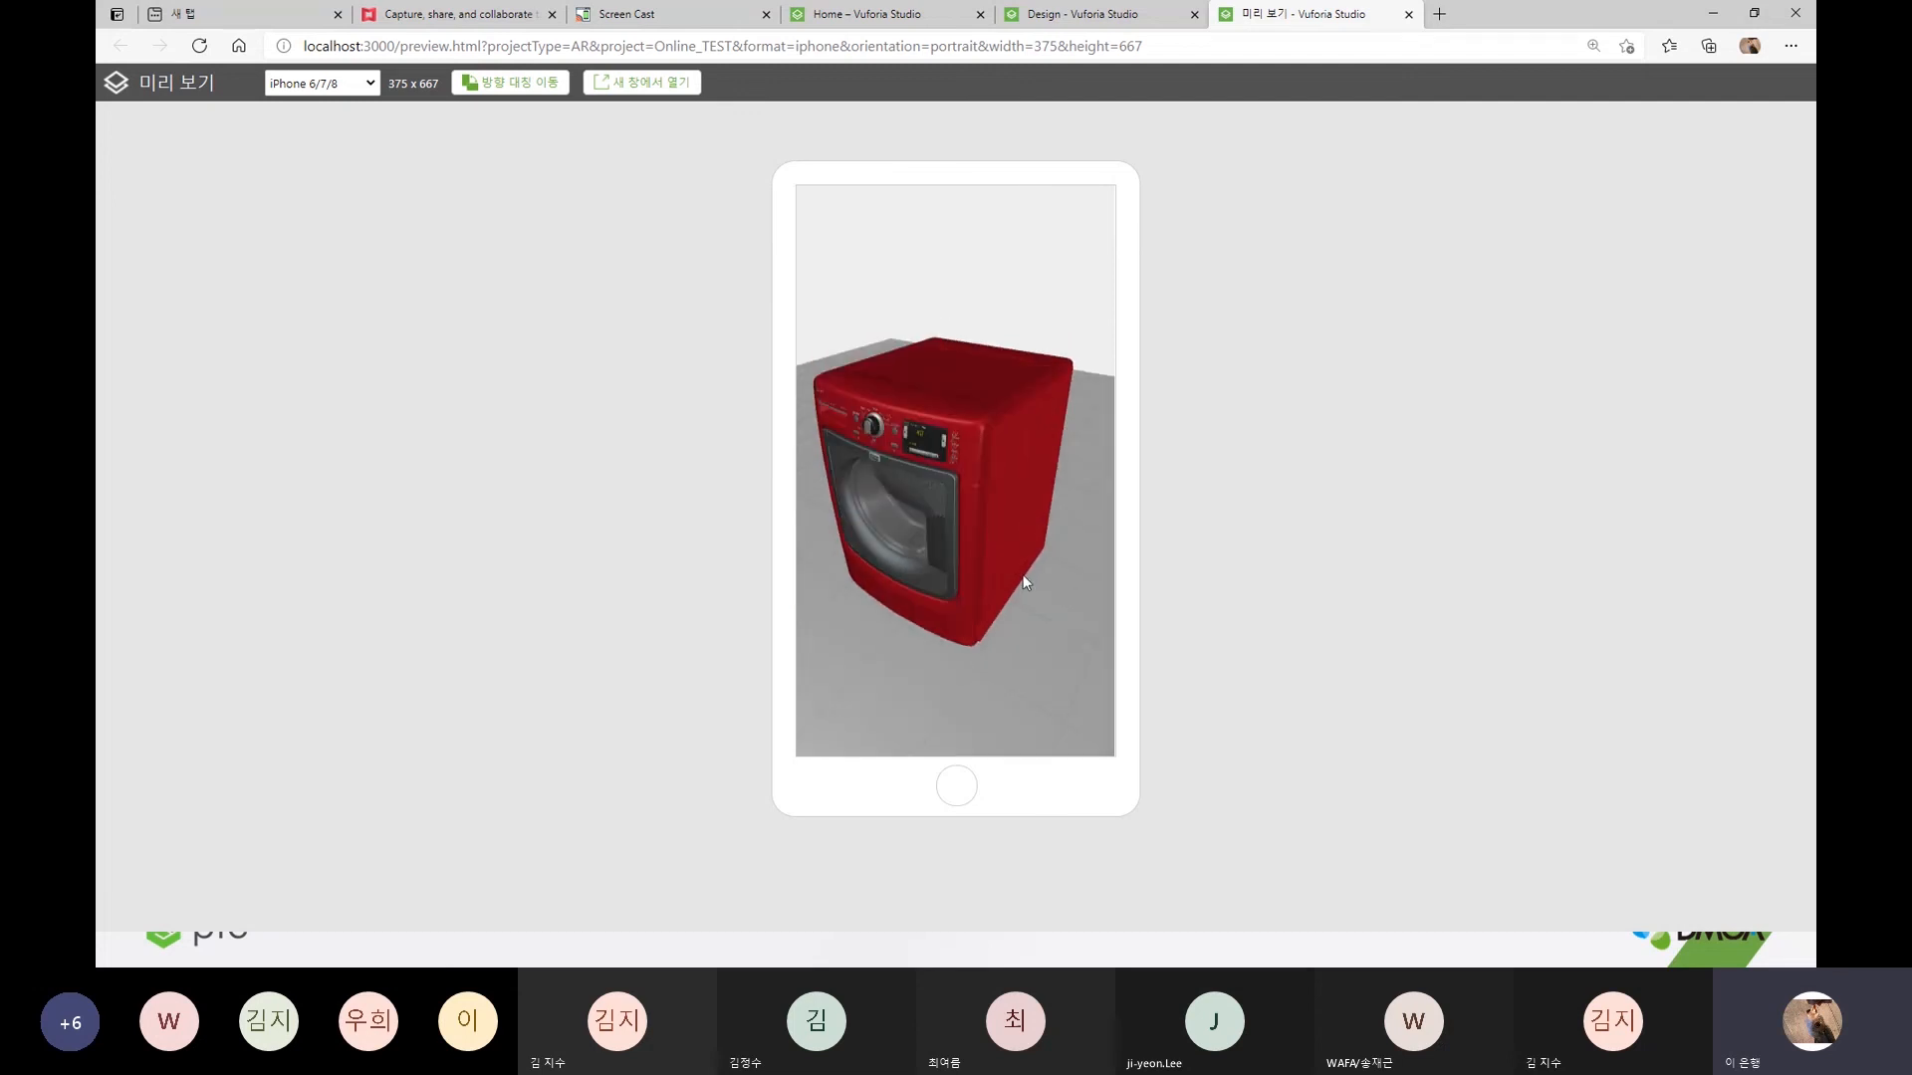
pyautogui.moveTo(966, 589)
pyautogui.mouseDown()
pyautogui.moveTo(983, 558)
pyautogui.moveTo(1034, 642)
pyautogui.moveTo(1016, 623)
pyautogui.moveTo(995, 665)
pyautogui.moveTo(984, 619)
pyautogui.mouseUp()
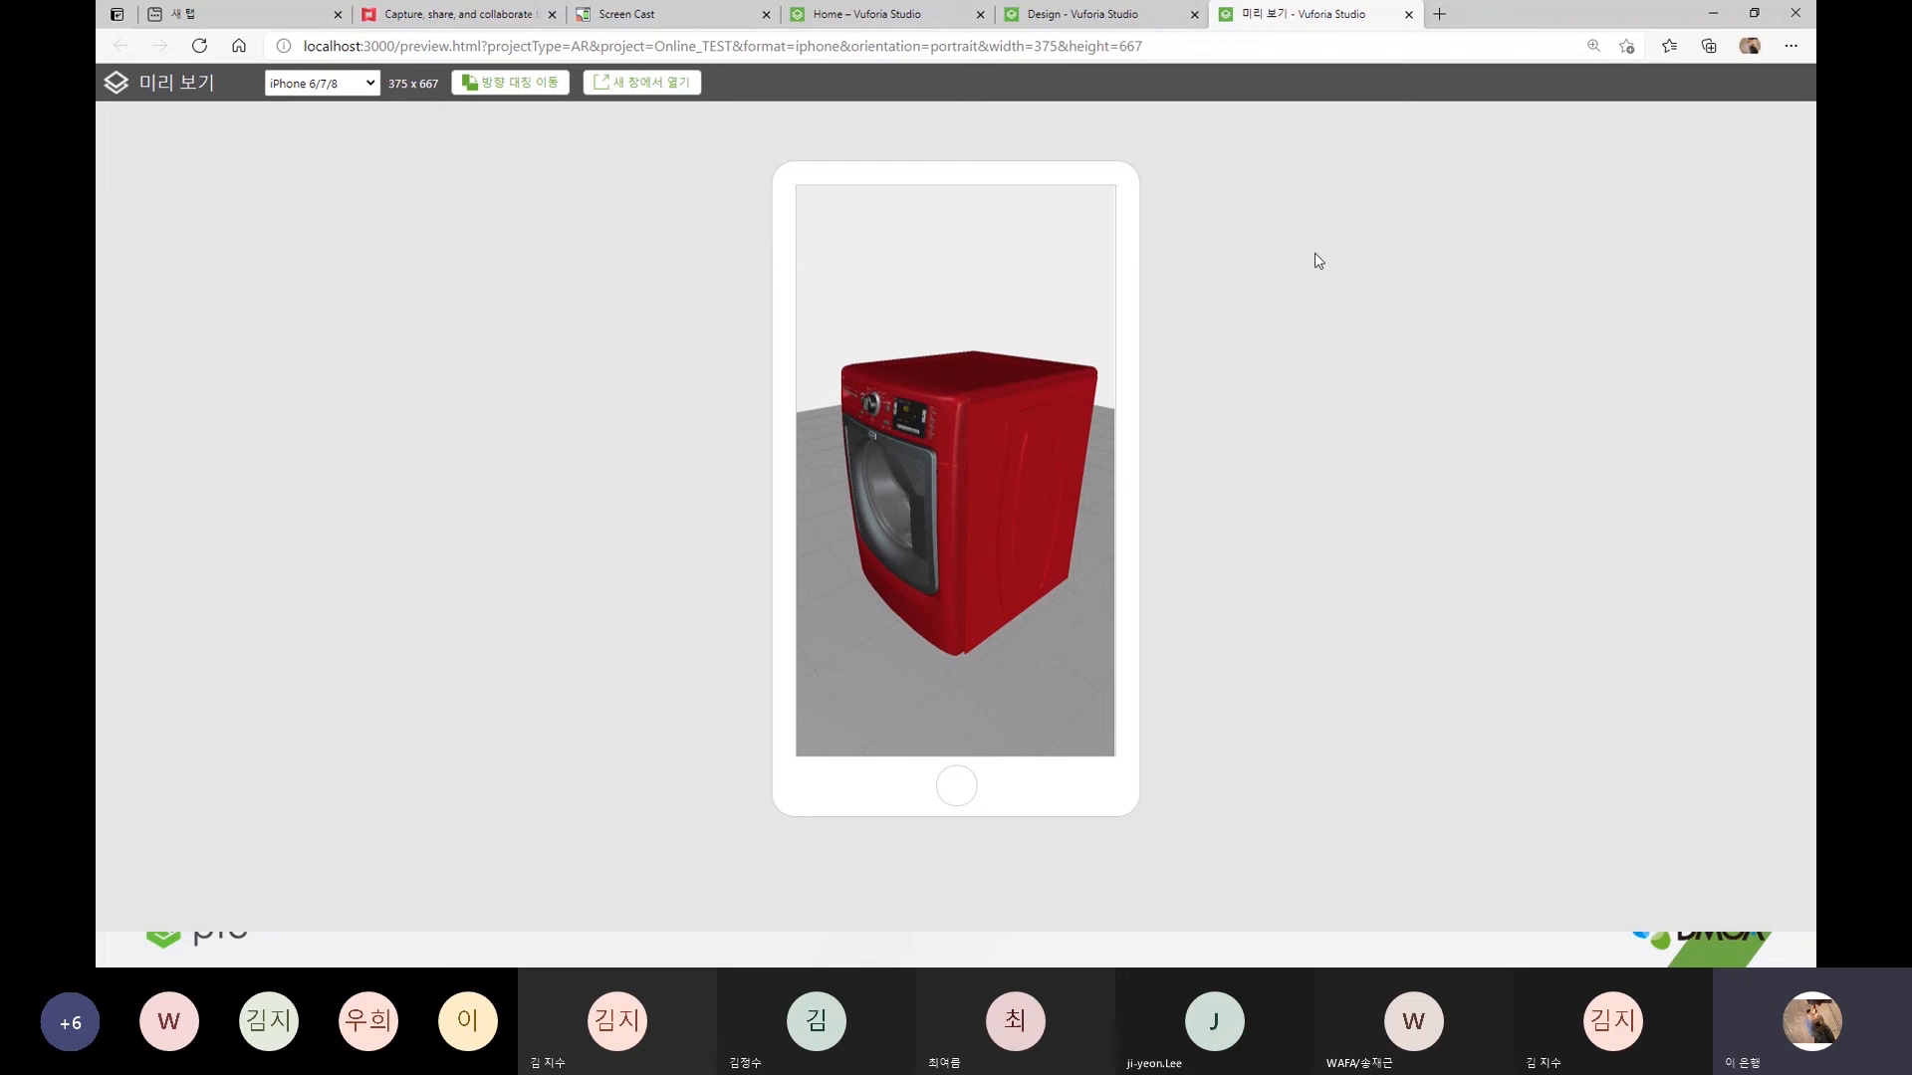
# - Return to the design in 2D and add a button with the text Play to the bottom panel (아래쪽 패널)
pyautogui.click(1081, 14)
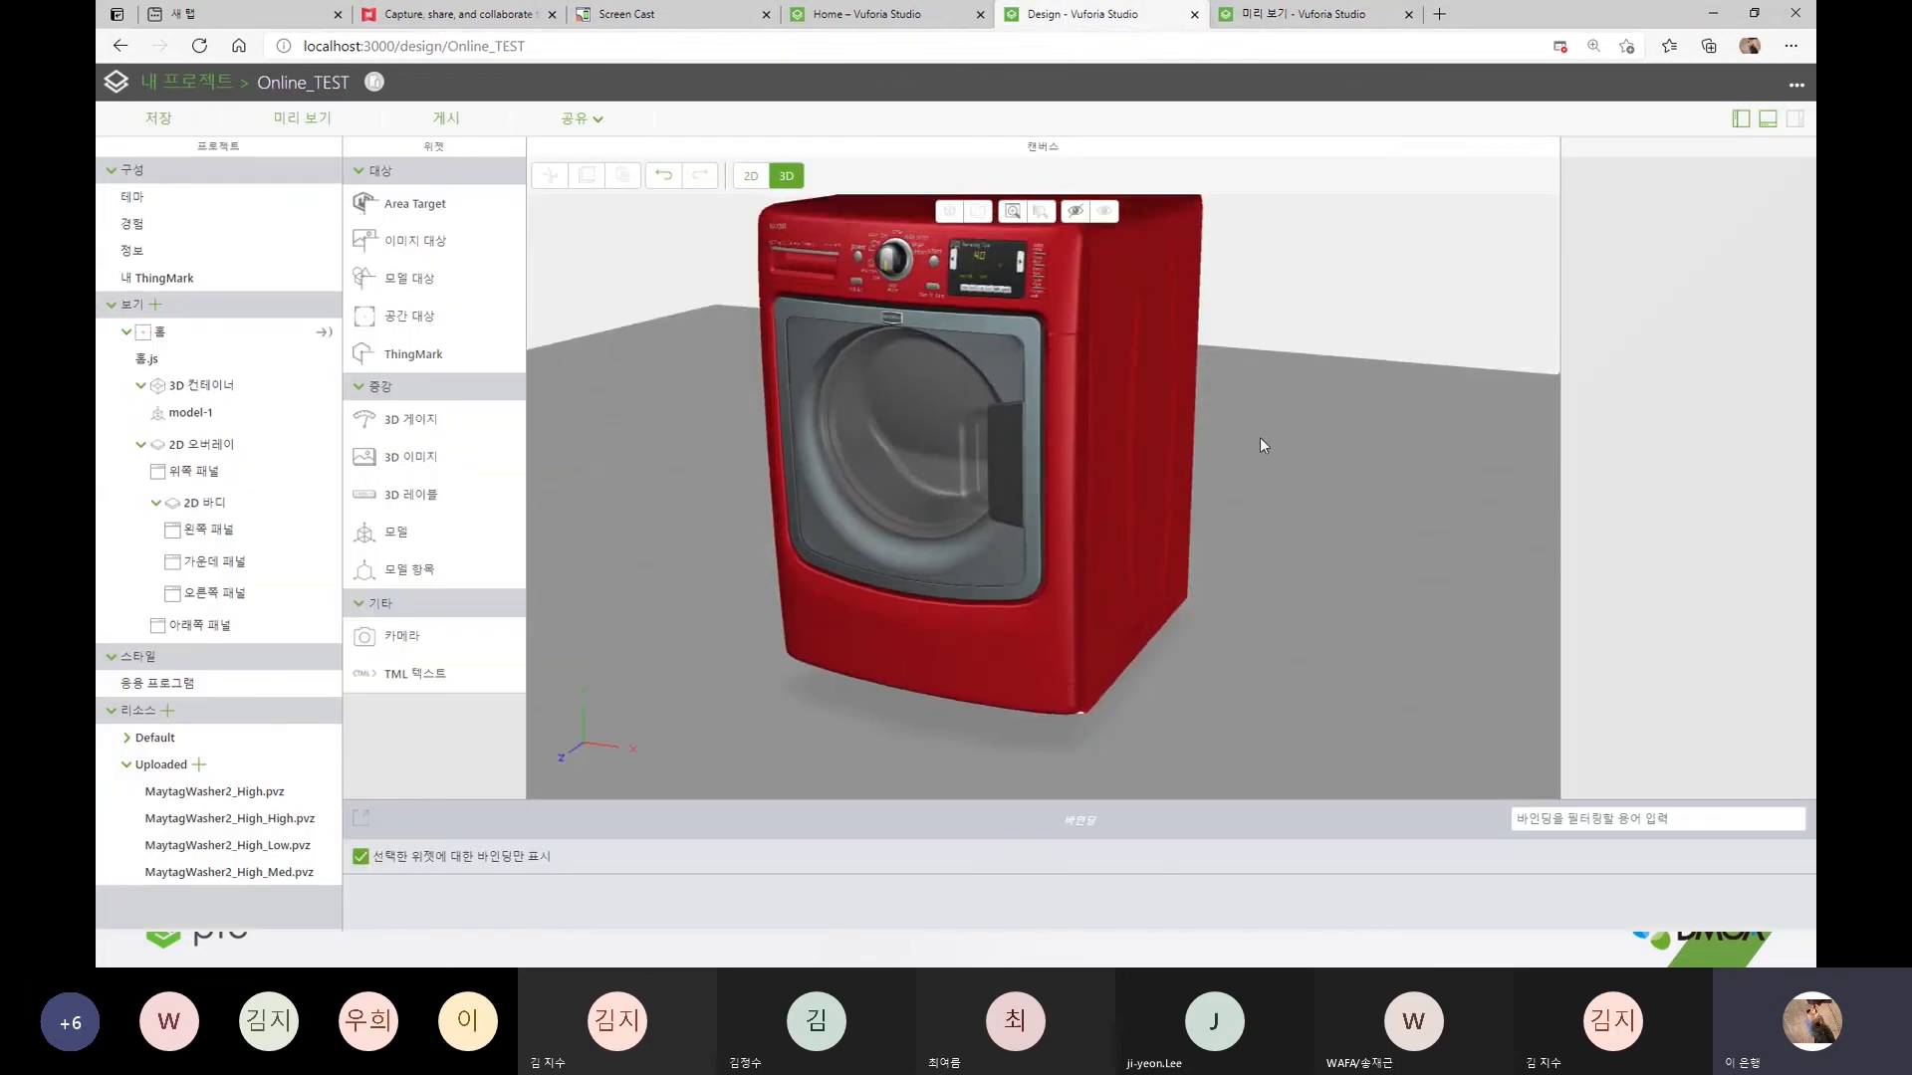
pyautogui.moveTo(1260, 440); pyautogui.dragTo(1250, 461, button='right')
pyautogui.moveTo(1306, 511); pyautogui.dragTo(1268, 506)
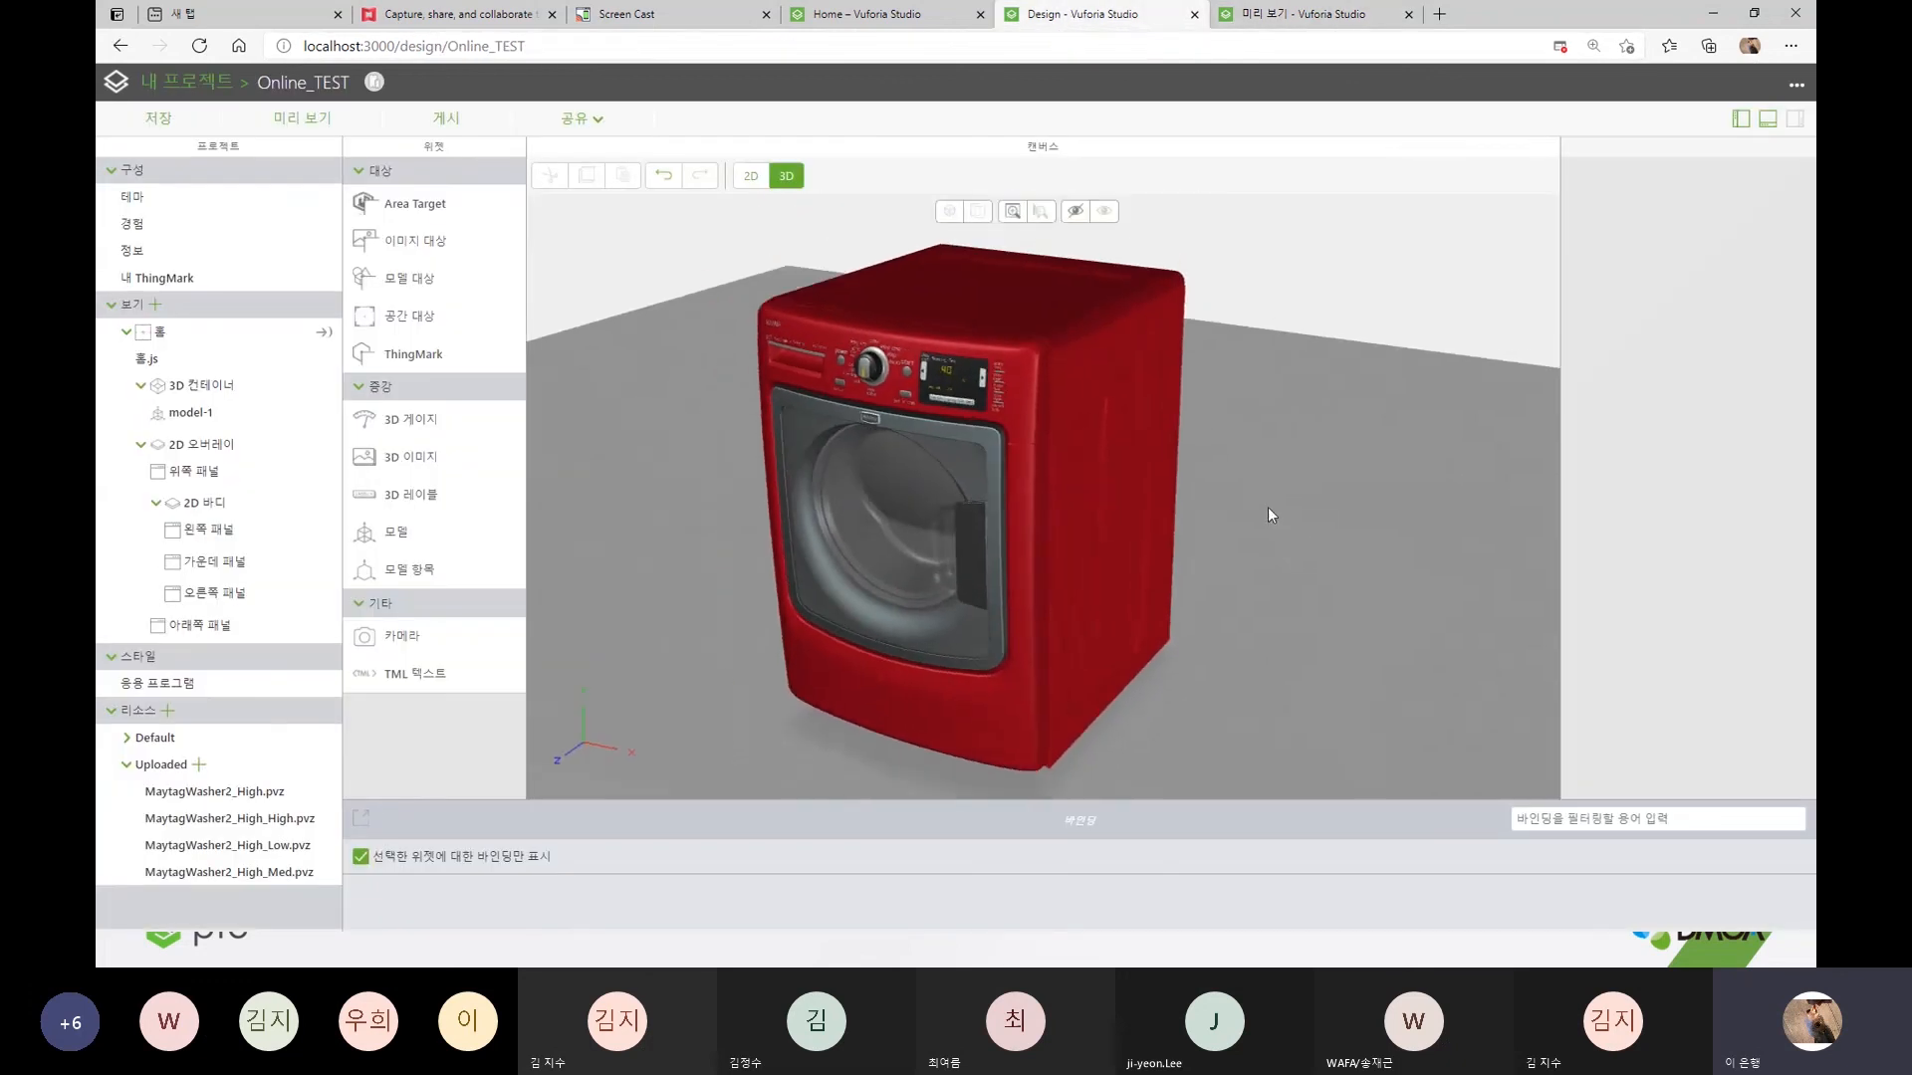
pyautogui.click(750, 175)
pyautogui.scroll(-2, 1414, 516)
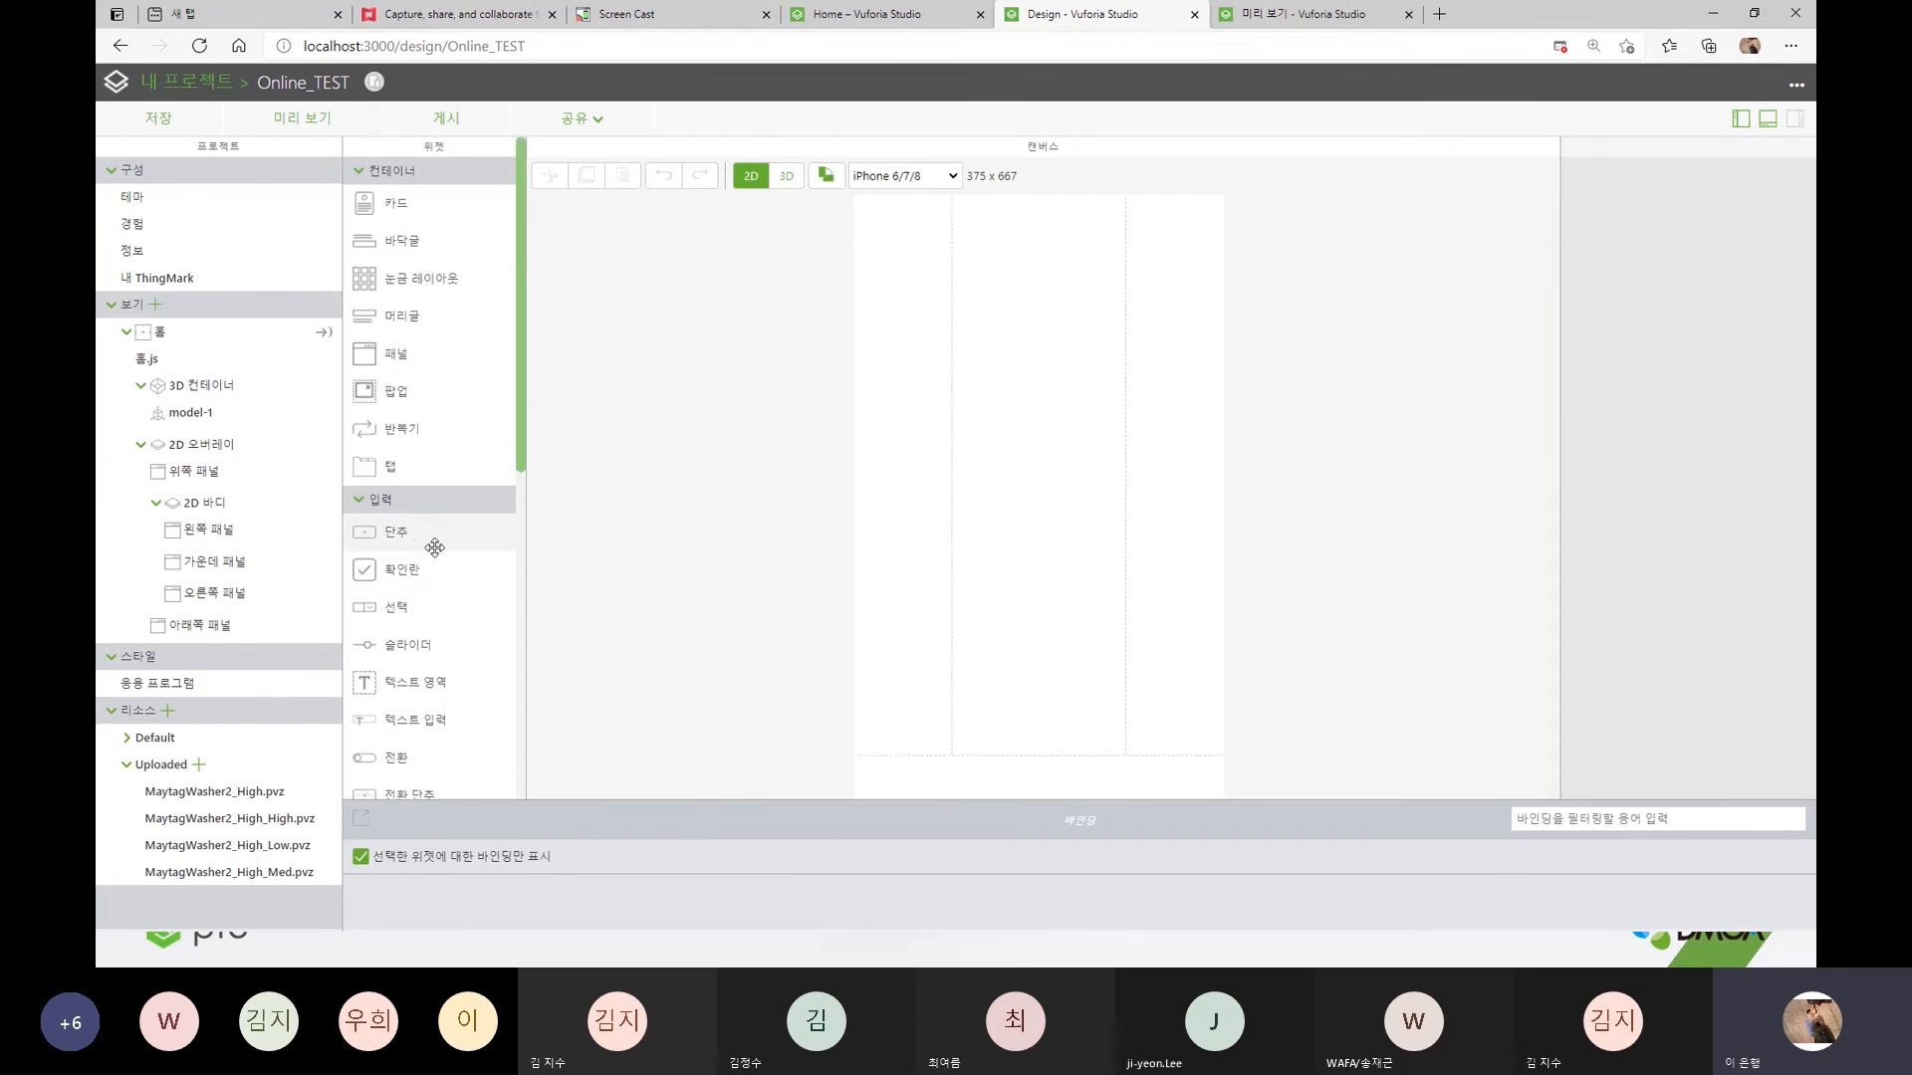
pyautogui.moveTo(424, 540); pyautogui.dragTo(1135, 779)
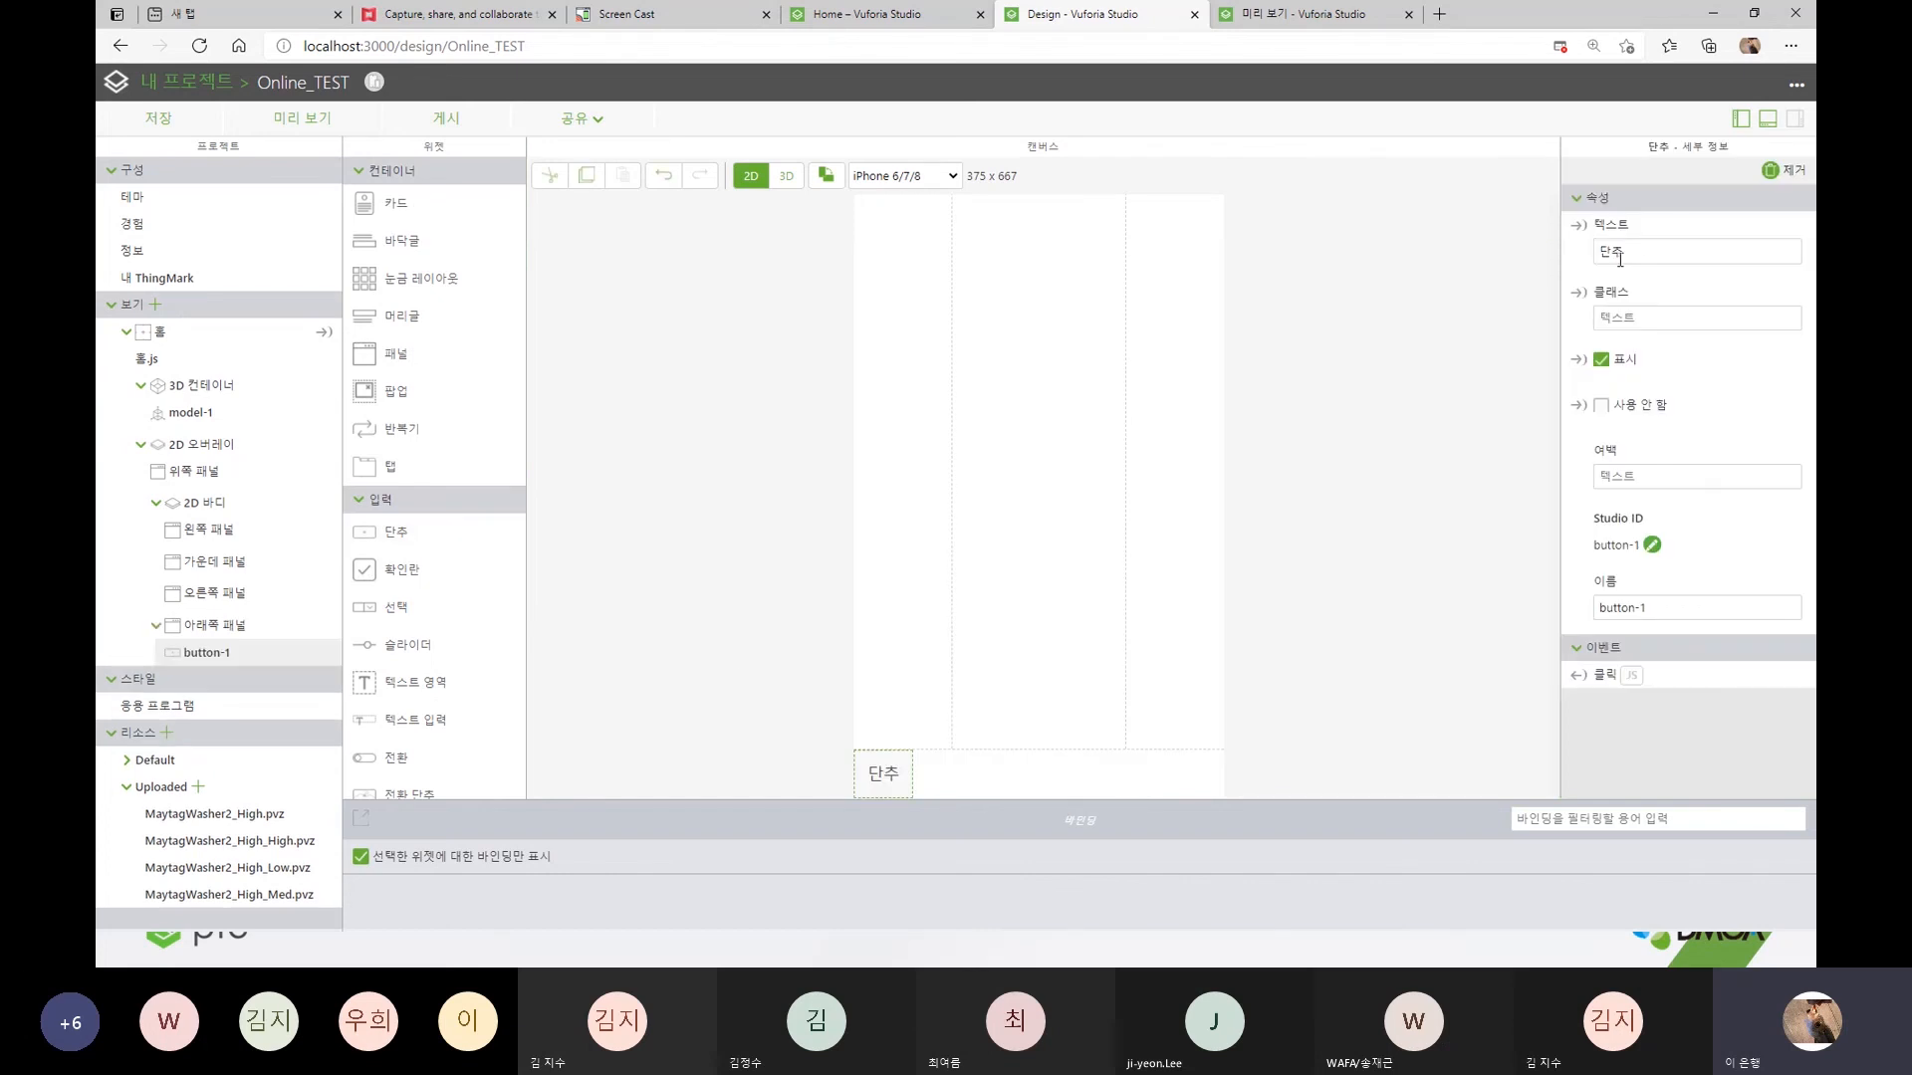
pyautogui.moveTo(1637, 257); pyautogui.dragTo(1255, 230)
pyautogui.write('Play')
# - Bind the Play button's click event (클릭) to model-1's play service (재생)
pyautogui.moveTo(1582, 676); pyautogui.dragTo(880, 774)
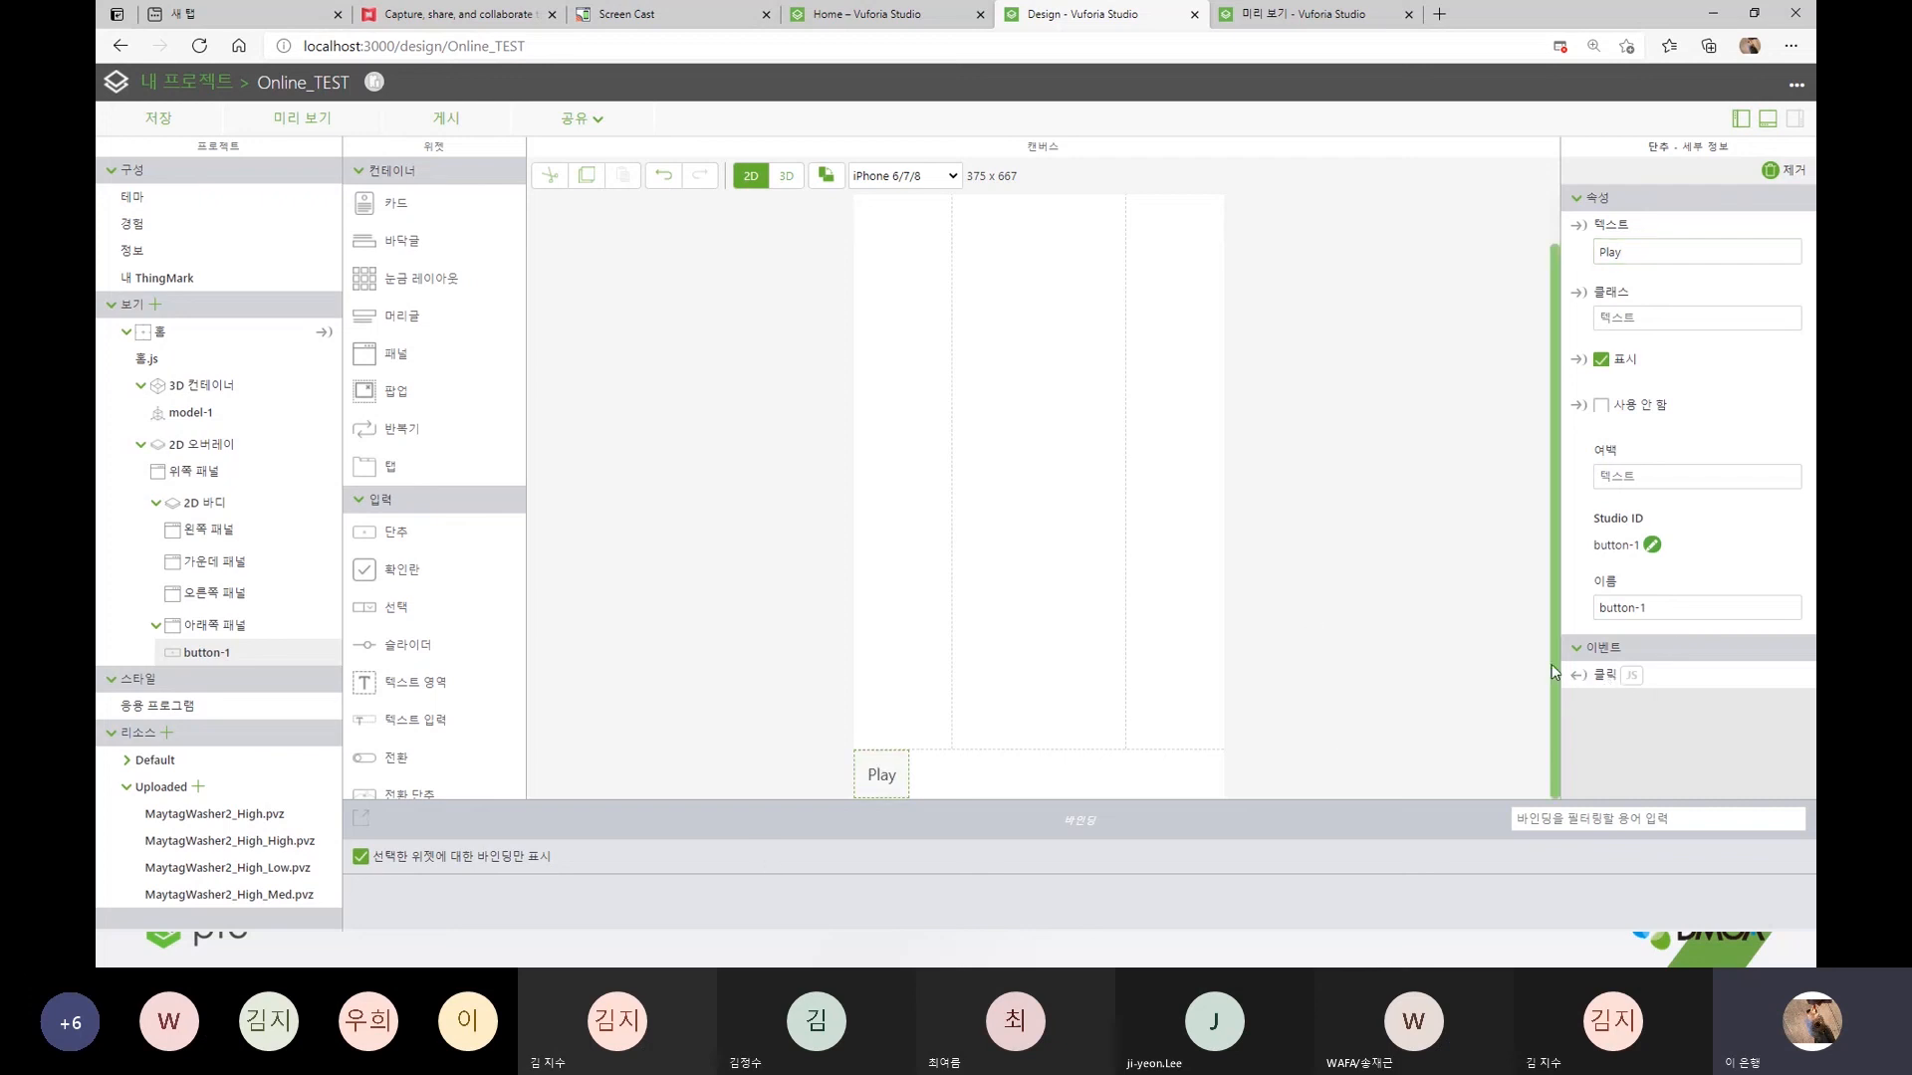
pyautogui.moveTo(1582, 676); pyautogui.dragTo(222, 410)
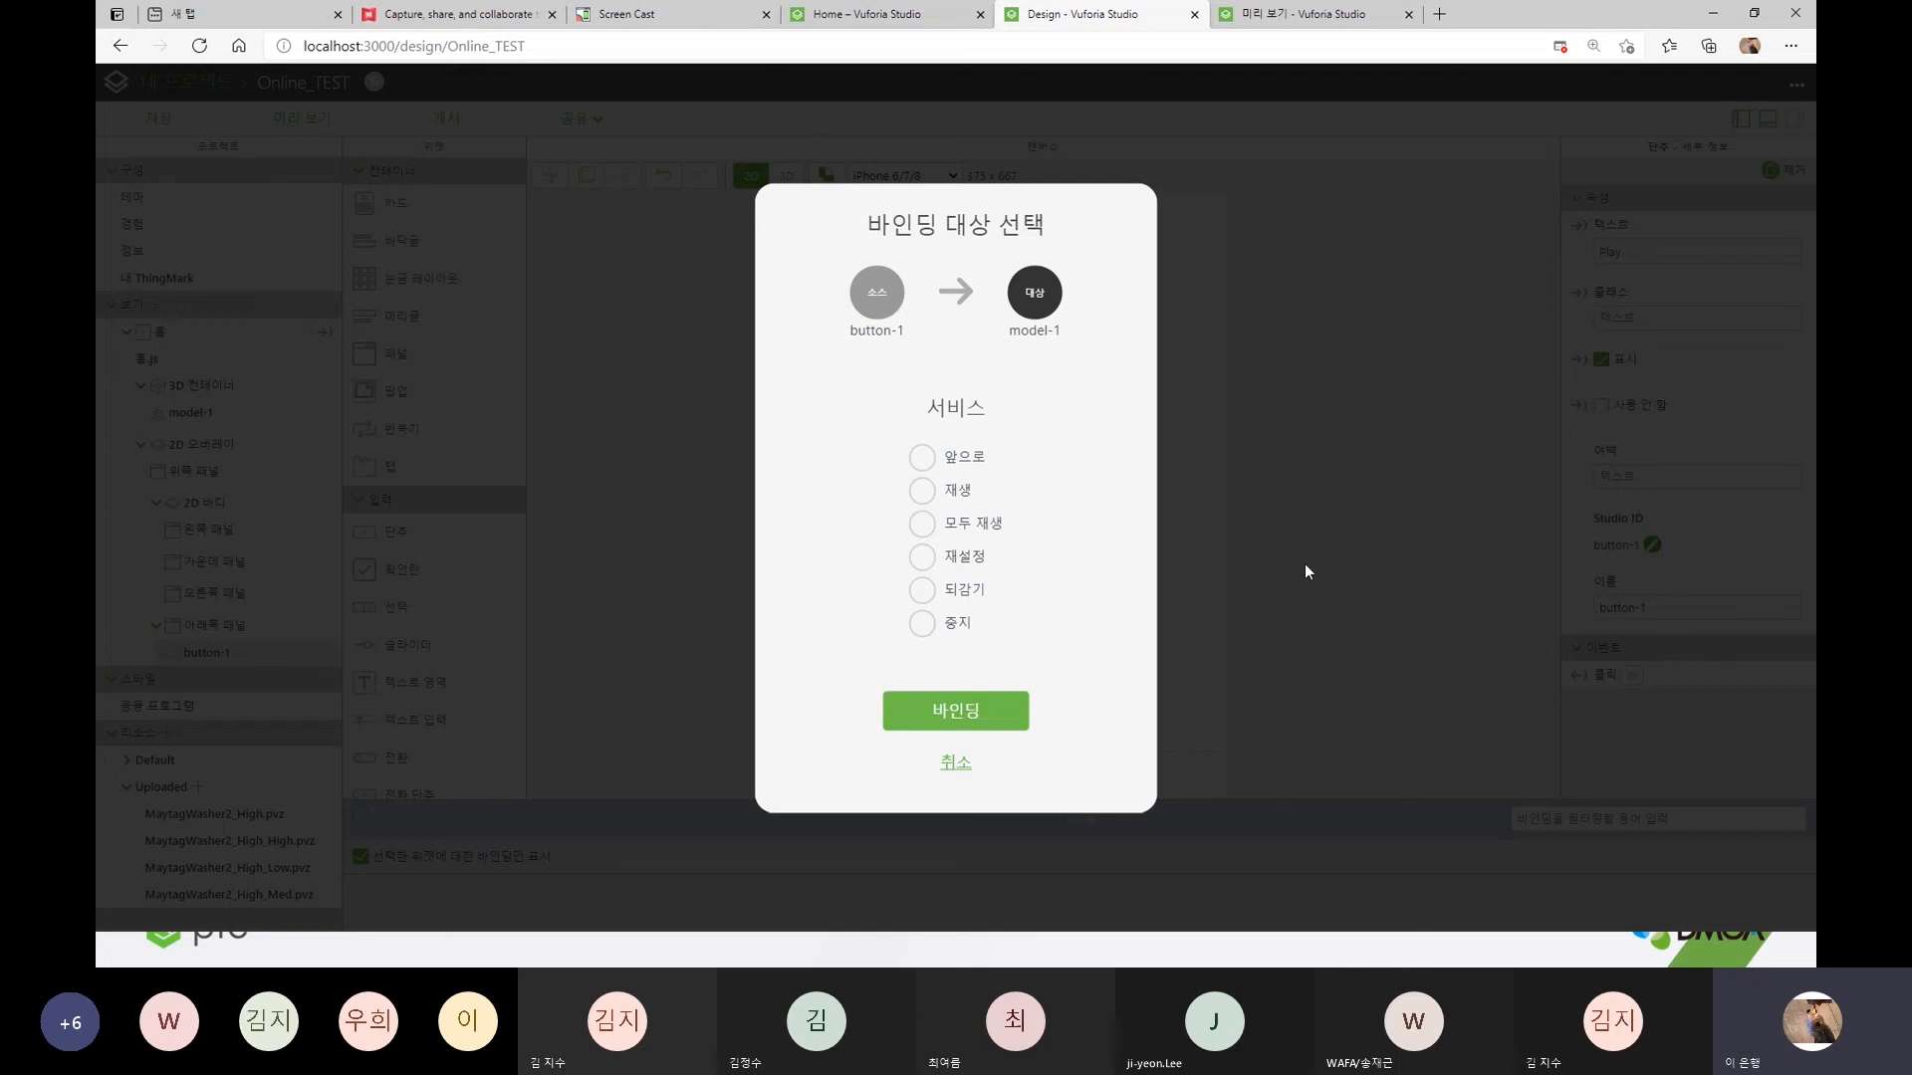
pyautogui.click(914, 492)
pyautogui.click(1002, 719)
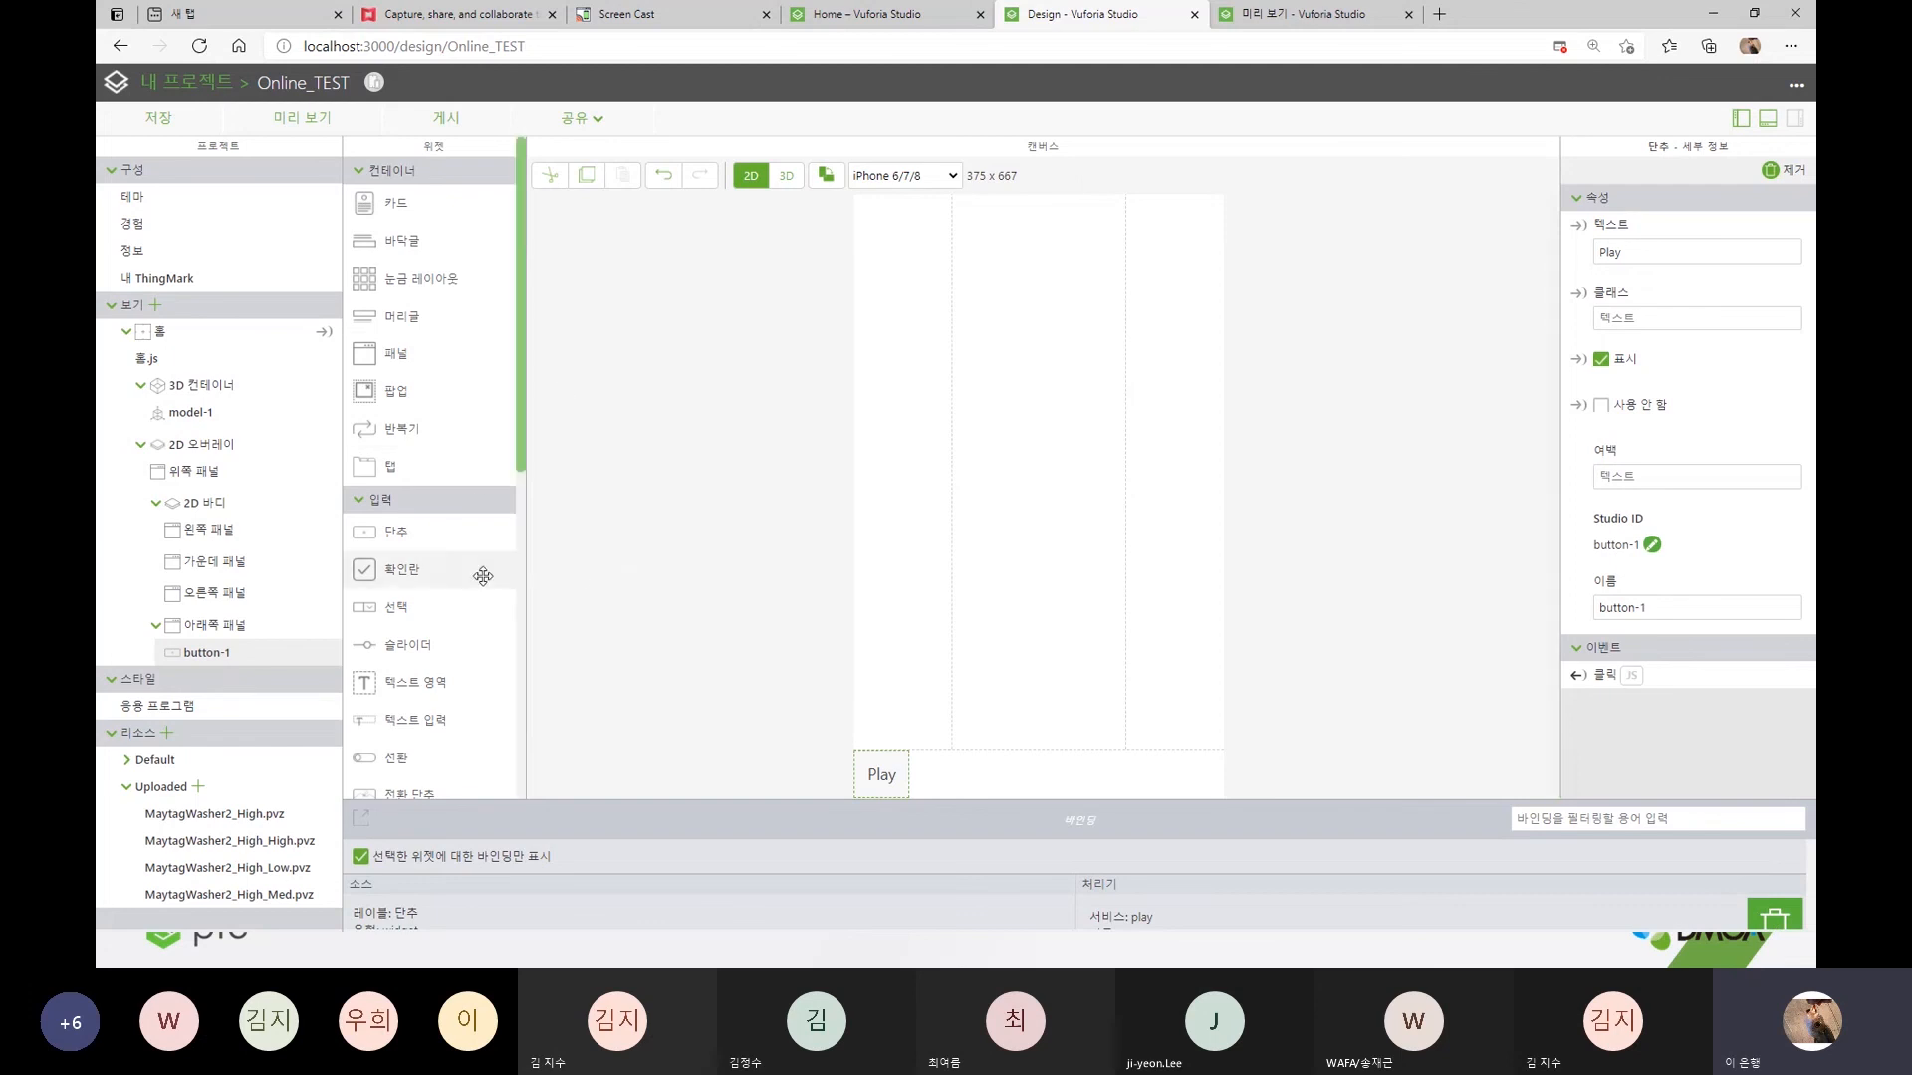
# - Add a second button beside Play in the bottom panel (아래쪽 패널) with the text All Play
pyautogui.moveTo(398, 527); pyautogui.dragTo(1045, 770)
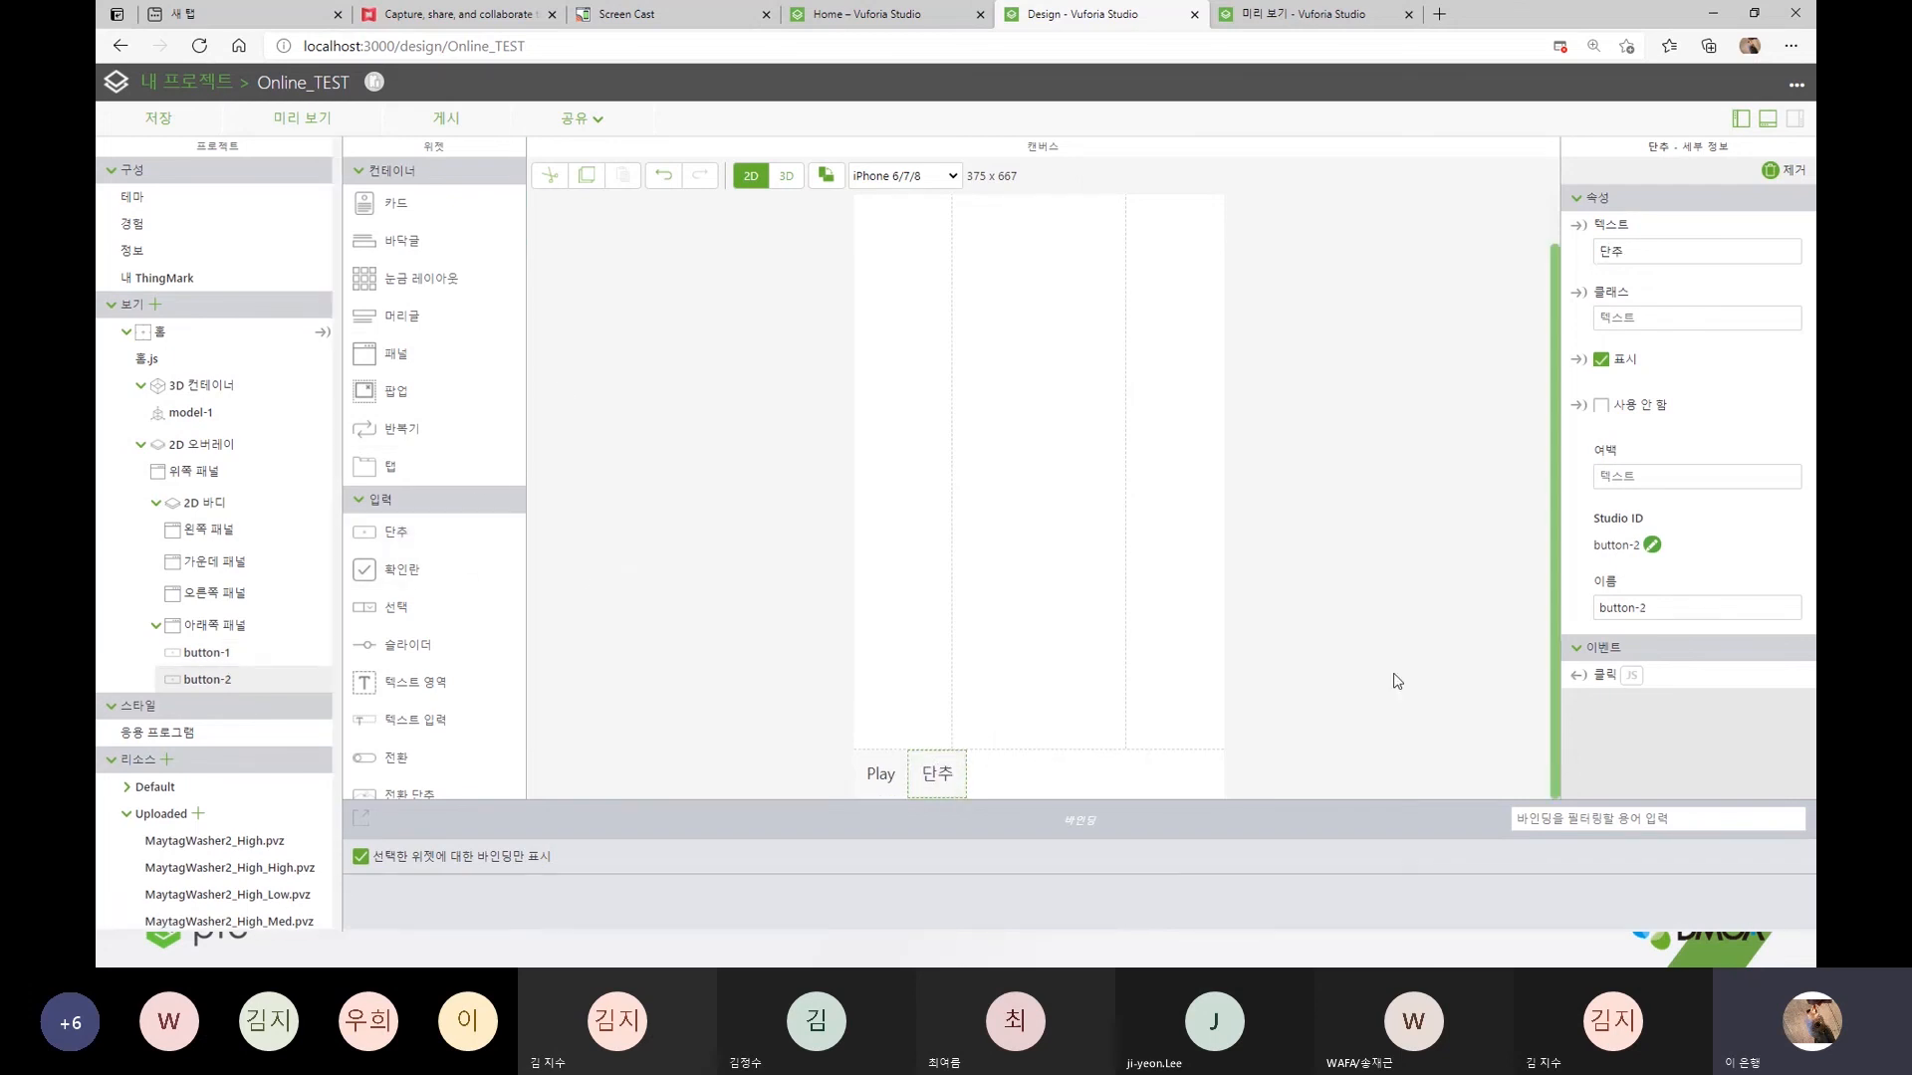
pyautogui.doubleClick(1644, 245)
pyautogui.write('All P')
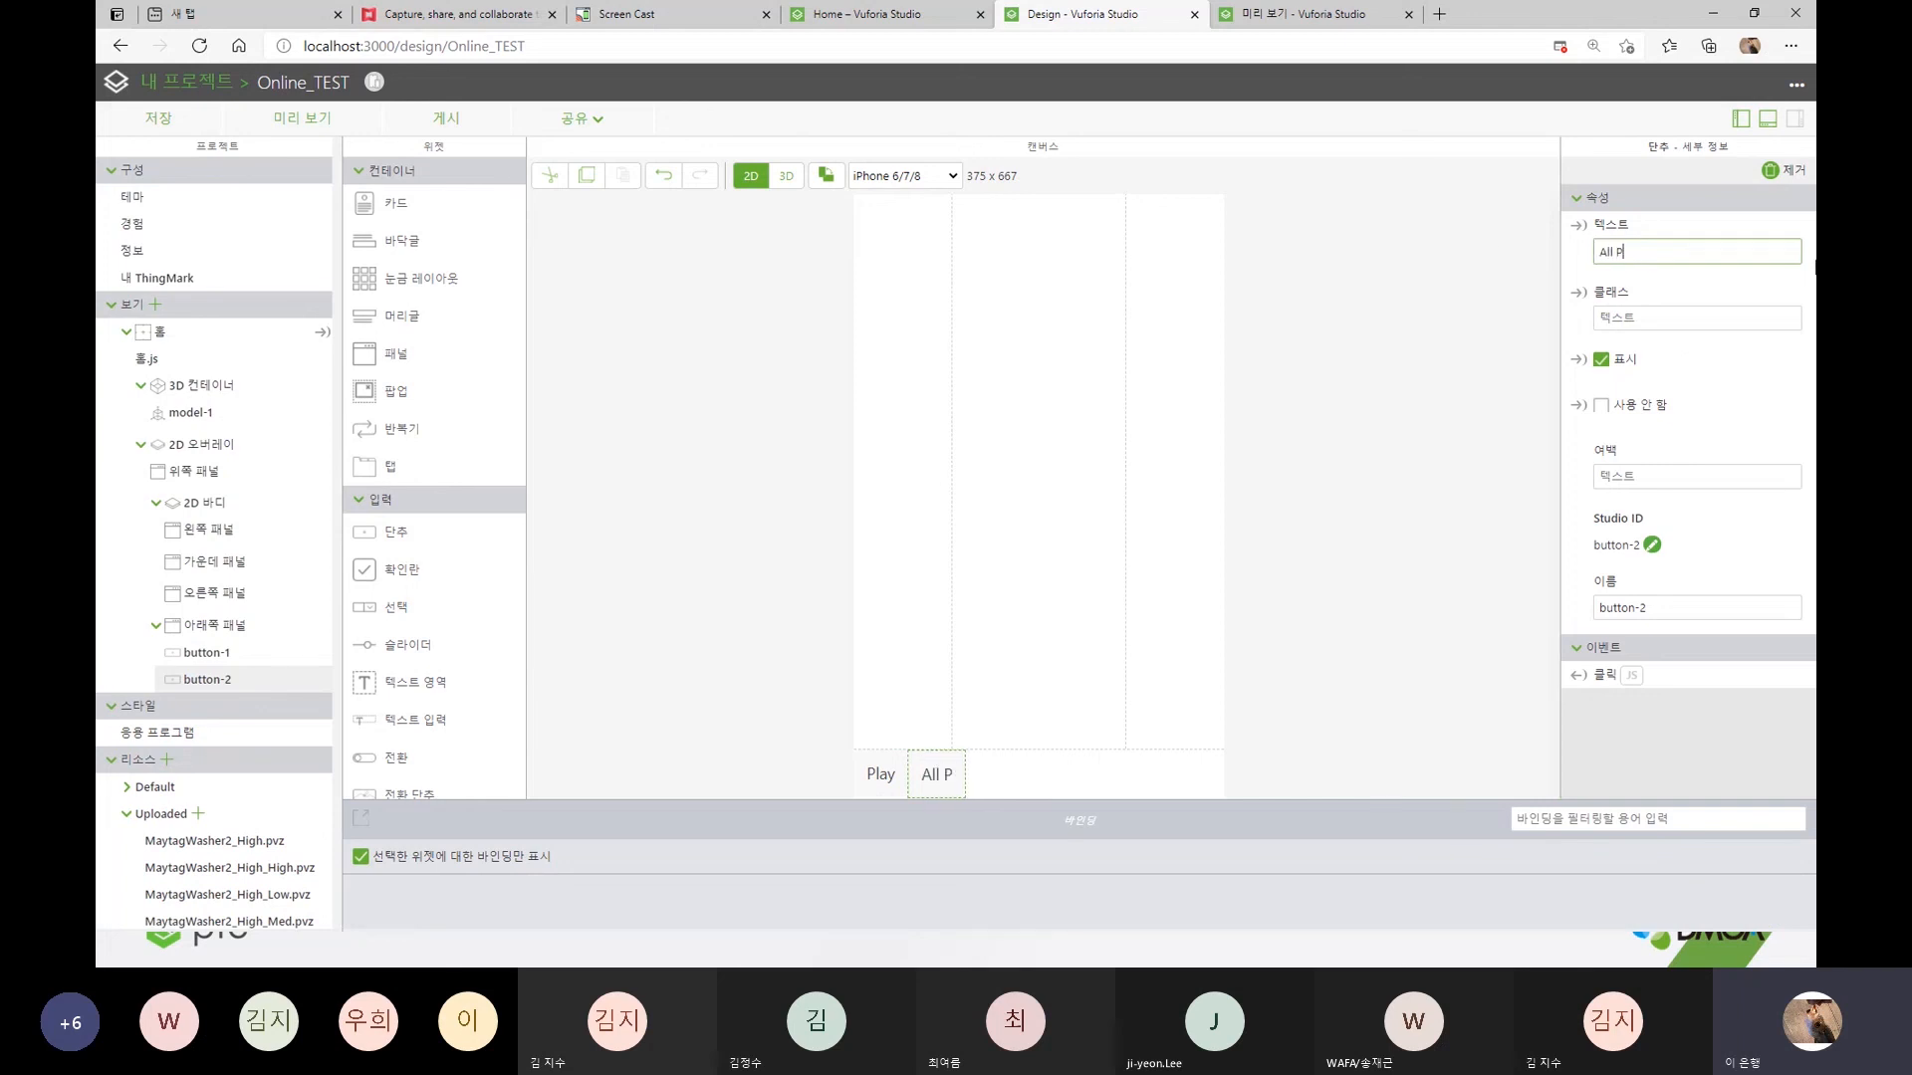
pyautogui.write('lay')
# - Bind the All Play button's click event (클릭) to model-1's play-all service (모두 재생)
pyautogui.moveTo(1597, 675); pyautogui.dragTo(199, 412)
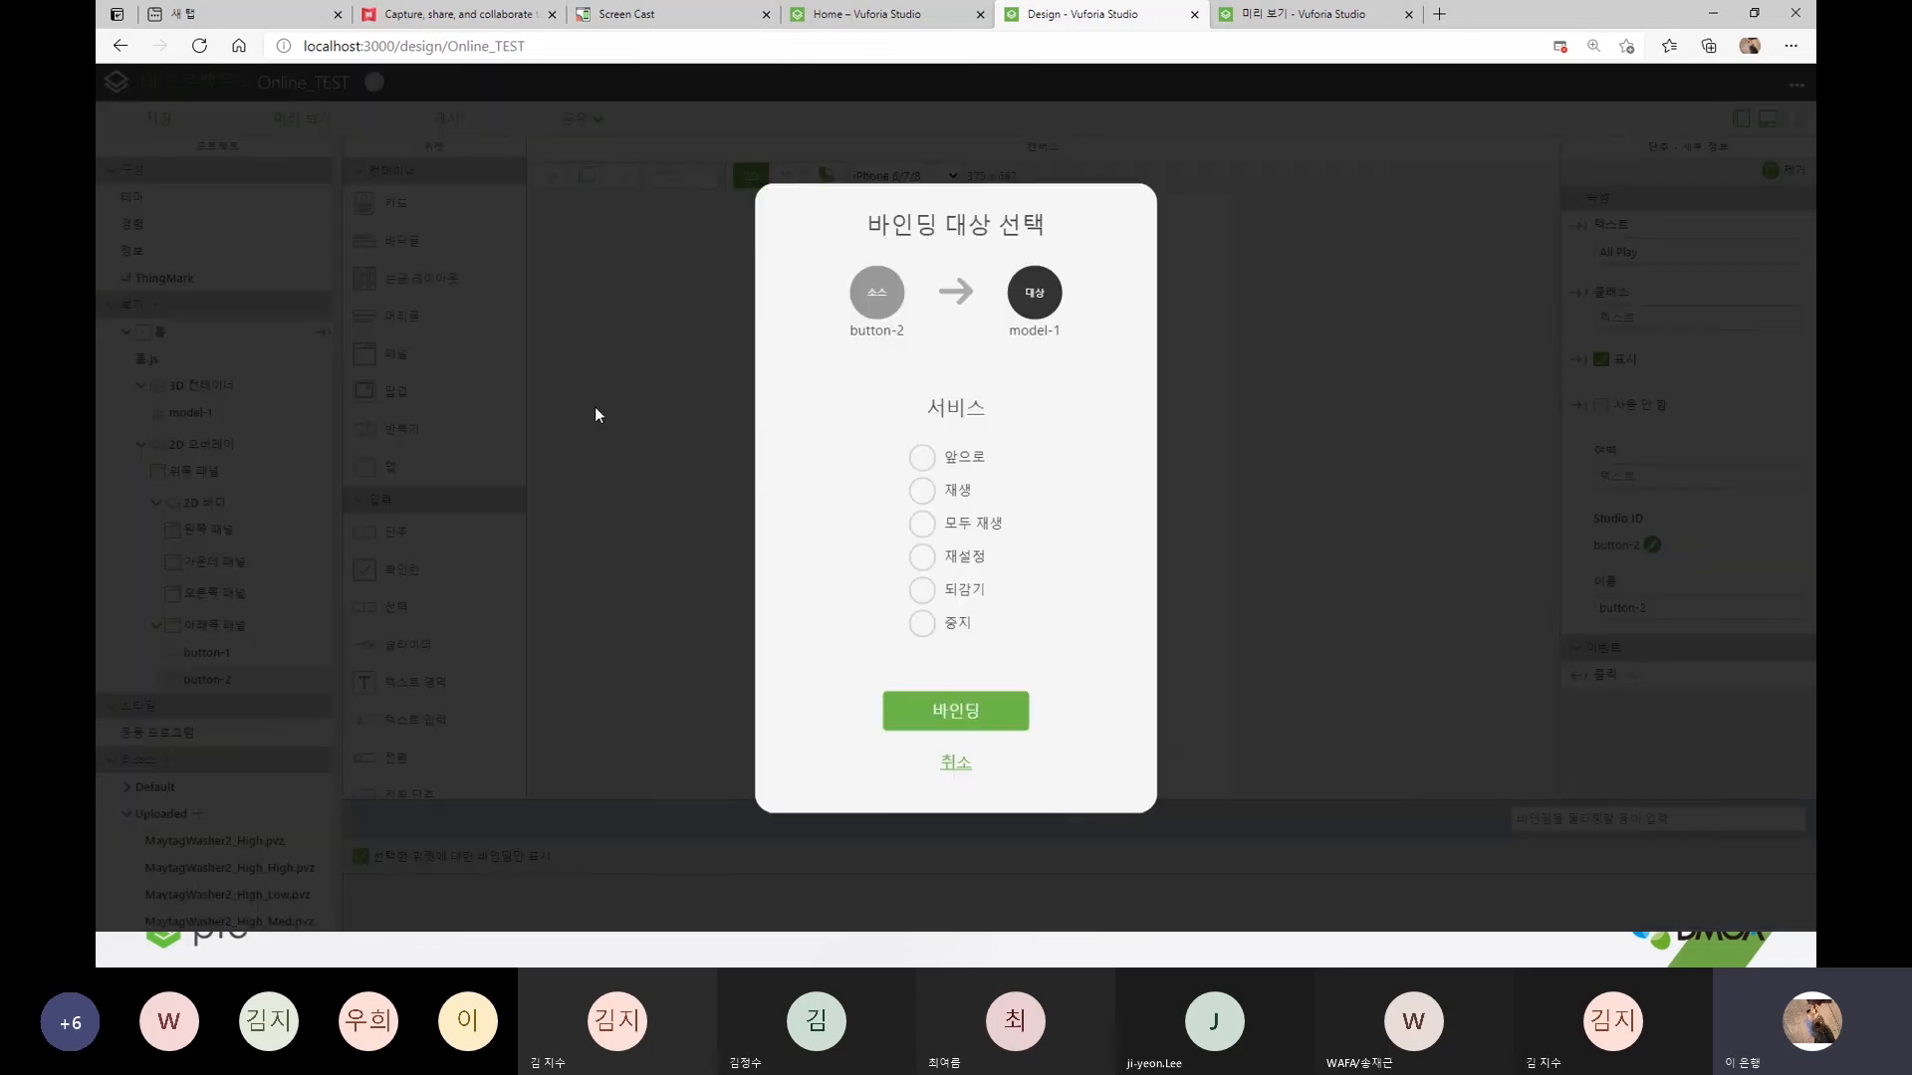
pyautogui.click(914, 528)
pyautogui.click(983, 709)
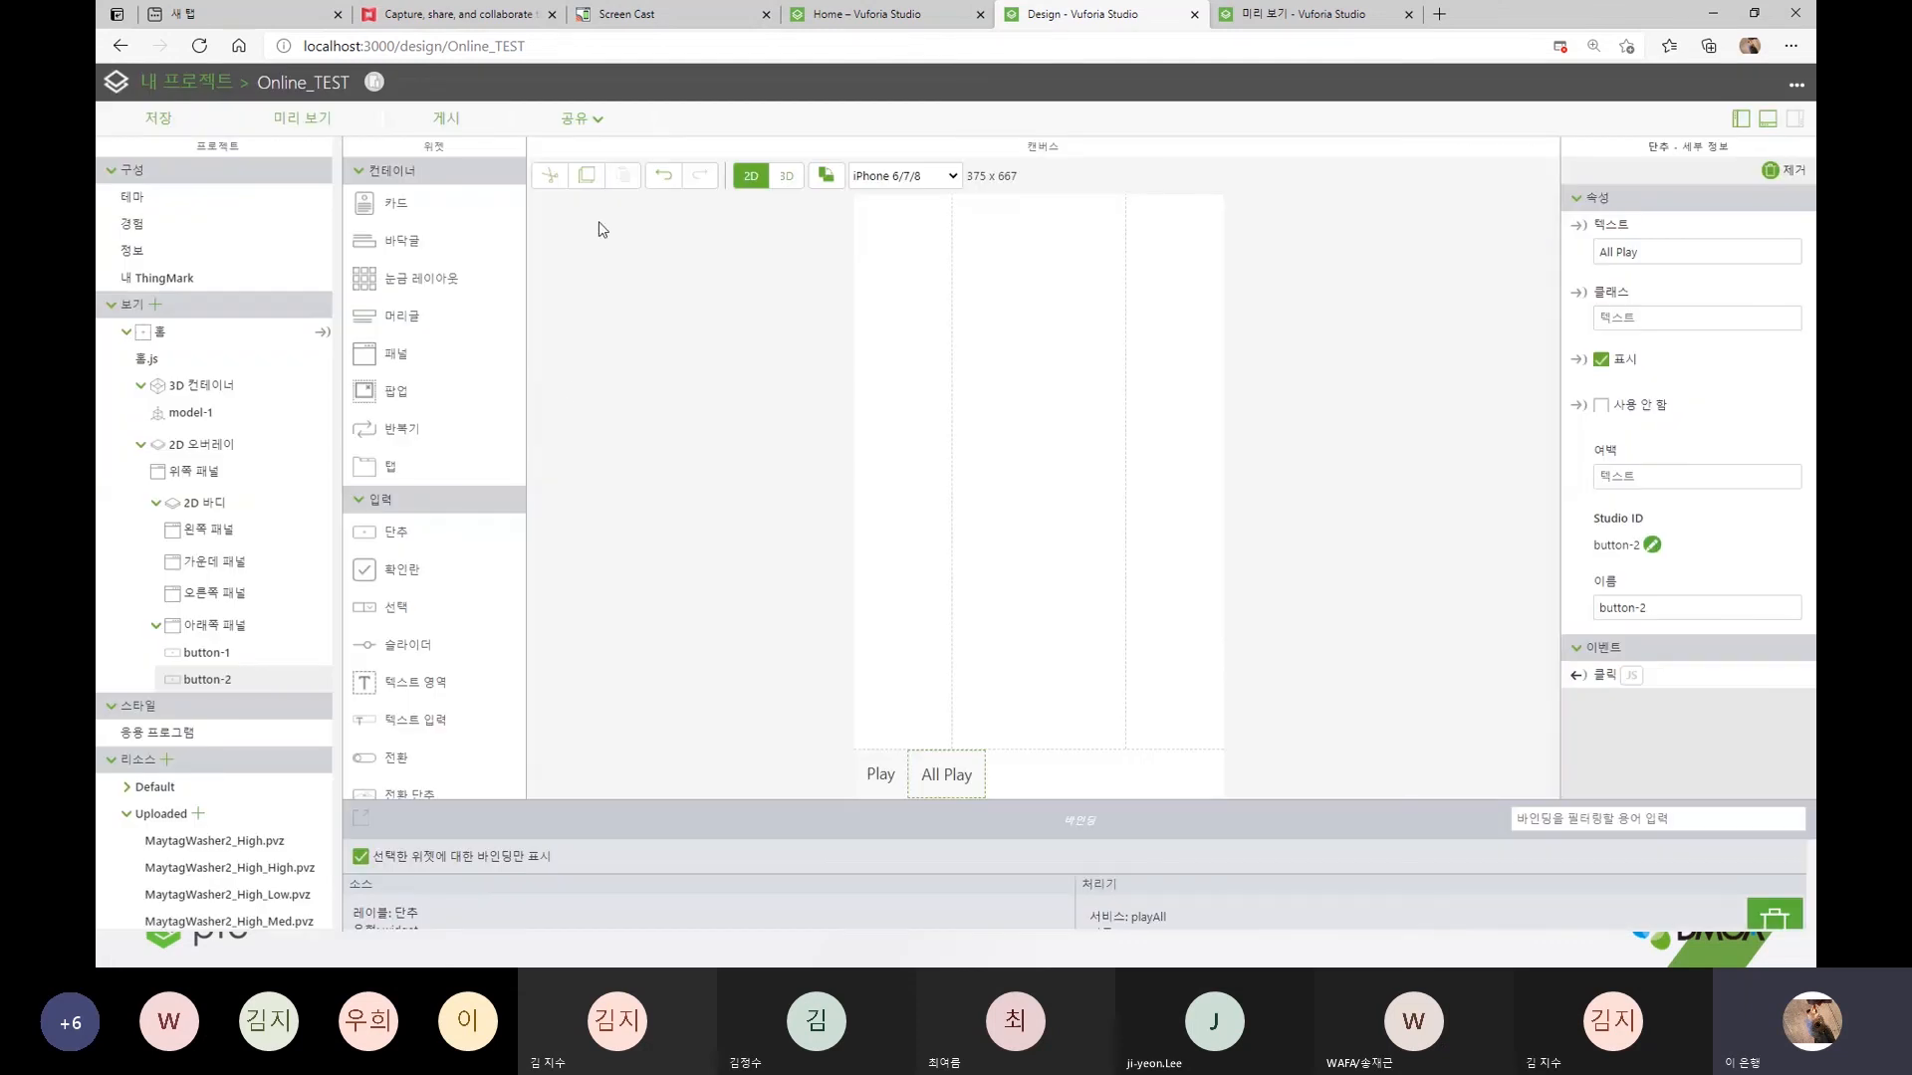
# - Add a third button after All Play in the bottom panel (아래쪽 패널) with the text 초기화
pyautogui.moveTo(383, 532); pyautogui.dragTo(1143, 779)
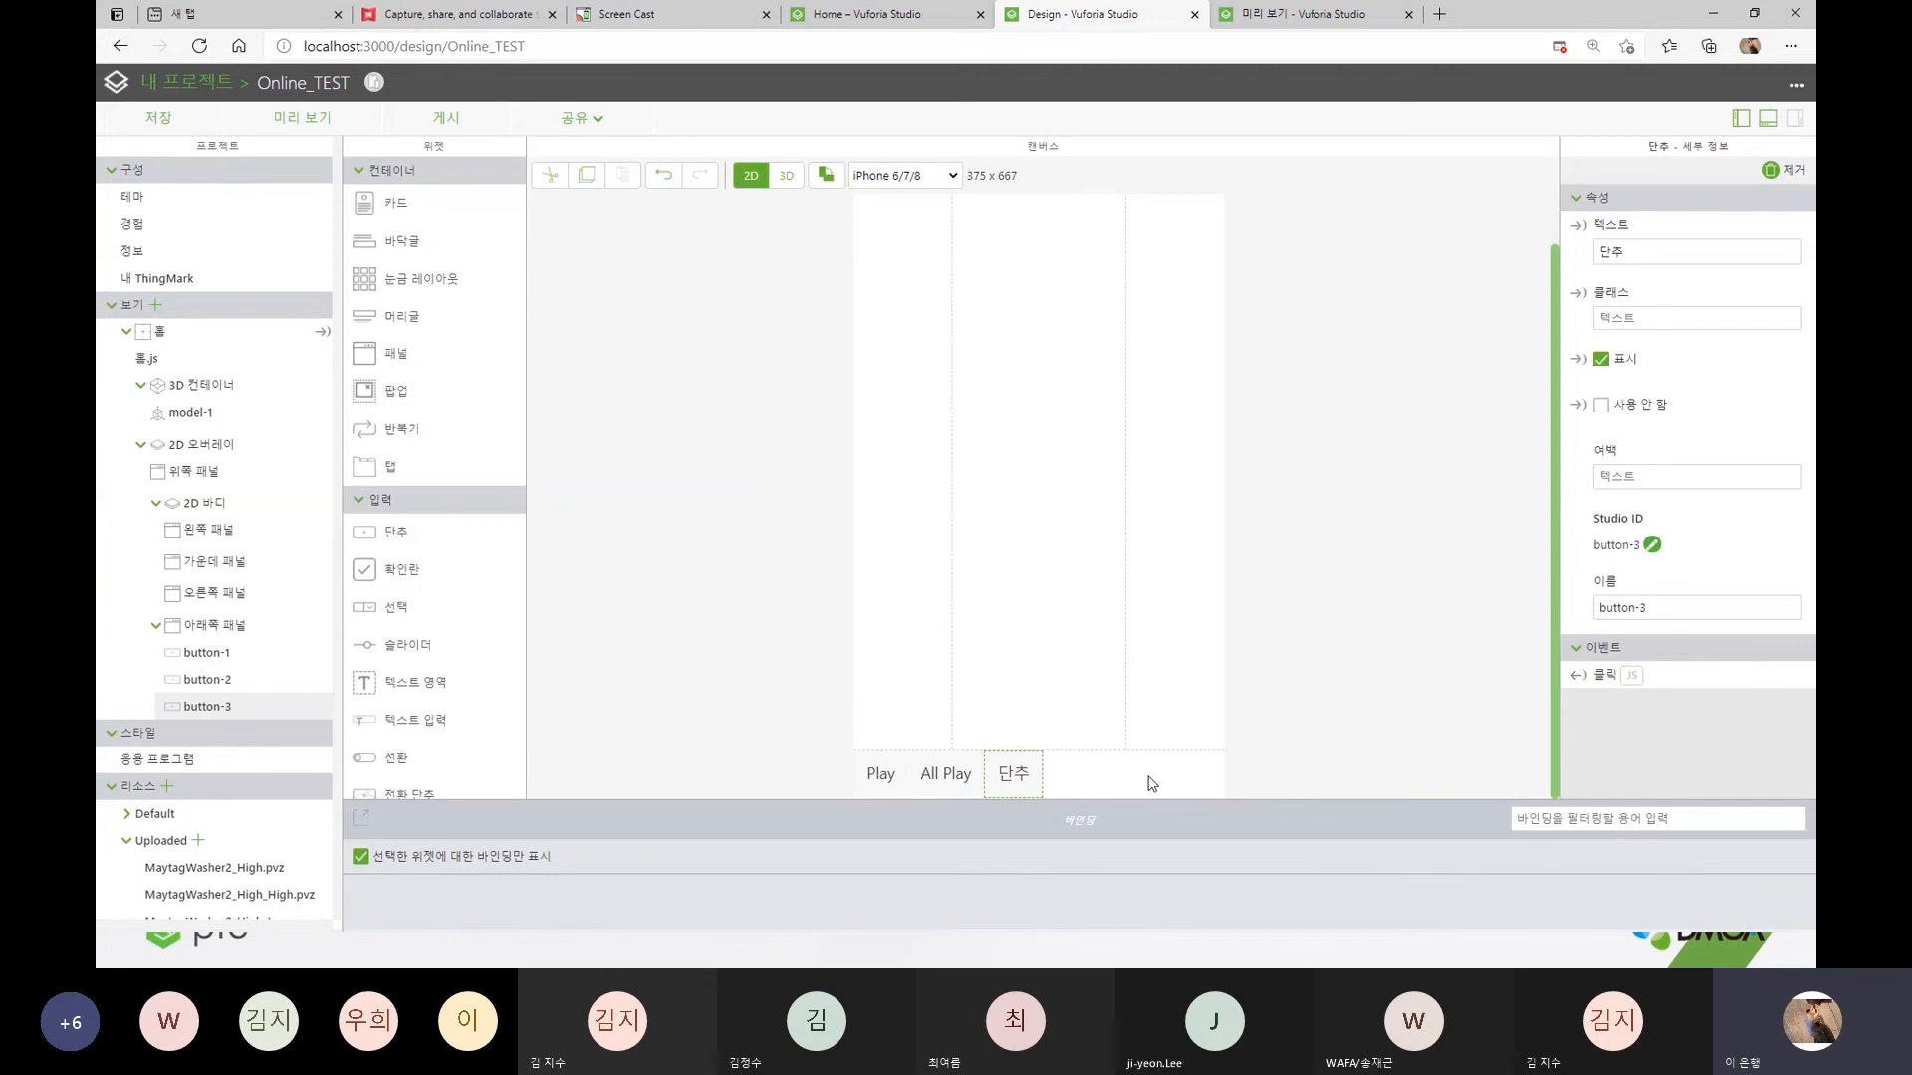
pyautogui.doubleClick(1660, 255)
pyautogui.write('ㅊ')
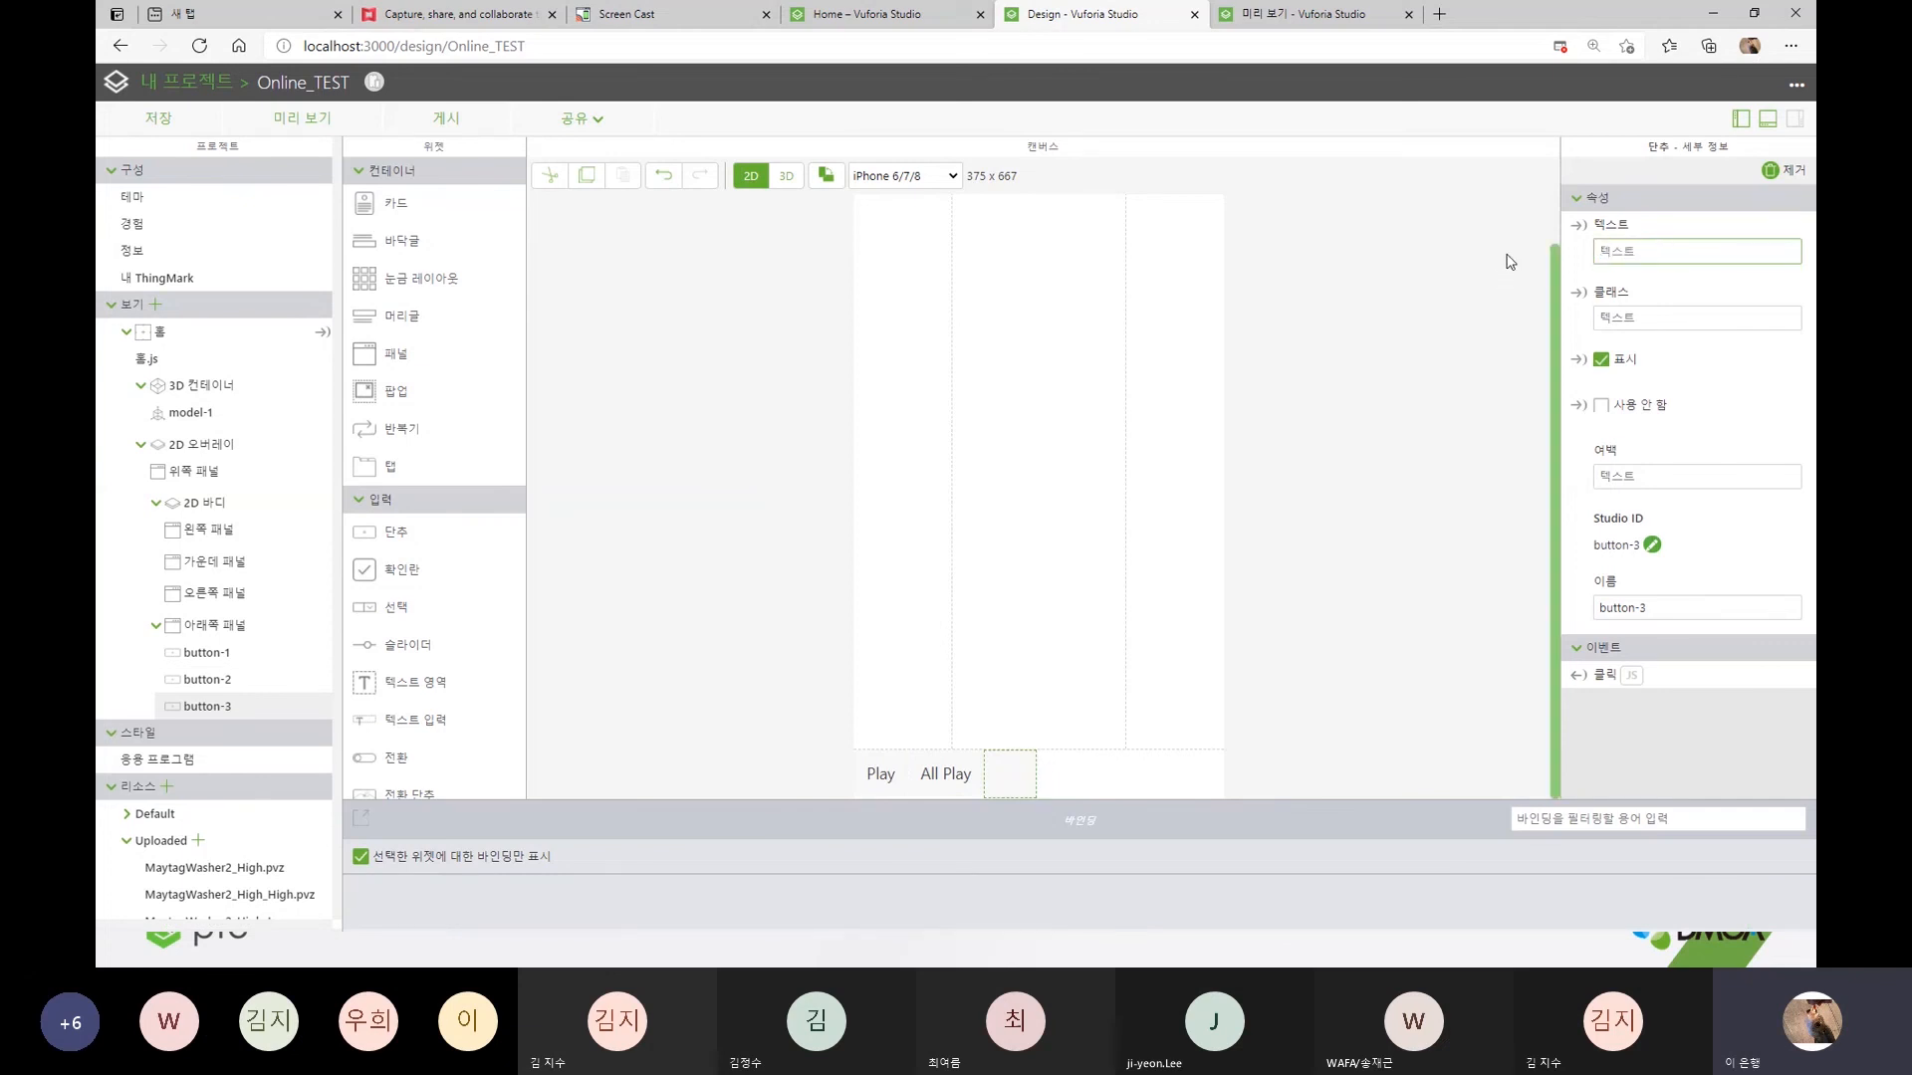
pyautogui.write('ㅗ기화')
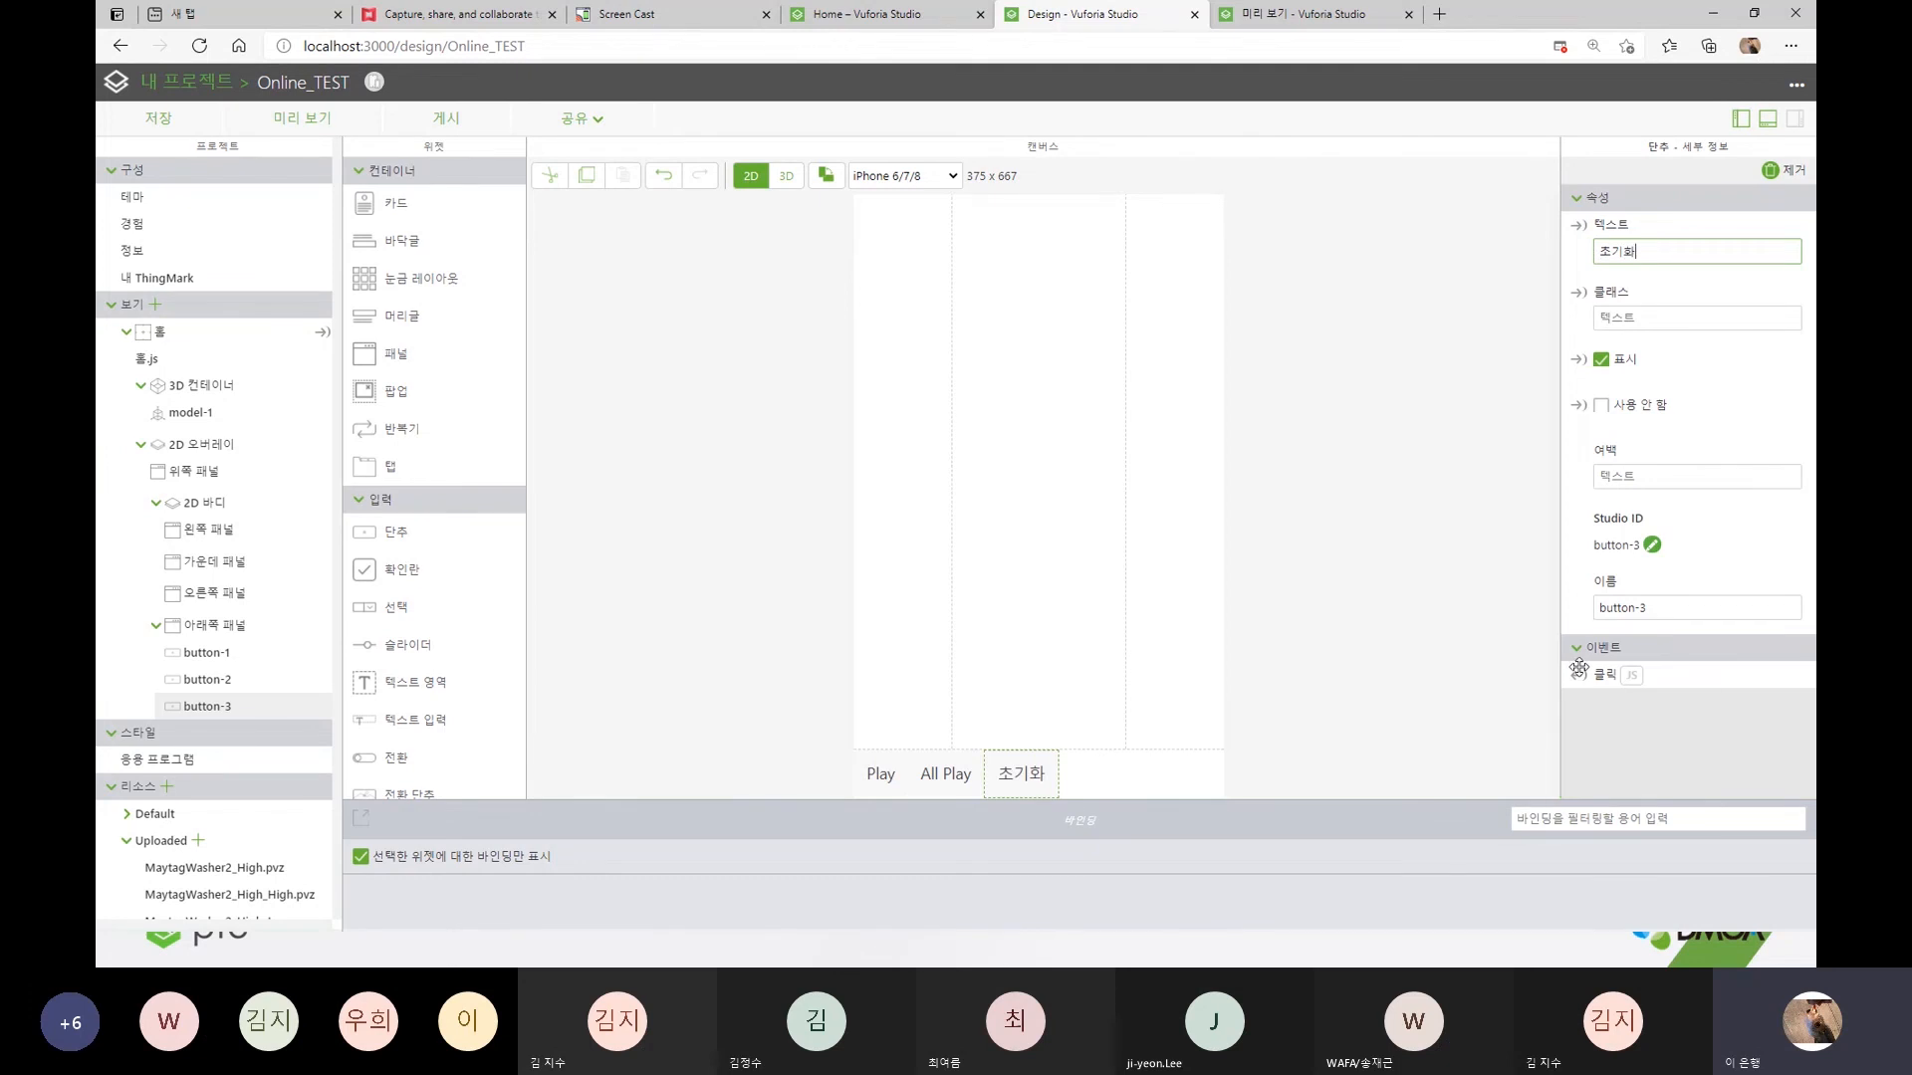
# - Bind the 초기화 button's click event (클릭) to model-1's reset service (재설정) and enlarge the bindings area to show its details
pyautogui.moveTo(1578, 674); pyautogui.dragTo(264, 413)
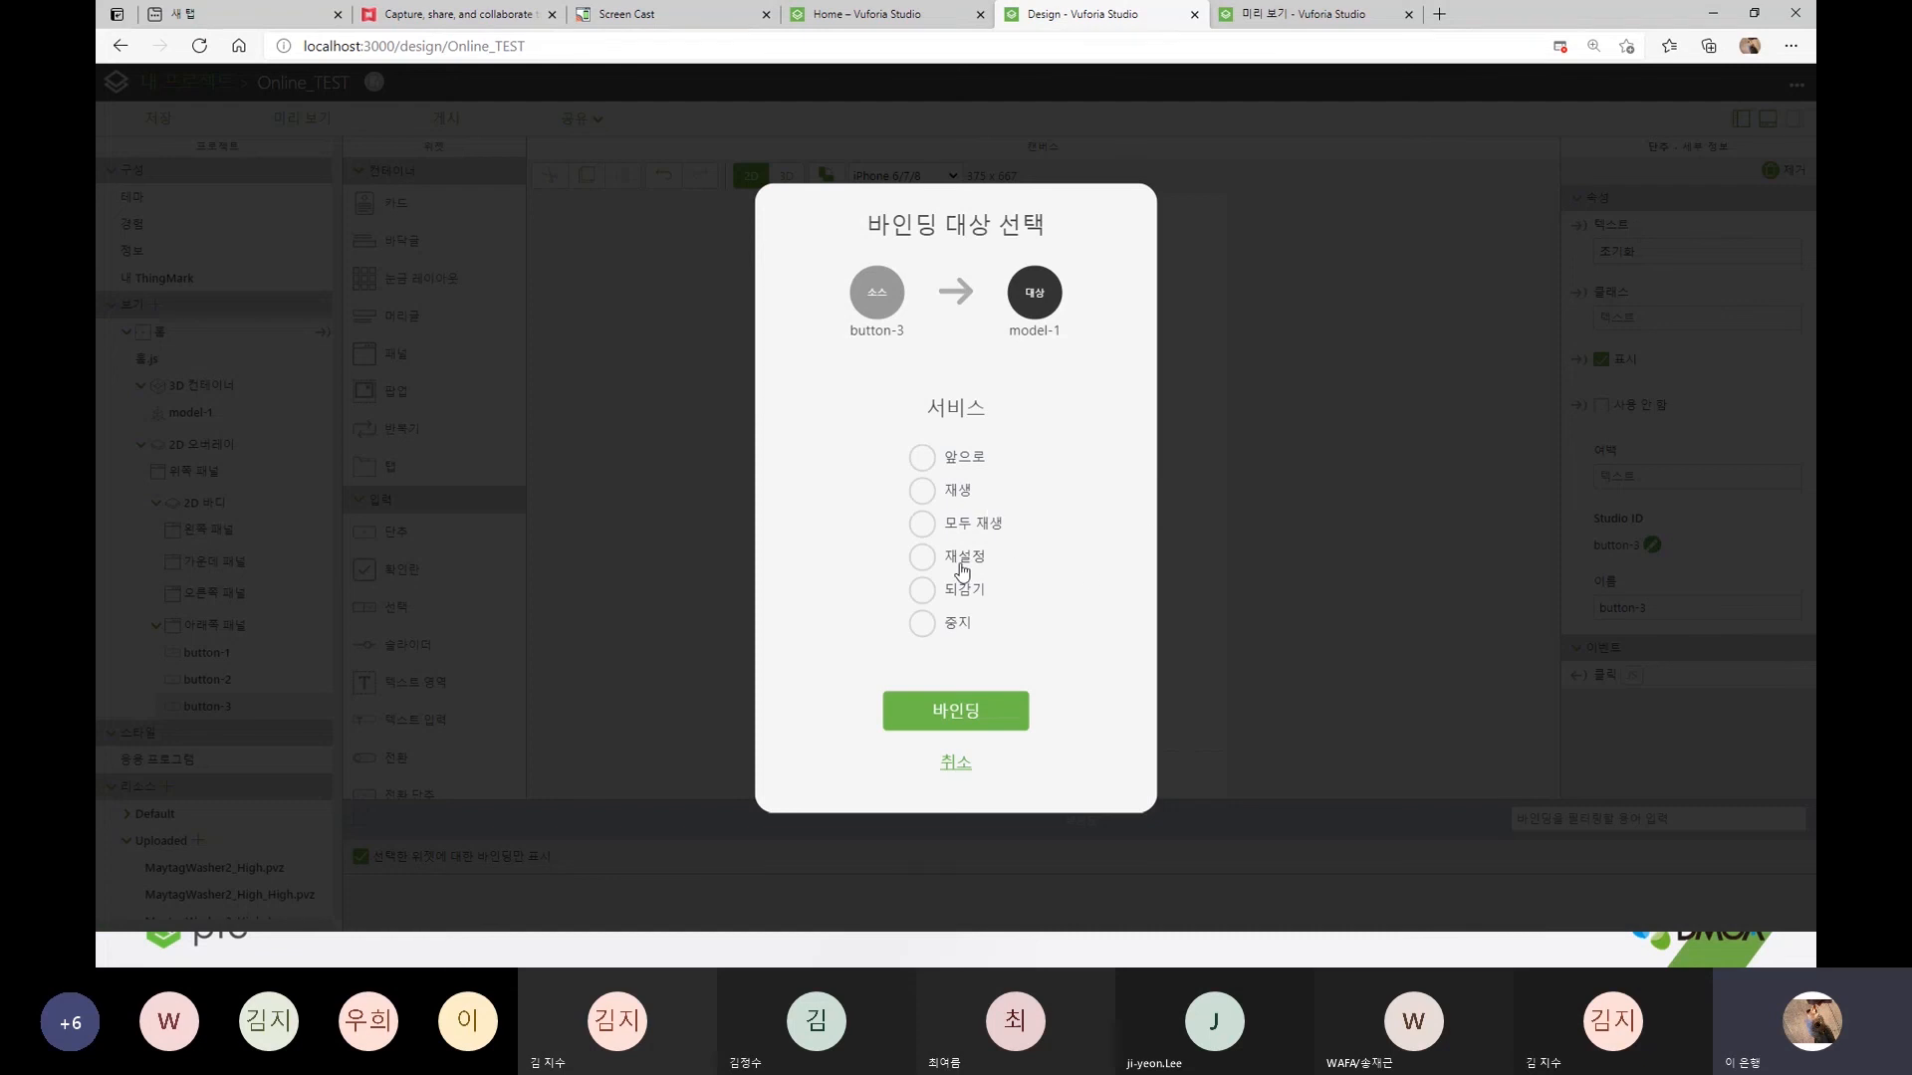
pyautogui.click(928, 560)
pyautogui.click(1002, 711)
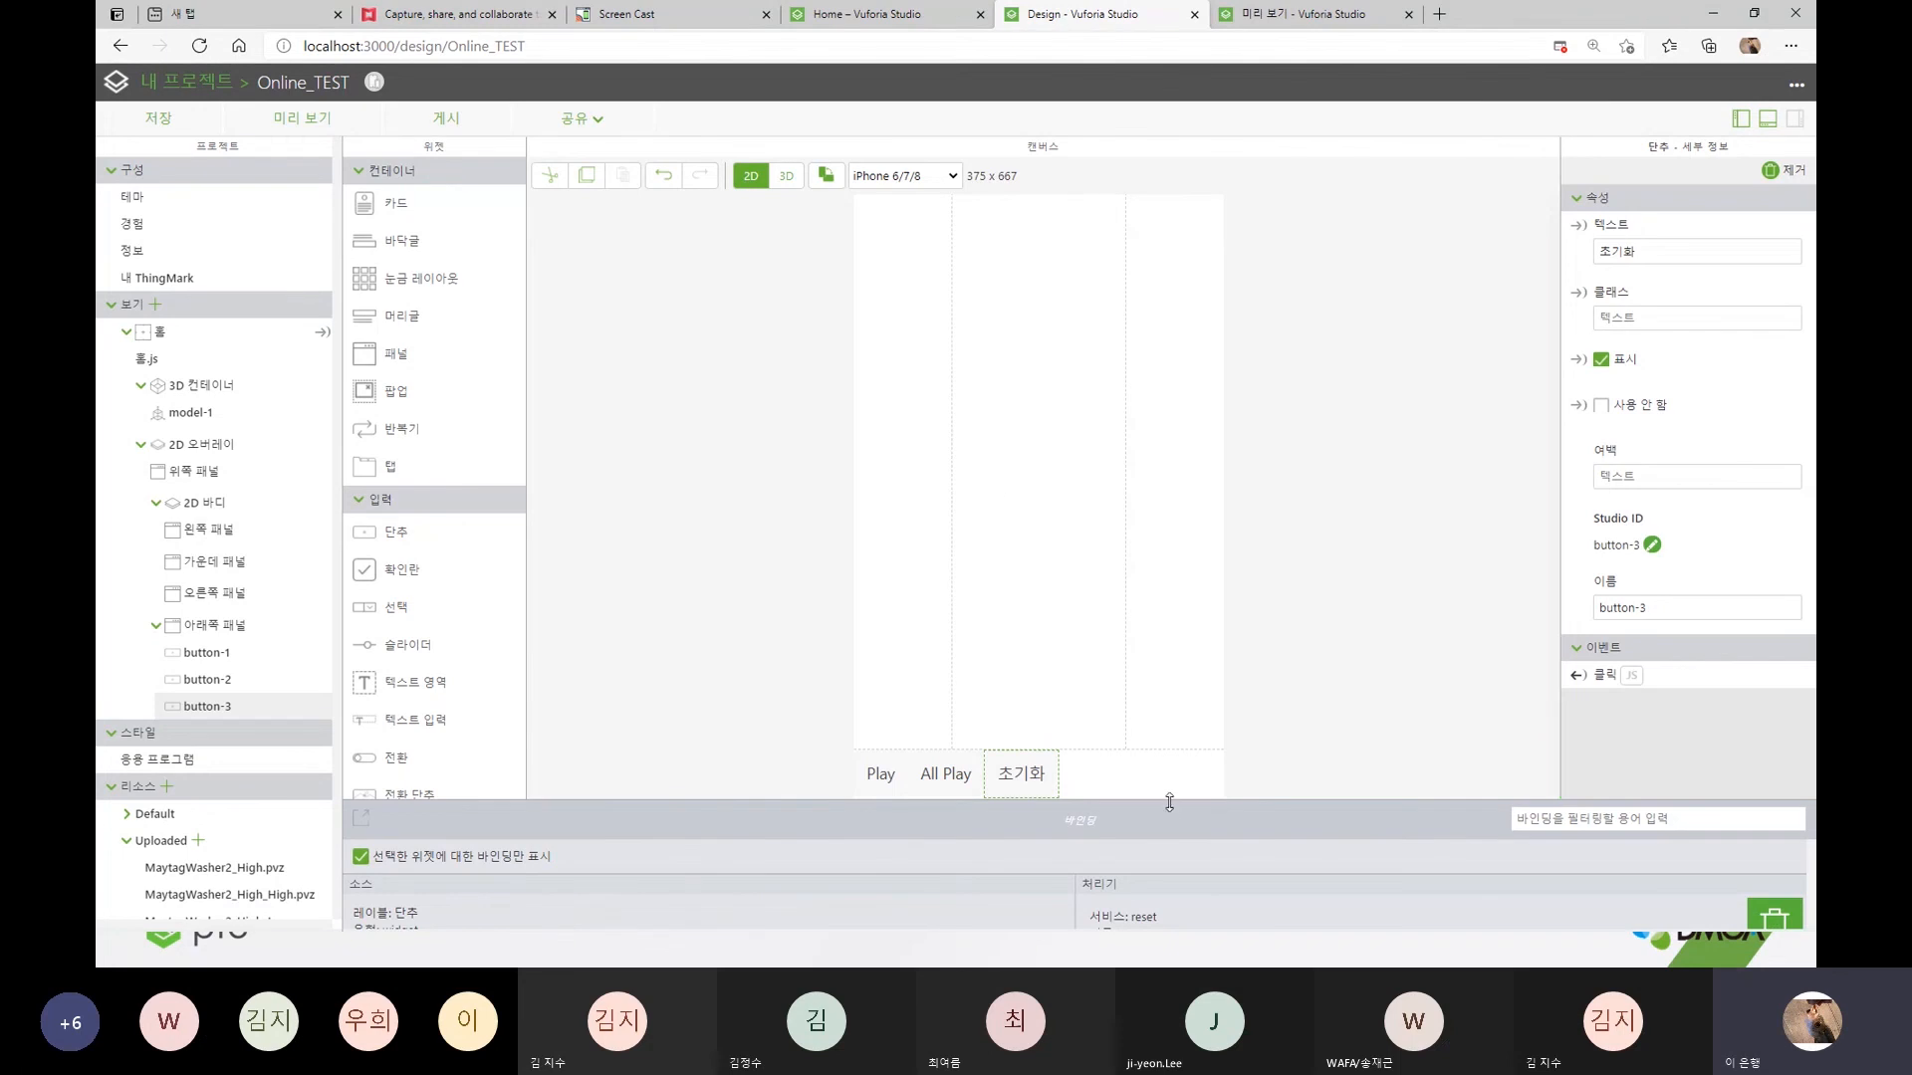
pyautogui.moveTo(1166, 798); pyautogui.dragTo(1157, 686)
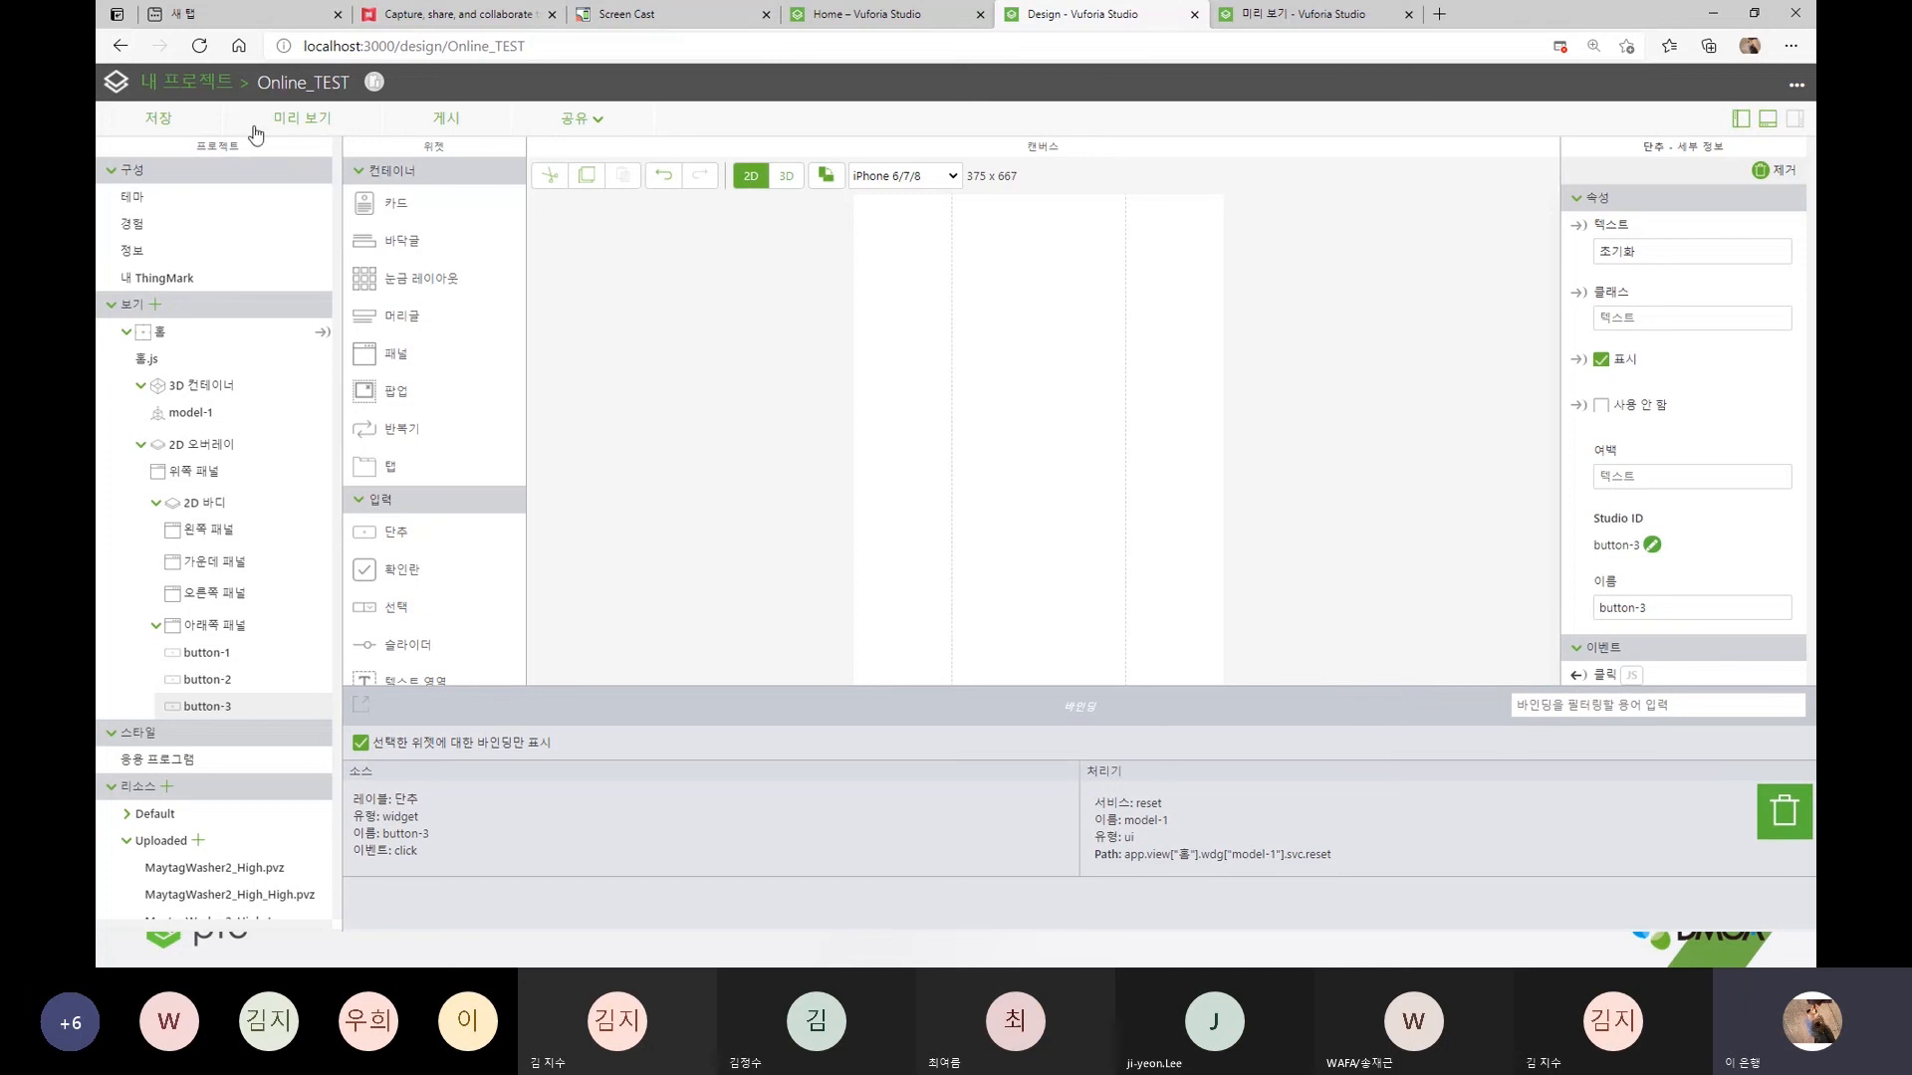
# - Save the project and show its updated preview on the iPhone 11/XR device
pyautogui.click(159, 117)
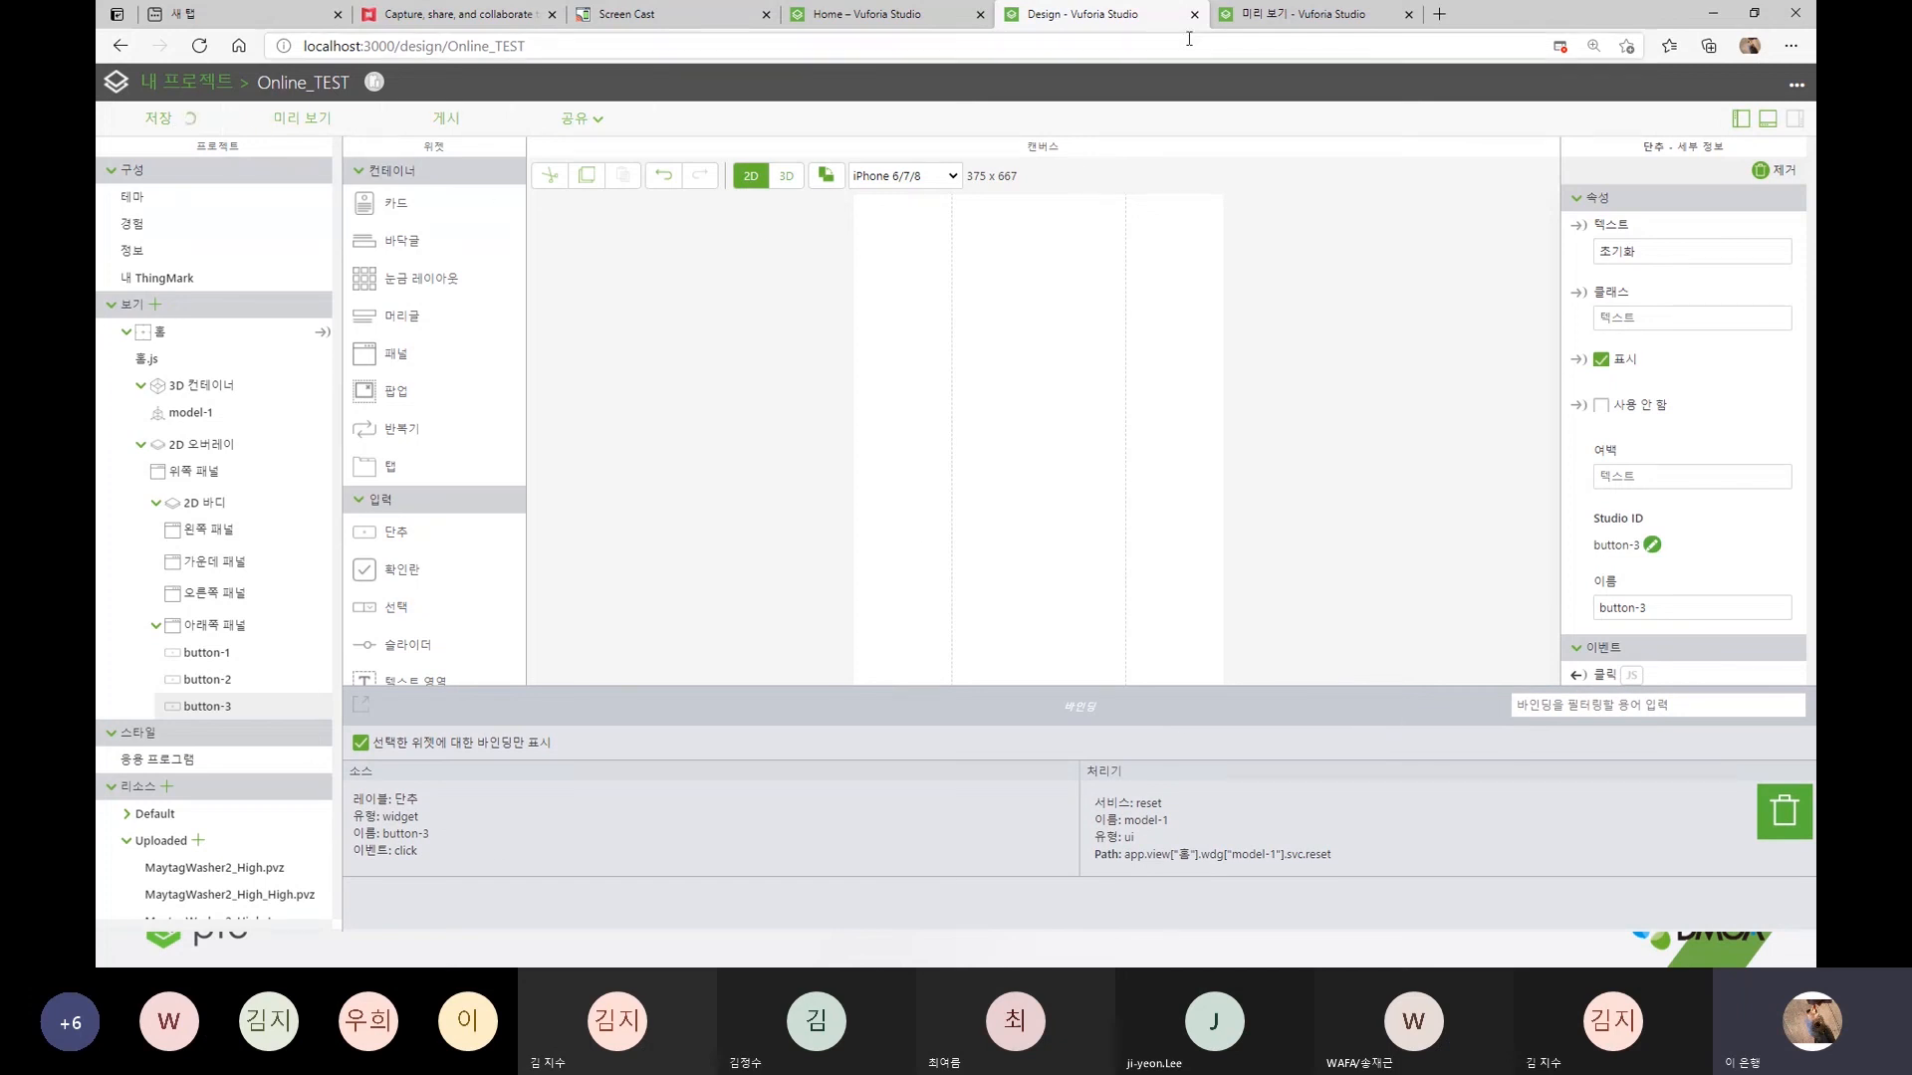
pyautogui.click(1282, 31)
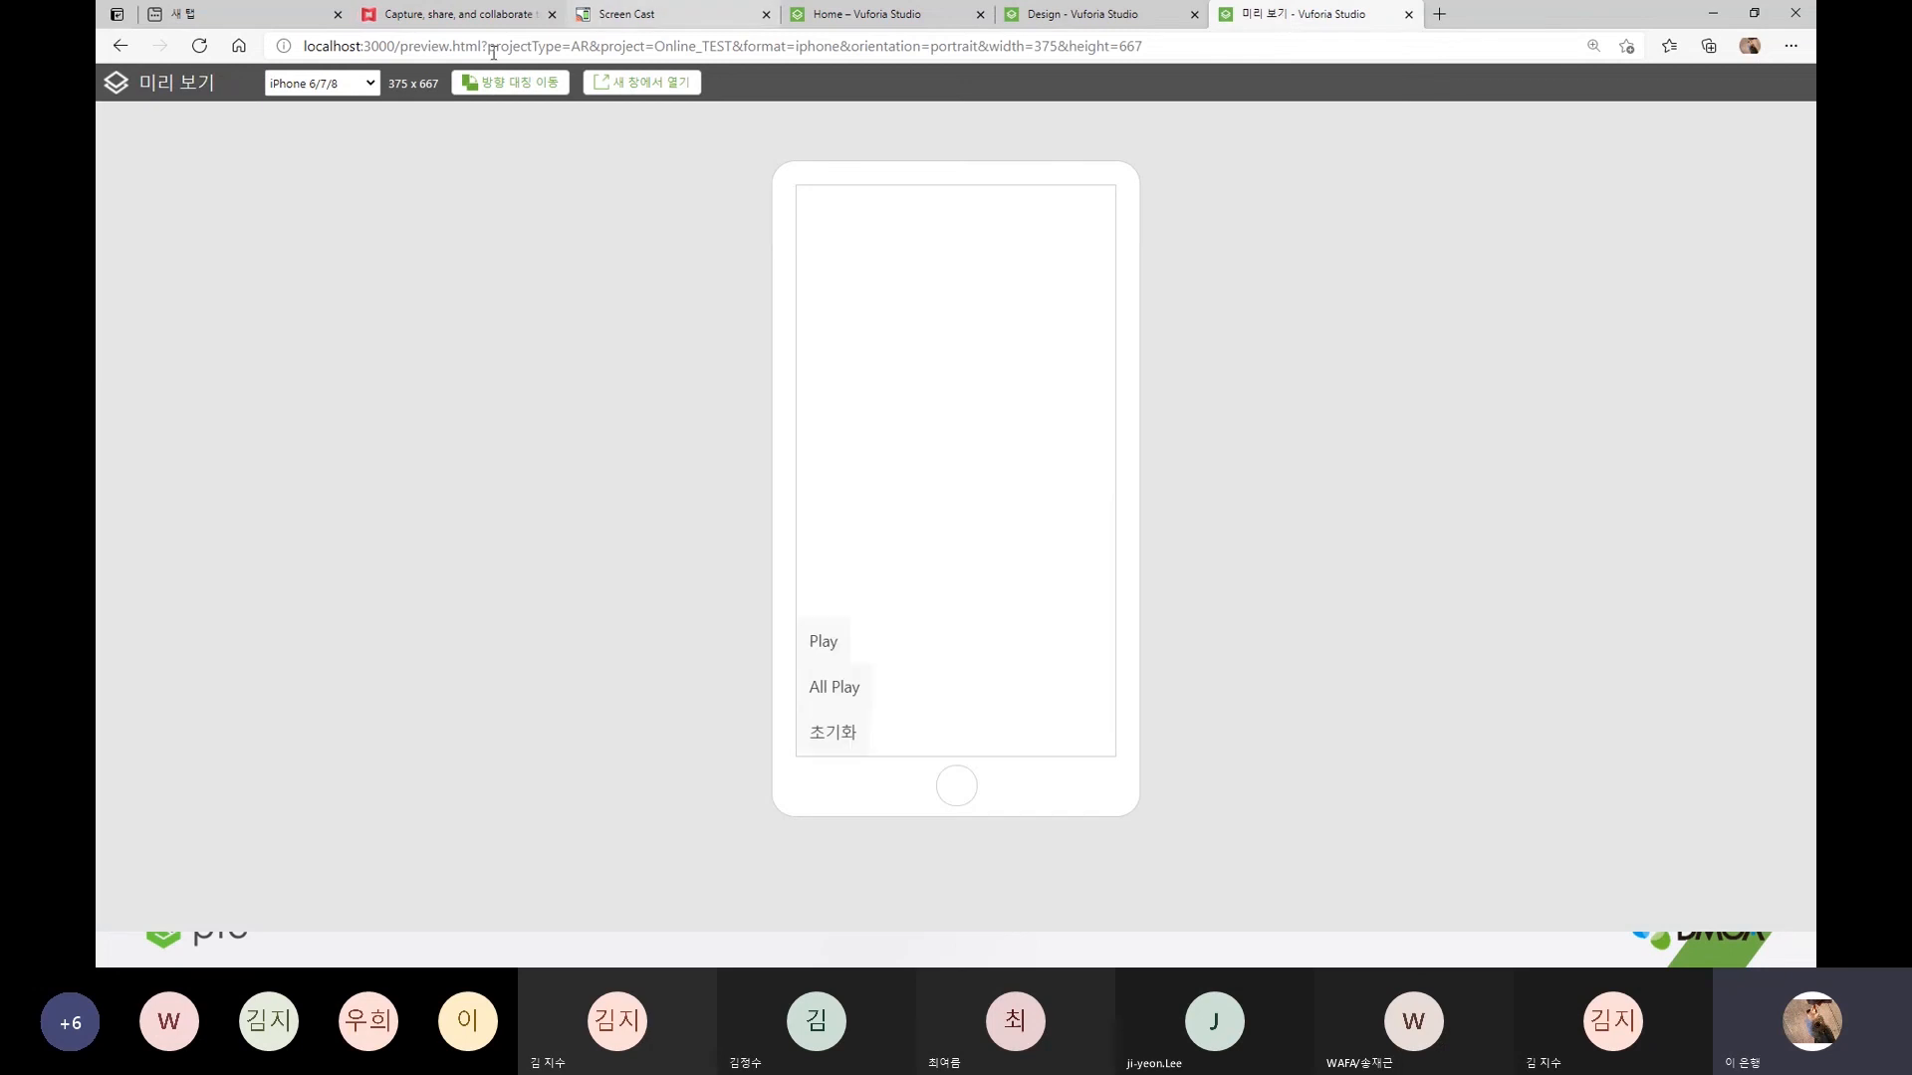
pyautogui.click(369, 83)
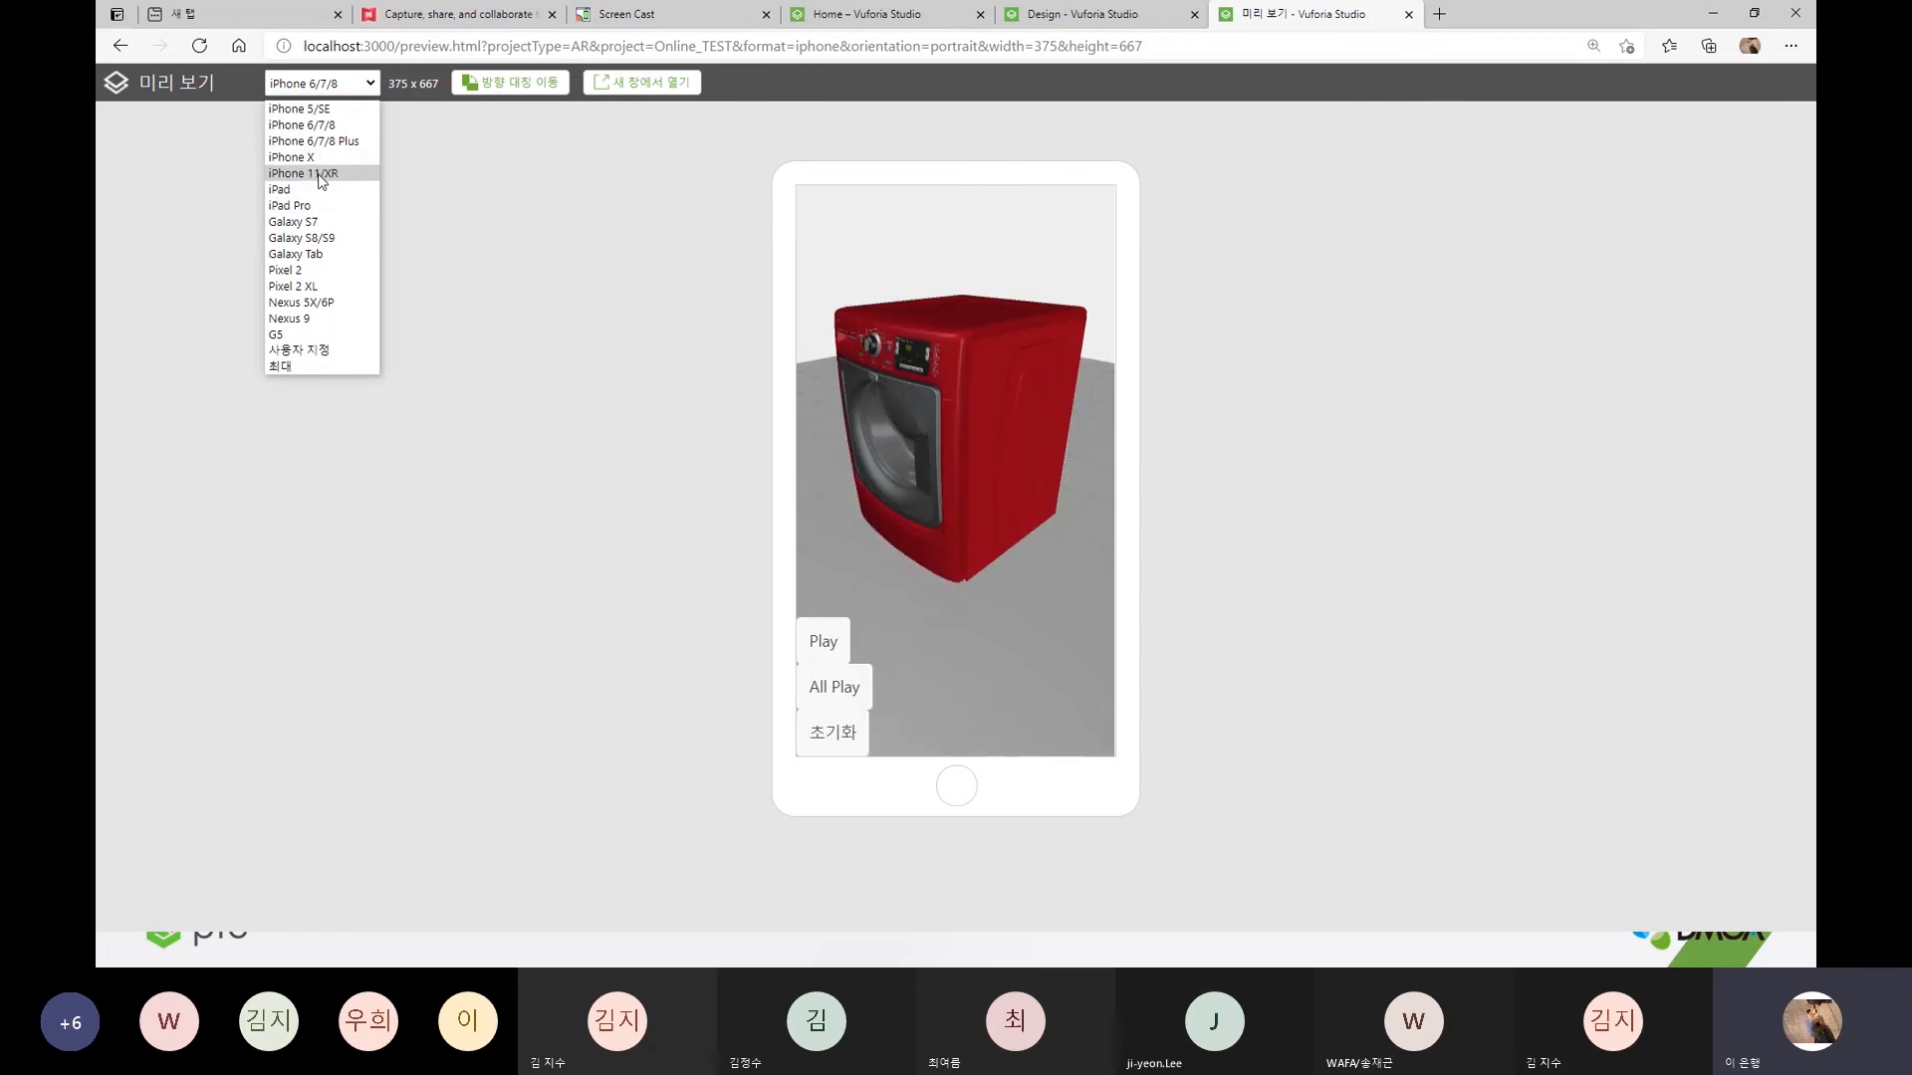
pyautogui.click(321, 175)
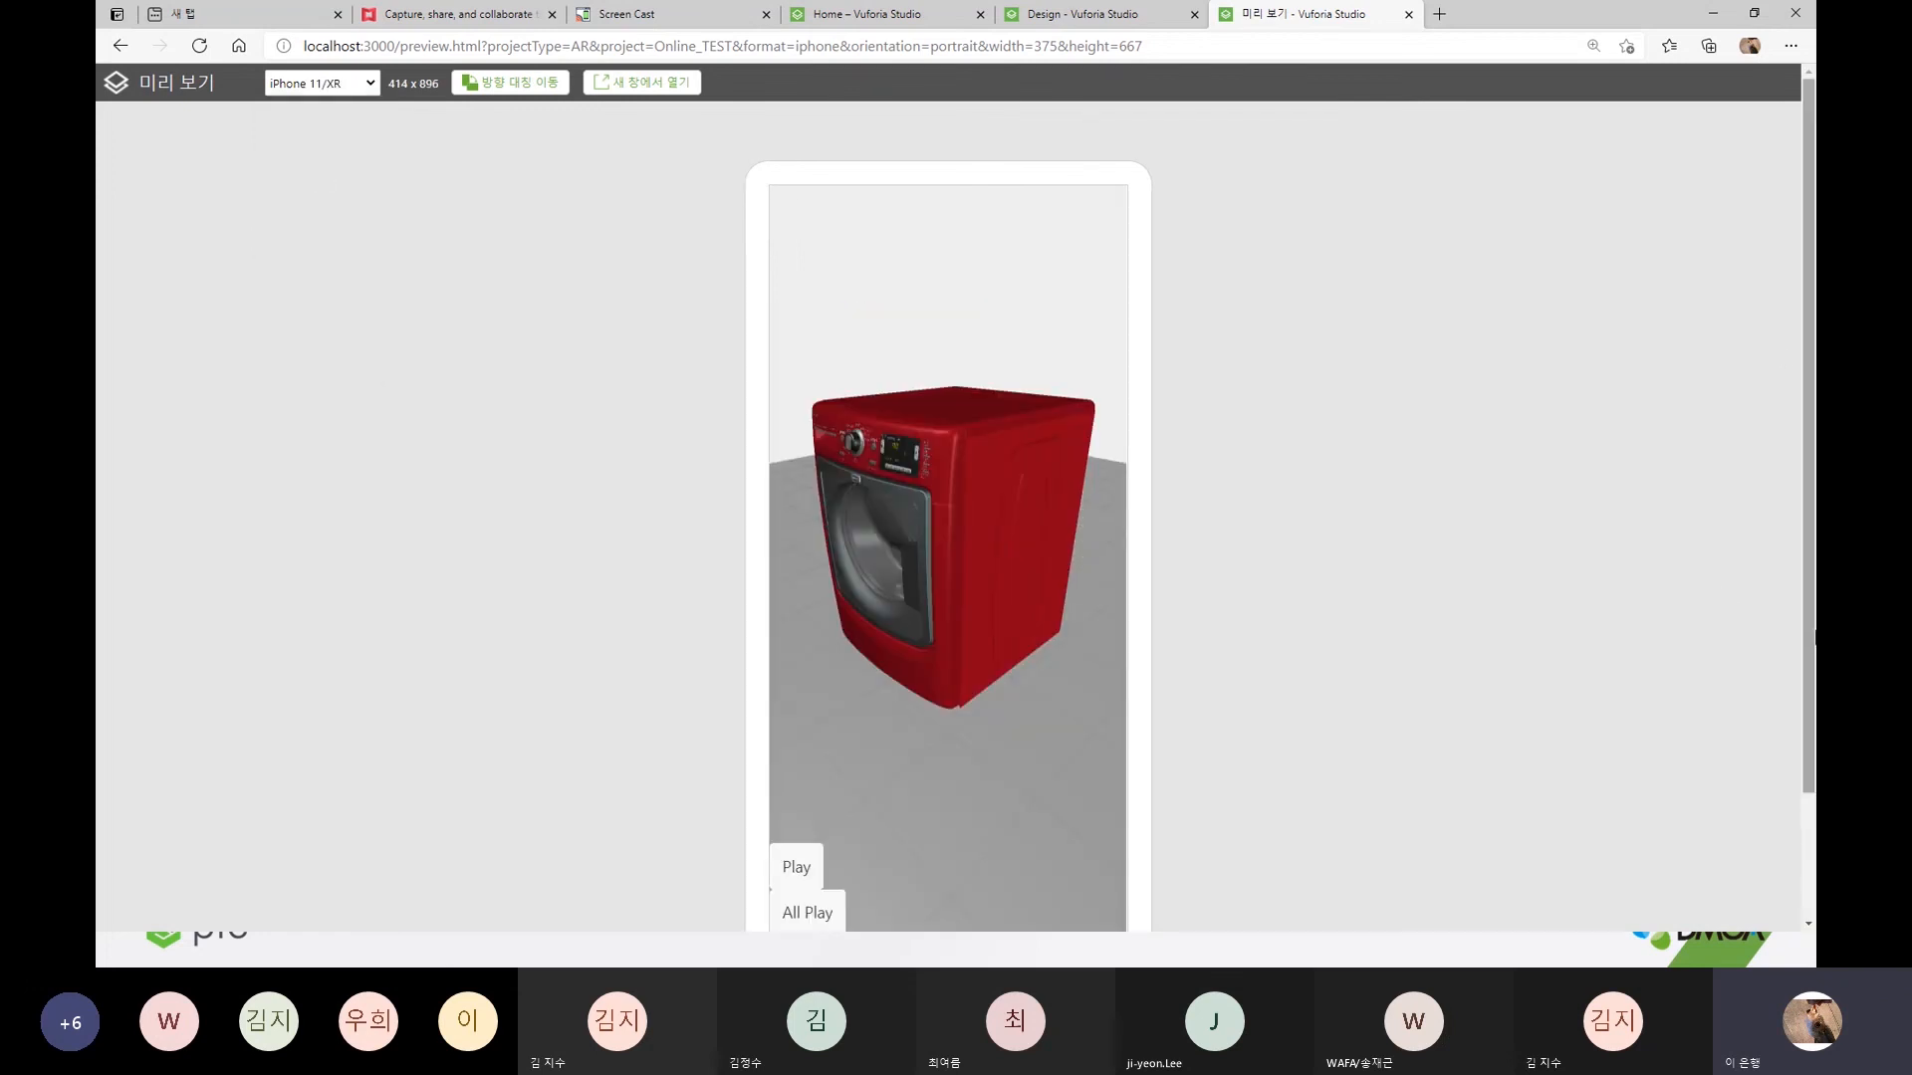
pyautogui.moveTo(1802, 619); pyautogui.dragTo(1807, 699)
# - Play the washer's disassembly sequence step by step in the preview with the Play button
pyautogui.click(819, 781)
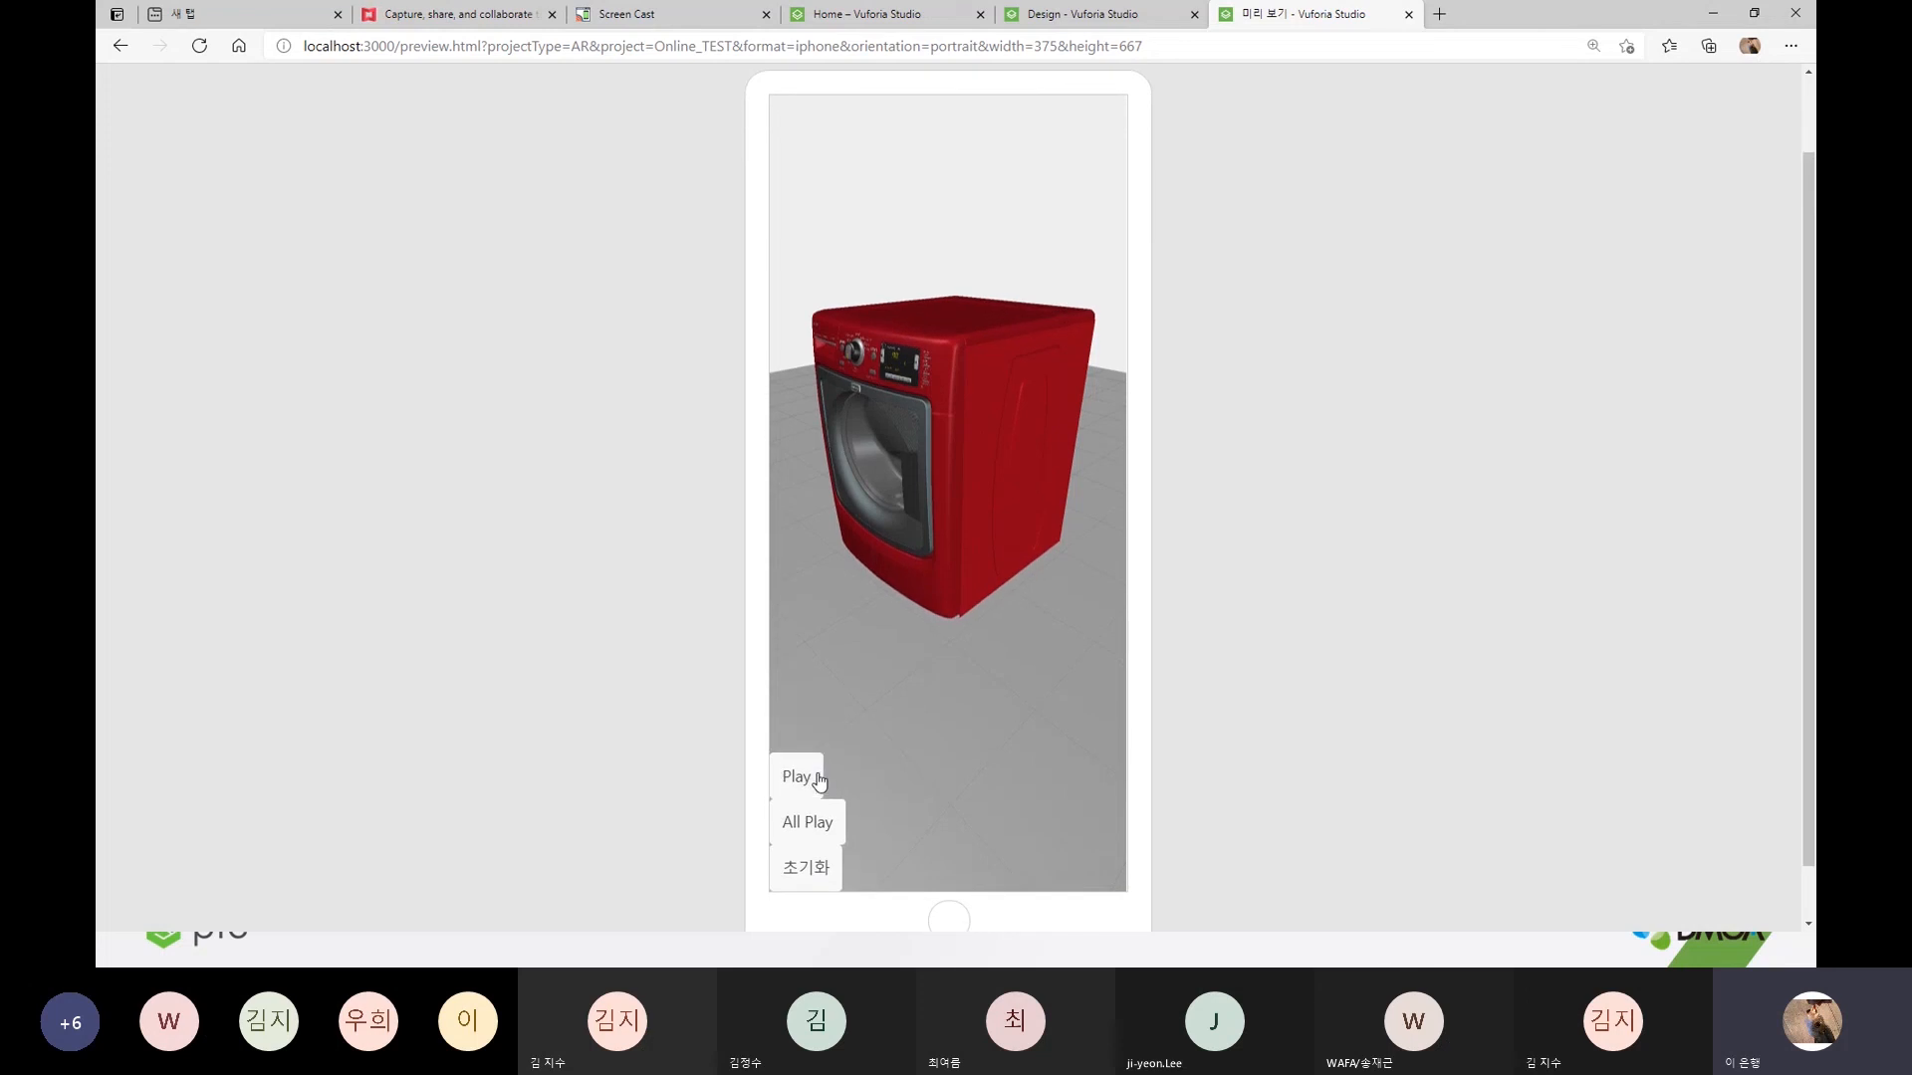
pyautogui.click(818, 781)
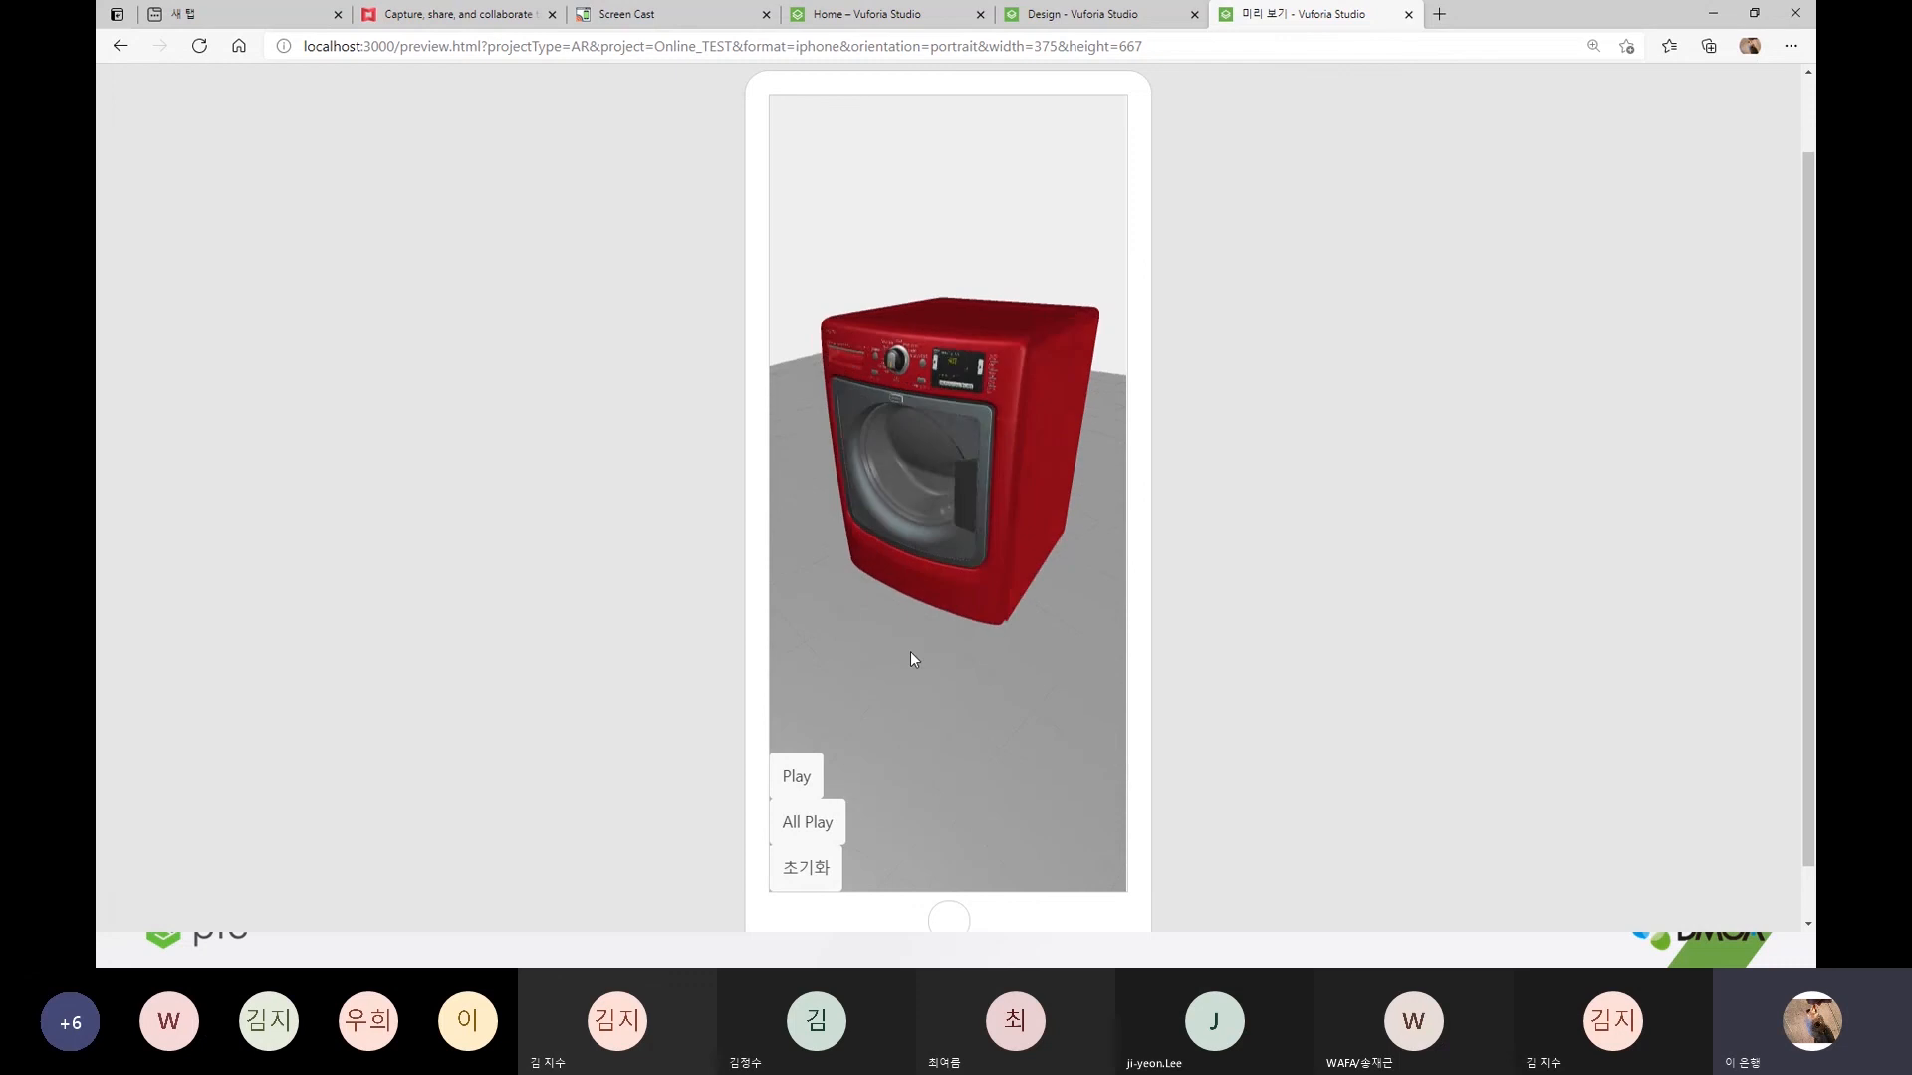
pyautogui.click(809, 779)
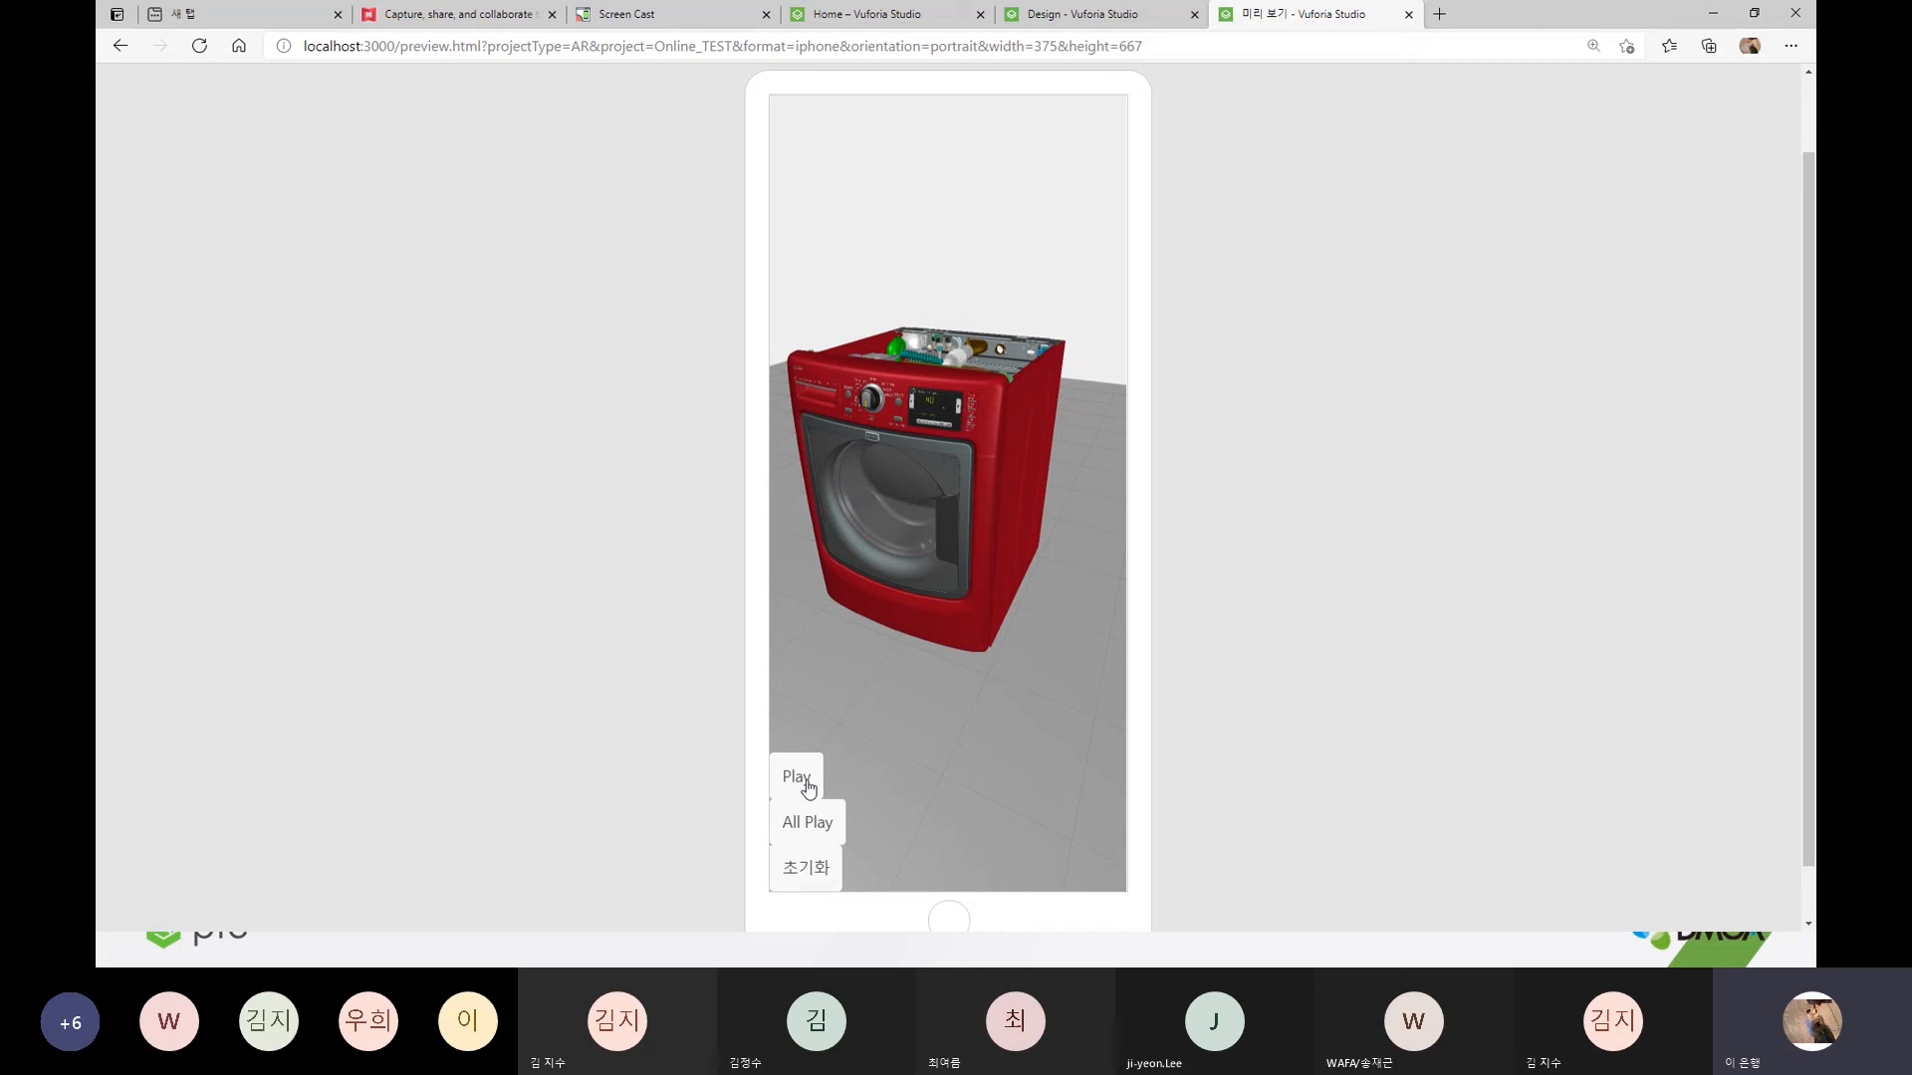
pyautogui.click(807, 786)
pyautogui.click(801, 786)
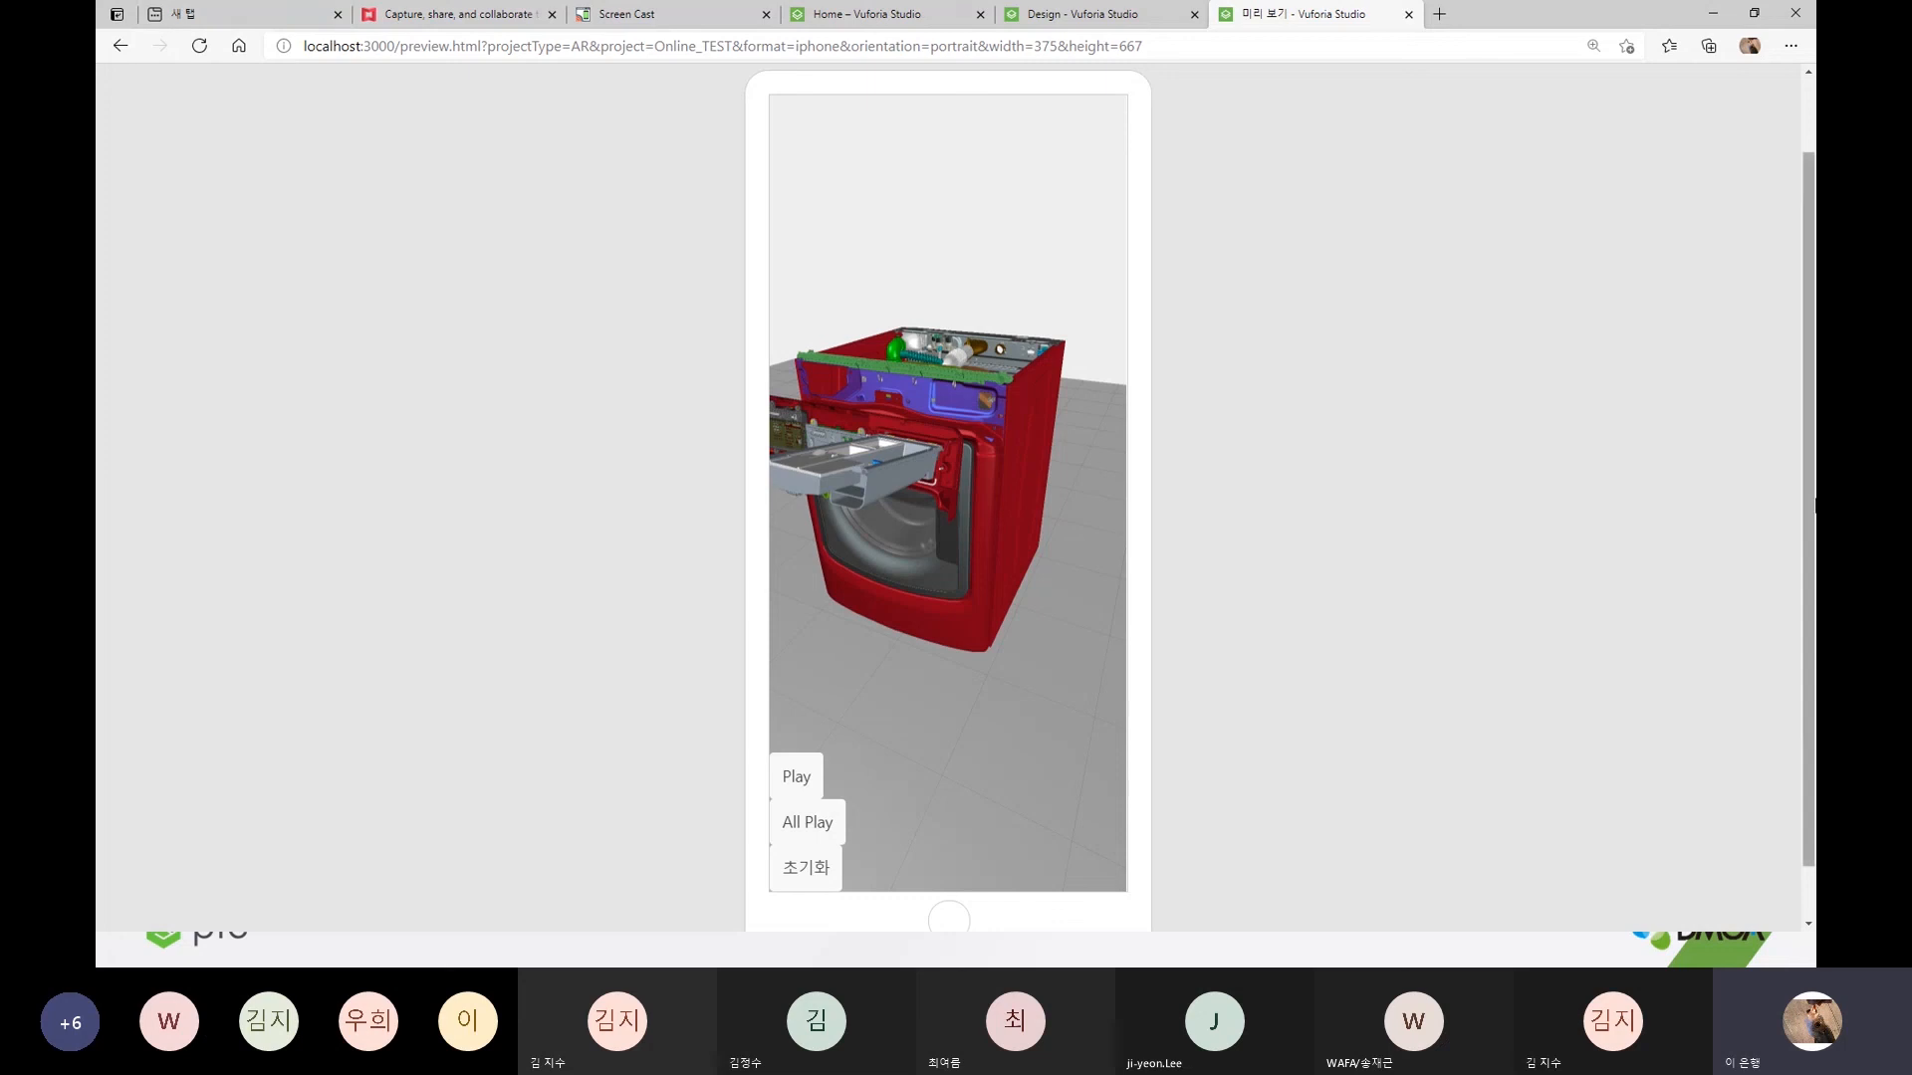
# - Change the preview device to iPad
pyautogui.scroll(1, 1810, 446)
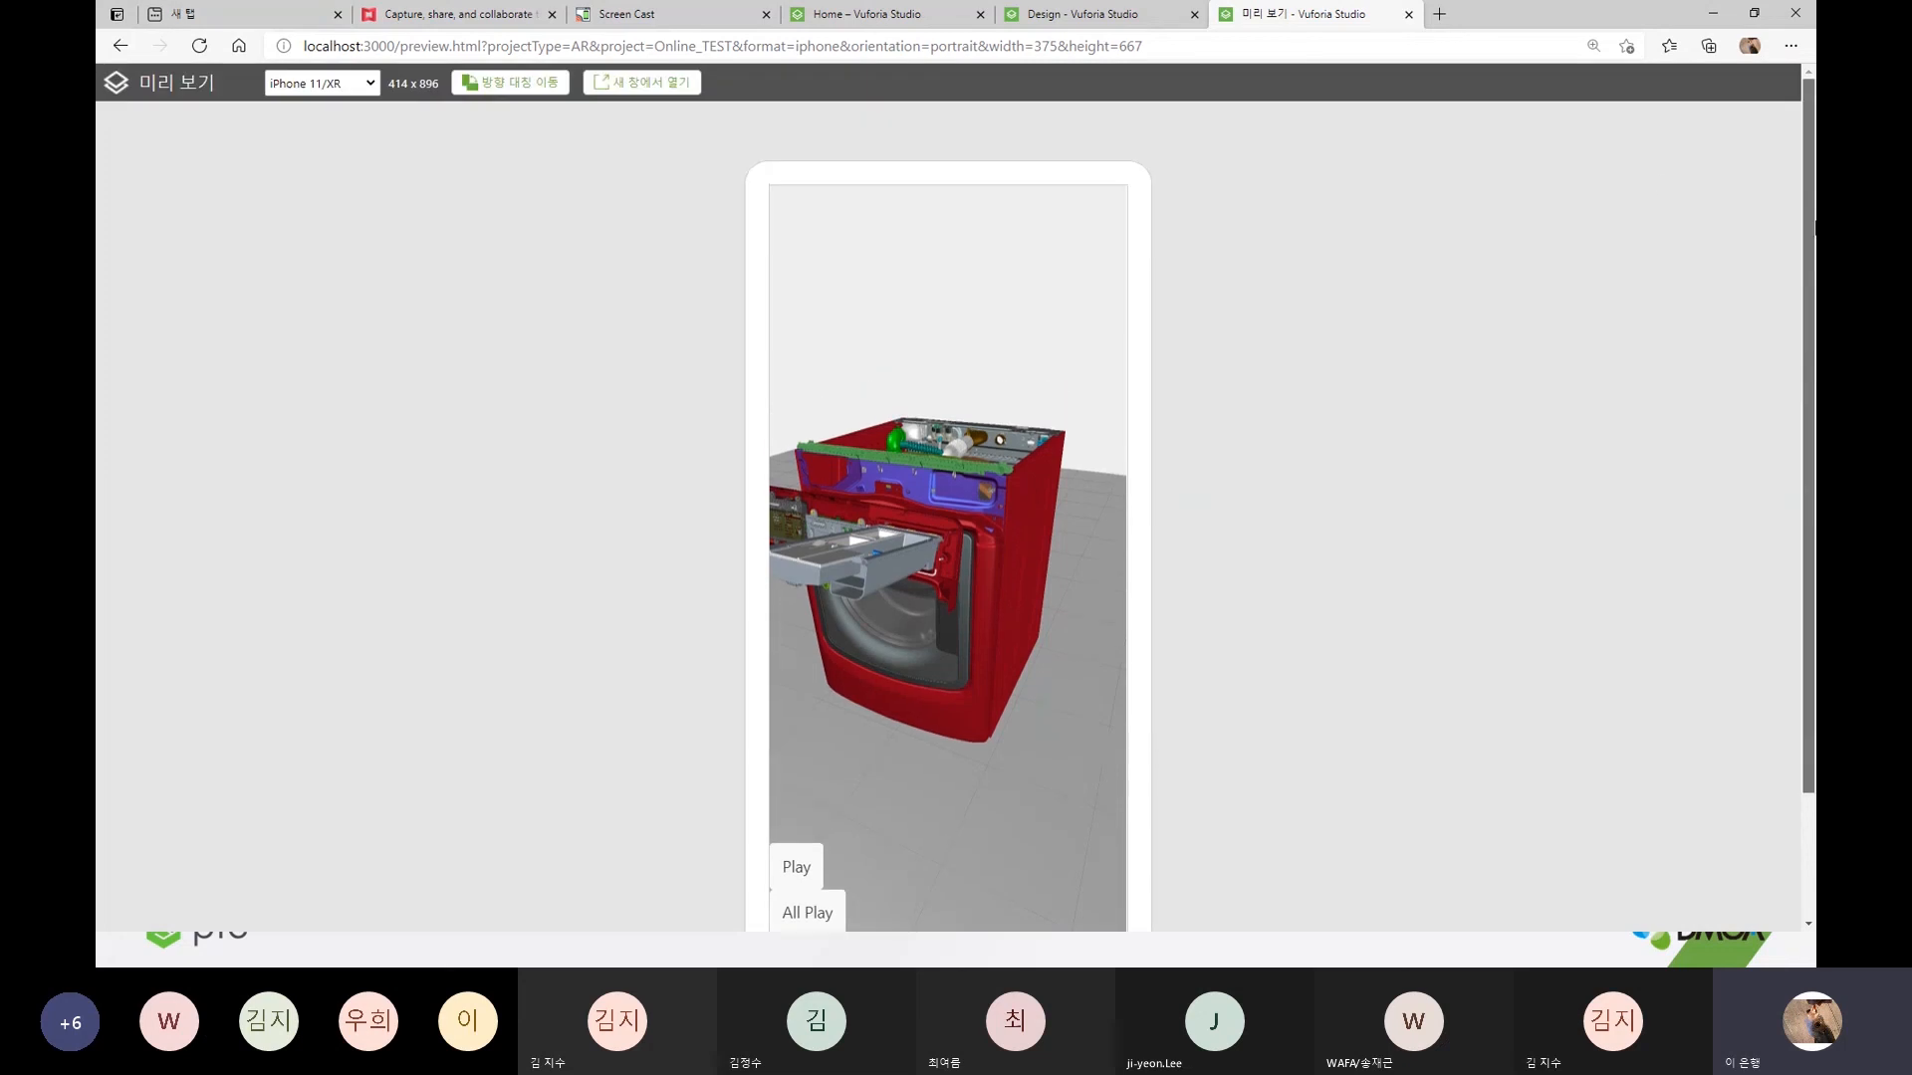
pyautogui.click(340, 86)
pyautogui.click(333, 190)
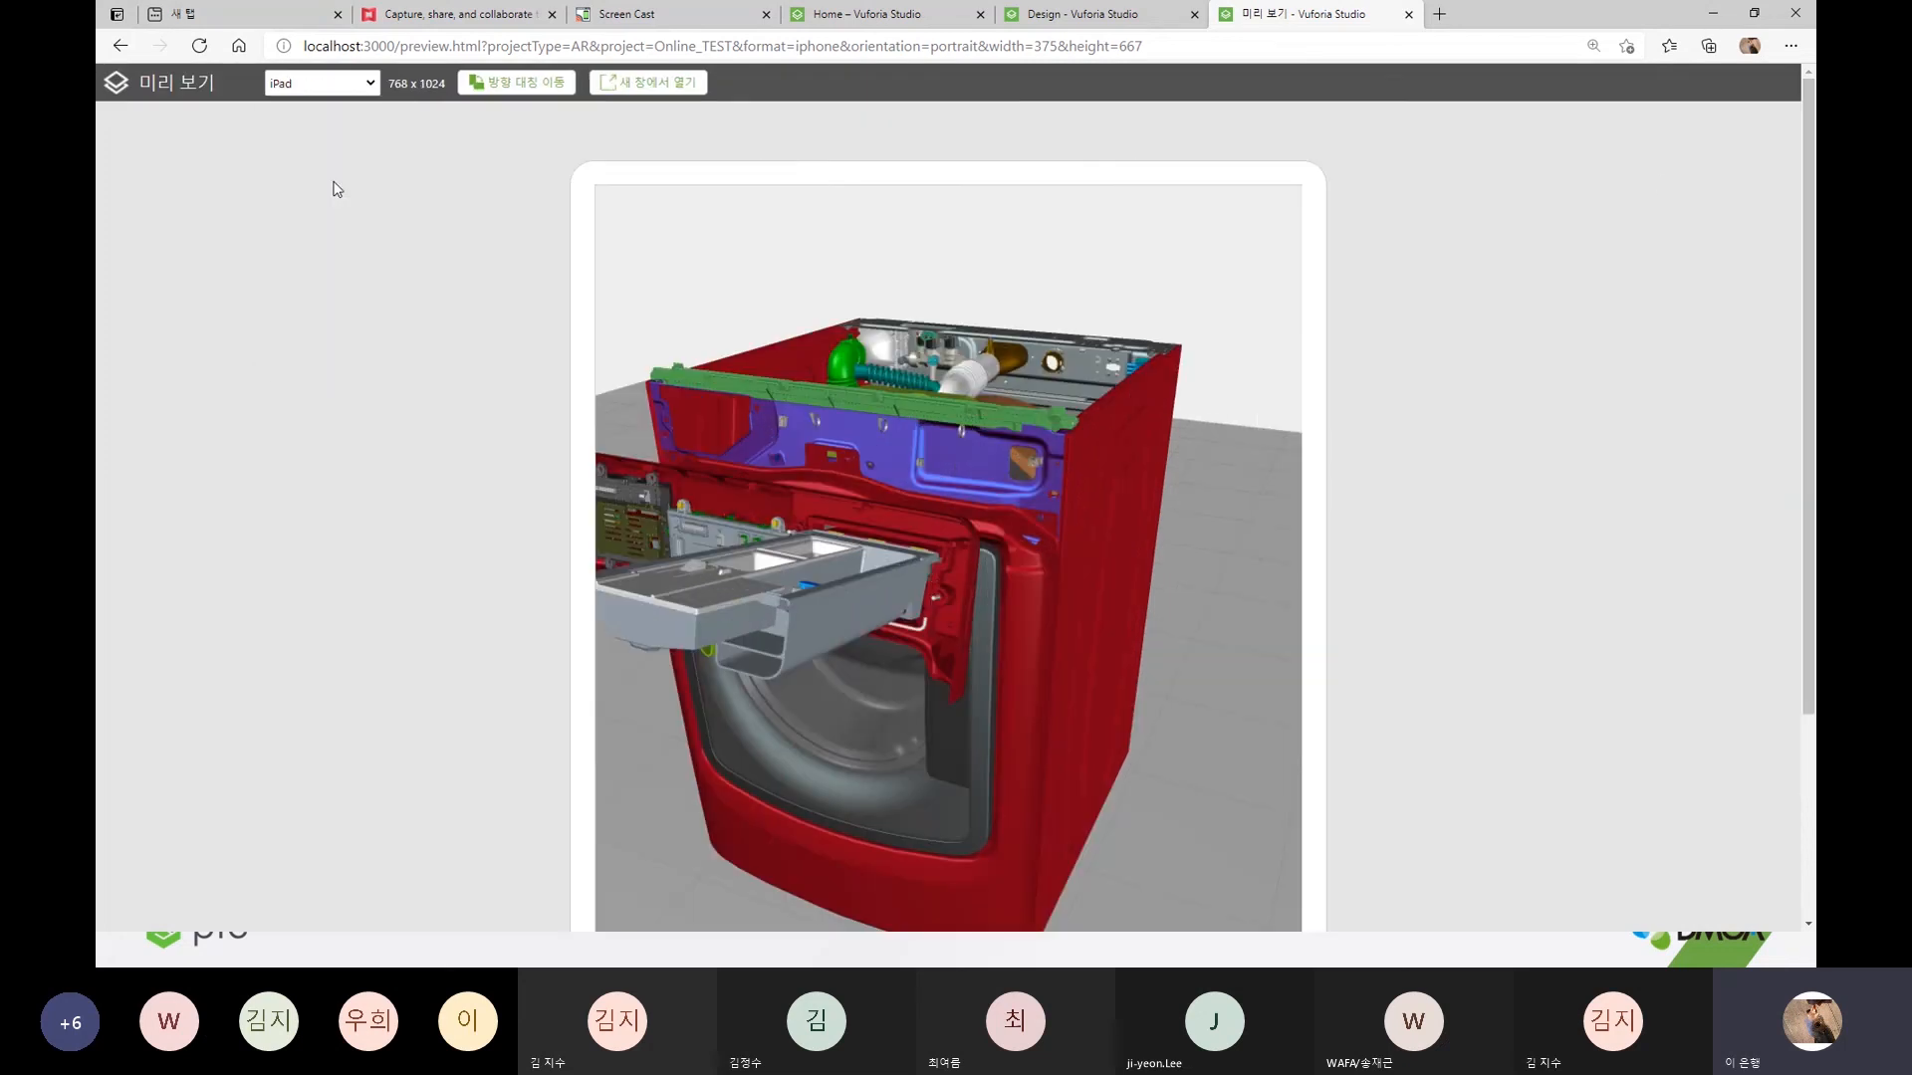
# - Test the washer sequence in the iPad preview using the Play, 초기화 and All Play buttons
pyautogui.scroll(-2, 1789, 428)
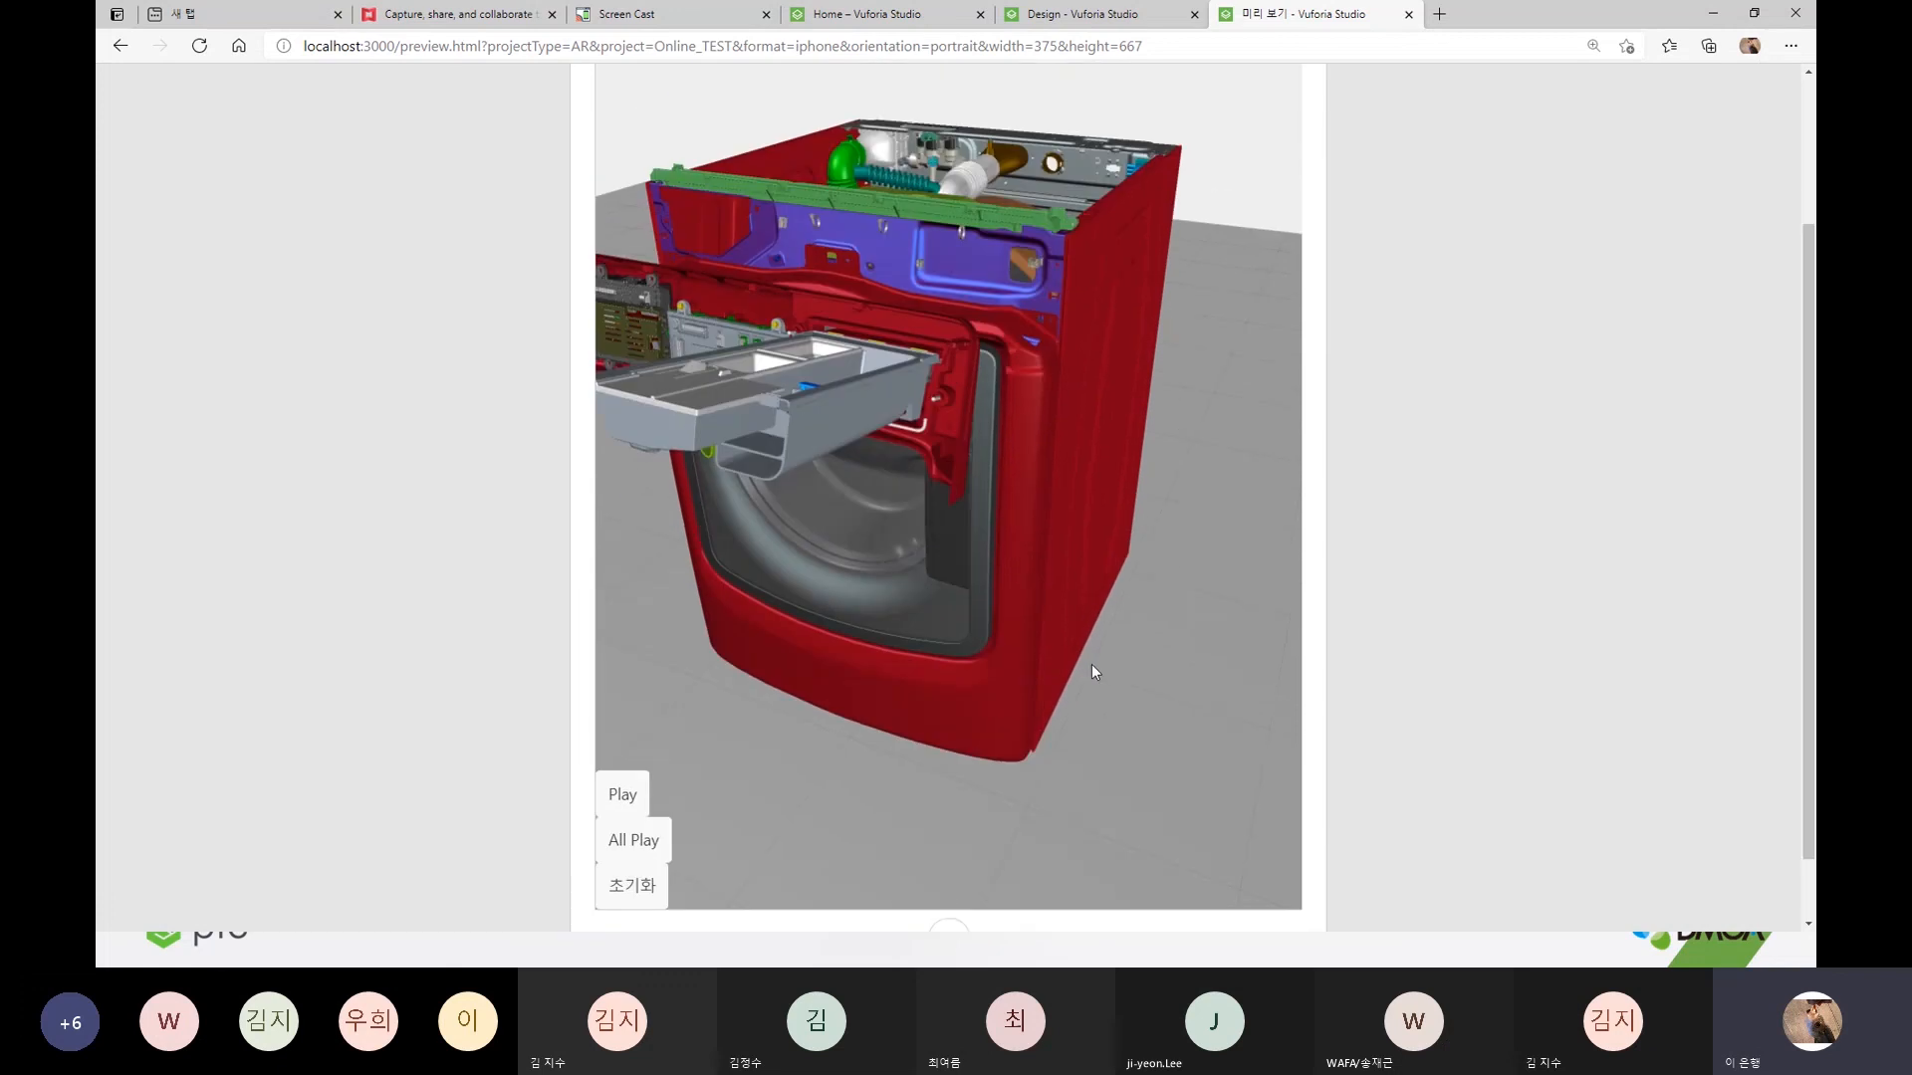
pyautogui.scroll(-1, 1111, 650)
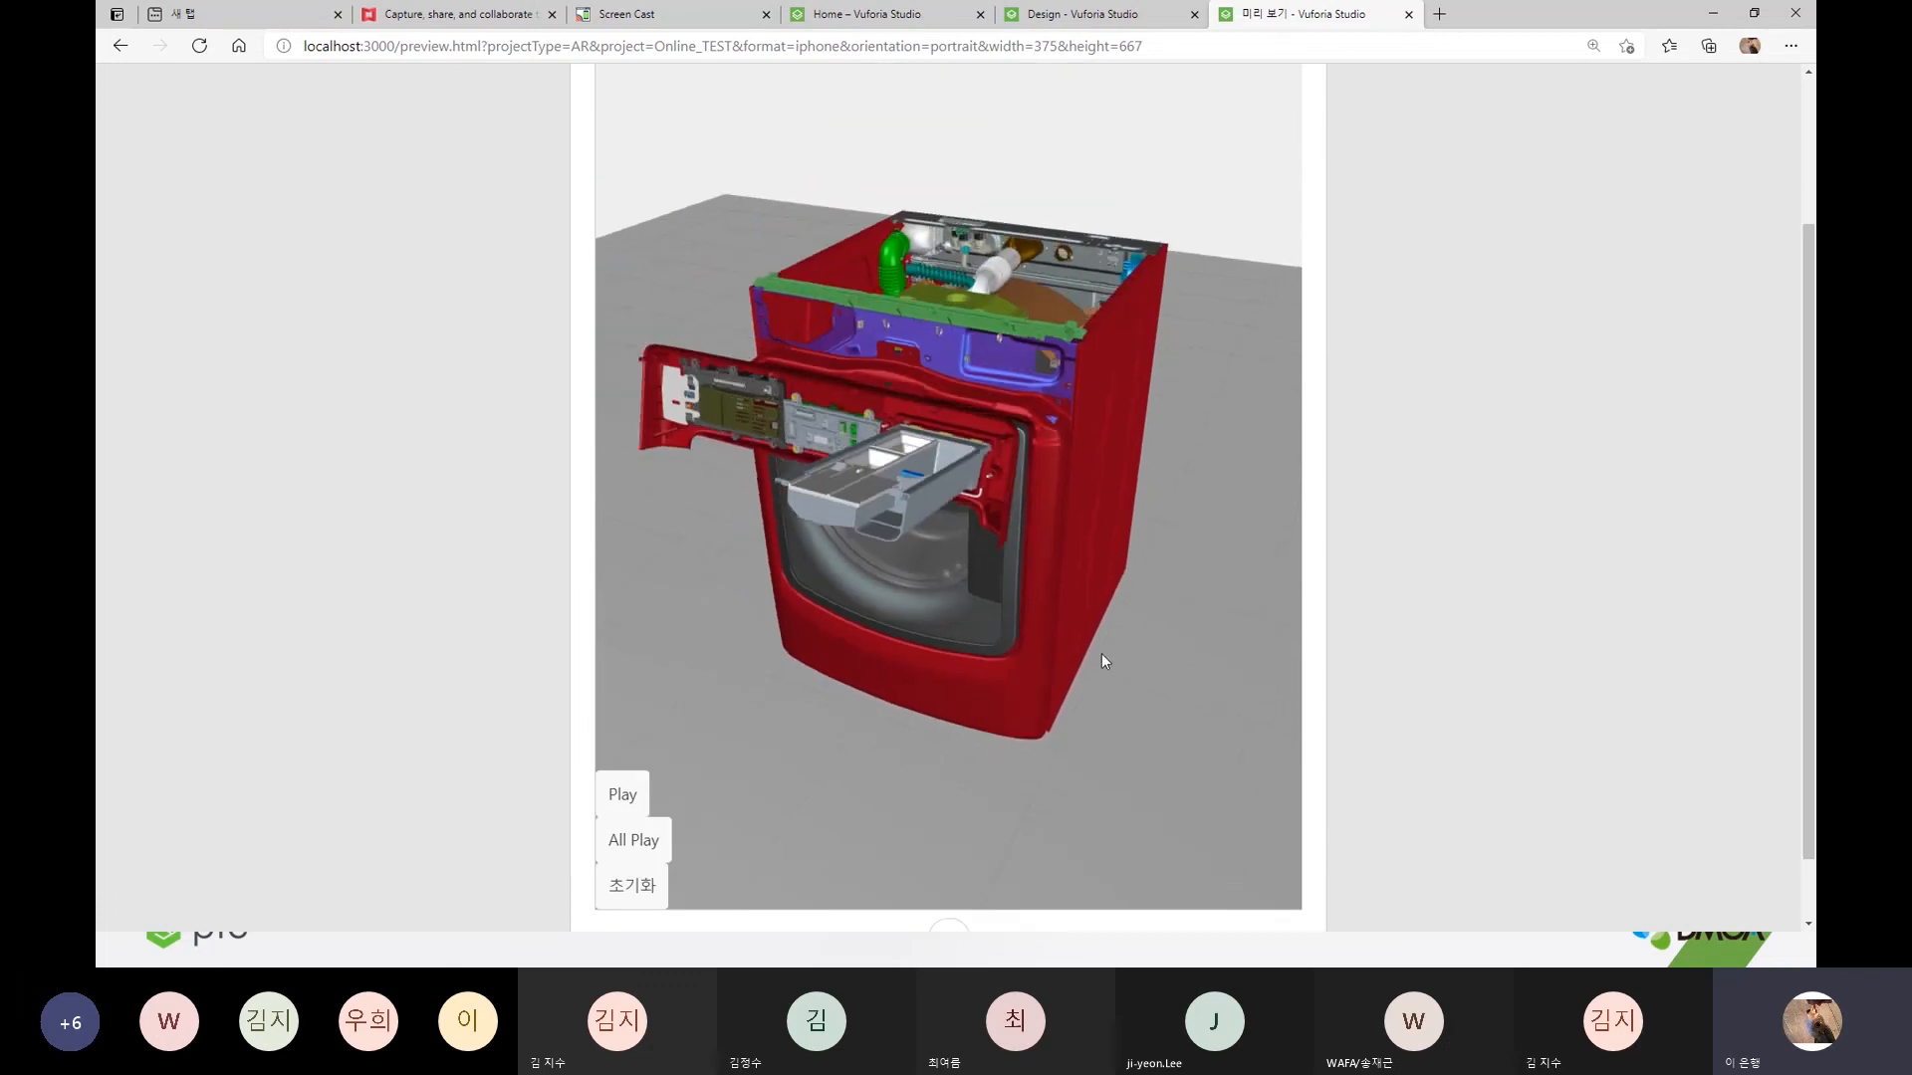
pyautogui.click(625, 797)
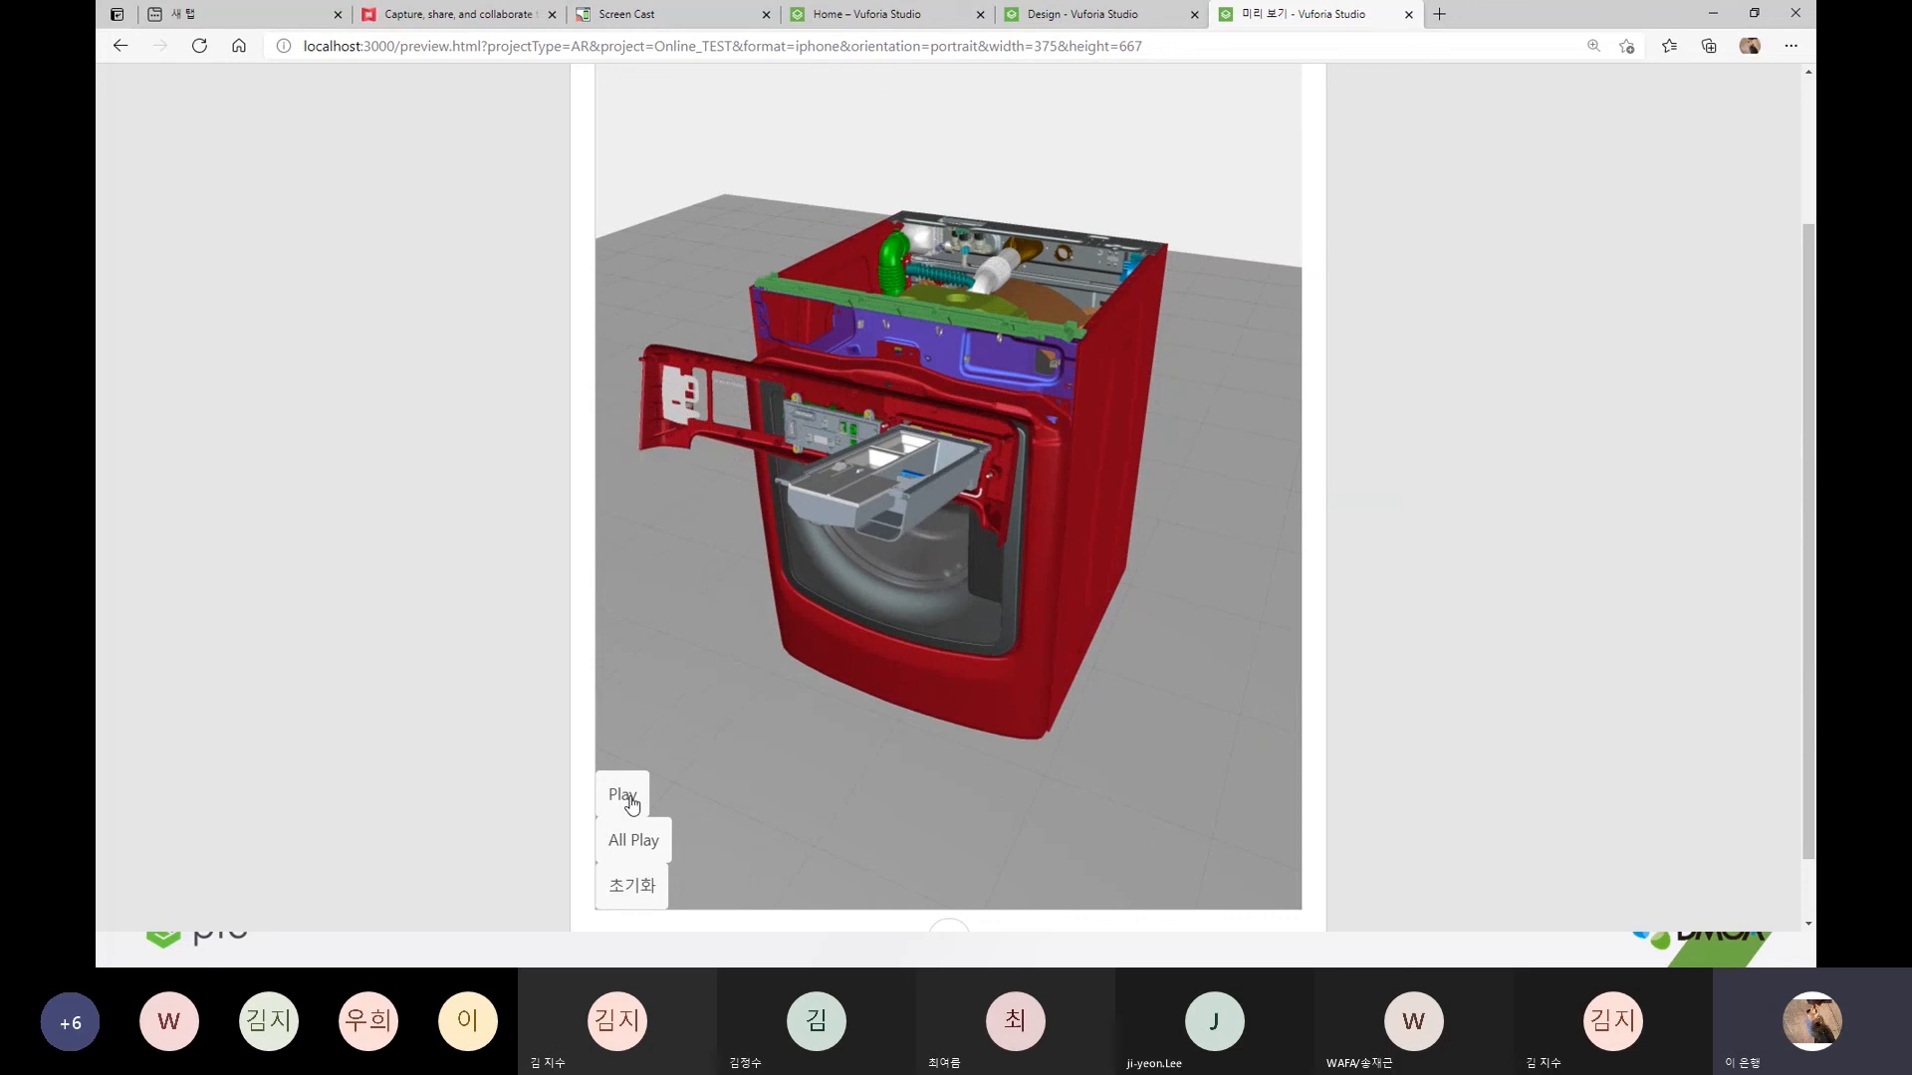
pyautogui.click(627, 796)
pyautogui.click(627, 796)
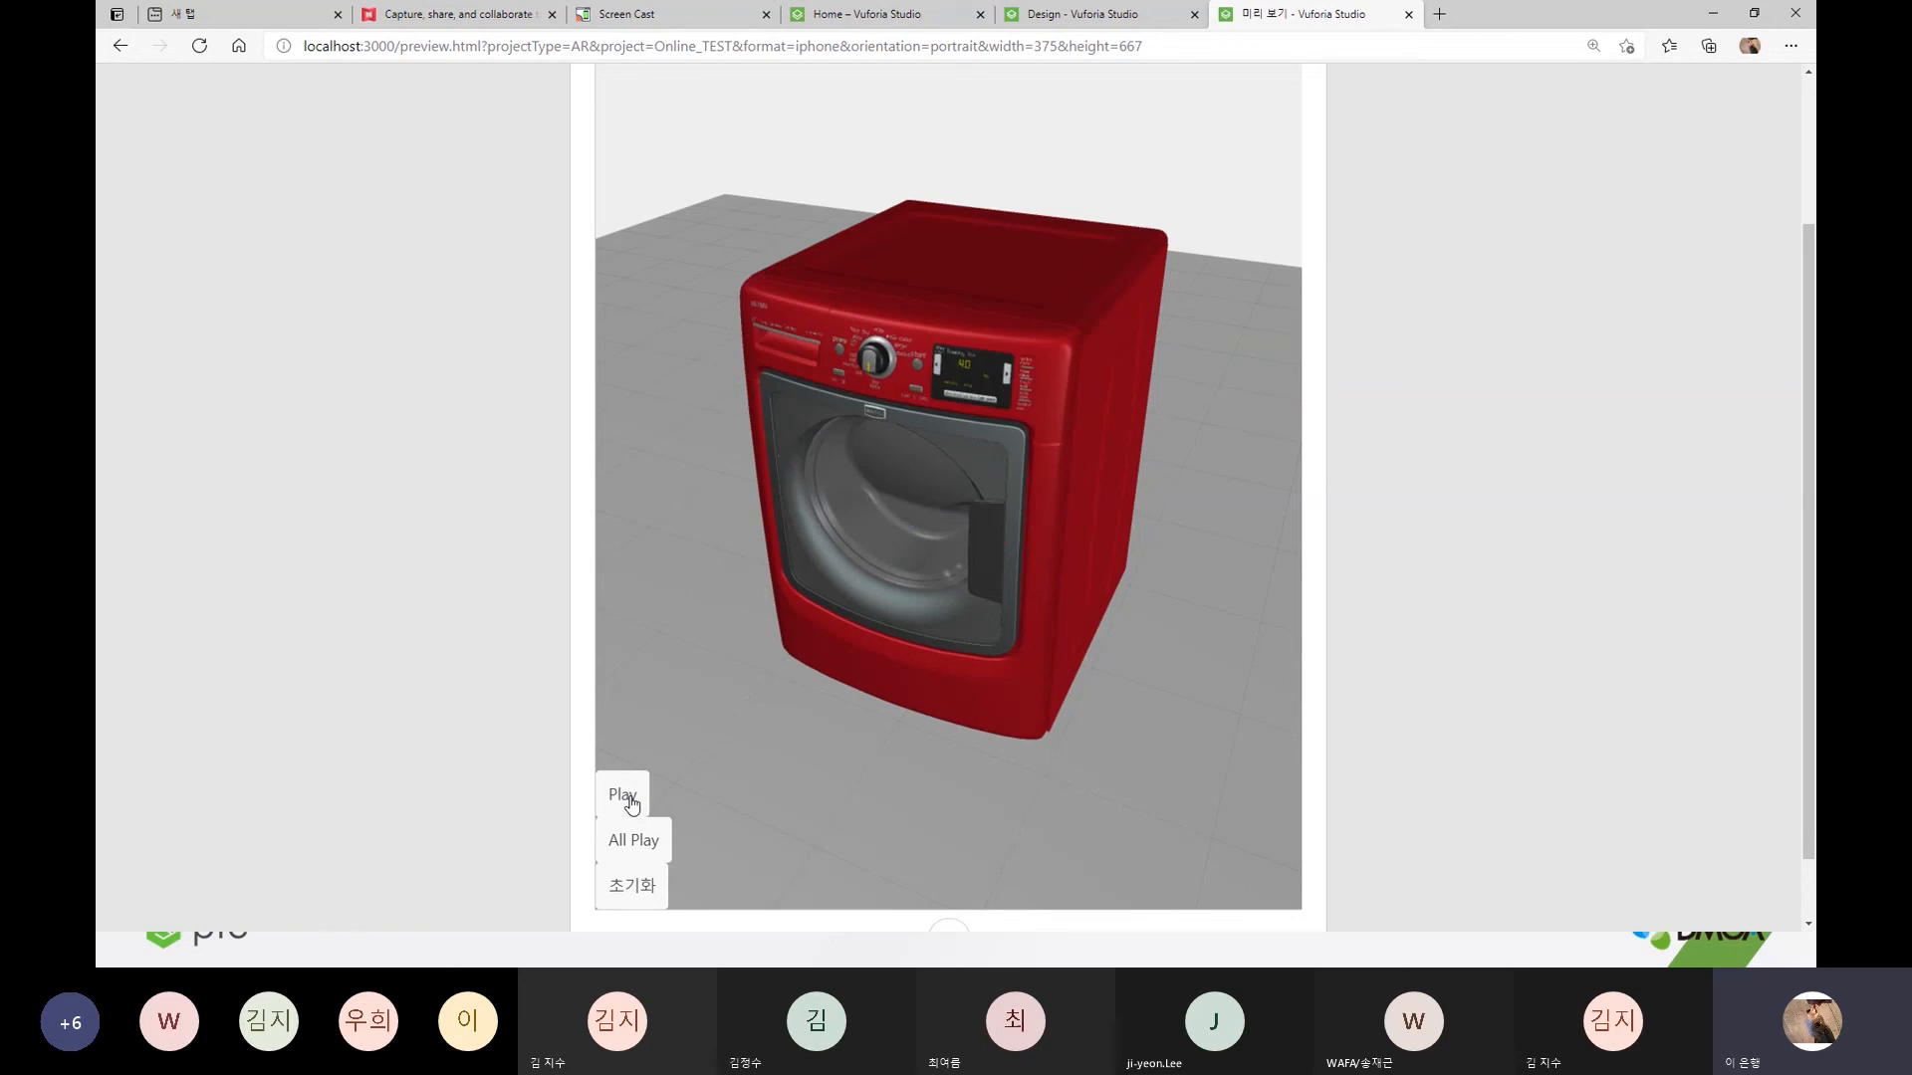
pyautogui.click(649, 896)
pyautogui.click(652, 841)
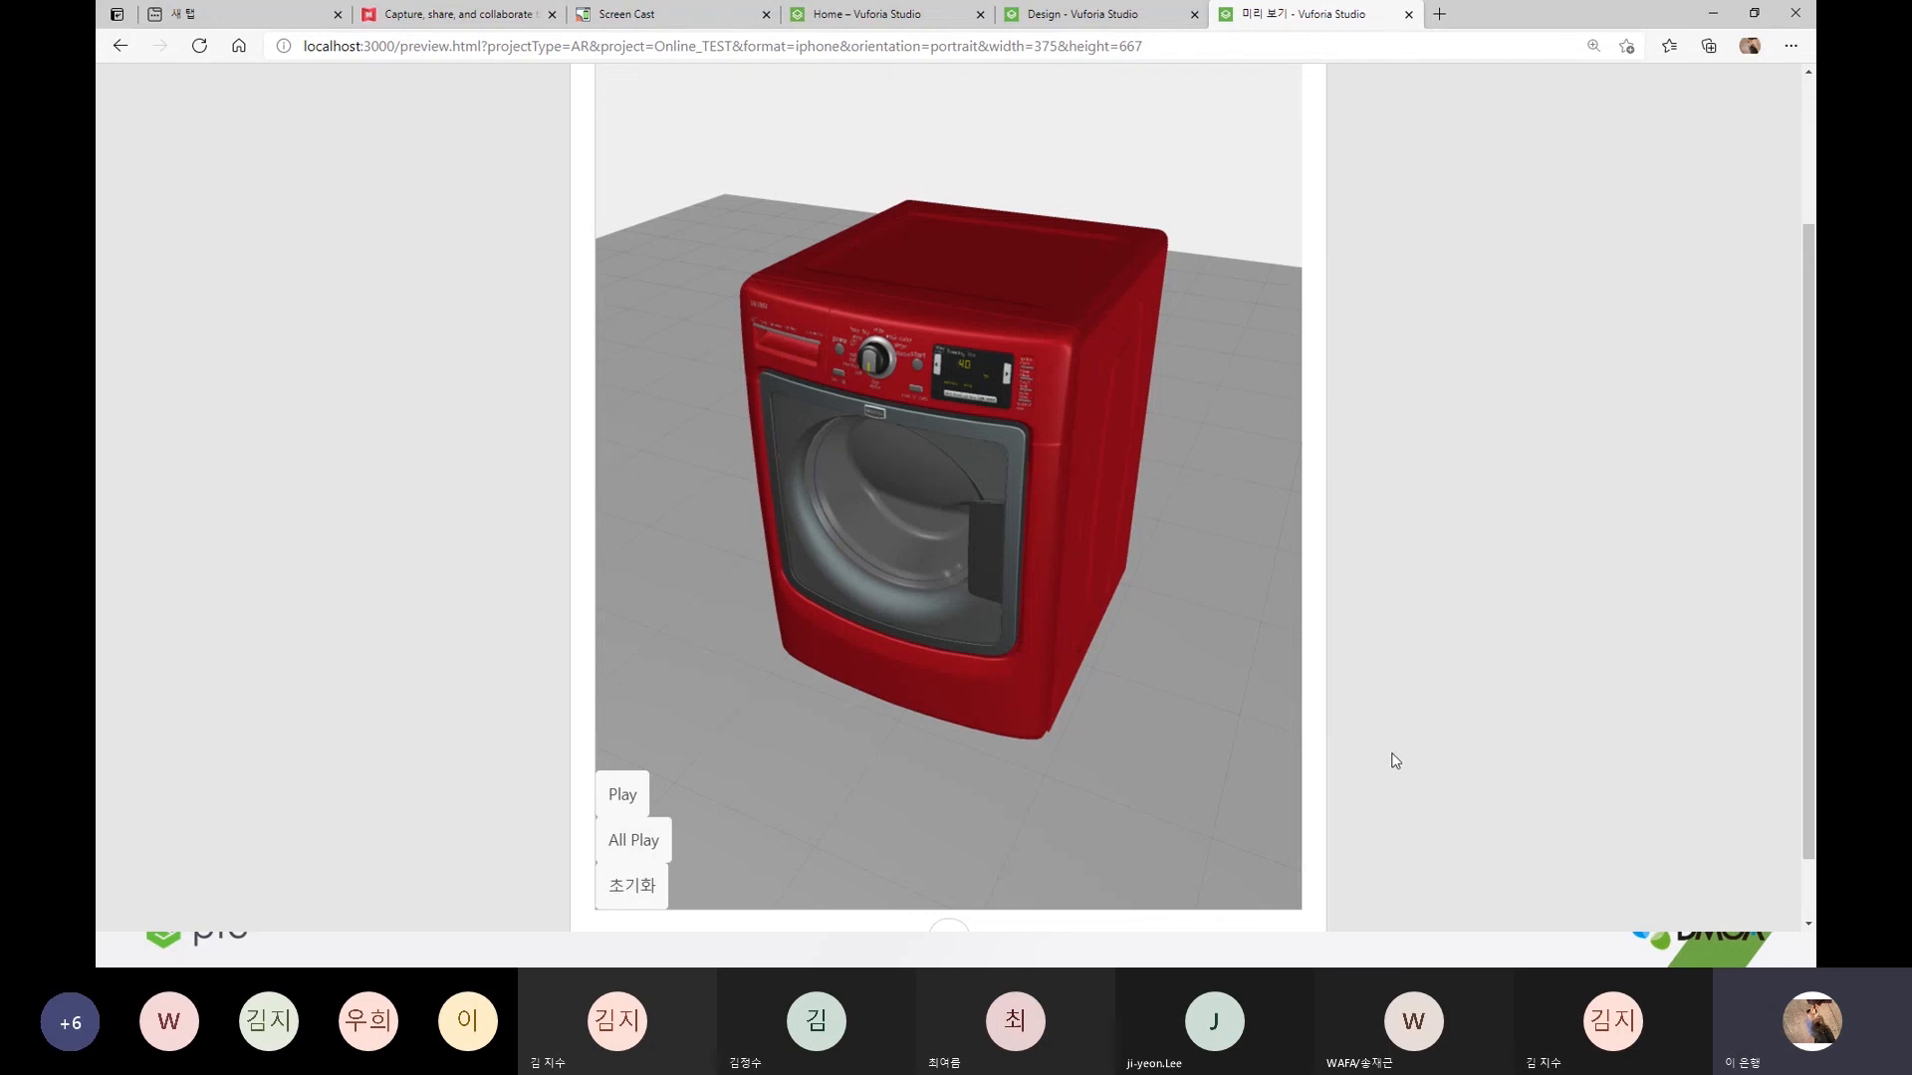
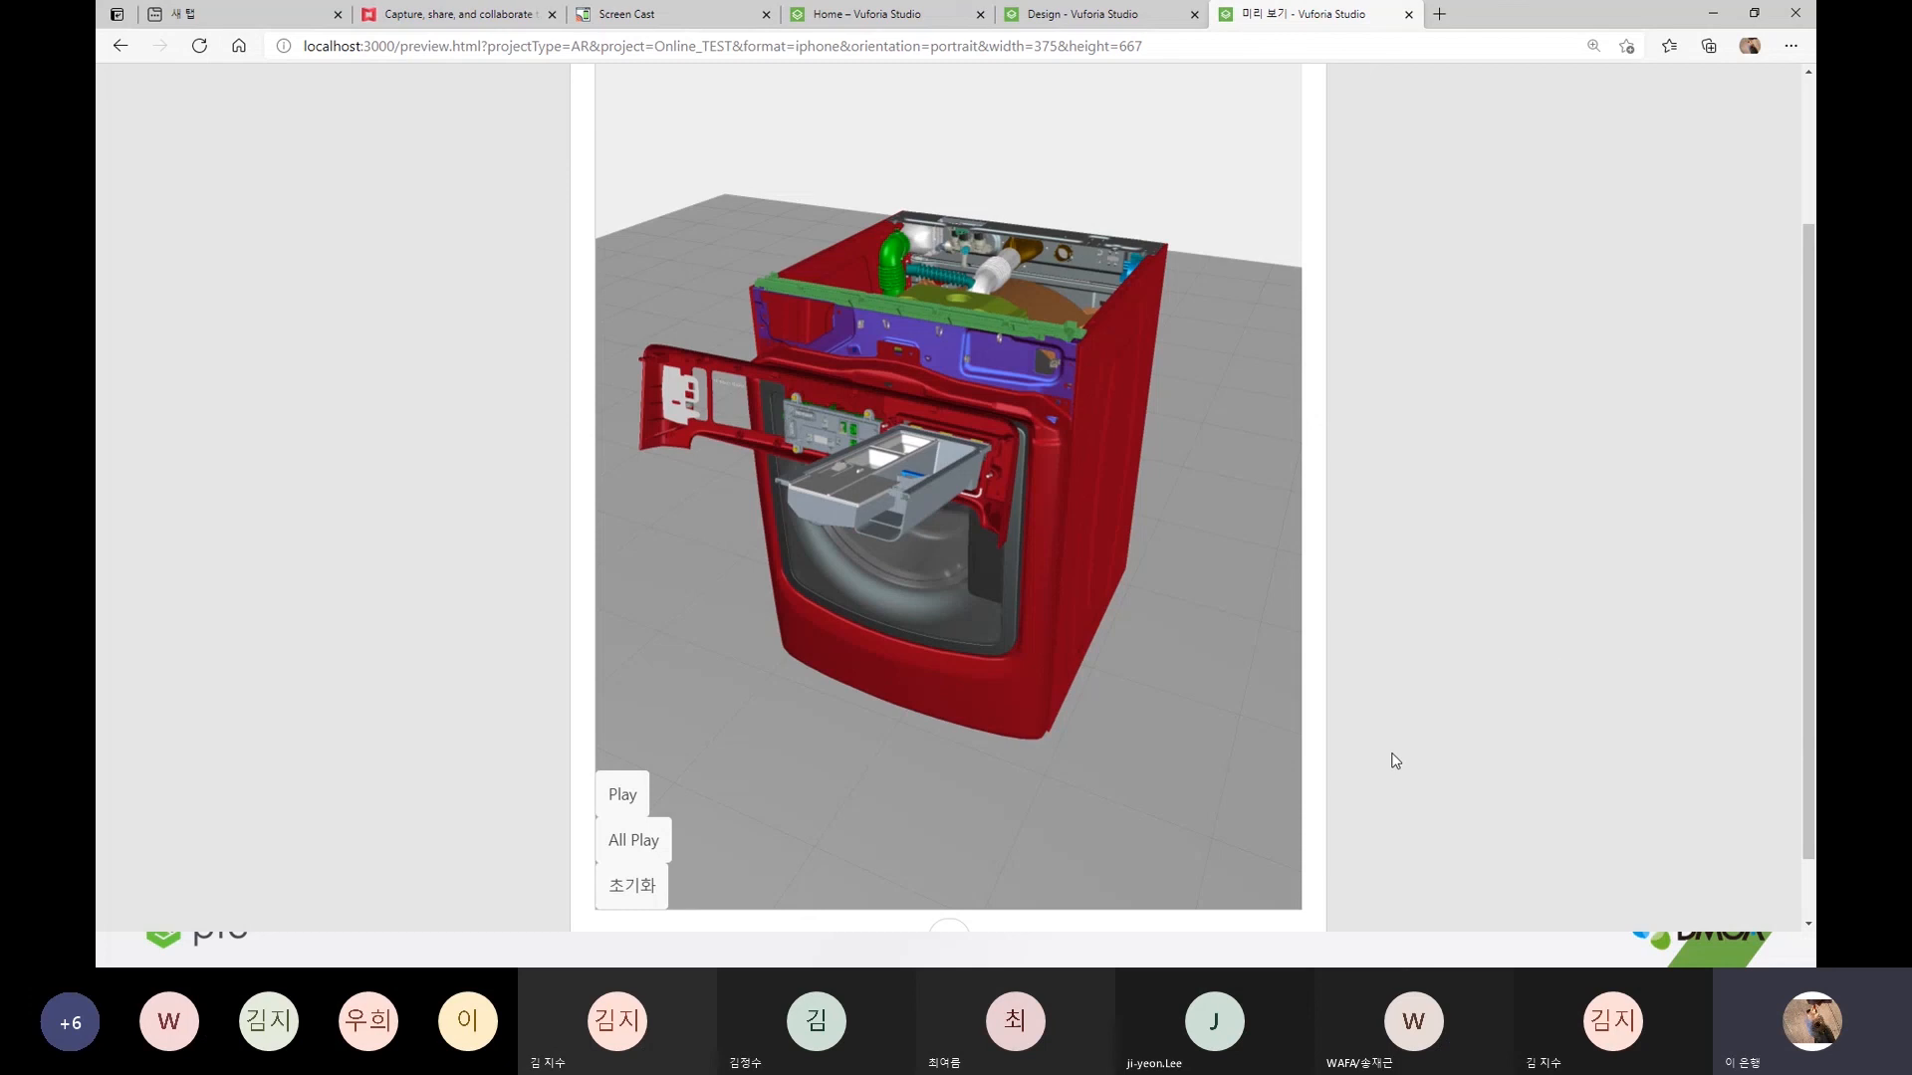
# - Close the preview, return to the project list (내 프로젝트) and open the Studio Sample - Quadcopter project
pyautogui.click(1409, 15)
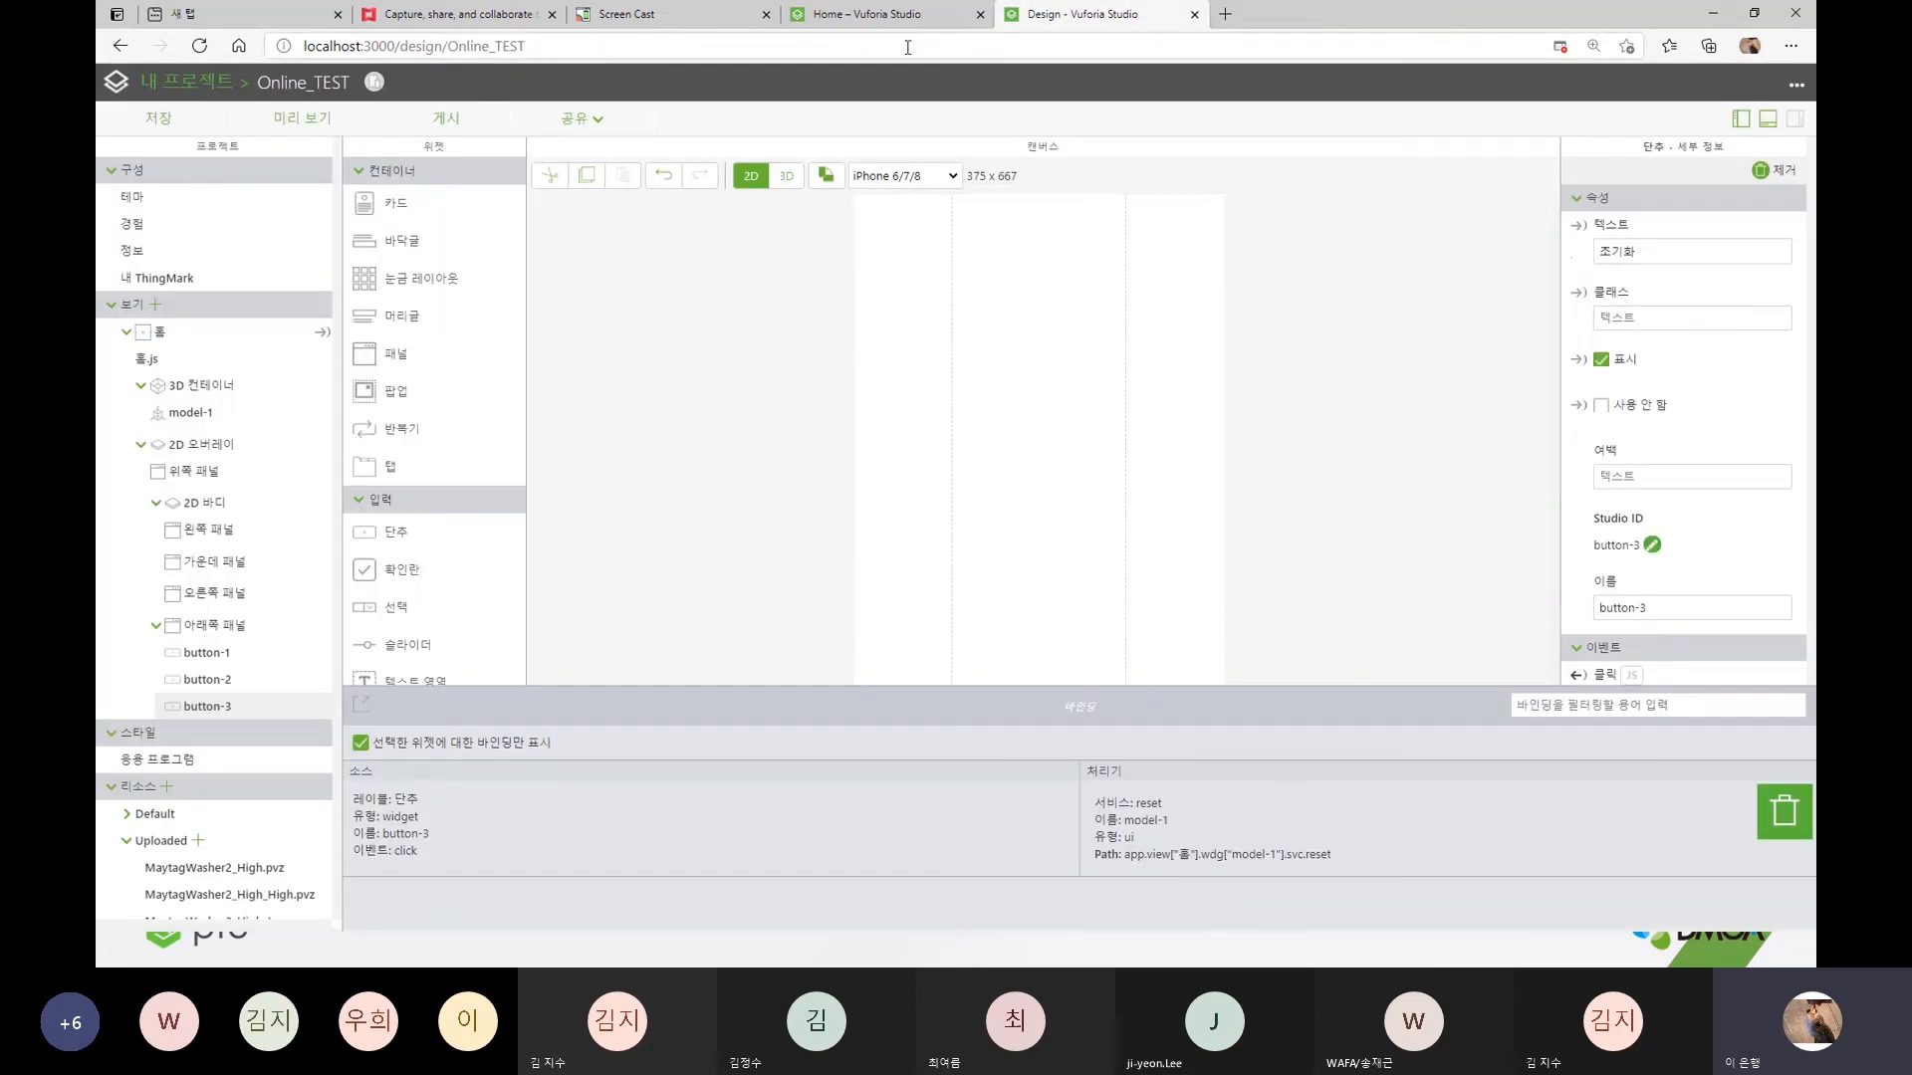
pyautogui.click(866, 14)
pyautogui.click(1075, 14)
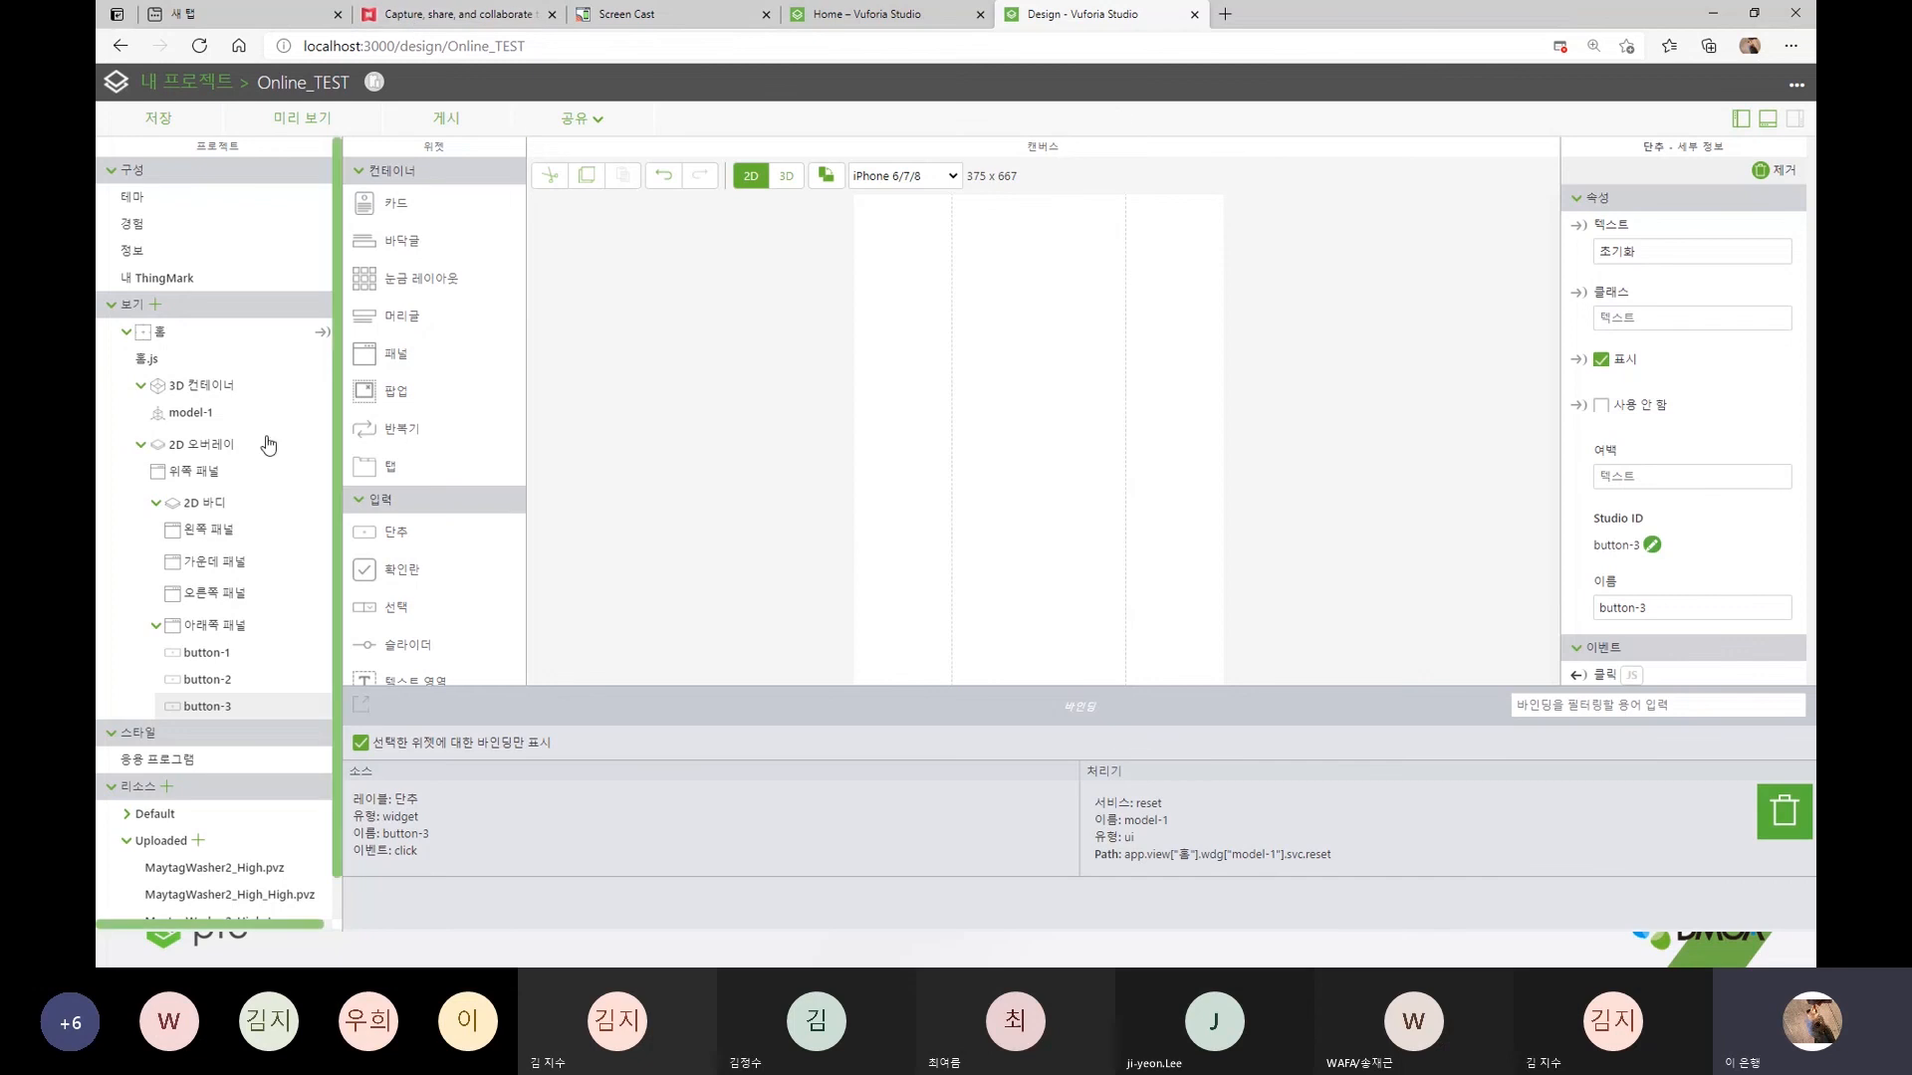
pyautogui.click(212, 88)
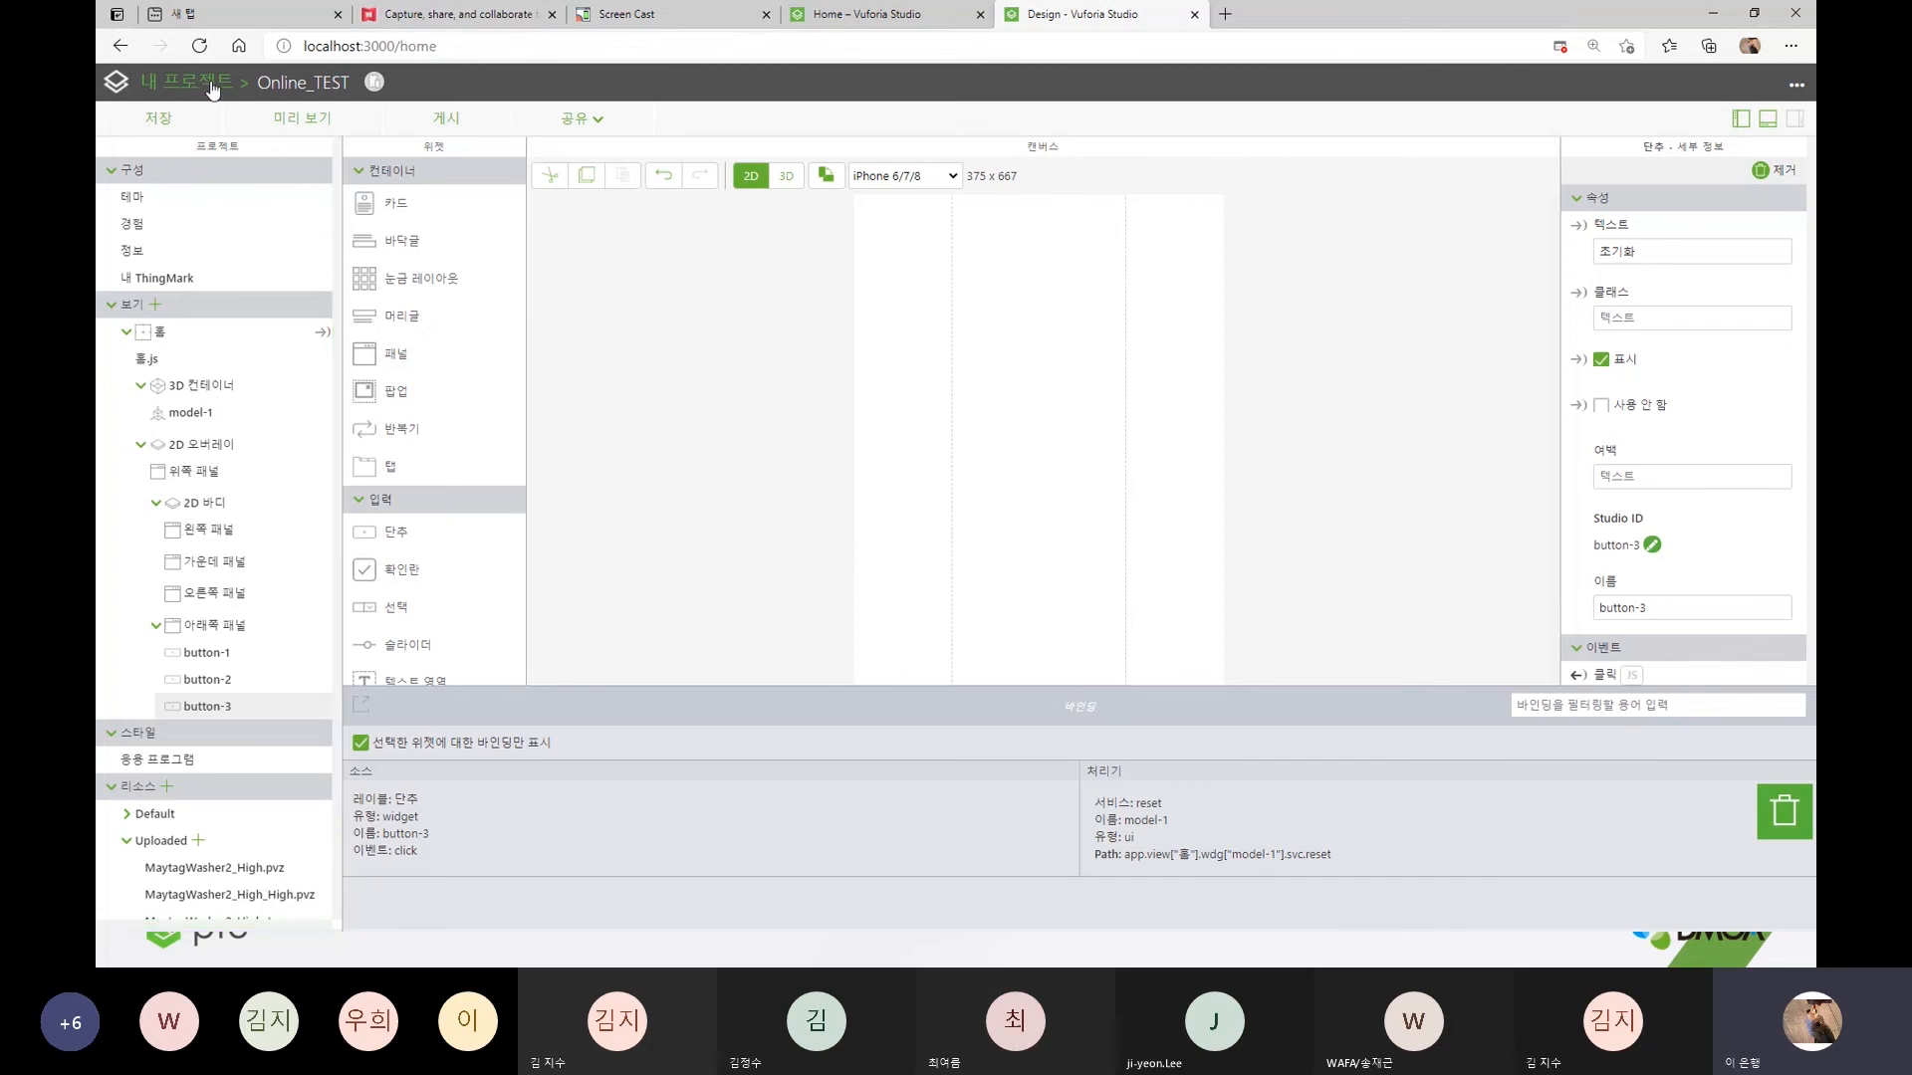
pyautogui.scroll(-1, 1234, 654)
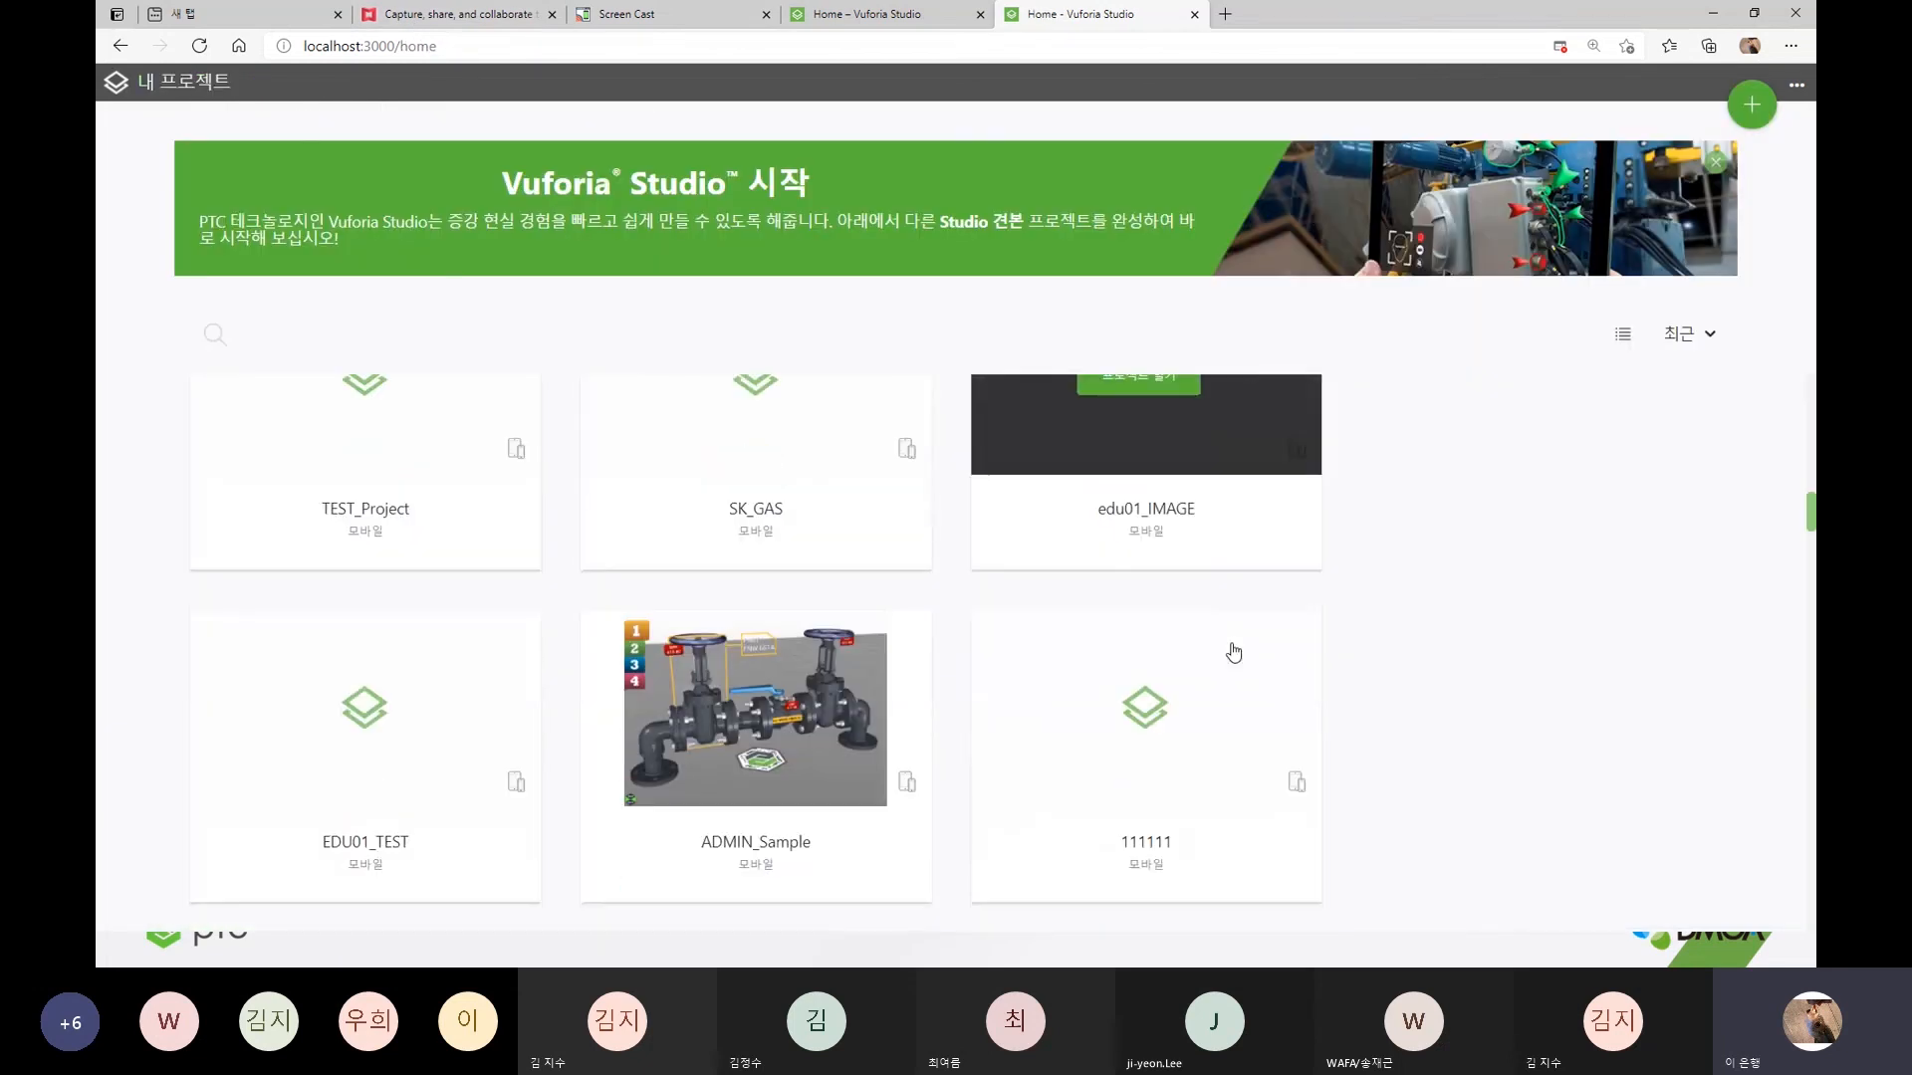
pyautogui.moveTo(1244, 645)
pyautogui.scroll(10, 1243, 645)
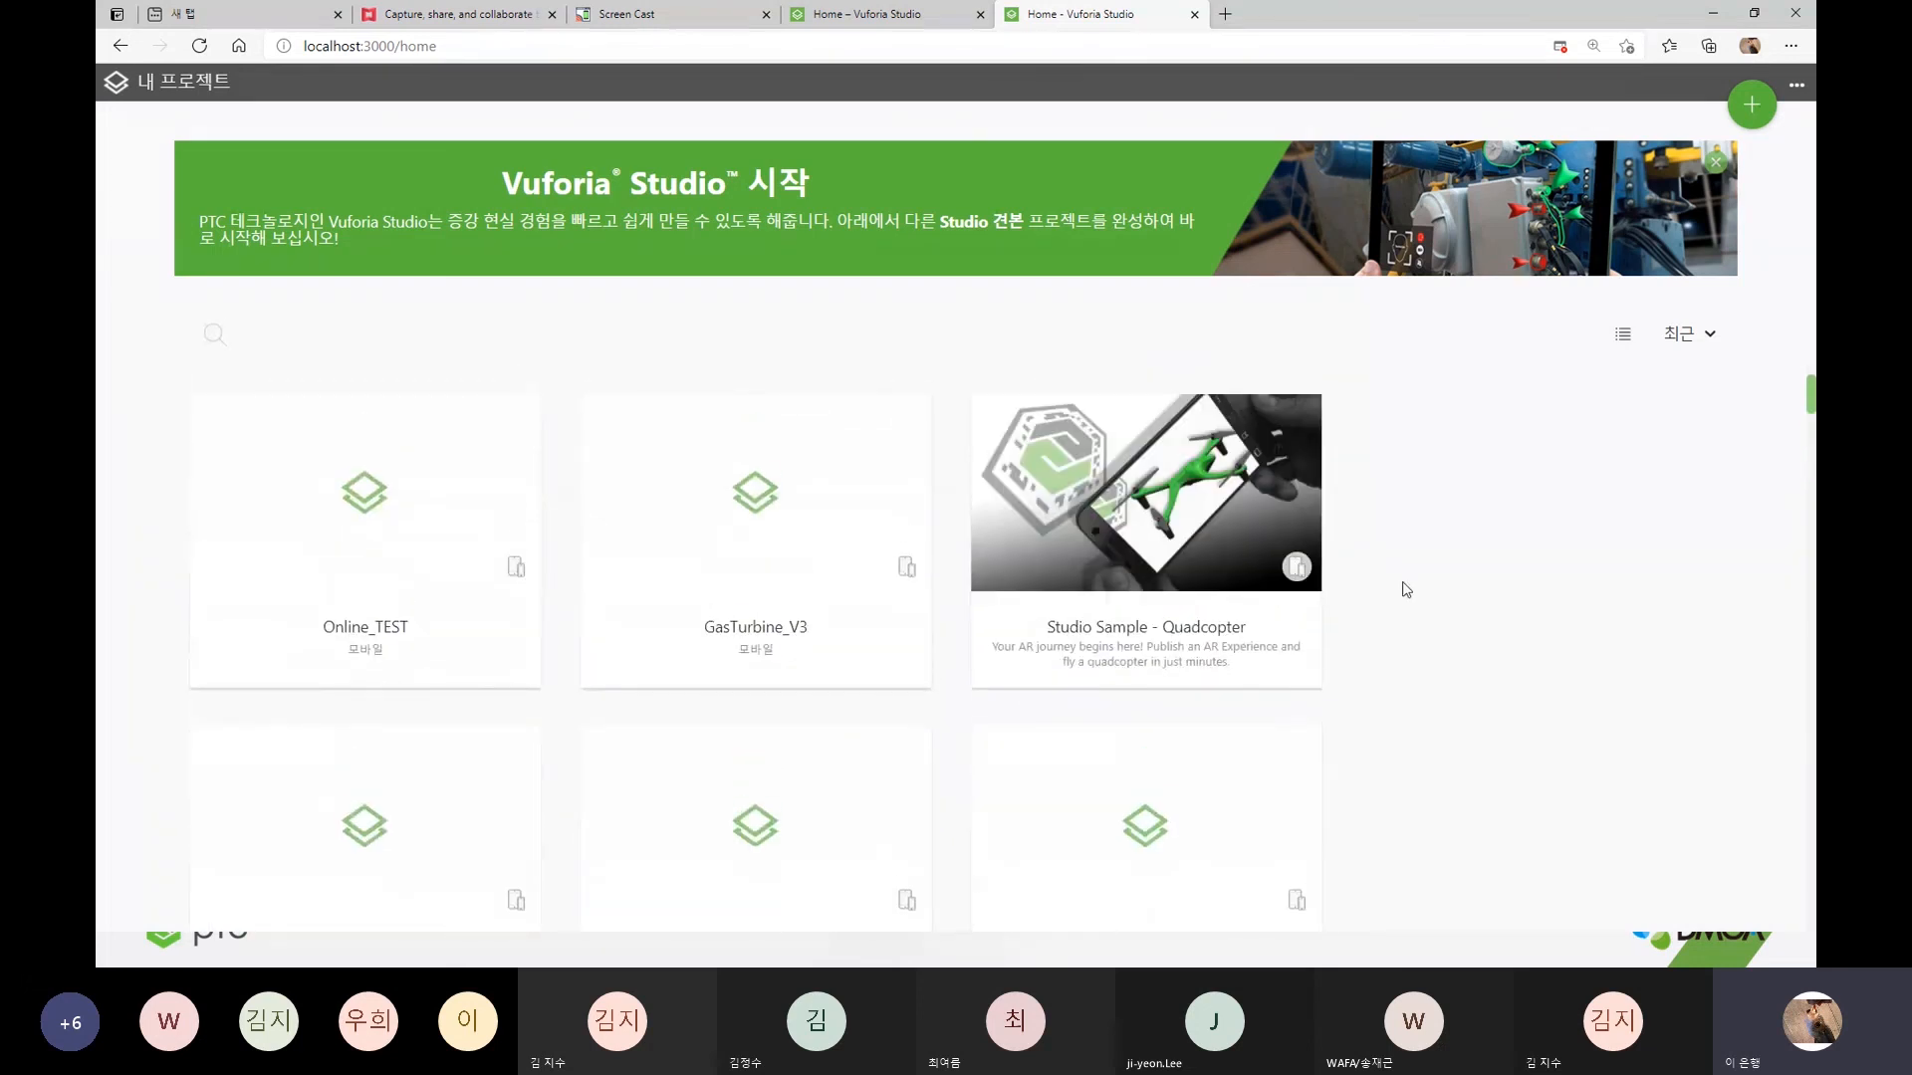
pyautogui.click(1167, 495)
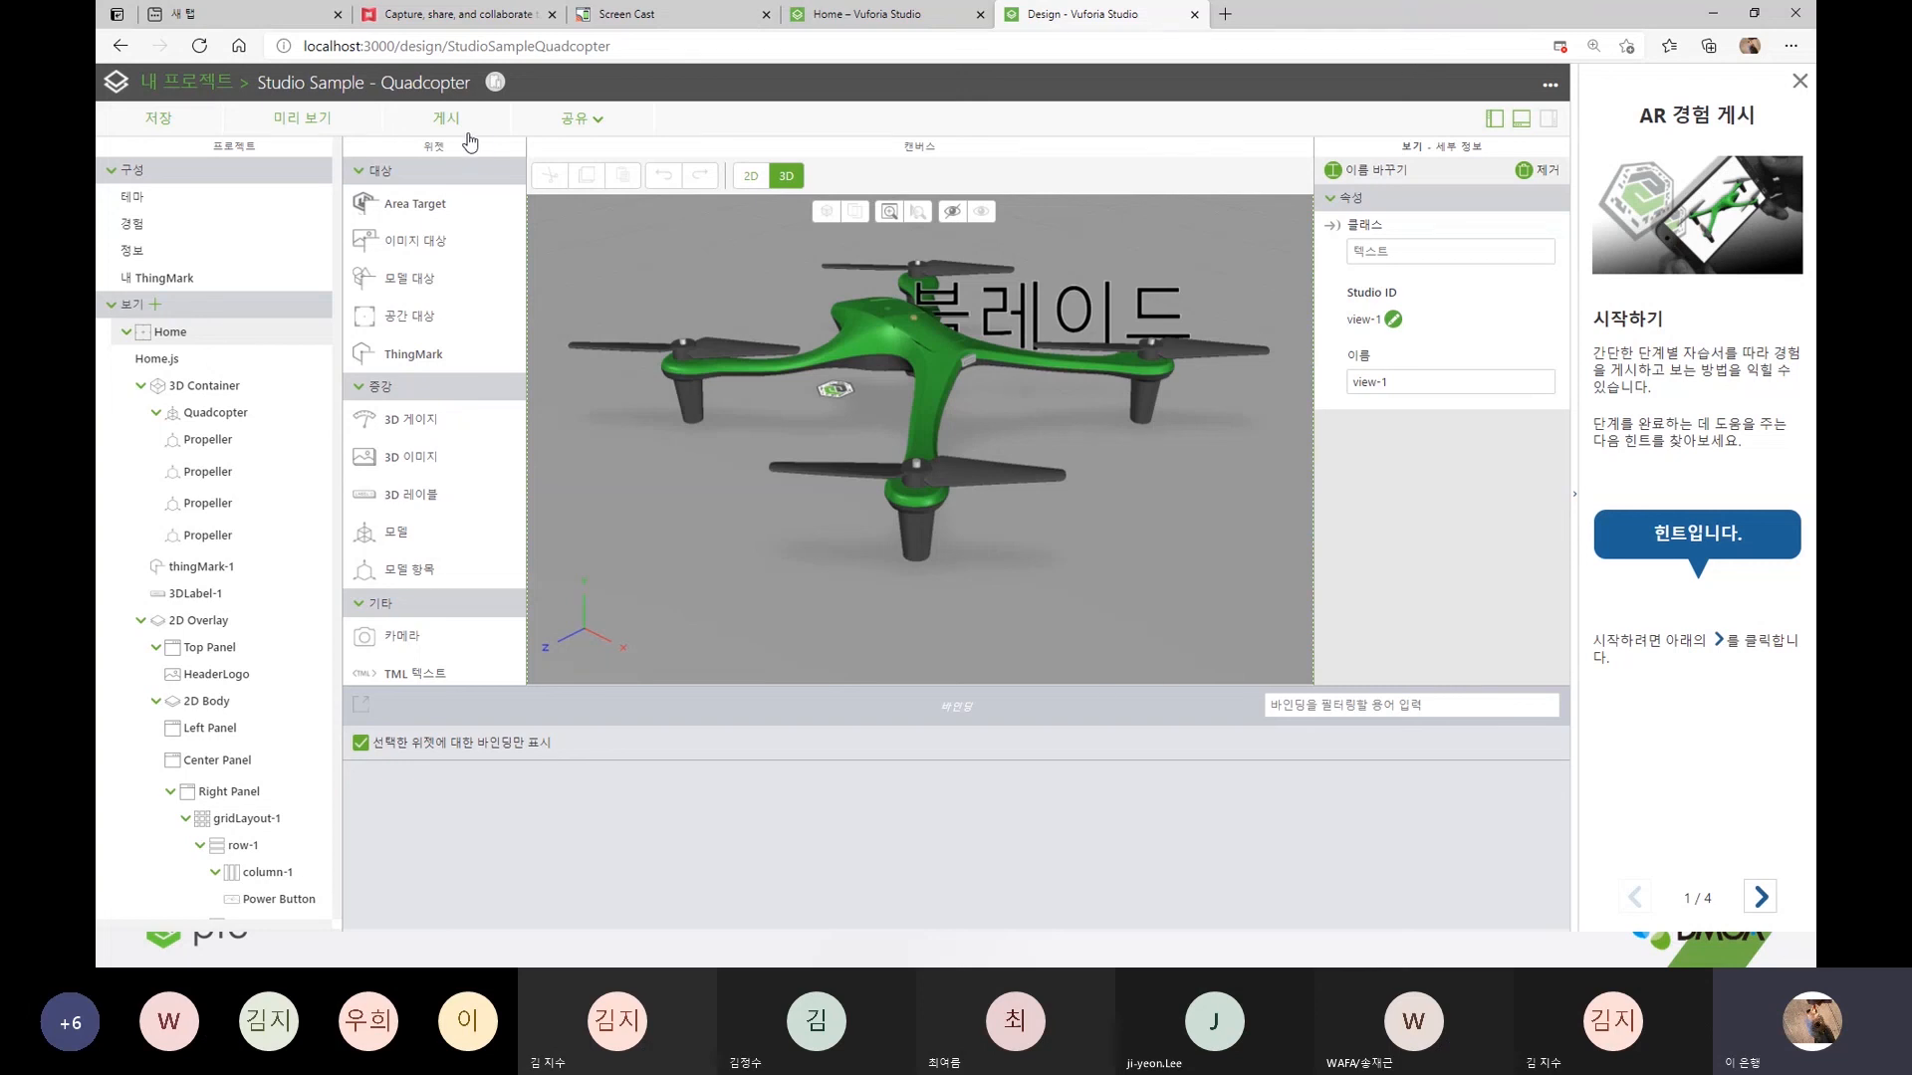
# - Preview the quadcopter sample on Horizontal Surface (Table) and toggle its power on and off
pyautogui.click(324, 134)
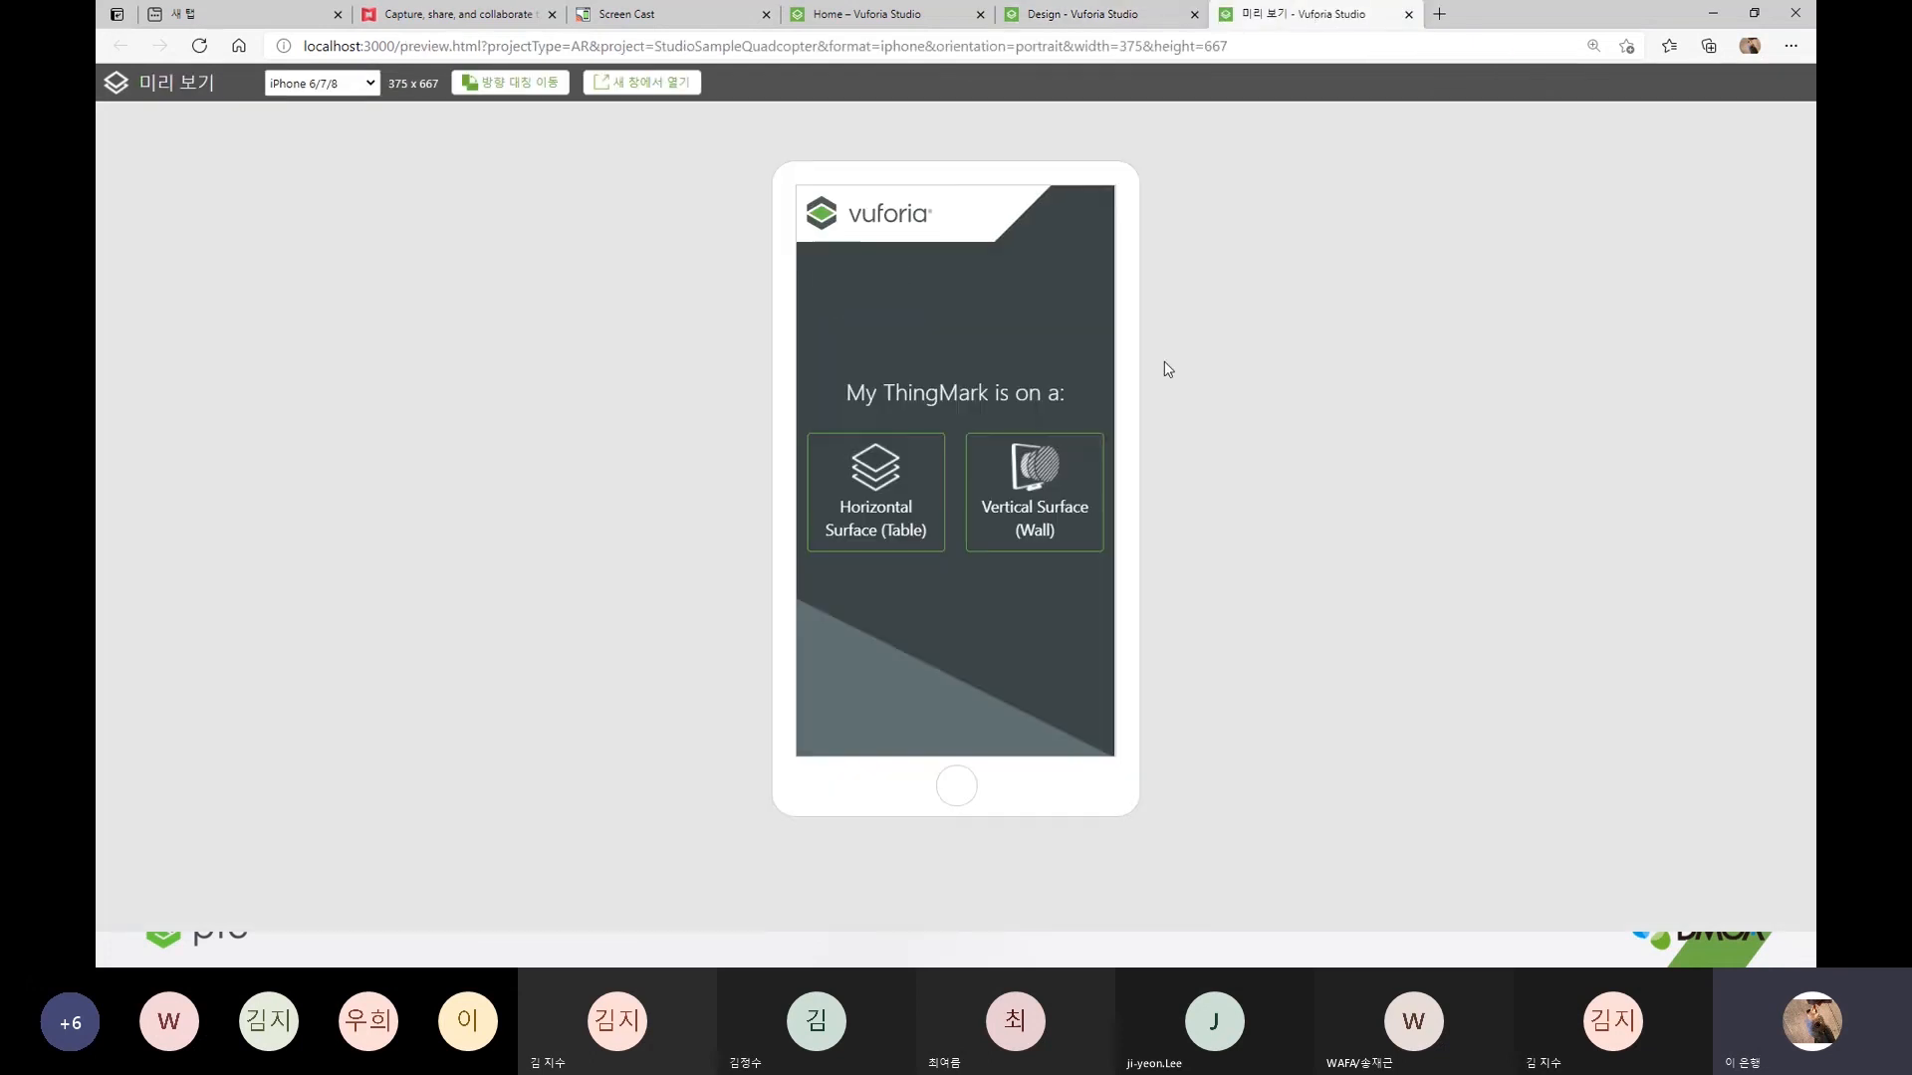
pyautogui.click(823, 492)
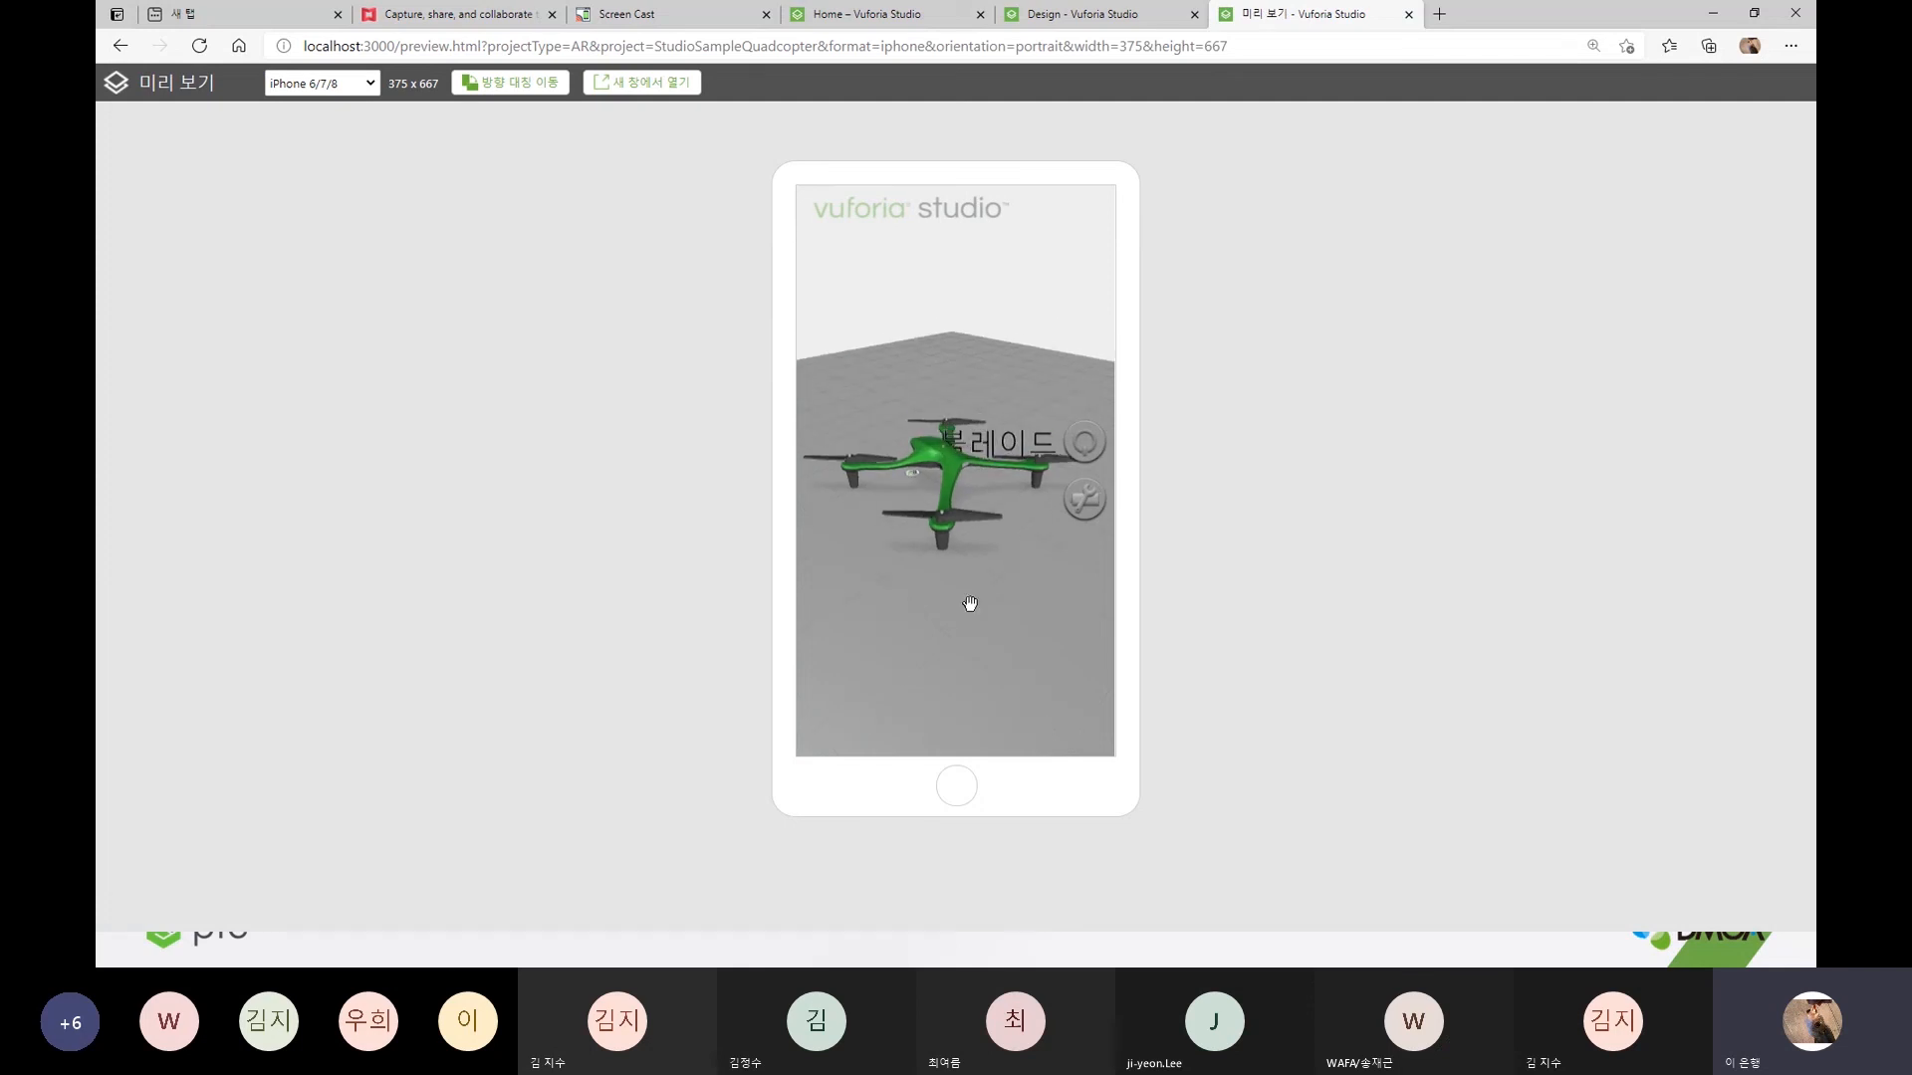
pyautogui.click(1085, 444)
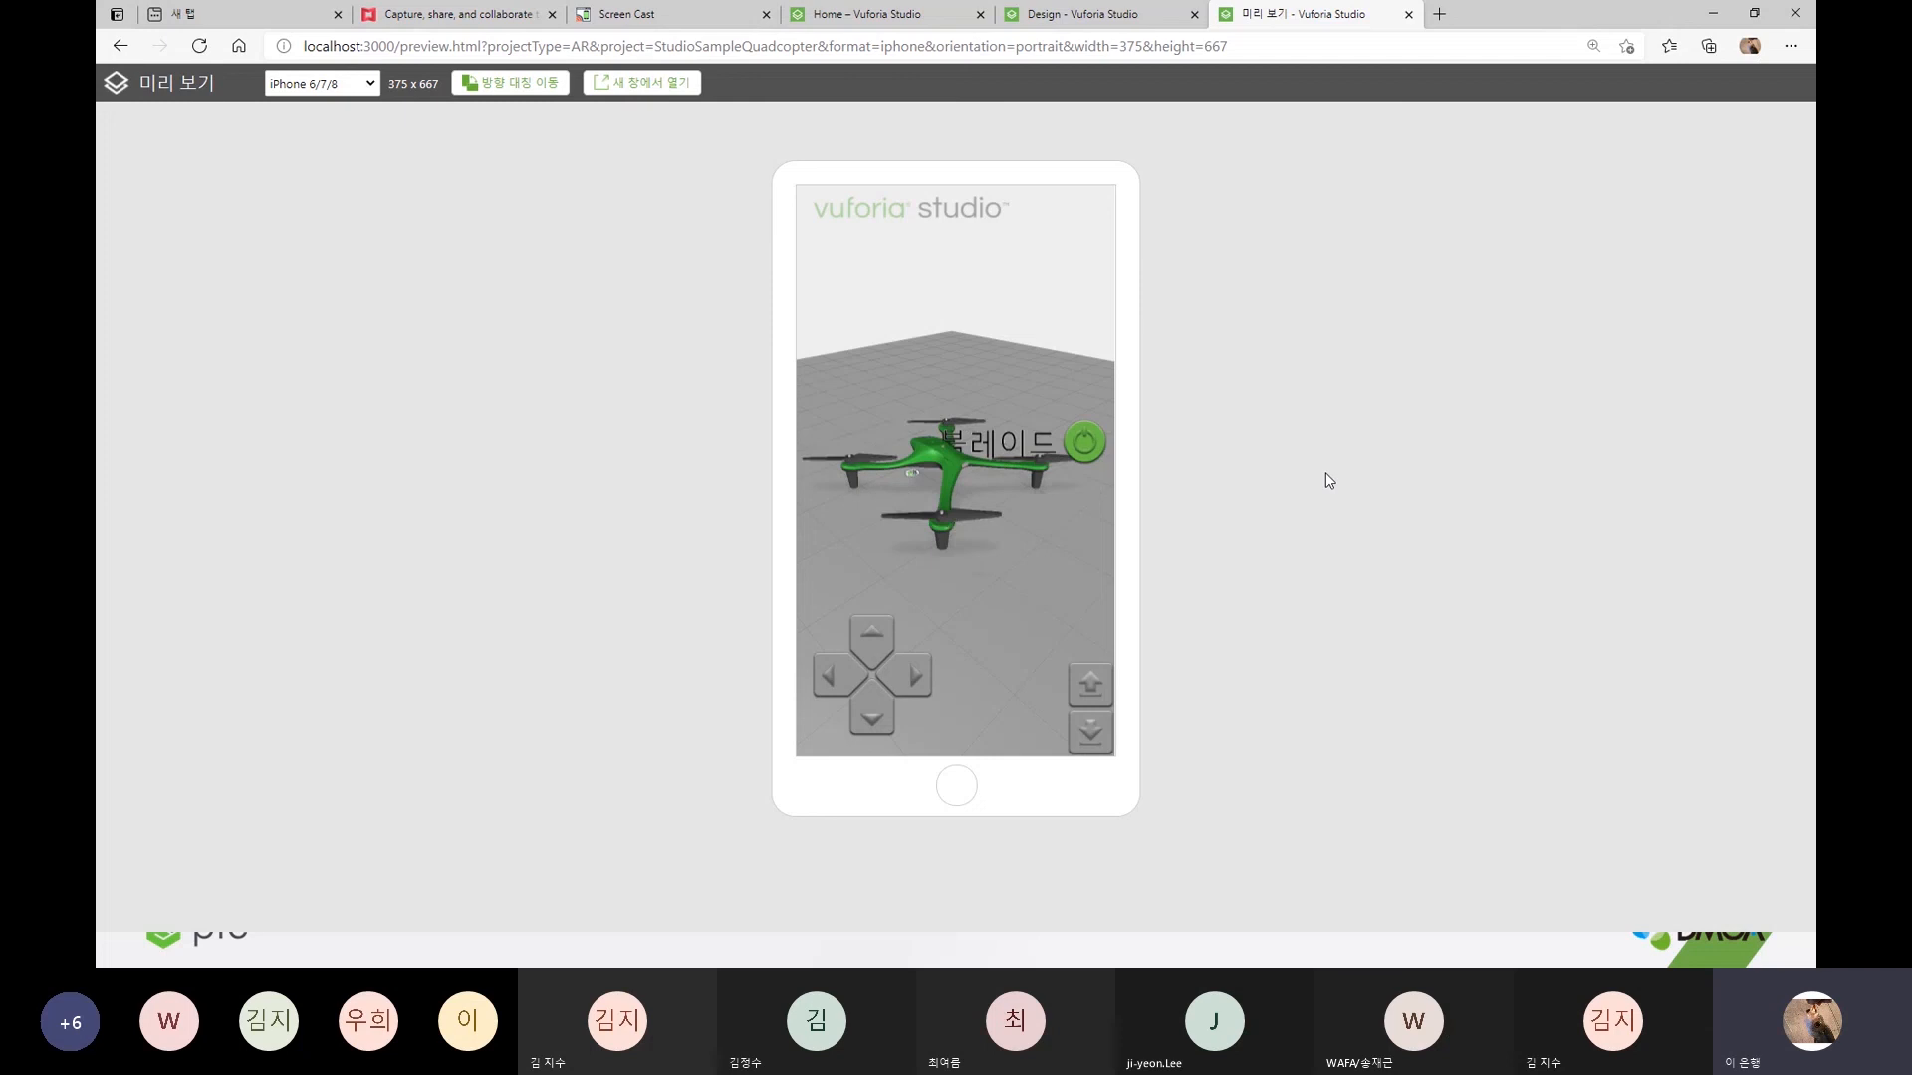
pyautogui.click(1093, 448)
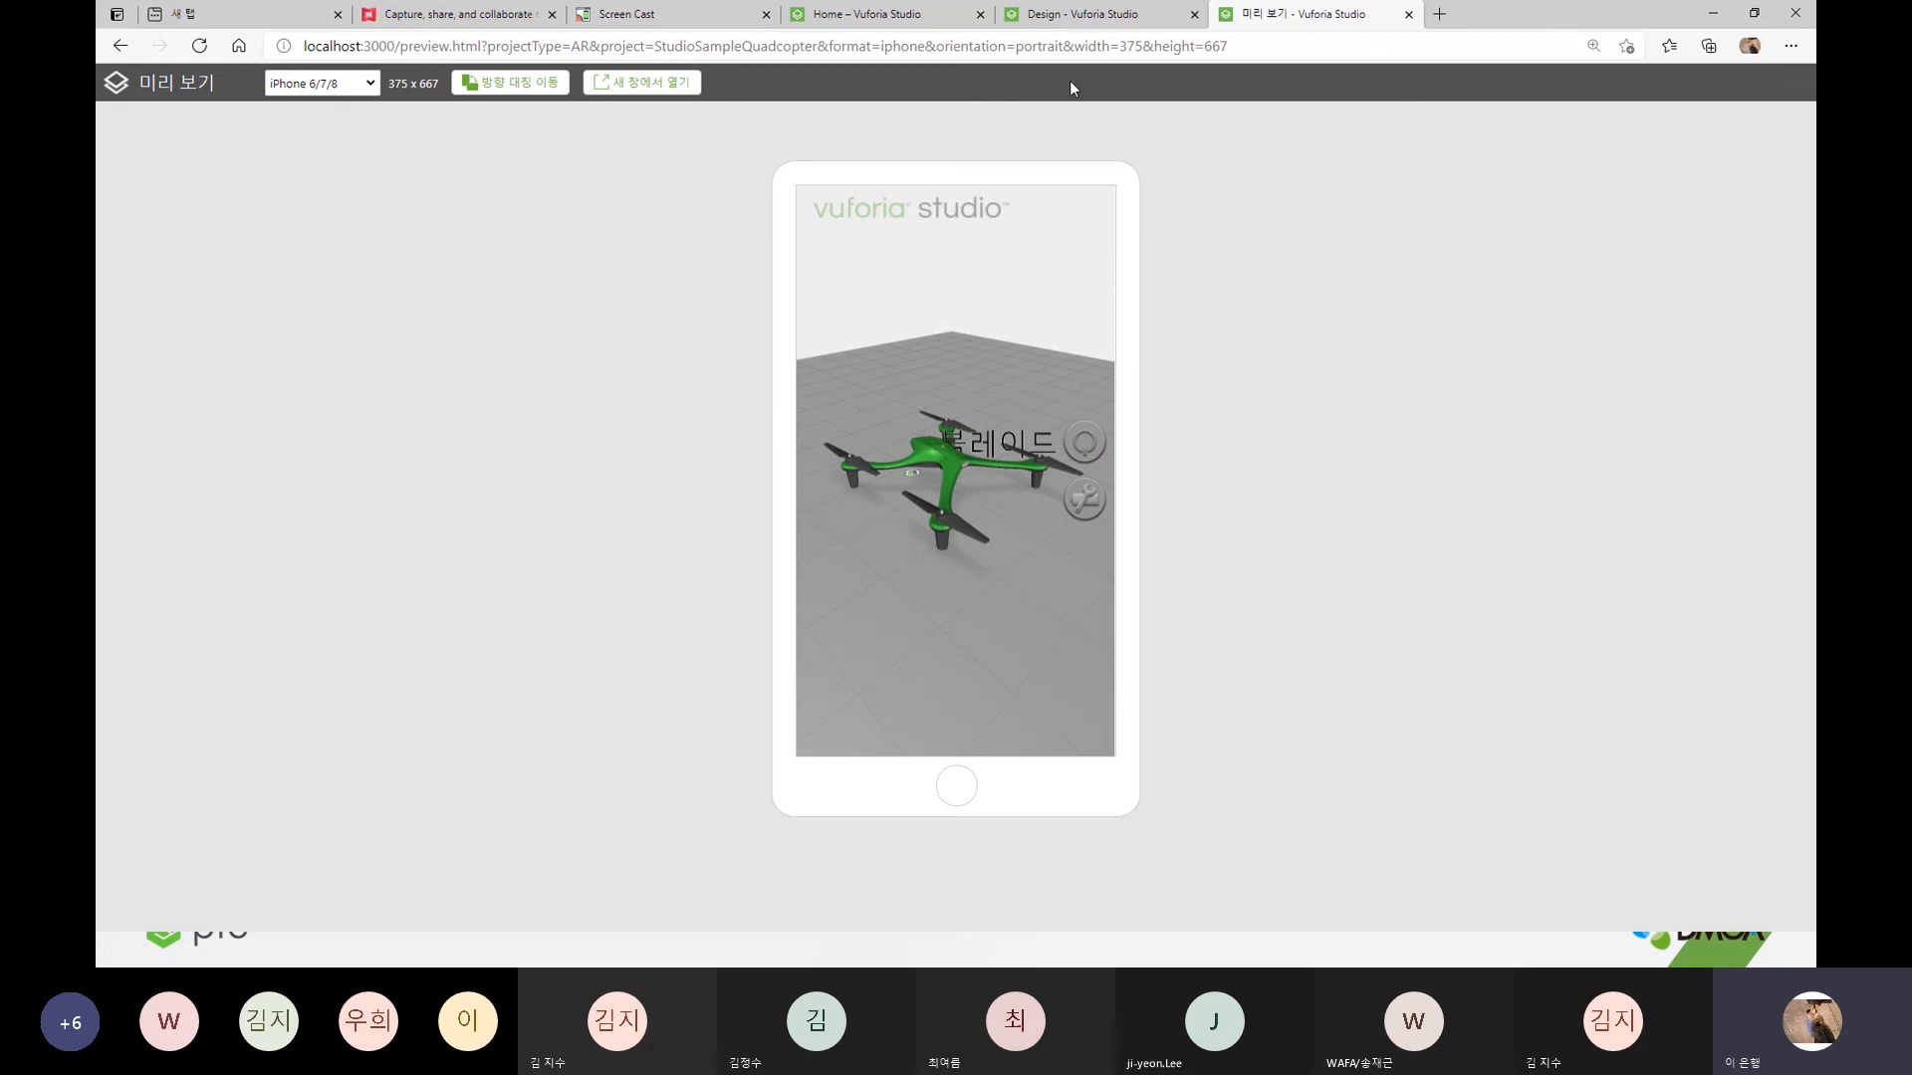
# - Open the quadcopter sample's Home.js script and look through its animation and movement code
pyautogui.click(1093, 22)
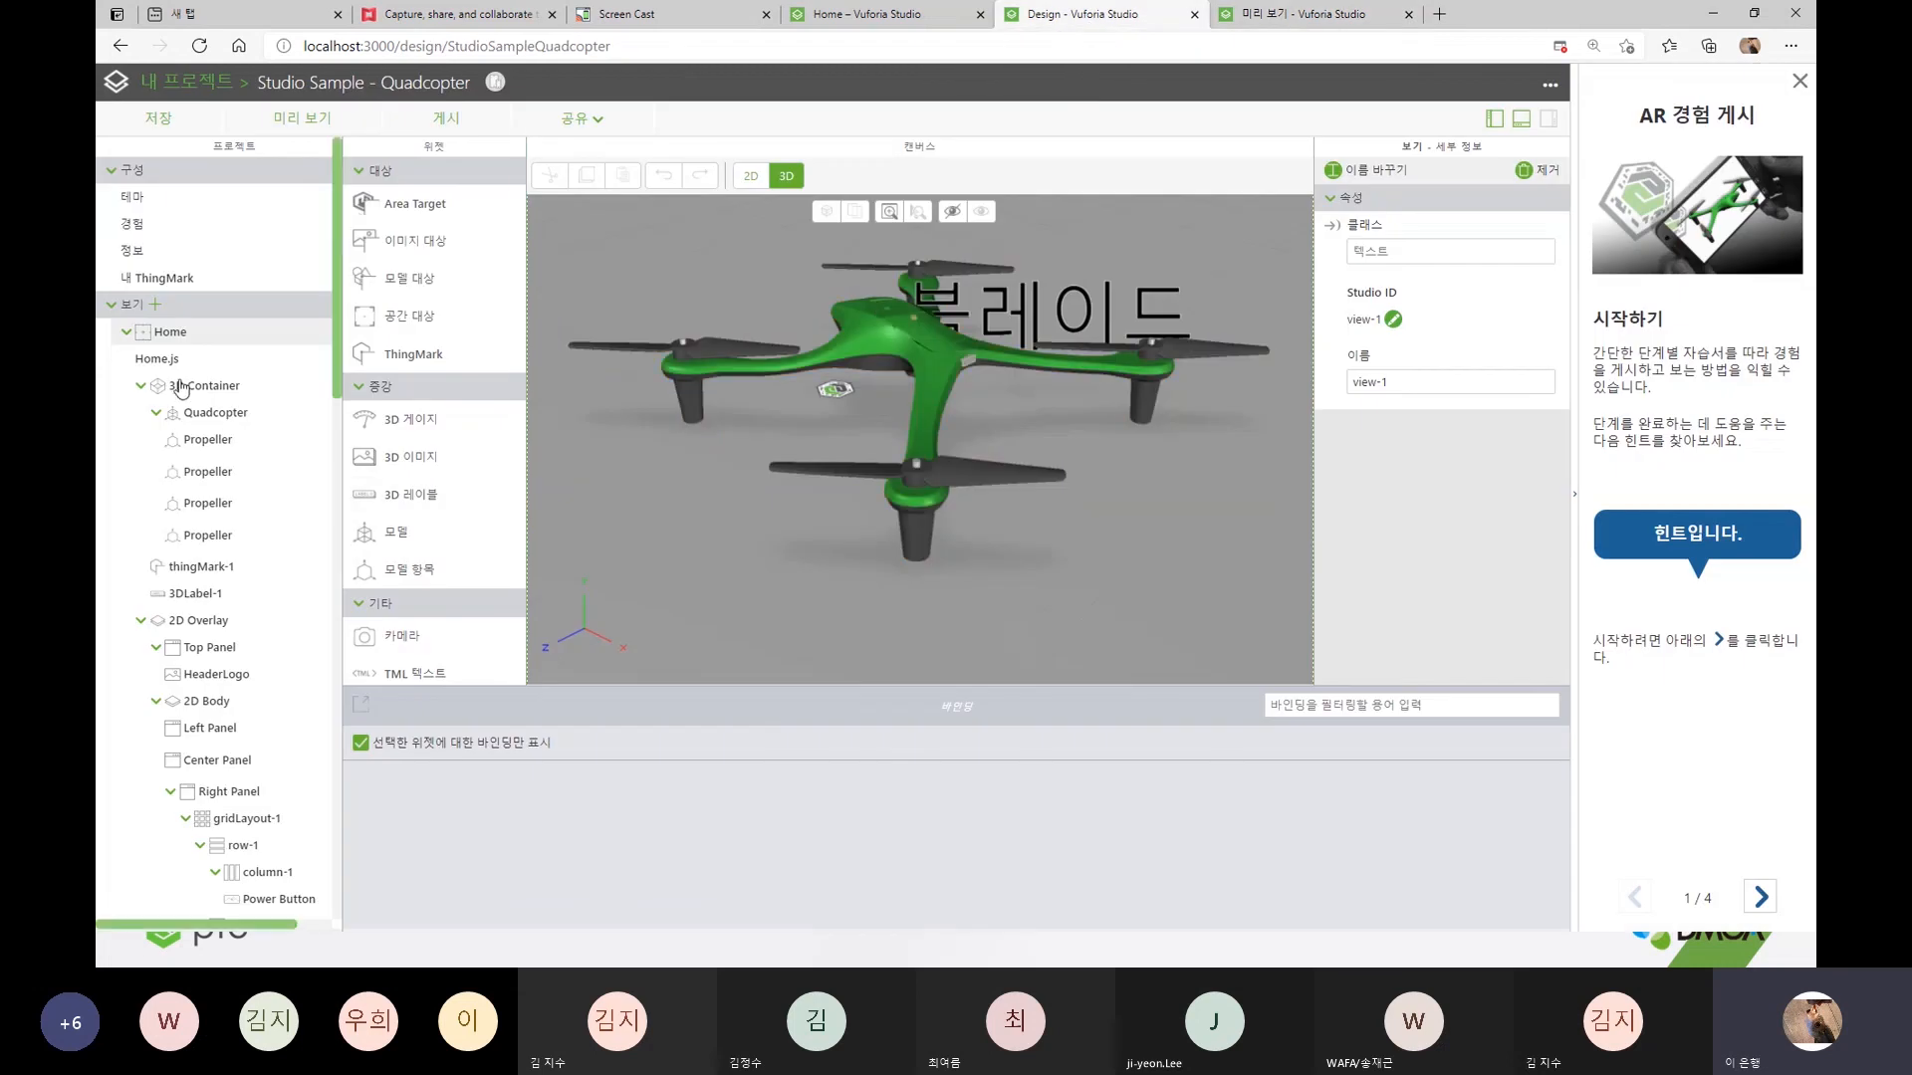
pyautogui.click(156, 358)
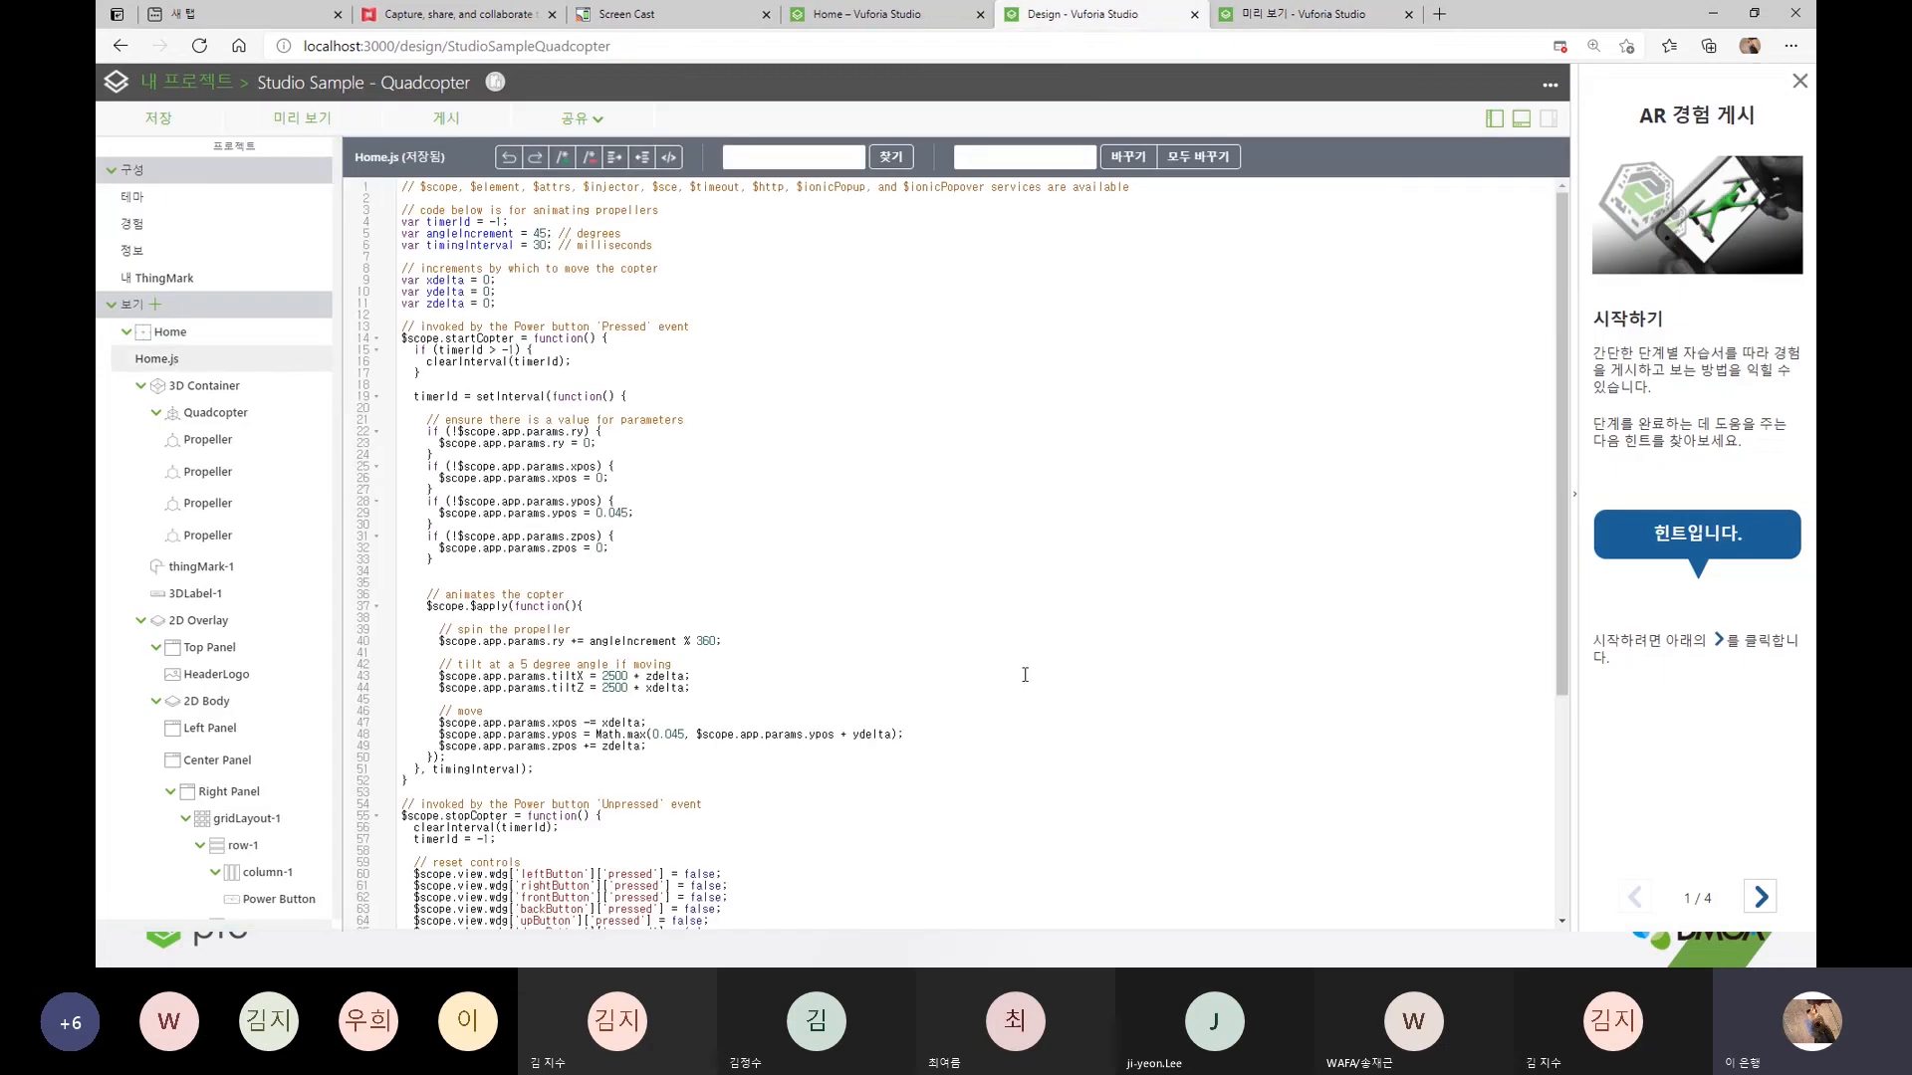
pyautogui.scroll(-5, 1025, 674)
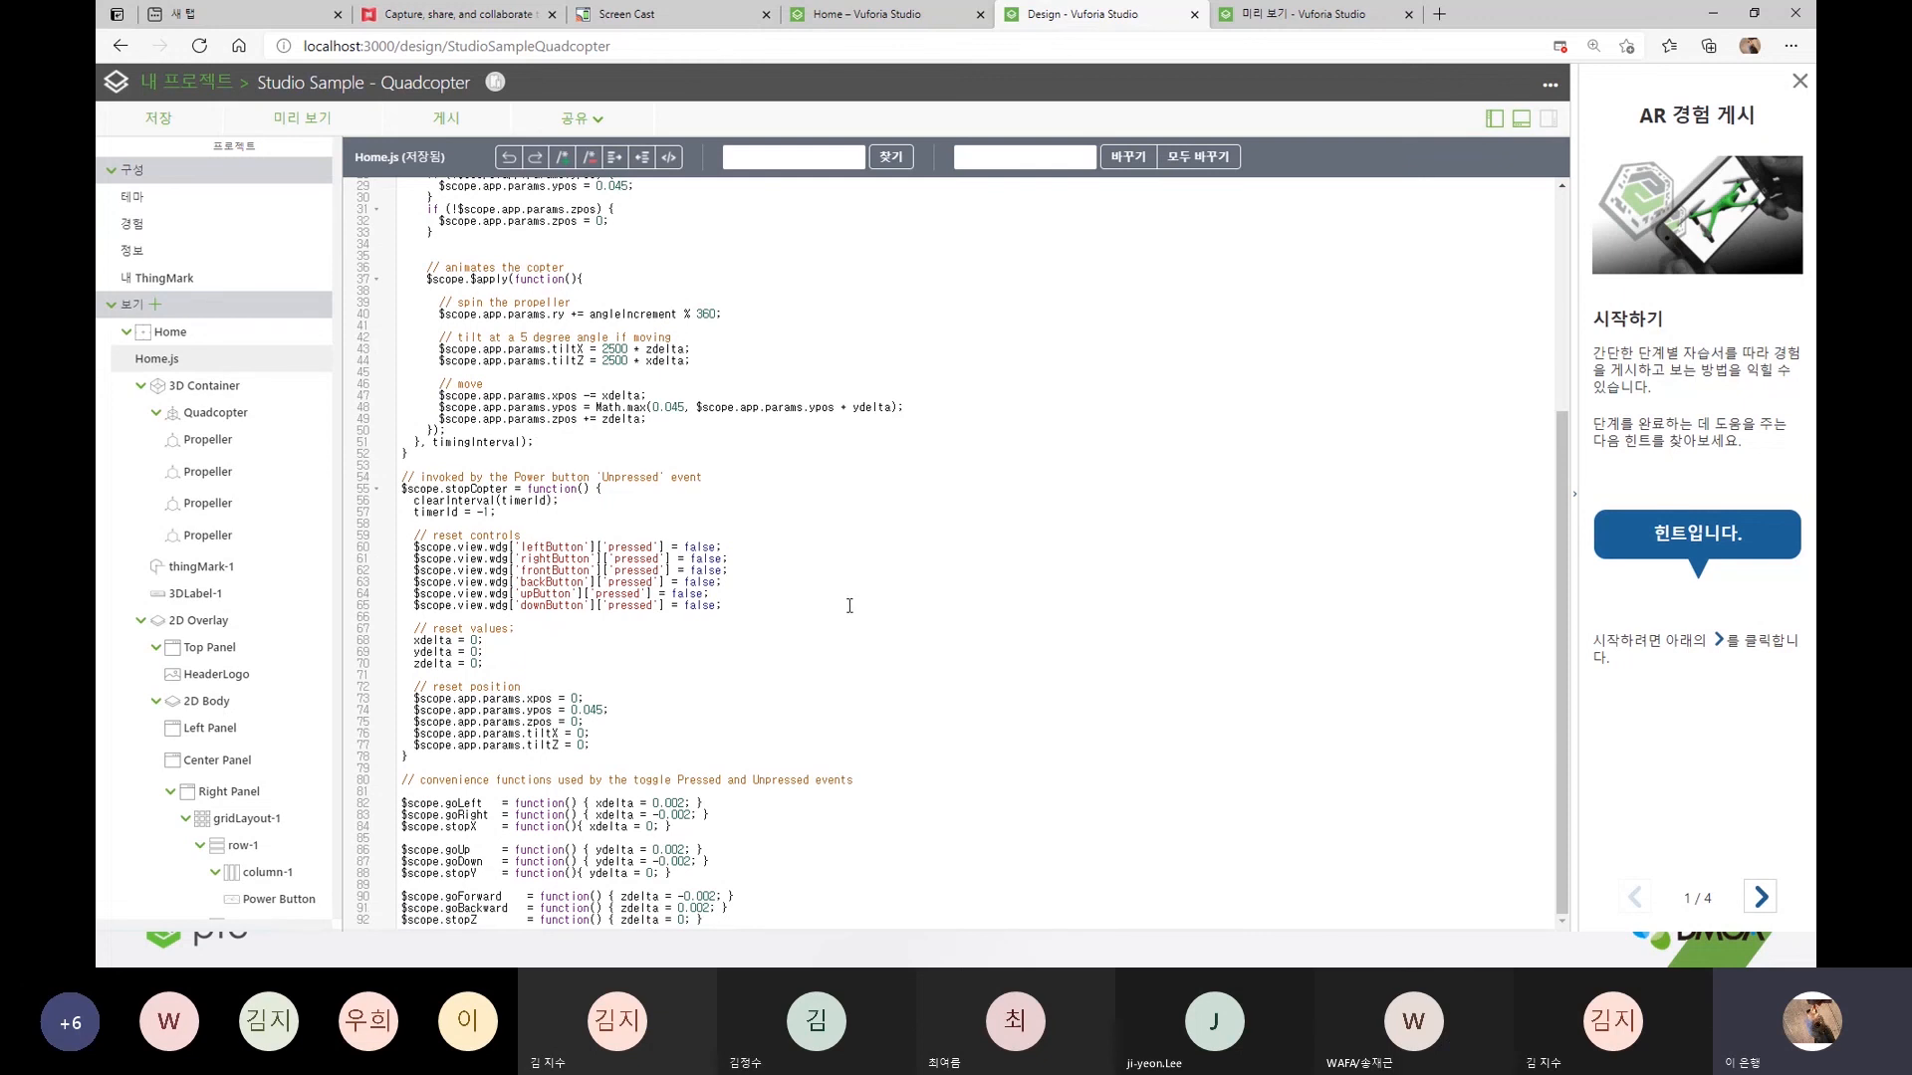
pyautogui.click(710, 407)
pyautogui.scroll(5, 774, 439)
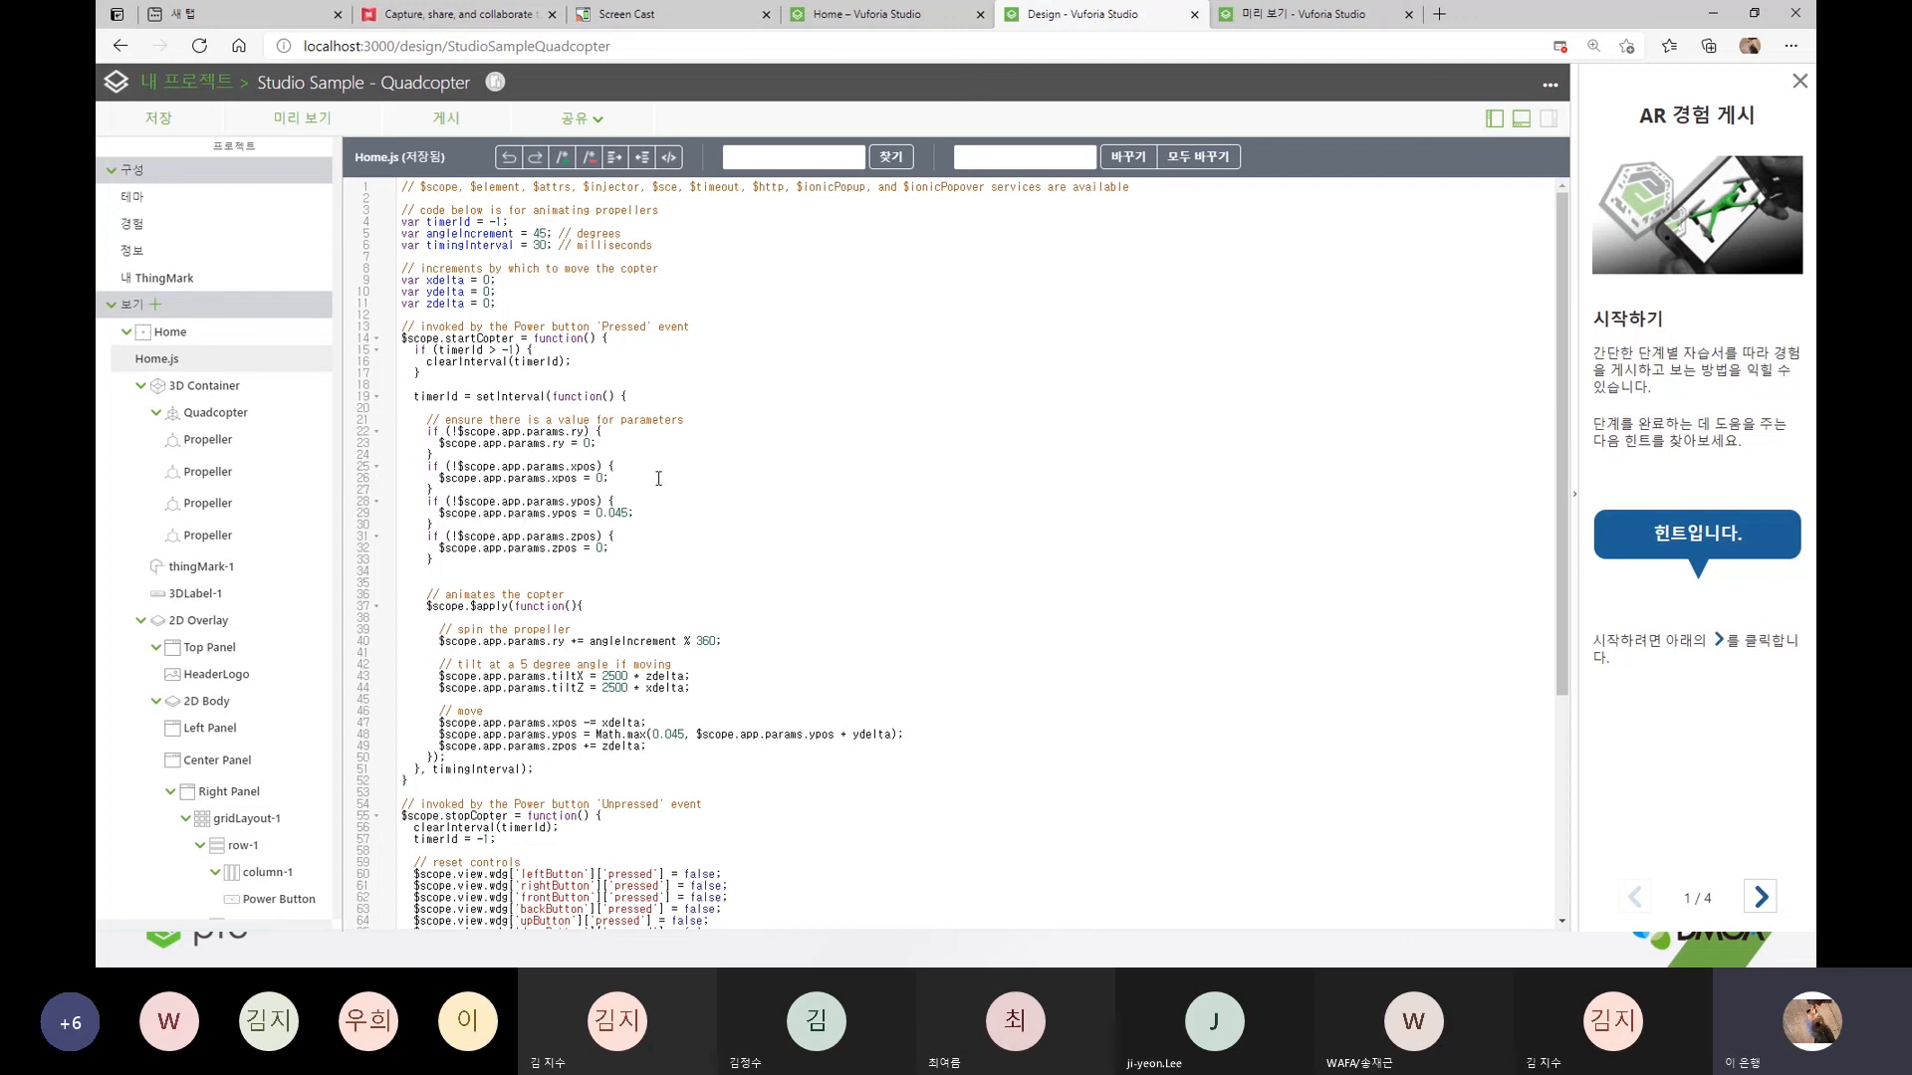
pyautogui.scroll(-5, 652, 512)
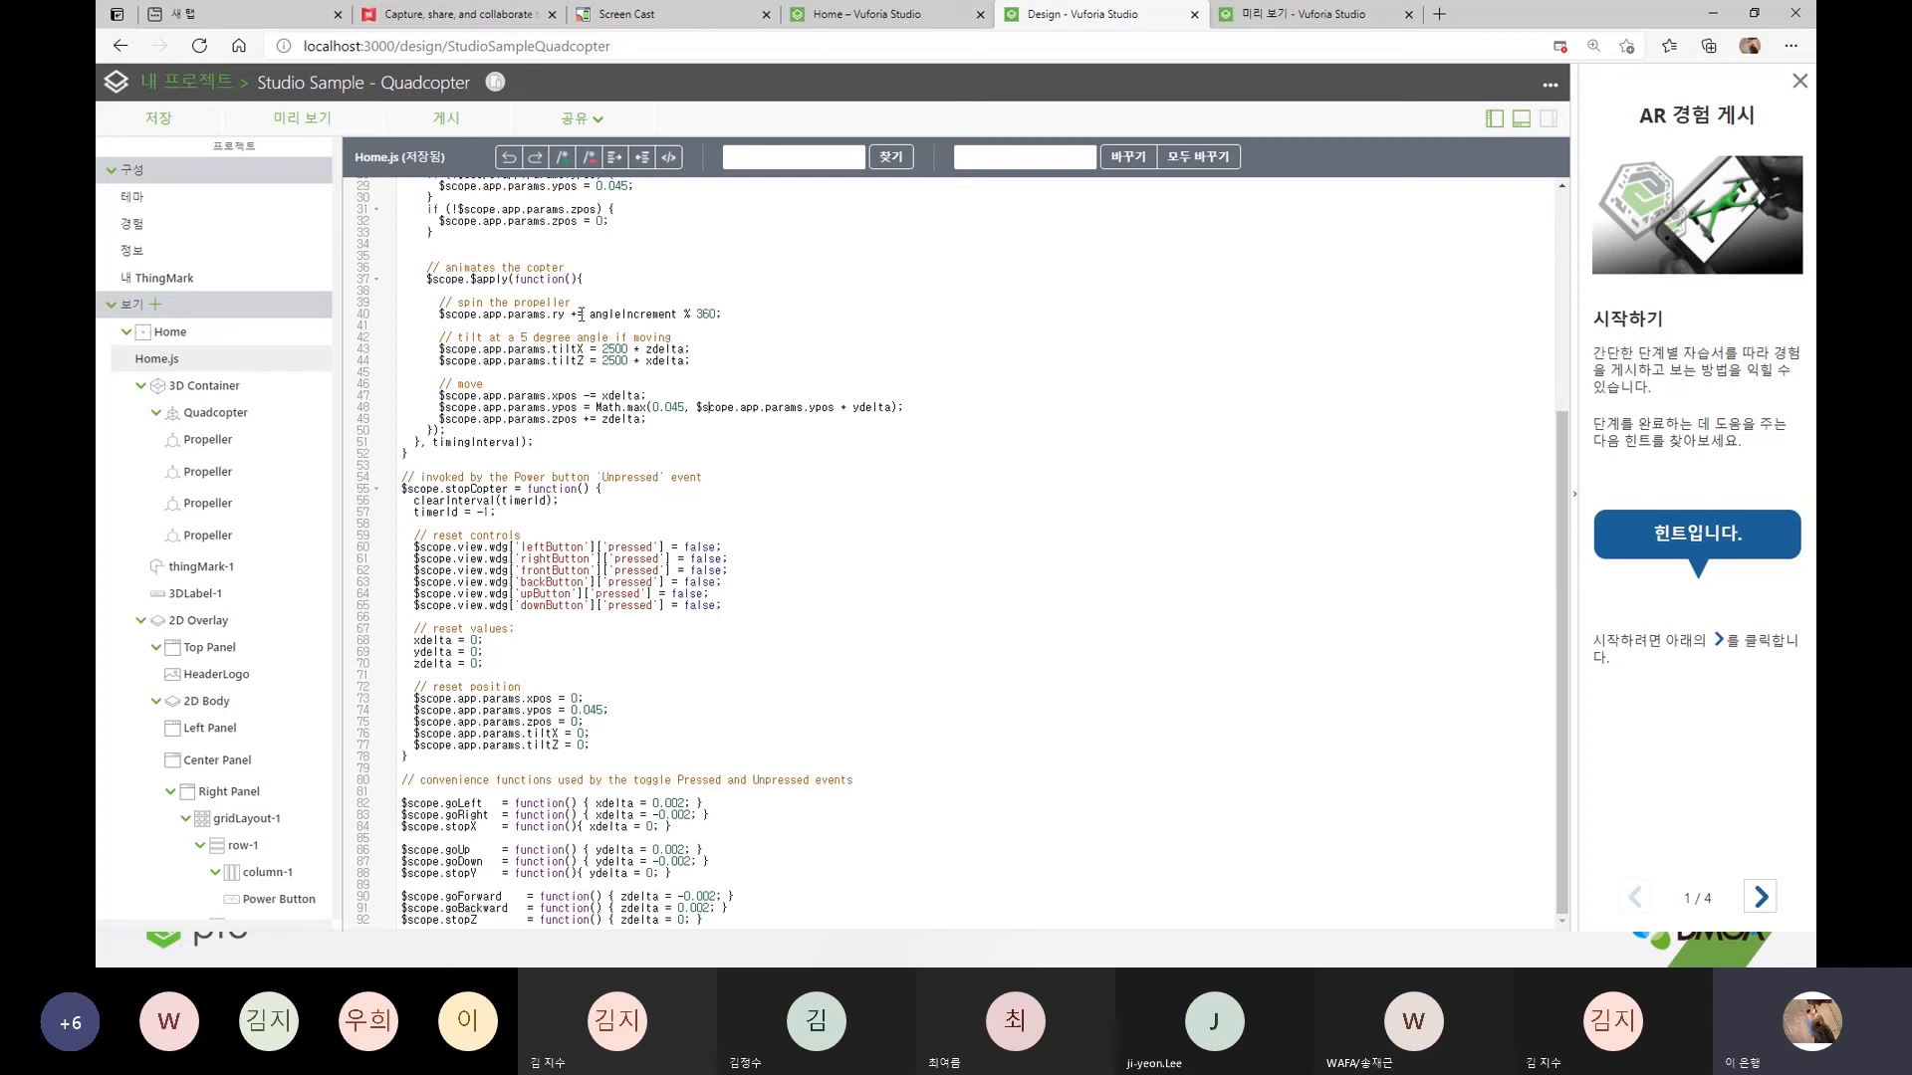
# - Highlight the propeller rotation line and the function and timerId terms in stopCopter, and review the rest of Home.js
pyautogui.moveTo(435, 321); pyautogui.dragTo(792, 323)
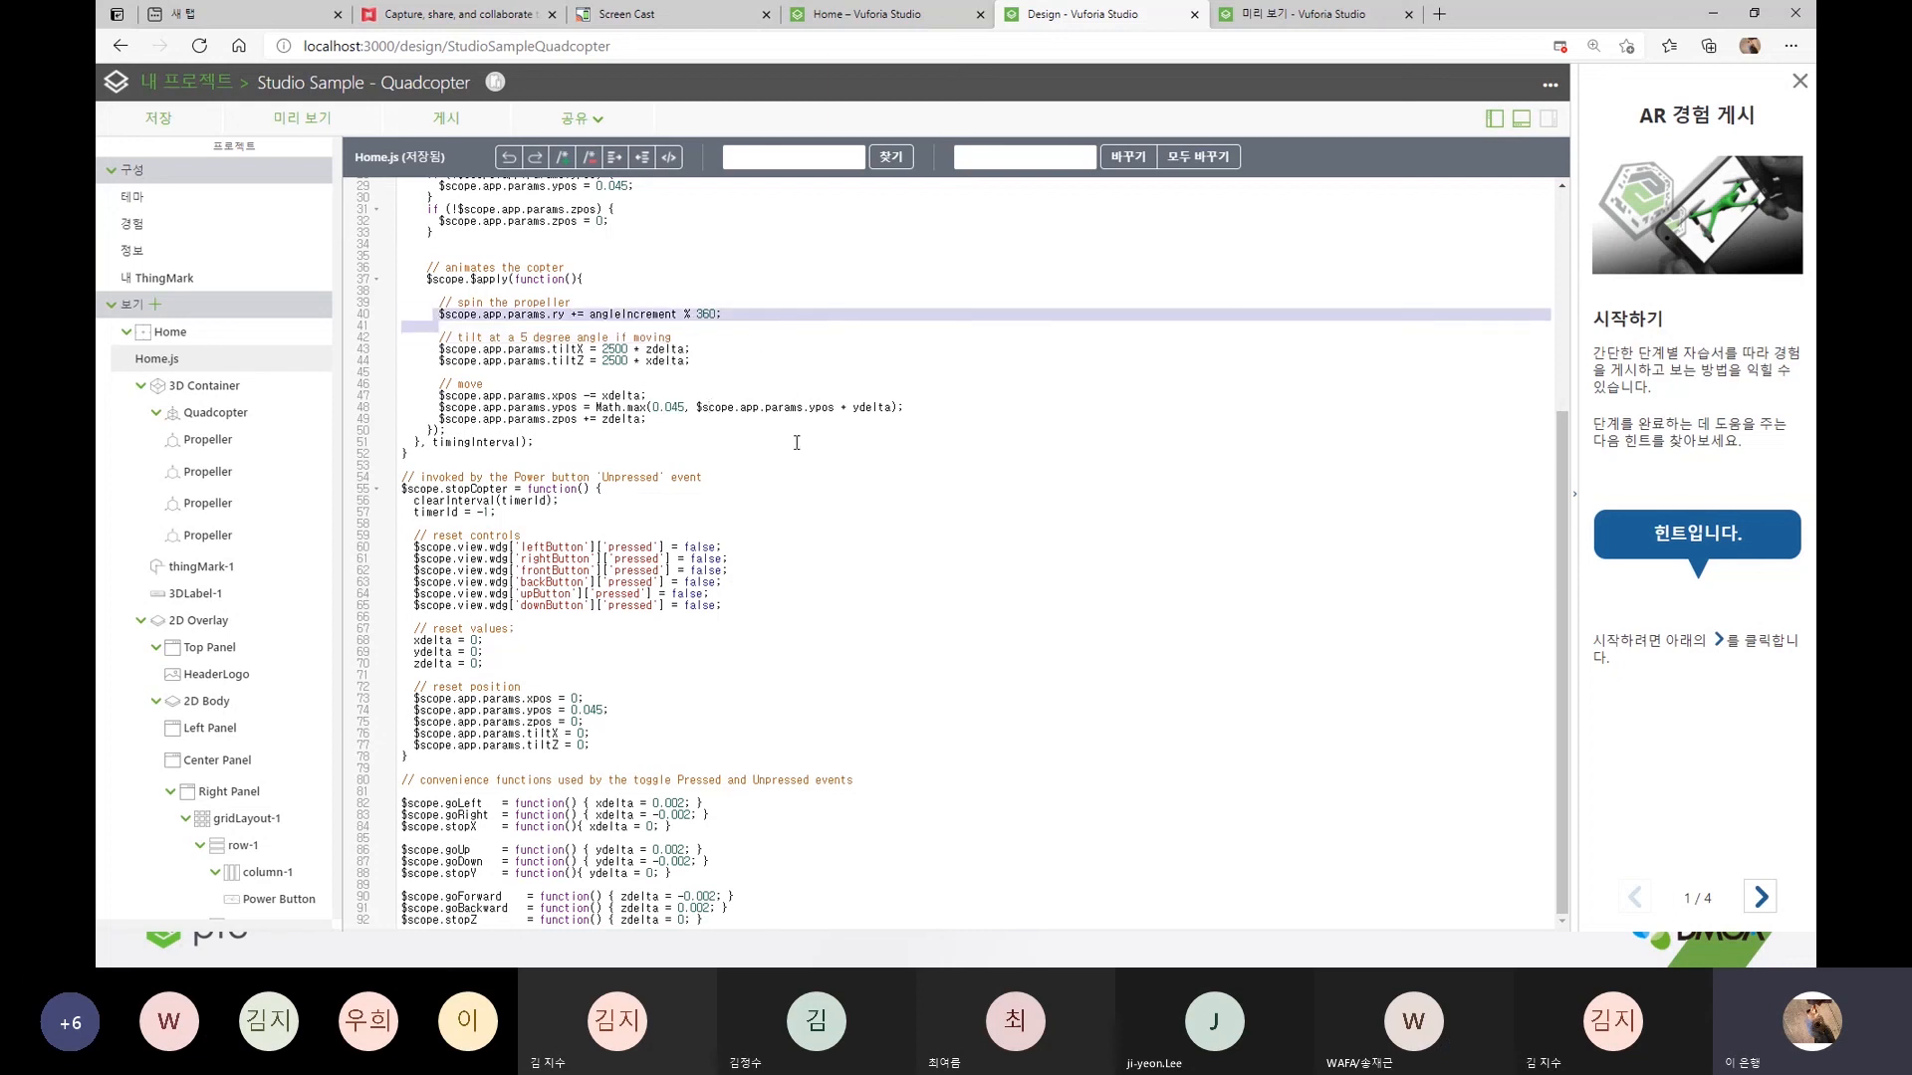
pyautogui.click(937, 639)
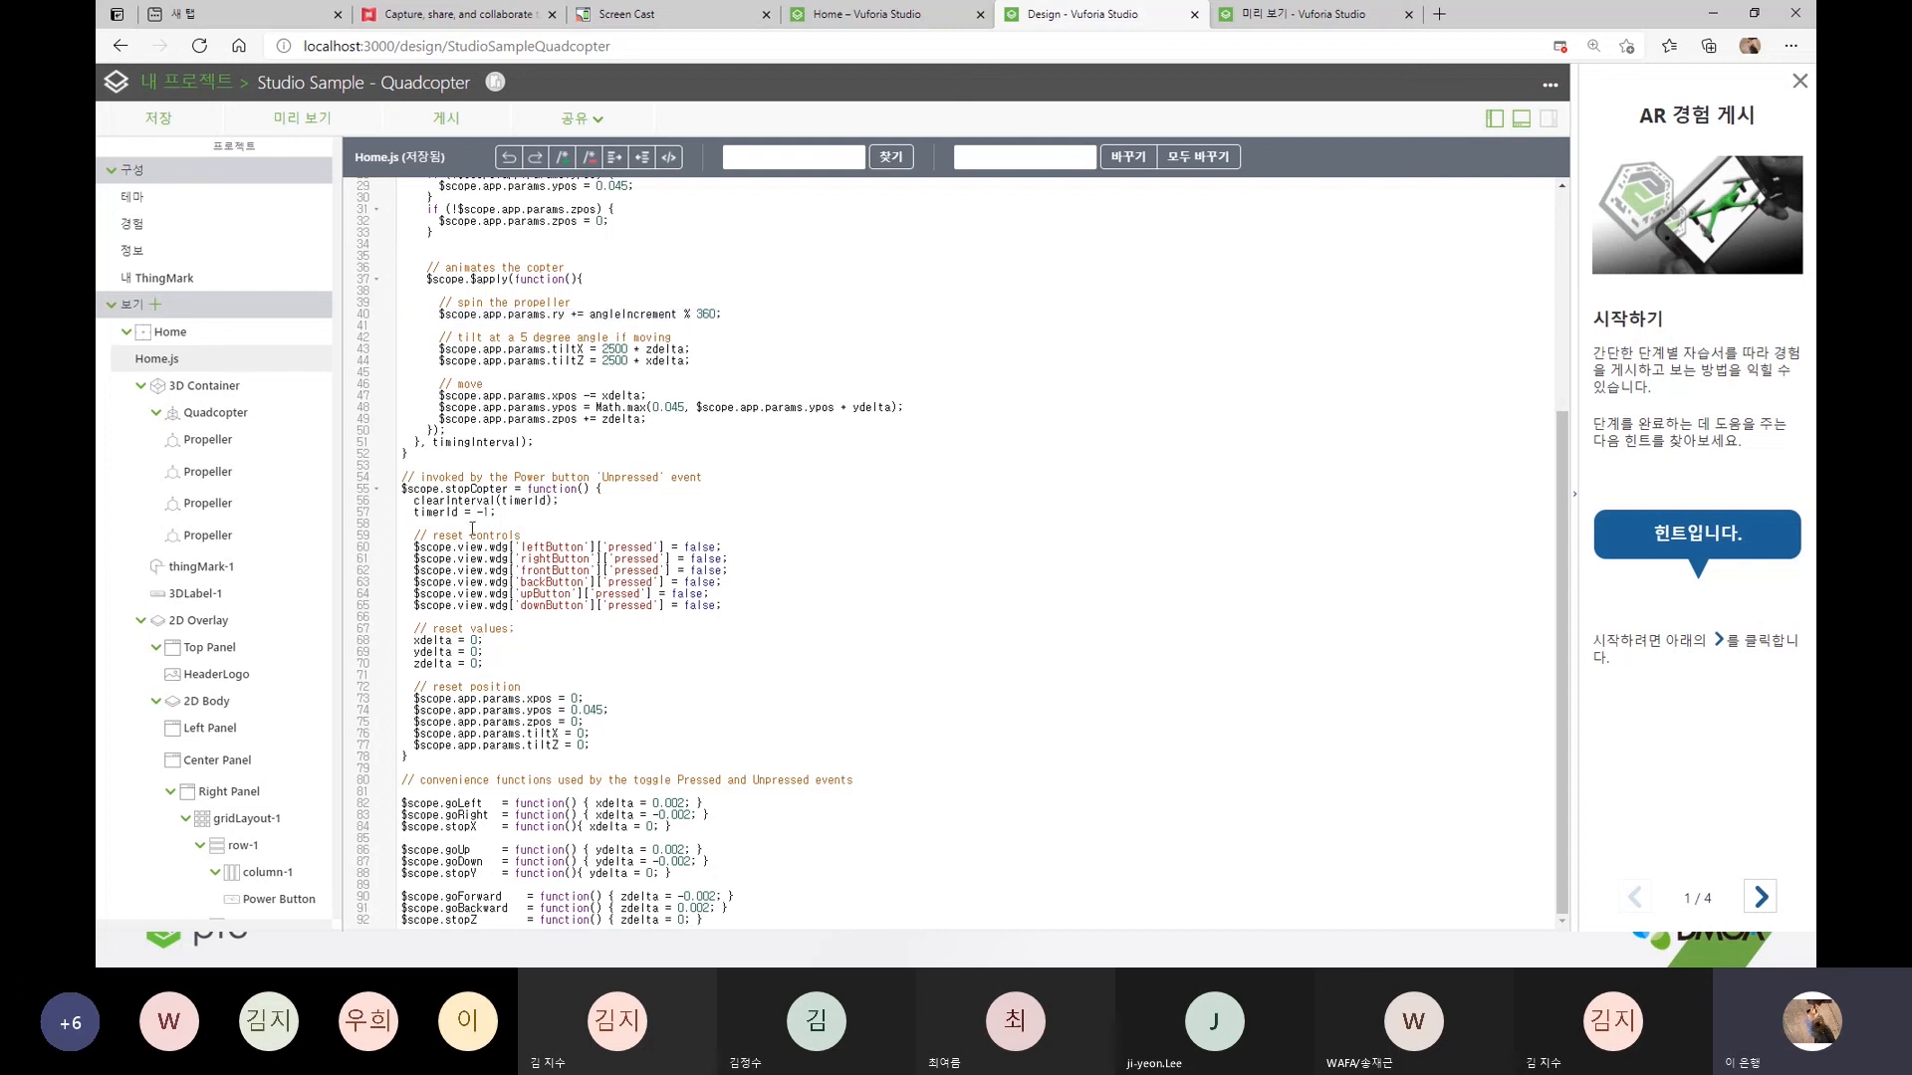
pyautogui.doubleClick(553, 492)
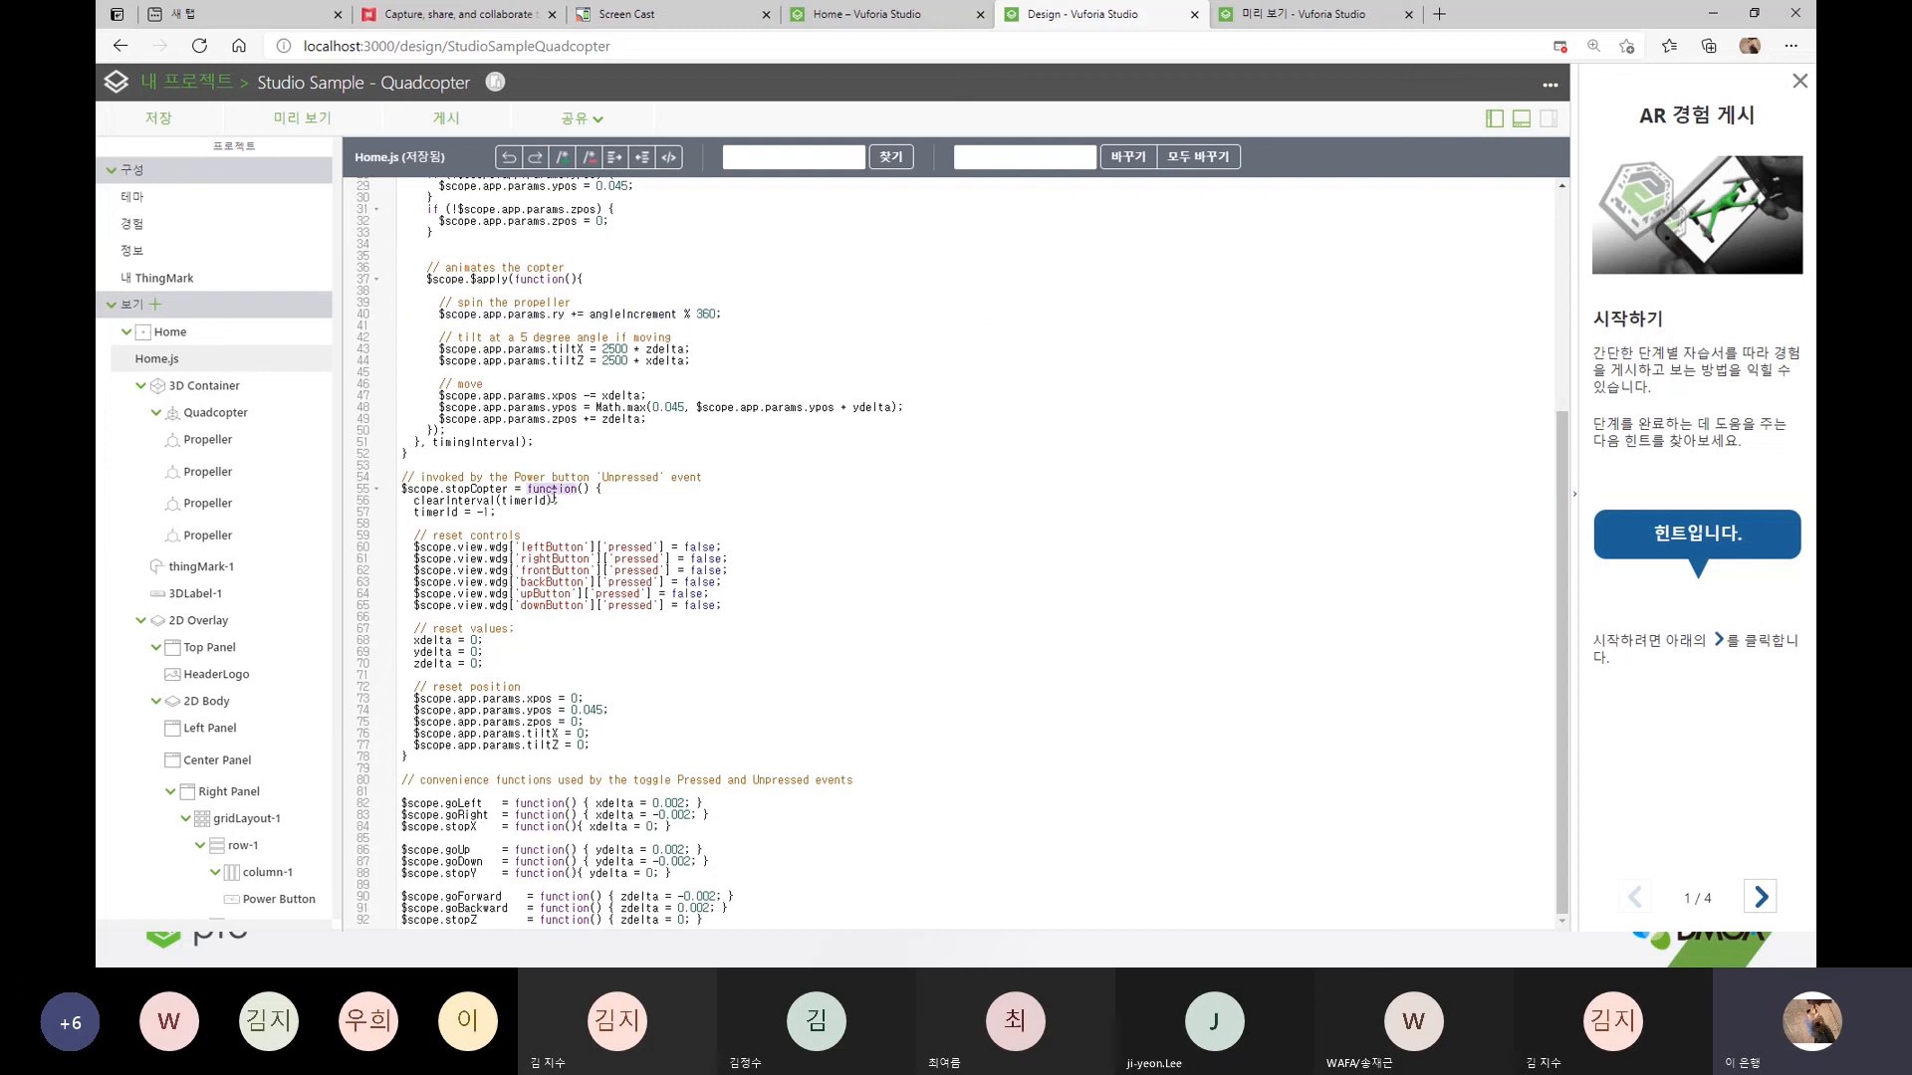
pyautogui.doubleClick(529, 501)
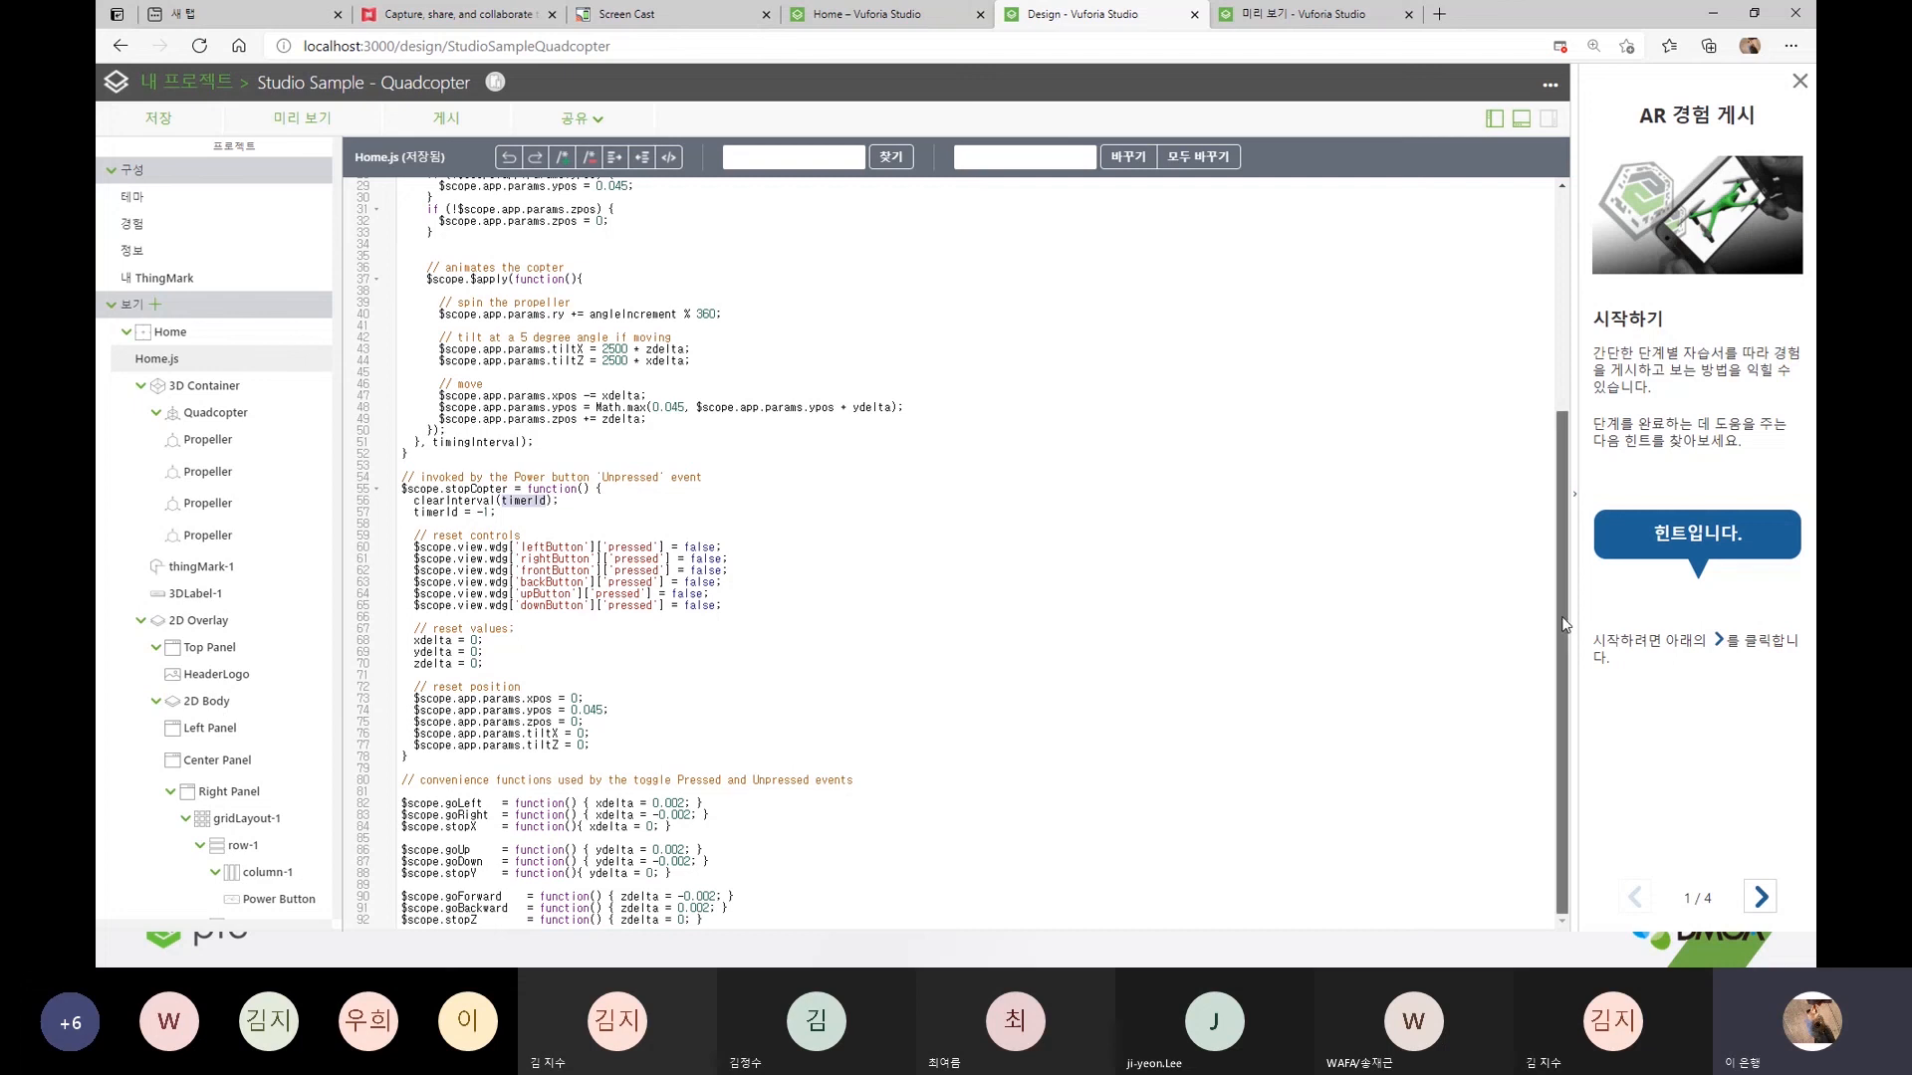
pyautogui.scroll(3, 1531, 487)
pyautogui.scroll(2, 1531, 487)
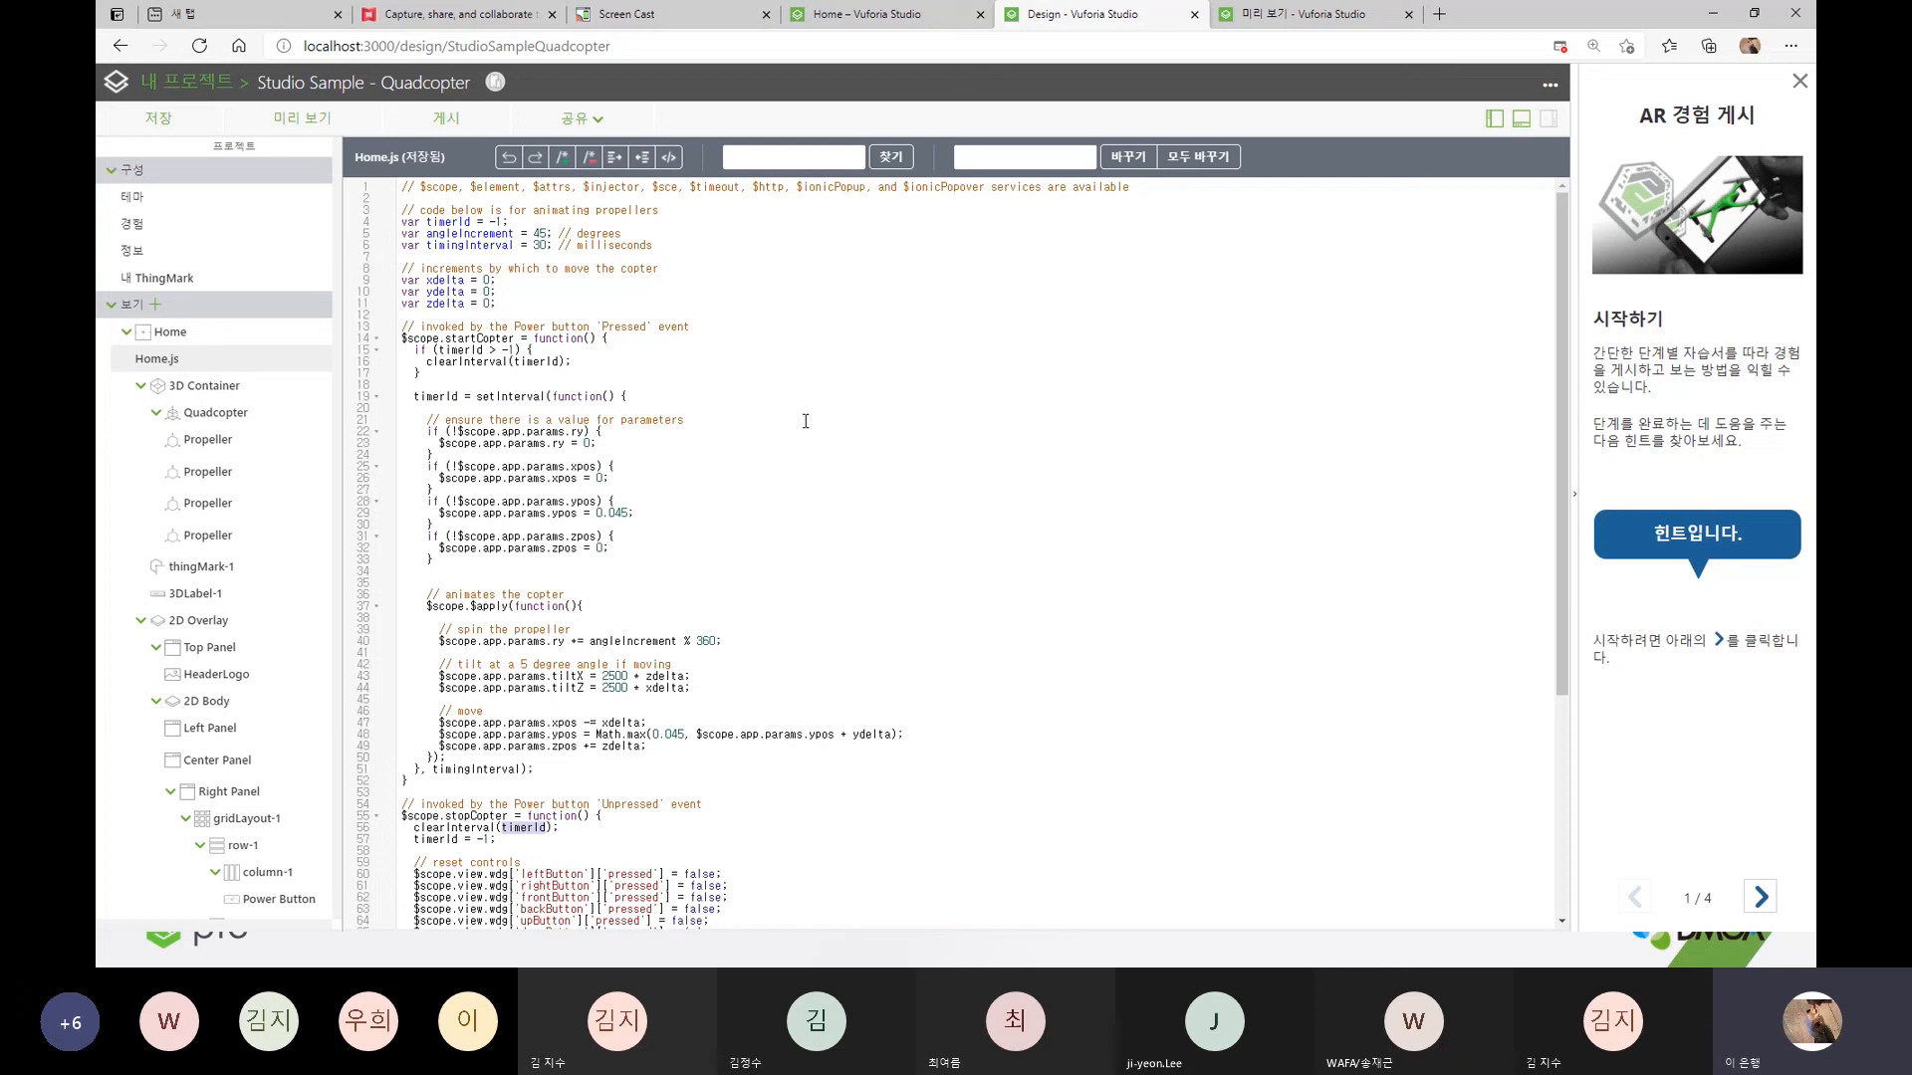
pyautogui.click(868, 625)
# - Close the AR 경험 게시 tutorial and browse the existing projects in 내 프로젝트
pyautogui.click(1799, 82)
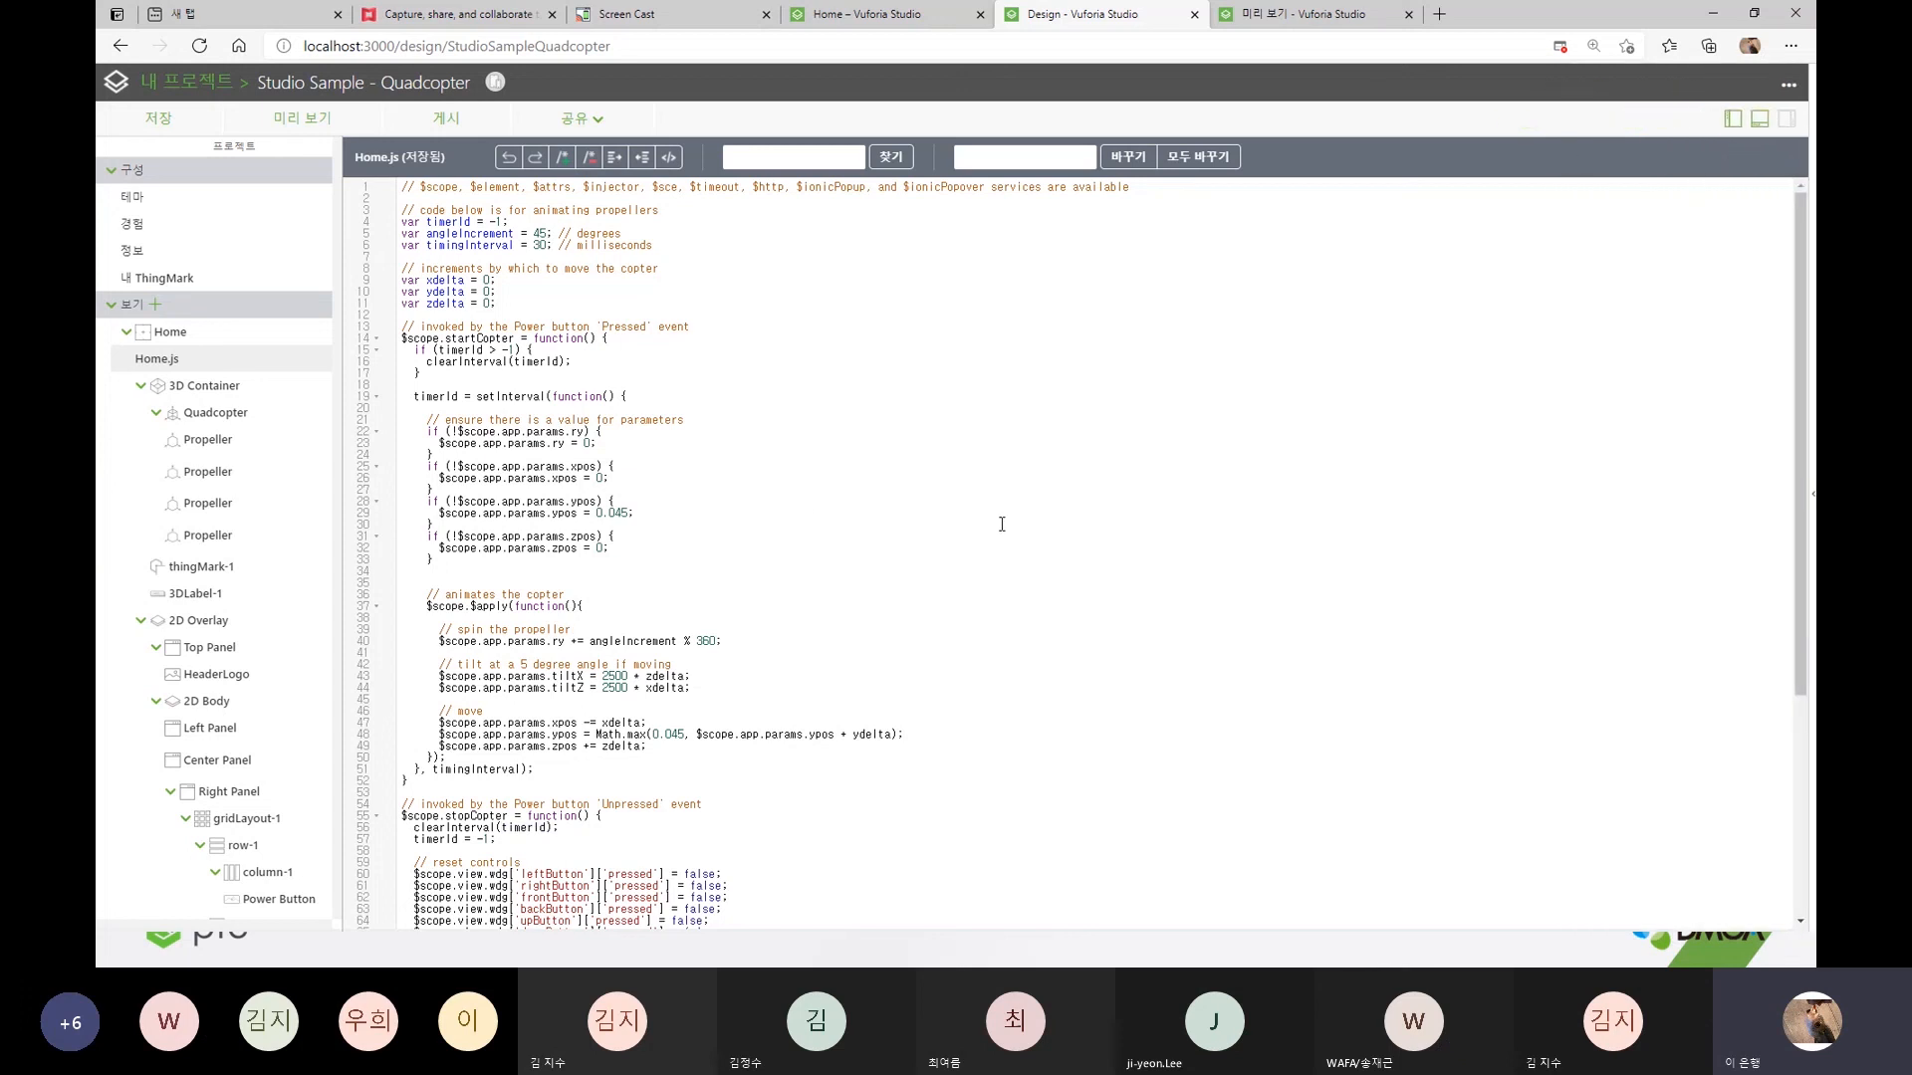
pyautogui.click(184, 82)
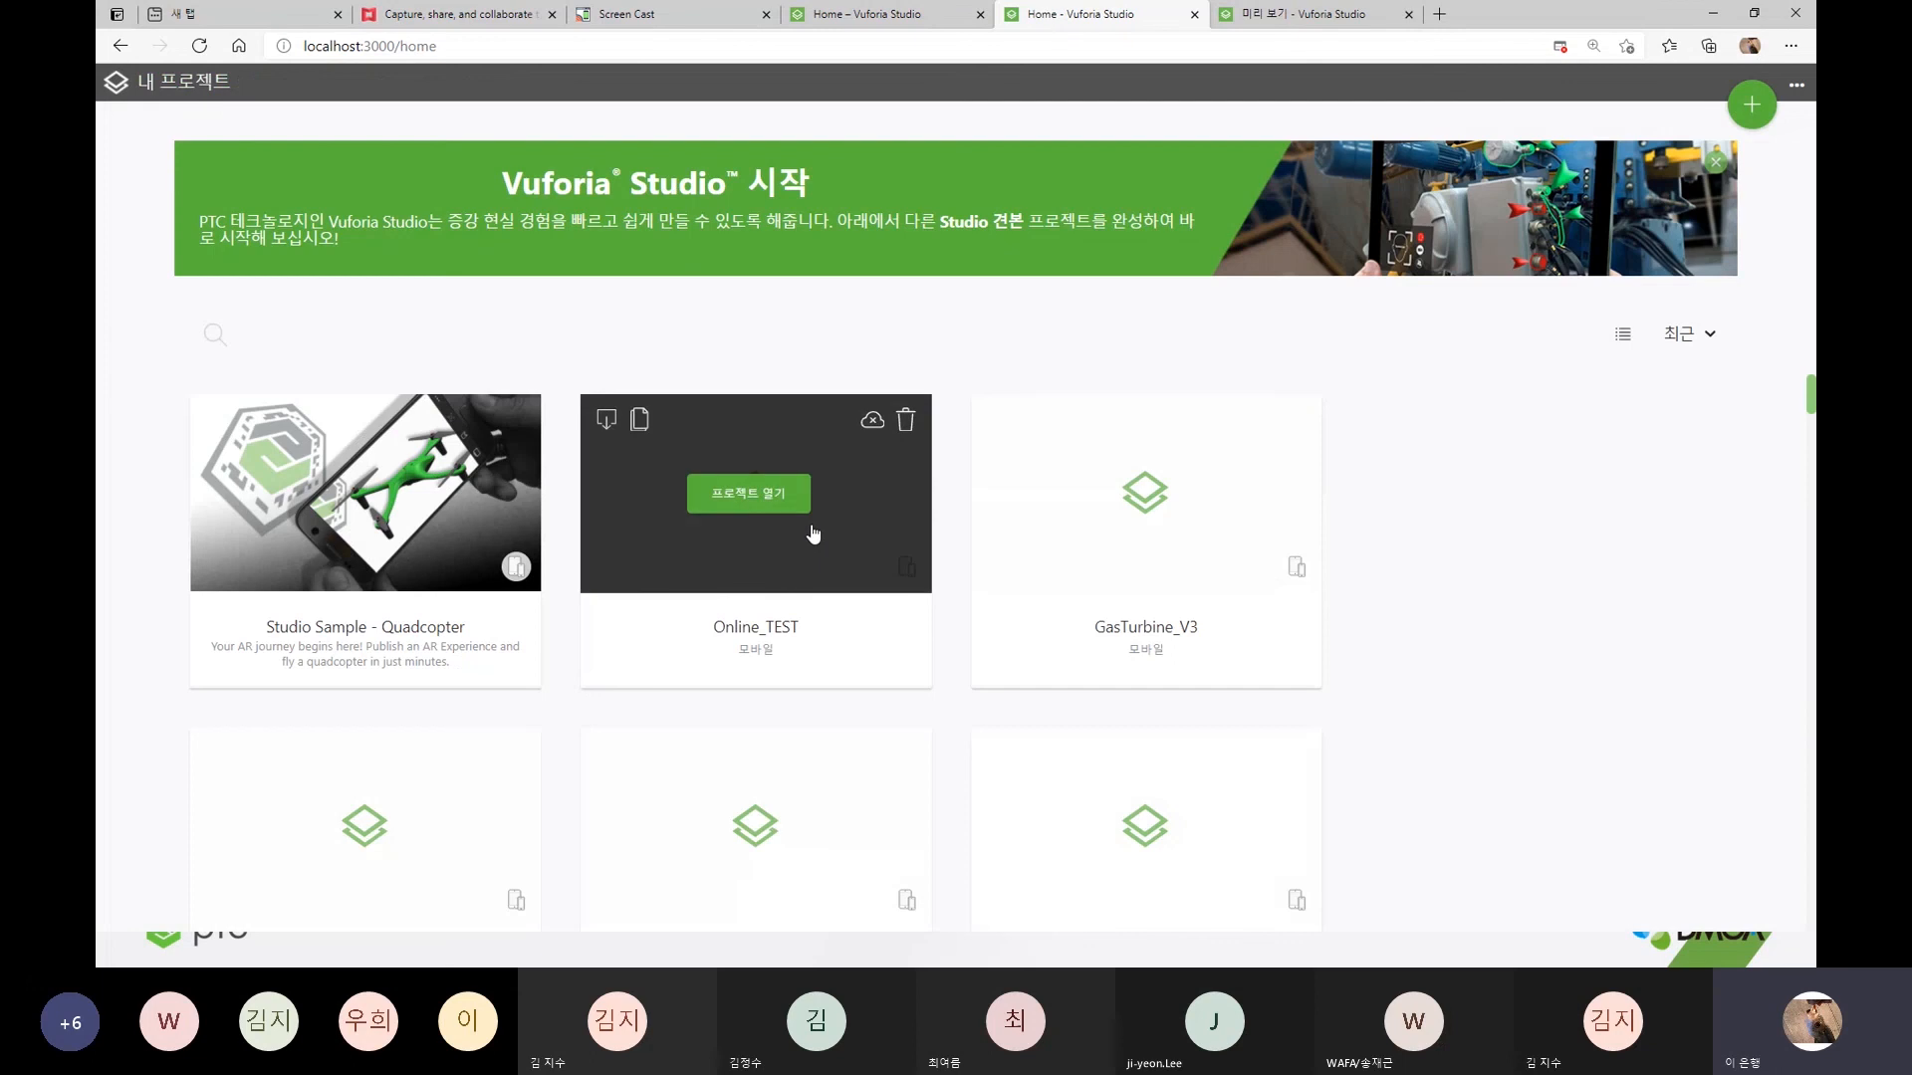
pyautogui.scroll(-2, 1472, 534)
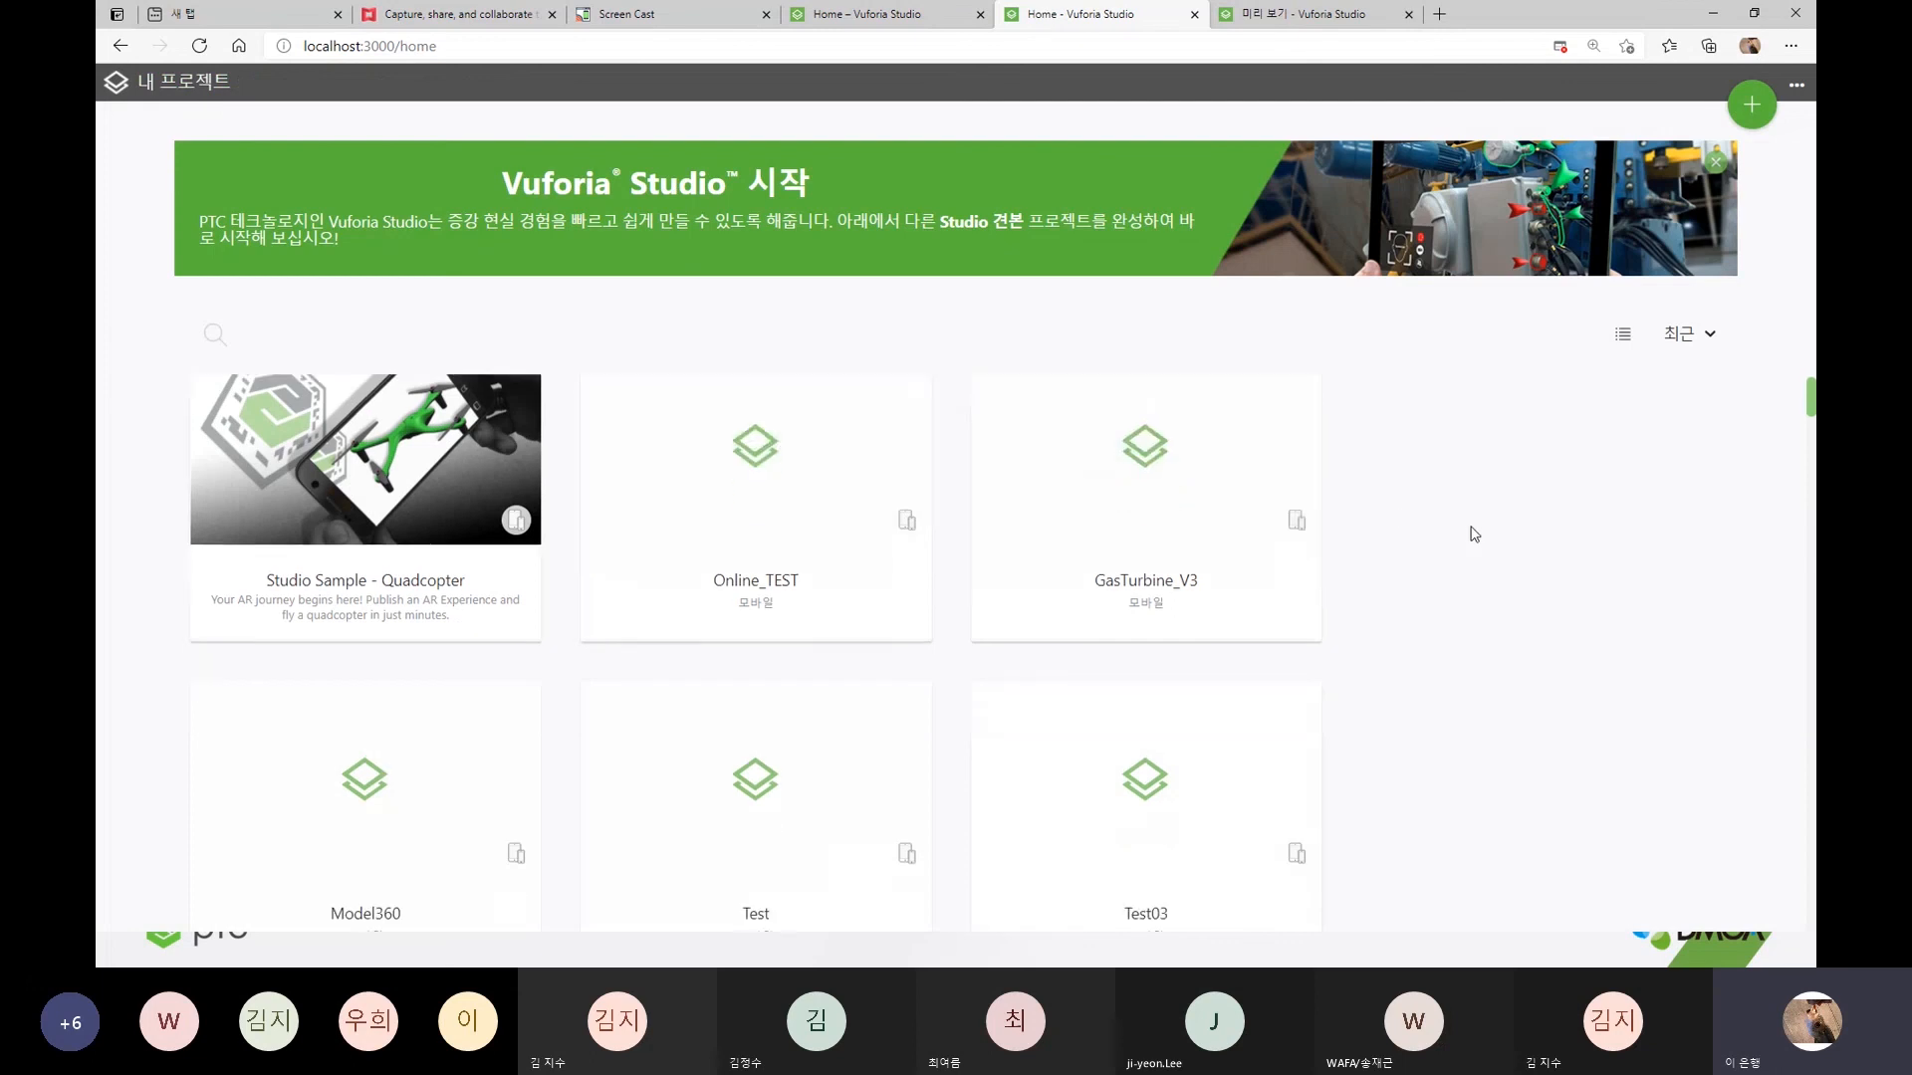
pyautogui.scroll(-7, 1463, 535)
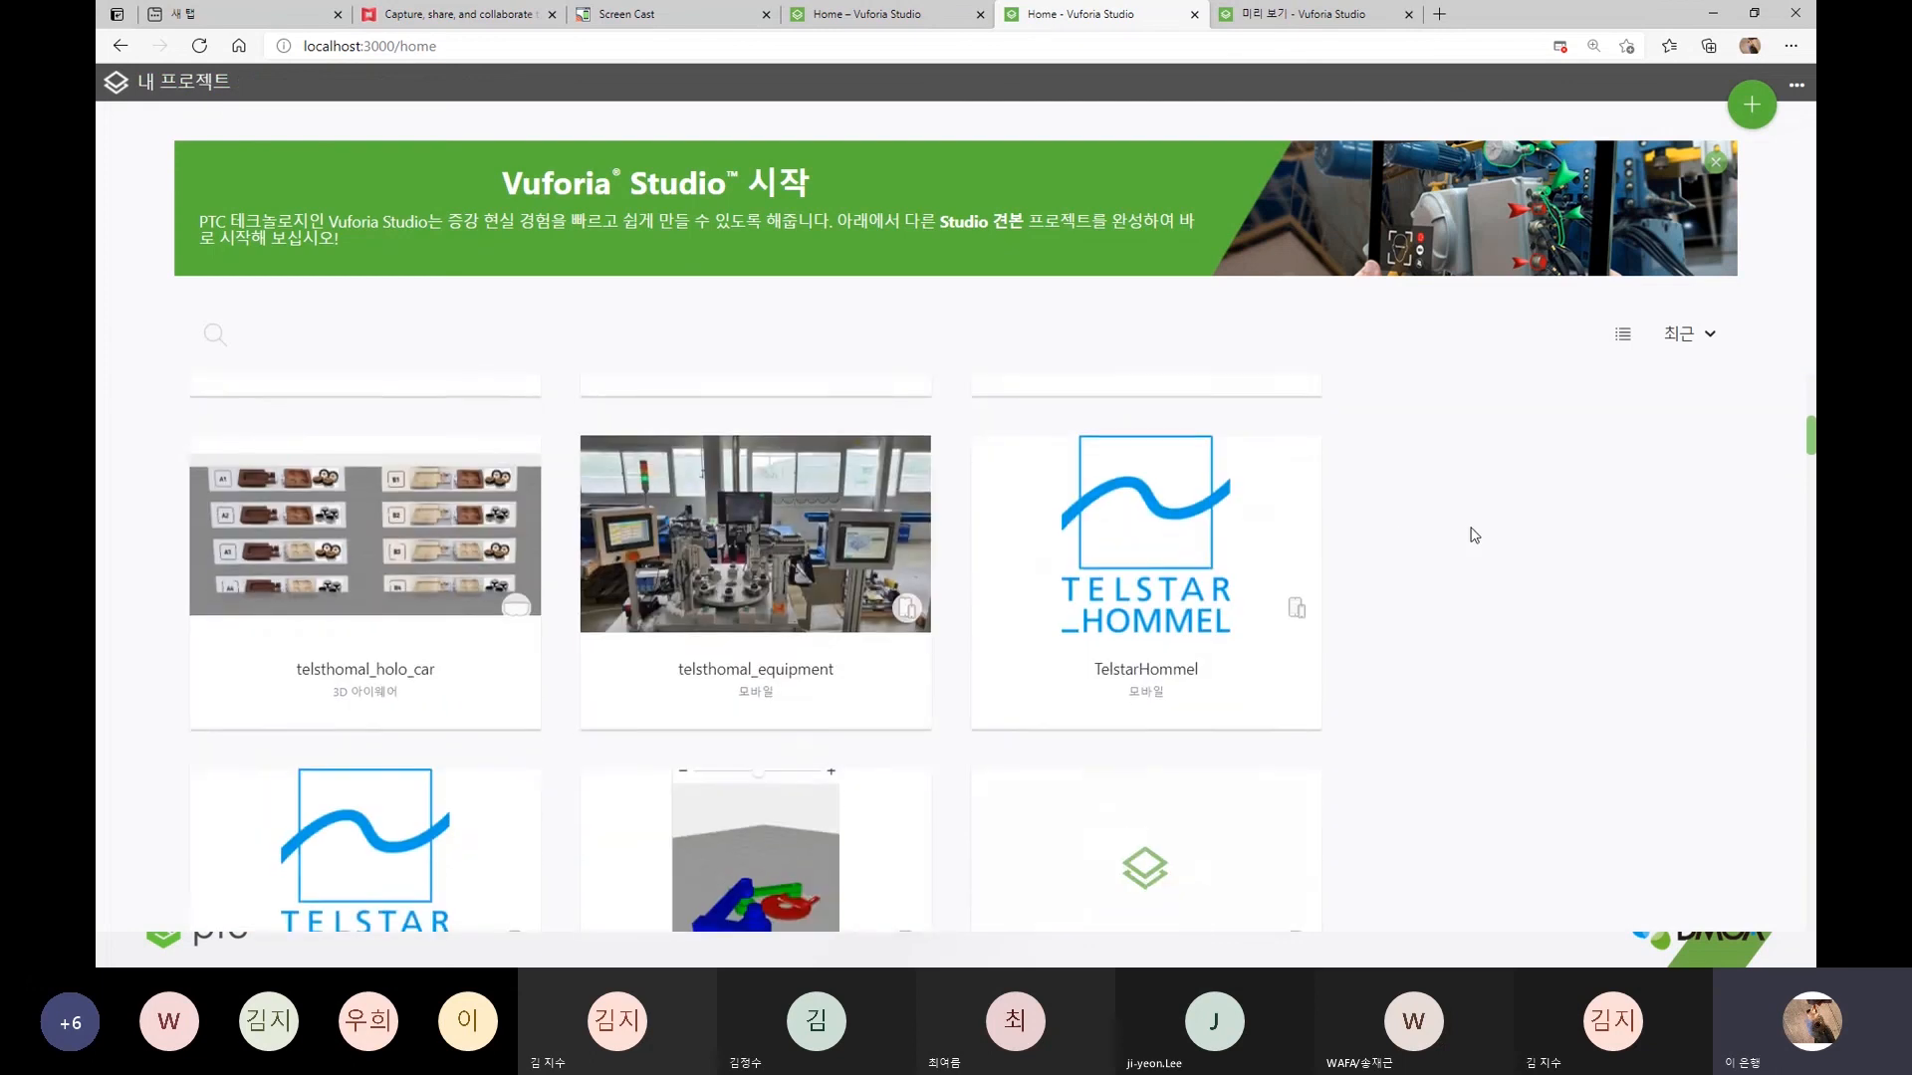
pyautogui.scroll(-2, 1444, 534)
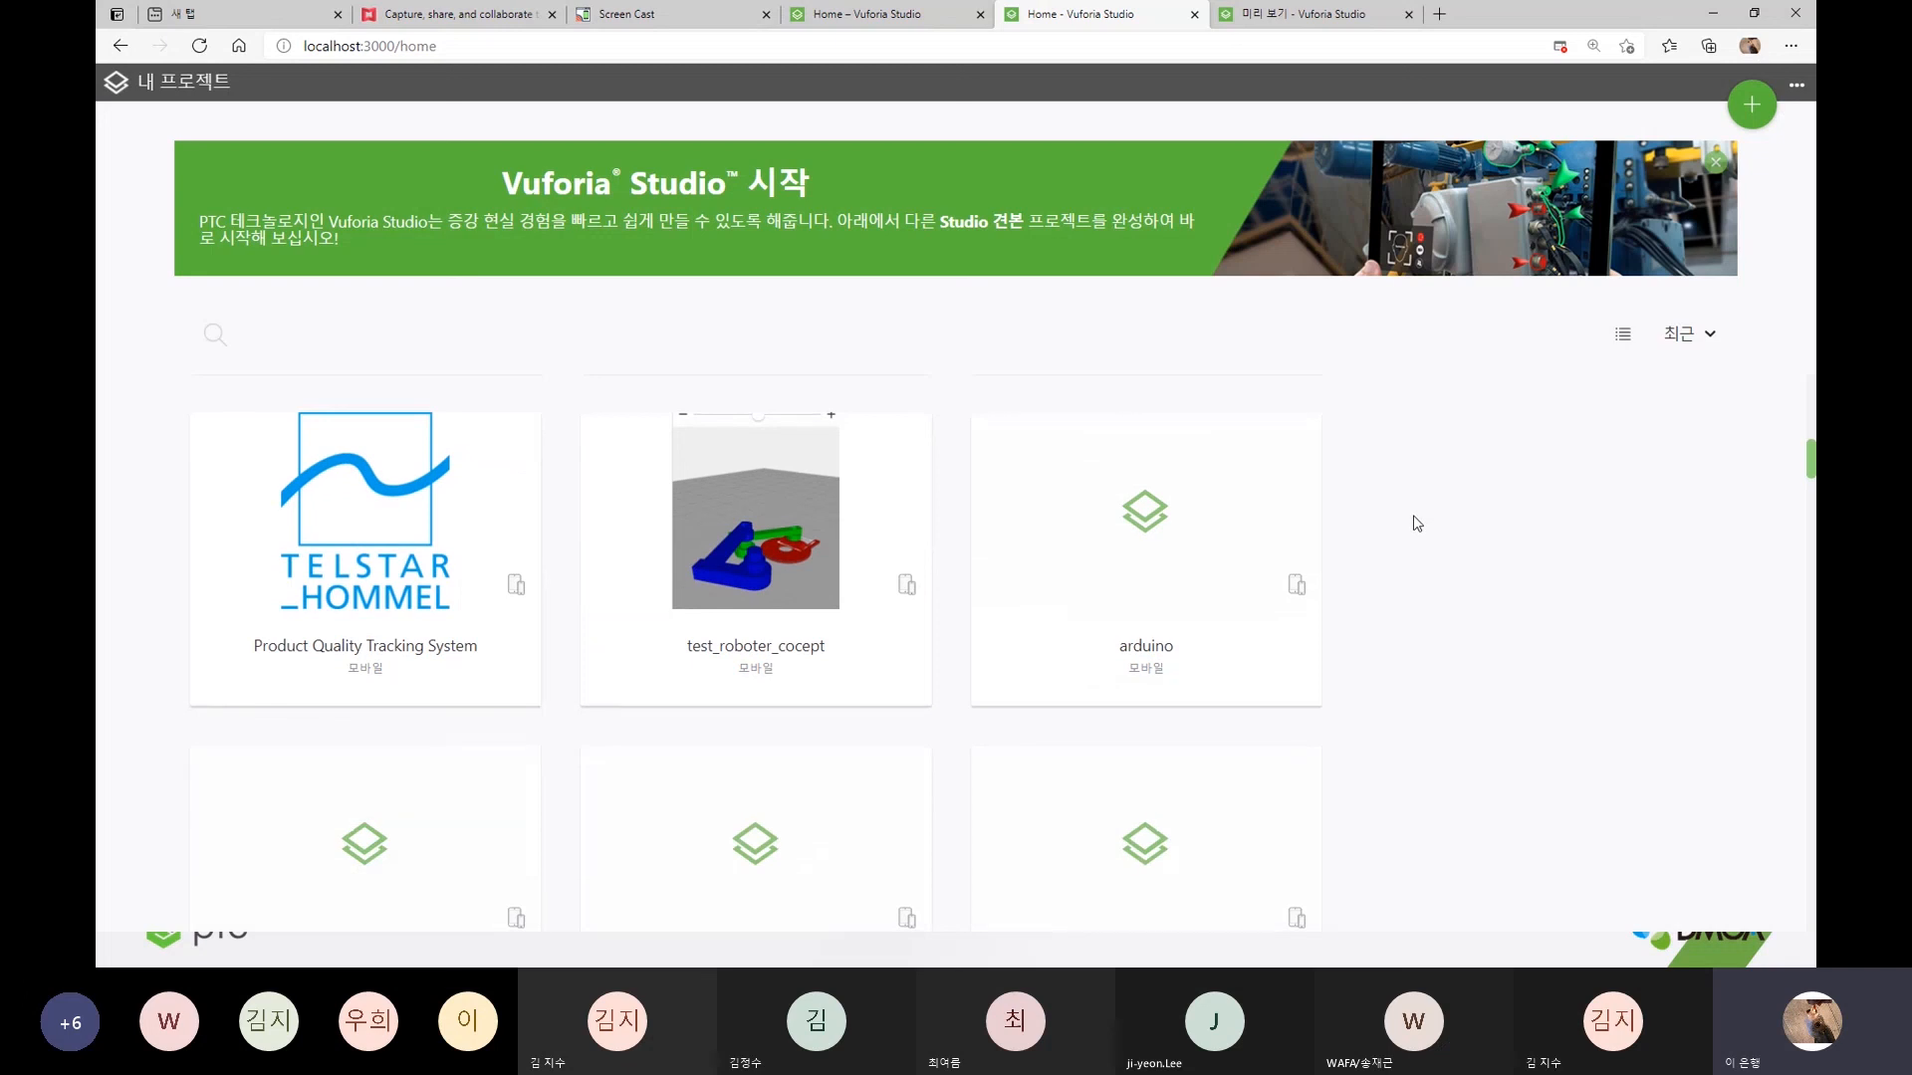
pyautogui.scroll(7, 1486, 563)
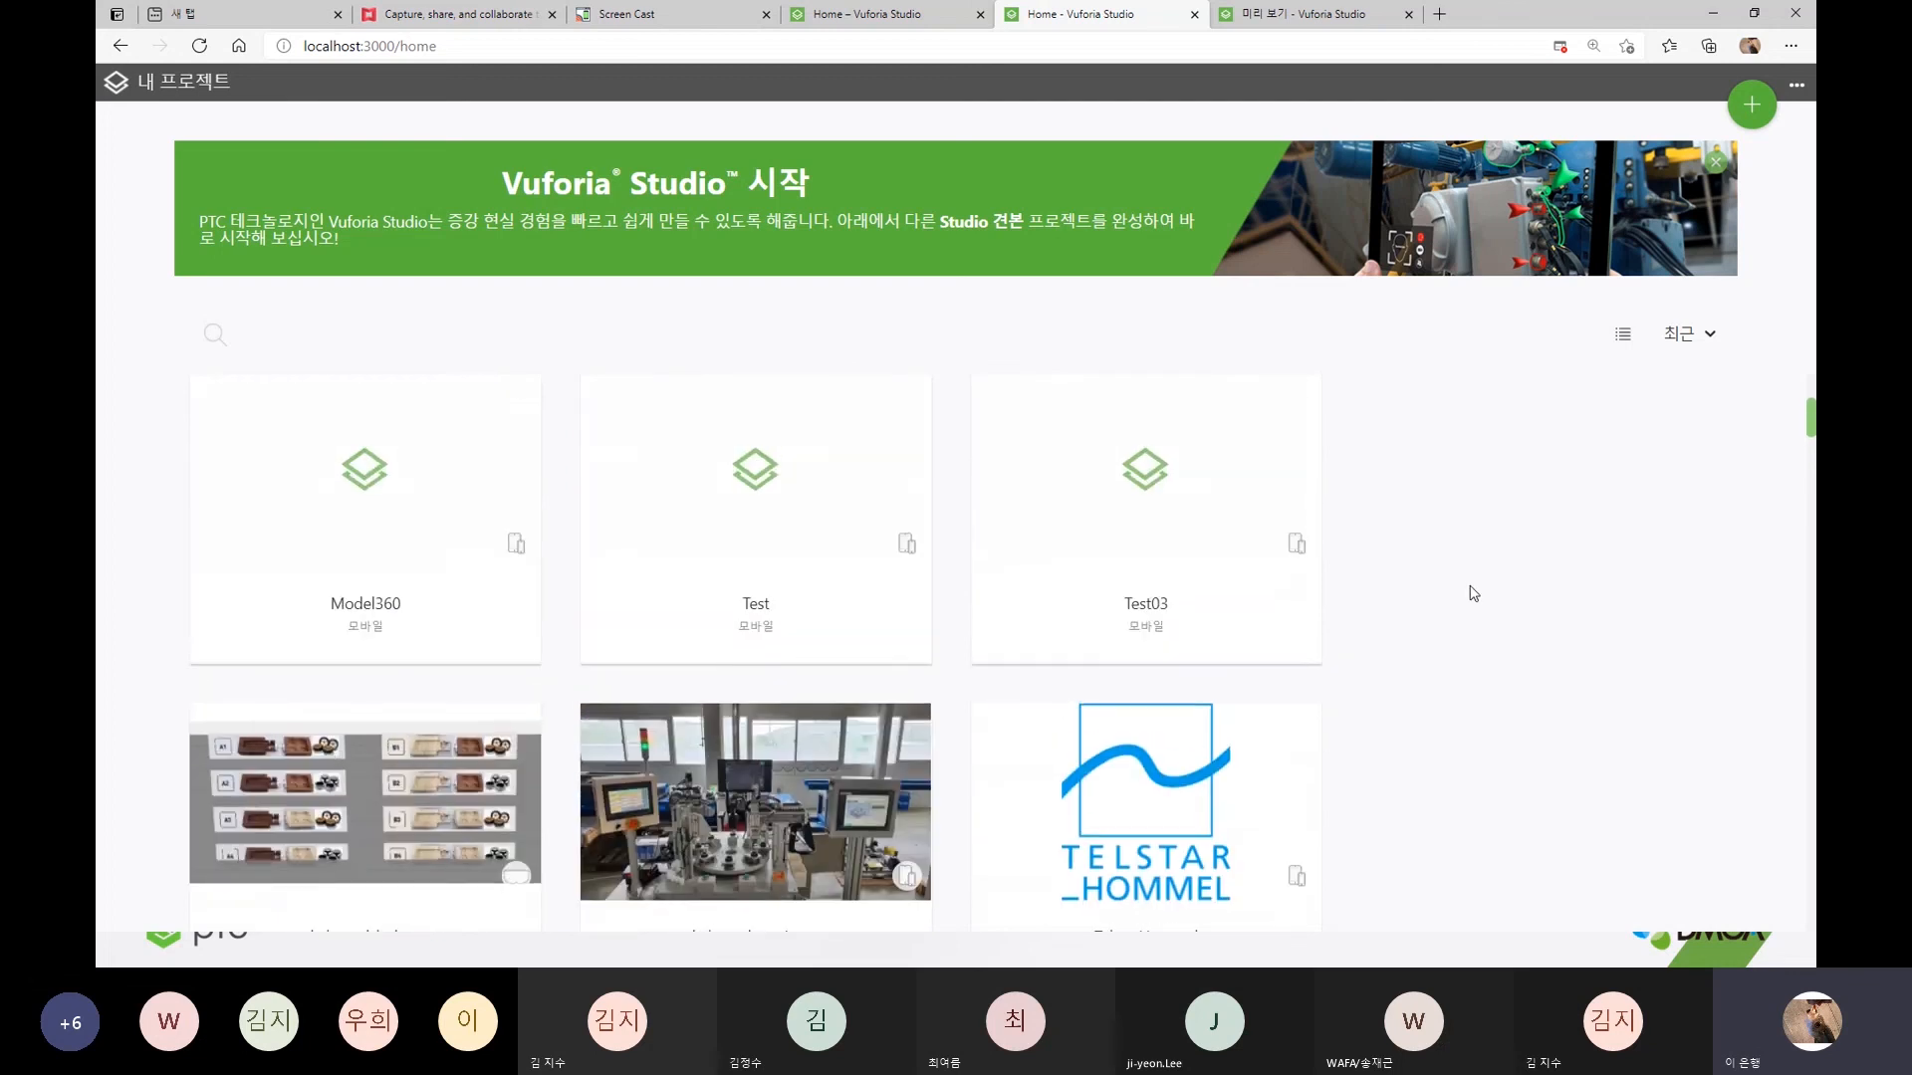
pyautogui.scroll(3, 1471, 608)
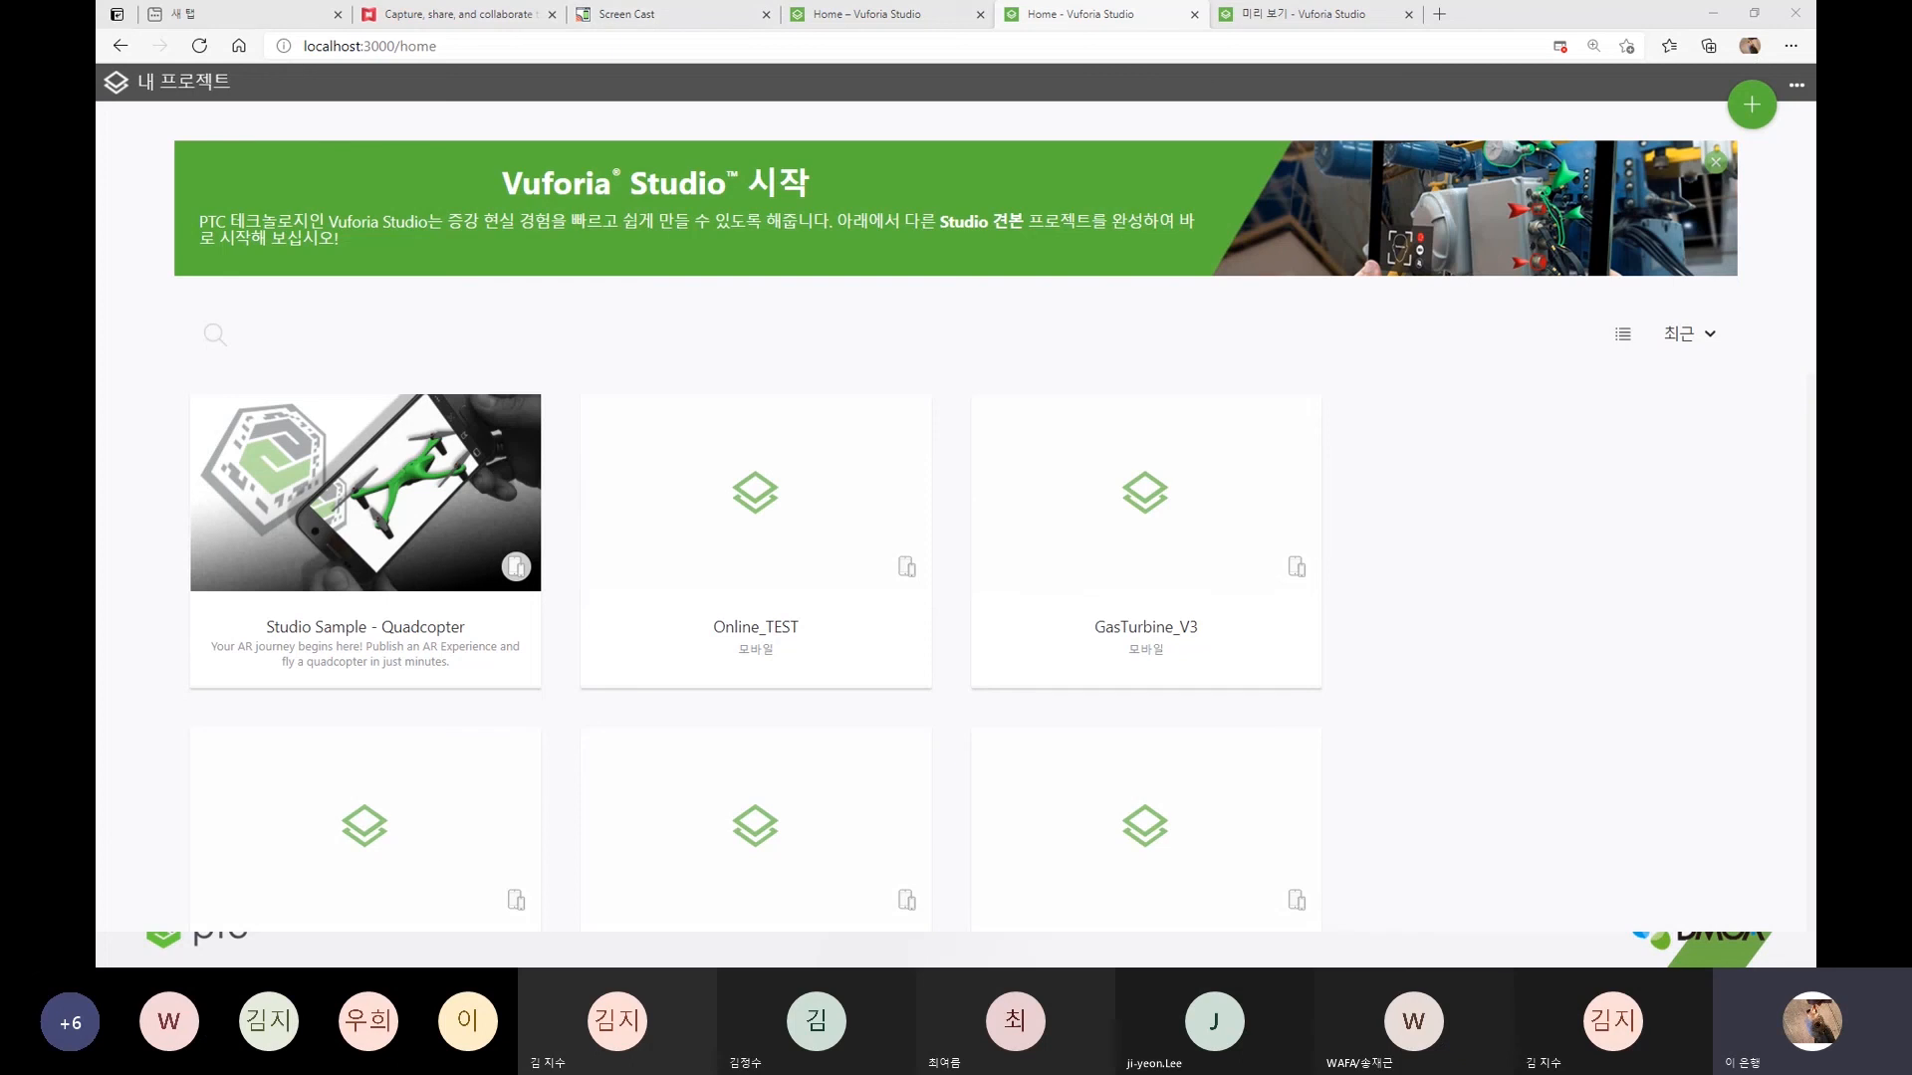
# - Switch to Notepad++ with the builder-settings.json file
pyautogui.click(559, 950)
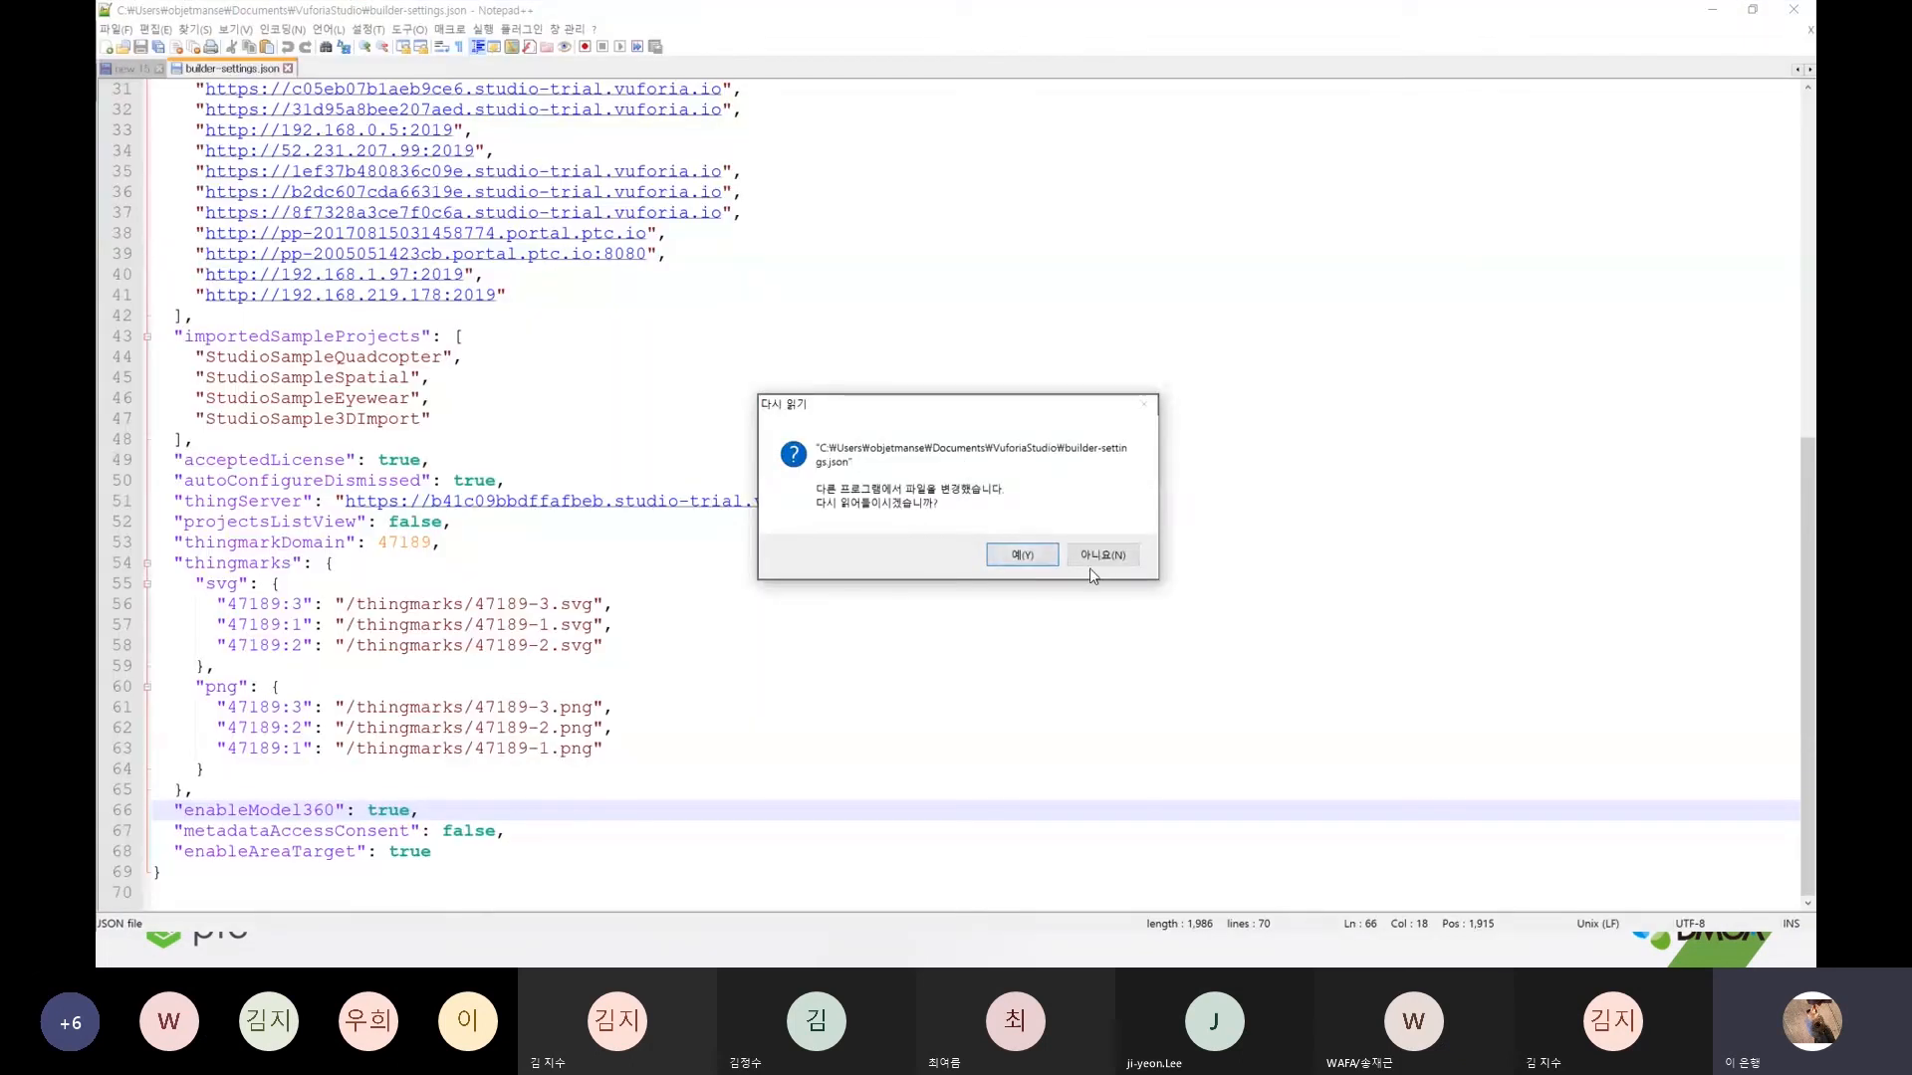